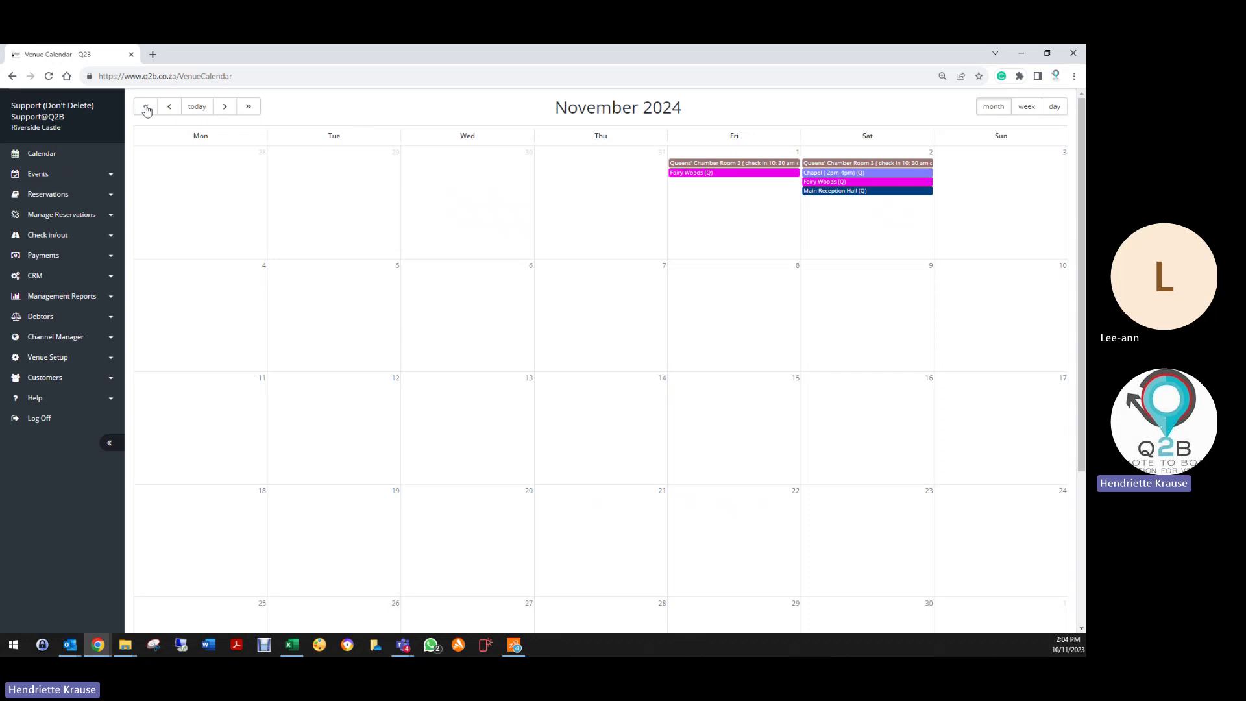
Step: Go back a year and browse the calendar in week, day and month views
left_click(146, 107)
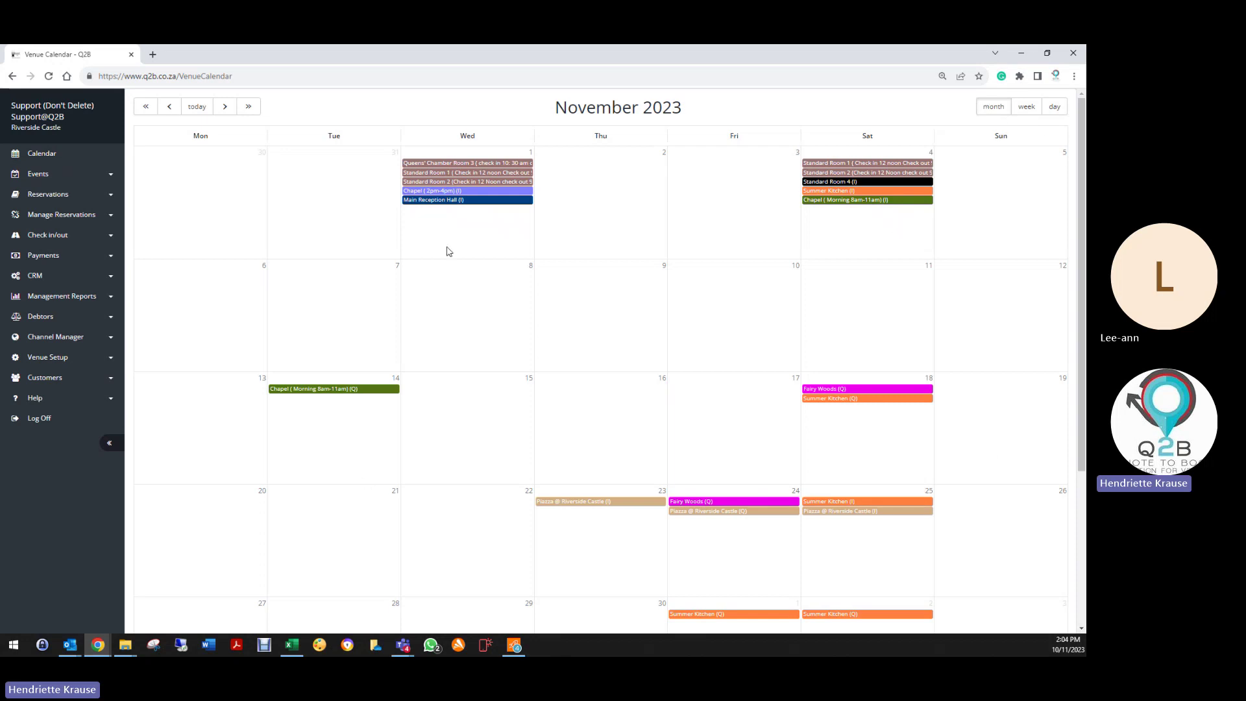
left_click(1022, 108)
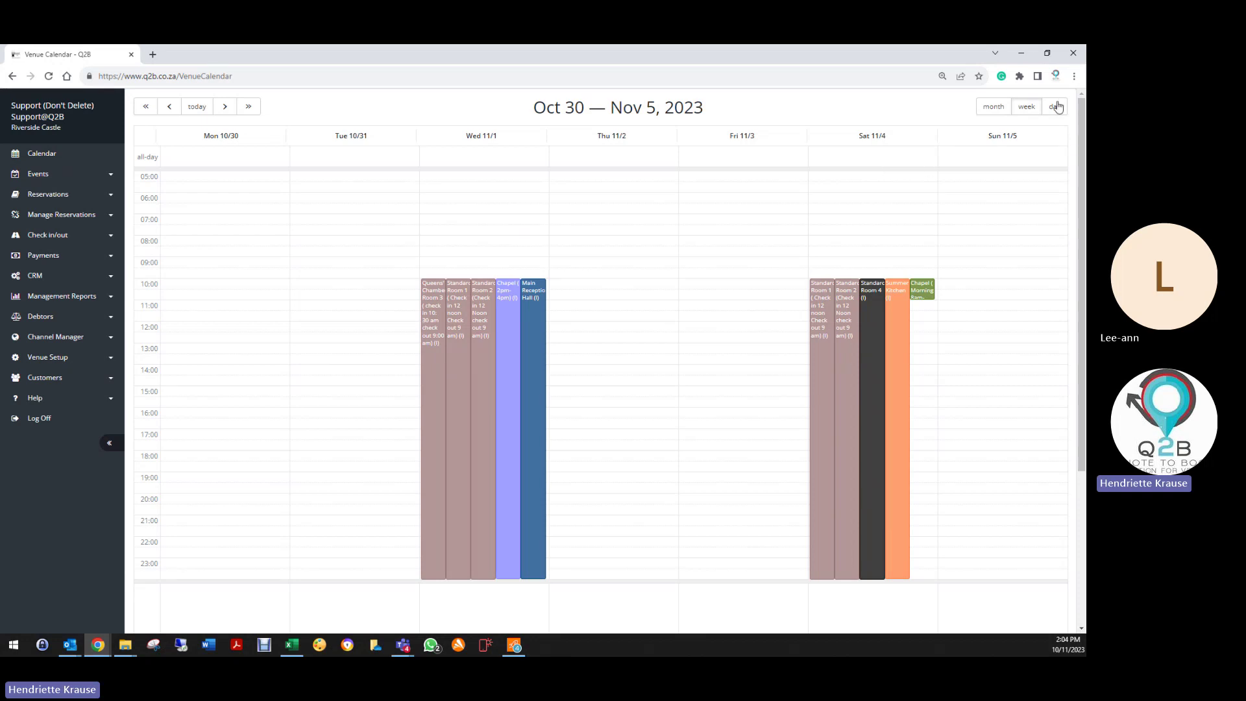
left_click(1055, 106)
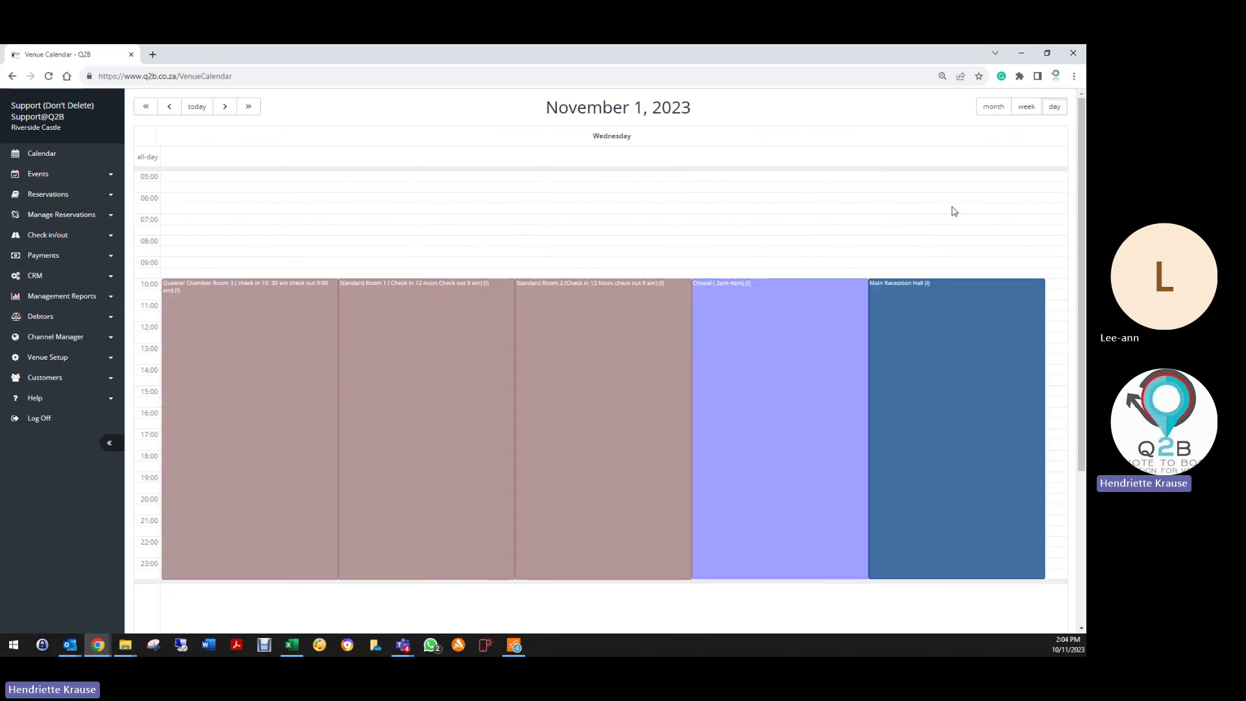
left_click(1000, 108)
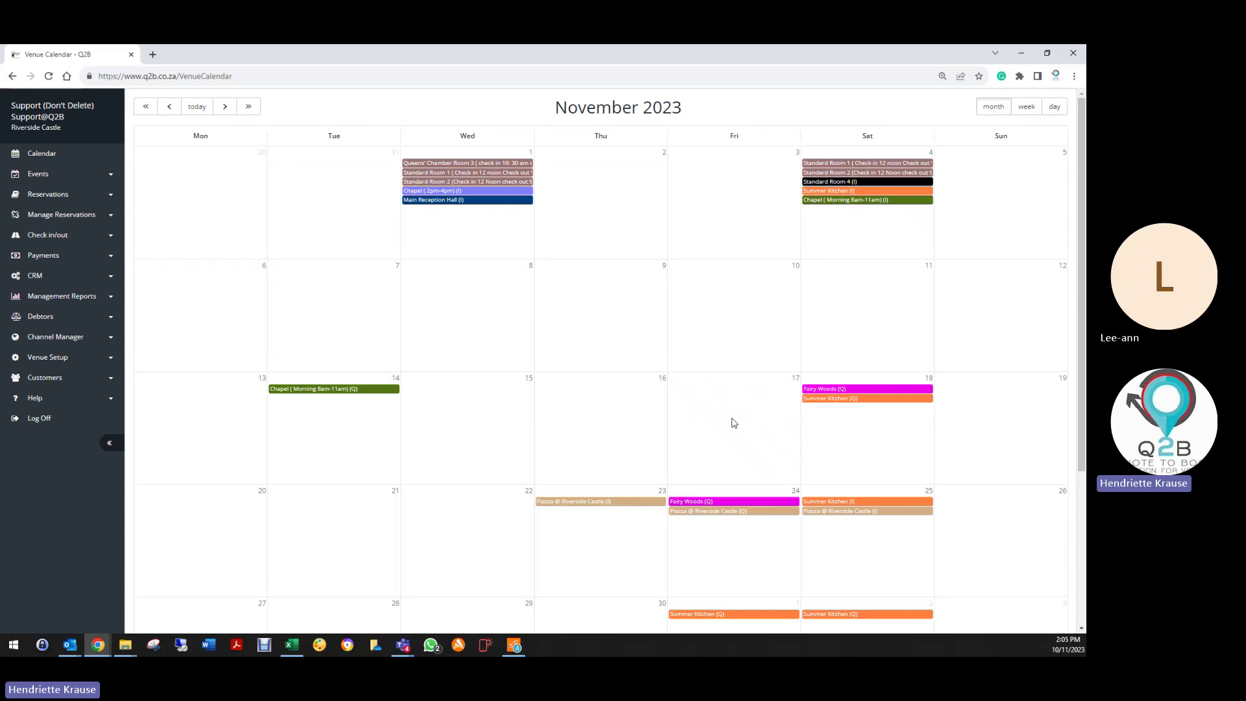
Step: Abandon a trial quote for 17 November and display the week of Oct 9–15, 2023
left_click(733, 423)
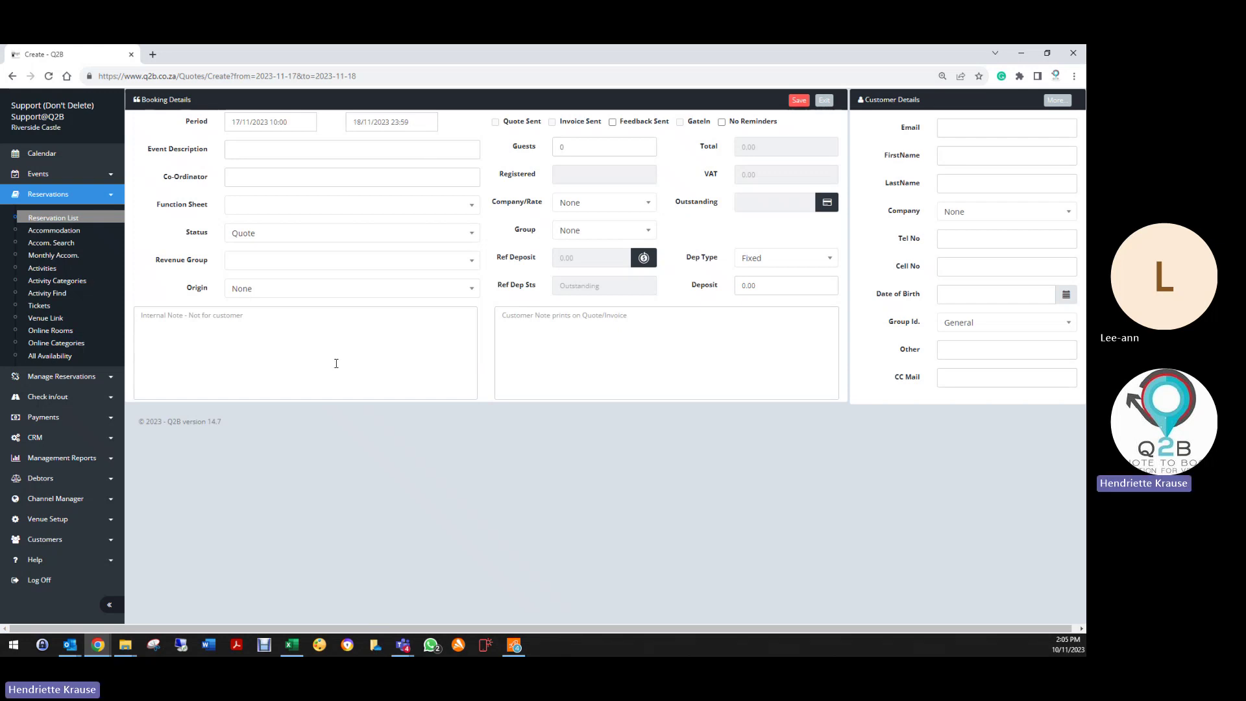
left_click(824, 100)
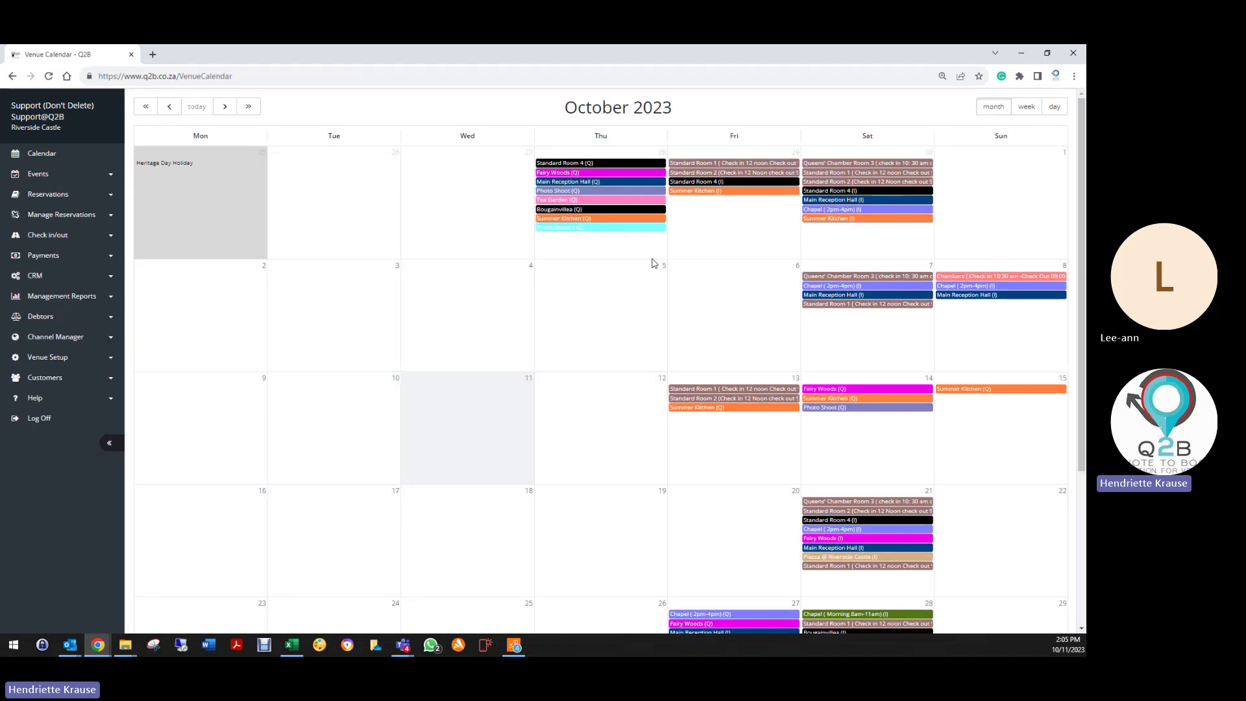
left_click(1026, 107)
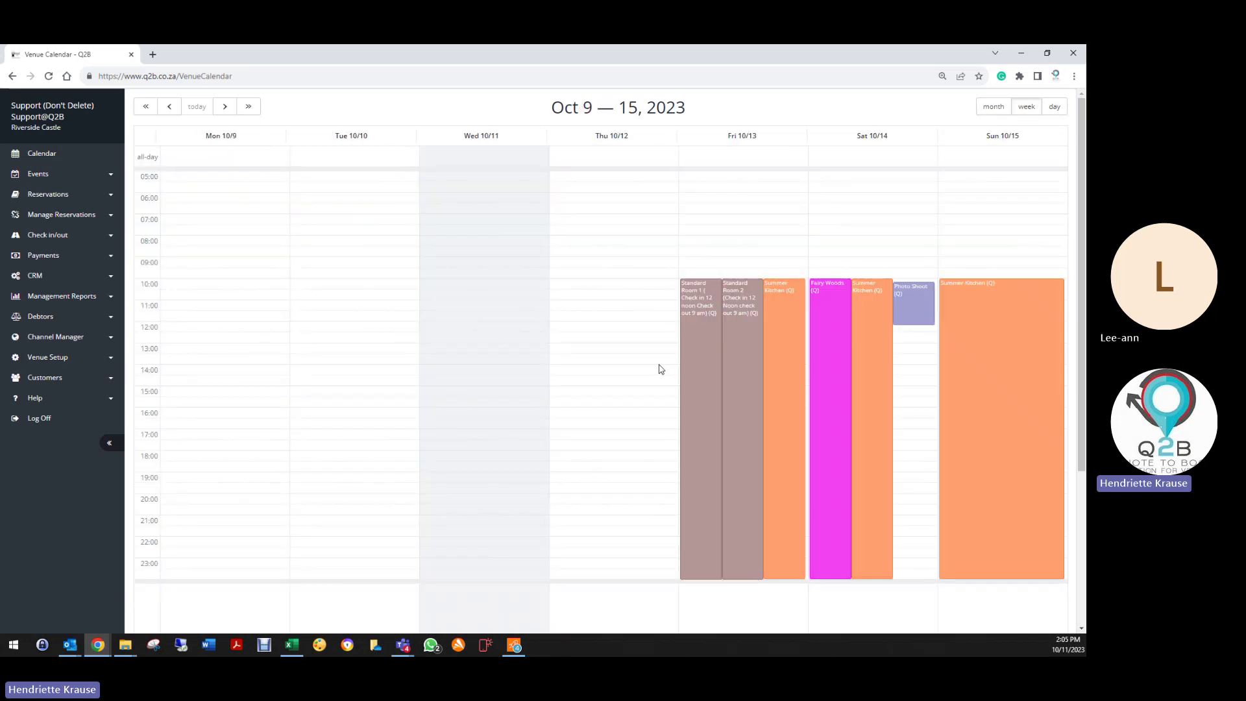
left_click(598, 288)
Step: Book Thursday 10/12 from 10:00 to 17:00 described as 'Q2B Conference (Training)'
left_click_drag(598, 288, 615, 426)
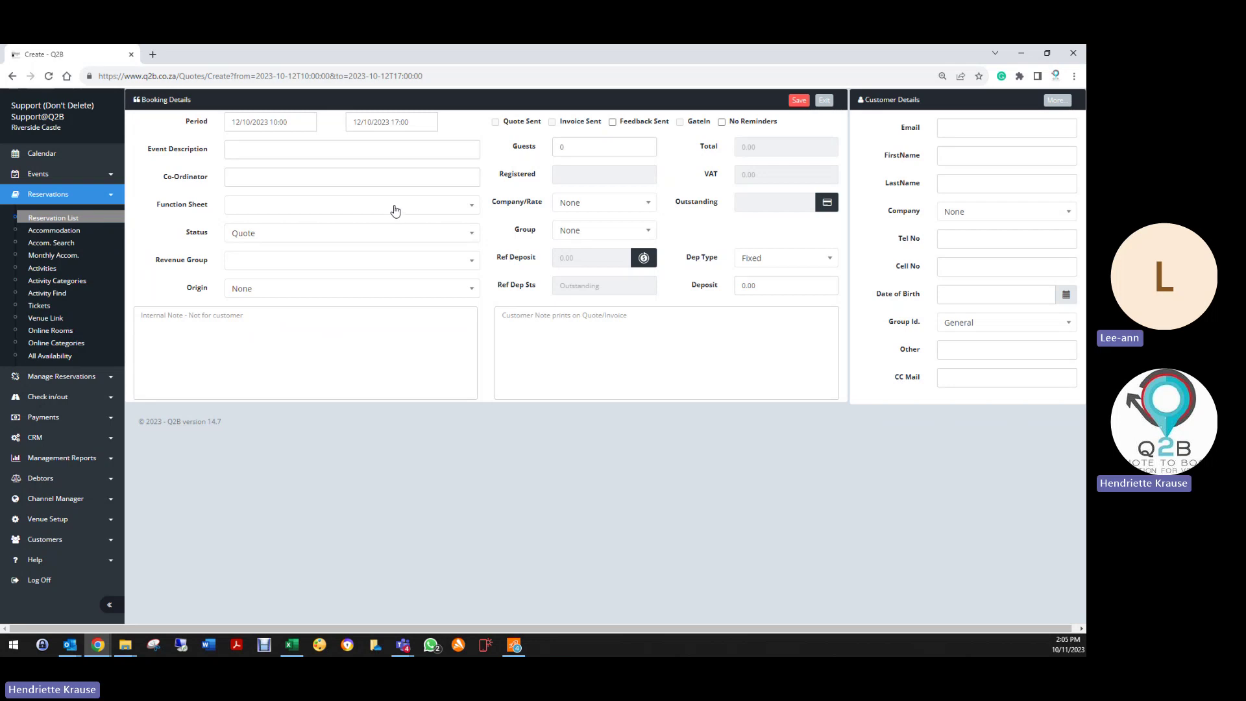
left_click(320, 147)
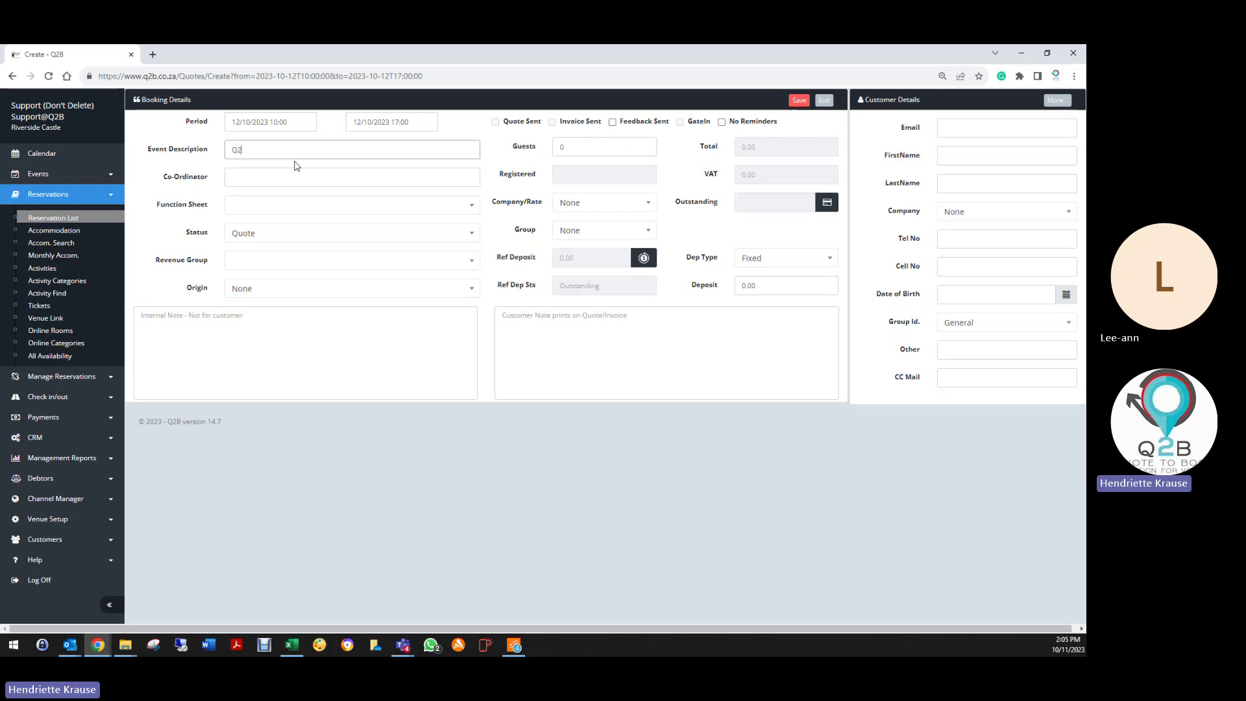
type("B Conference (Training")
Step: Change the period start time to 09:00
left_click(285, 121)
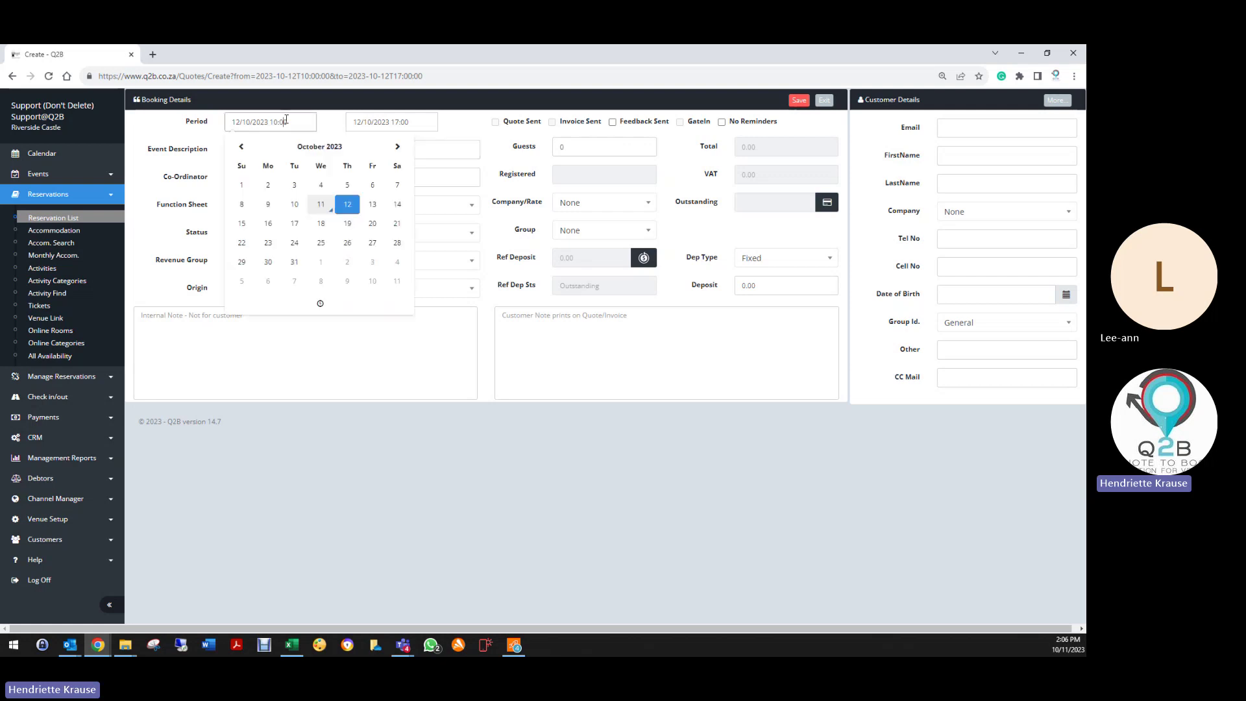
left_click(306, 307)
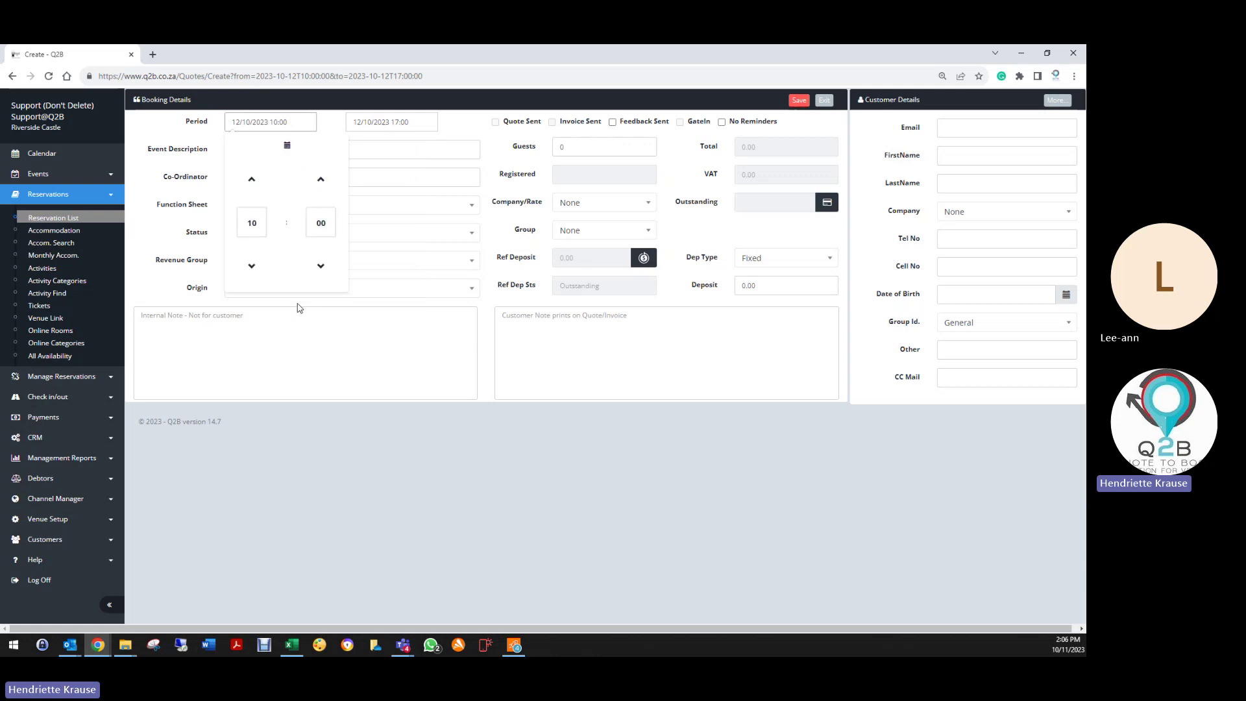
left_click(259, 222)
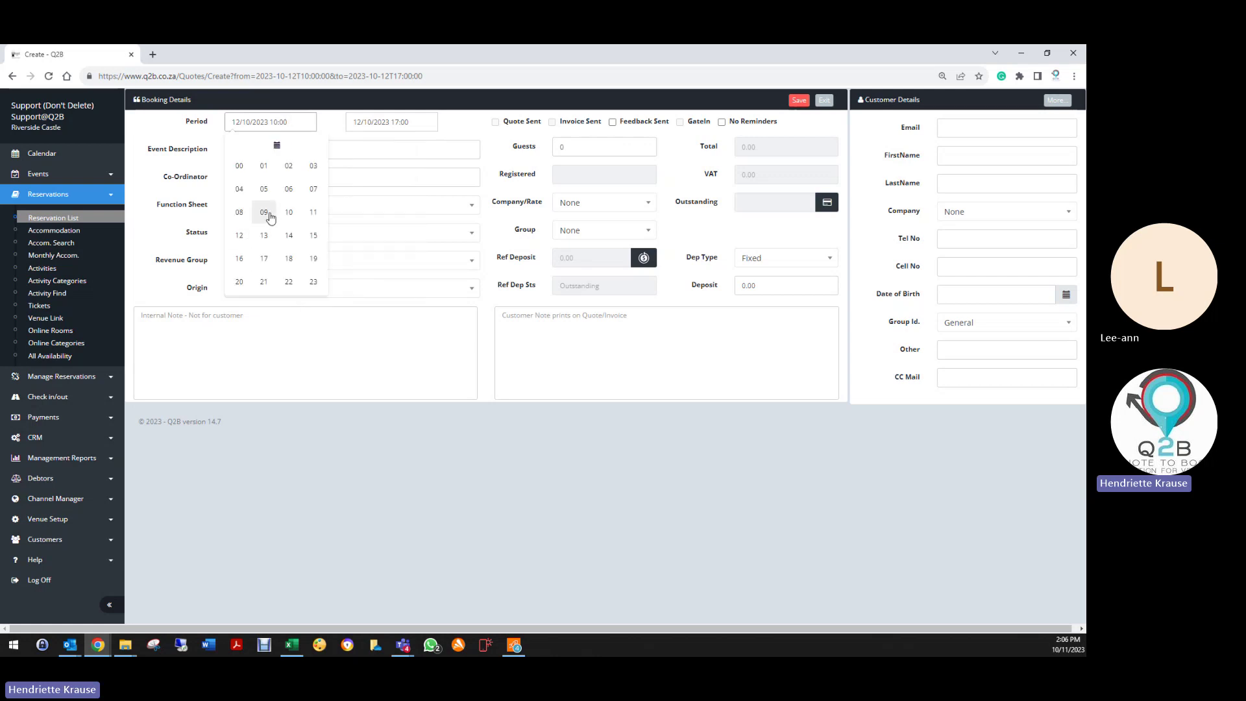
left_click(269, 217)
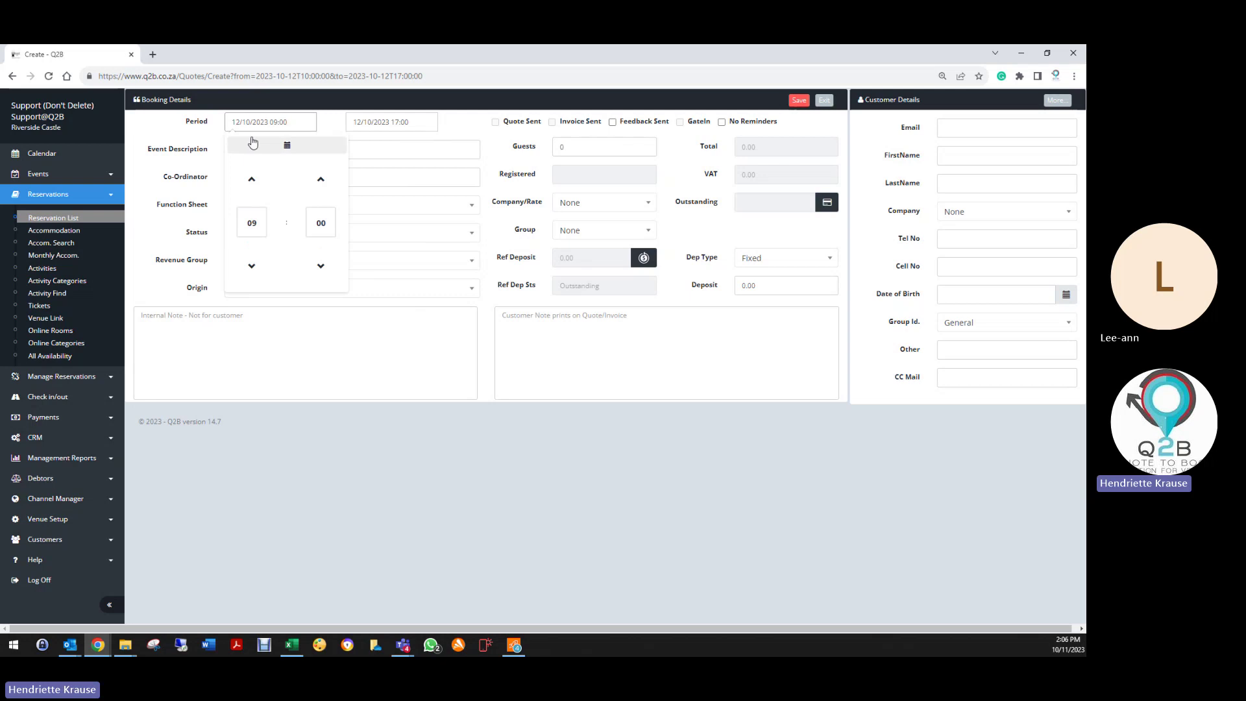
left_click(394, 150)
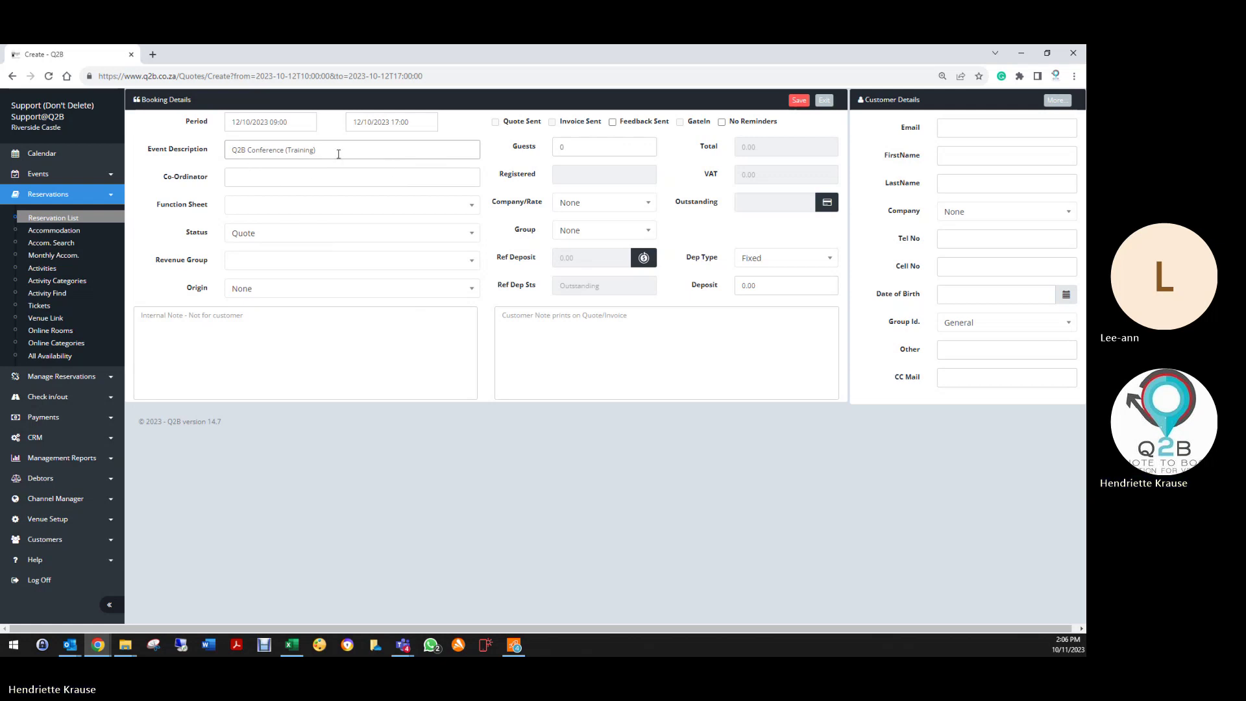
Step: Enter the co-ordinator's name and set the function sheet to Weddings
left_click(255, 176)
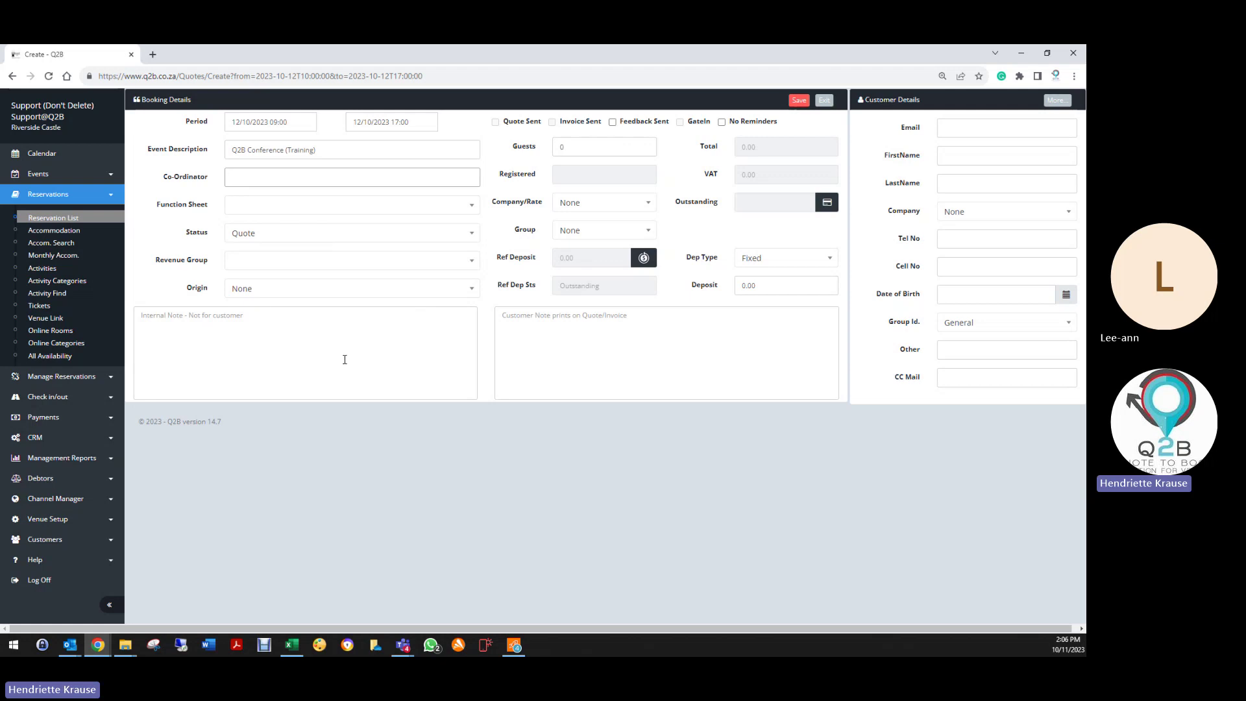
type("Lee ann")
left_click(242, 205)
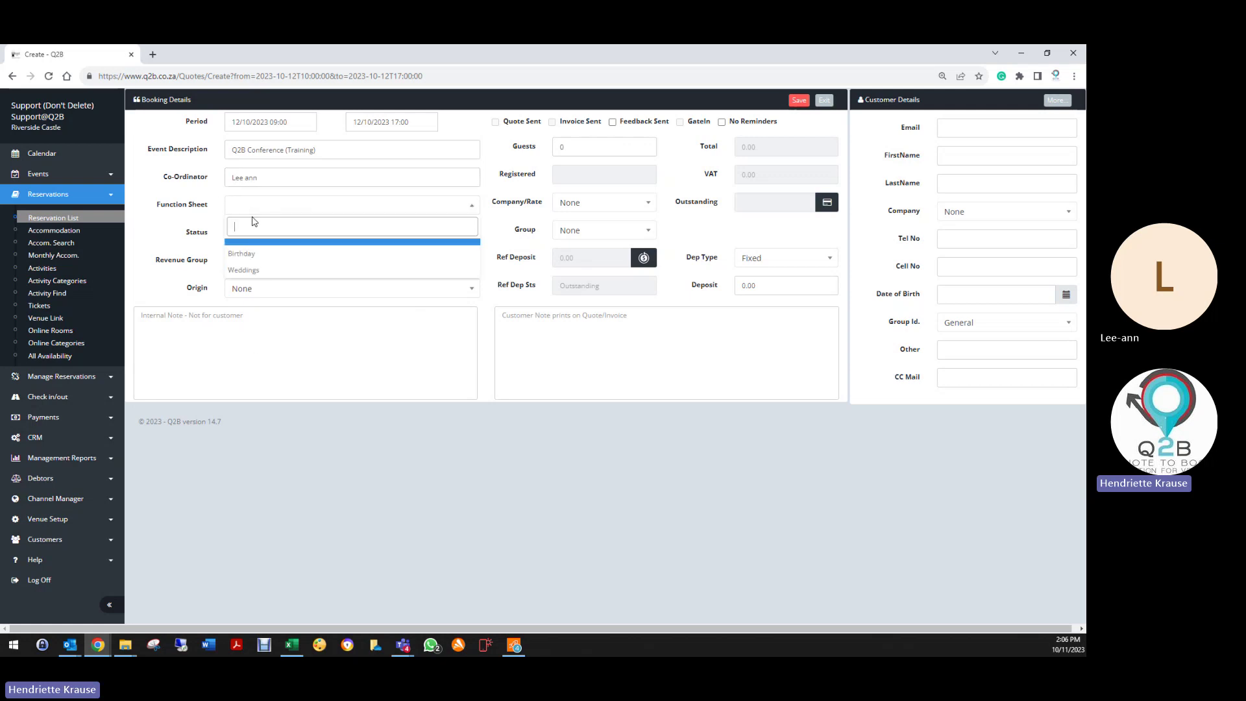
left_click(241, 274)
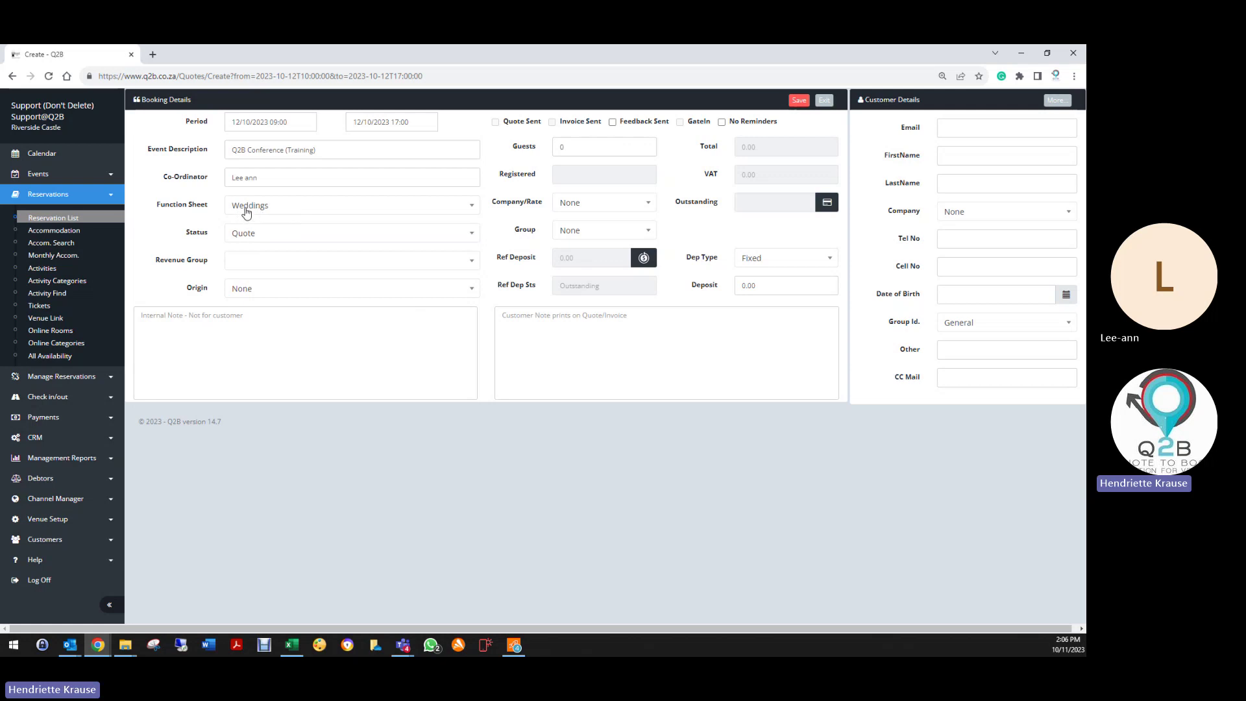
left_click(246, 208)
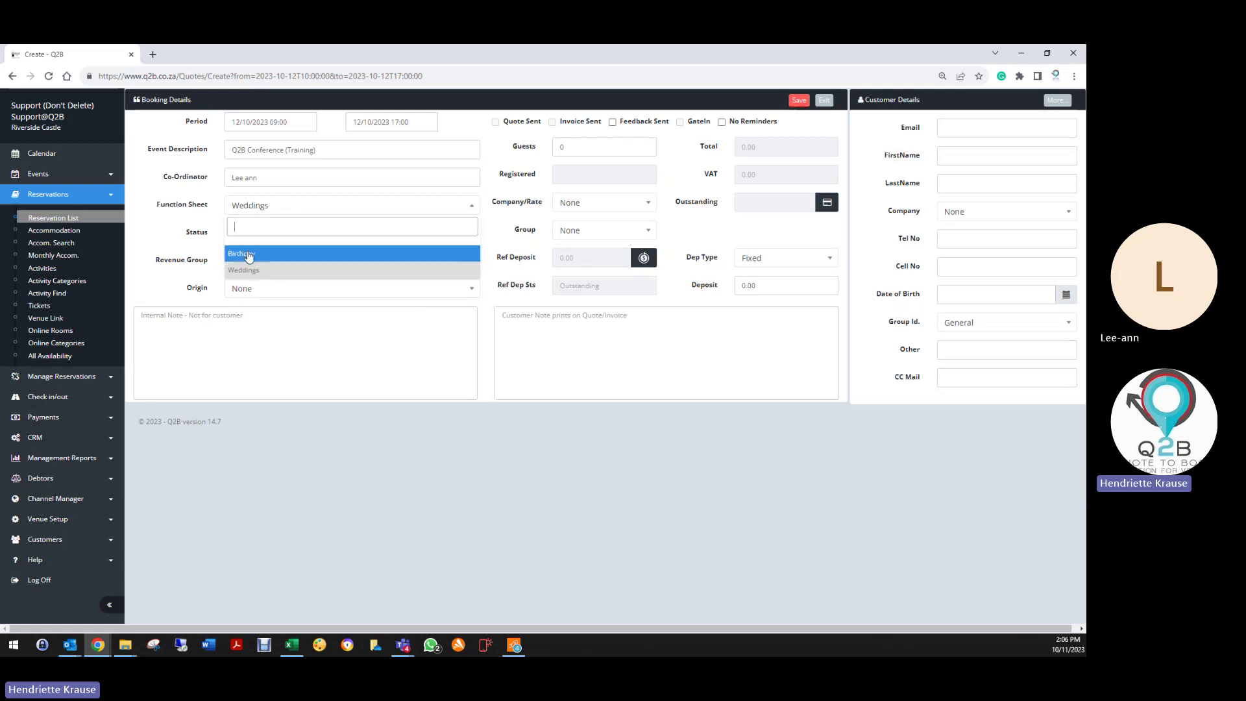
left_click(244, 273)
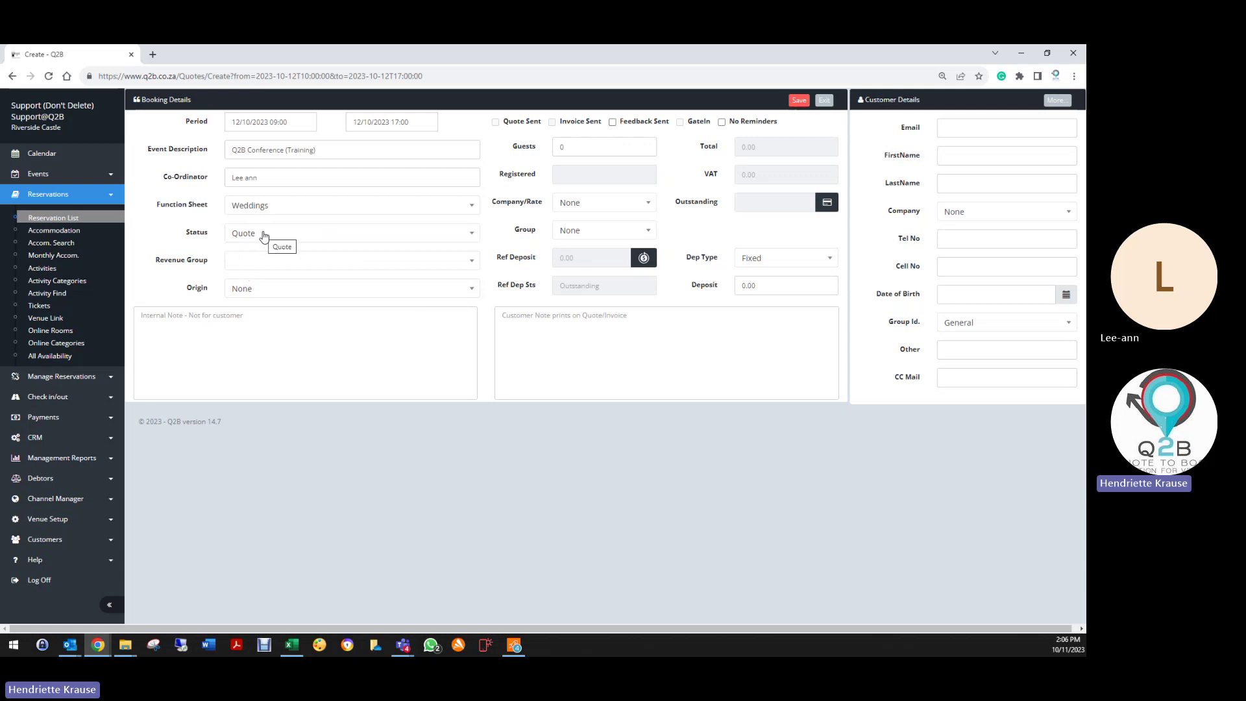
Step: Keep the quote status as Quote
left_click(264, 235)
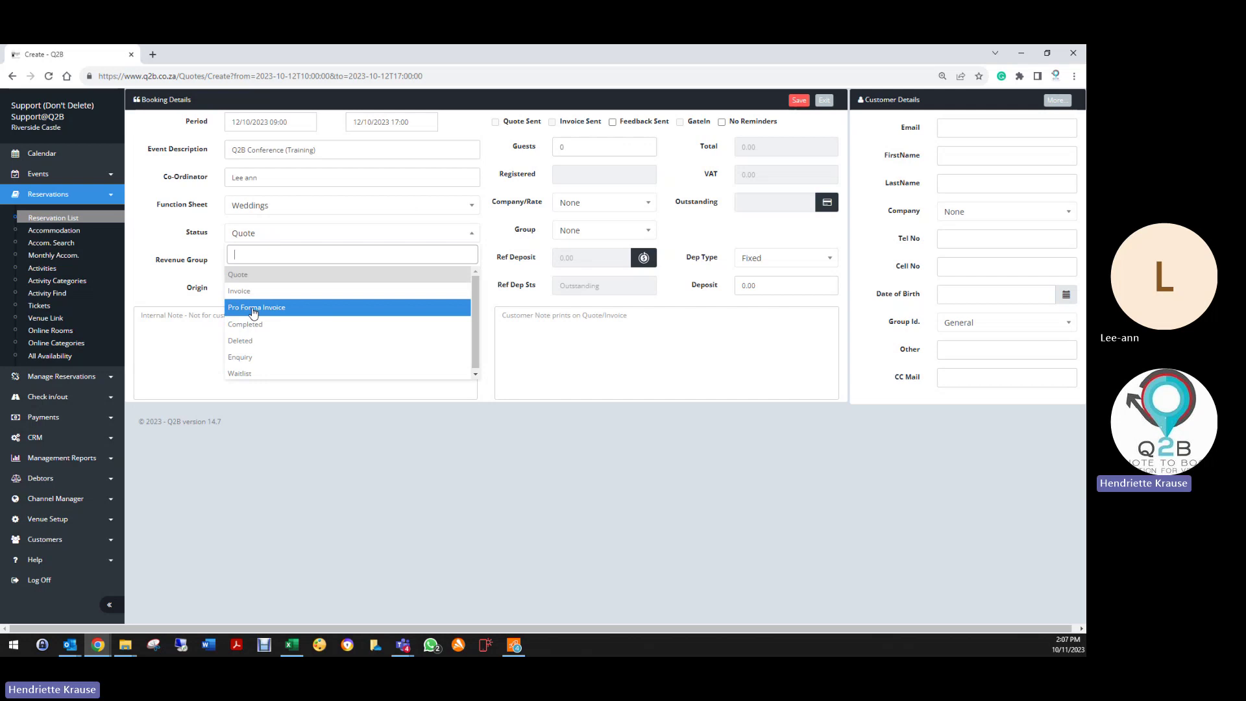
left_click(241, 374)
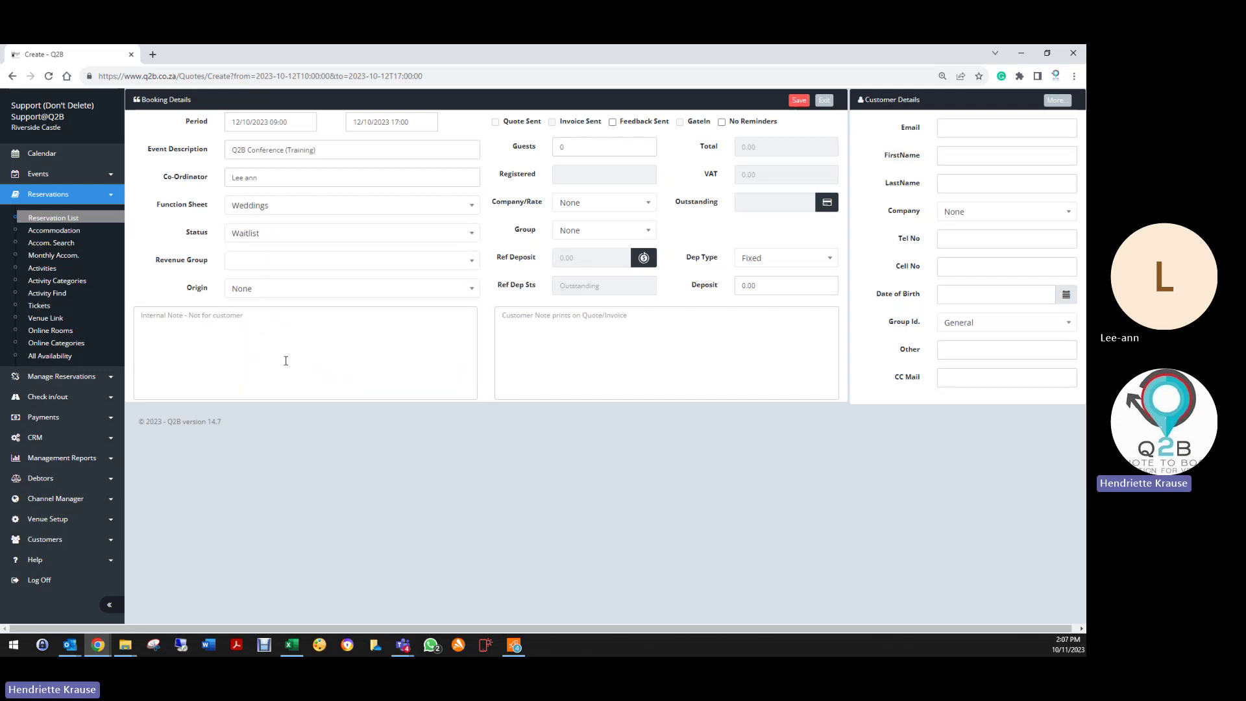
left_click(245, 235)
left_click(255, 276)
left_click(242, 235)
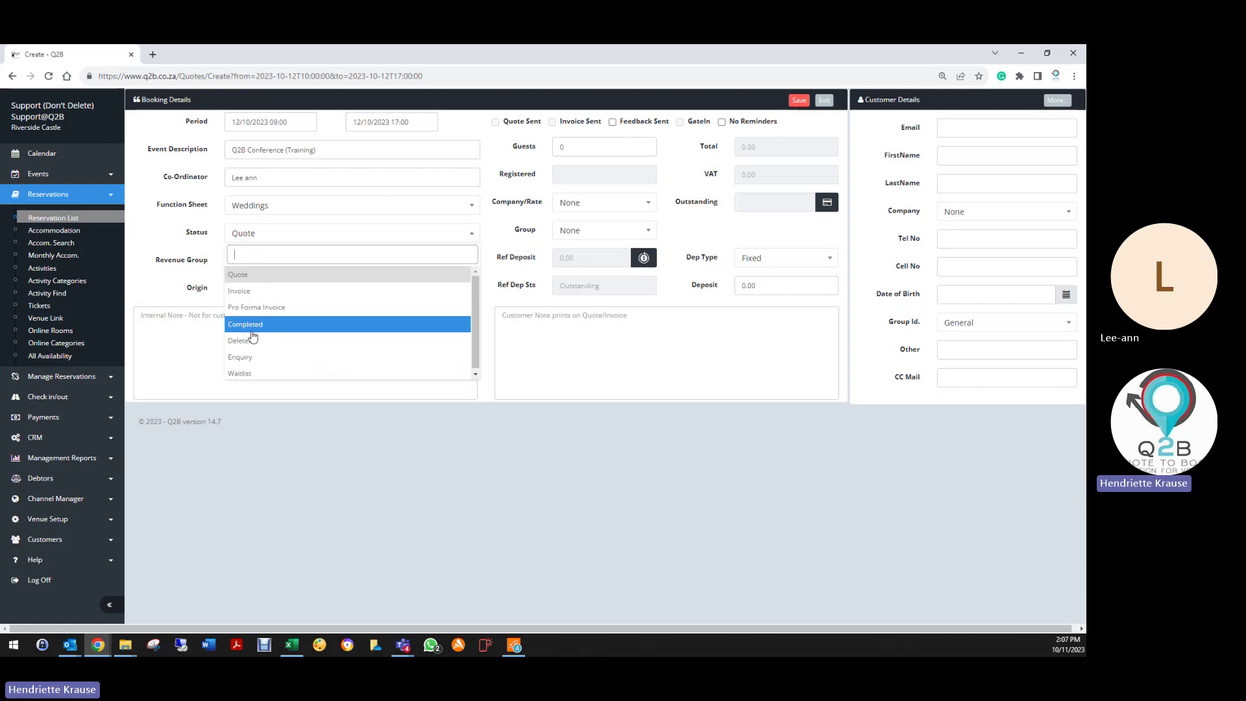
left_click(252, 279)
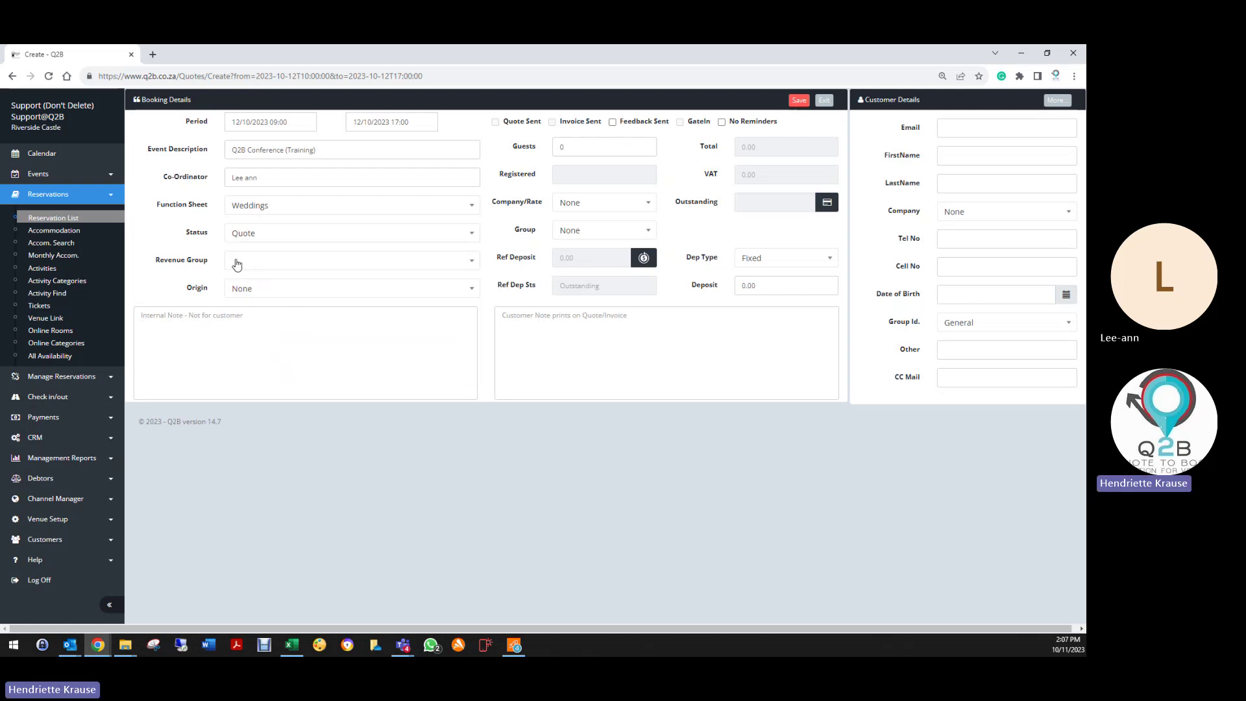
Step: Set the revenue group to Conference and the origin to Facebook
left_click(272, 262)
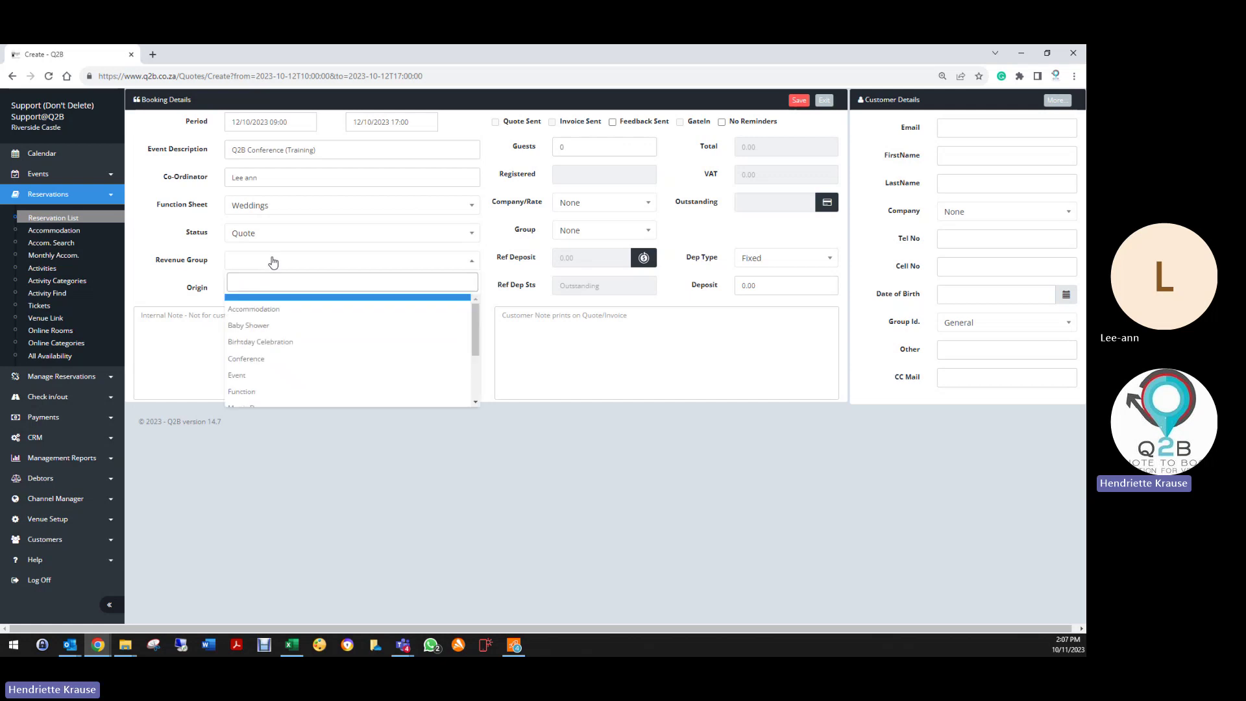
left_click(263, 358)
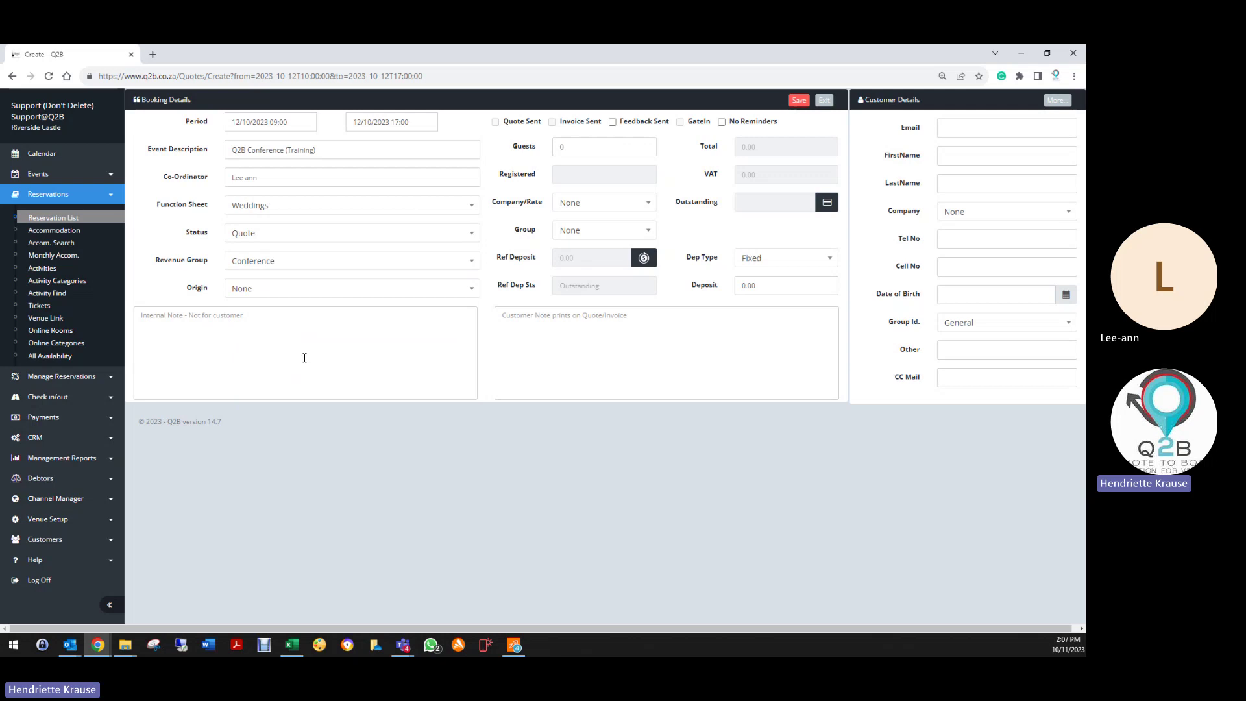
left_click(263, 261)
scroll(259, 364, "down", 3)
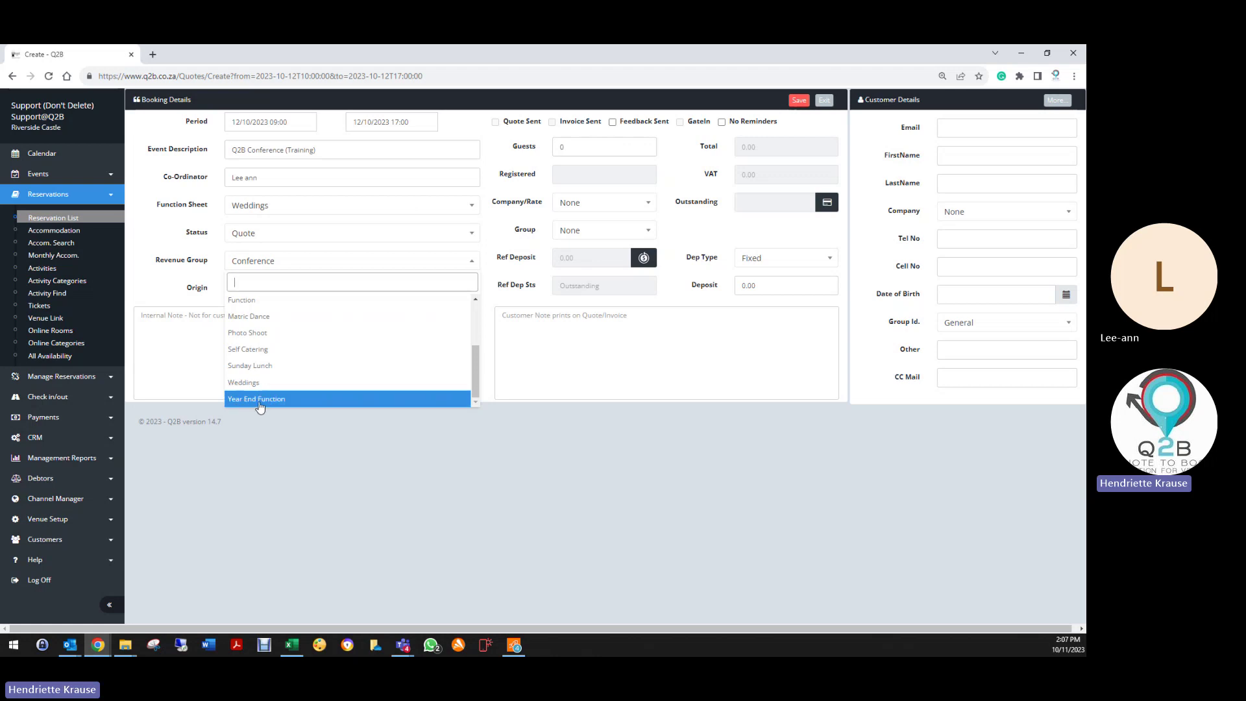
scroll(260, 398, "up", 3)
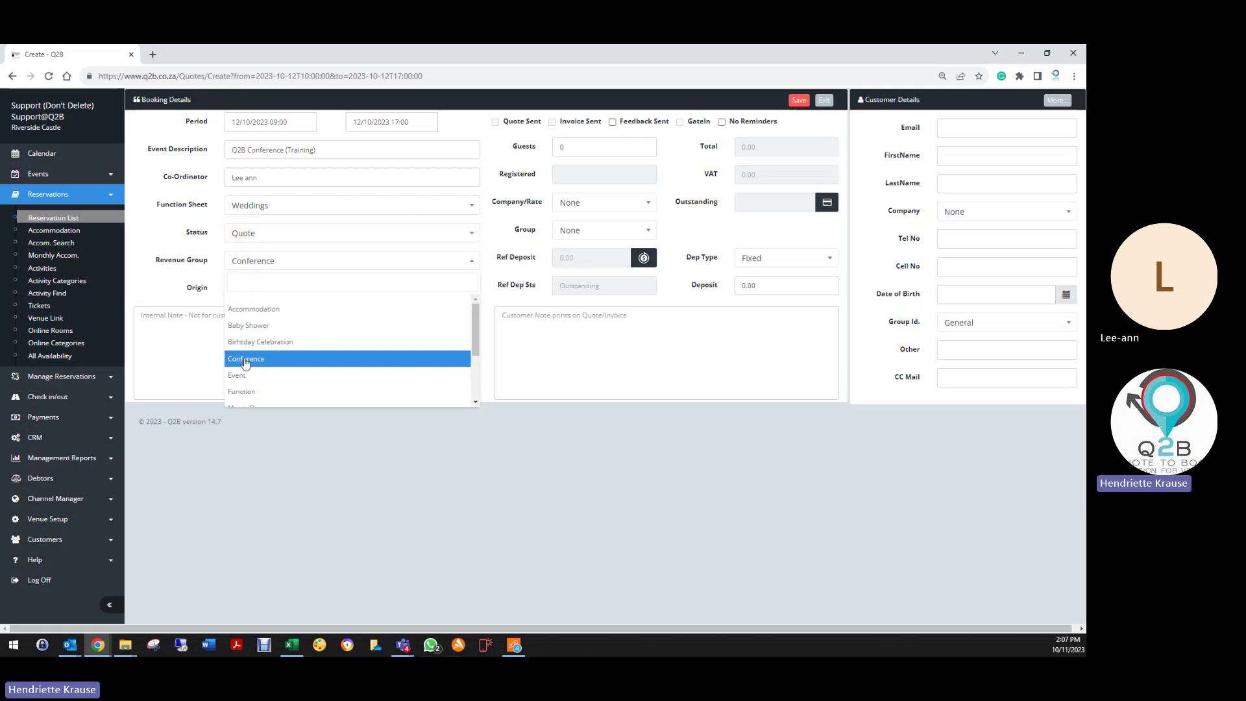
left_click(246, 361)
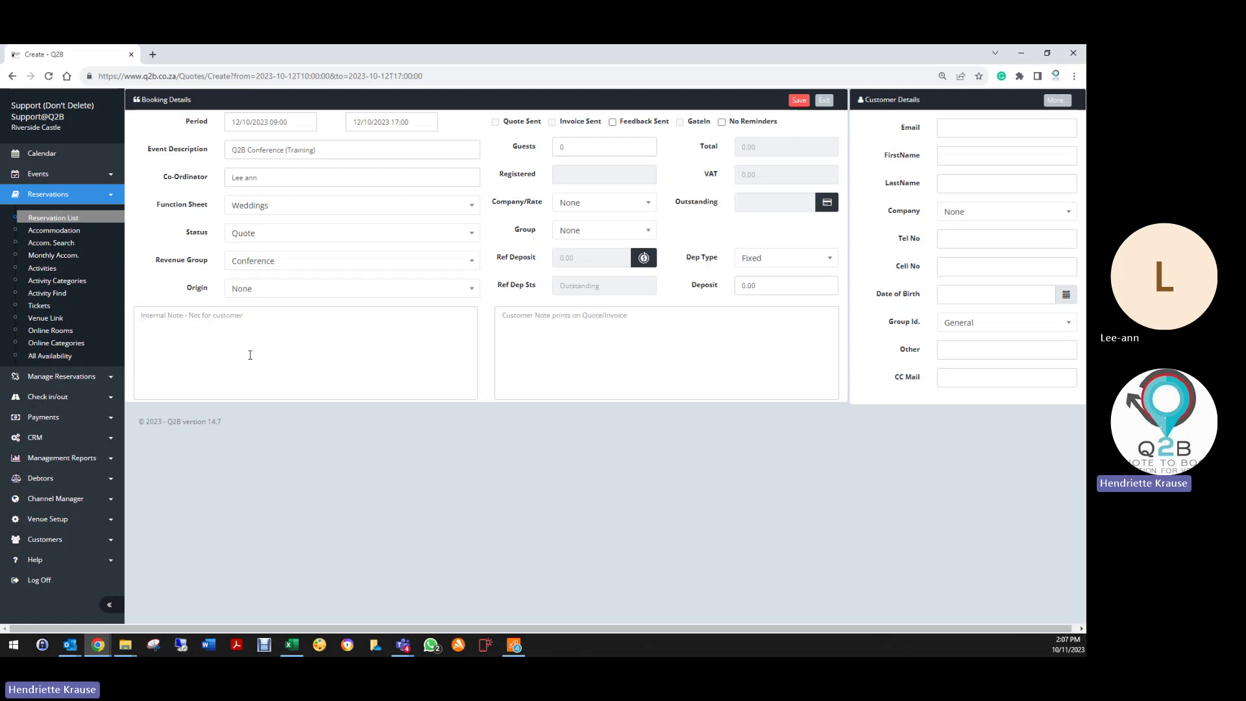
left_click(252, 291)
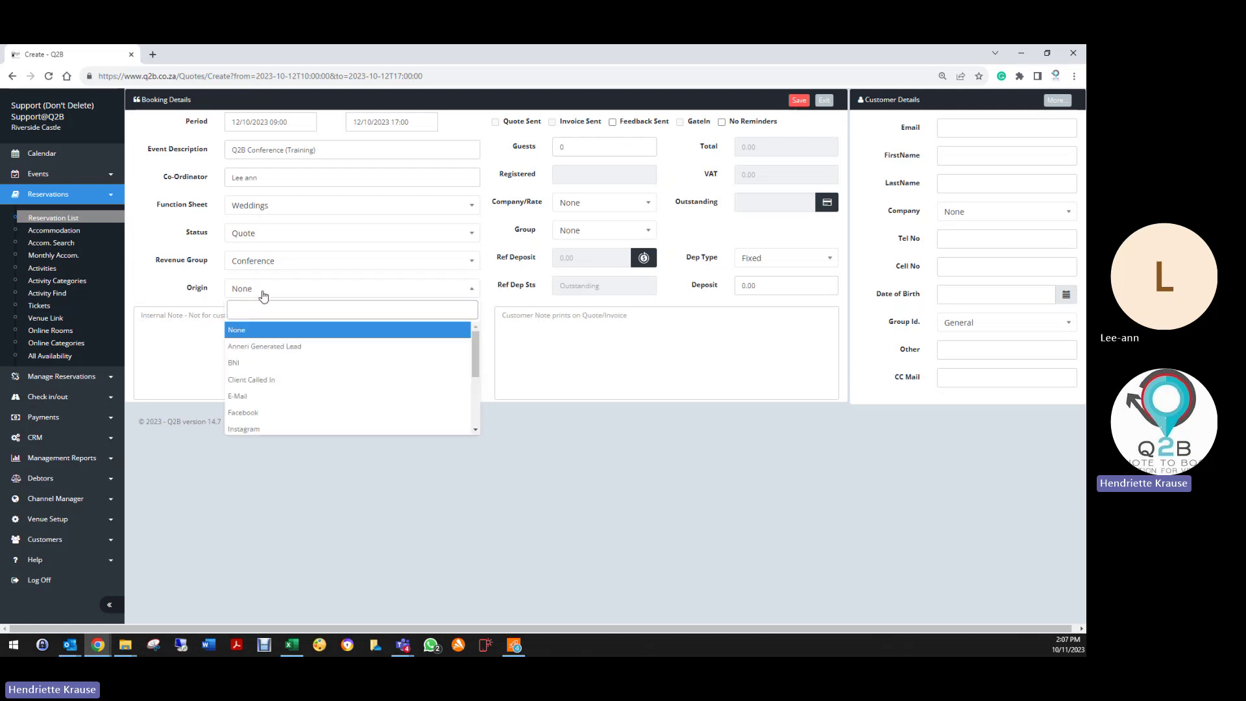
left_click(270, 413)
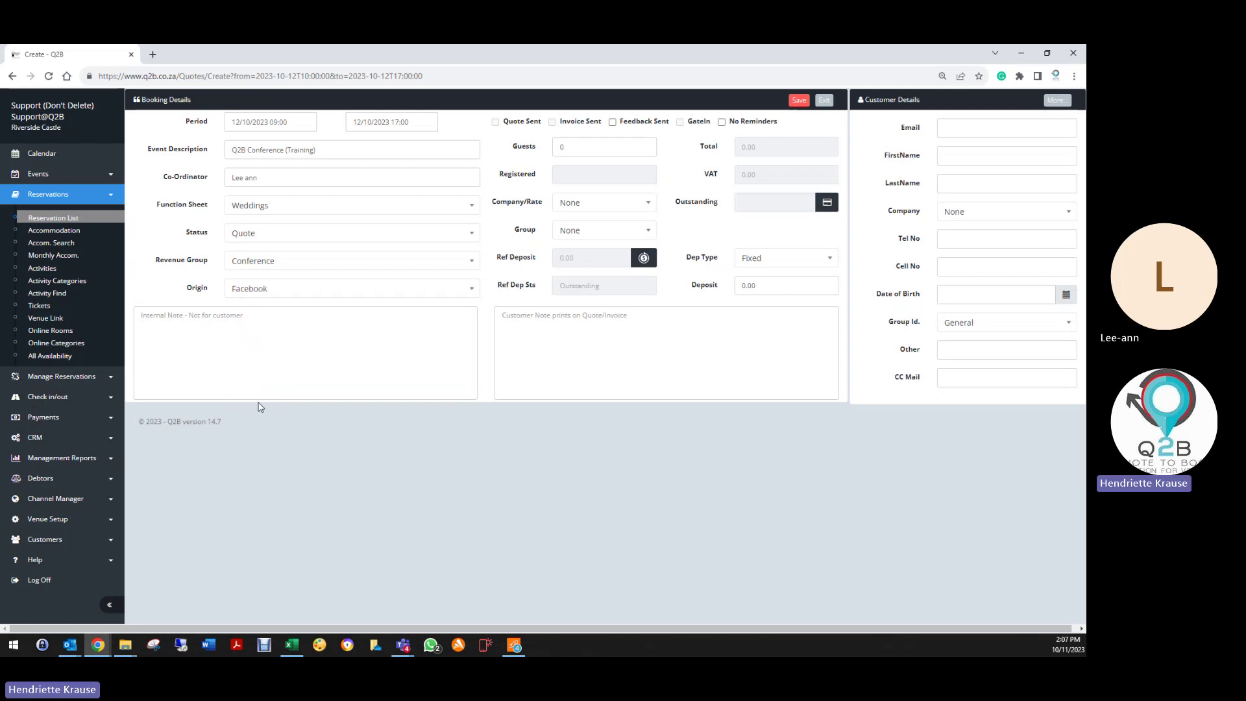
Step: Add the internal note 'training on Q2B - User training session 1'
left_click(157, 324)
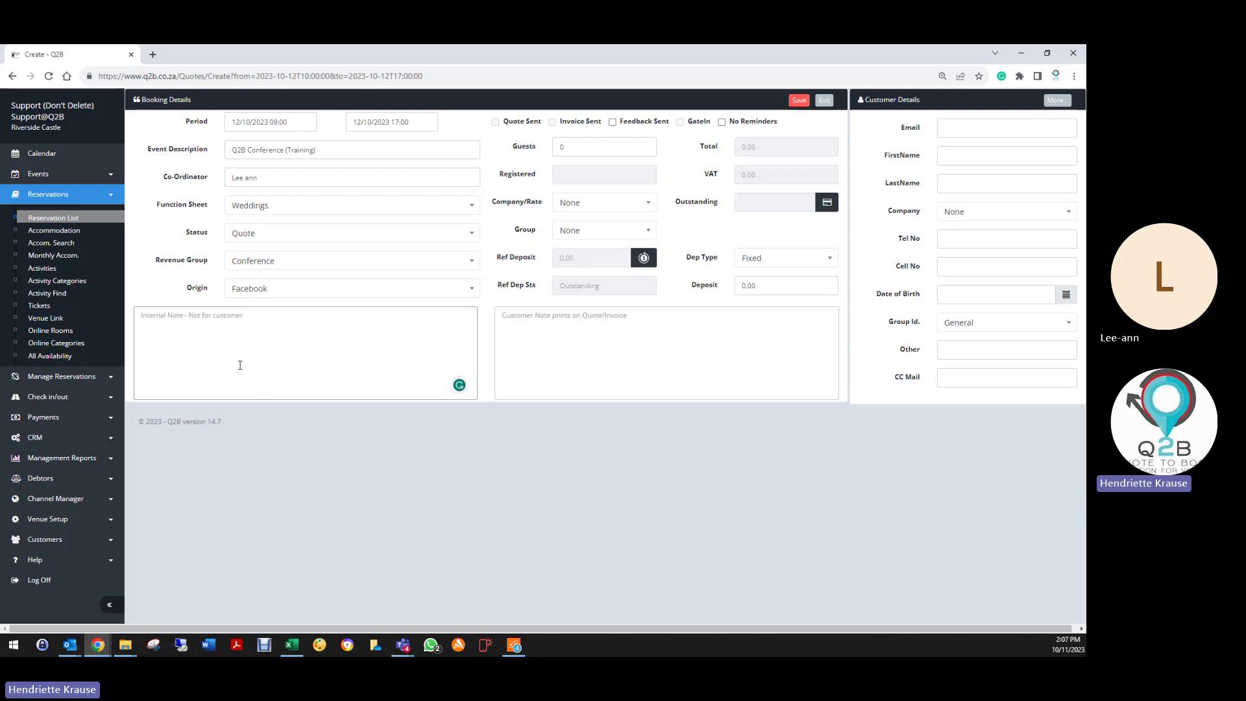
type("training")
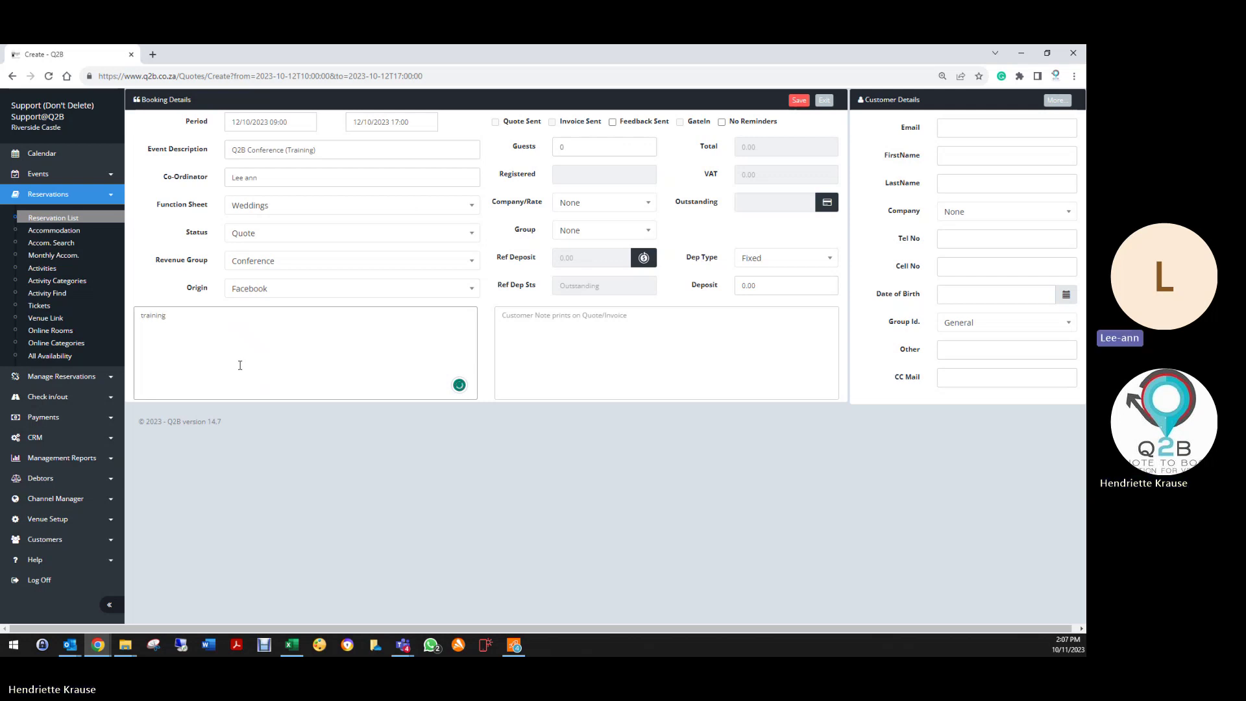
type(" on Q2b")
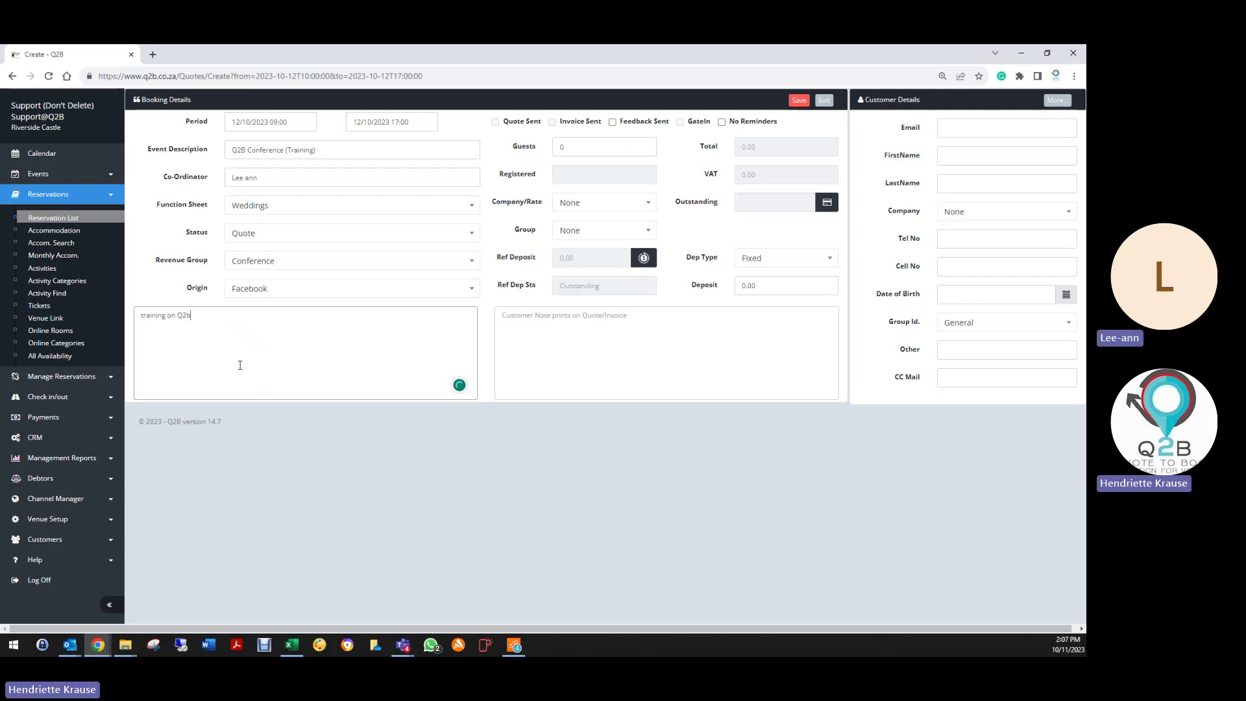
key("BackSpace")
type("U")
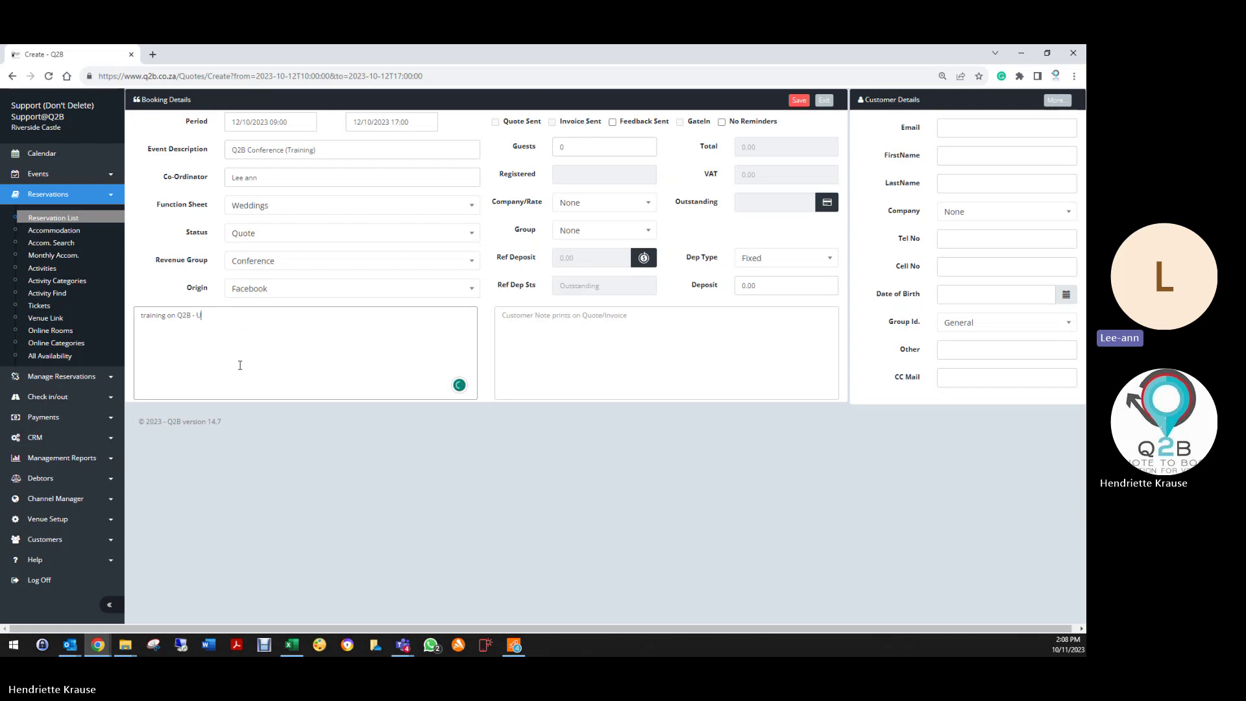
type("ser traini")
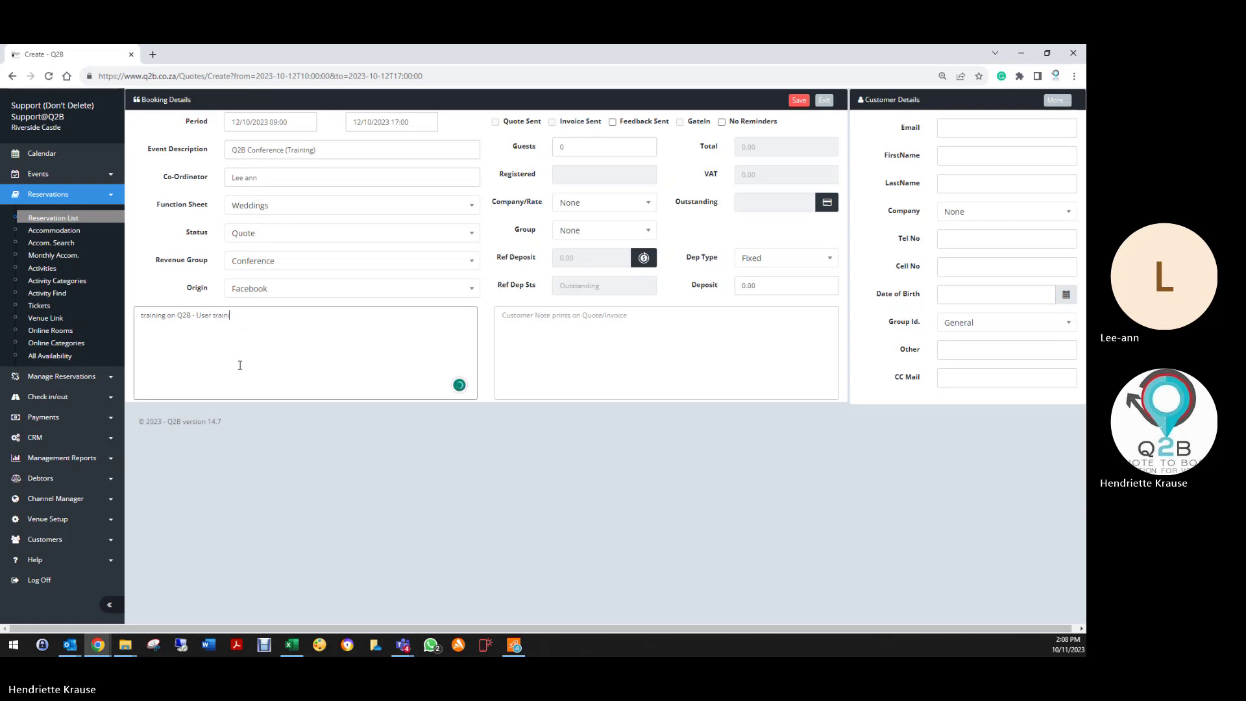
type("ng session 1")
Step: Set the guest count to 50 and attempt to save the quote
left_click(544, 152)
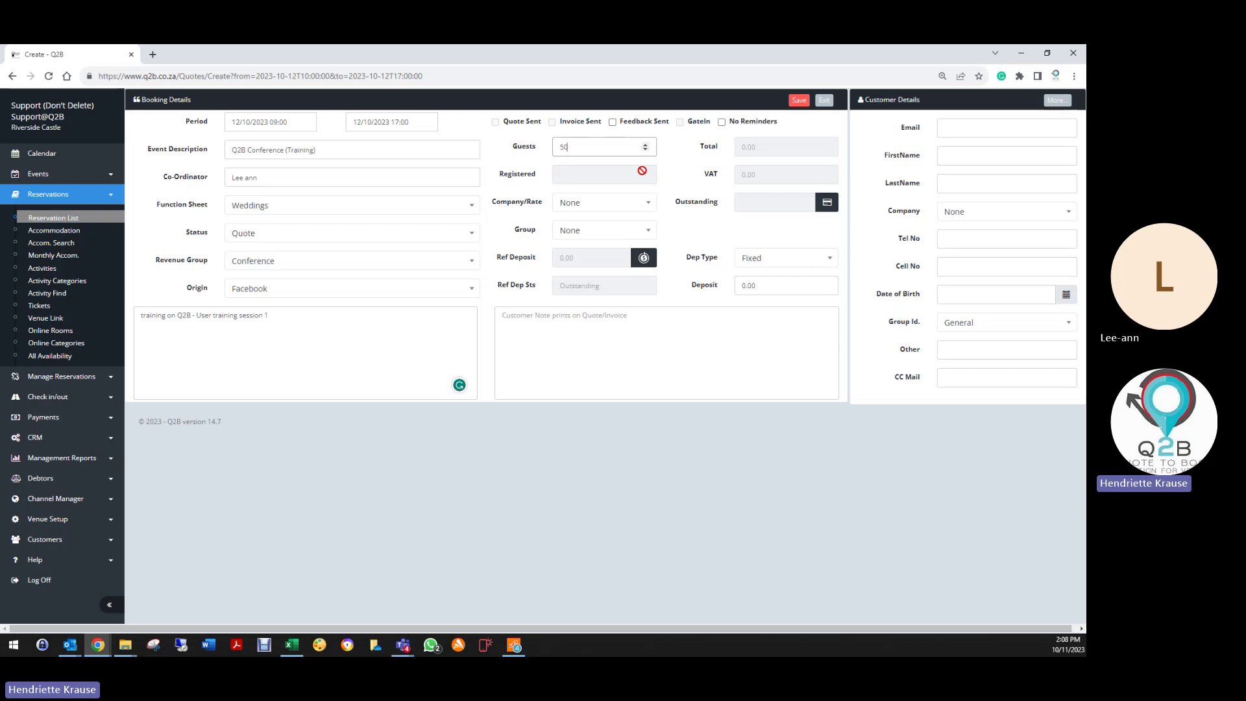
type("50")
left_click(799, 100)
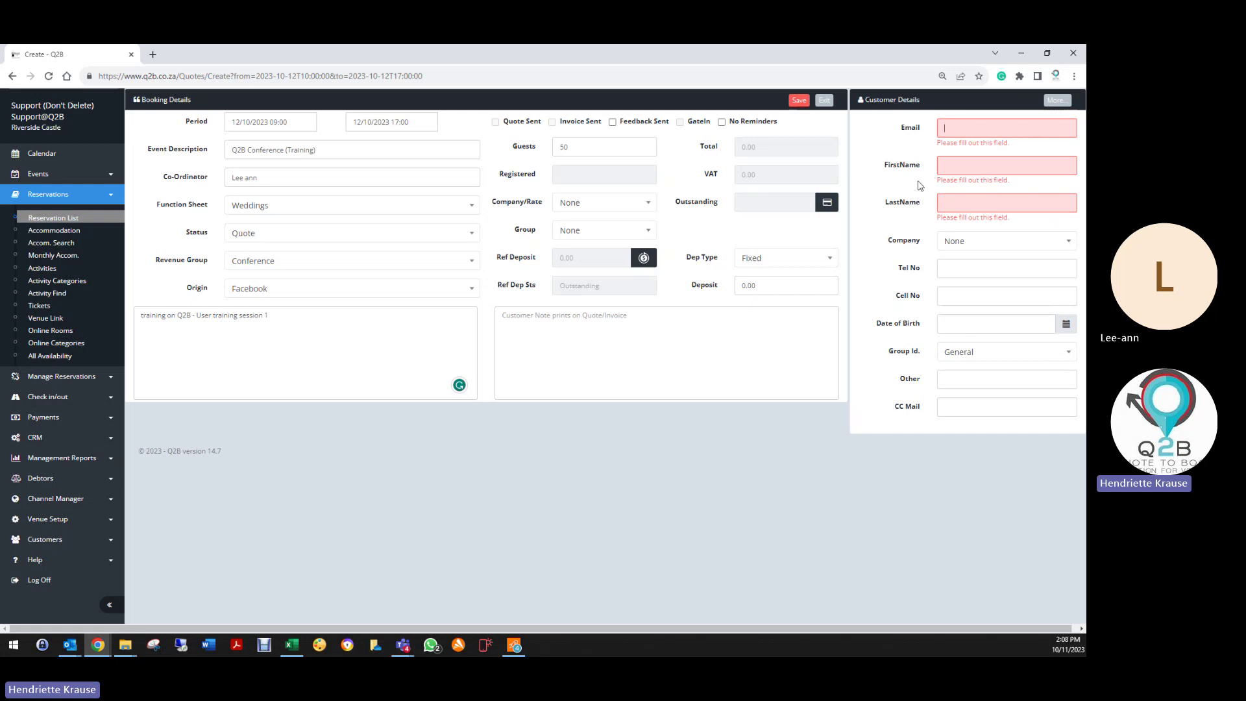
Step: Enter the customer's e-mail, autofill their name and phone from the suggestion, and save
type("hendriette")
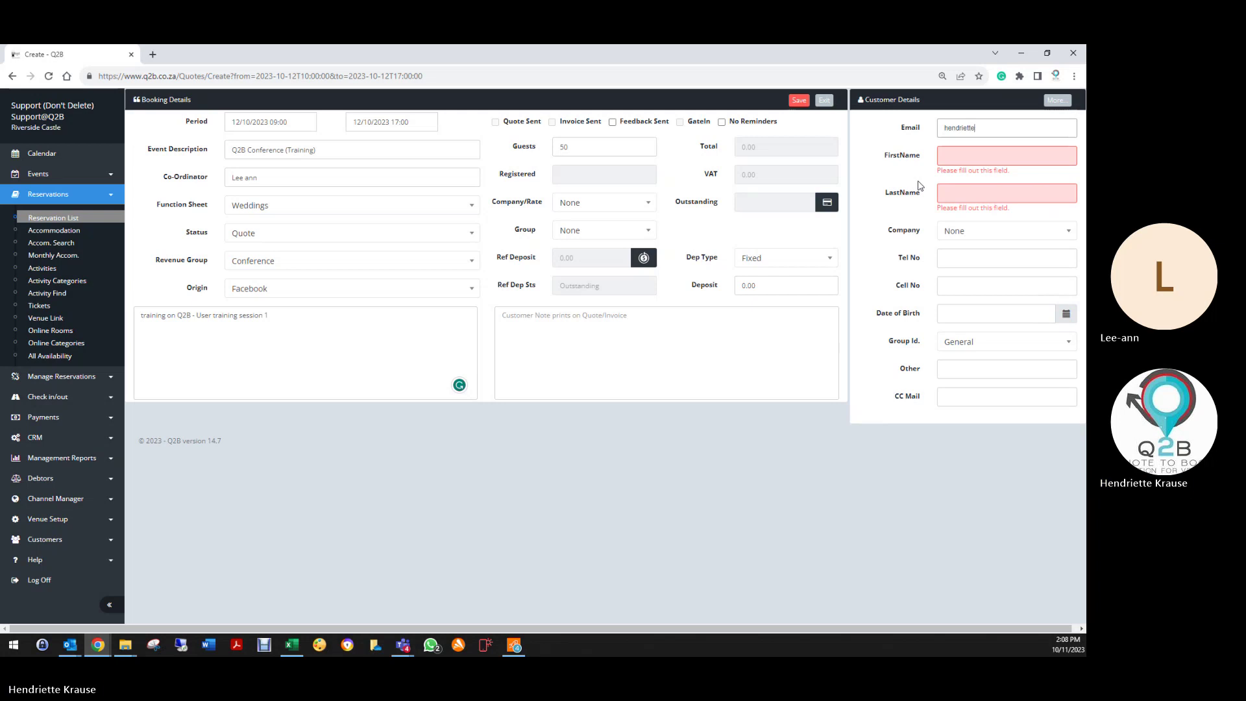
type("@")
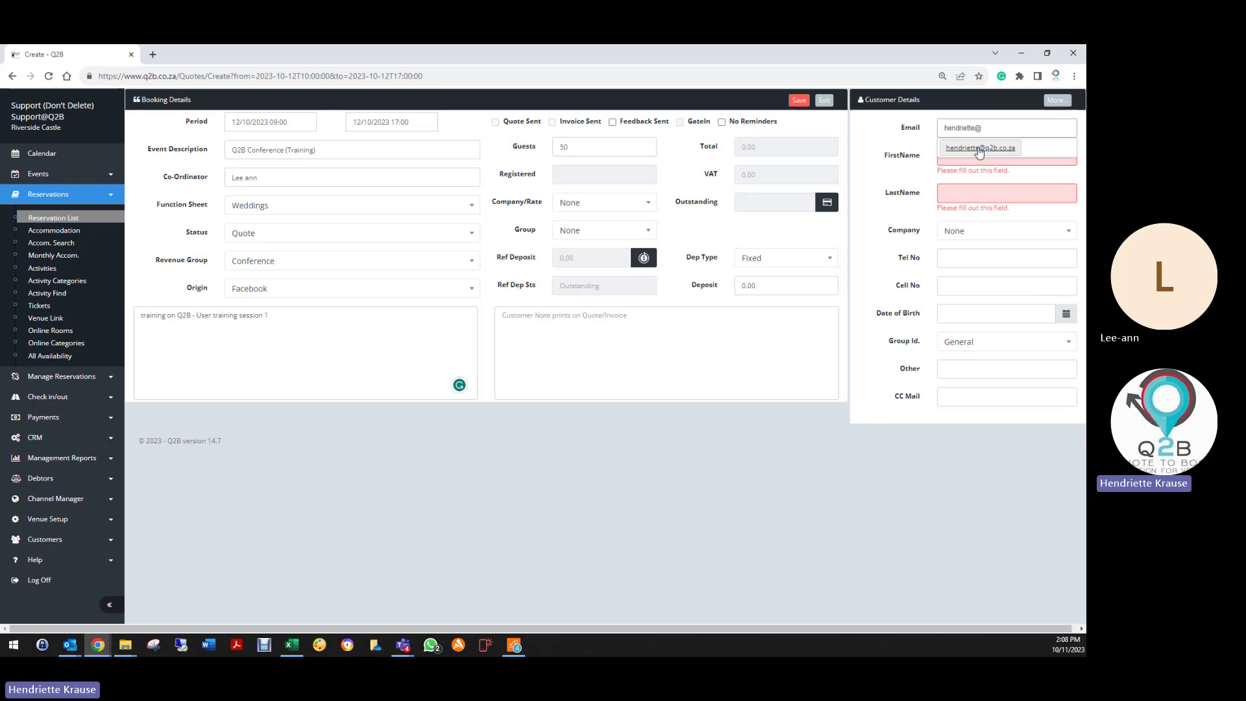
left_click(967, 148)
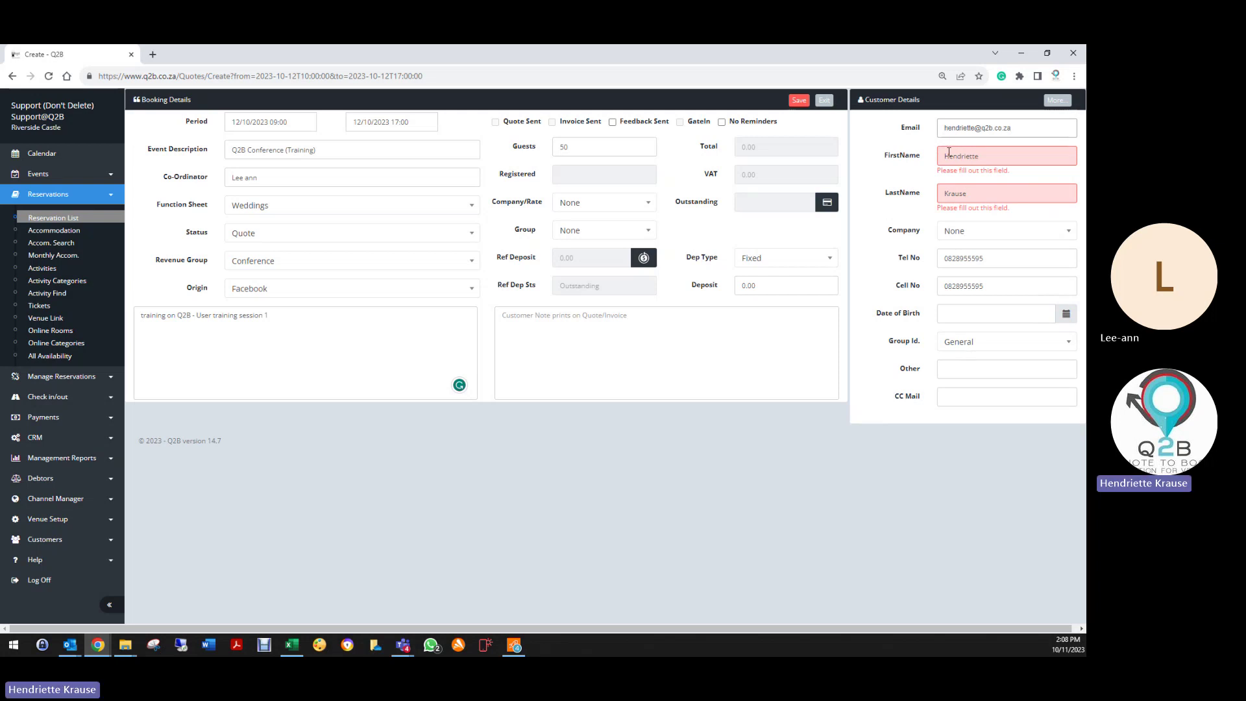
left_click(944, 157)
left_click(925, 259)
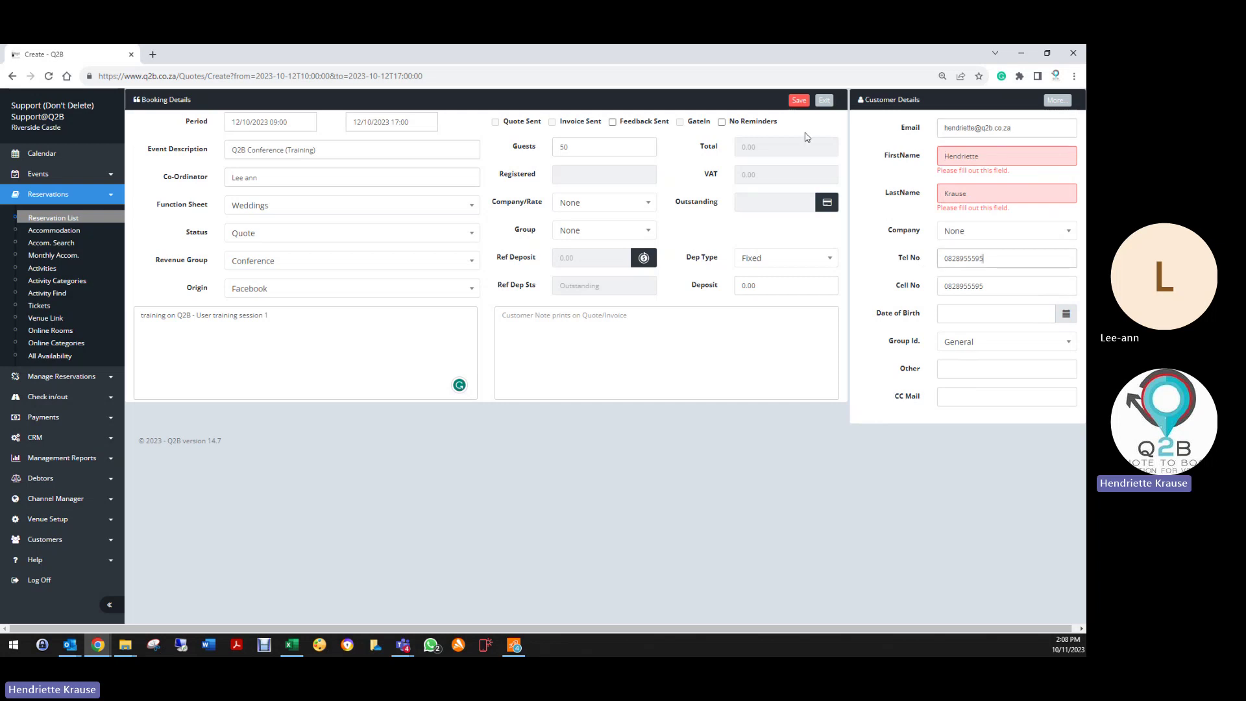
left_click(798, 101)
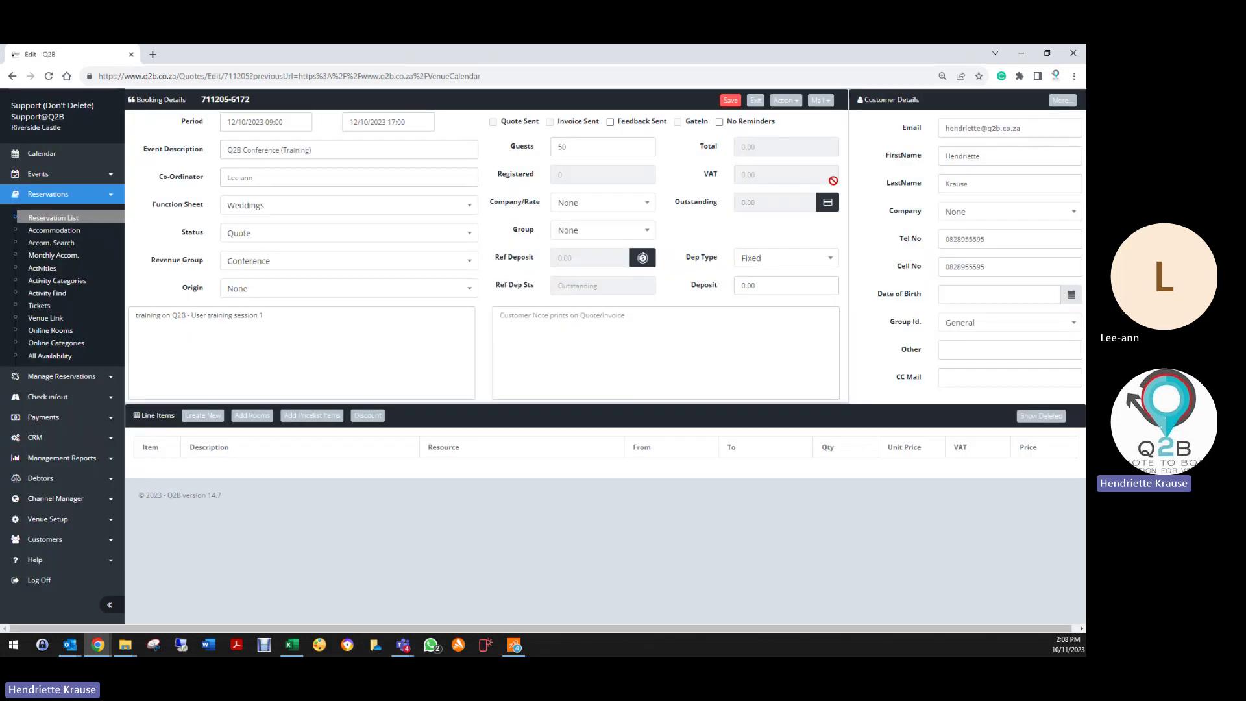
left_click_drag(951, 95, 956, 150)
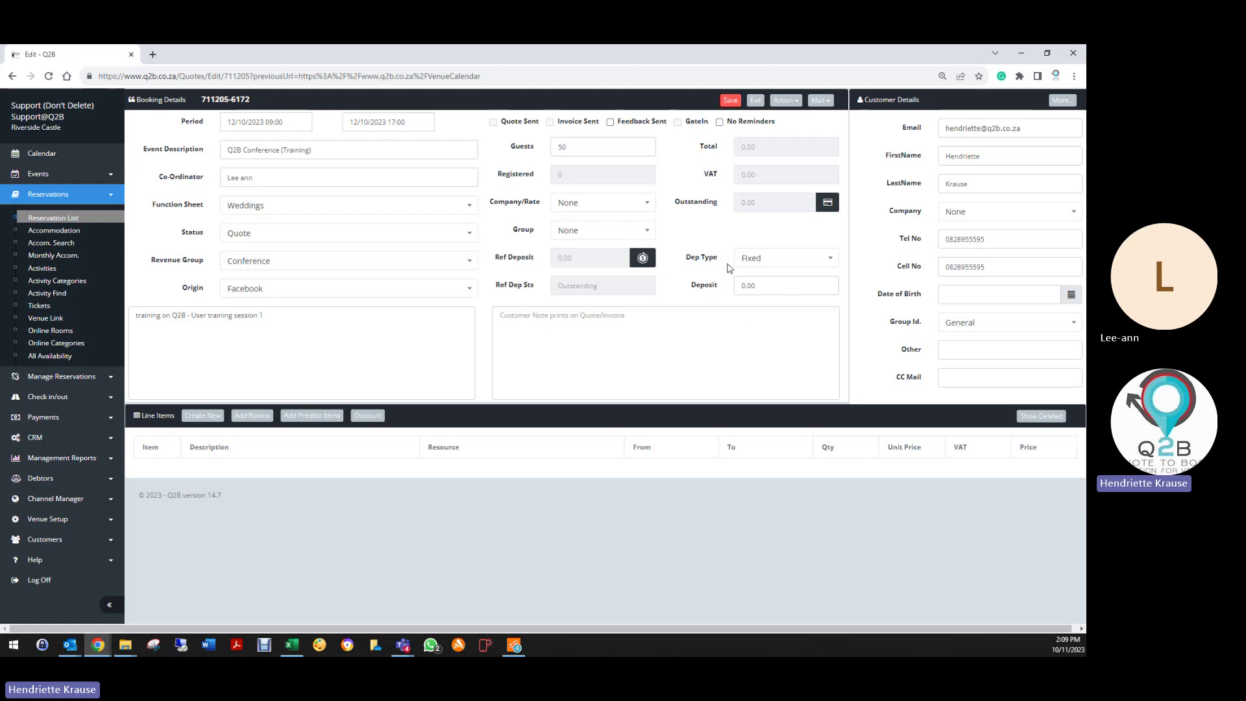
Step: Set the deposit type to Percentage with a deposit value of 50
left_click(769, 263)
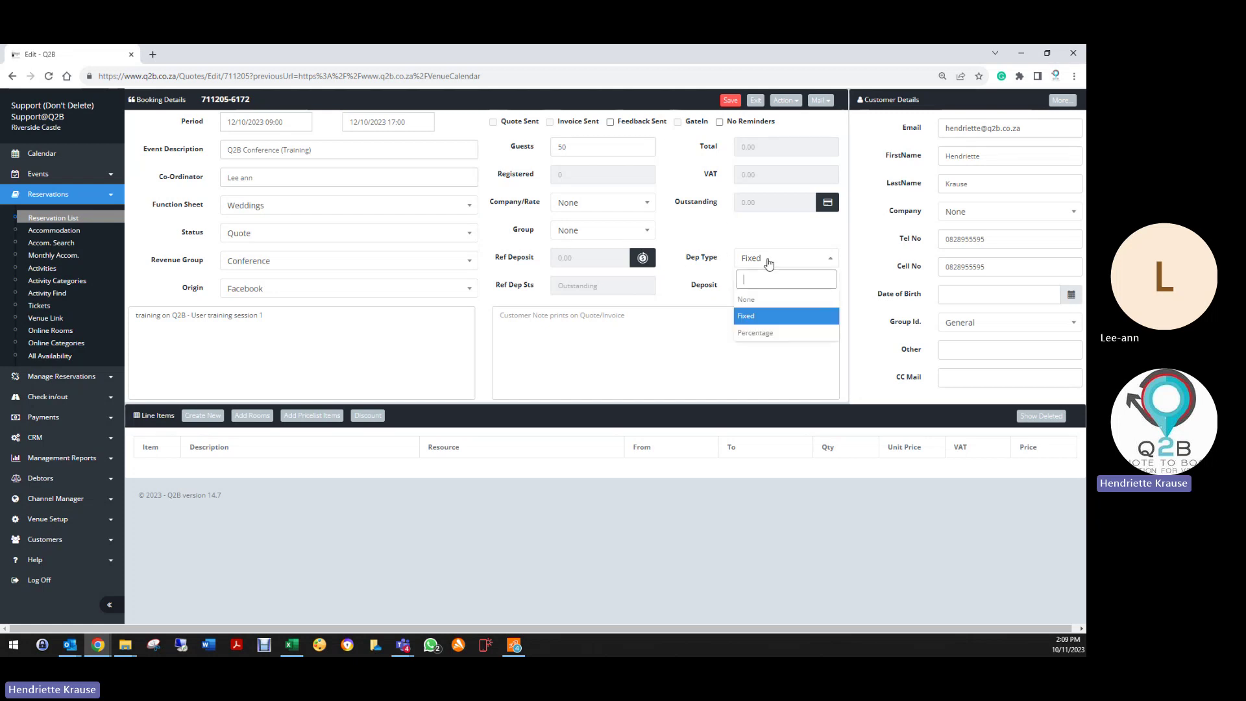
left_click(758, 332)
left_click(707, 288)
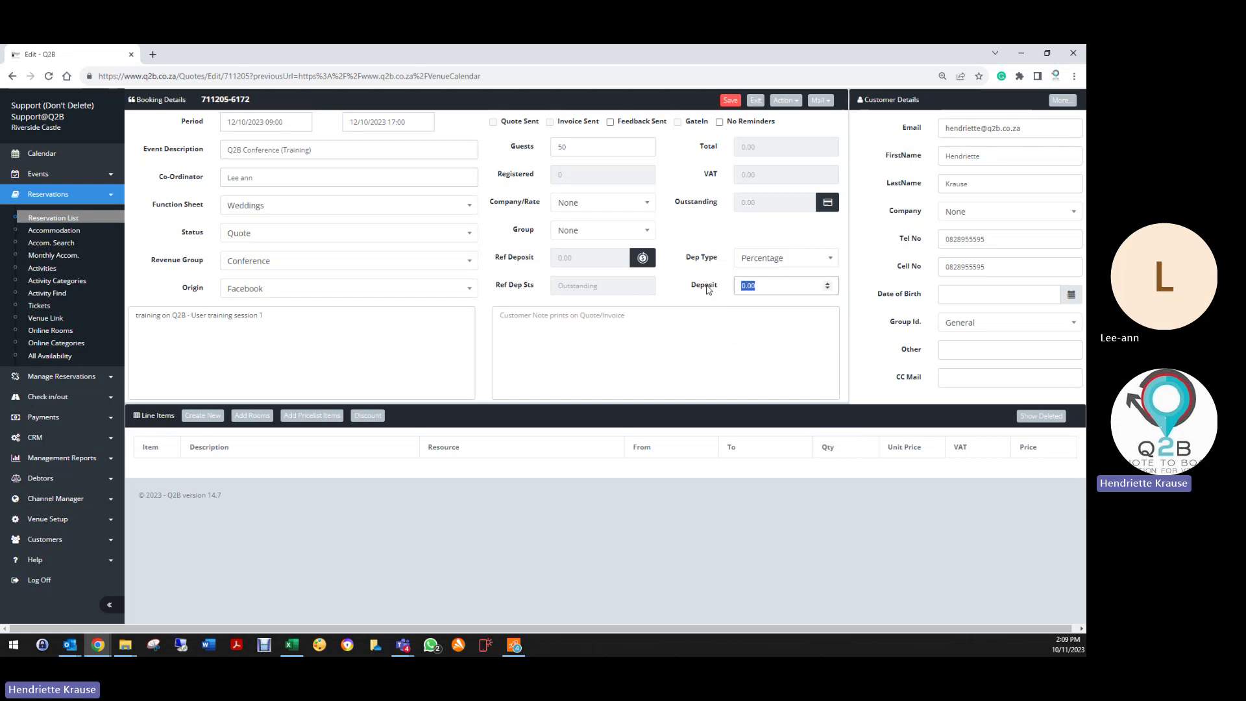
type("50")
left_click(694, 316)
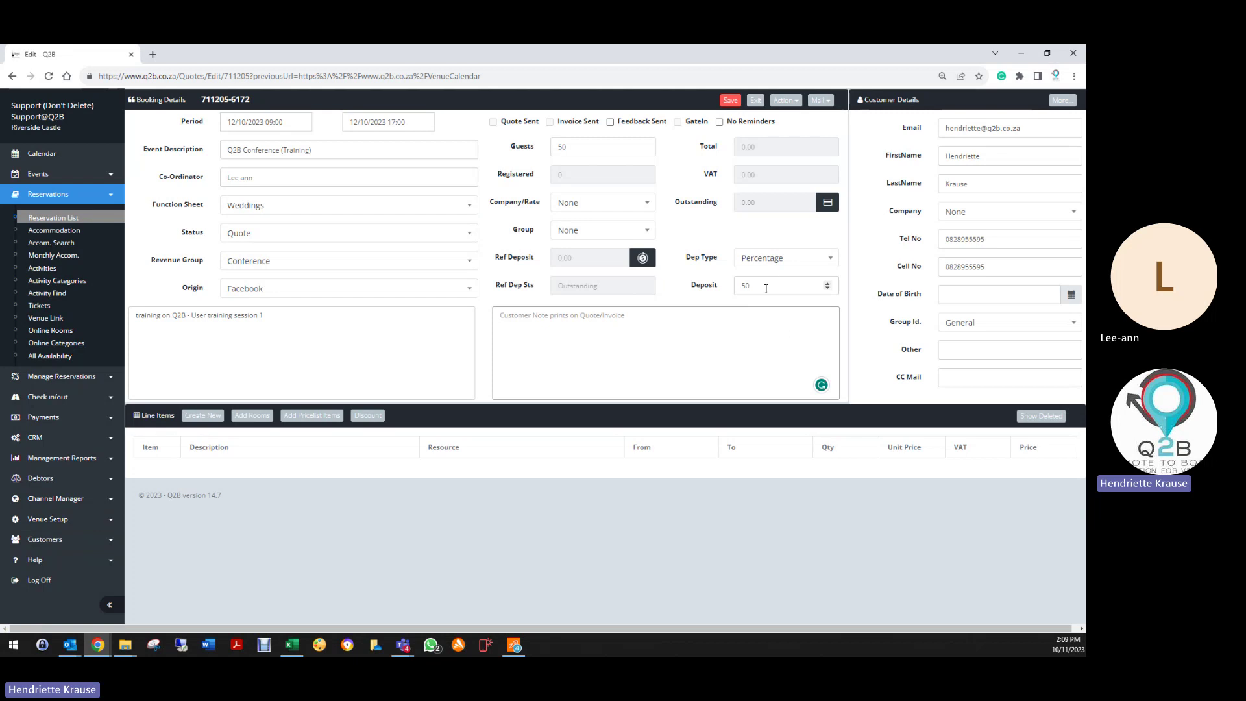
left_click(757, 259)
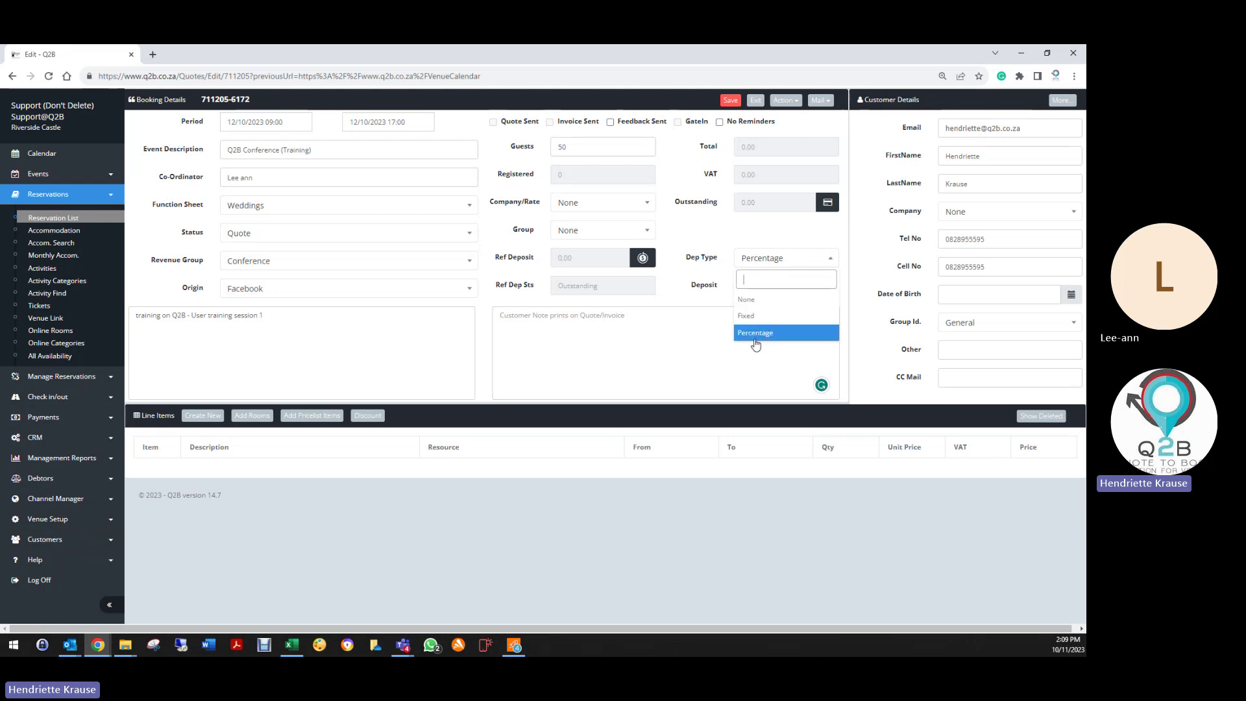
left_click(757, 333)
left_click(752, 259)
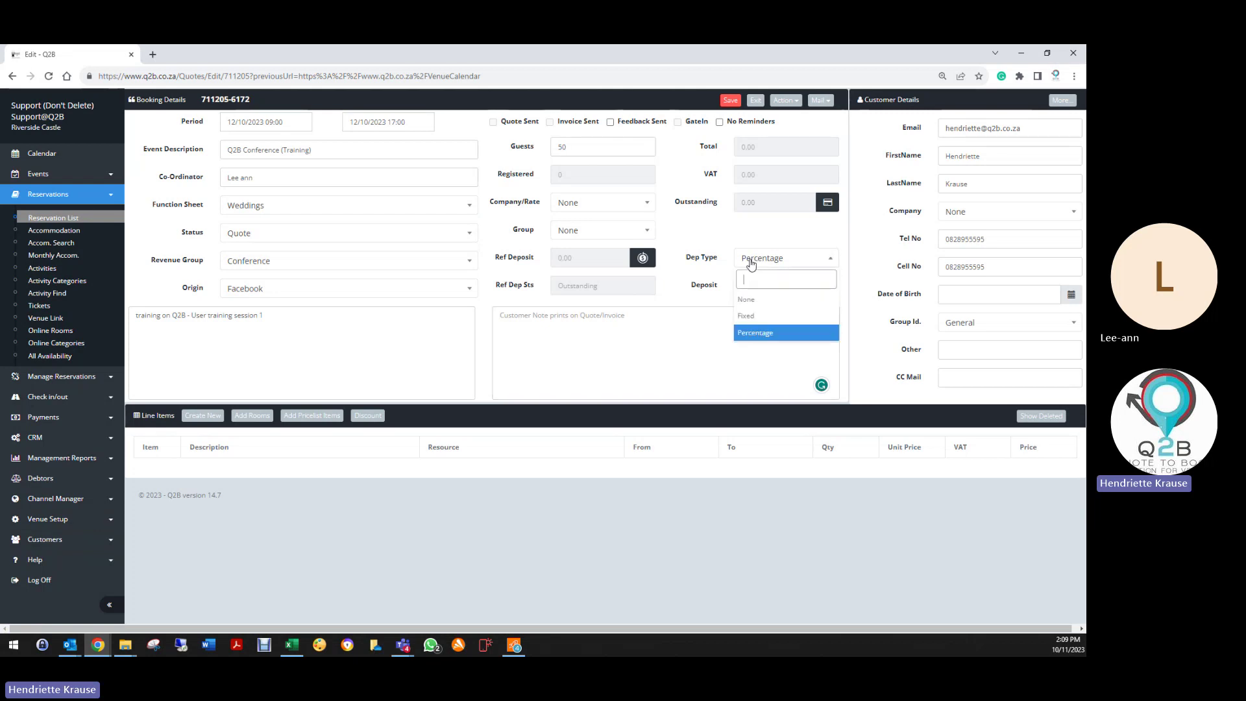
left_click(763, 336)
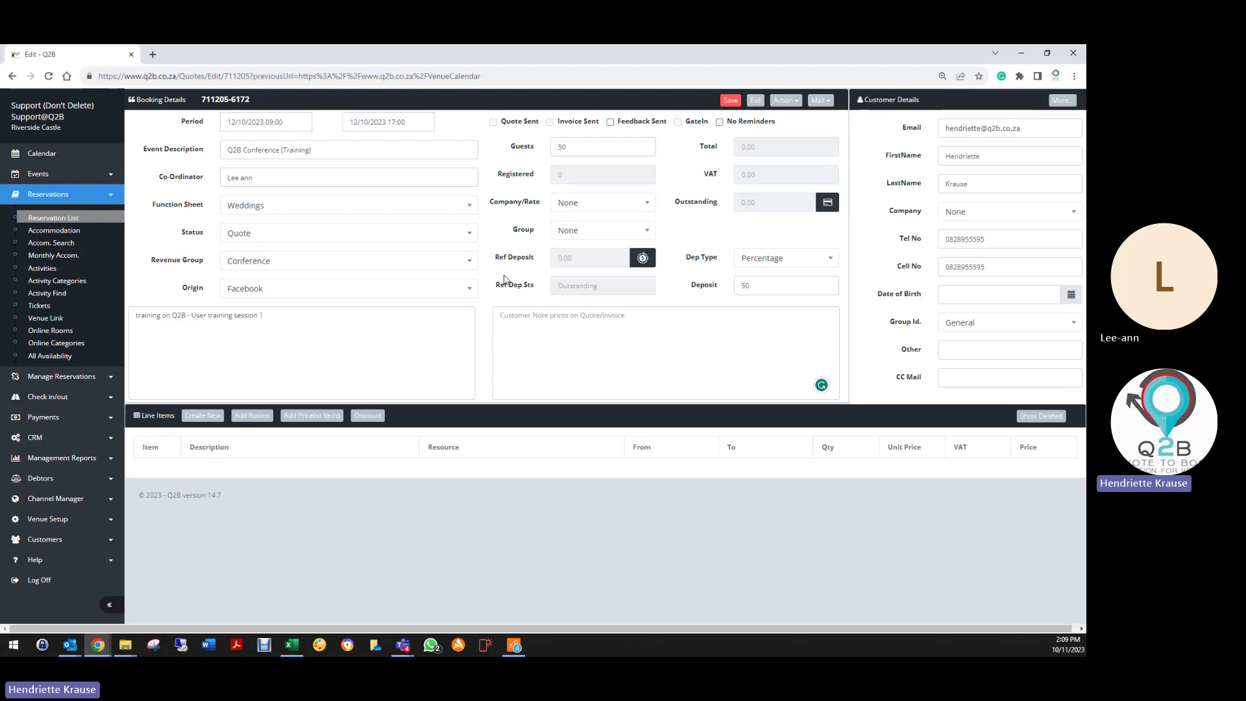
left_click(567, 326)
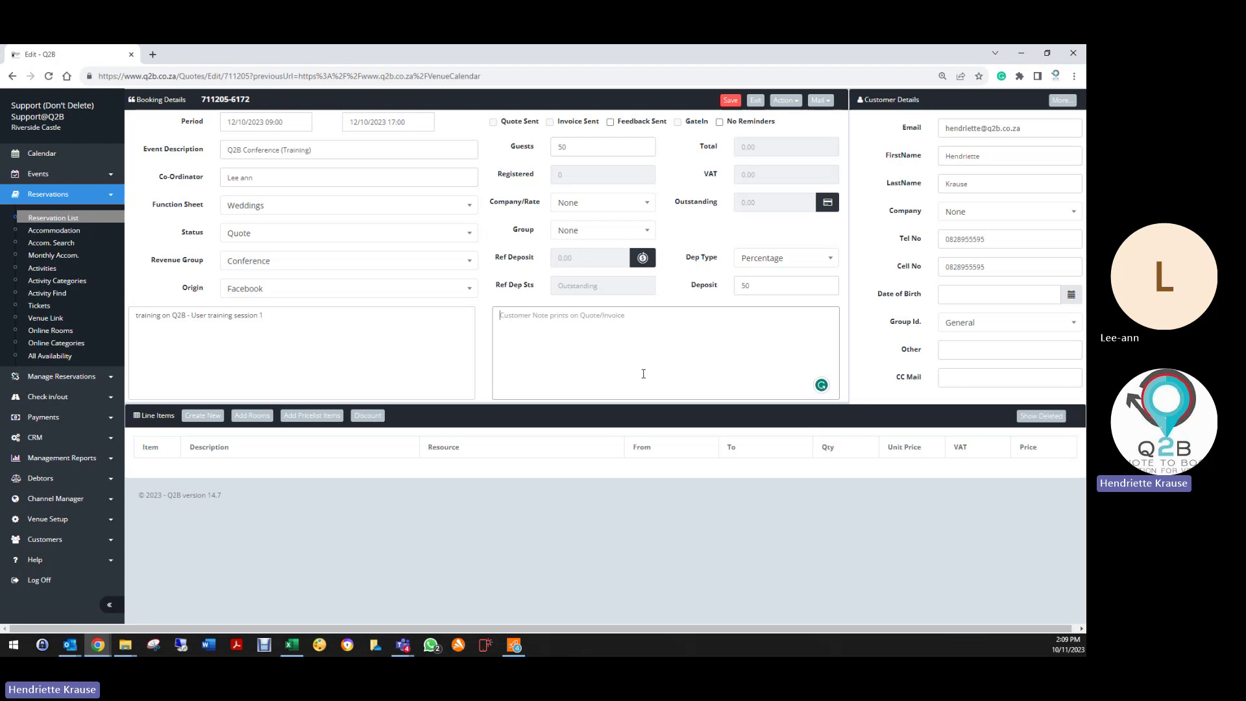
Step: Add the customer note 'Please confirm your Menu' and save the quote
type("P")
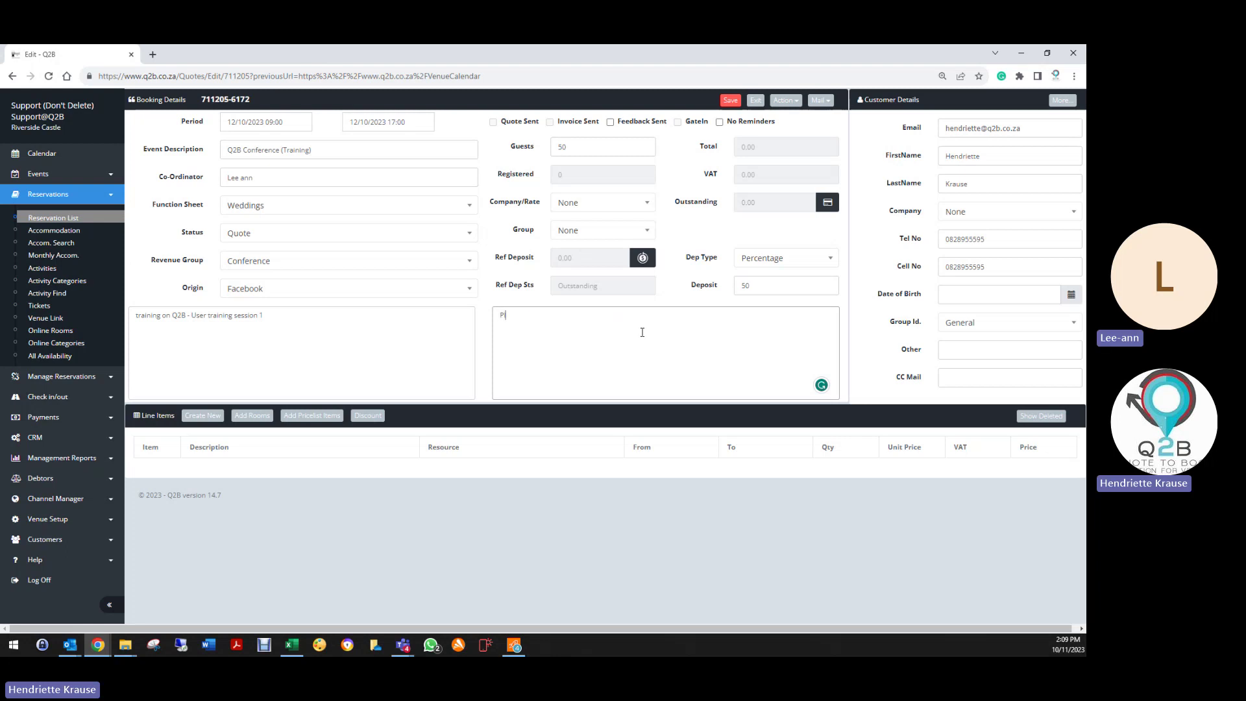
type("lease")
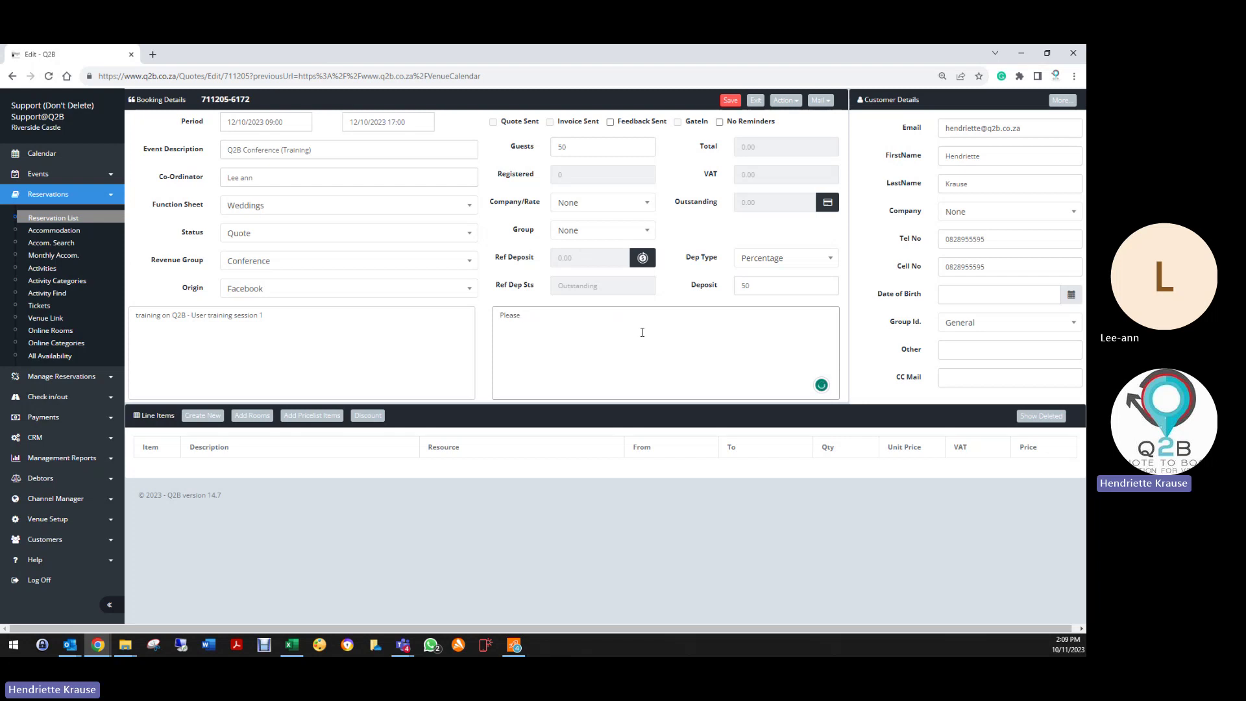
type(" confirm your Menu")
left_click(732, 102)
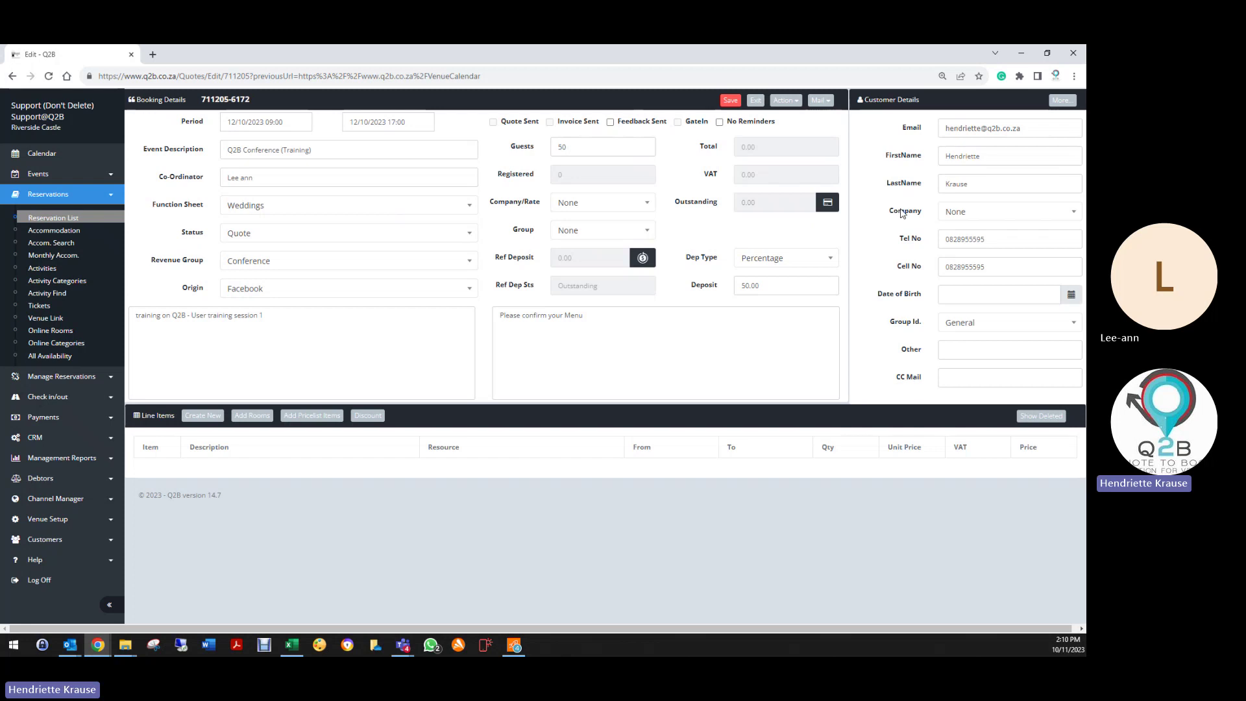
Step: Search 'q2' and set the customer's company to Q2B Solutions (Pty) Ltd
left_click(974, 214)
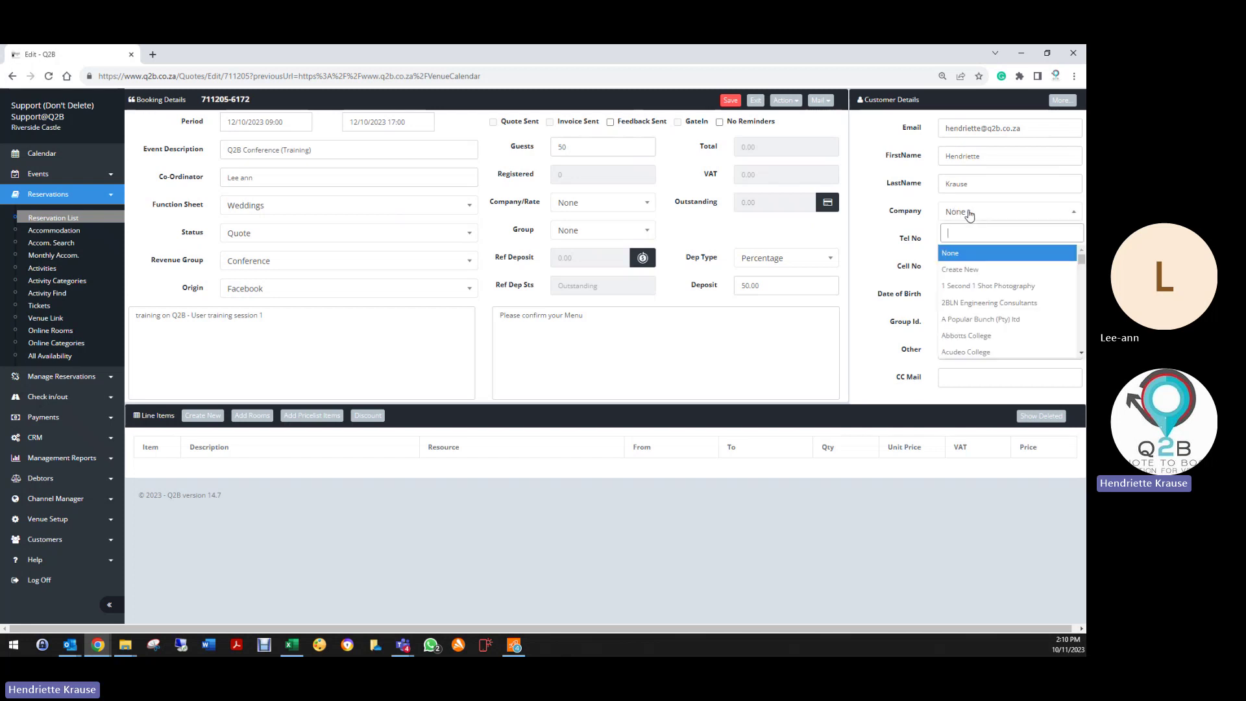
type("q2b")
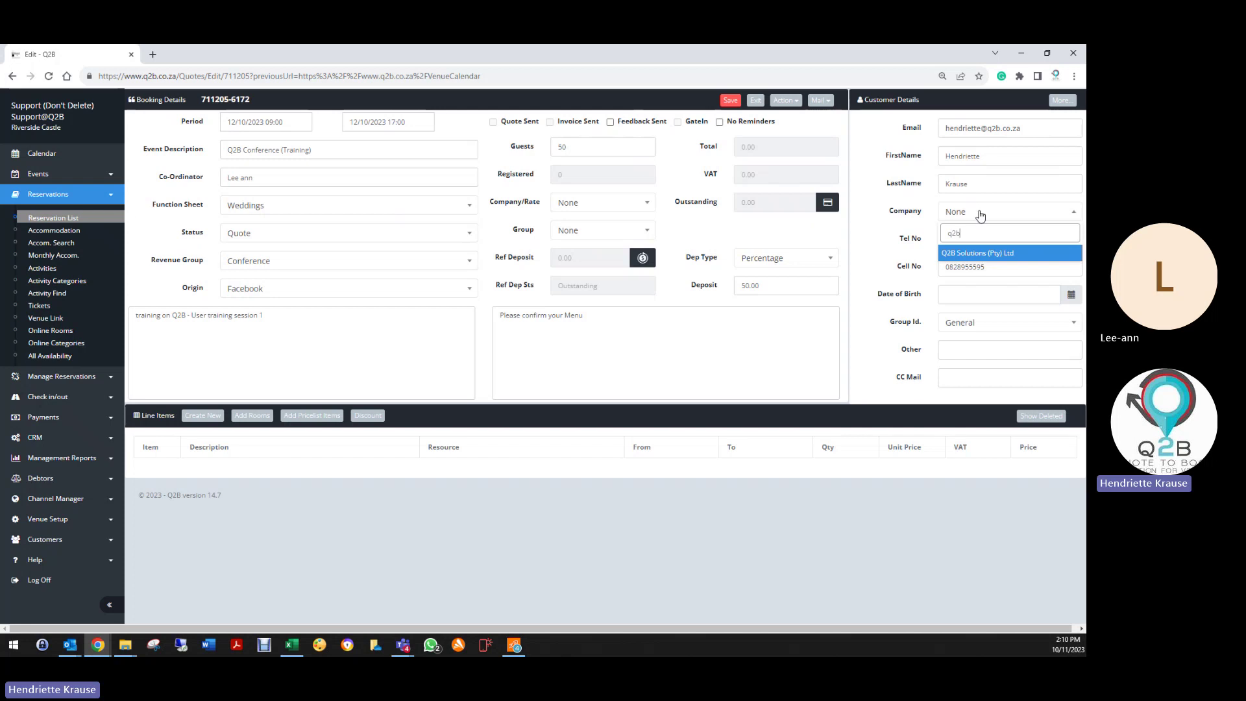
left_click(997, 255)
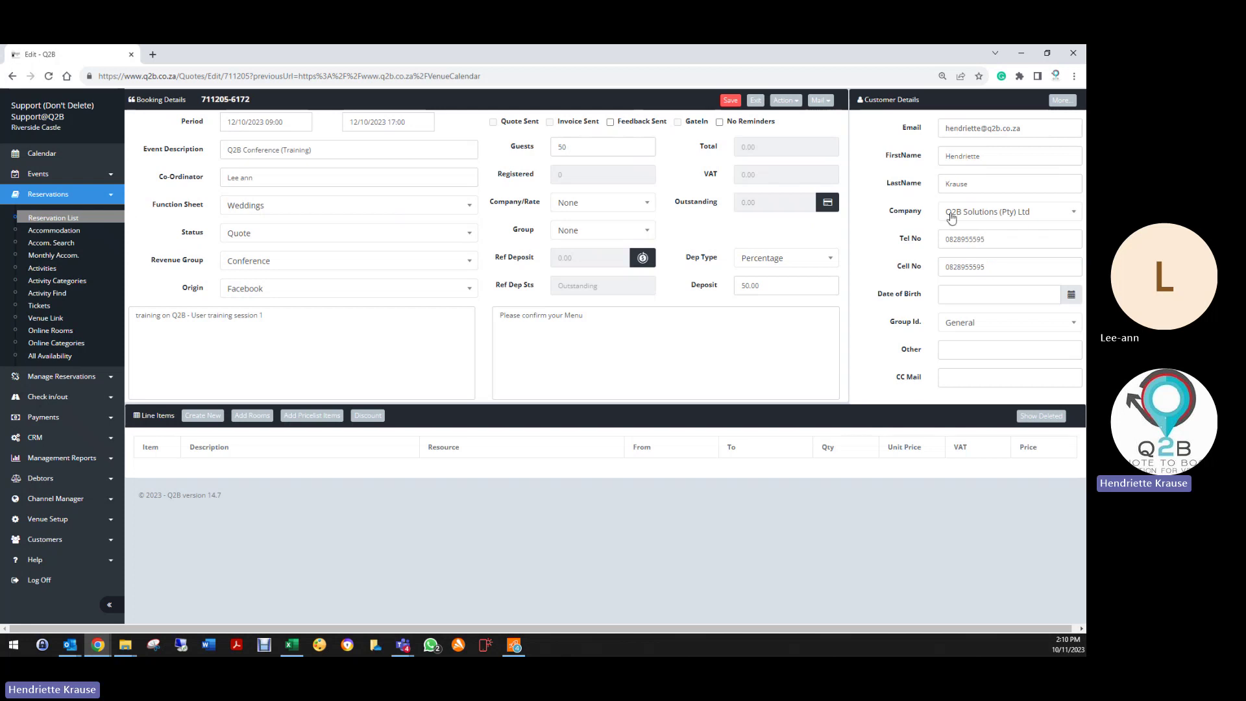
left_click(949, 267)
left_click(980, 212)
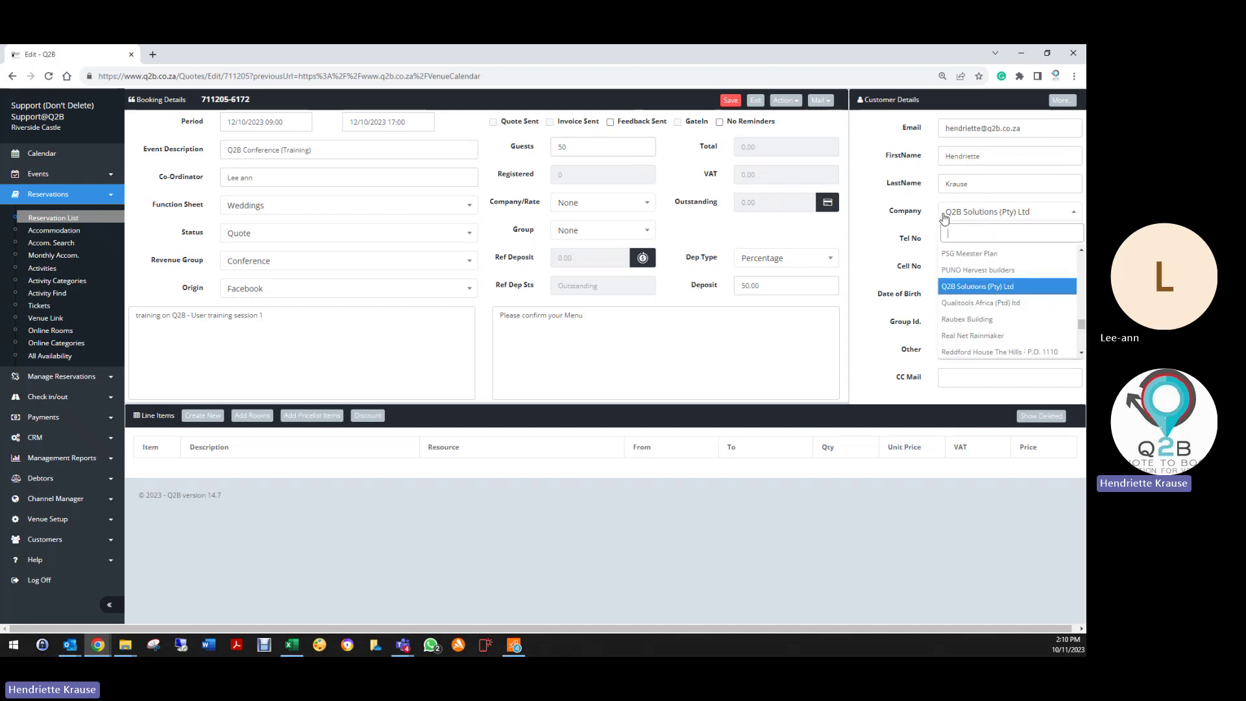
left_click(958, 287)
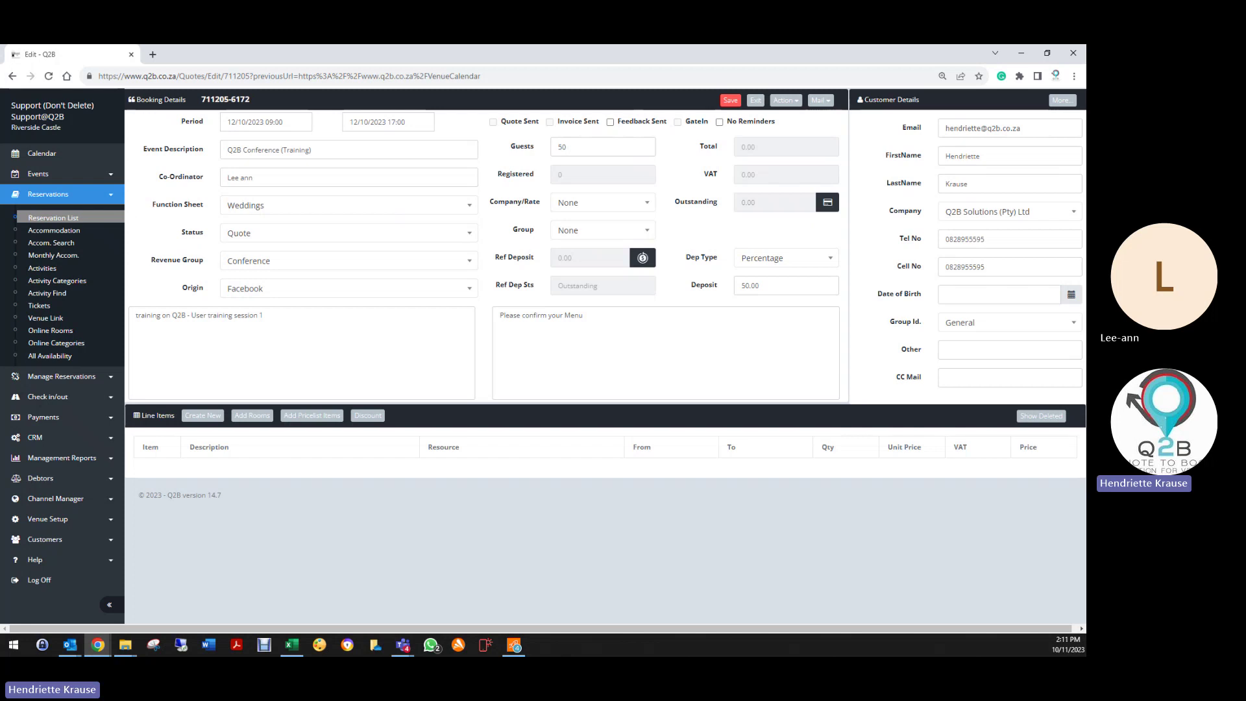
Step: Expand customer details, set Date of Ann to 28 October 2023, then collapse them again
left_click(1064, 102)
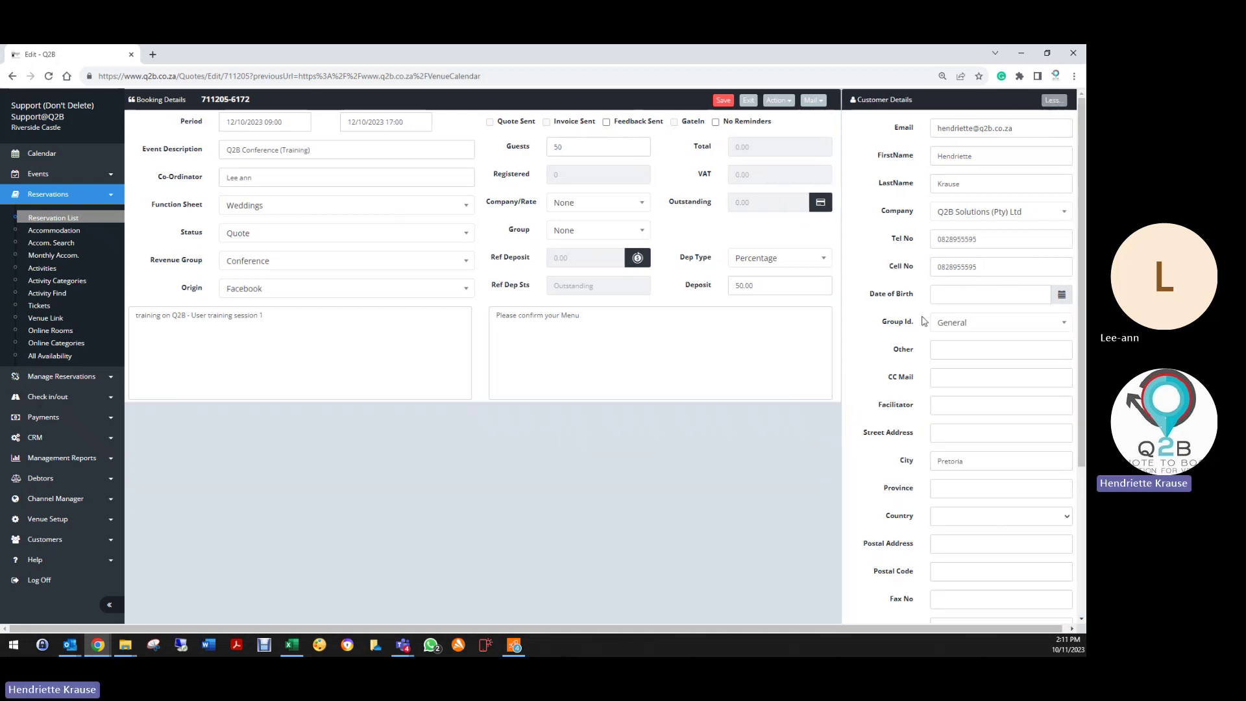
scroll(902, 294, "down", 3)
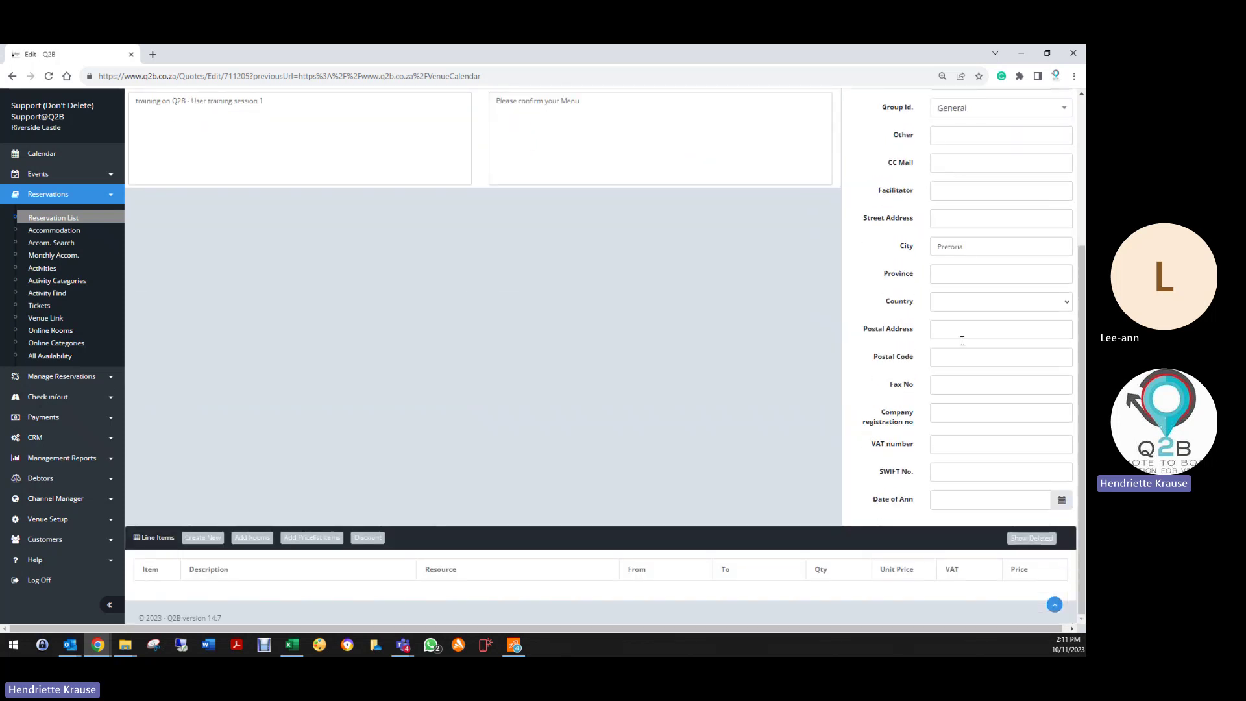
left_click(986, 496)
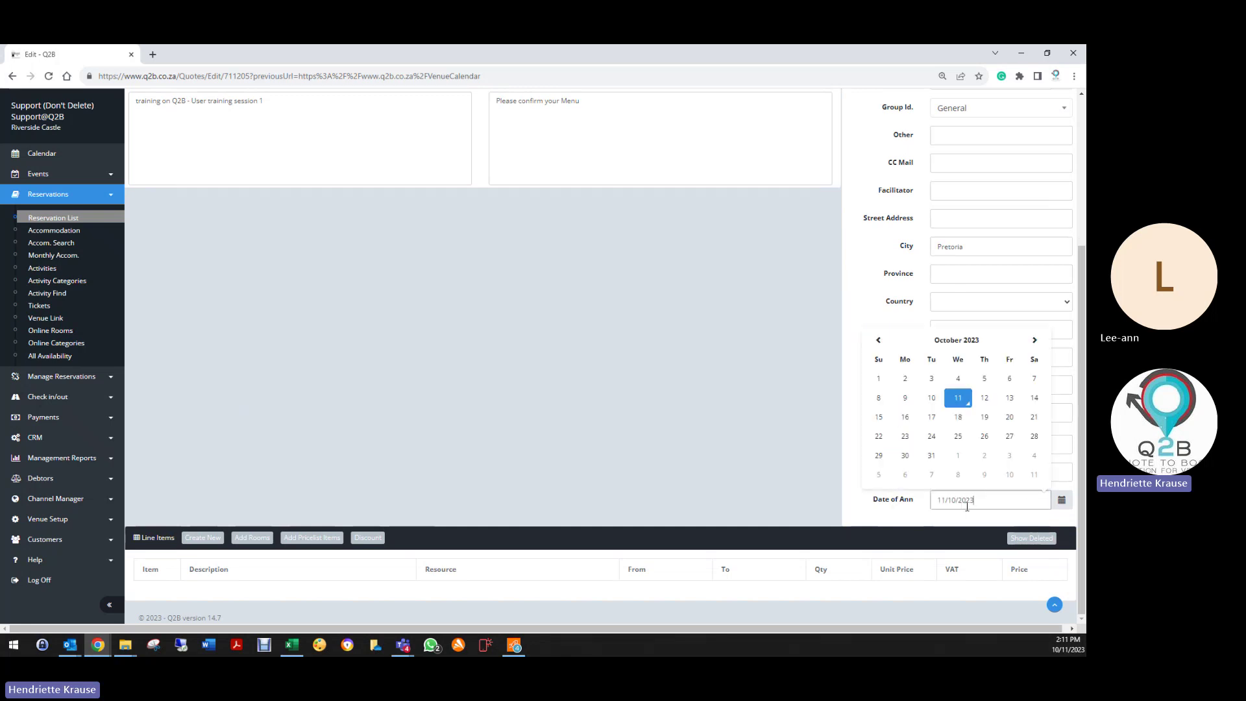
left_click(1035, 436)
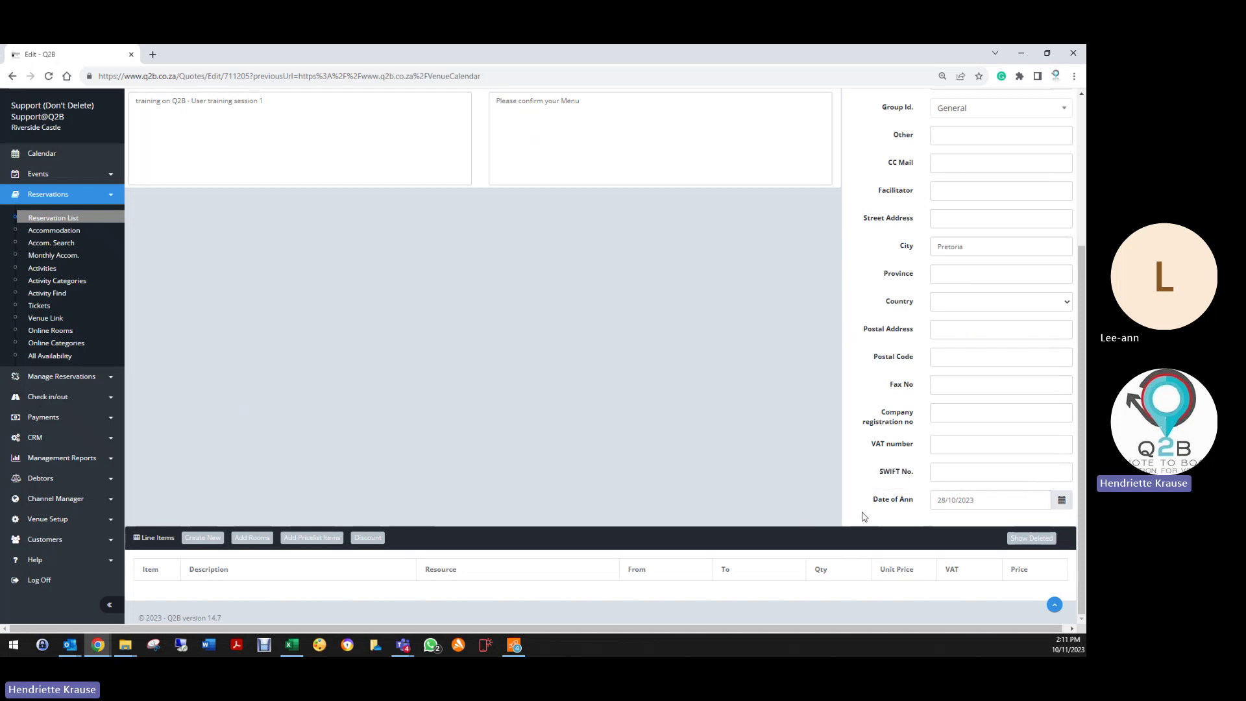
left_click(981, 499)
left_click_drag(981, 500, 918, 501)
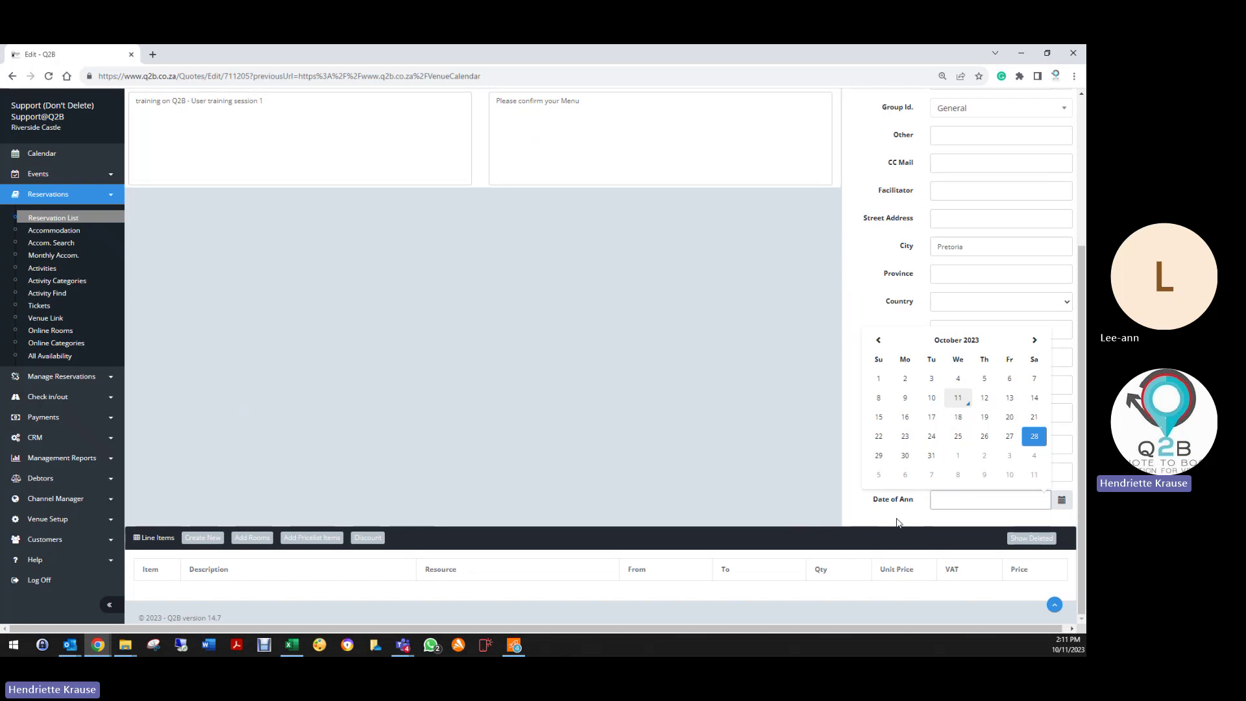
left_click(1055, 607)
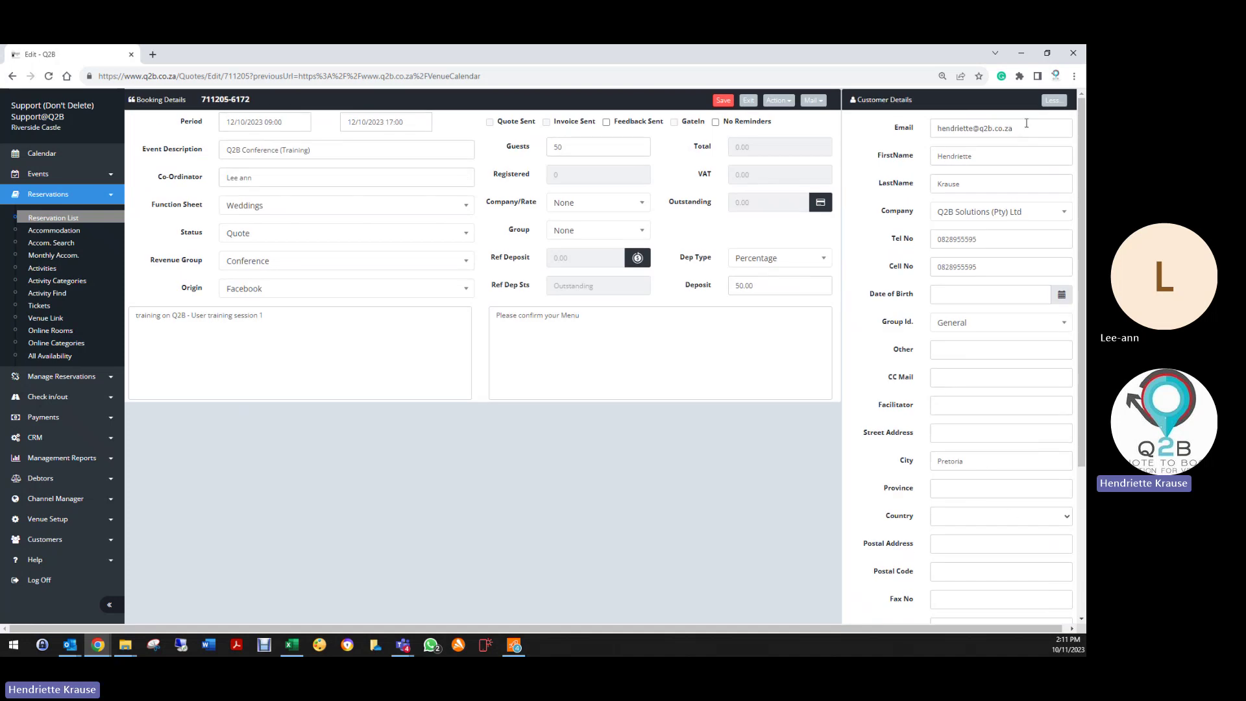
left_click(1053, 100)
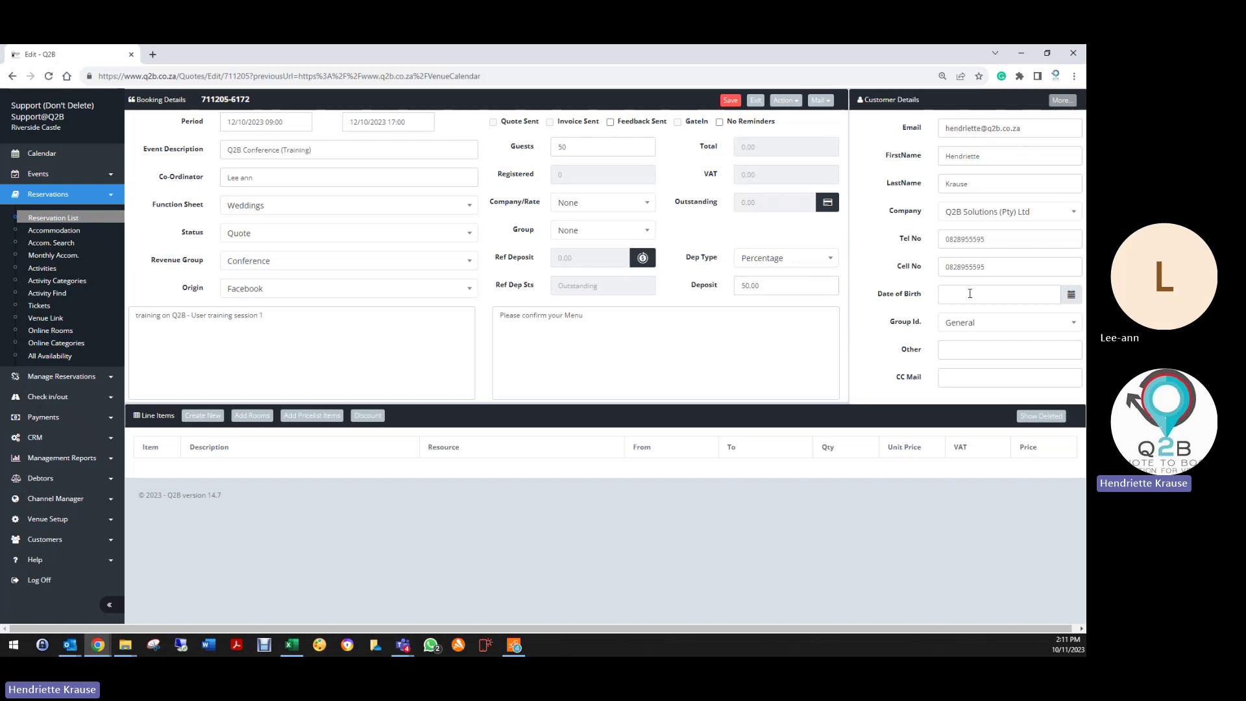
Step: Enter the accounts department's CC e-mail address and save the quote
left_click(959, 382)
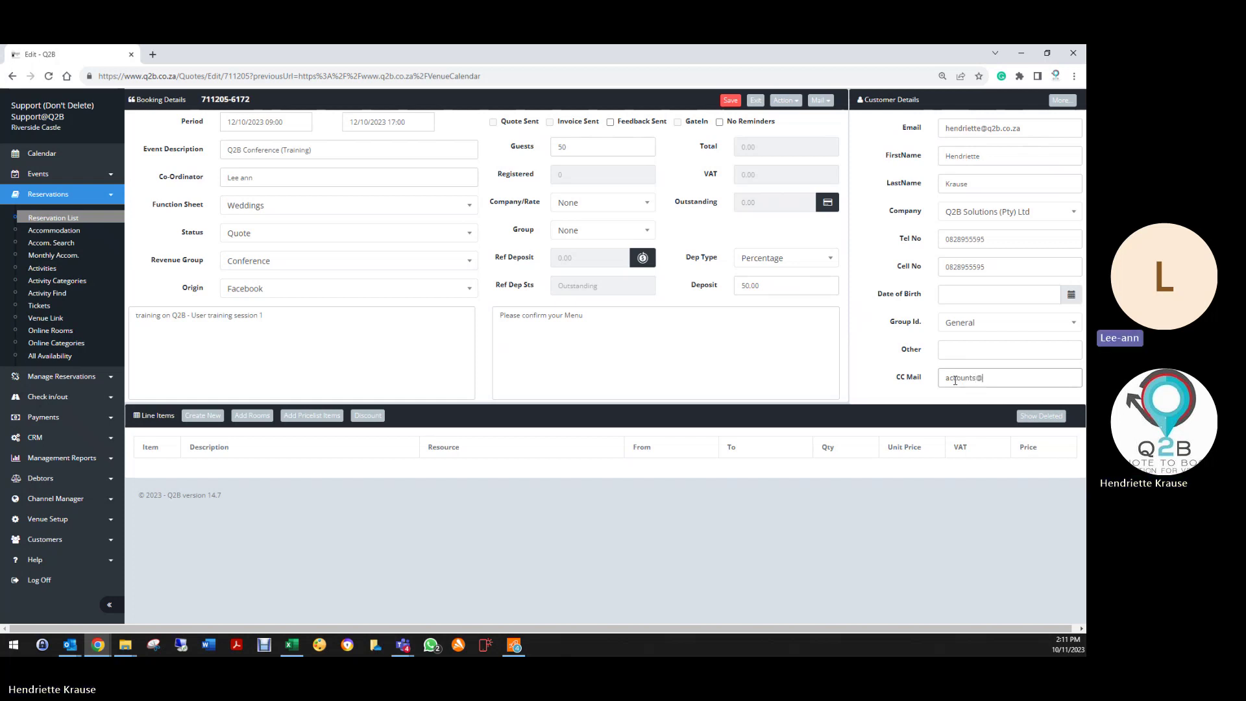
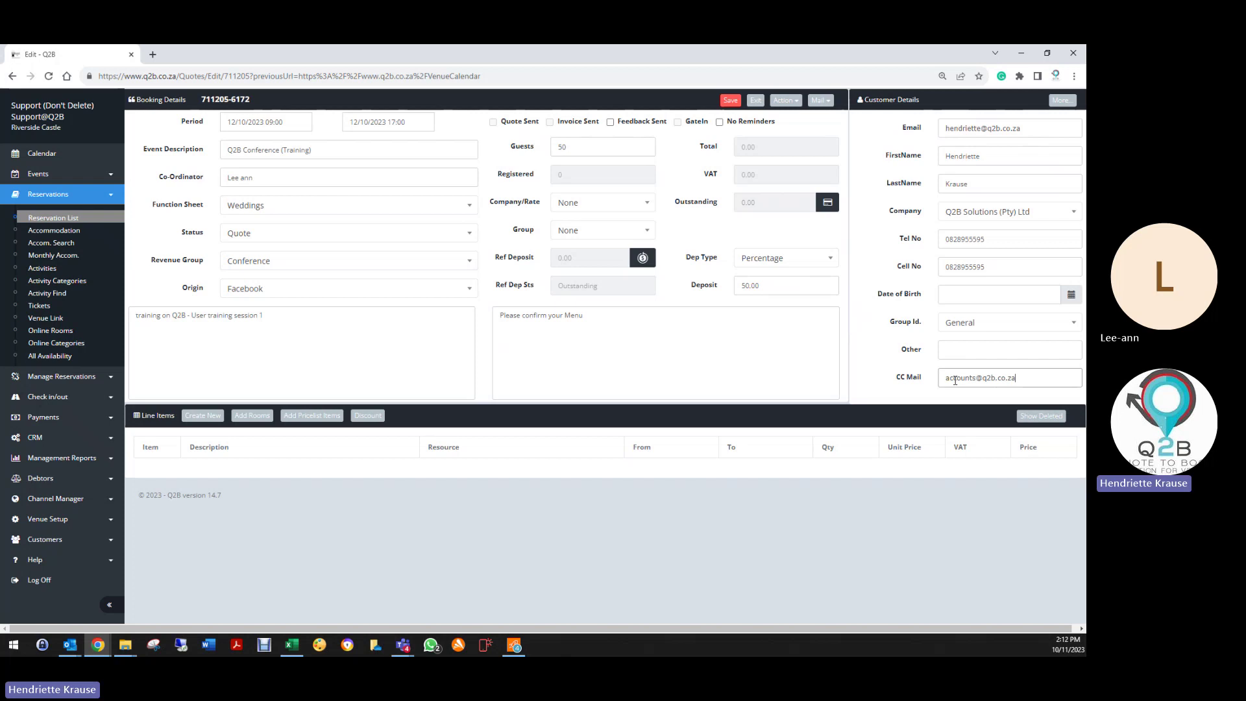
left_click(951, 128)
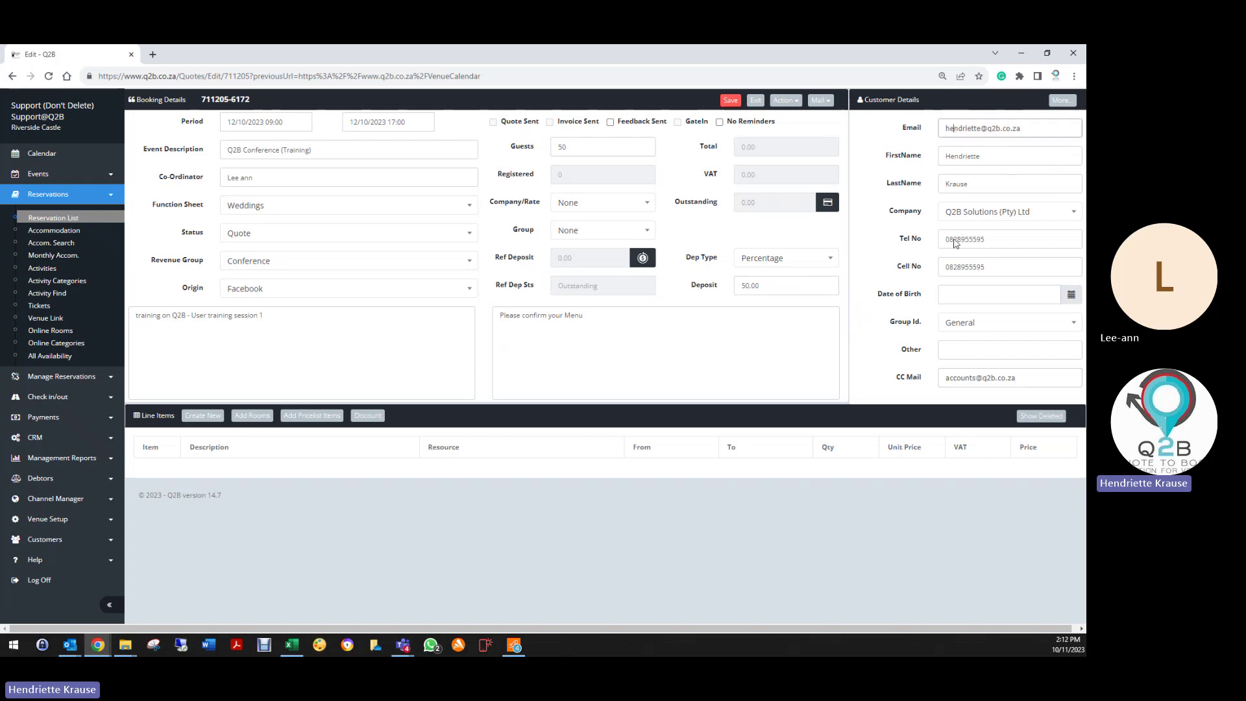
left_click(969, 377)
left_click_drag(1026, 128, 940, 129)
left_click_drag(1018, 378, 928, 383)
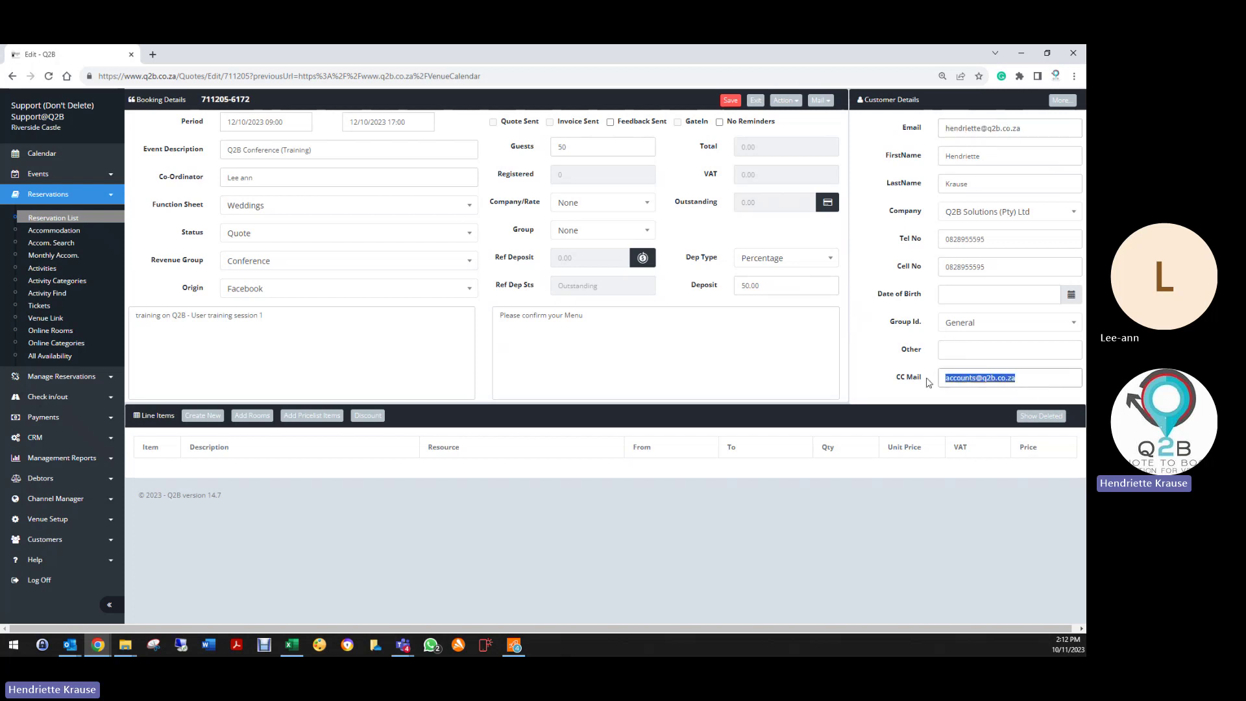
left_click(890, 369)
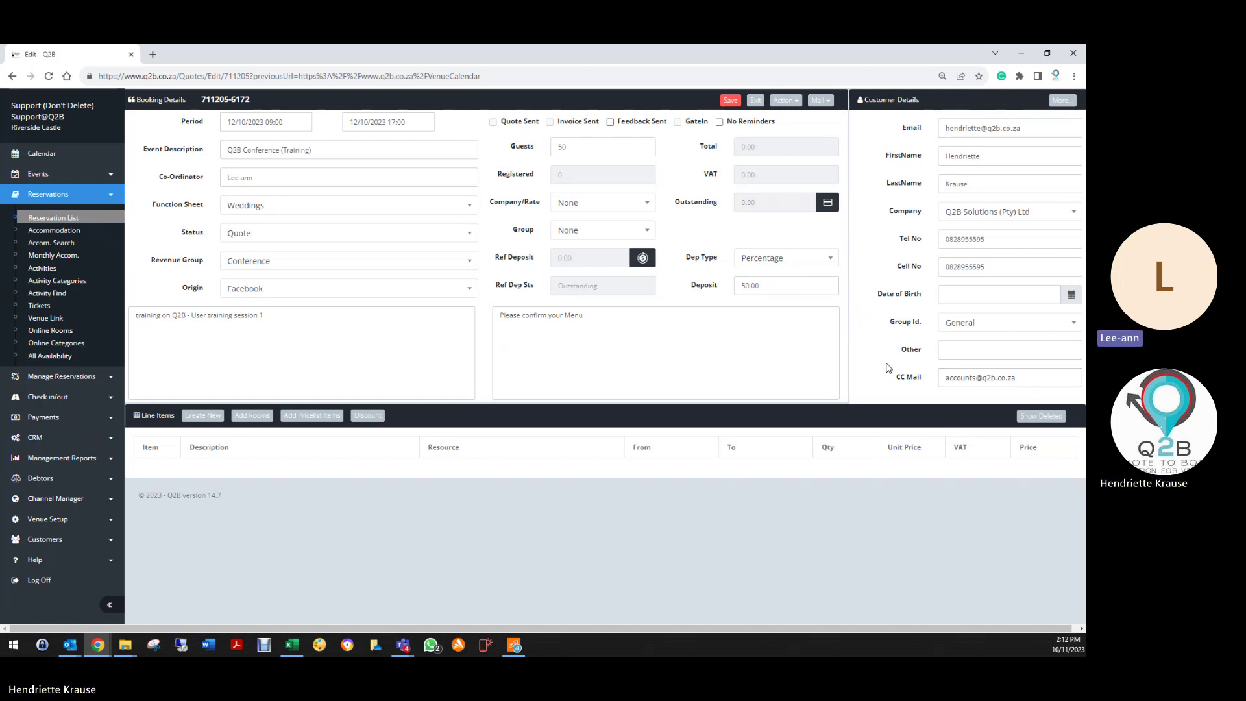
left_click(722, 103)
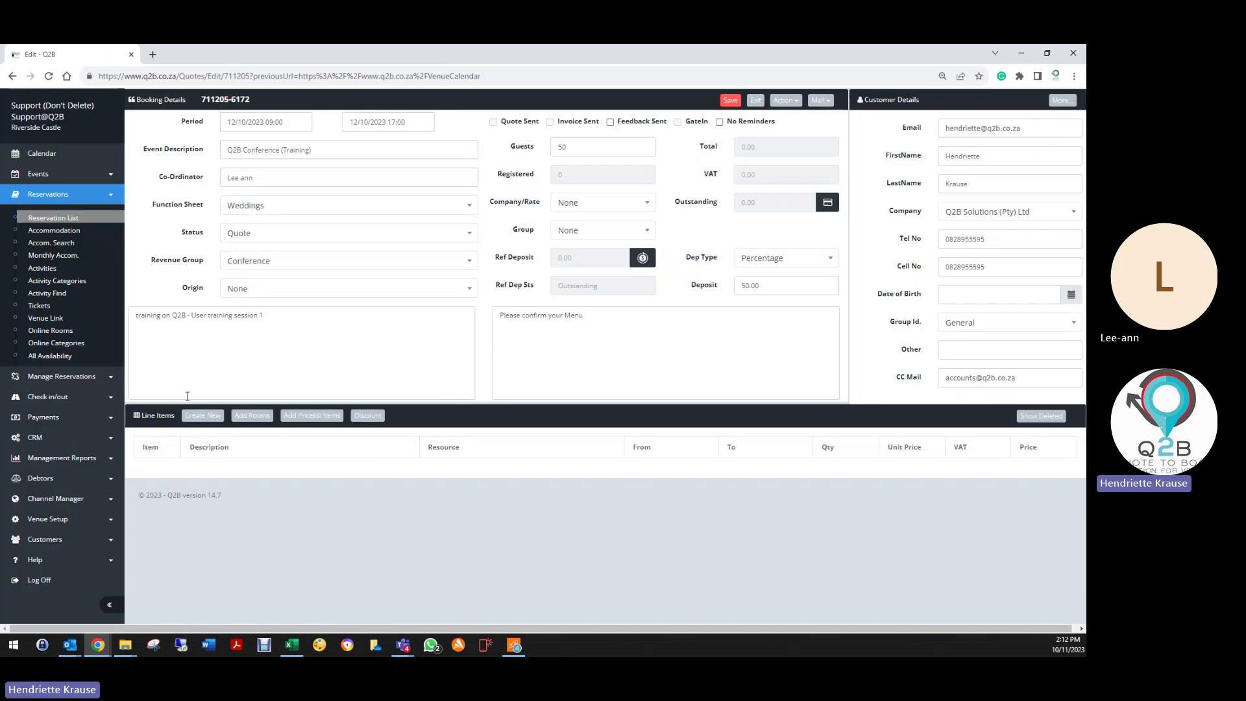
Step: Start a new quote line and search the price list for 'confere' and 'full', finding no match
left_click(189, 418)
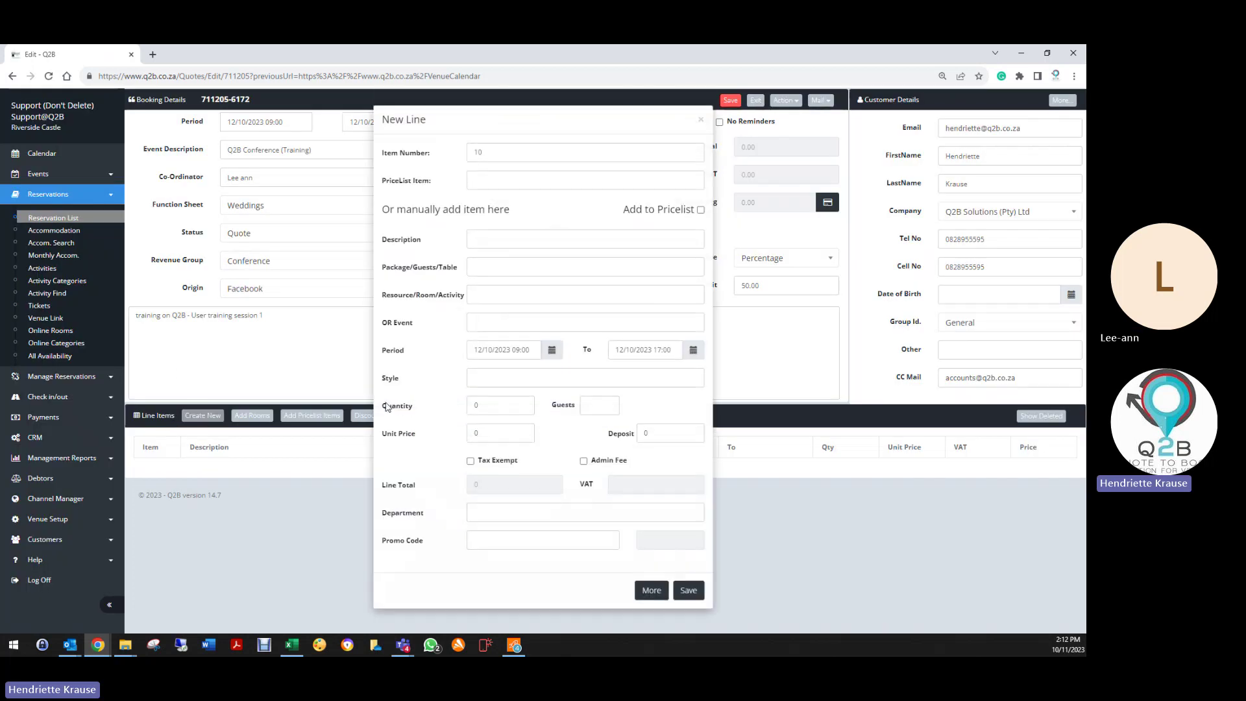
left_click(490, 179)
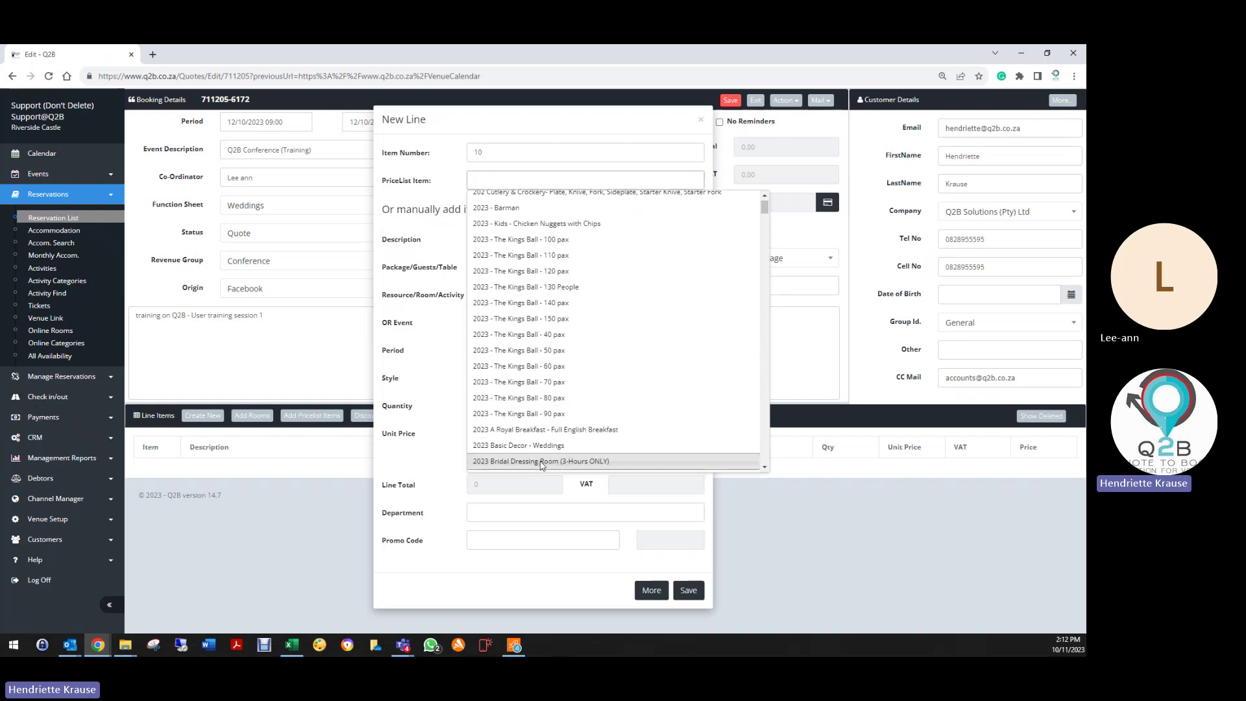
scroll(542, 466, "down", 3)
scroll(542, 442, "up", 5)
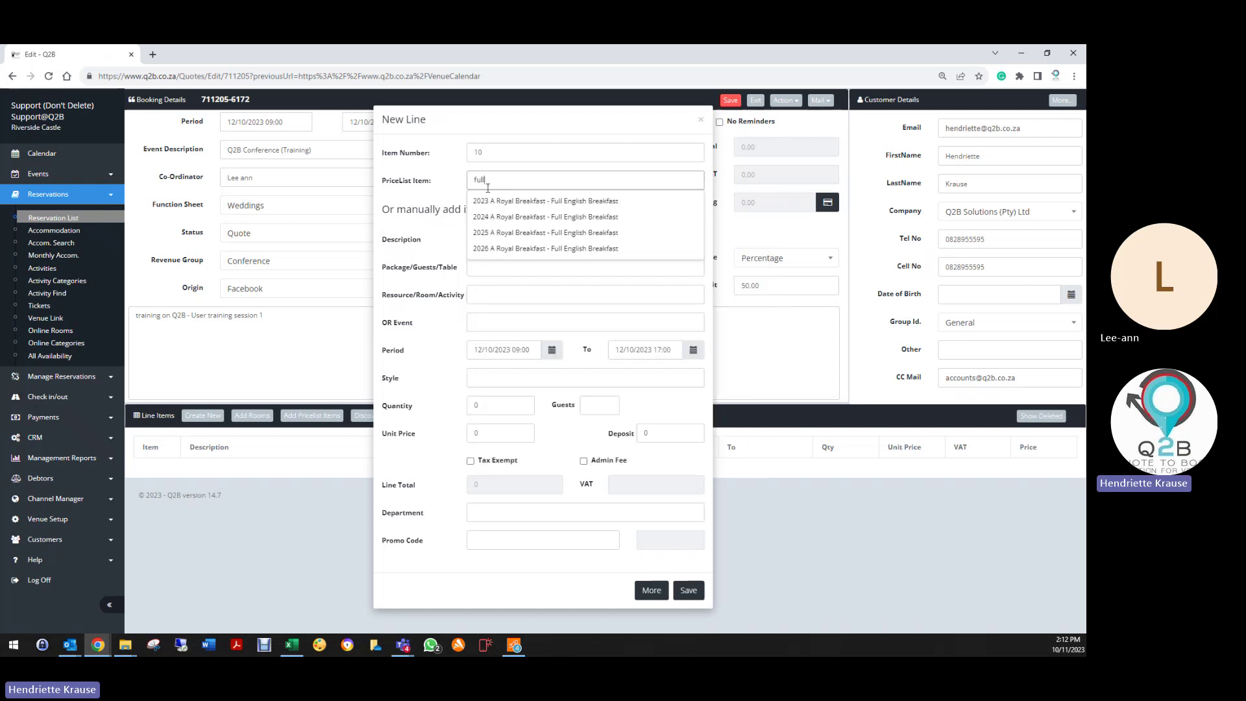
key("BackSpace")
key("BackSpace")
key("BackSpace")
key("BackSpace")
type("confere")
key("BackSpace")
key("BackSpace")
key("BackSpace")
key("BackSpace")
key("BackSpace")
key("BackSpace")
key("BackSpace")
key("BackSpace")
key("BackSpace")
key("BackSpace")
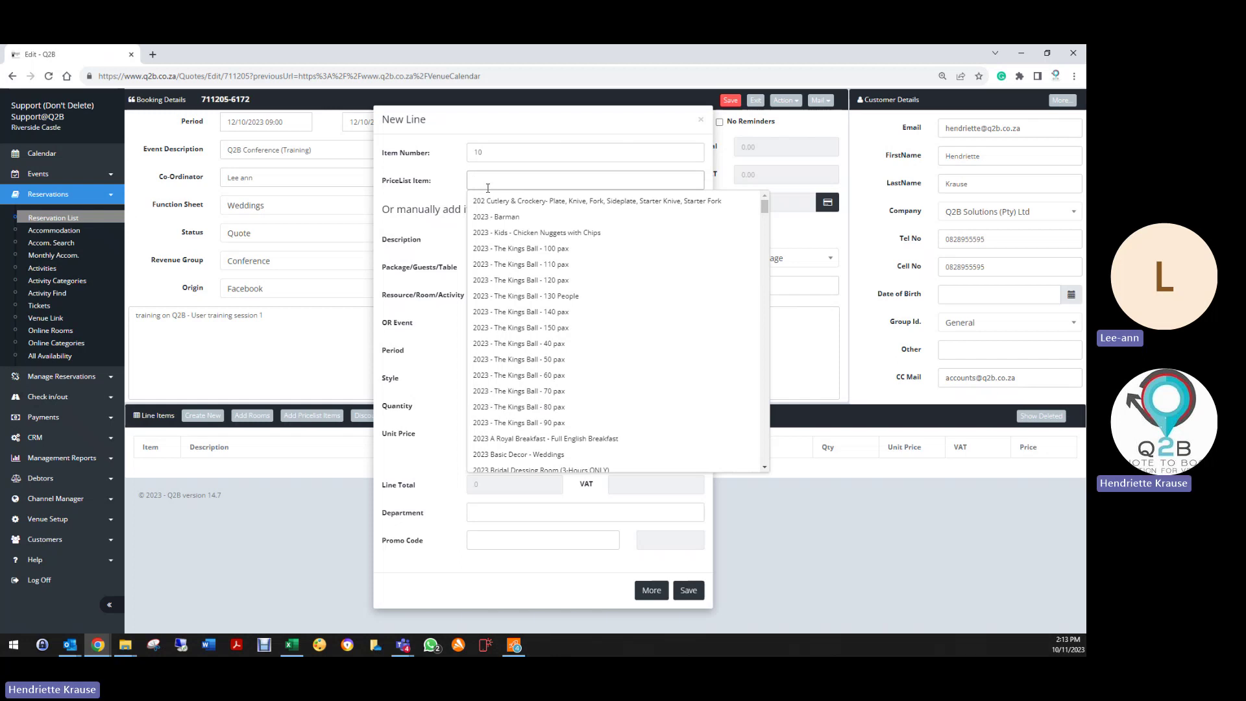
type("full")
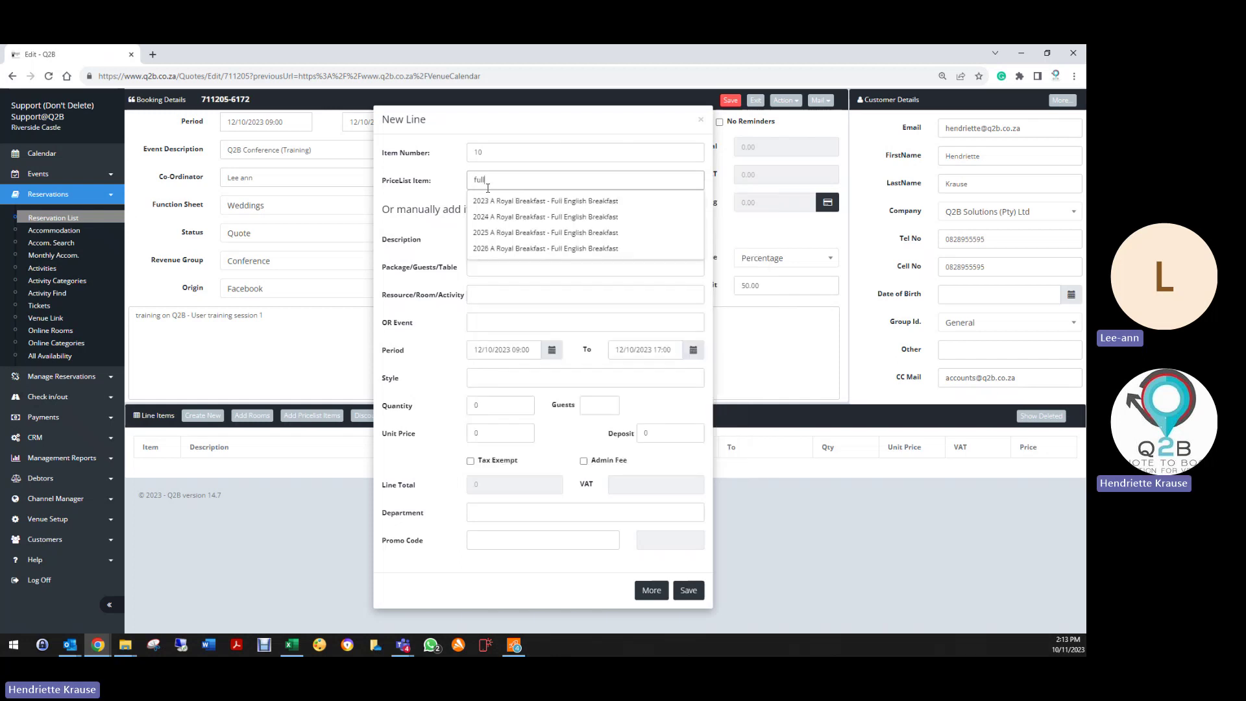
key("BackSpace")
key("BackSpace")
key("BackSpace")
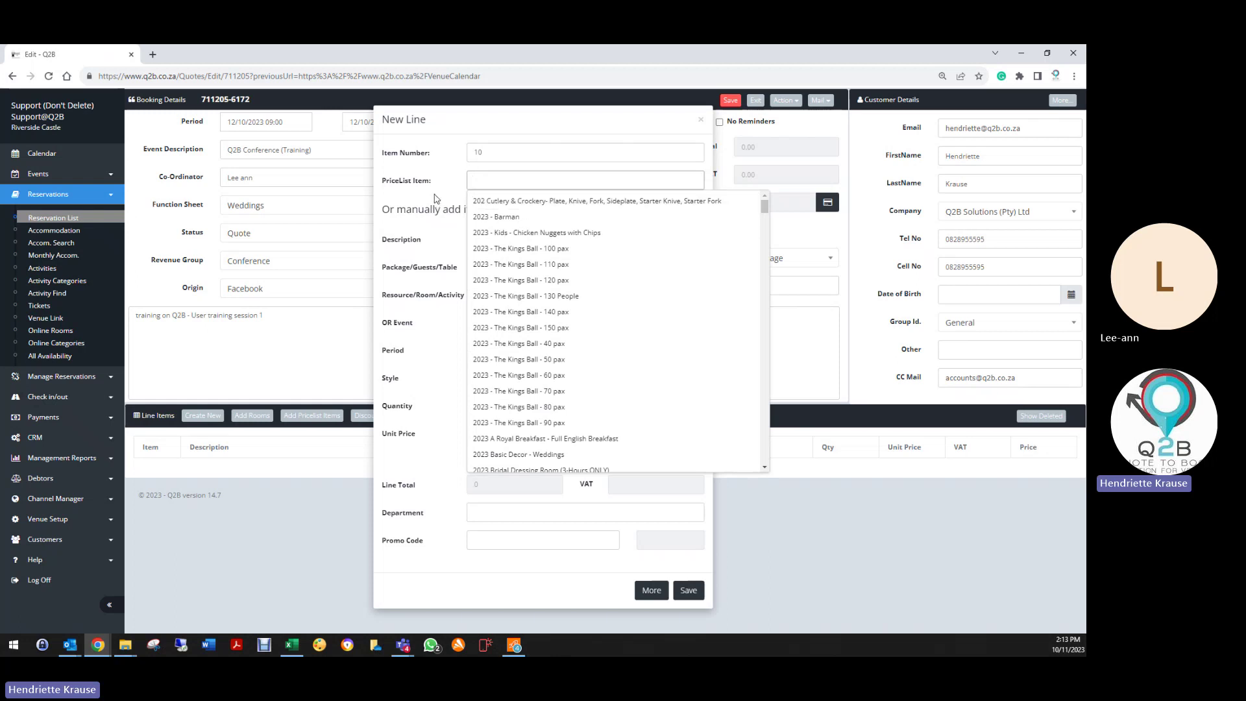
Step: Enter 'Full Day Conference' manually as the line description
left_click(435, 196)
left_click(495, 238)
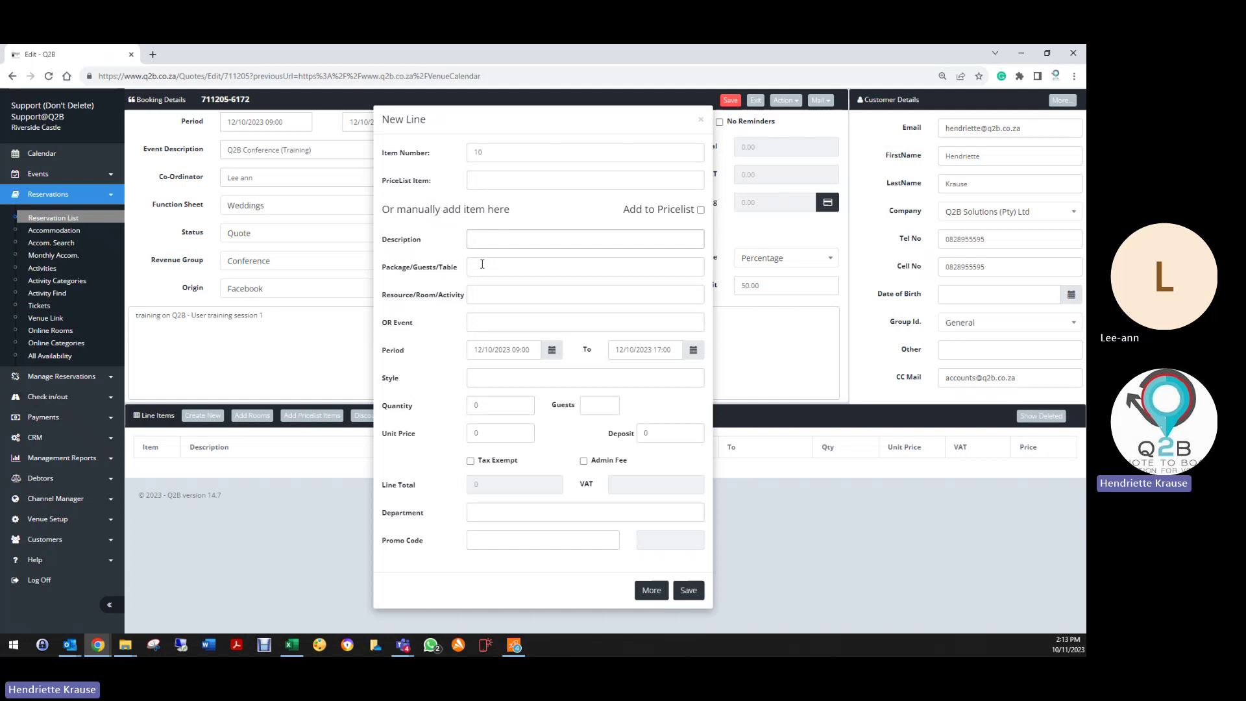
type("Full Day Conference")
left_click(516, 180)
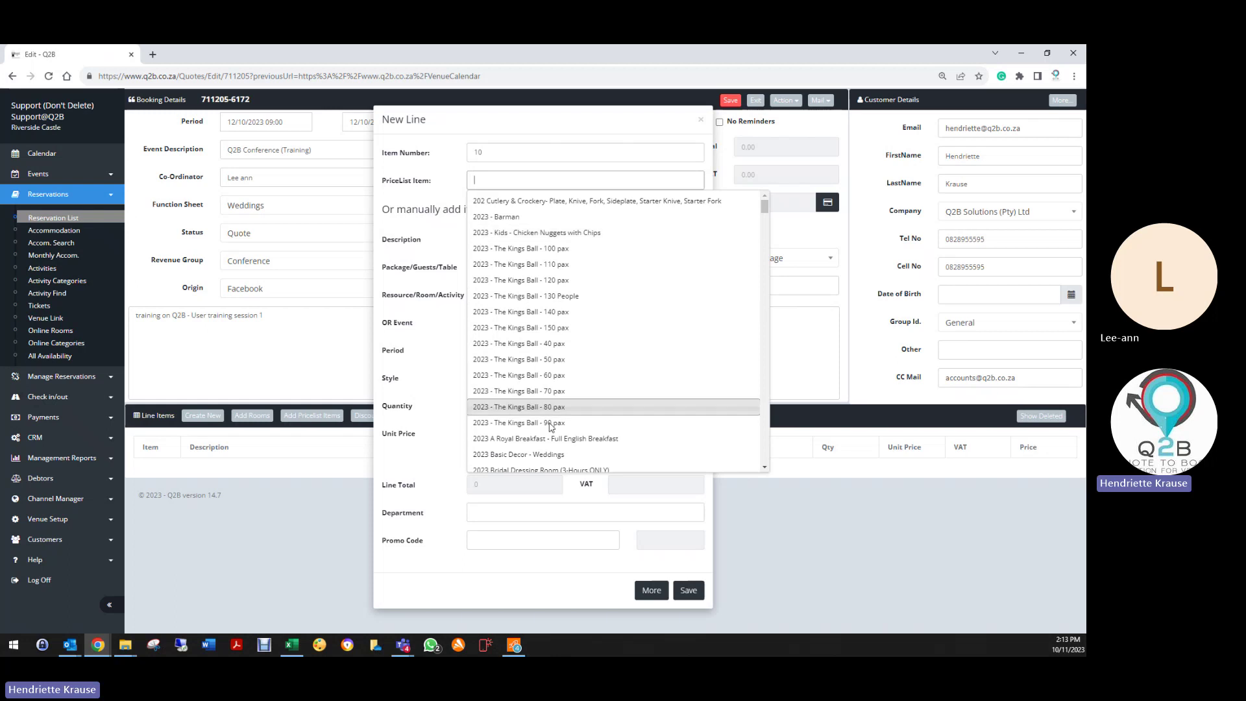
Step: Extend the line description to 'Full Day Conference Per Person'
left_click(409, 240)
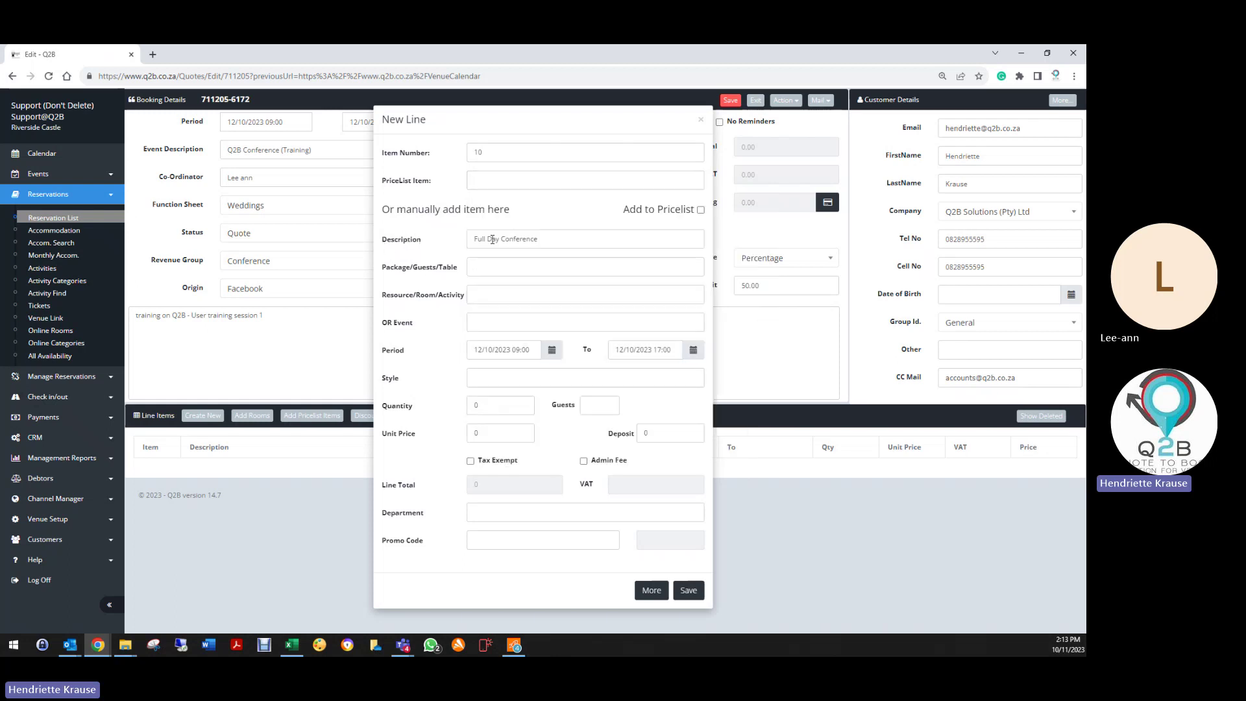
left_click(560, 241)
type("Per Person")
Step: List package entries Setup, Tables, Chairs, Waiter, Mints, Teabreaks and snacks, Buffet Lunch, 1 soft drink pp
left_click(486, 268)
type("Setup")
key("Return")
type("Ta")
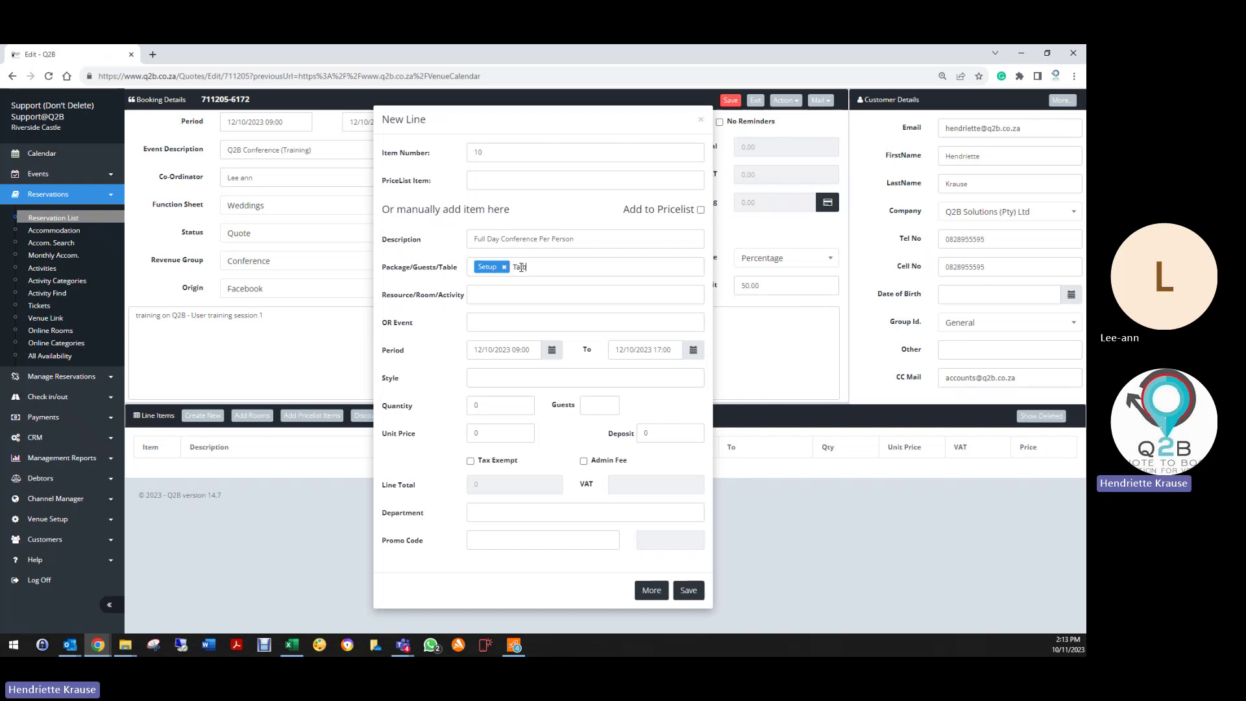
type("bles")
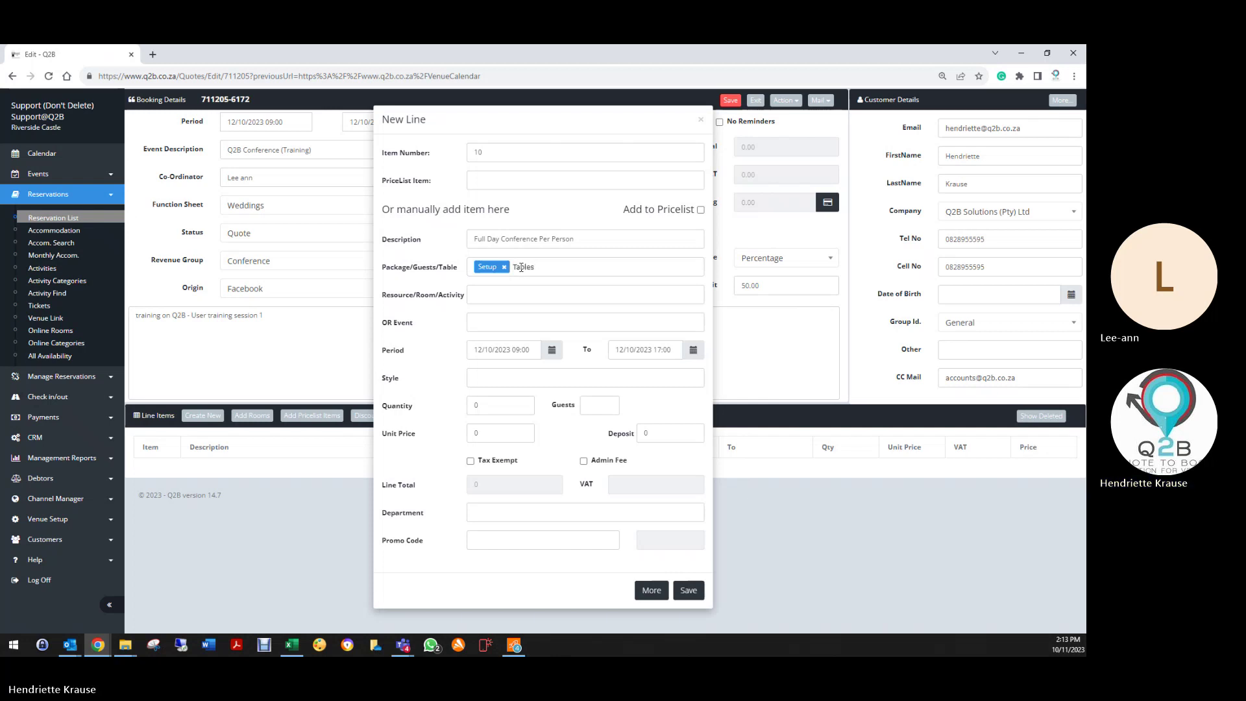
key("Return")
type("Chairs")
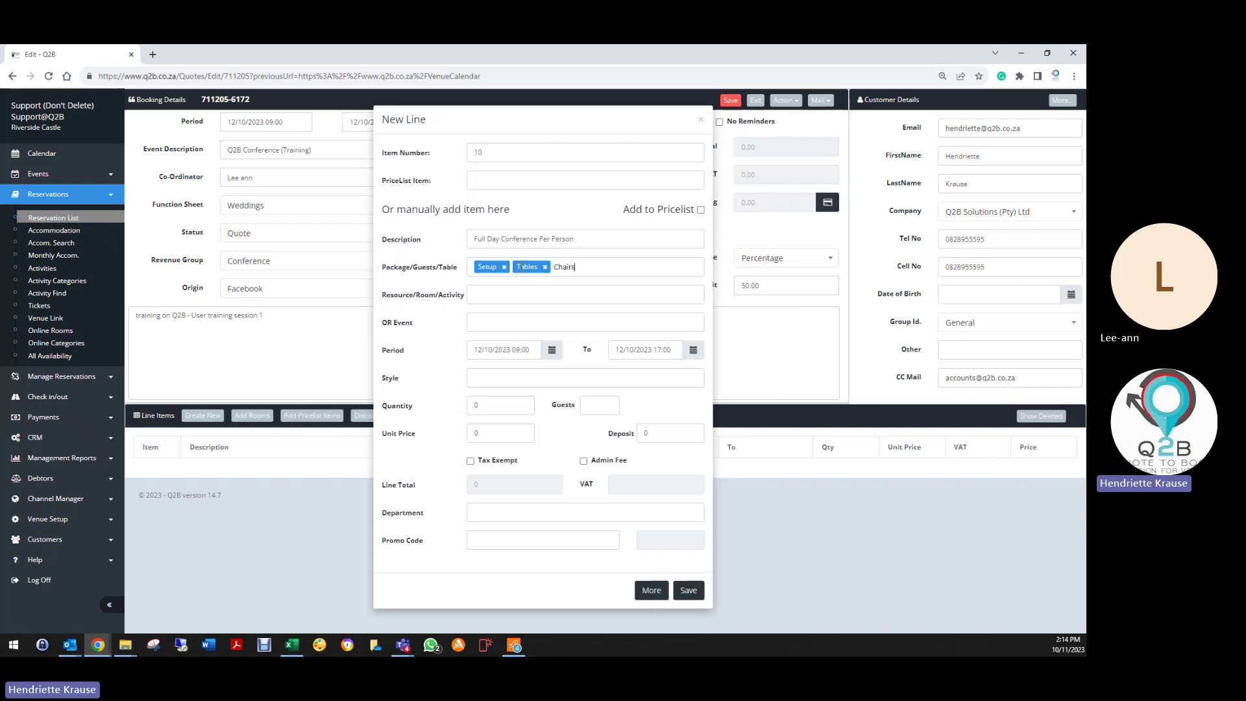
key("Return")
type("Waiter")
key("Return")
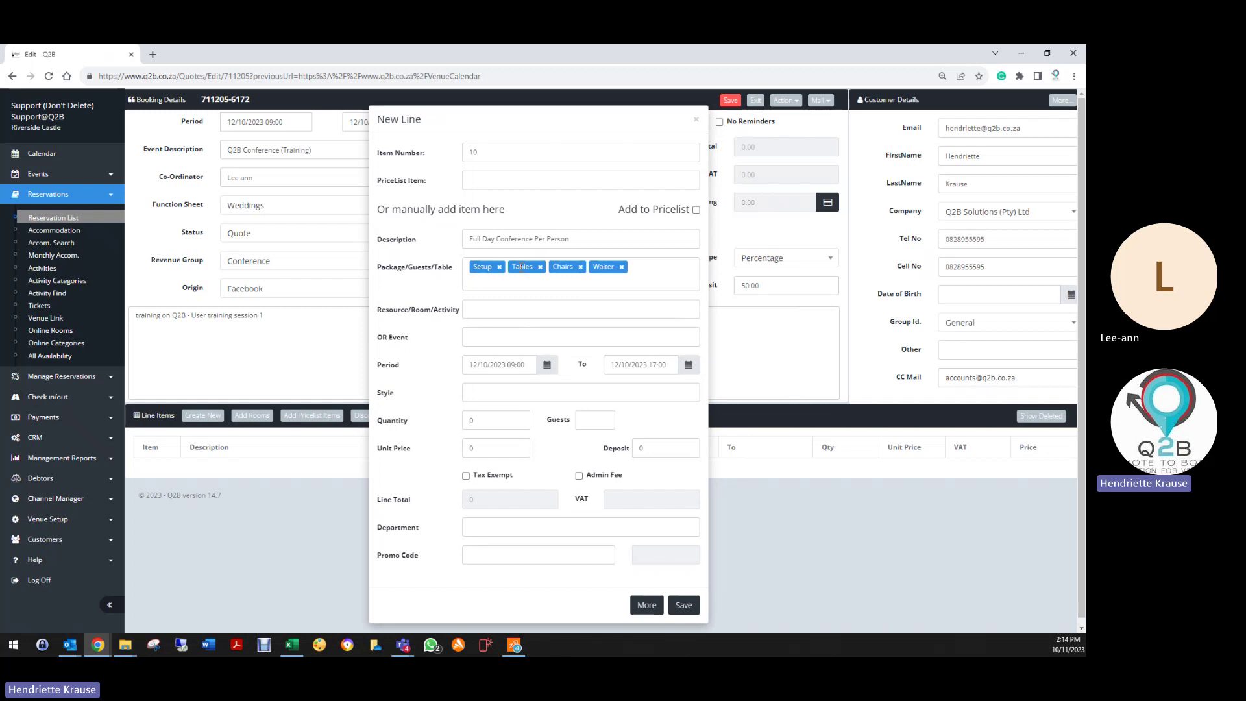
type("Mints")
key("Return")
type("Teabreaks and snacks")
key("Return")
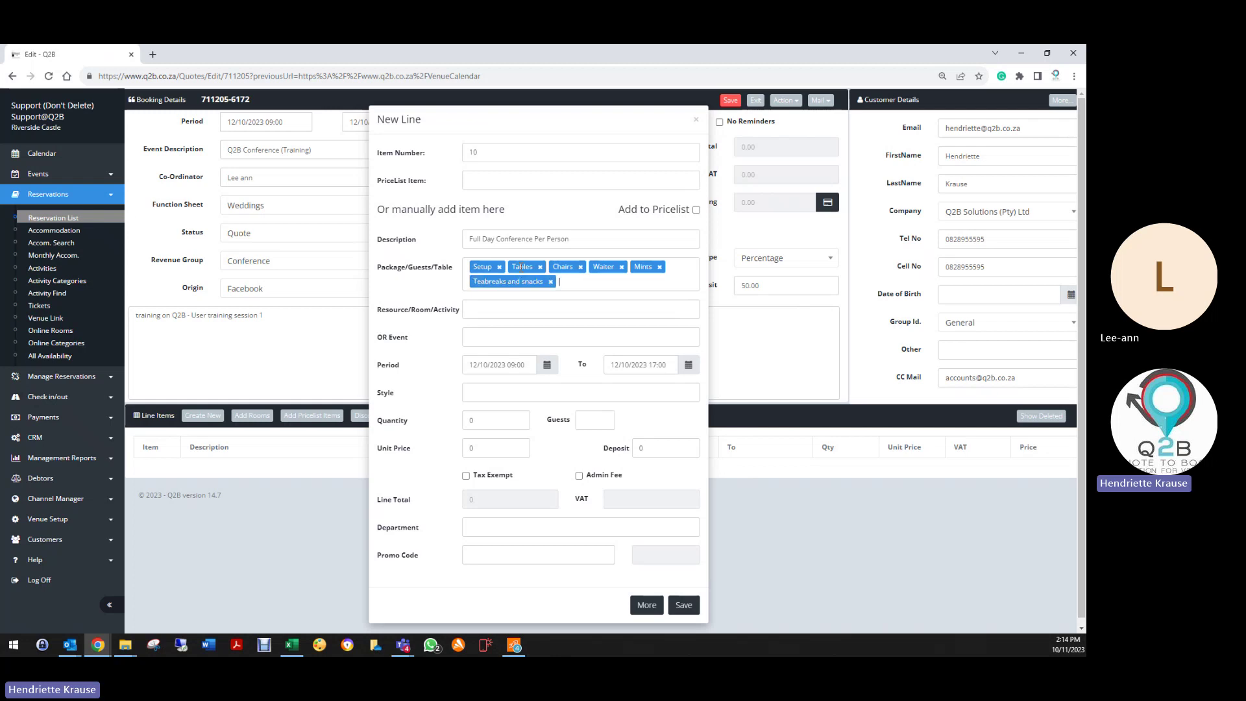
type("Buffet Lunch")
key("Return")
type("1 ")
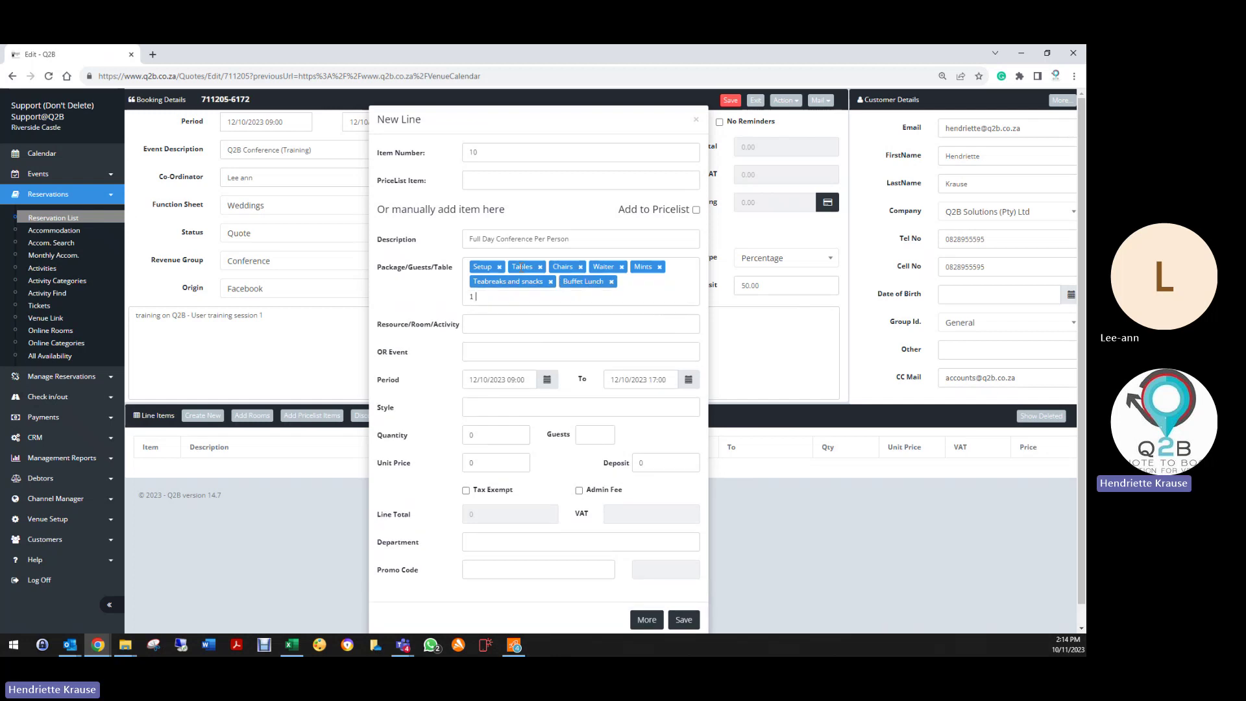
type("soft drink pp")
key("Return")
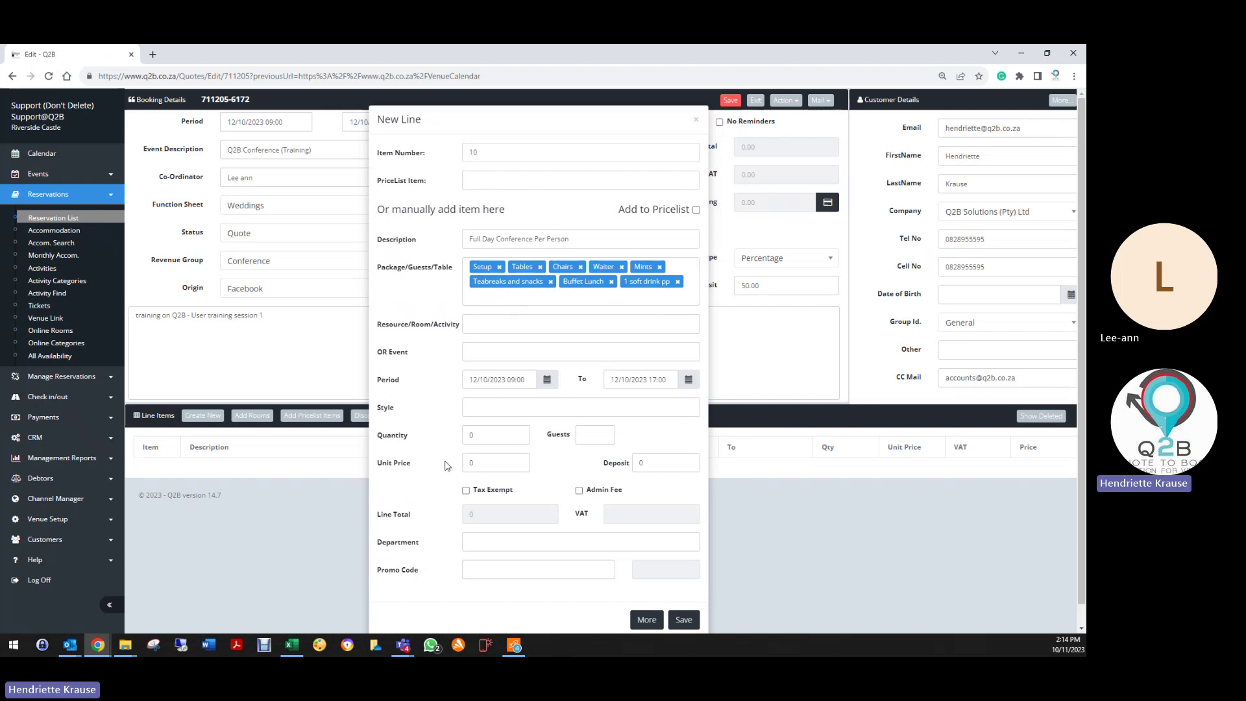
Step: Set quantity 50 and unit price 450, leave the deposit at zero, and save the line
left_click(480, 435)
type("50")
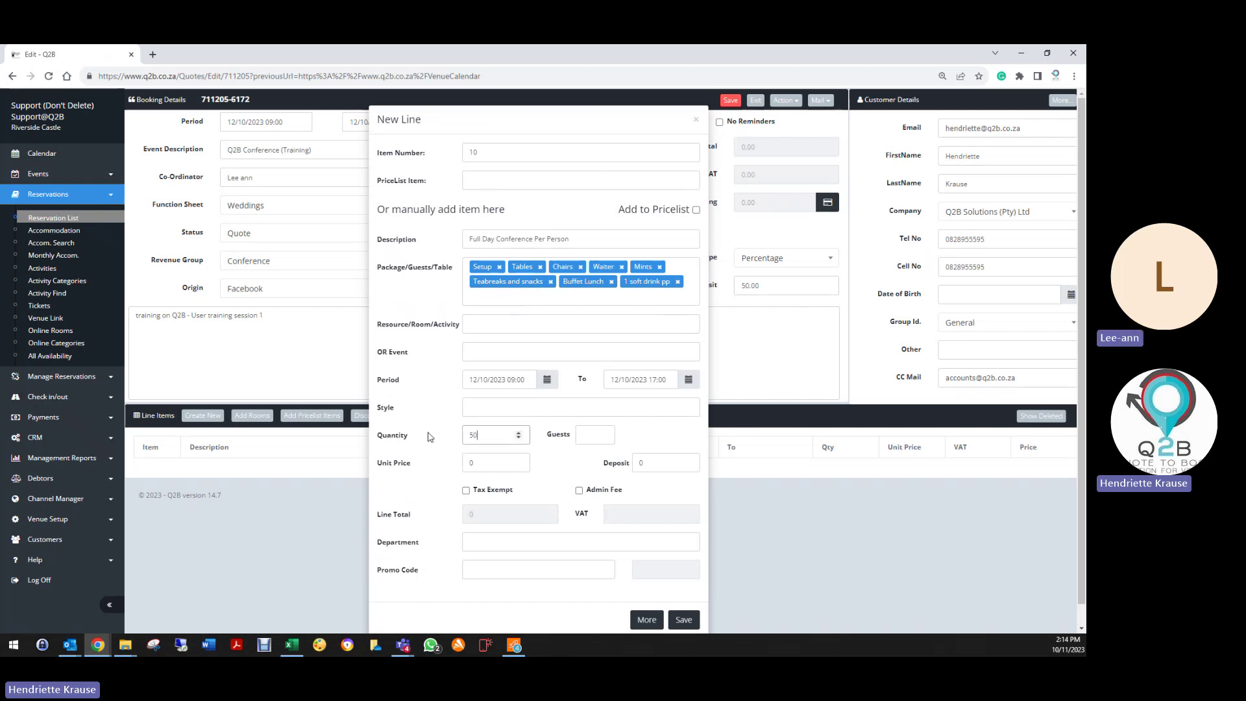
key("Tab")
type("450")
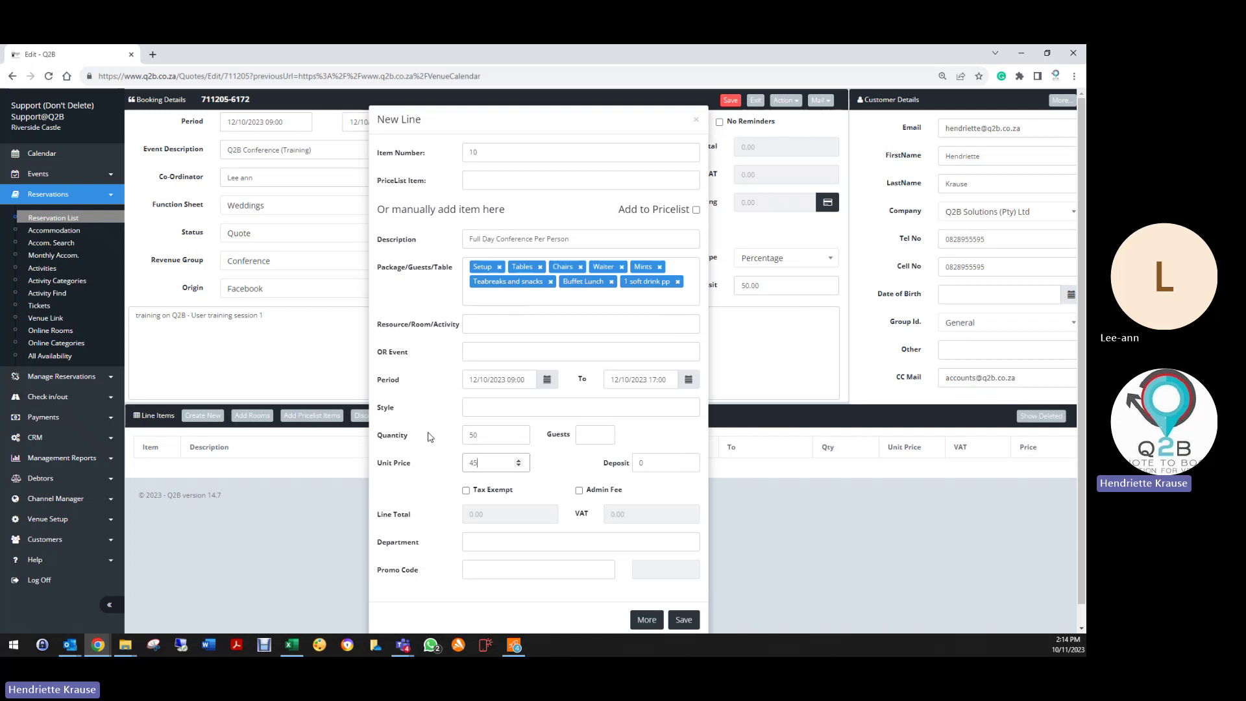
key("Tab")
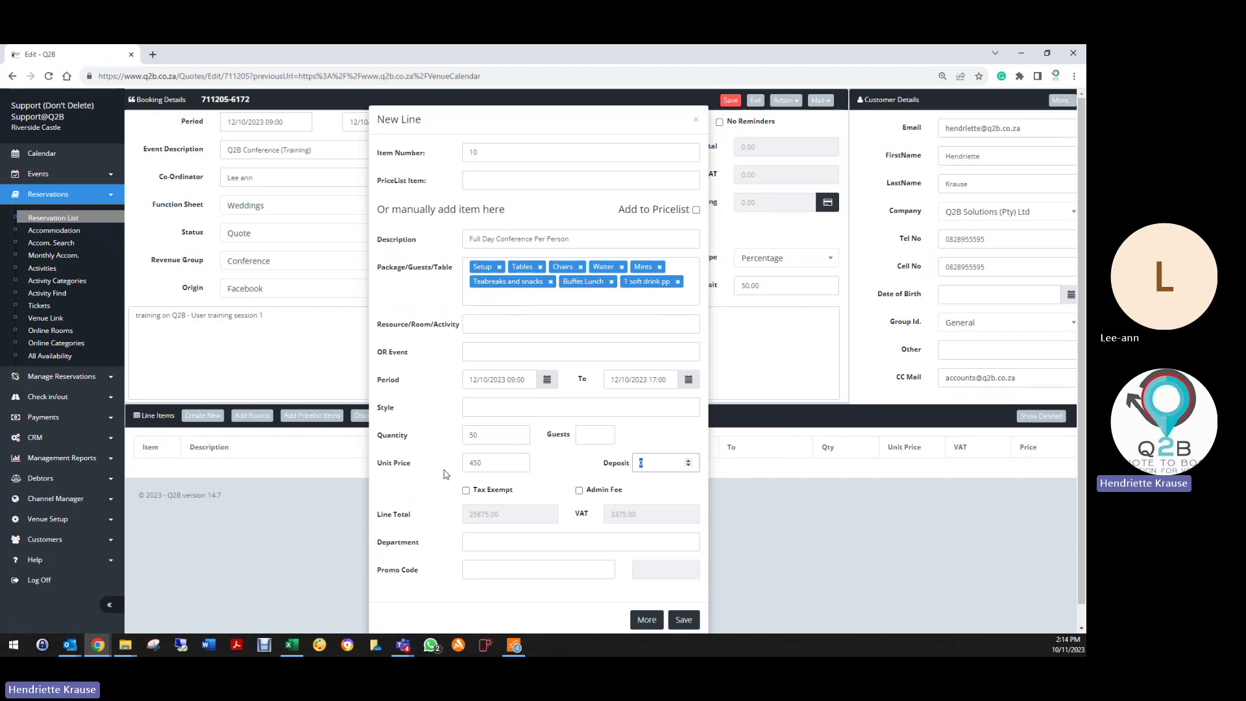
left_click(479, 538)
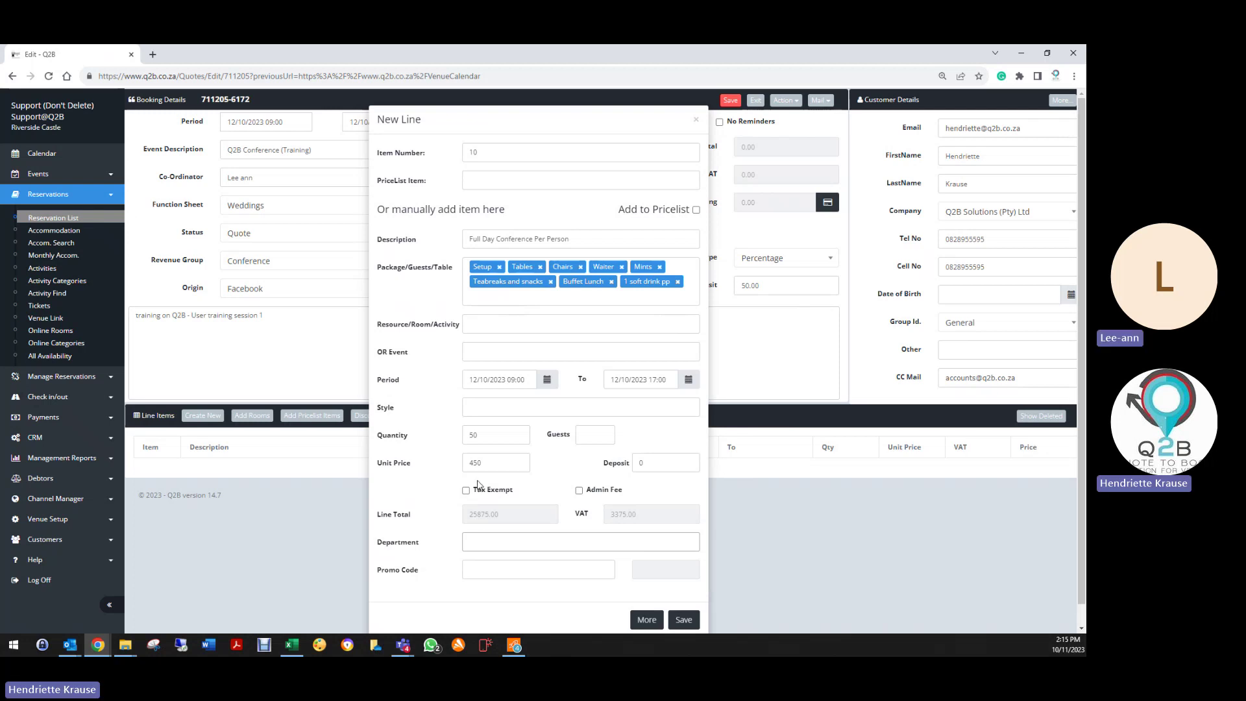
left_click(684, 619)
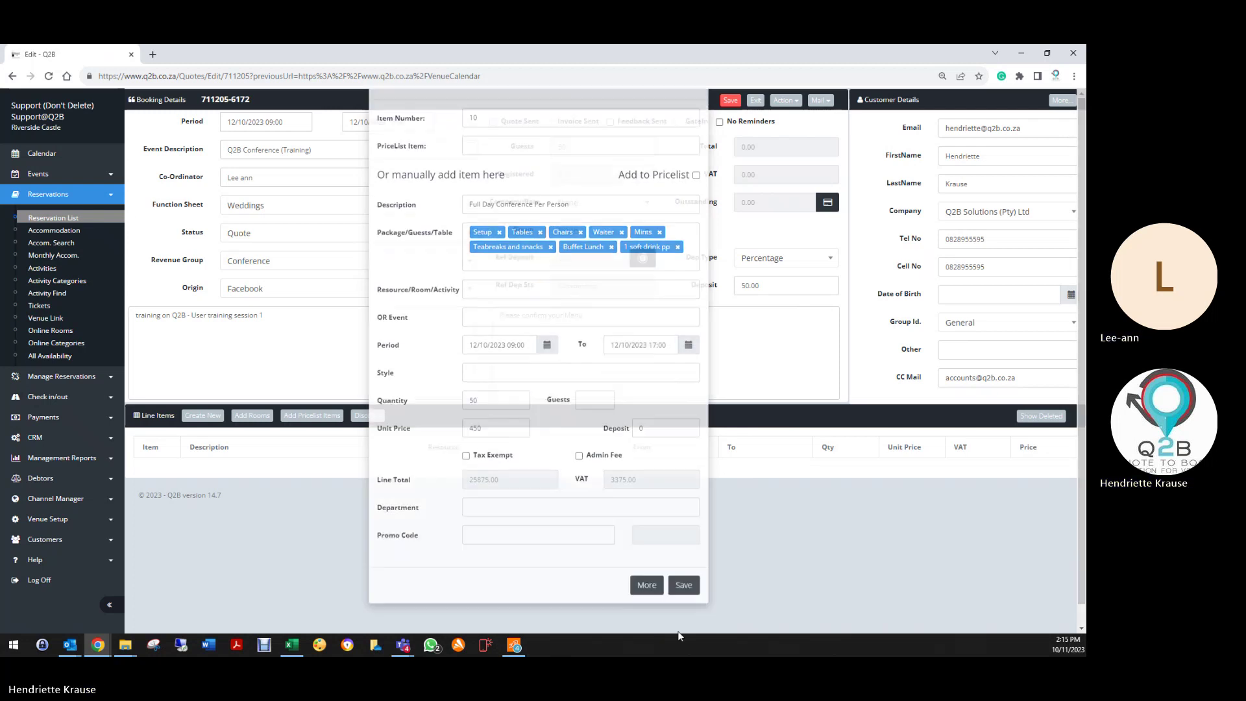
Step: Add a new line with price-list item Bougainvillea, quantity 1 at 6000.00, and save it
left_click(197, 418)
left_click(487, 179)
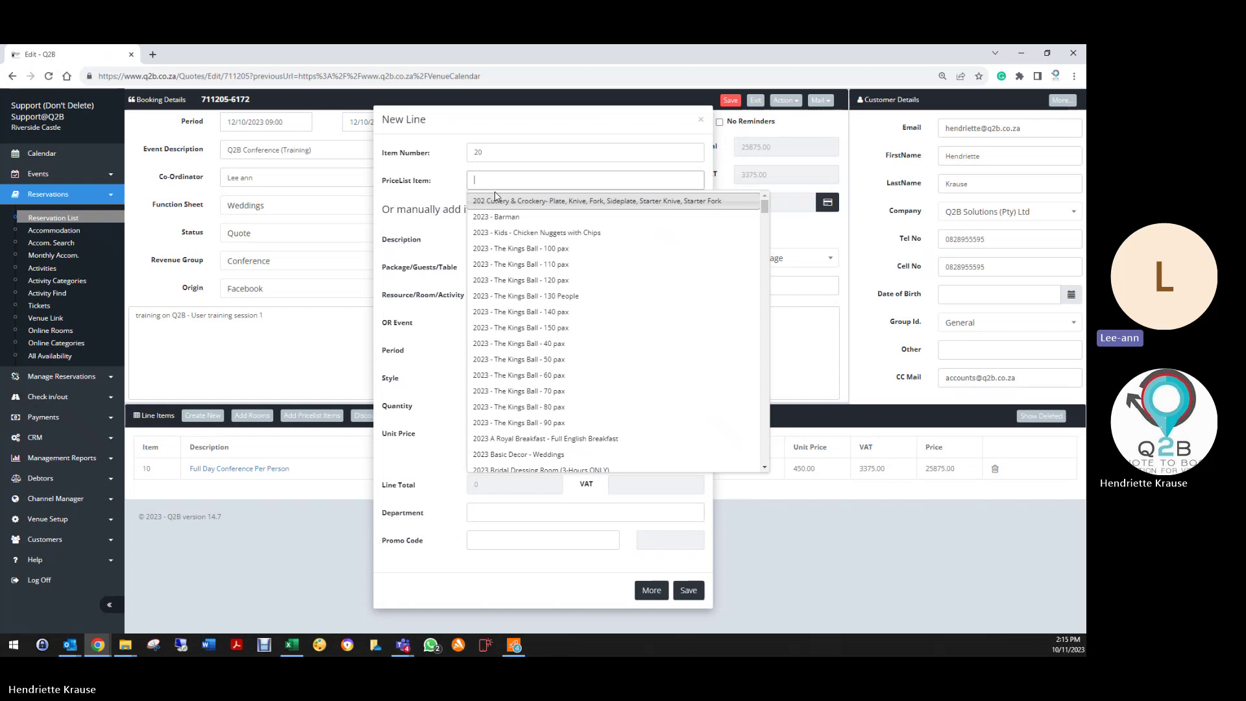
type("bou")
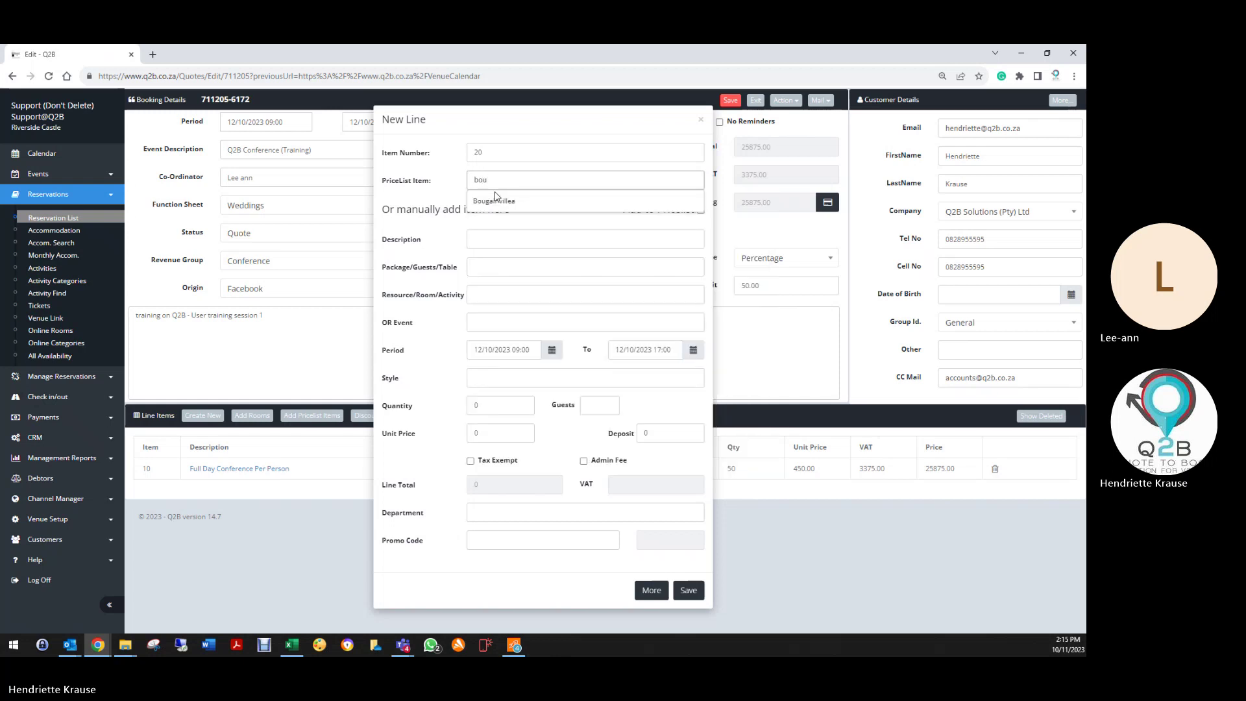
left_click(494, 200)
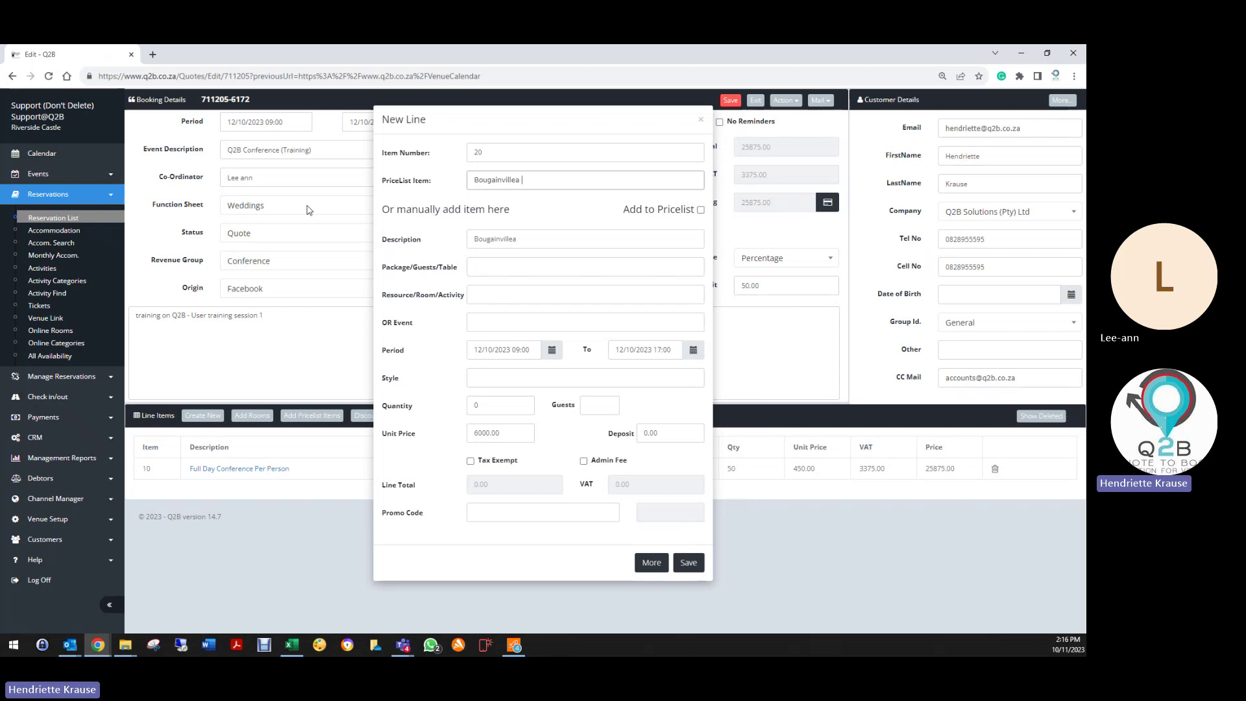
left_click(476, 377)
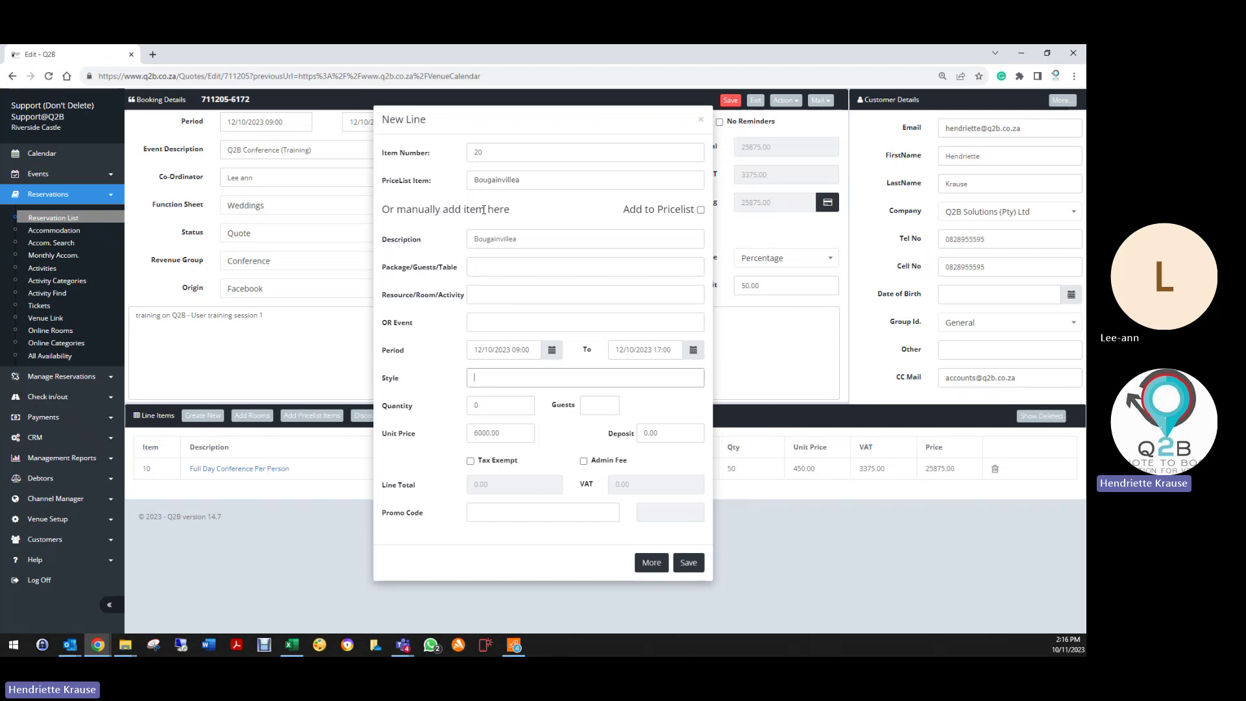
double_click(468, 406)
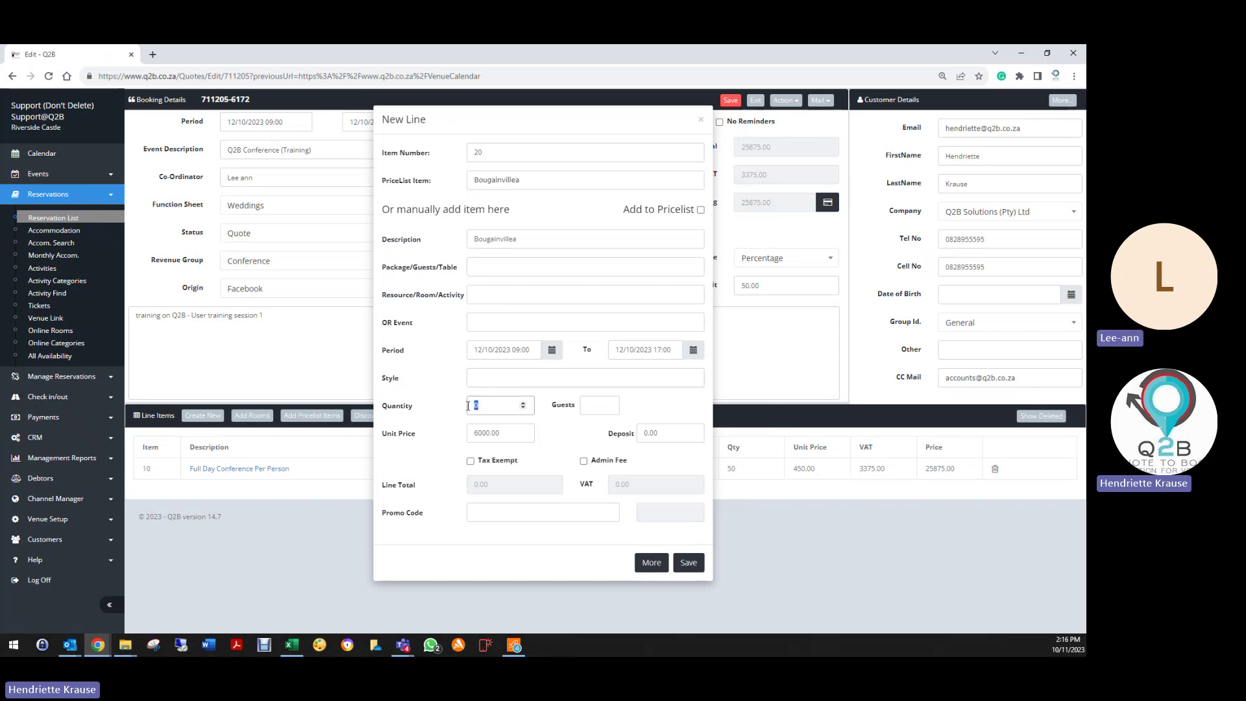
type("1")
key("Tab")
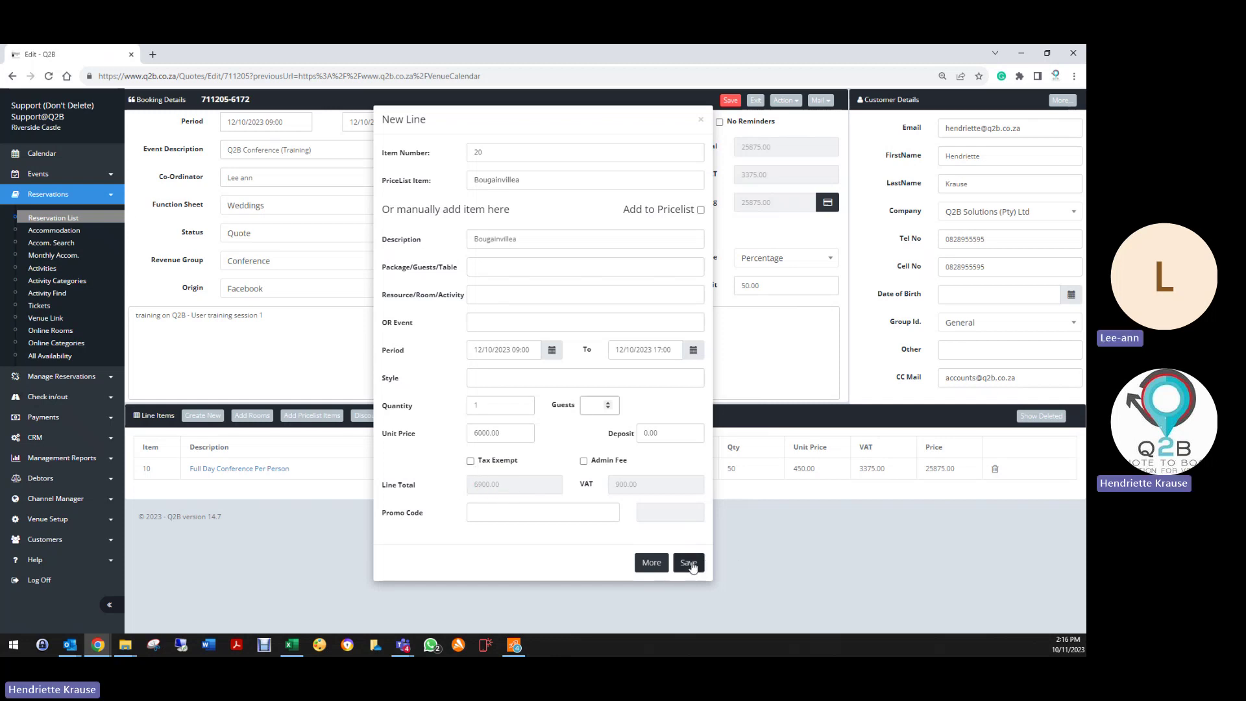
left_click(688, 563)
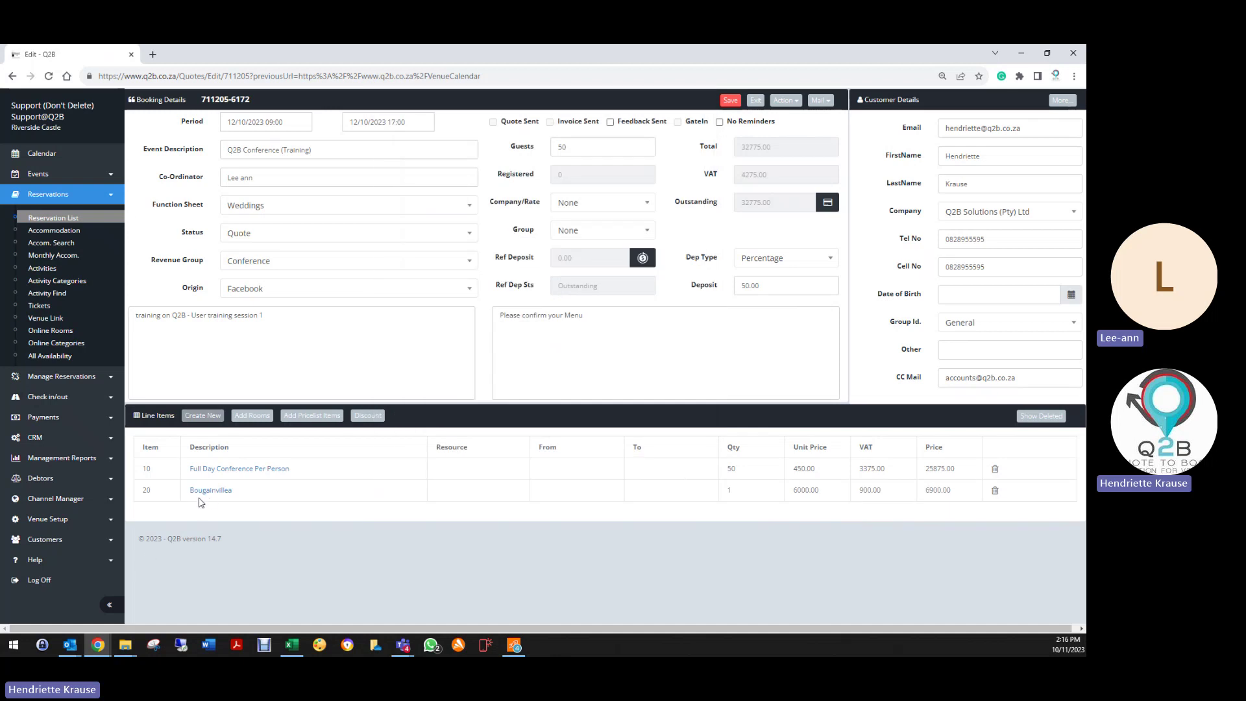
Step: Assign the Bougainvillea venue as the resource on line 20 and save the change
left_click(211, 491)
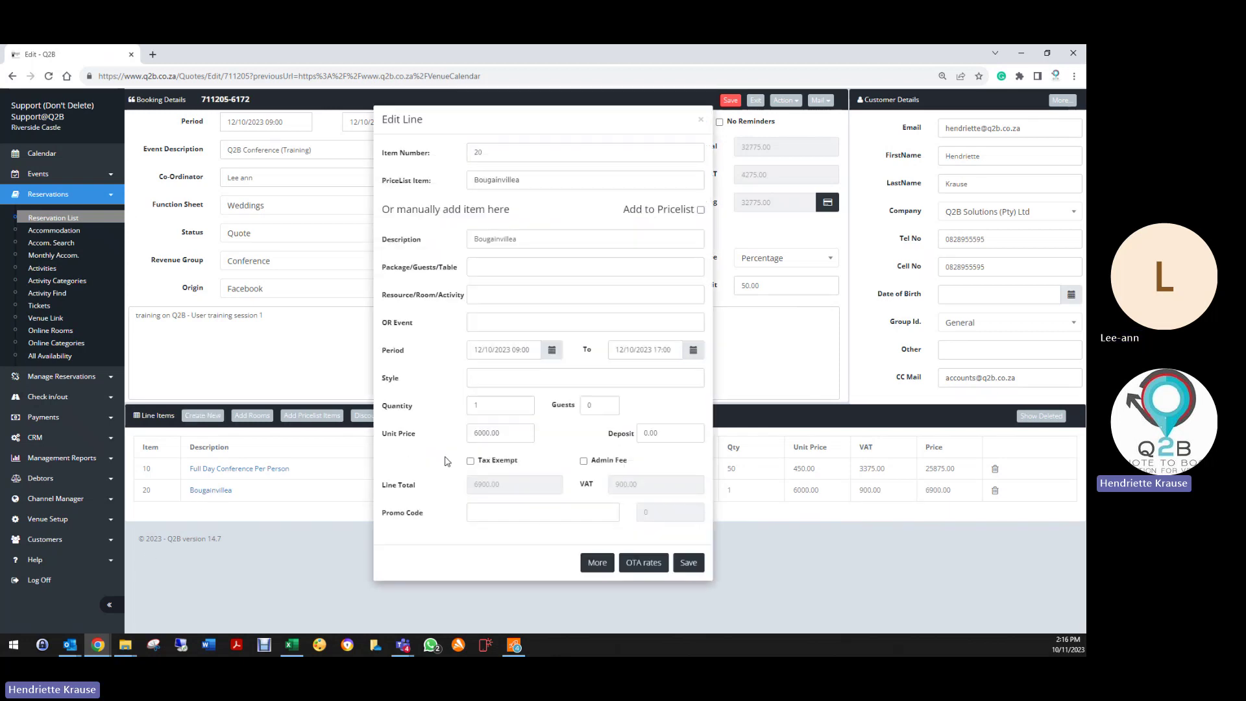
left_click(485, 297)
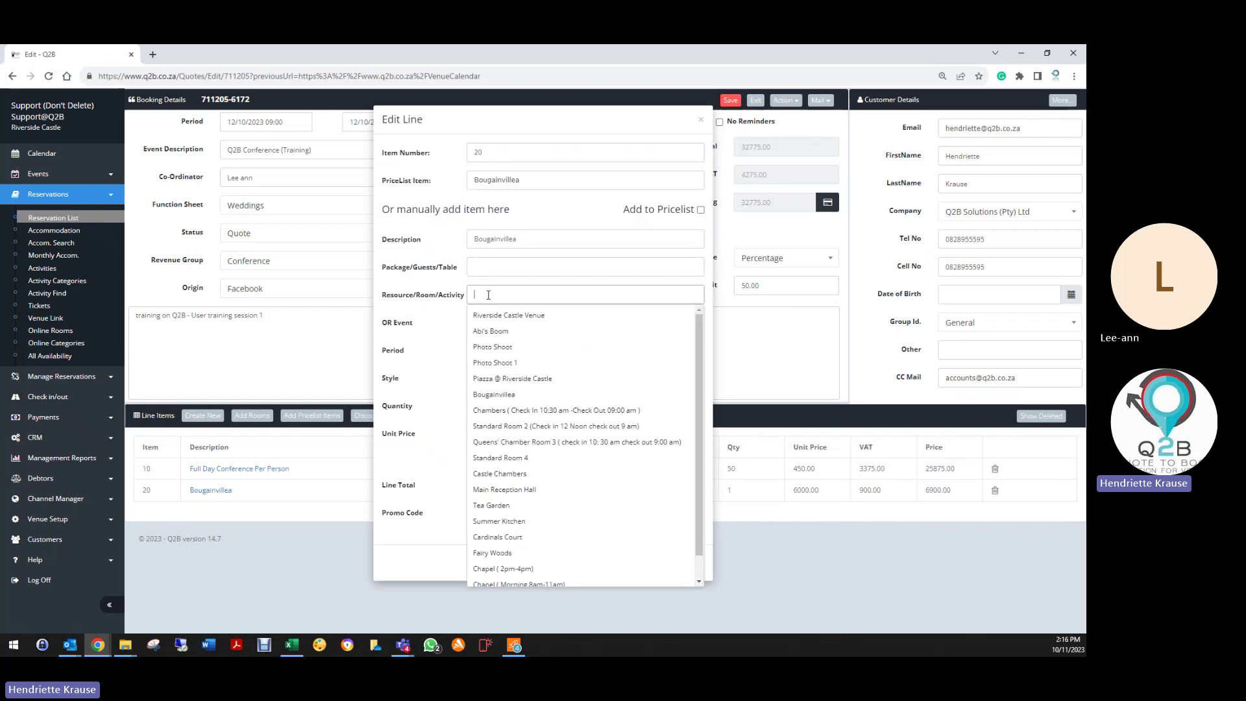
type("bou")
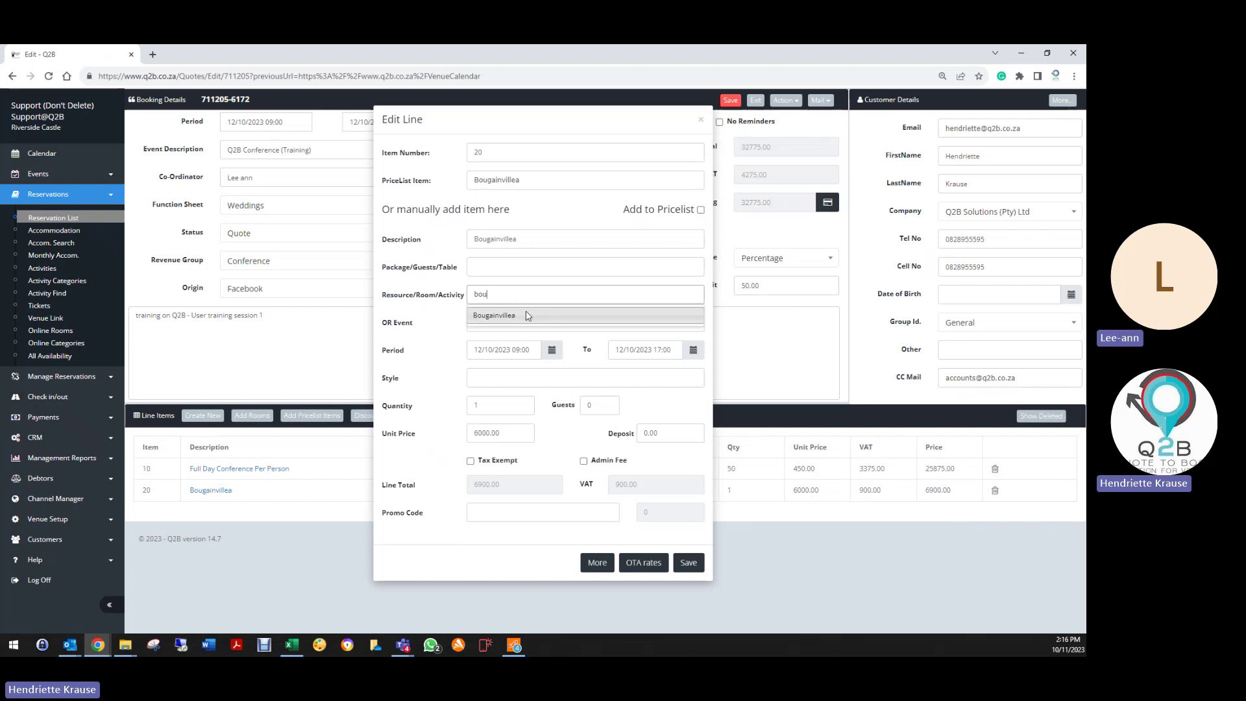
left_click(527, 315)
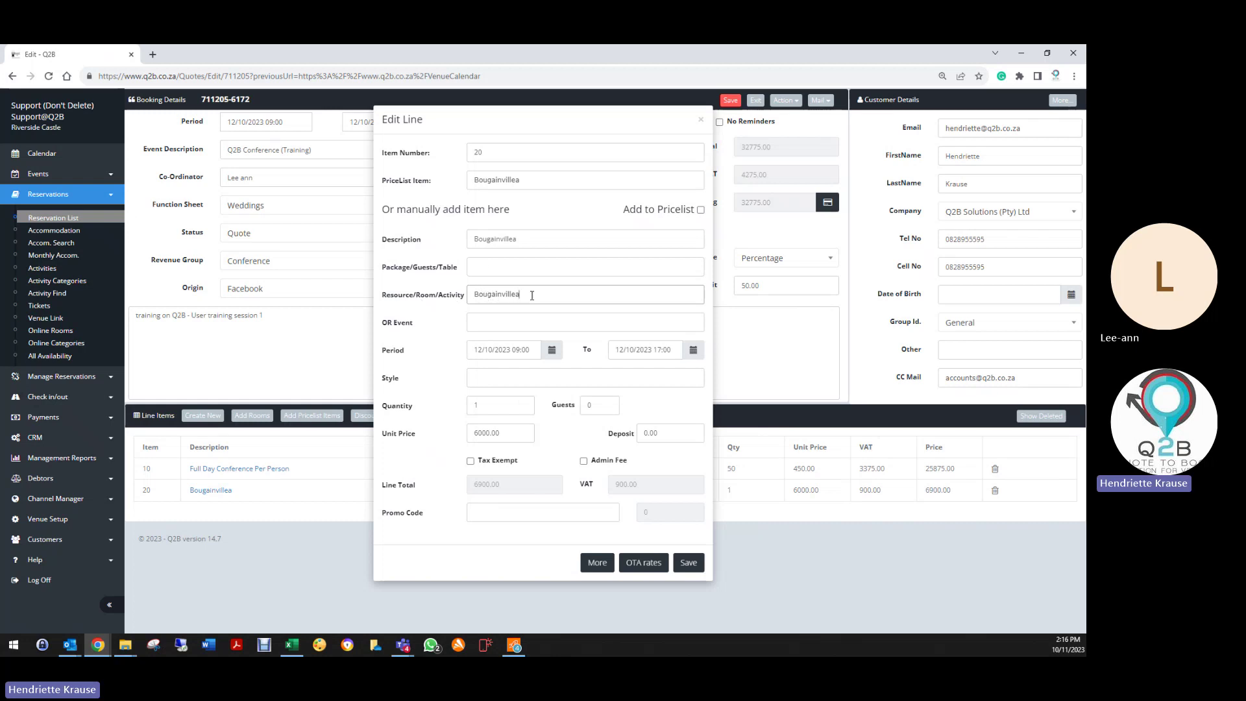
left_click(689, 563)
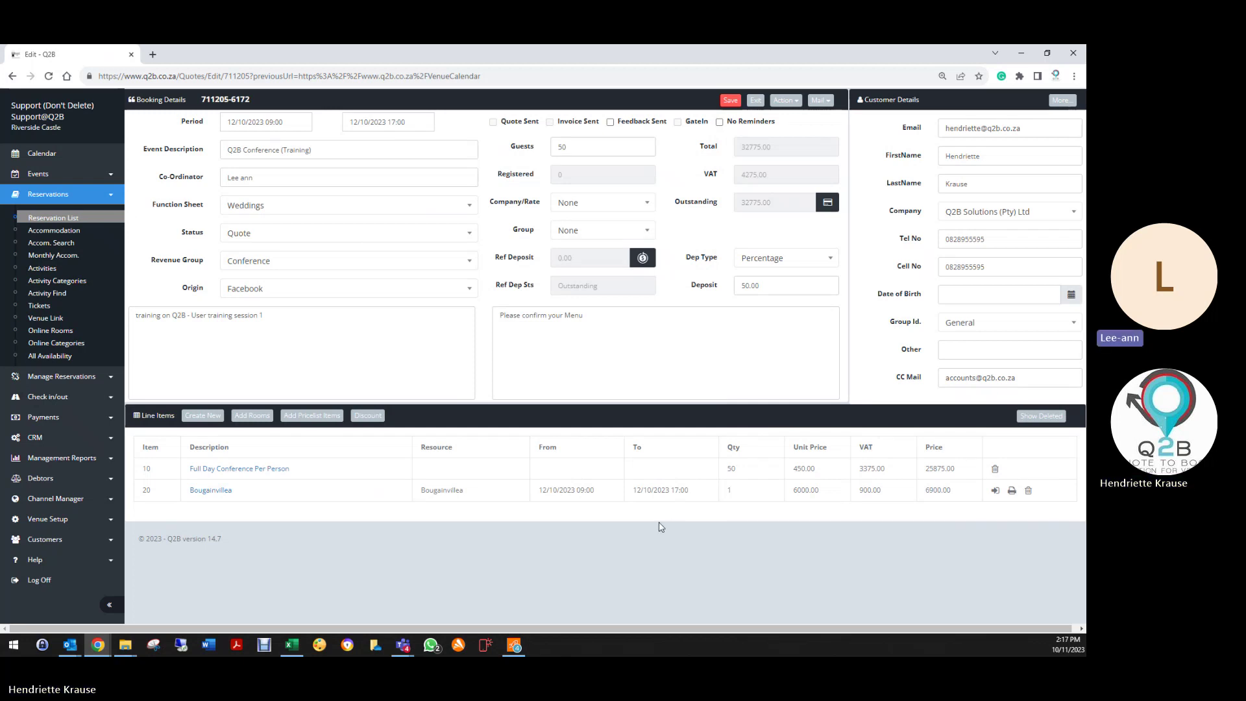
Step: Add line 30 from the price list, 2023 A Royal Breakfast - Full English Breakfast, quantity 50 at 278.88
left_click(202, 416)
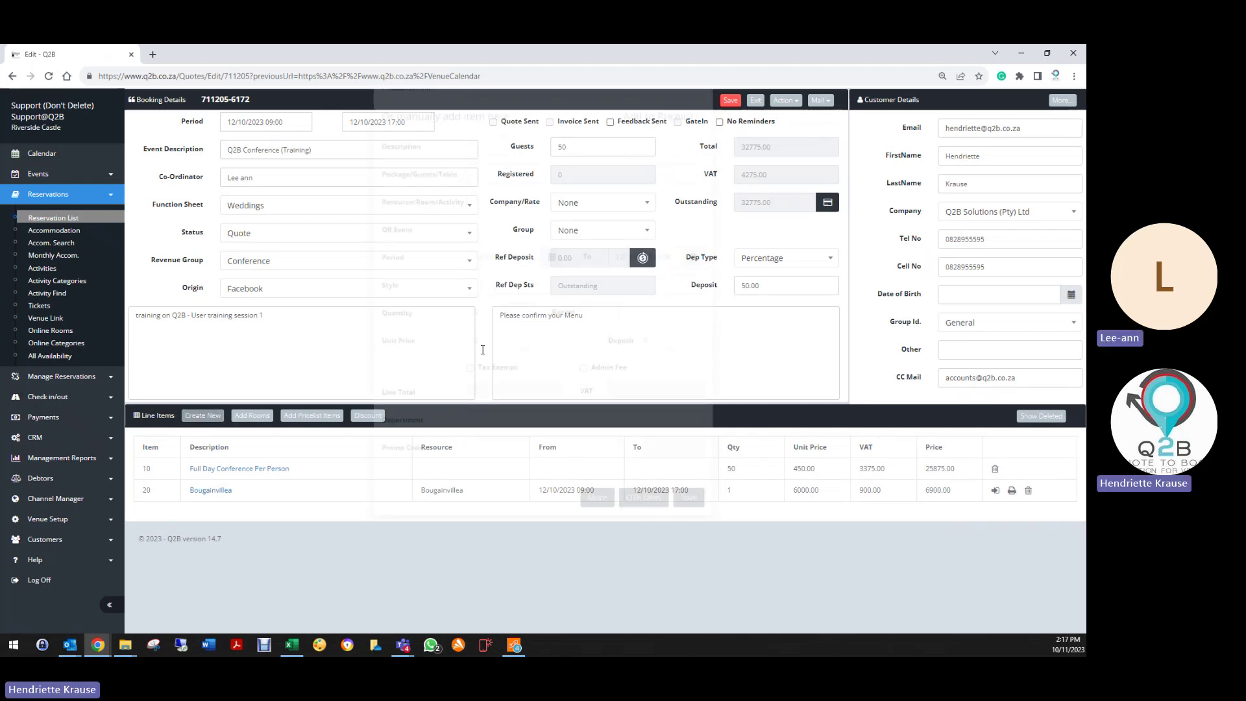
left_click(489, 184)
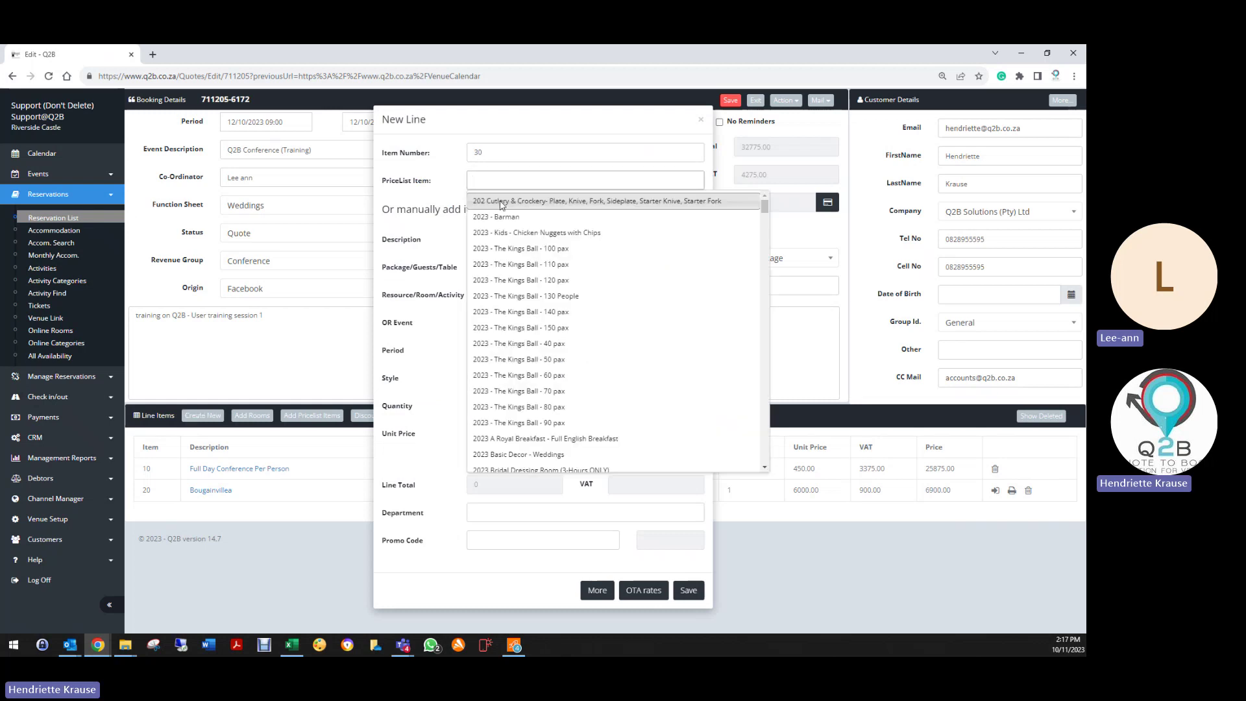
type("break")
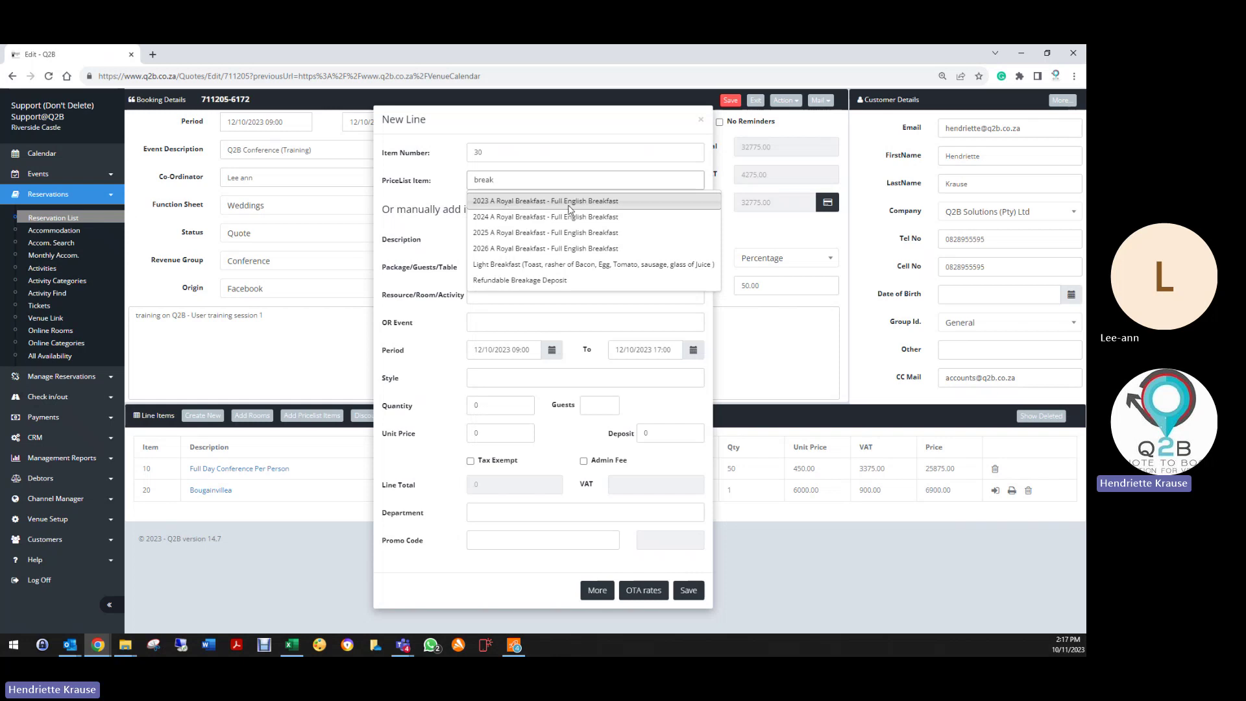
left_click(531, 202)
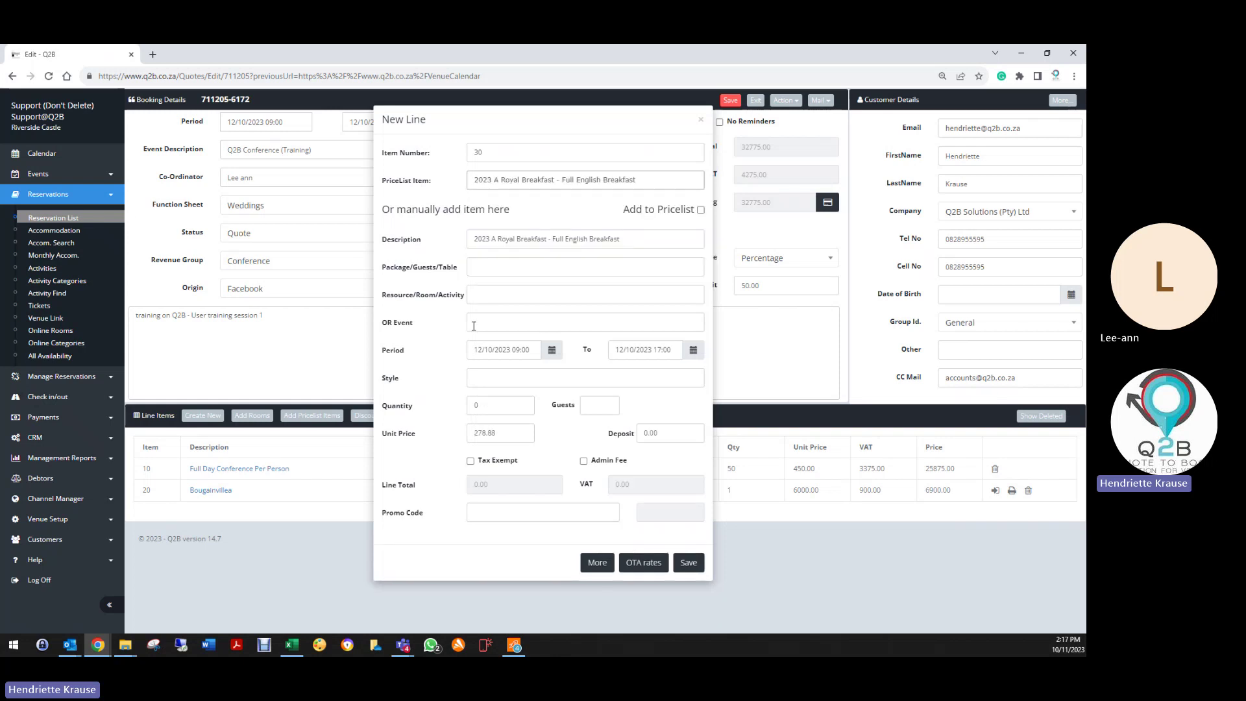
double_click(469, 406)
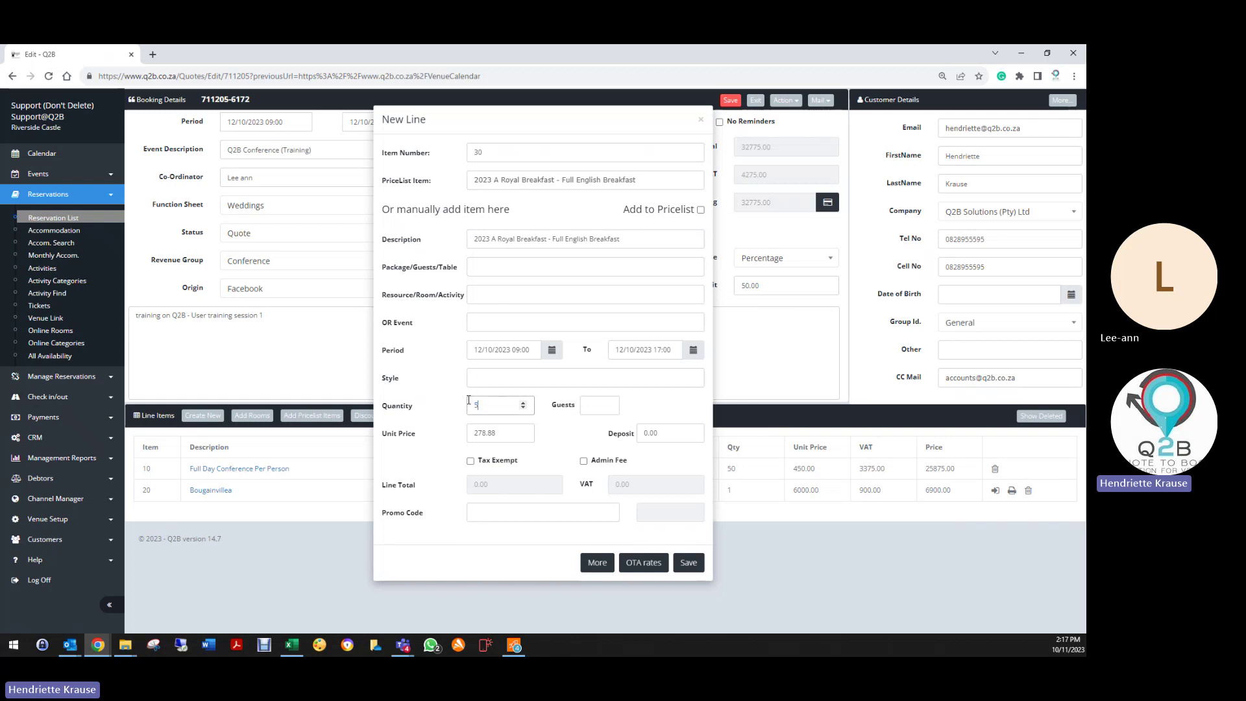
left_click(523, 545)
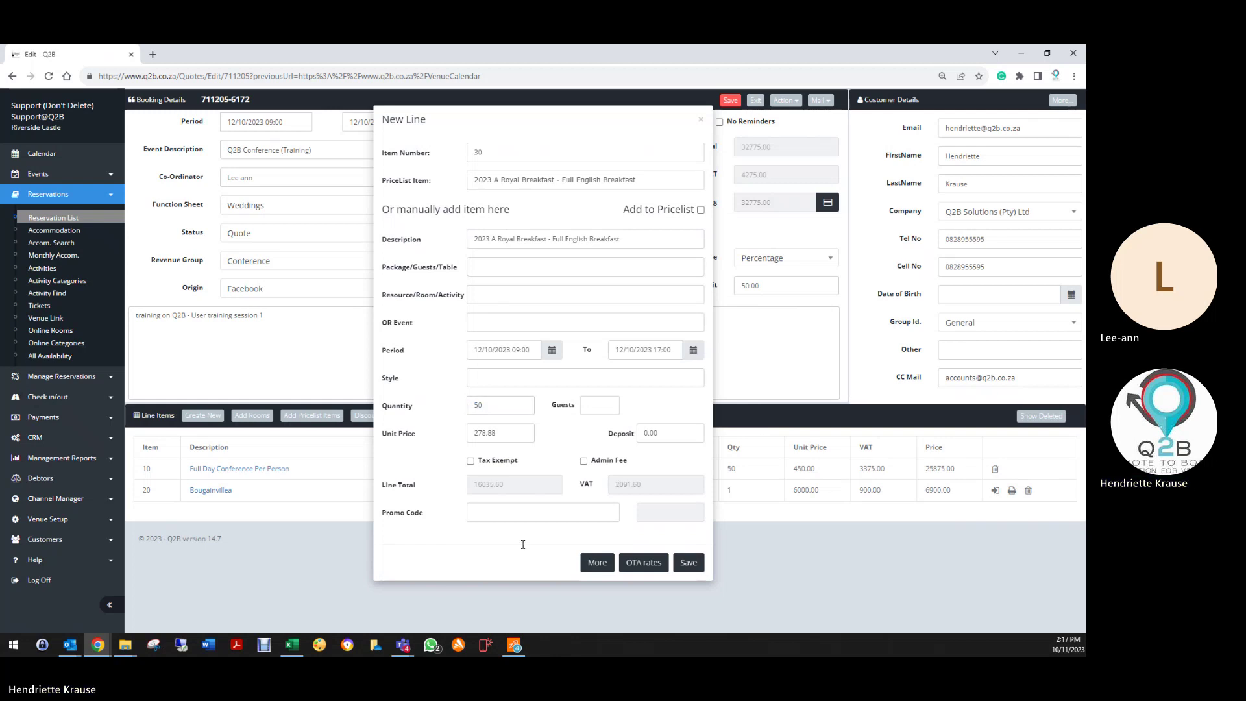
left_click(688, 563)
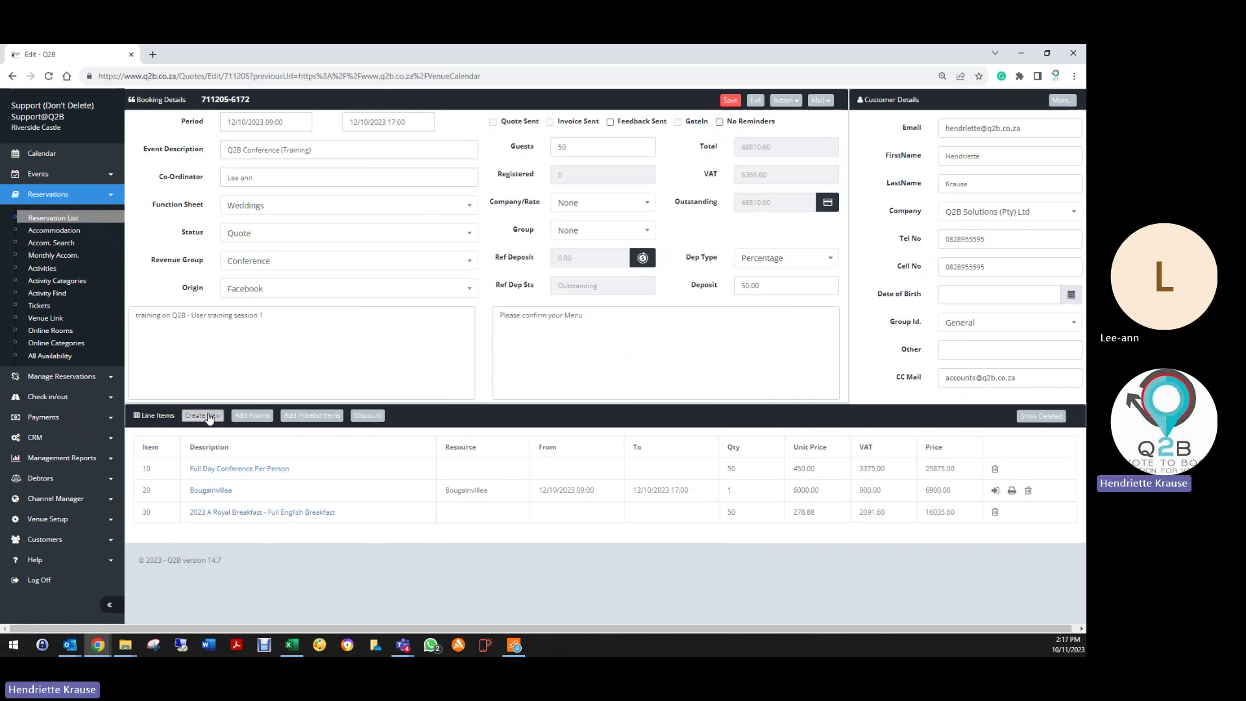
left_click(285, 416)
Step: Add line 40, 2023 Tea & Coffee from the price list, quantity 50 at 31.70, and save
left_click(490, 181)
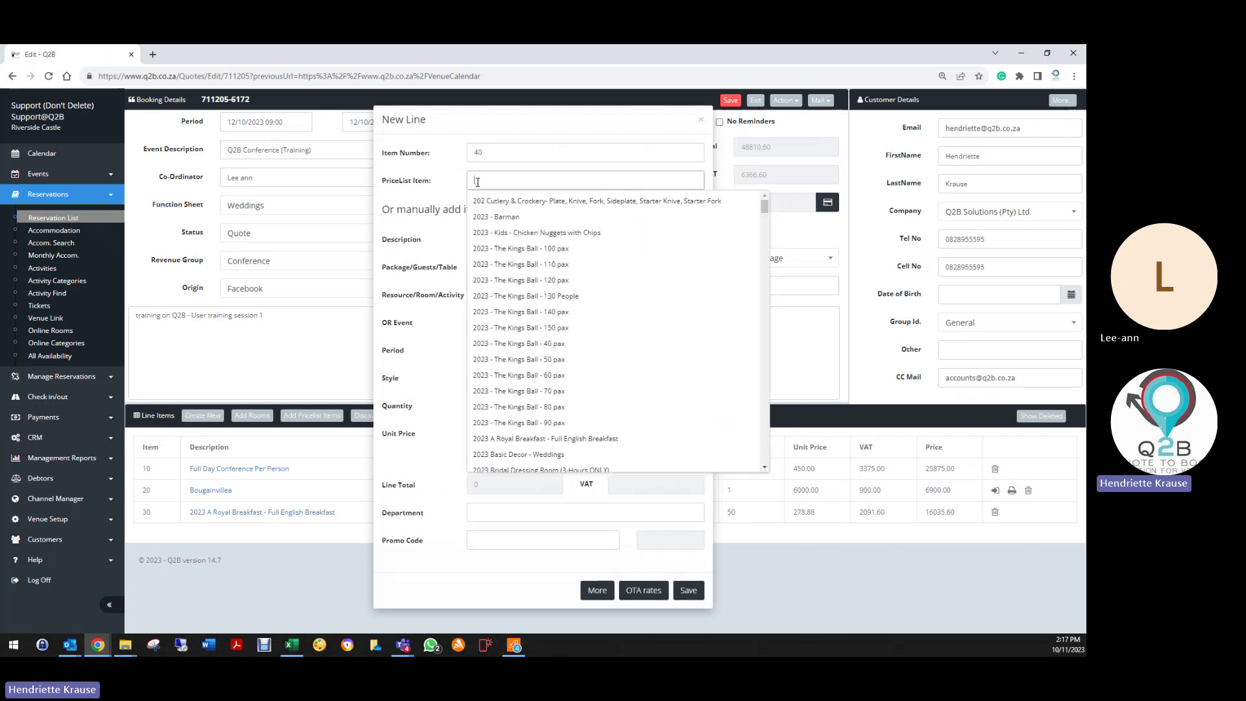
scroll(524, 444, "down", 3)
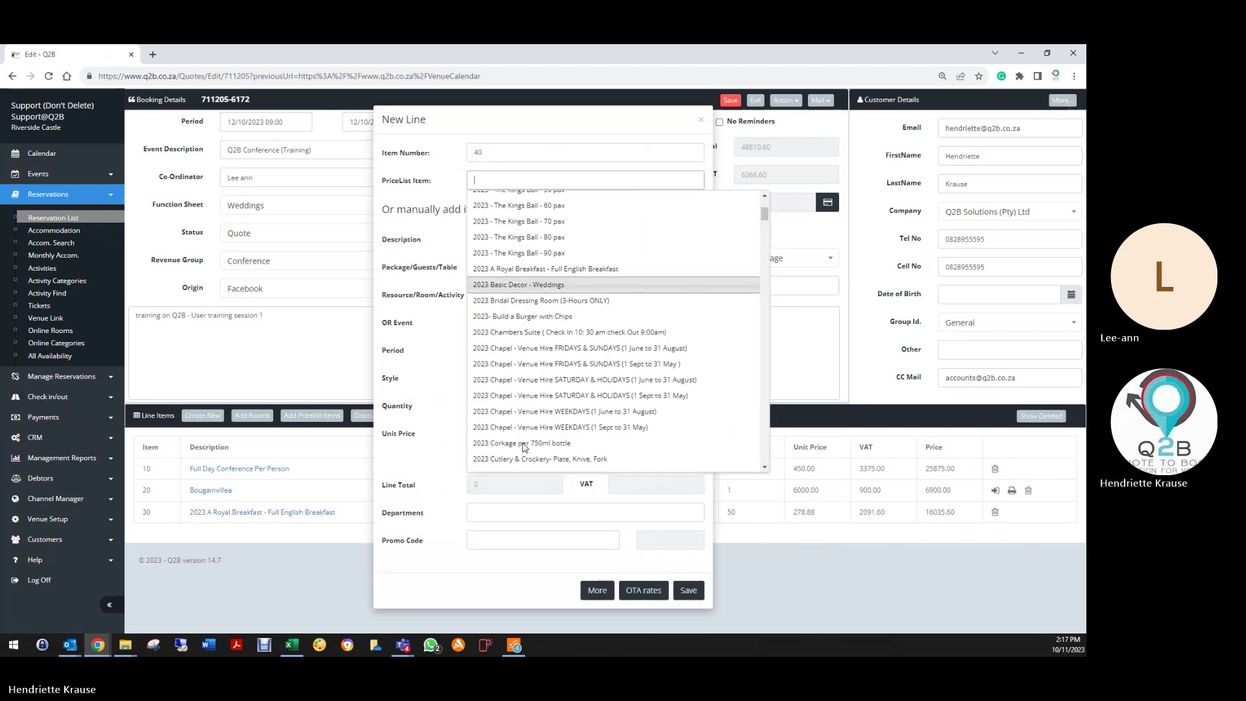
scroll(532, 440, "down", 2)
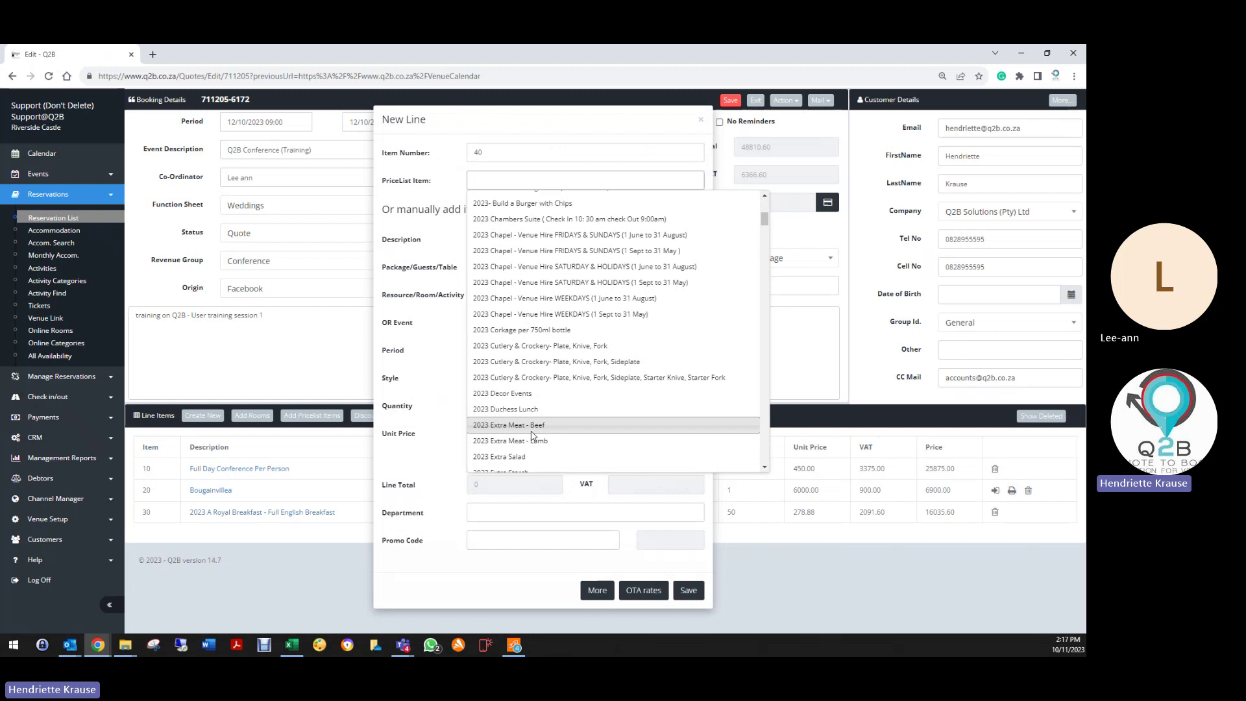
scroll(529, 435, "down", 4)
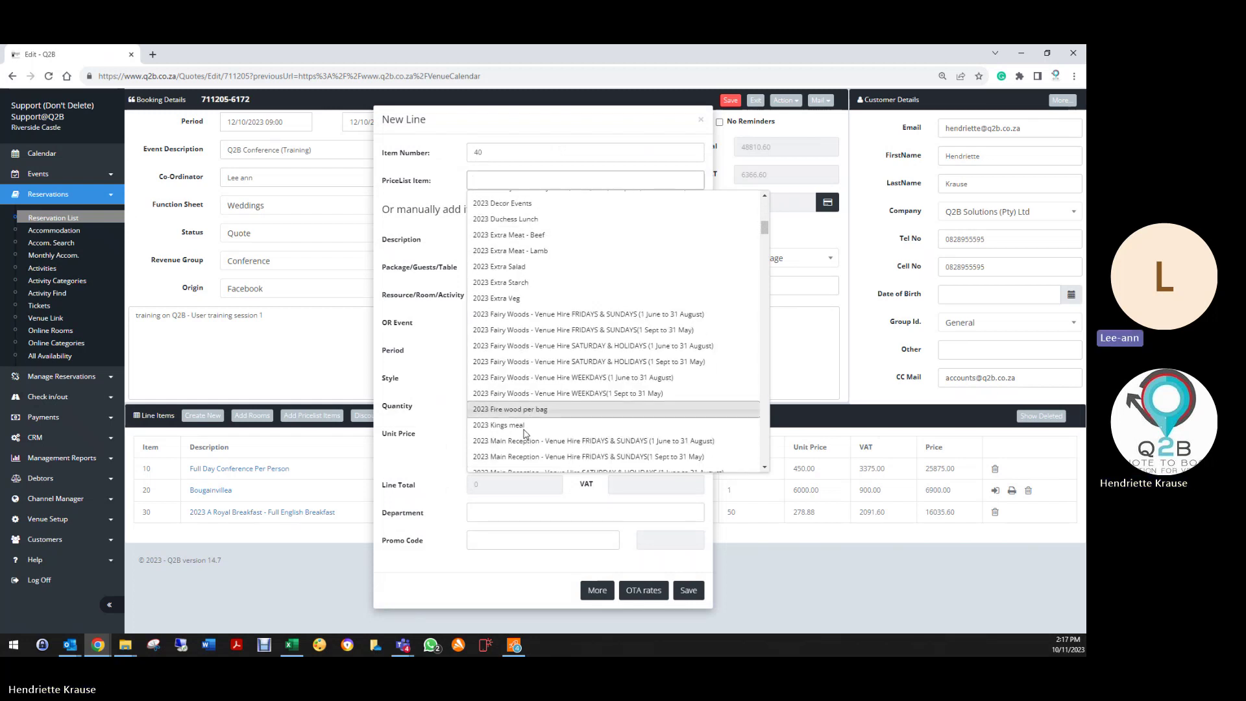
scroll(525, 434, "down", 5)
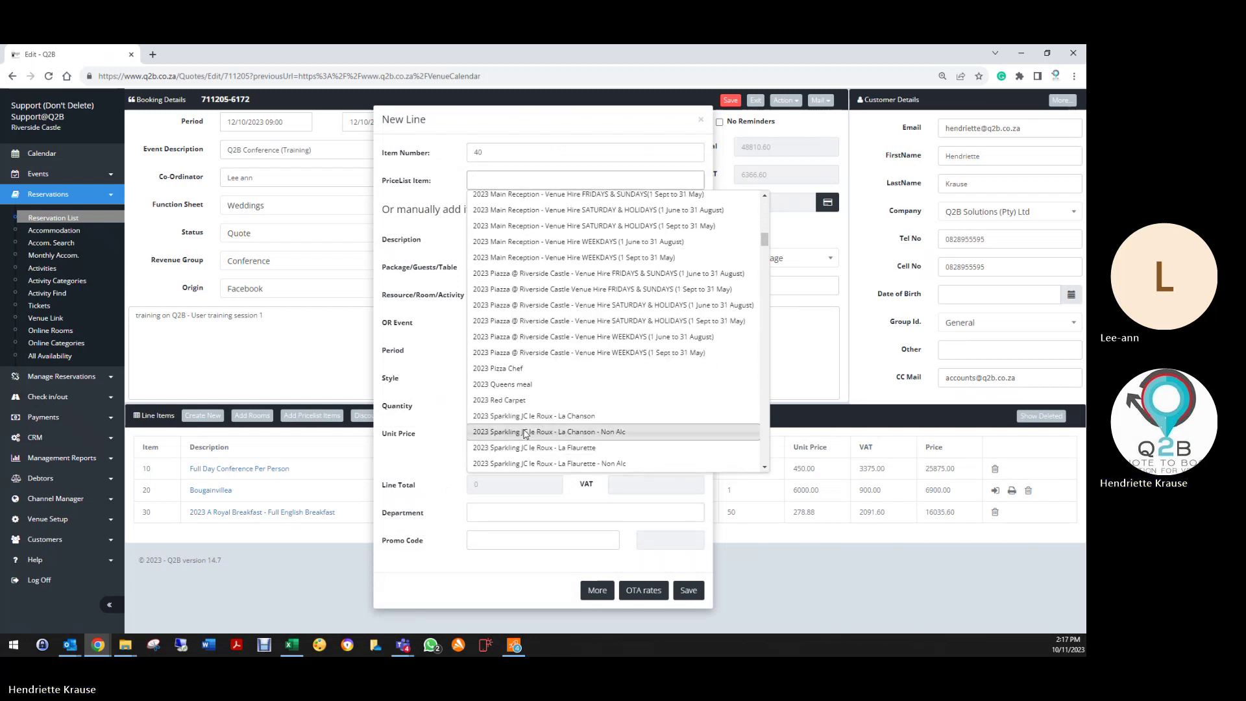
scroll(526, 434, "down", 2)
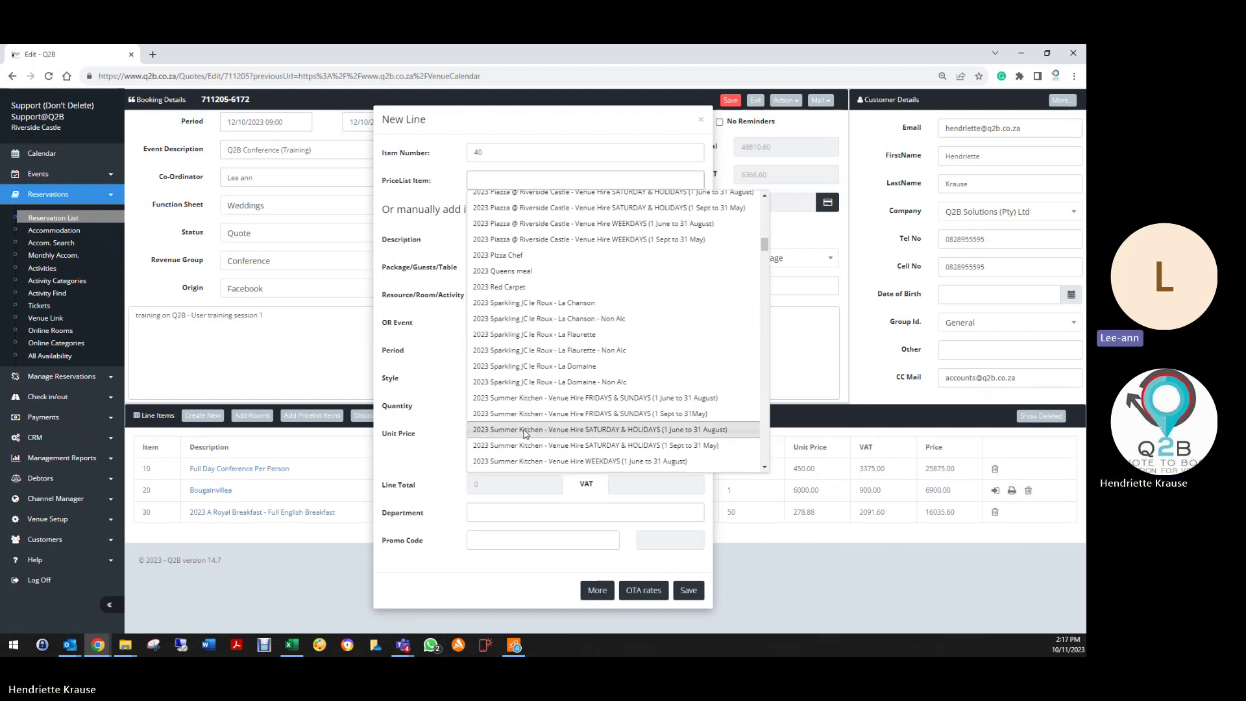
scroll(526, 434, "down", 5)
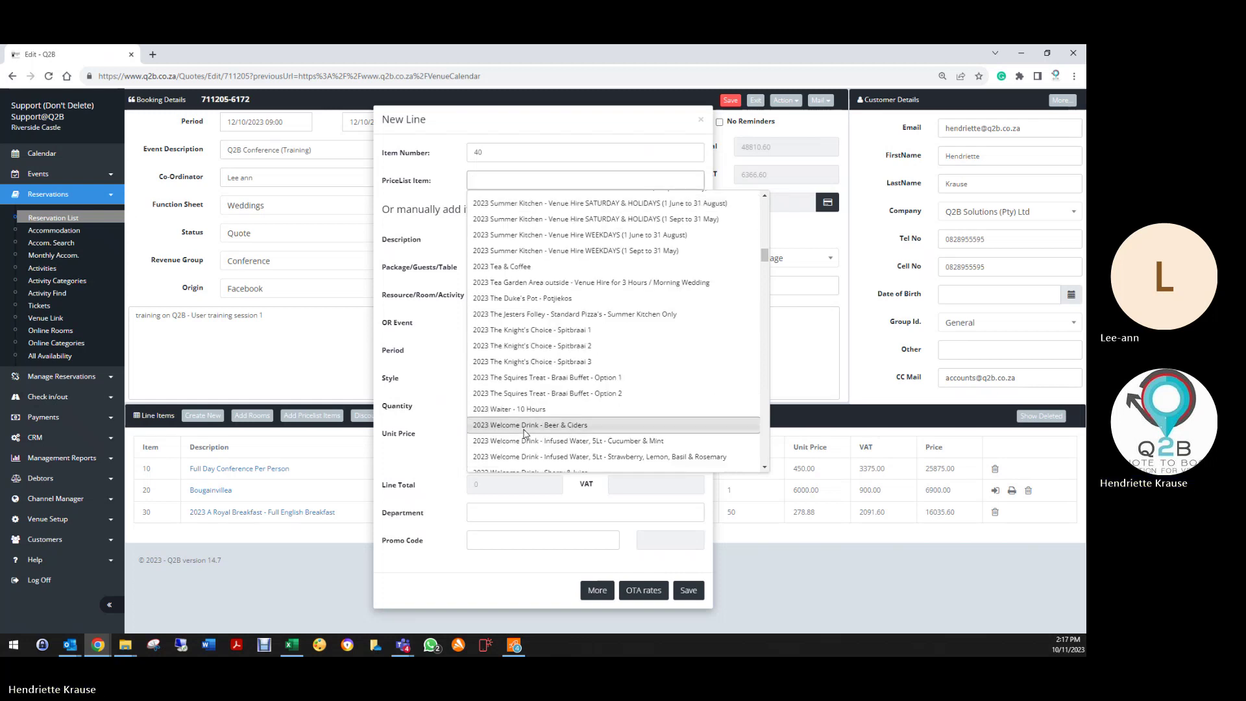
left_click(542, 265)
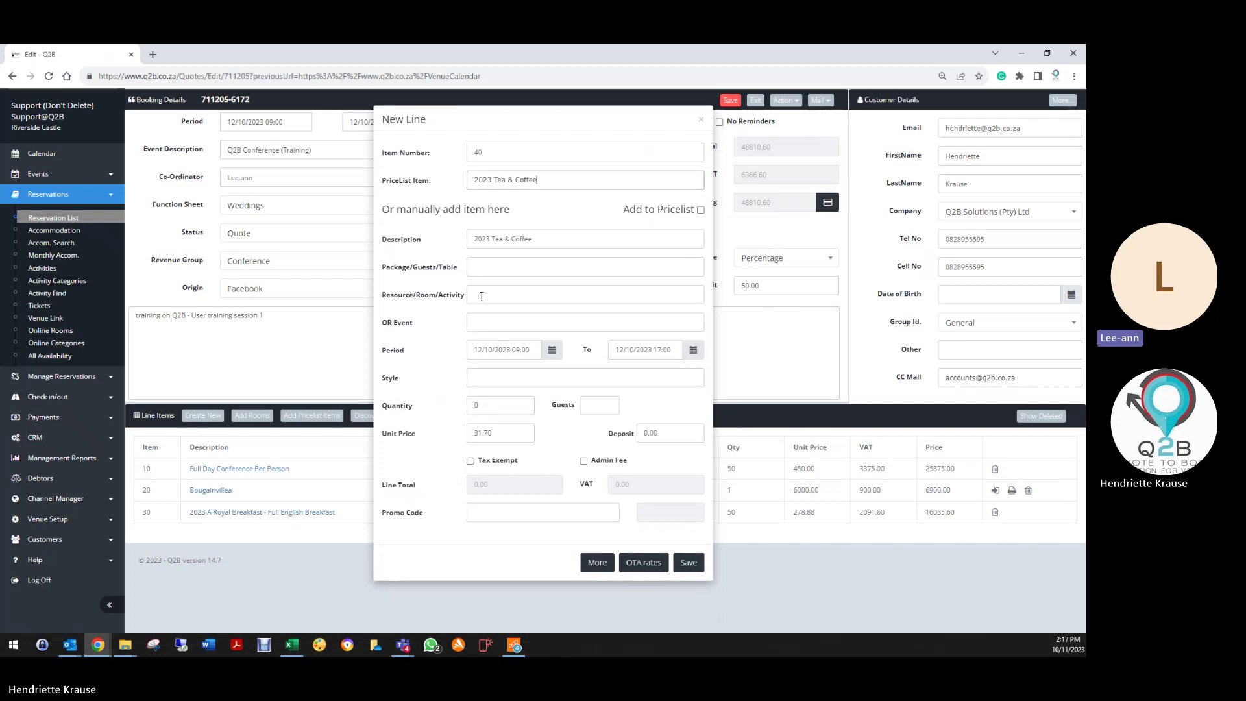
double_click(492, 406)
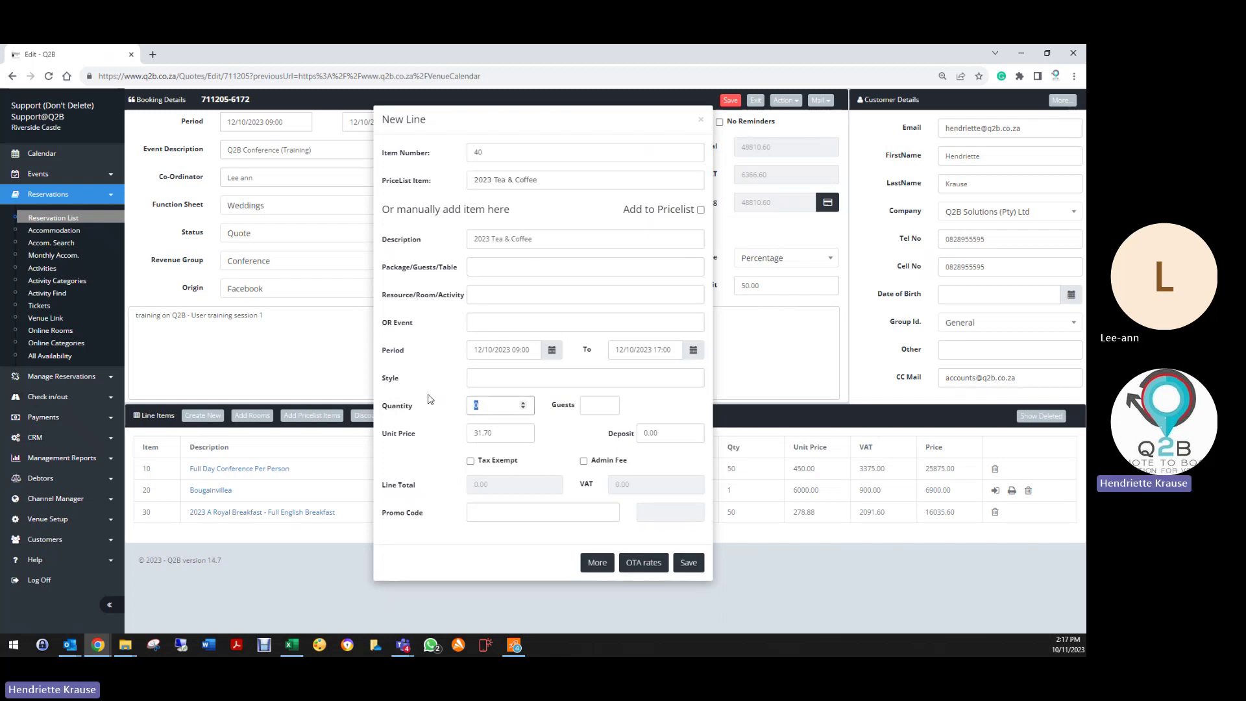
type("50")
key("Tab")
left_click(689, 563)
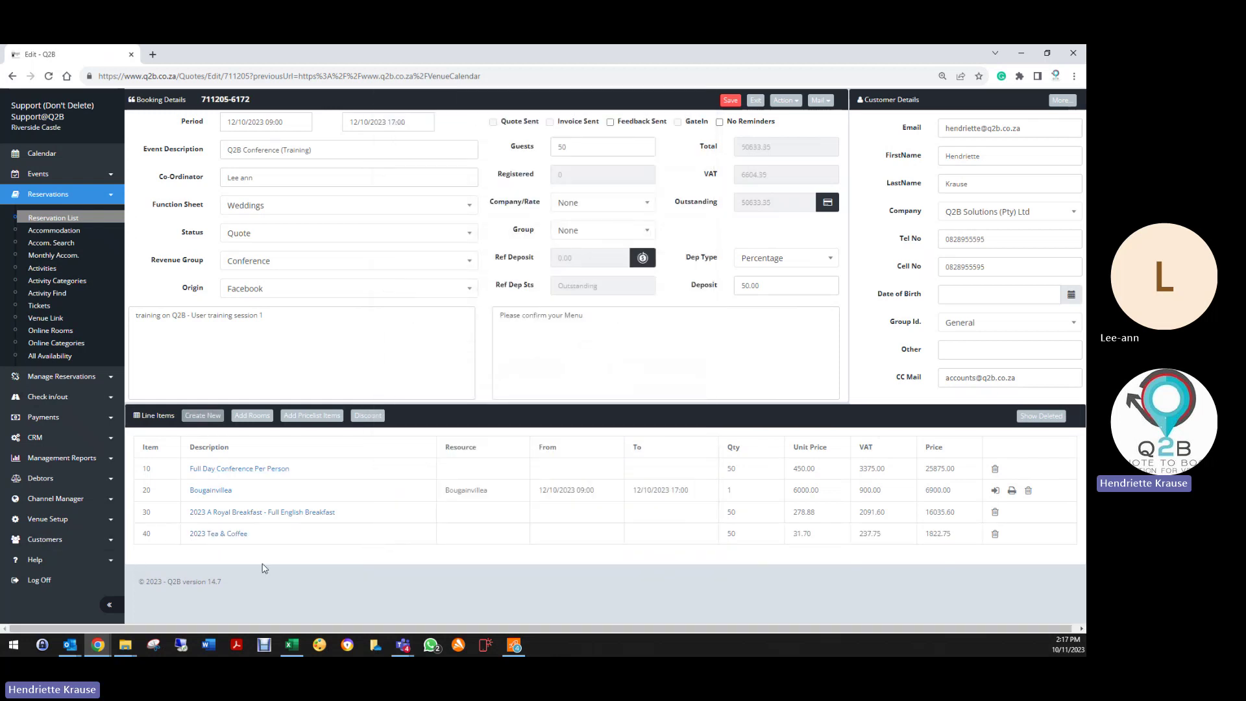
Step: In the Add Rooms list, tick the Chambers room and raise its adults to 2
left_click(253, 416)
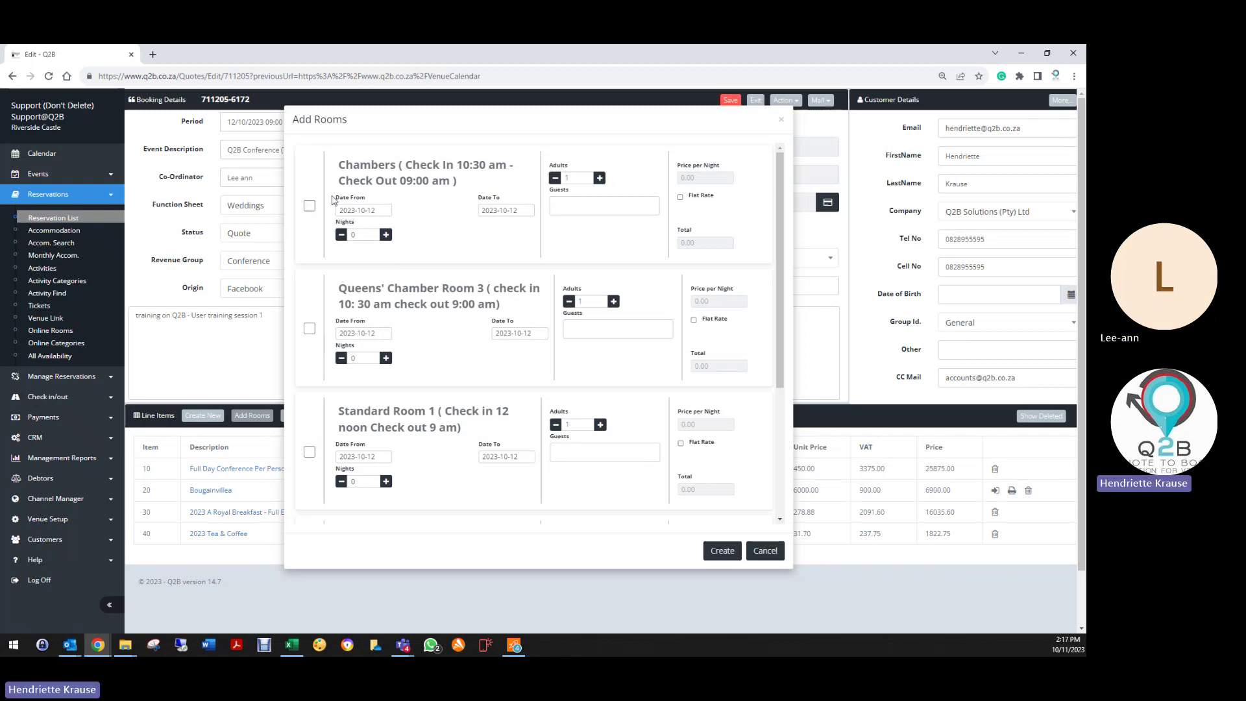
left_click(310, 207)
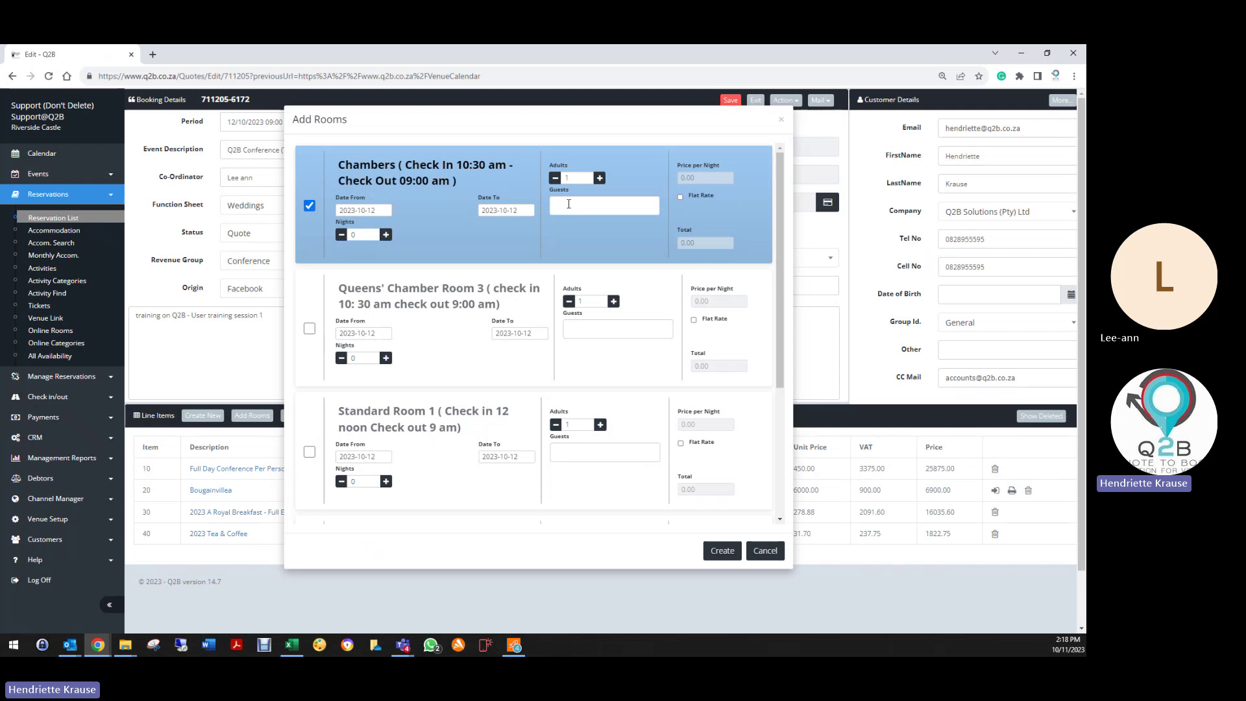
left_click(598, 180)
Step: Close the room list, then browse the Company/Rate dropdown for a rack rate, leaving it at None
left_click(781, 120)
left_click(593, 201)
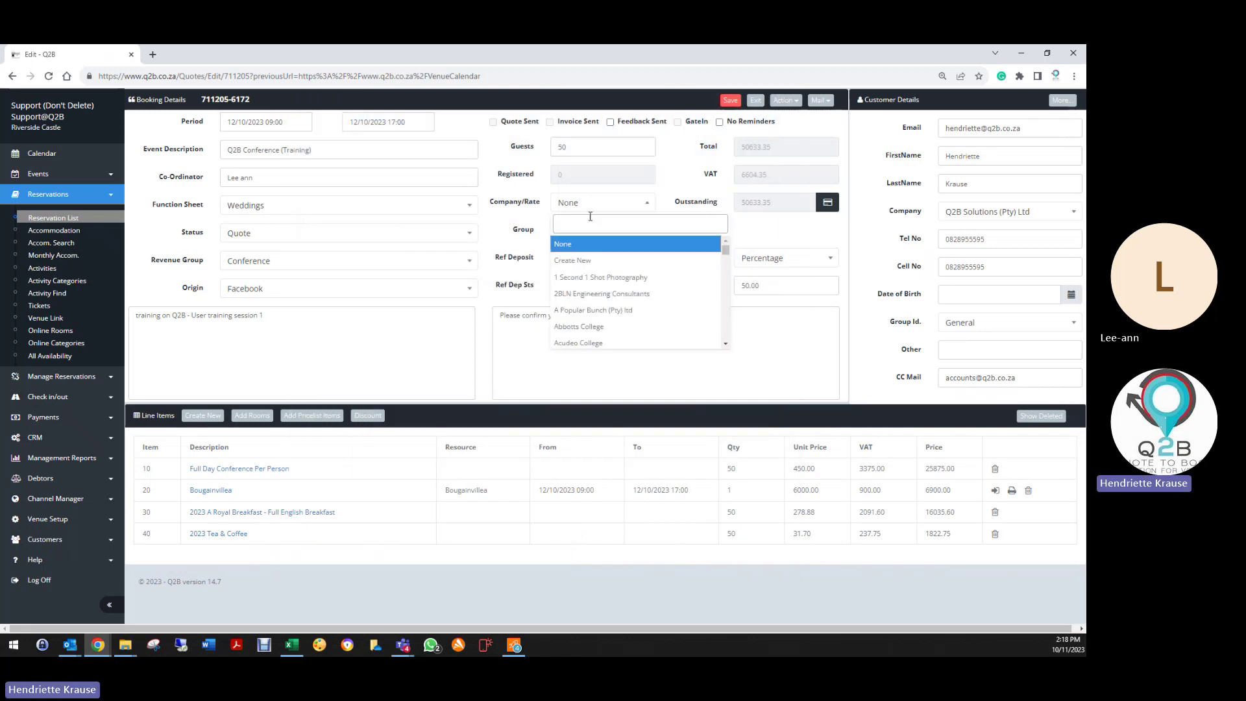
scroll(598, 292, "down", 1)
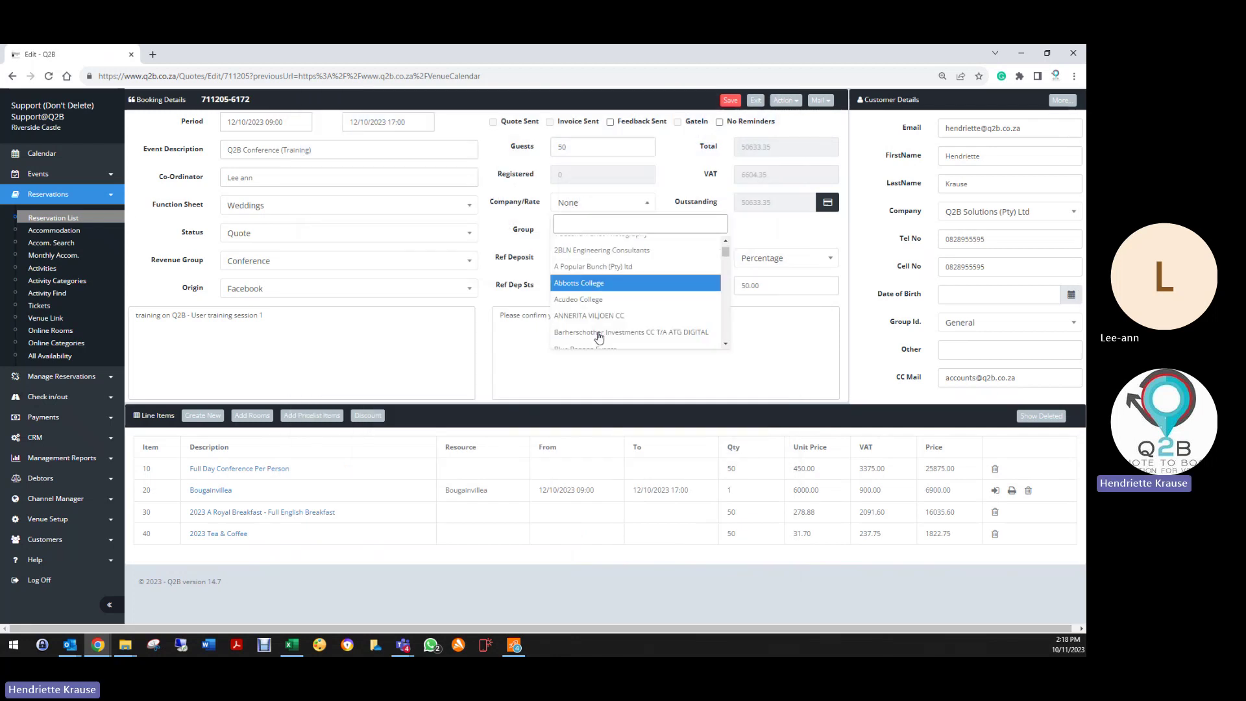
scroll(598, 325, "up", 2)
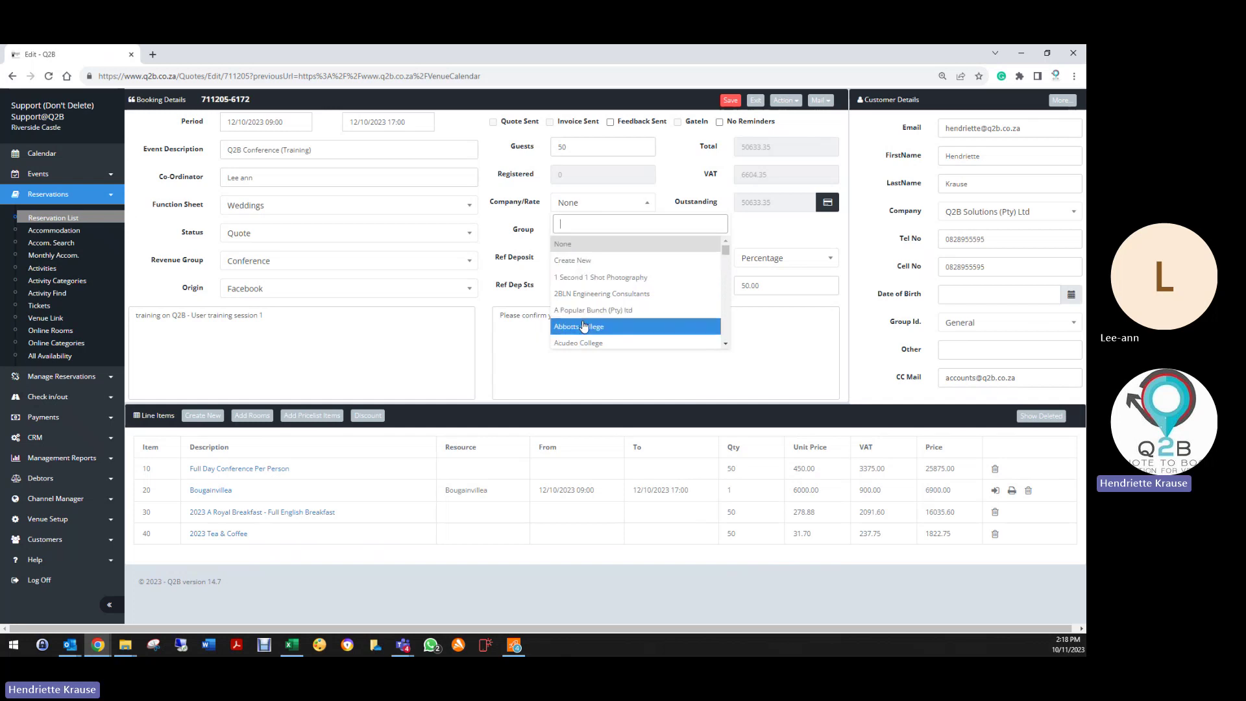
scroll(585, 341, "down", 3)
scroll(585, 343, "down", 3)
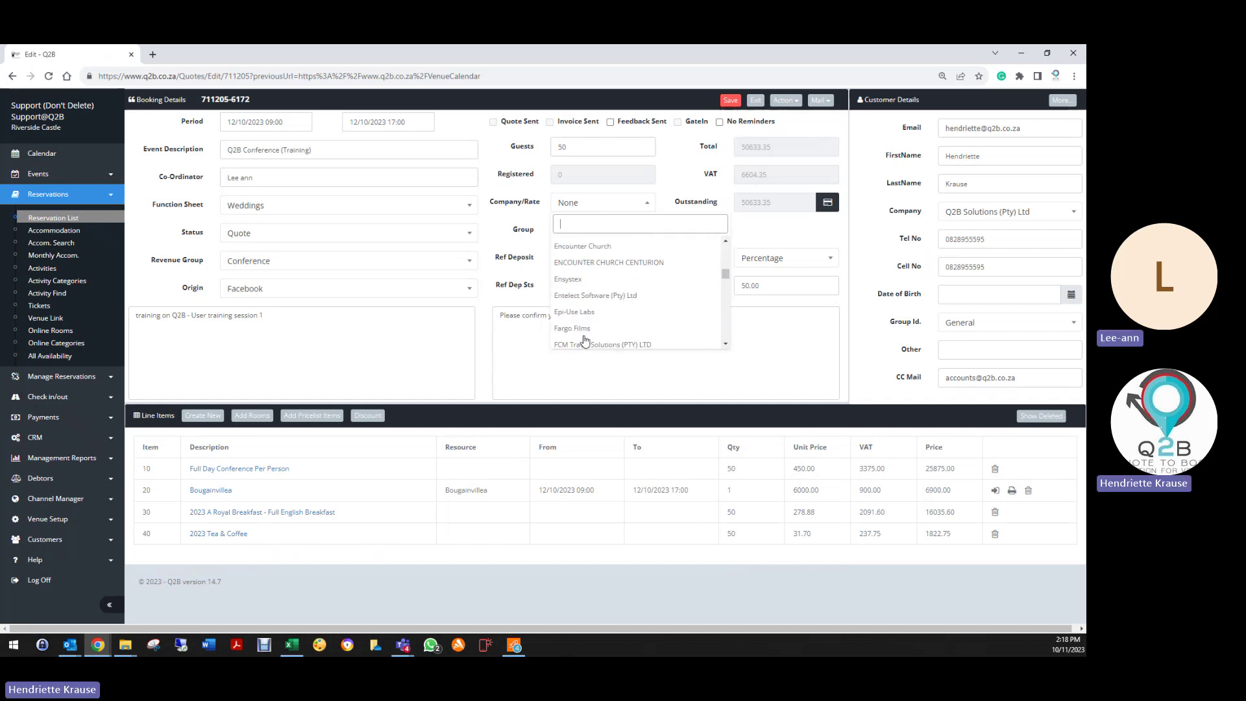
scroll(585, 340, "down", 6)
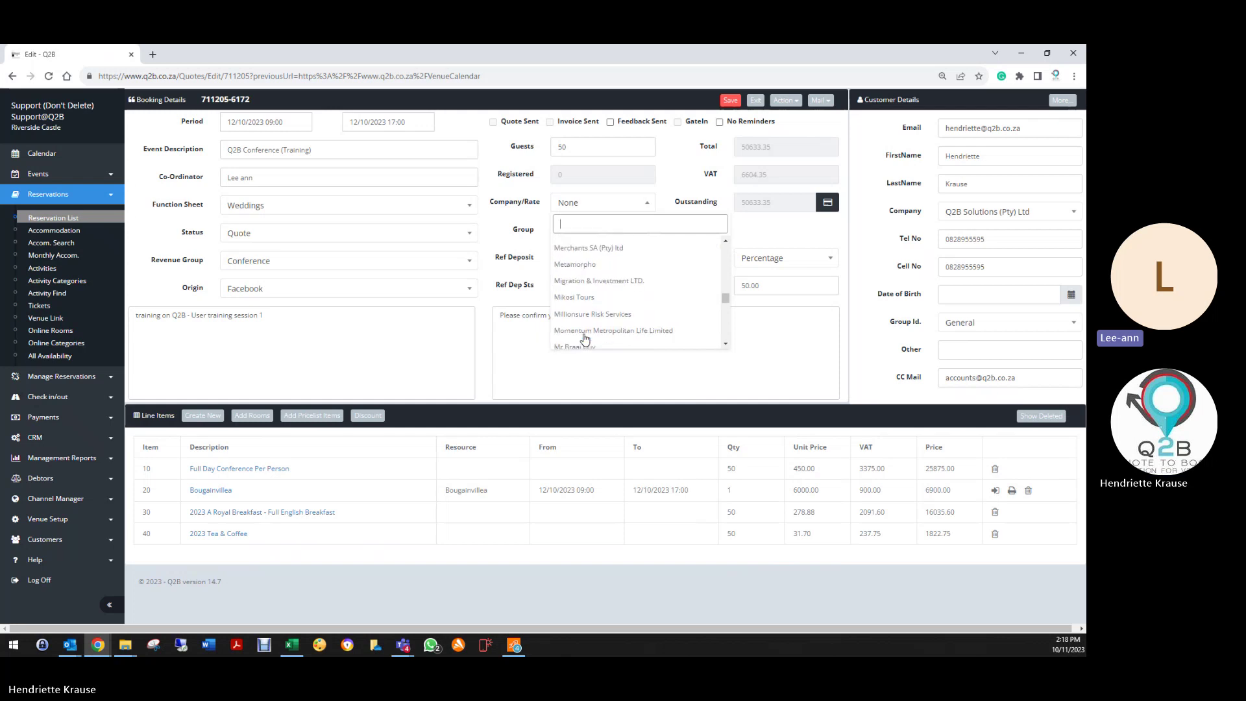
scroll(585, 334, "up", 7)
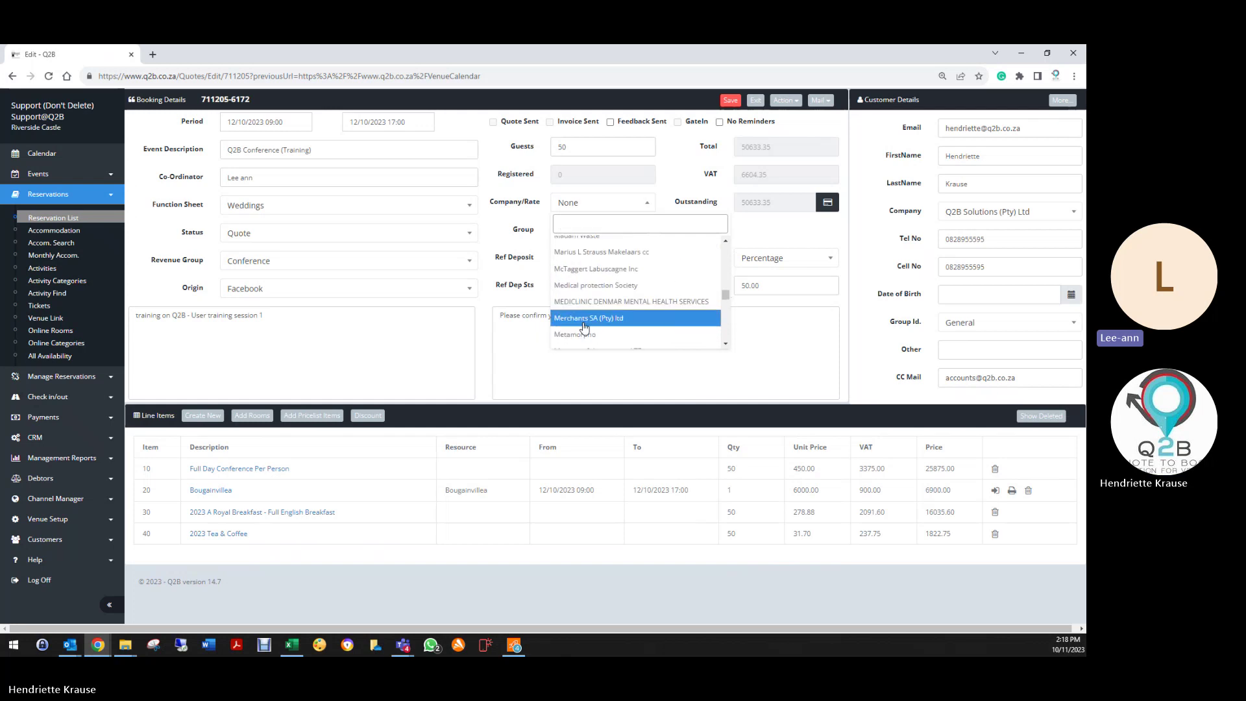
scroll(575, 302, "up", 8)
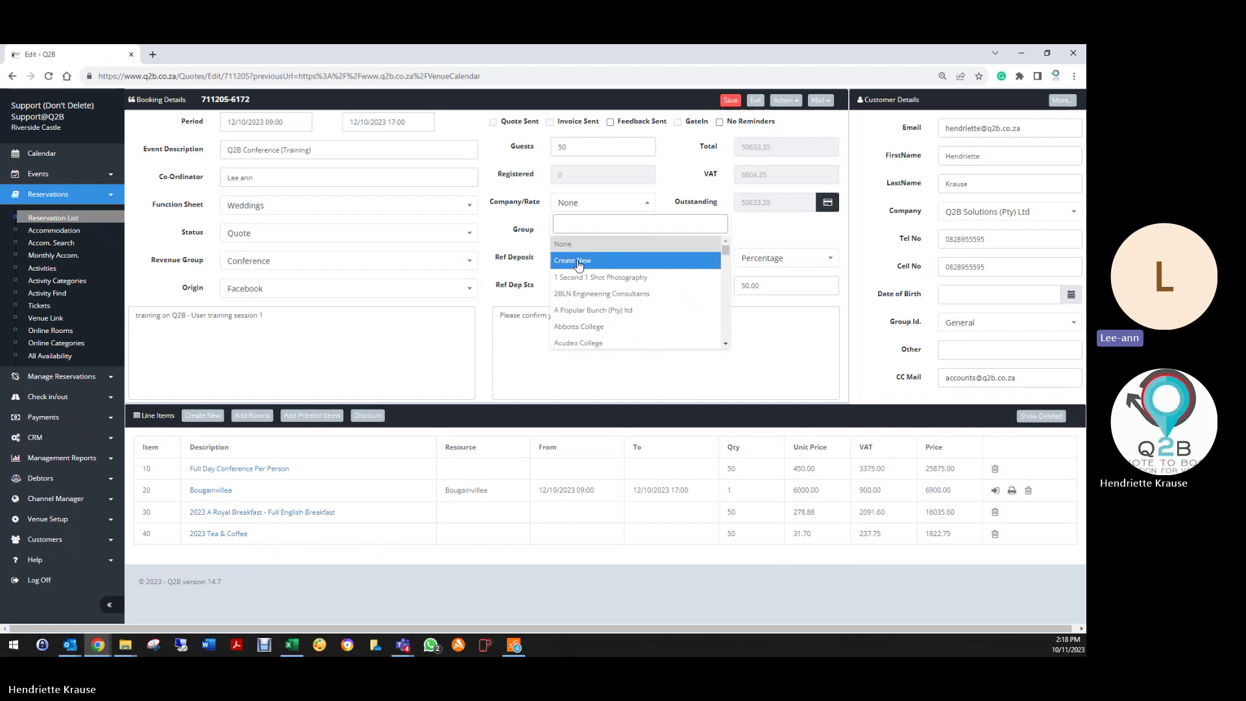
left_click(579, 244)
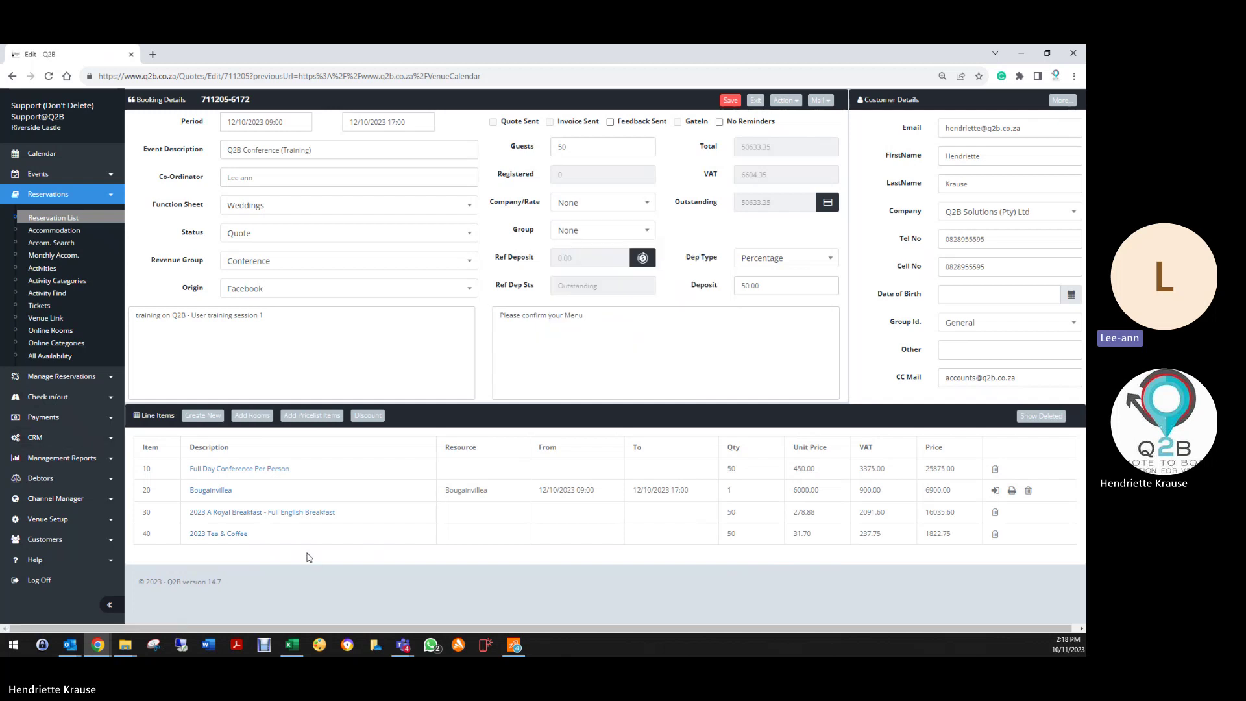
Step: Open Venue Setup's Rate Categories in a new tab, then go to Customers > Companies/Rates there
left_click(47, 519)
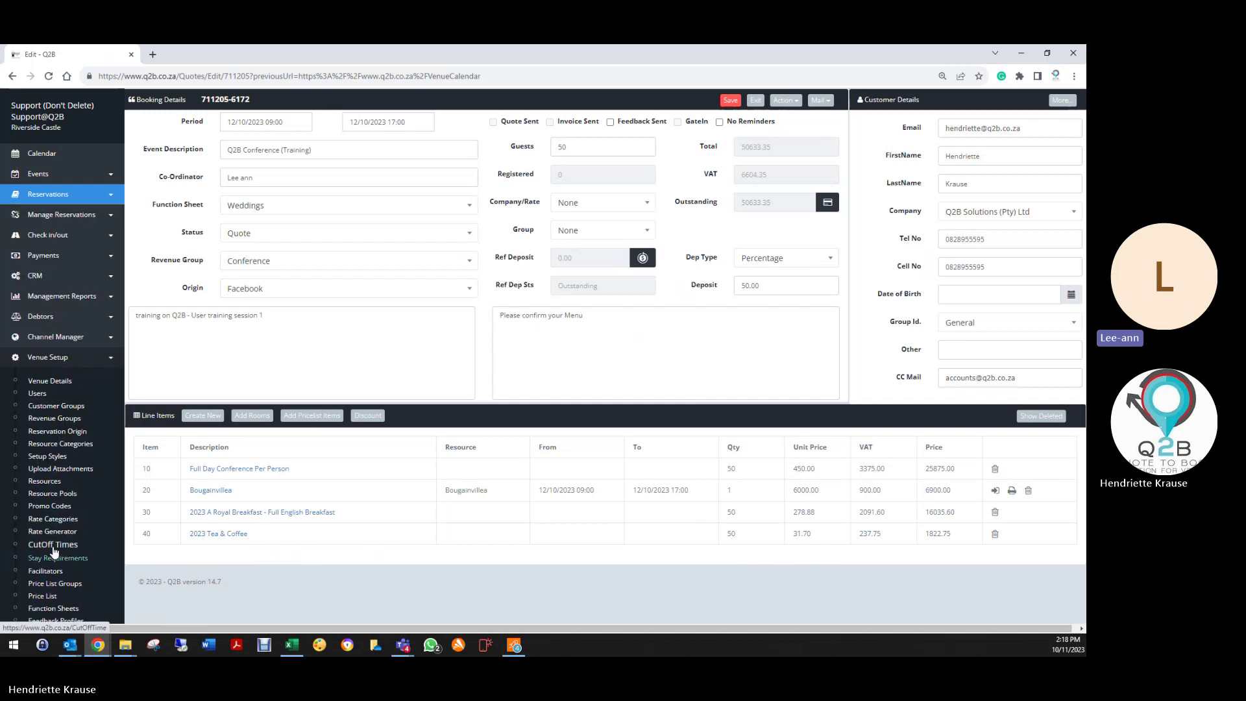
right_click(63, 523)
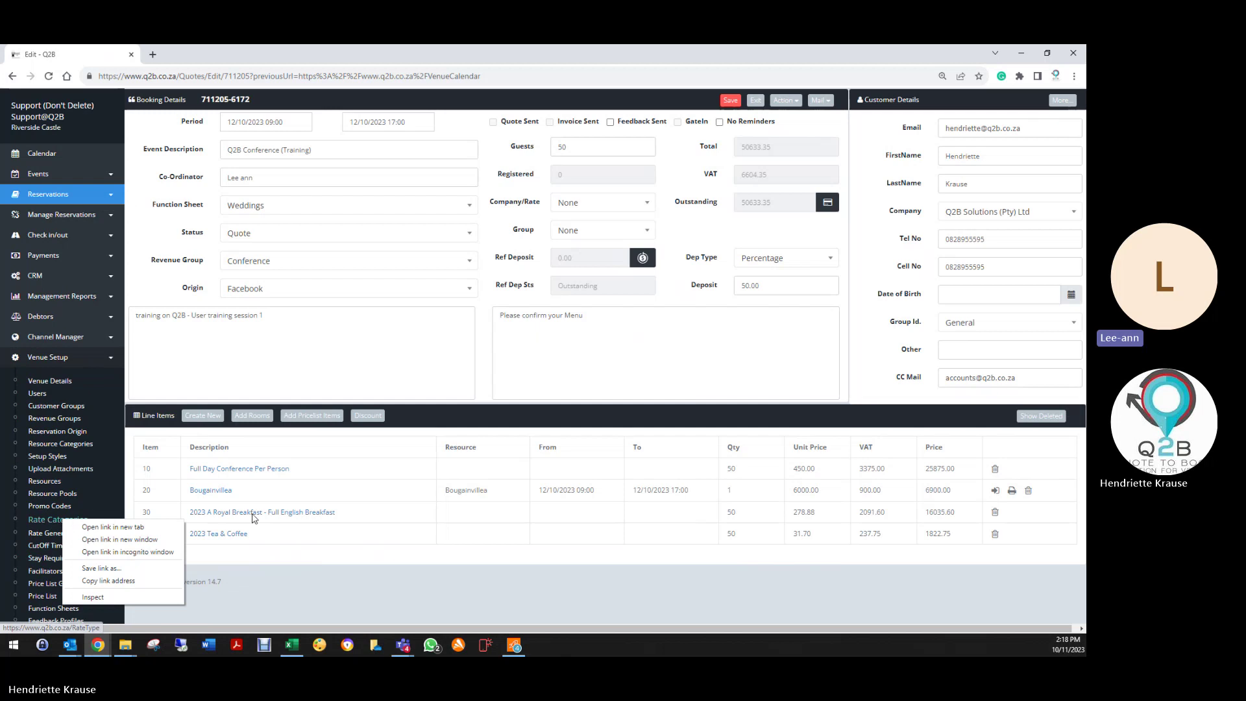
left_click(150, 527)
left_click(195, 55)
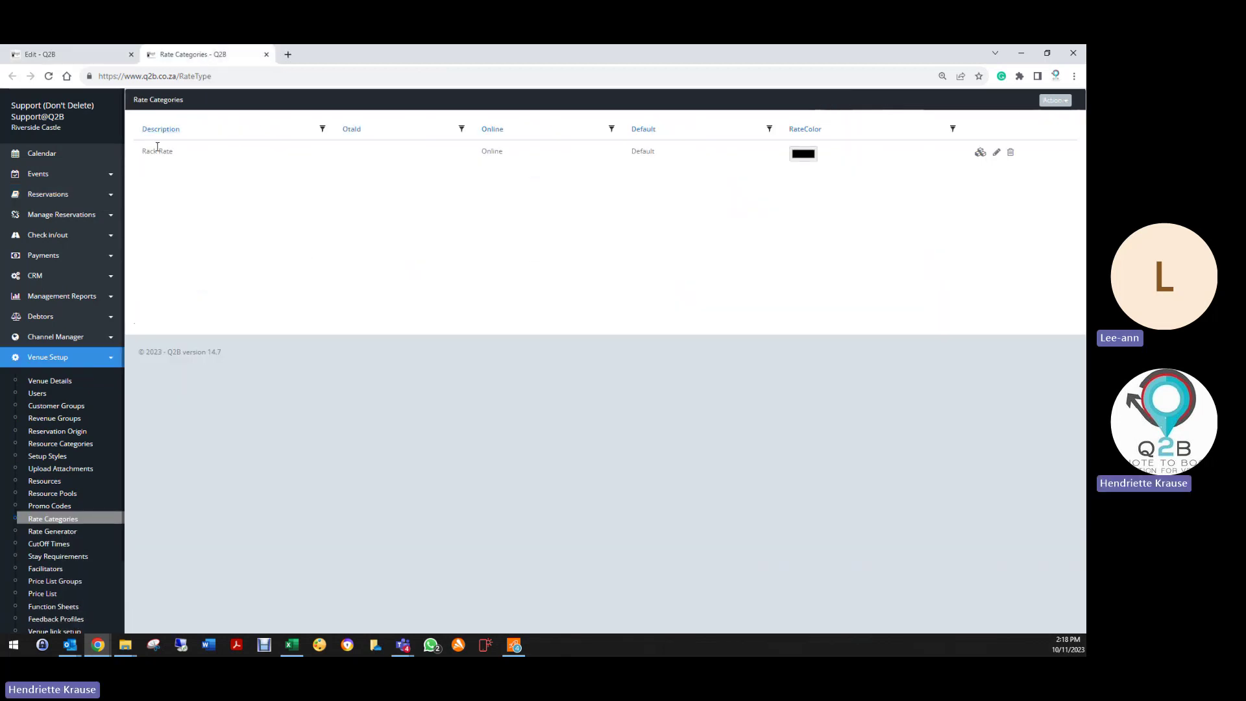
scroll(71, 422, "down", 2)
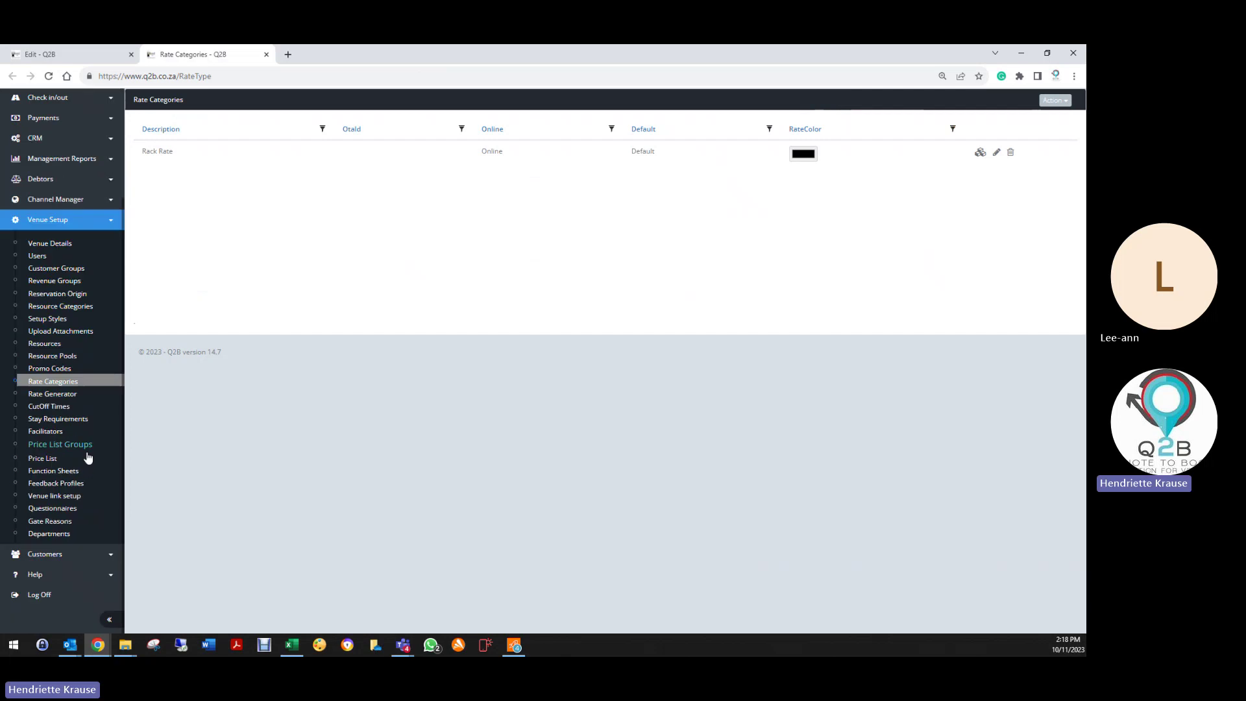
left_click(55, 557)
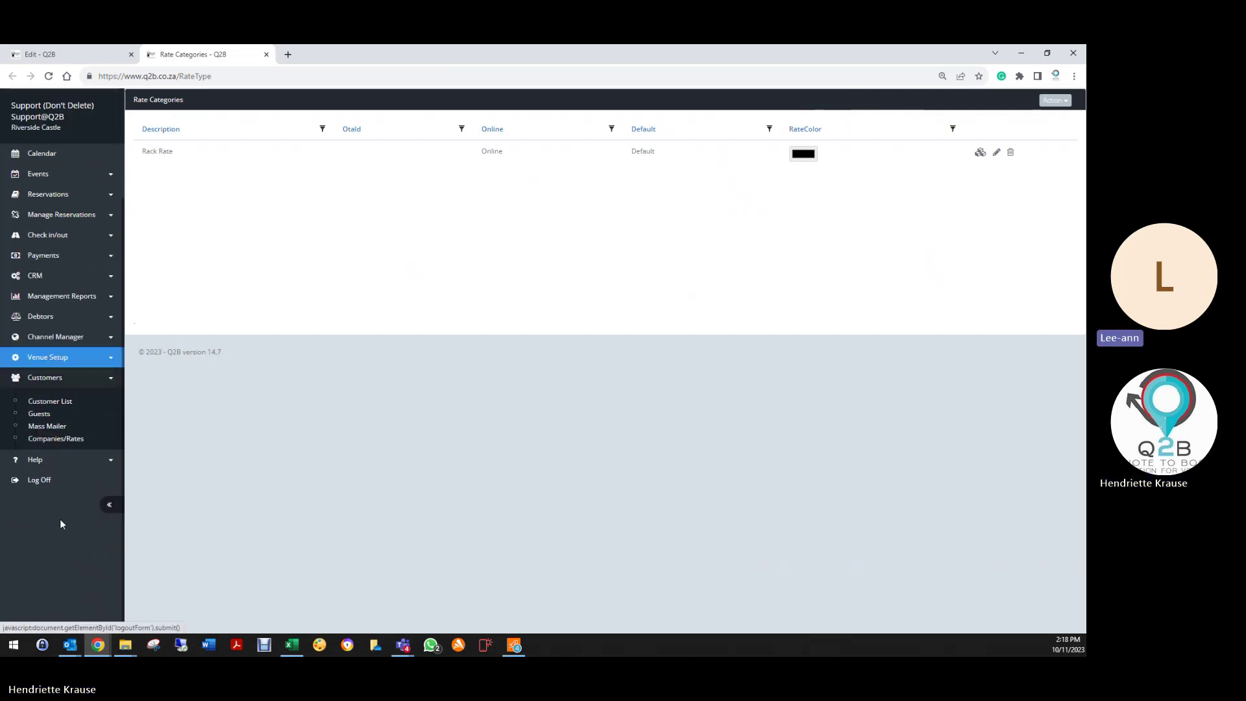
left_click(60, 438)
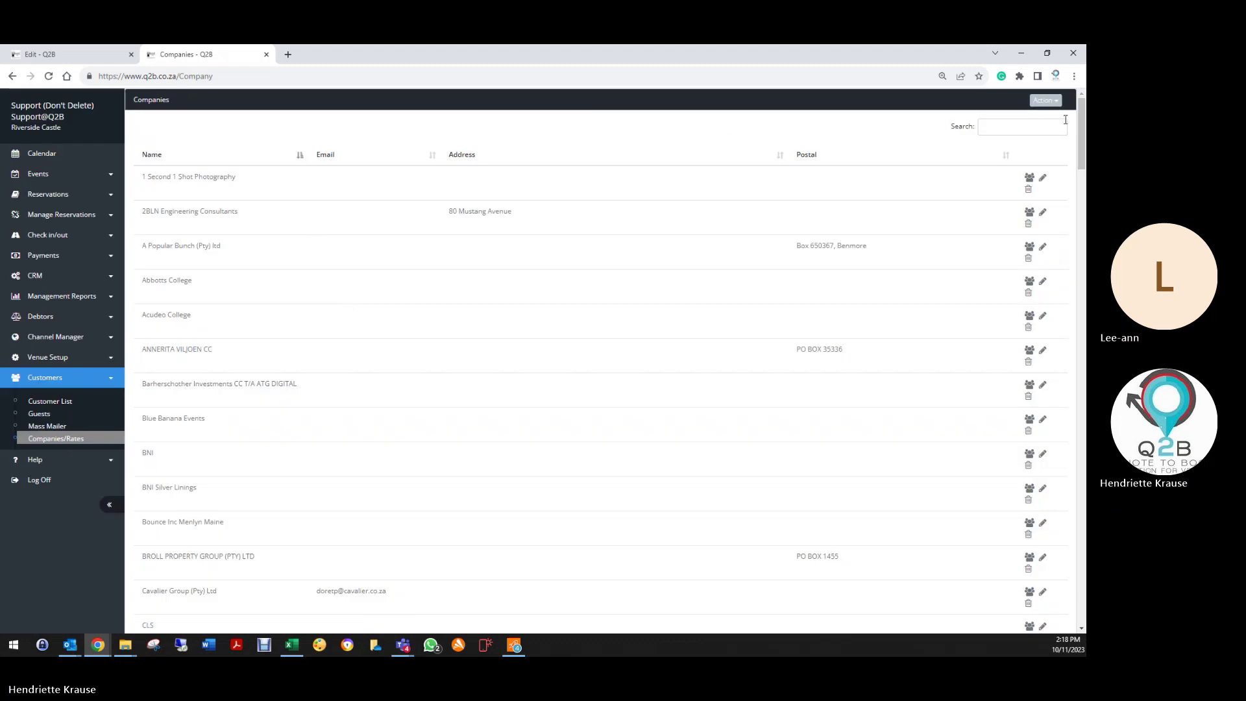
Step: Search companies for 'rack', then create company _Rack Rate, marked RateOnly, with Rack Rate category
left_click(1020, 129)
type("rack")
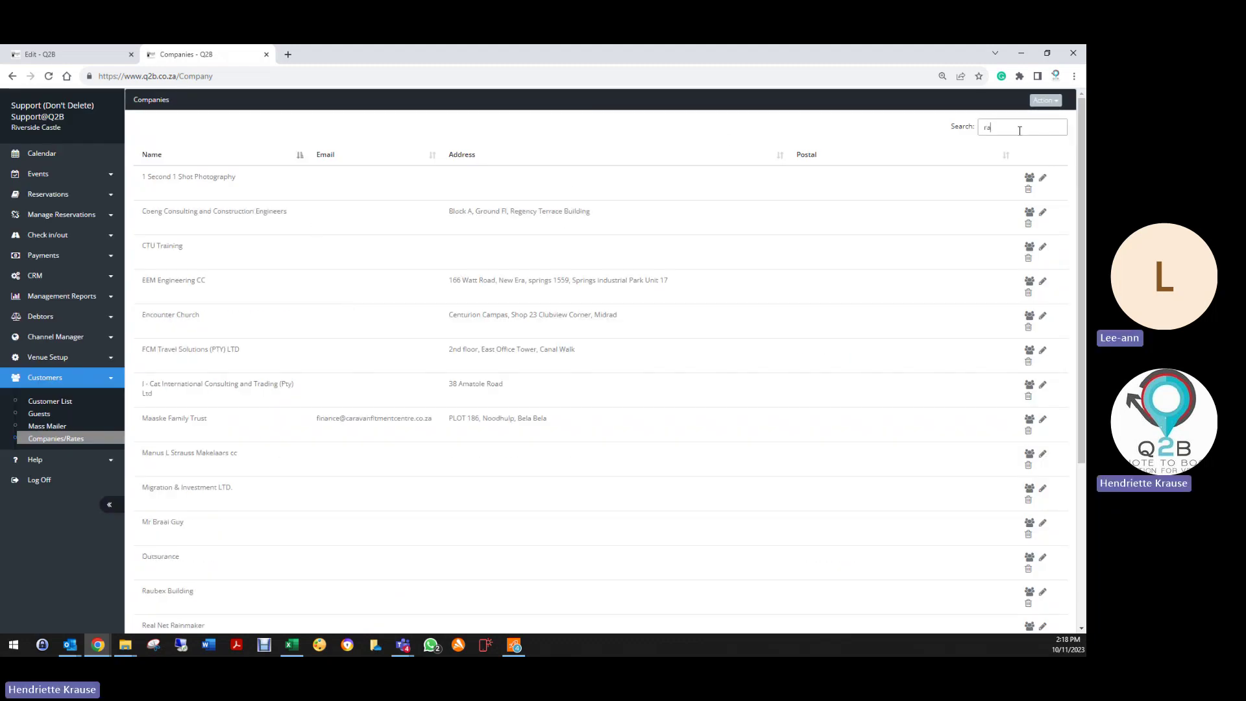
key("BackSpace")
key("BackSpace")
key("BackSpace")
key("BackSpace")
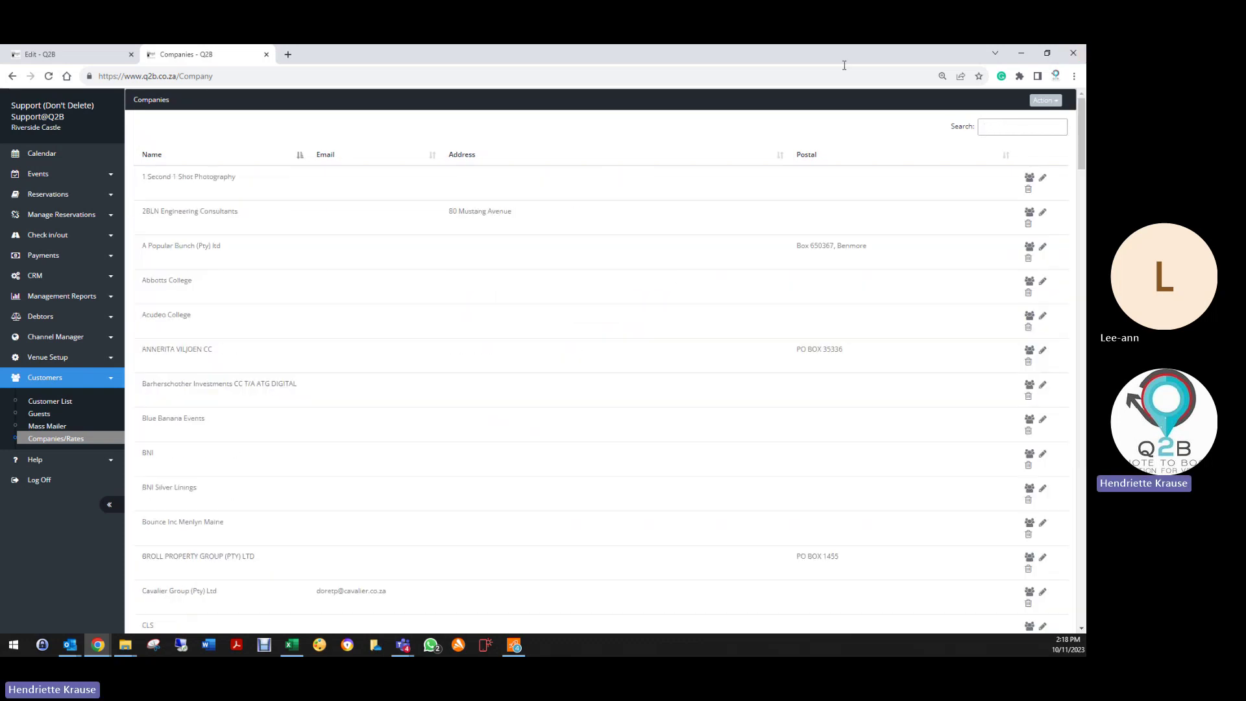
left_click(1045, 101)
left_click(1003, 122)
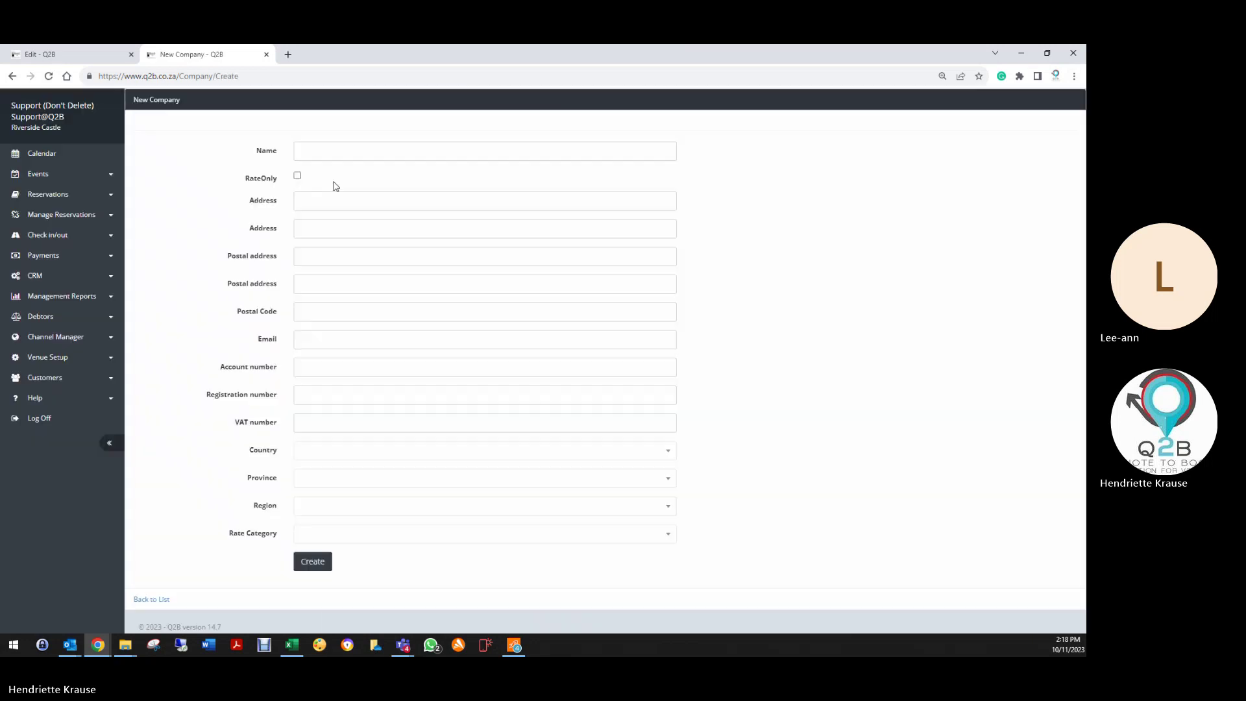
left_click(352, 148)
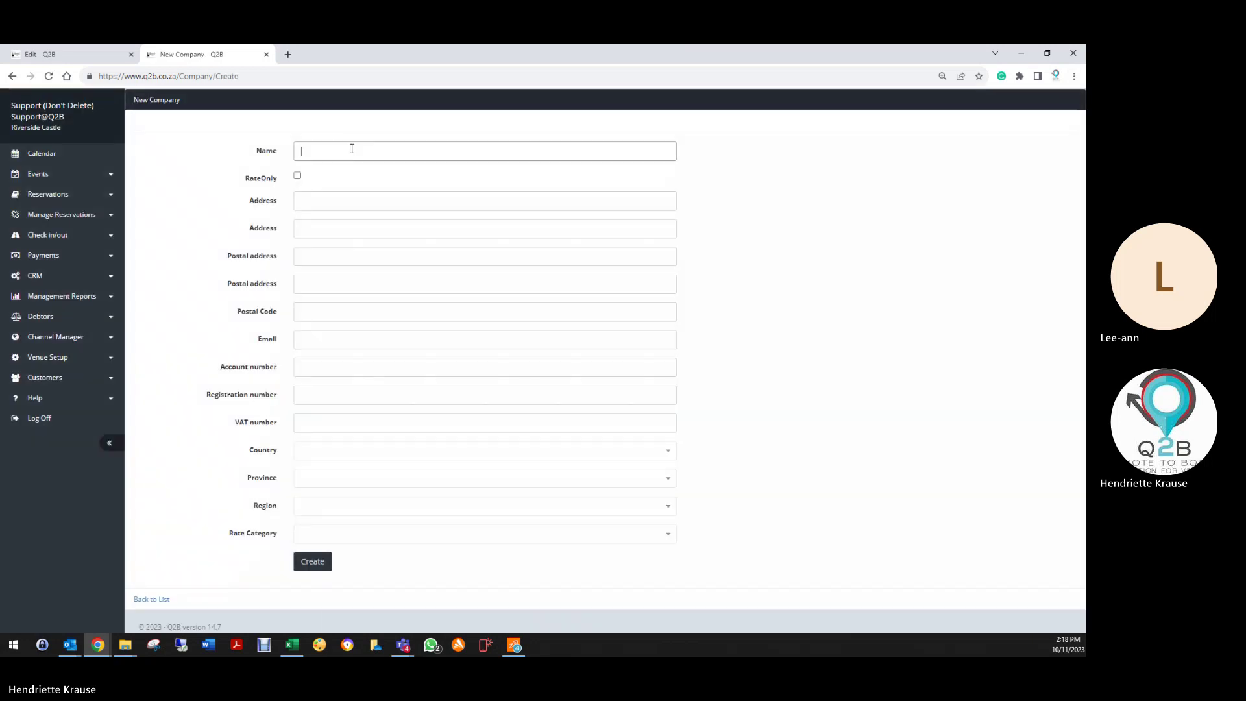
type("_Rack Rate")
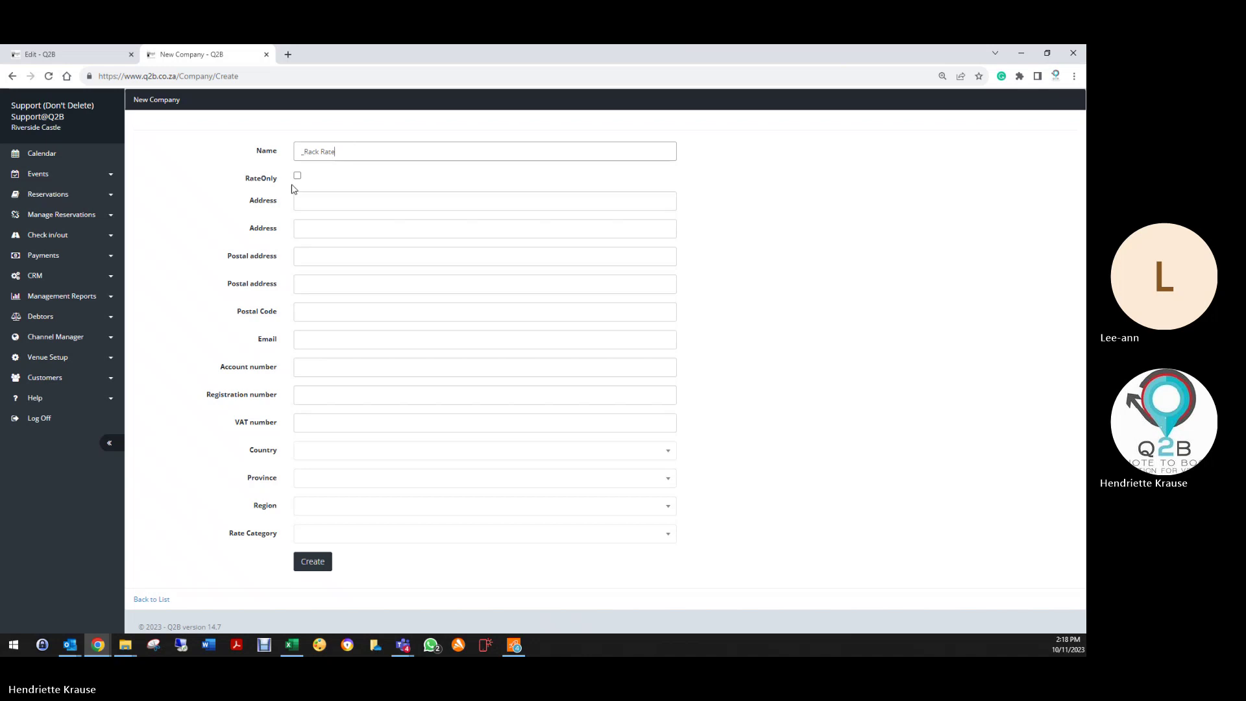
left_click(297, 176)
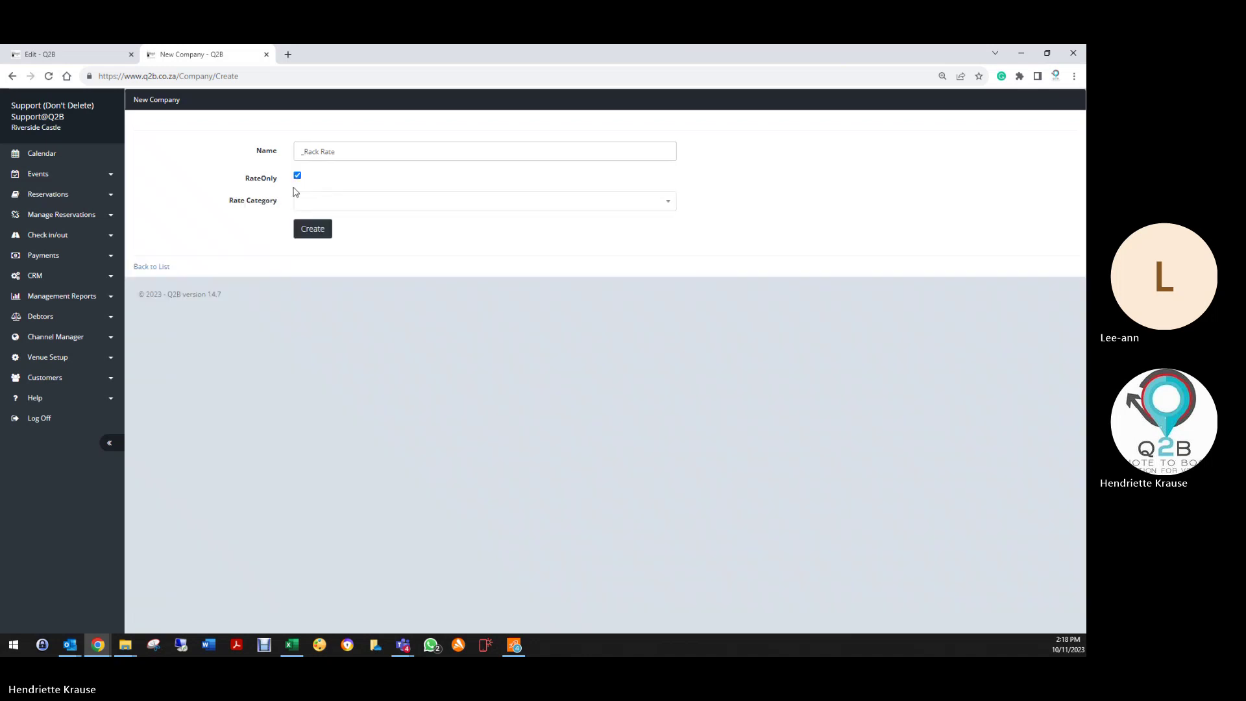
left_click(309, 202)
left_click(314, 250)
left_click(306, 231)
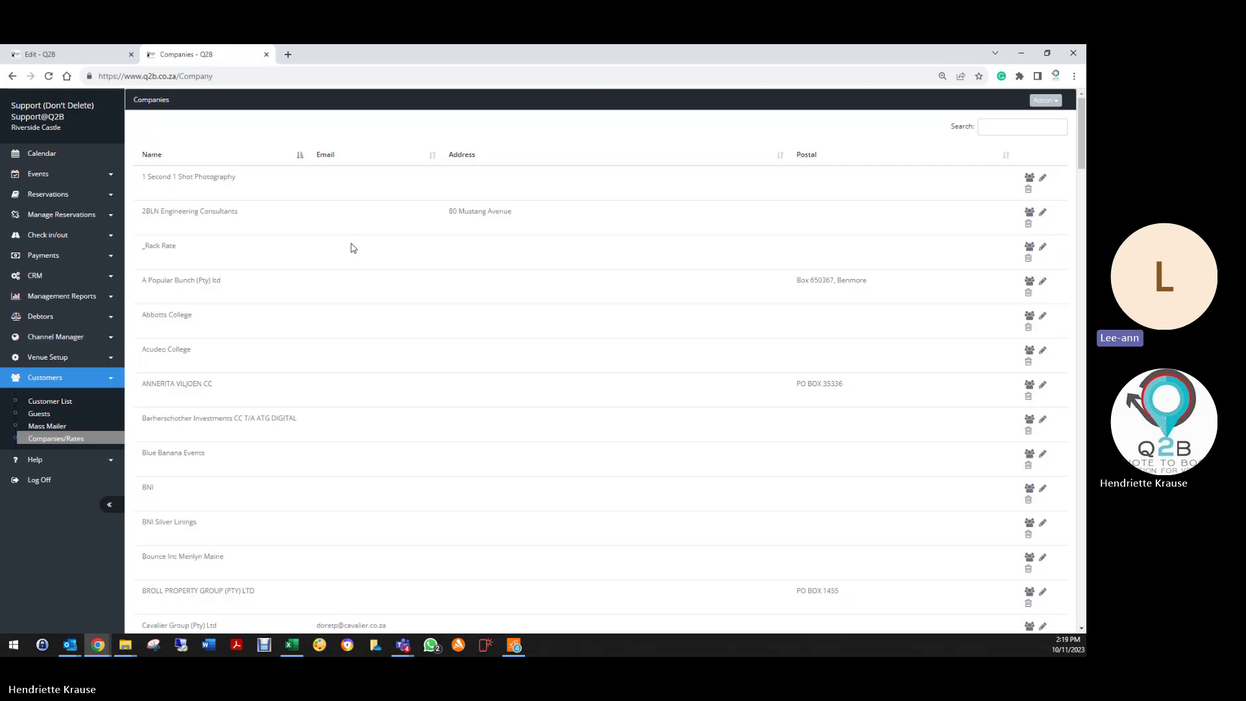
Step: Back on the booking, switch Company/Rate to _Rack Rate and save the quote
left_click(59, 54)
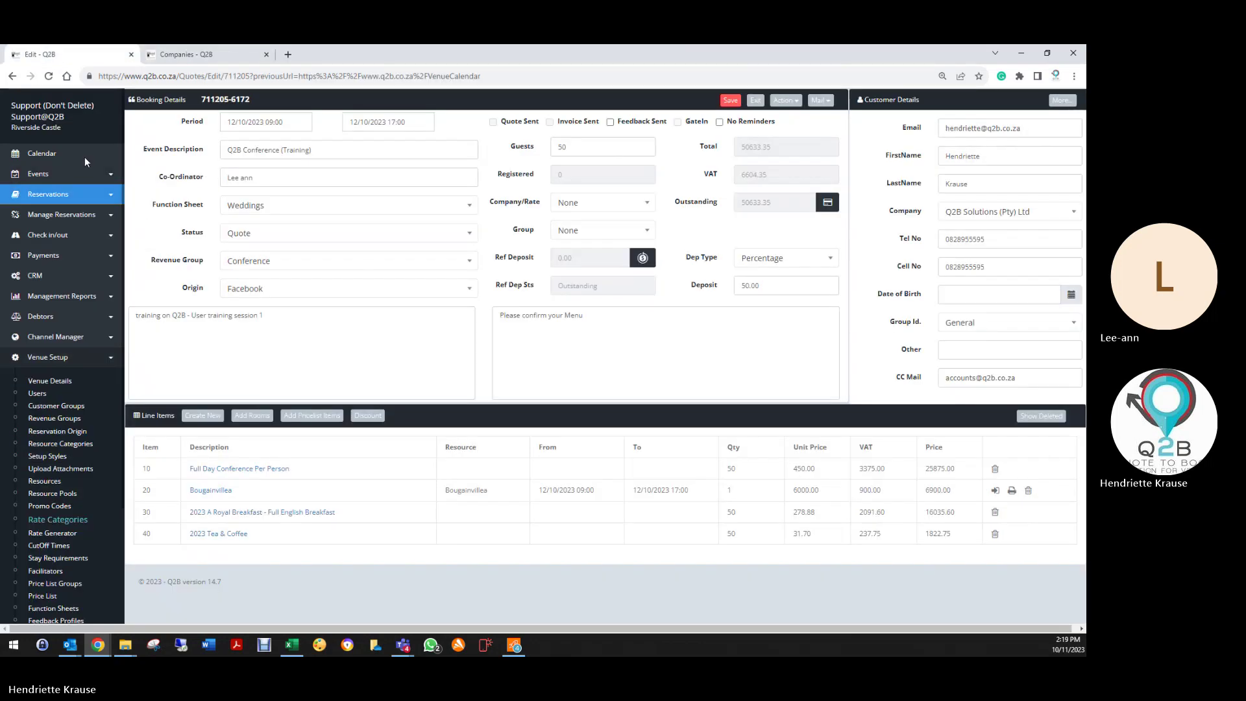
left_click(579, 207)
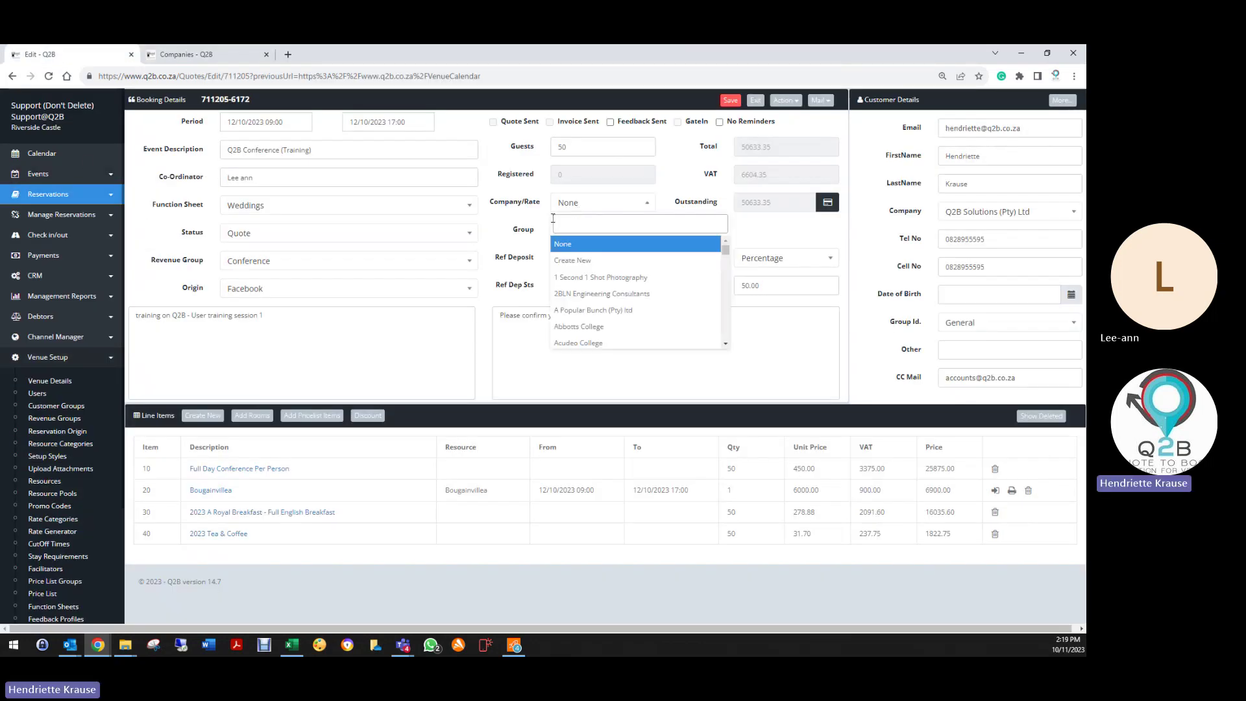
left_click(731, 100)
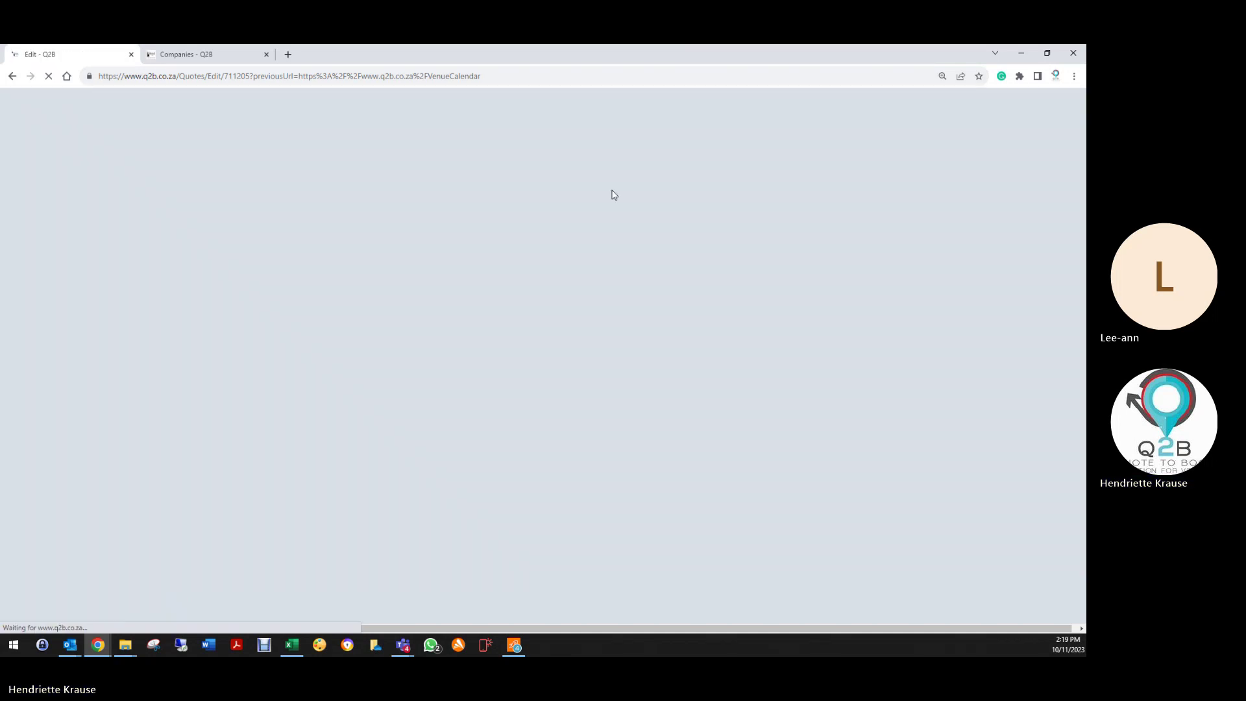
left_click(604, 202)
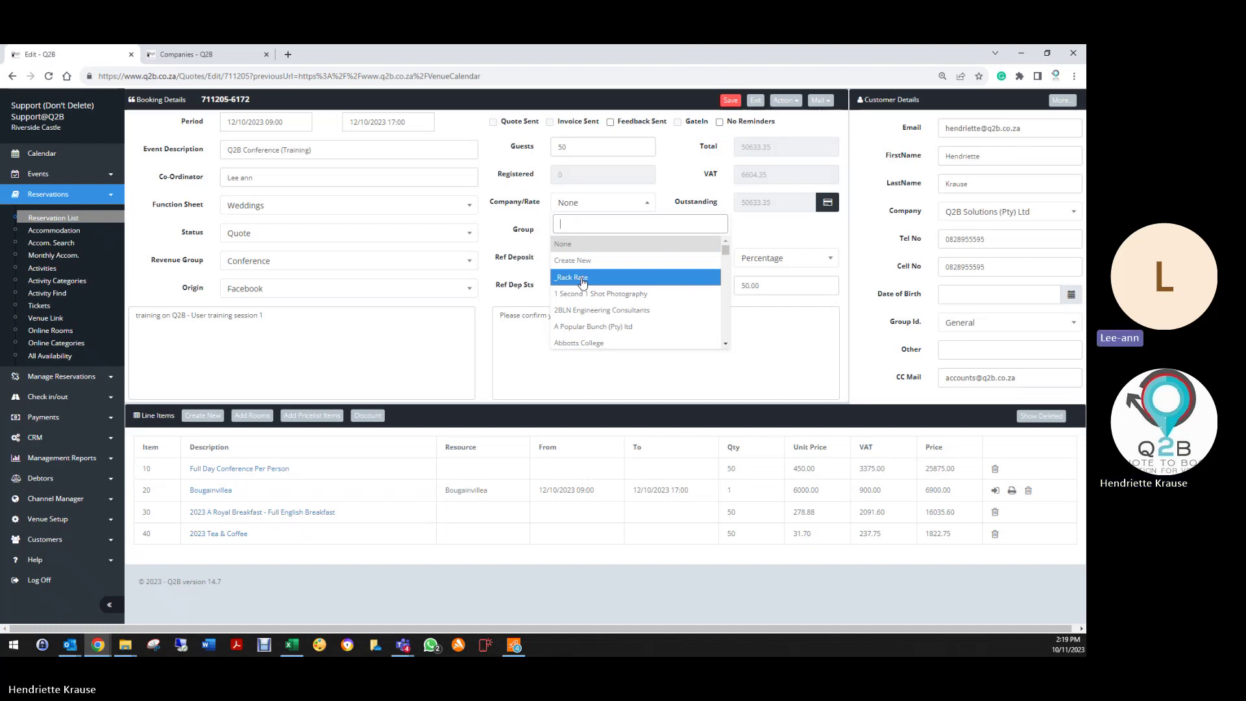
left_click(583, 279)
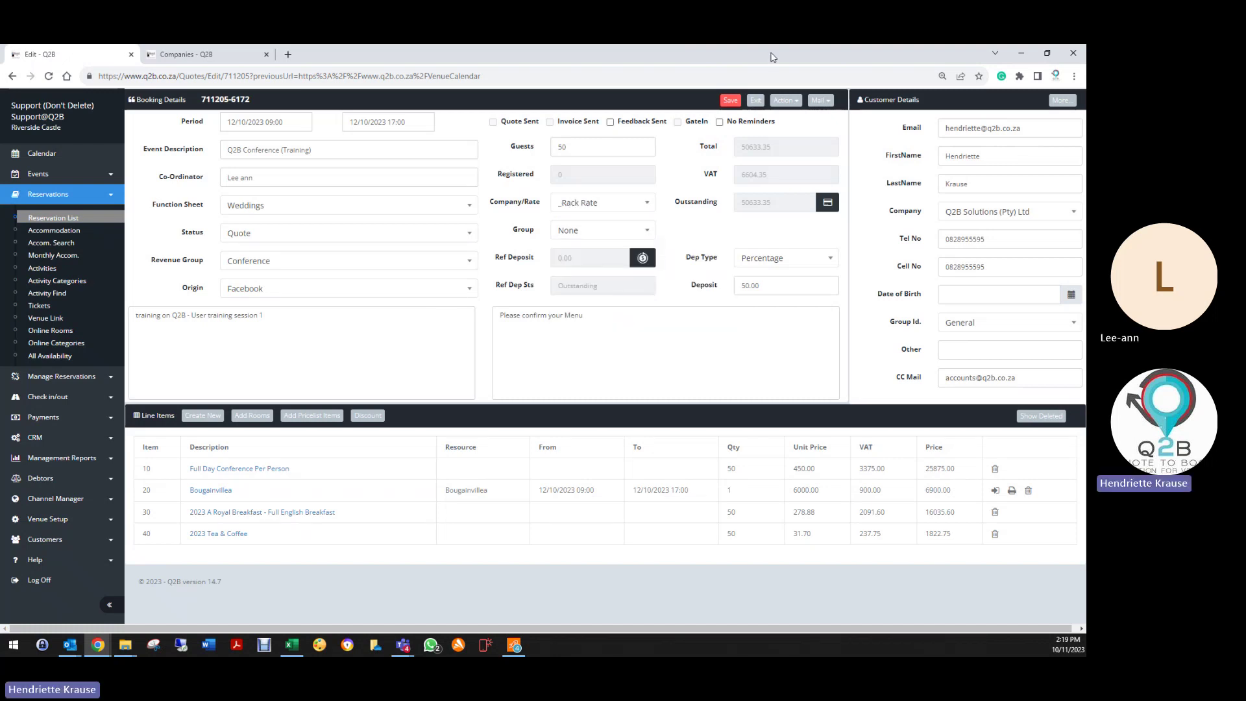
left_click(731, 100)
left_click(254, 416)
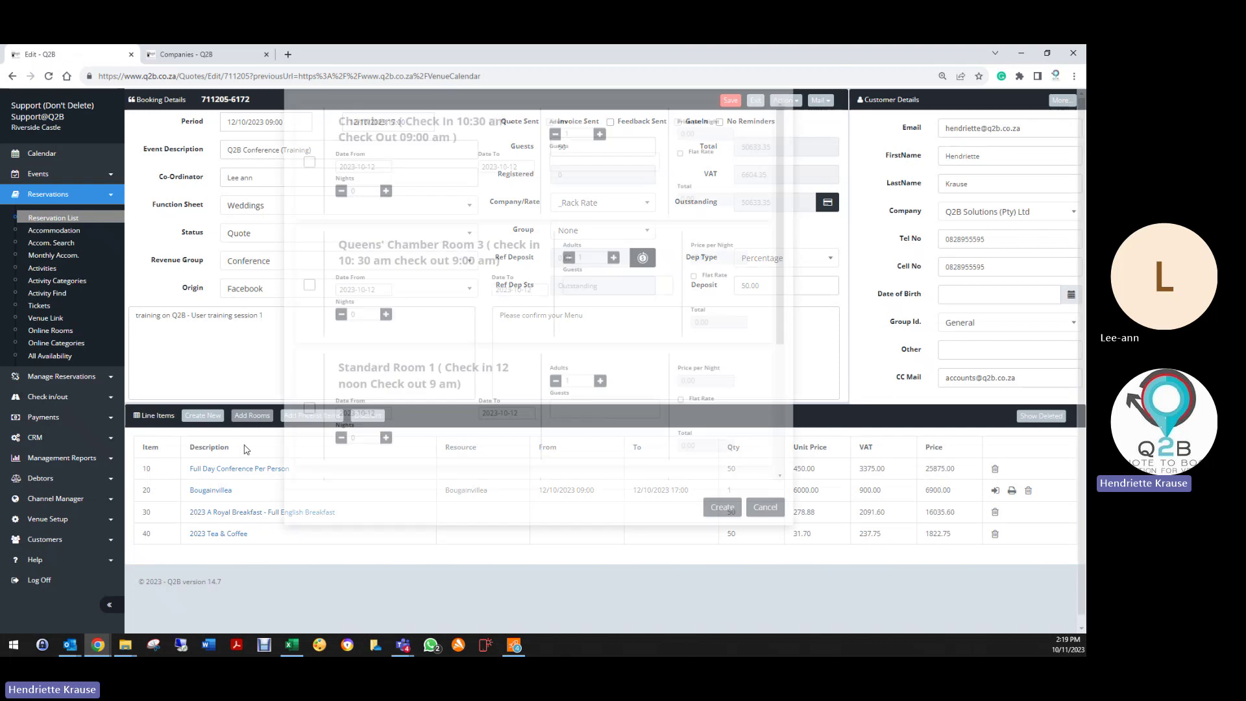
left_click(310, 205)
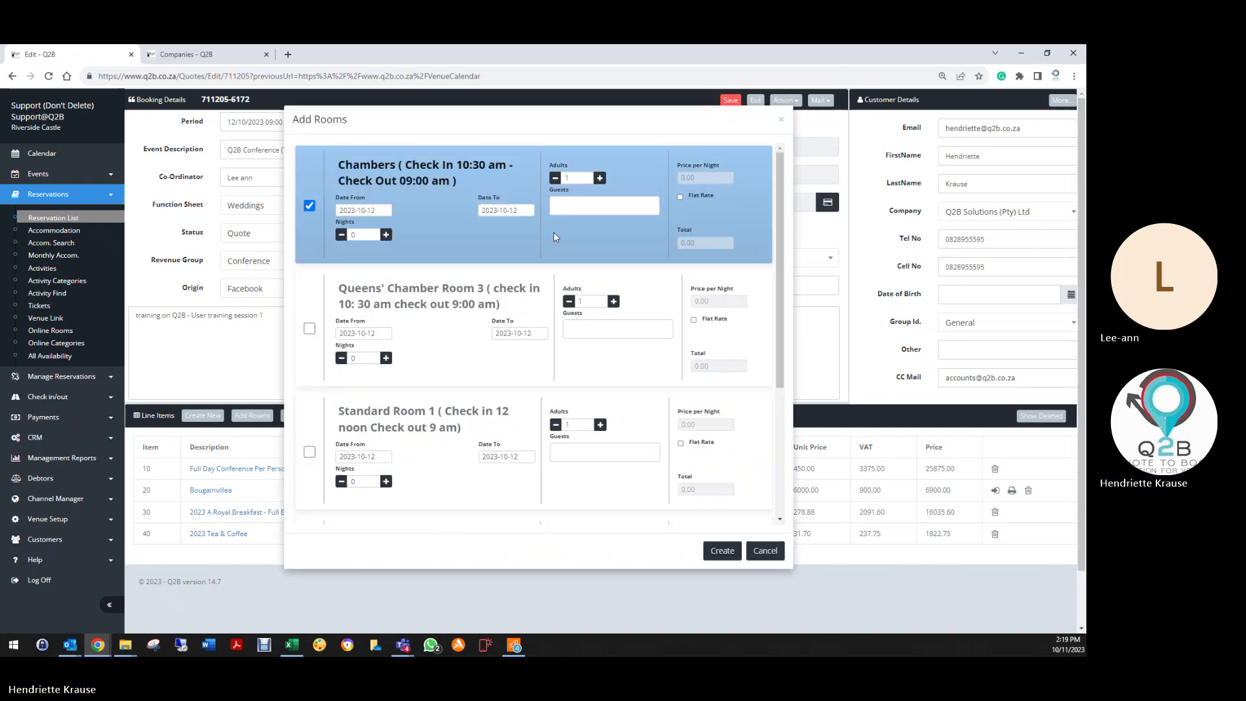
left_click(599, 178)
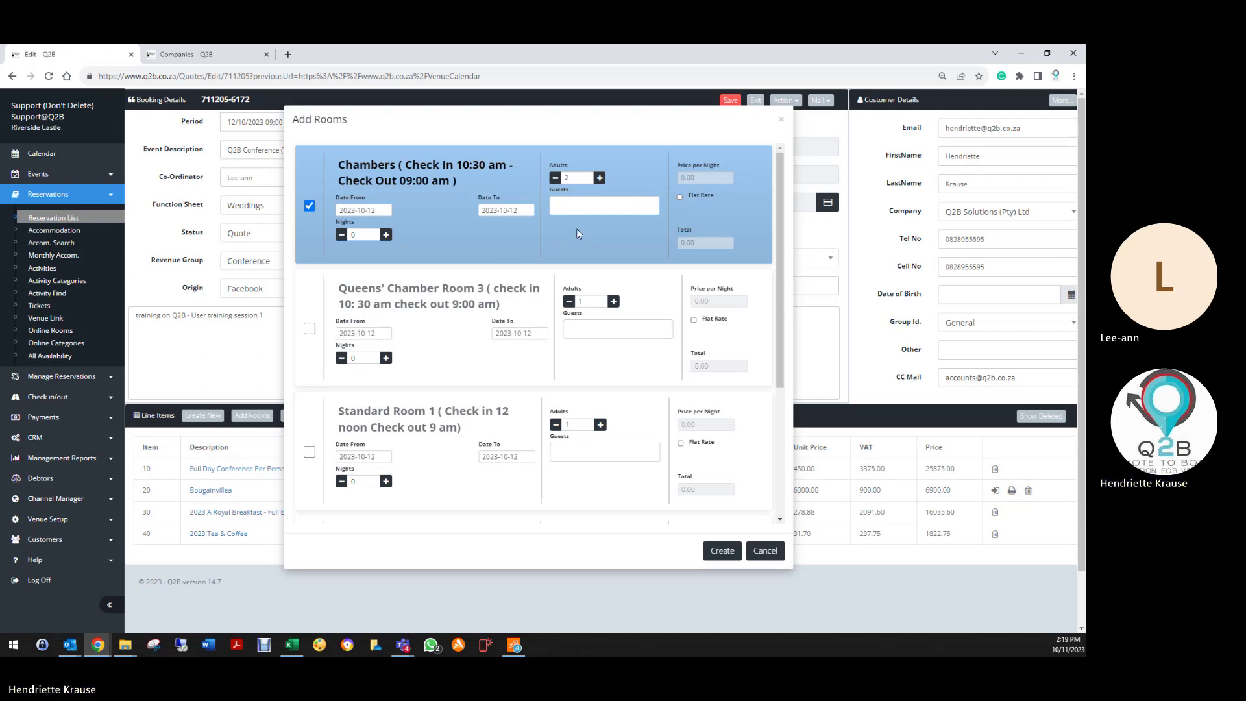
left_click(310, 330)
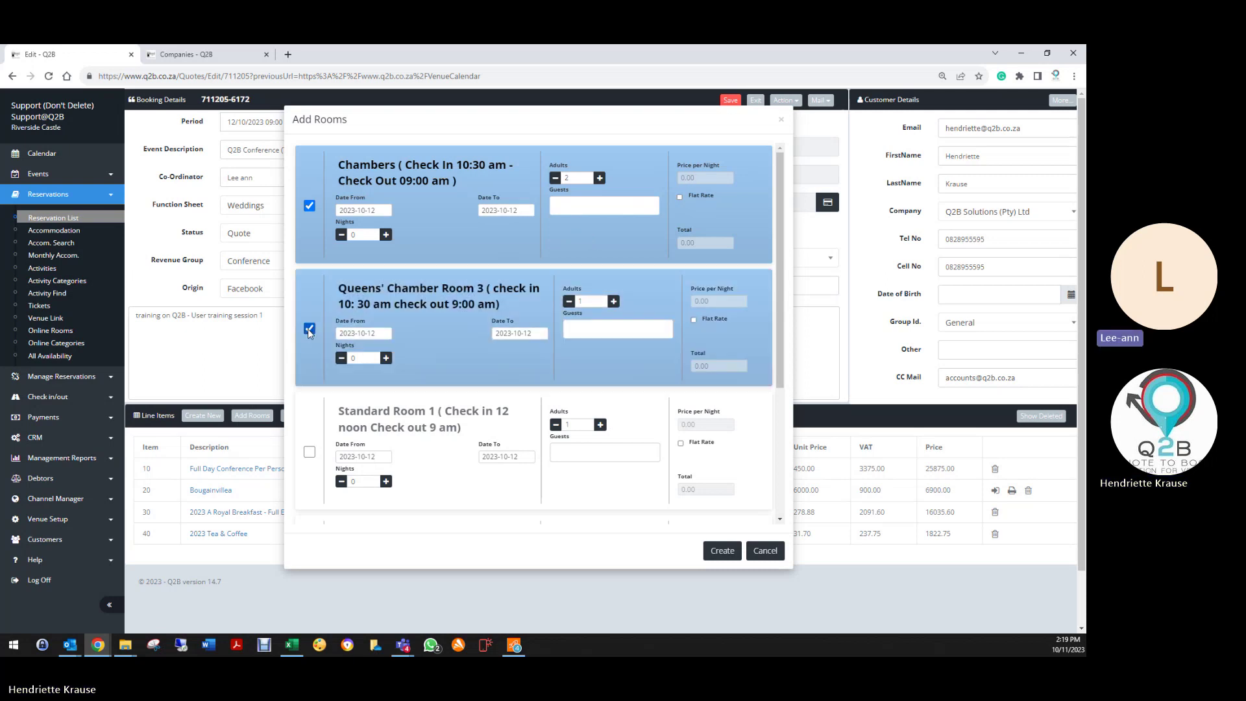
left_click(781, 120)
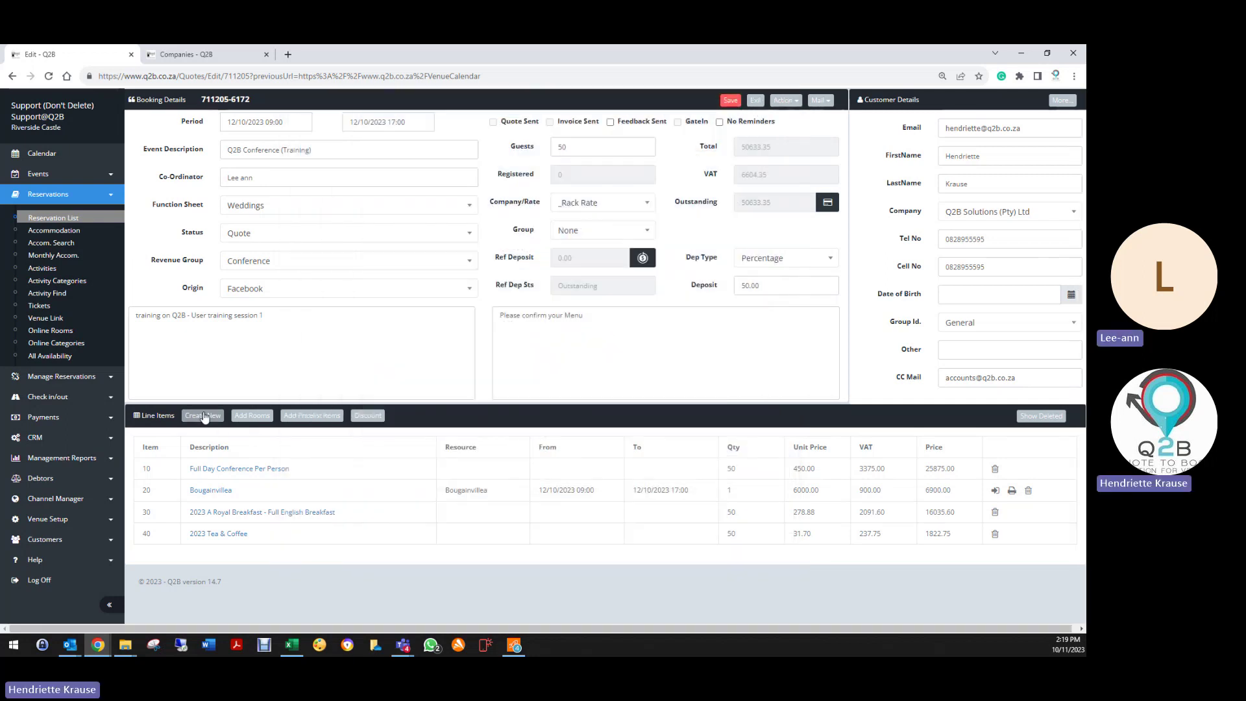
Step: Create a new line with pricelist item Queens Chamber (2650.00), allocated to Queens' Chamber Room 3
left_click(203, 415)
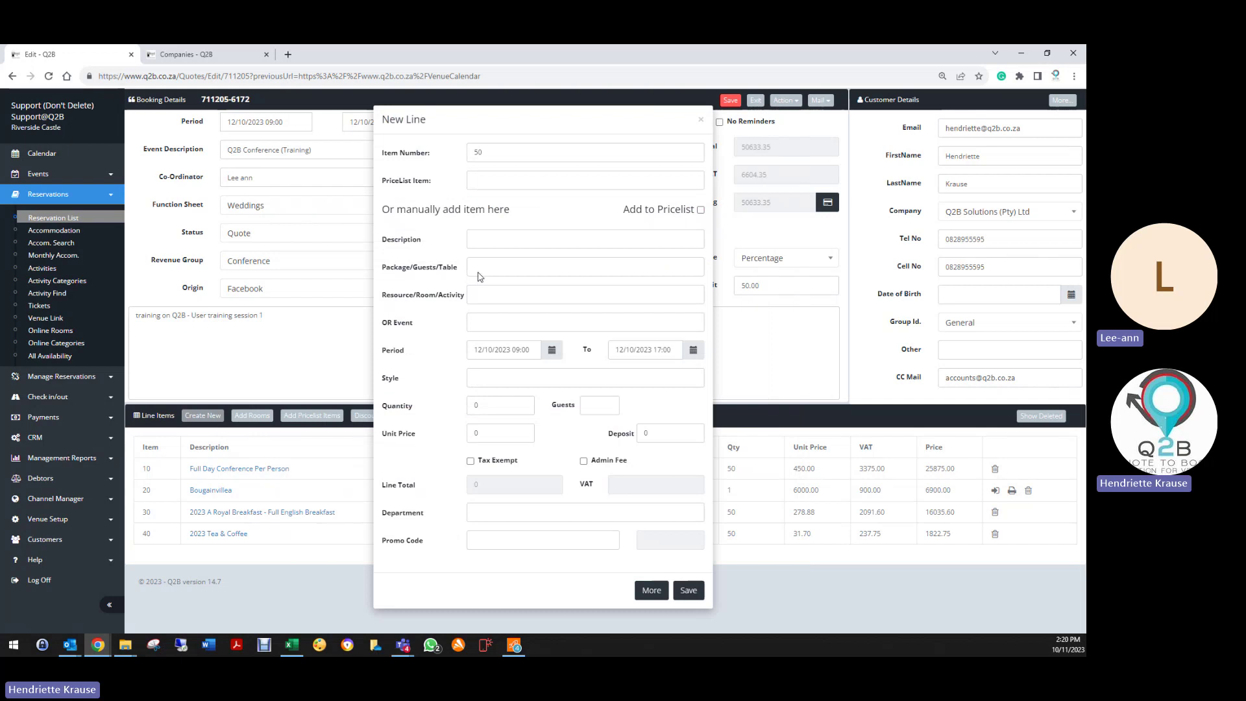
left_click(480, 294)
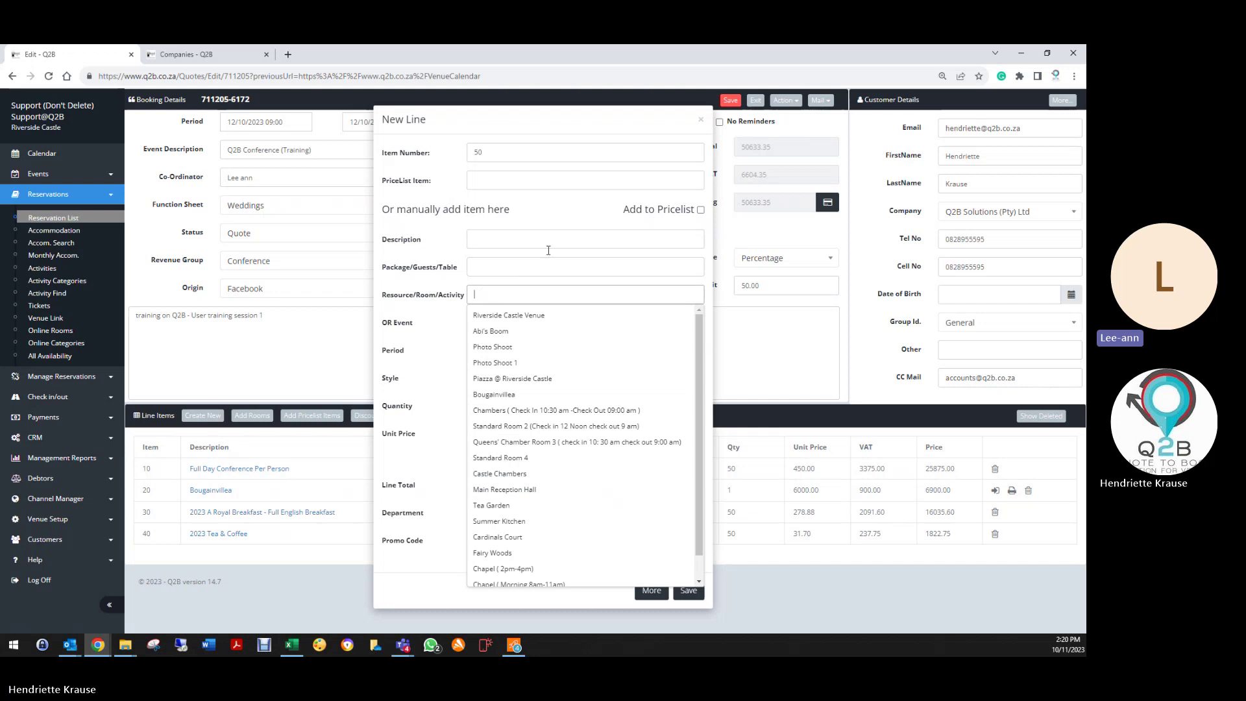
left_click(491, 182)
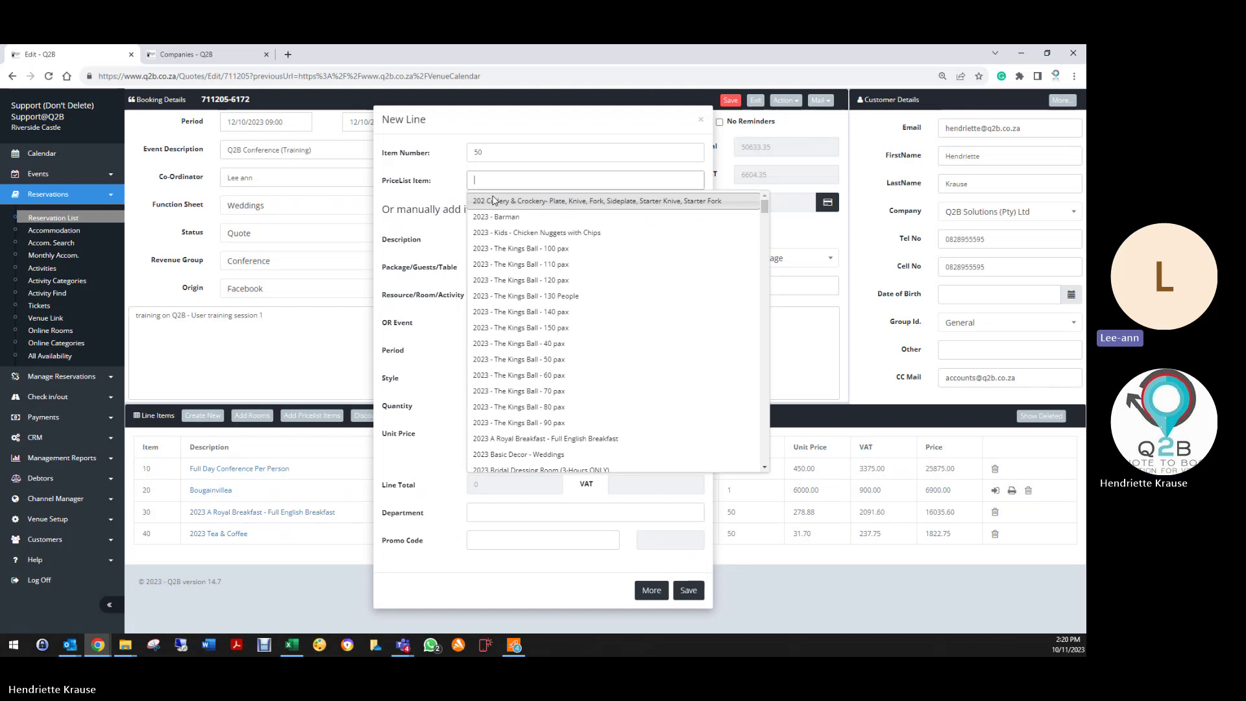
type("queen")
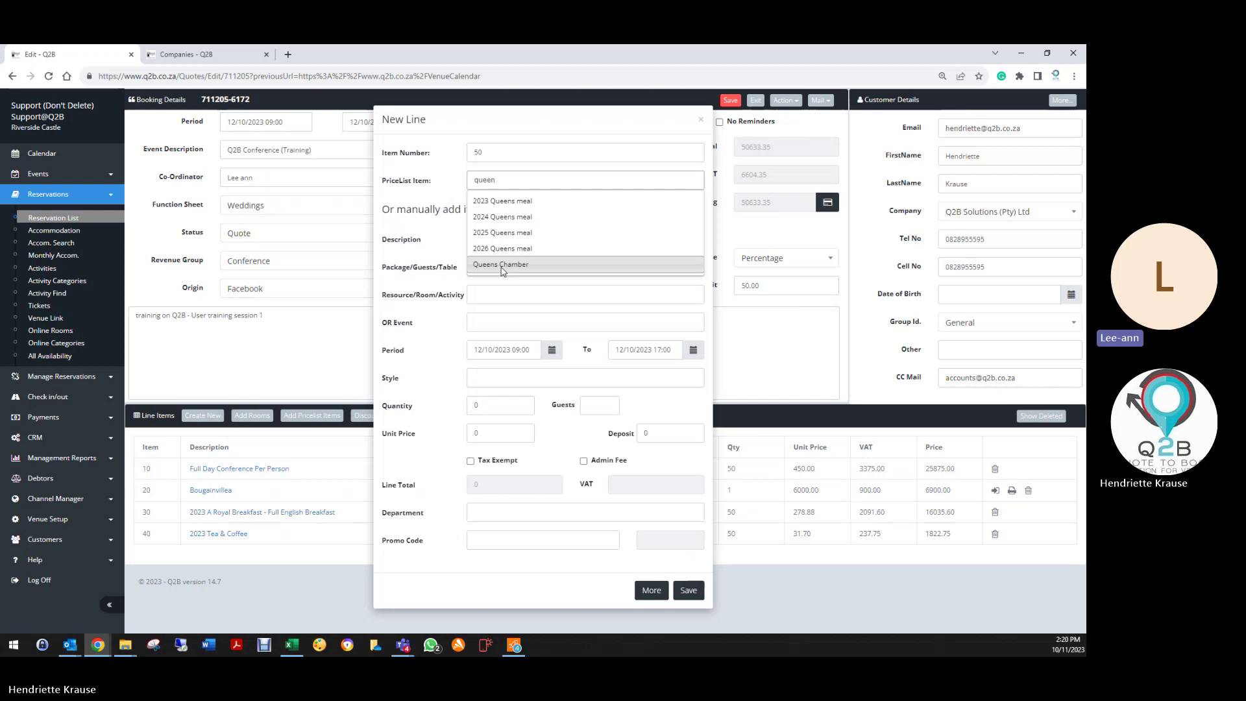
left_click(501, 264)
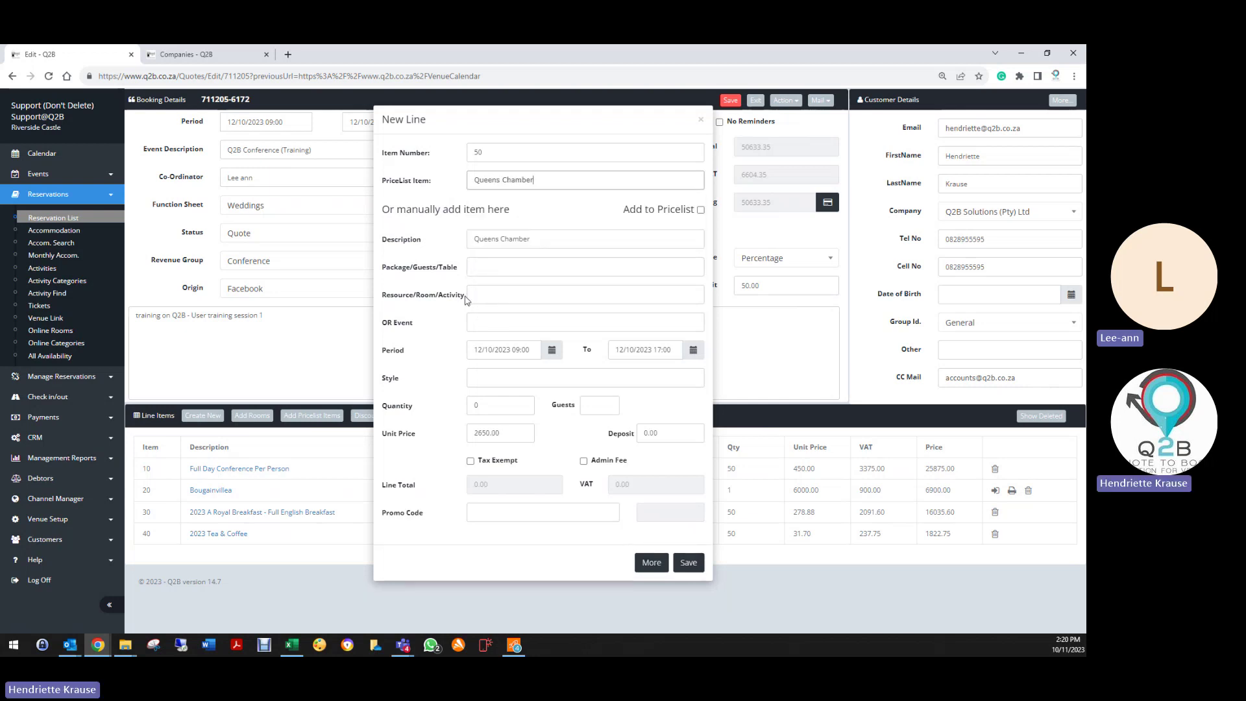
left_click(504, 291)
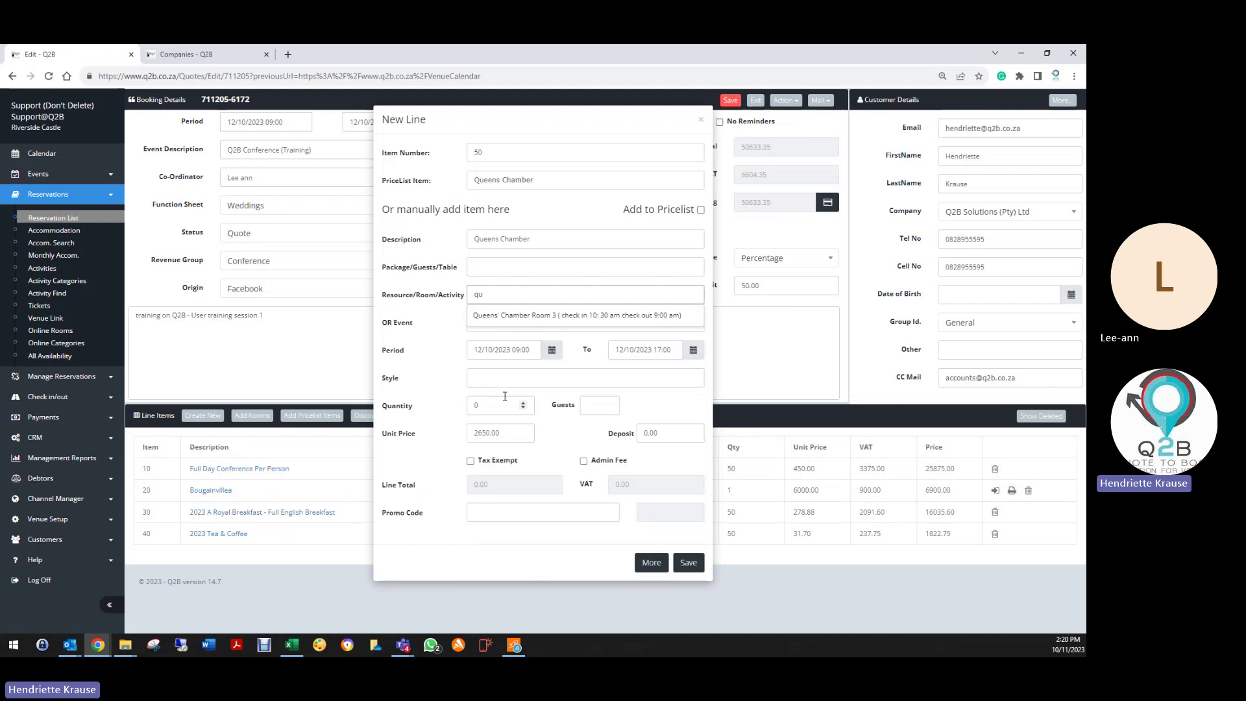
left_click(531, 315)
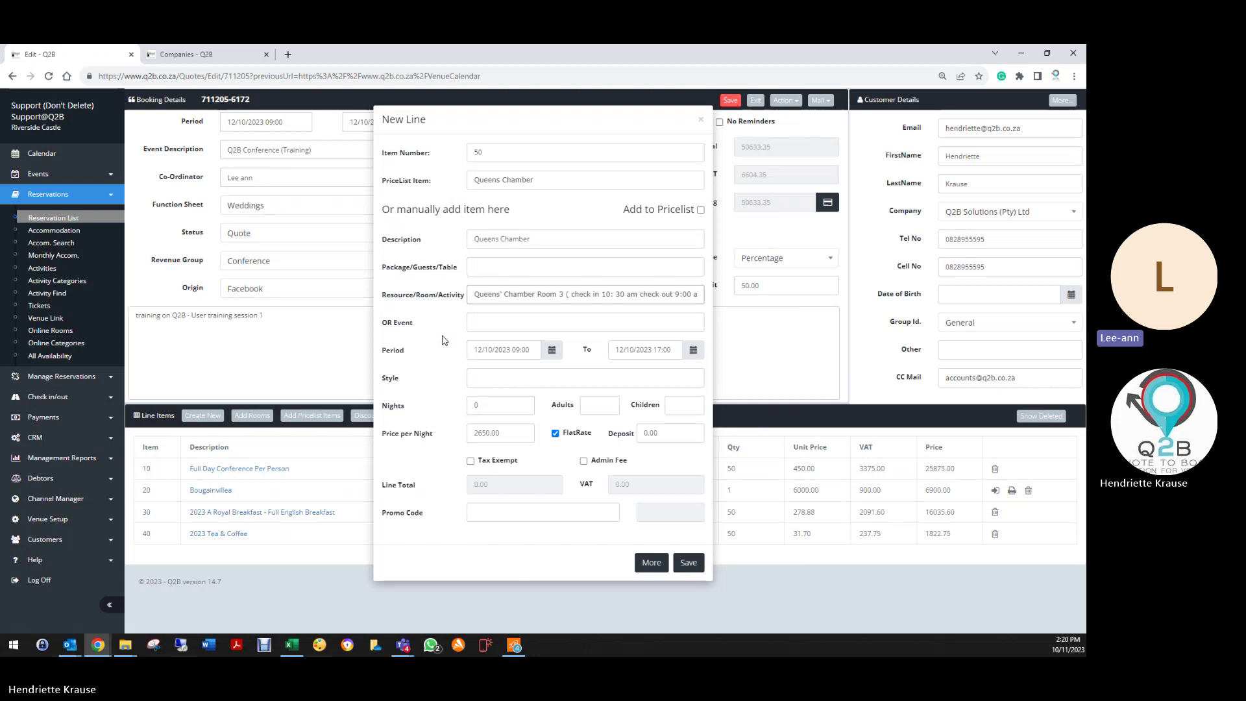
Step: End the Queens Chamber line on 13 October with 2 adults and save it (3047.50)
double_click(497, 406)
left_click(641, 349)
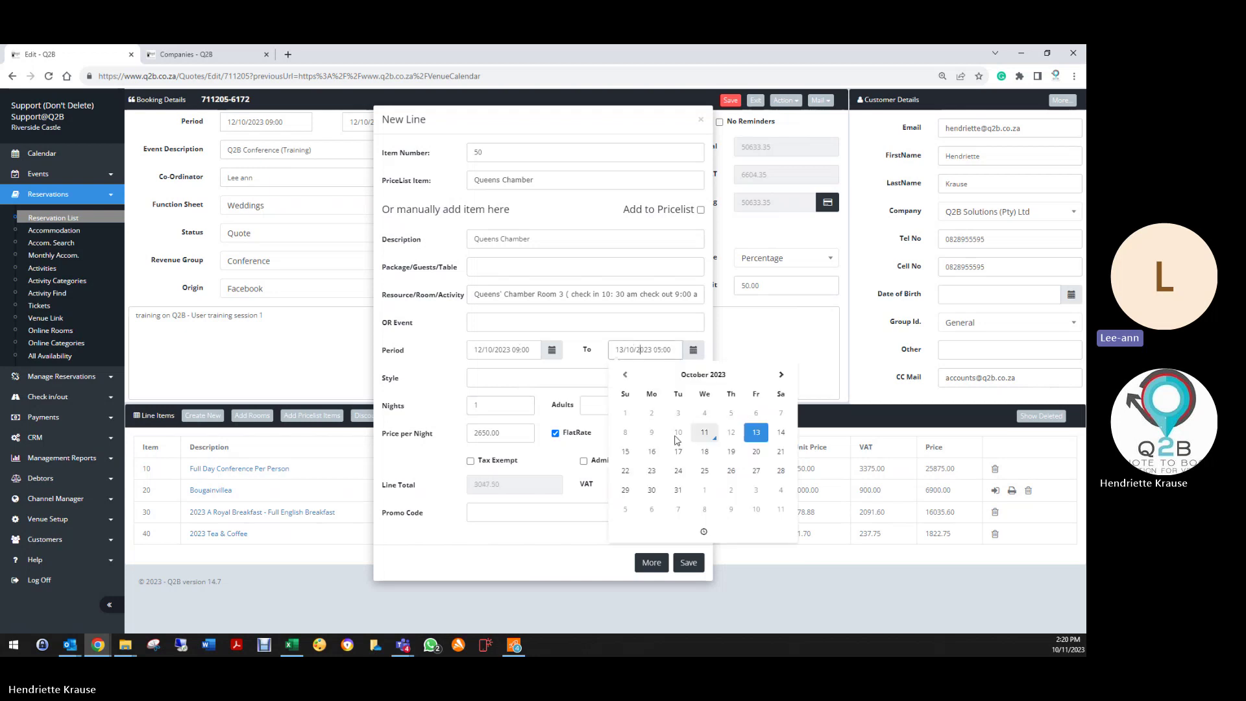
left_click(754, 433)
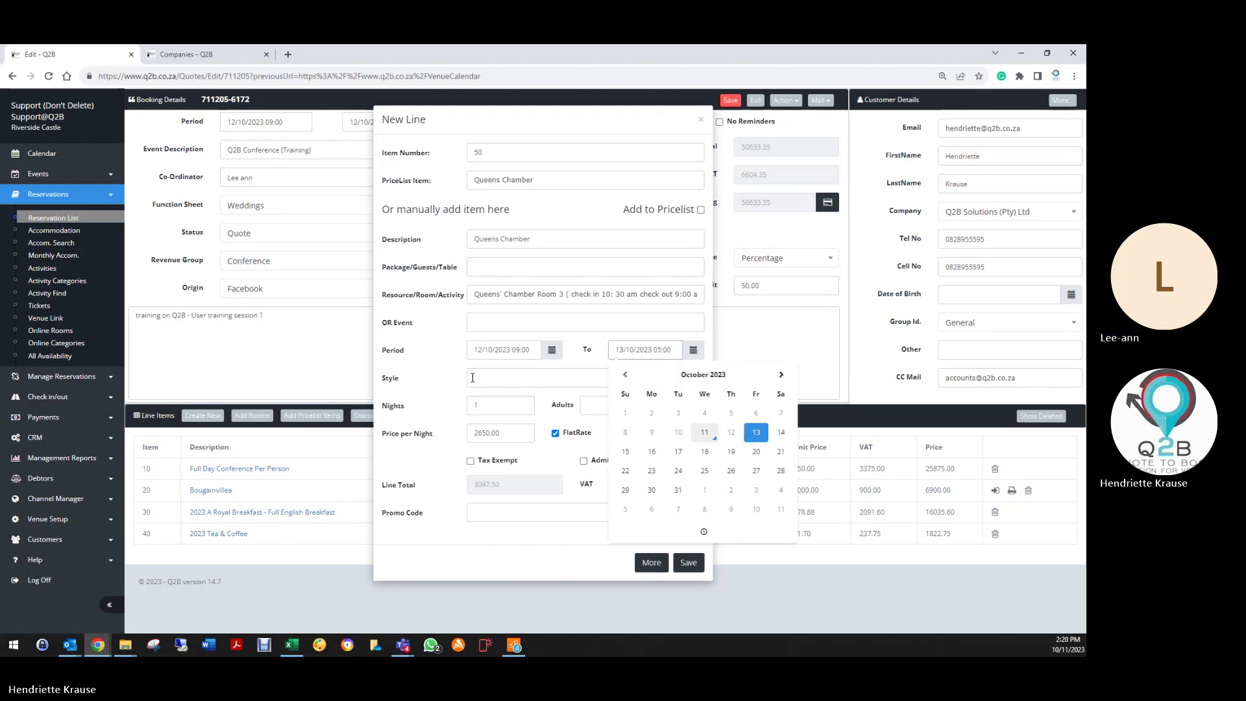
left_click(425, 374)
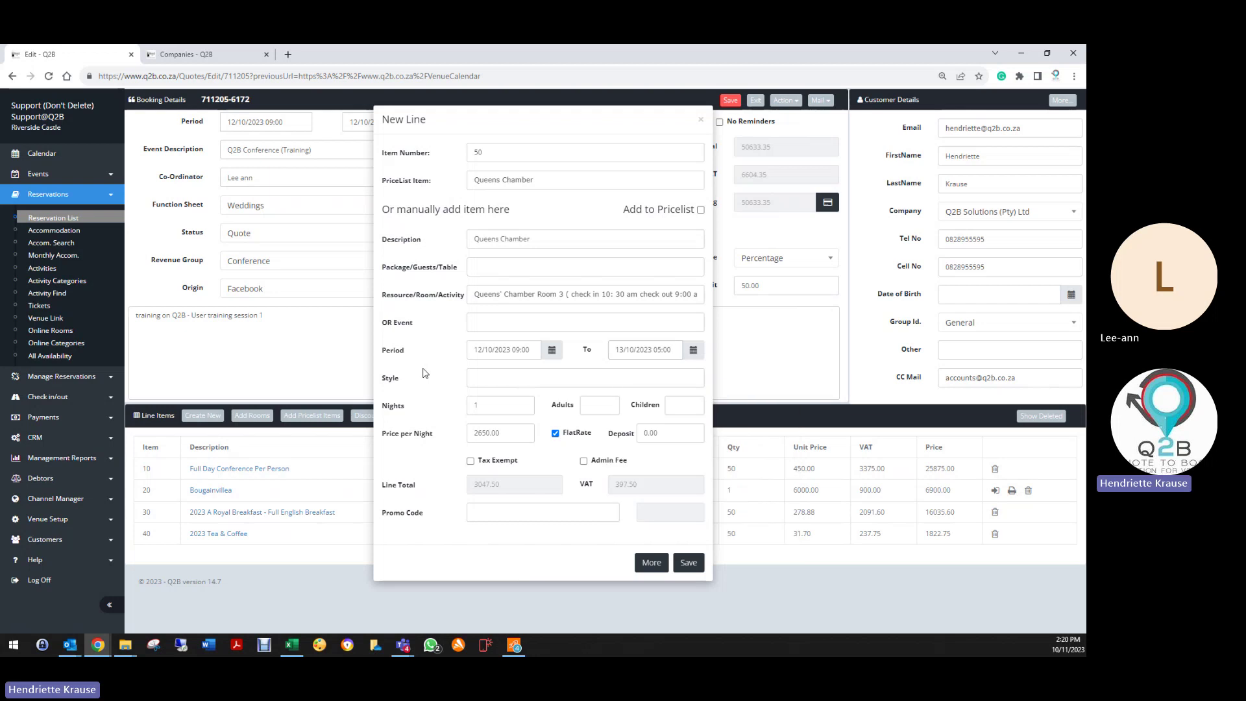
left_click(608, 404)
left_click(687, 564)
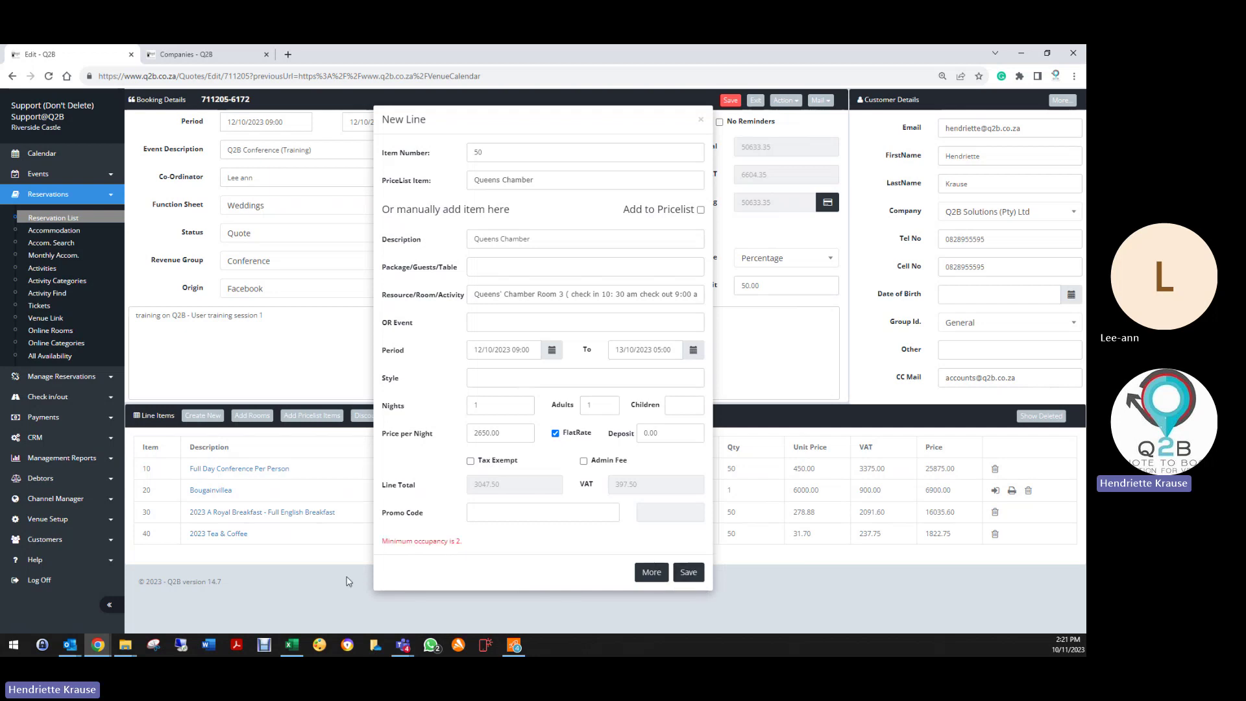
left_click(609, 402)
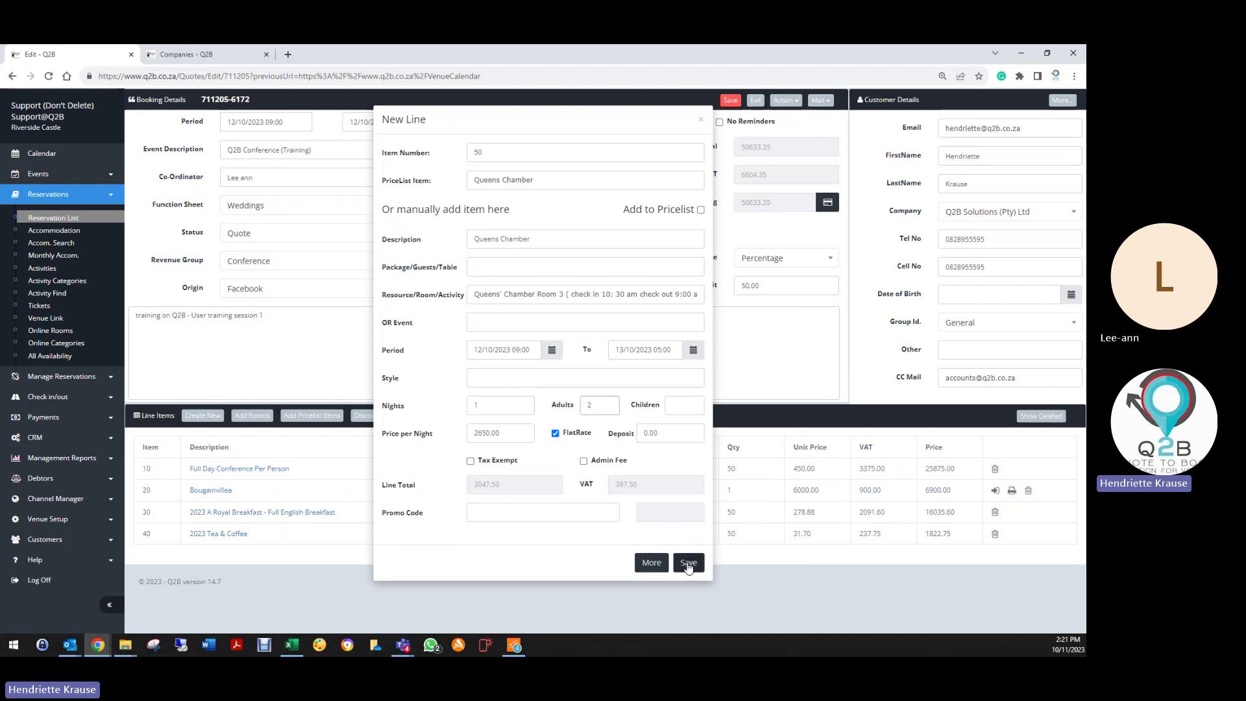
left_click(687, 565)
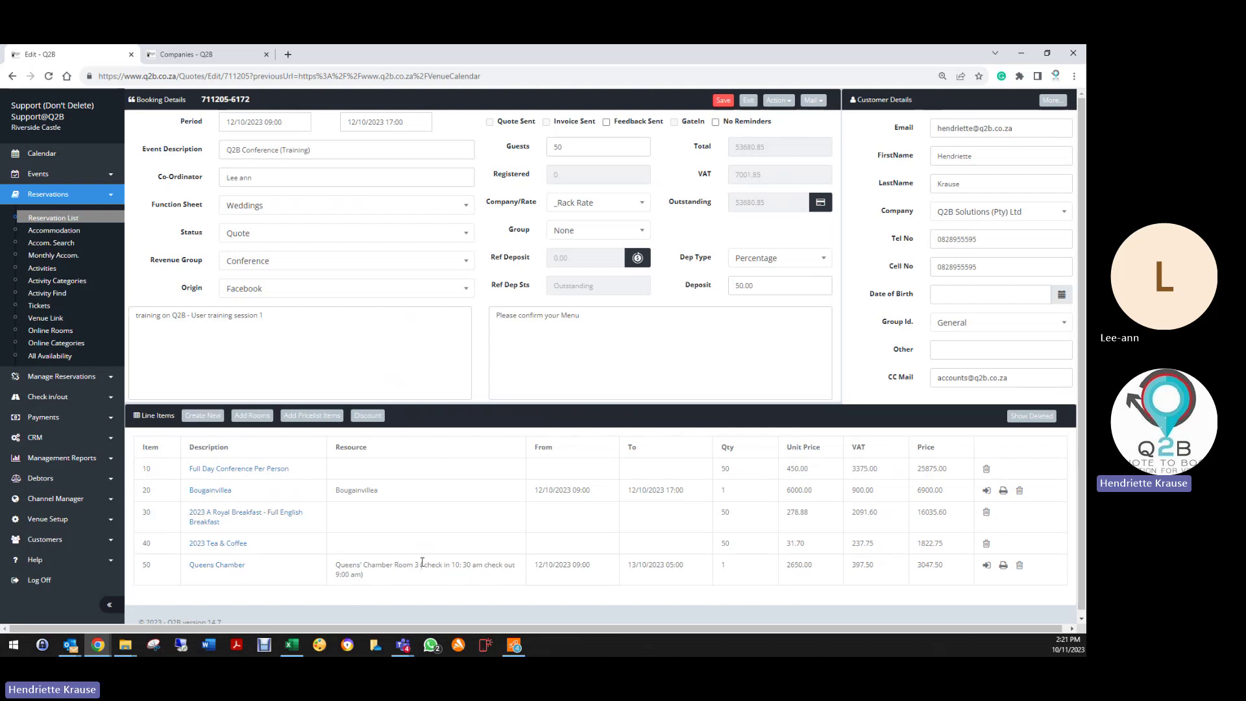
left_click_drag(420, 566, 473, 575)
left_click(410, 576)
left_click_drag(422, 564, 506, 578)
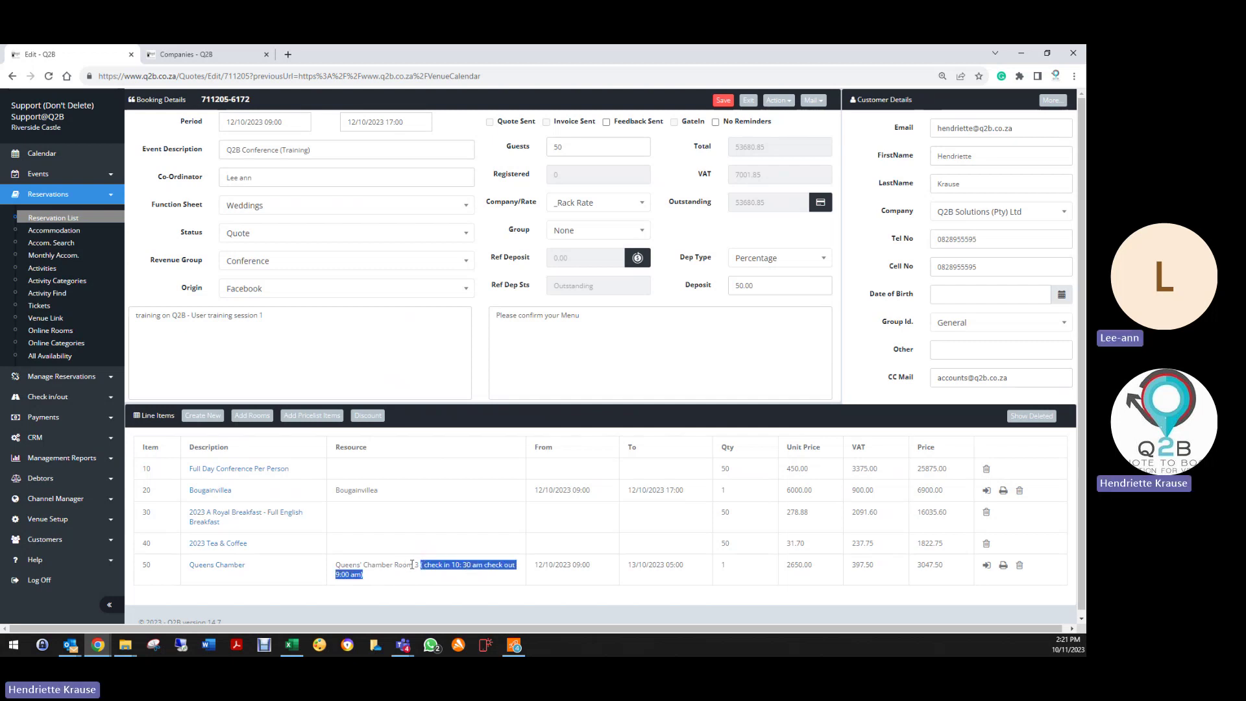
left_click(352, 578)
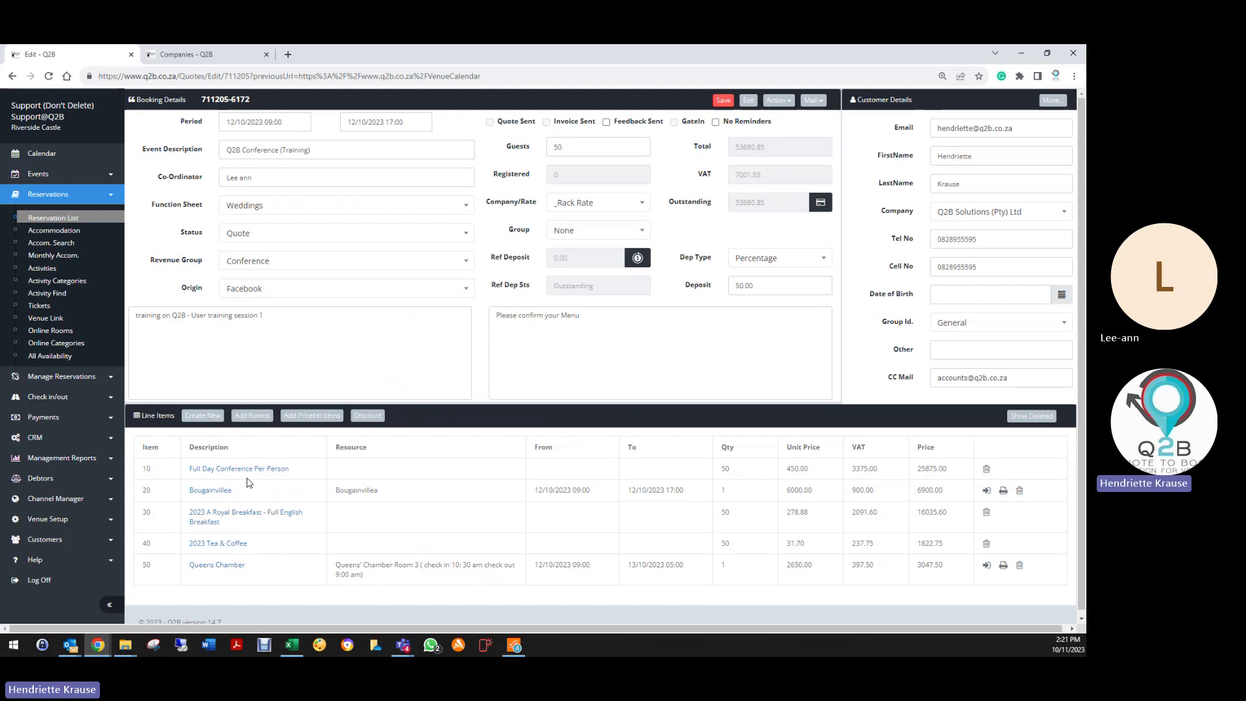
Step: Add room lines for Chambers, Queens' Chamber Room 3 and Standard Room 1, each with 2 adults
left_click(251, 416)
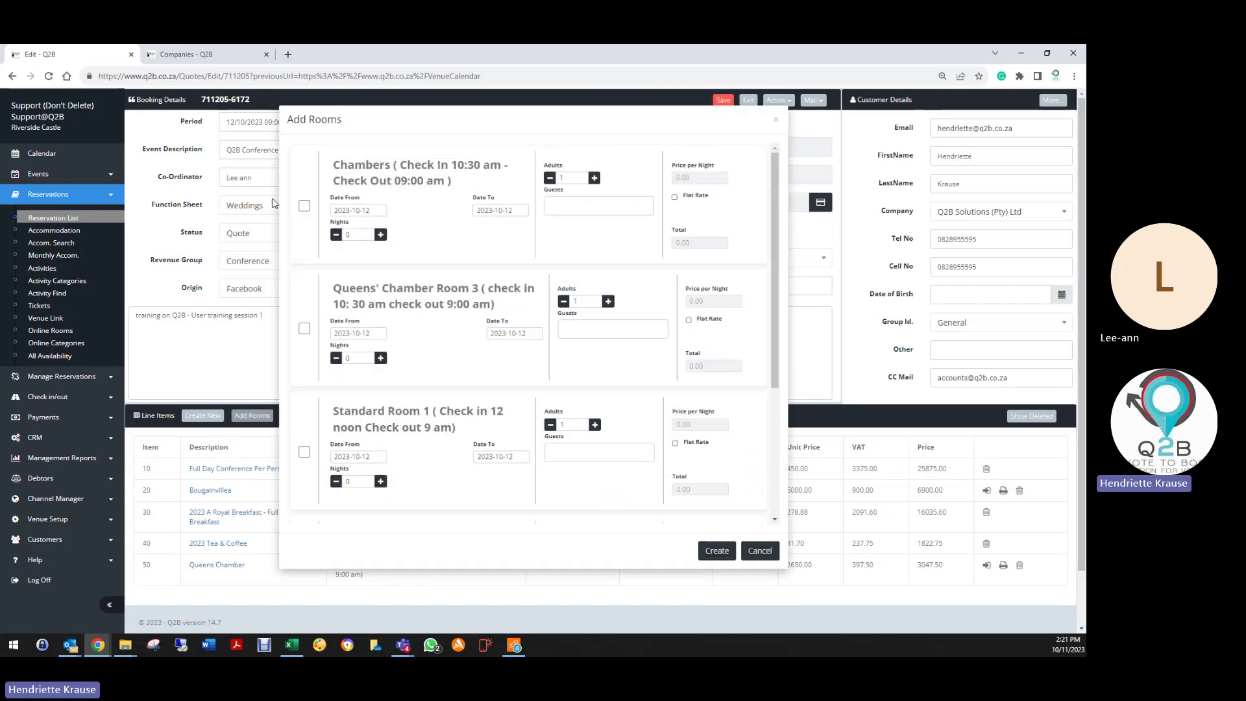
left_click(305, 206)
left_click(304, 328)
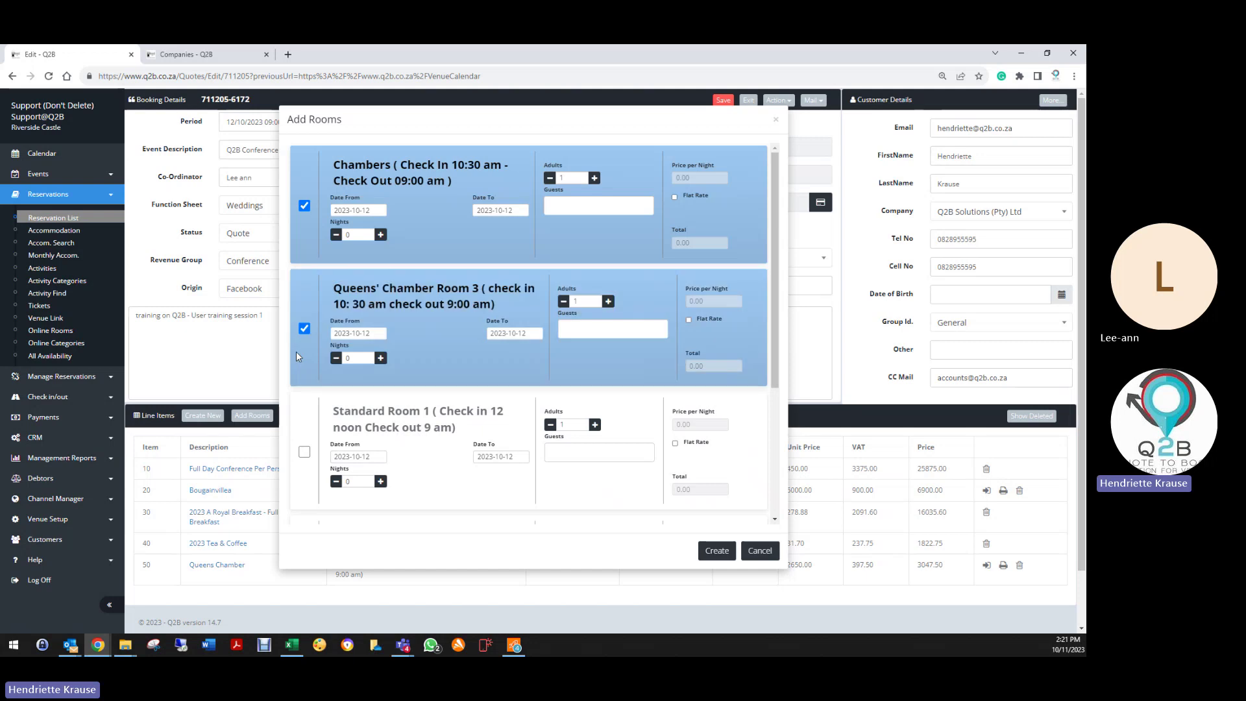
left_click(305, 452)
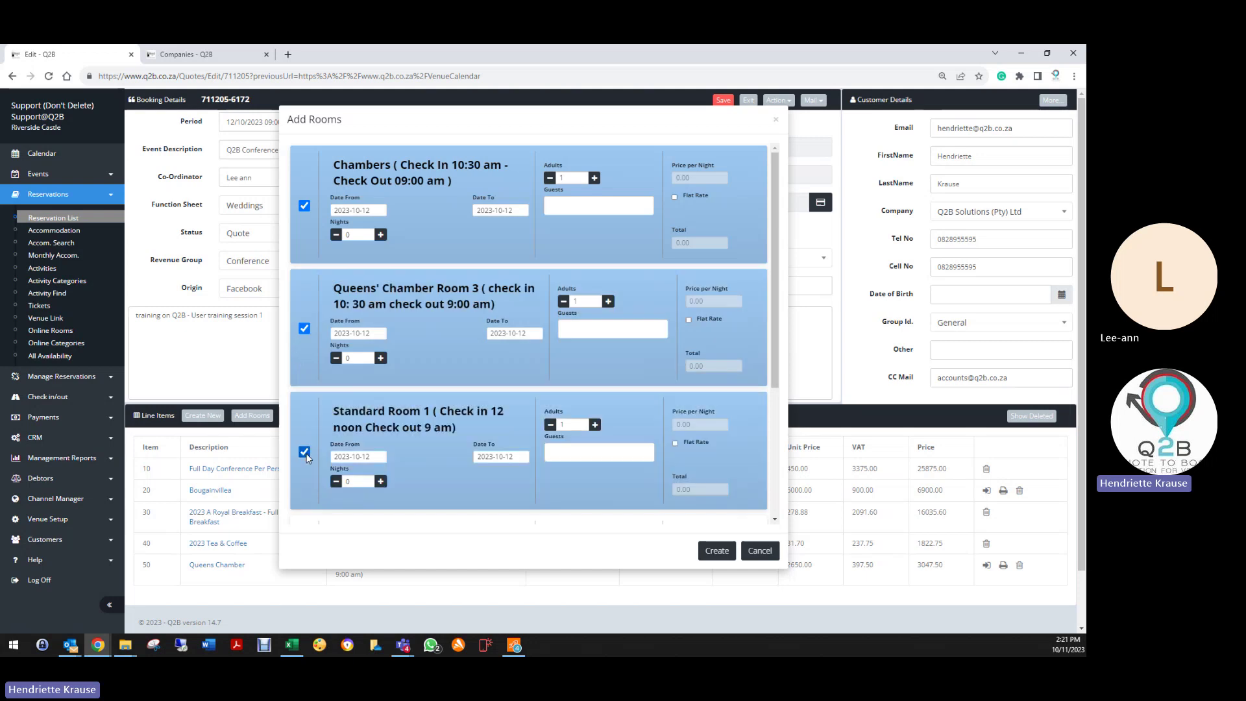
left_click(594, 178)
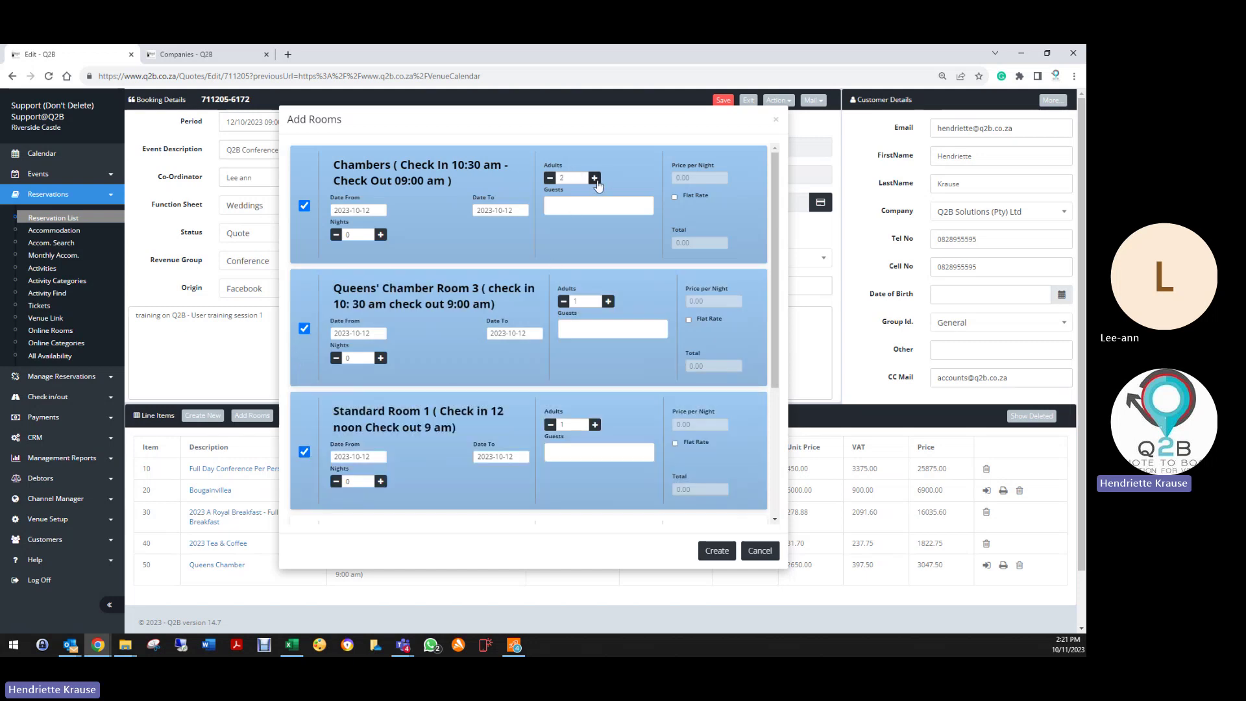
left_click(609, 302)
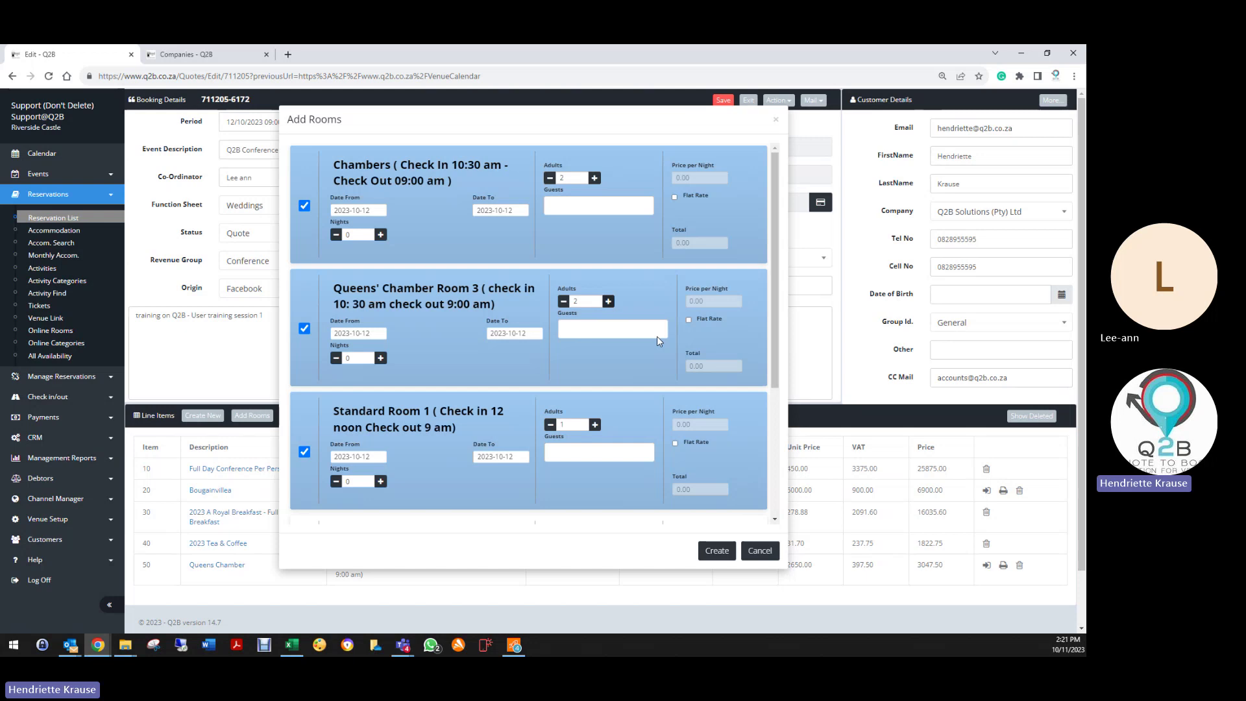
left_click(595, 425)
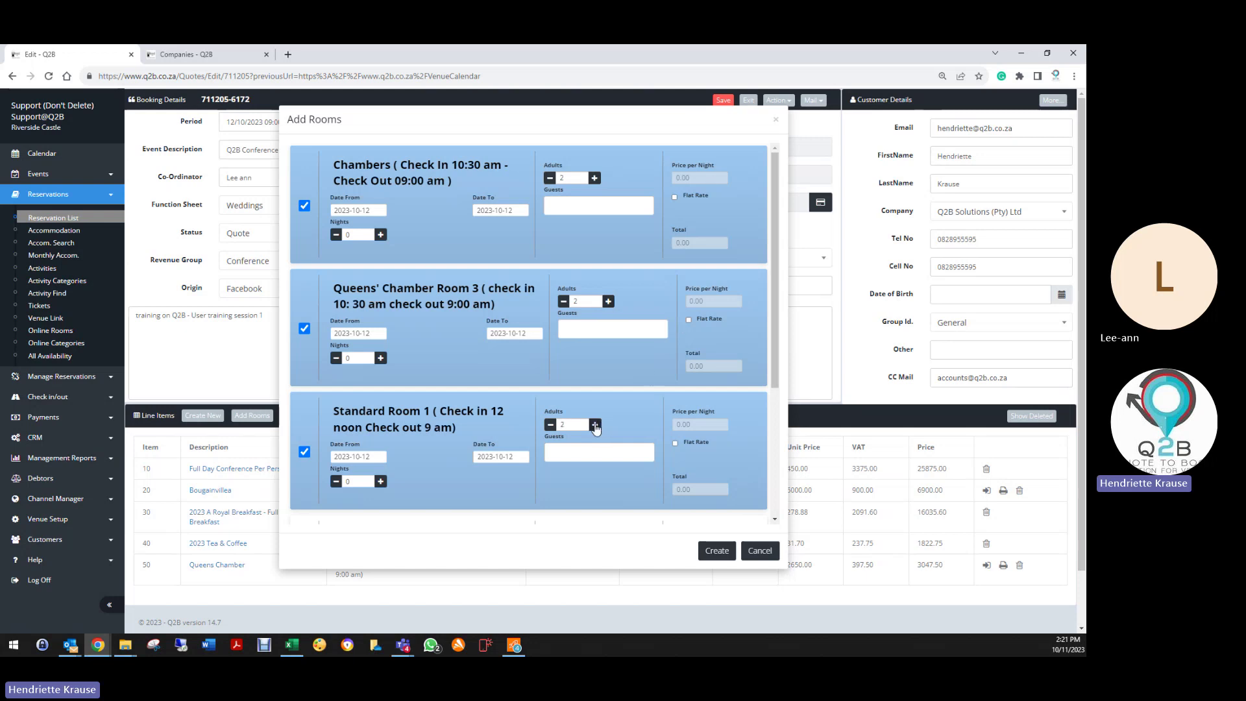
left_click(718, 551)
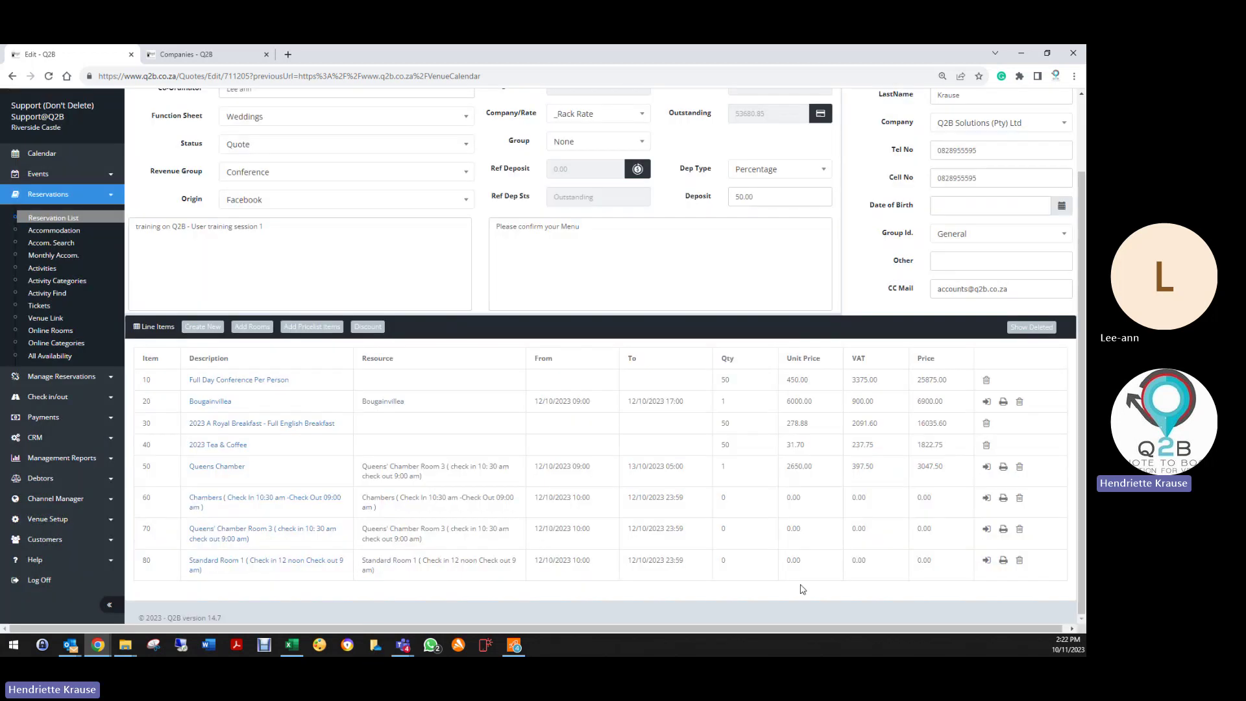
Step: End the Chambers line on 13 October at 1200 per night and save it
left_click(266, 501)
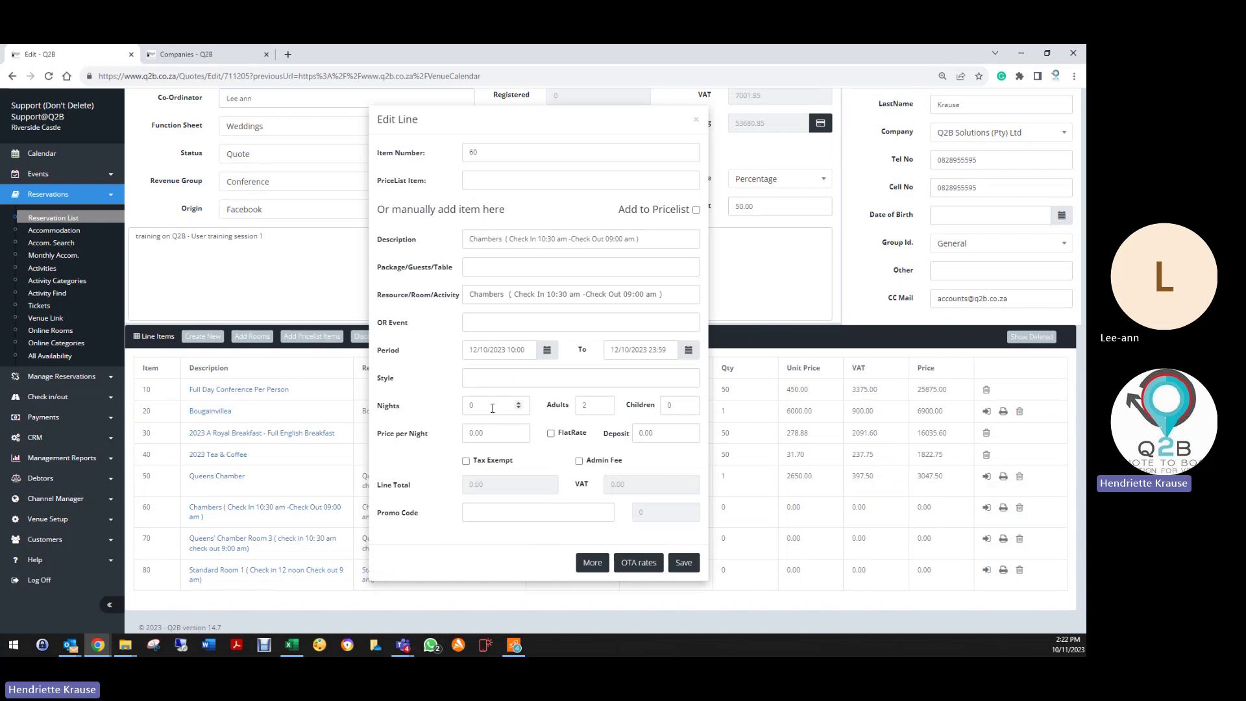
left_click(519, 401)
left_click(636, 350)
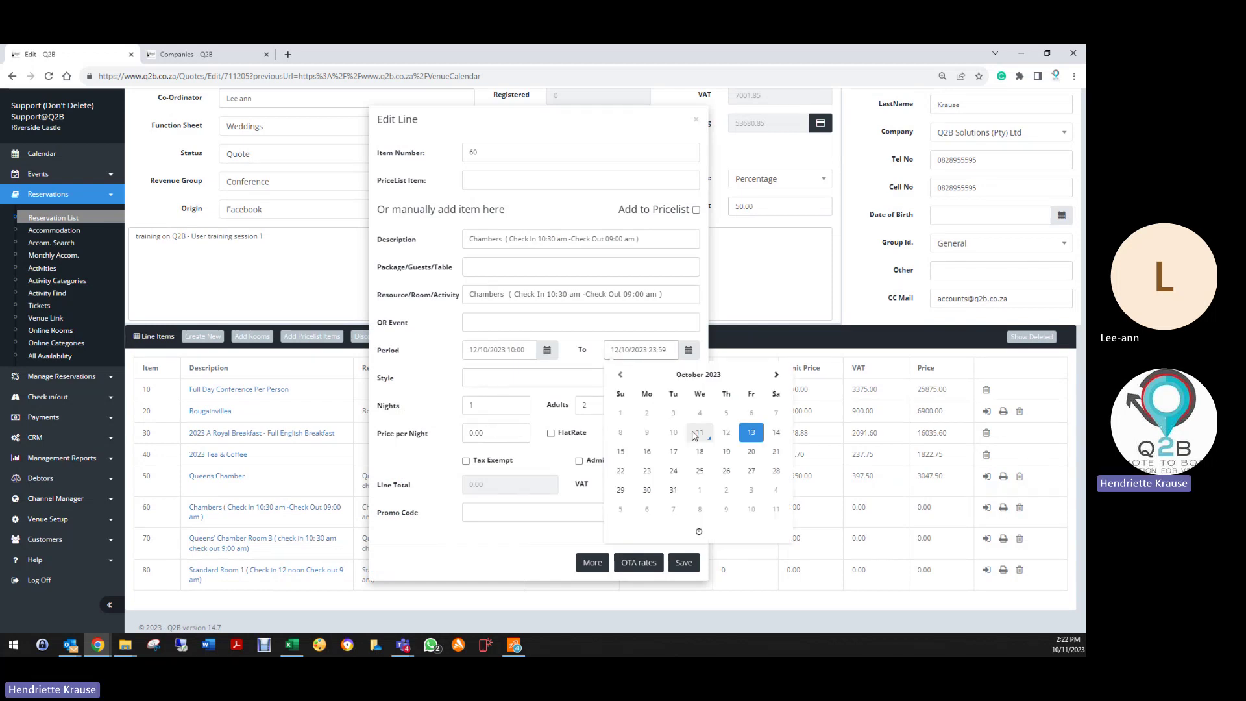
left_click(491, 433)
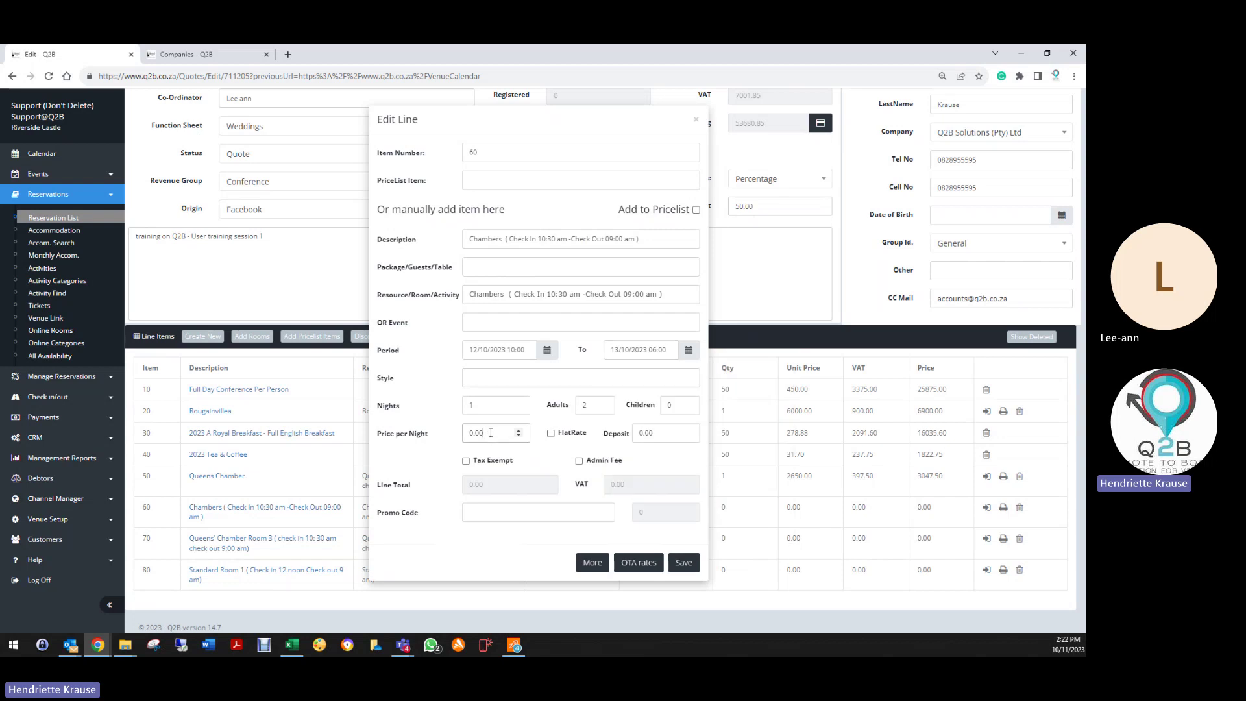
left_click_drag(498, 435, 429, 436)
type("12")
left_click(419, 474)
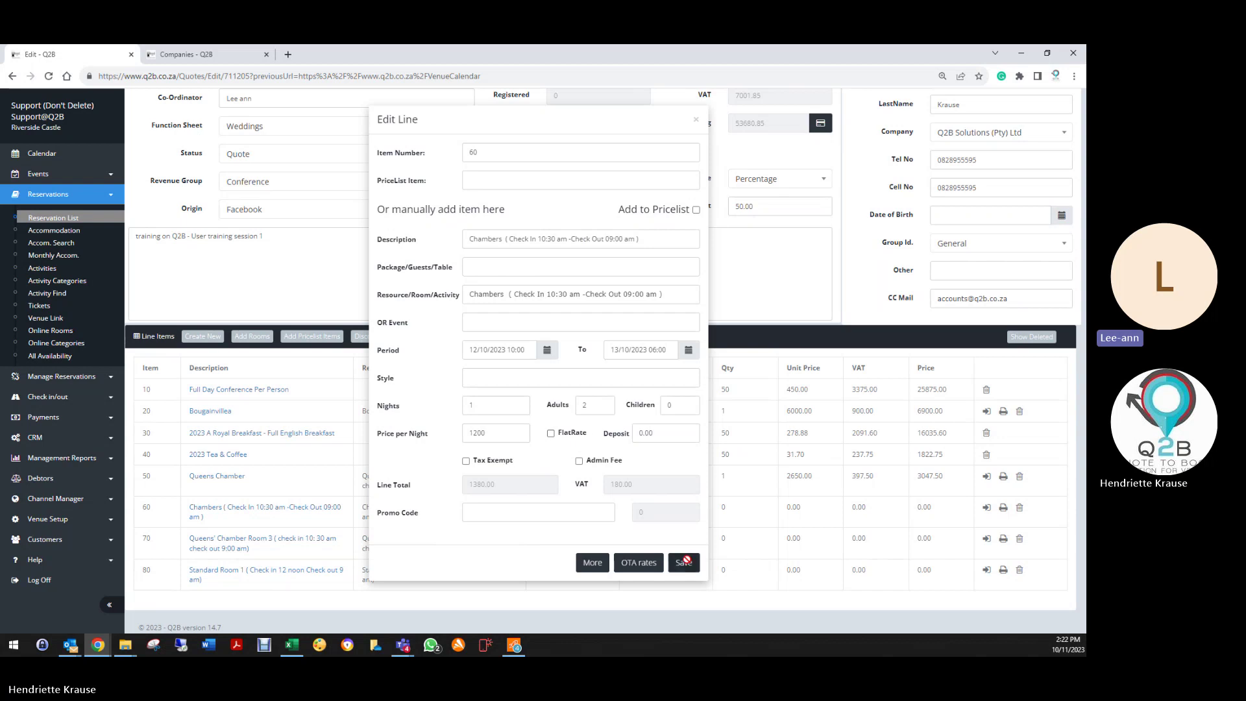
left_click(684, 562)
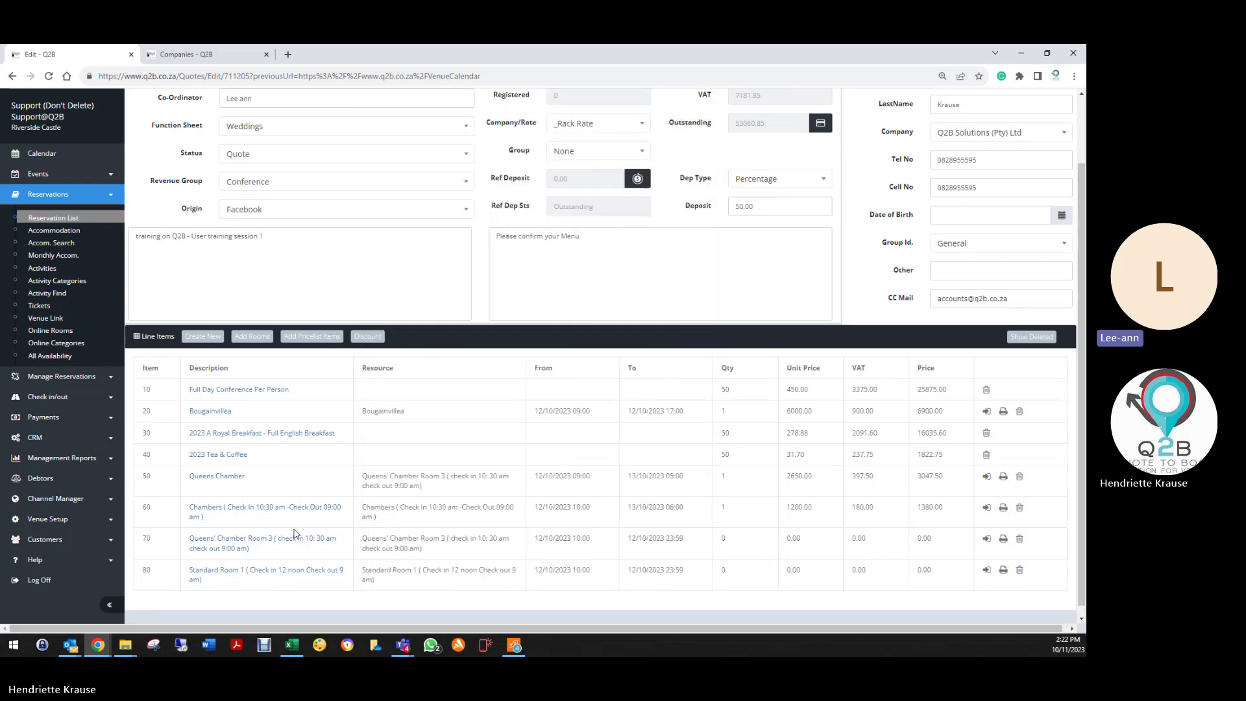
Step: Open the Queens' Chamber Room 3 line and enter a one-night stay at 1600 per night
left_click(243, 543)
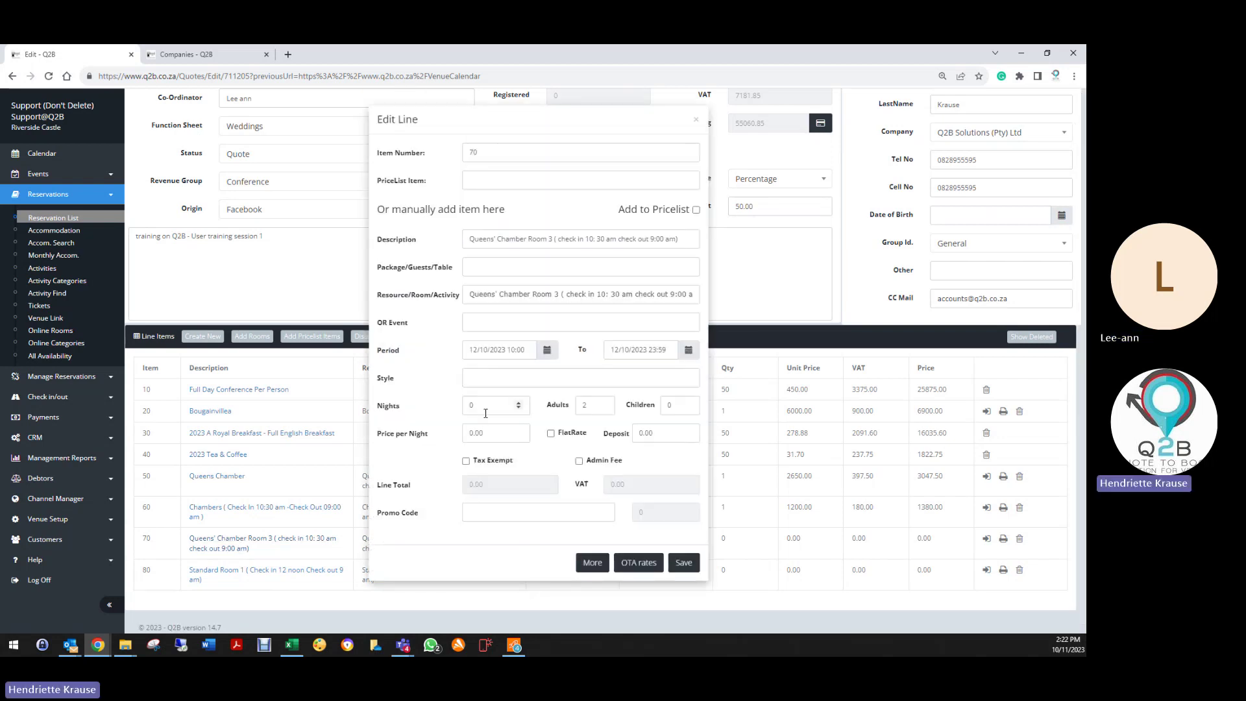
left_click(621, 357)
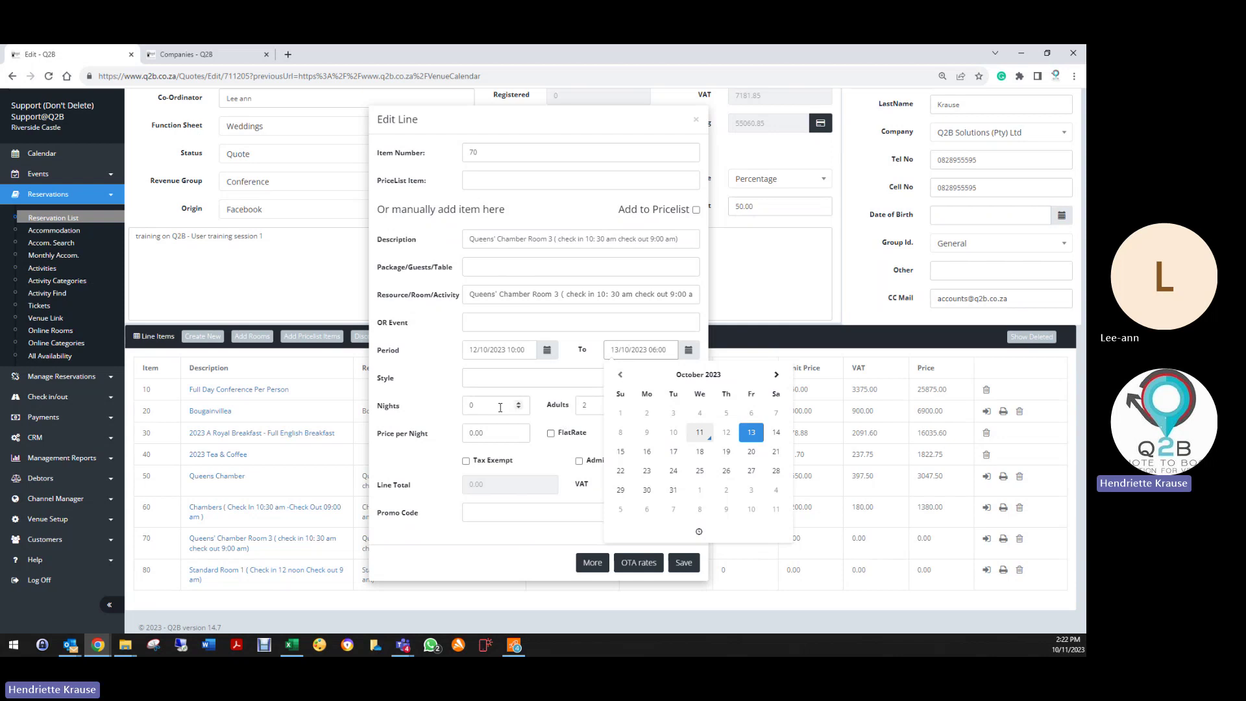
key("Tab")
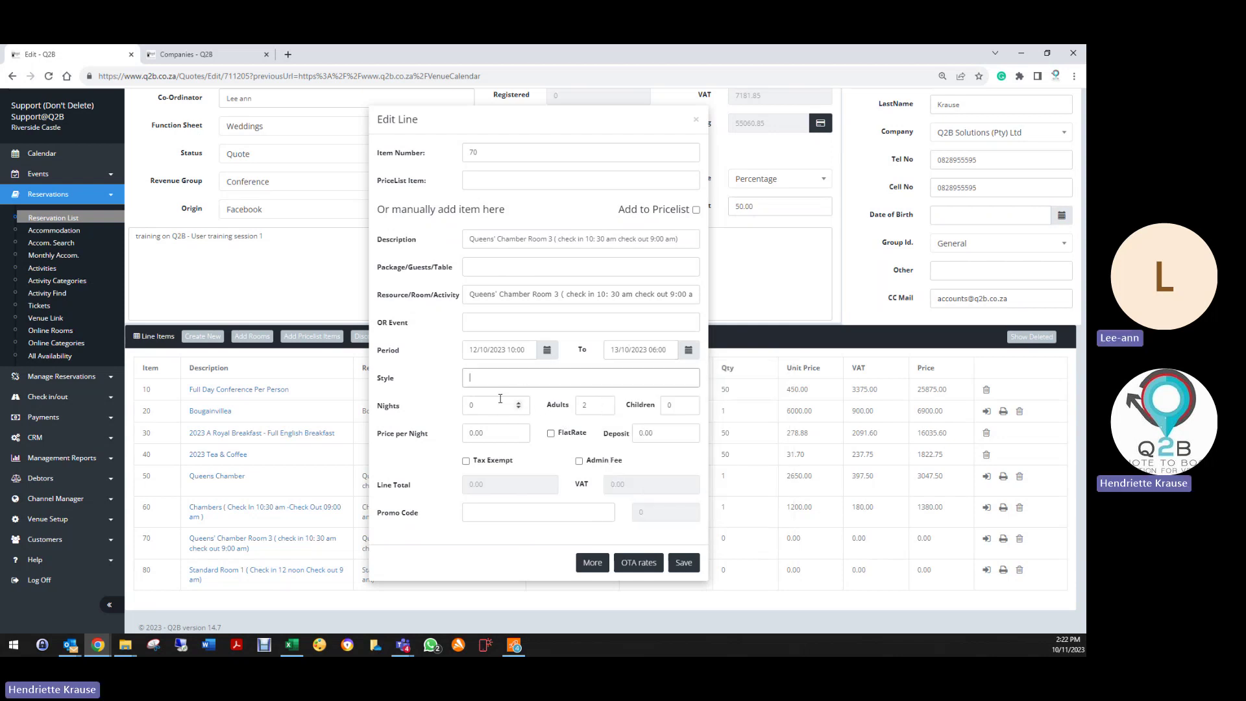
left_click(627, 349)
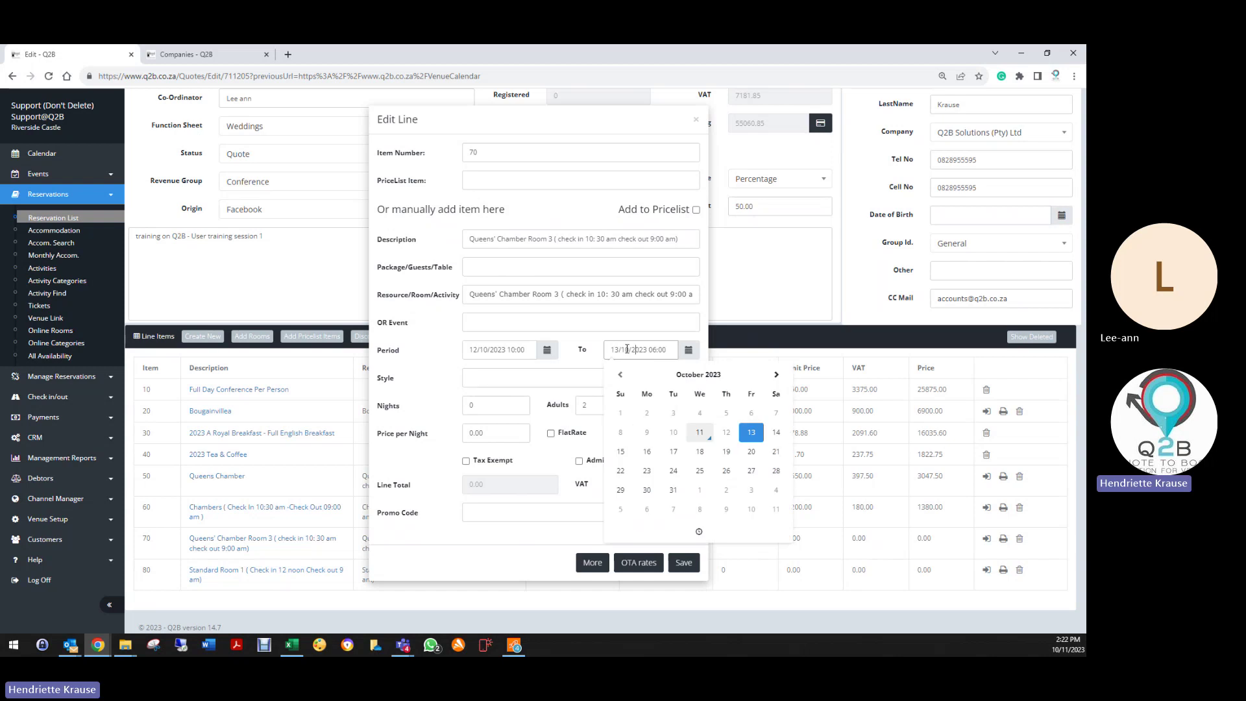
left_click(494, 405)
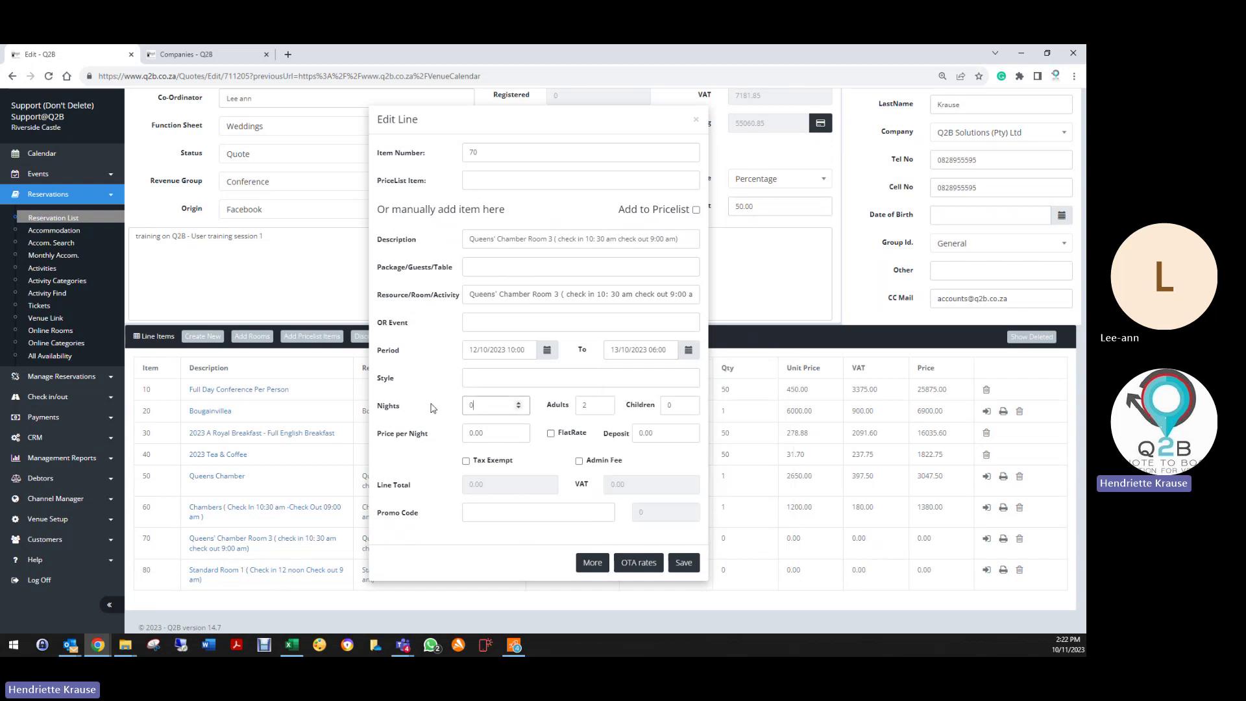
left_click(472, 354)
left_click(455, 410)
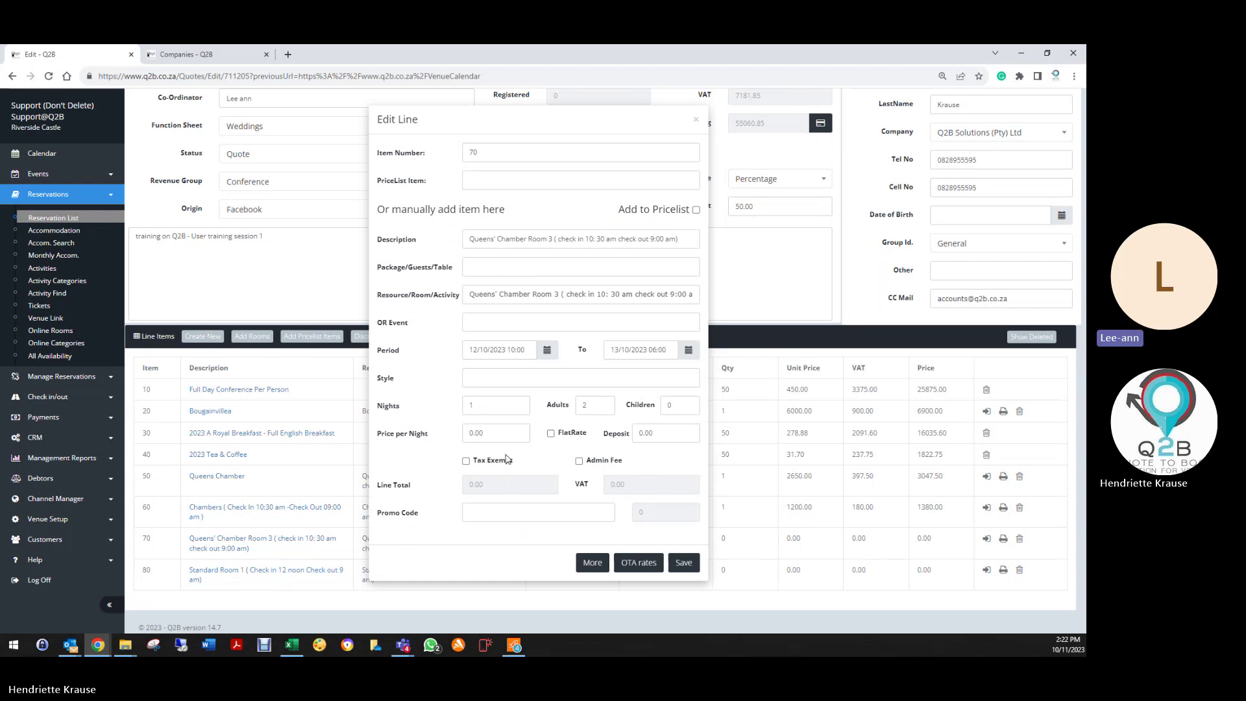
key("Tab")
type("1600")
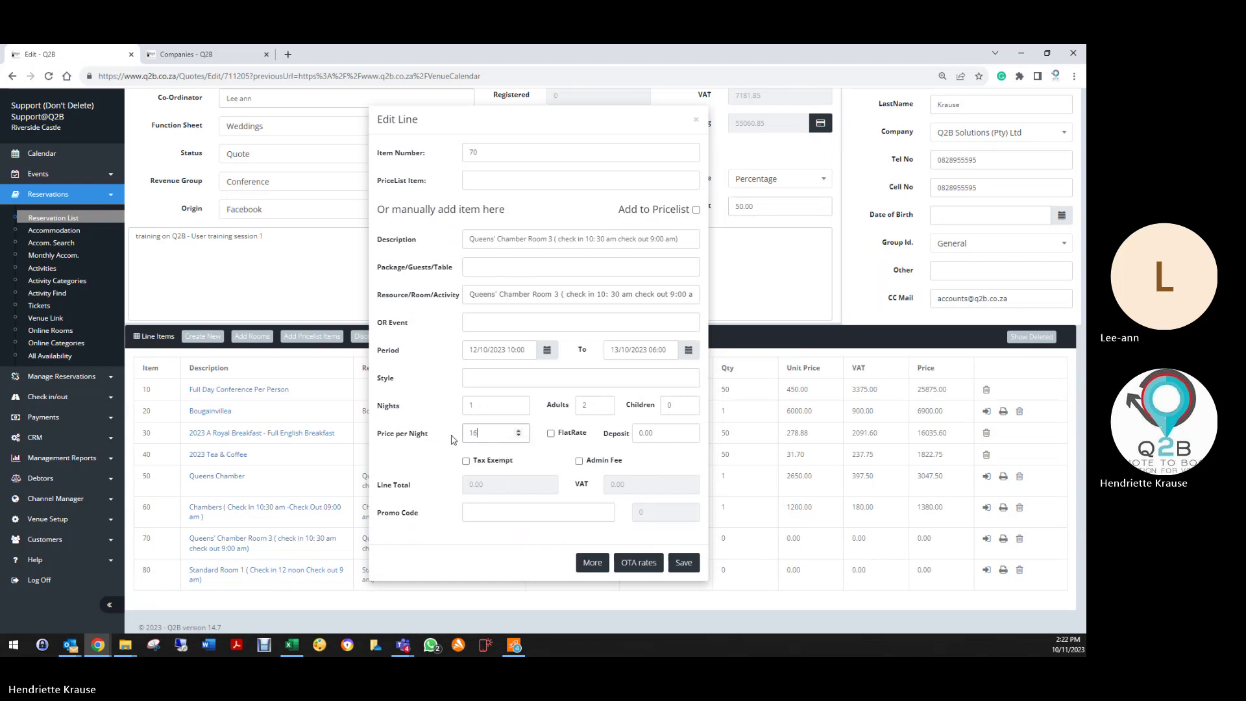
left_click(563, 450)
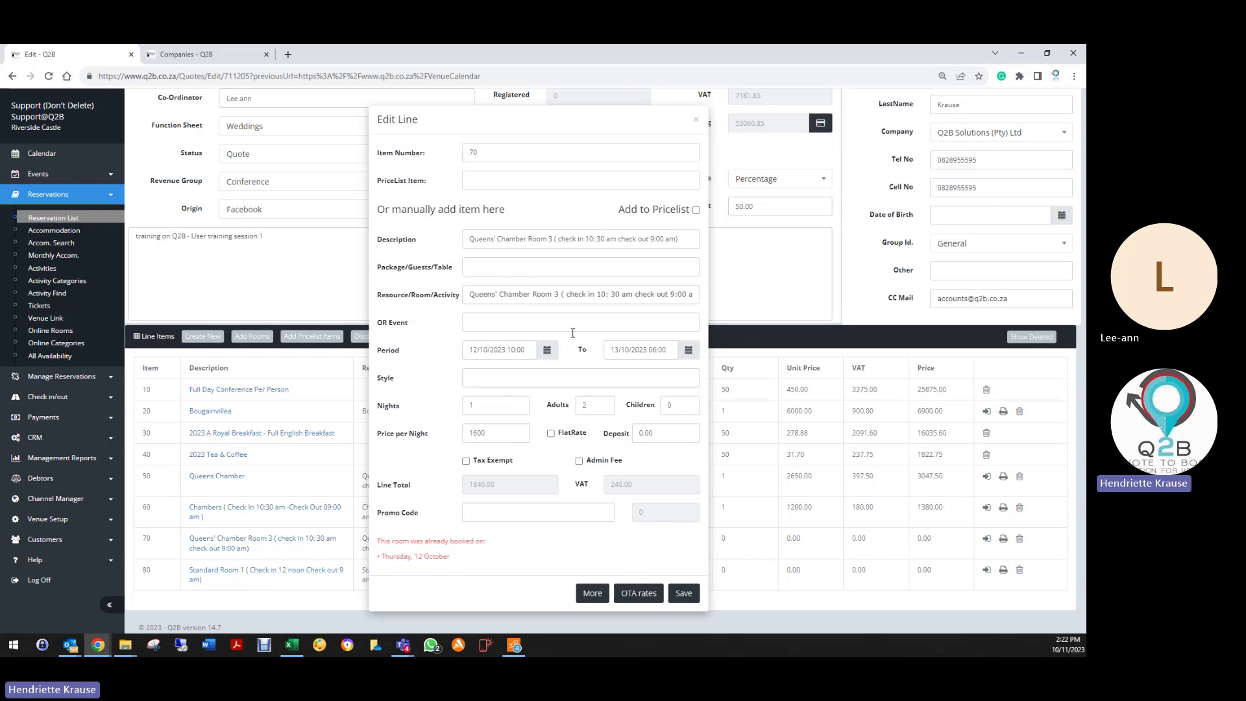
Step: Change the stay to 16–18 October at 2000 per night and save the line
left_click(509, 352)
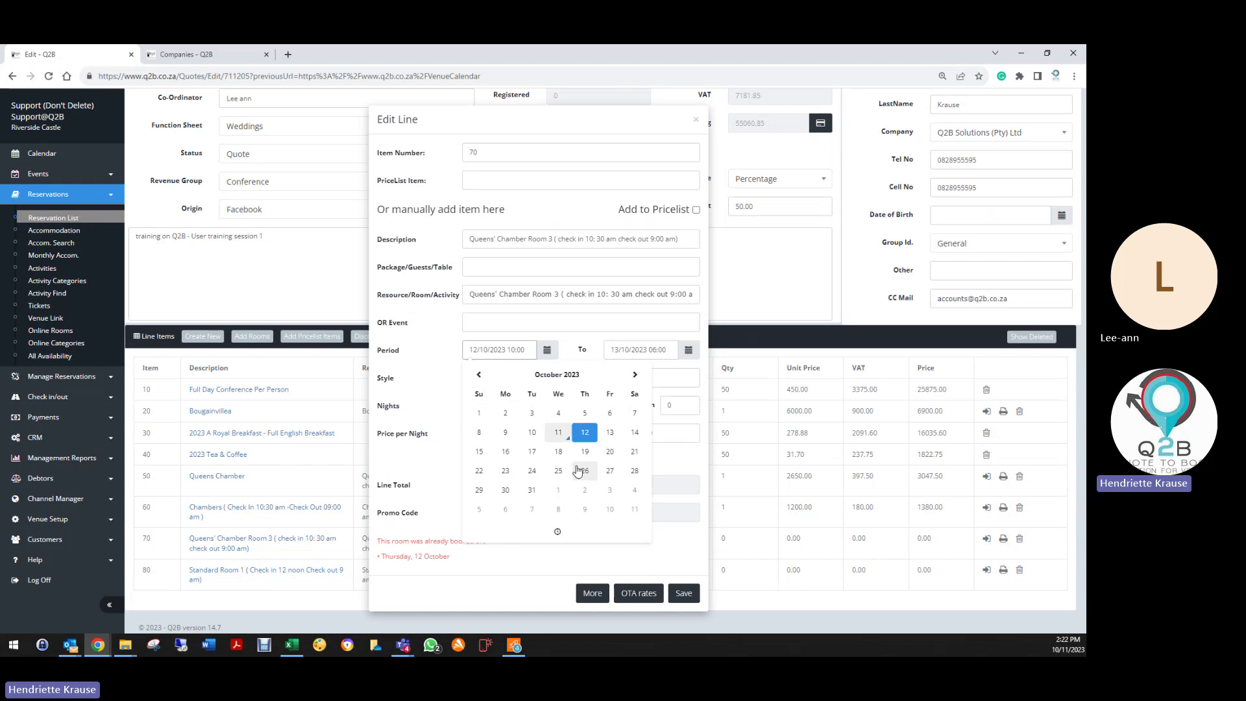
left_click(501, 453)
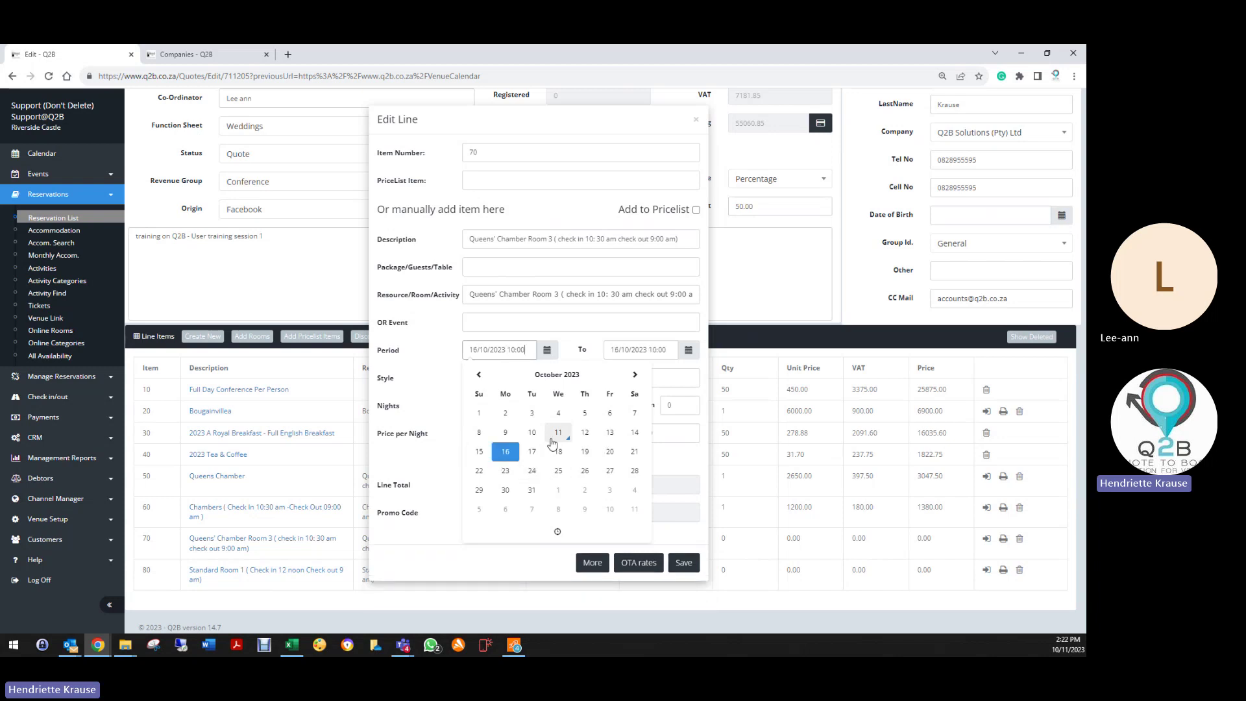
left_click(639, 354)
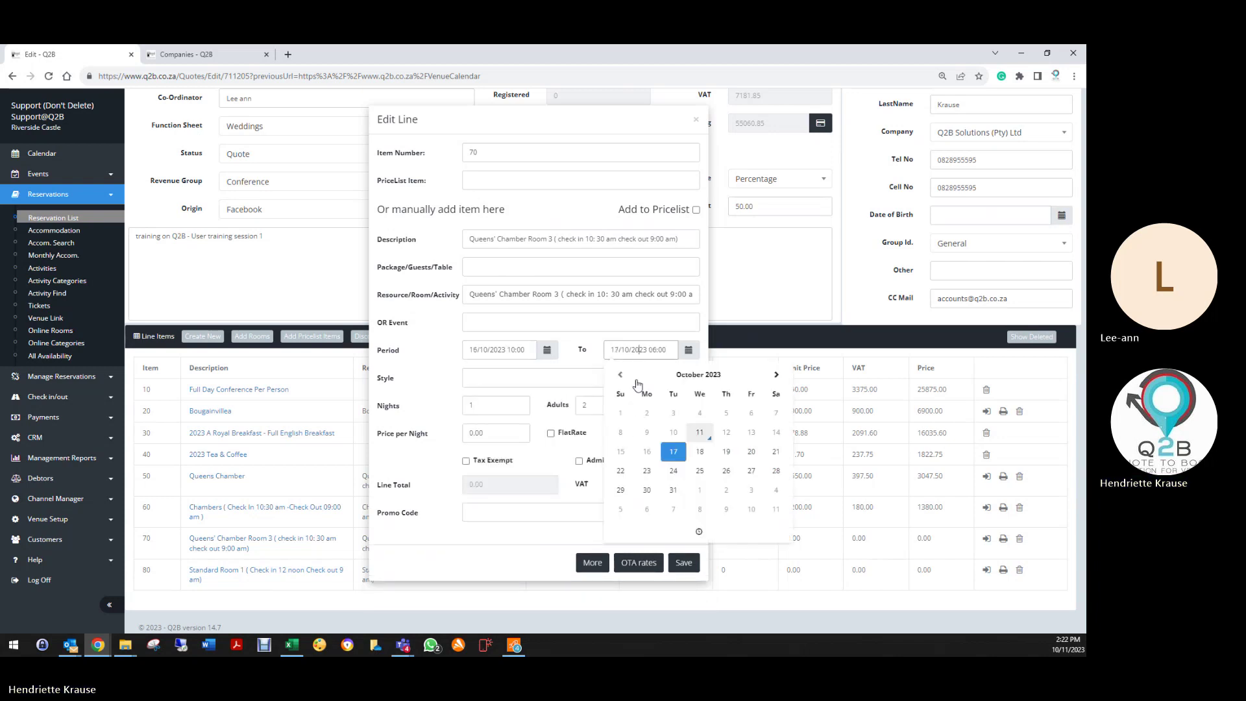
left_click(700, 452)
left_click(433, 474)
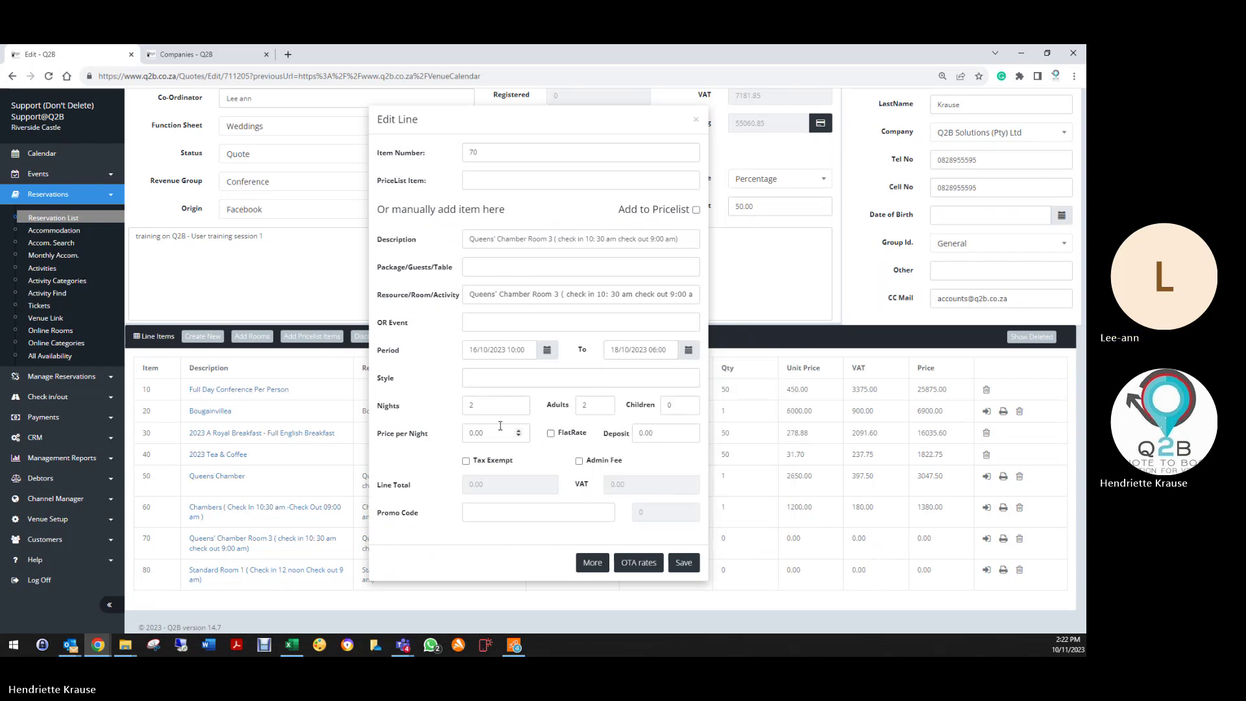
left_click(470, 433)
type("10")
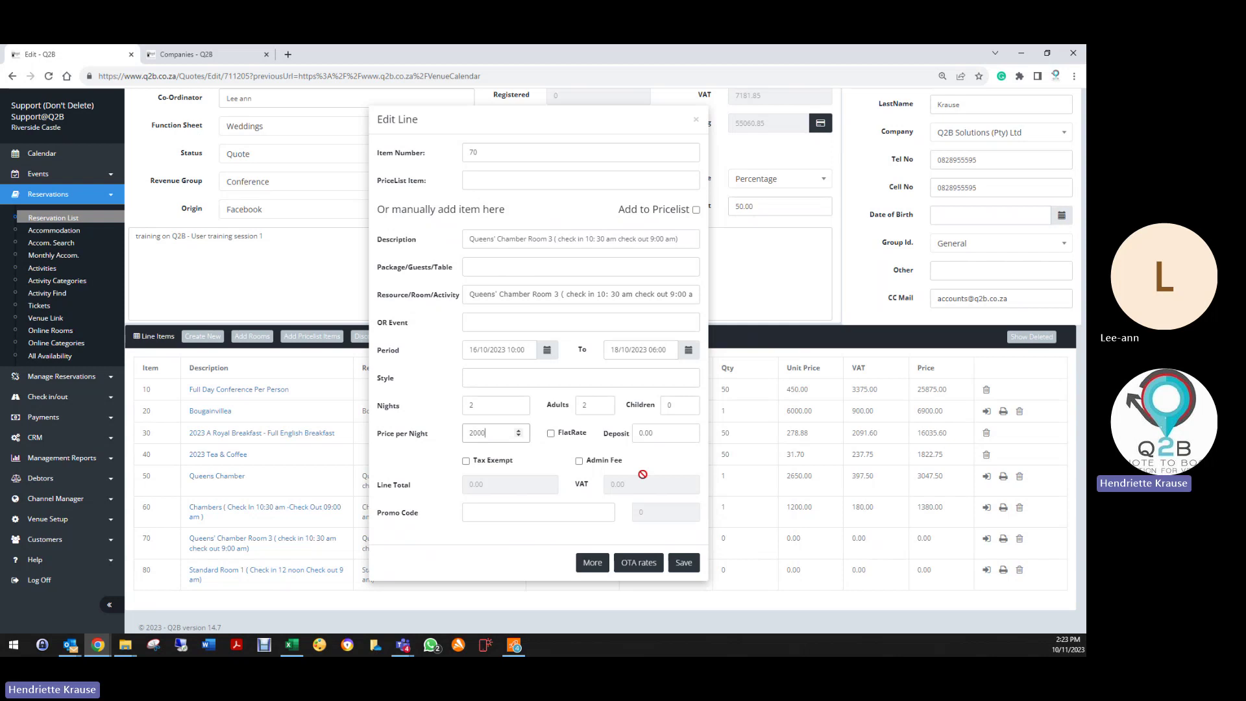
left_click(517, 449)
left_click(694, 570)
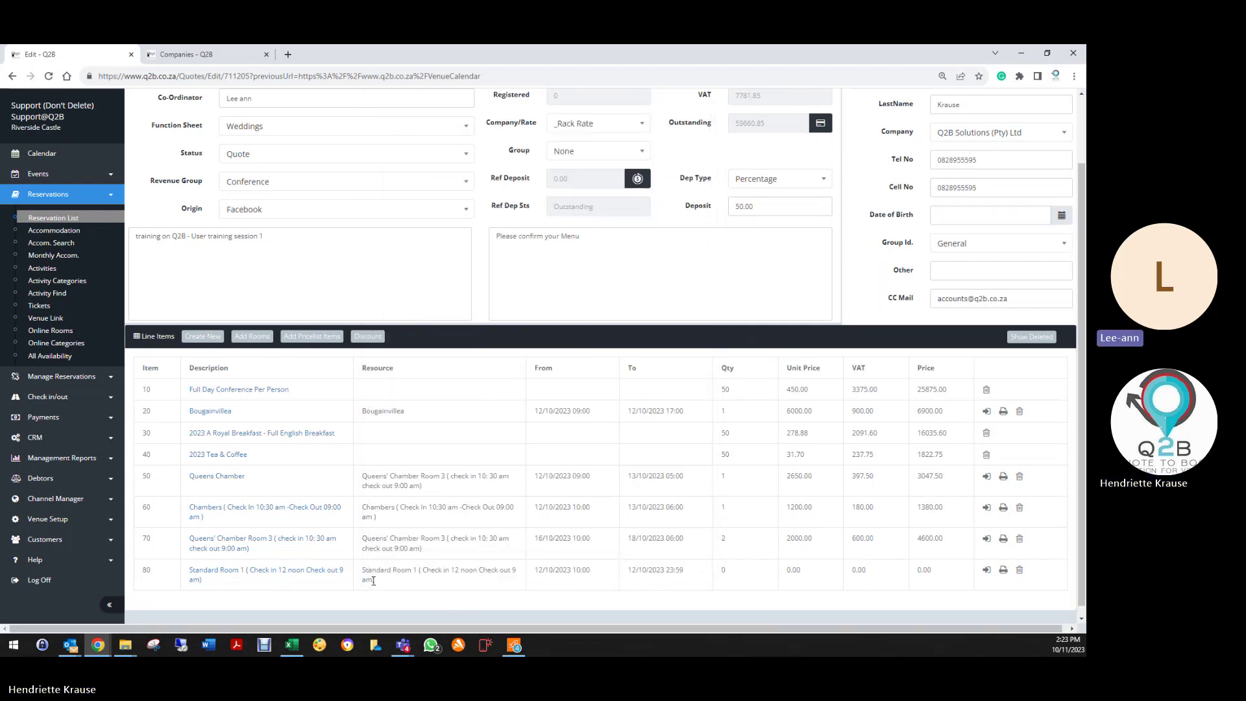
Step: End the Standard Room 1 line on 13/10/2023 at 1200 per night and save it
left_click(253, 577)
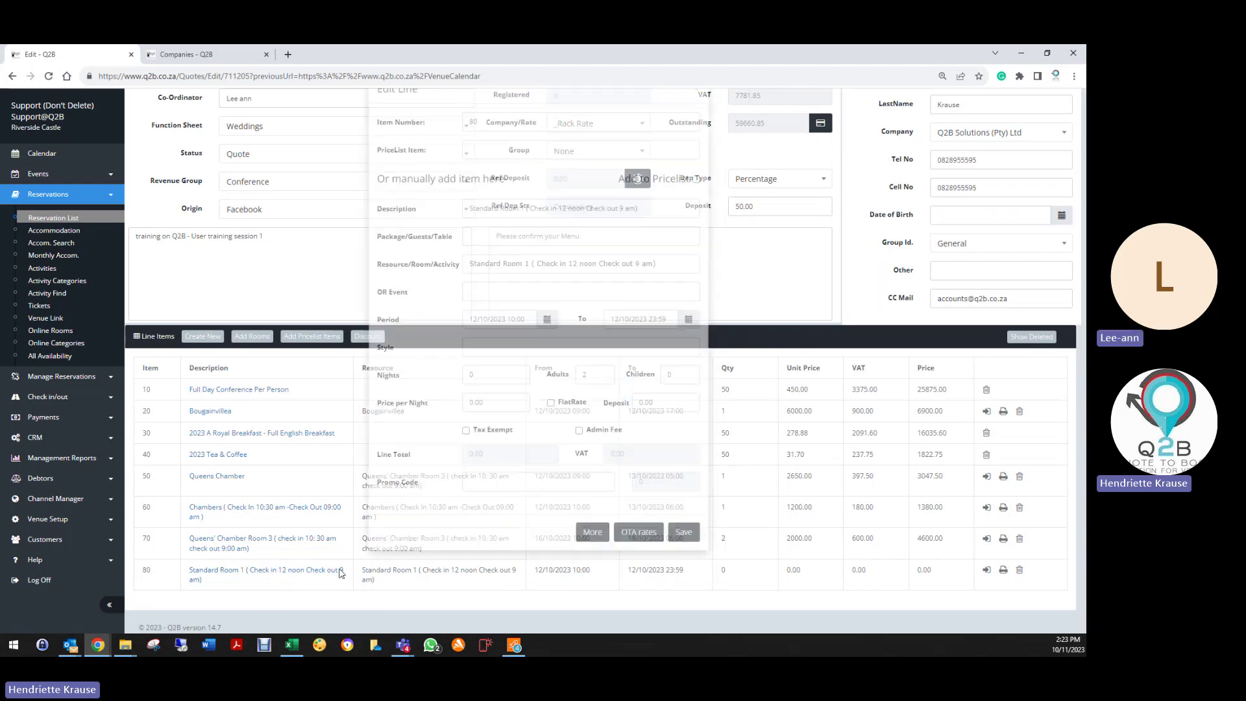
double_click(471, 404)
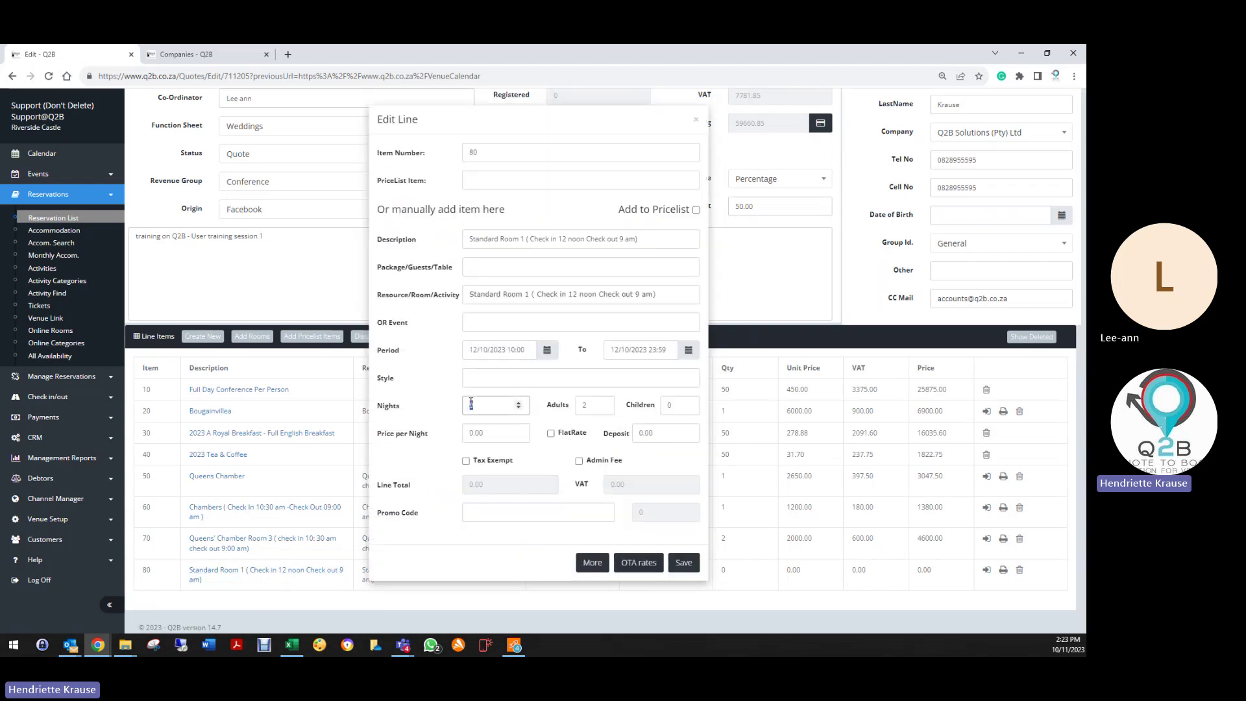
left_click(673, 348)
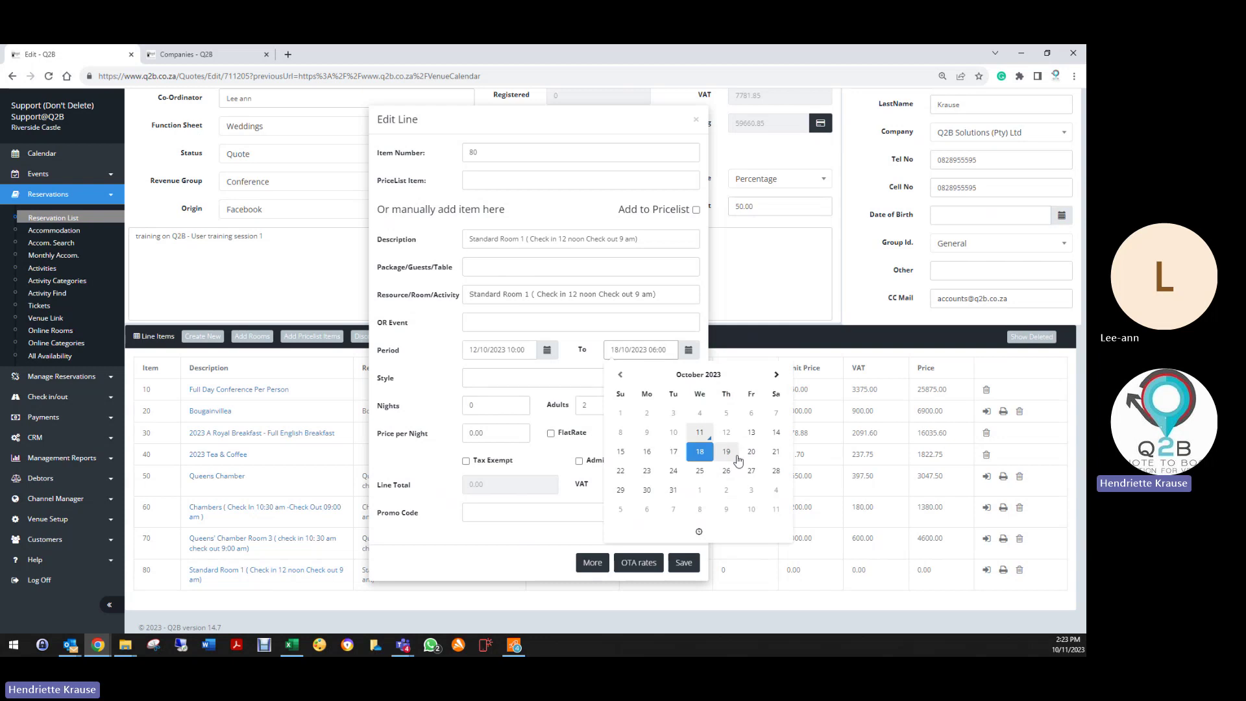
left_click(555, 403)
double_click(469, 433)
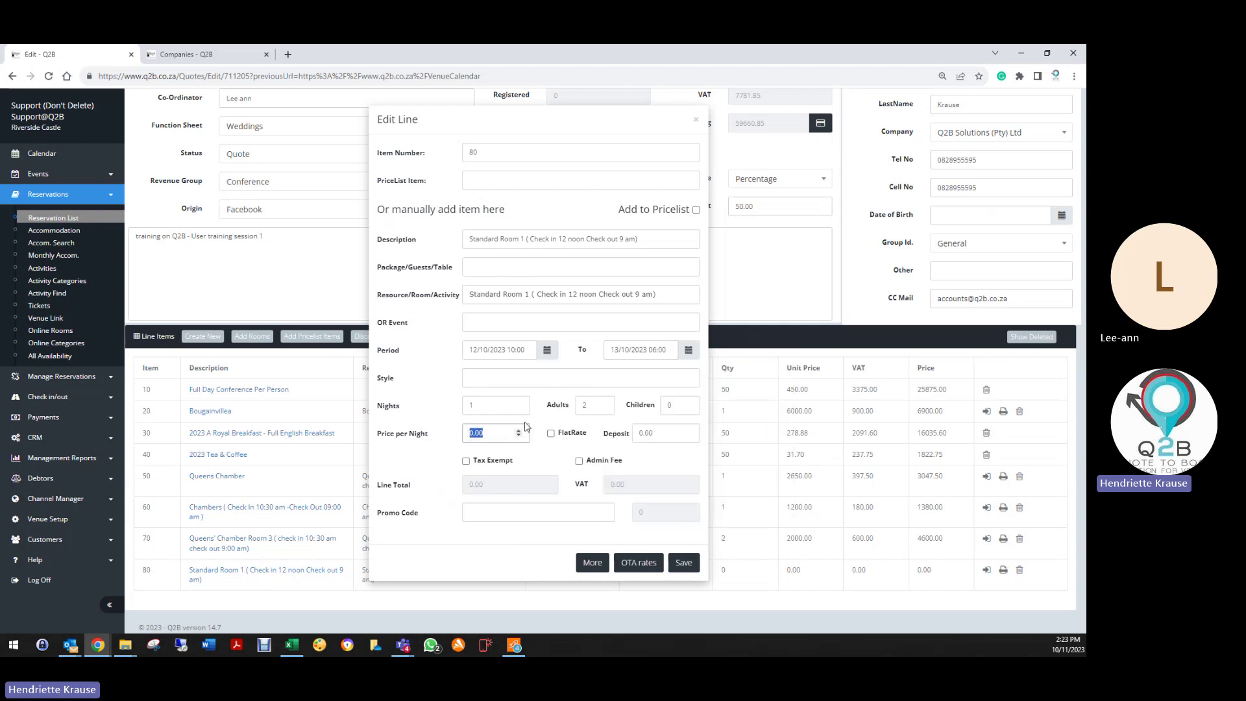
type("1200")
left_click(549, 457)
left_click(684, 563)
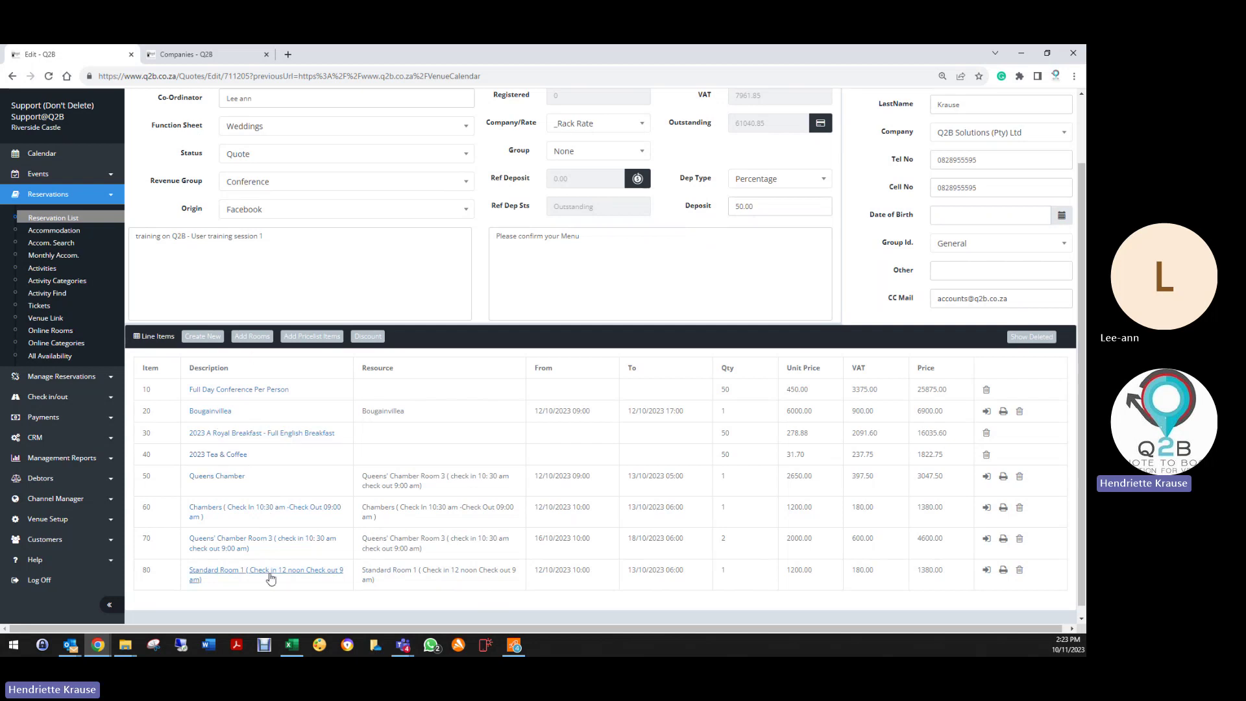
left_click(250, 337)
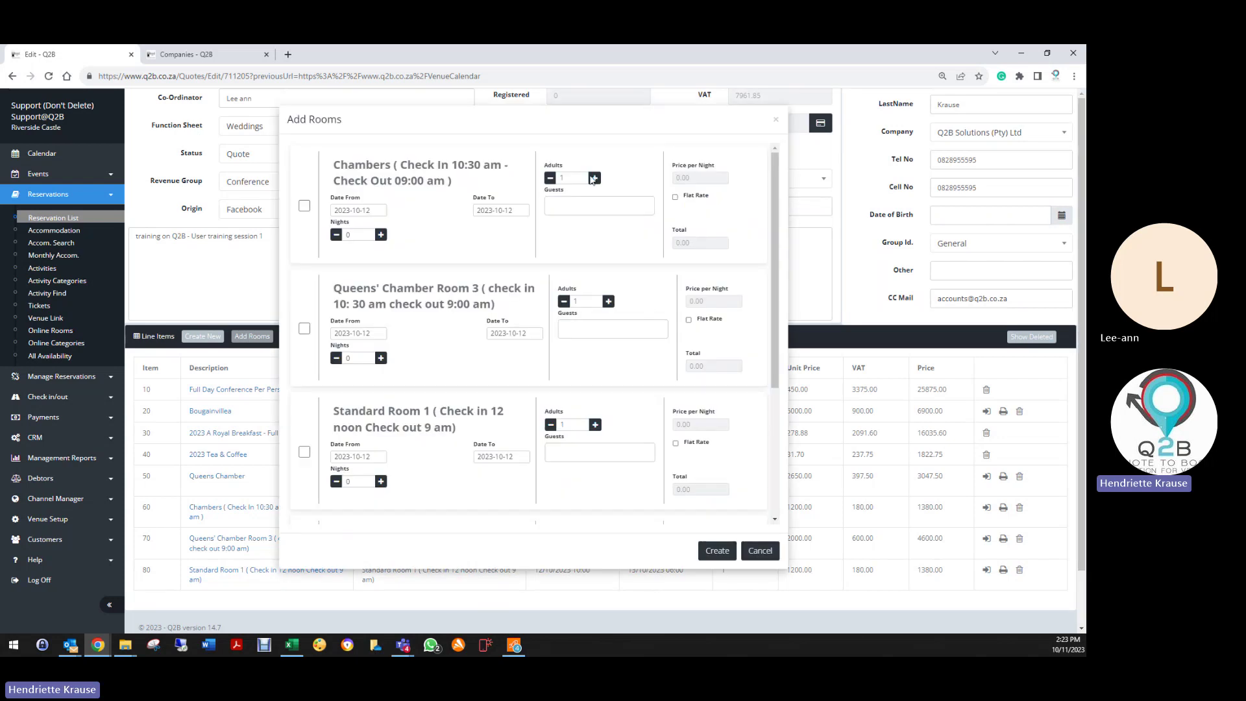
scroll(659, 504, "down", 5)
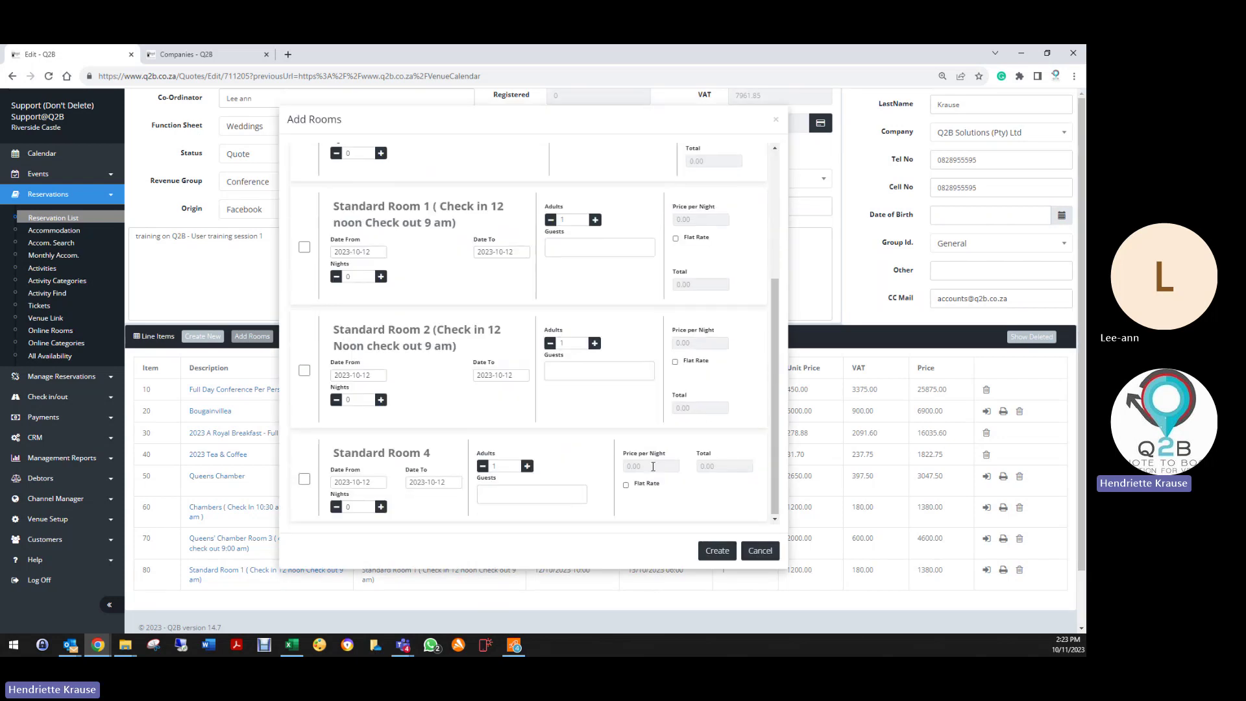
scroll(653, 477, "up", 4)
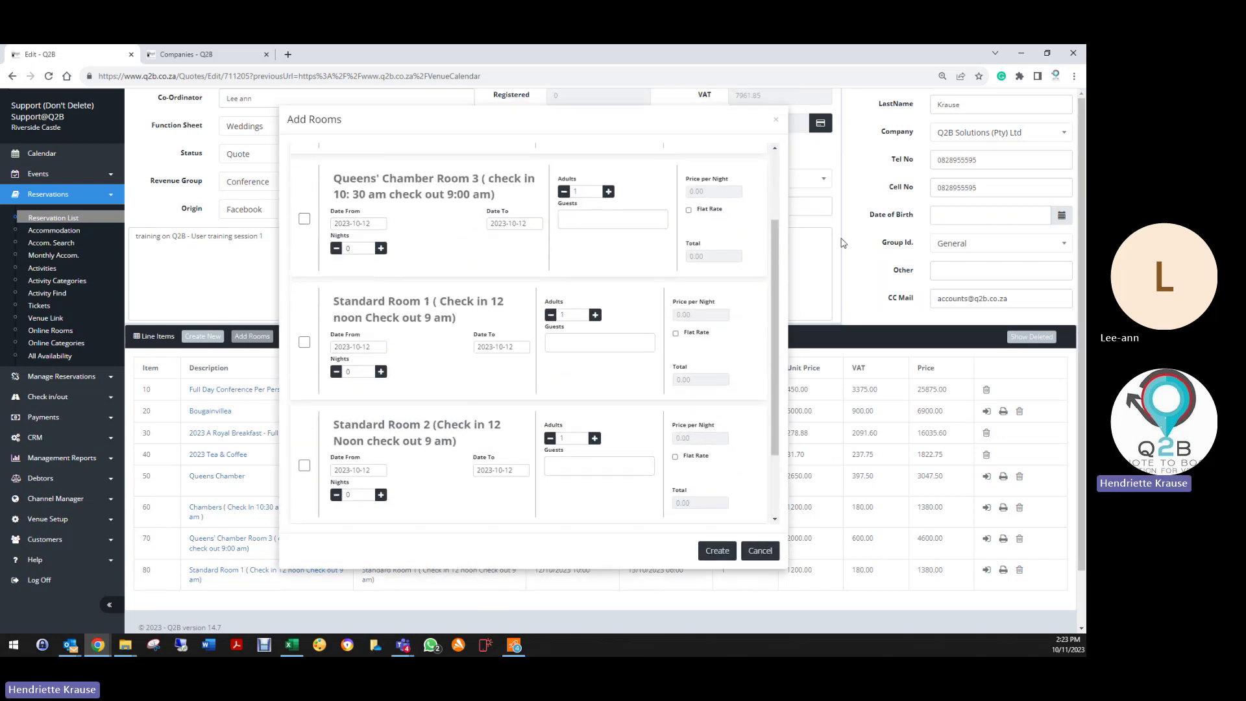
left_click(778, 122)
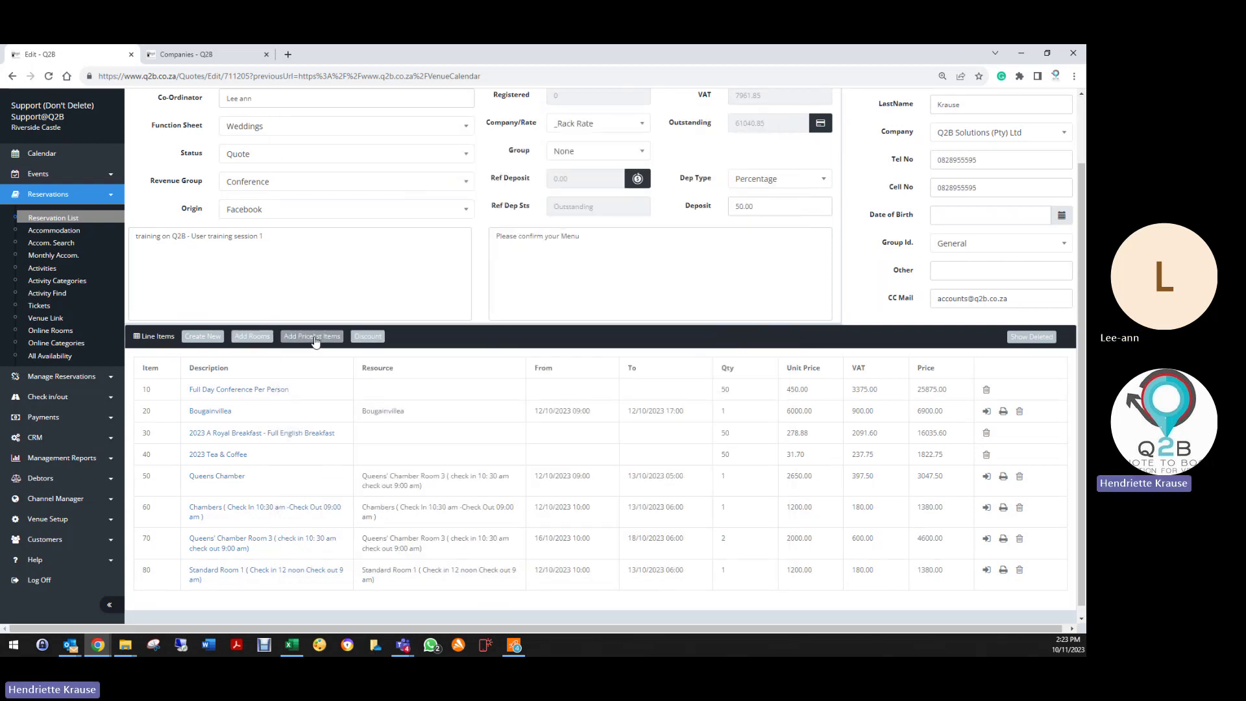
Step: Select 2023 - Barman and 2023 Corkage per 750ml bottle as the two pricelist items
left_click(315, 338)
left_click(460, 168)
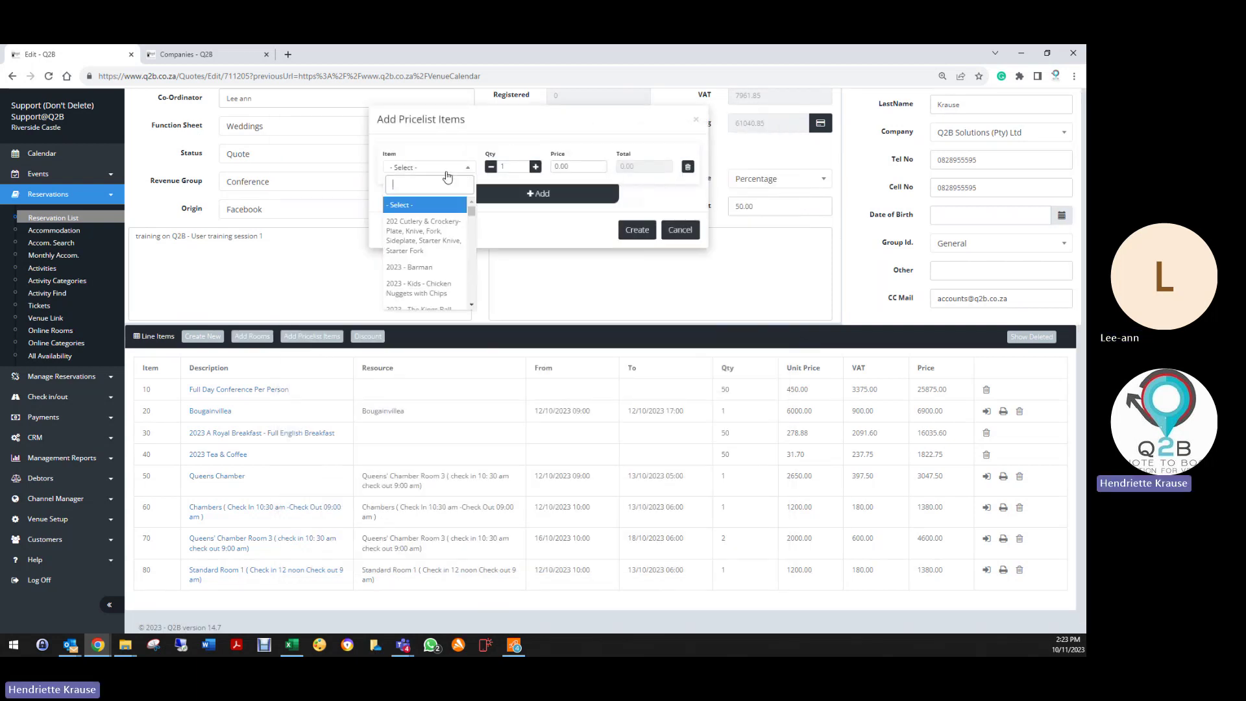
left_click(422, 267)
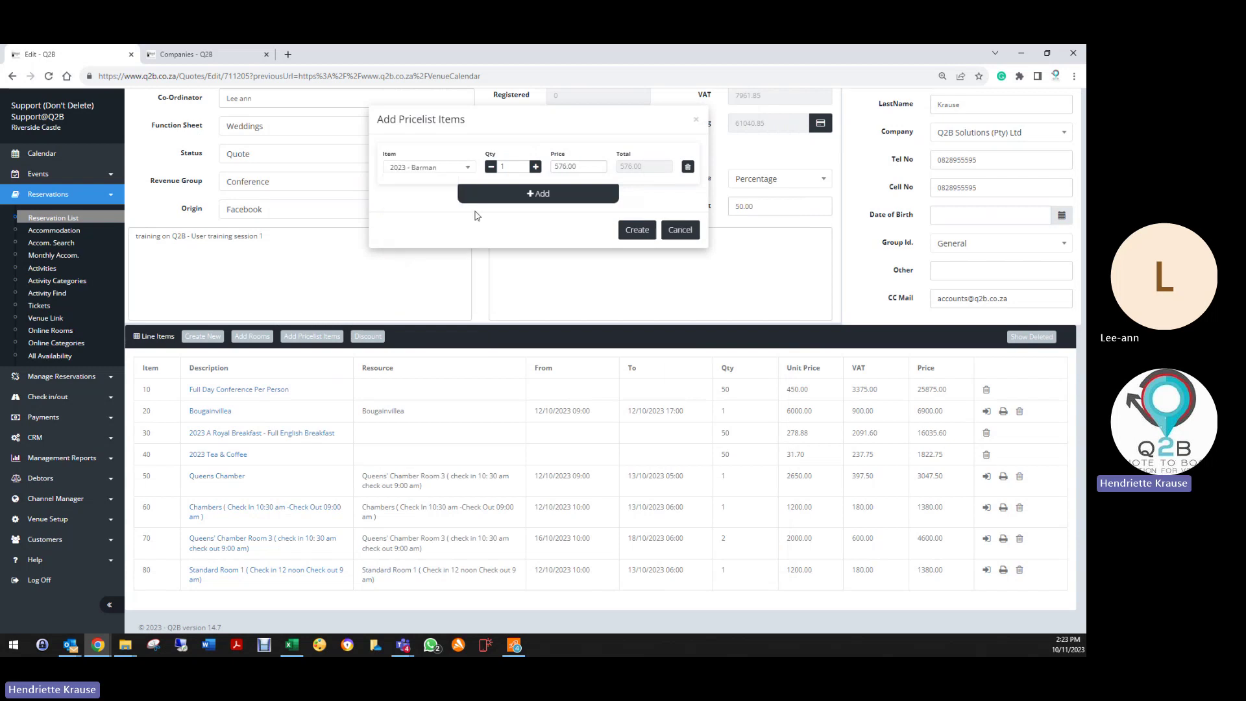
left_click(544, 204)
left_click(434, 198)
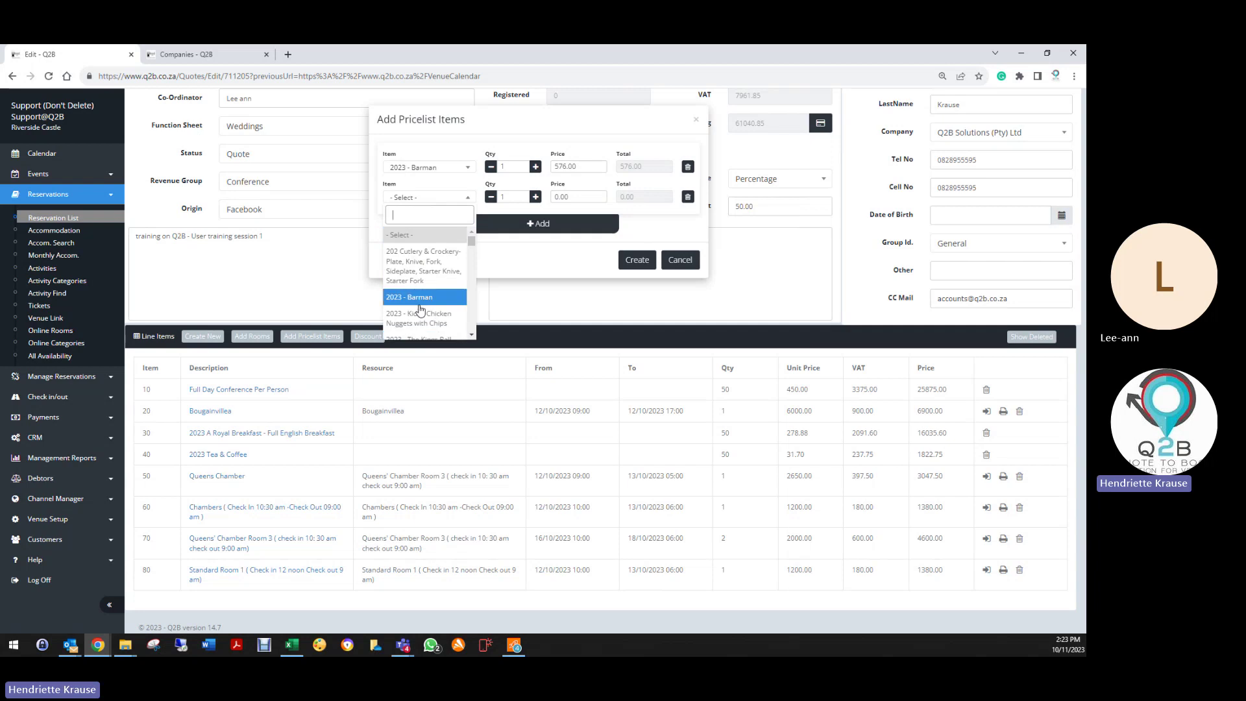
scroll(426, 325, "down", 3)
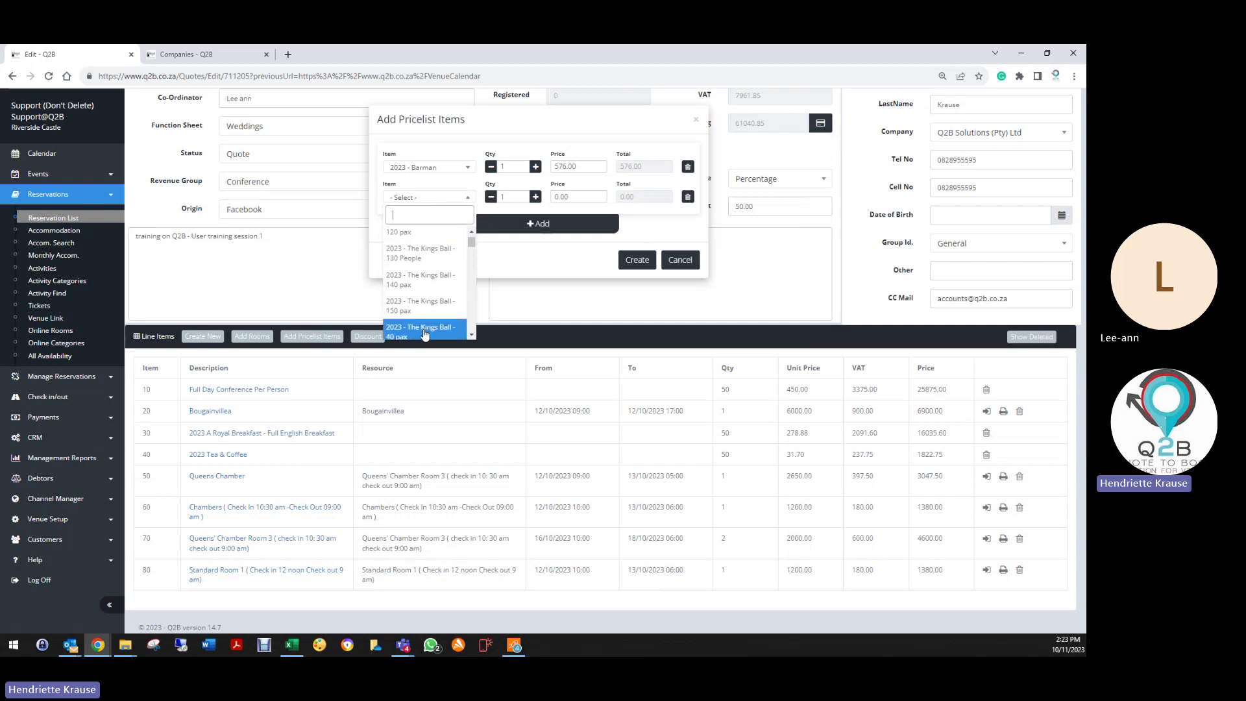
scroll(425, 332, "down", 3)
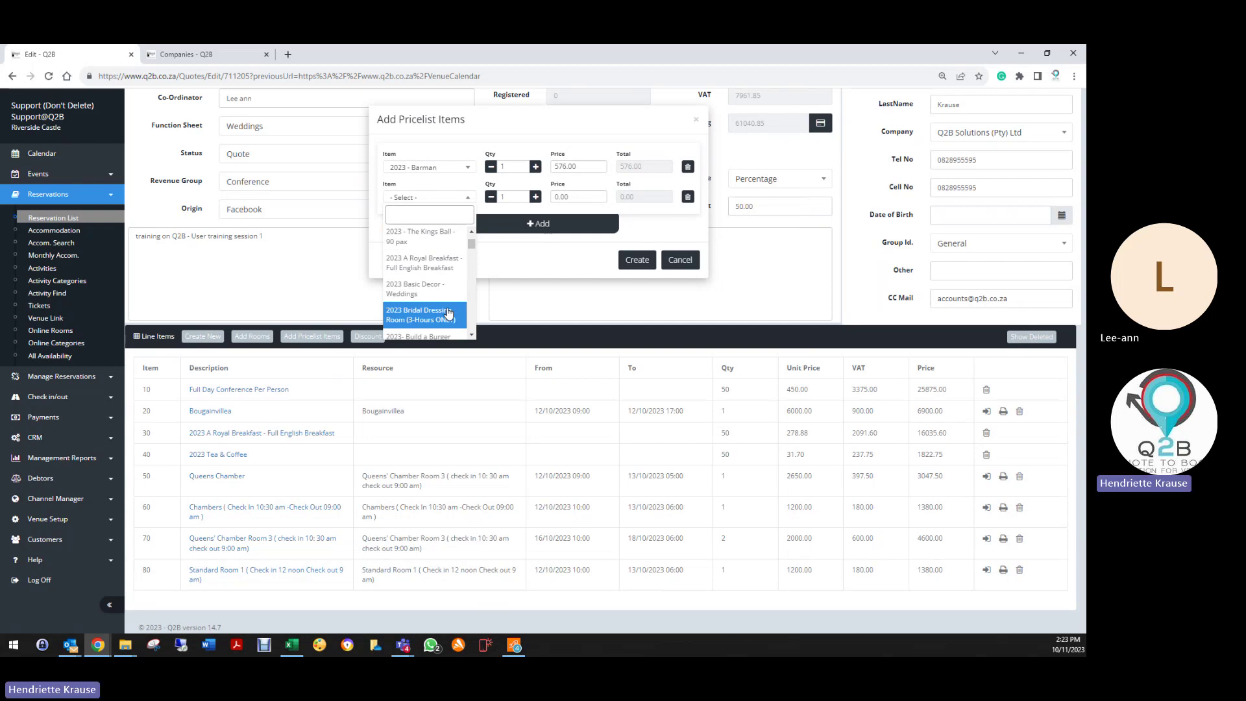
type("dinn")
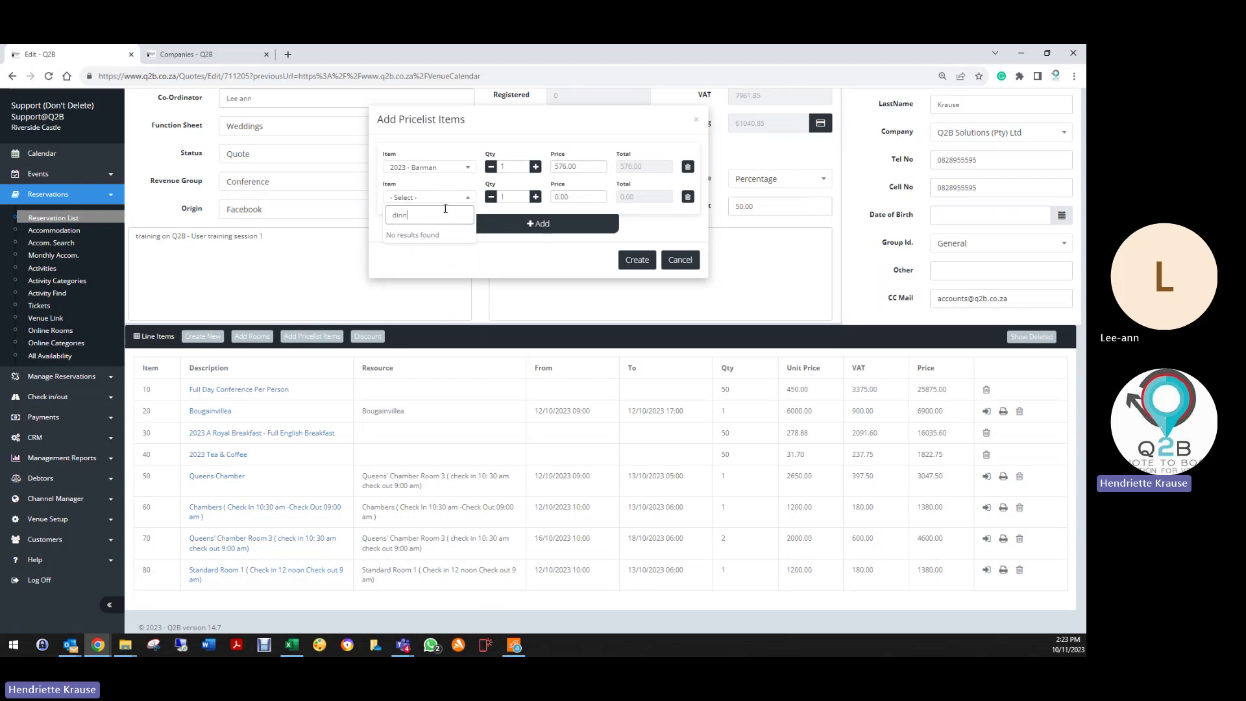
key("BackSpace")
key("BackSpace")
key("BackSpace")
key("BackSpace")
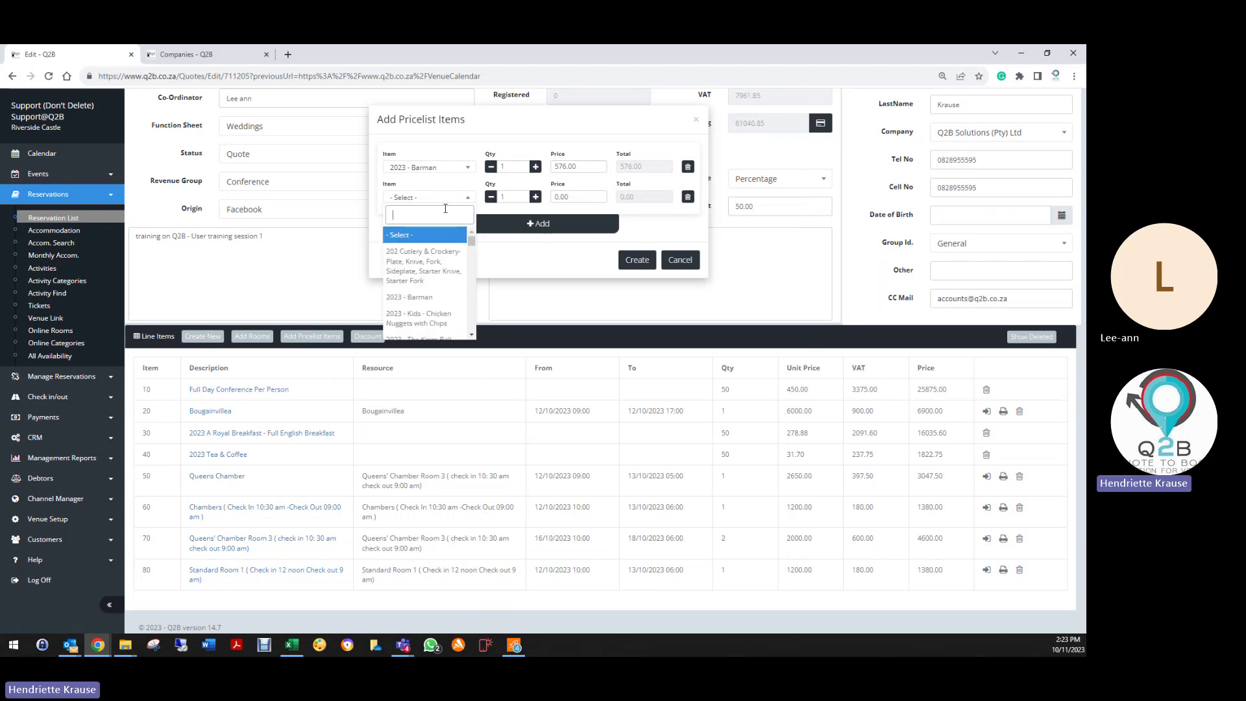
scroll(426, 305, "down", 4)
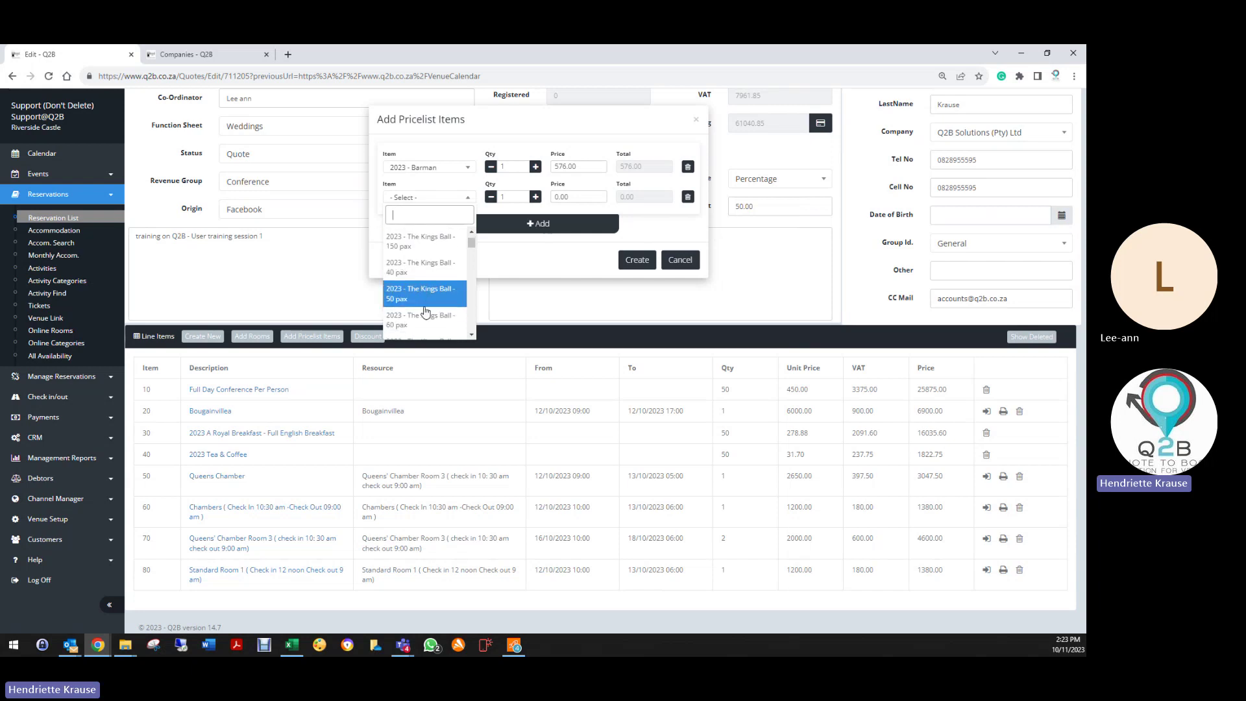
scroll(425, 312, "down", 5)
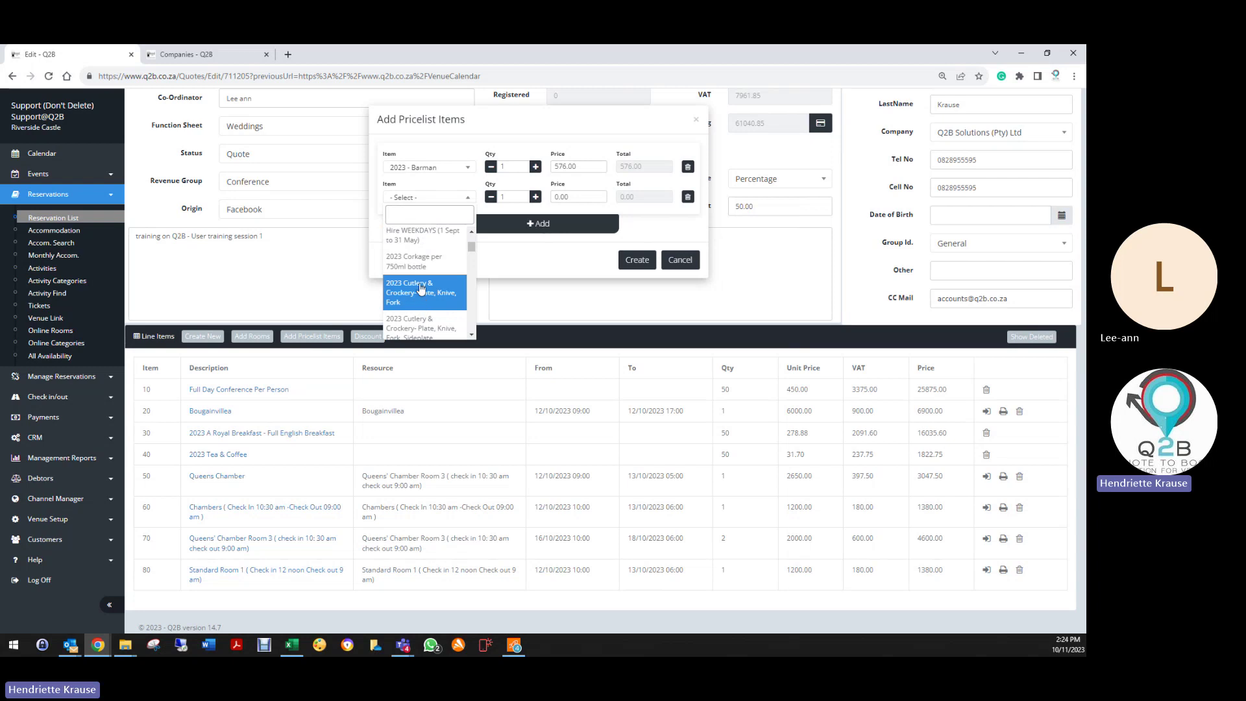
left_click(416, 261)
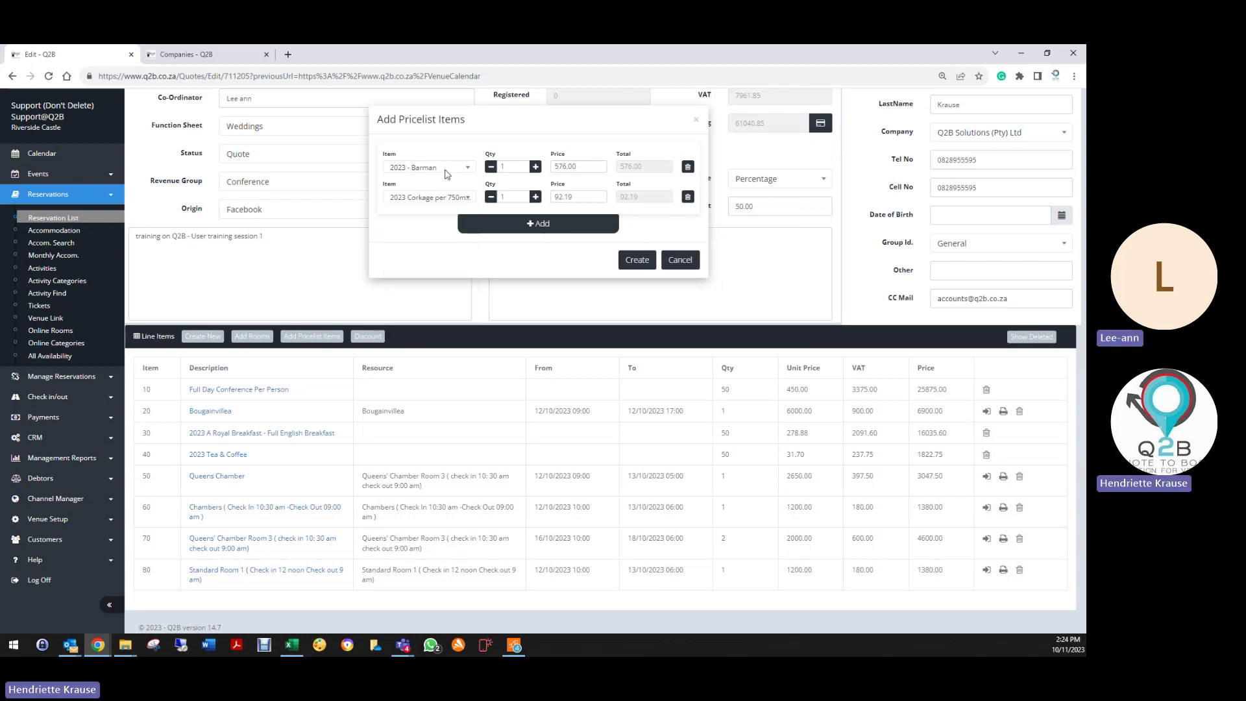
Step: Set quantities to 6 for Corkage and 2 for Barman
left_click(536, 198)
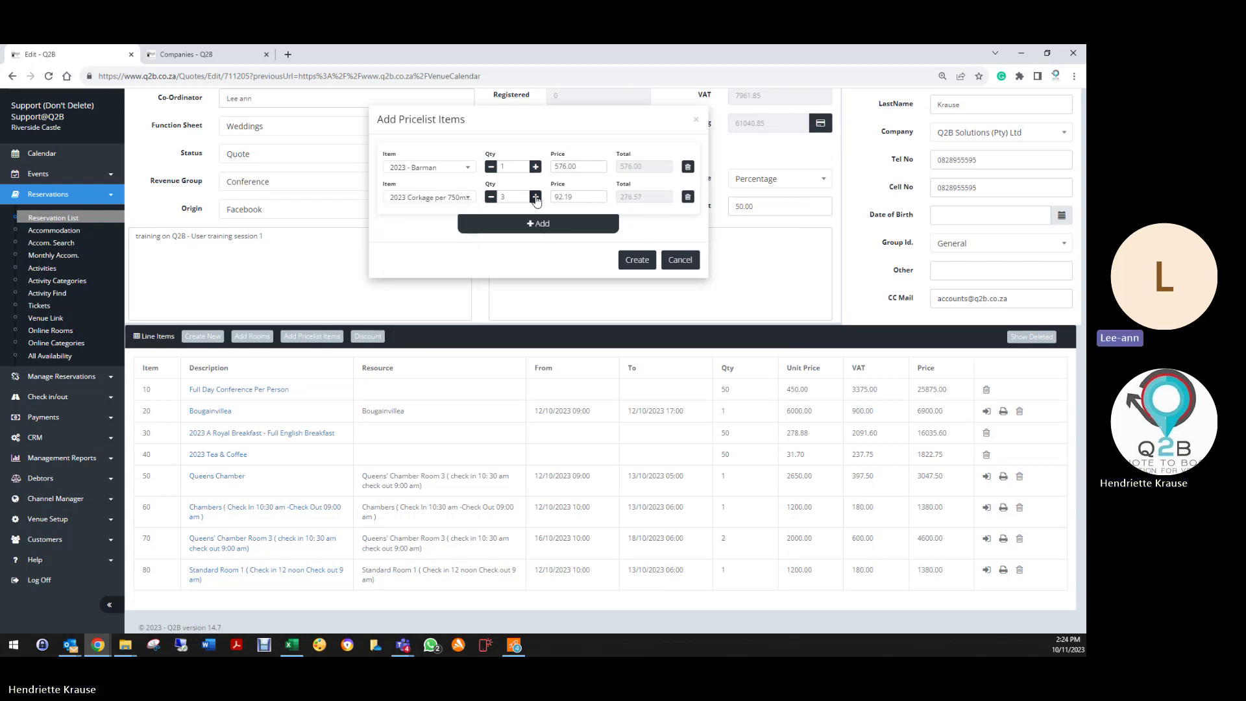
left_click(535, 198)
left_click(536, 167)
Step: Create the 2 × Barman (1324.80) and 6 × Corkage (636.11) lines and review them
left_click(639, 260)
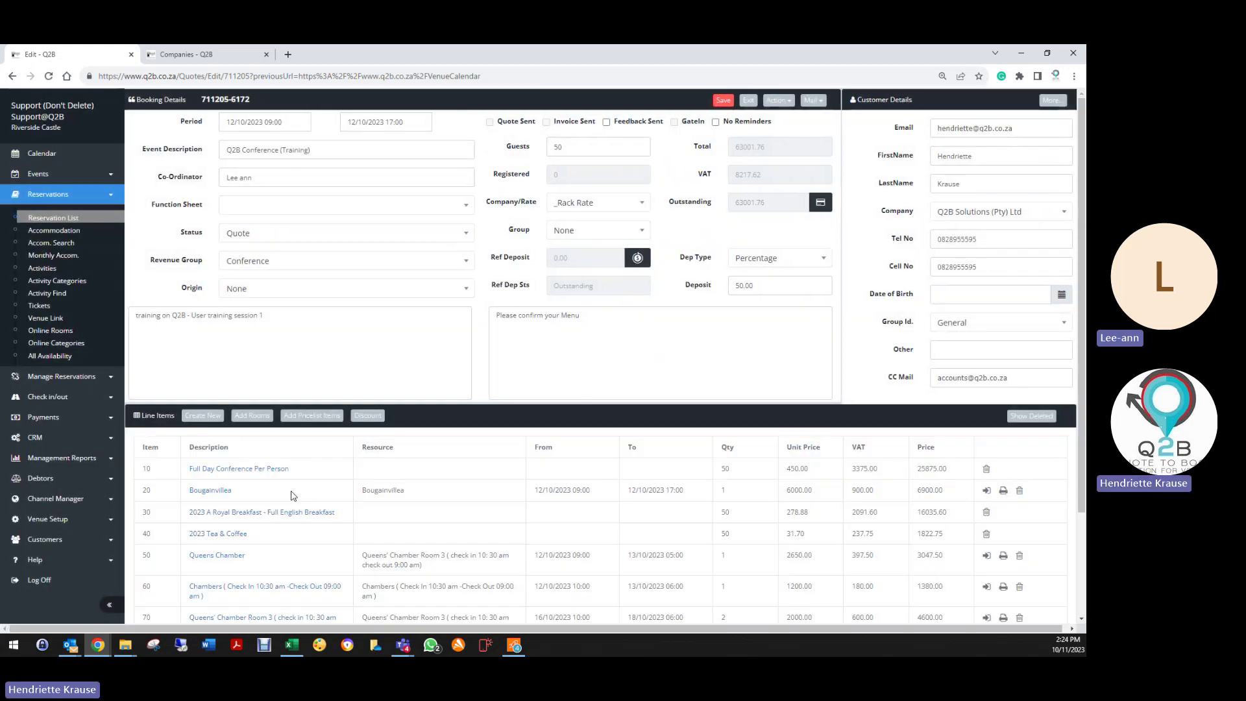
scroll(271, 549, "down", 2)
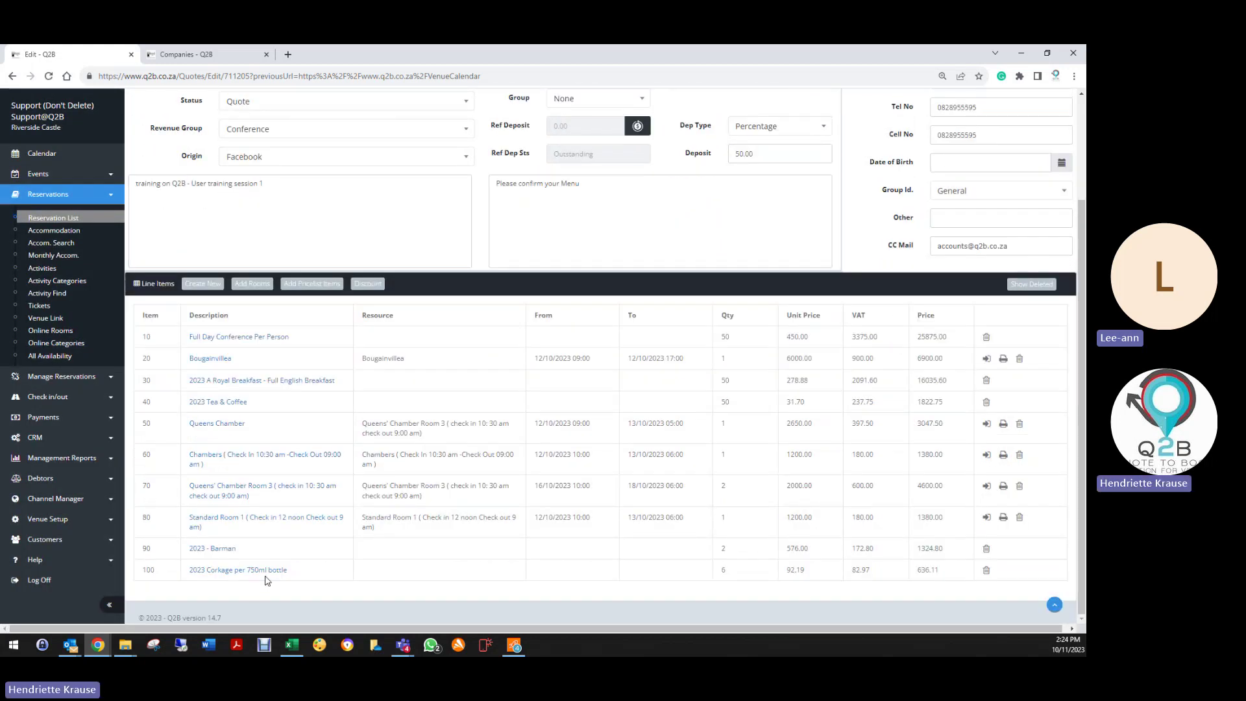
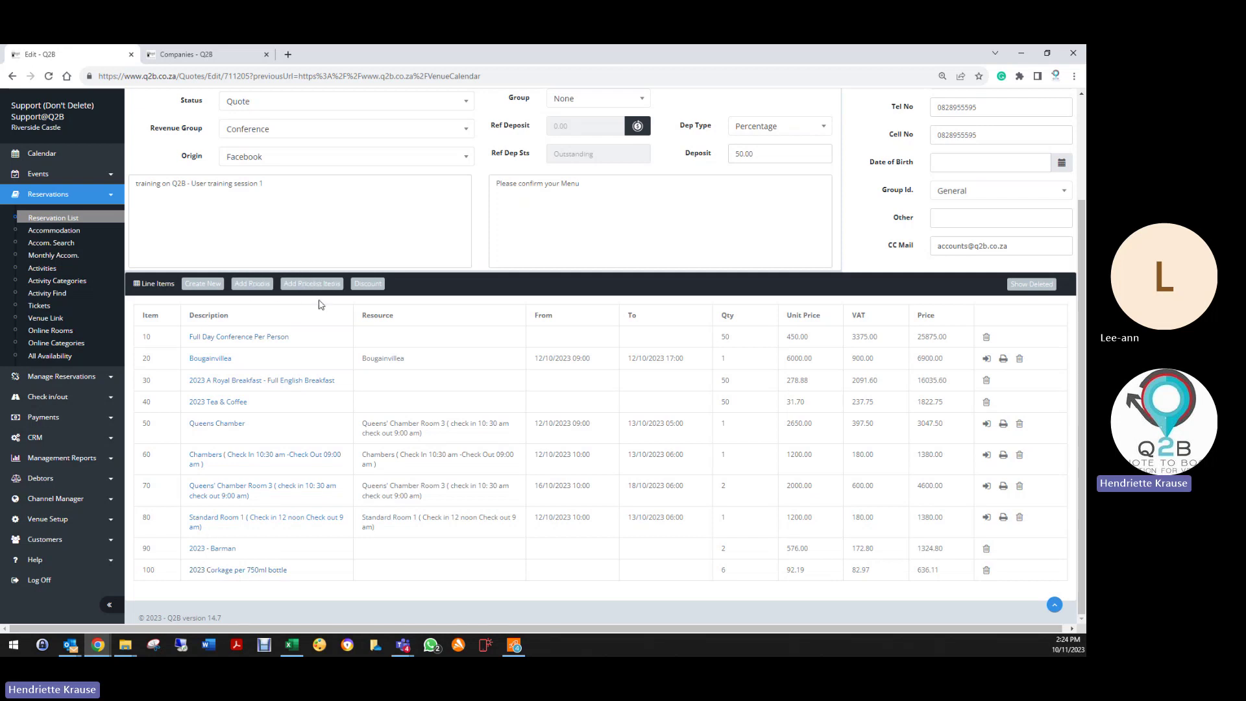
Step: Check the discount's Department list, find it empty, and cancel the discount
left_click(368, 285)
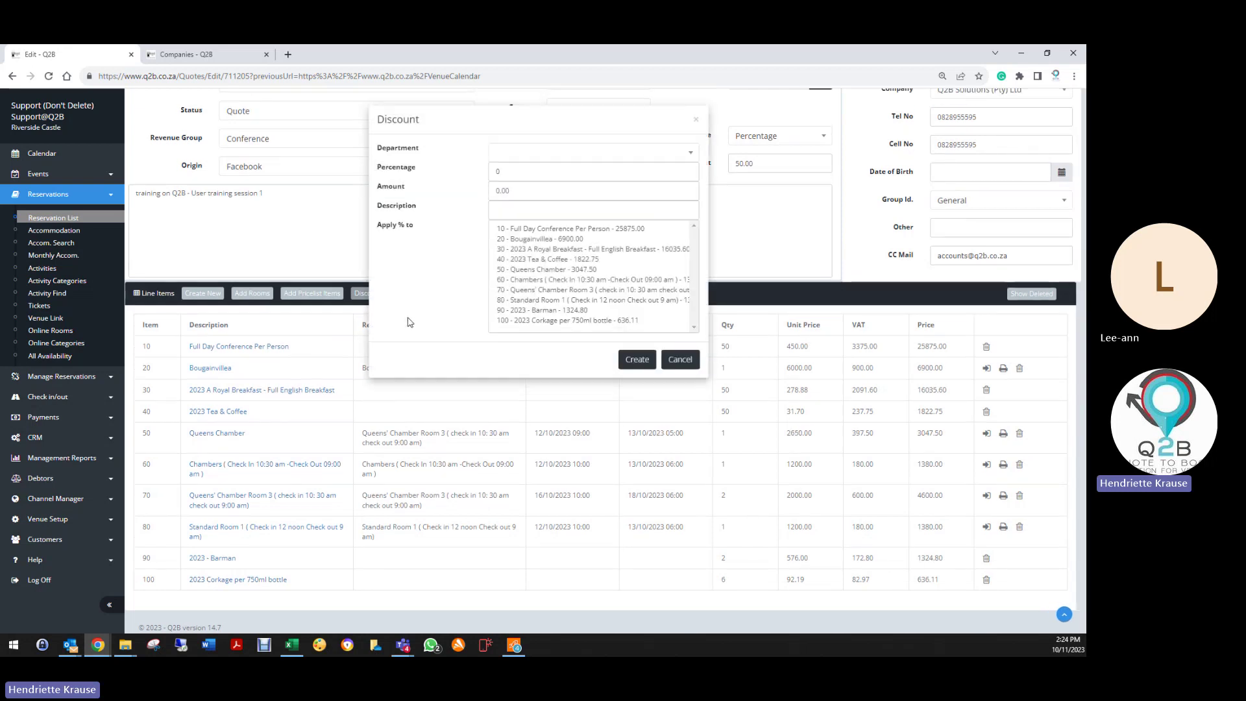
left_click(533, 154)
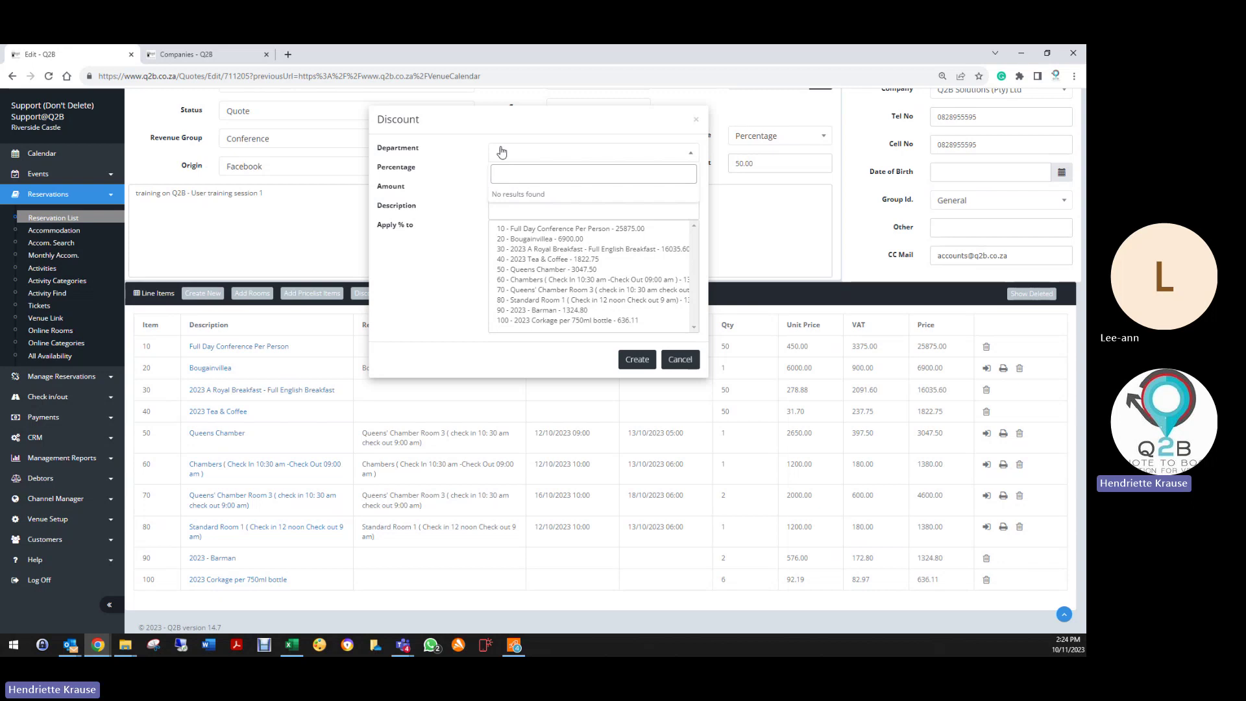
left_click(500, 153)
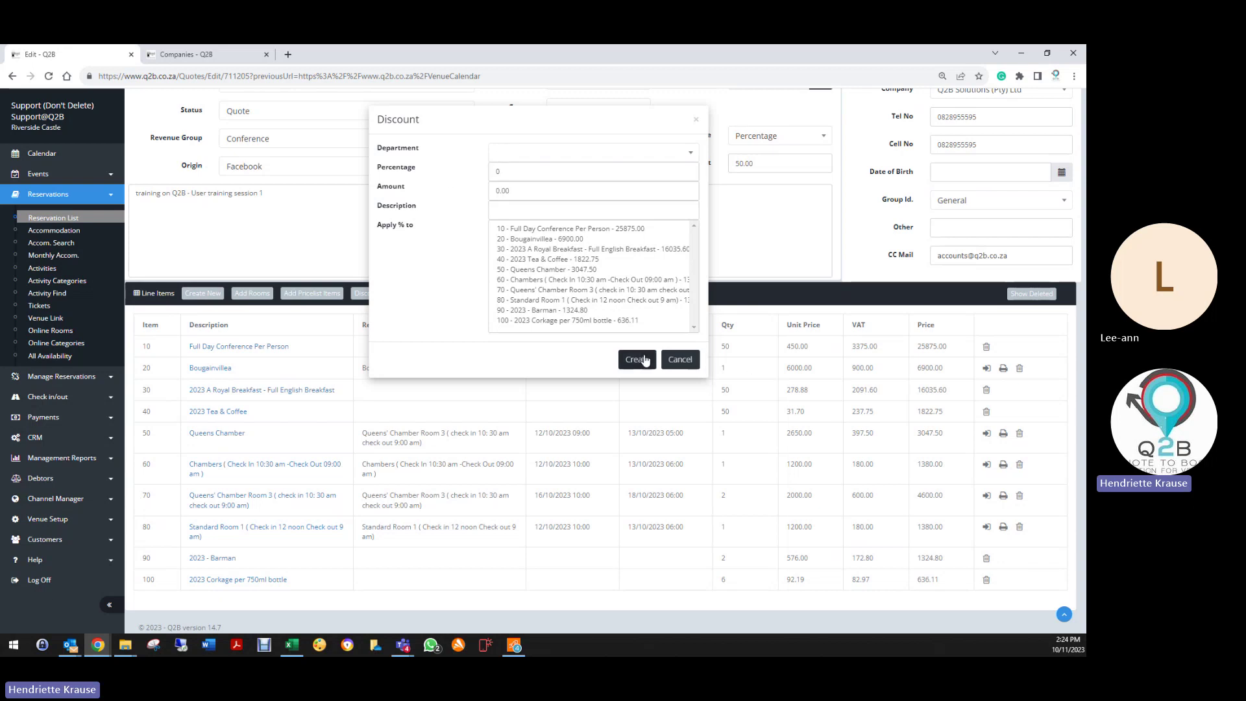
left_click(680, 361)
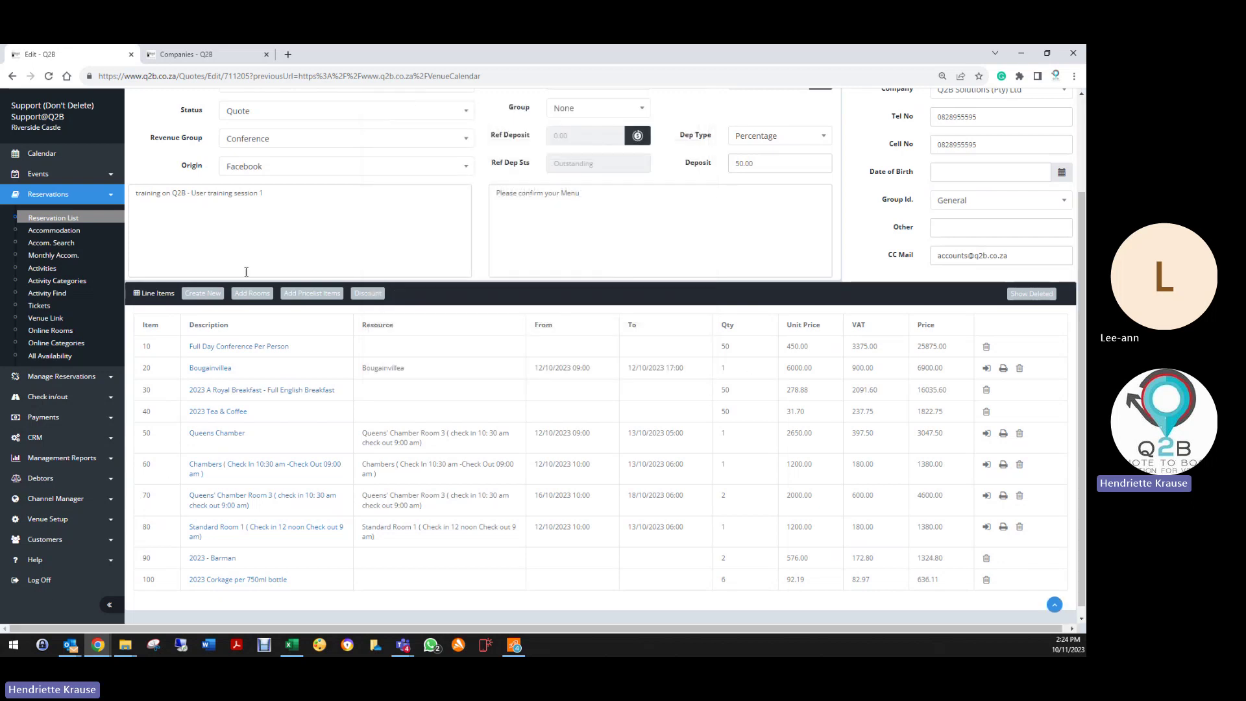
Step: Open the Venue Setup Departments page in a new browser tab
left_click(49, 519)
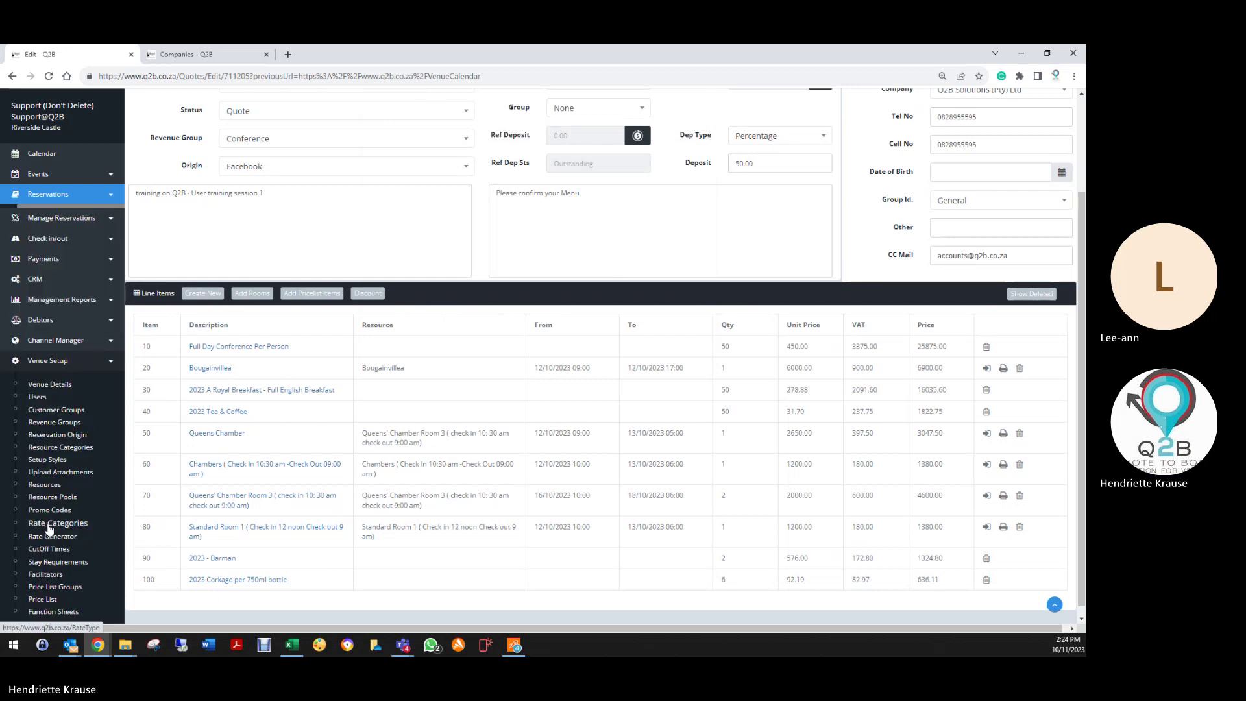
scroll(50, 529, "down", 3)
right_click(48, 525)
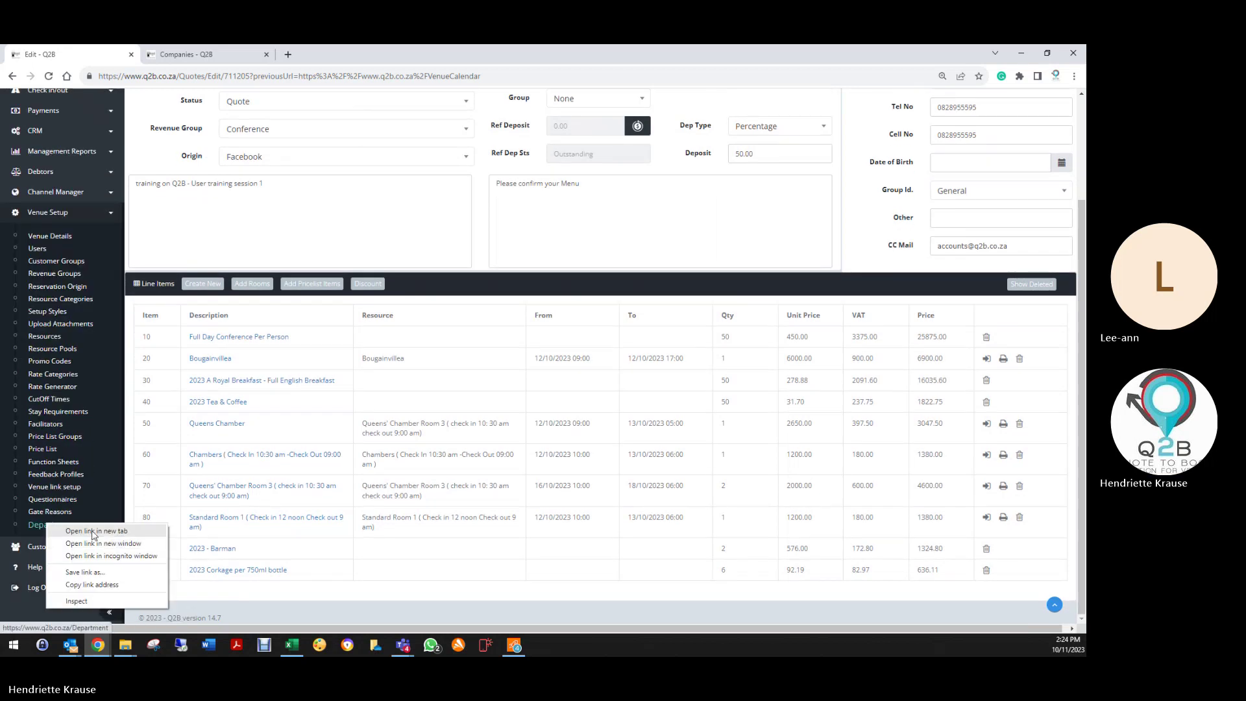
left_click(94, 532)
Step: Create the Venue Hire department on the Departments page
left_click(346, 56)
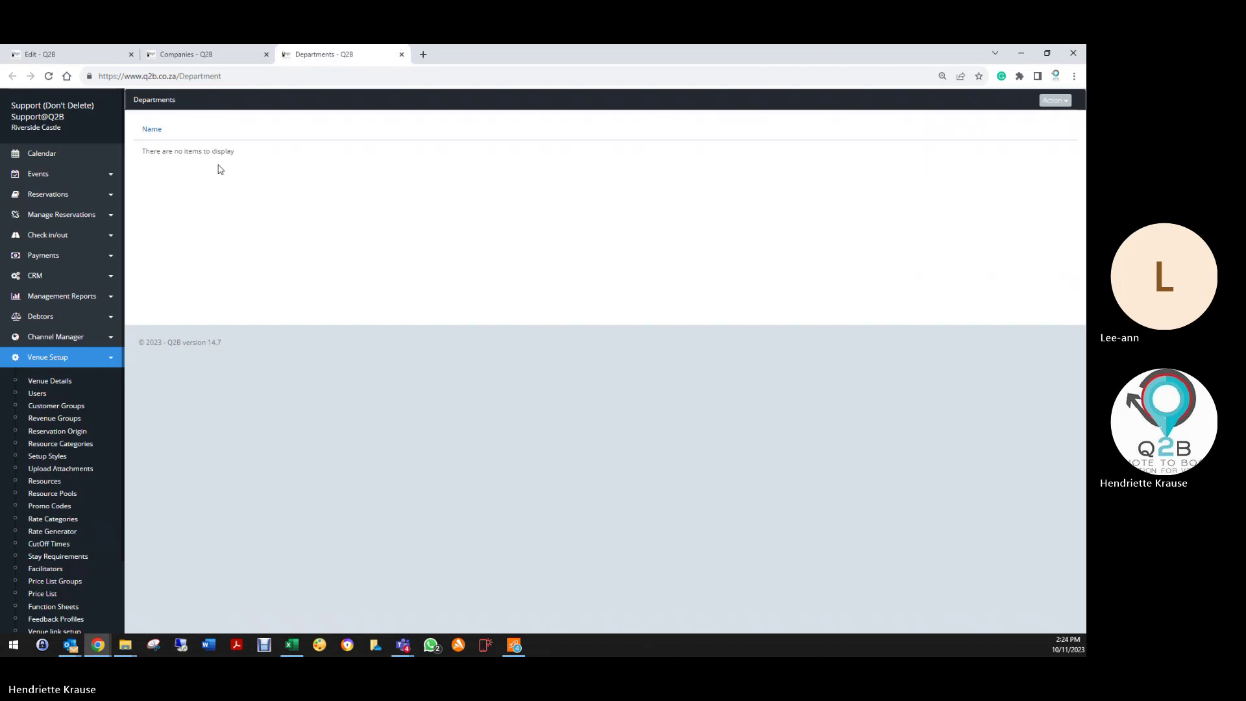
left_click(1055, 101)
left_click(1033, 120)
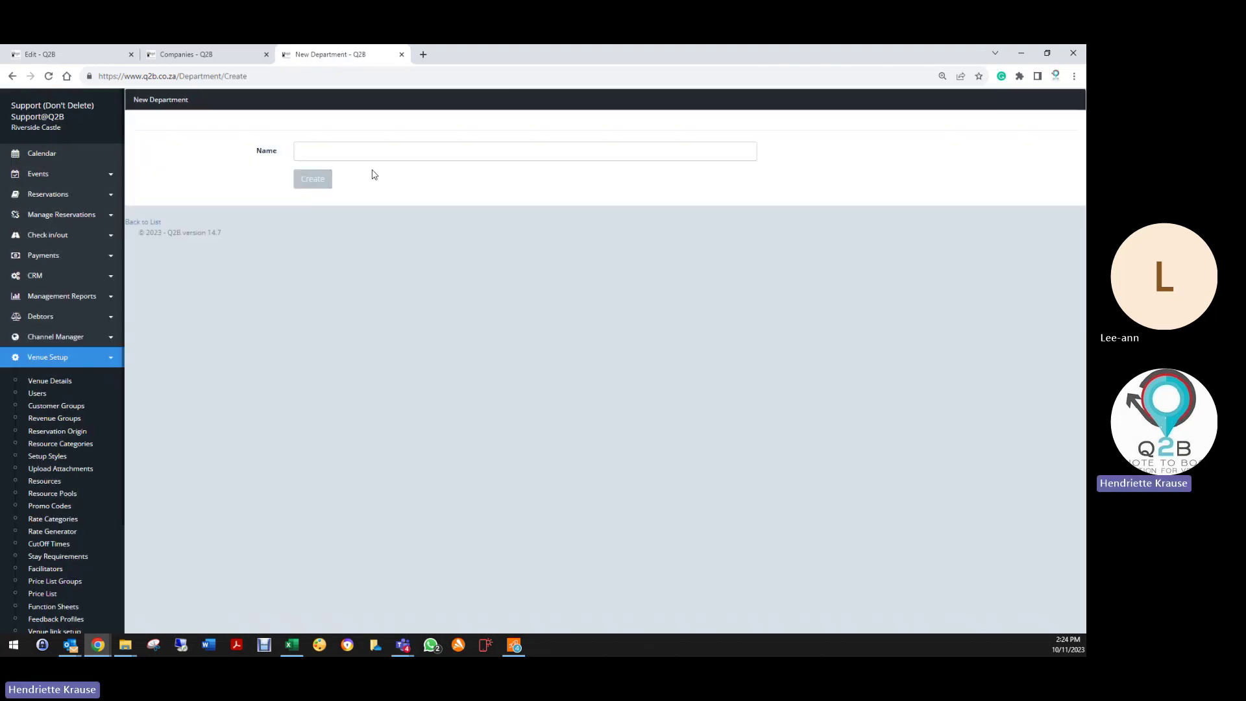
left_click(374, 154)
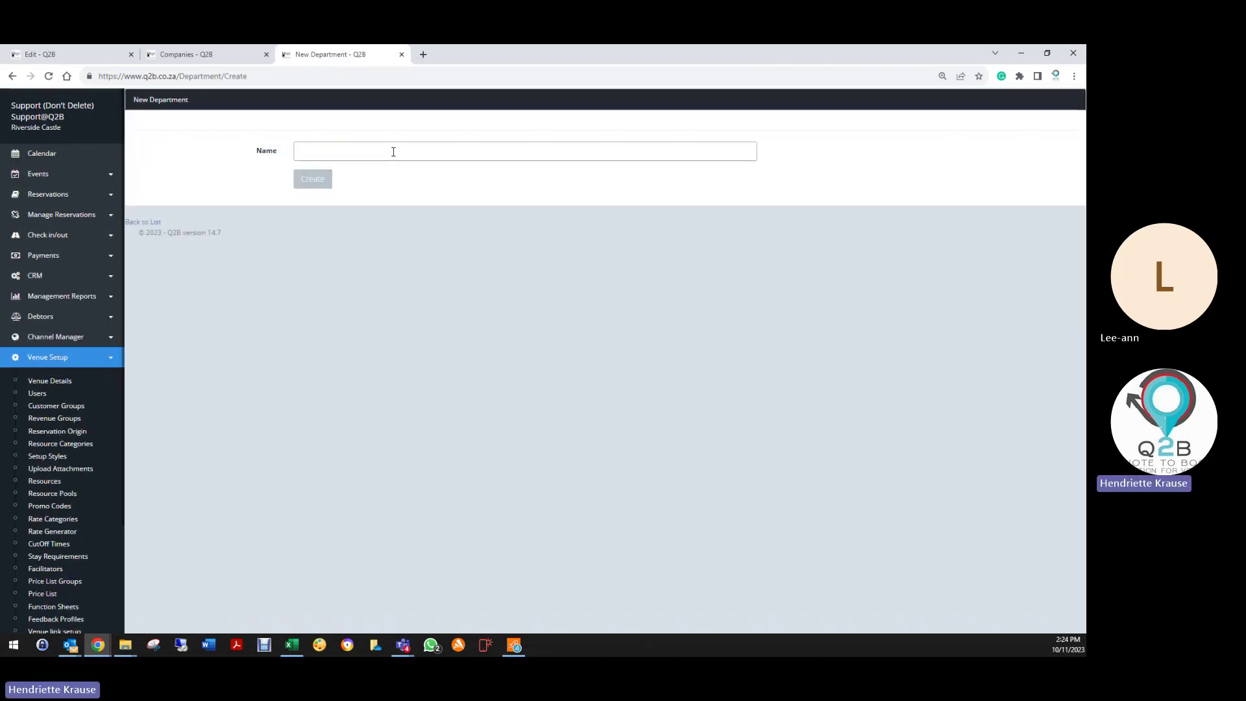
type("Venue Hir")
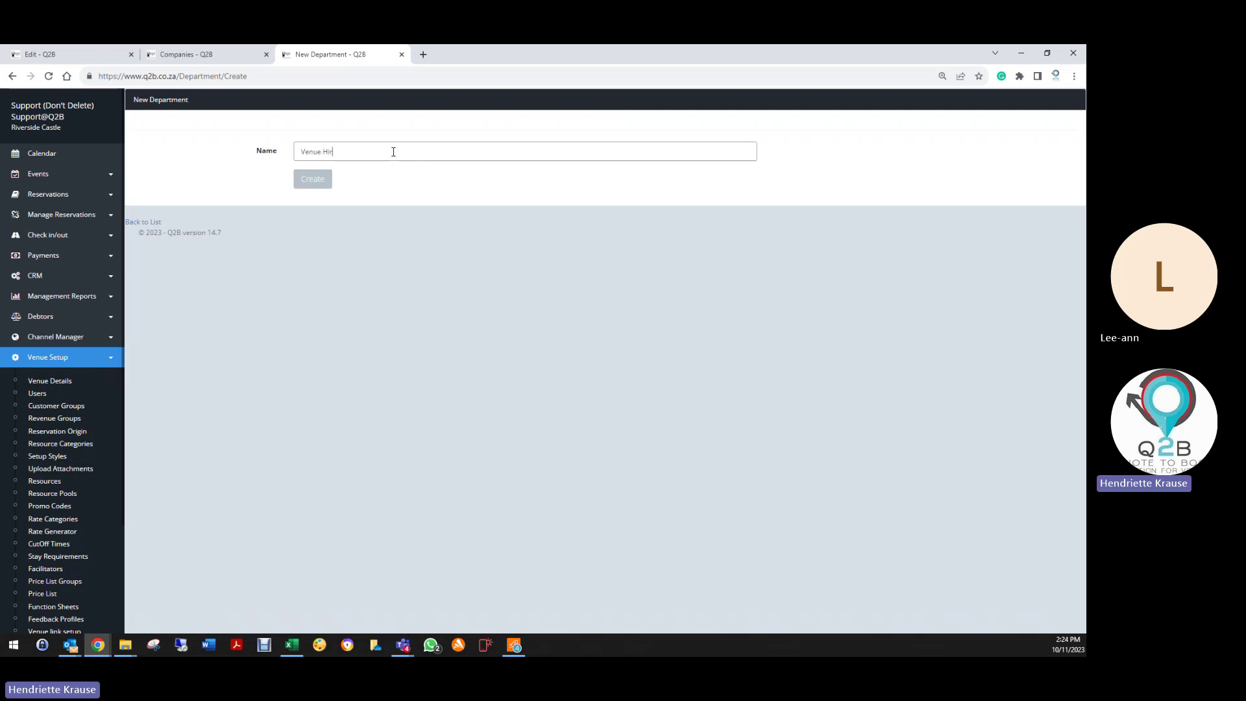
type("e")
left_click(324, 180)
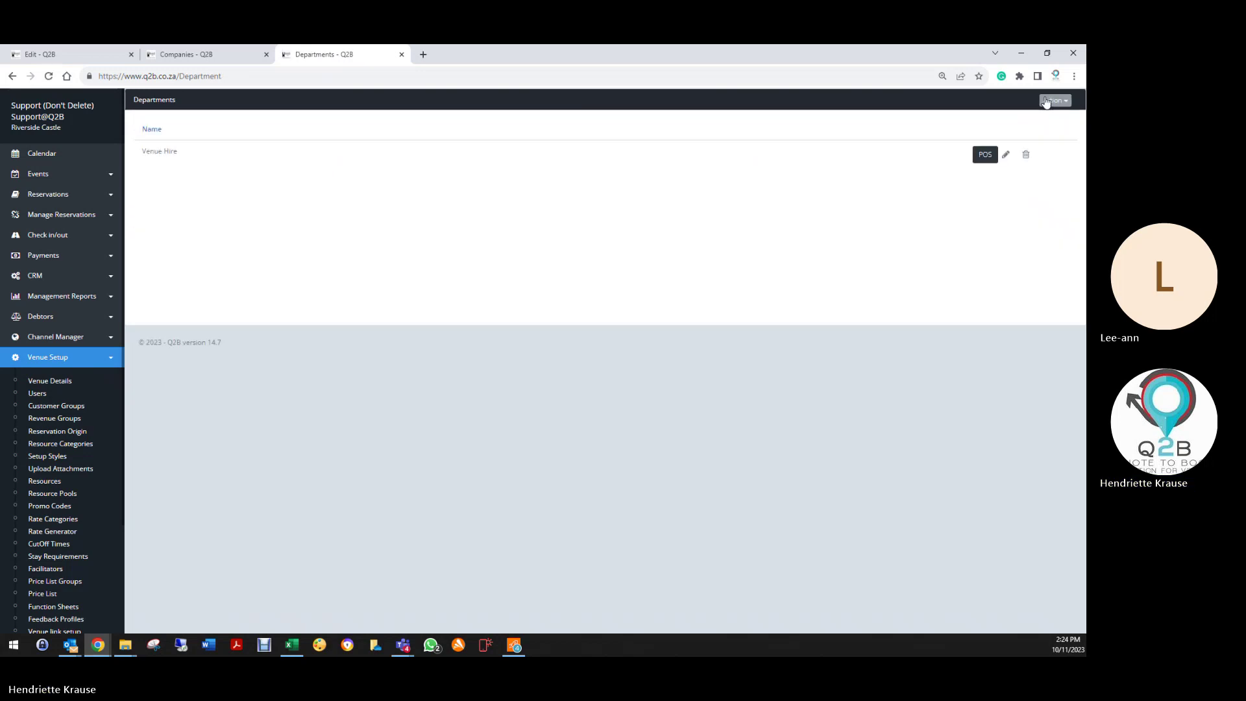
Step: Create the Accommodation and Food & Beverage departments
left_click(1054, 100)
left_click(996, 125)
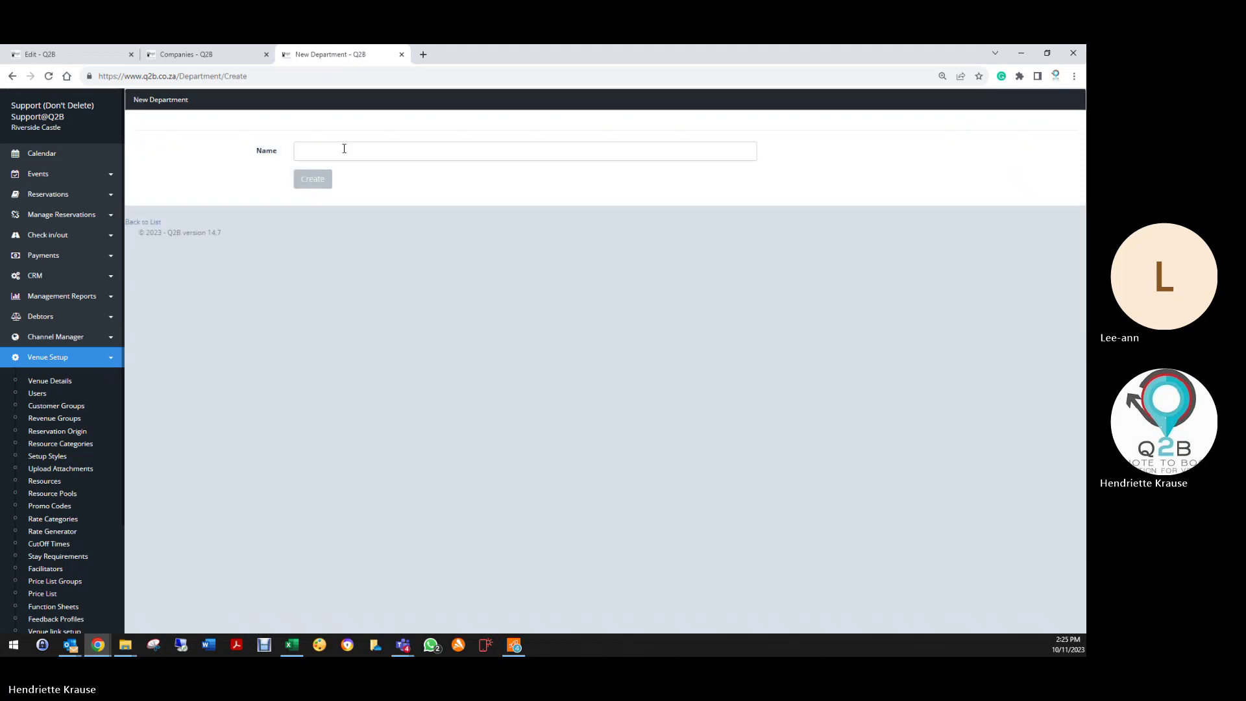
left_click(350, 154)
type("Ac")
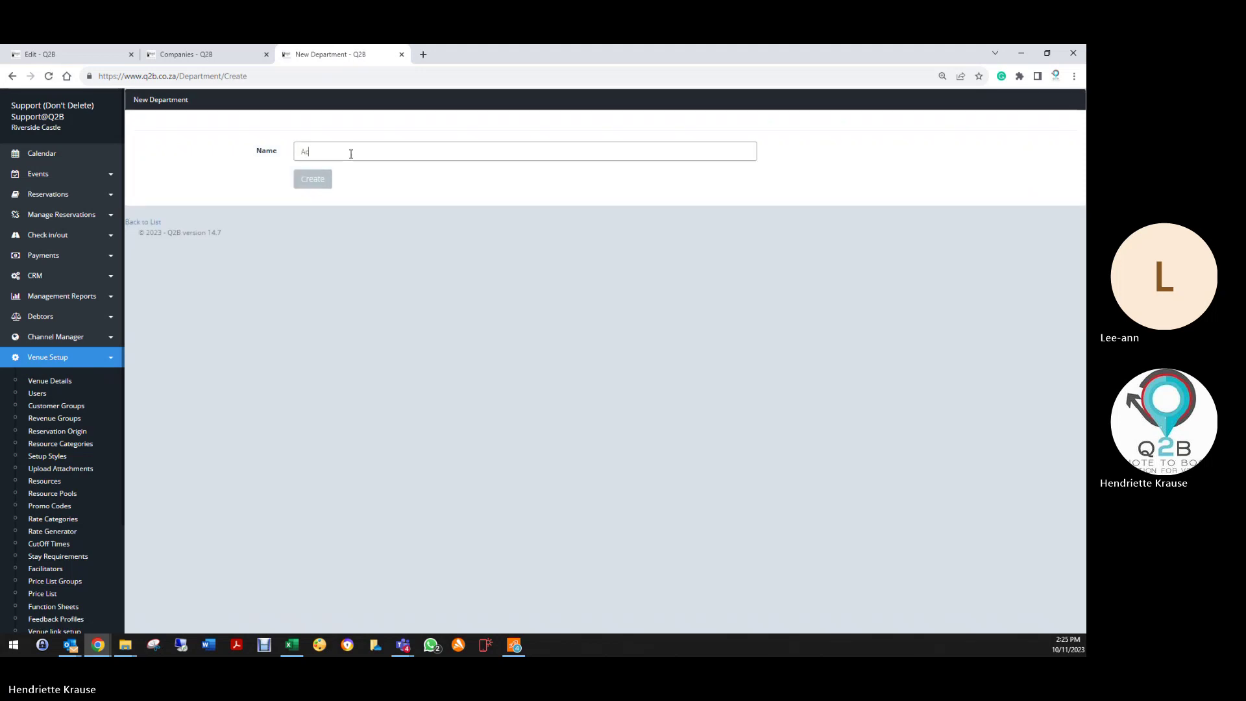
type("commodation")
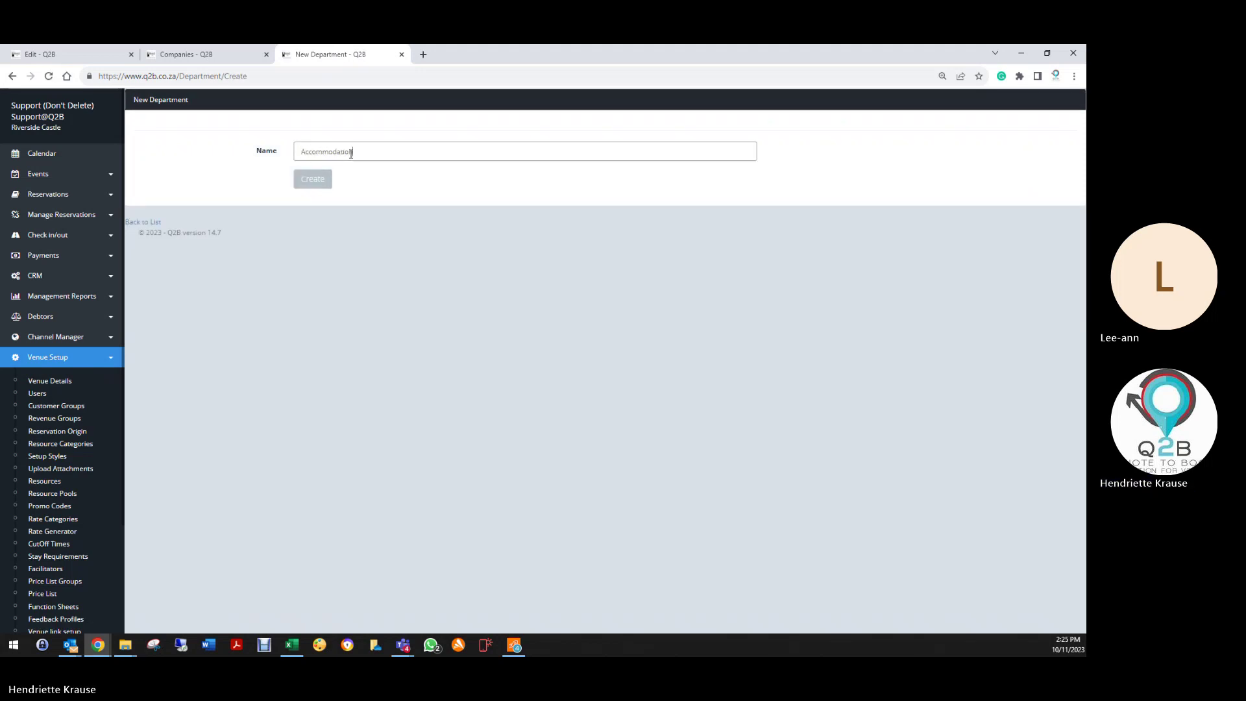
left_click(312, 179)
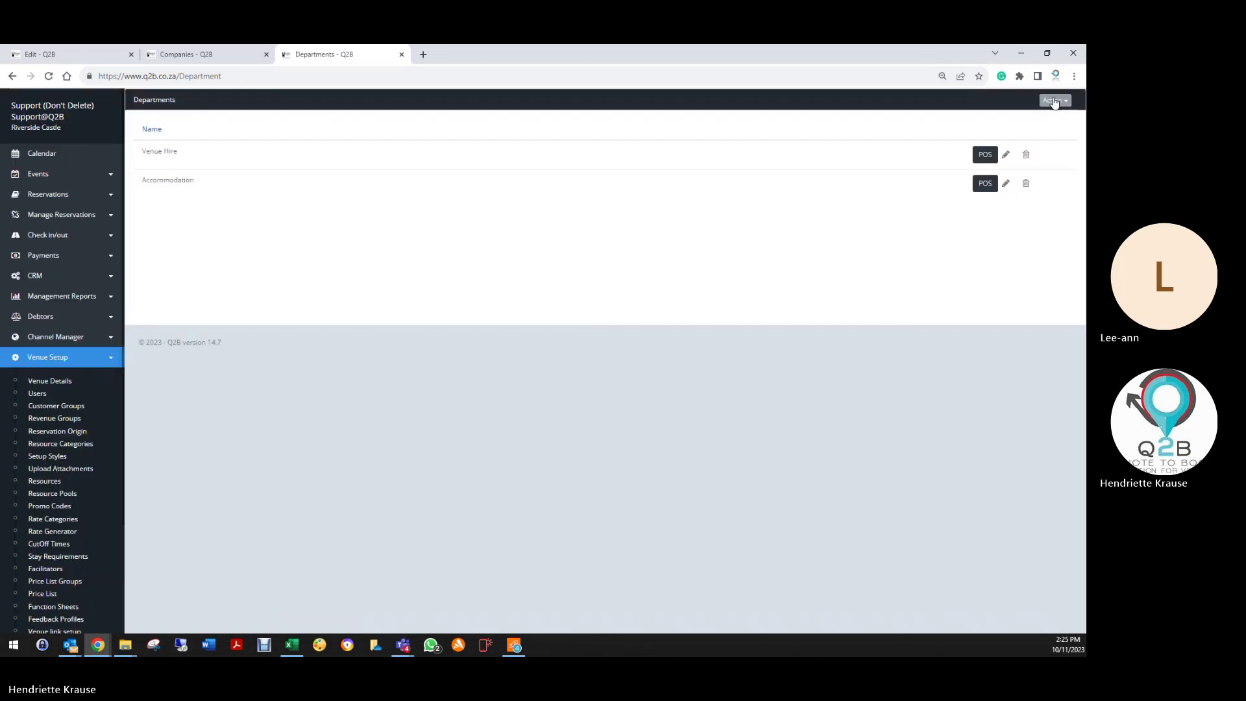
left_click(1055, 102)
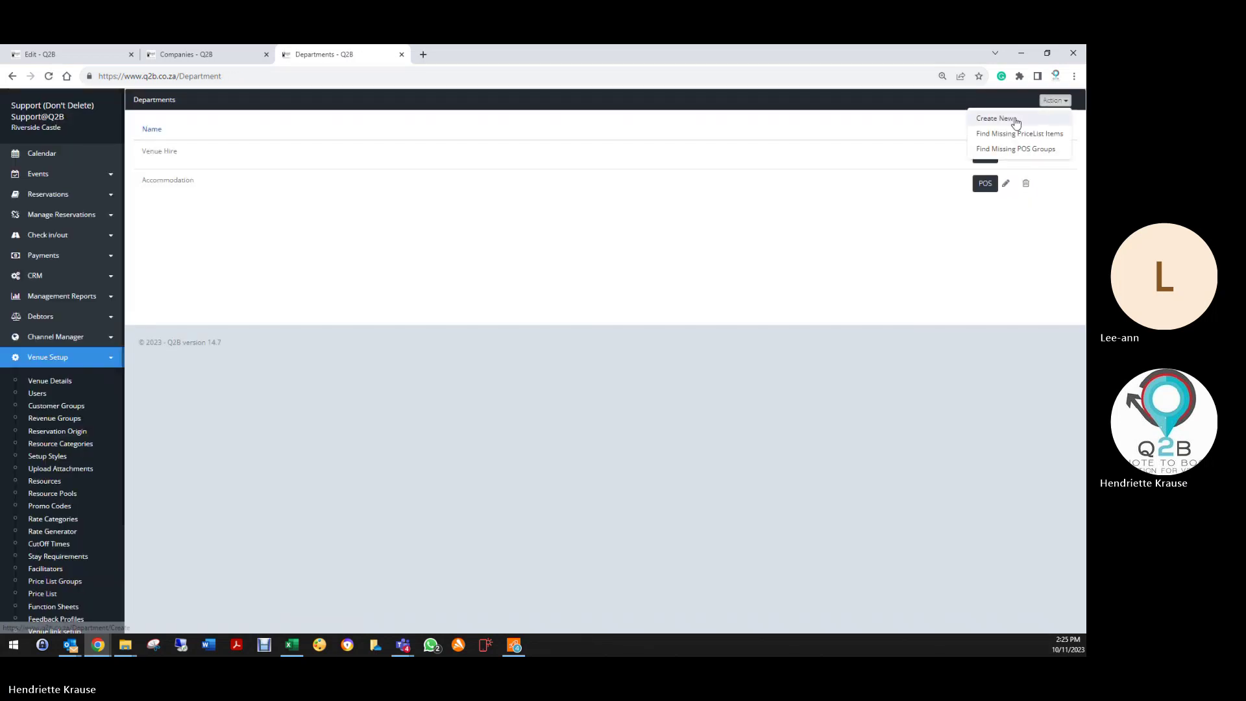
left_click(1039, 118)
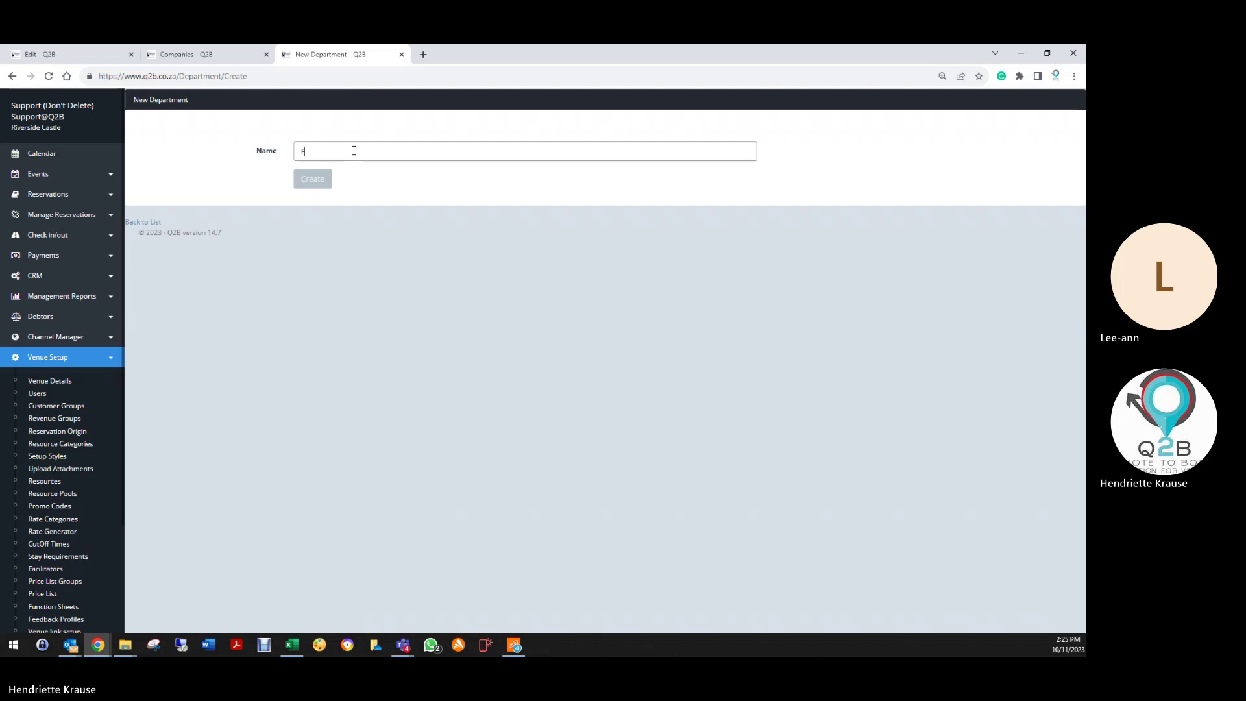
type("Food &")
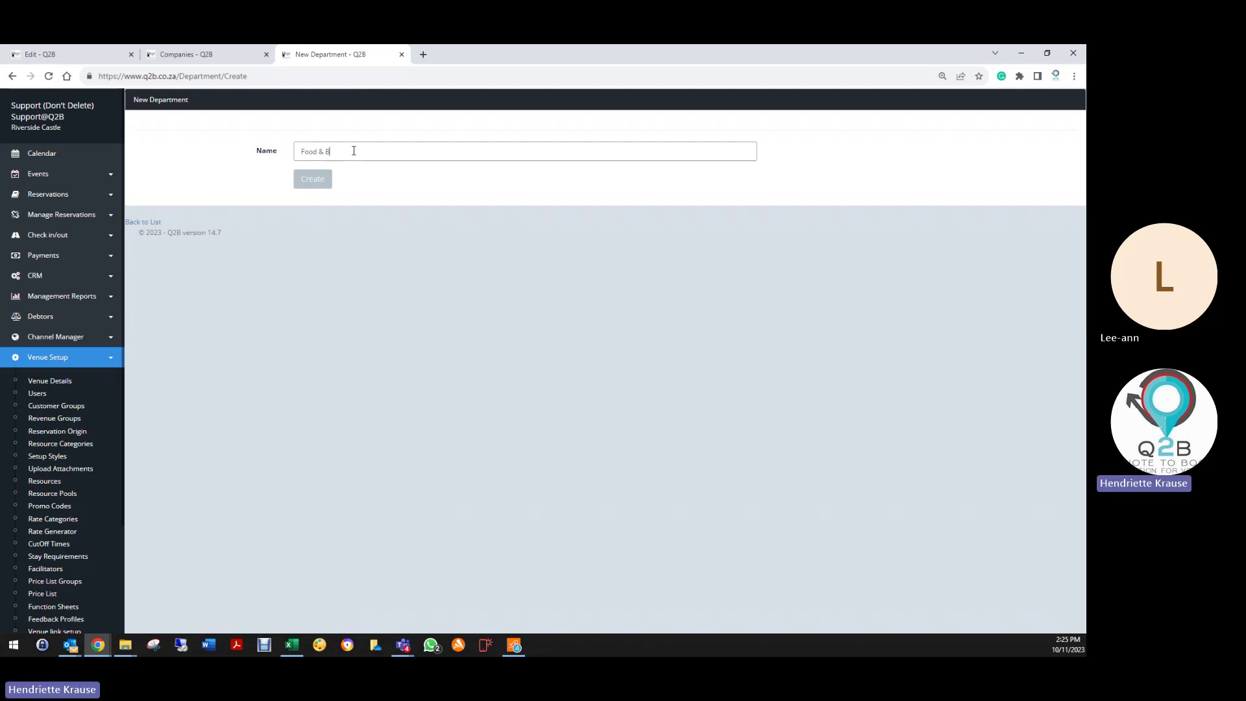
type(" Bevera")
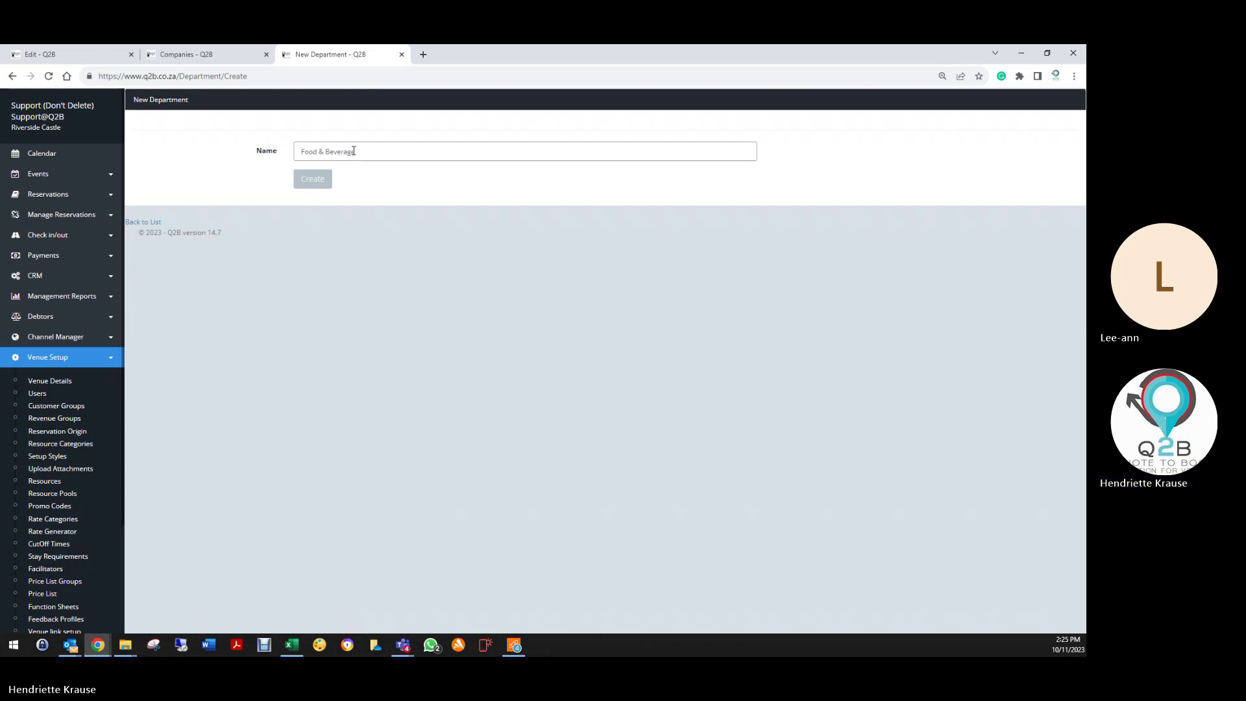
type("ge")
left_click(321, 181)
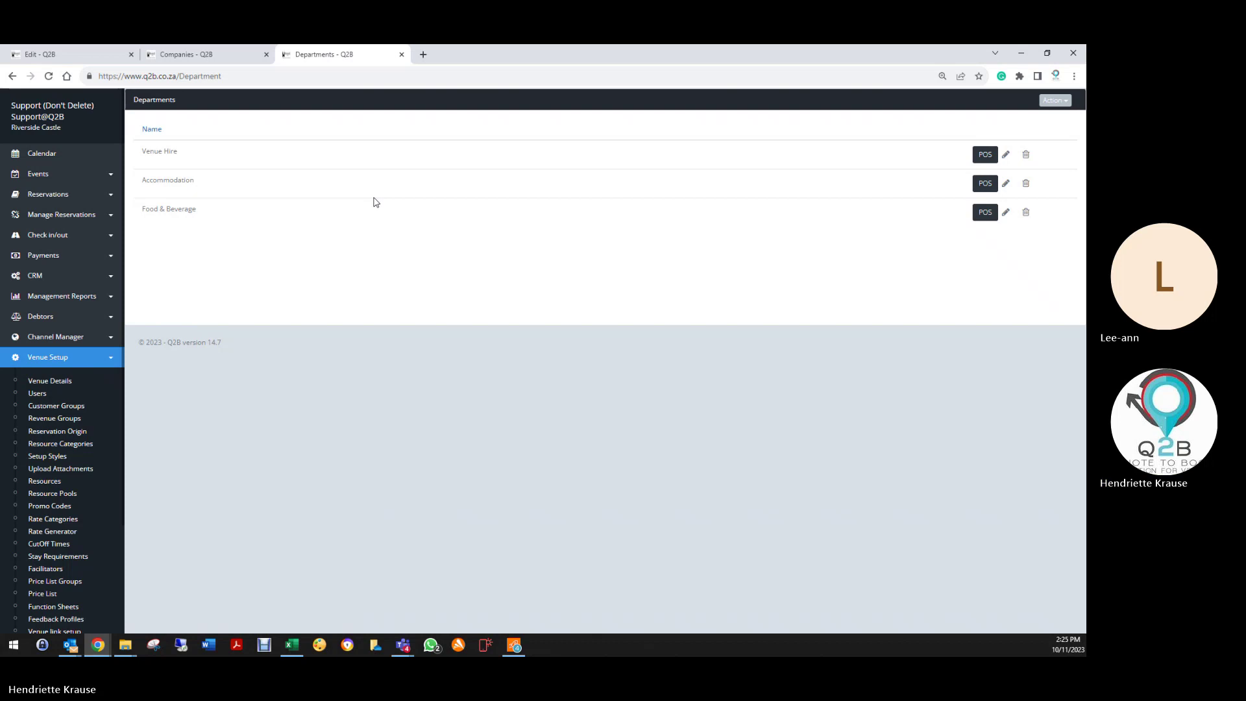
Step: Create the Barman department, then return to the quote's edit page
left_click(188, 55)
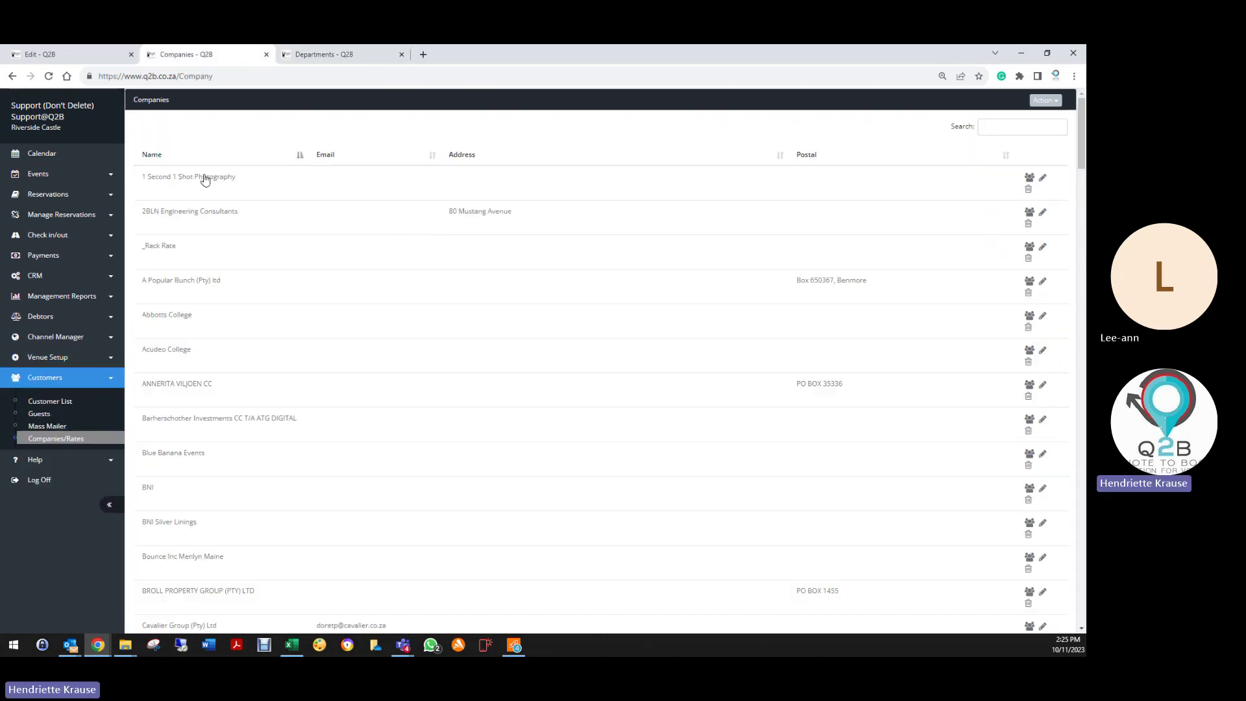
left_click(71, 52)
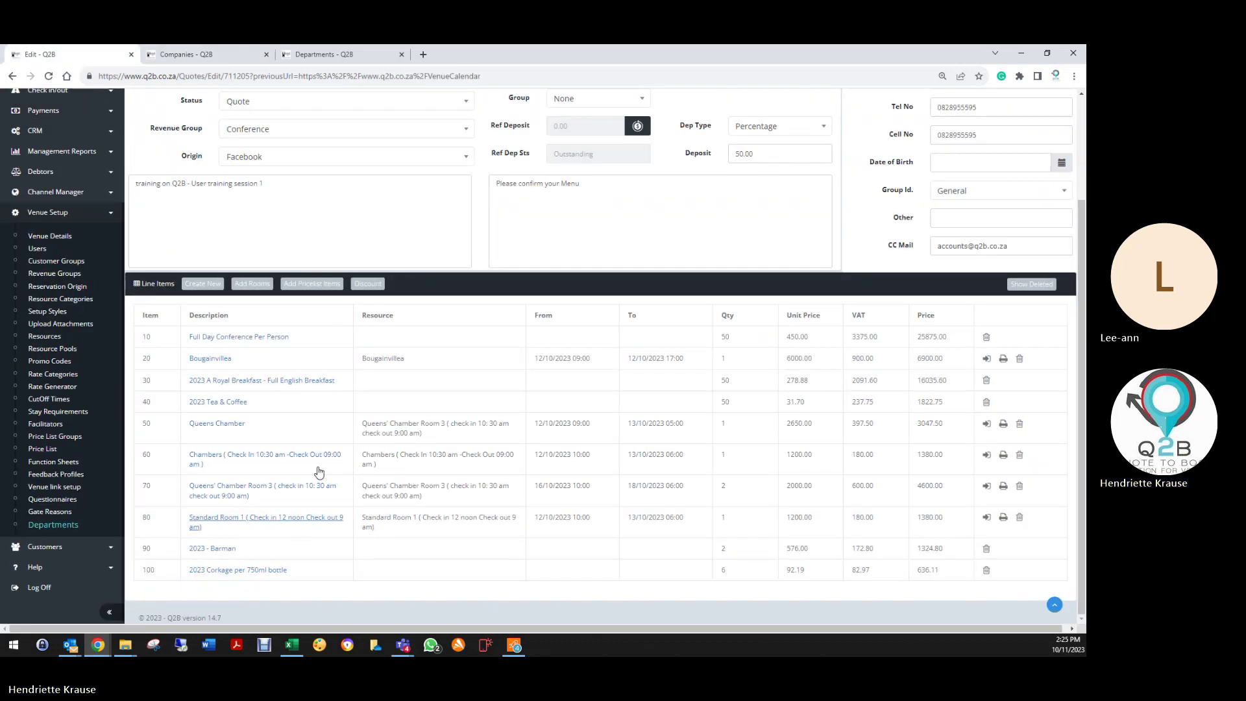
left_click(335, 55)
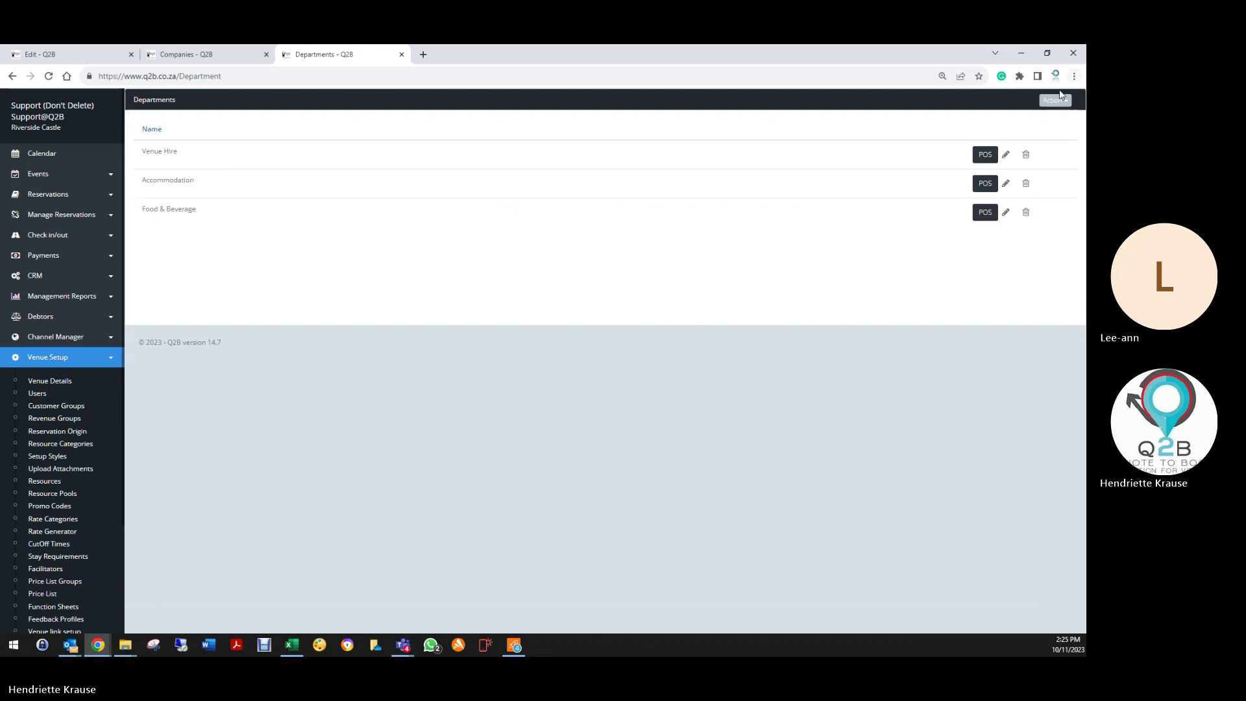
left_click(1056, 100)
left_click(993, 117)
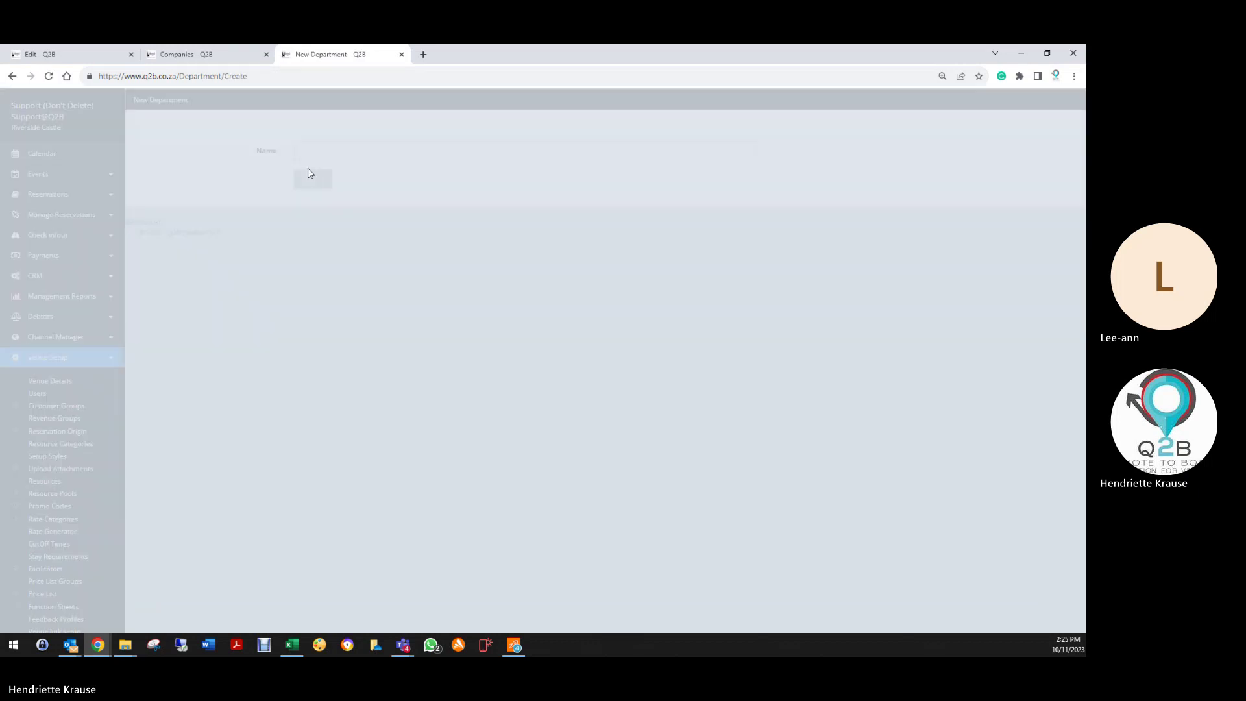
left_click(370, 146)
type("Barman")
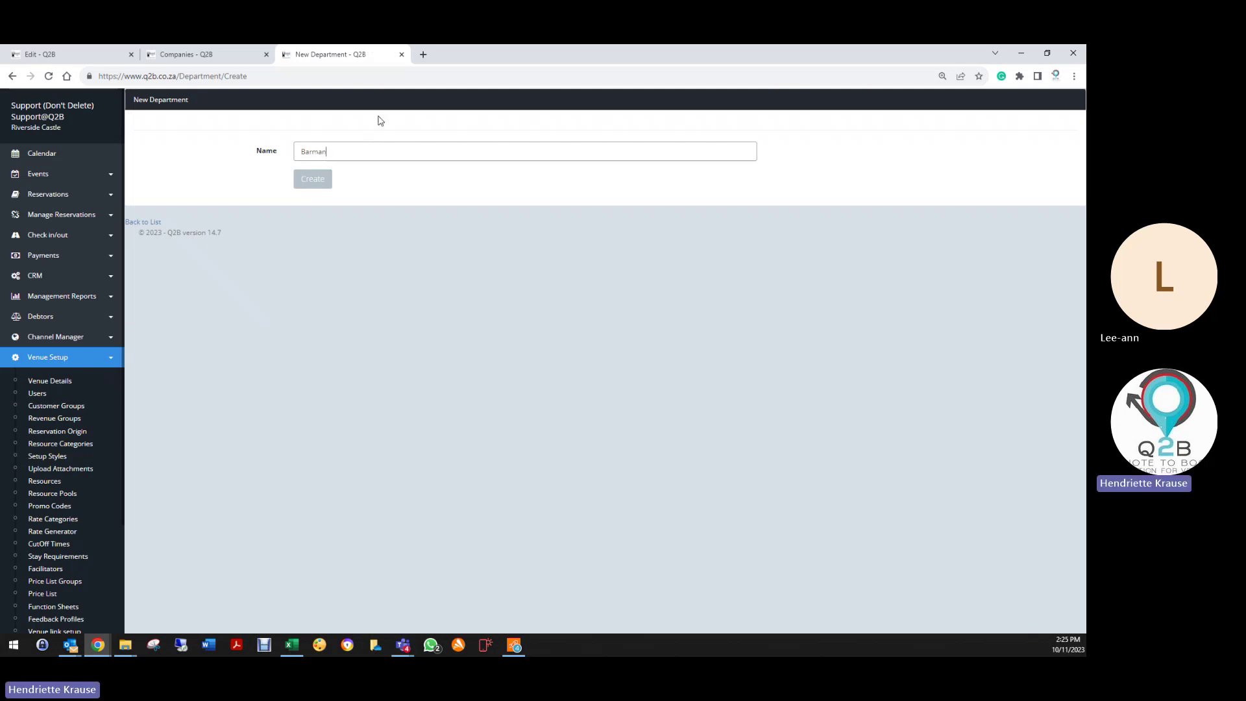
left_click(310, 179)
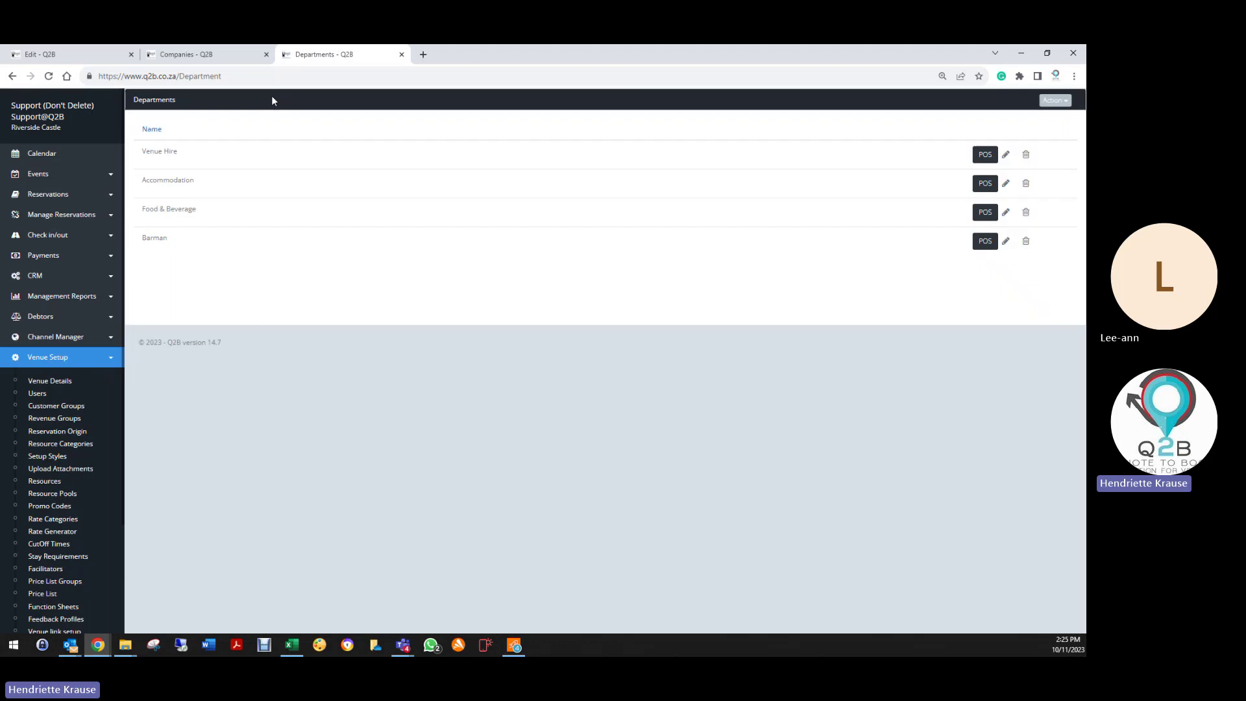
left_click(90, 58)
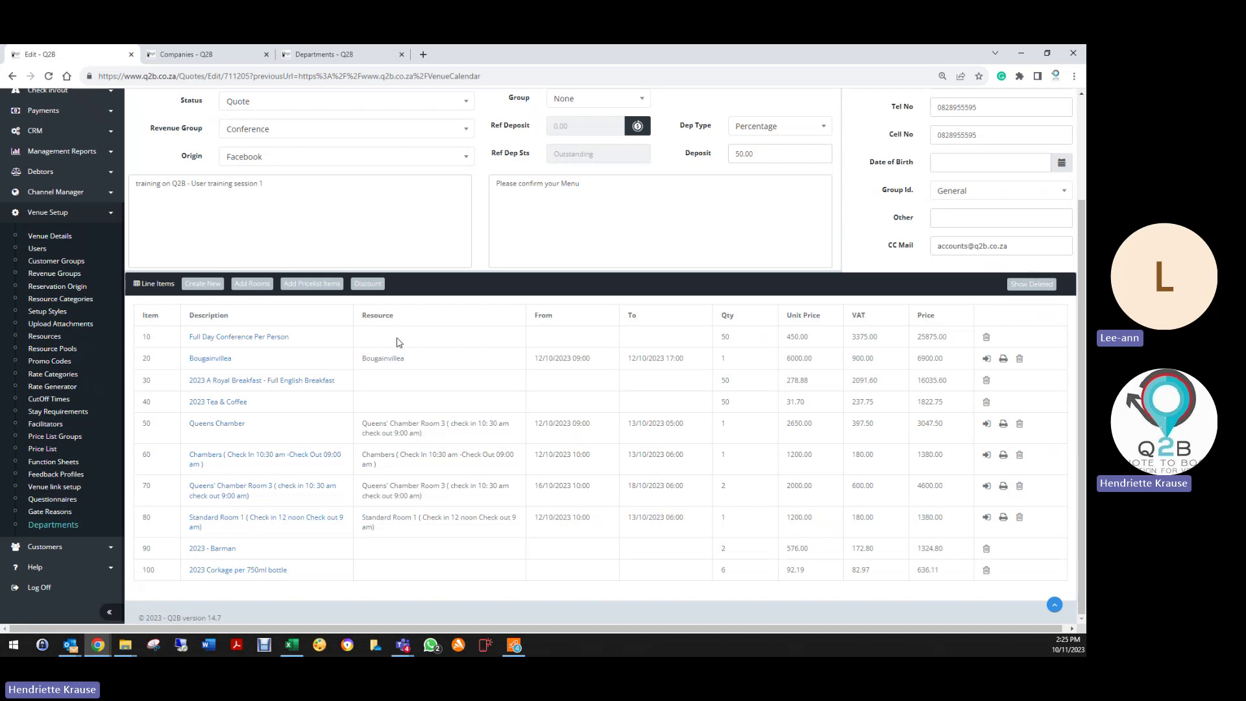
Step: Add a 10% Food & Beverage 'Breakfast for Conference' discount applied to item 30, Royal Breakfast
left_click(367, 284)
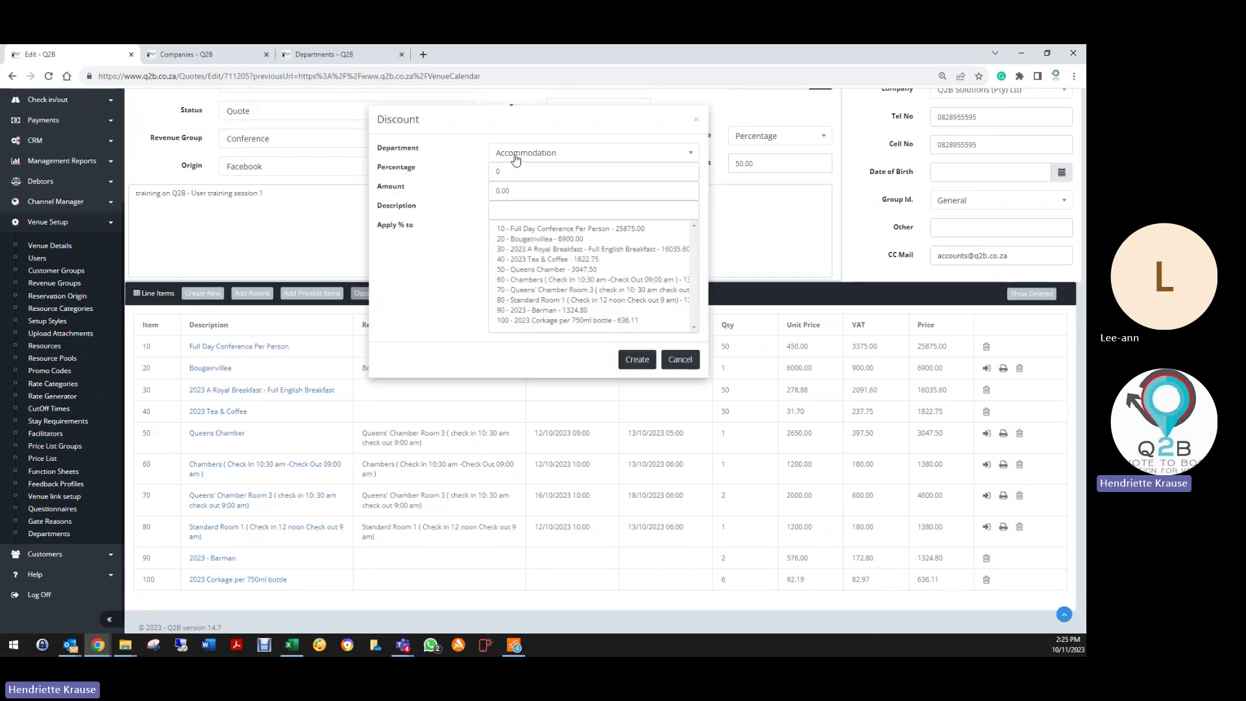
left_click(516, 157)
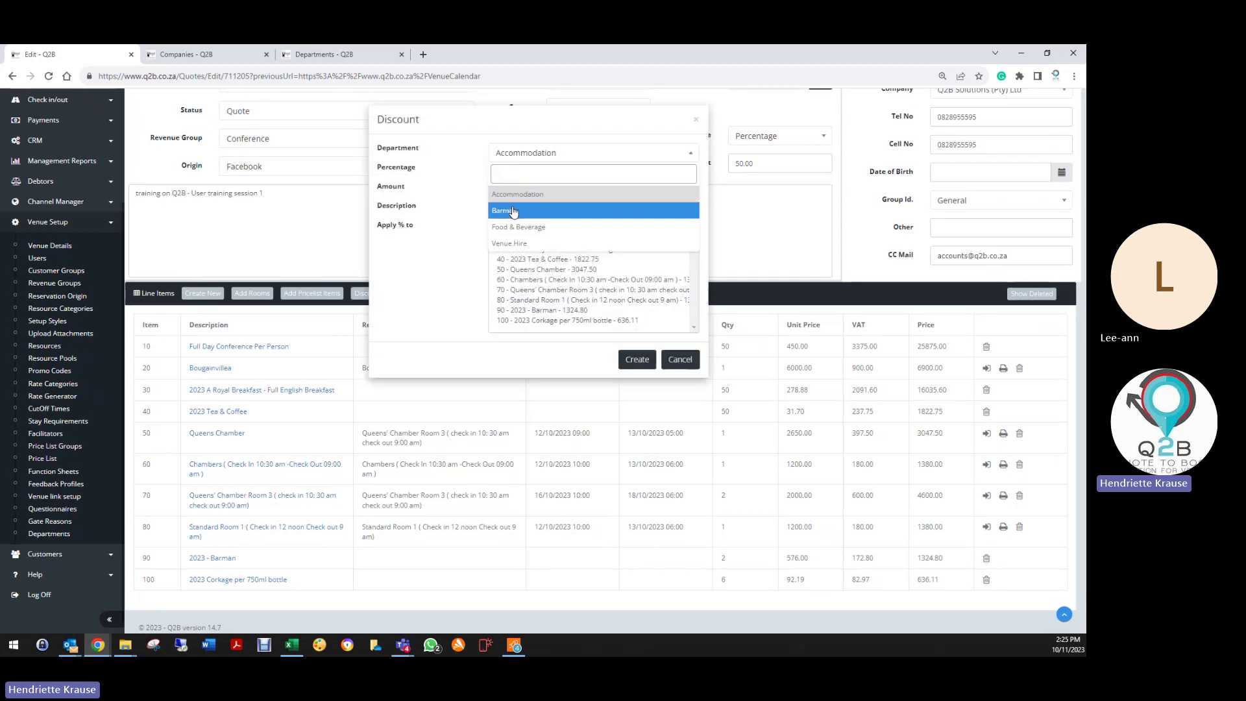
left_click(513, 227)
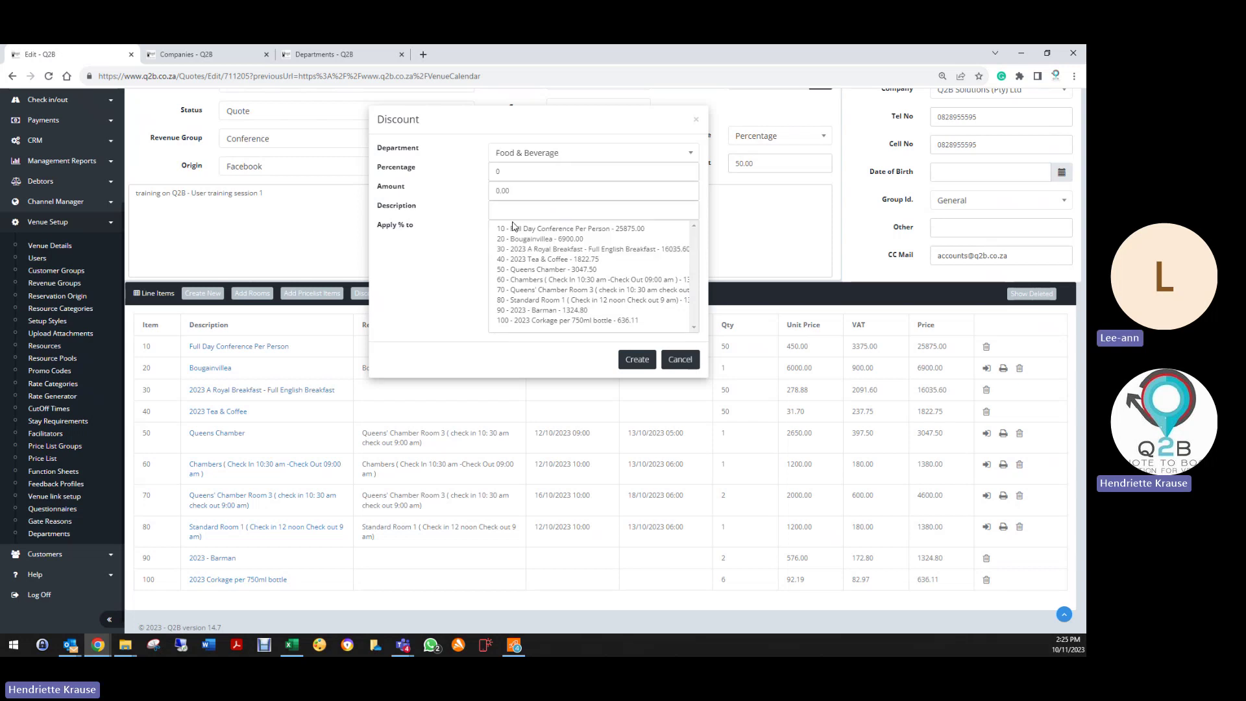
left_click_drag(505, 172, 478, 178)
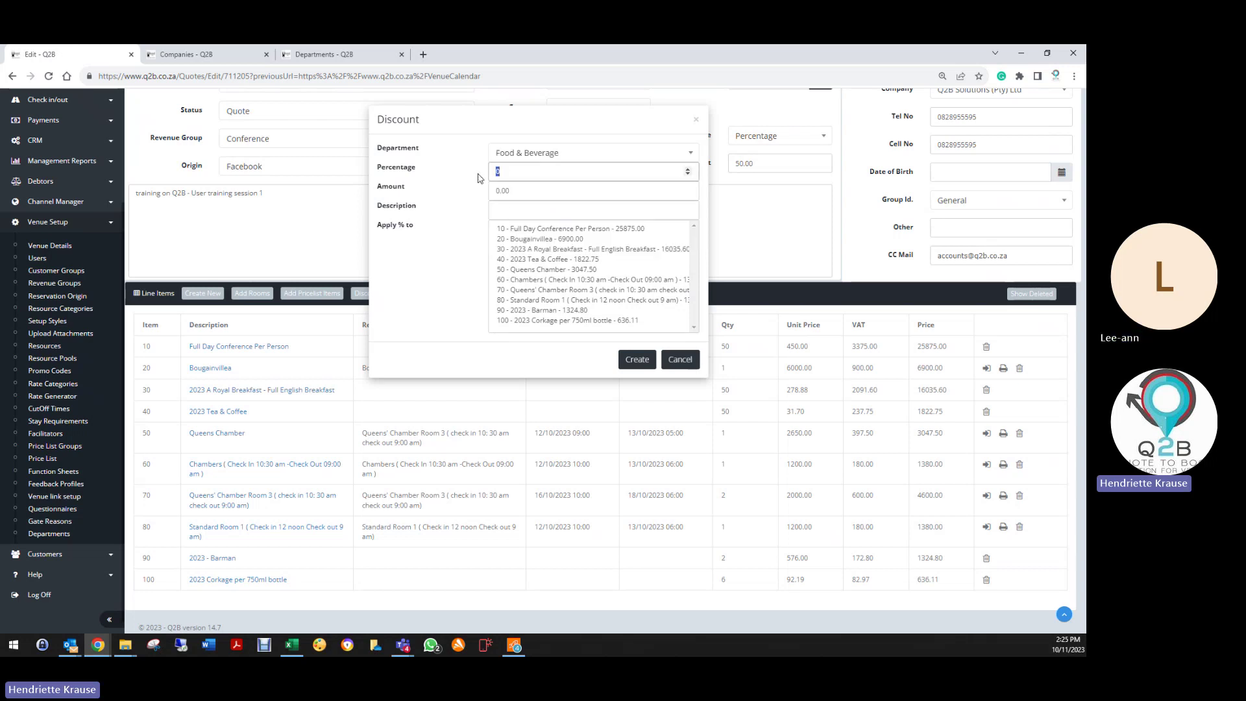
left_click(527, 213)
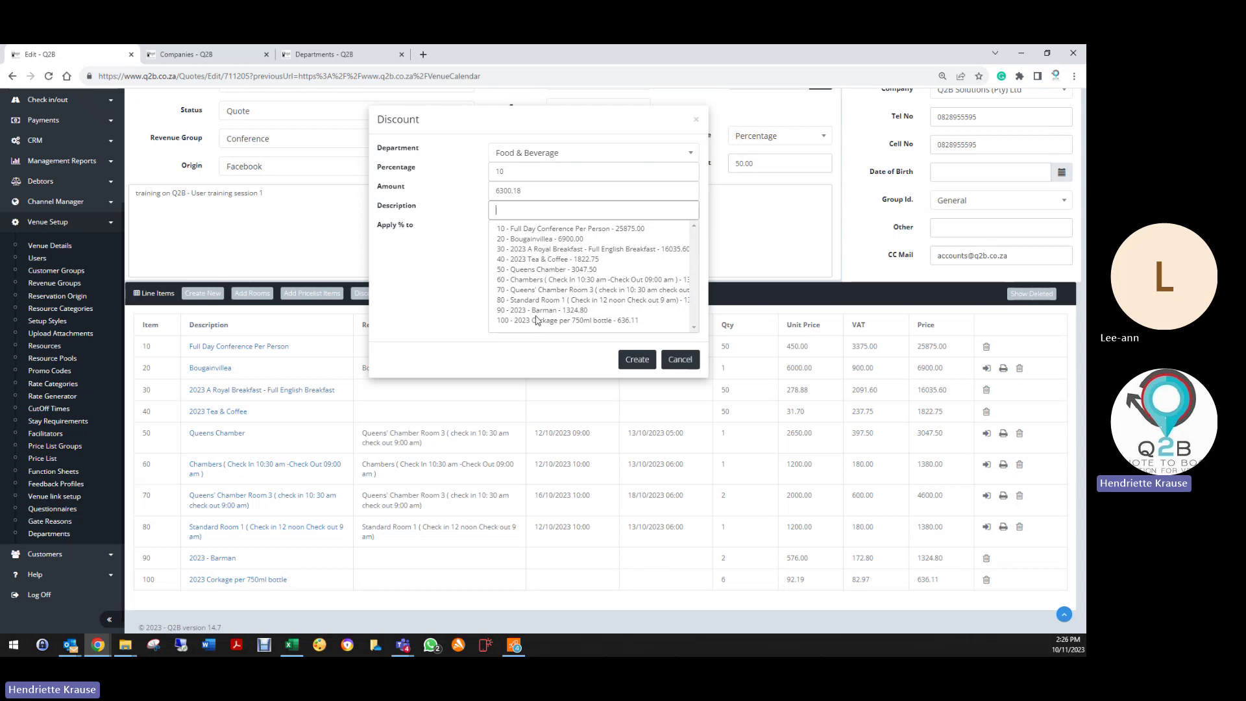
left_click(534, 250)
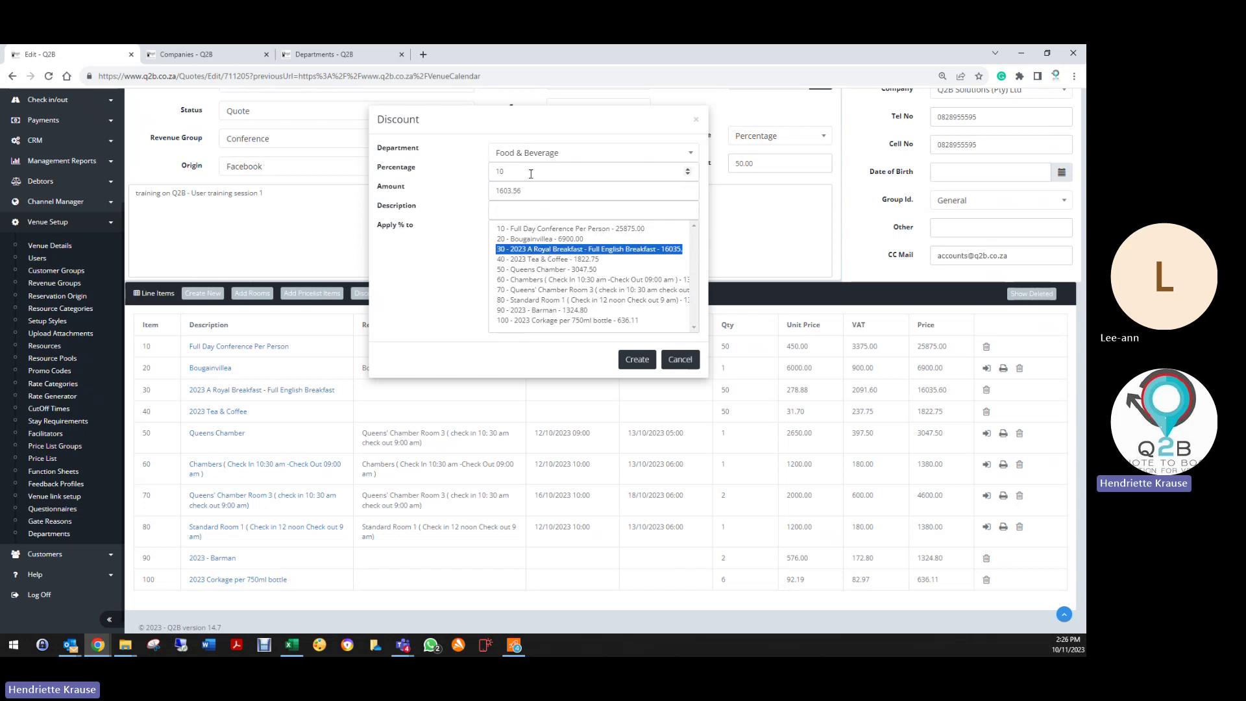
left_click(496, 208)
type("10% Breakfast for")
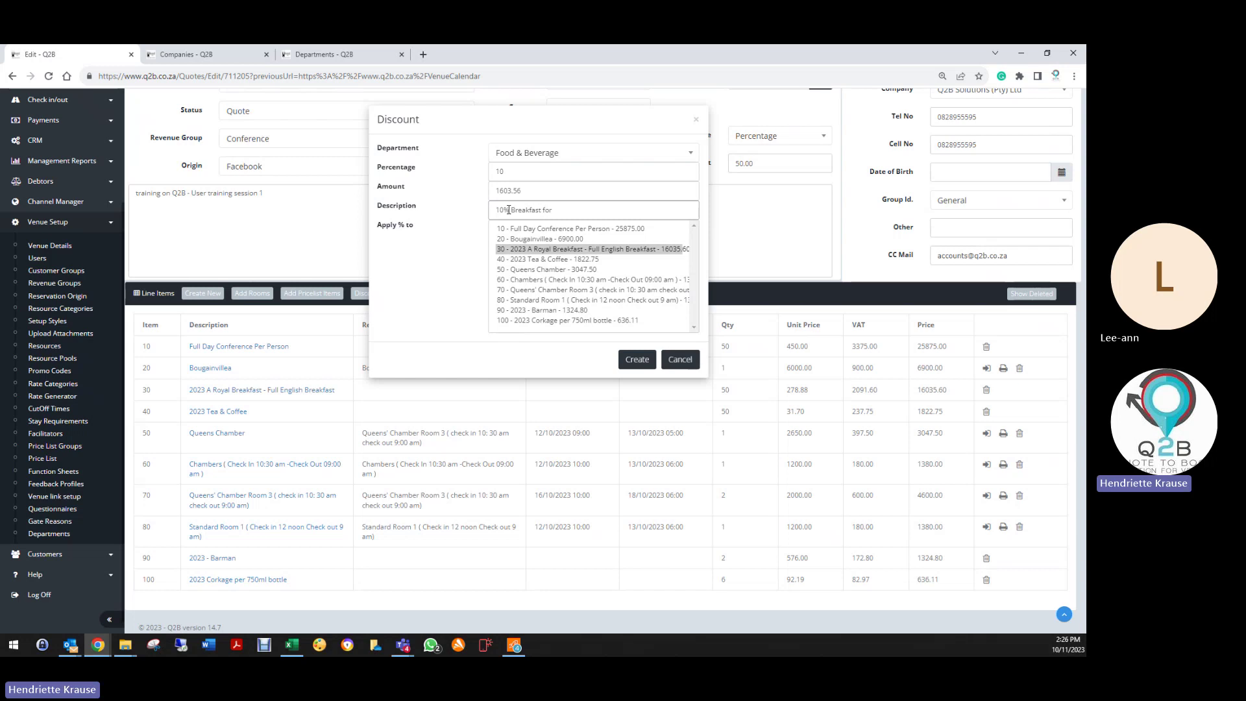
type("Conference")
left_click(525, 251)
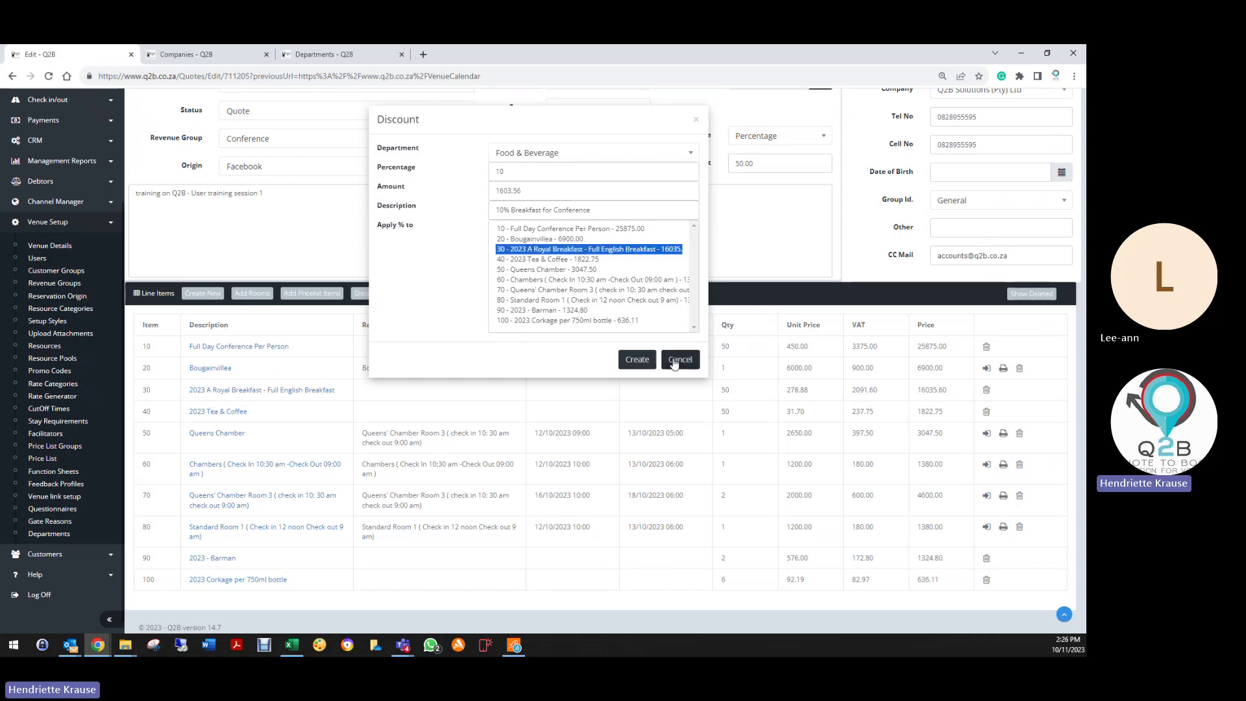
left_click(637, 364)
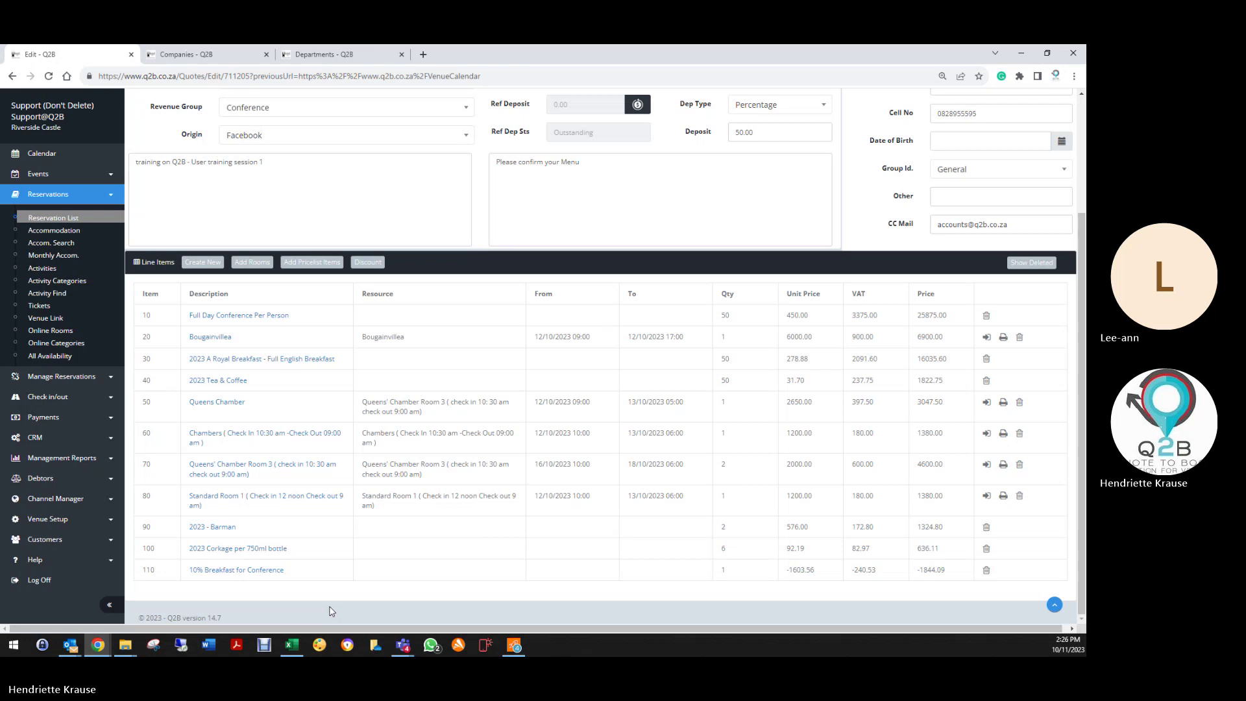
Step: Start a new 5% discount described as 'Accommodation Discount 5%'
scroll(375, 304, "up", 1)
left_click(368, 271)
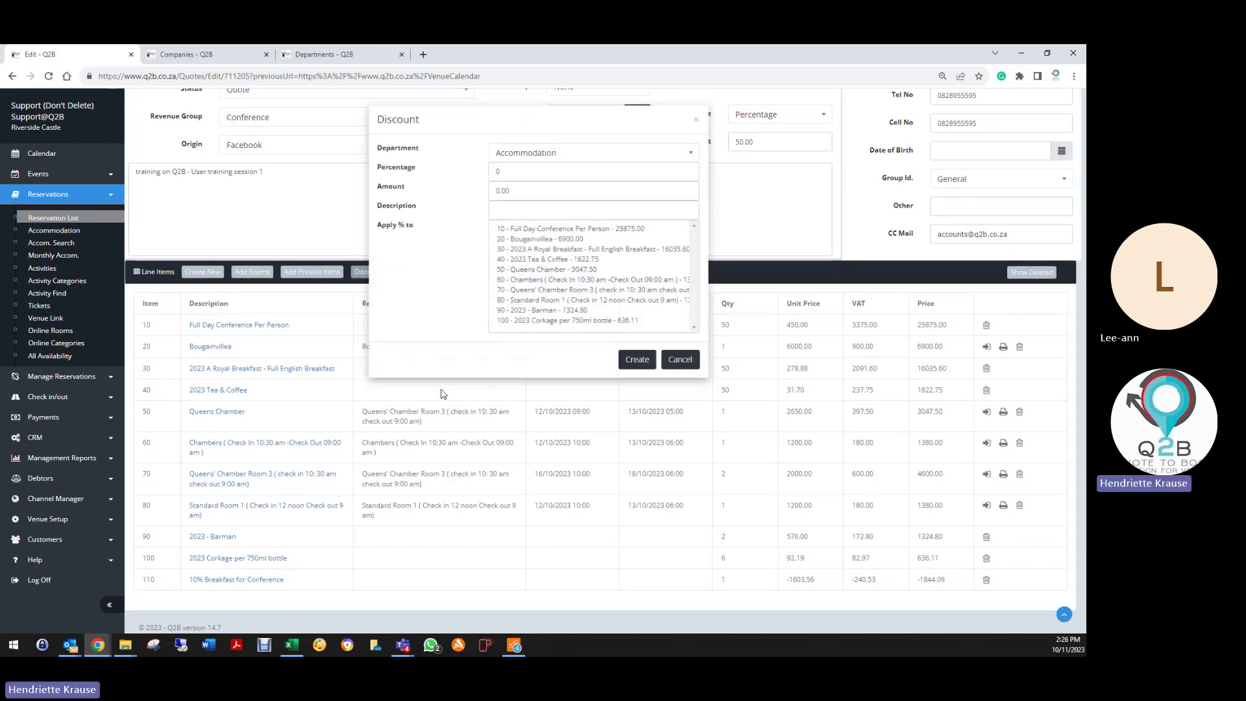
left_click(503, 173)
left_click_drag(504, 173, 482, 181)
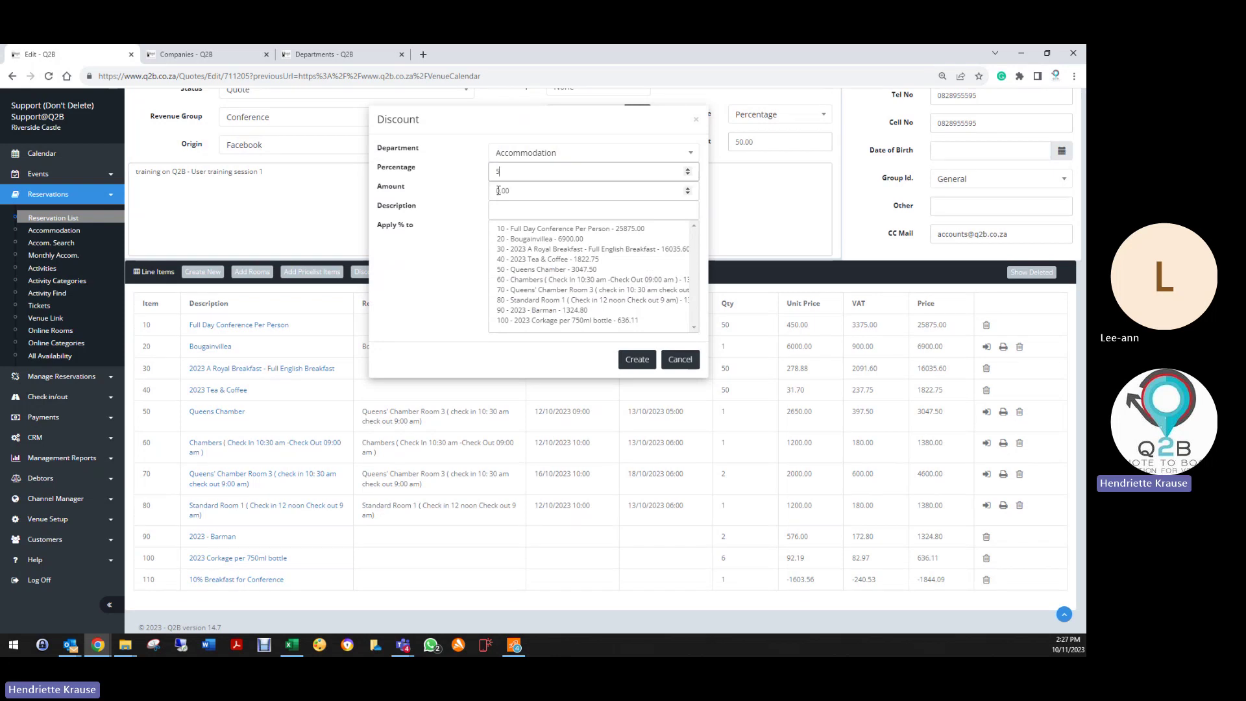
left_click(497, 191)
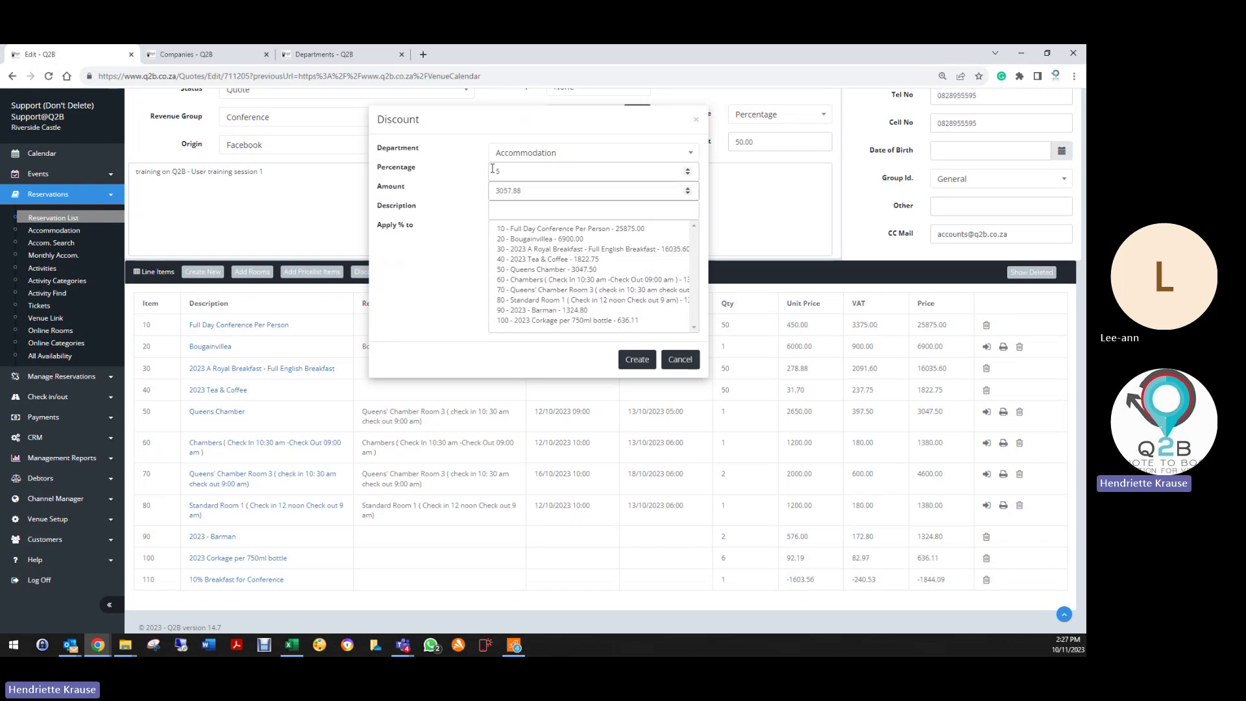
key("Tab")
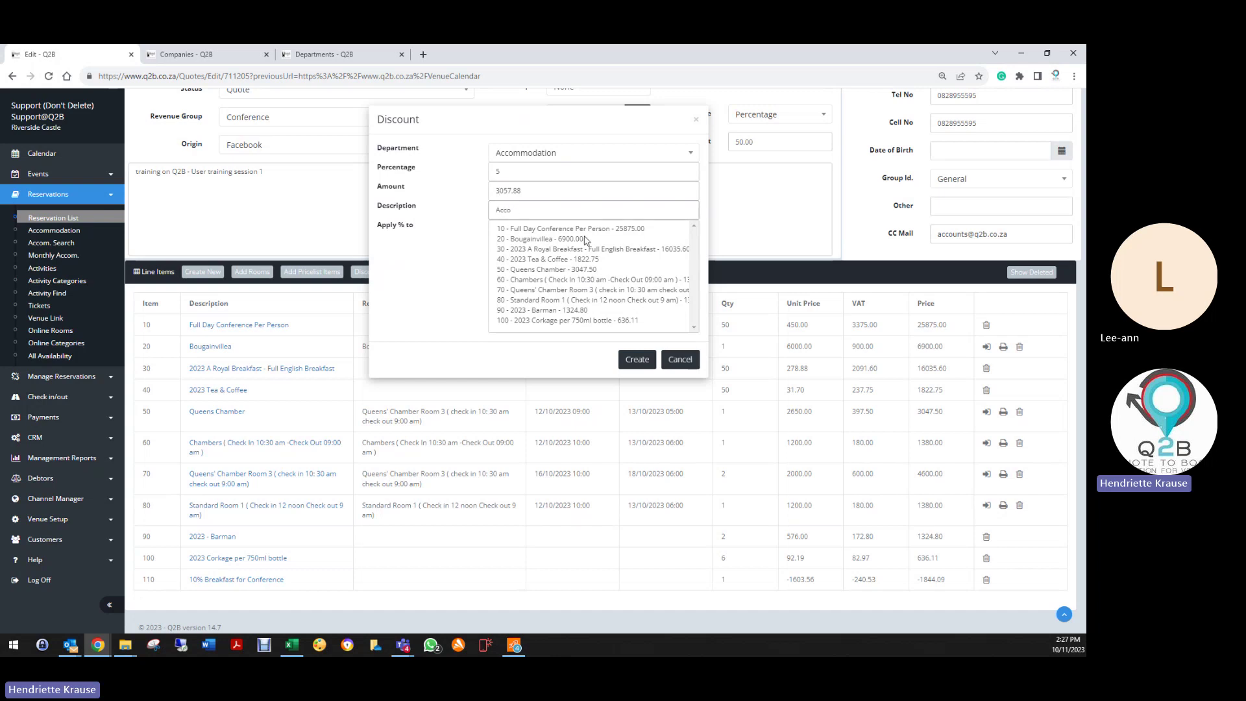
type("Accommodatio")
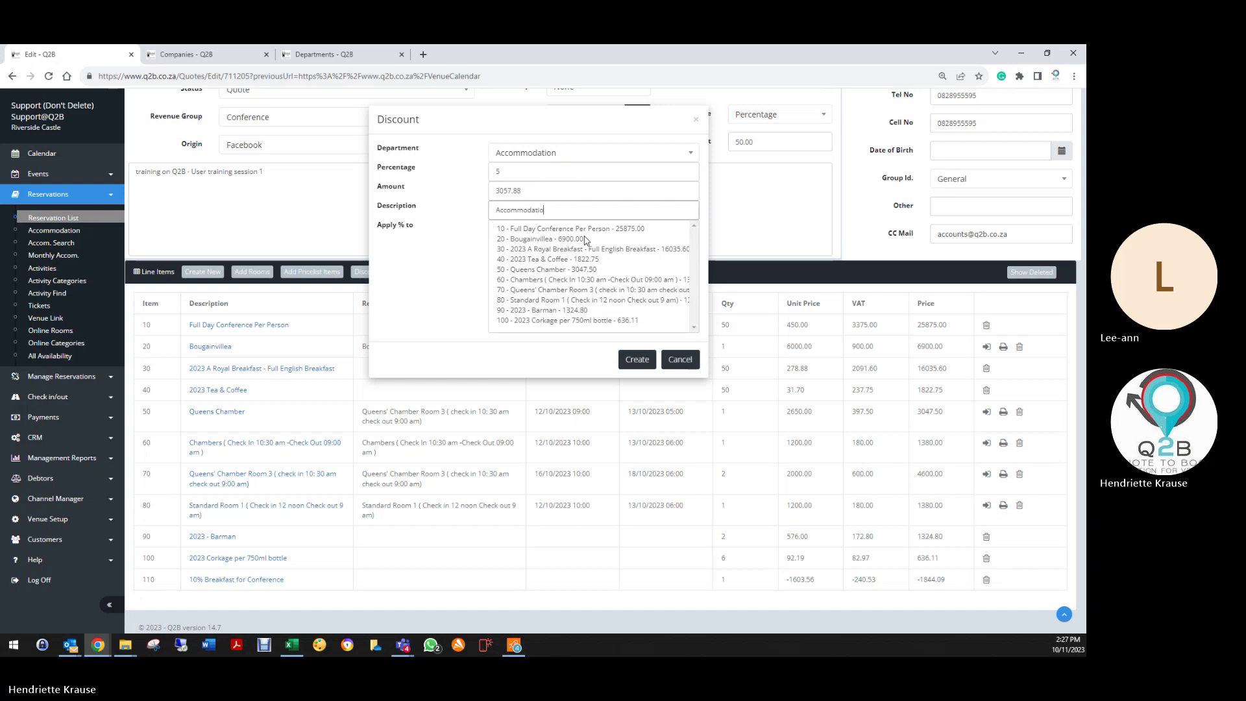
type("n Disco")
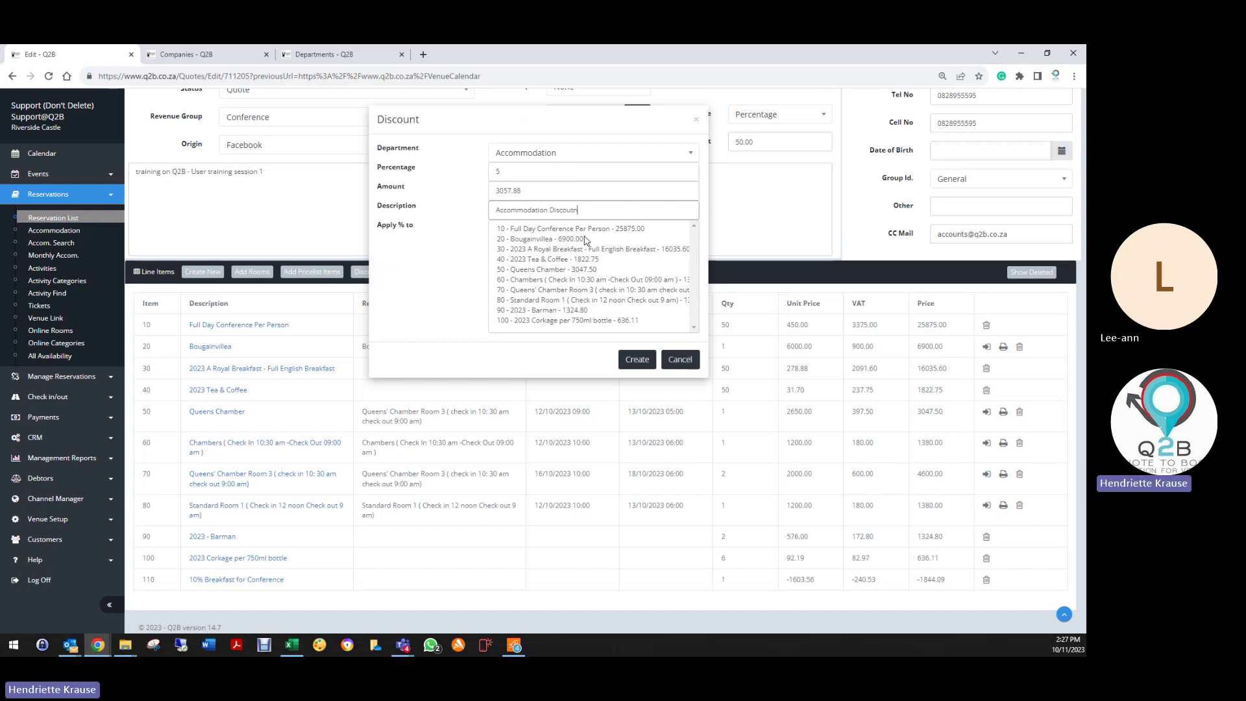
type("utn")
key("BackSpace")
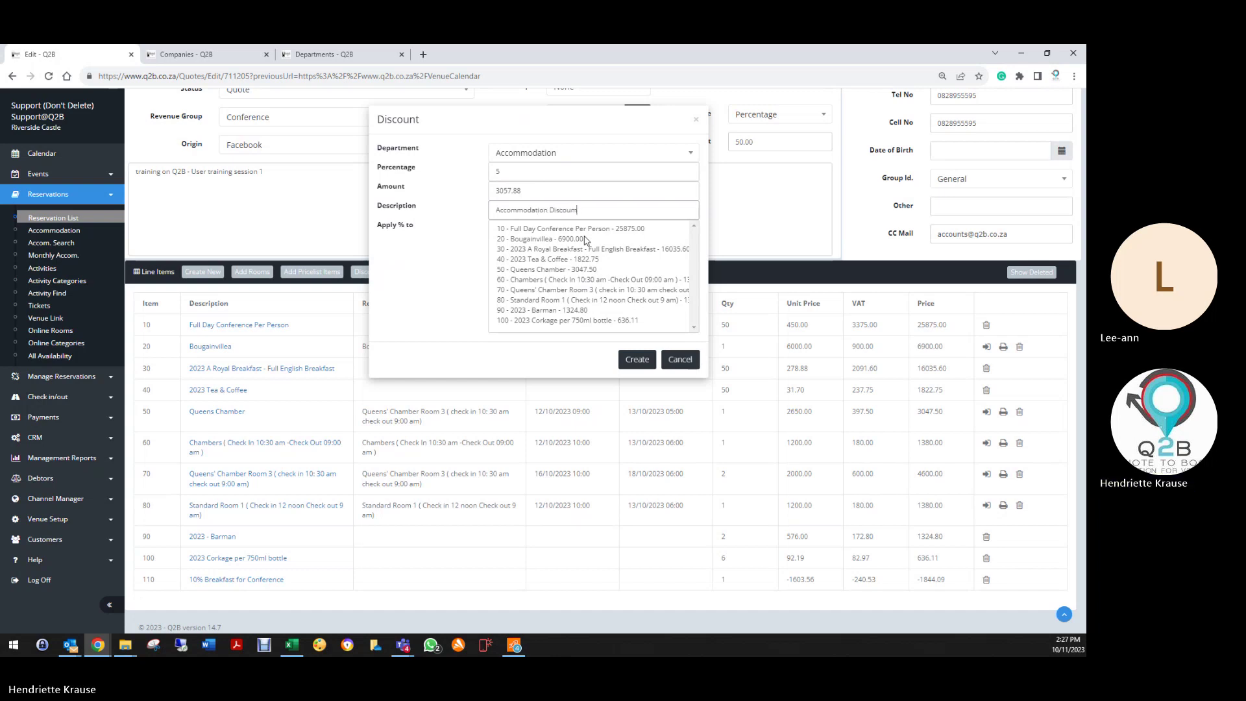
key("BackSpace")
key("BackSpace")
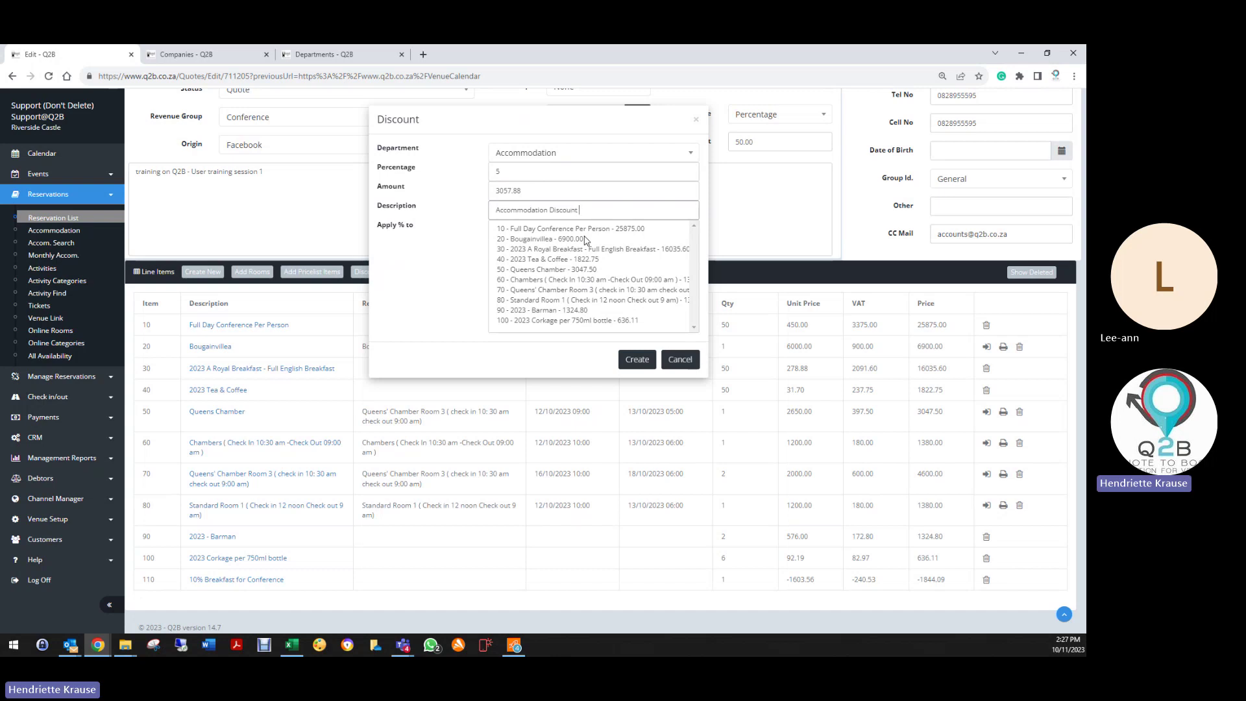
type("nt 5%")
Step: Apply it to Chambers, Queens' Chamber Room 3 and Standard Room 1, and create the line
left_click(559, 281)
left_click(563, 290, "ctrl")
left_click(569, 301, "ctrl")
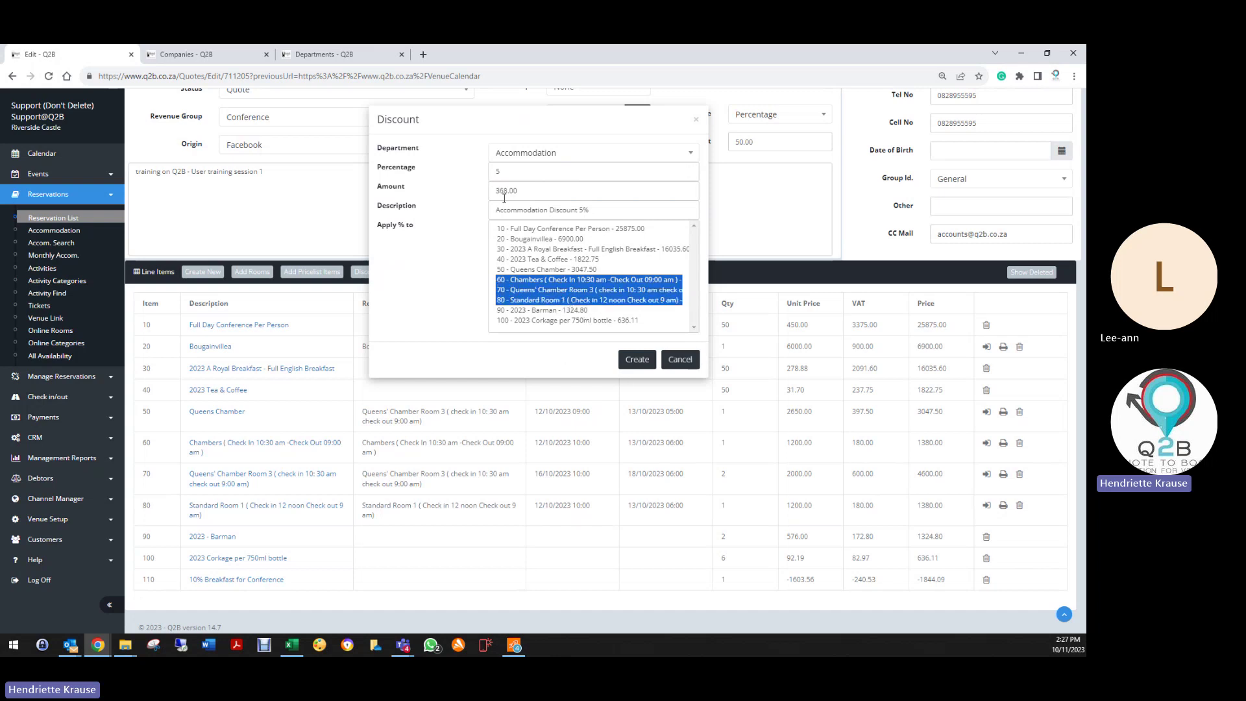
left_click(634, 361)
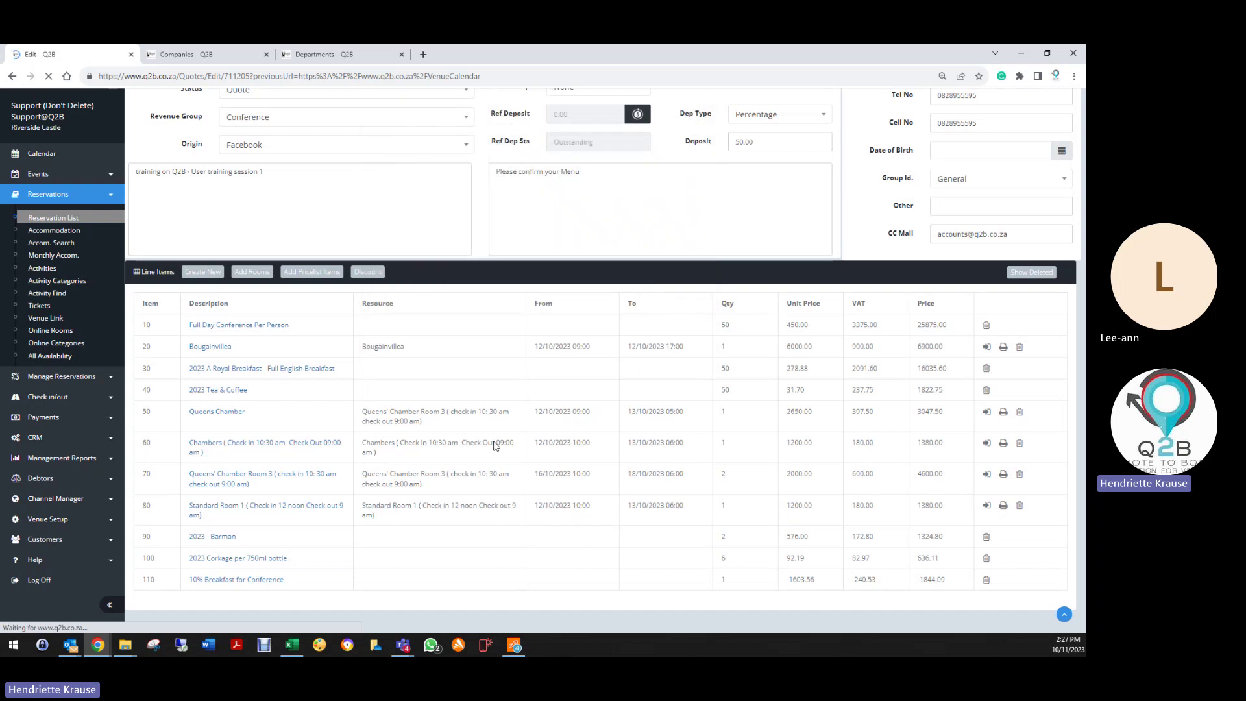
scroll(415, 455, "down", 5)
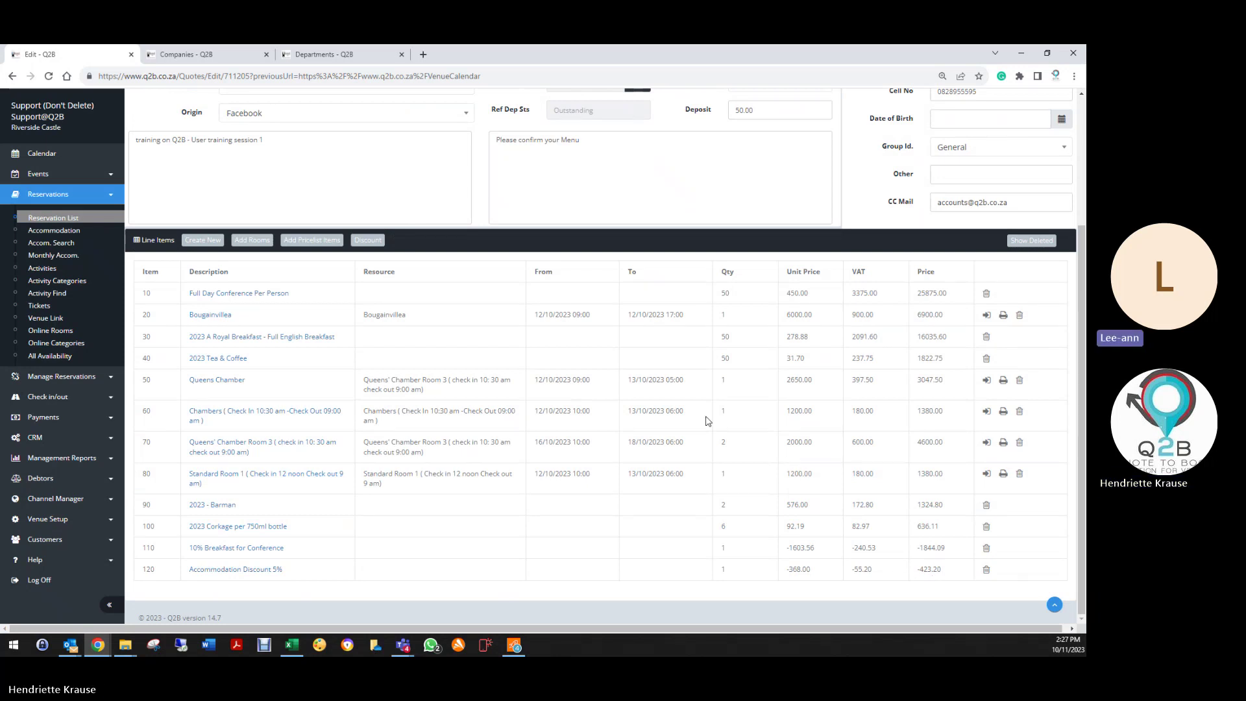
scroll(708, 422, "up", 3)
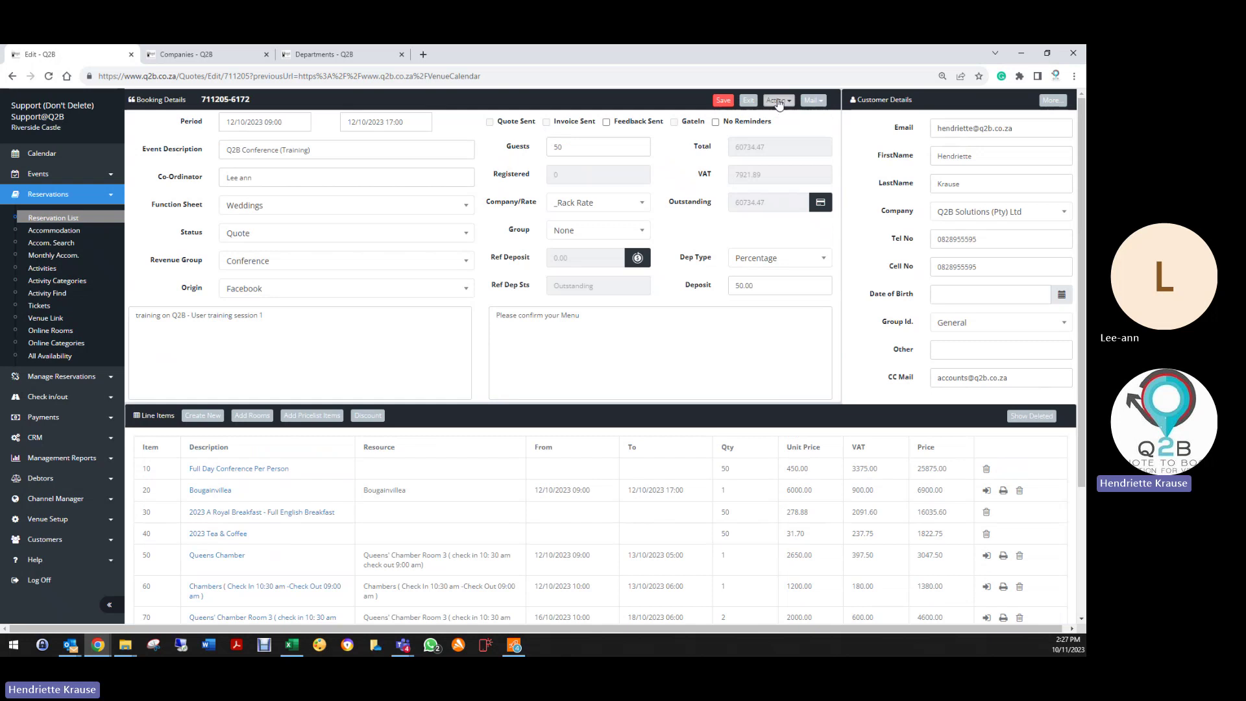
left_click(777, 100)
left_click(722, 124)
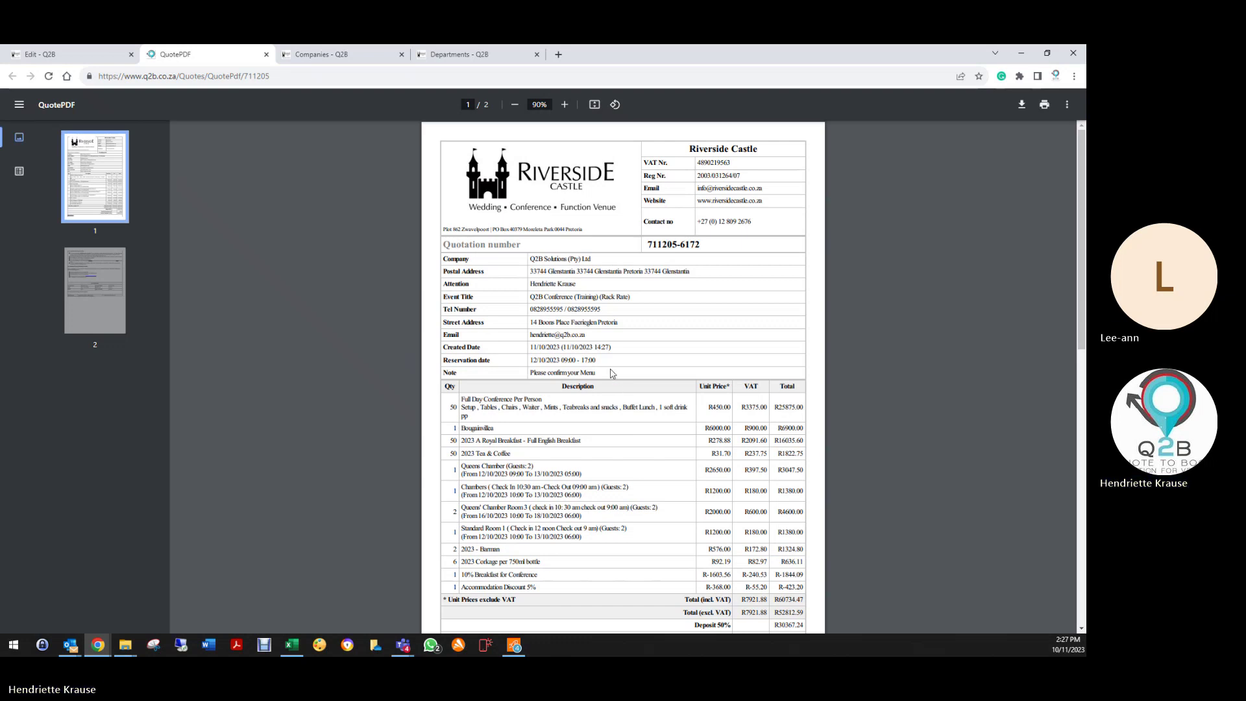
Step: Review the quote PDF, highlighting the postal address and Rack Rate note
left_click_drag(531, 272, 692, 273)
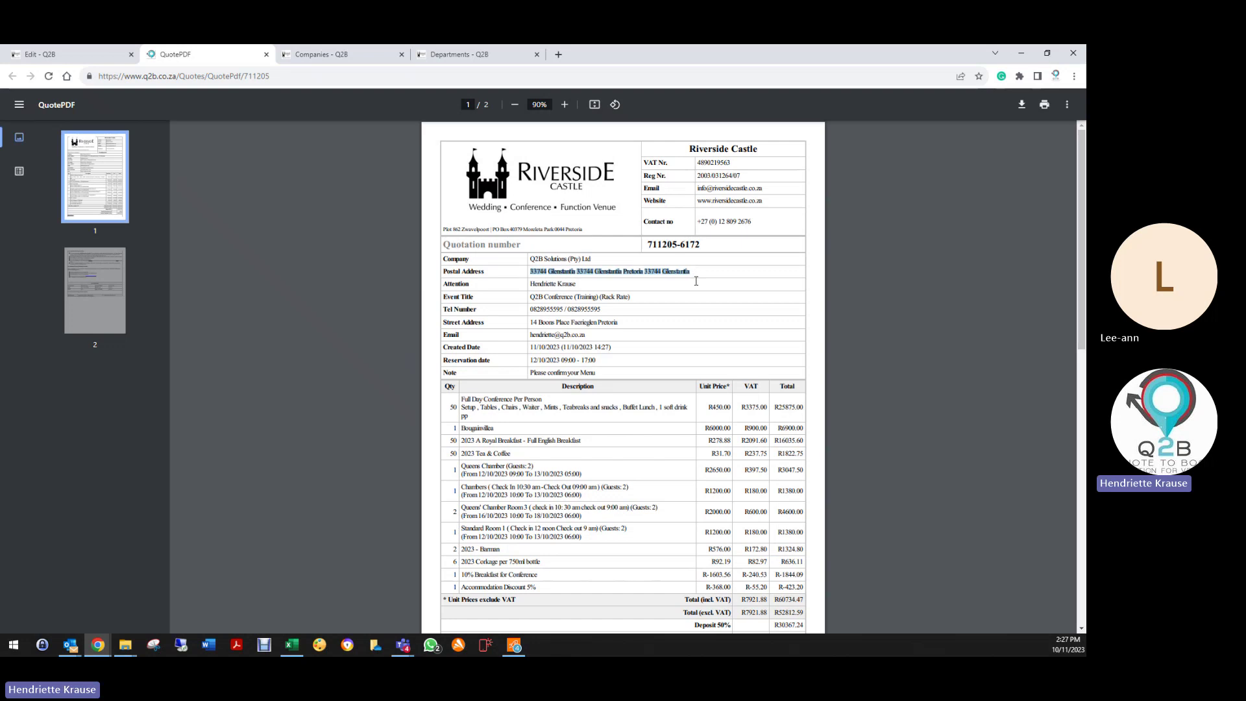
left_click(583, 274)
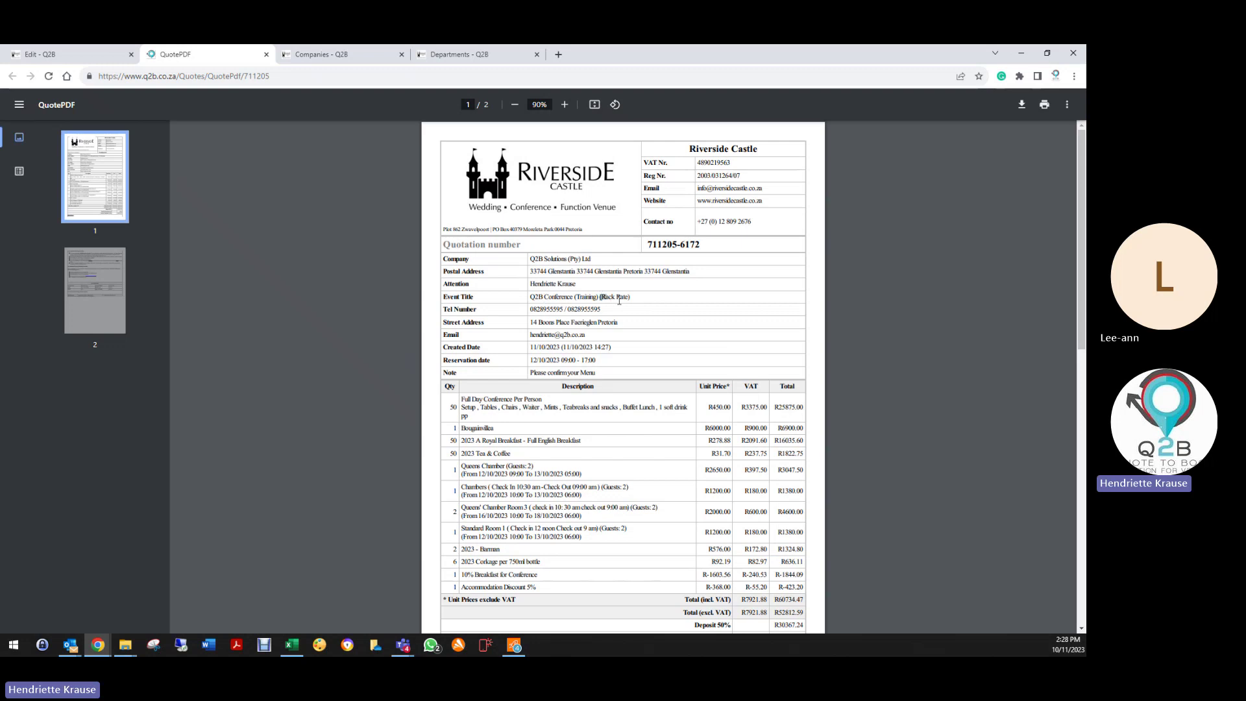
left_click_drag(619, 300, 648, 297)
left_click(645, 326)
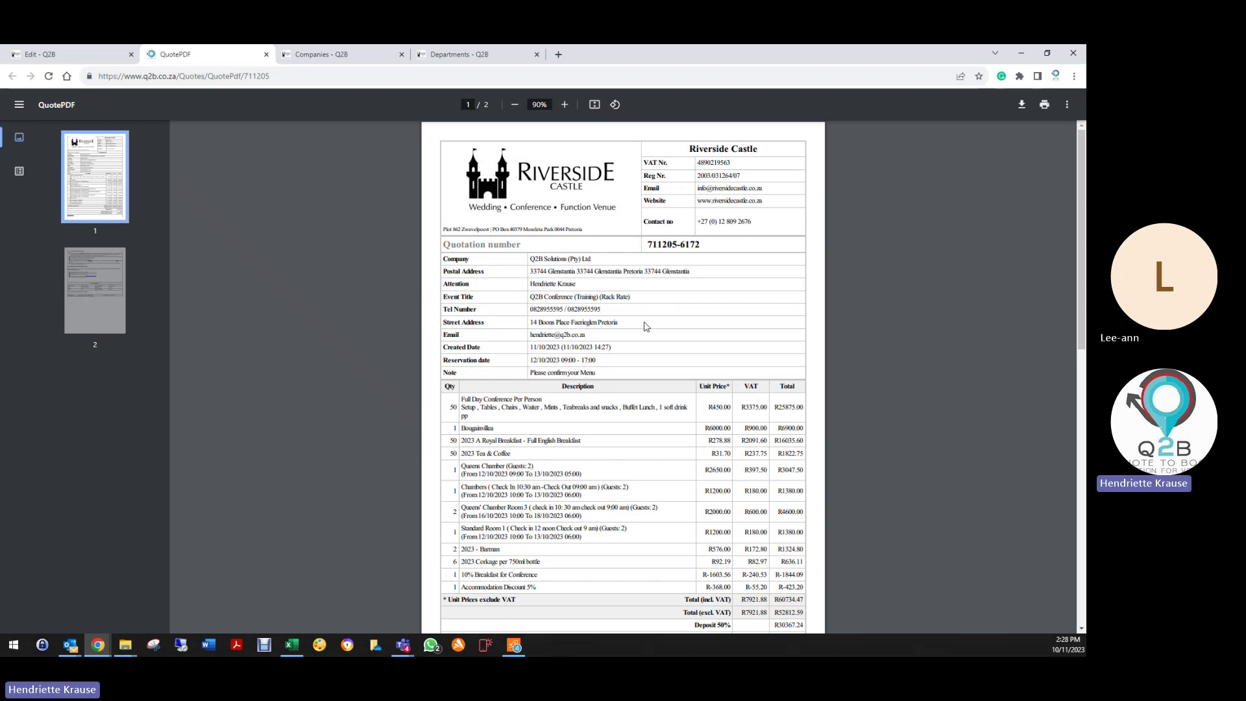
left_click_drag(599, 298, 659, 296)
left_click(651, 309)
left_click(641, 314)
left_click_drag(532, 372, 613, 377)
scroll(510, 257, "down", 3)
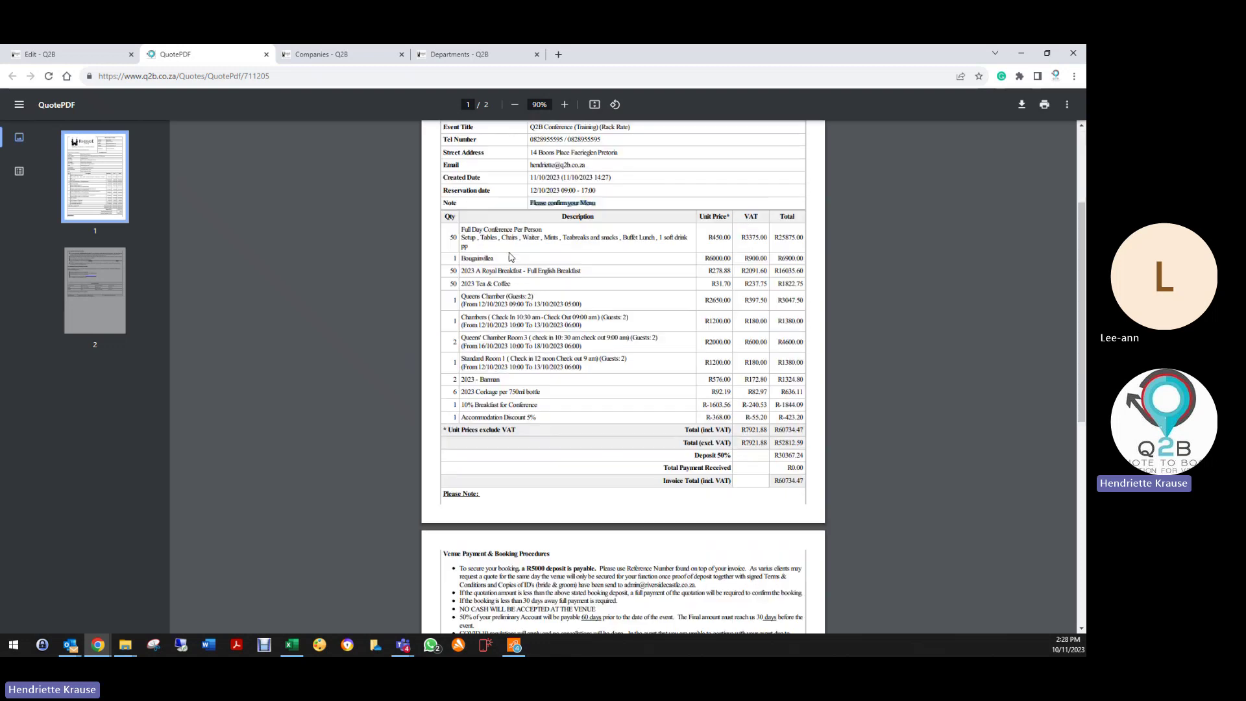
left_click(485, 227)
scroll(750, 484, "down", 2)
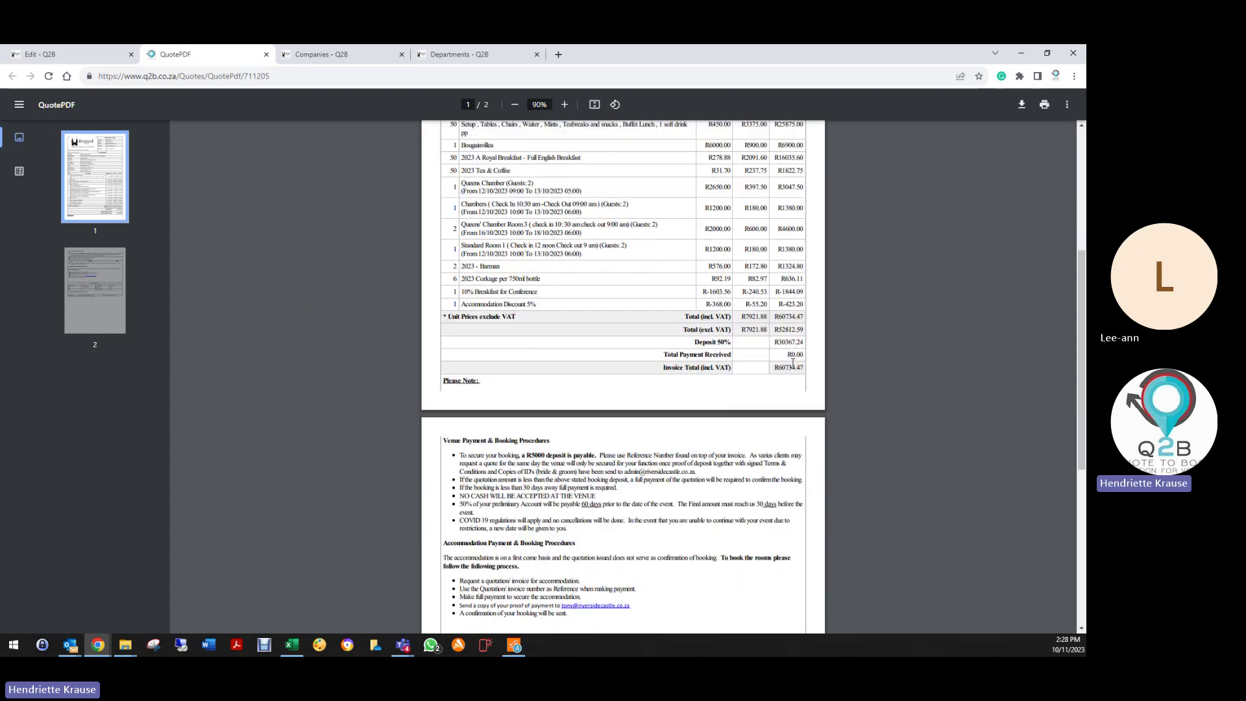
scroll(592, 474, "down", 3)
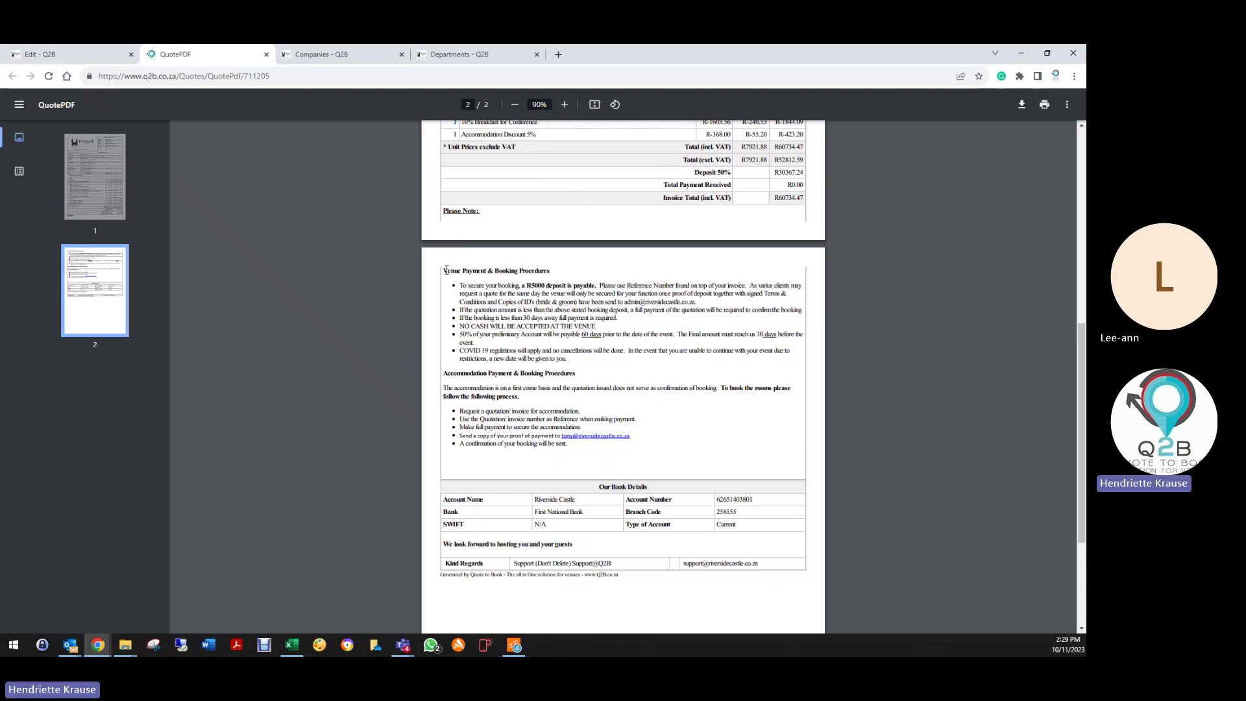
left_click_drag(448, 273, 599, 363)
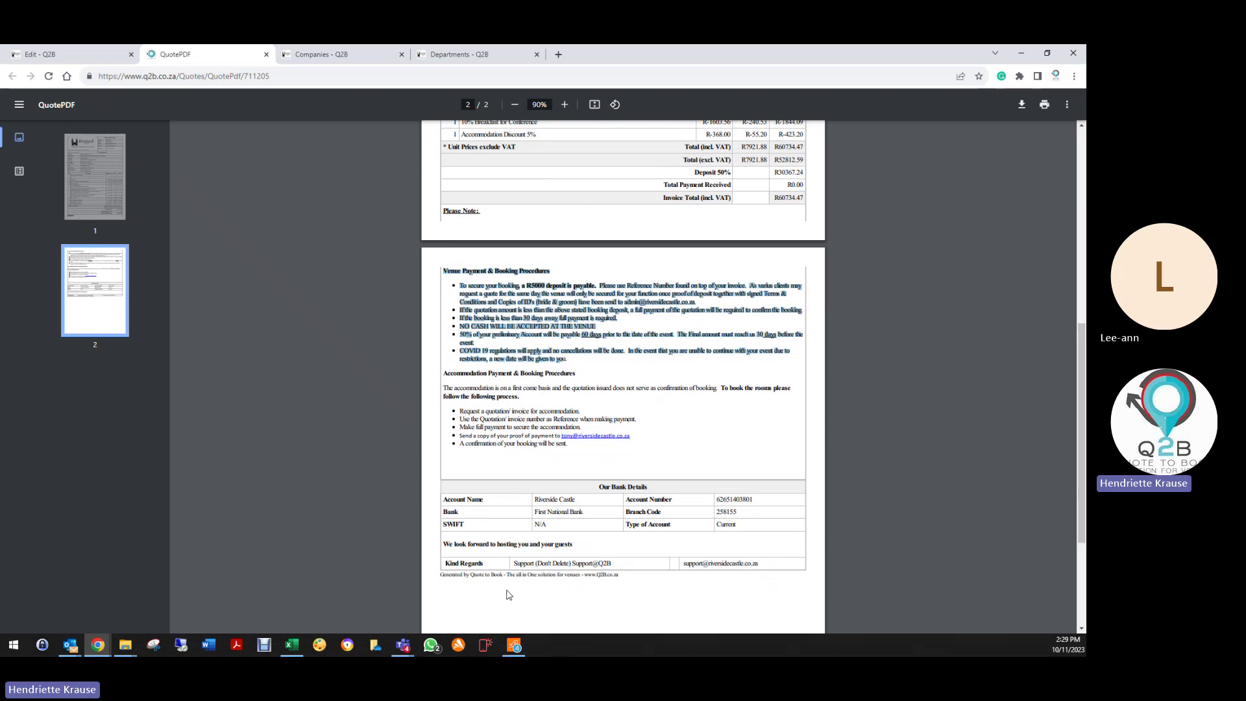
left_click(581, 544)
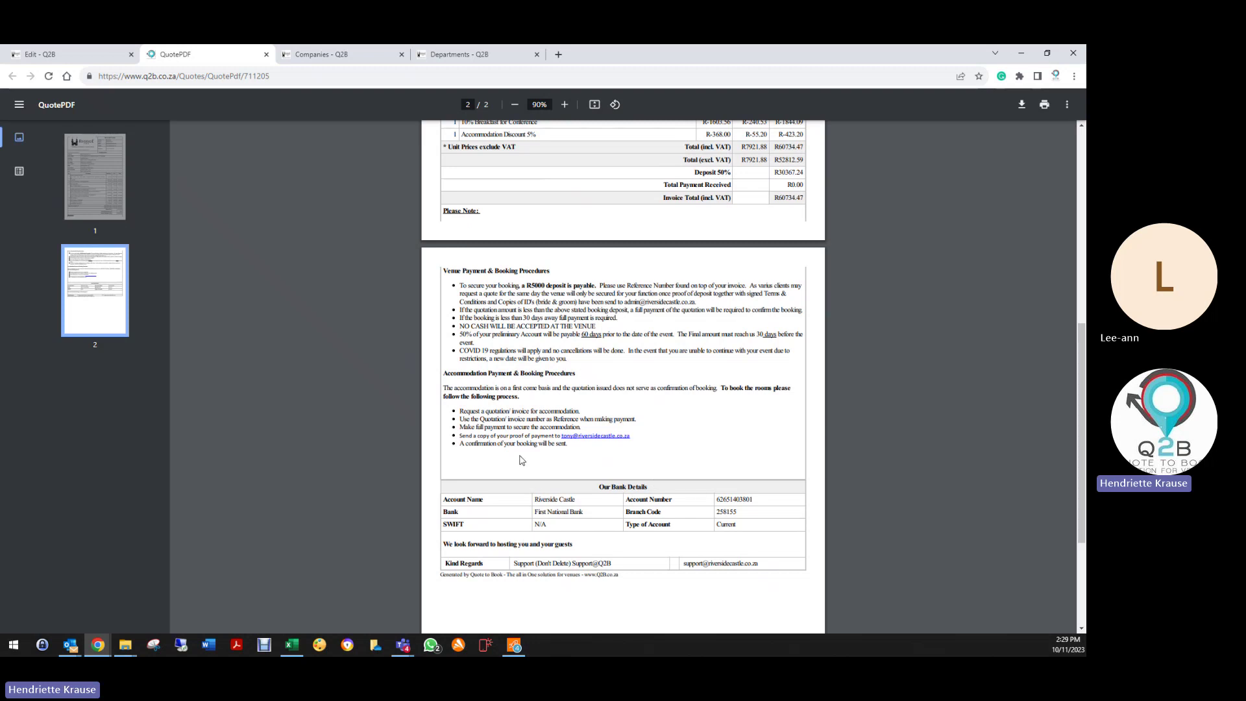
scroll(644, 464, "down", 3)
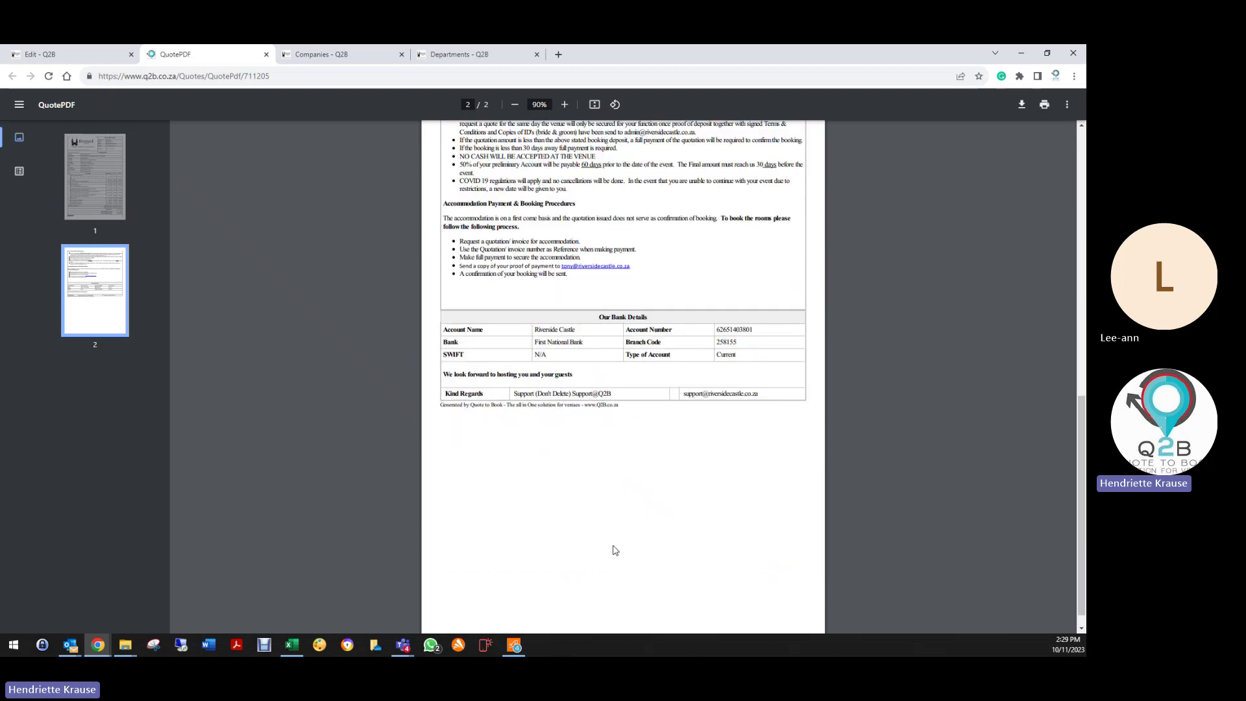
scroll(613, 526, "up", 3)
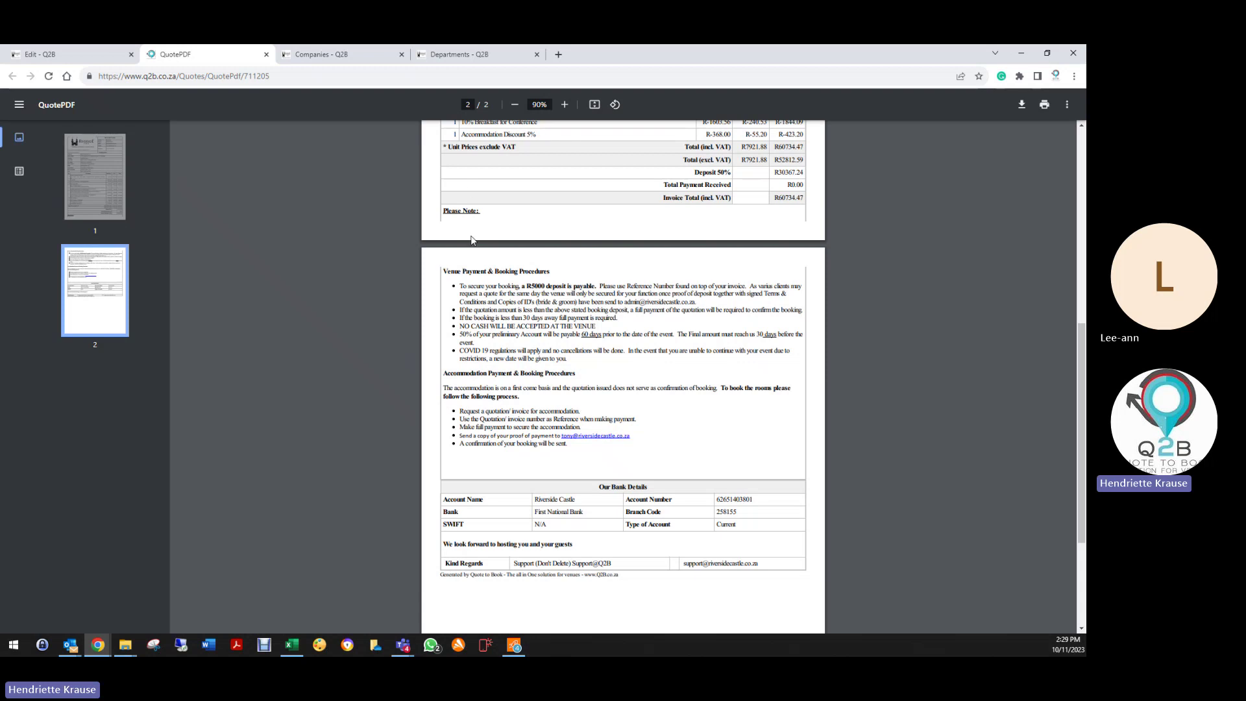
scroll(474, 241, "up", 2)
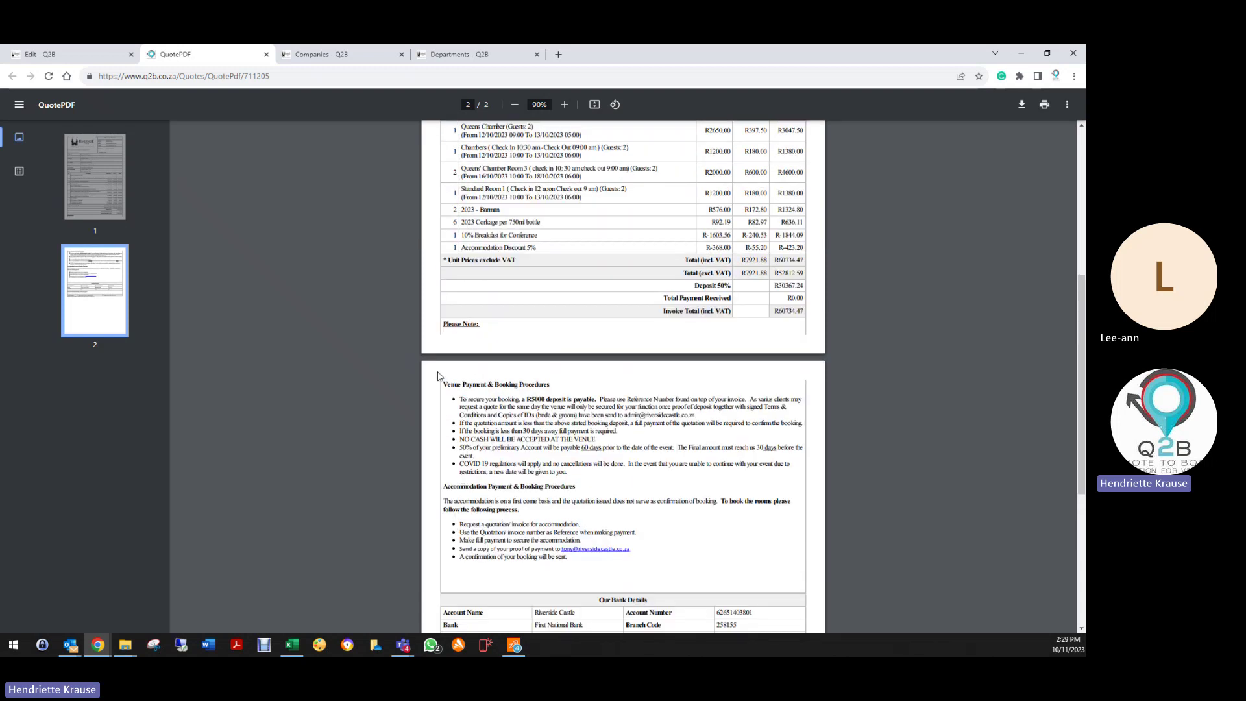
left_click_drag(470, 395, 588, 484)
scroll(577, 490, "down", 3)
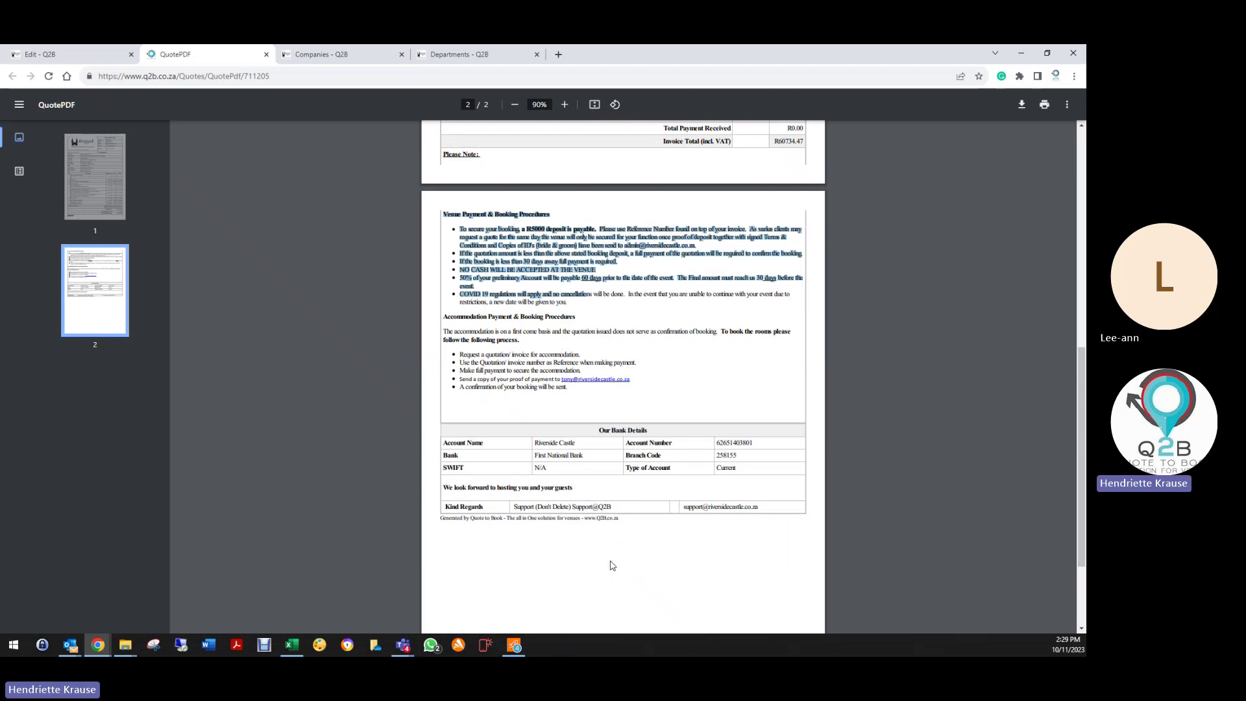
scroll(616, 483, "up", 6)
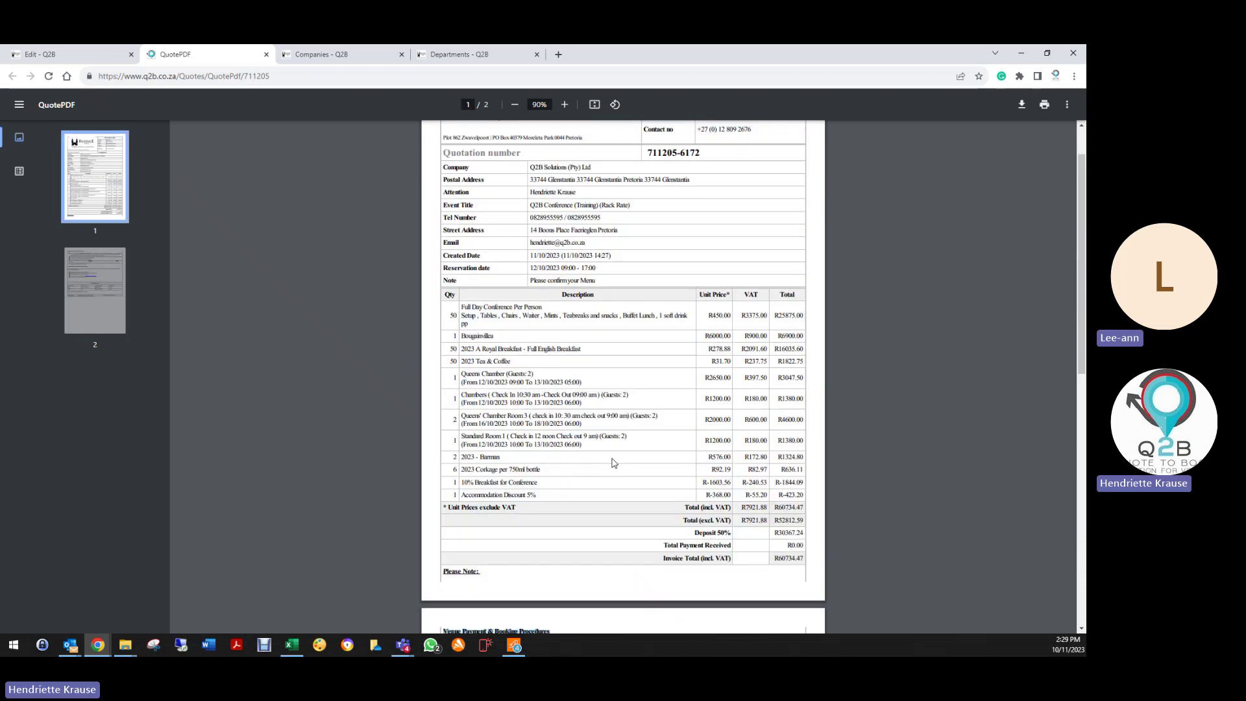
scroll(614, 463, "up", 2)
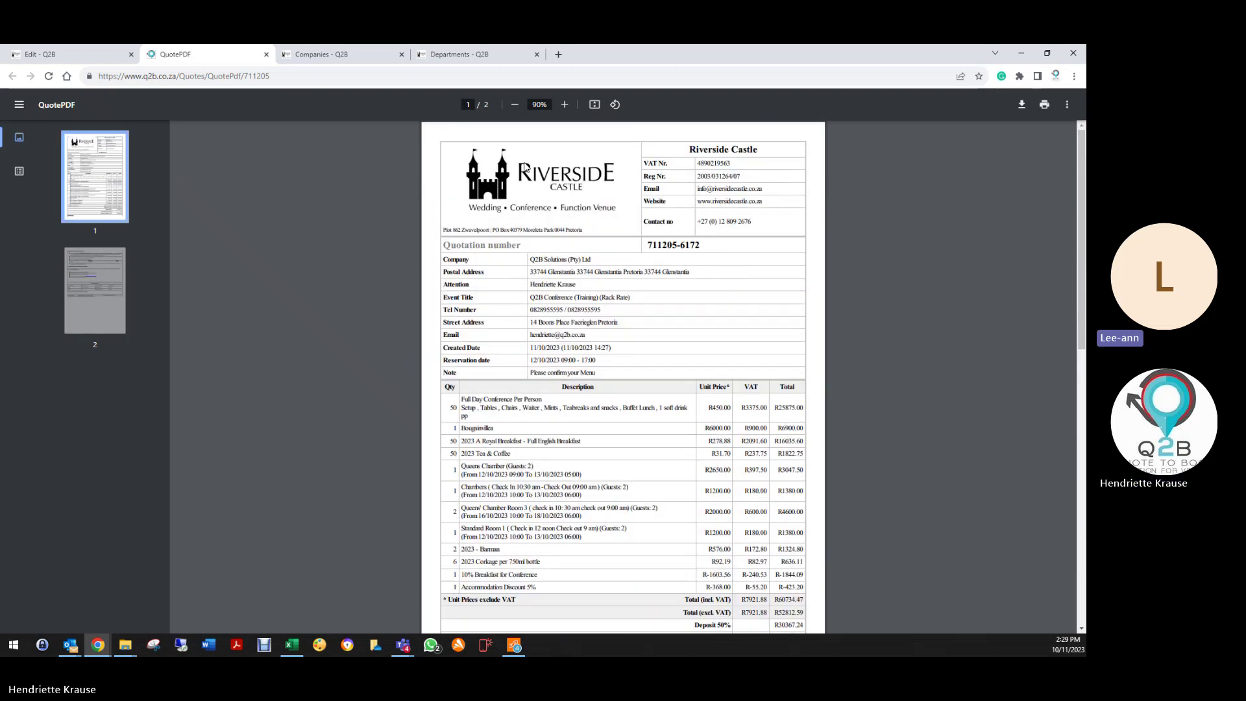
Step: Delete the 2023 Tea & Coffee and 2023 - Barman line items and save the quote
left_click(266, 54)
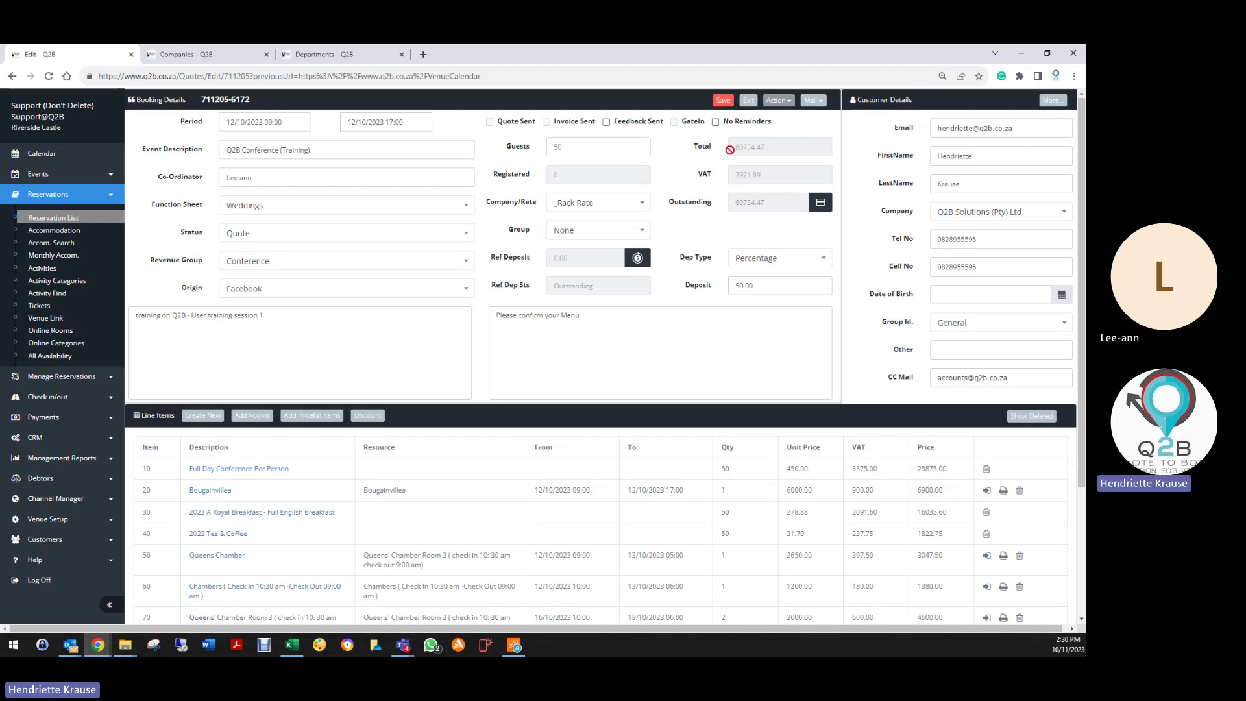
scroll(690, 509, "down", 3)
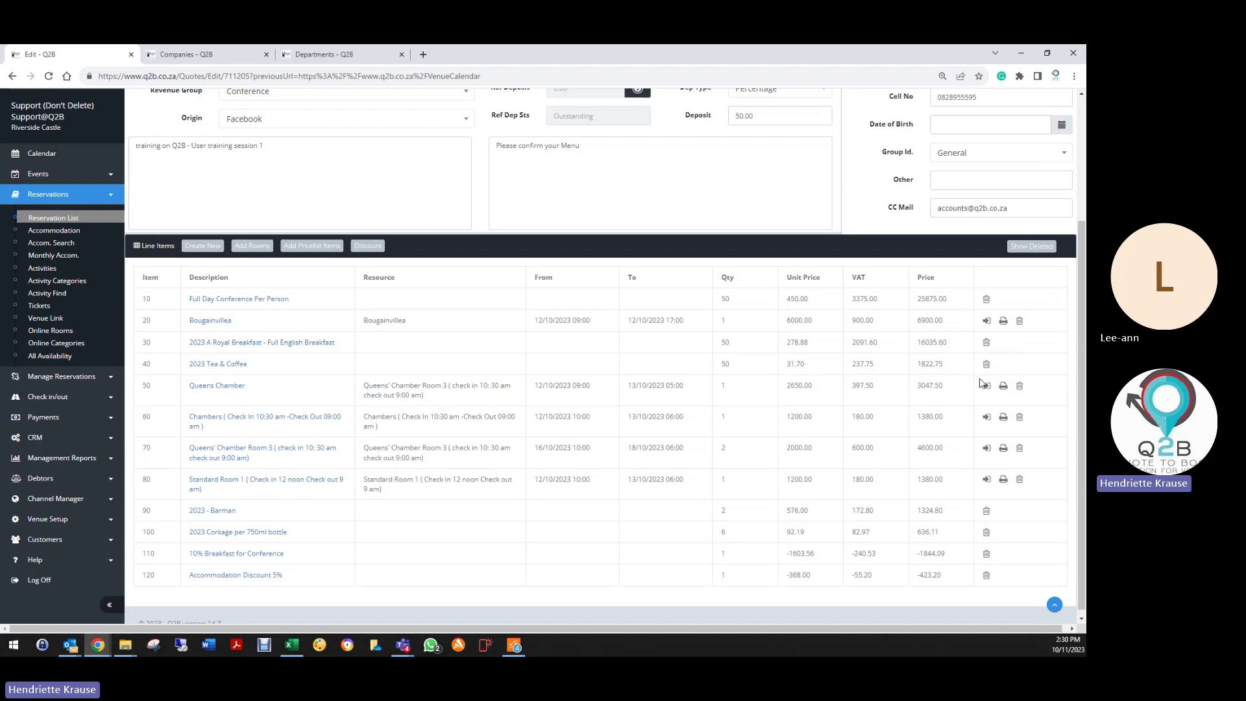
left_click(987, 364)
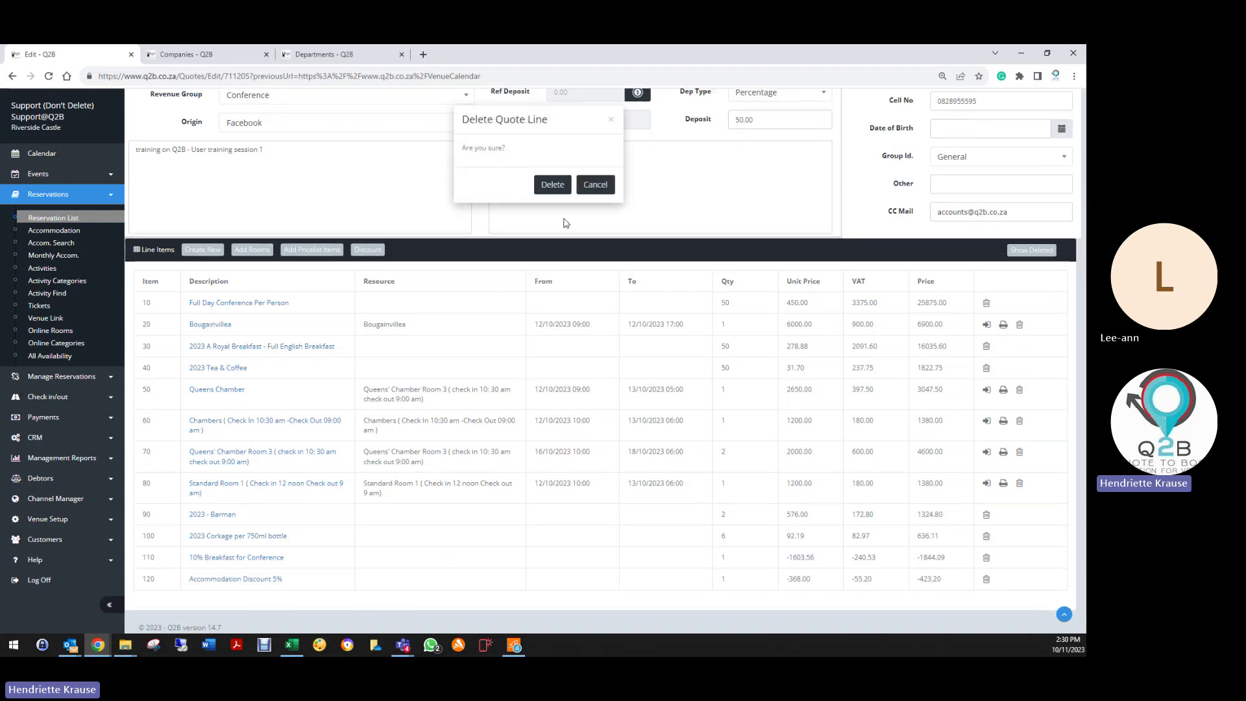
left_click(595, 184)
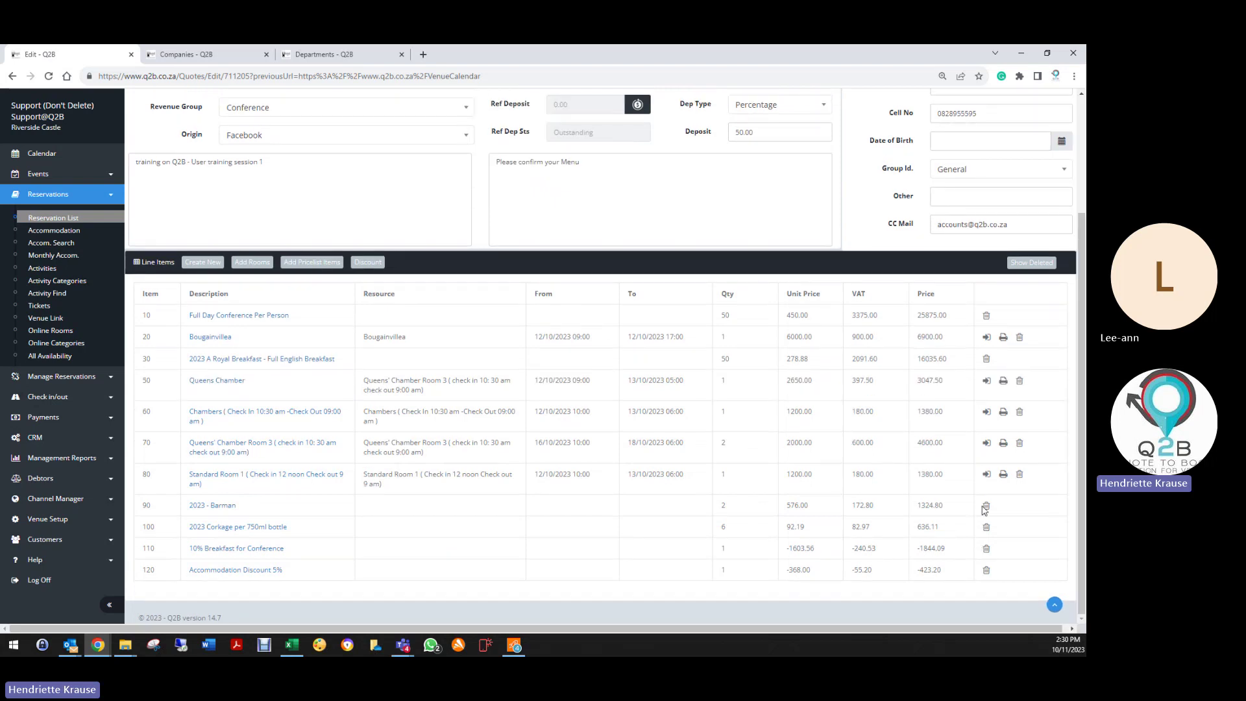
left_click(987, 507)
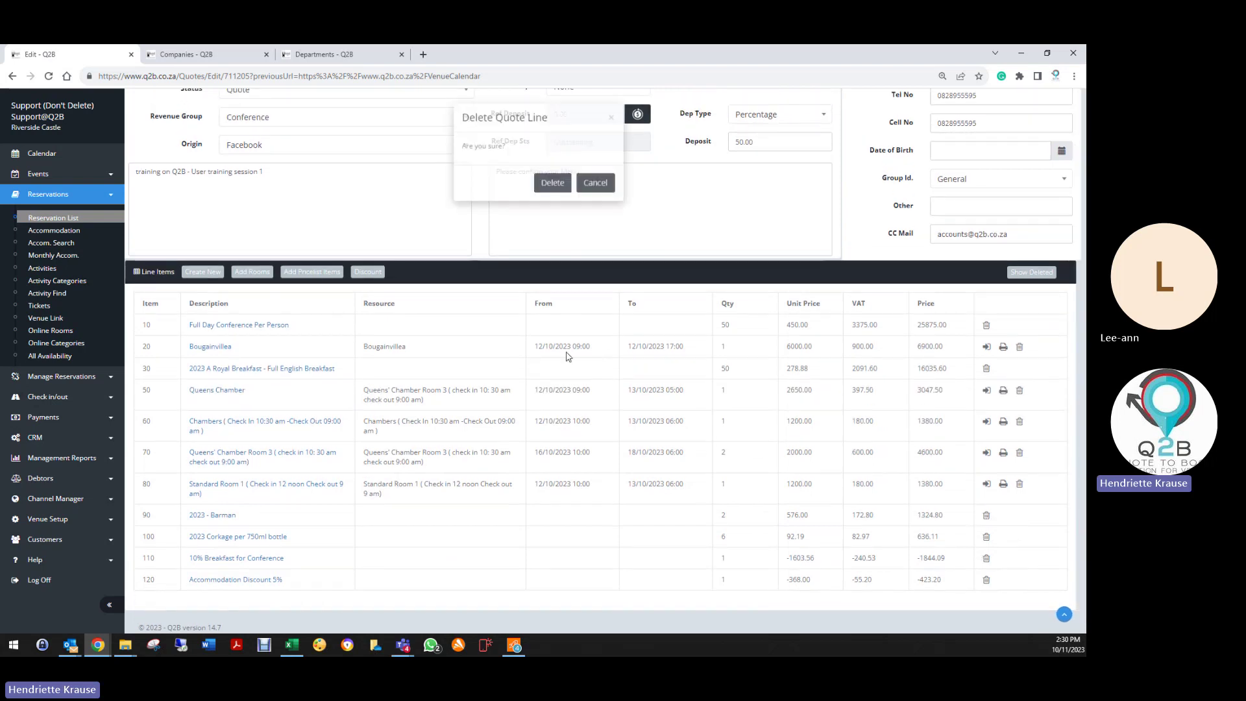
left_click(547, 188)
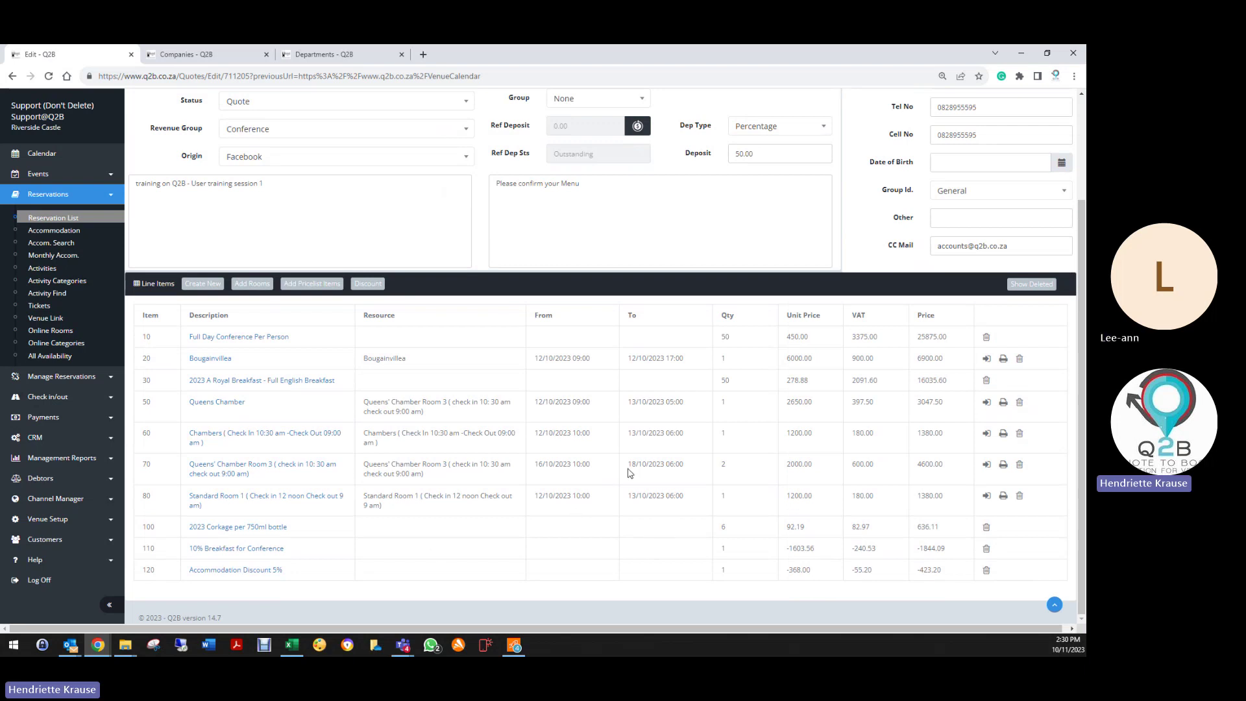
scroll(609, 356, "up", 2)
left_click(722, 101)
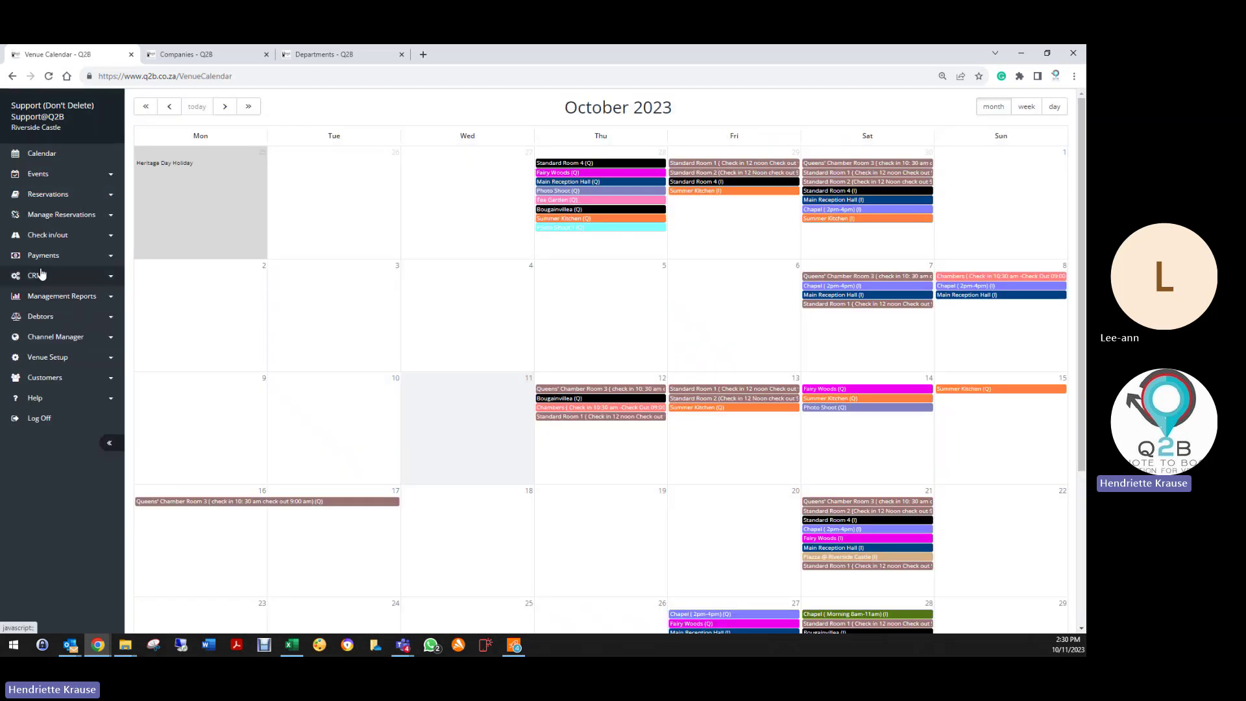
left_click(50, 216)
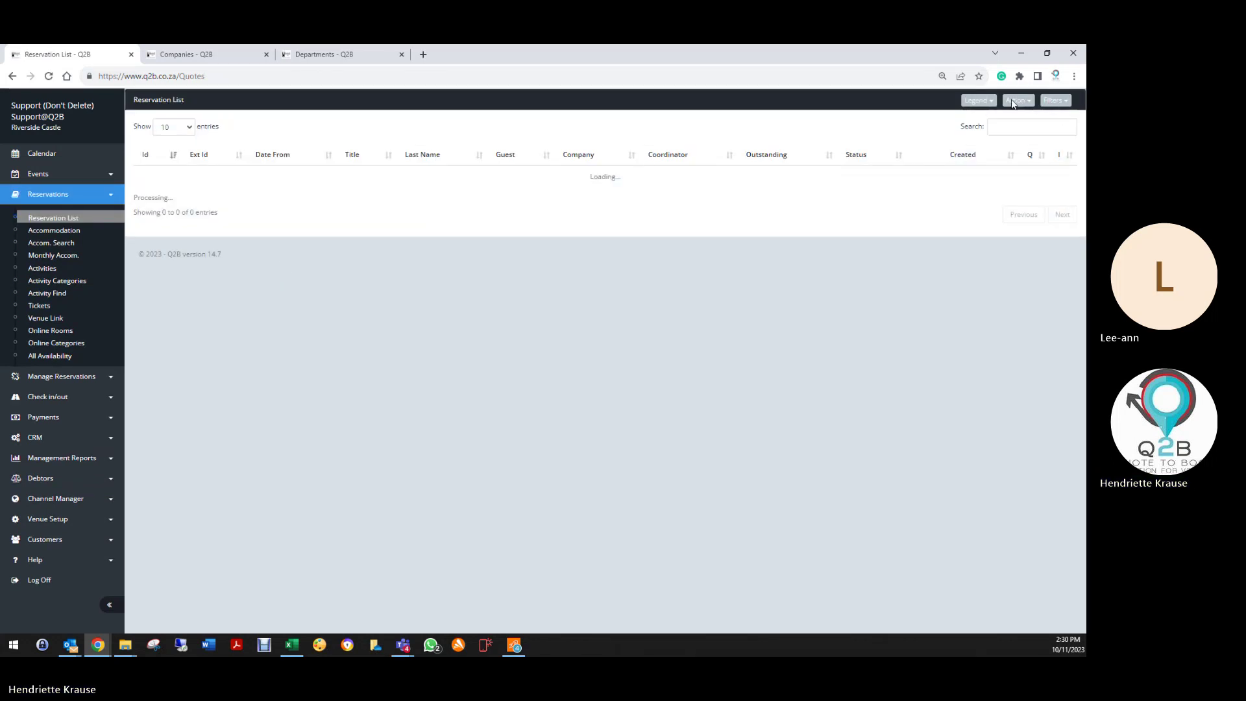
type("q2b")
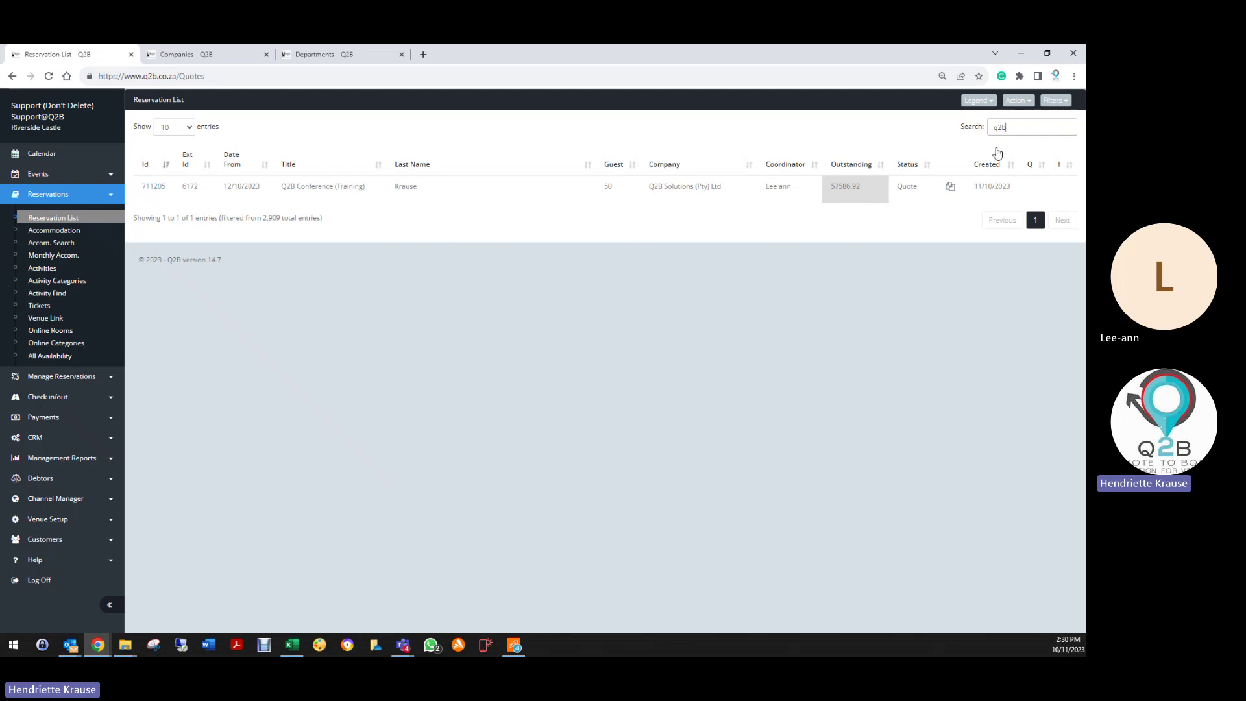
left_click(154, 187)
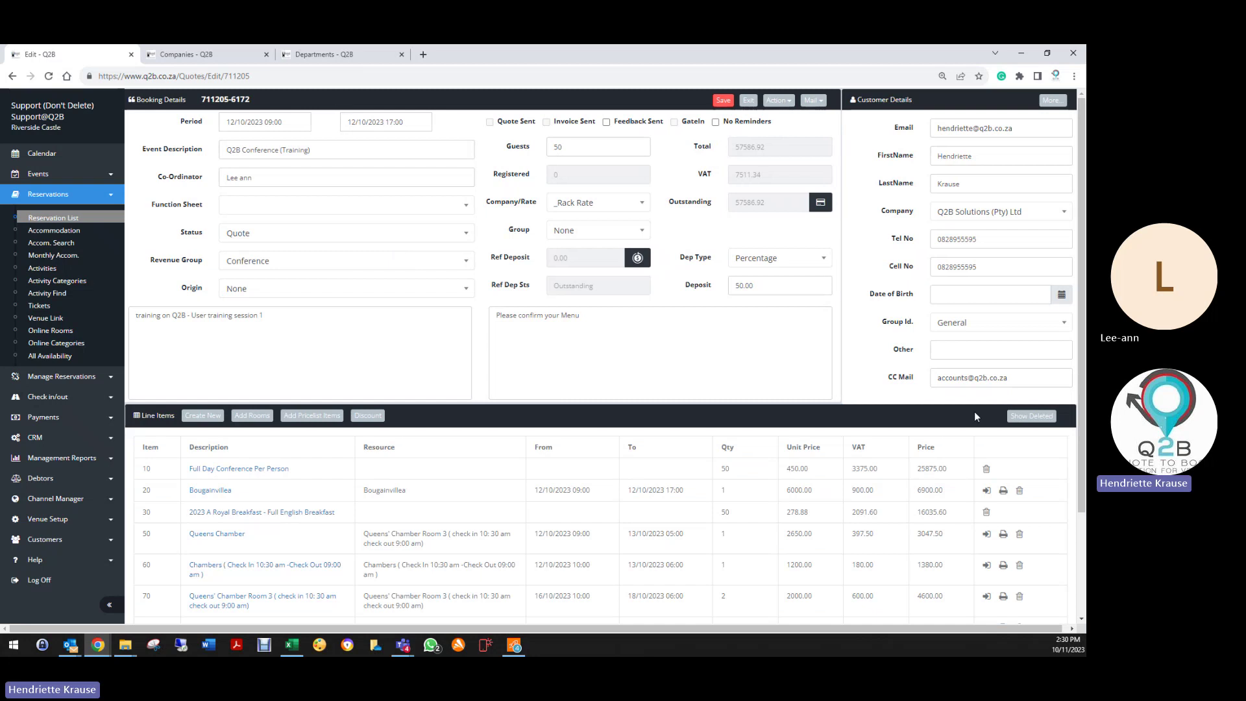
left_click(1017, 418)
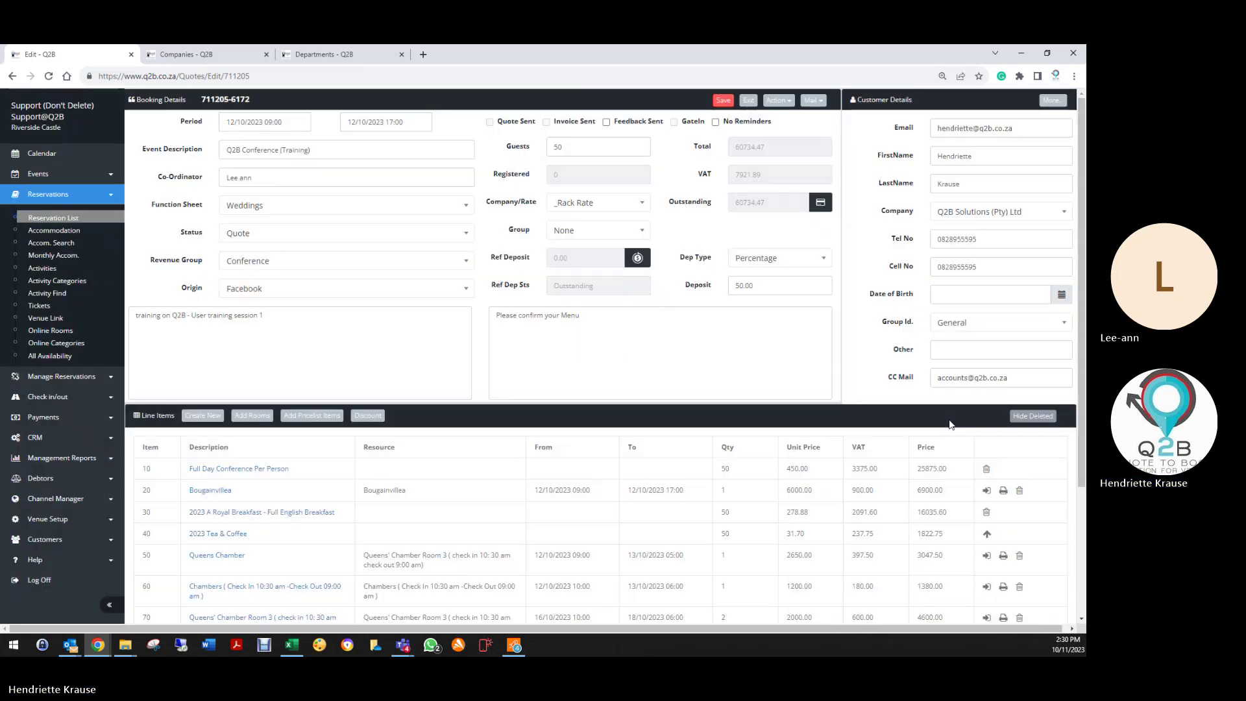
Step: Restore the deleted 2023 Tea & Coffee and 2023 - Barman lines, confirming each
scroll(930, 485, "down", 3)
scroll(930, 485, "down", 2)
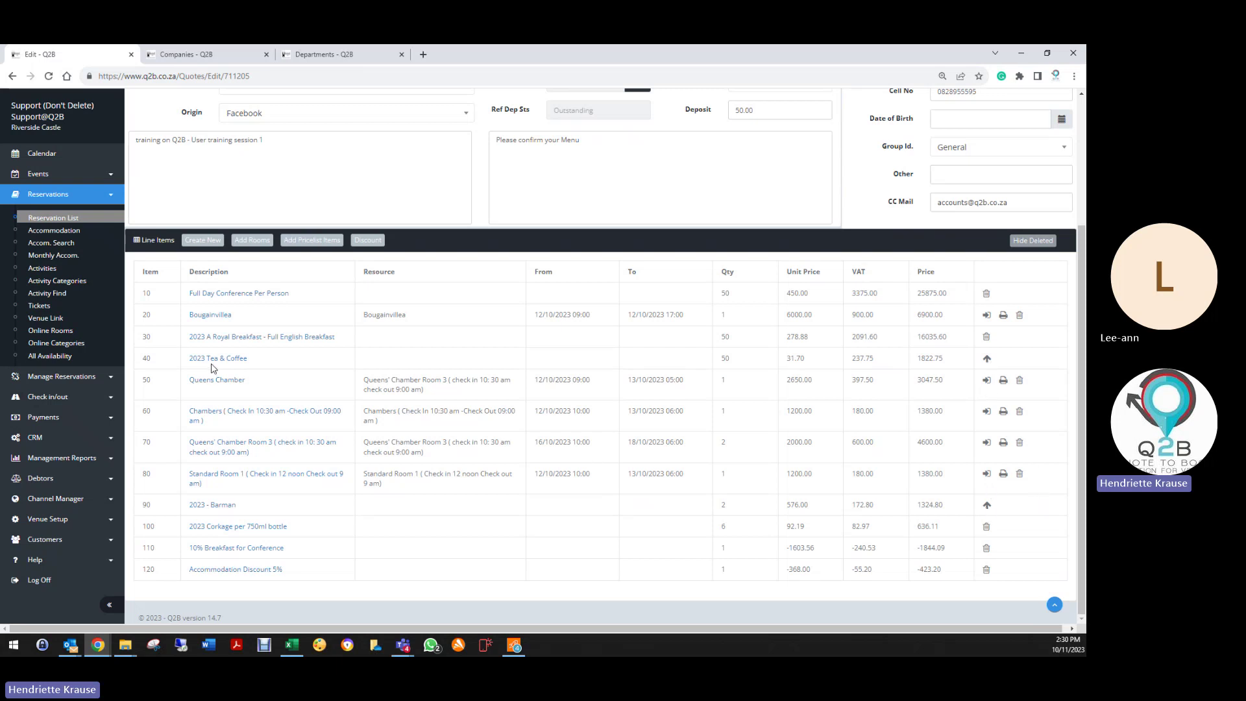
left_click(987, 361)
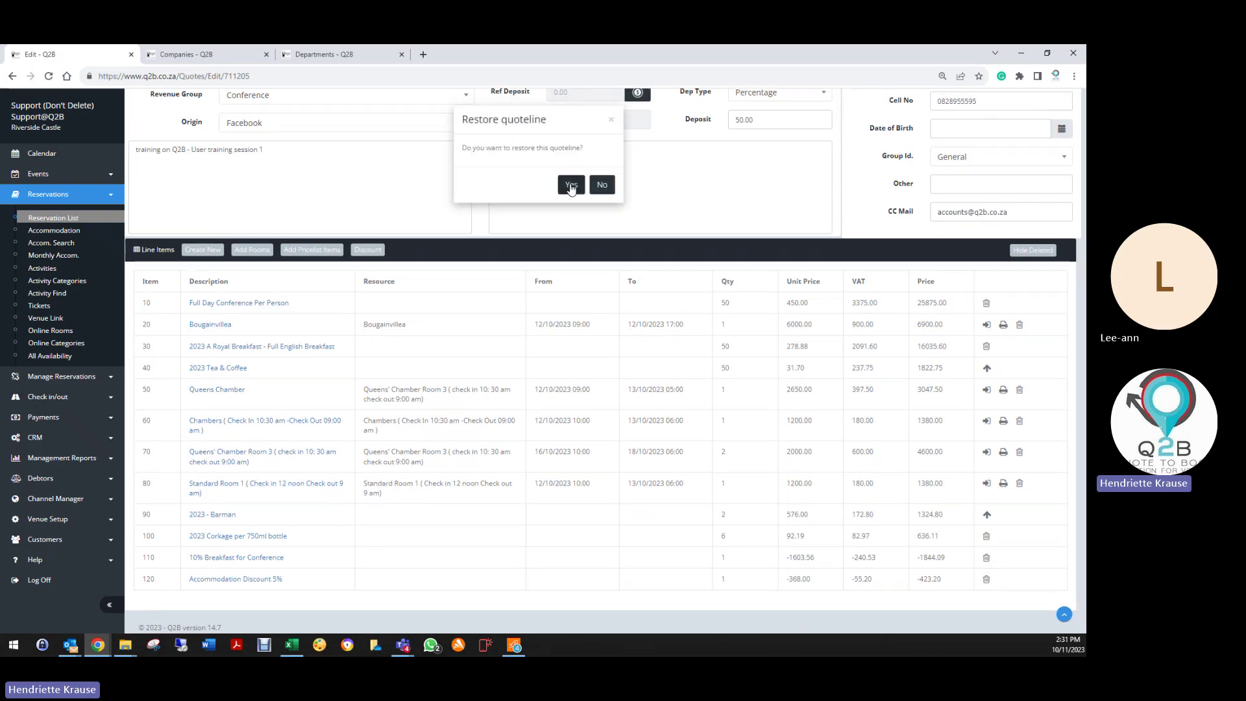
left_click(571, 187)
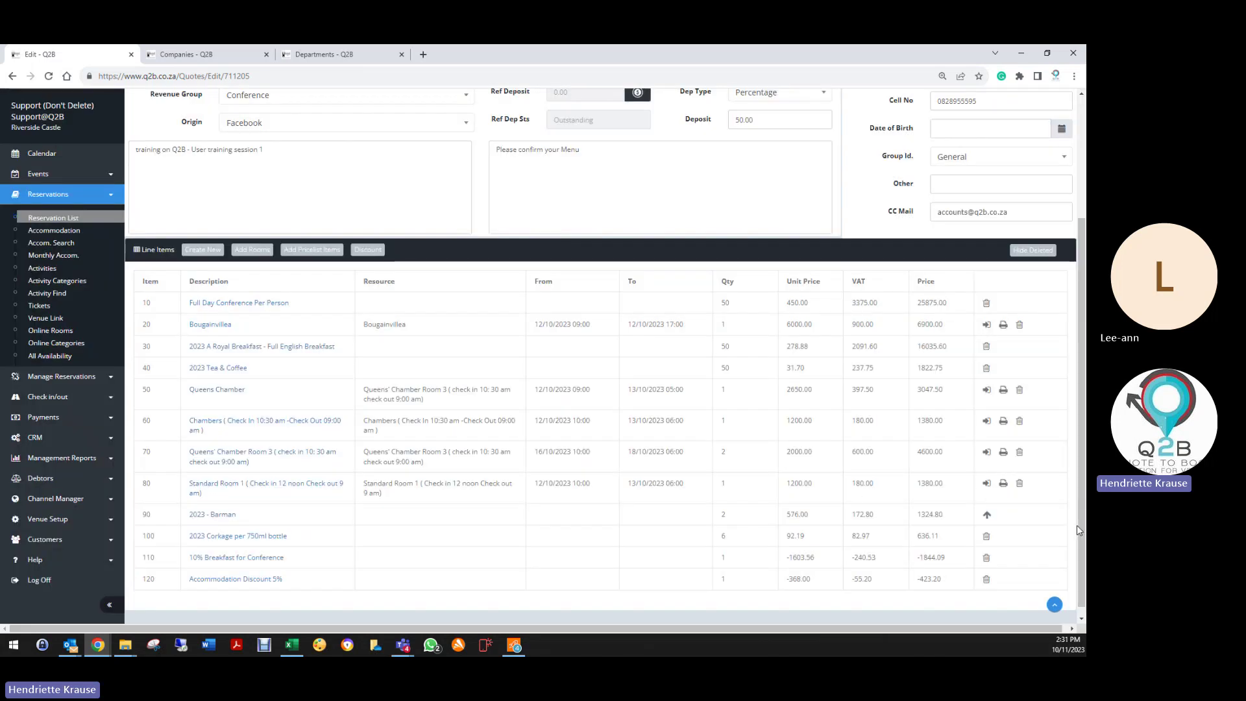
left_click(987, 515)
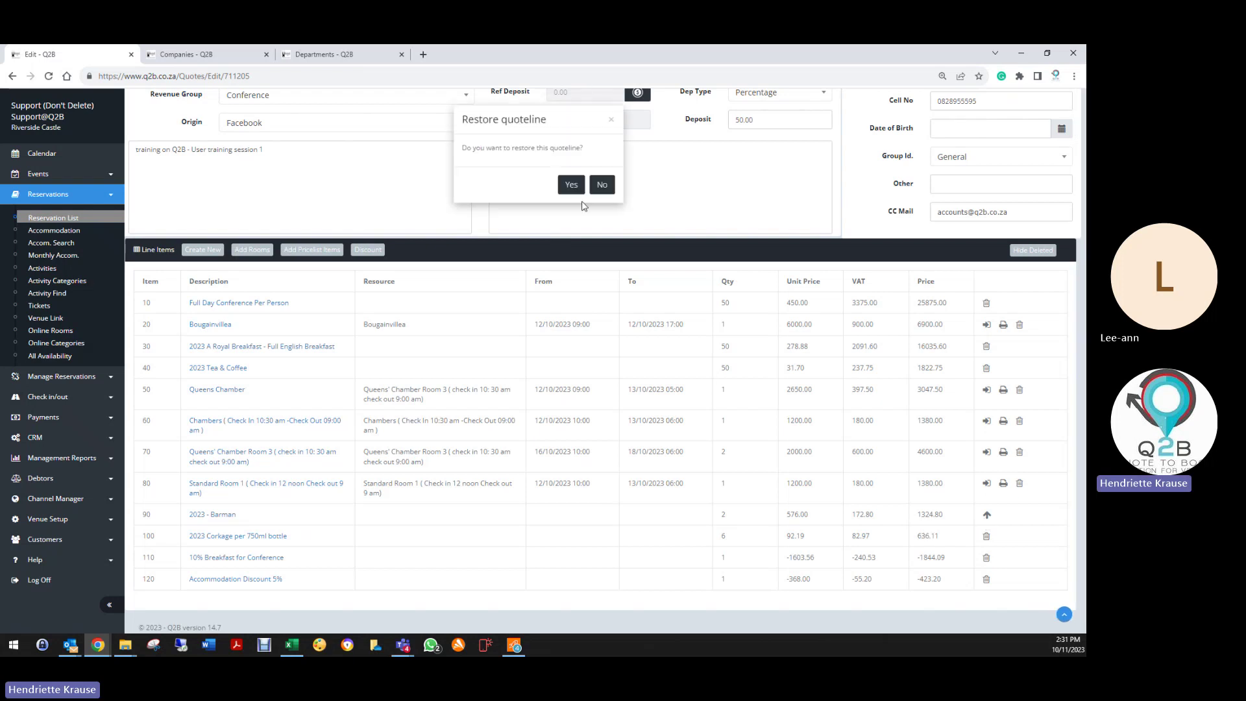
left_click(564, 186)
scroll(722, 439, "up", 3)
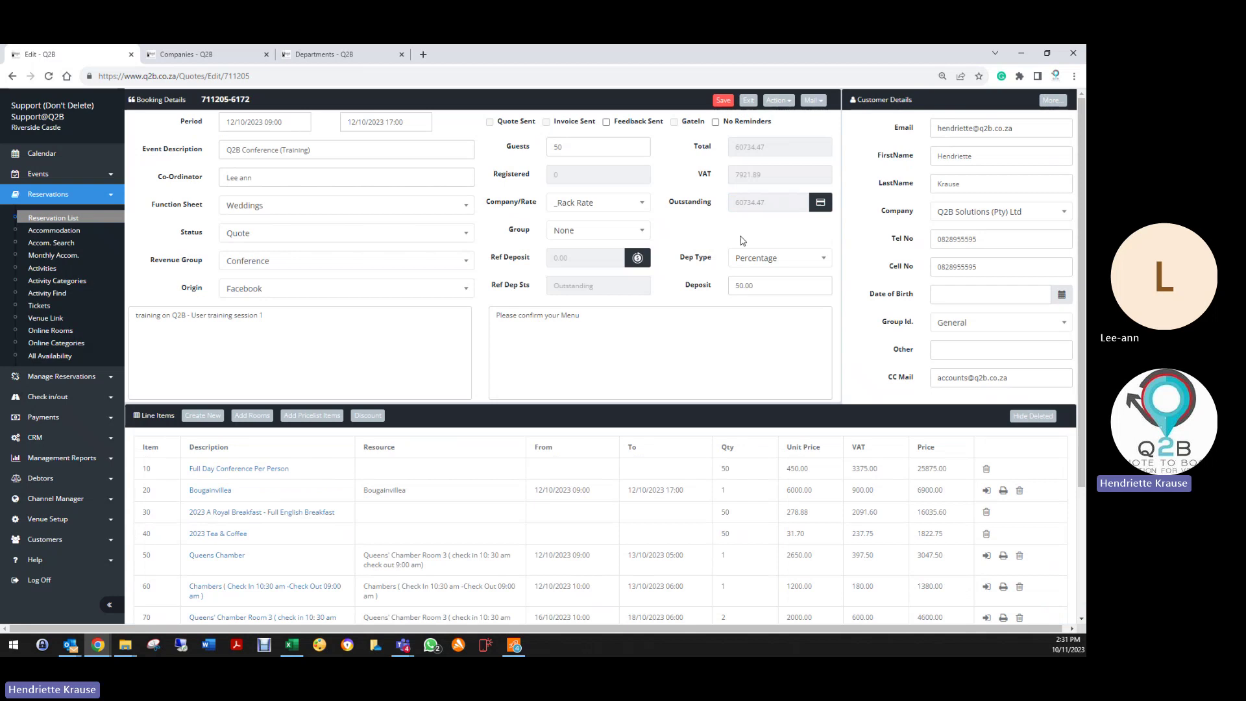
scroll(751, 560, "down", 3)
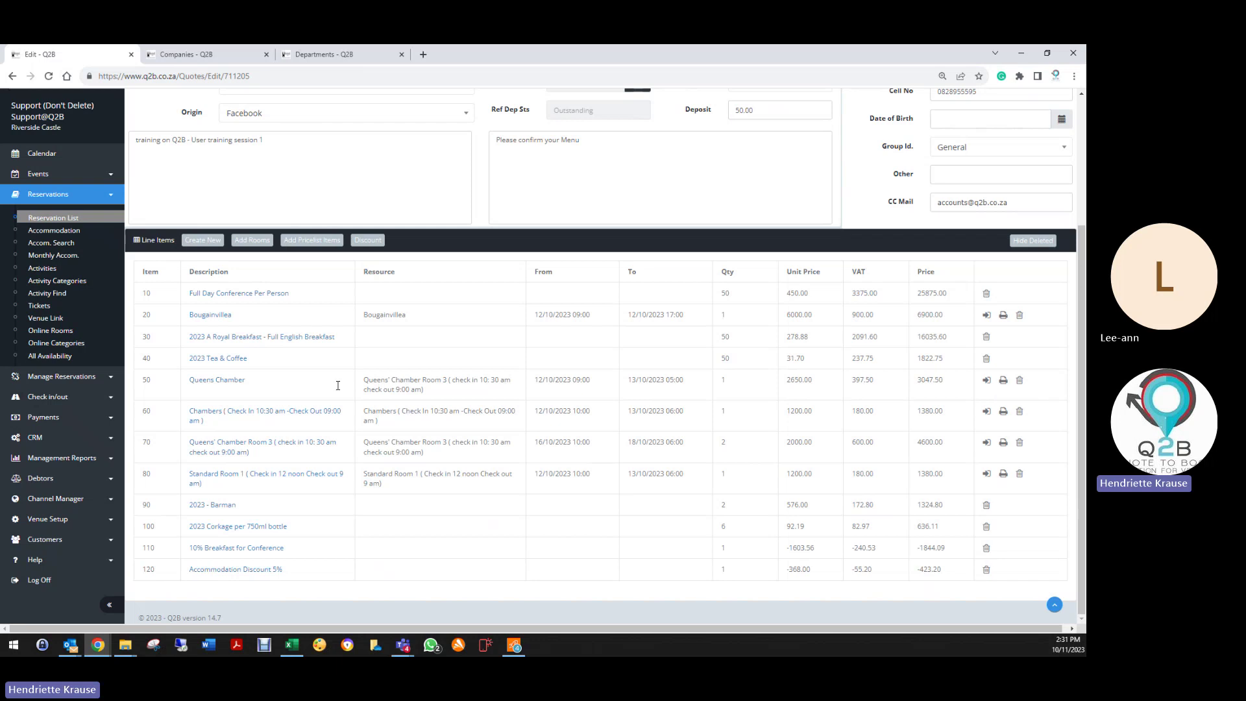
Step: Check the Queens Chamber booking in at reception, then review and close its registration form
left_click(986, 385)
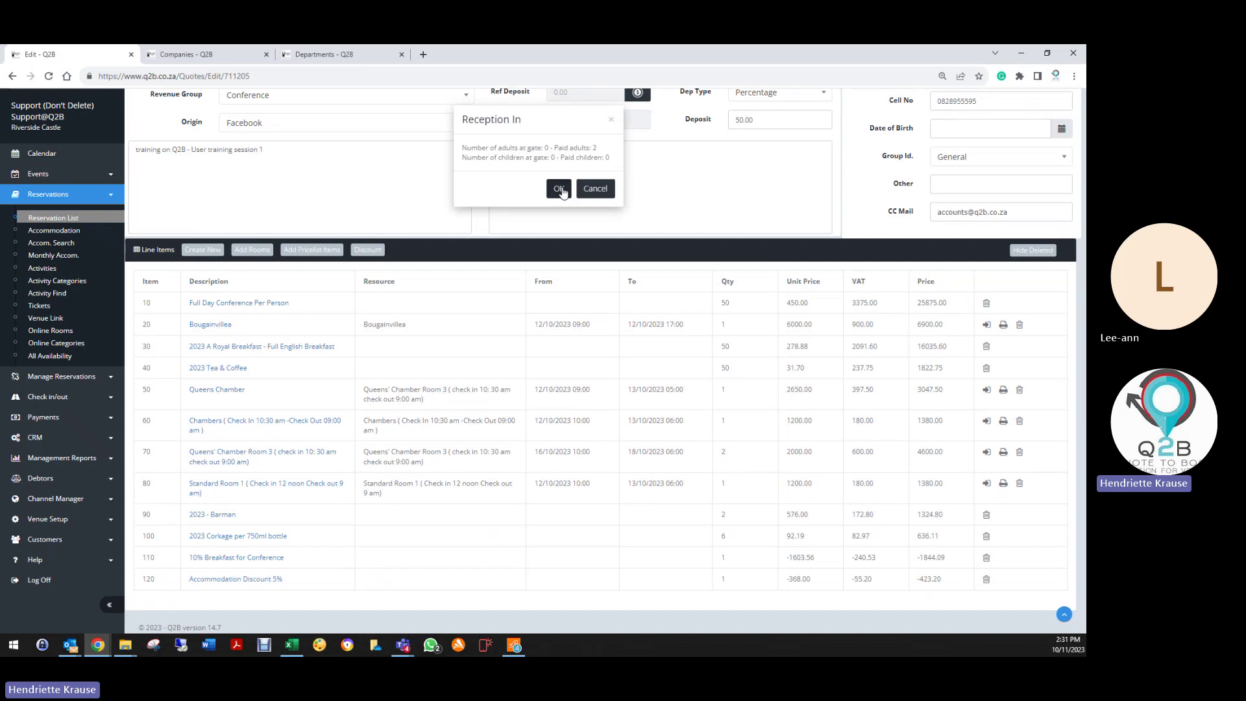
left_click(558, 189)
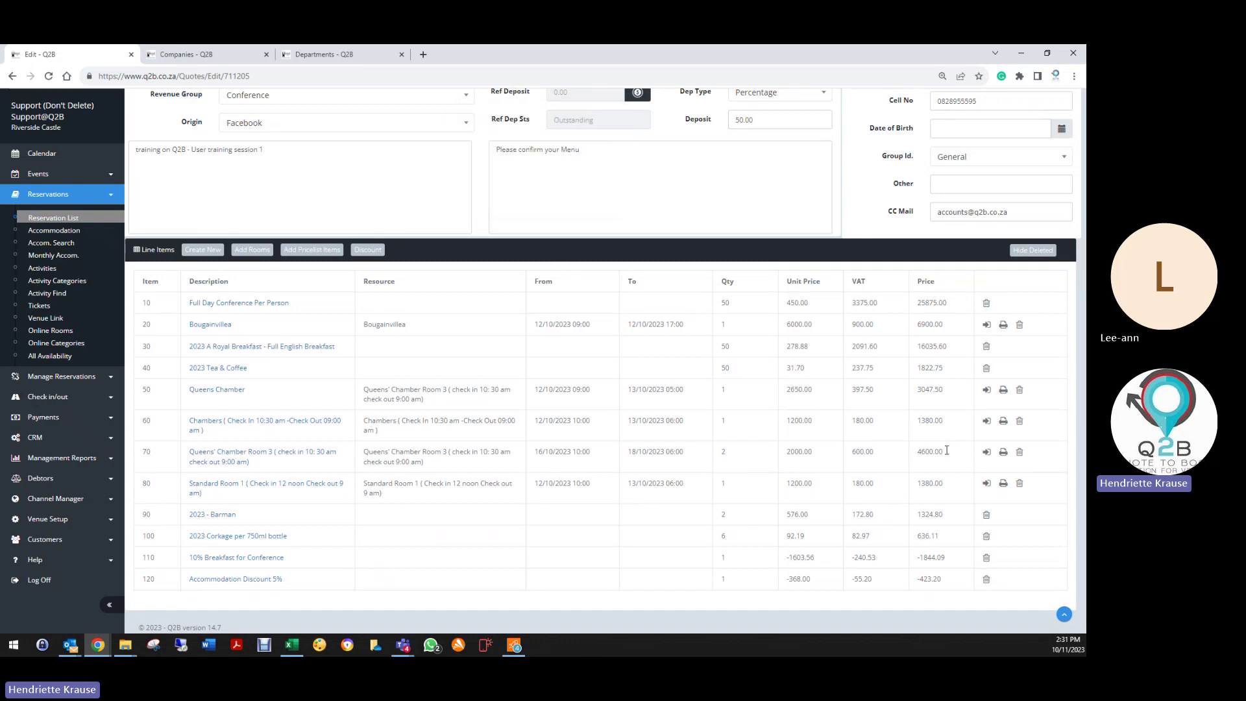
left_click(1004, 390)
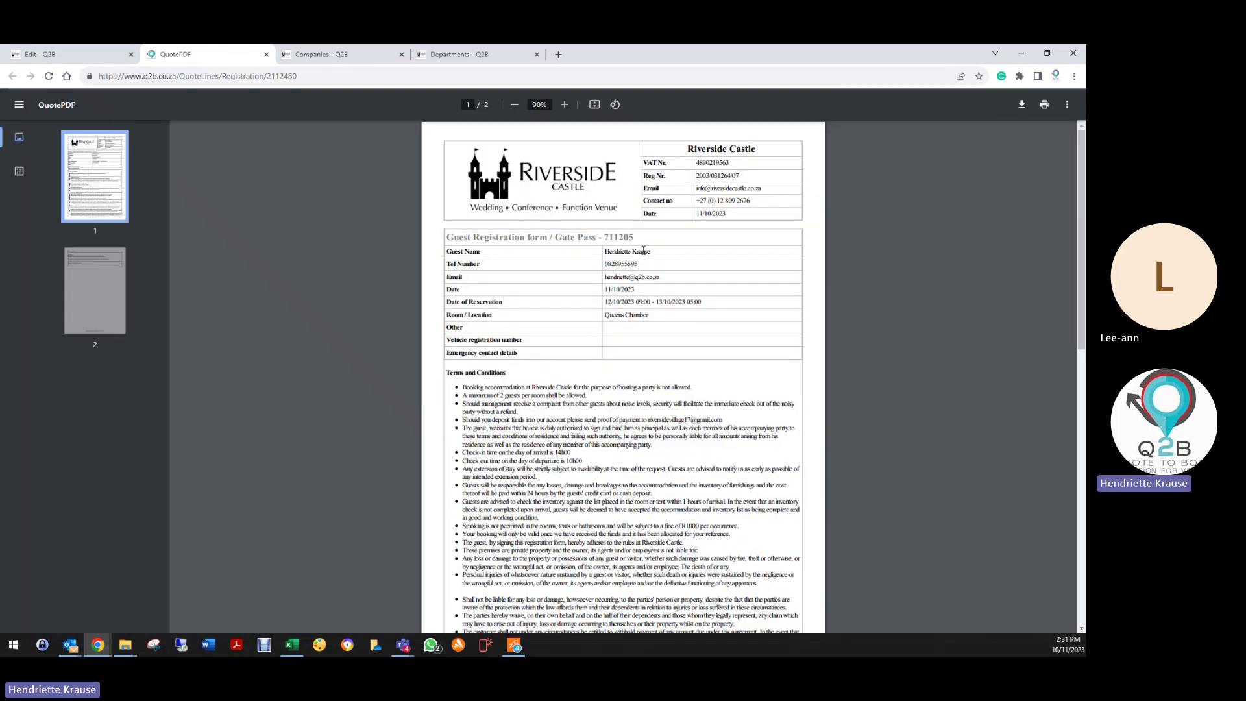
scroll(652, 383, "down", 10)
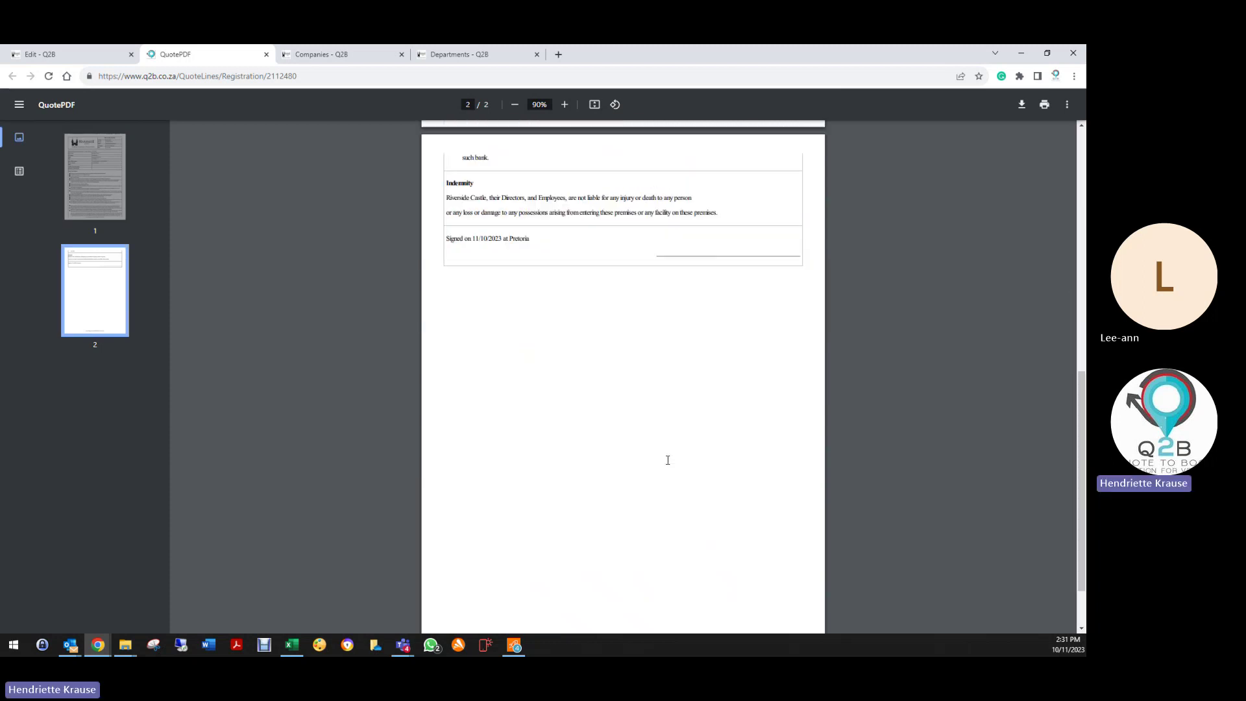
scroll(669, 462, "up", 10)
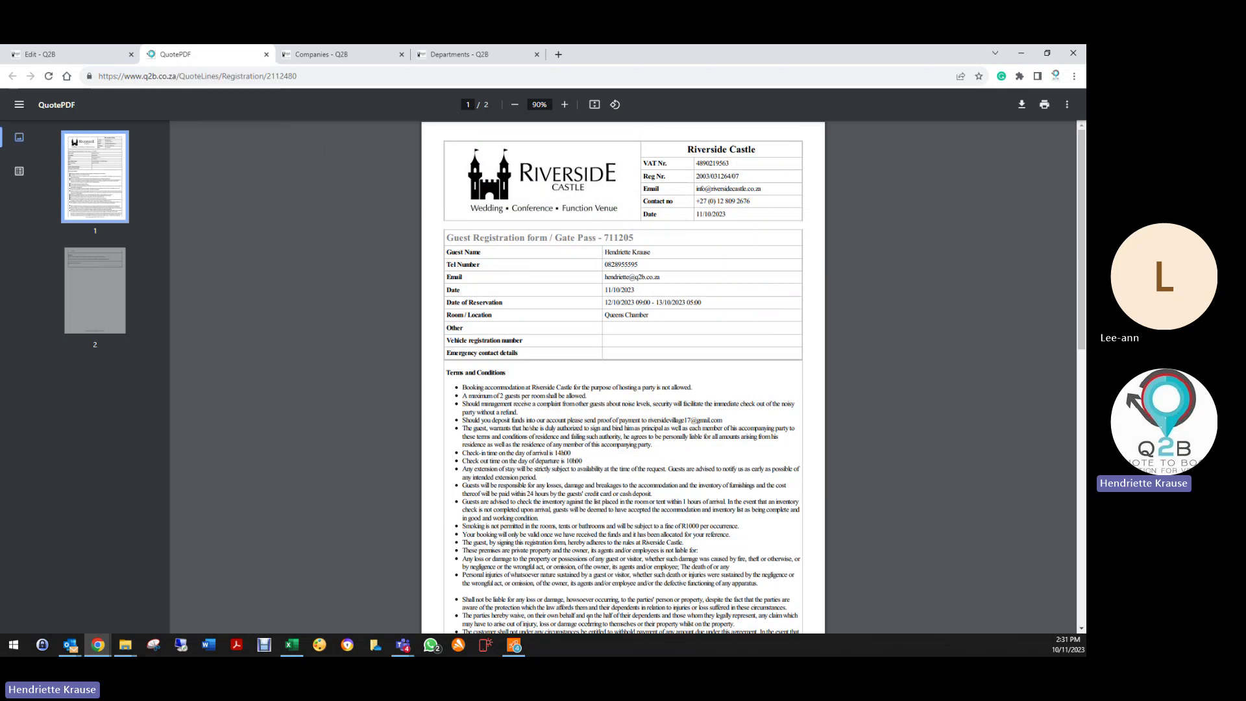
scroll(589, 615, "down", 10)
scroll(570, 584, "up", 10)
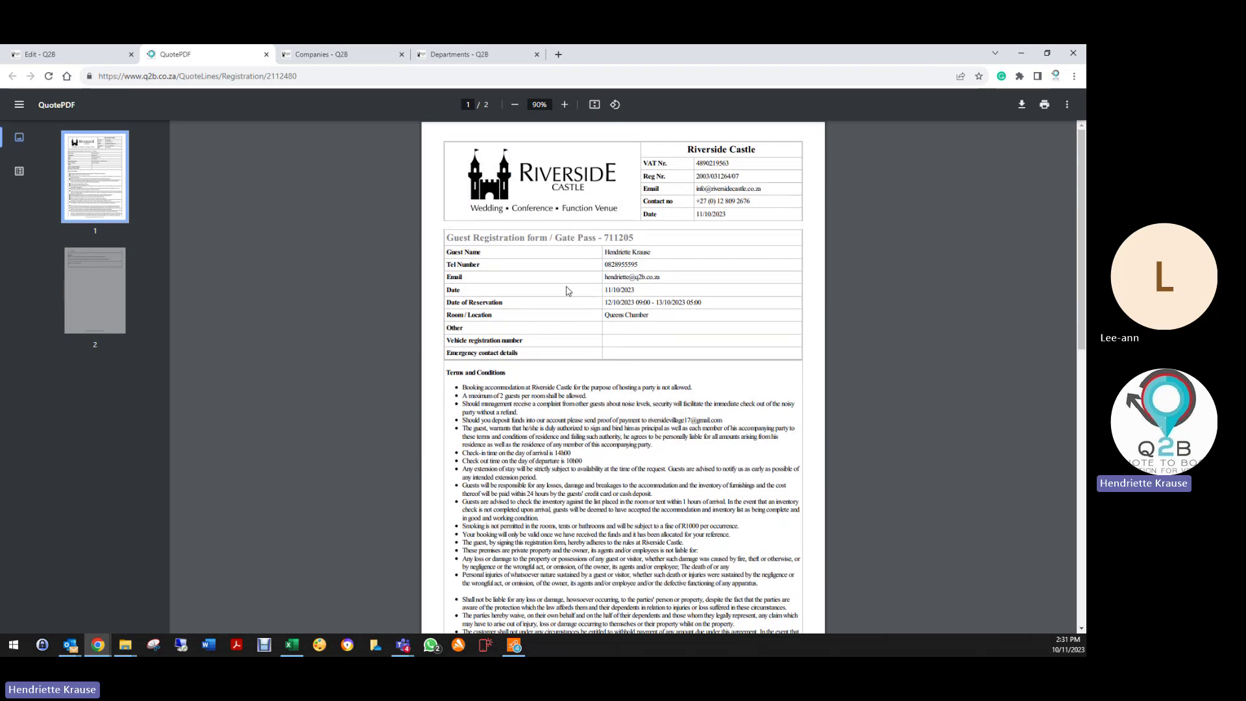
left_click(266, 55)
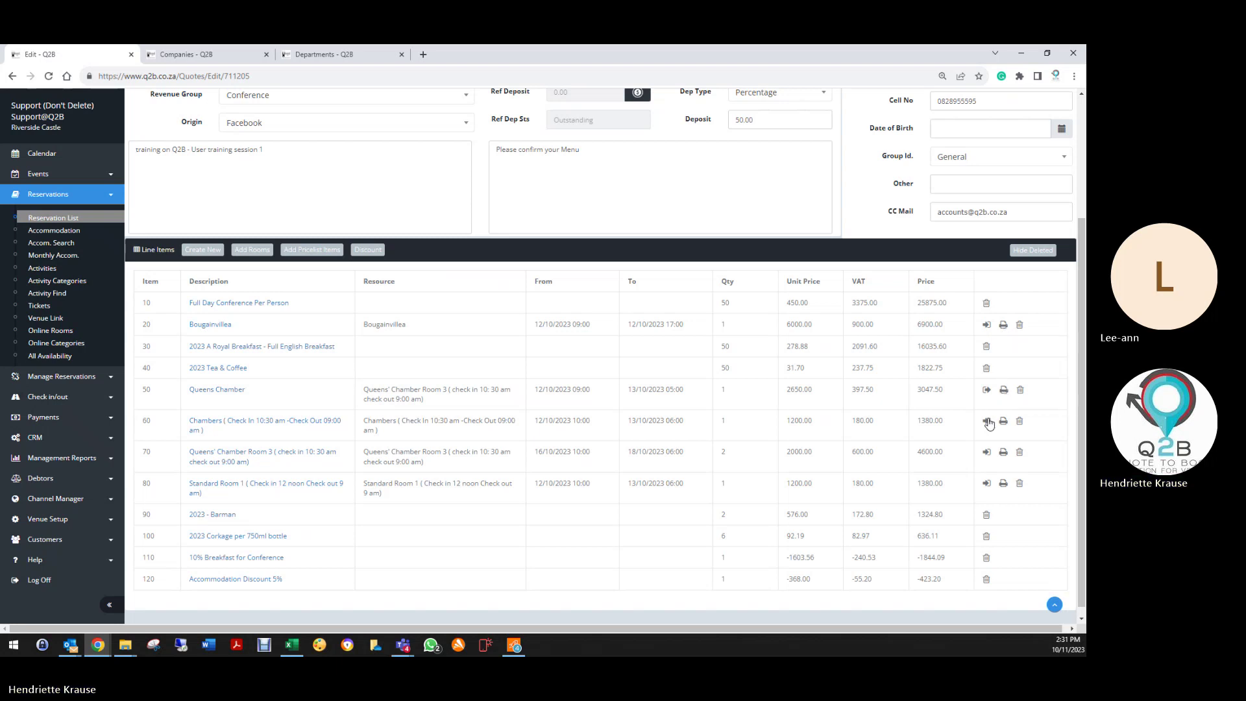
Step: Set the Bougainvillea line's start time to 08:00 and save it
scroll(1000, 568, "down", 1)
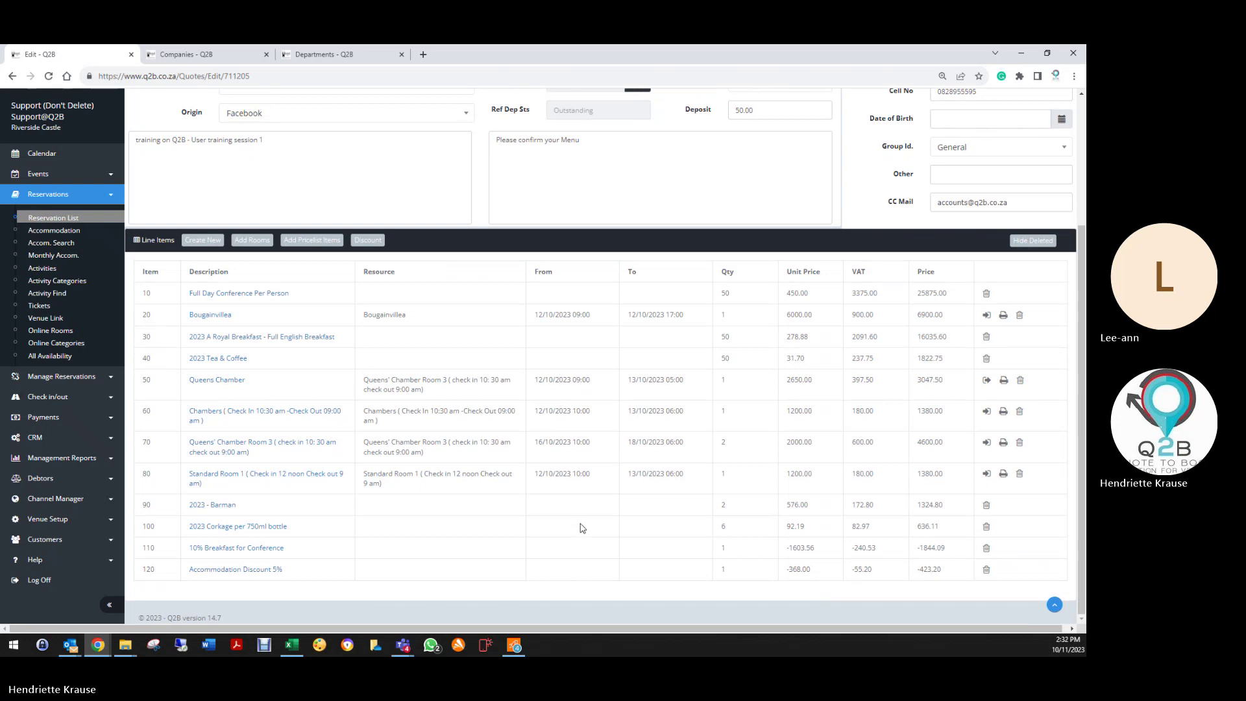
scroll(311, 416, "up", 2)
scroll(260, 405, "down", 2)
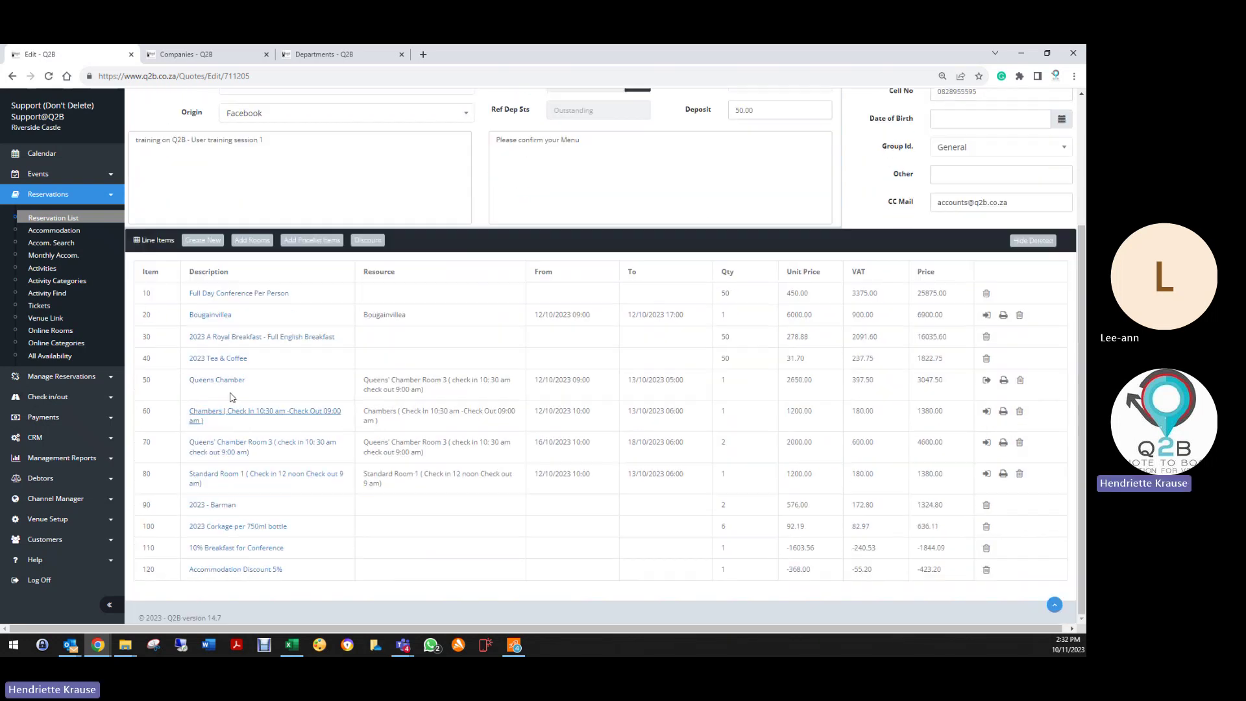
left_click(210, 315)
left_click(519, 344)
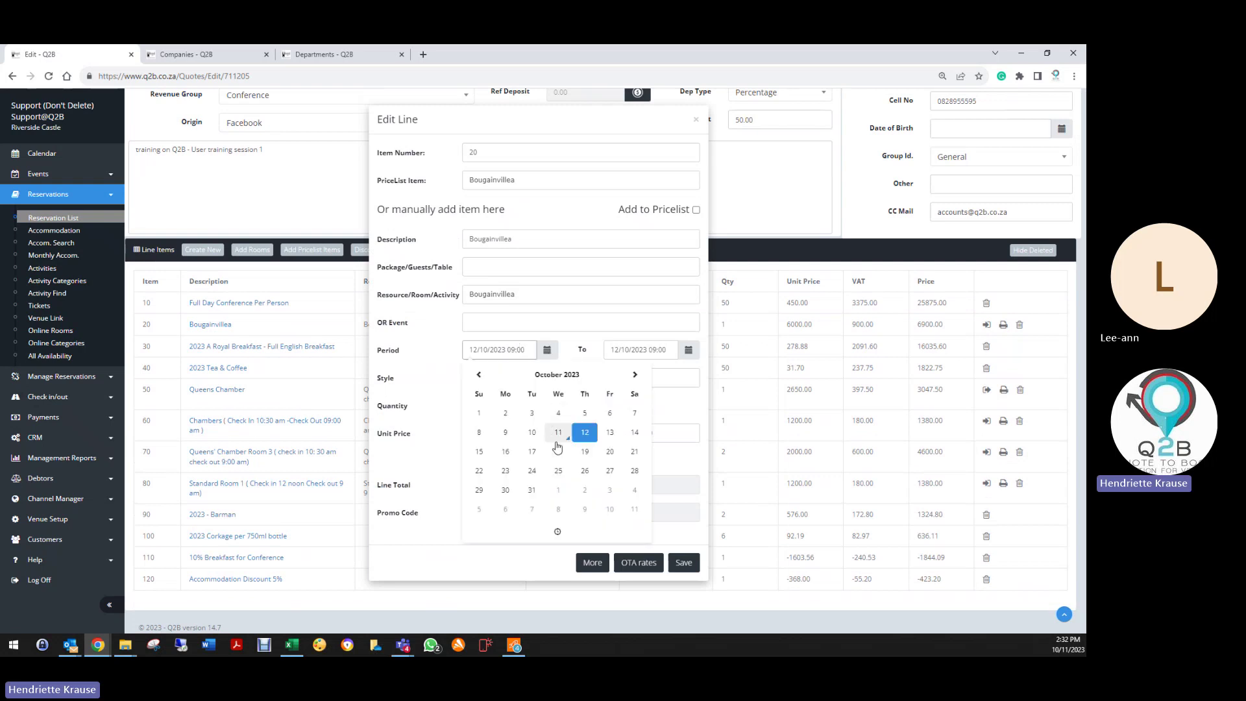
left_click(558, 536)
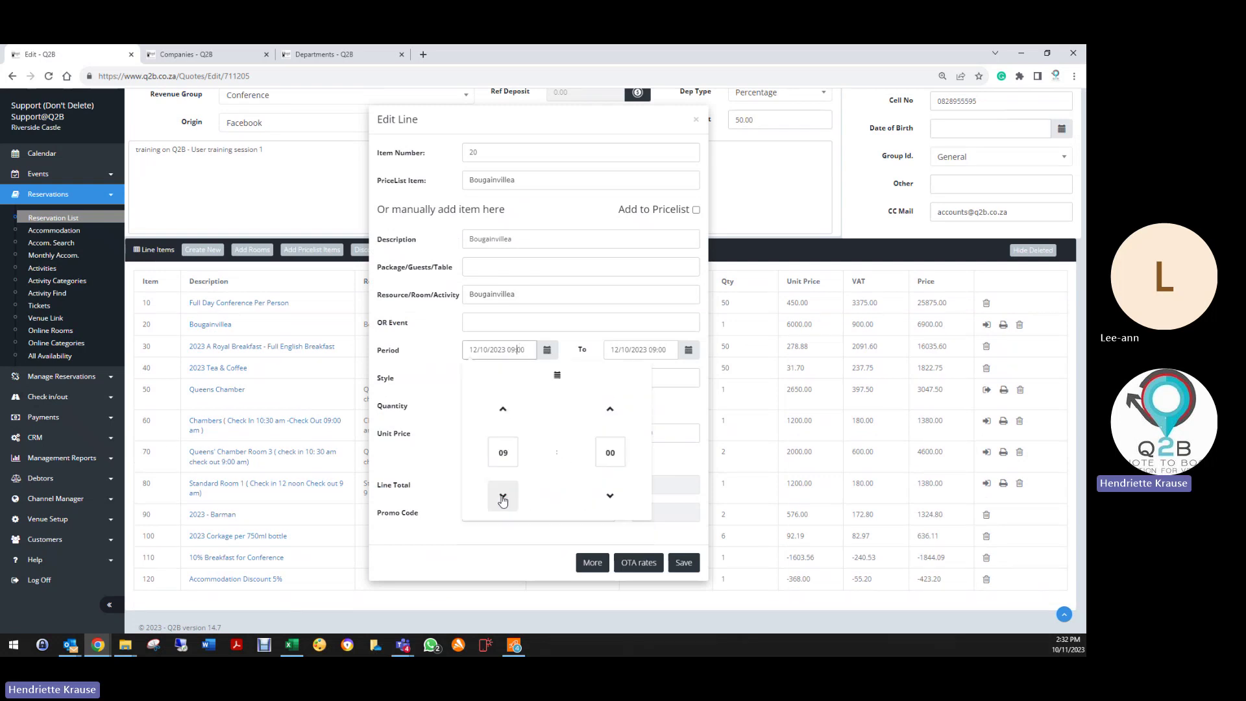
left_click(497, 450)
left_click(477, 440)
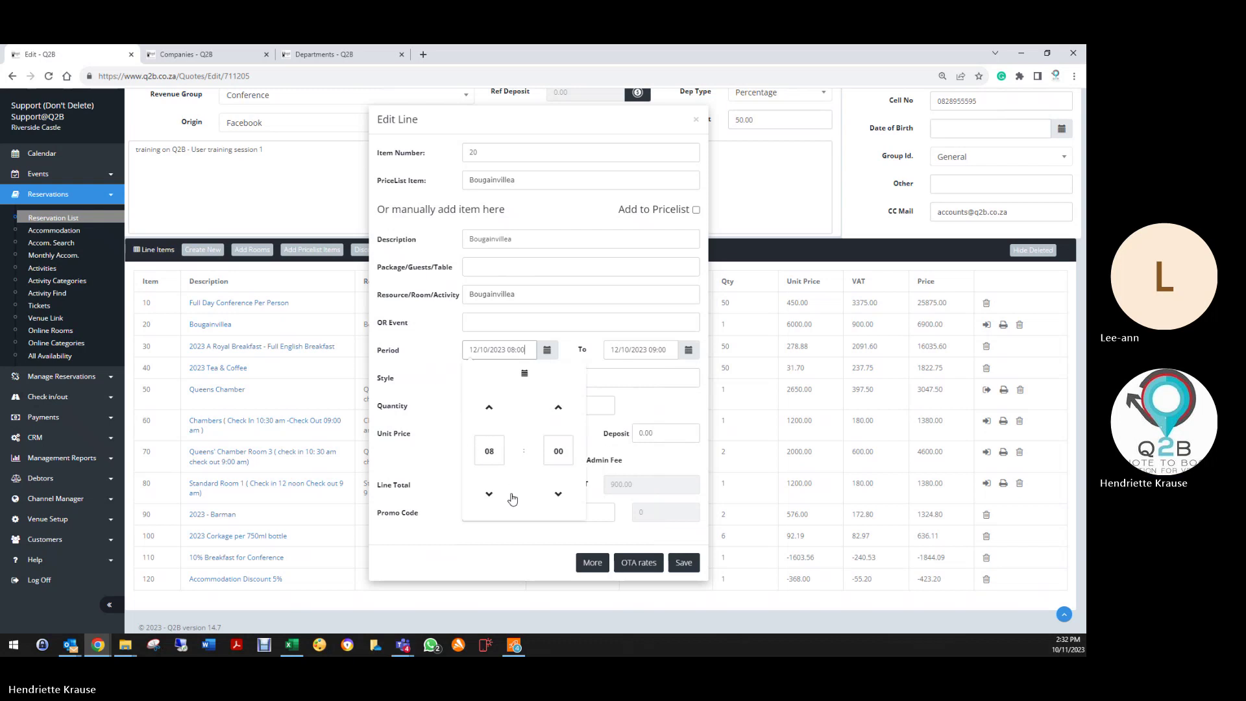
left_click(681, 562)
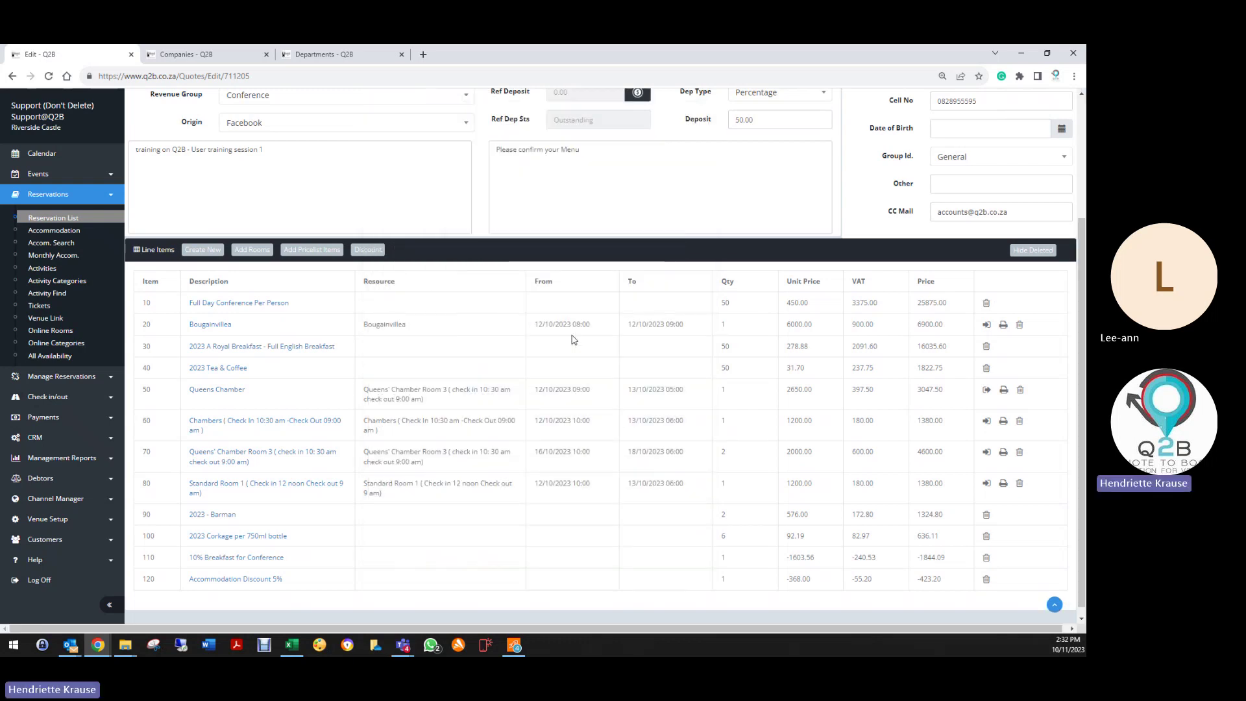
Step: Set the Bougainvillea line's end time to 17:00 and save it
left_click(193, 324)
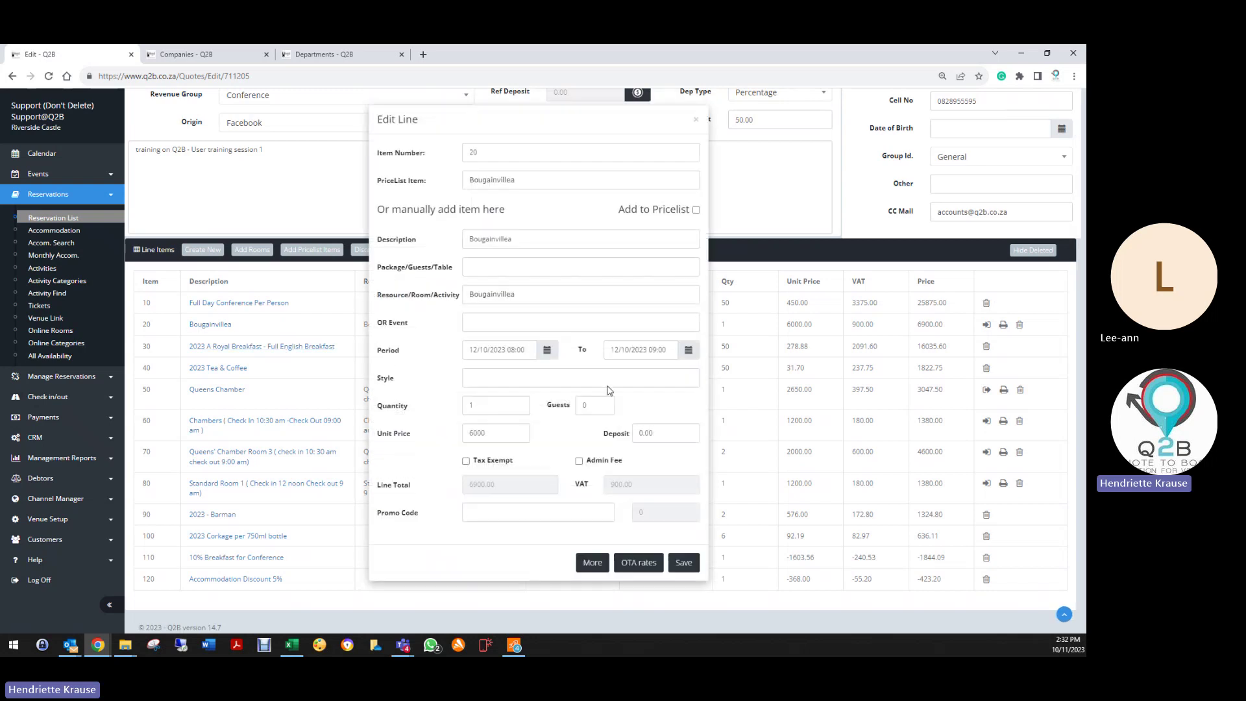
left_click(621, 354)
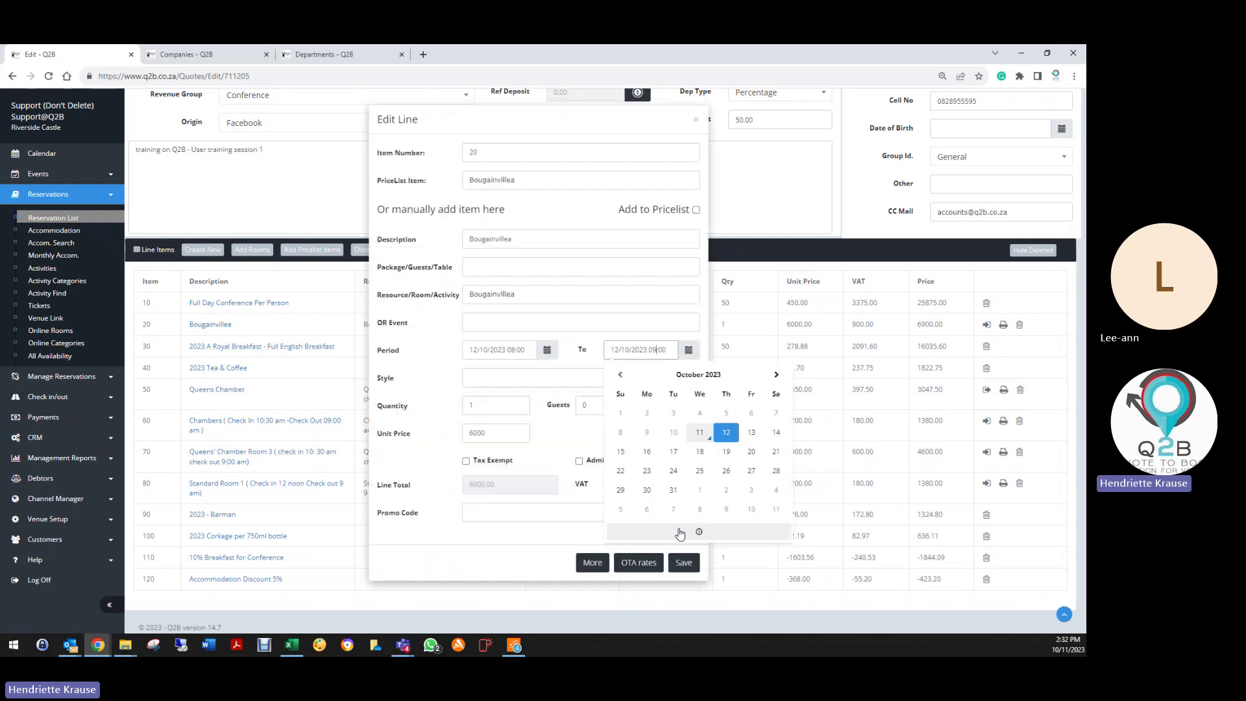
left_click(681, 536)
left_click(631, 456)
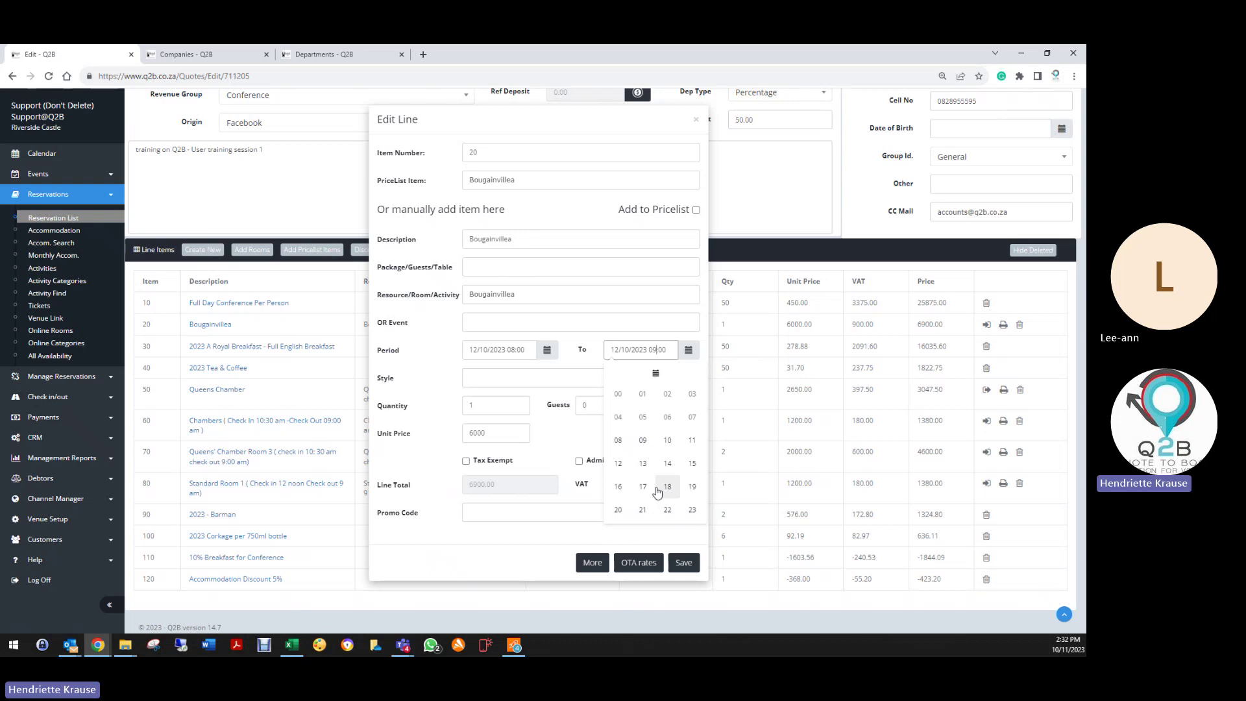
left_click(648, 491)
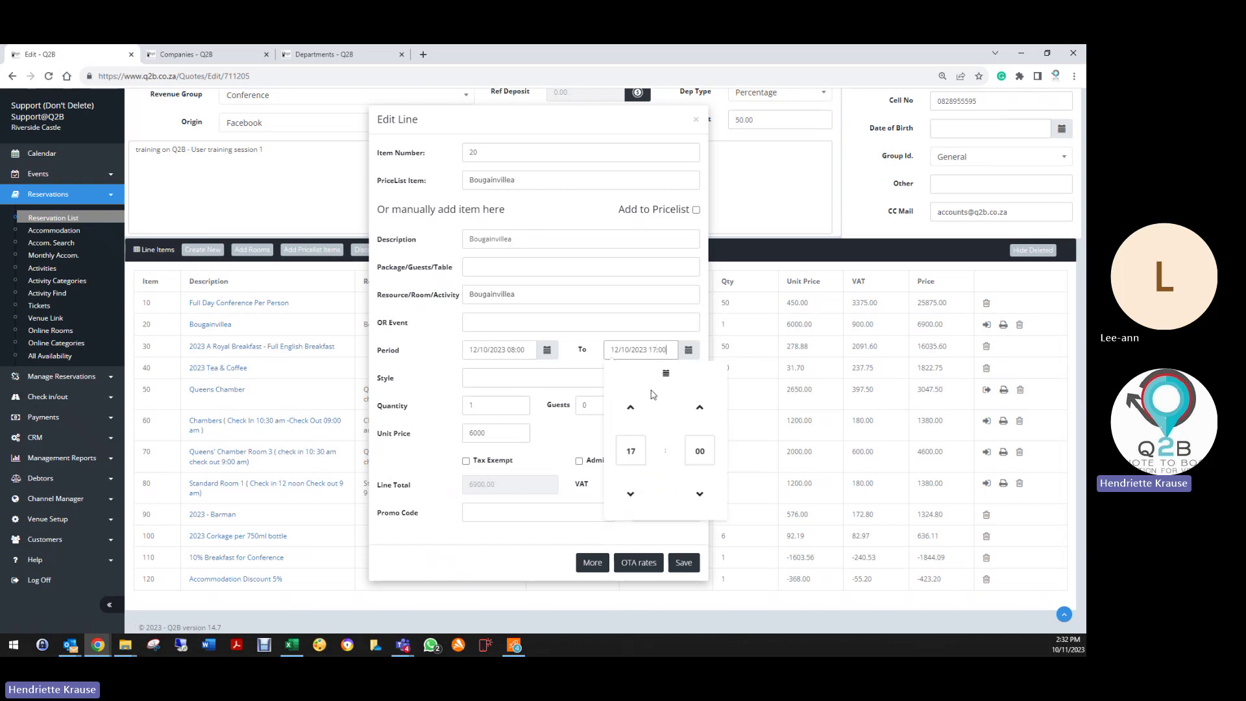
left_click(683, 562)
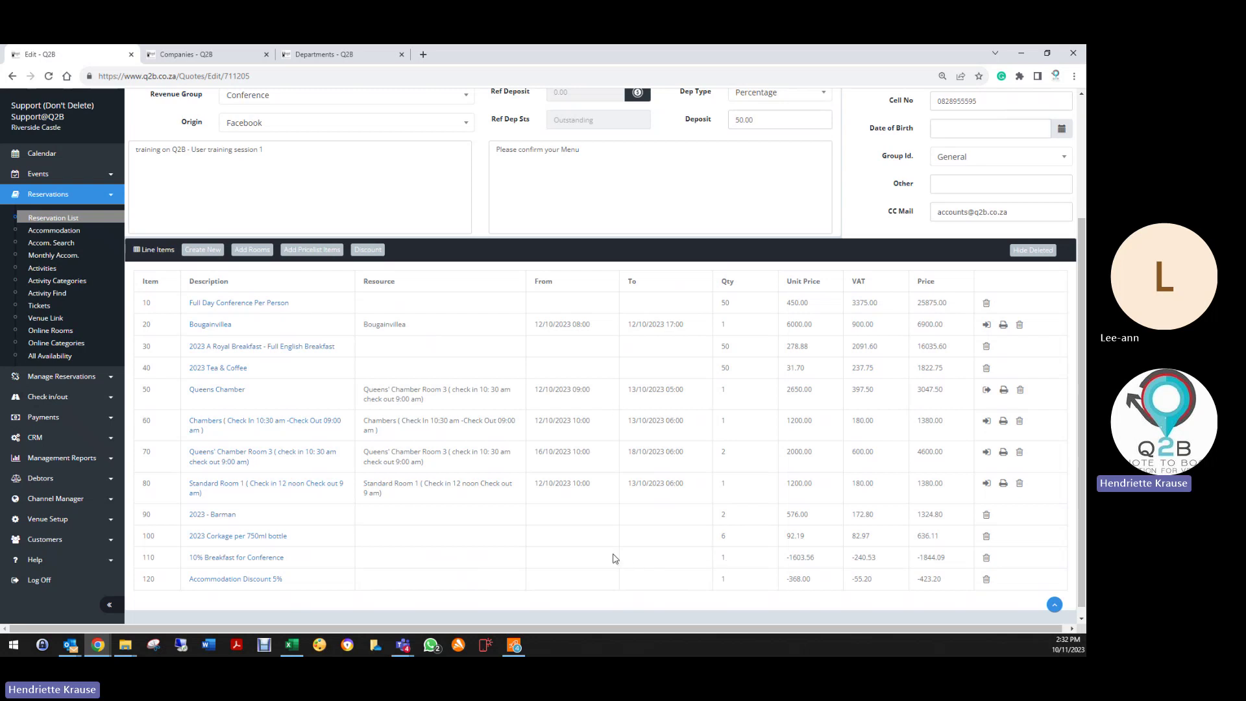
scroll(615, 558, "down", 1)
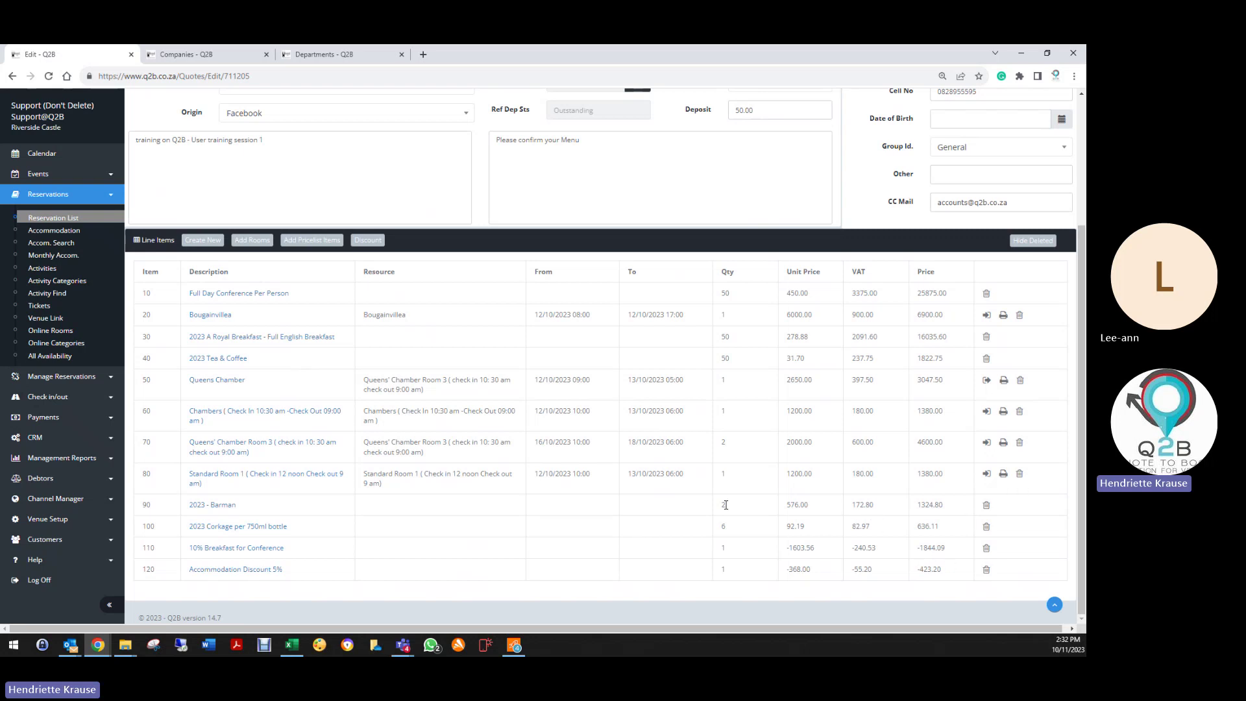
scroll(726, 505, "up", 3)
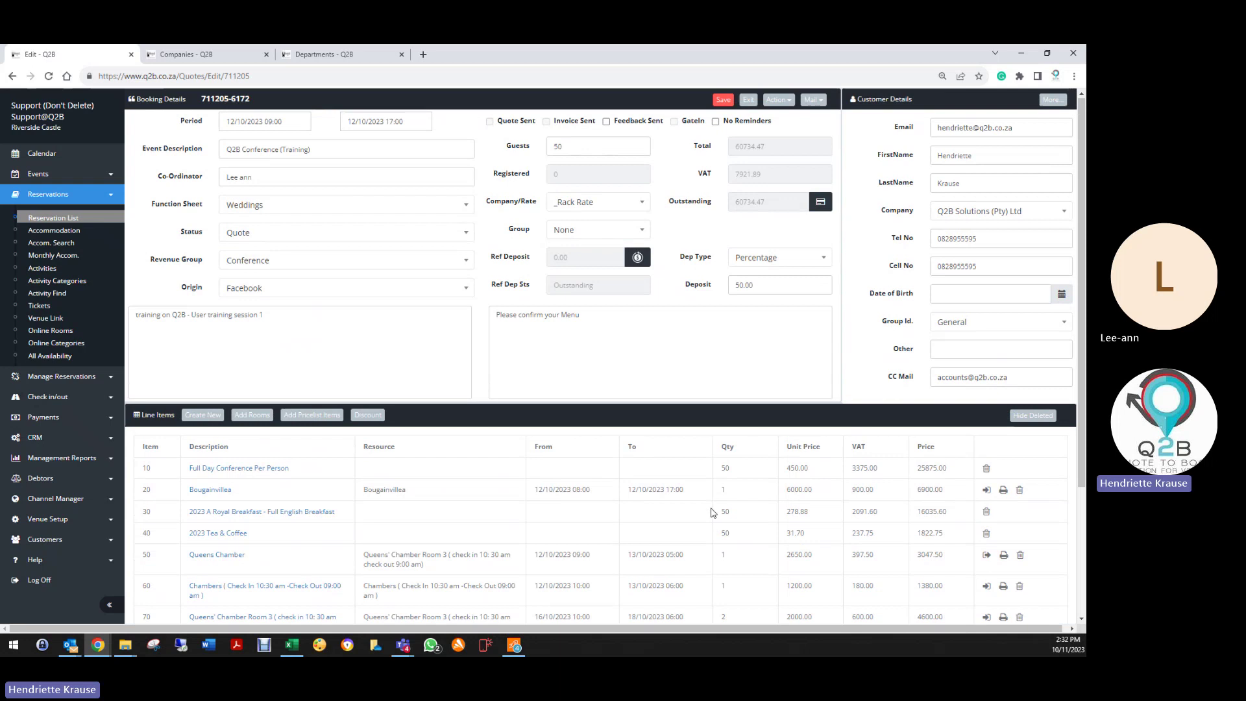
left_click(777, 101)
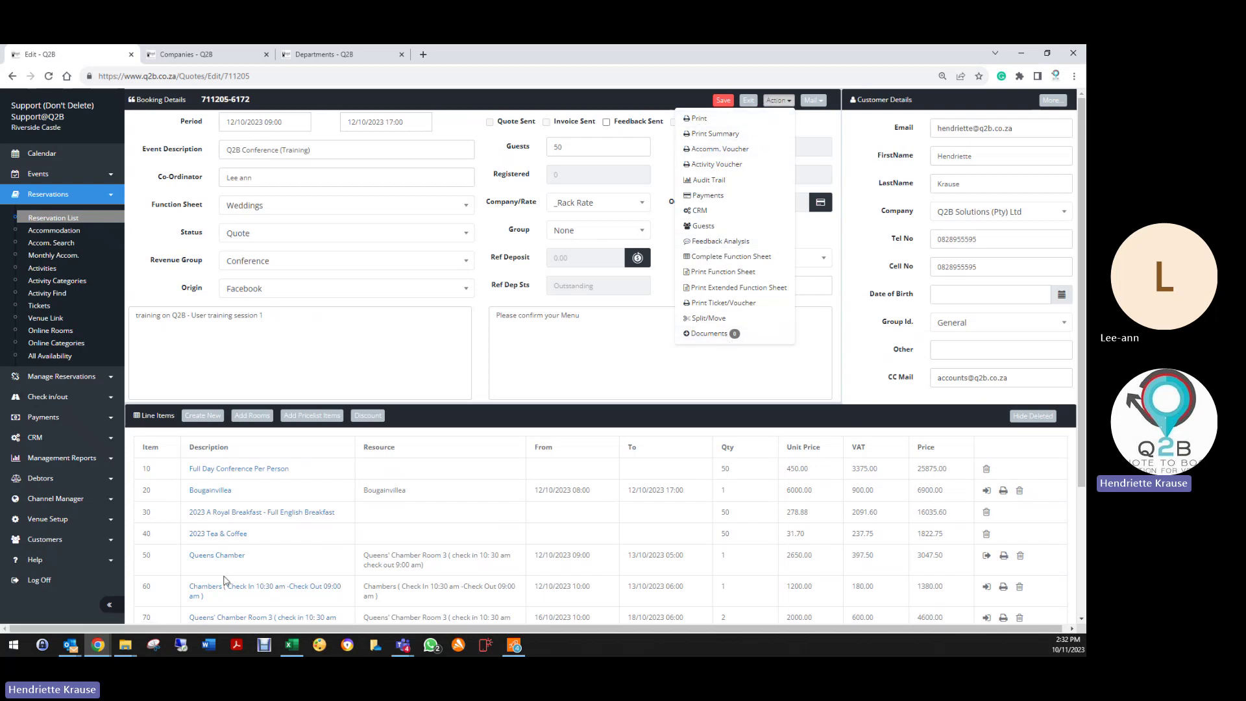
scroll(228, 549, "down", 3)
scroll(484, 561, "up", 3)
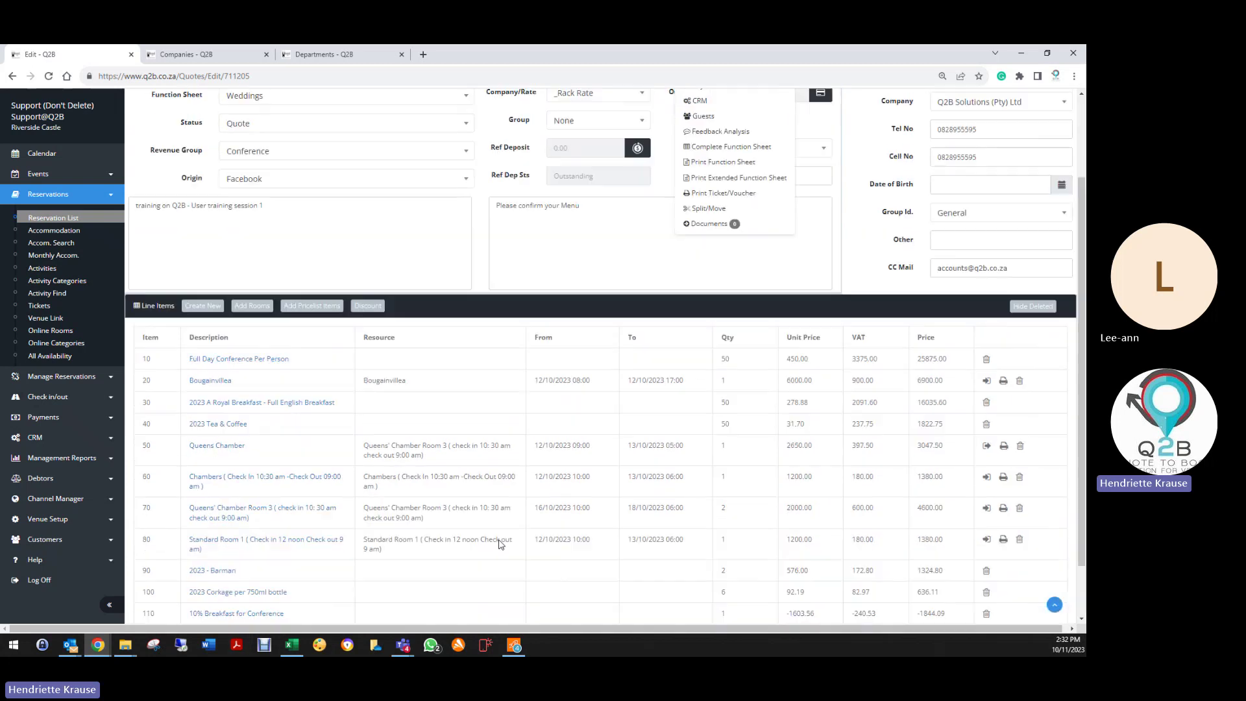
left_click(708, 136)
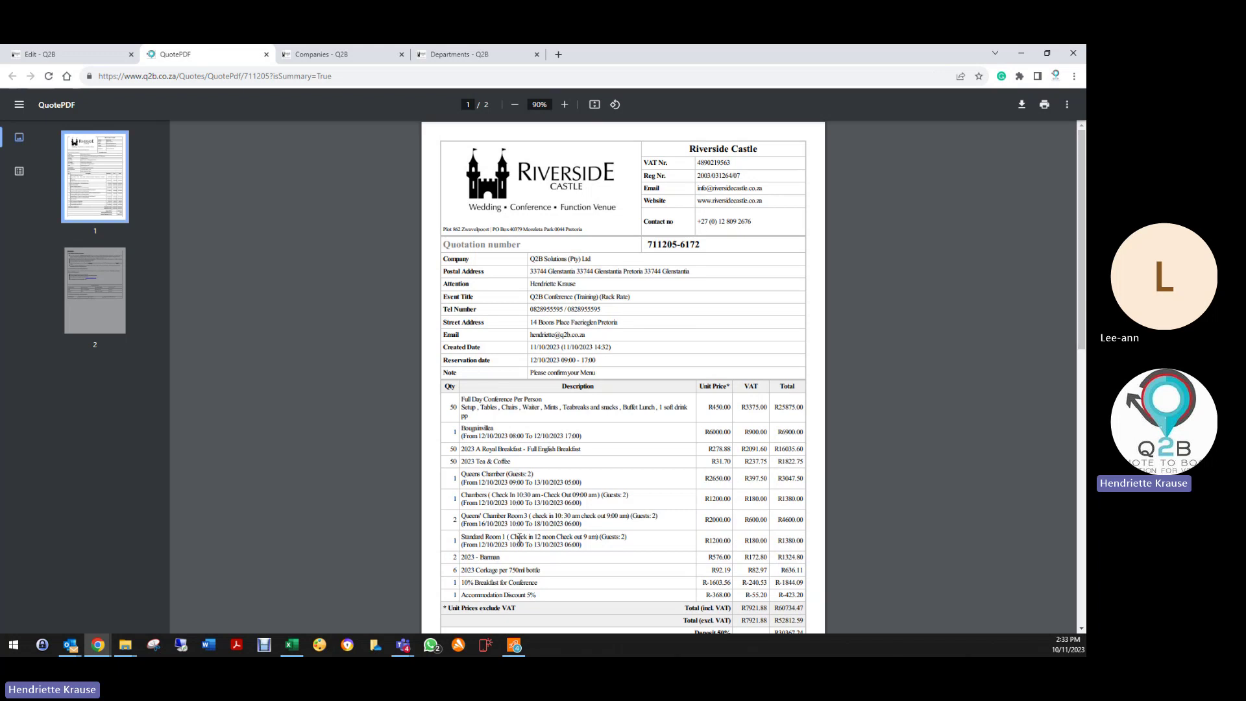
scroll(519, 538, "down", 3)
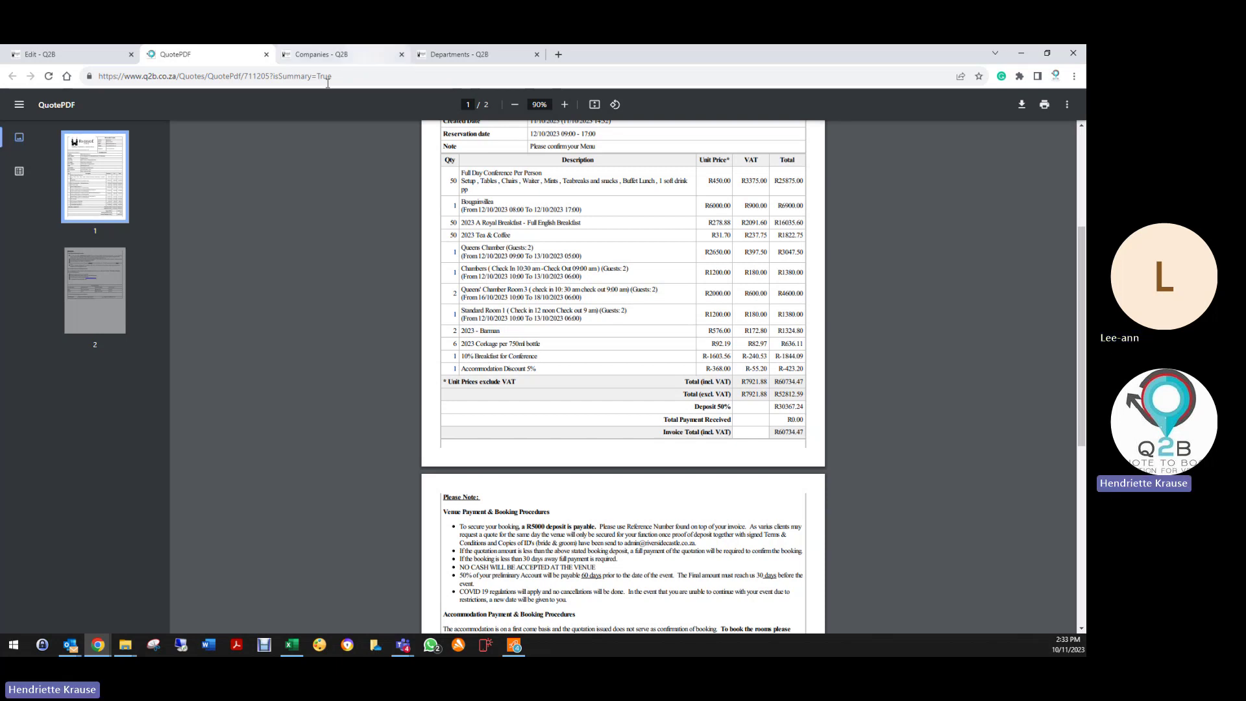
left_click(266, 55)
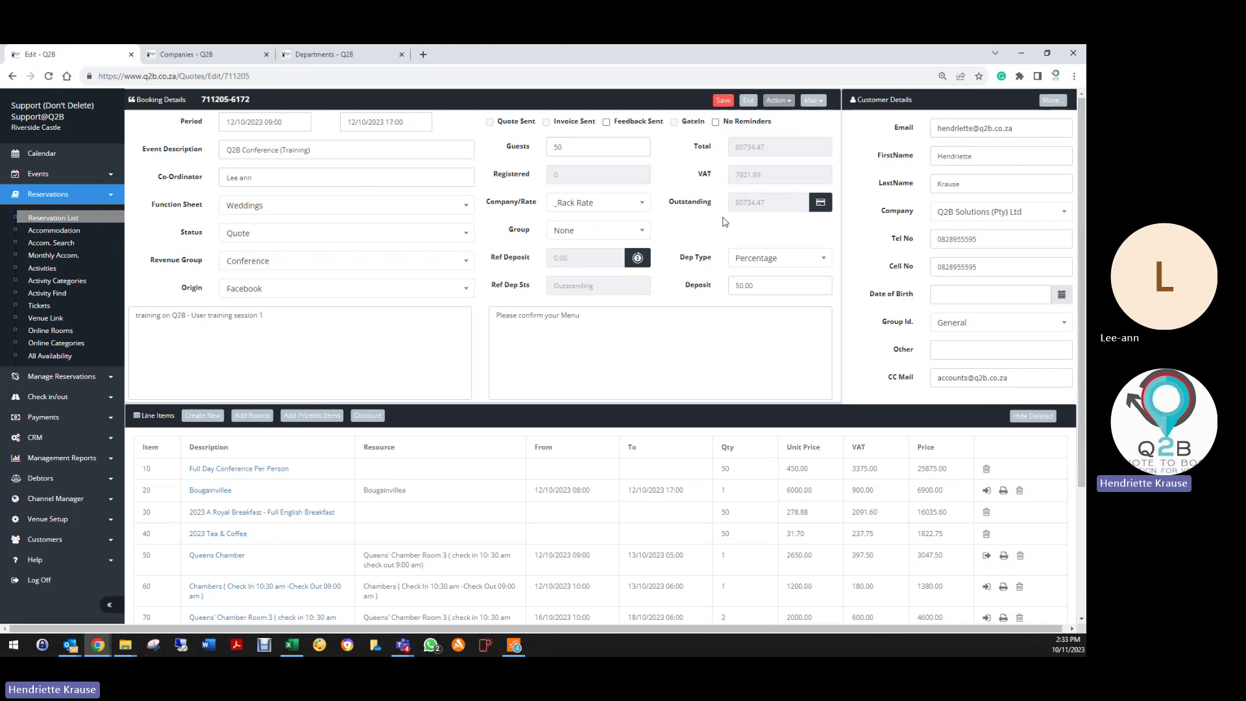
left_click(774, 101)
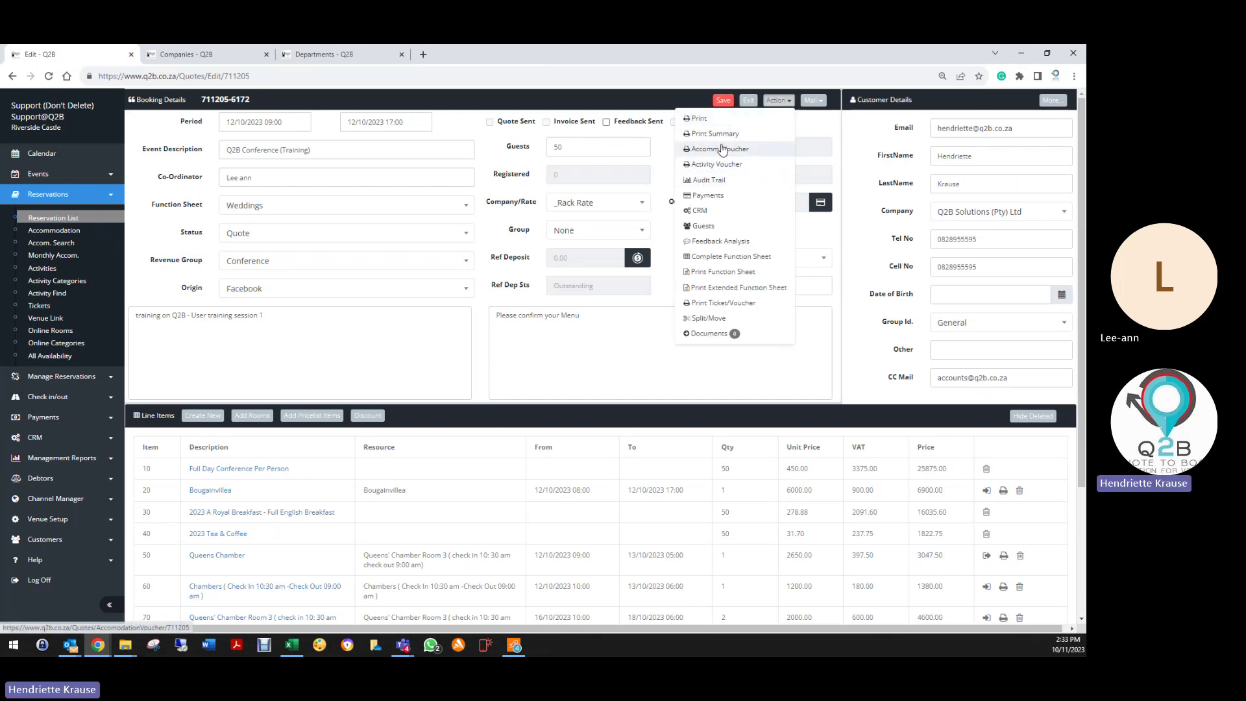
left_click(718, 150)
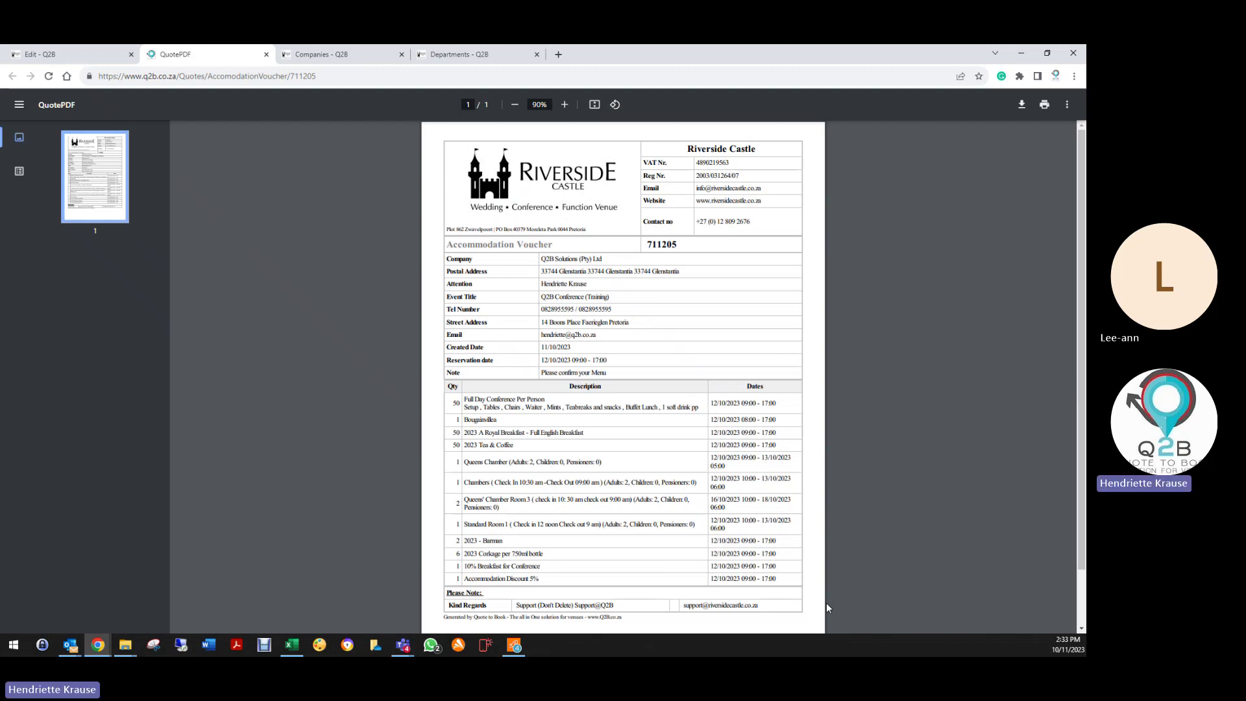
scroll(814, 600, "down", 1)
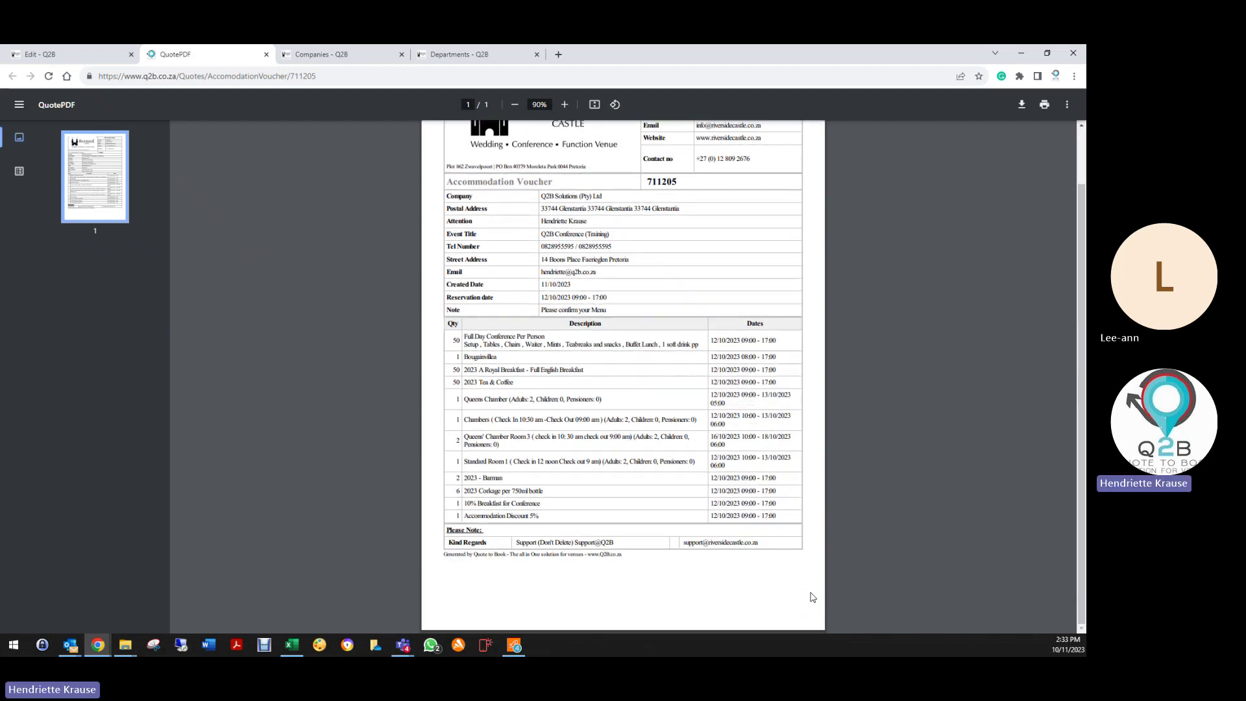
scroll(809, 596, "up", 1)
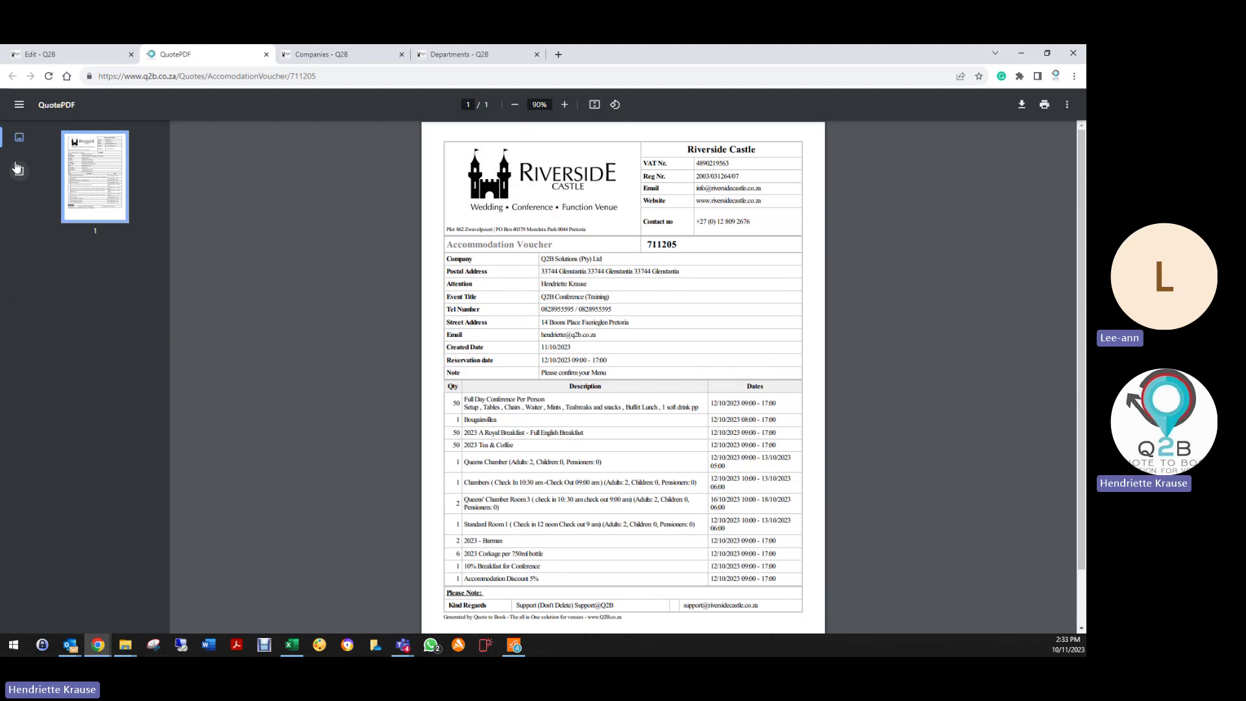
left_click(265, 54)
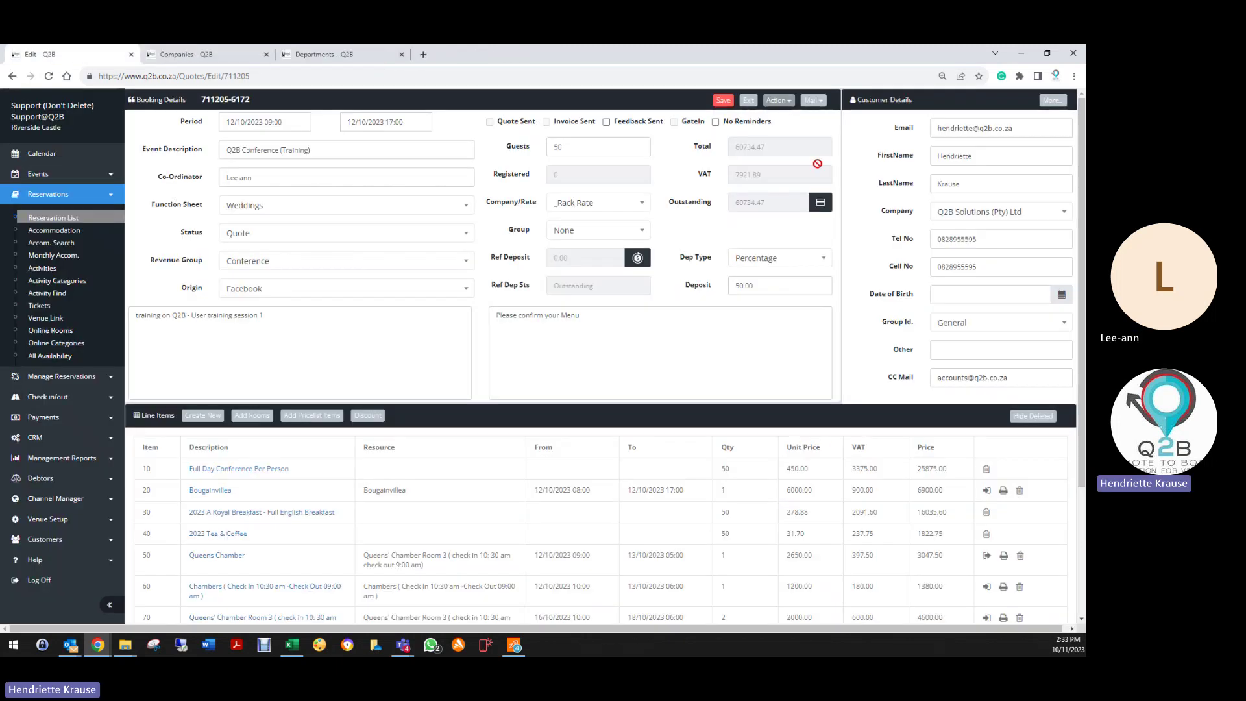
left_click(780, 103)
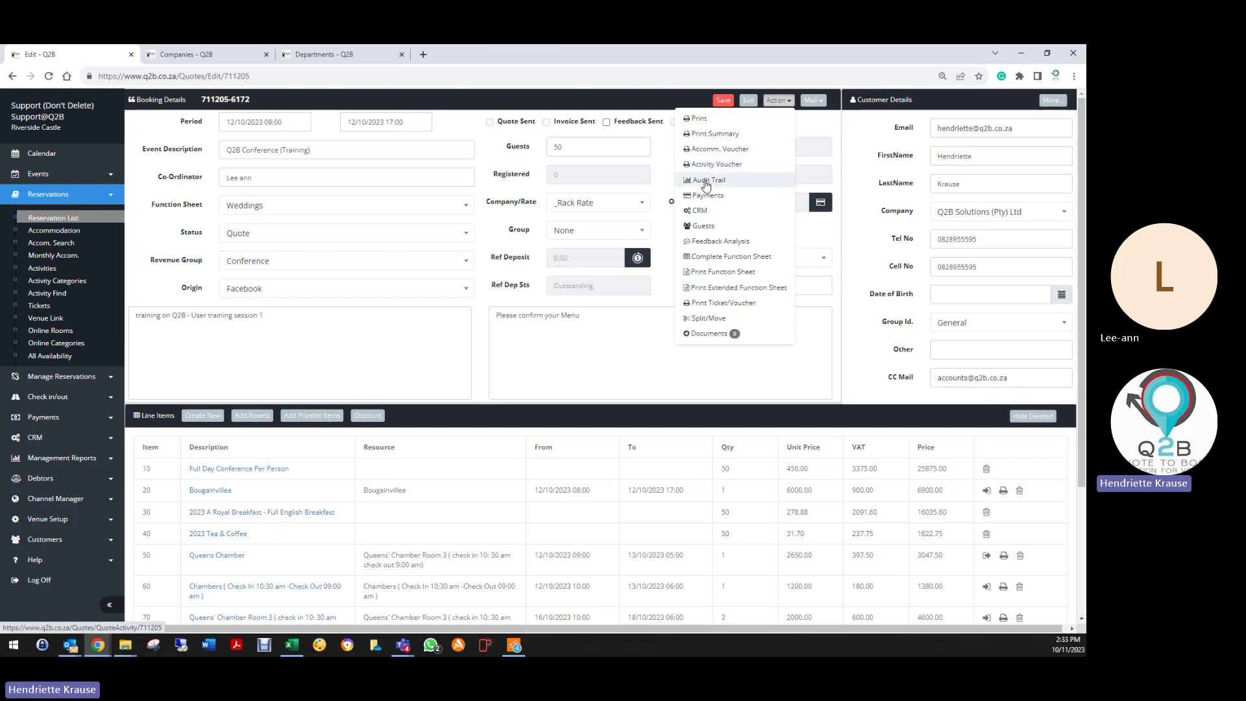
left_click(709, 182)
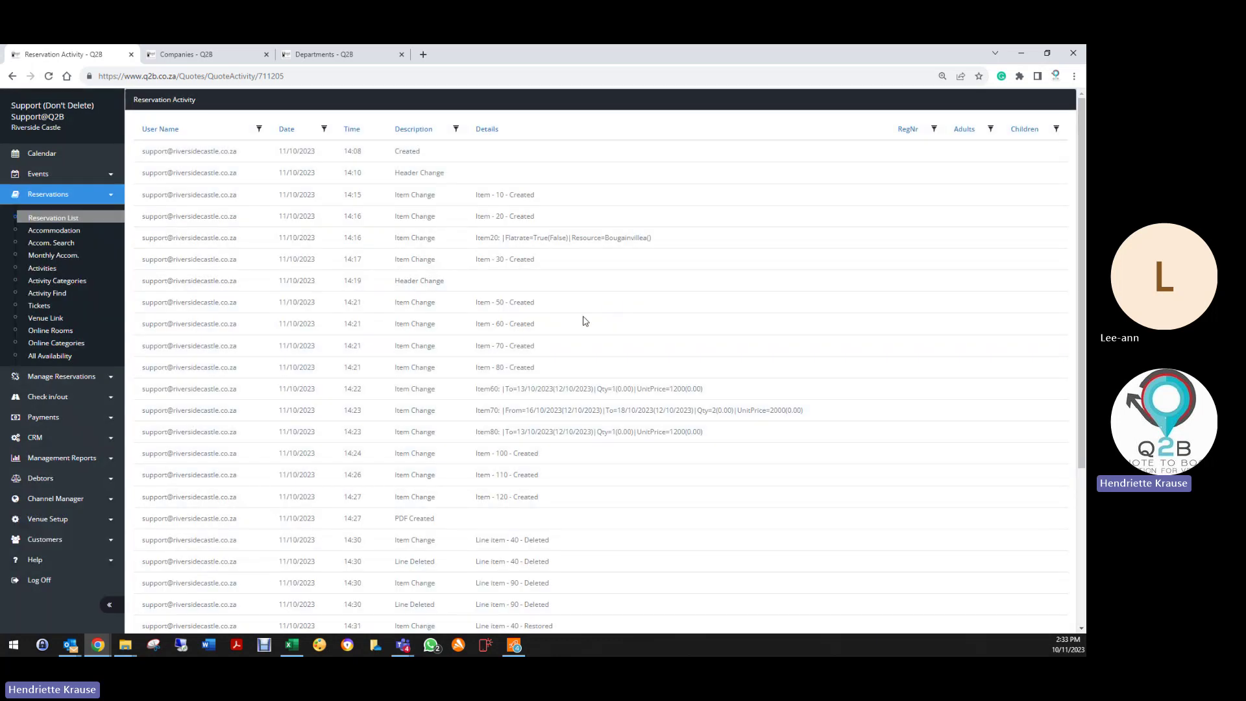
scroll(209, 437, "down", 4)
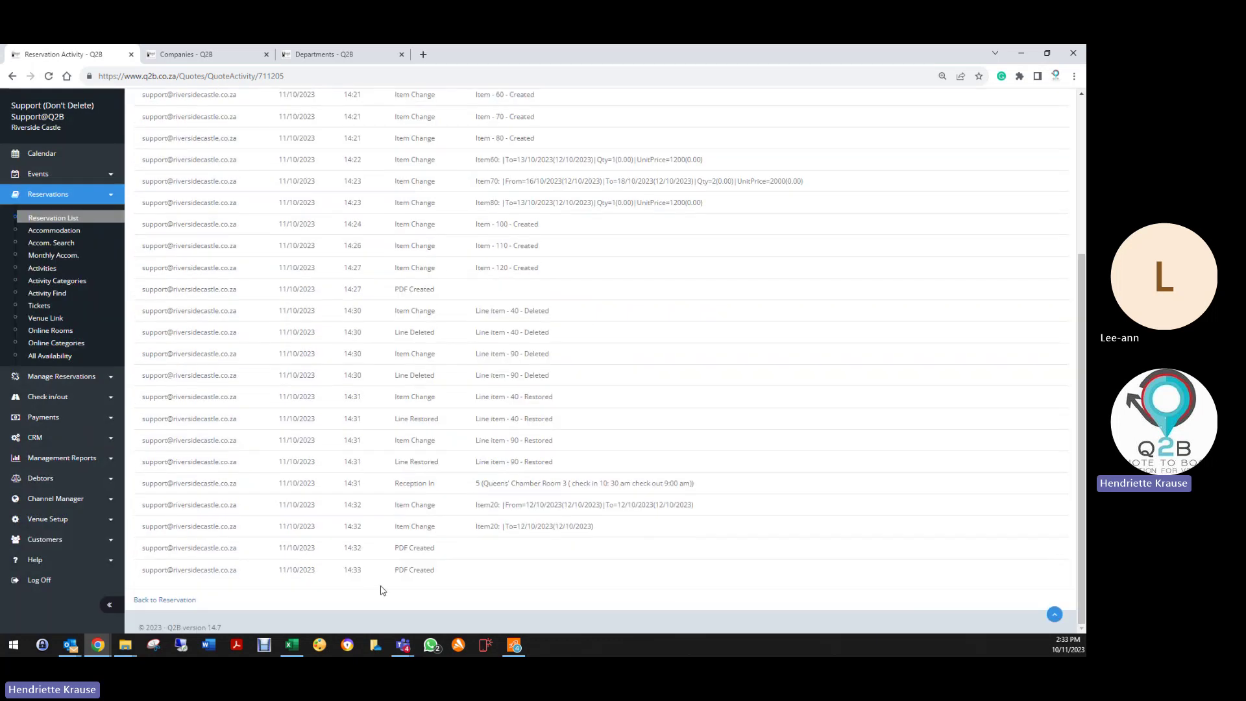
scroll(498, 378, "up", 3)
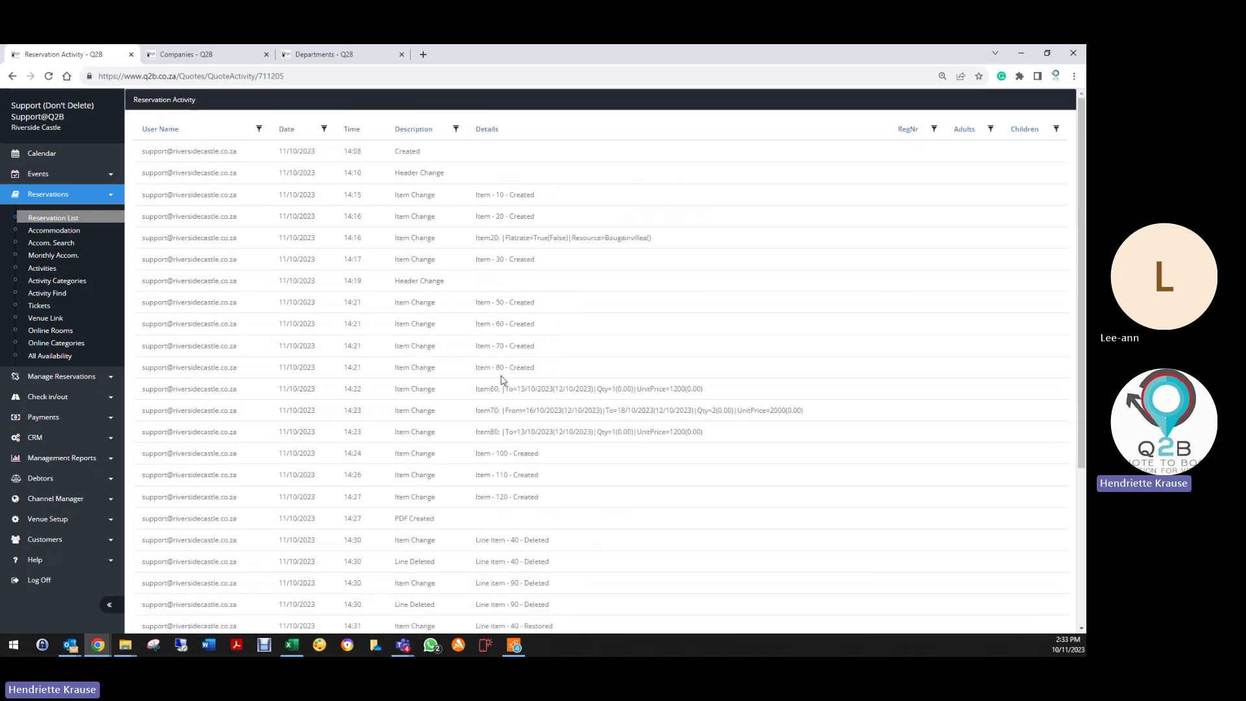
left_click(351, 129)
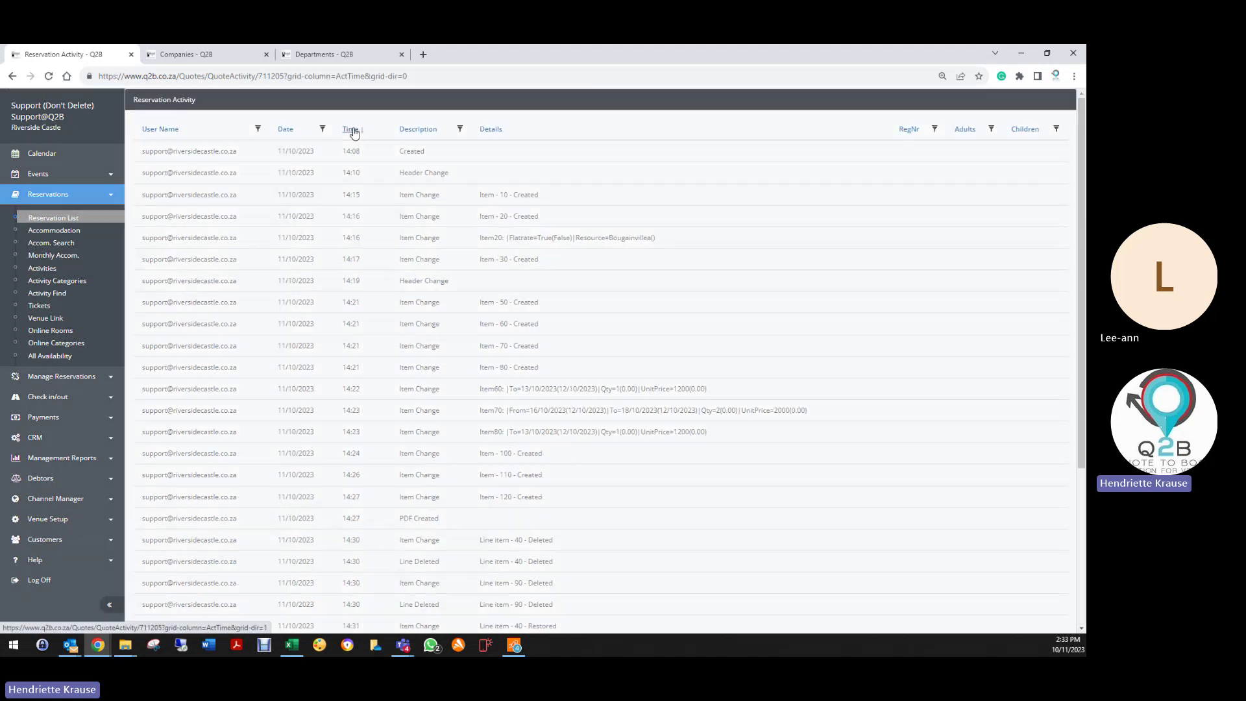
left_click(355, 131)
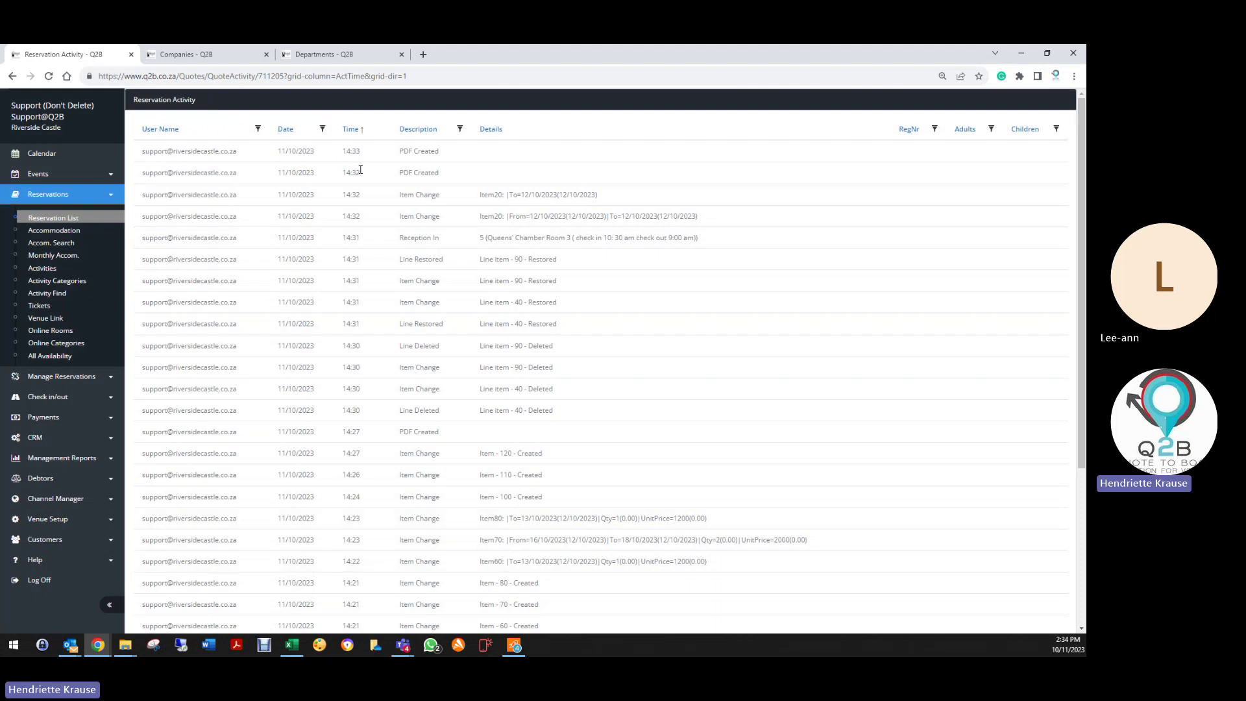
left_click(350, 131)
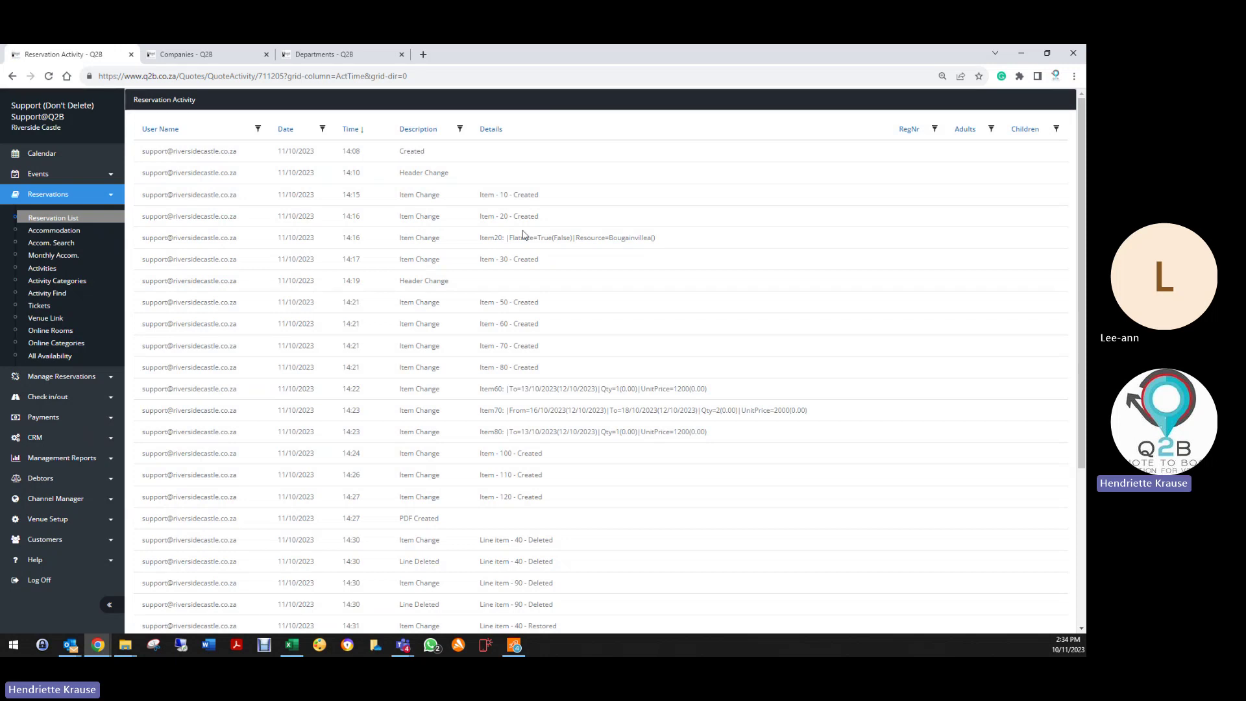
scroll(570, 485, "down", 2)
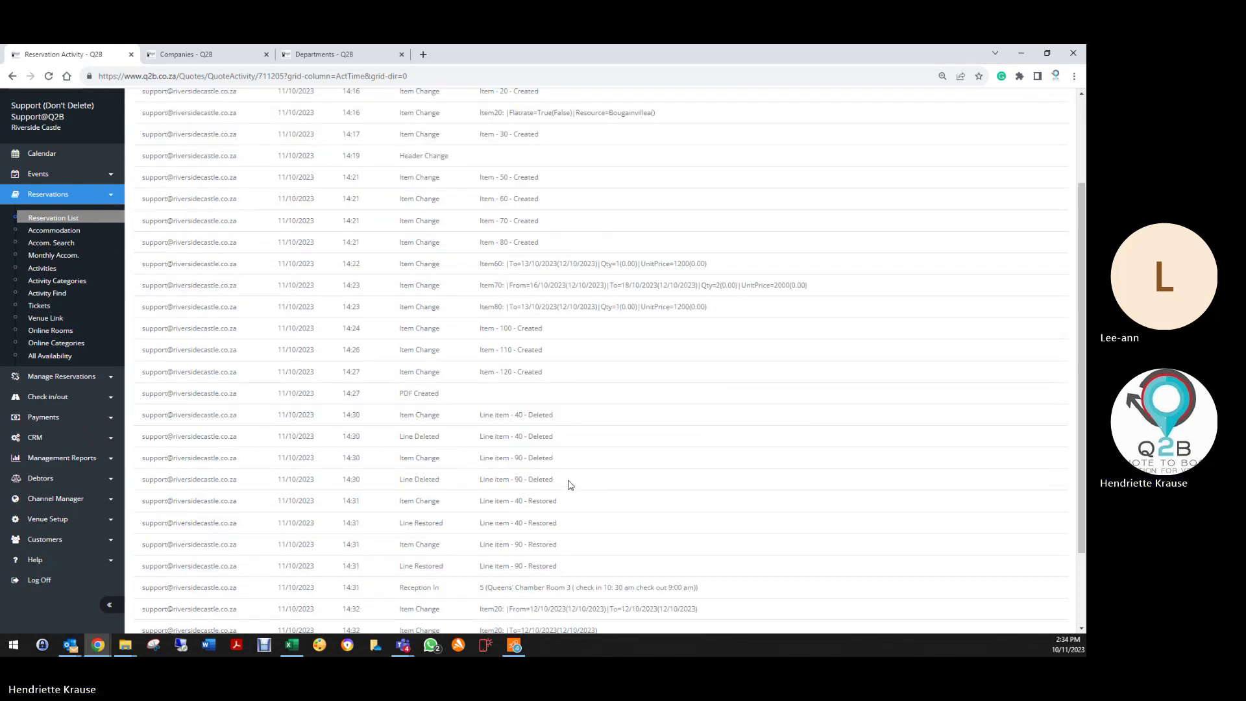
scroll(581, 555, "down", 2)
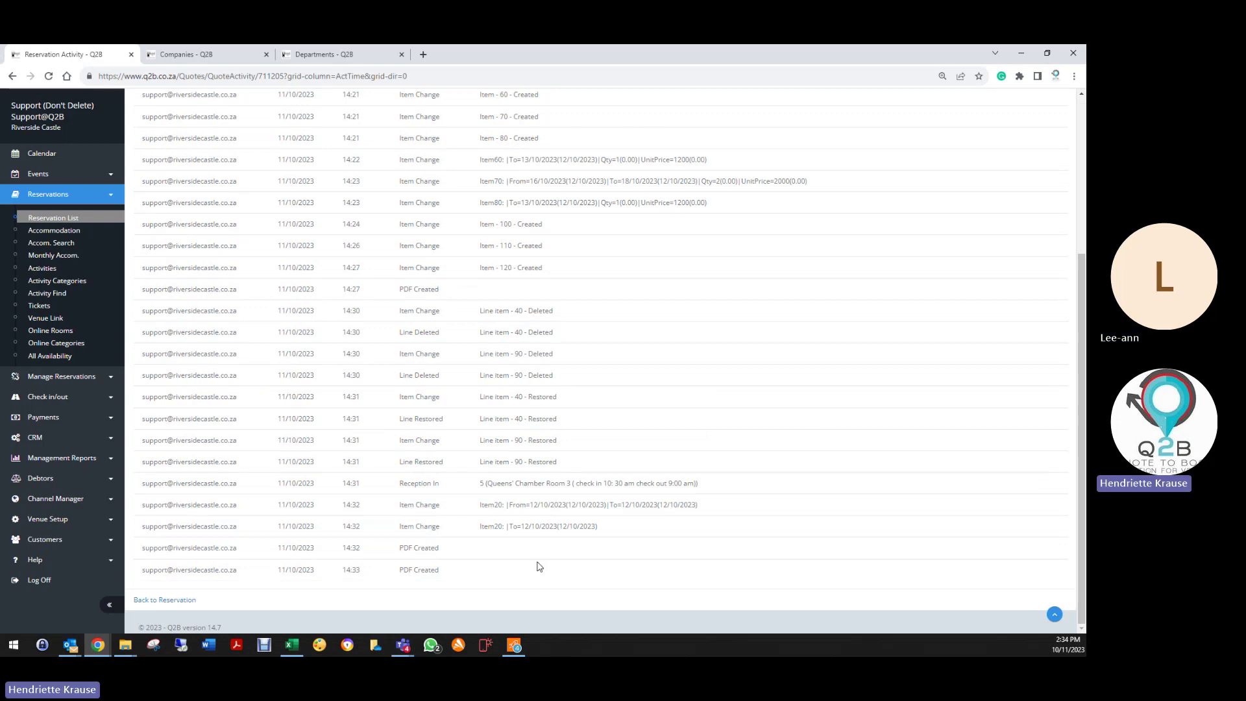
left_click(165, 600)
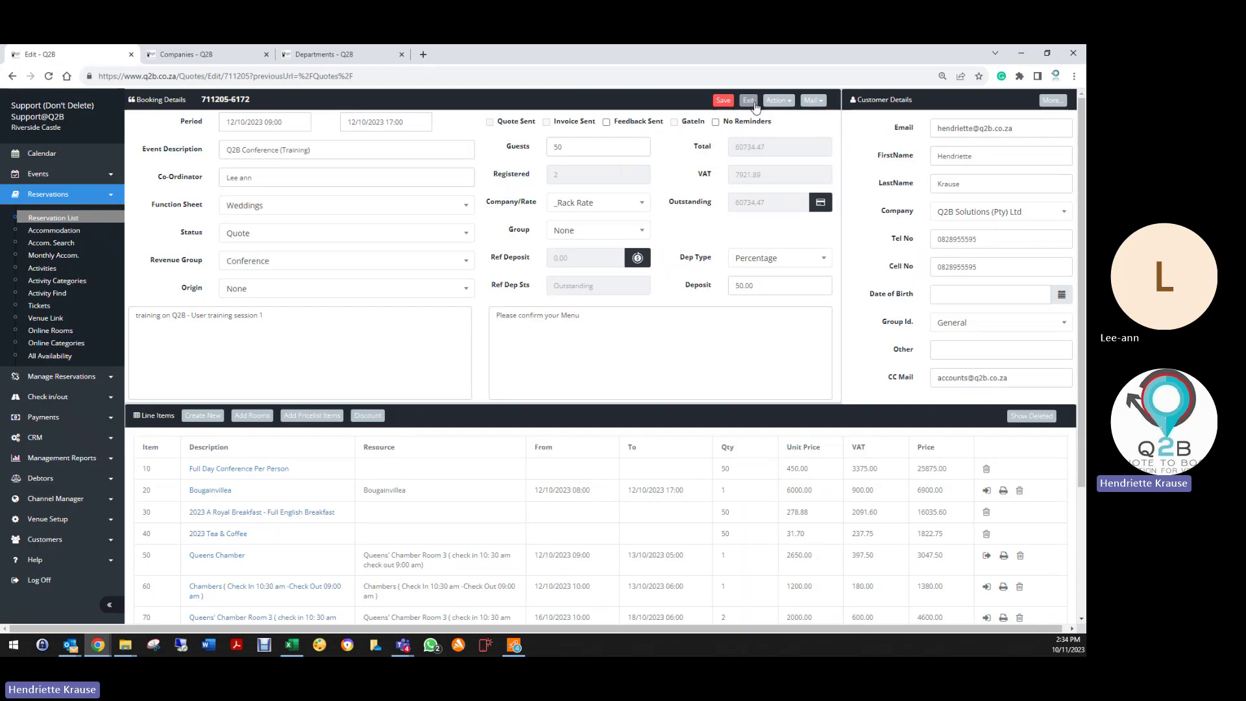
left_click(778, 101)
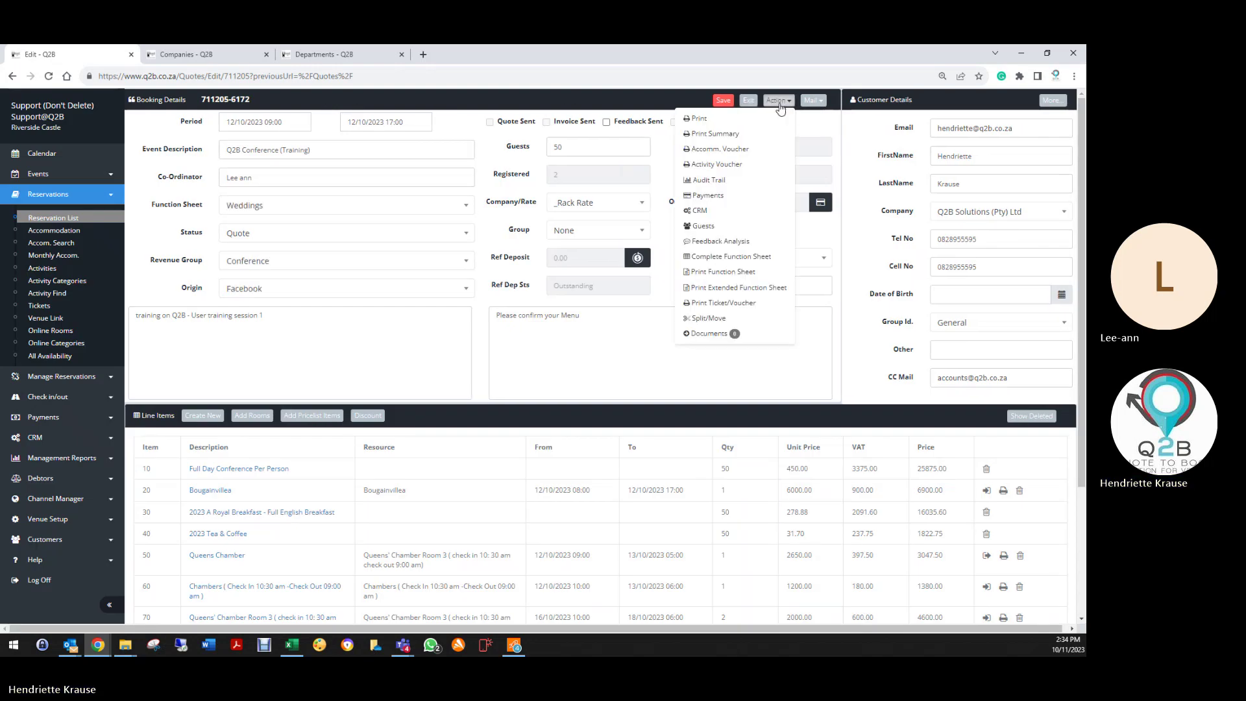
left_click(708, 200)
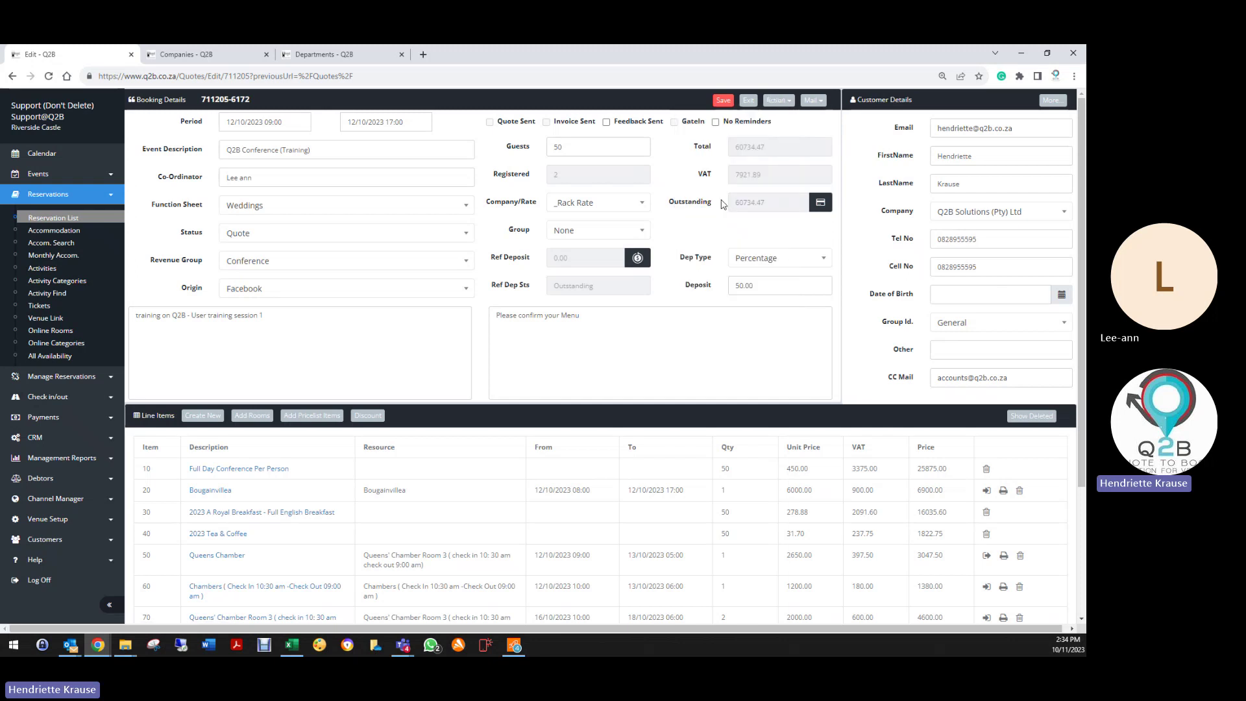
Step: Fill in a 10000 EFT payment against the booking's outstanding balance
left_click(820, 203)
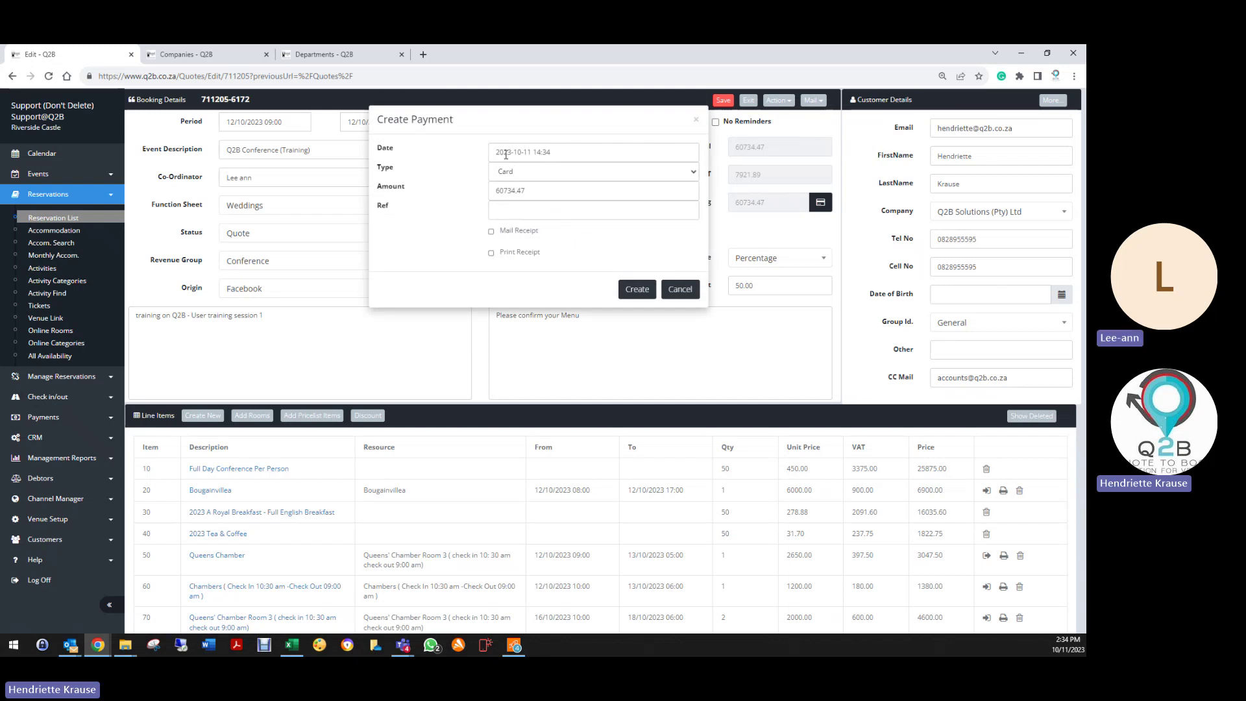
left_click(512, 174)
left_click(533, 193)
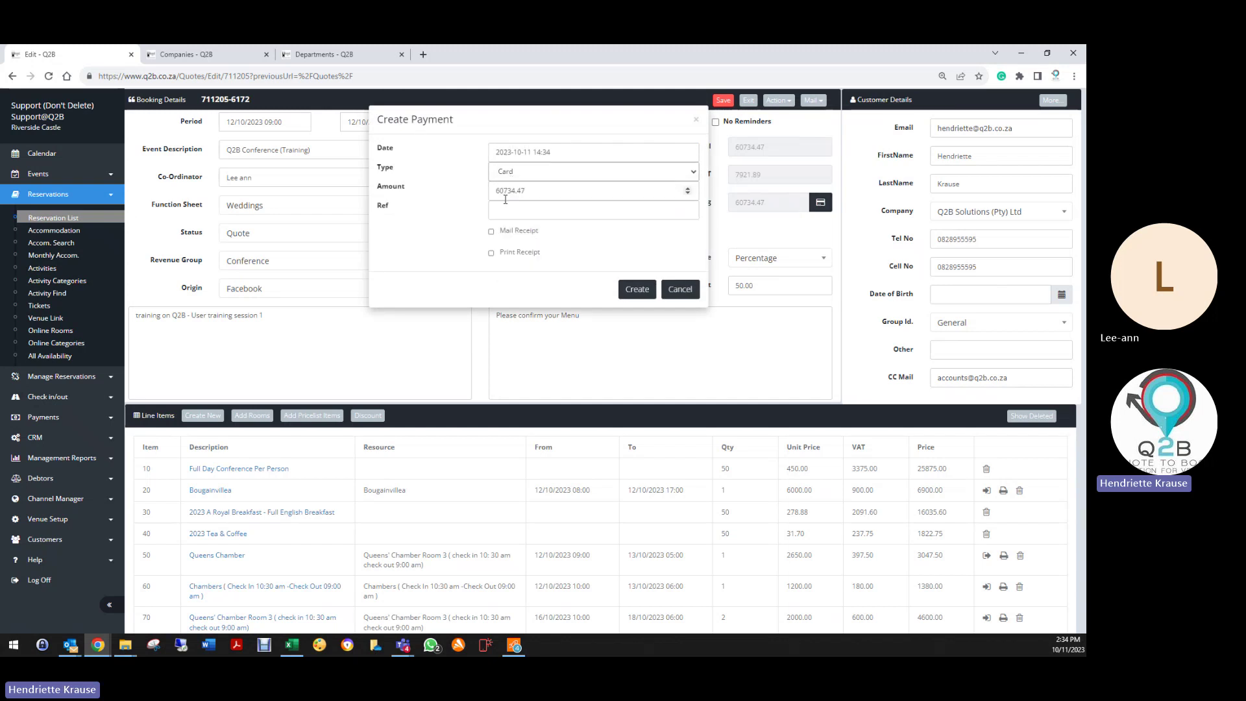
left_click_drag(533, 193, 477, 197)
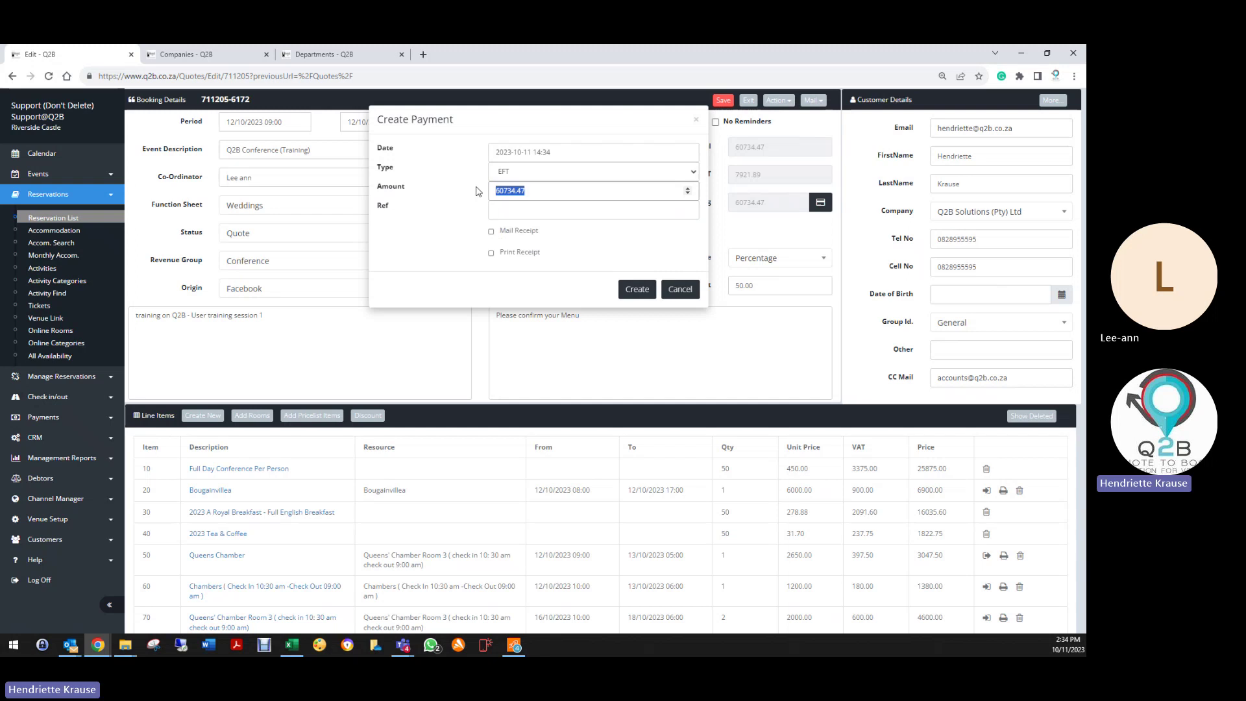
type("10000")
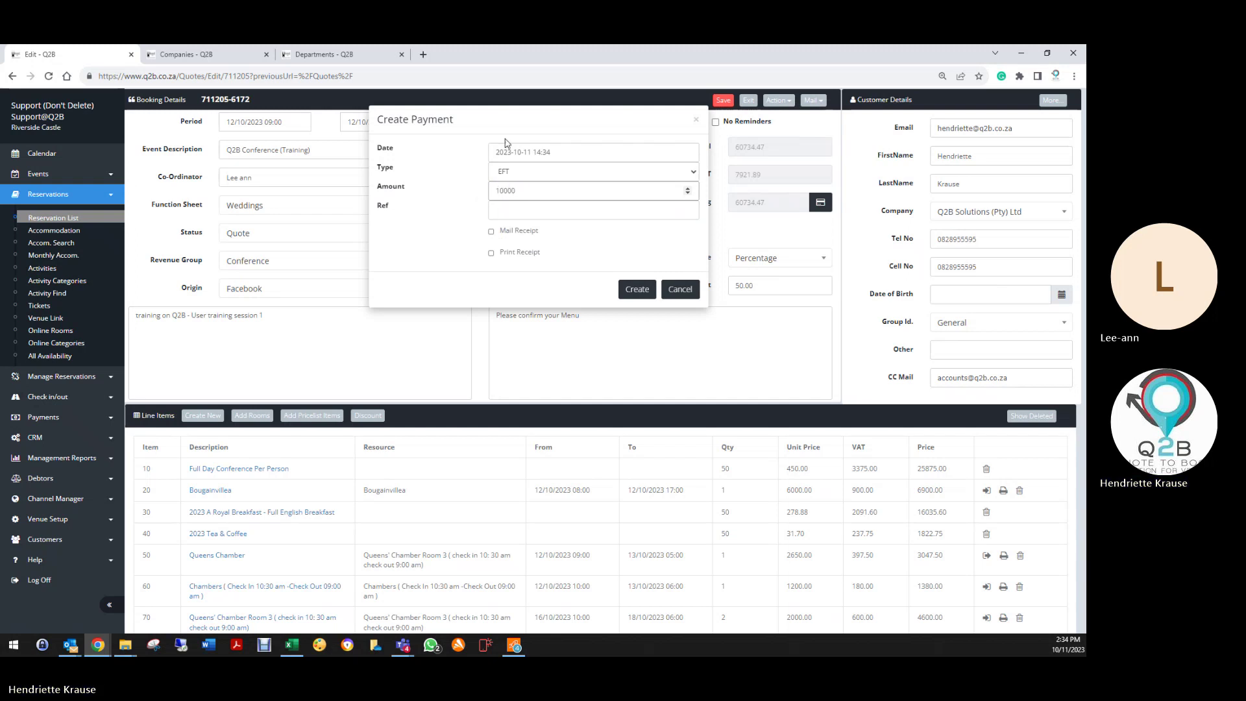
left_click(498, 213)
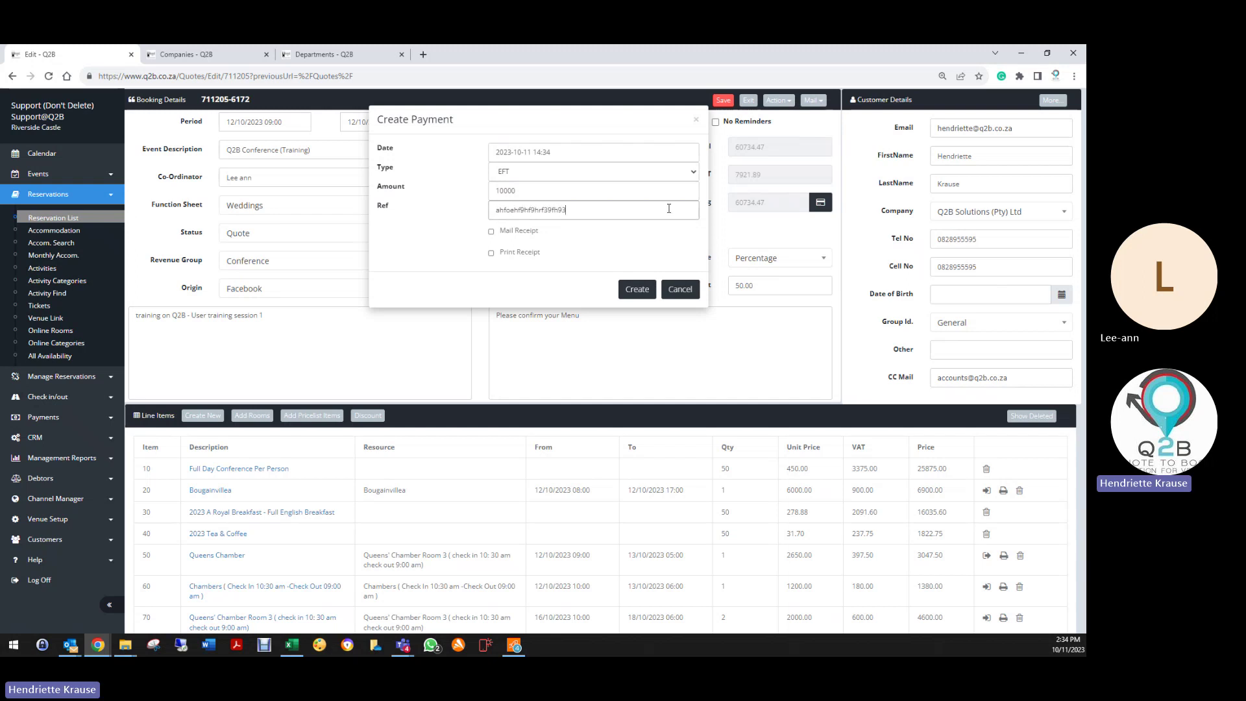
Step: Toggle the Mail and Print Receipt options off and cancel the payment unsaved
left_click(492, 231)
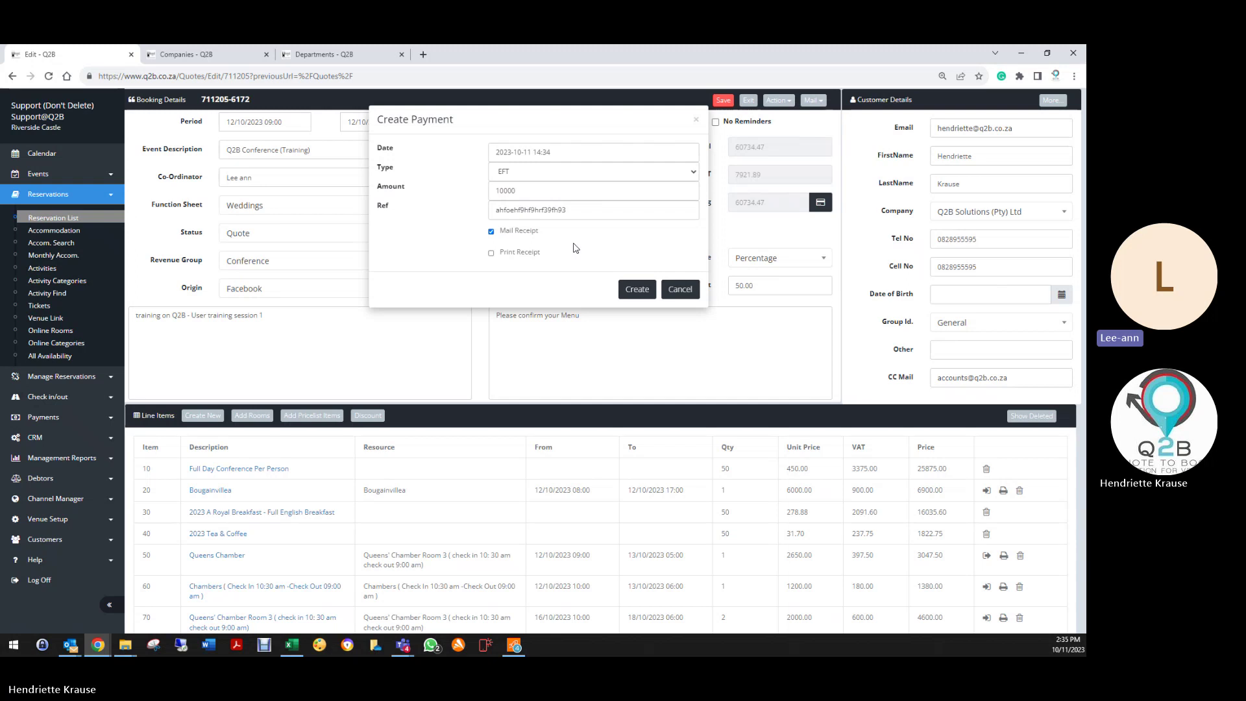
left_click(491, 232)
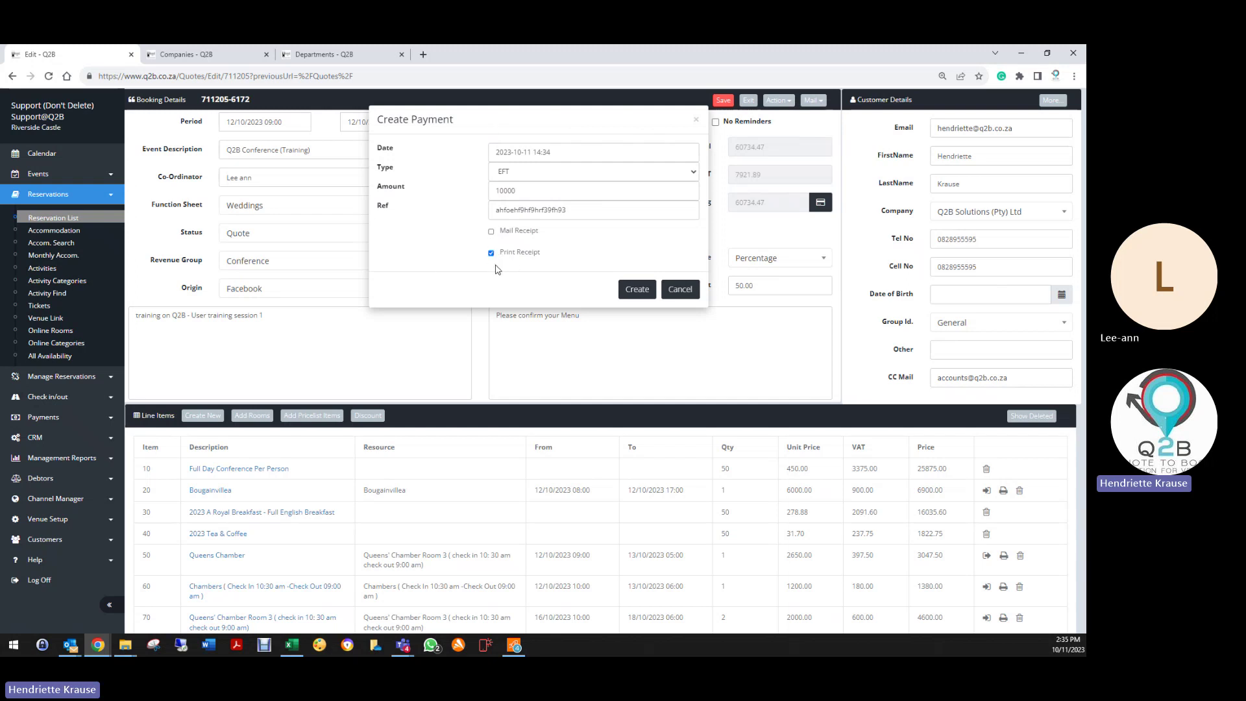
left_click(491, 232)
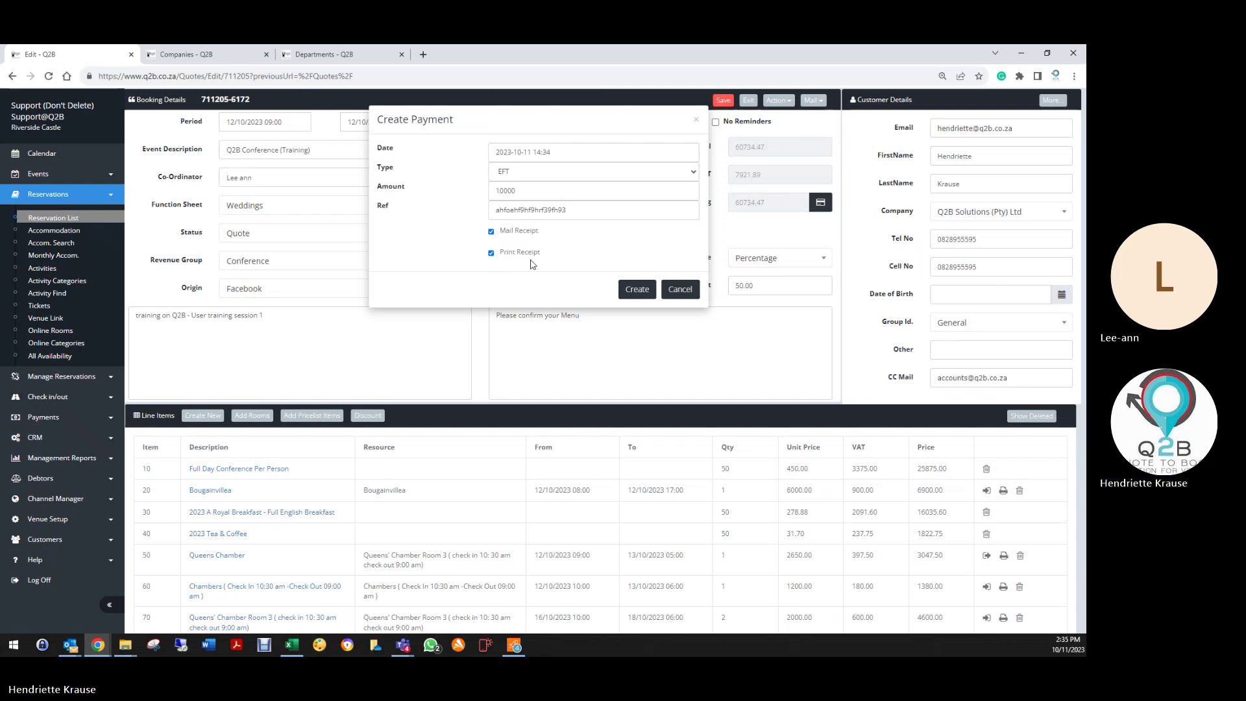
left_click(492, 232)
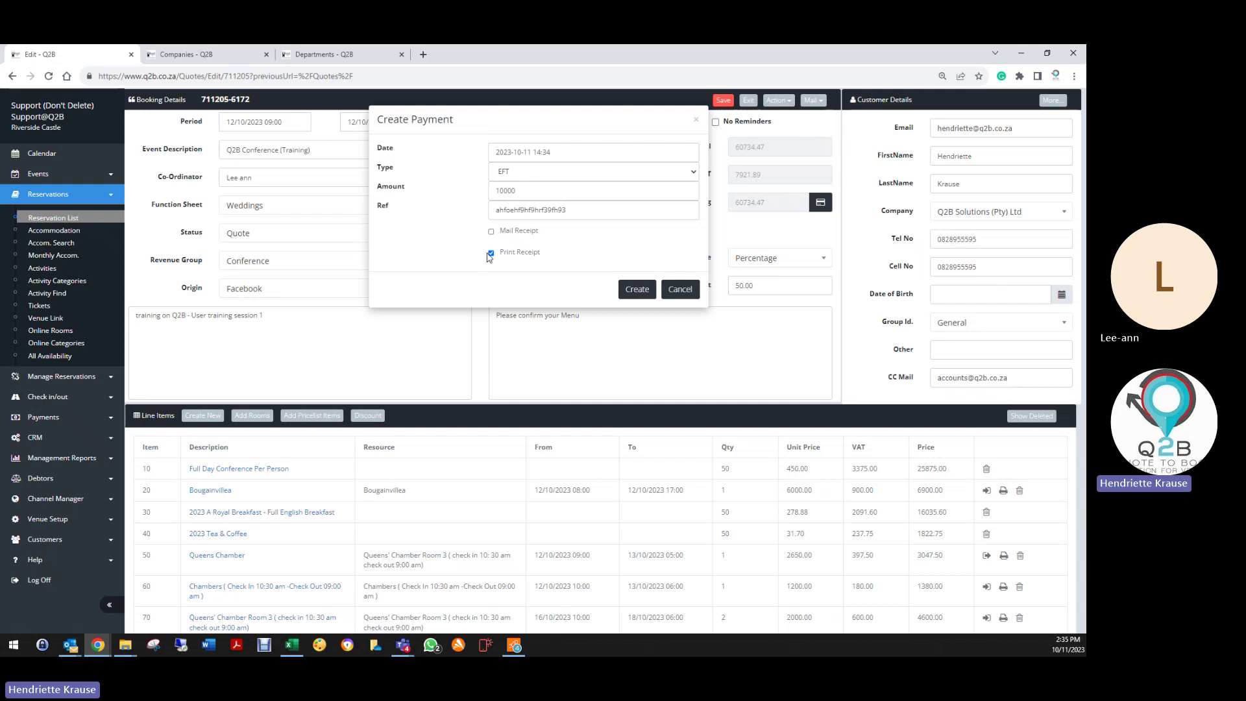
left_click(491, 253)
left_click(680, 290)
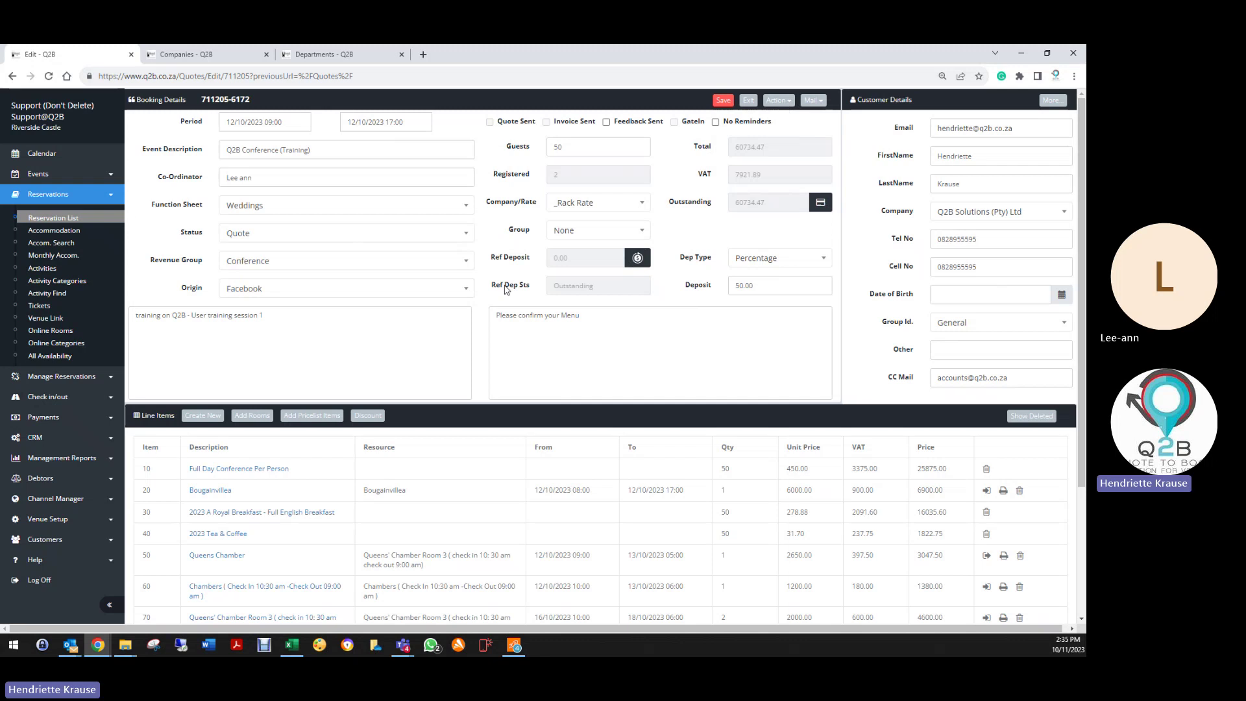
Step: Check the booking's empty payment records and begin a new payment entry
left_click(781, 102)
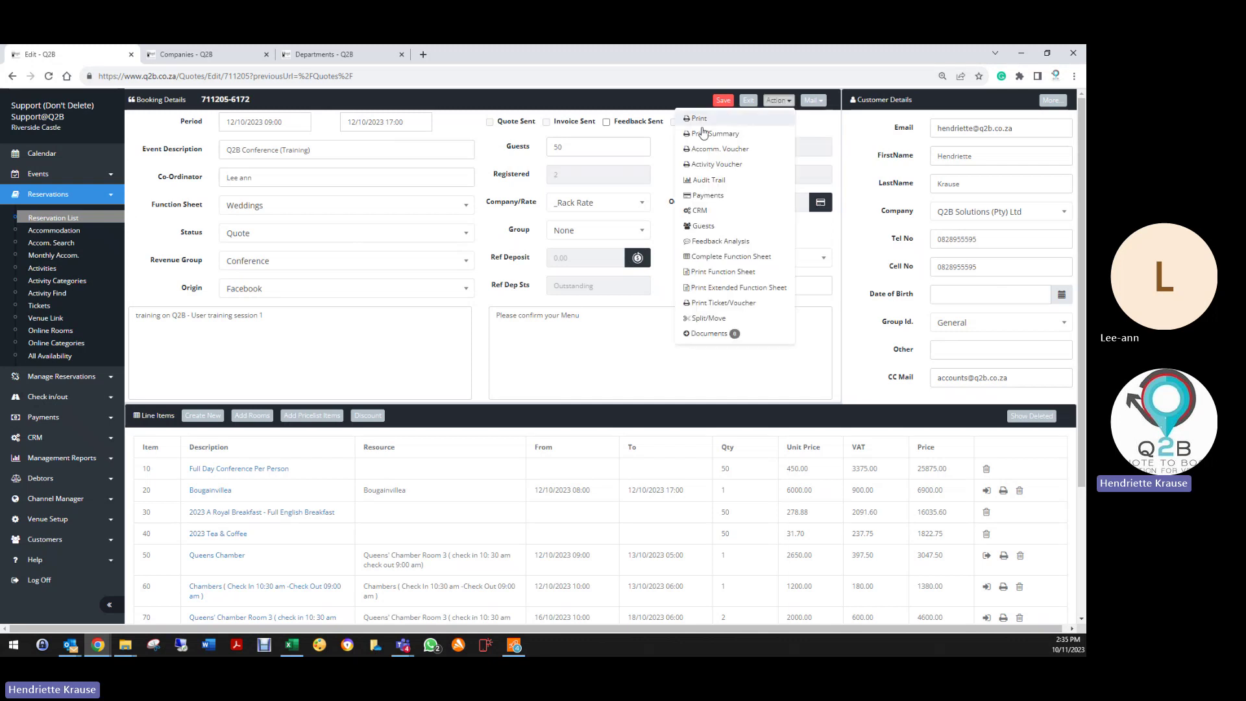
left_click(709, 196)
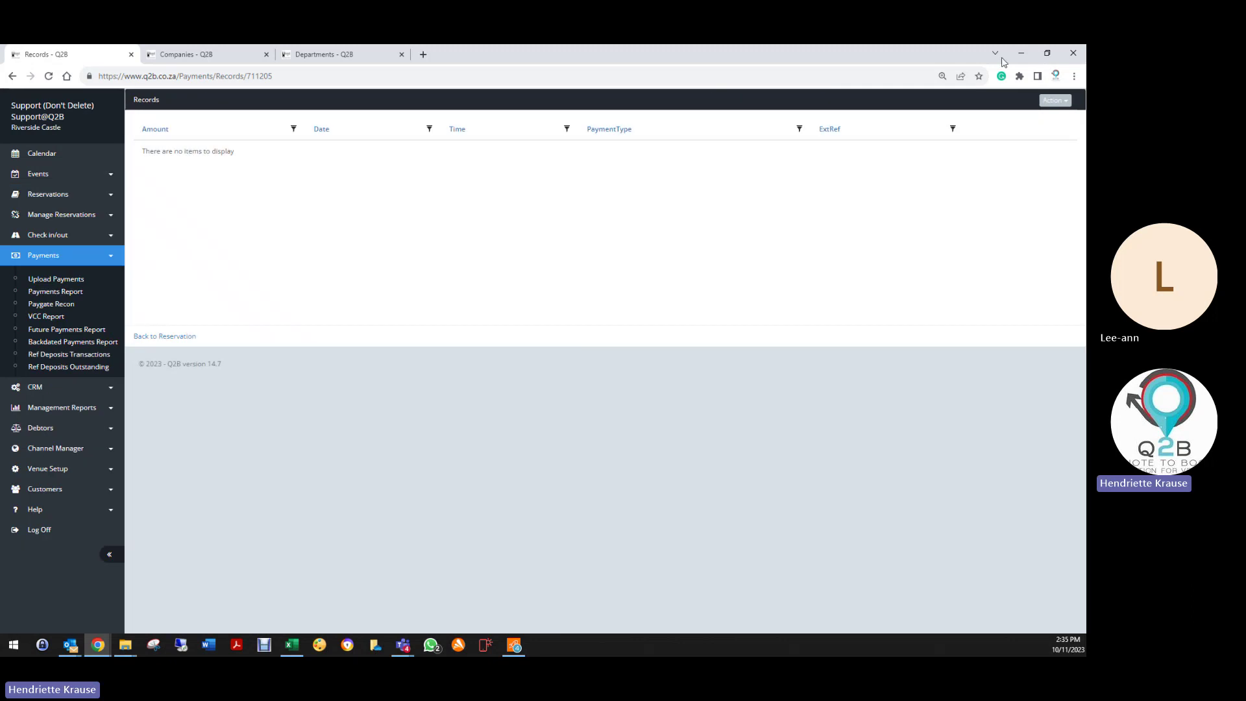
left_click(1048, 102)
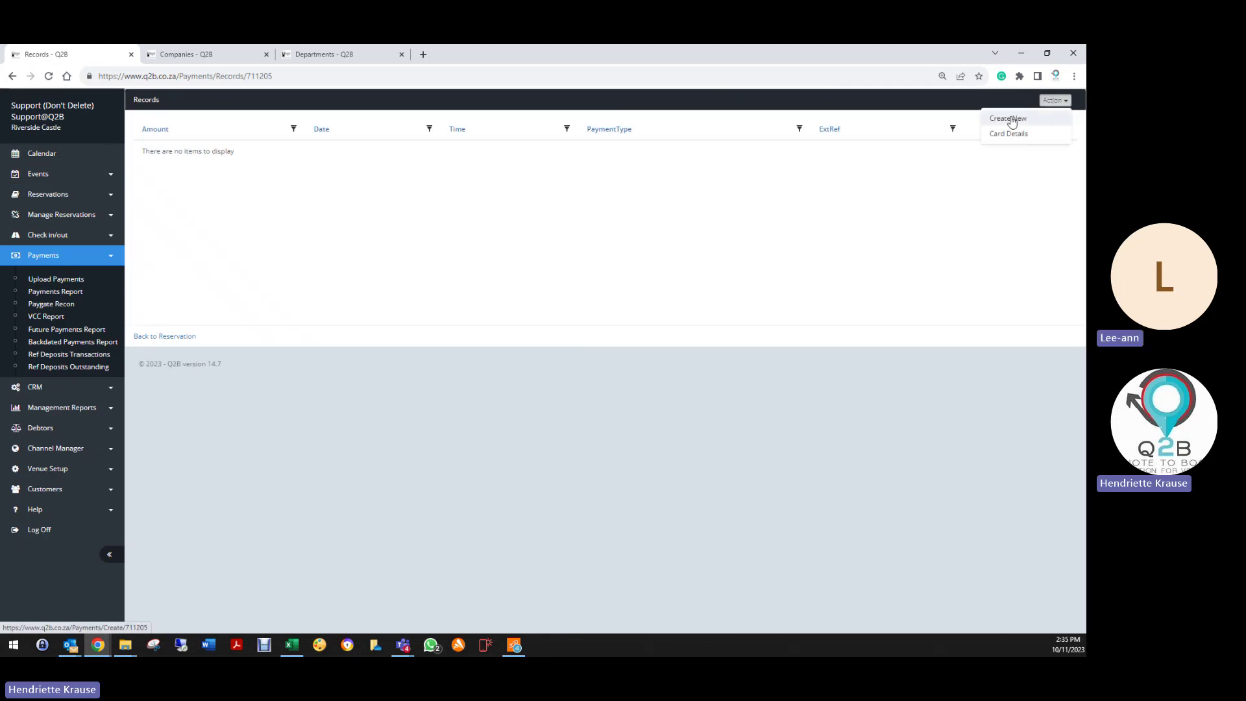
left_click(1011, 120)
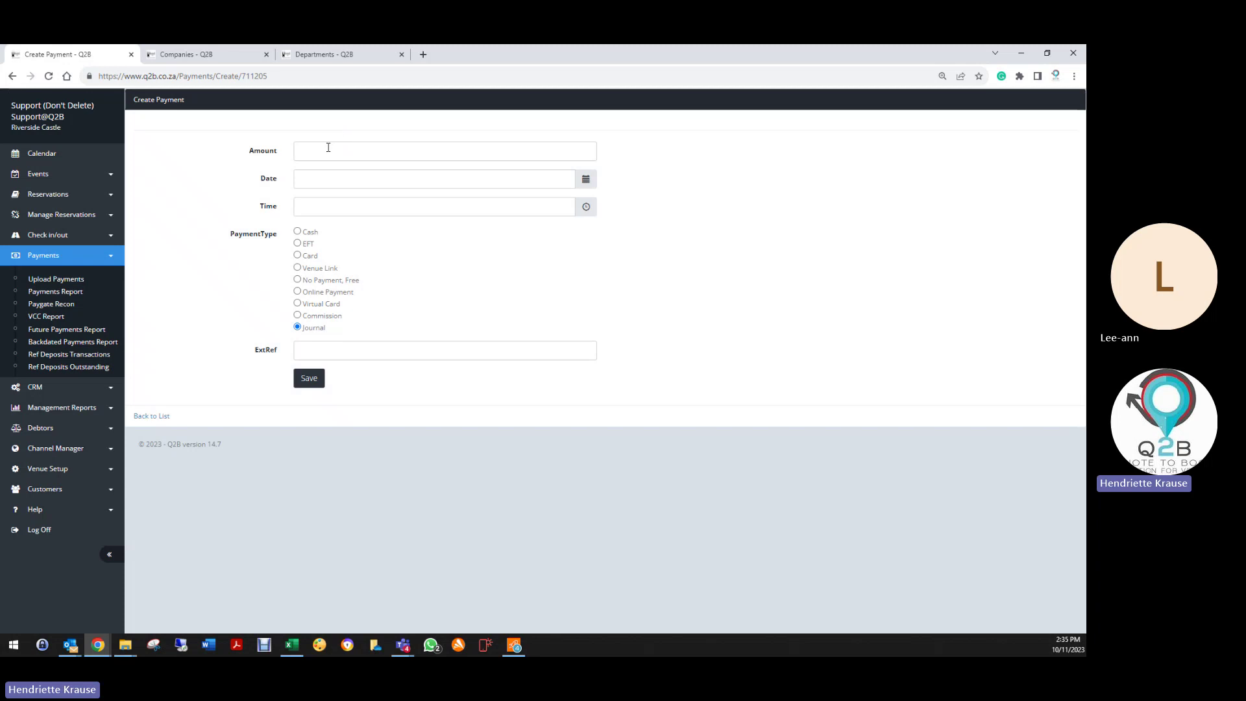
left_click(335, 150)
type("1000")
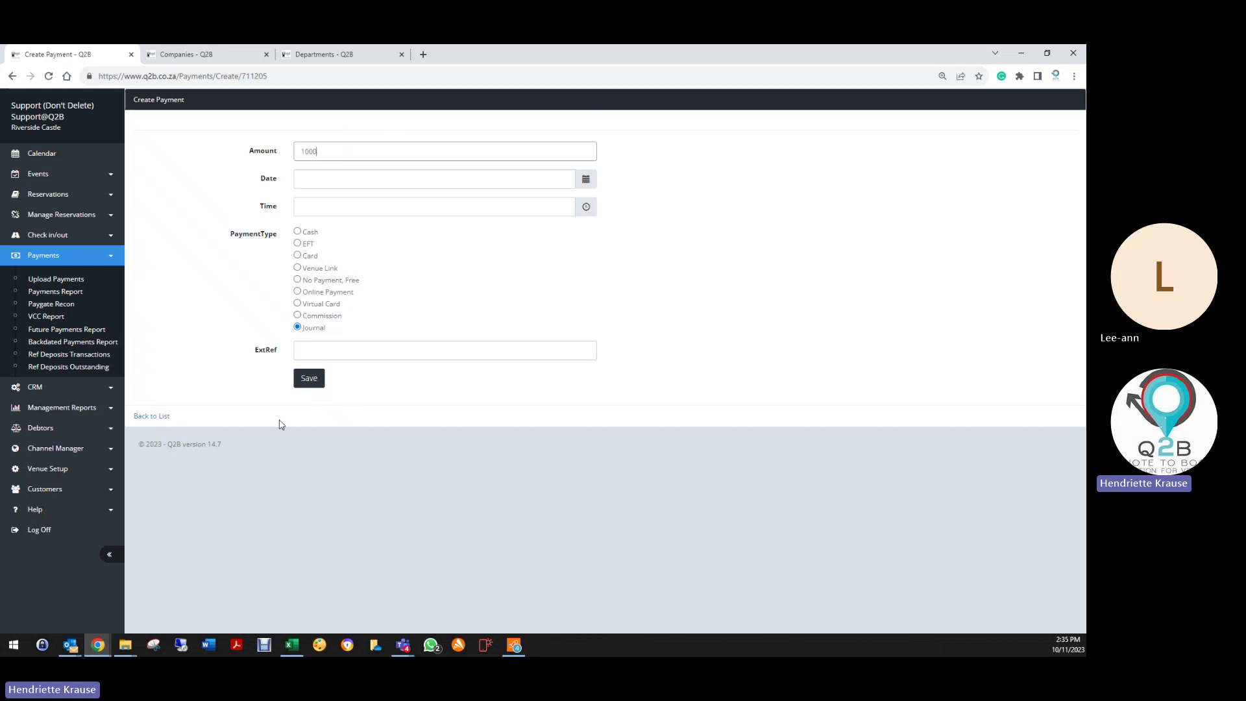
Step: Abandon the payment form, return to booking 711205, and expand the CRM sidebar options
left_click(139, 418)
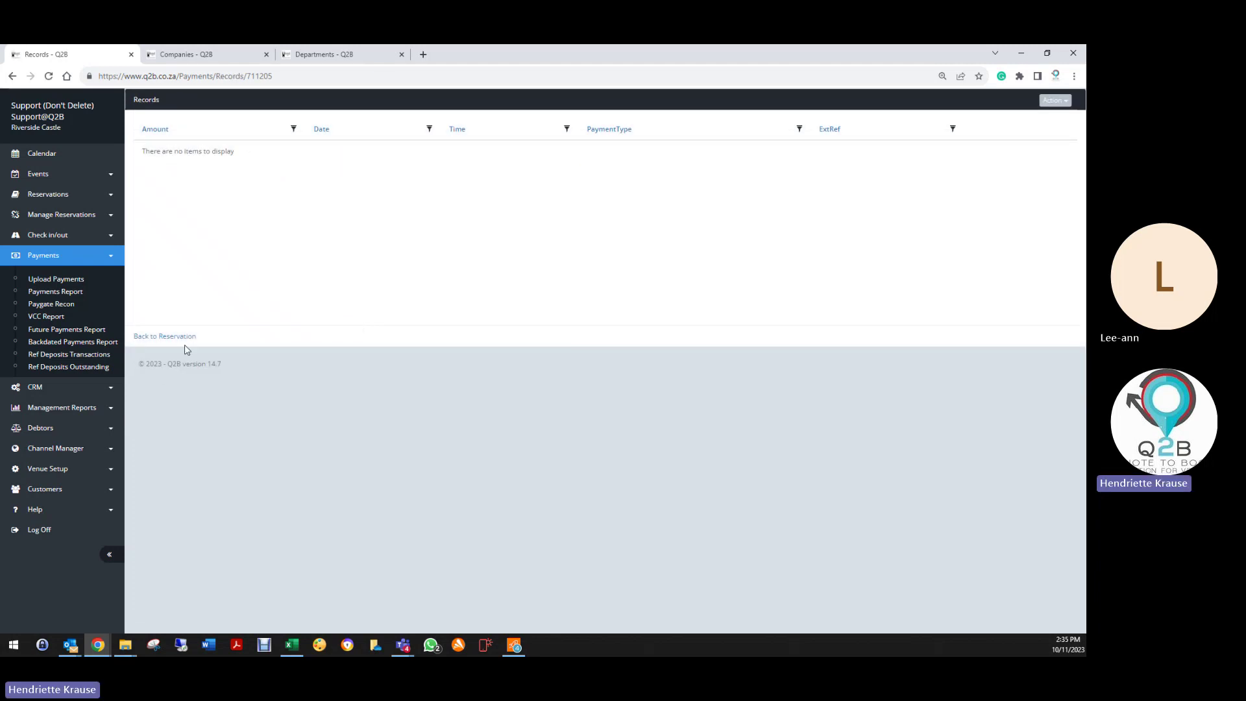
left_click(184, 336)
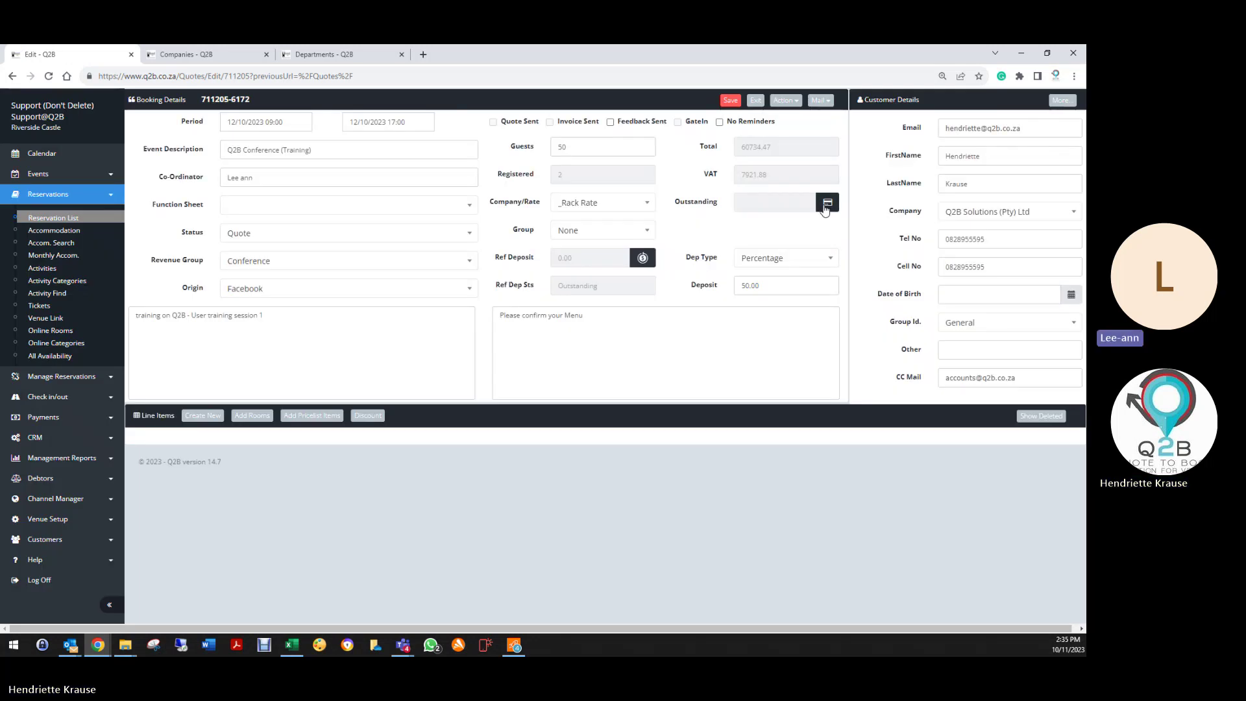
left_click(785, 100)
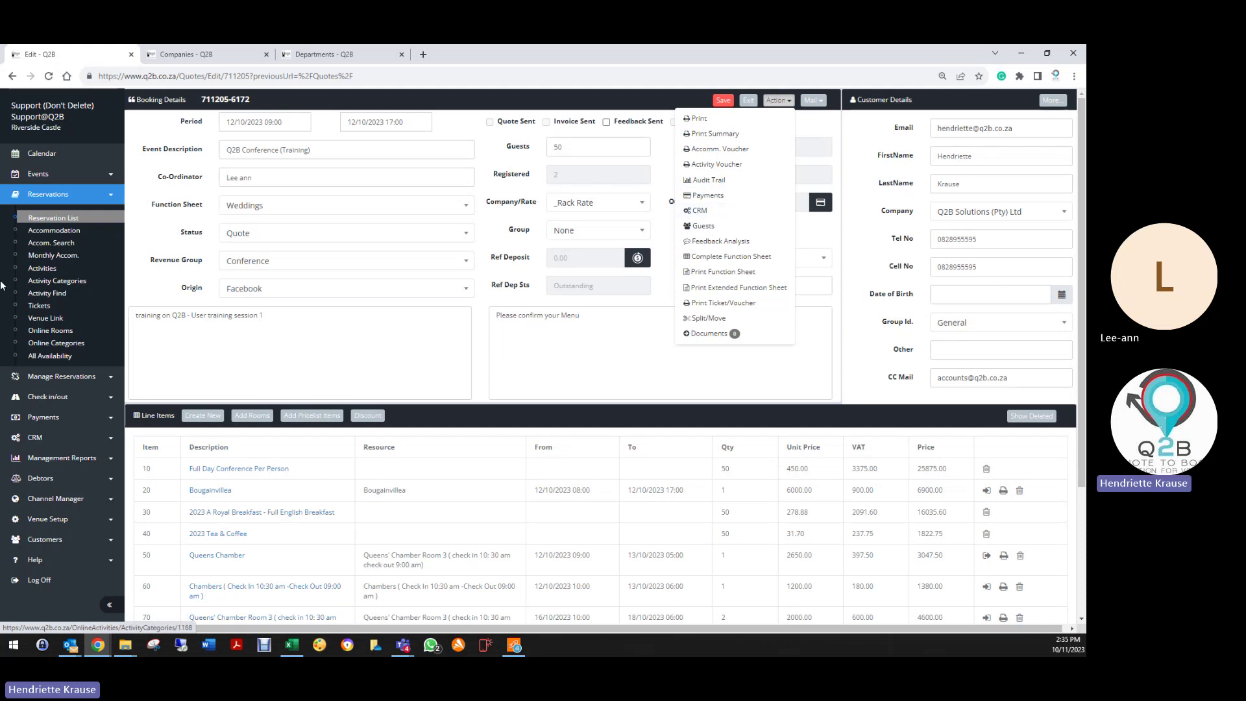
left_click(45, 439)
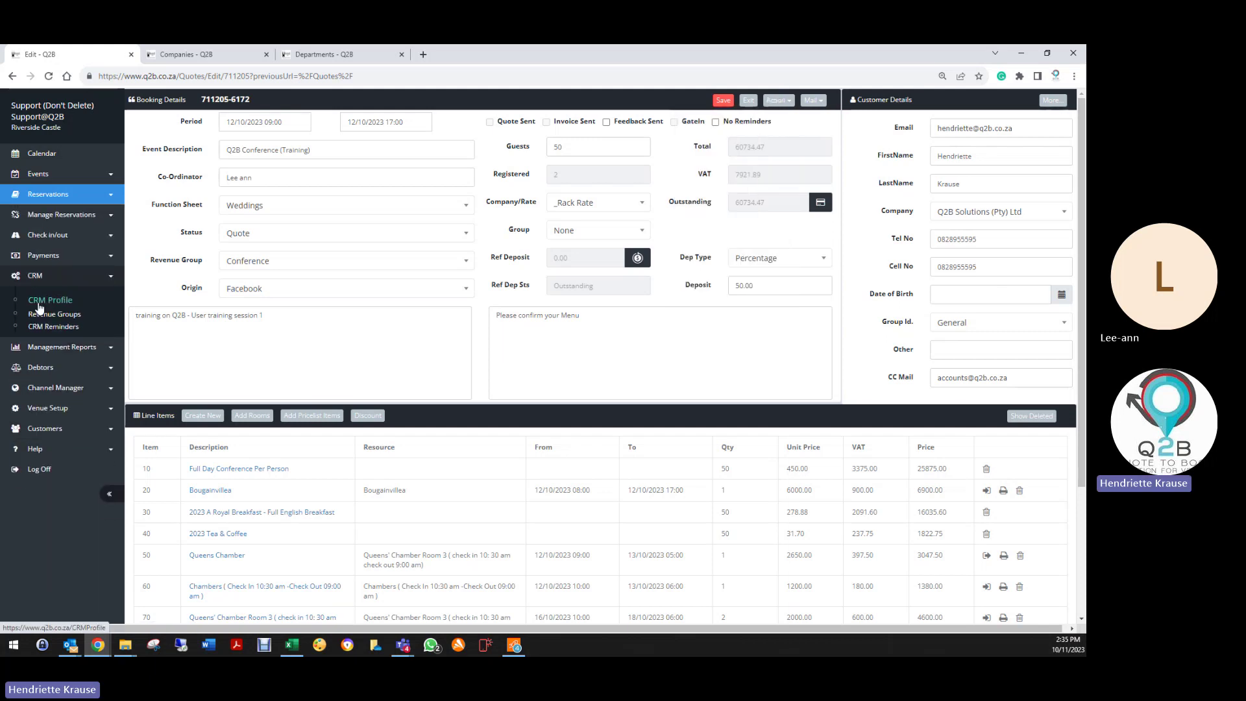
right_click(37, 301)
Step: Open CRM Profile in a new browser tab, then go back to the booking
left_click(74, 311)
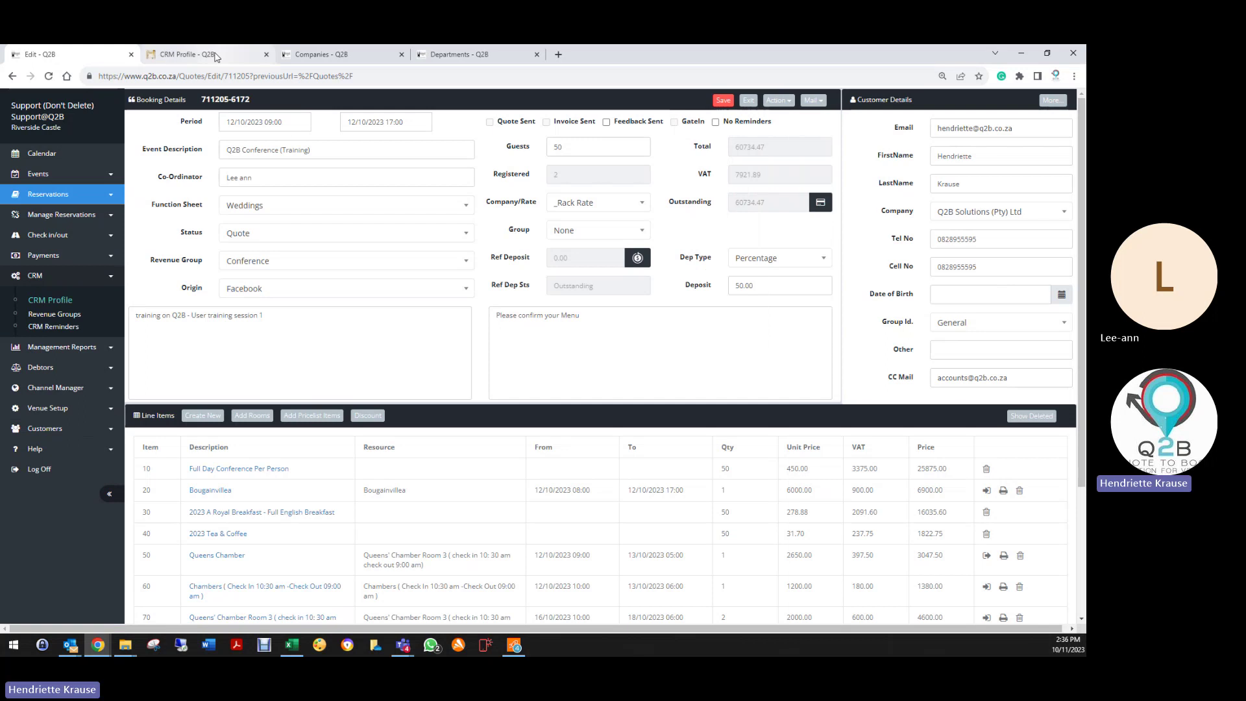
left_click(189, 55)
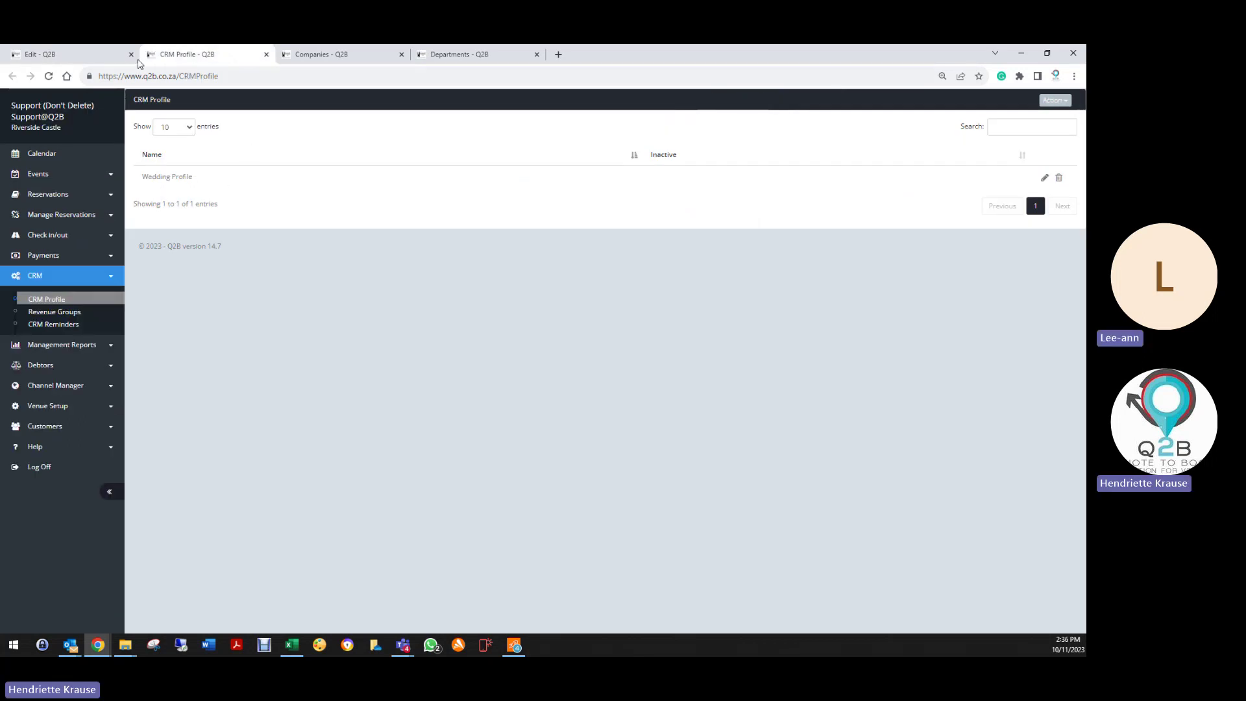
left_click(78, 54)
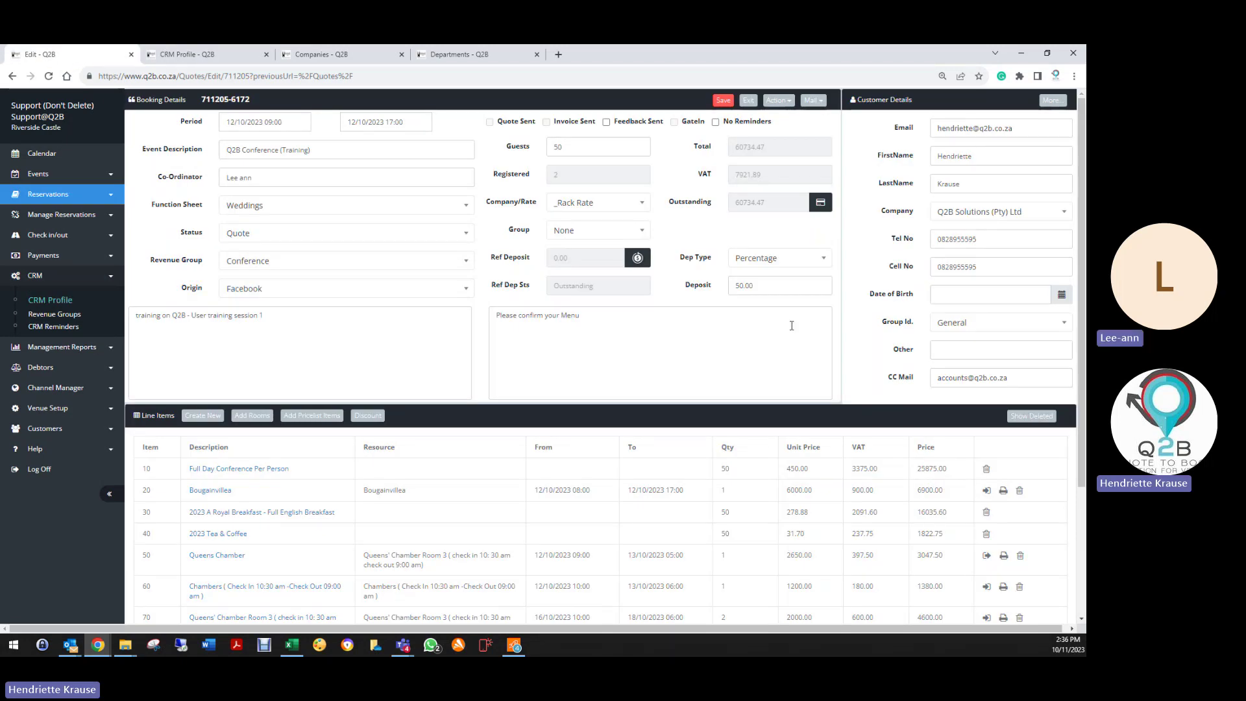
Step: Create a CRM reminder described 'Training Q2B User' from the booking's CRM reminder report
left_click(779, 100)
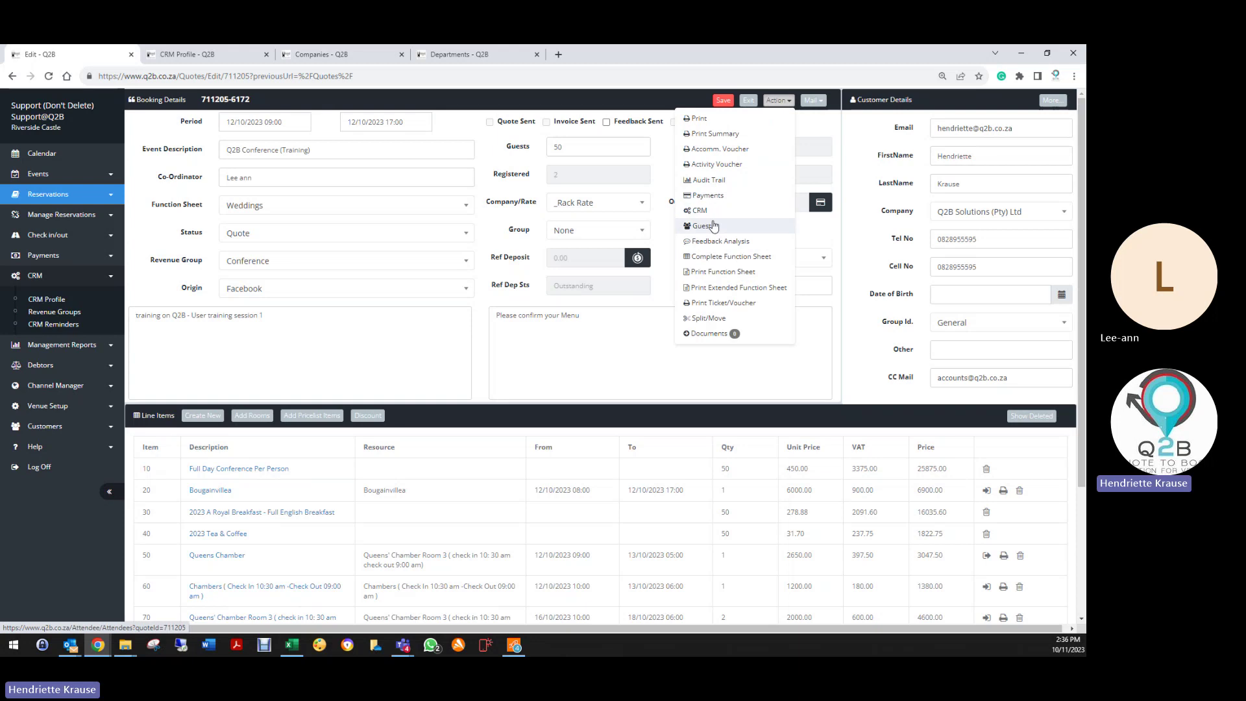
left_click(710, 214)
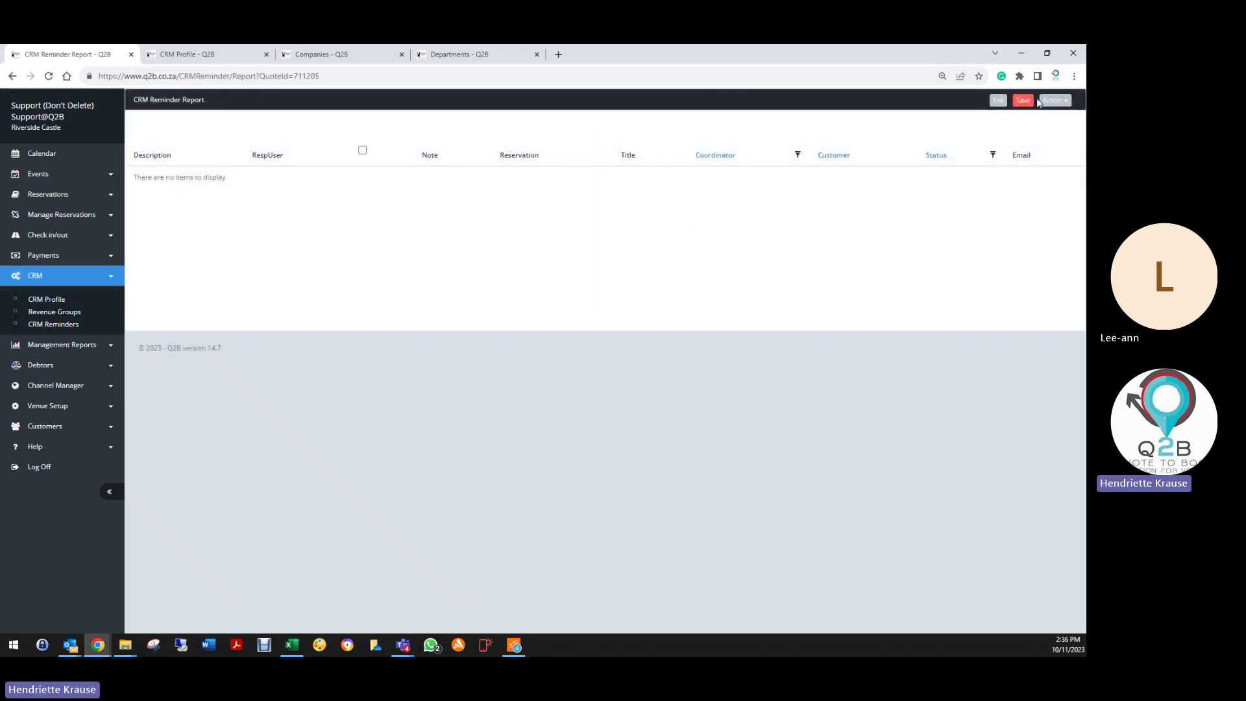
left_click(1051, 101)
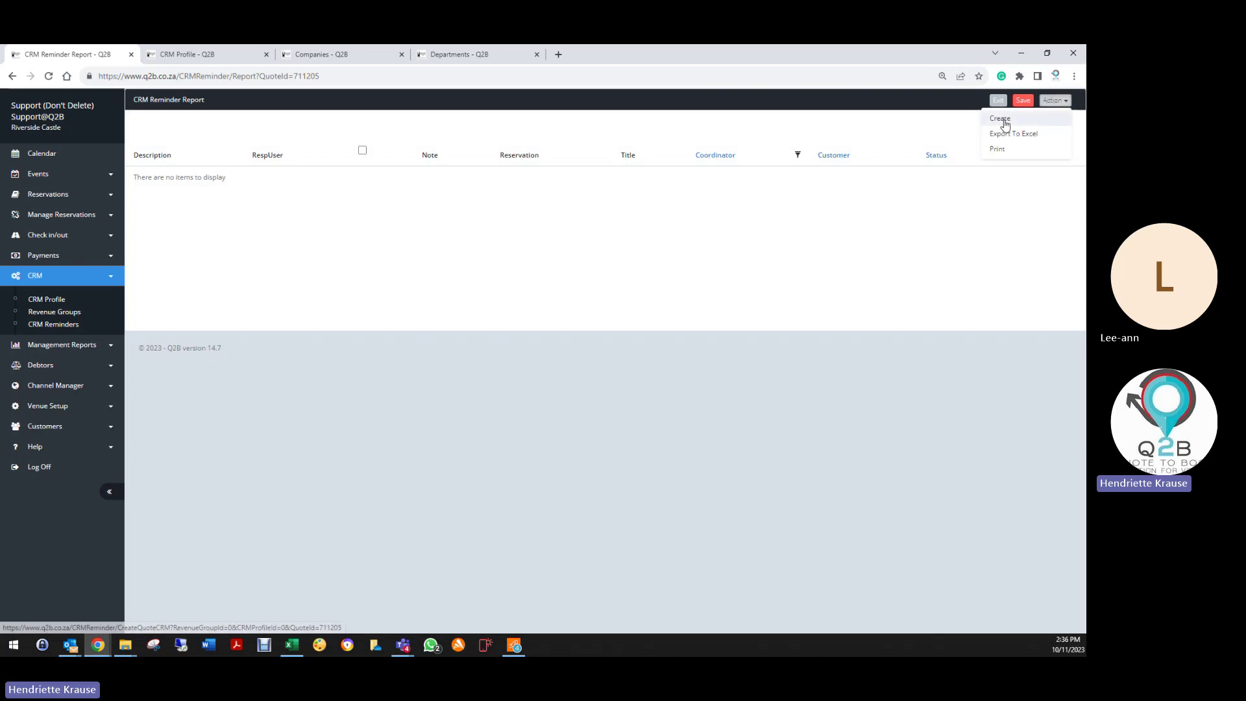
left_click(1003, 121)
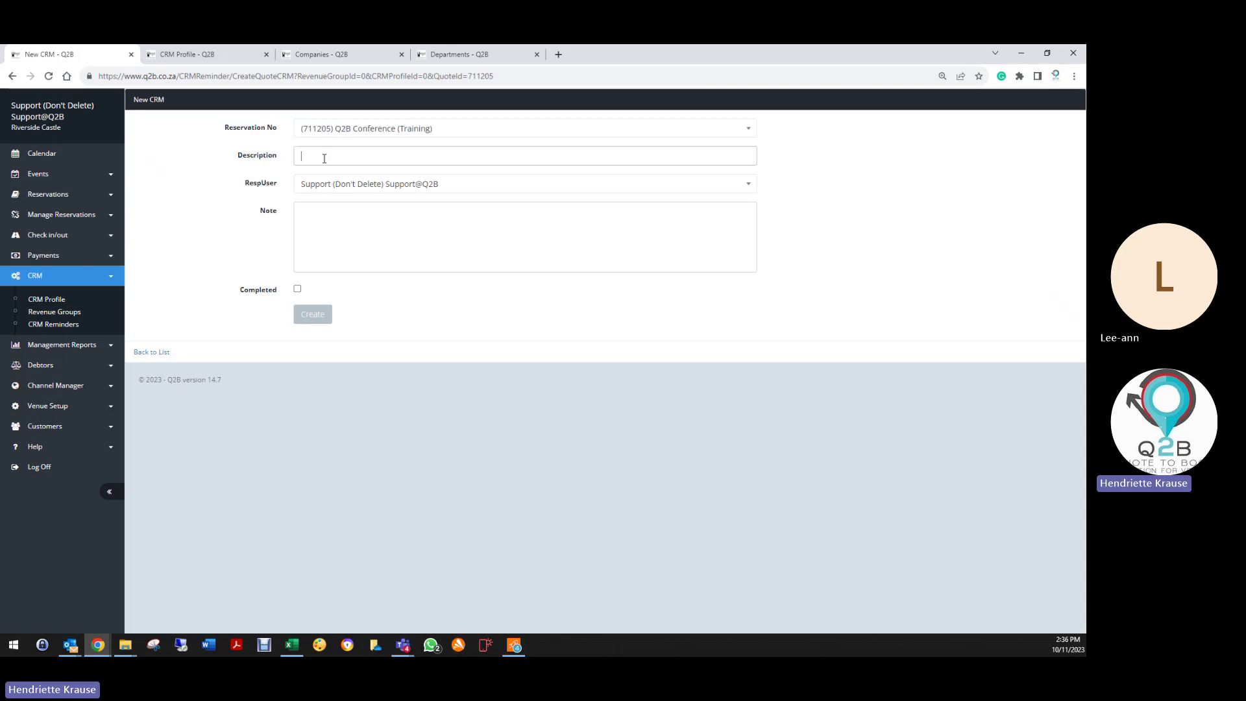
type("Training Q2B User")
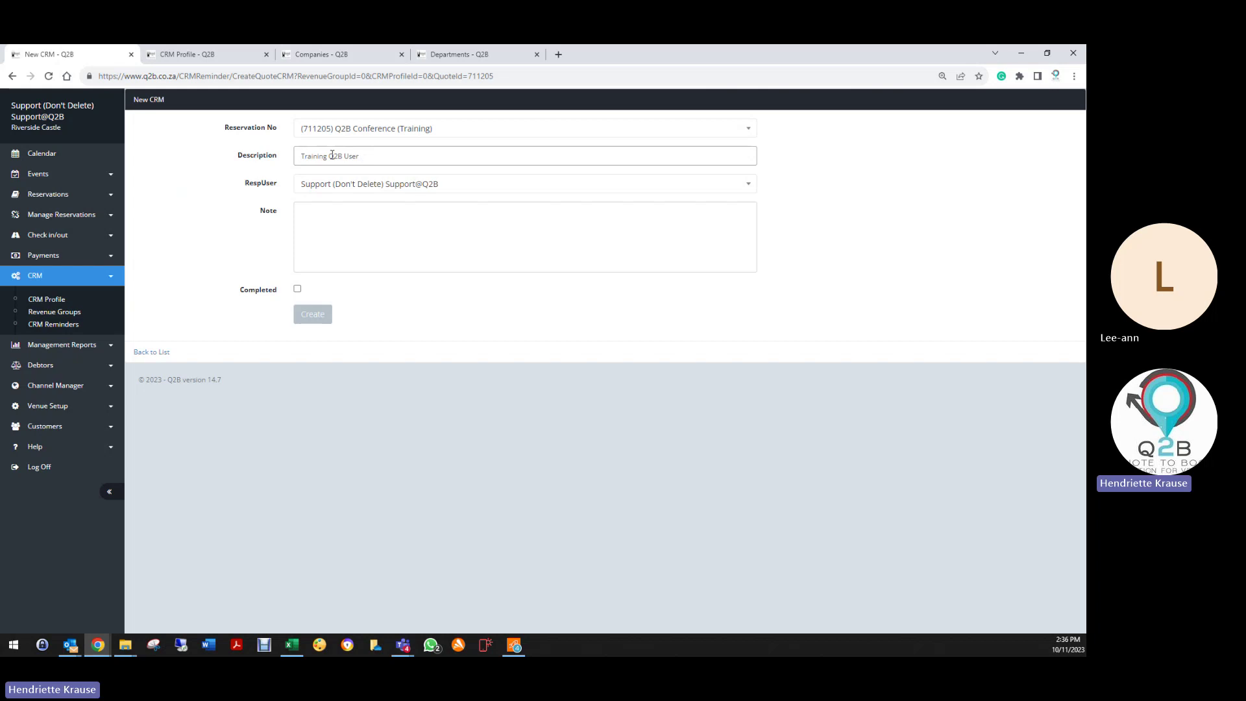
left_click(317, 220)
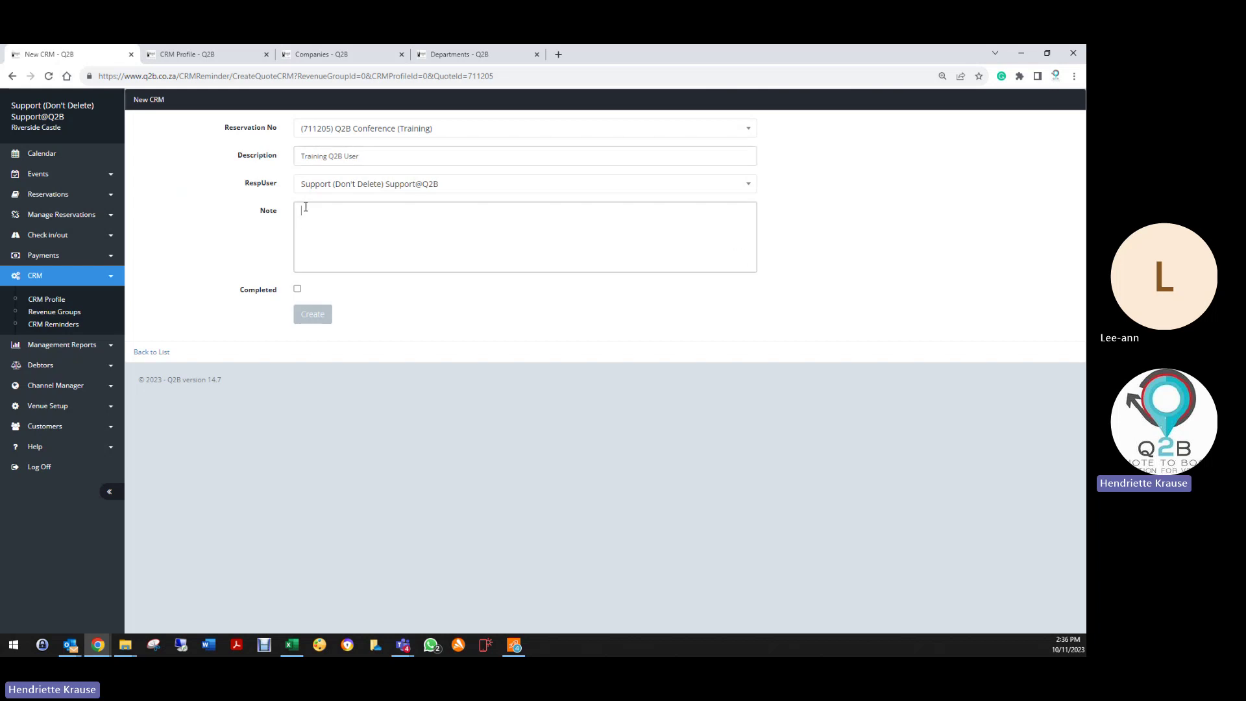
left_click(308, 316)
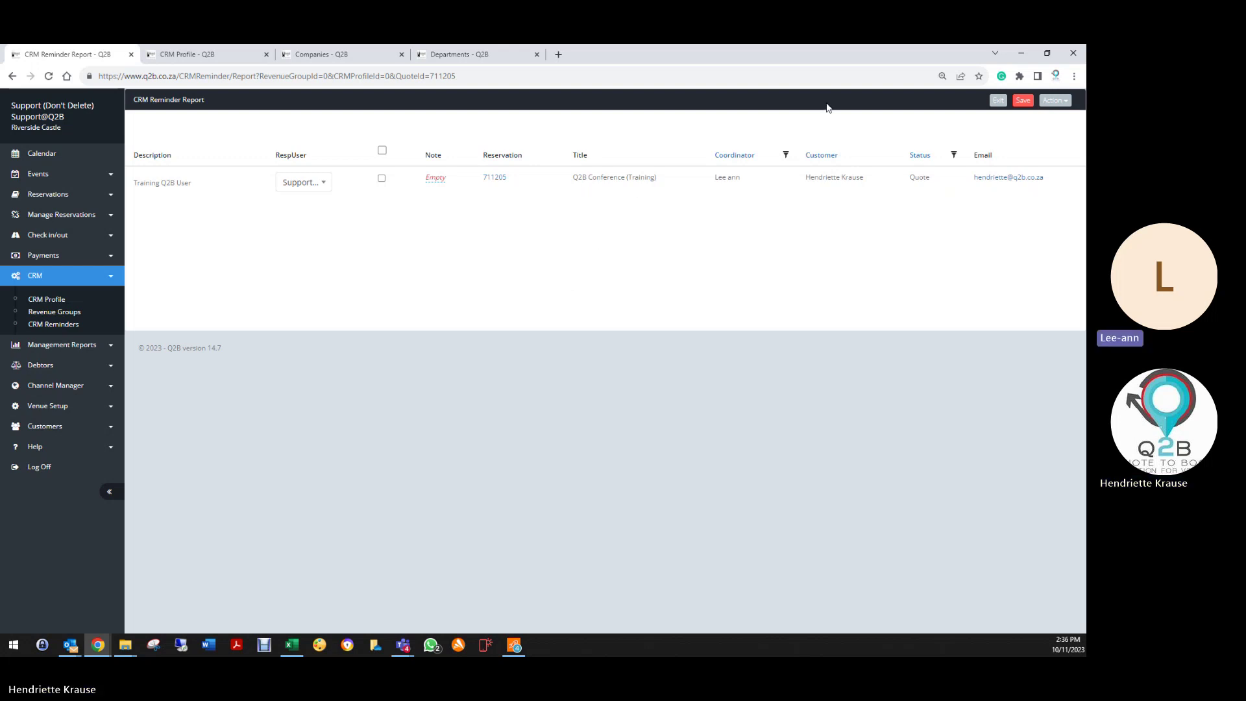
Step: Exit the reminder report, save booking 711205, and mail the customer the Registration Link
left_click(1000, 100)
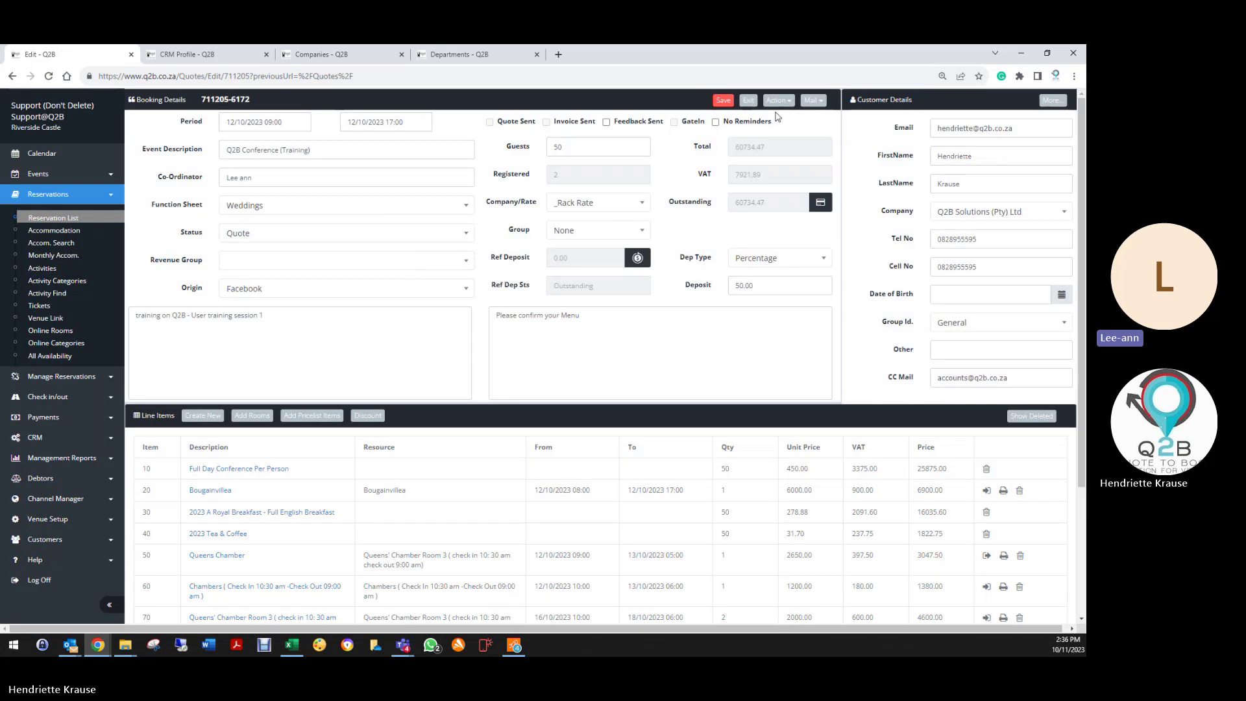
left_click(777, 102)
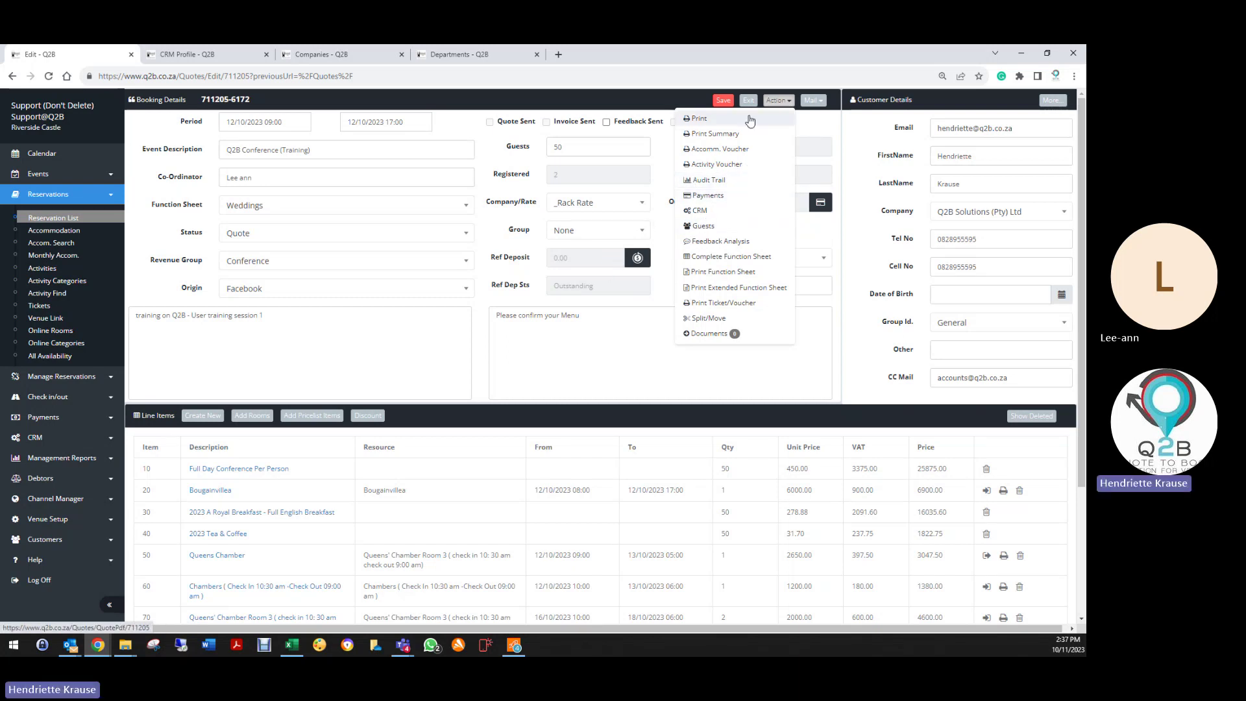
left_click(723, 100)
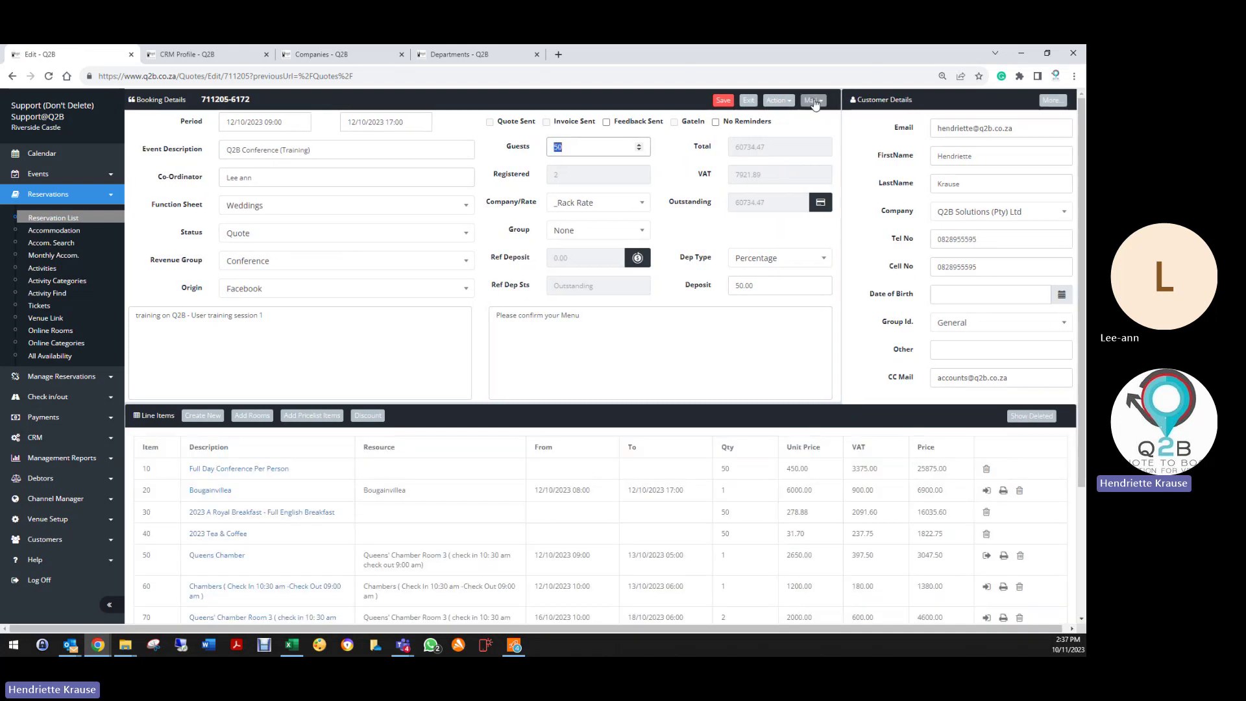
left_click(813, 101)
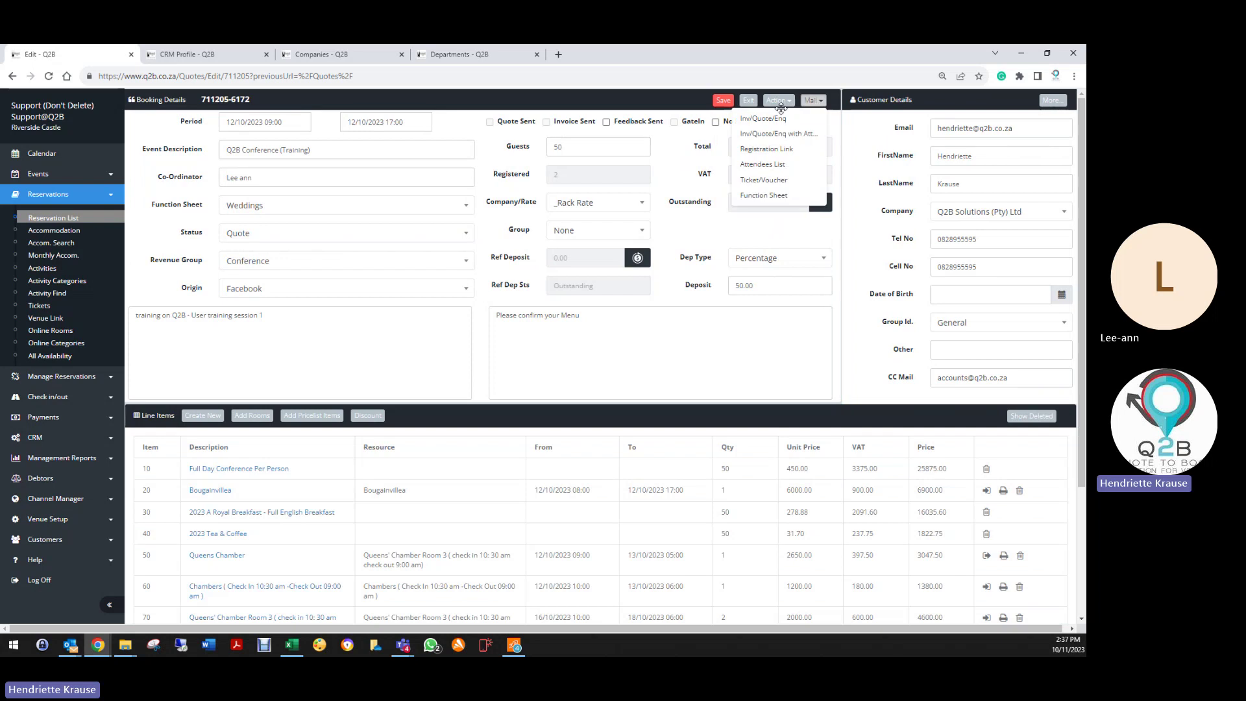
left_click(751, 151)
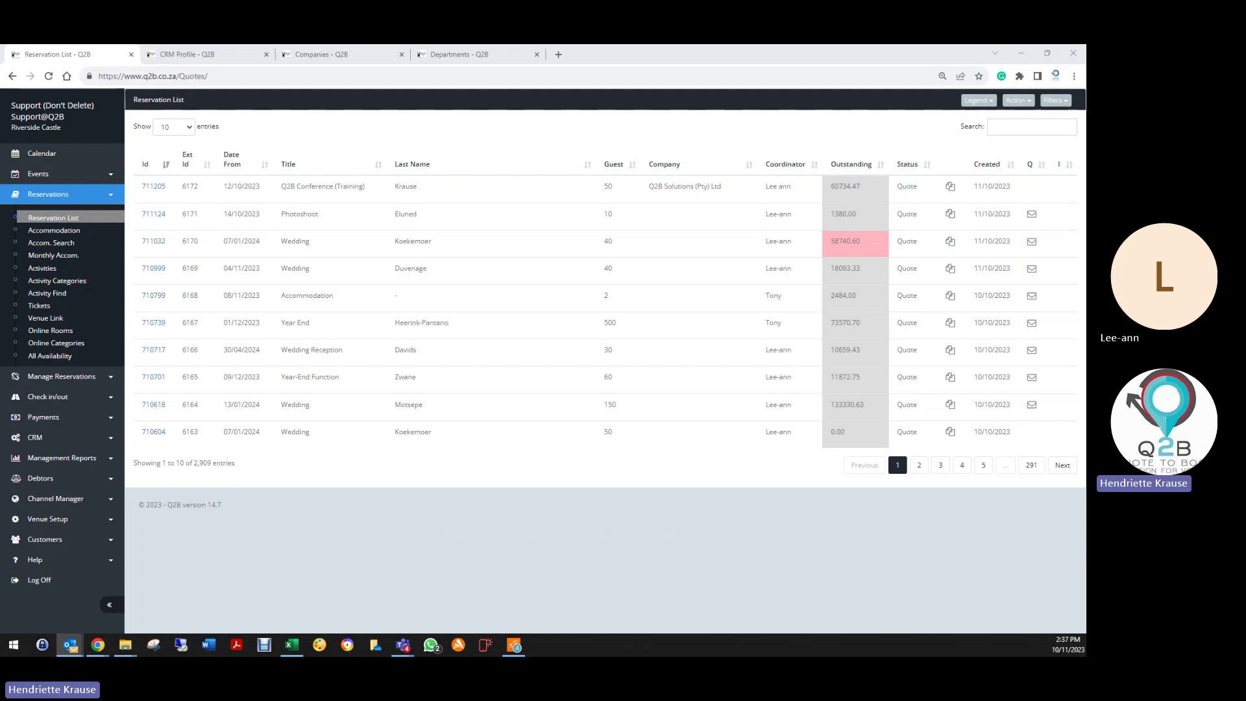
Step: Maximize Outlook, log out of Q2B, and close the CRM Profile, Companies and Departments pages
key("alt+Tab")
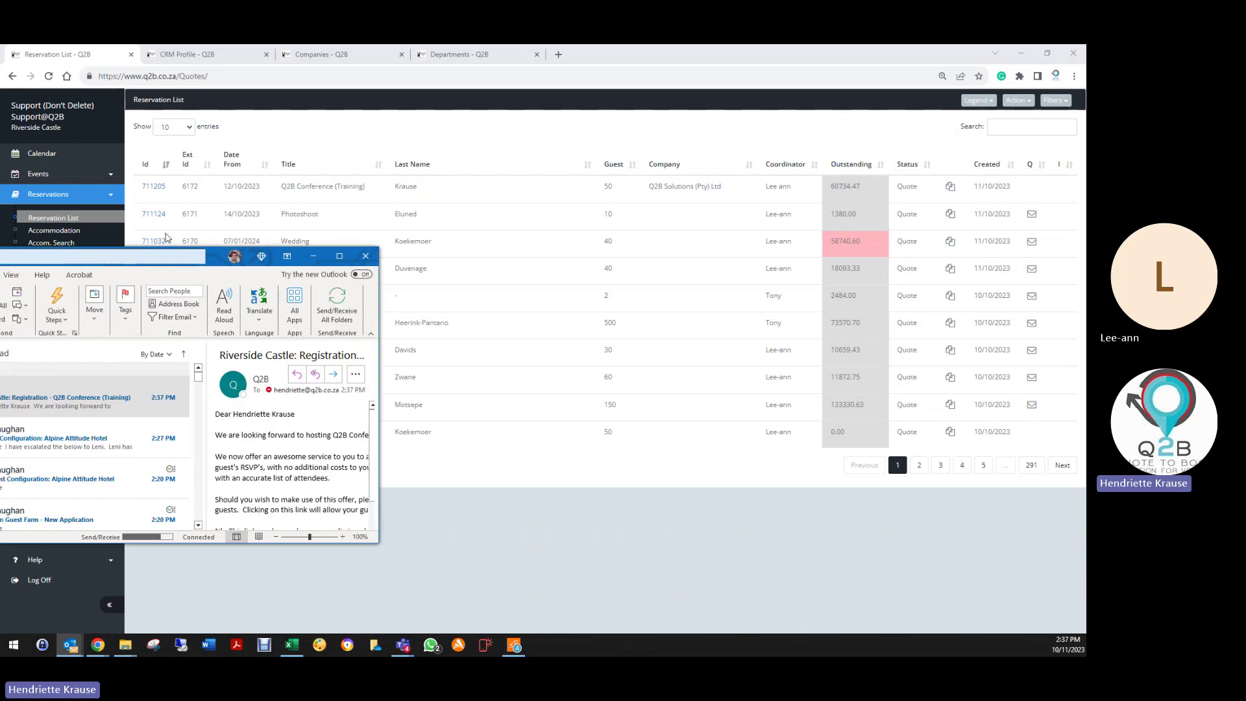
left_click(559, 143)
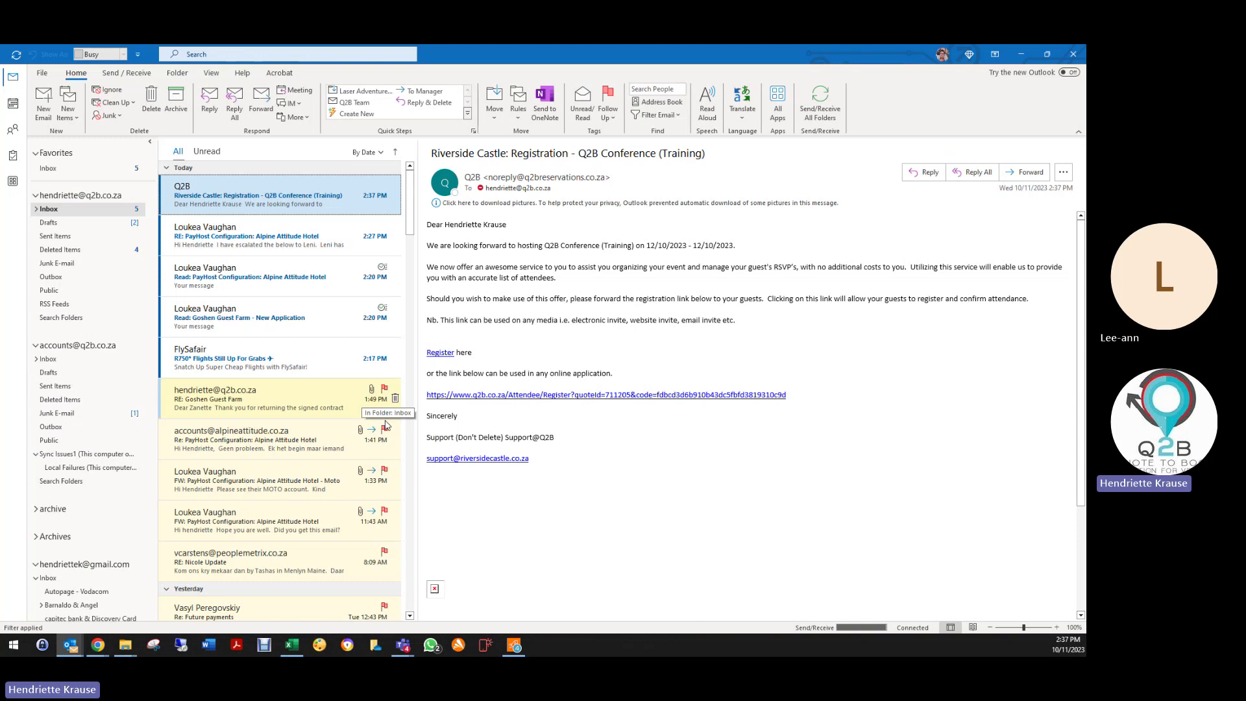
left_click(97, 645)
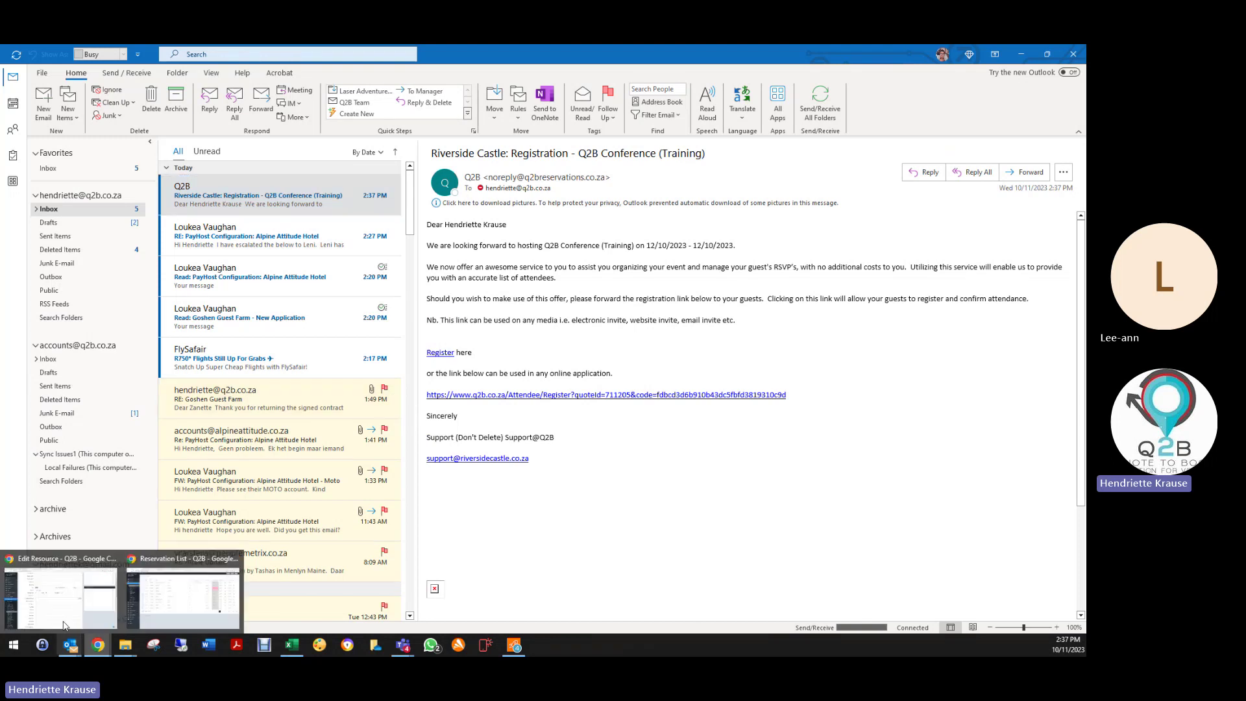
left_click(185, 610)
left_click(40, 581)
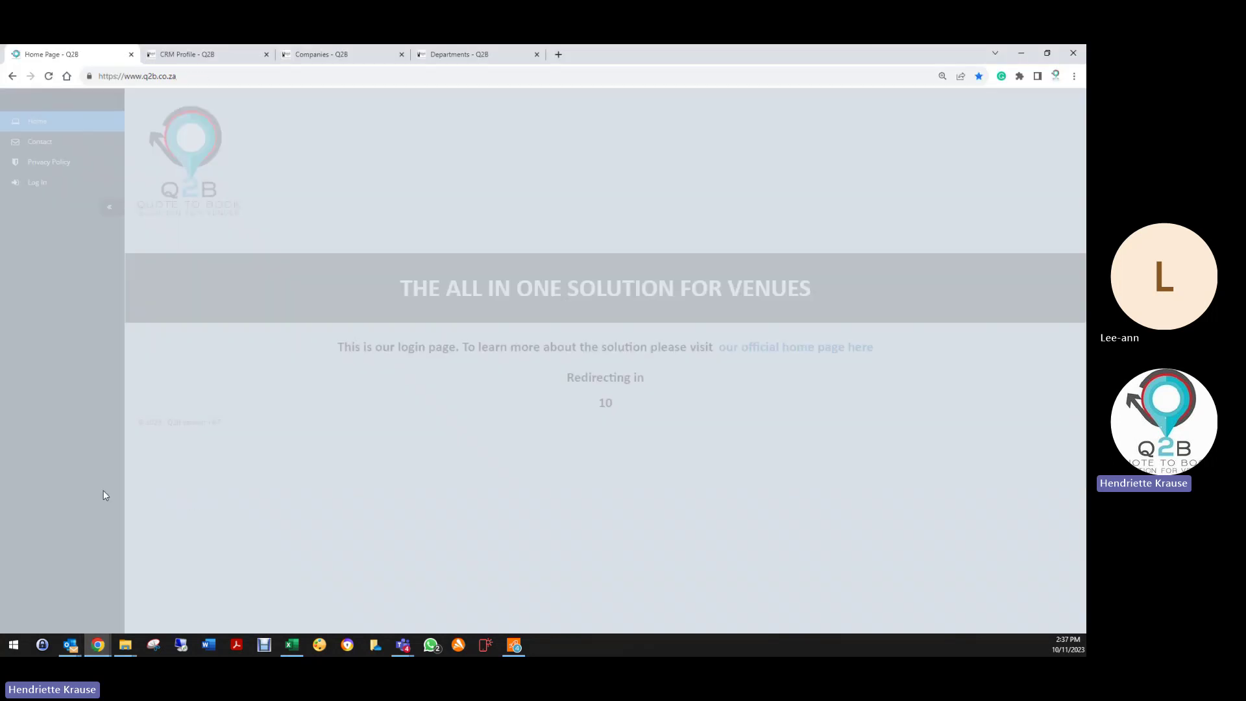
left_click(266, 54)
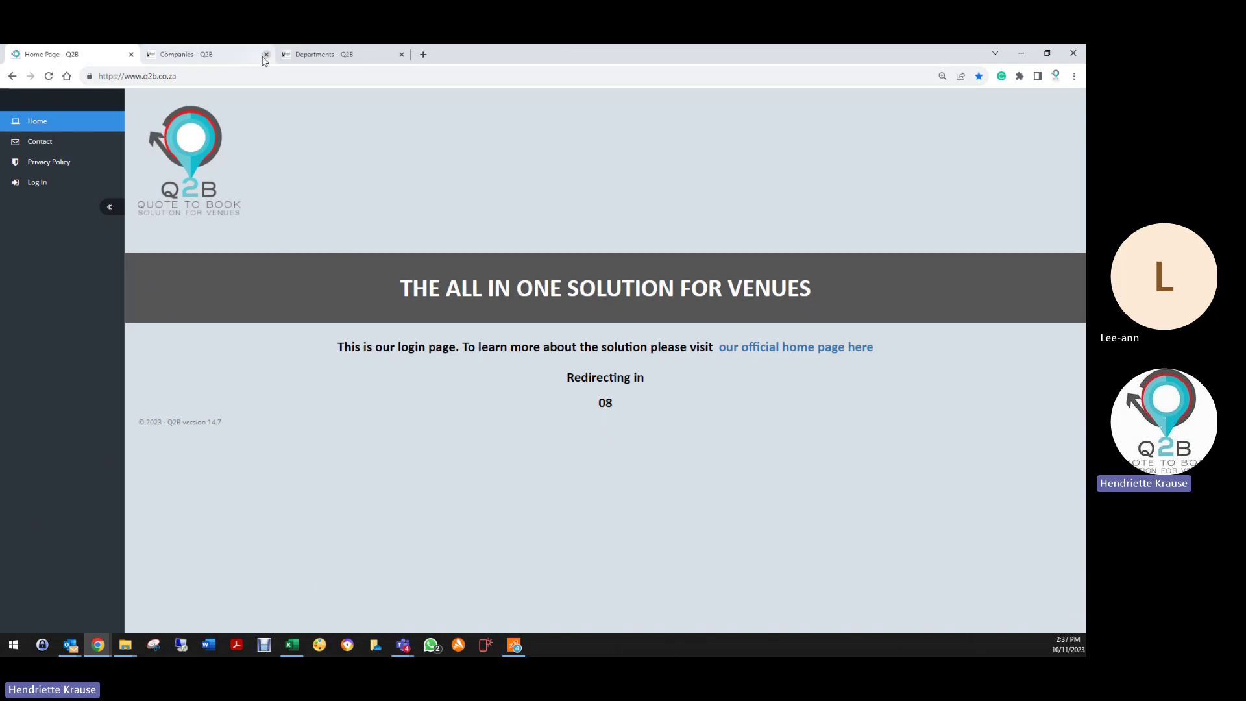
left_click(266, 54)
left_click(266, 54)
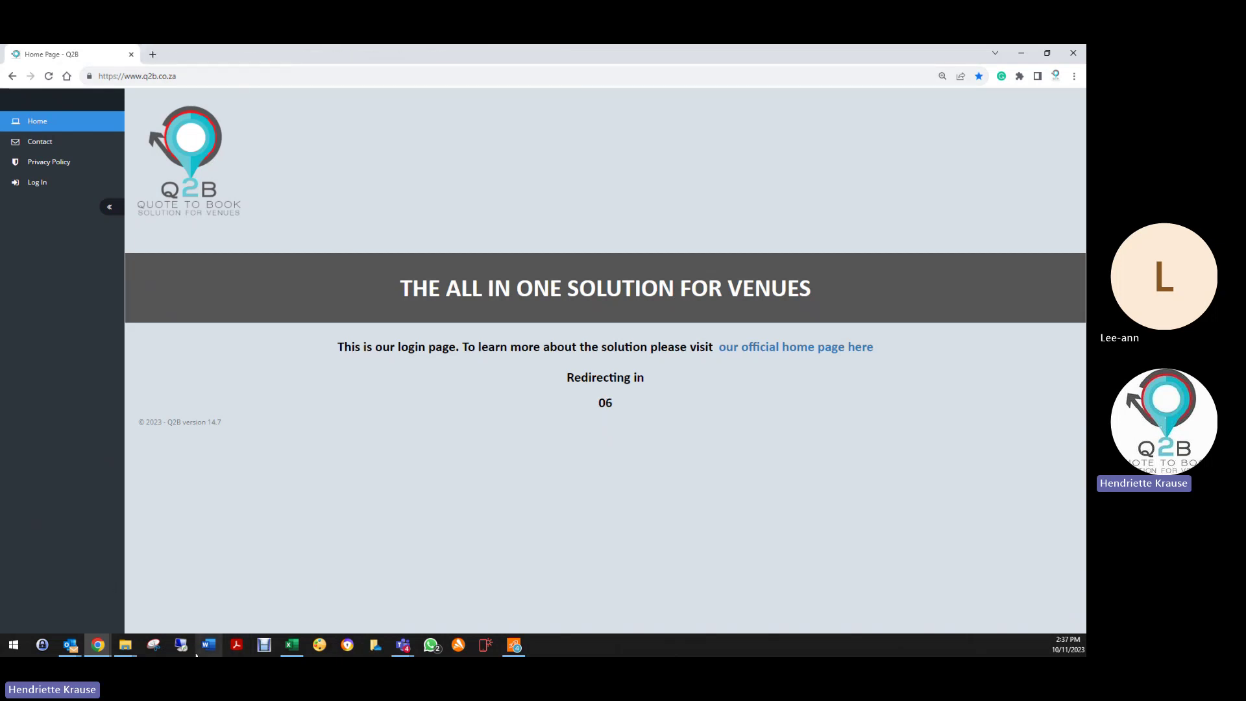
Step: Open the Riverside Castle: Registration - Q2B Conference (Training) email in Outlook
left_click(70, 644)
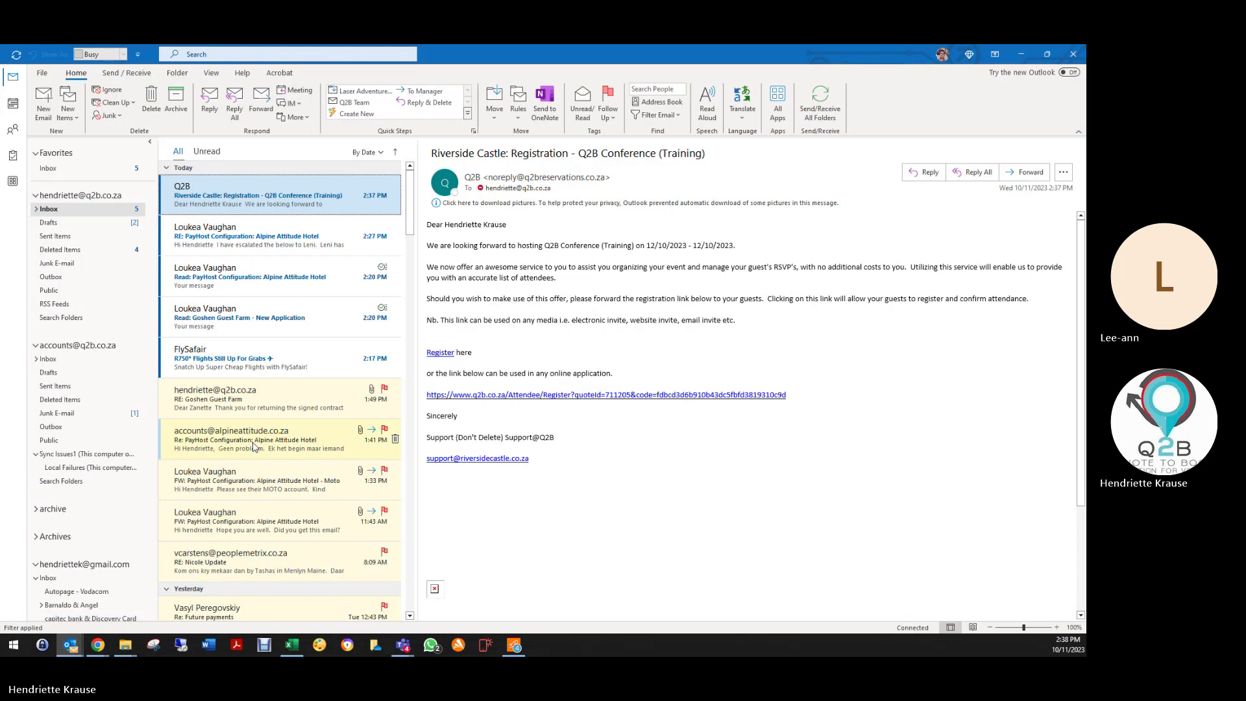
left_click(70, 644)
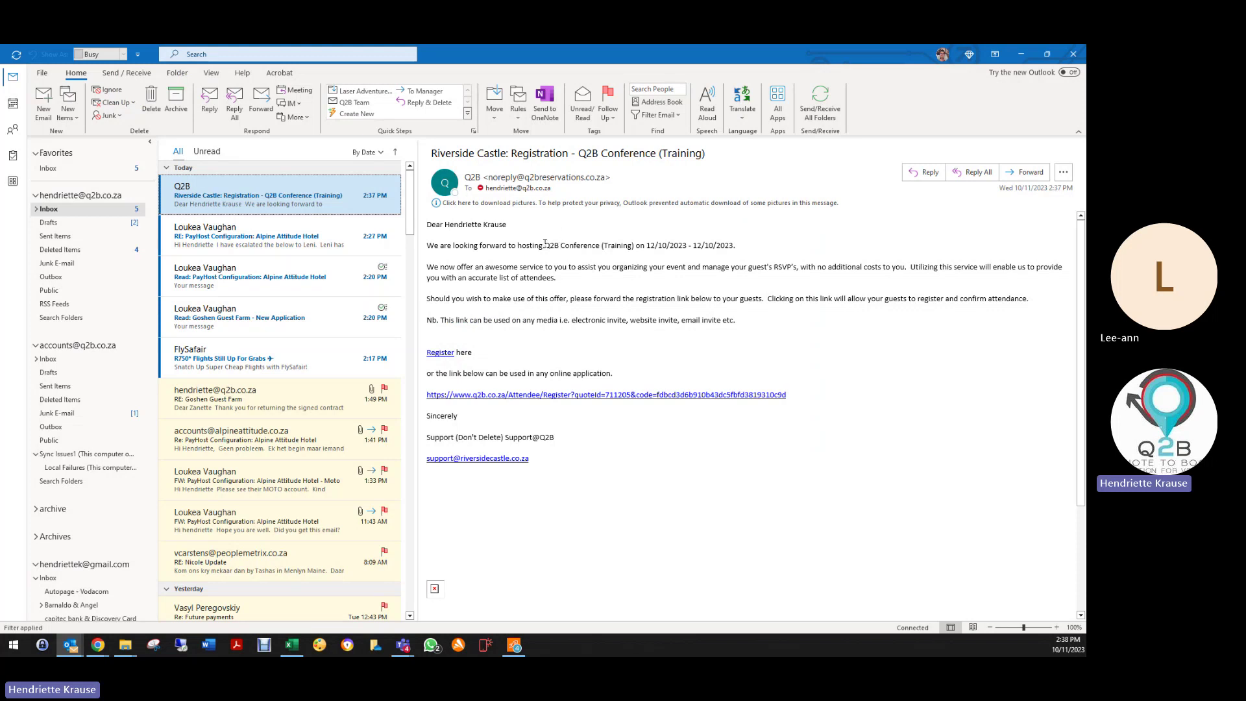
left_click_drag(545, 244, 642, 248)
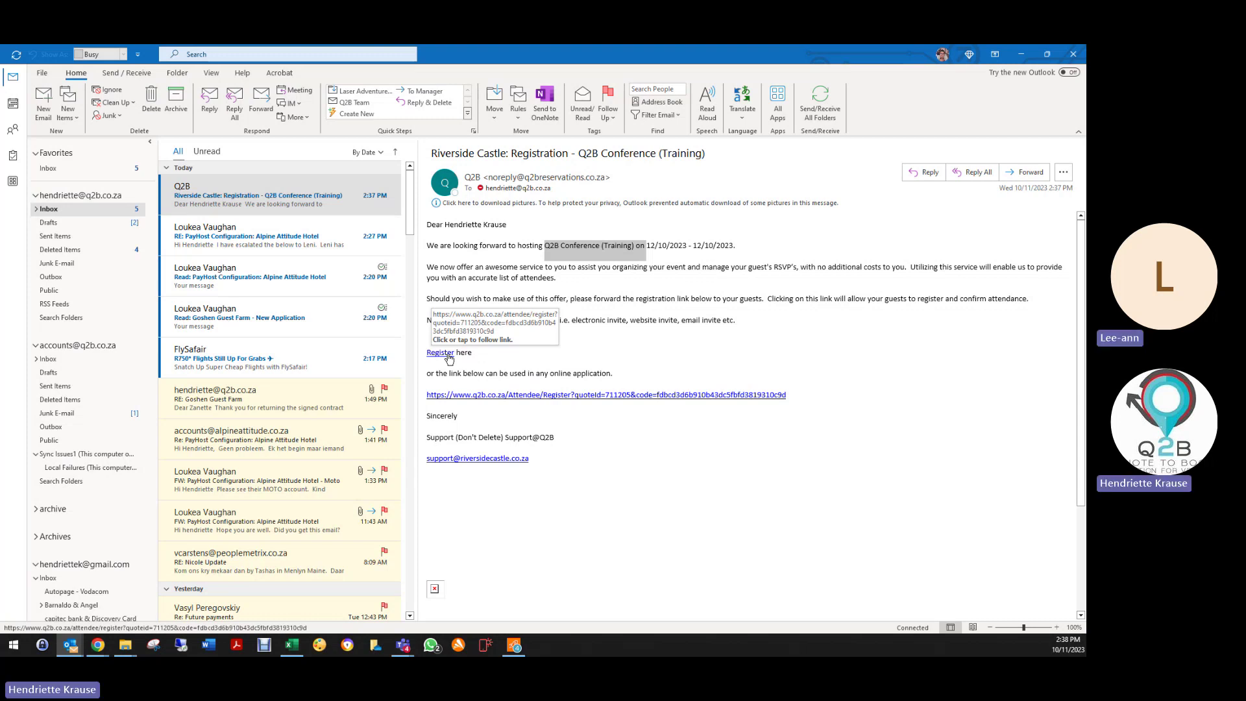
Step: Open the email's Register link, mark the guest as attending, and enter their first and last name
left_click(444, 356)
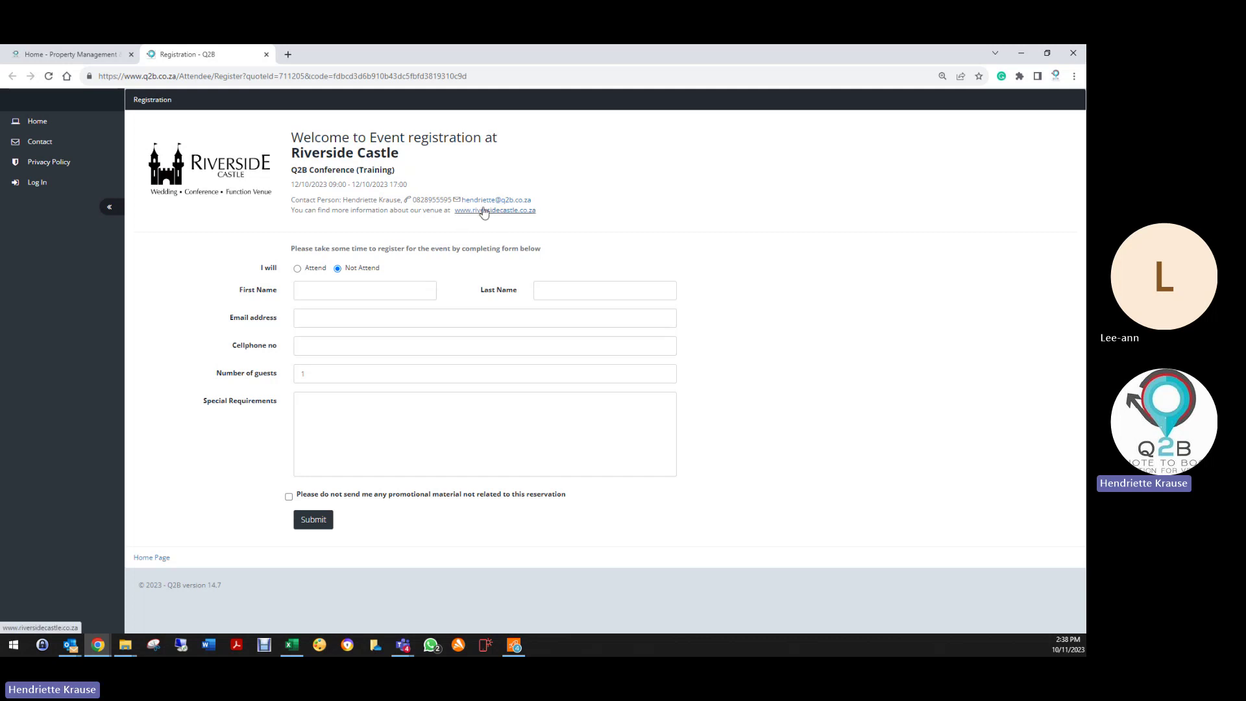
left_click(297, 268)
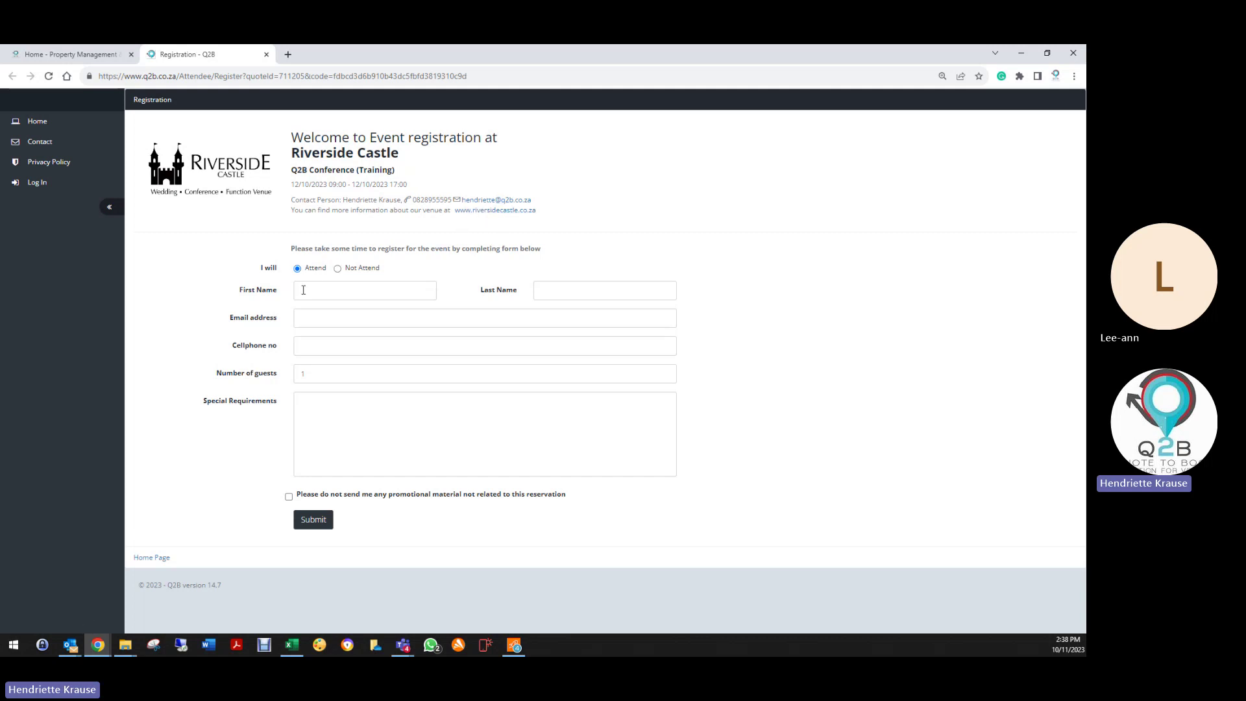
left_click(303, 290)
type("Susan")
key("Tab")
type("B")
key("Tab")
Step: Enter the guest's email and cellphone, opt out of promotional material, and submit
type("s")
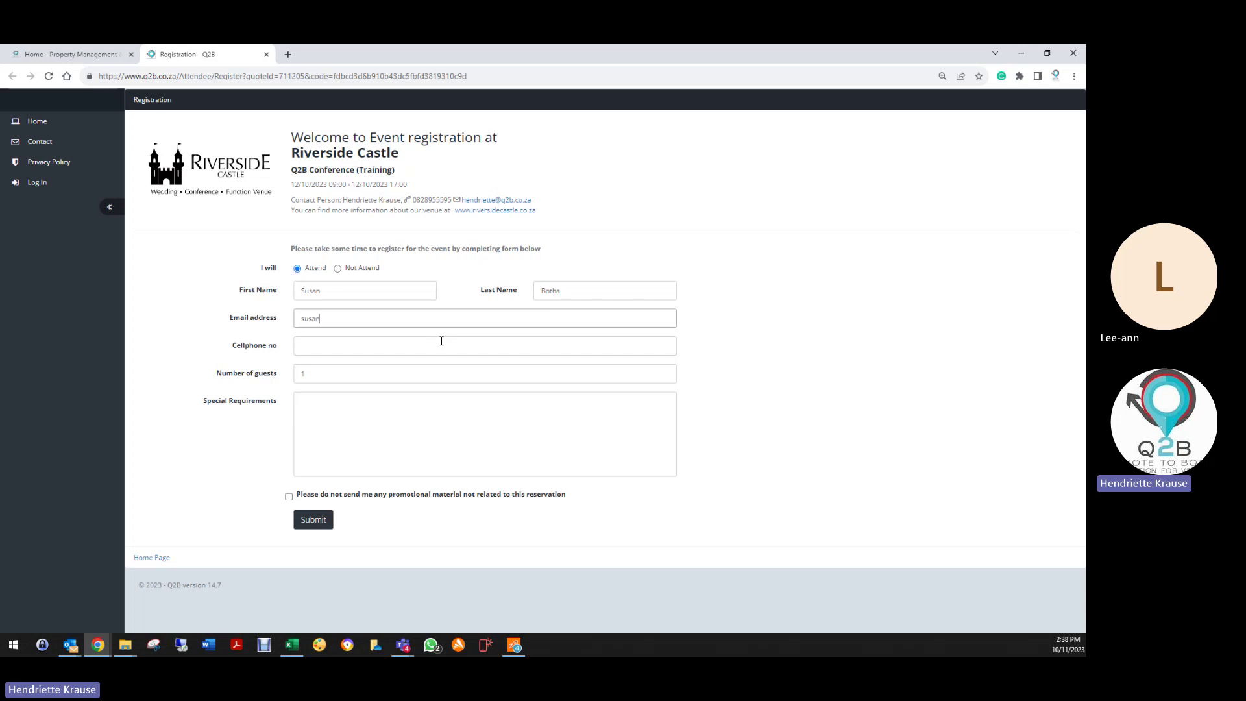
type("usan@")
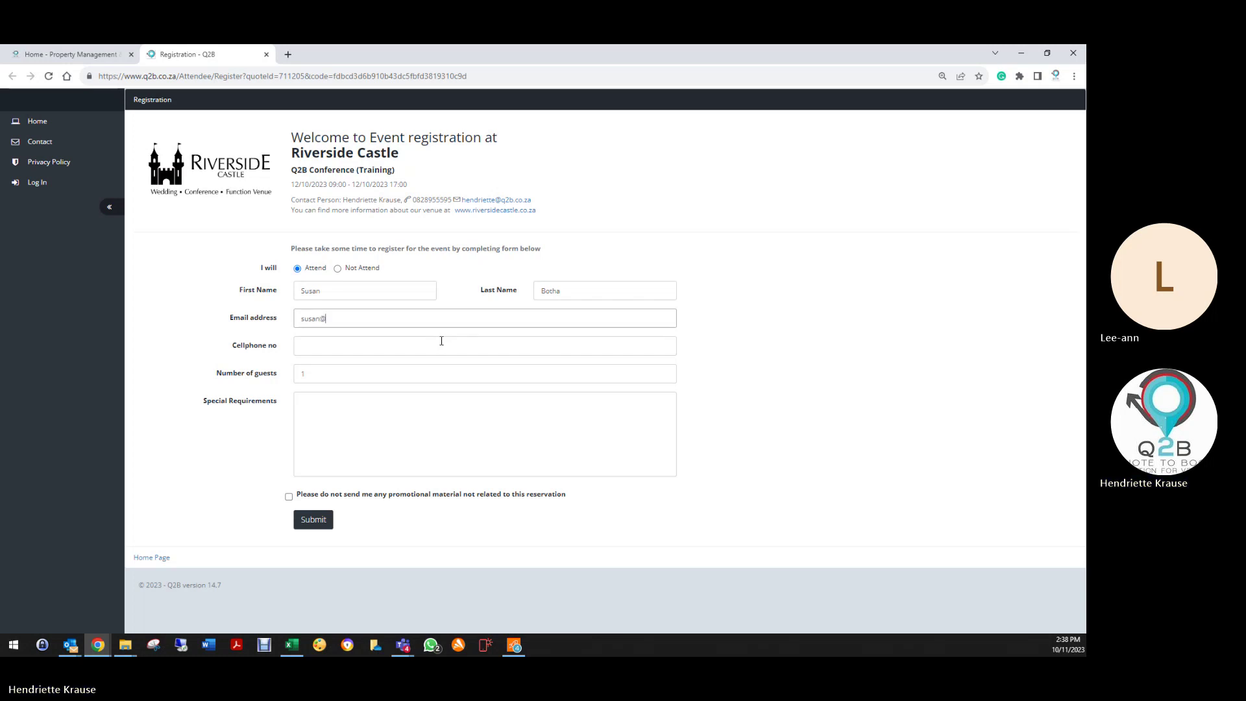
type("no")
key("BackSpace")
key("Tab")
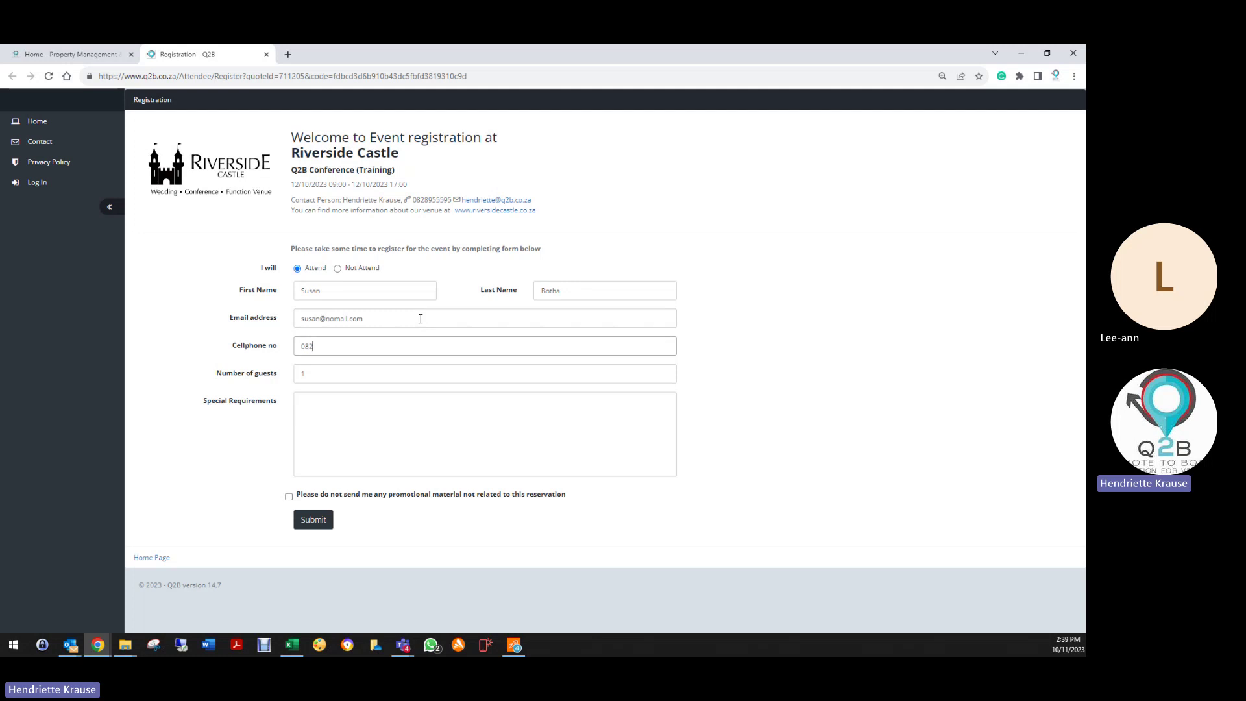
key("Tab")
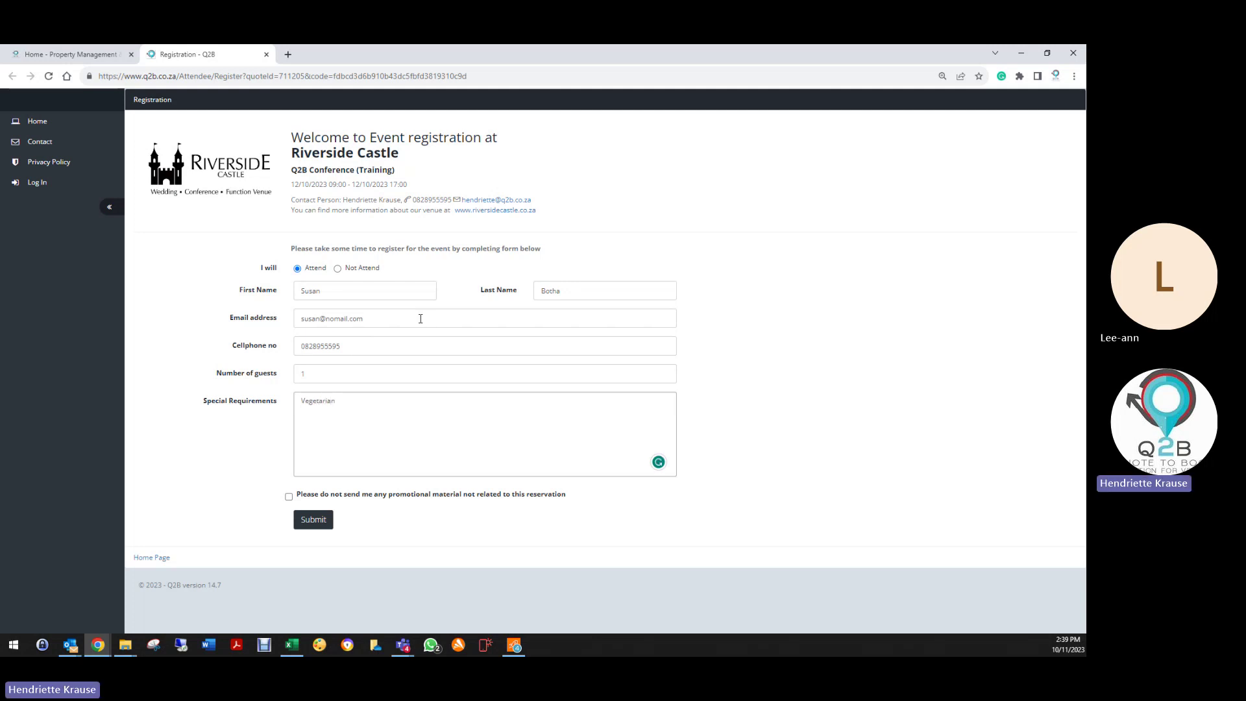
left_click(290, 497)
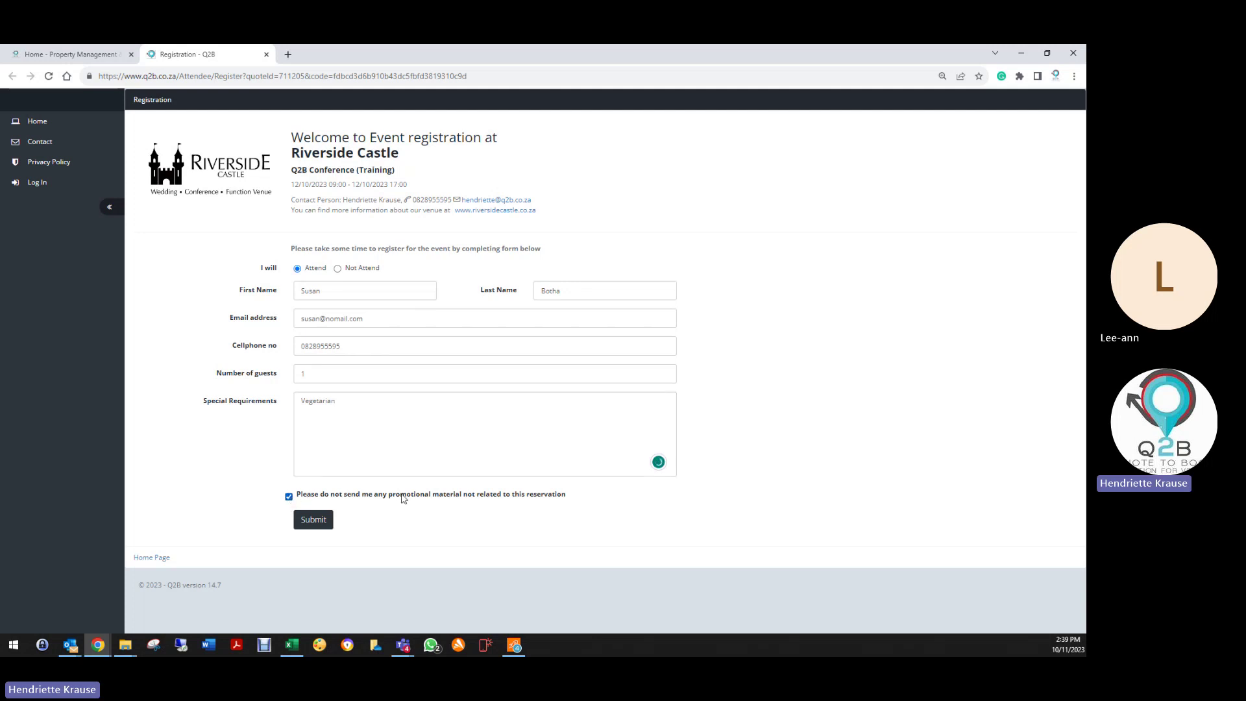
left_click(314, 521)
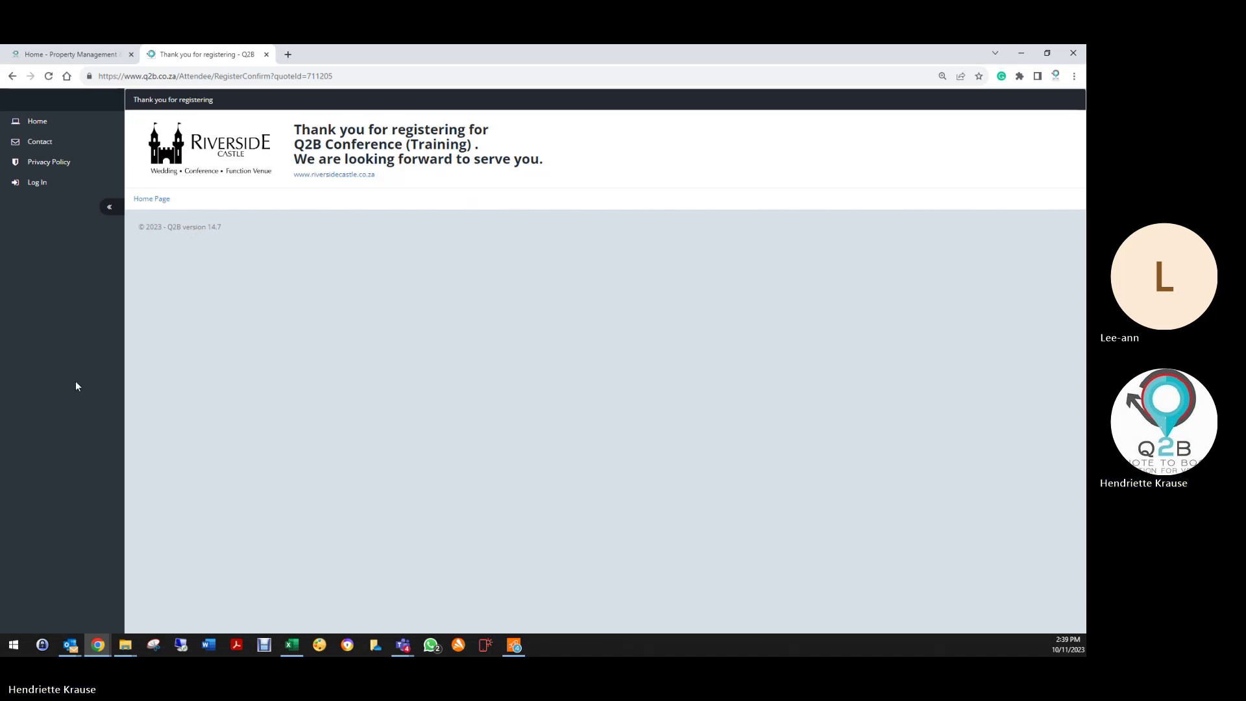
Step: Close the confirmation, sign in as the venue, and open reservation 711205's Action menu
left_click(266, 54)
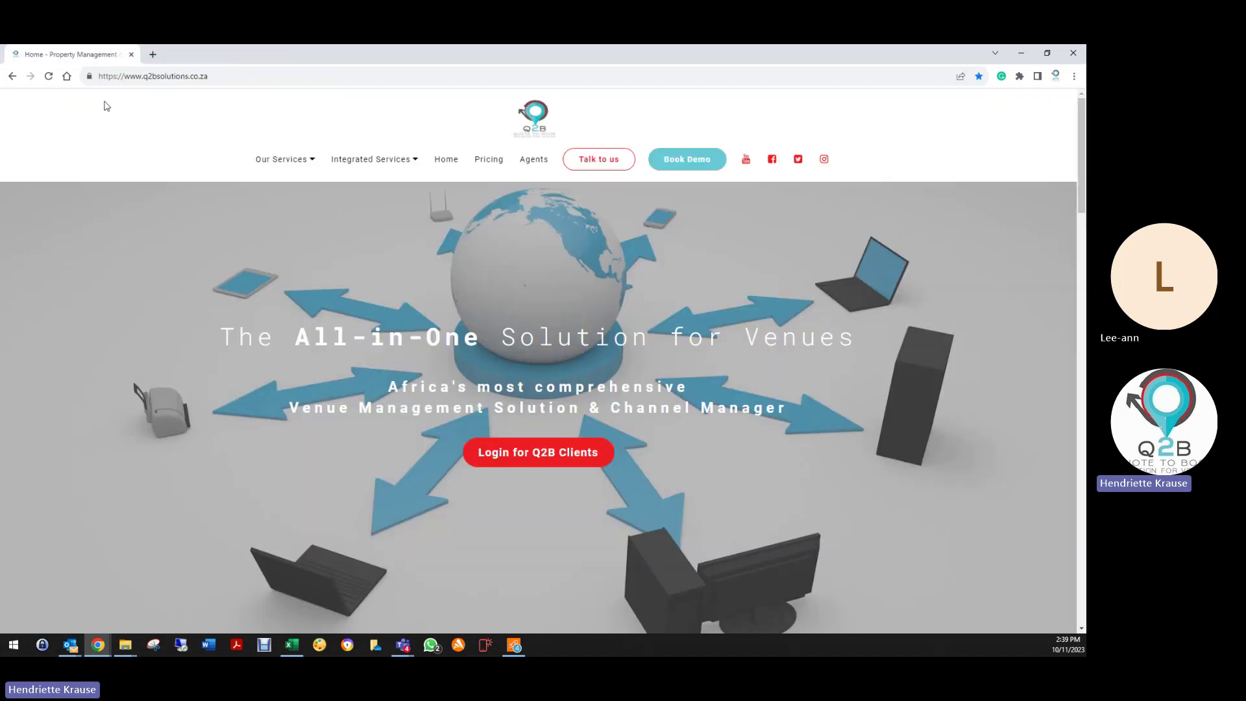
left_click(507, 461)
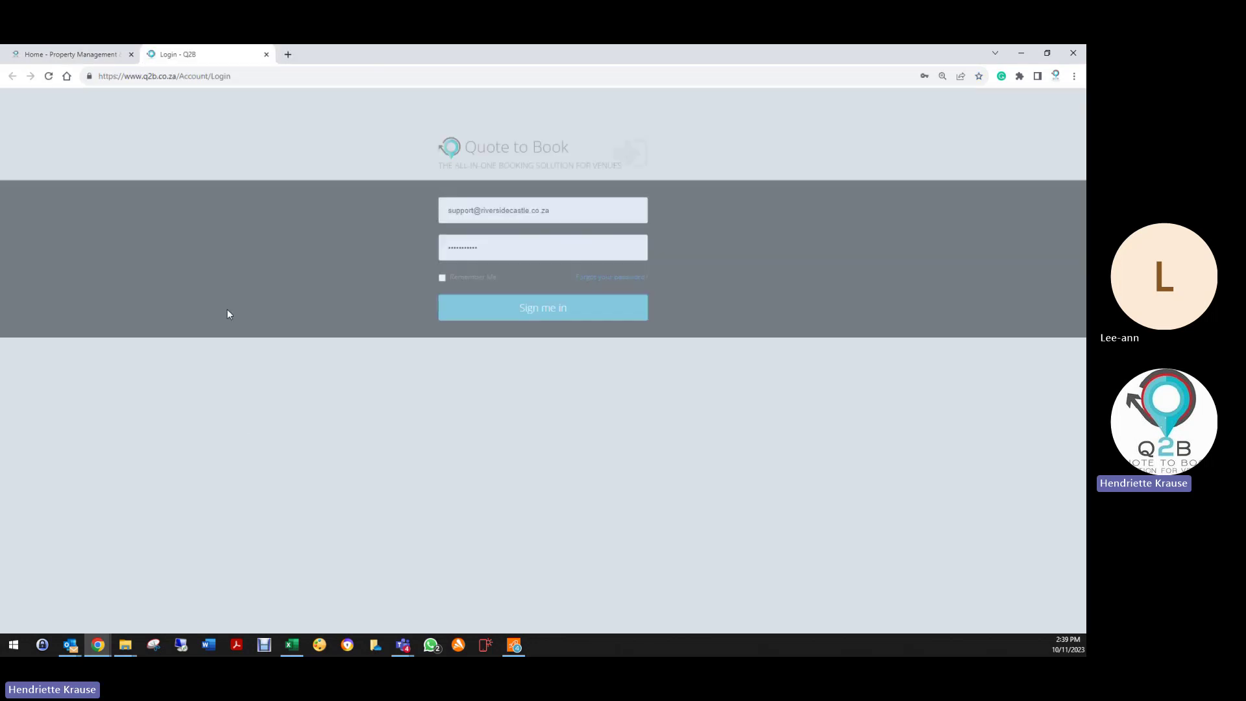
left_click(497, 312)
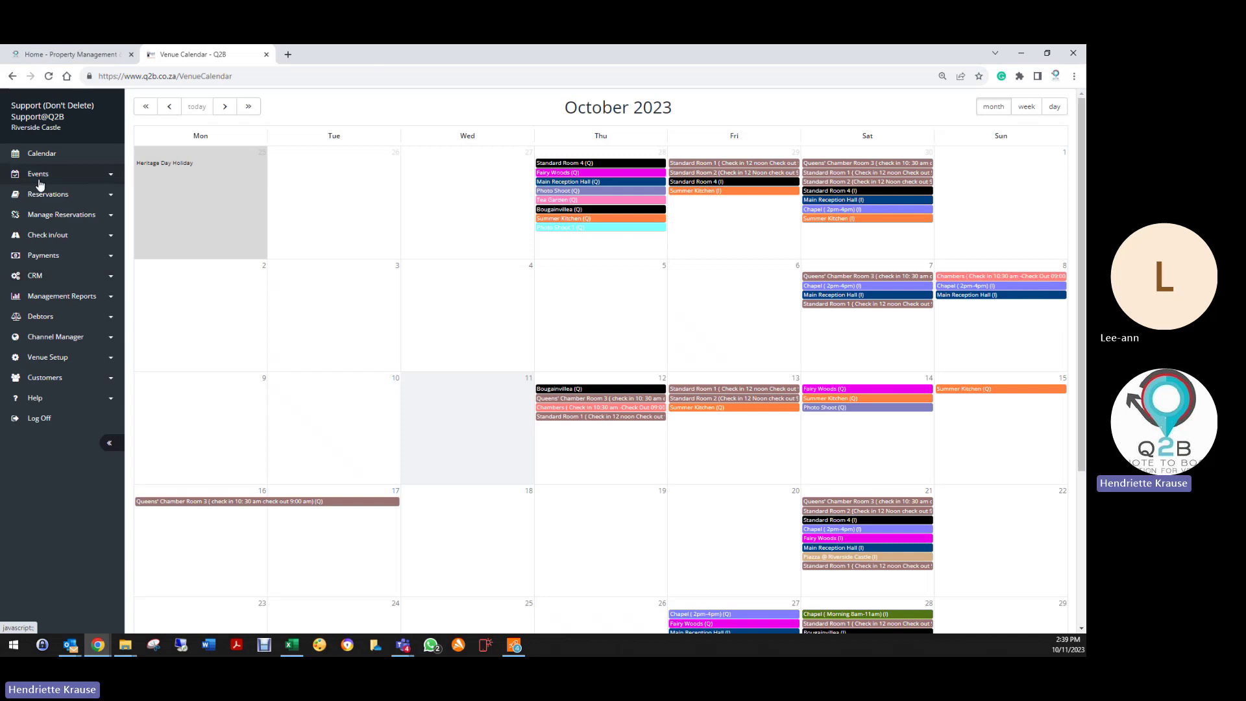
left_click(45, 195)
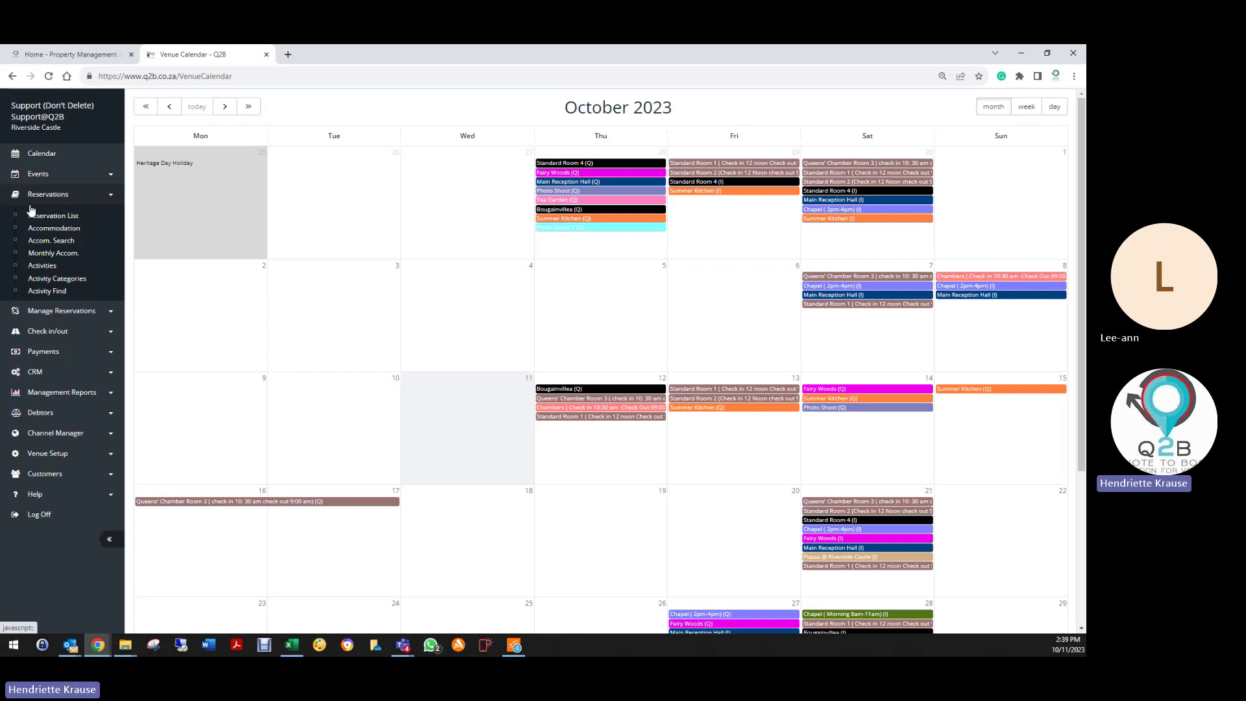
left_click(46, 224)
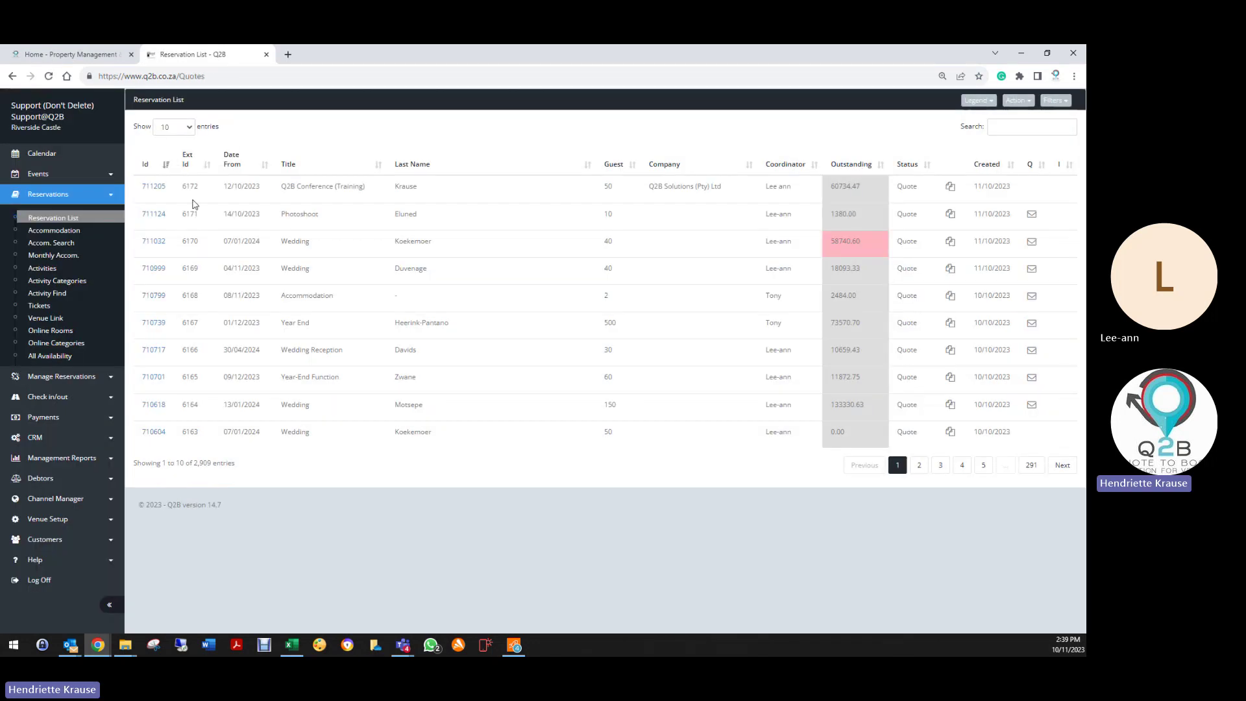
left_click(160, 193)
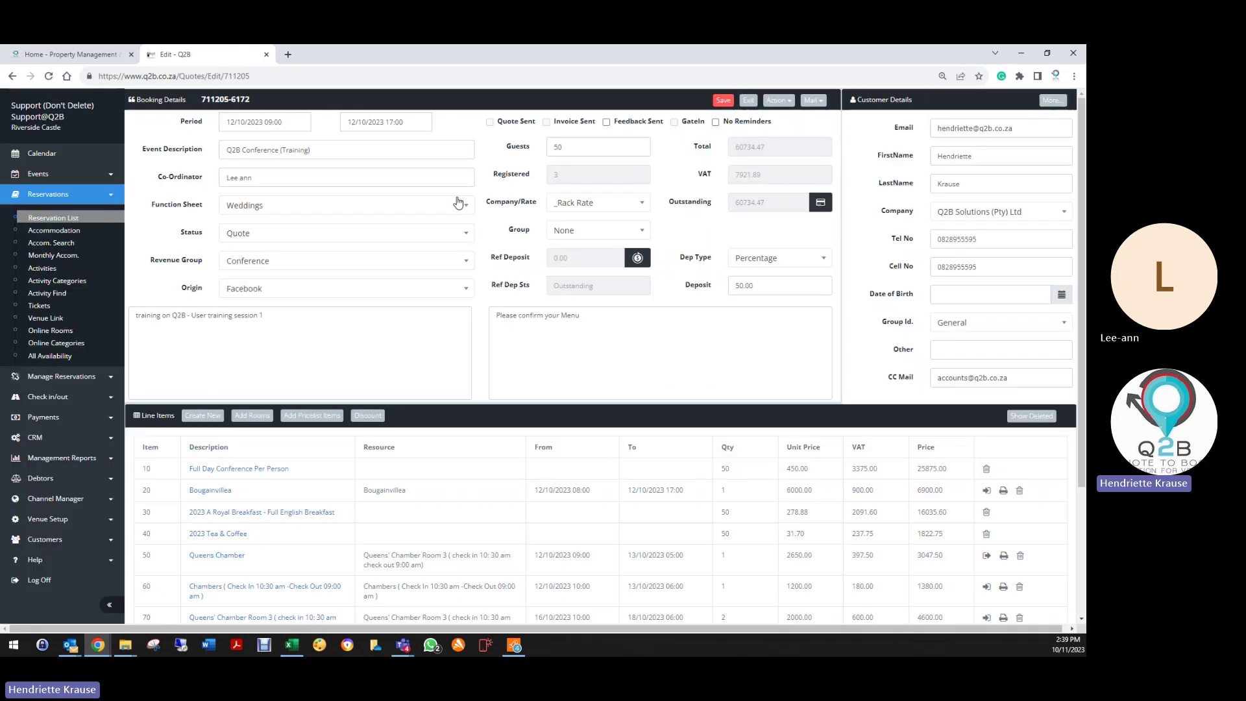
left_click(775, 101)
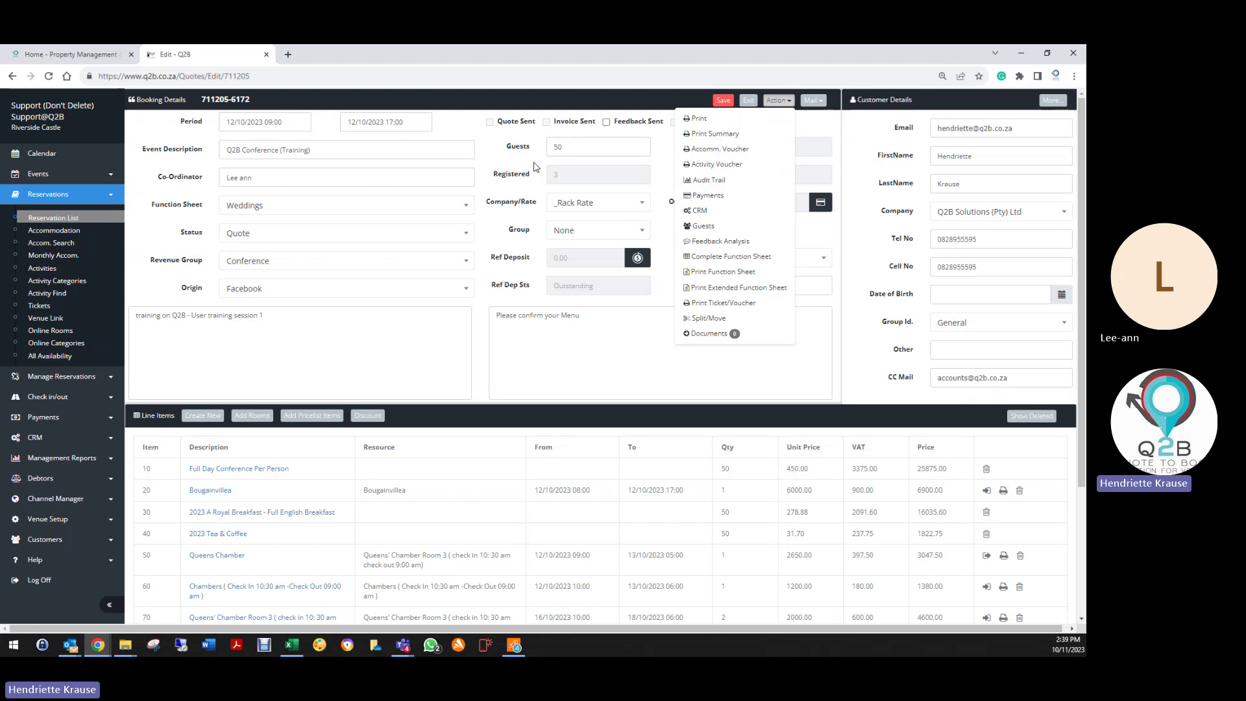
Step: Open the reservation's guest list and check the guest's indemnity and recorded answers
left_click(702, 226)
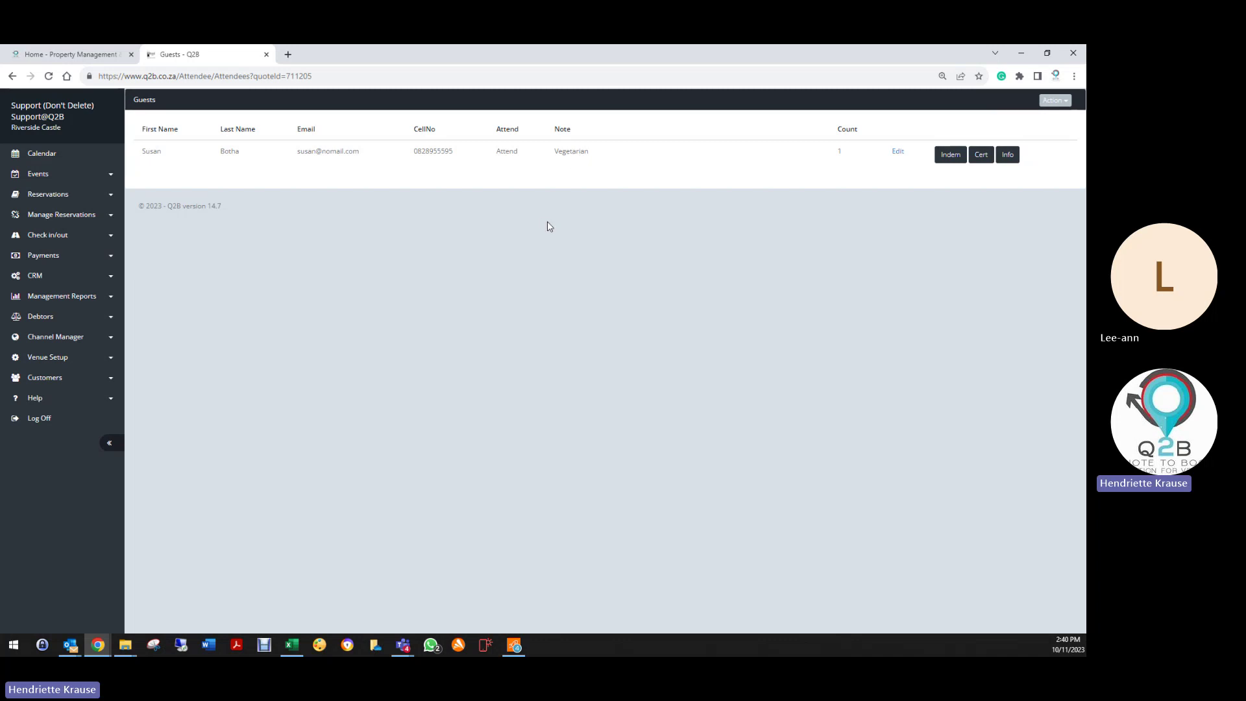
left_click(952, 158)
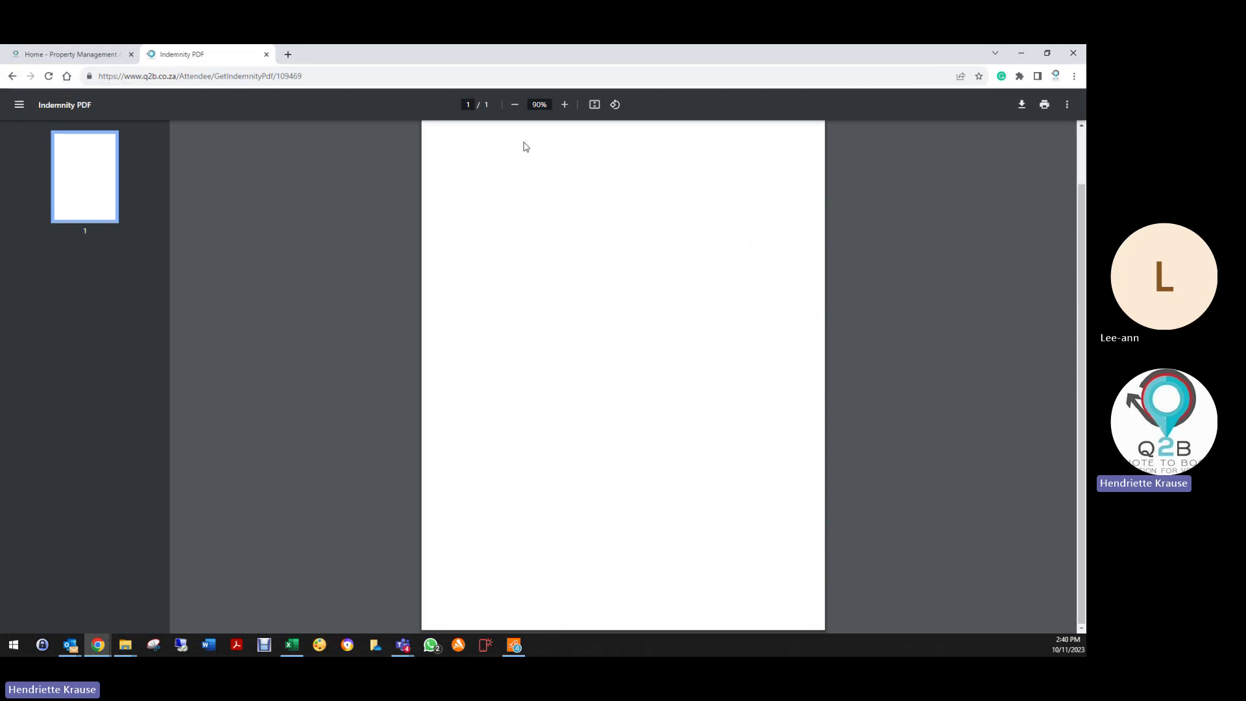
left_click(12, 77)
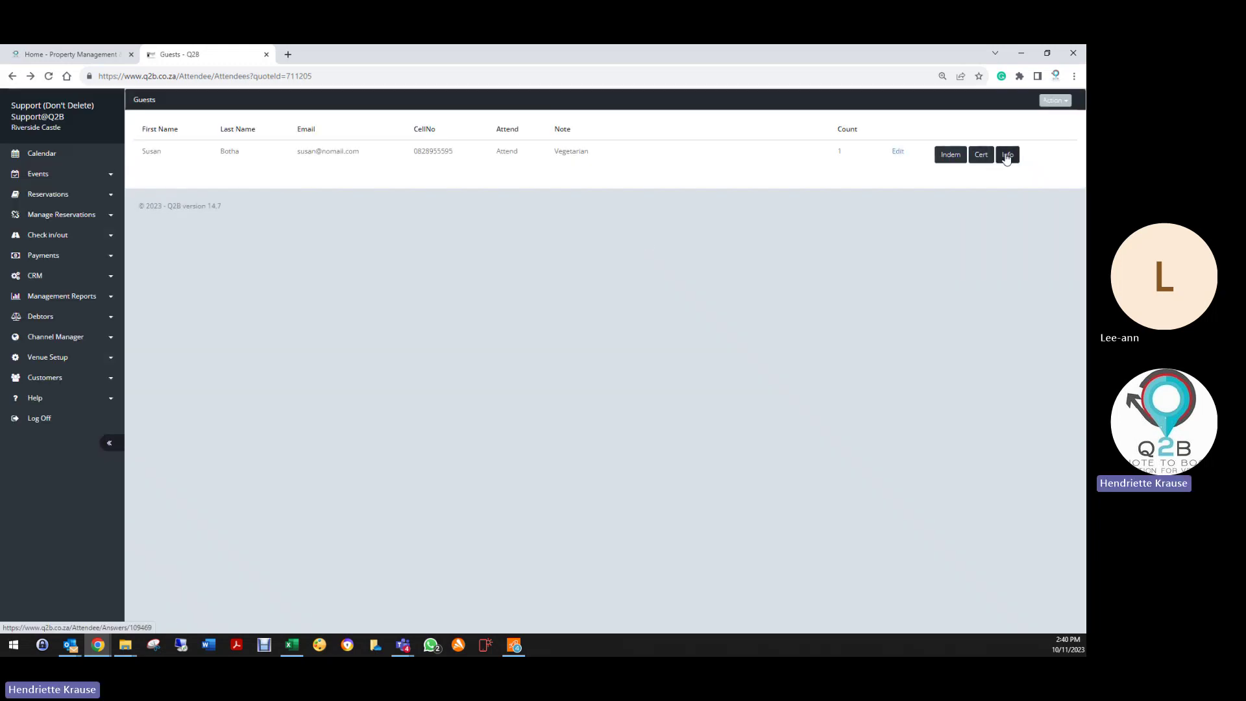
left_click(1006, 155)
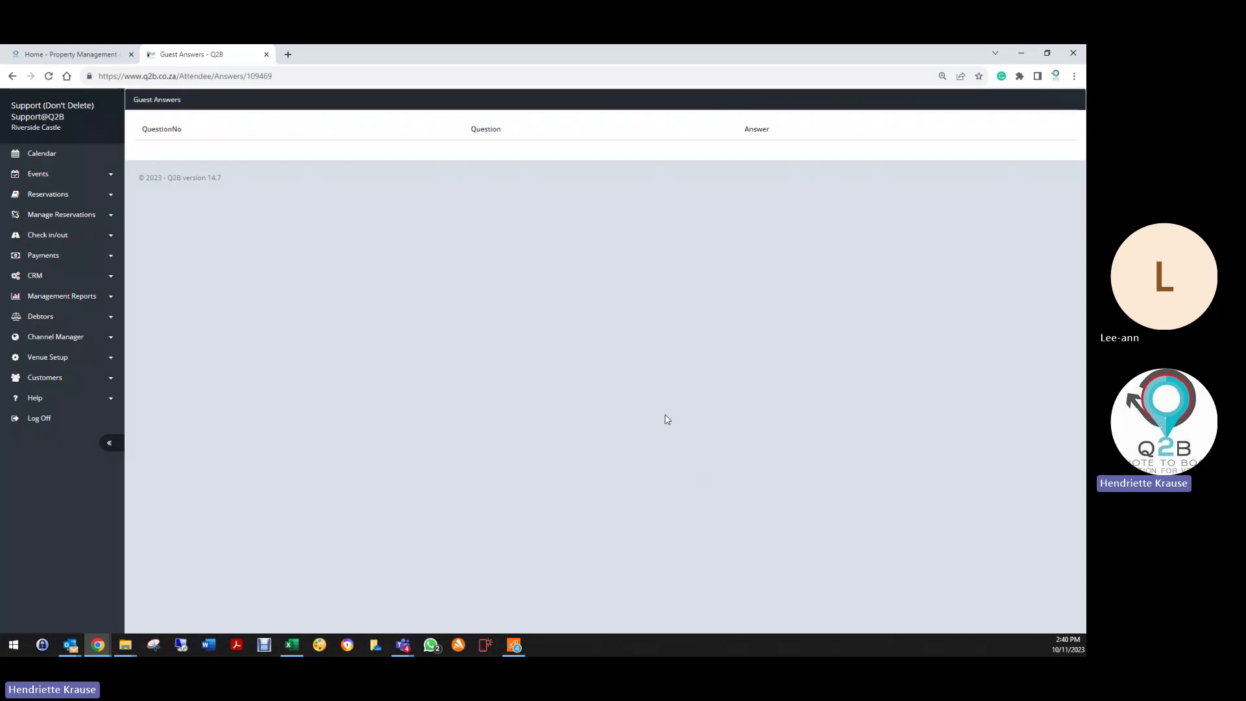
left_click(10, 77)
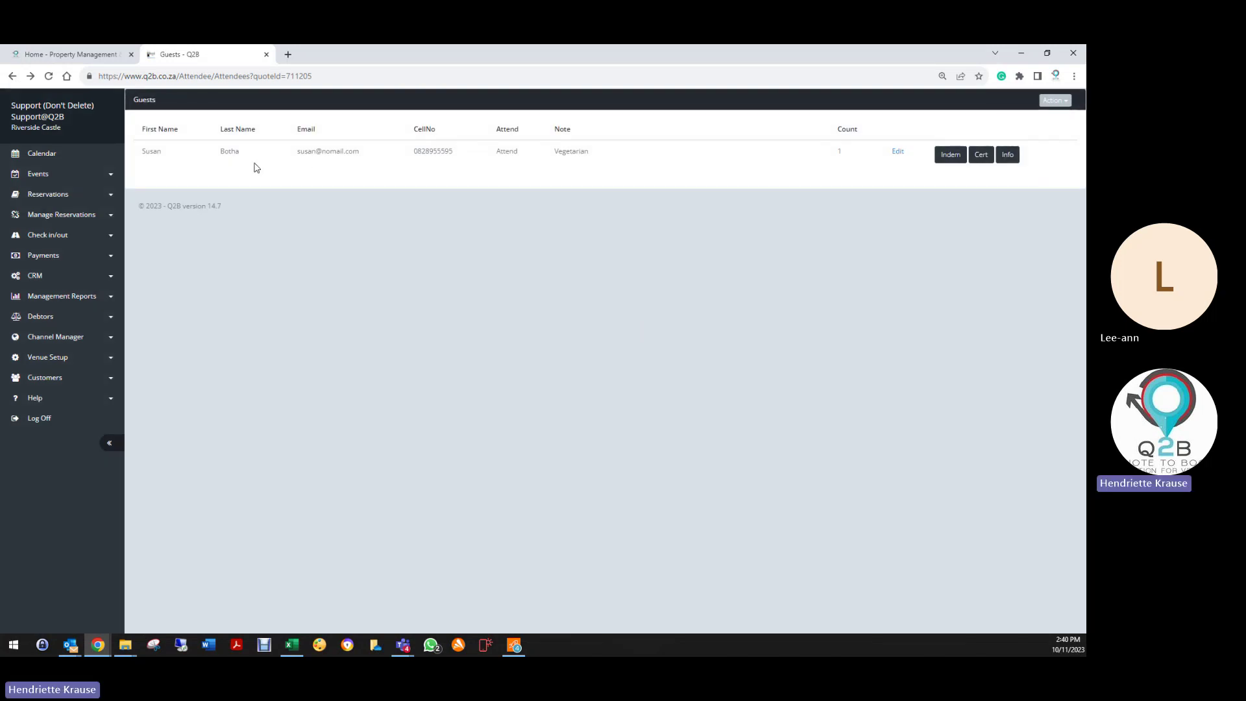
Step: Copy the guest list URL, log off, and test pasting it into a new blank tab
left_click(321, 78)
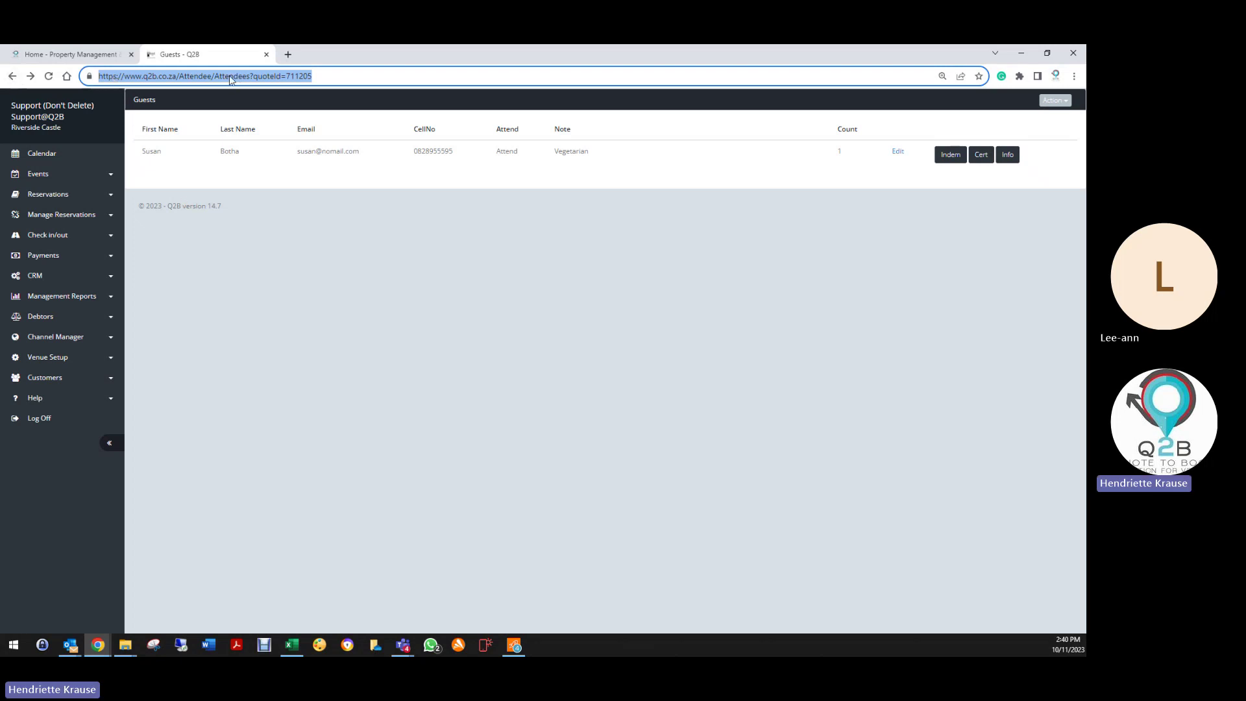
right_click(230, 77)
left_click(258, 143)
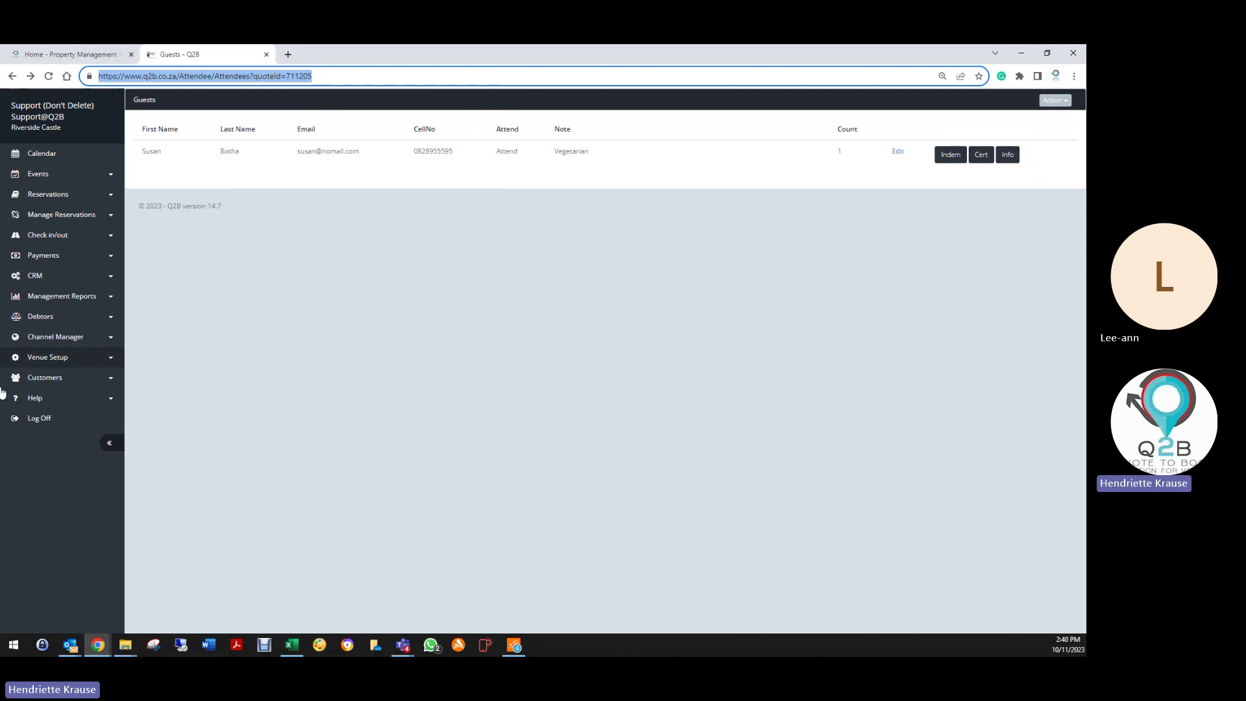
left_click(38, 419)
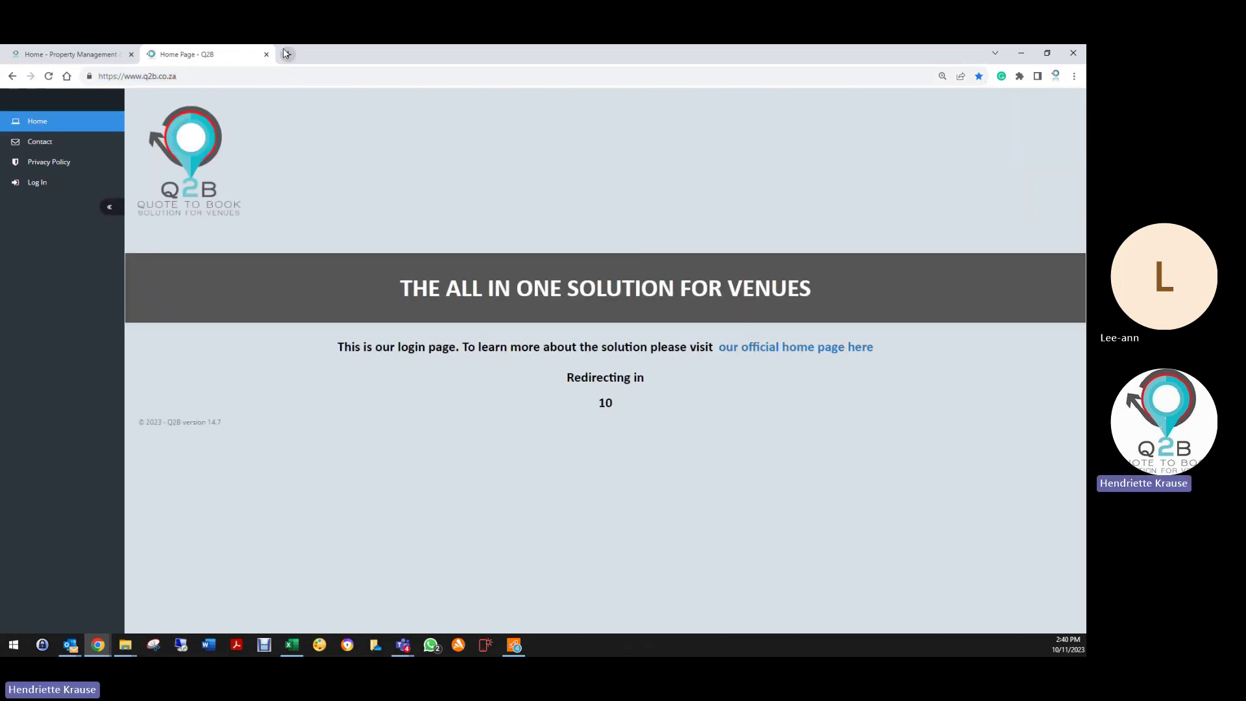
left_click(266, 54)
left_click(148, 55)
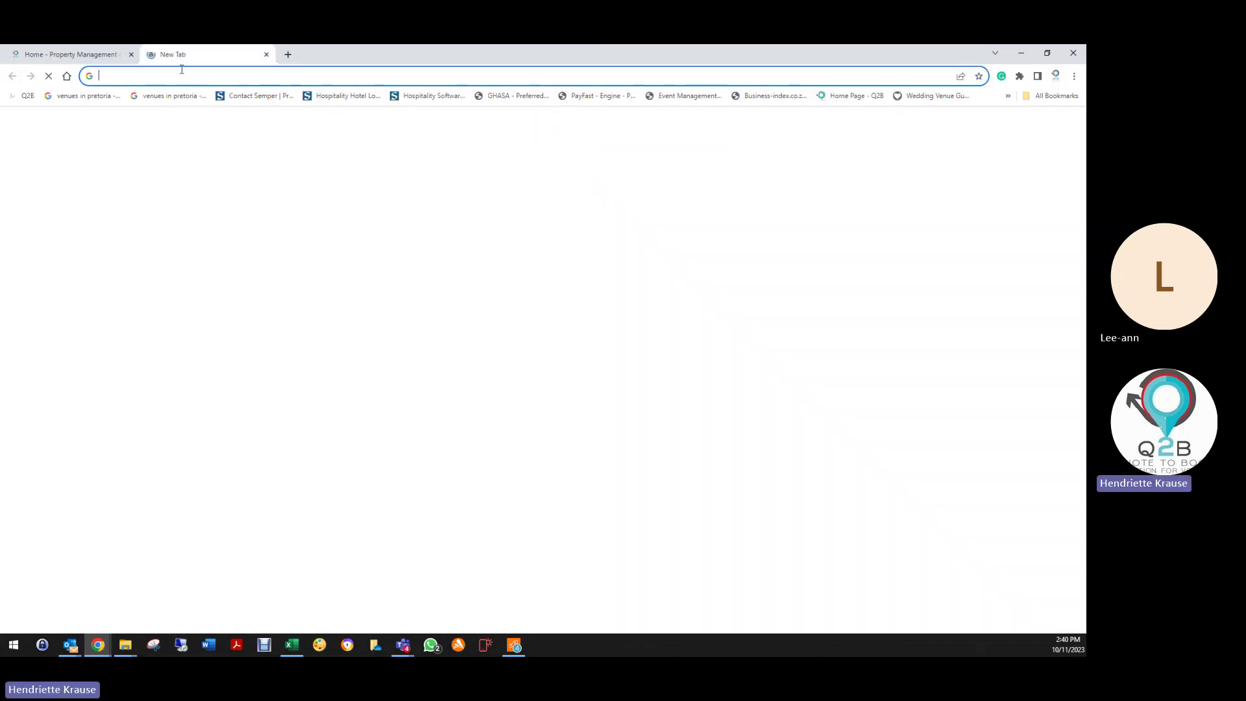
right_click(182, 71)
left_click(272, 154)
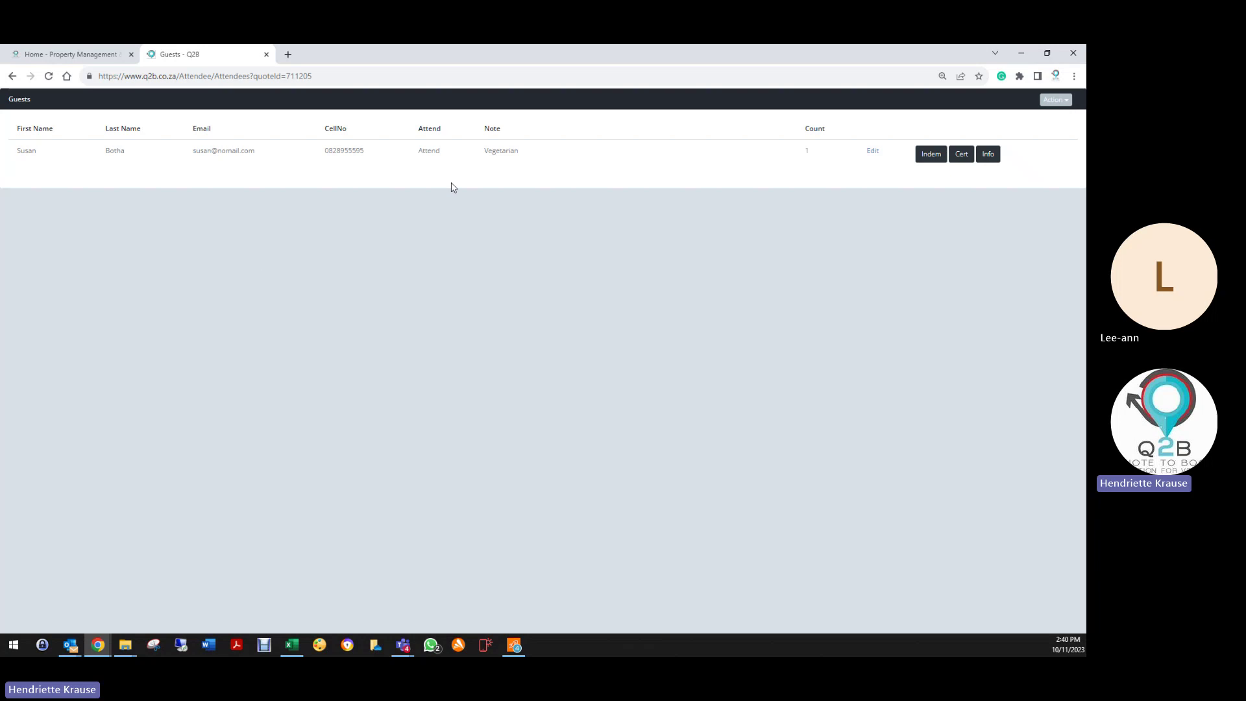
left_click(1056, 100)
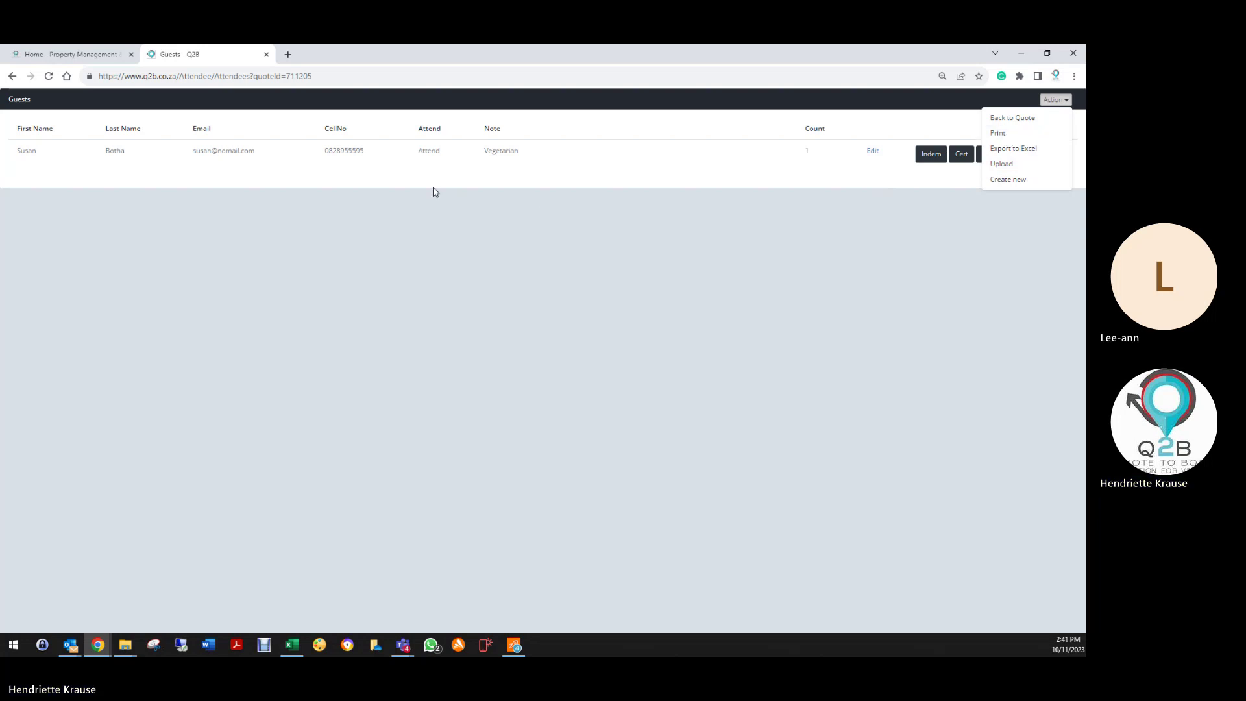
left_click(13, 76)
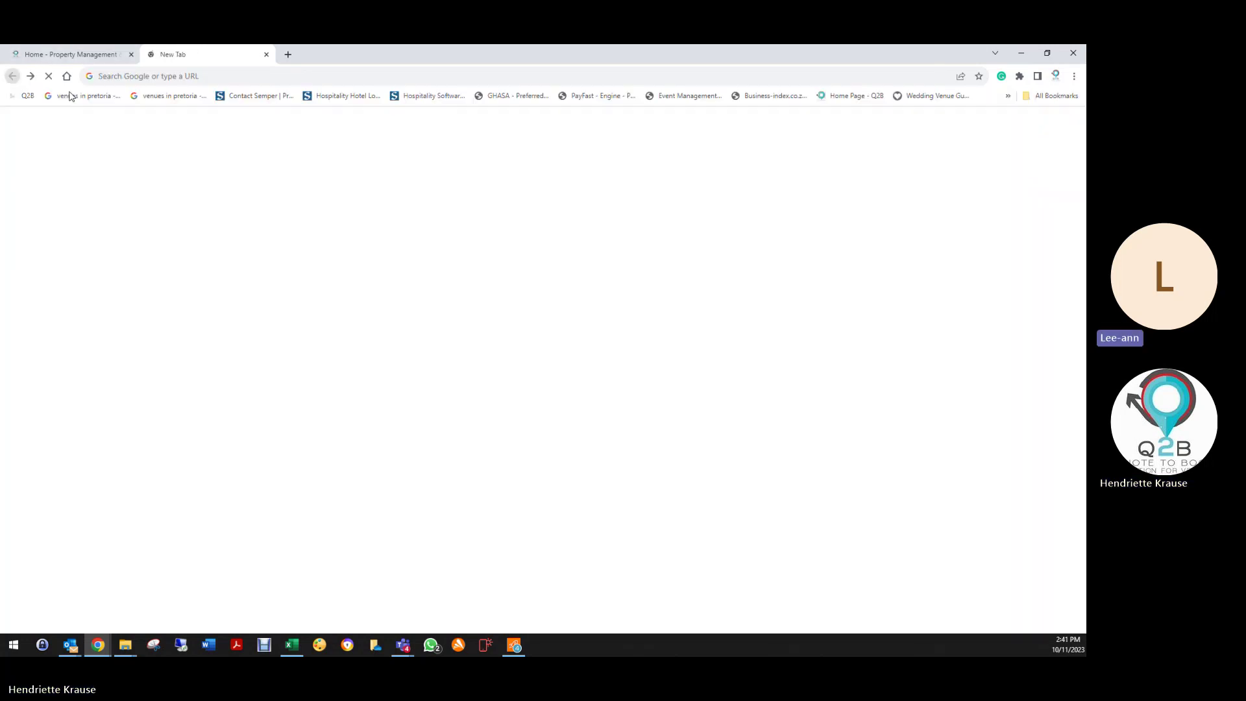
left_click(267, 54)
left_click(499, 458)
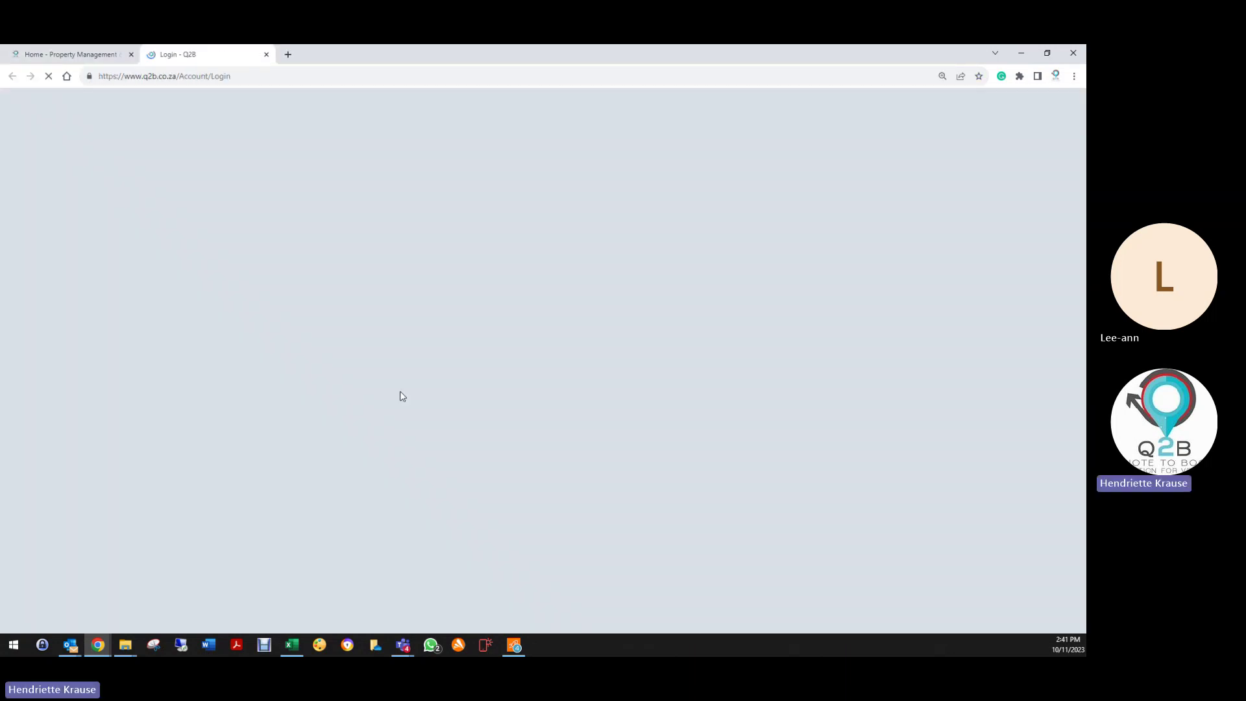
left_click(534, 314)
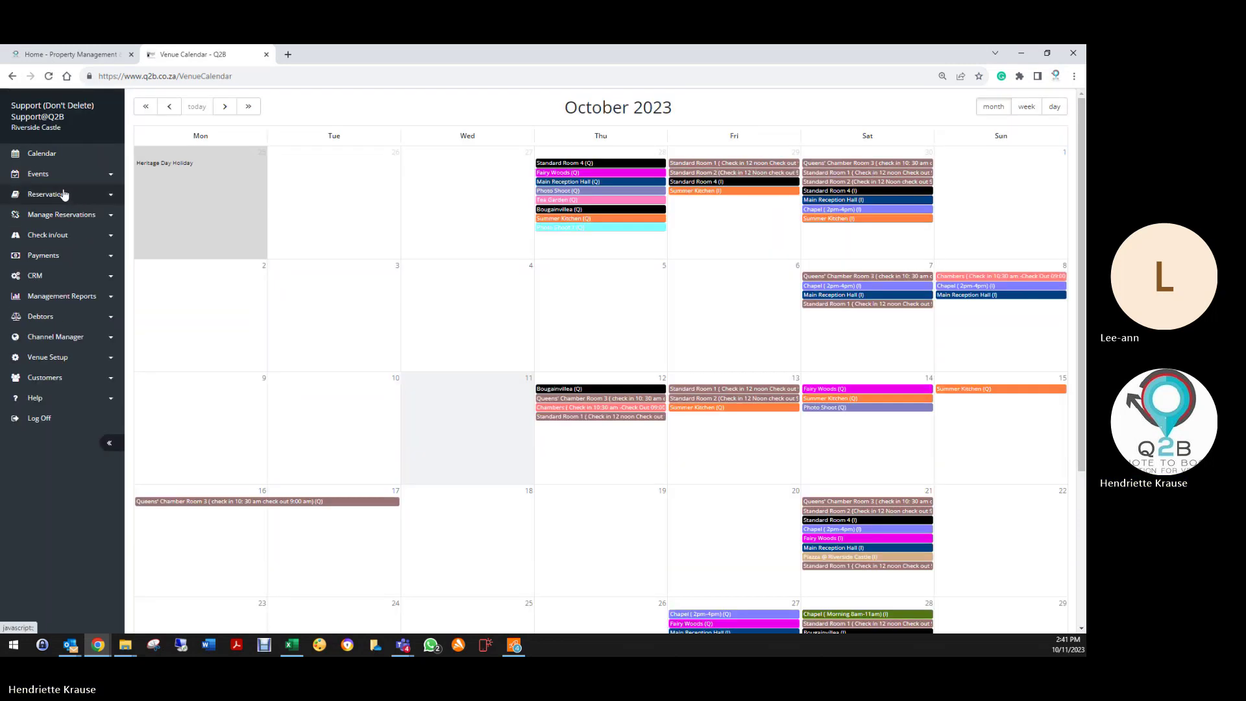
left_click(49, 195)
left_click(53, 218)
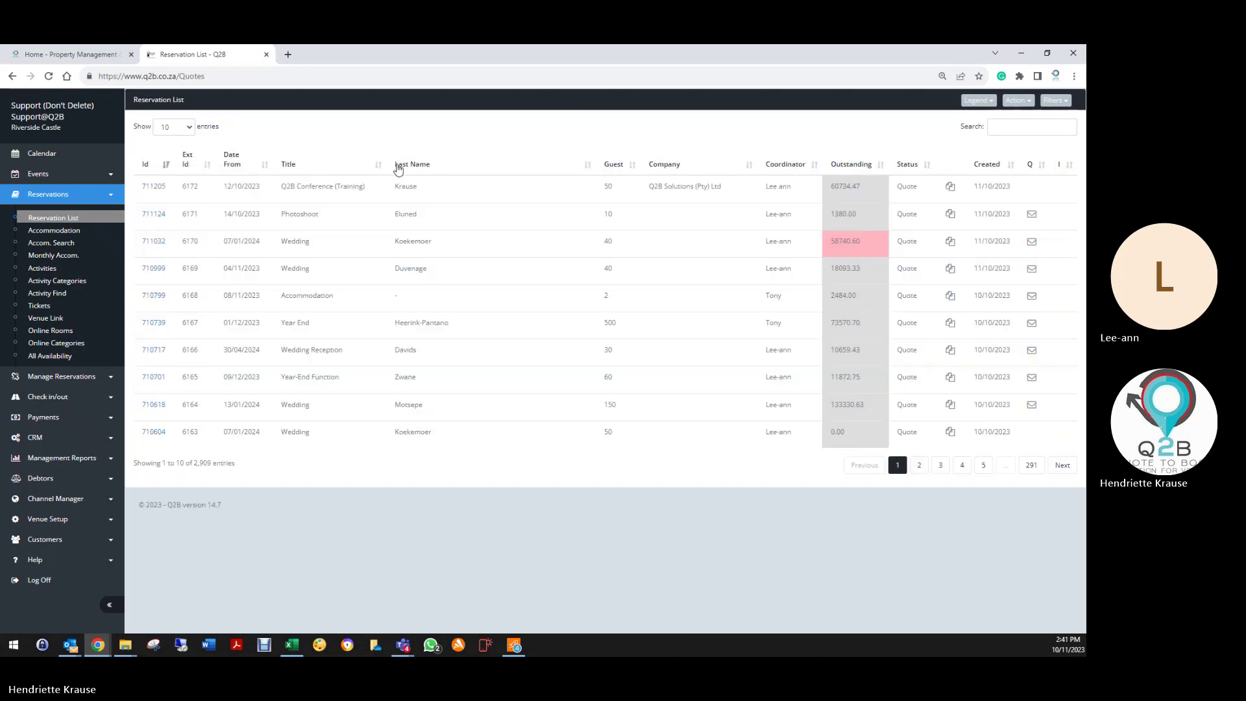
left_click(156, 187)
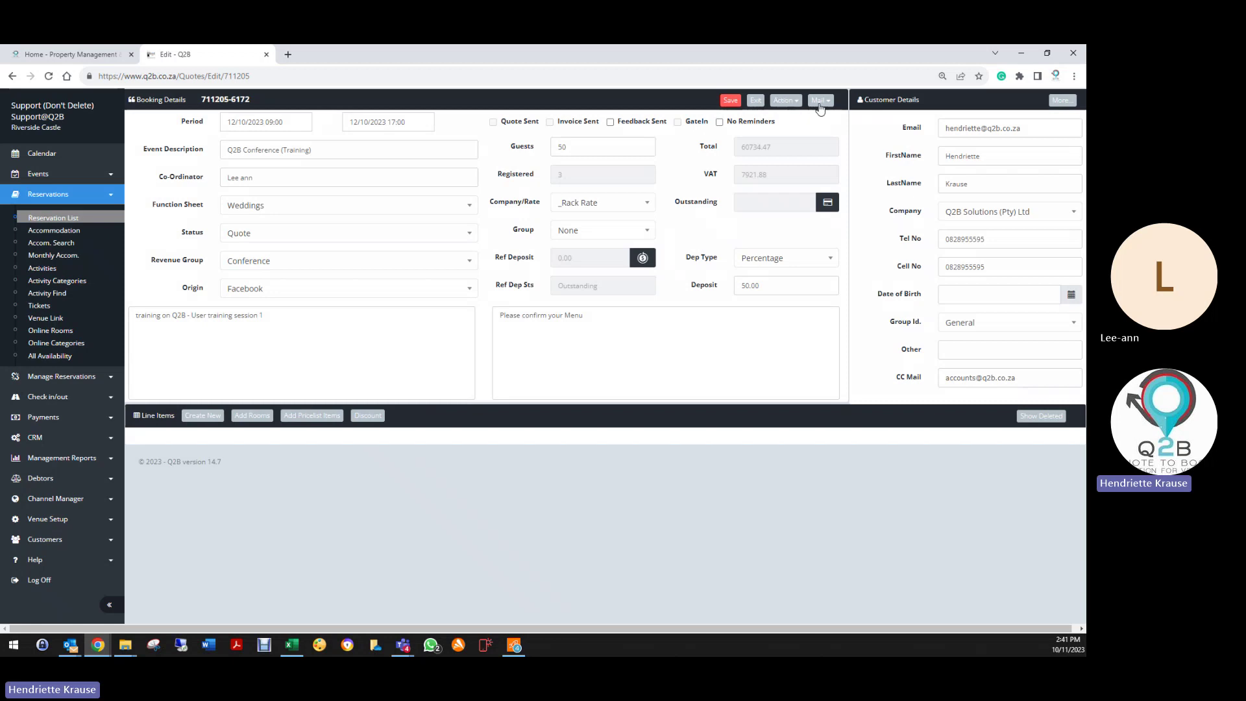
left_click(785, 100)
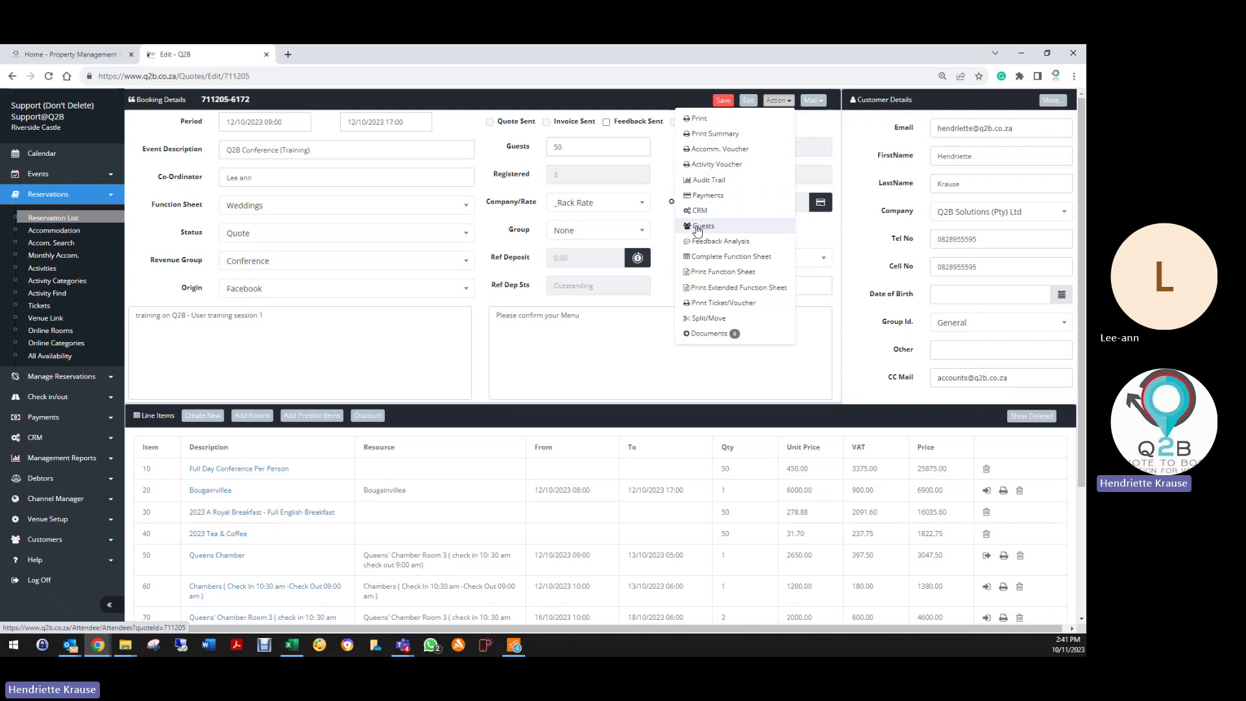
scroll(518, 427, "down", 3)
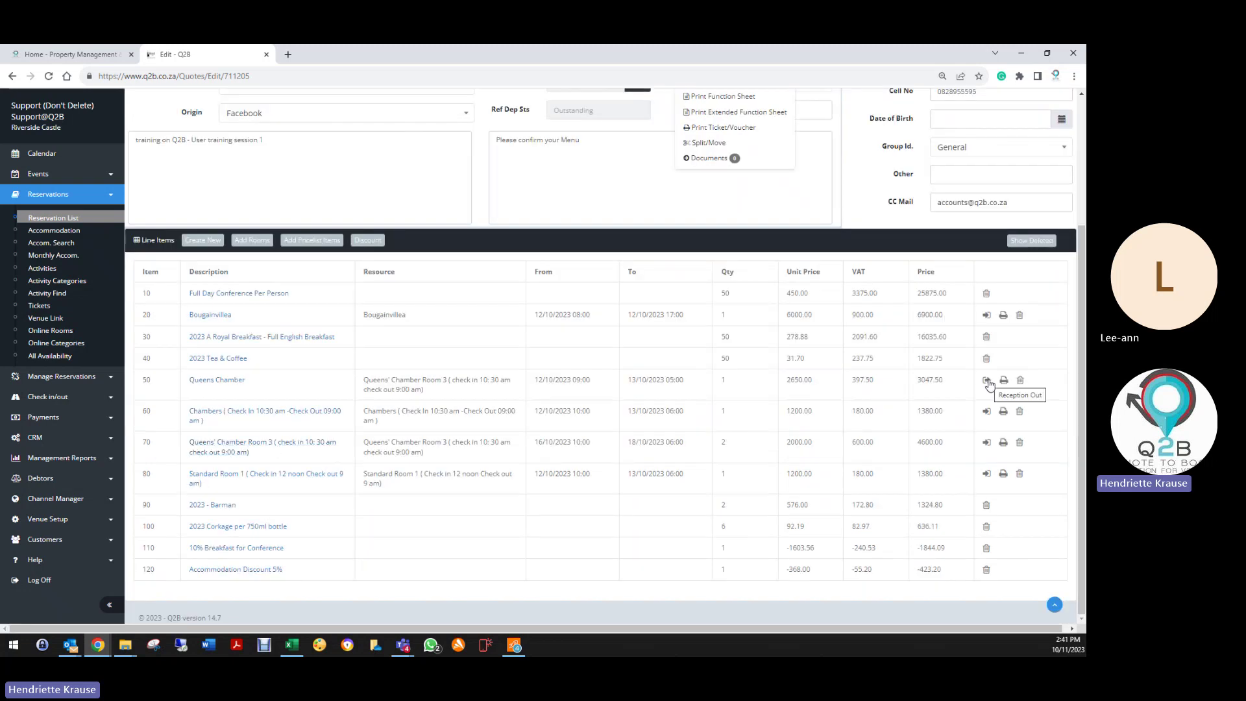
scroll(701, 258, "up", 3)
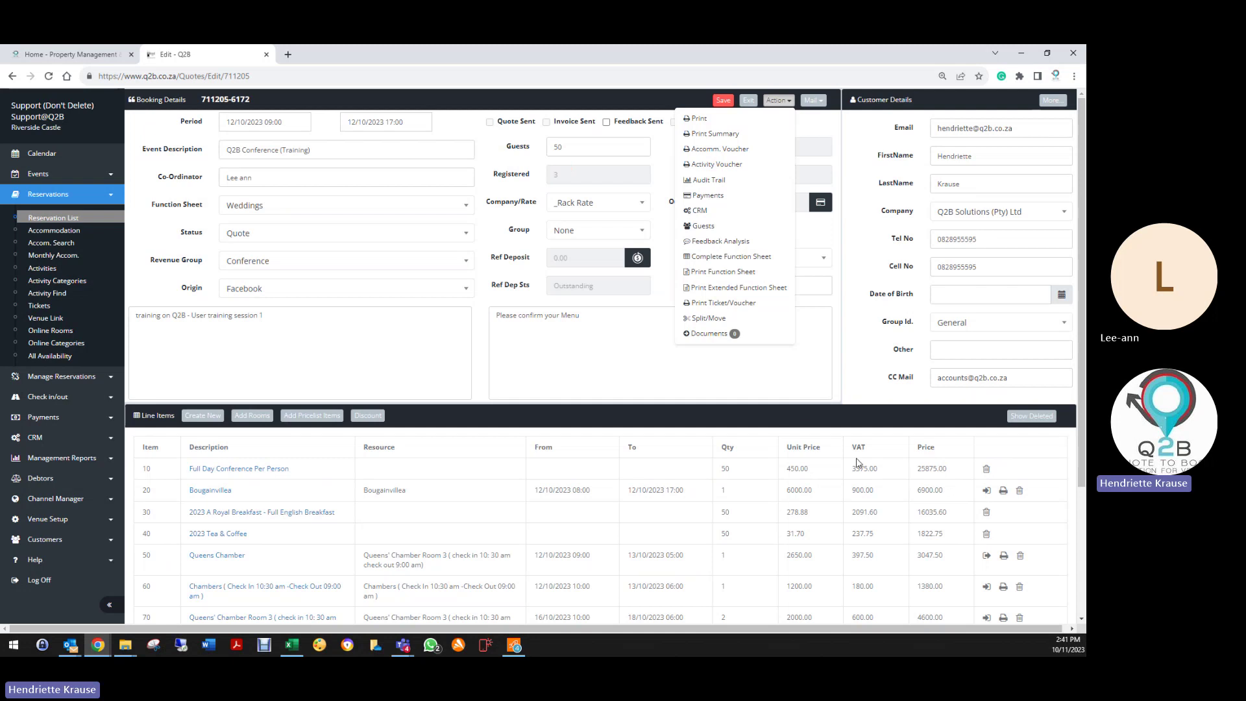
scroll(857, 463, "down", 3)
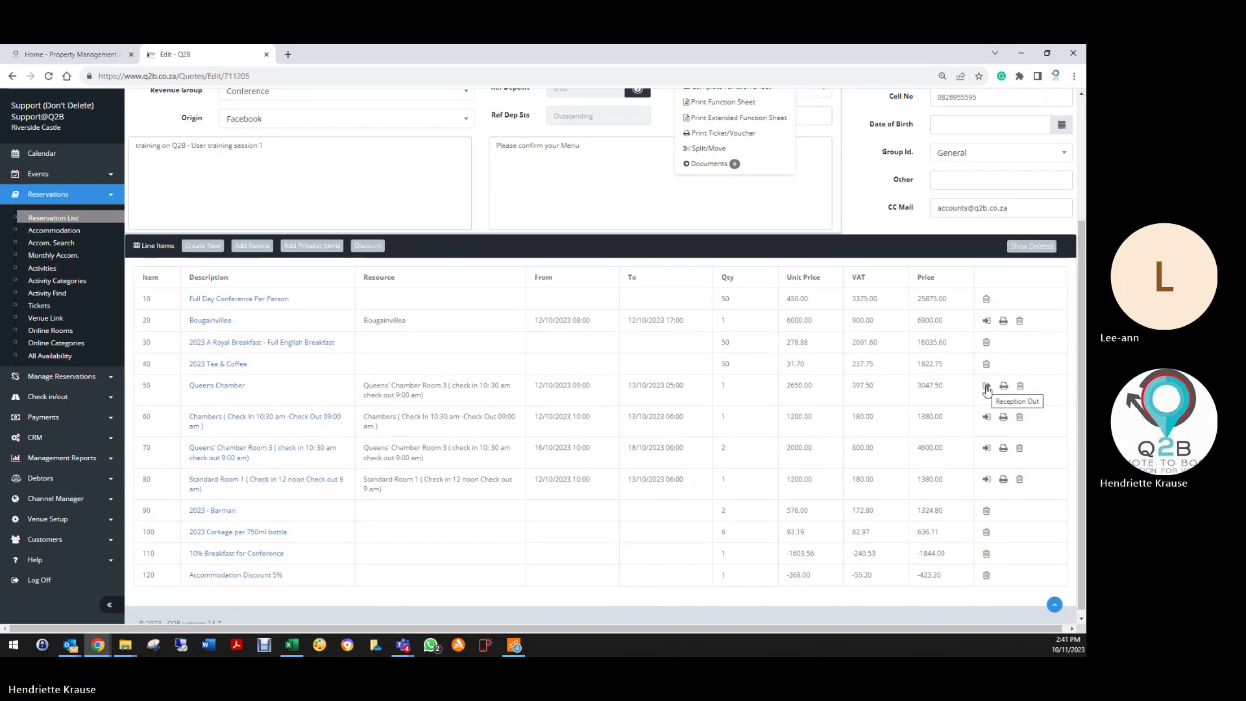
Step: Record Reception Out for the Queens Chamber line item 50, confirming the outstanding amount
left_click(987, 388)
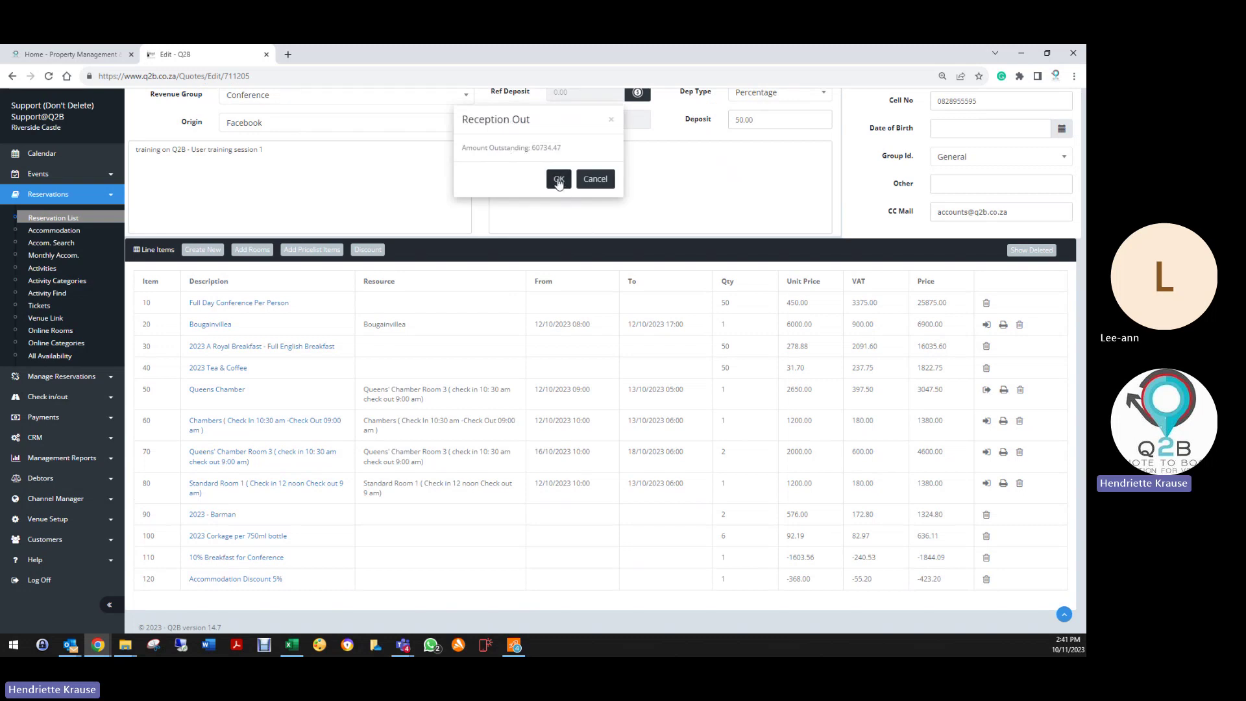
left_click(558, 180)
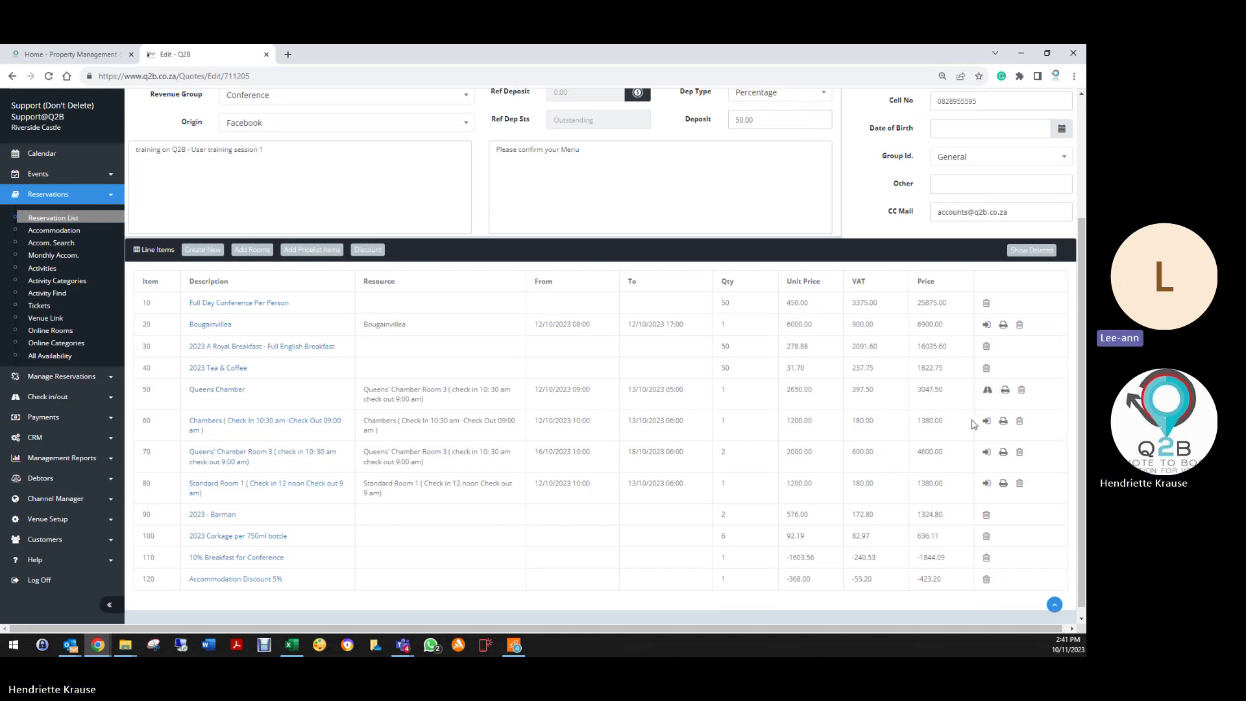
scroll(948, 419, "up", 3)
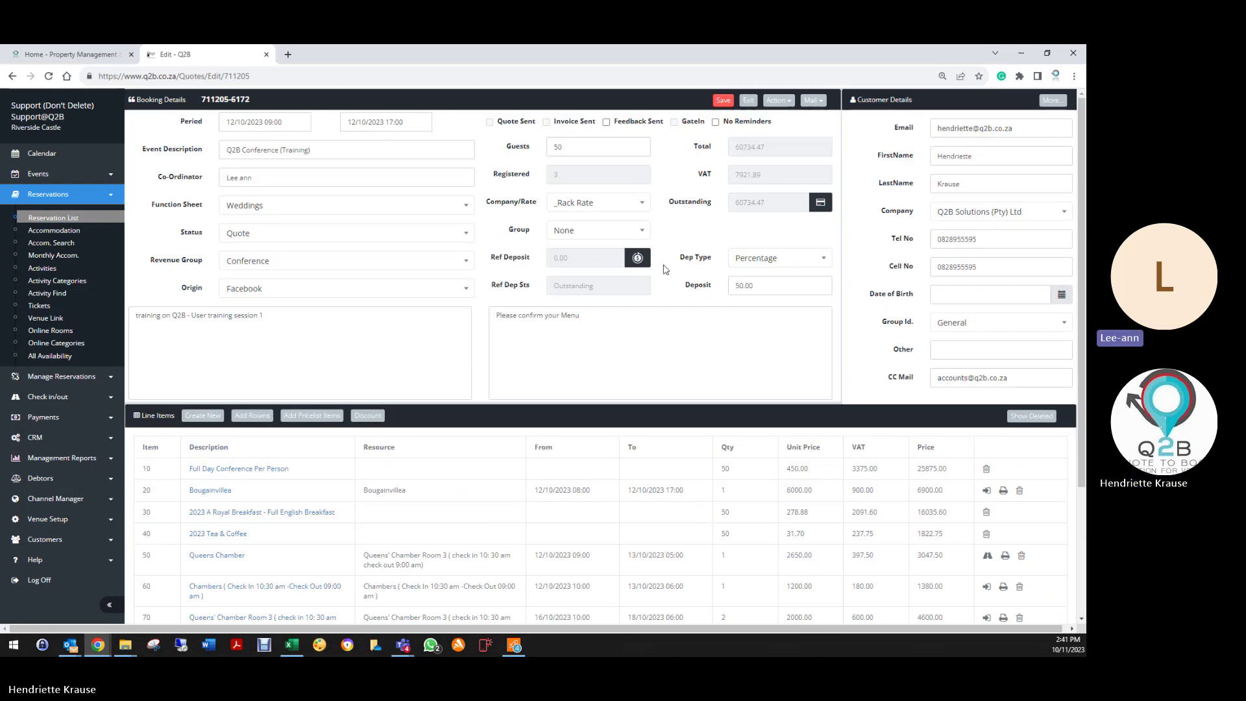
left_click(777, 104)
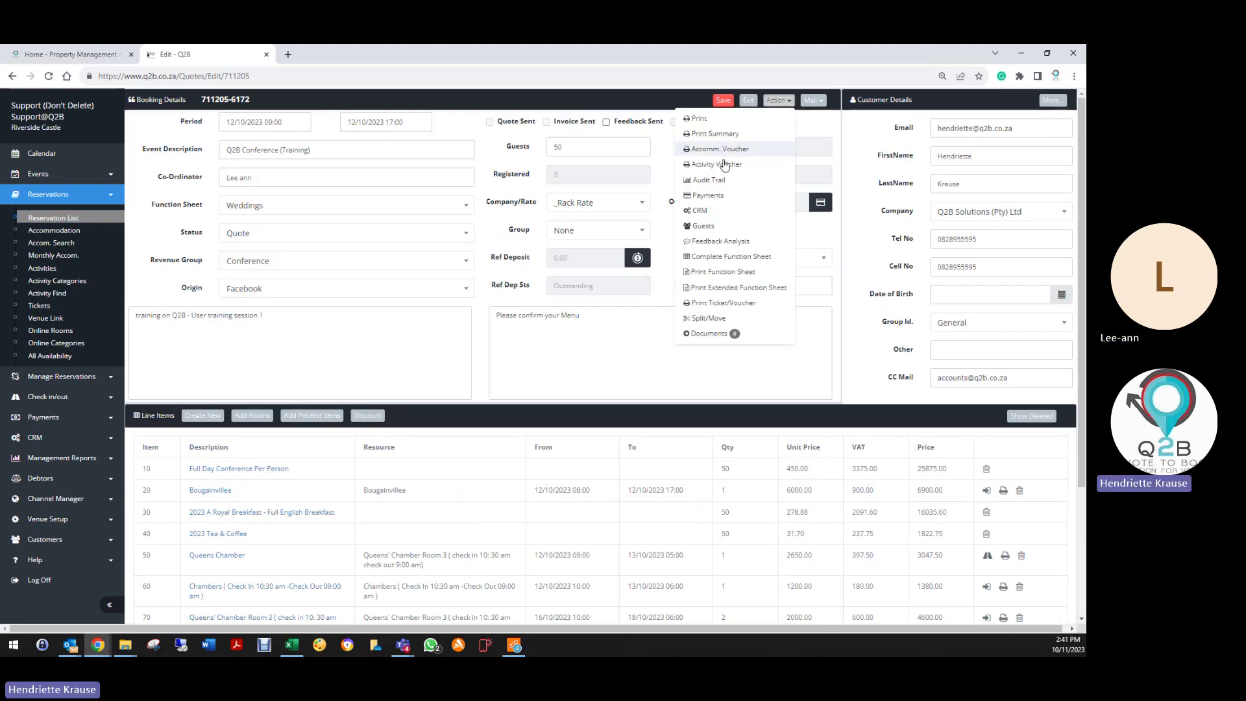
left_click(719, 240)
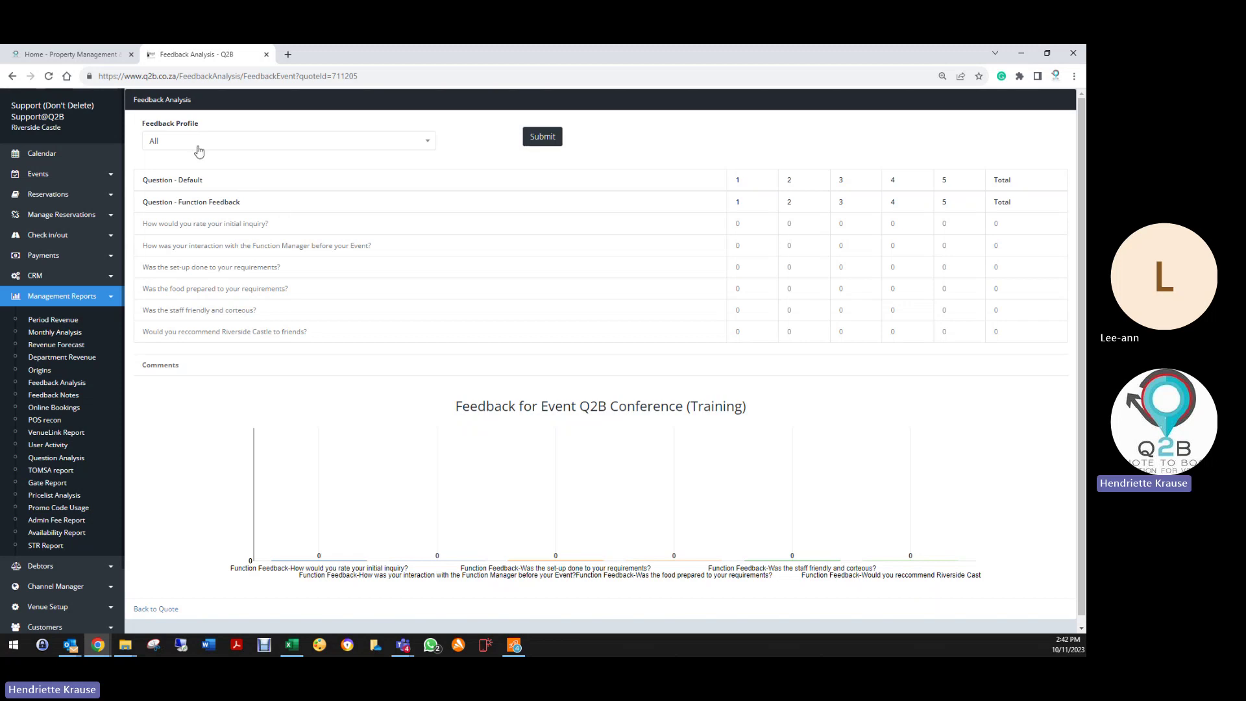
left_click(246, 142)
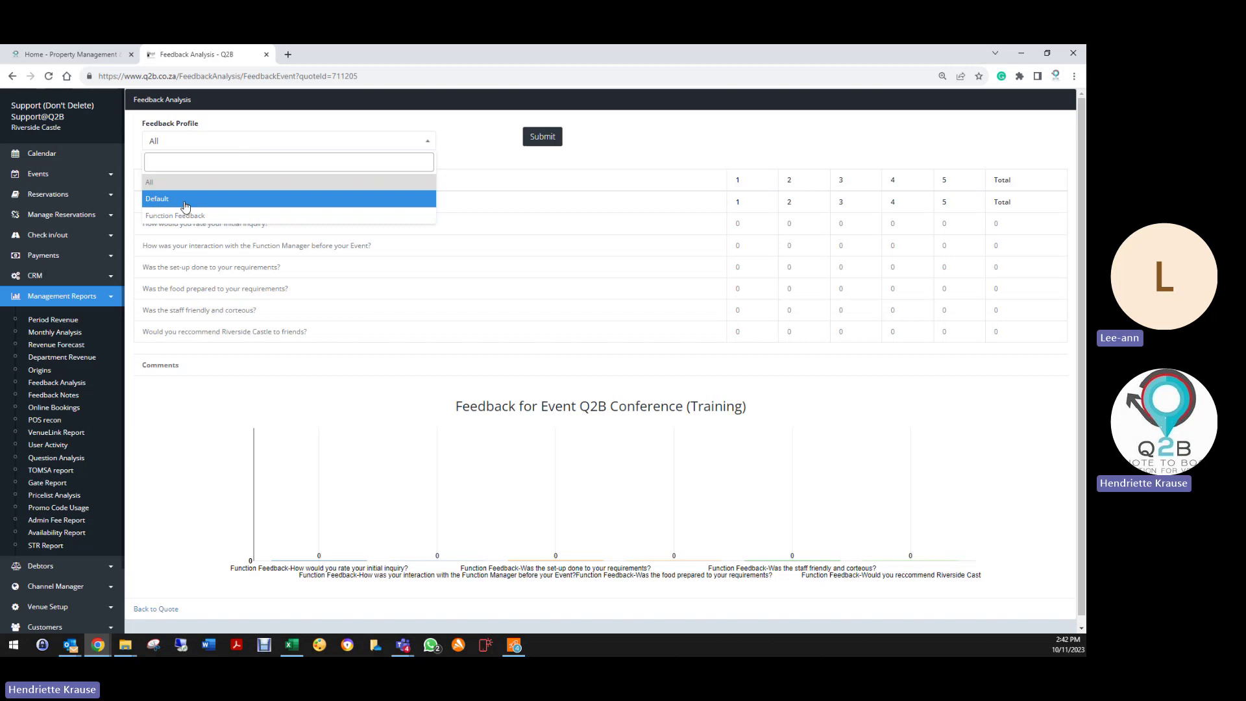
left_click(186, 200)
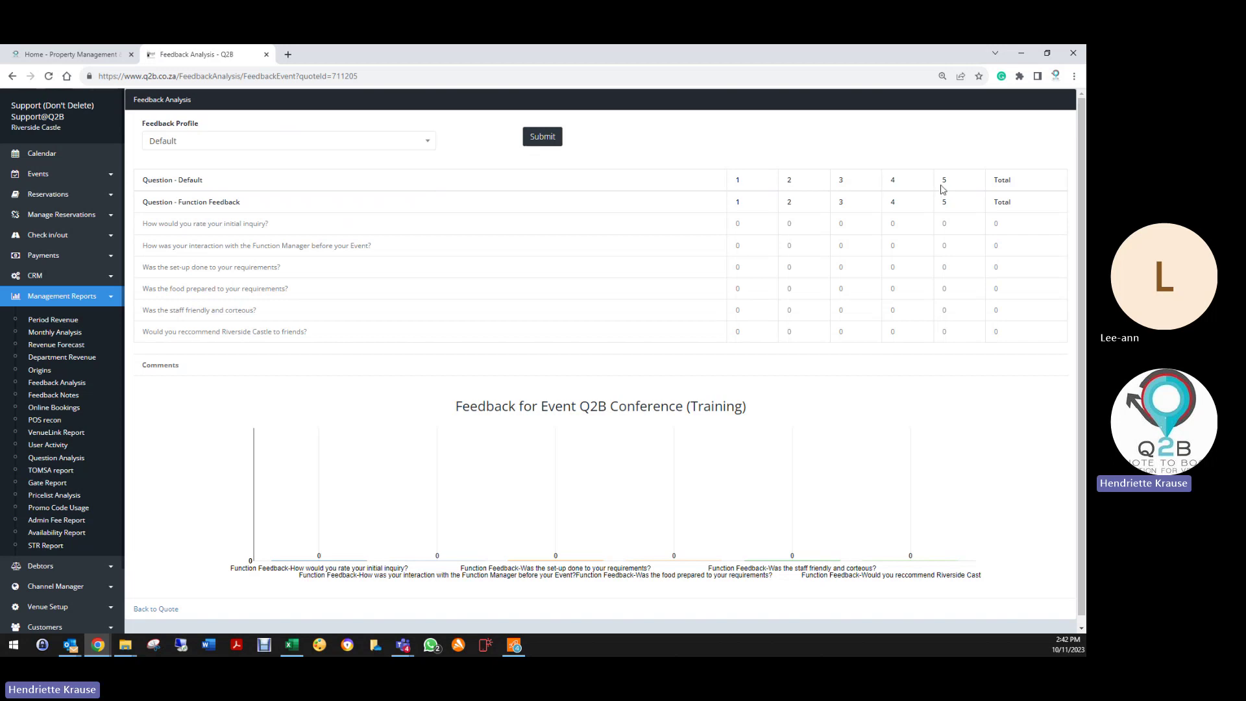
left_click(209, 141)
left_click(217, 215)
left_click(553, 136)
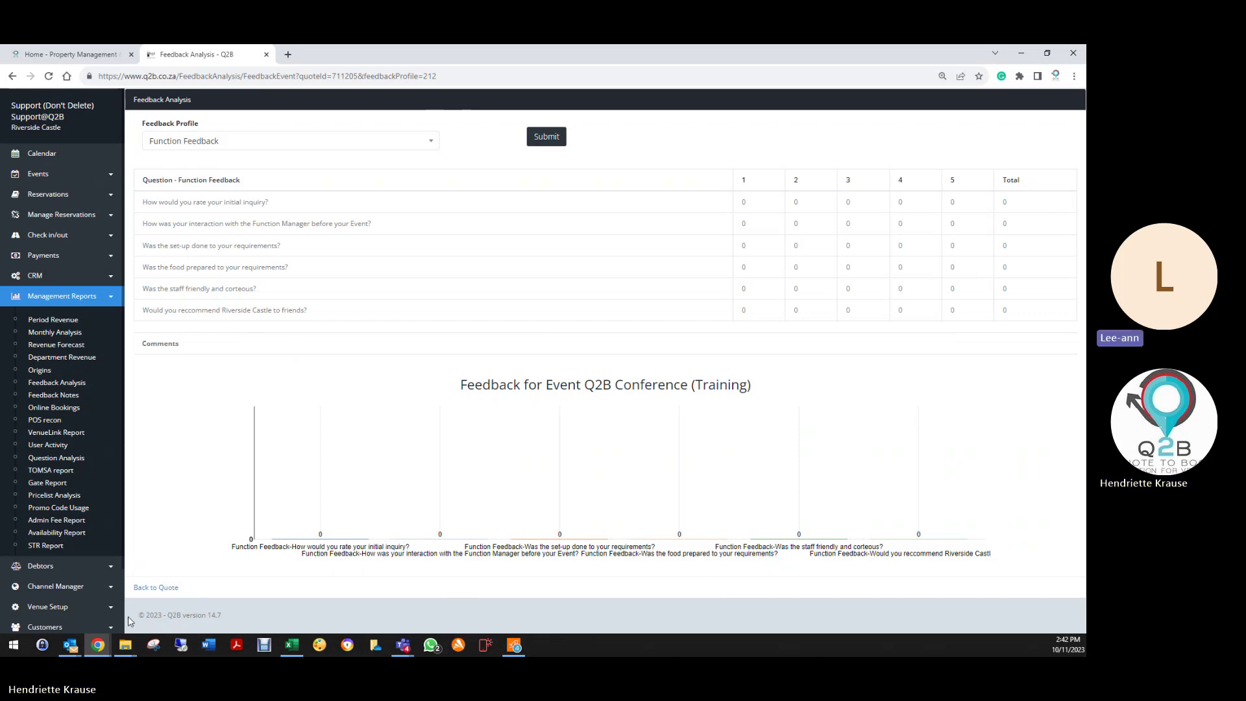
left_click(156, 587)
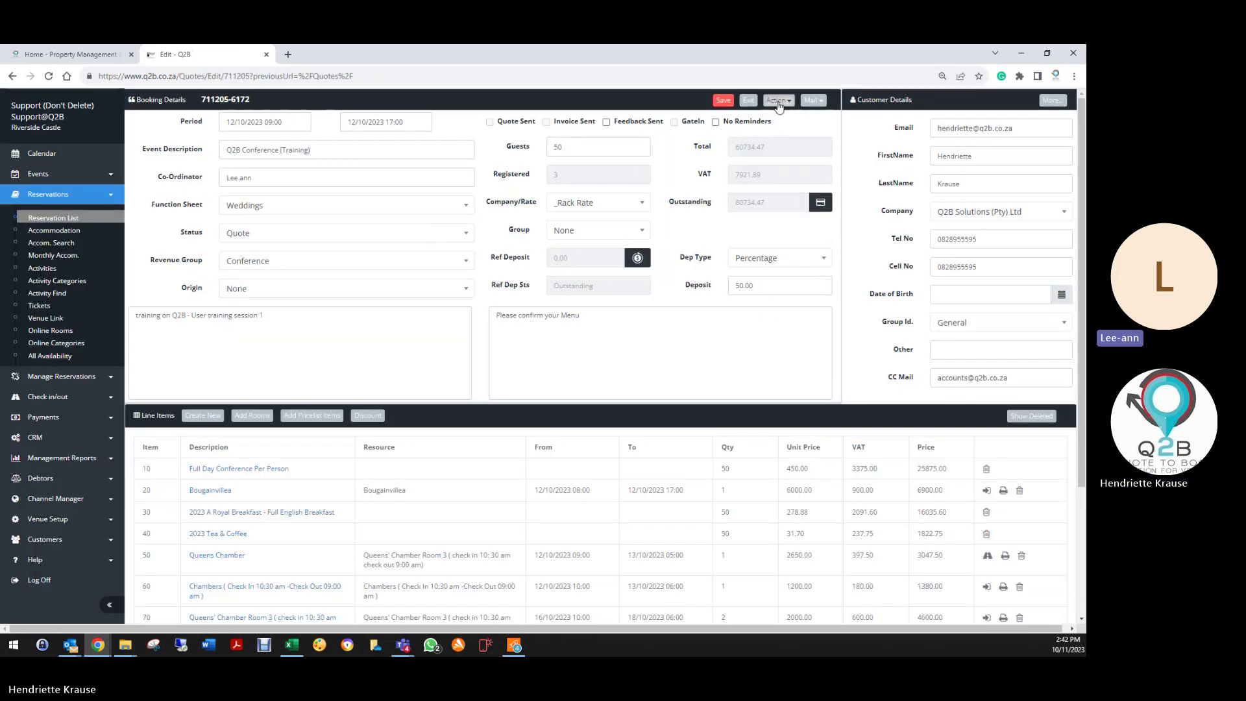
Step: Open the booking's function sheet and set the ceremony start time to 05:10
left_click(778, 100)
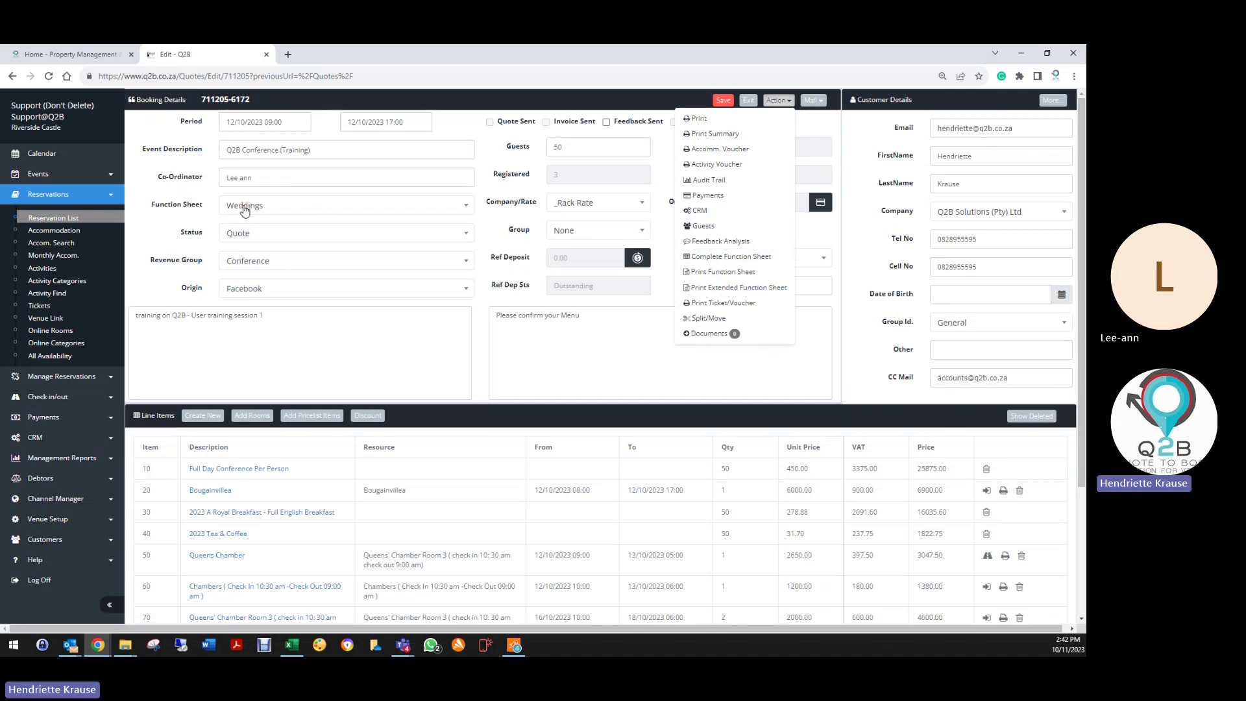
left_click(731, 257)
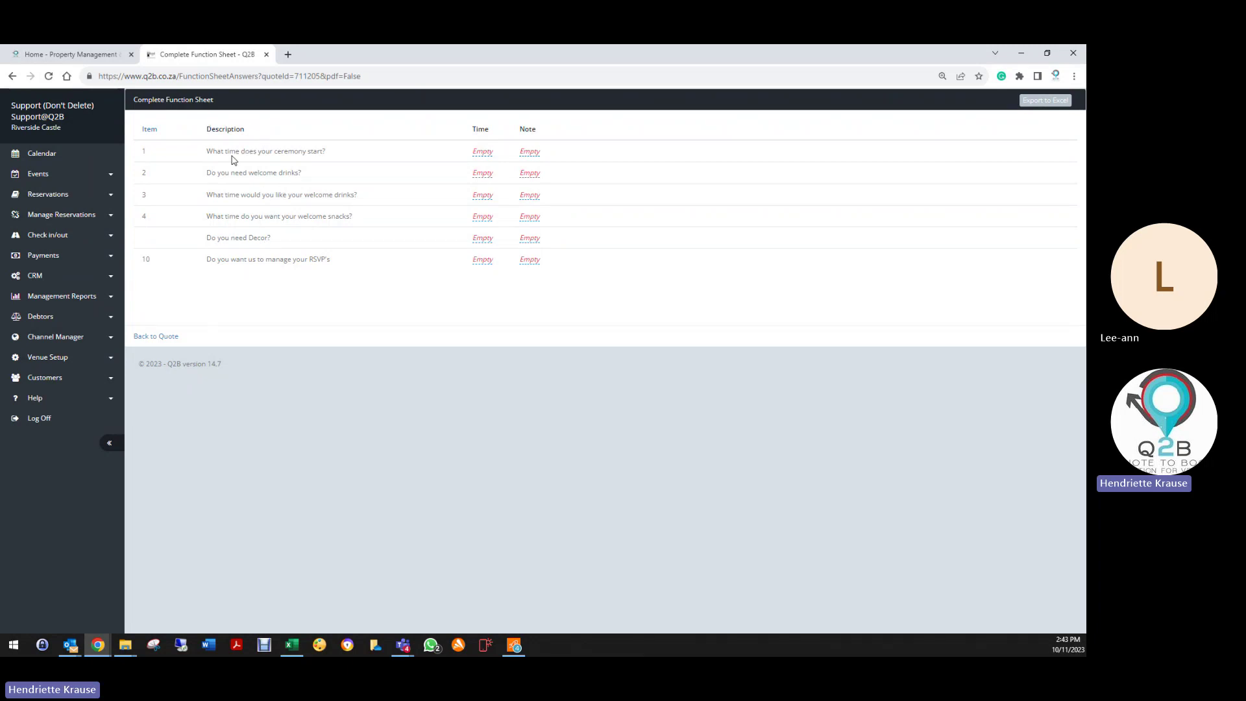
left_click(483, 154)
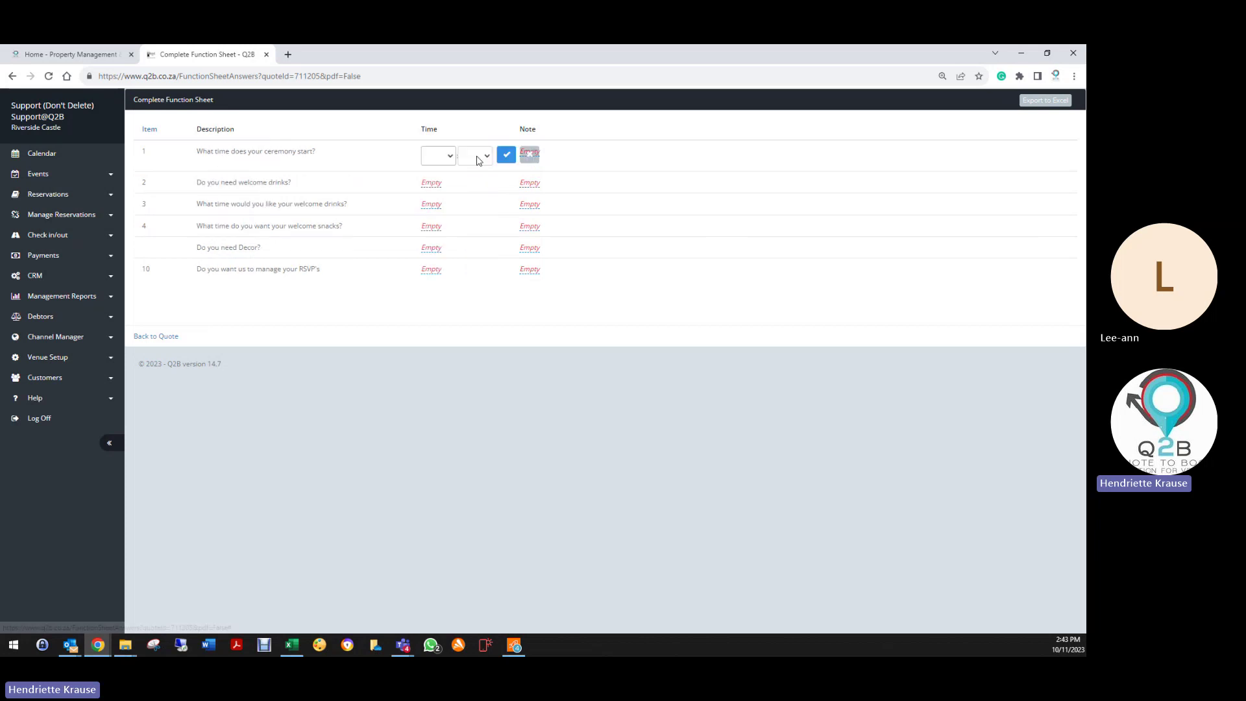
left_click(435, 159)
left_click(434, 230)
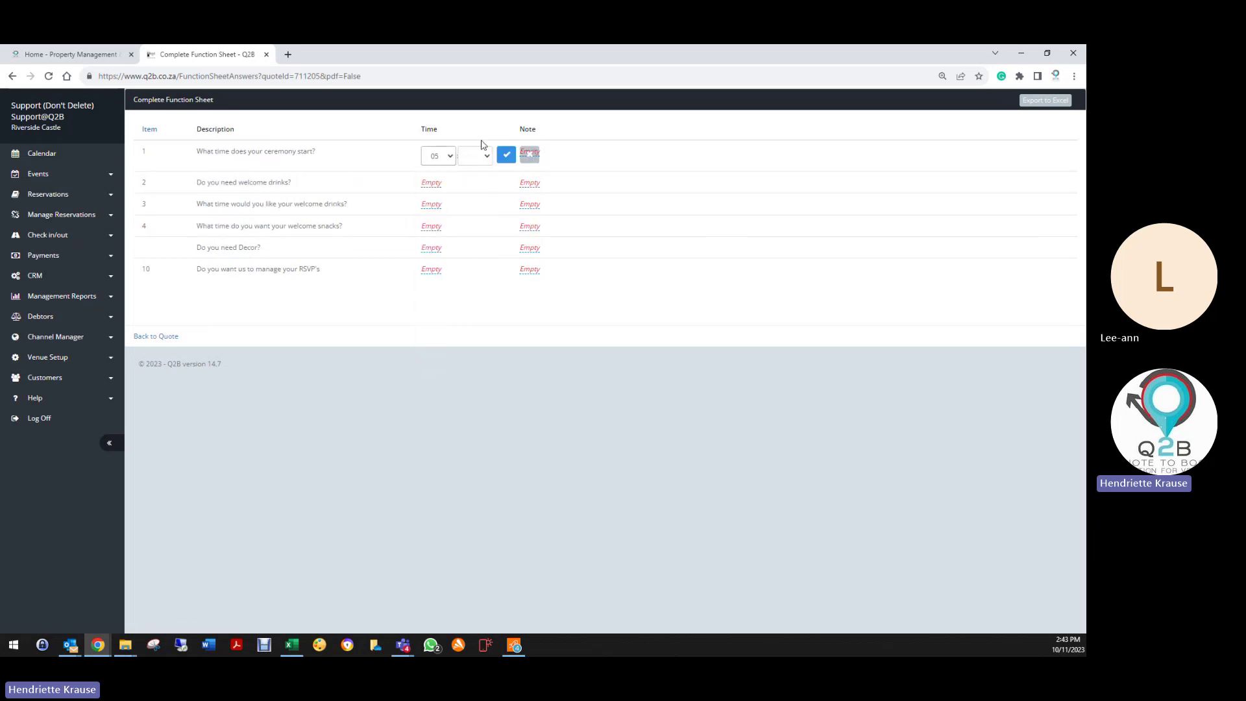
left_click(478, 158)
left_click(472, 199)
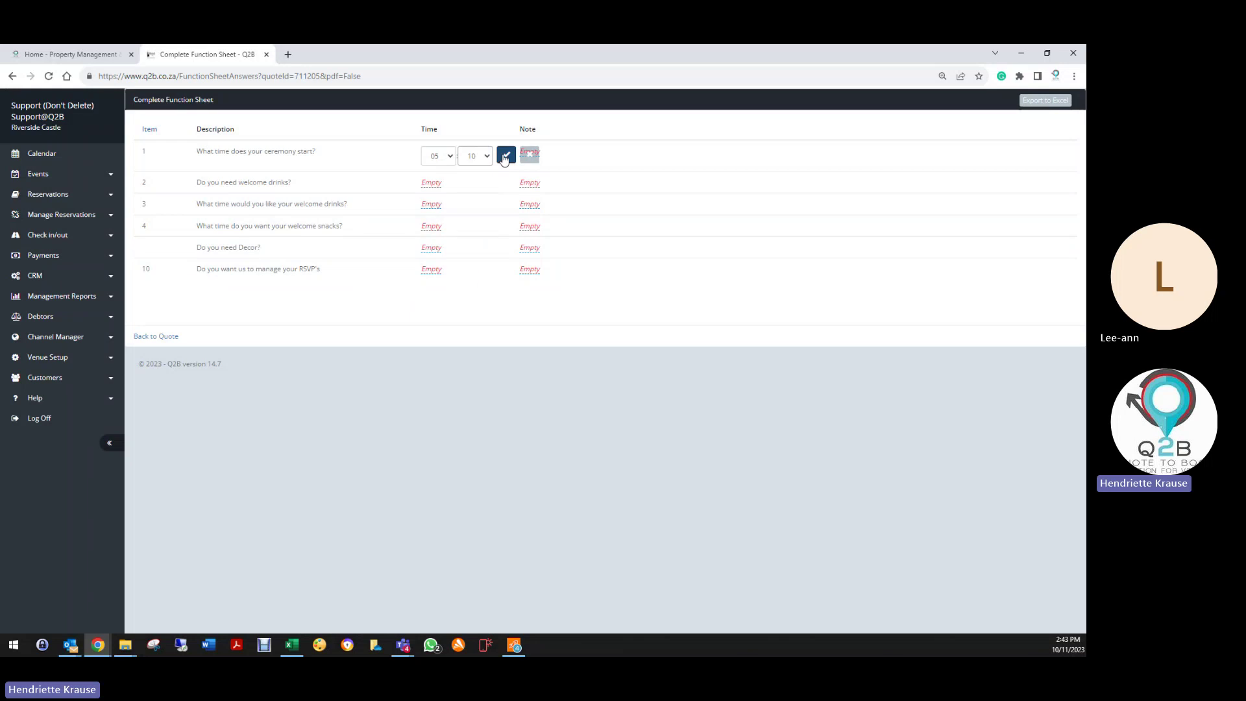
left_click(507, 155)
Step: Add the test note 'ghf8ifeifgeifgieg' to the ceremony question
left_click(529, 153)
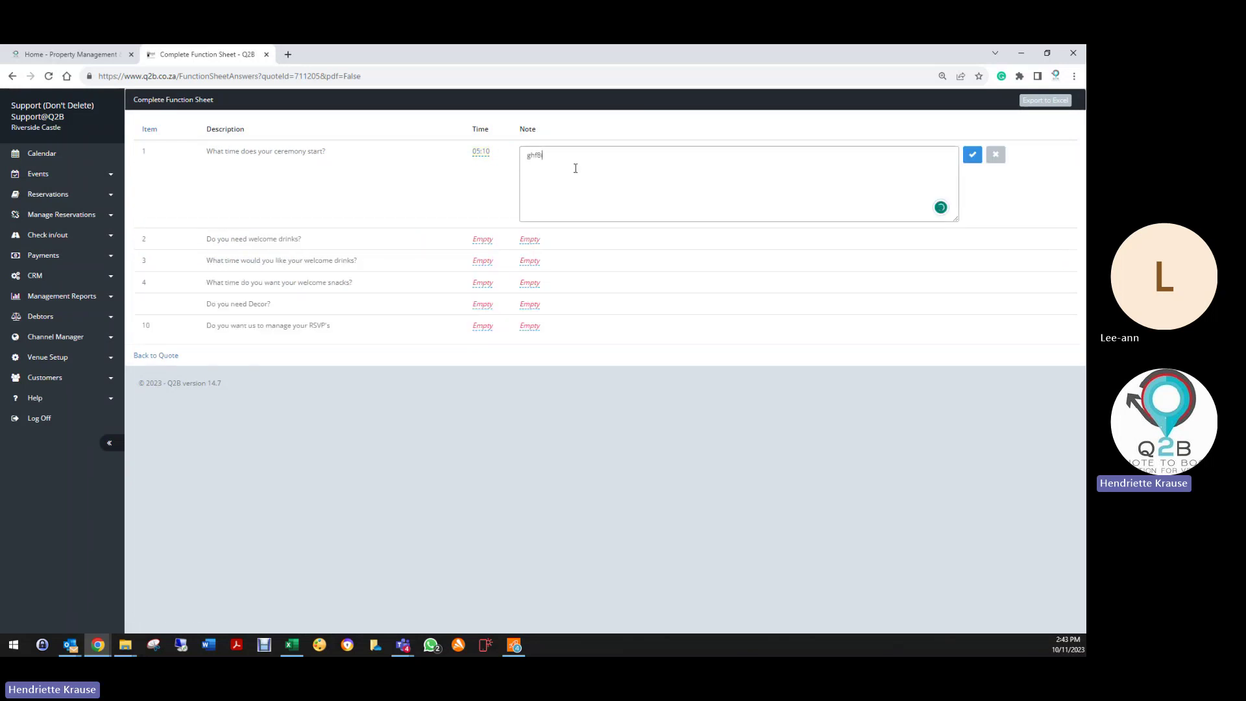
type("ghf8ifeifgeifgiegf")
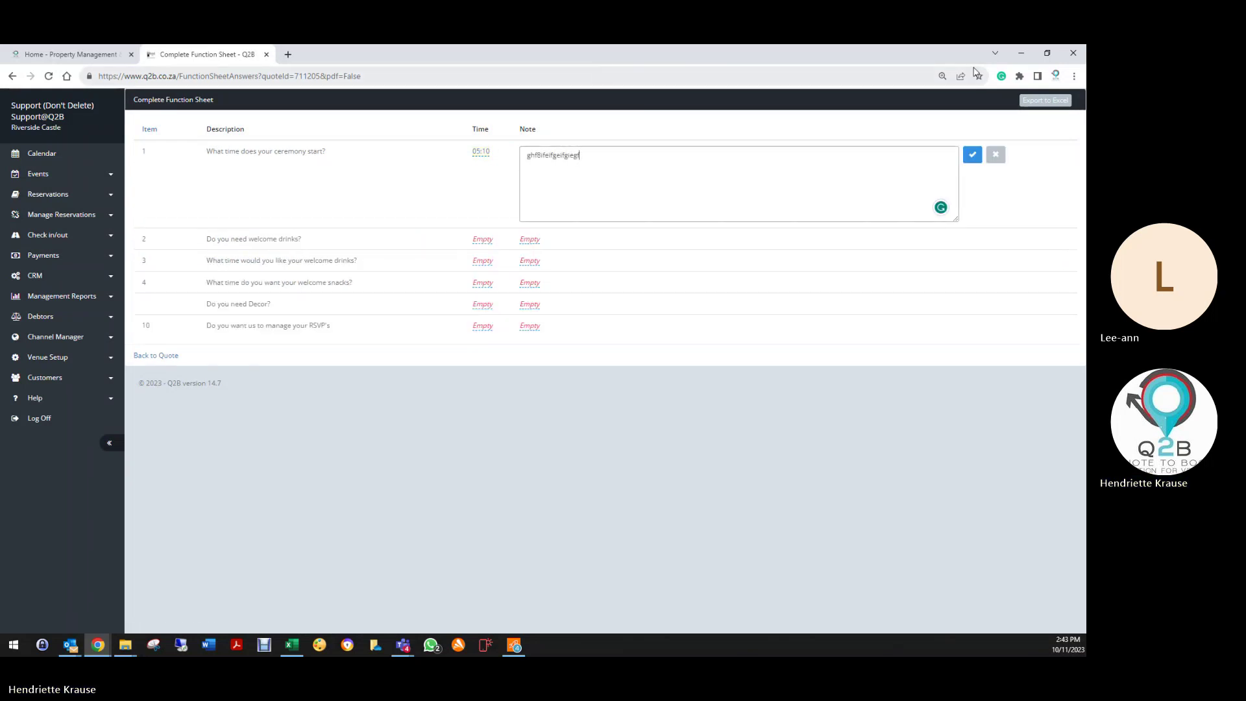
left_click(972, 154)
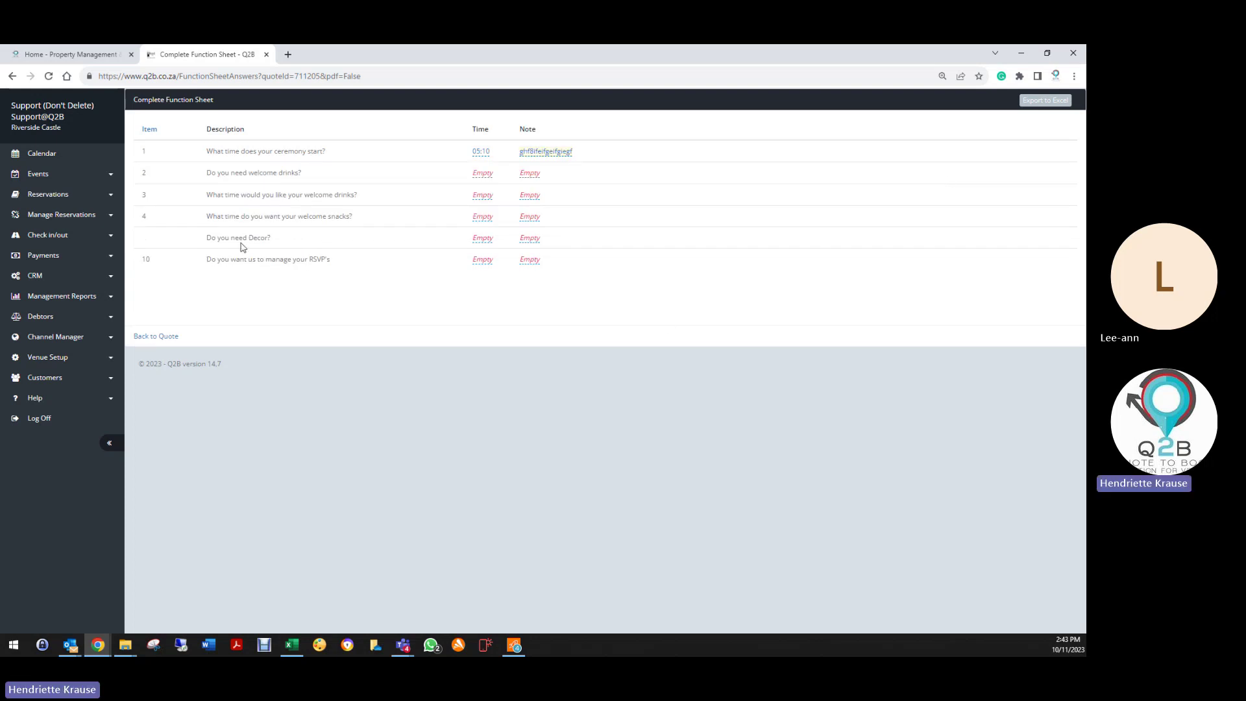
Step: From the quote, email the function sheet to the client, then log off Q2B
left_click(158, 337)
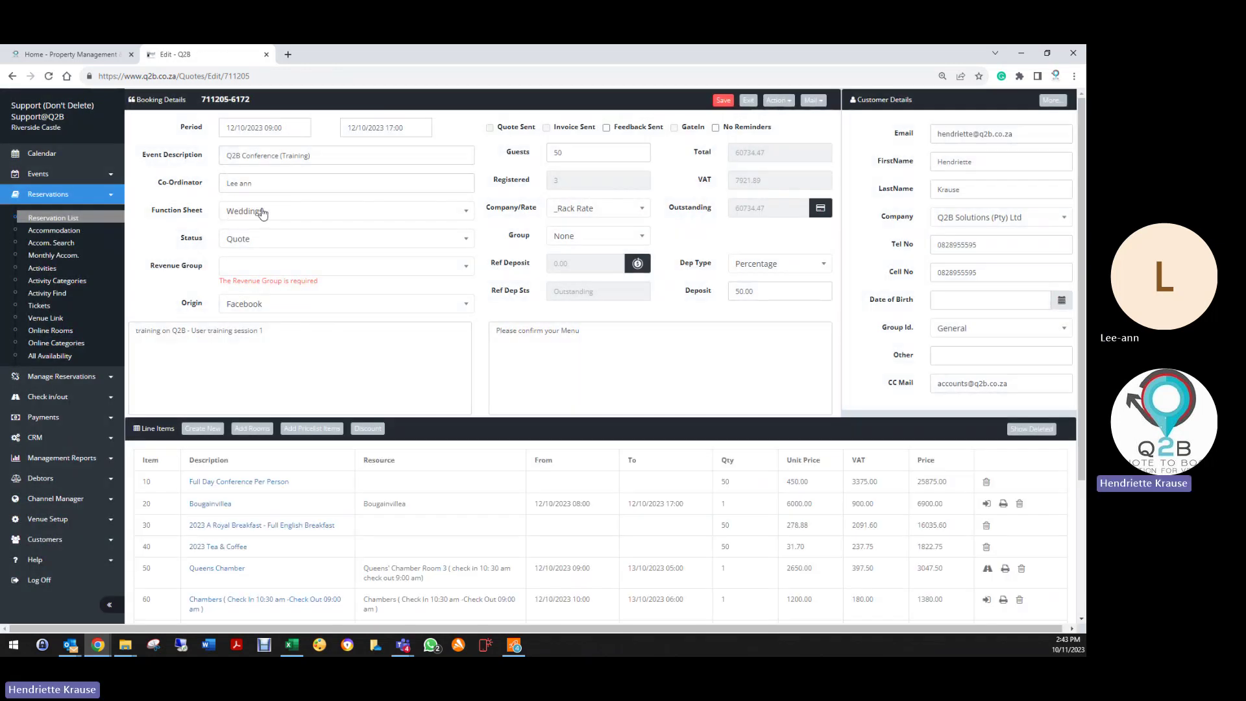
left_click(813, 100)
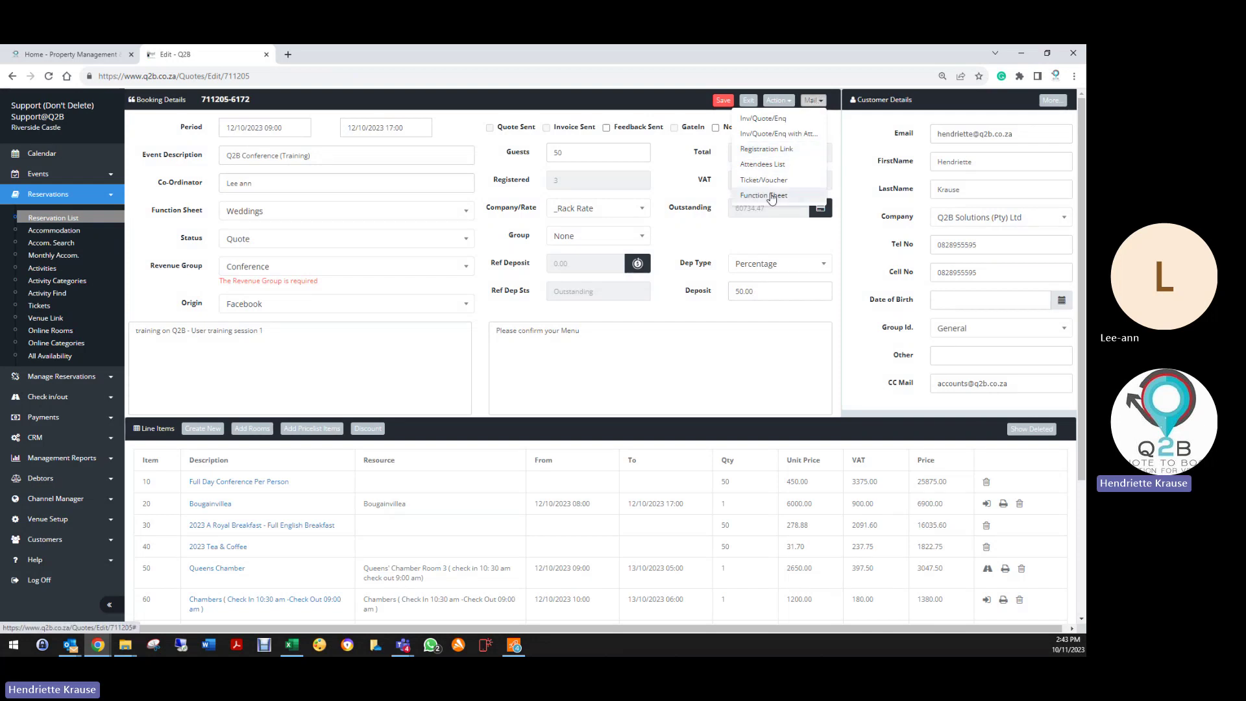
left_click(765, 196)
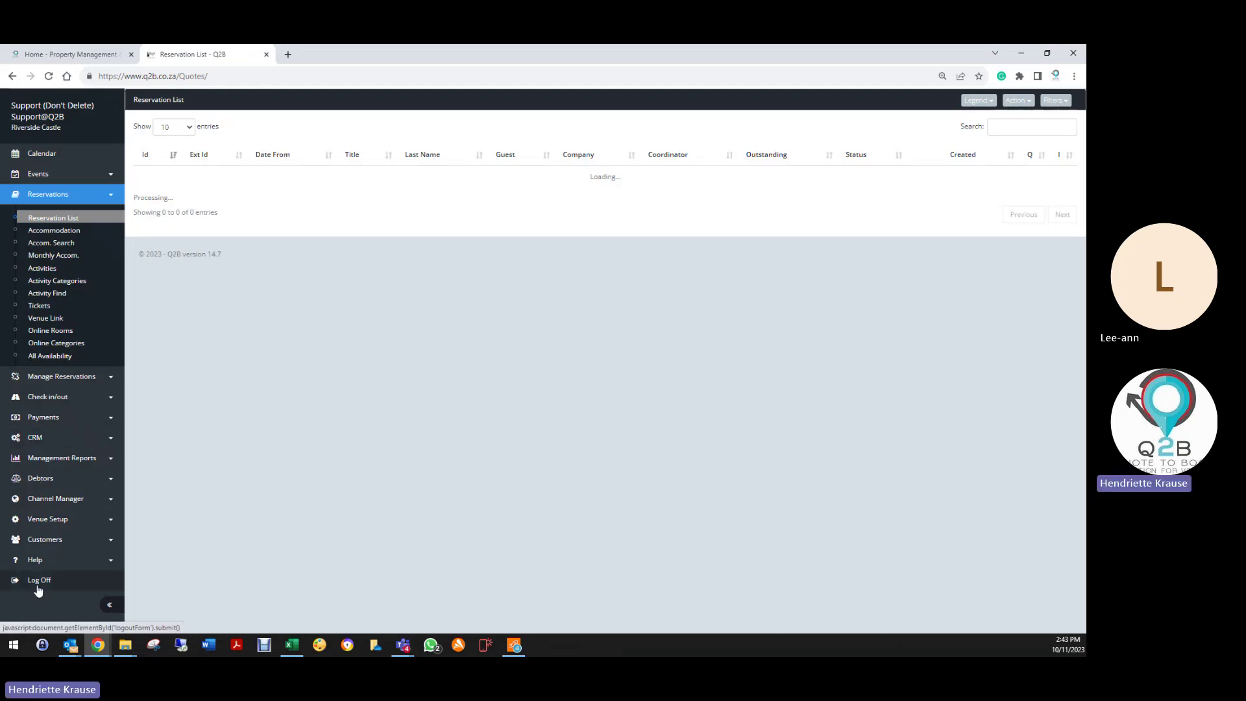
left_click(37, 581)
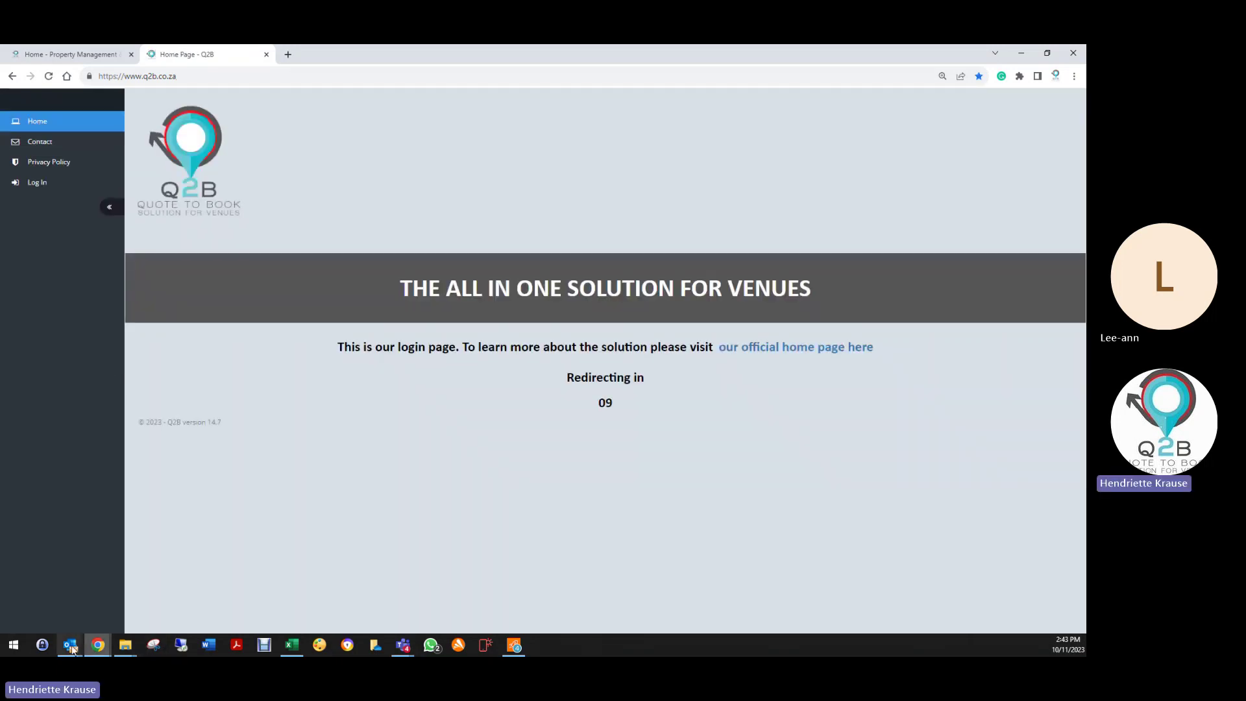
left_click(72, 648)
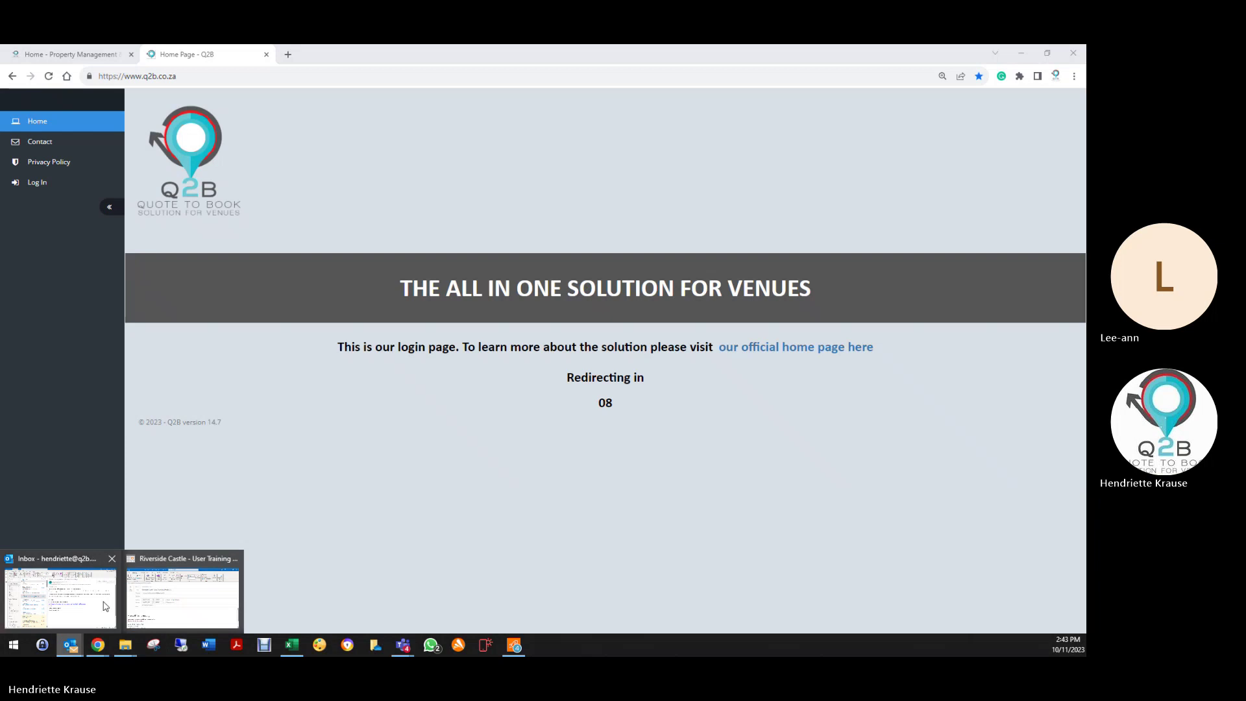
Step: Check the Function Sheet email with its PDF in Outlook, then return to the Q2B browser
left_click(106, 606)
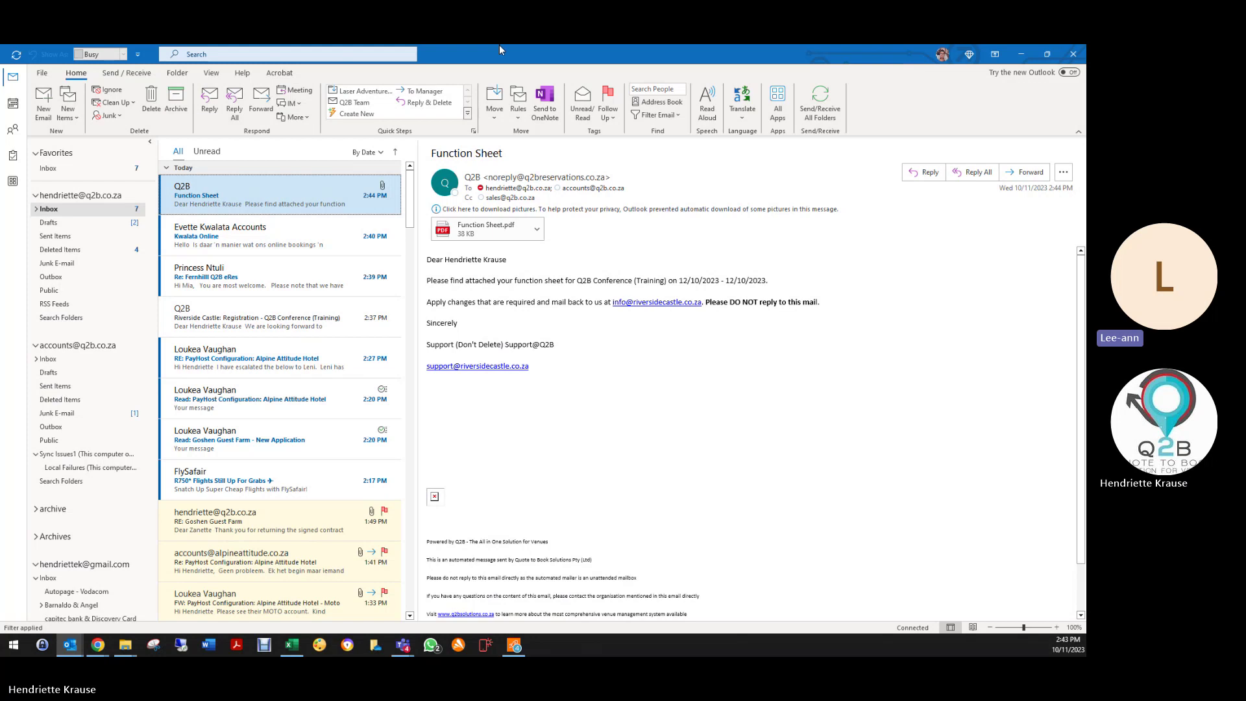
mouse_move(98, 646)
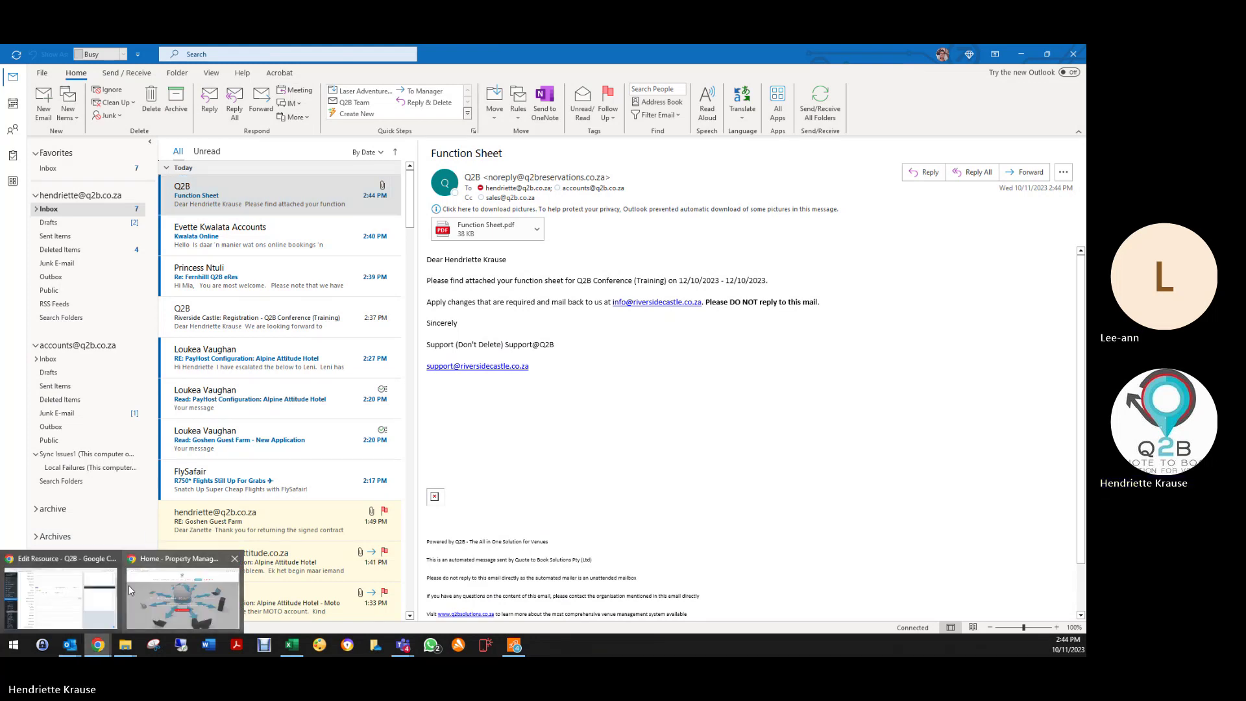
left_click(182, 601)
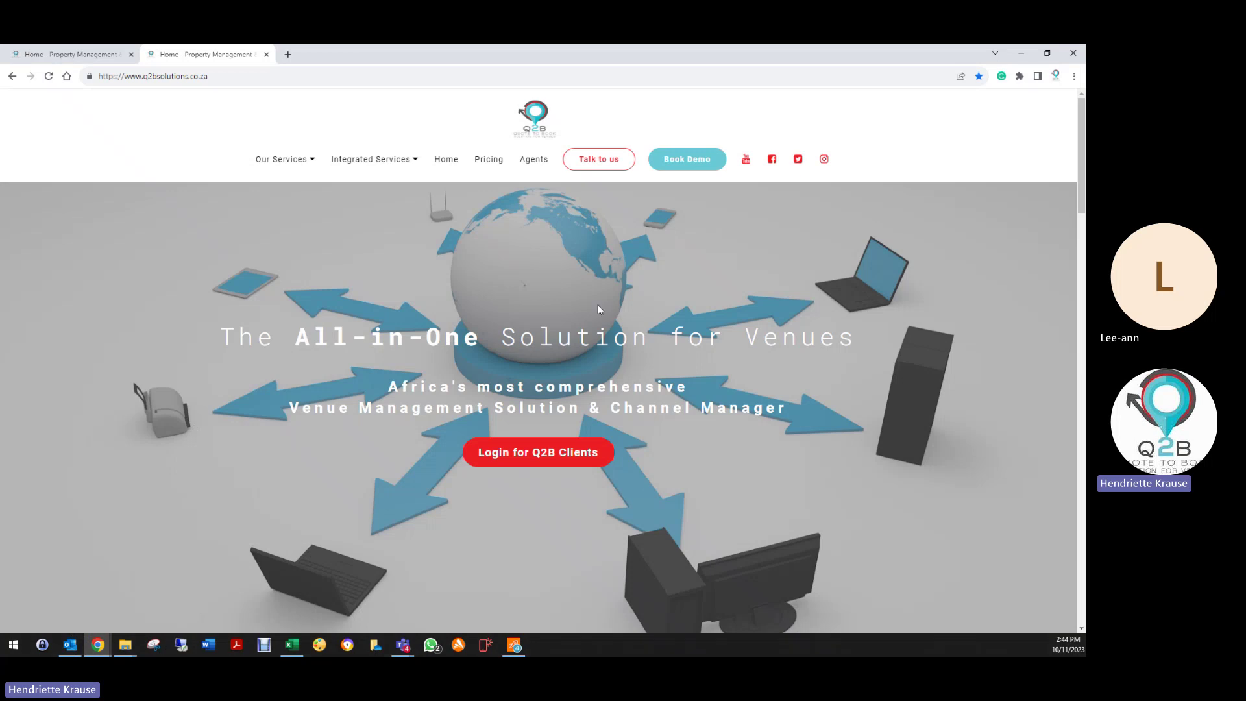
Step: Log in to Q2B with the saved sales account and open The Amazing All in One Venue's Email Setup
left_click(545, 454)
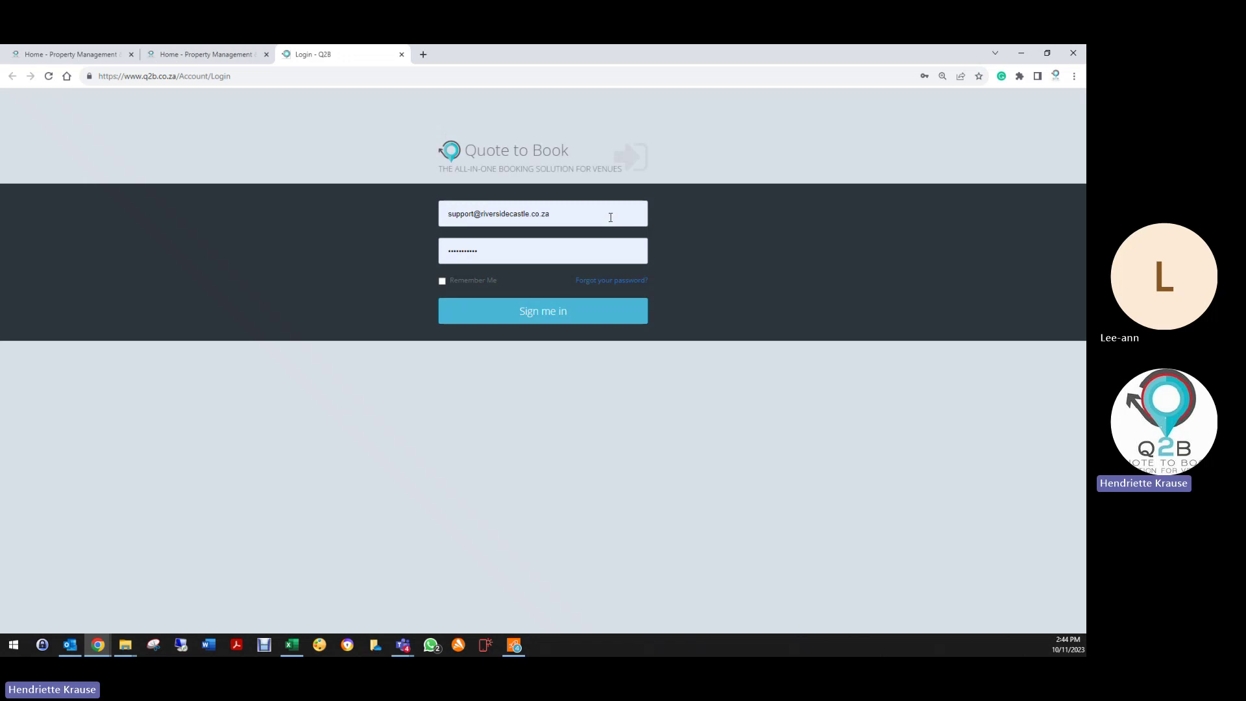
triple_click(610, 217)
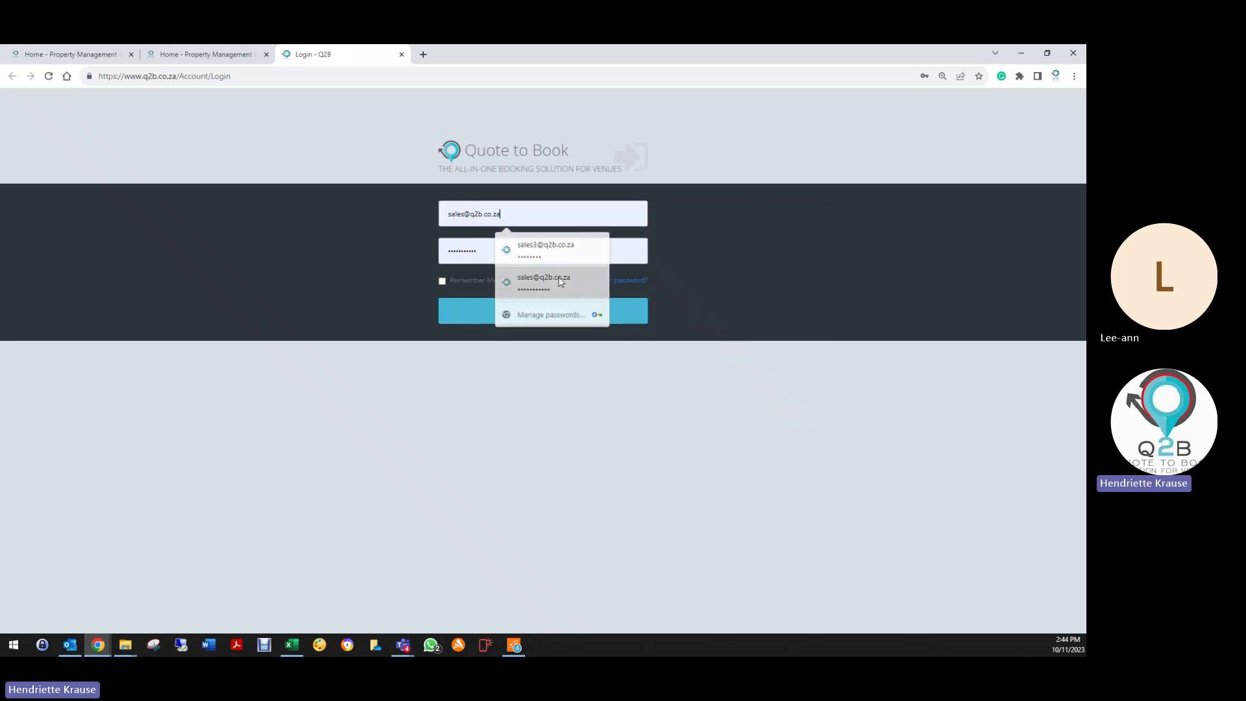
left_click(552, 284)
left_click(504, 317)
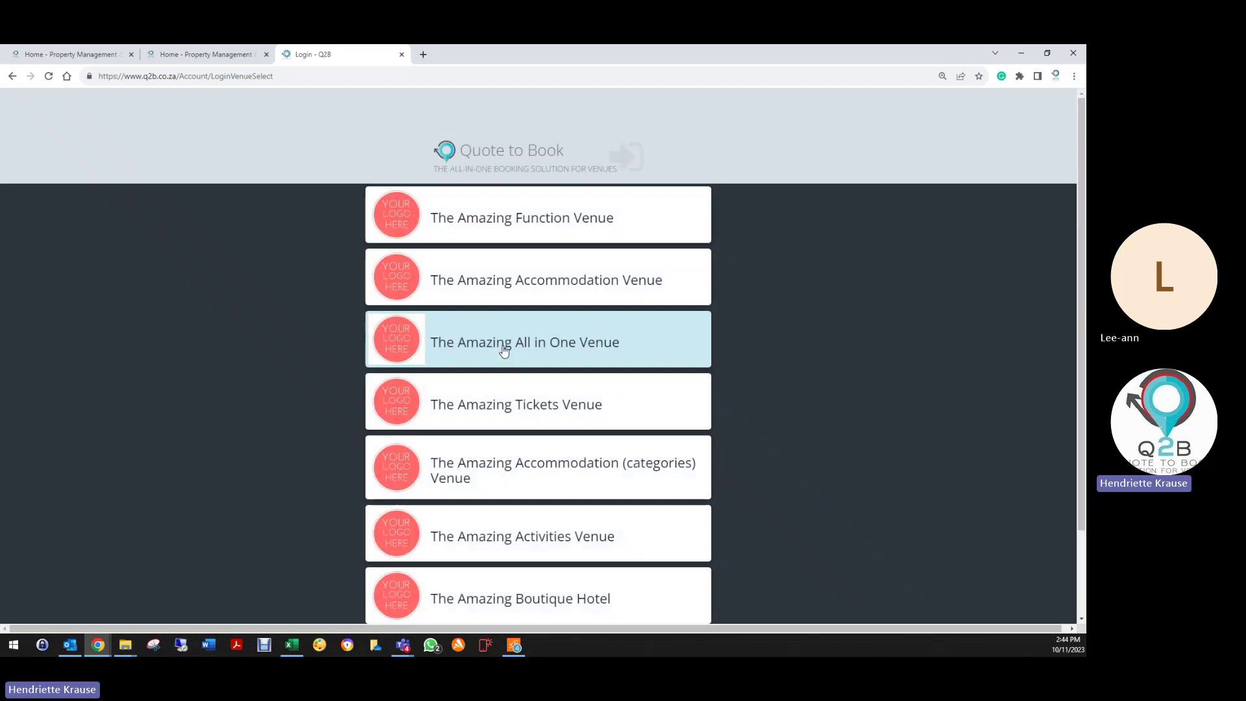
left_click(505, 351)
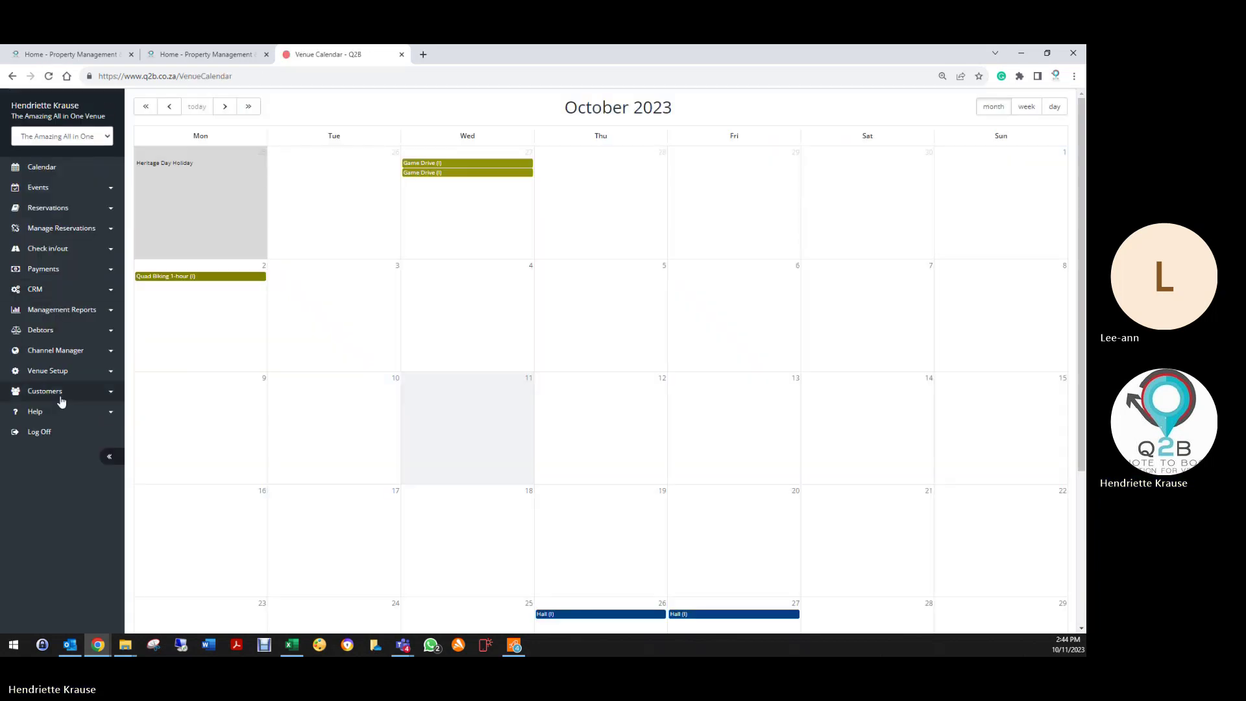
left_click(52, 371)
left_click(52, 396)
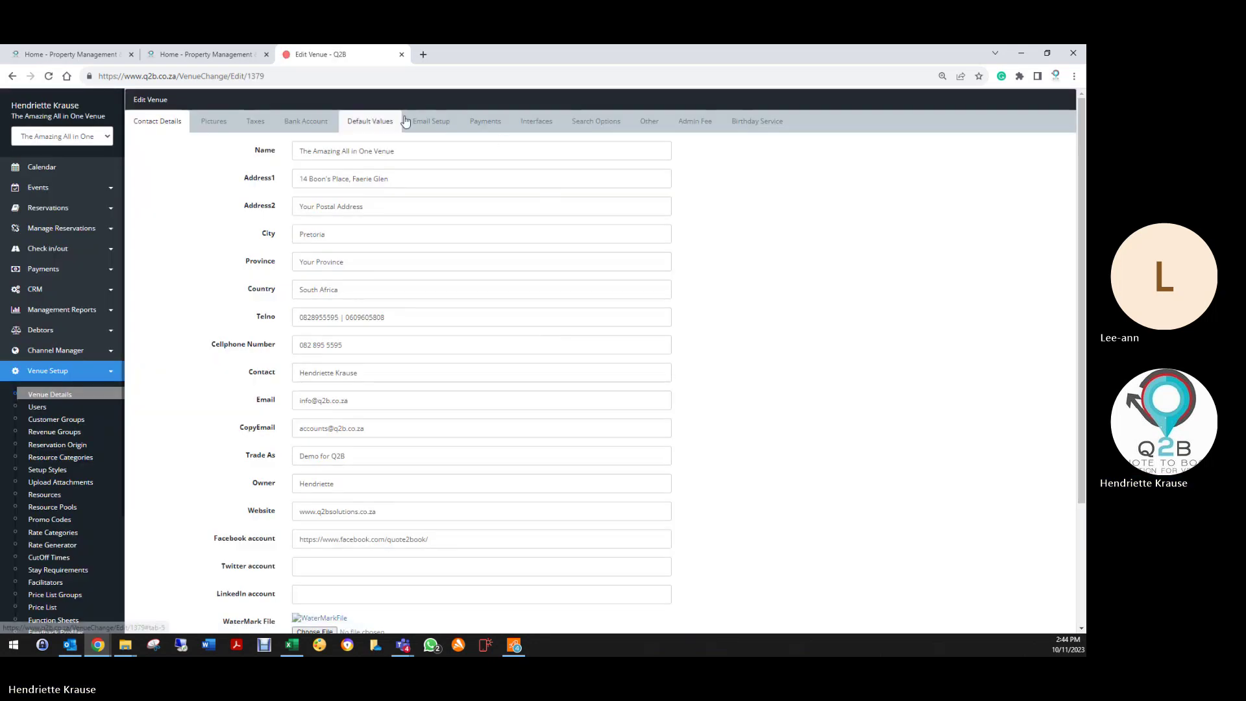
left_click(431, 122)
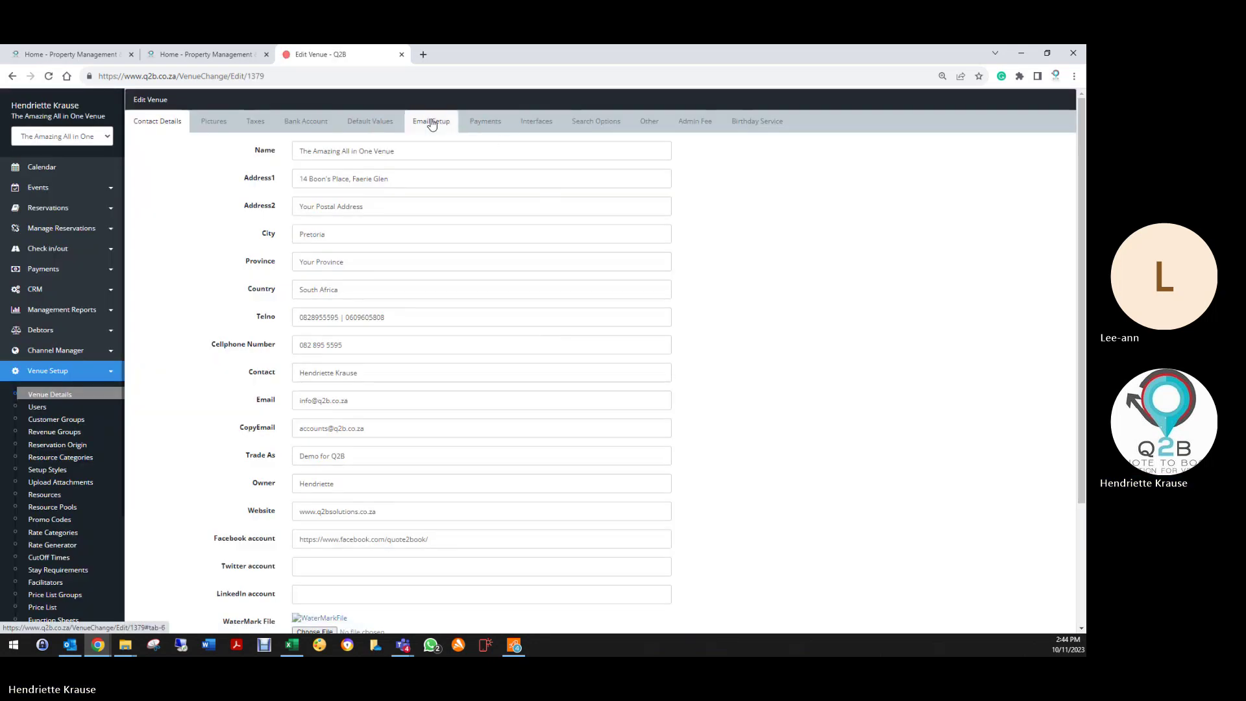
Step: Select the entire Function Sheet Mail template, including its &FunctionSheetLink& placeholder, for copying
scroll(240, 383, "down", 15)
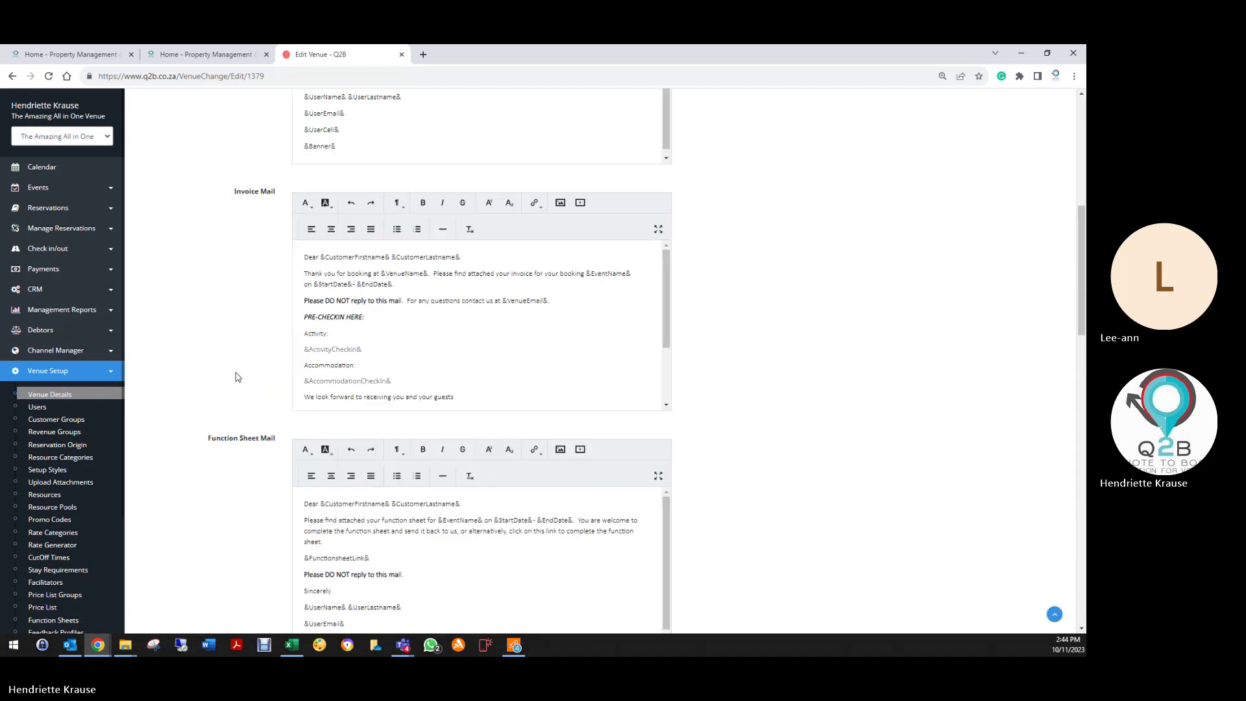
scroll(246, 384, "down", 1)
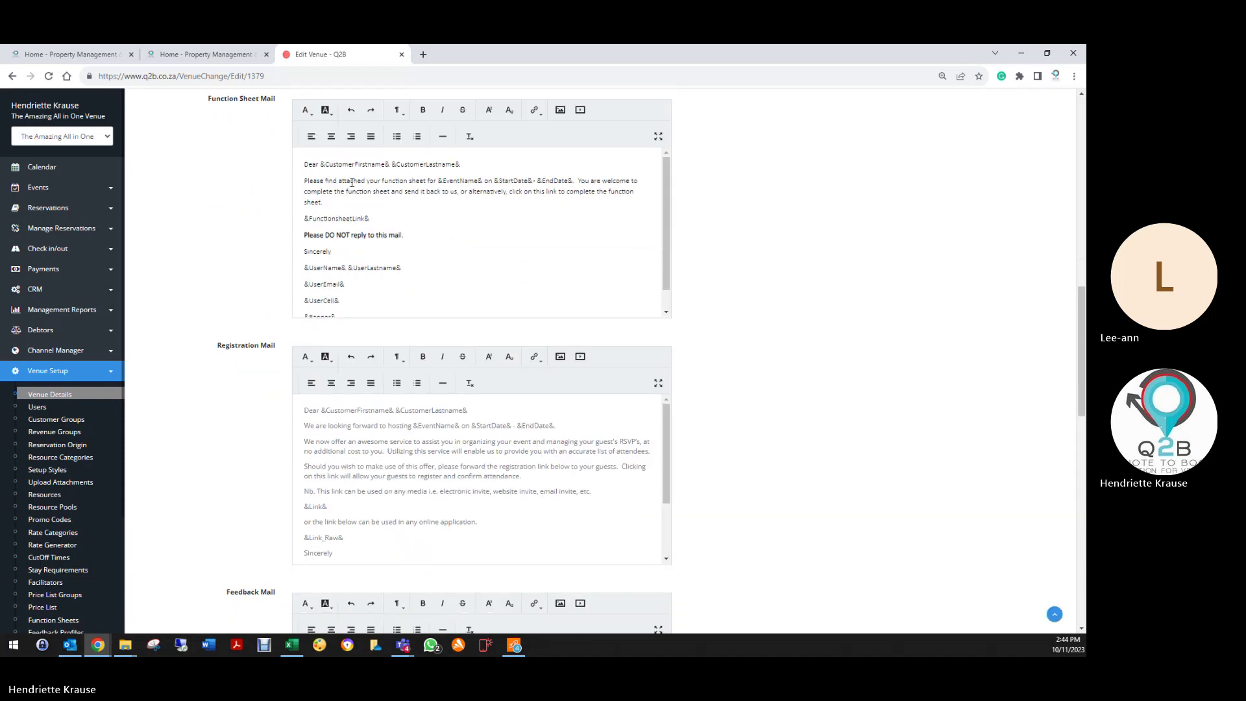
left_click_drag(300, 219, 401, 219)
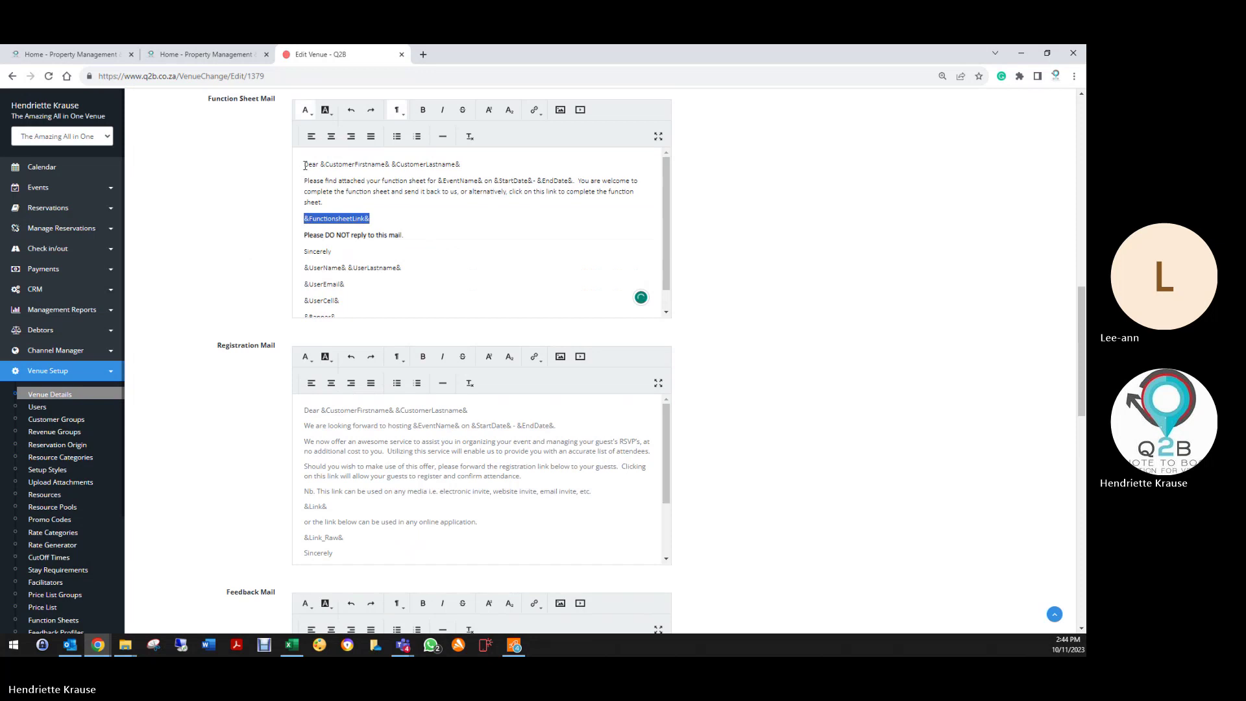
left_click_drag(305, 166, 338, 312)
right_click(322, 222)
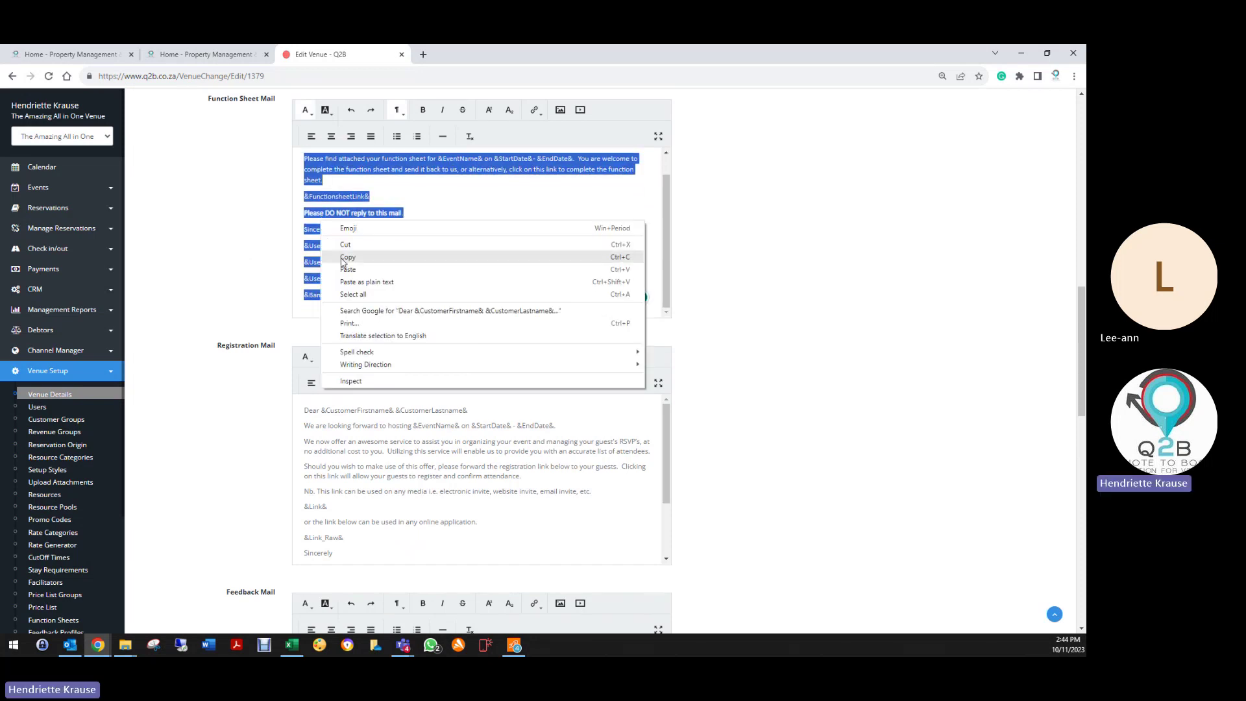
Step: Copy the selected template, log off, and sign in to the Riverside Castle venue account
left_click(344, 262)
scroll(55, 609, "down", 6)
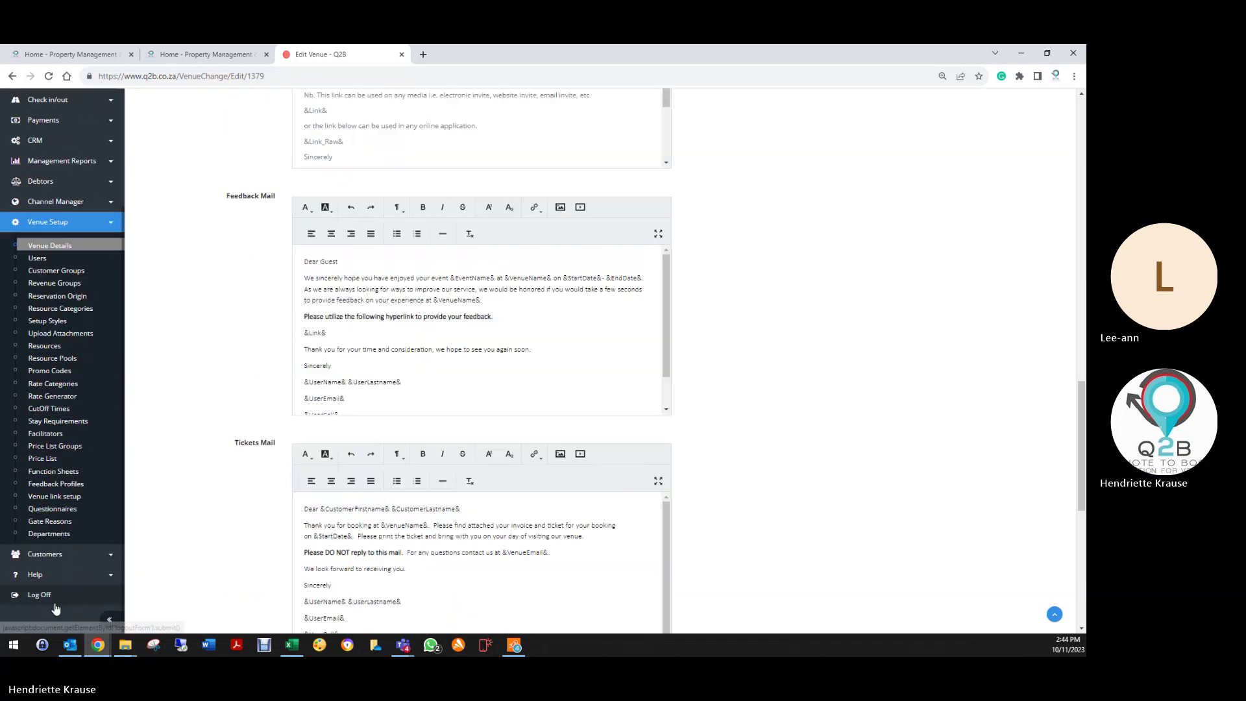
left_click(55, 605)
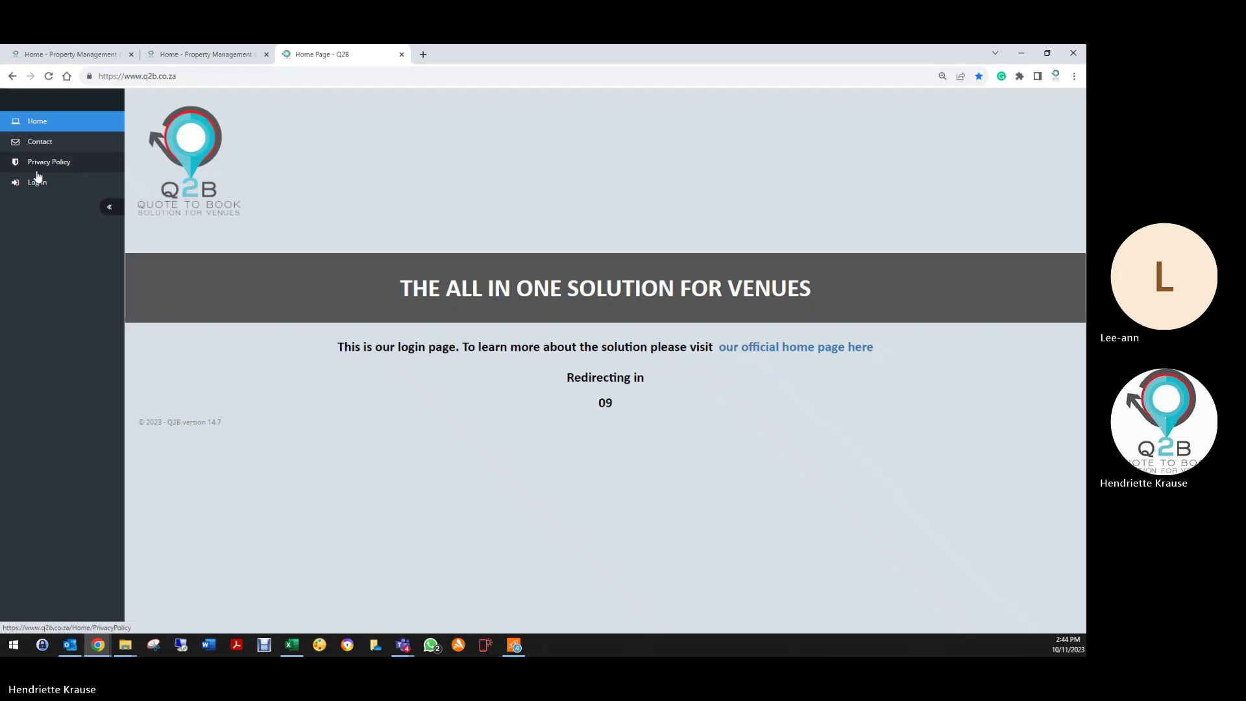
left_click(36, 182)
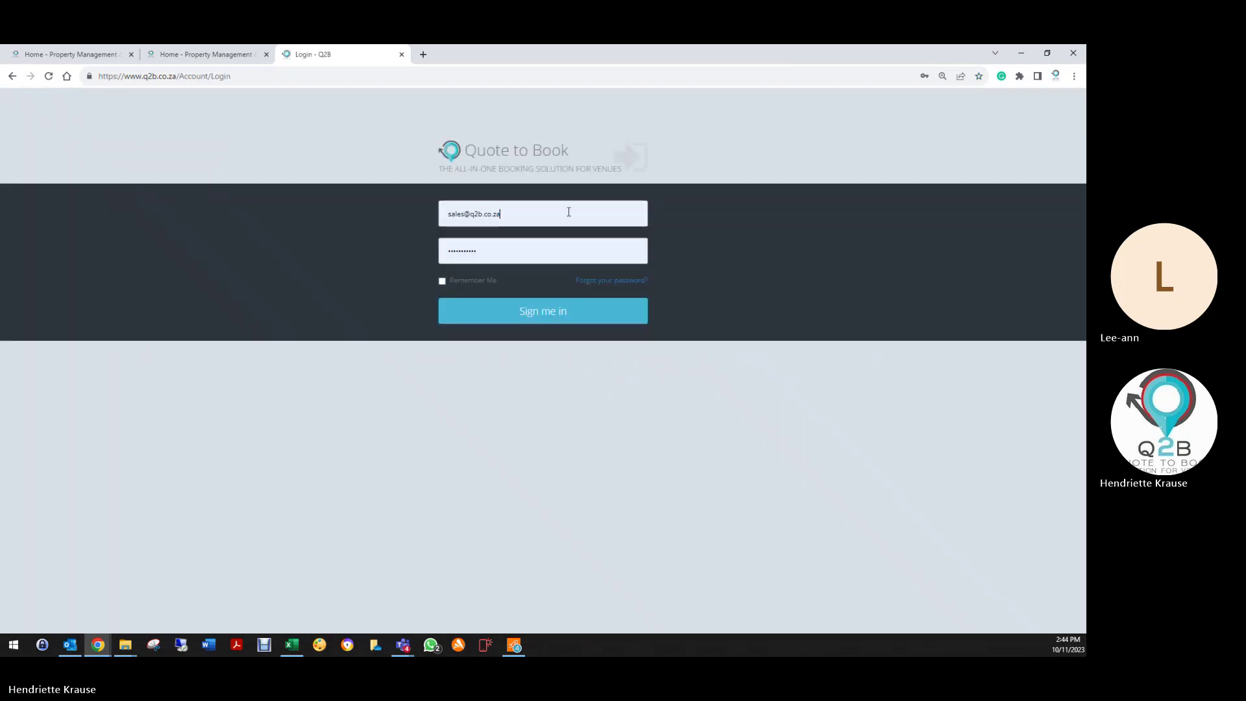
triple_click(569, 211)
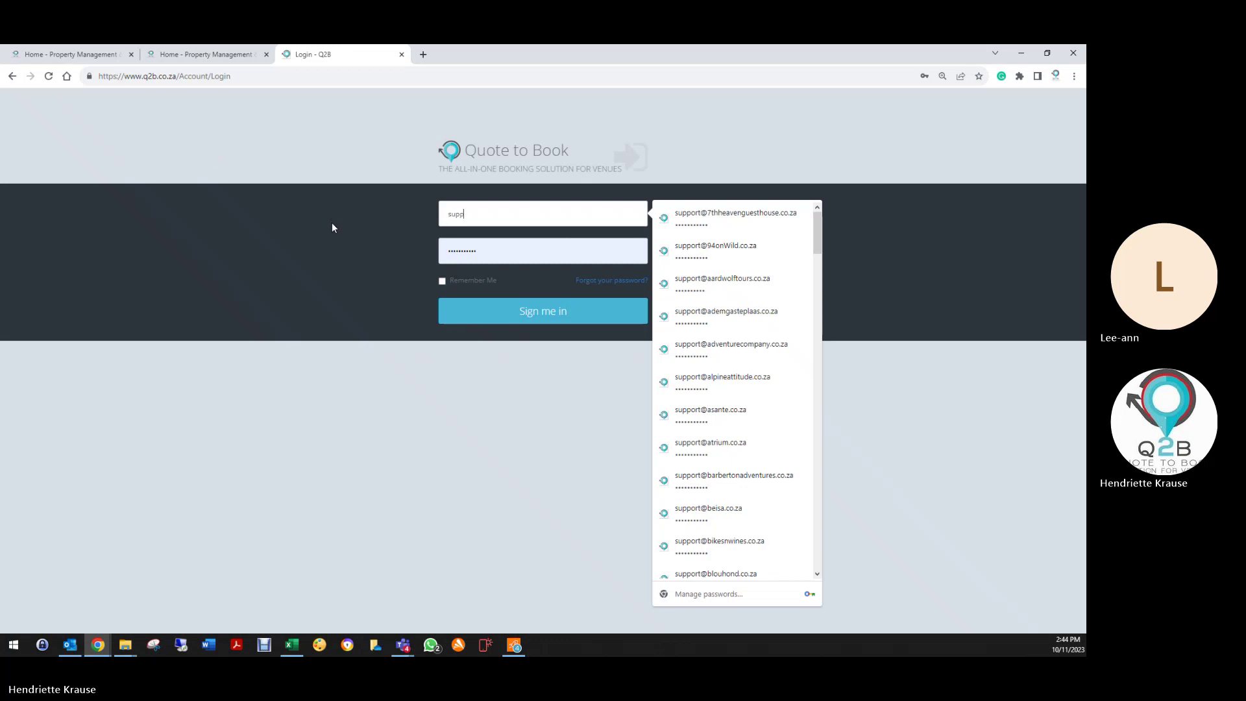
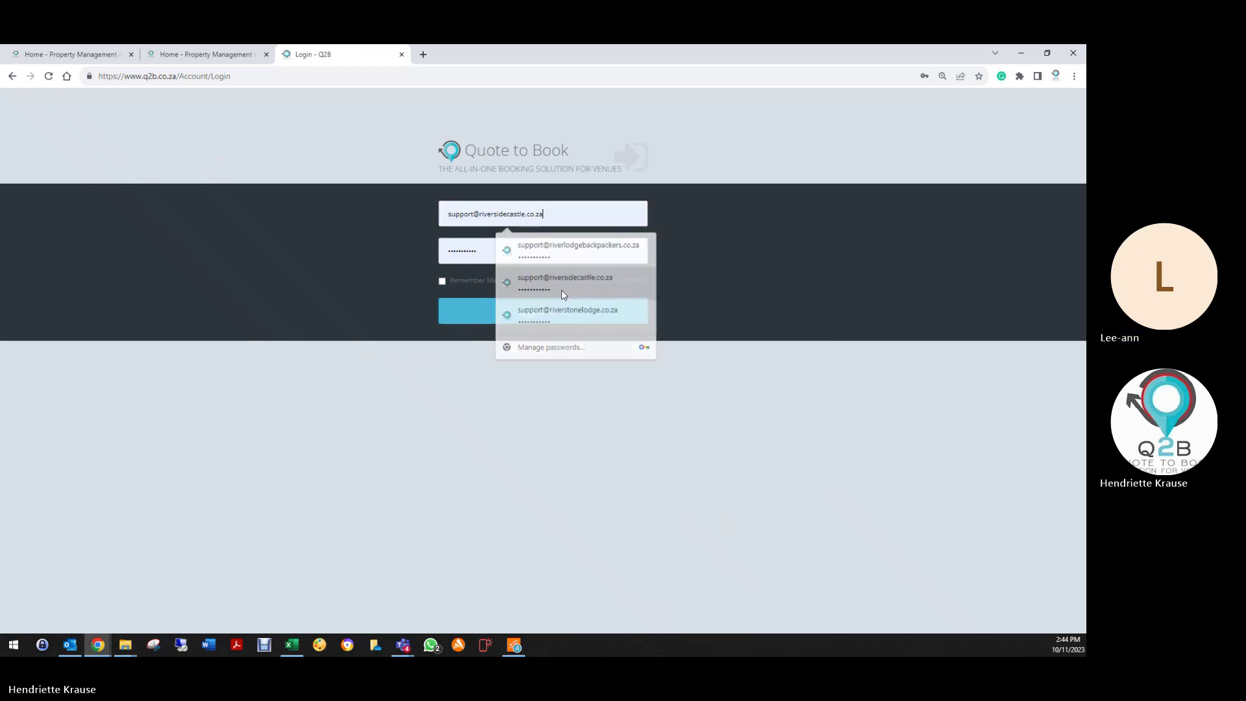
left_click(562, 286)
left_click(485, 322)
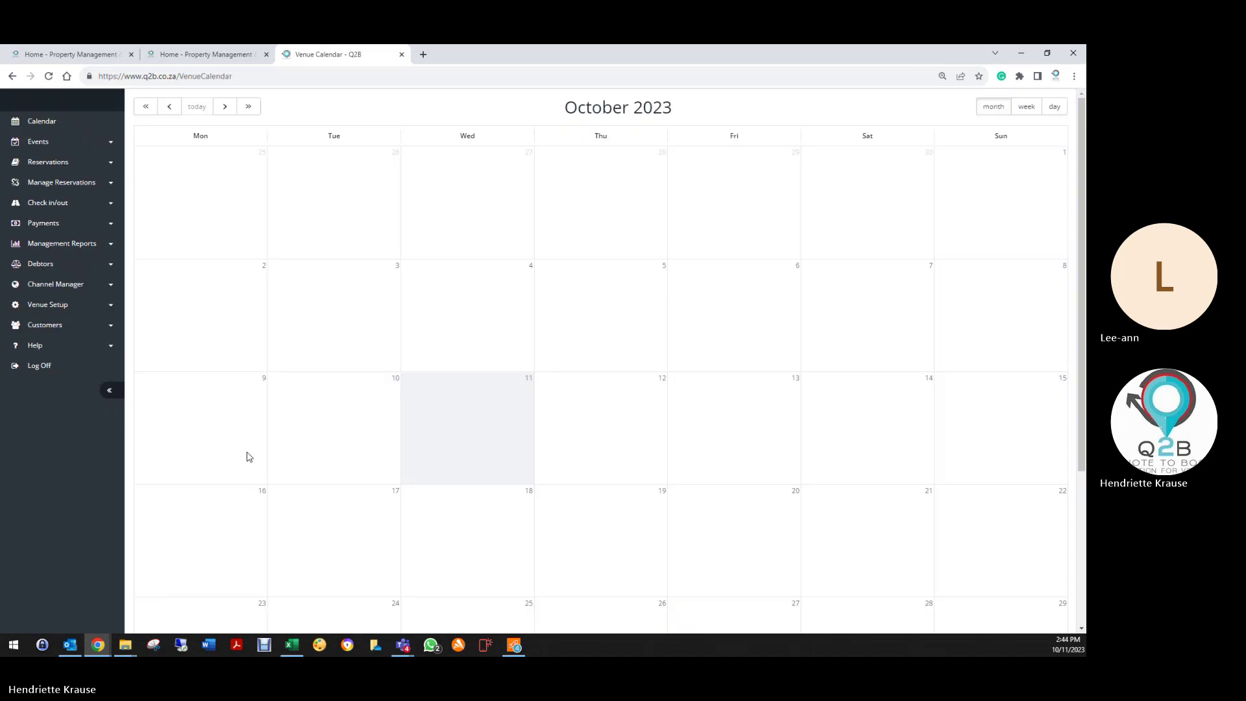
Step: In Email Setup, clear the old Function Sheet Mail text, paste the copied template, and save
left_click(78, 357)
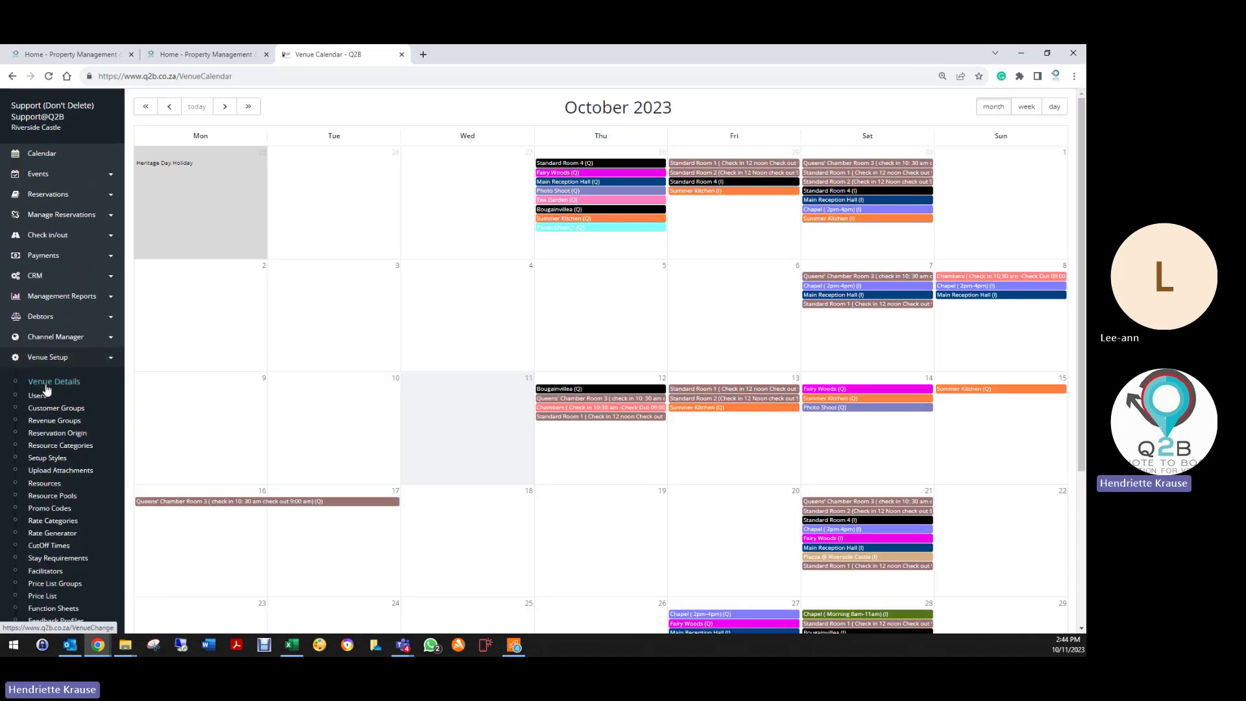
left_click(46, 382)
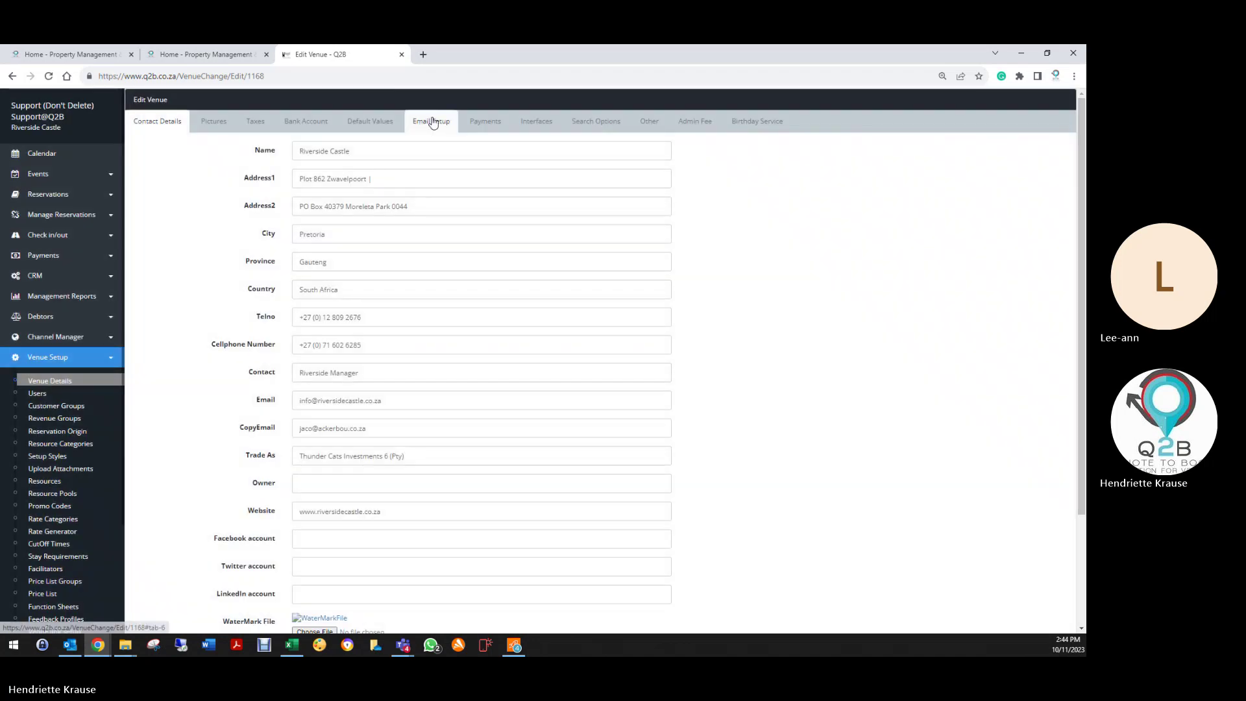
left_click(431, 122)
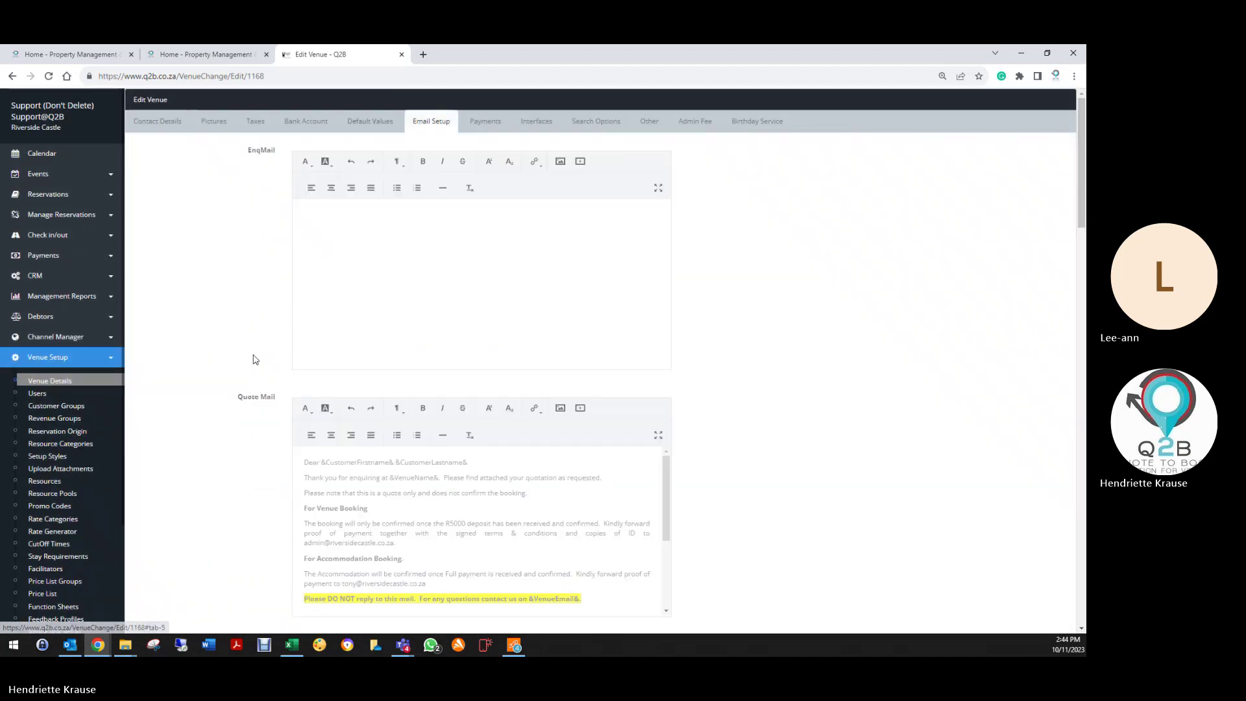
scroll(256, 364, "down", 9)
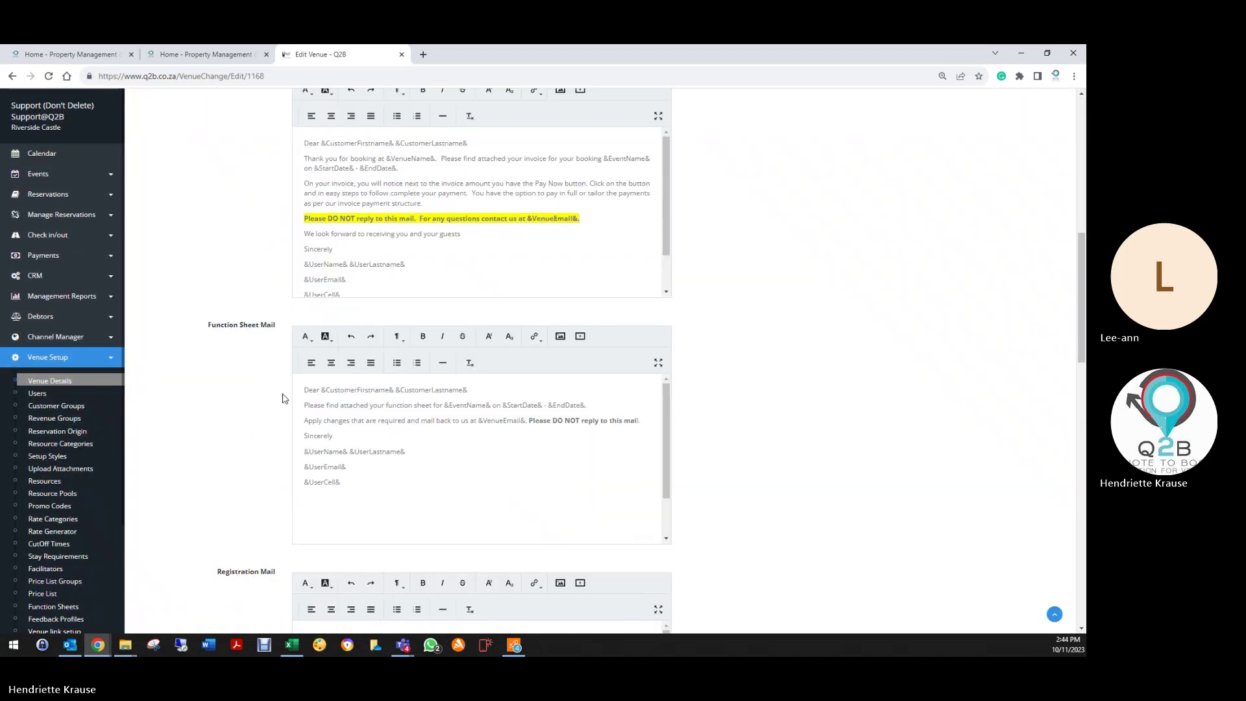
left_click_drag(304, 390, 380, 494)
key("BackSpace")
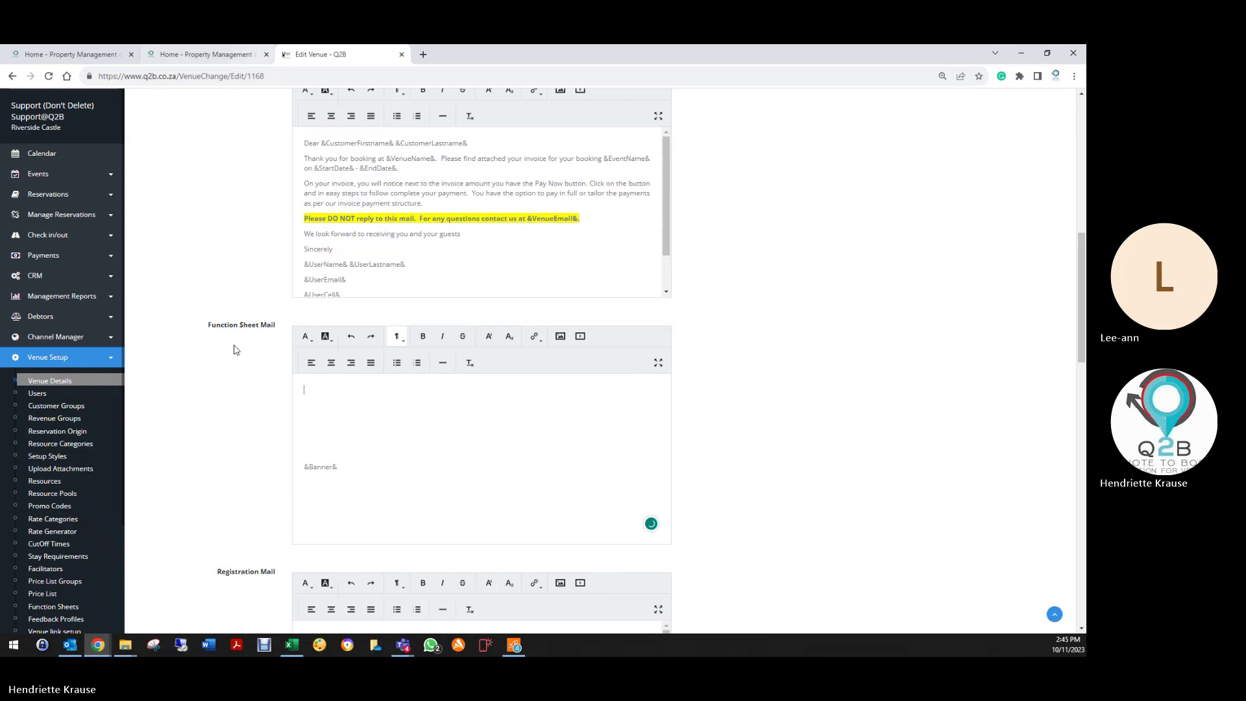
left_click_drag(305, 390, 366, 487)
key("BackSpace")
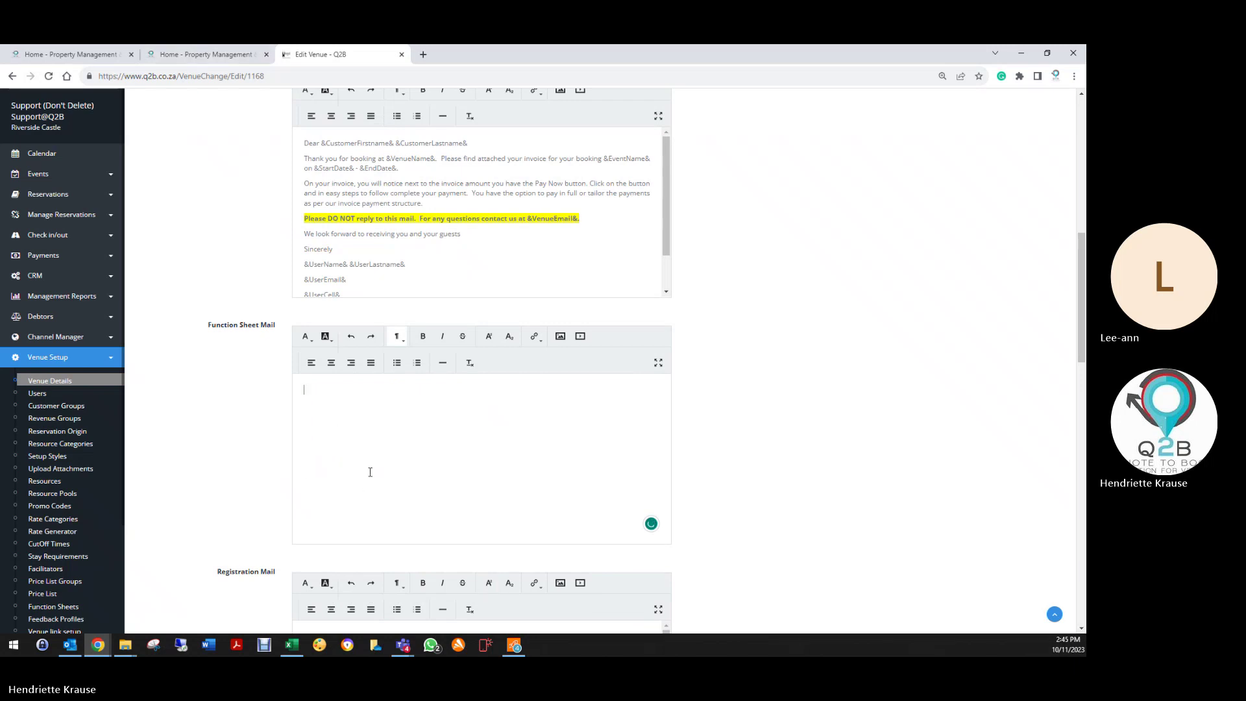
key("ctrl+v")
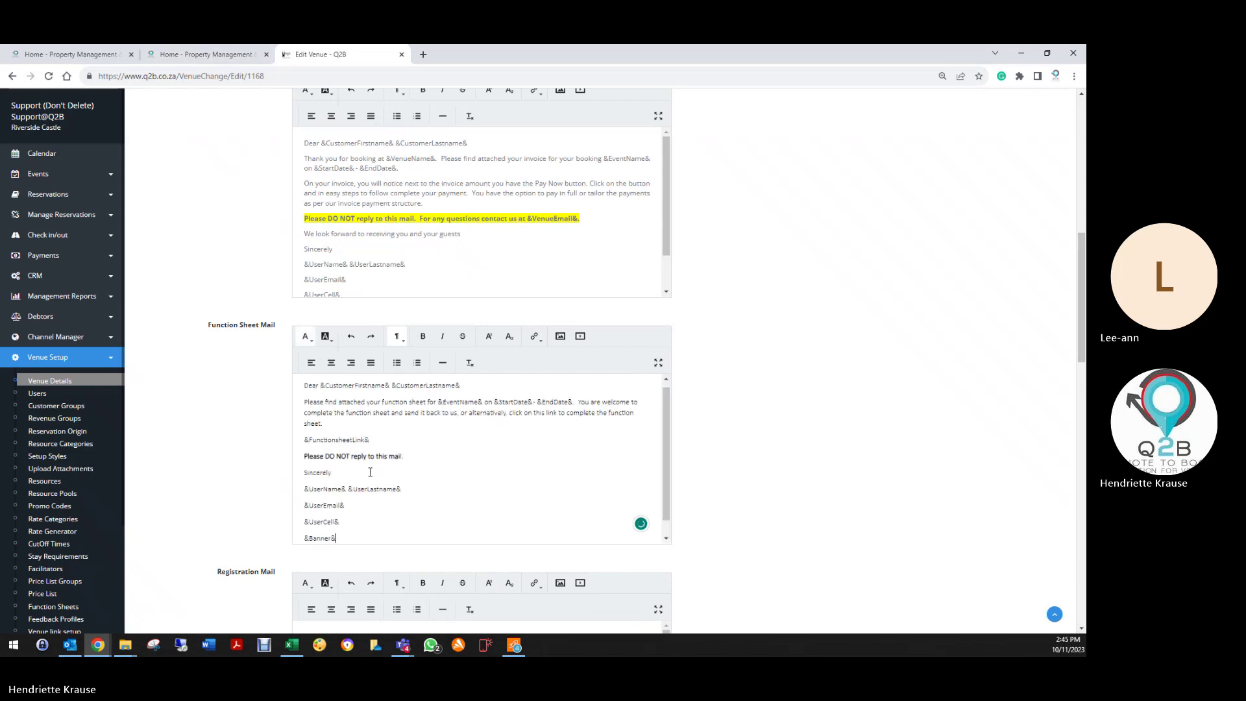
scroll(270, 482, "down", 15)
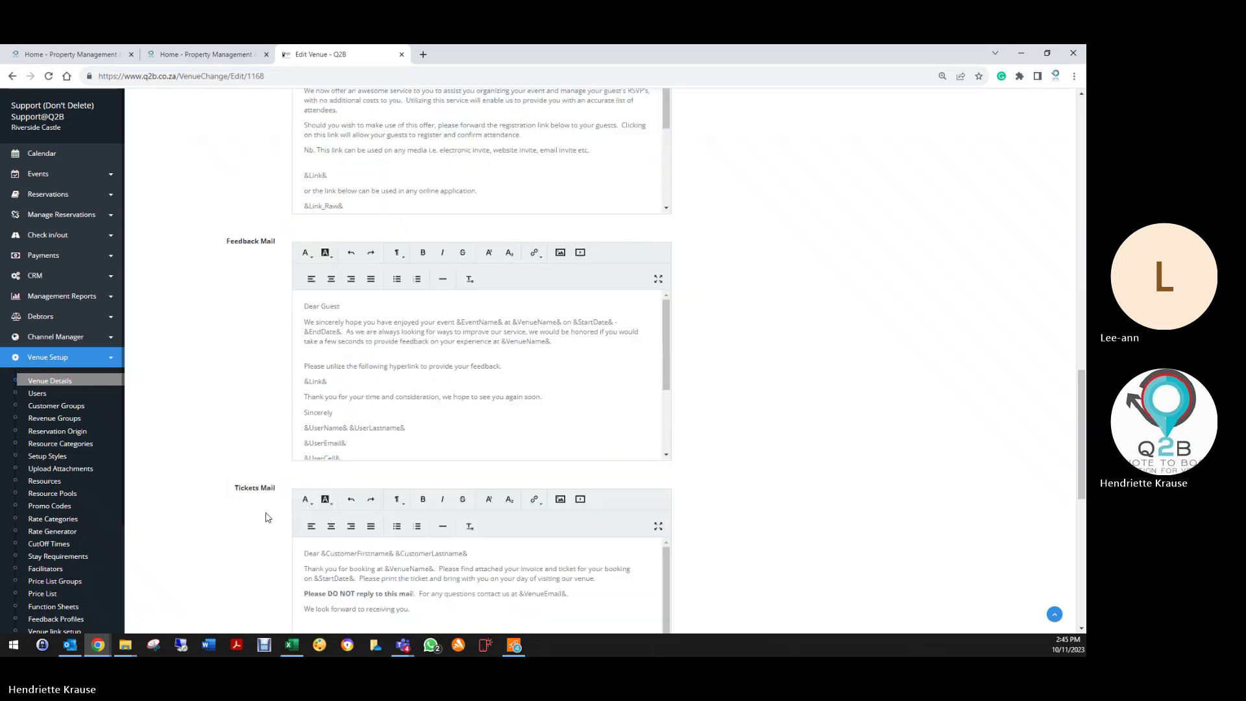
scroll(272, 523, "down", 3)
left_click(317, 563)
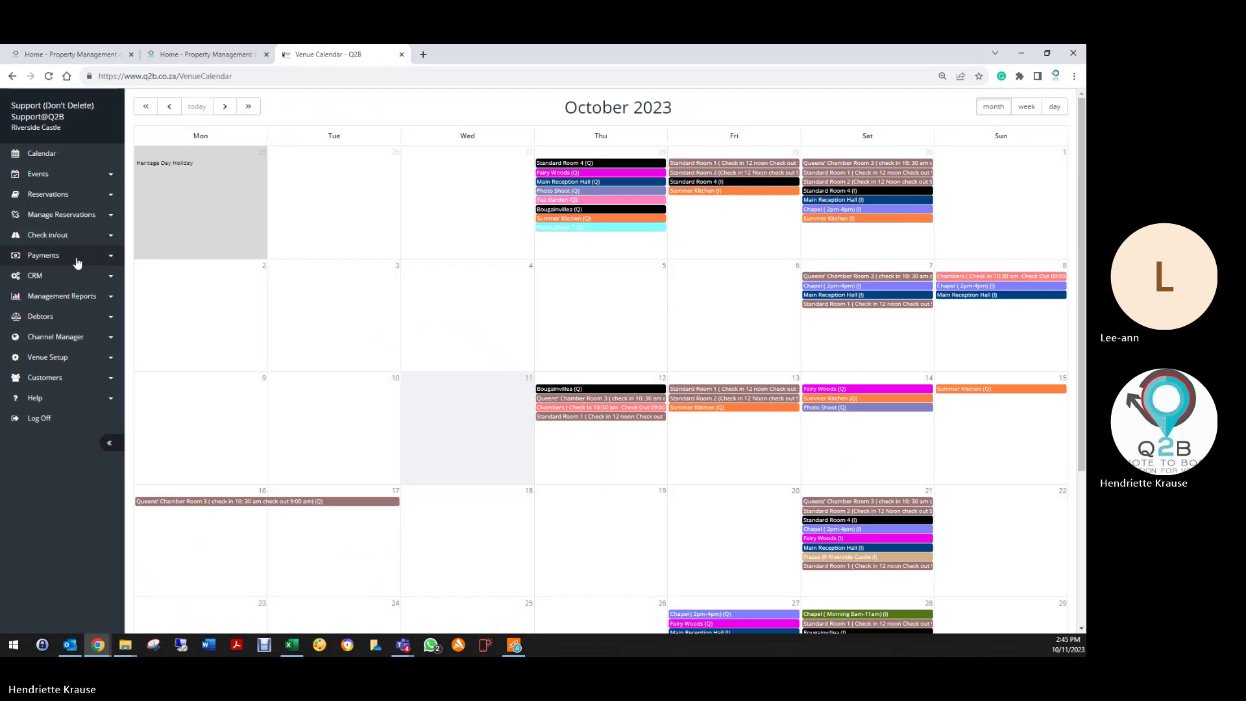
Step: Copy the Quote Mail template text into the empty EnqMail editor
left_click(79, 356)
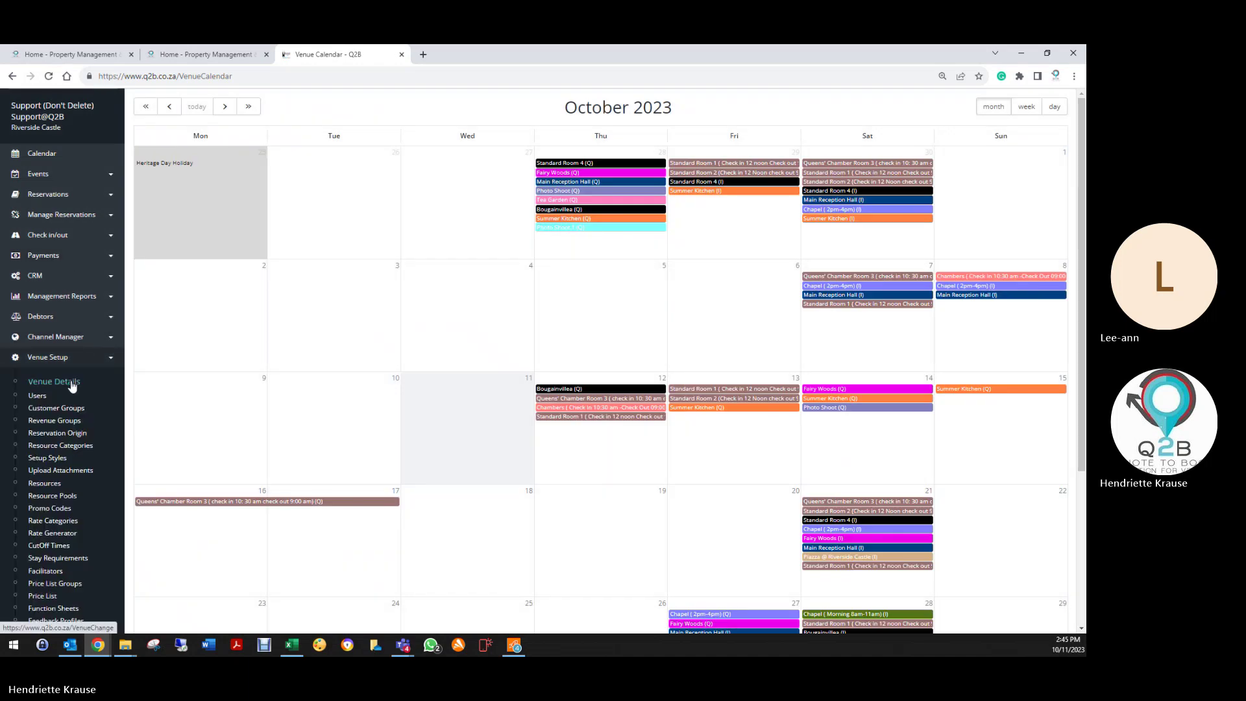
left_click(71, 387)
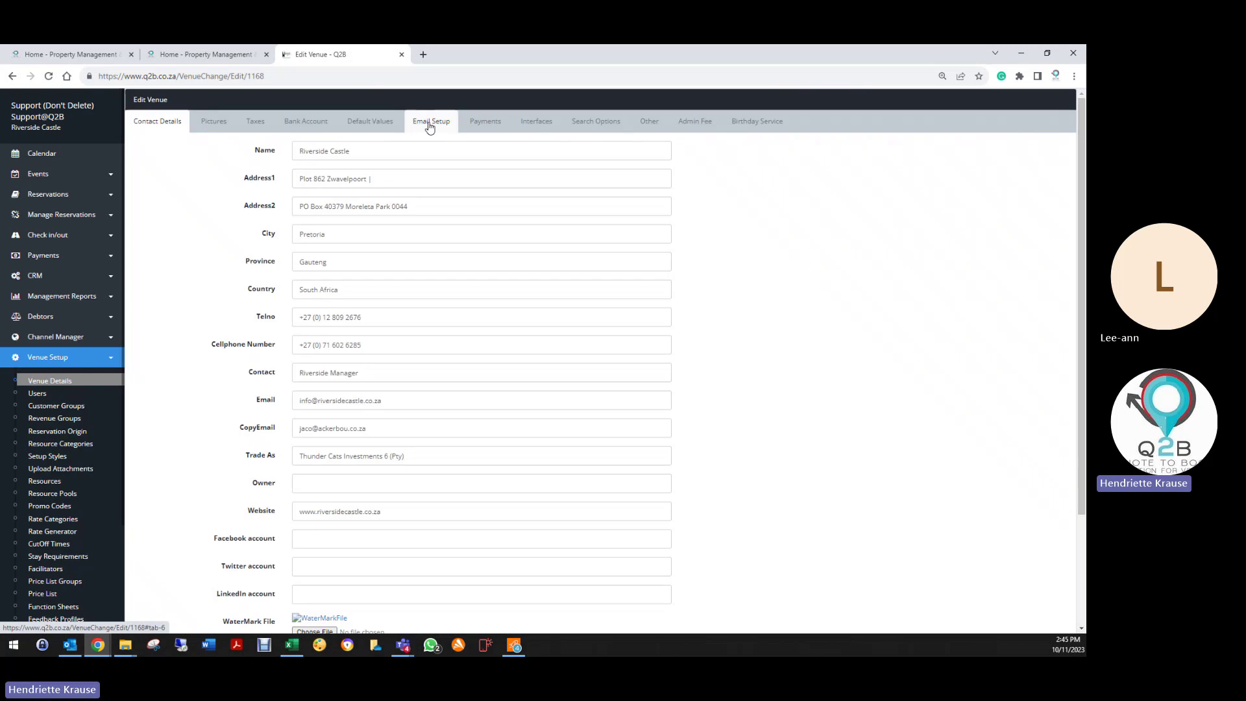
left_click(428, 123)
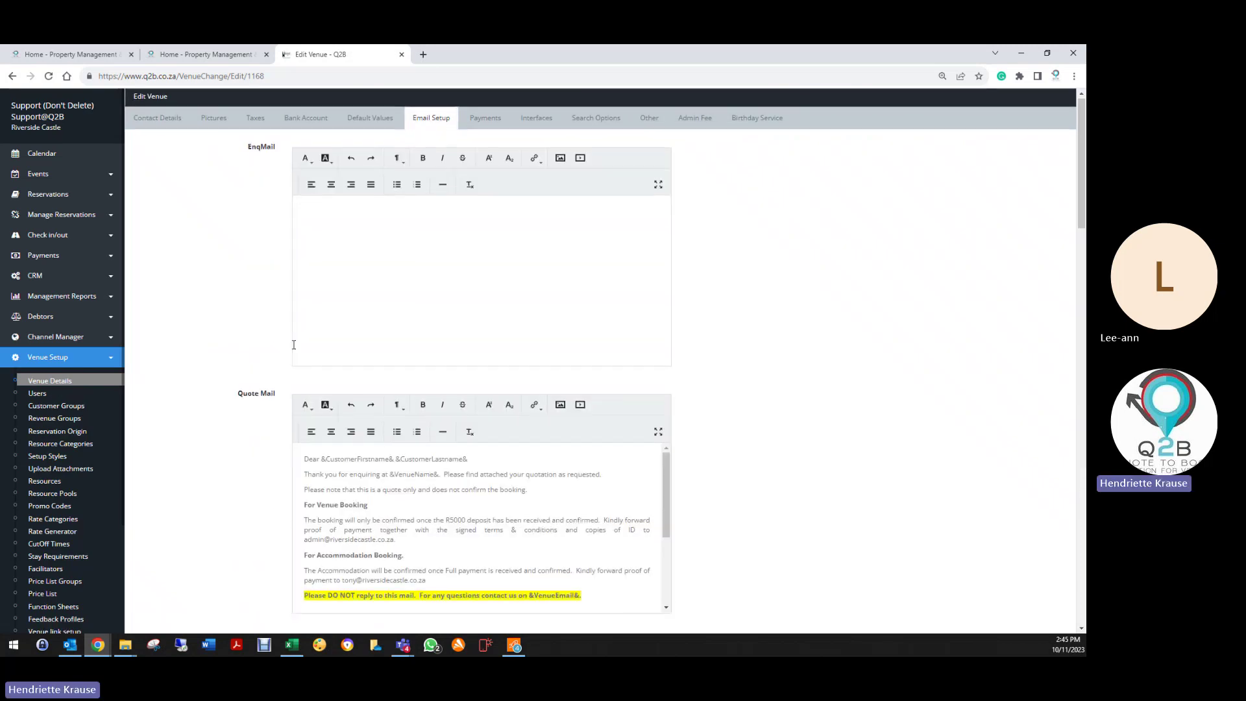
scroll(306, 296, "down", 2)
left_click_drag(306, 296, 464, 480)
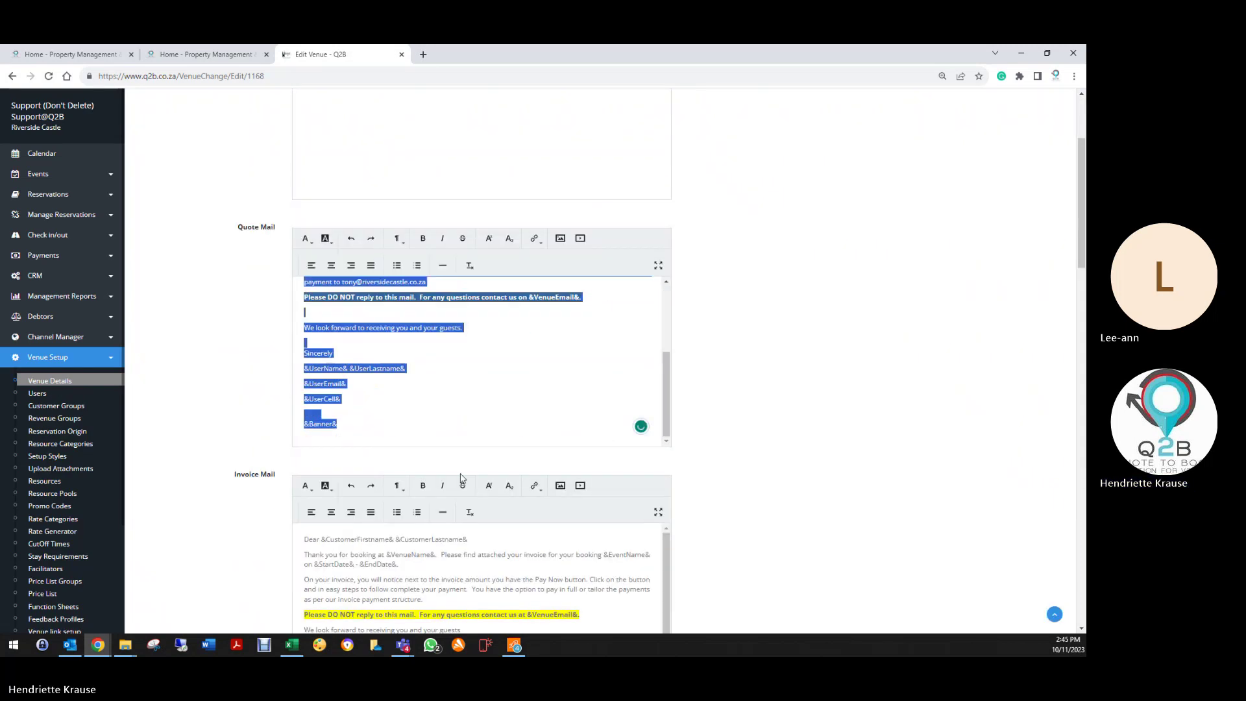
right_click(361, 290)
left_click(406, 329)
scroll(363, 260, "up", 3)
right_click(305, 217)
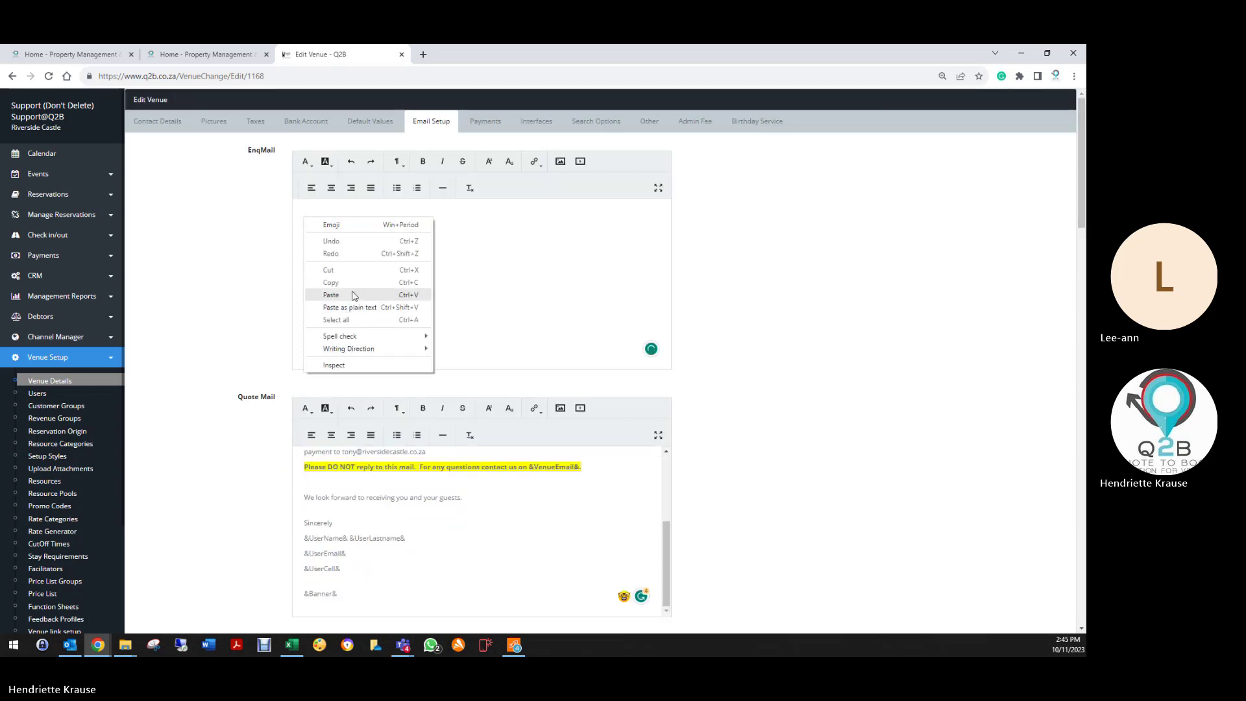
left_click(331, 295)
Step: Delete EnqMail's extra blank line, replace 'quotation' with 'enquiry', and save the templates
left_click(332, 254)
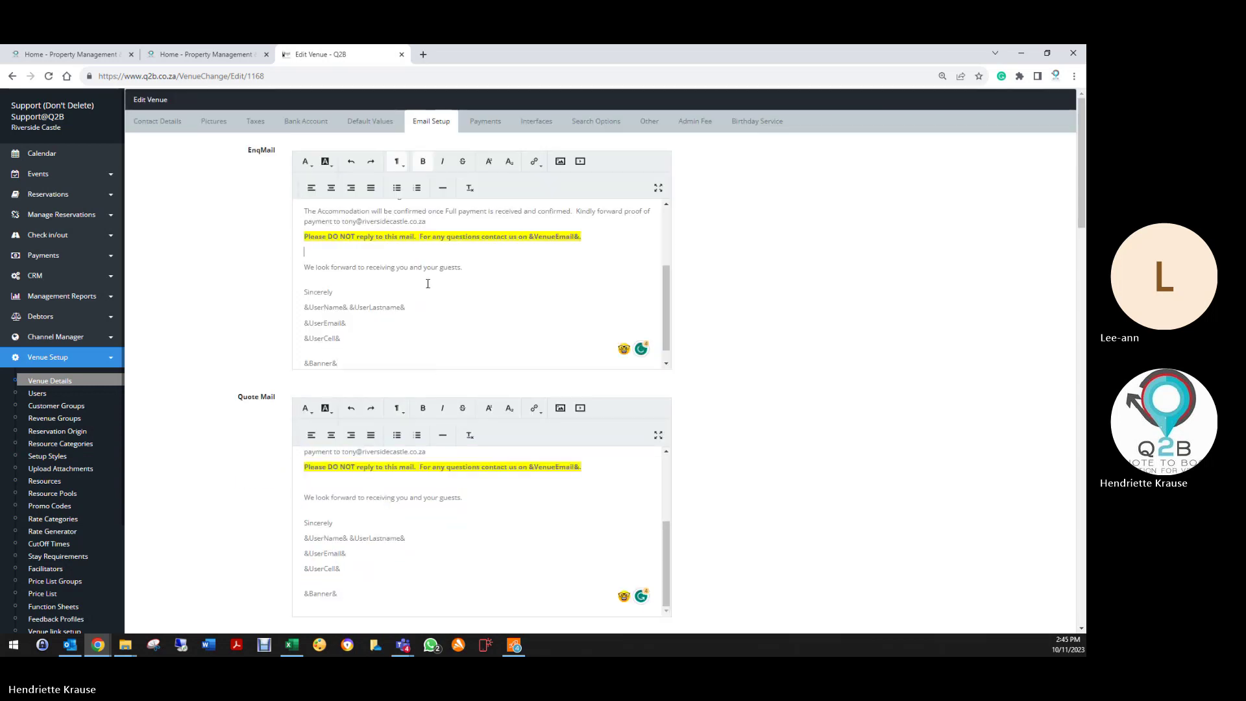
key("Delete")
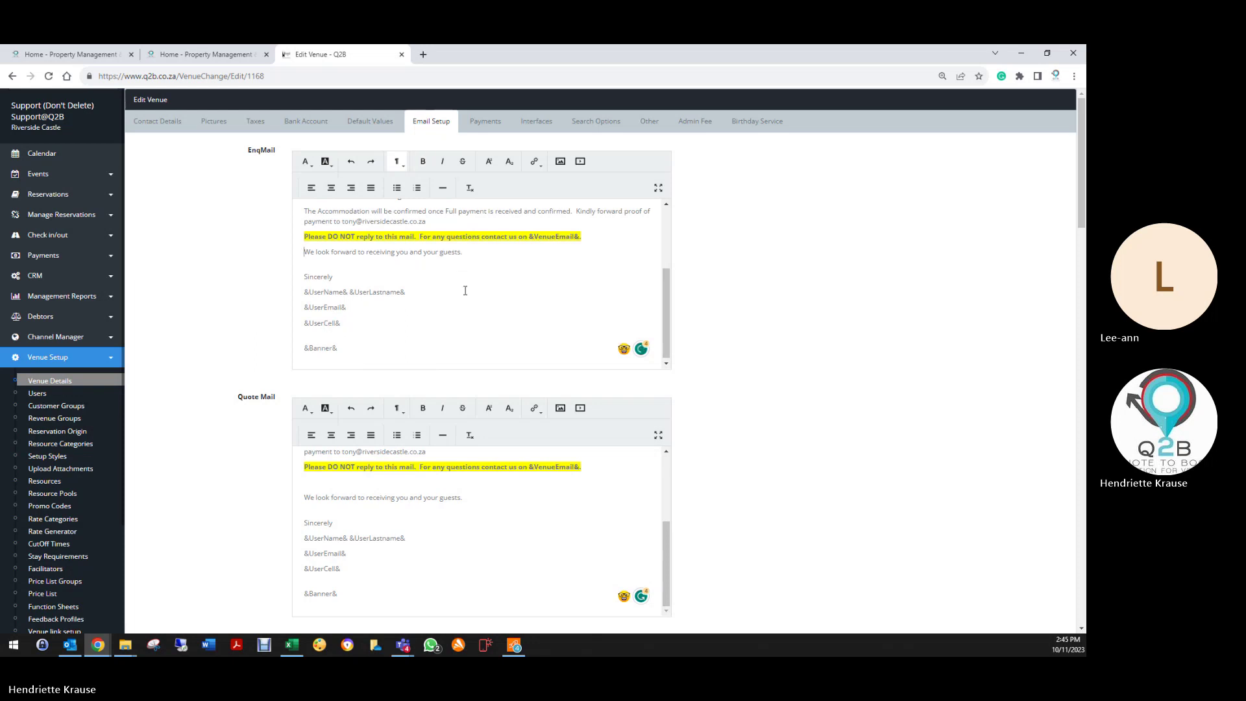
scroll(465, 291, "up", 3)
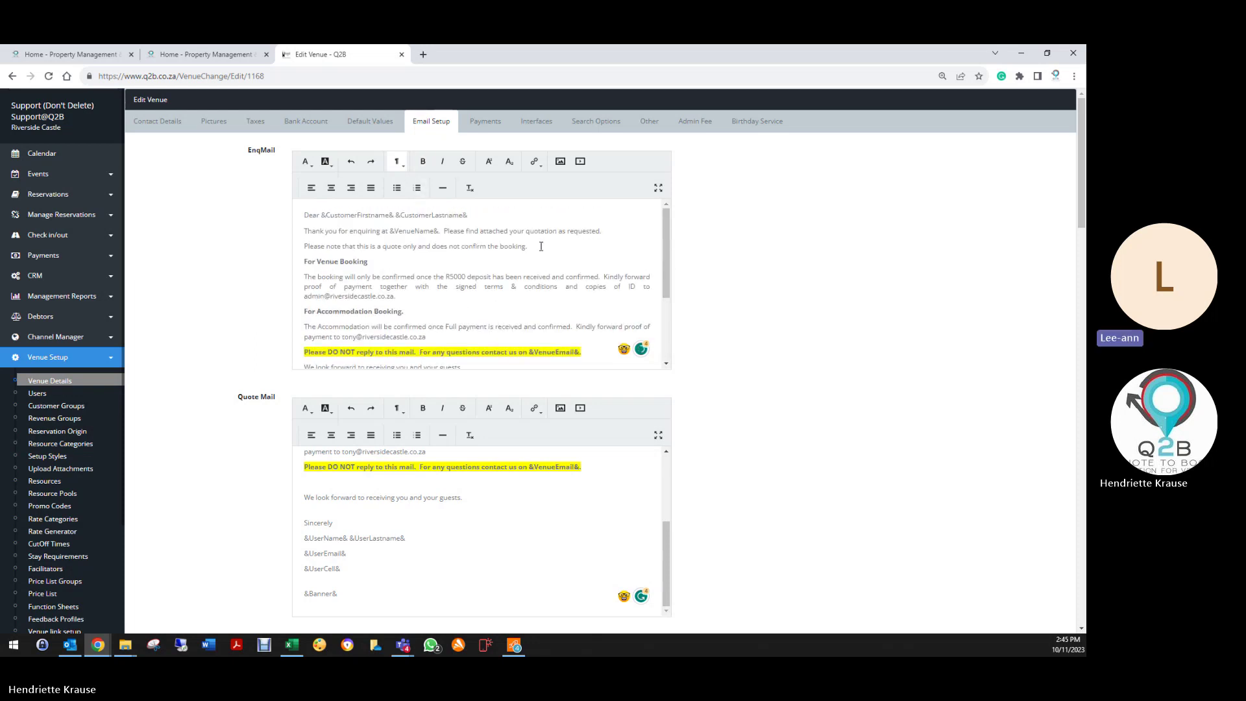
left_click_drag(527, 231, 545, 230)
type("enqu")
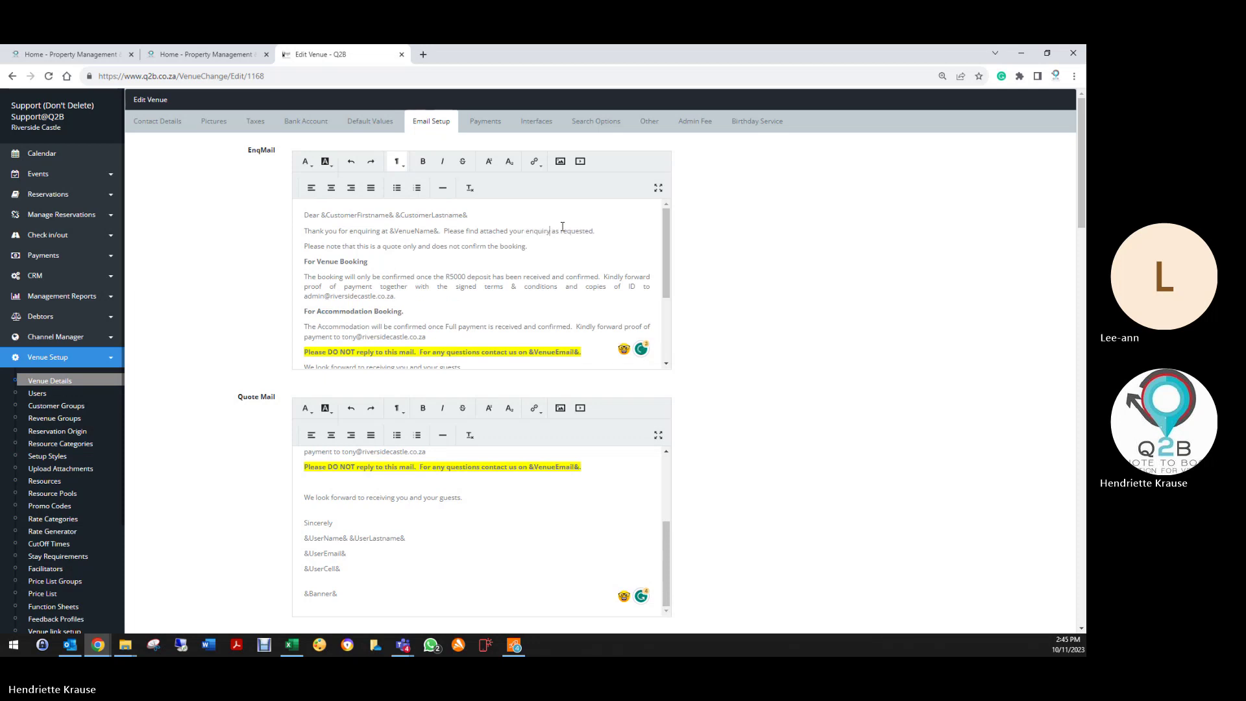
scroll(269, 344, "down", 10)
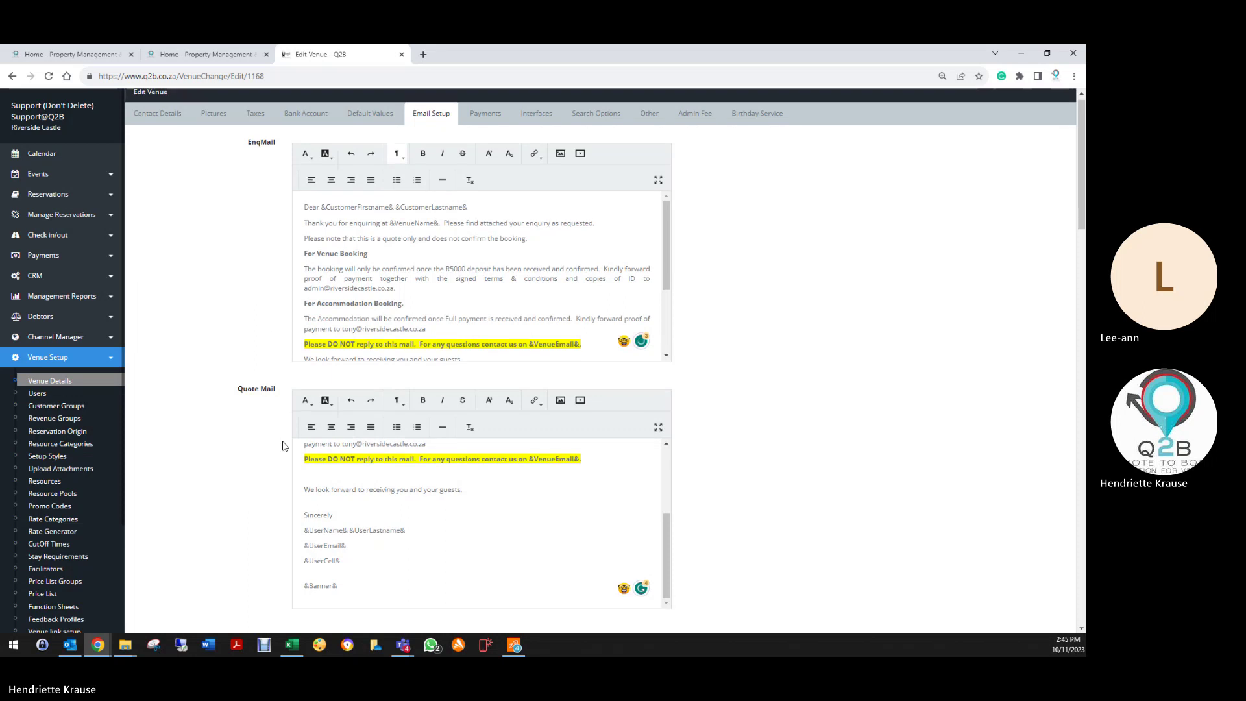
scroll(266, 573, "down", 10)
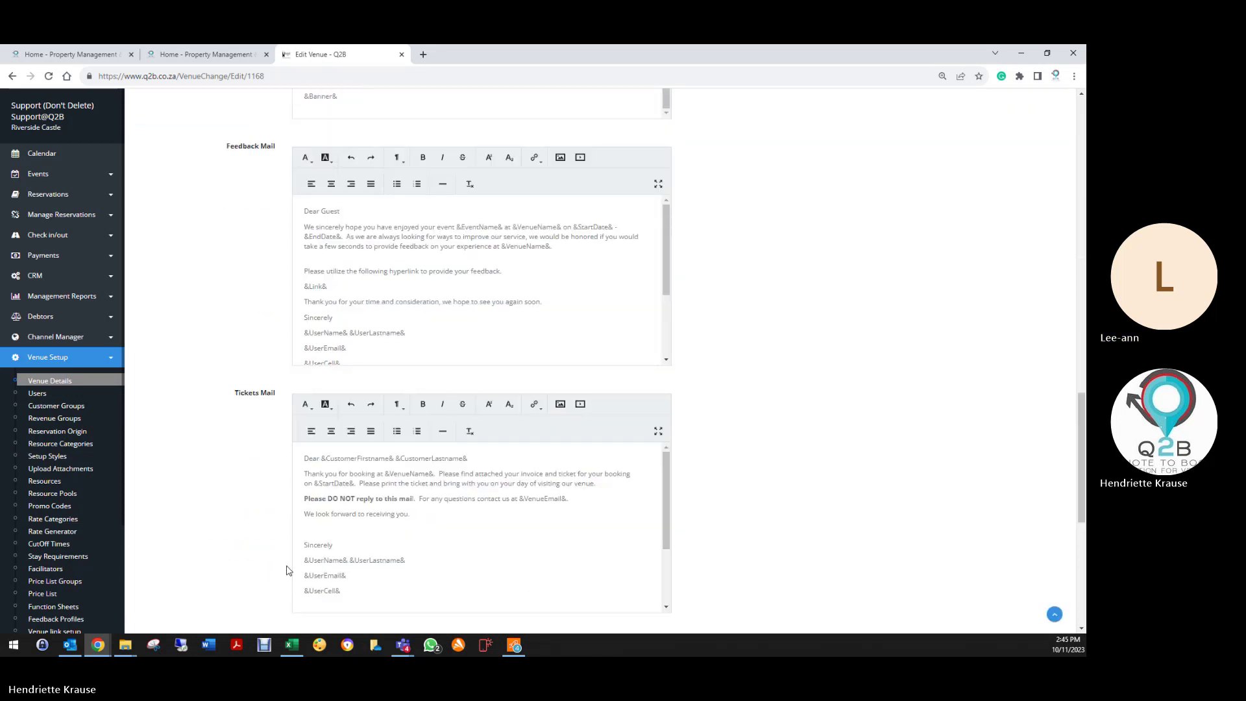
left_click(309, 563)
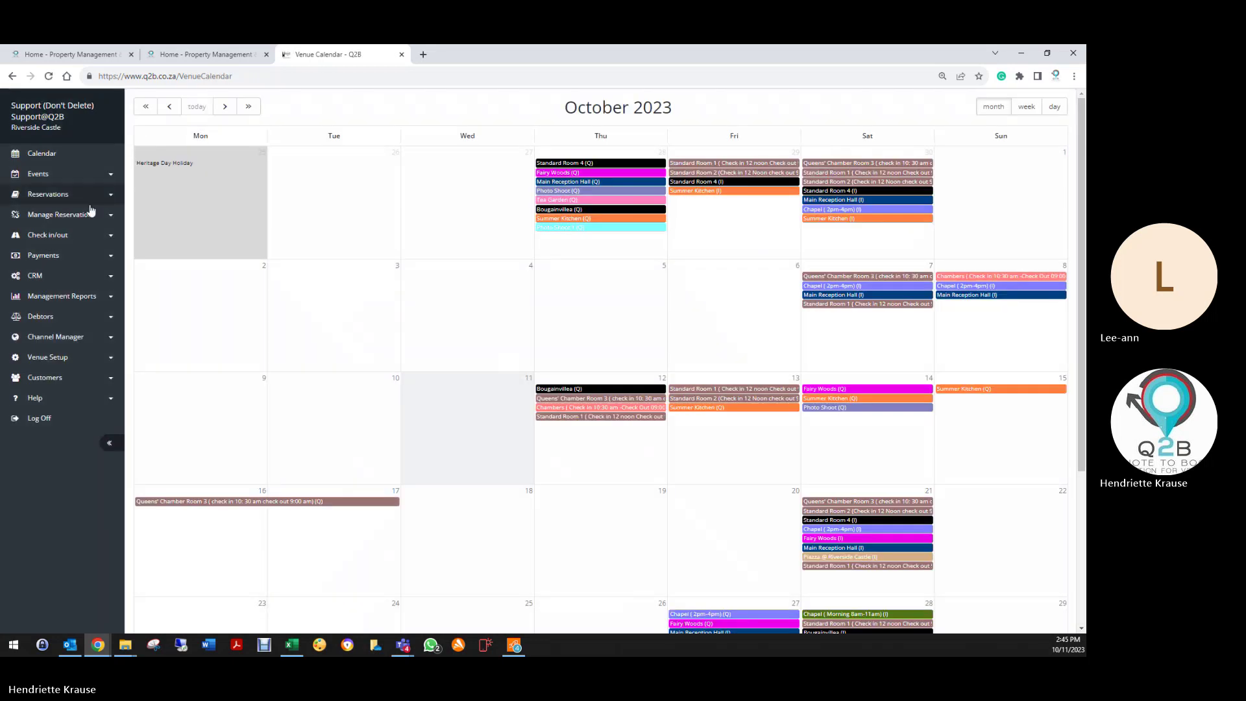
Step: Email the function sheet for the Q2B Conference (Training) booking from the Reservation List
left_click(54, 195)
left_click(57, 220)
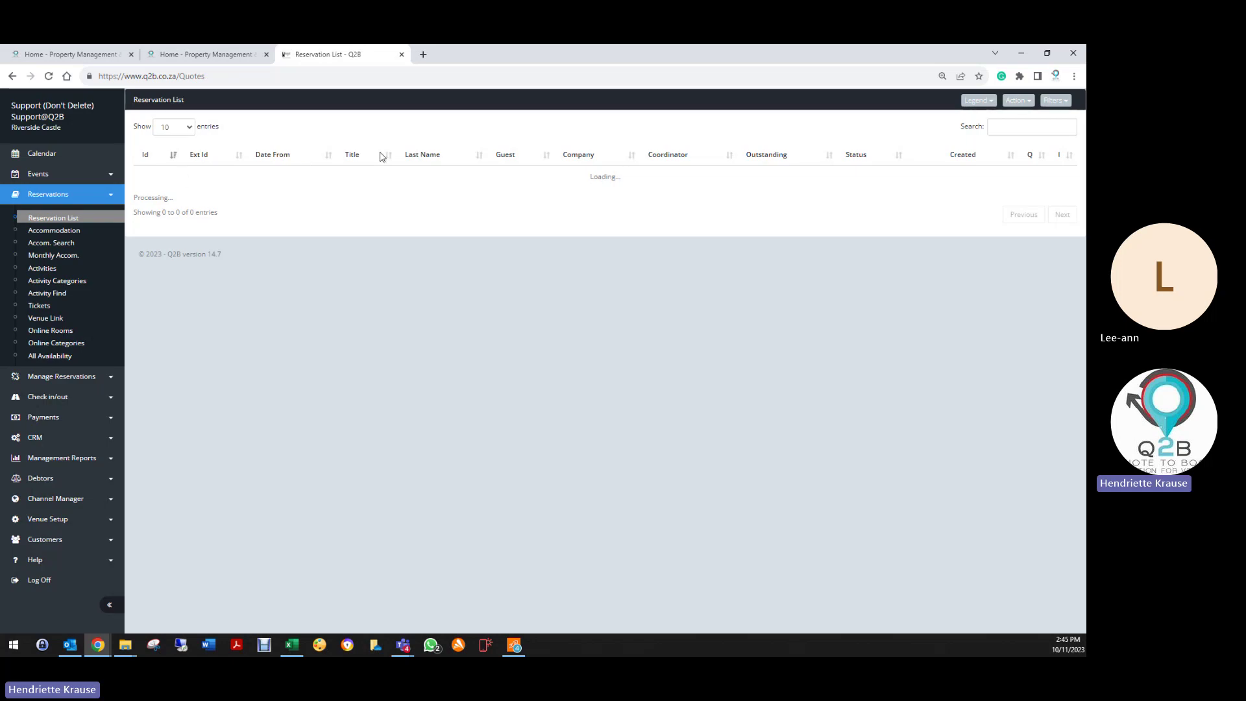
left_click(153, 186)
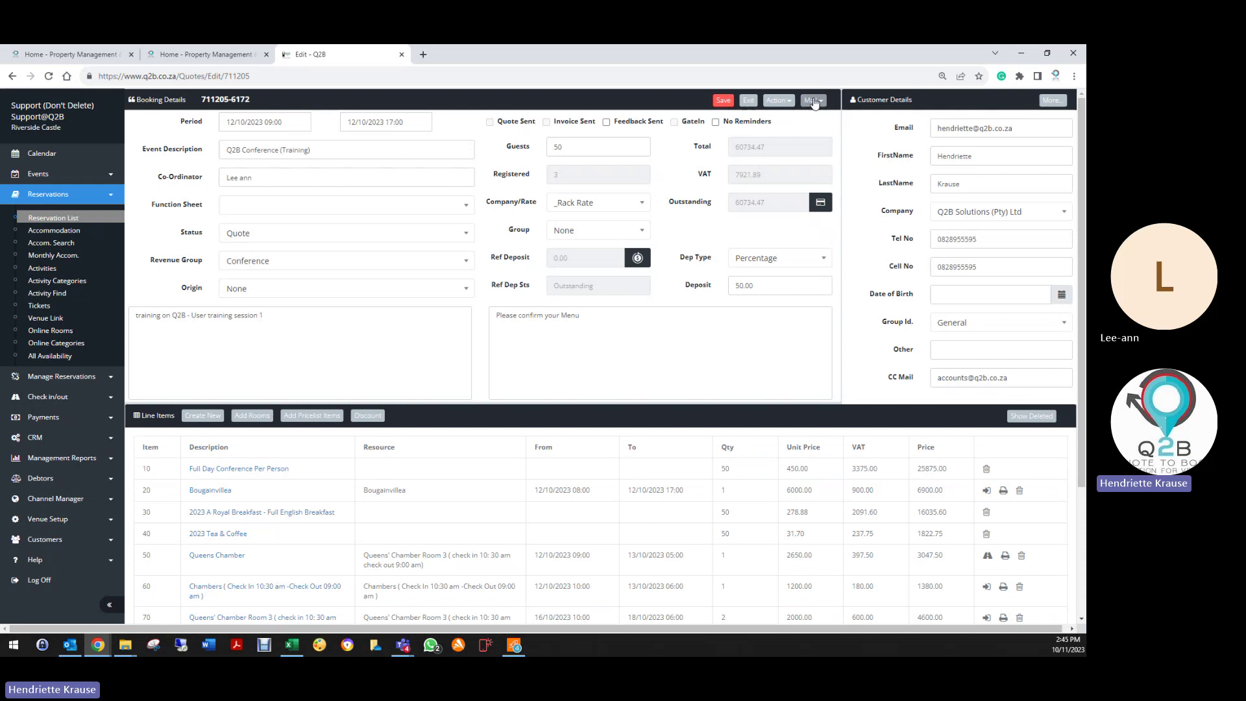
left_click(813, 101)
left_click(757, 195)
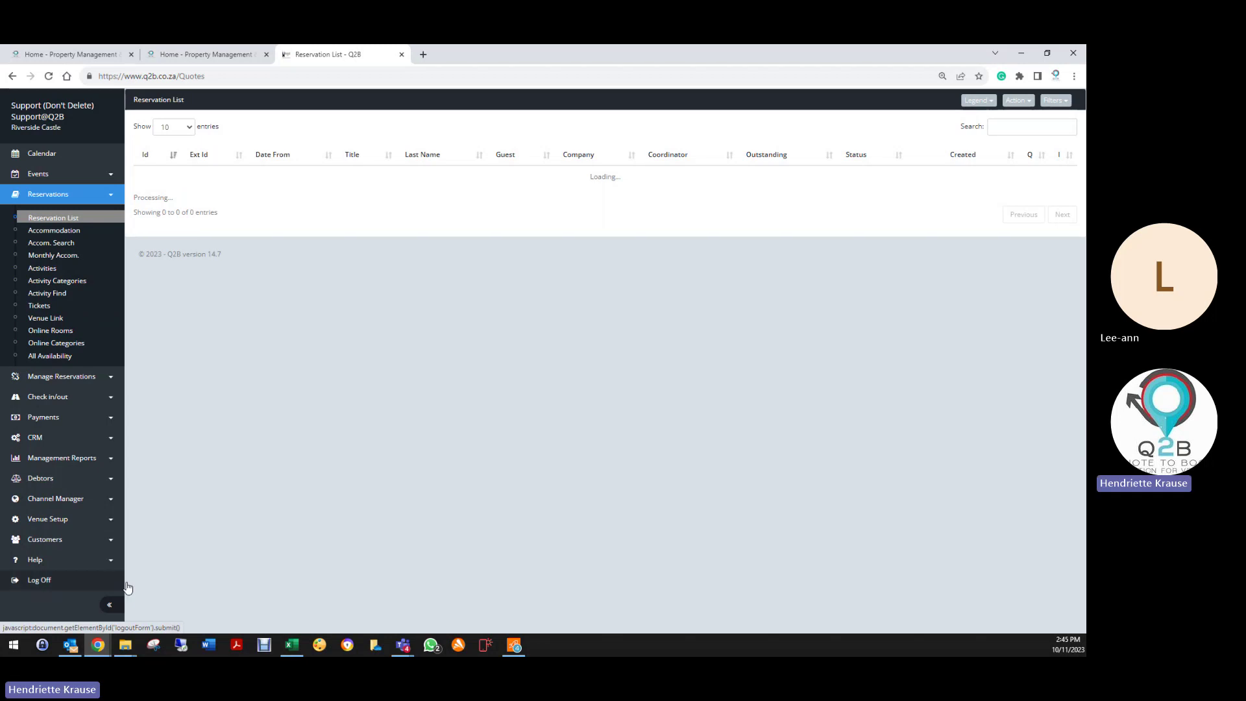
Step: Log out of Q2B and close the leftover browser tabs
left_click(128, 588)
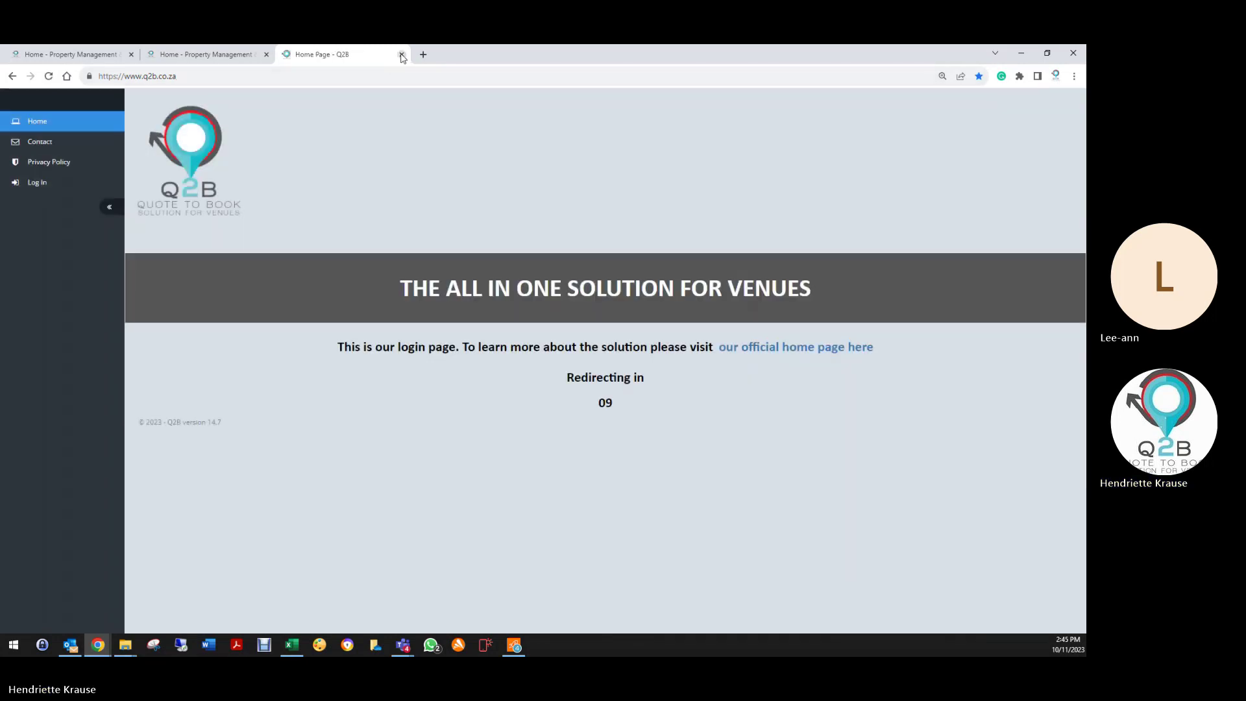
left_click(401, 55)
left_click(266, 55)
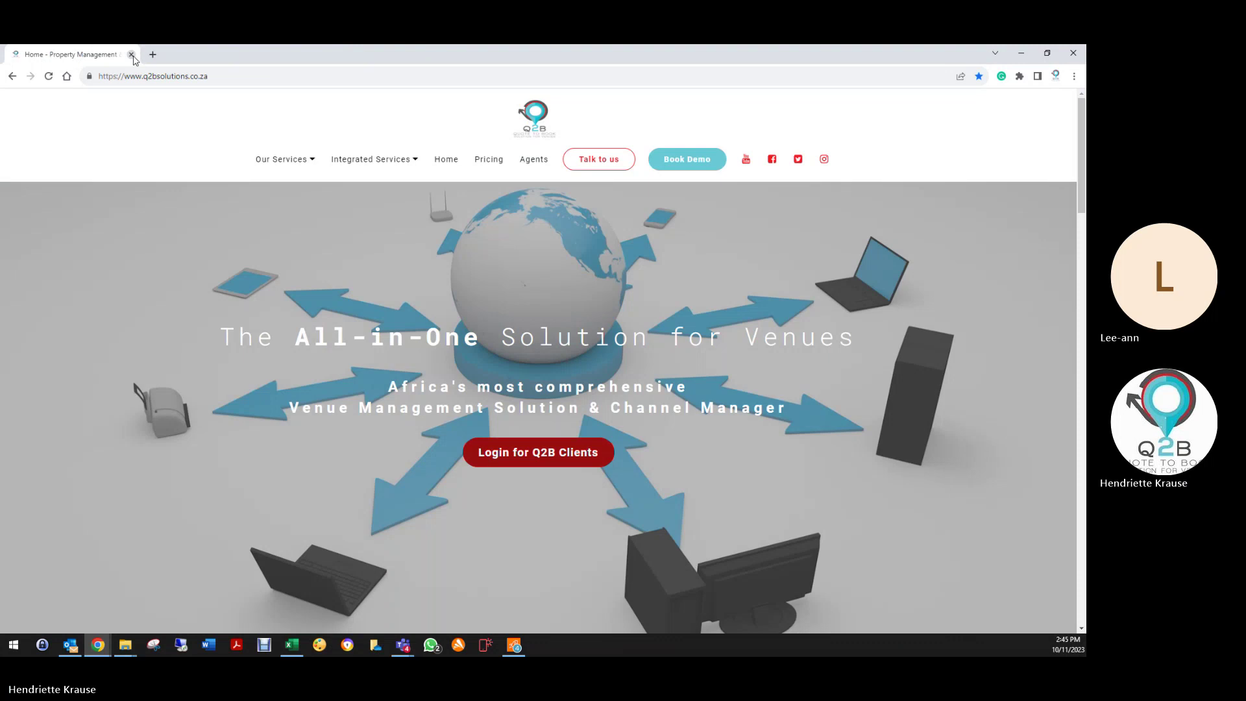
Step: Close Chrome, open the newest Function Sheet email in Outlook, and follow its FunctionSheet link
left_click(131, 56)
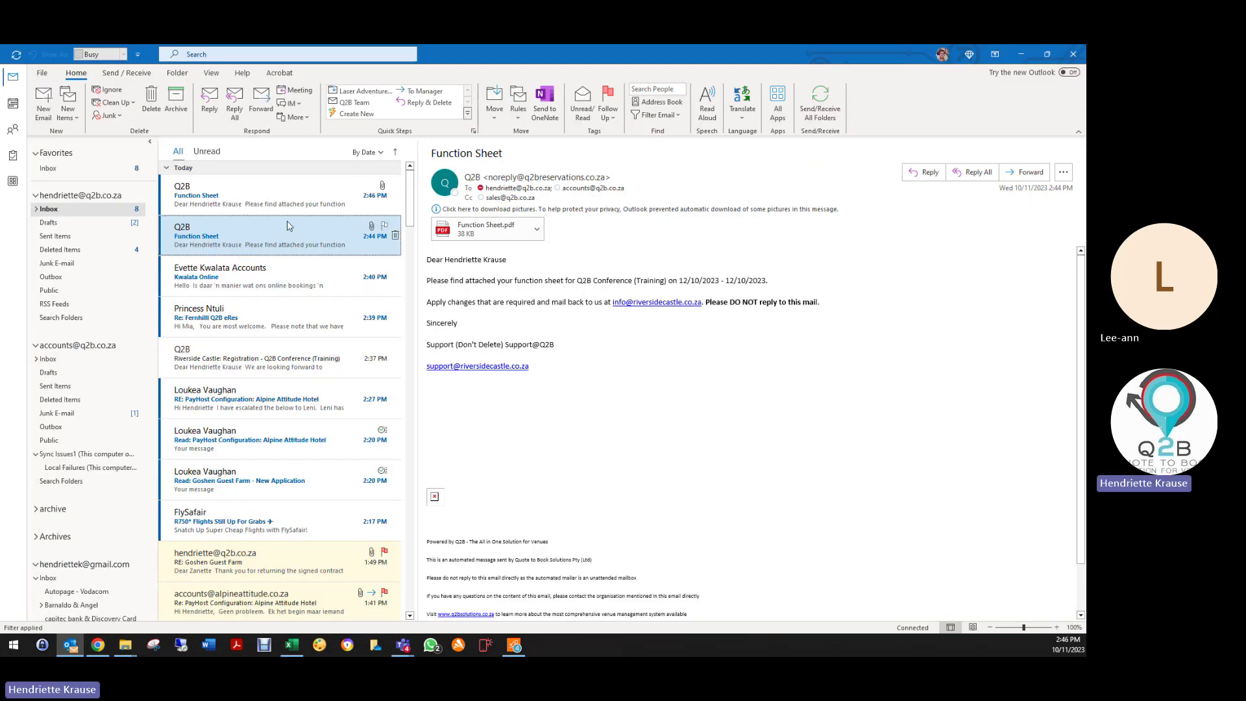
left_click(279, 195)
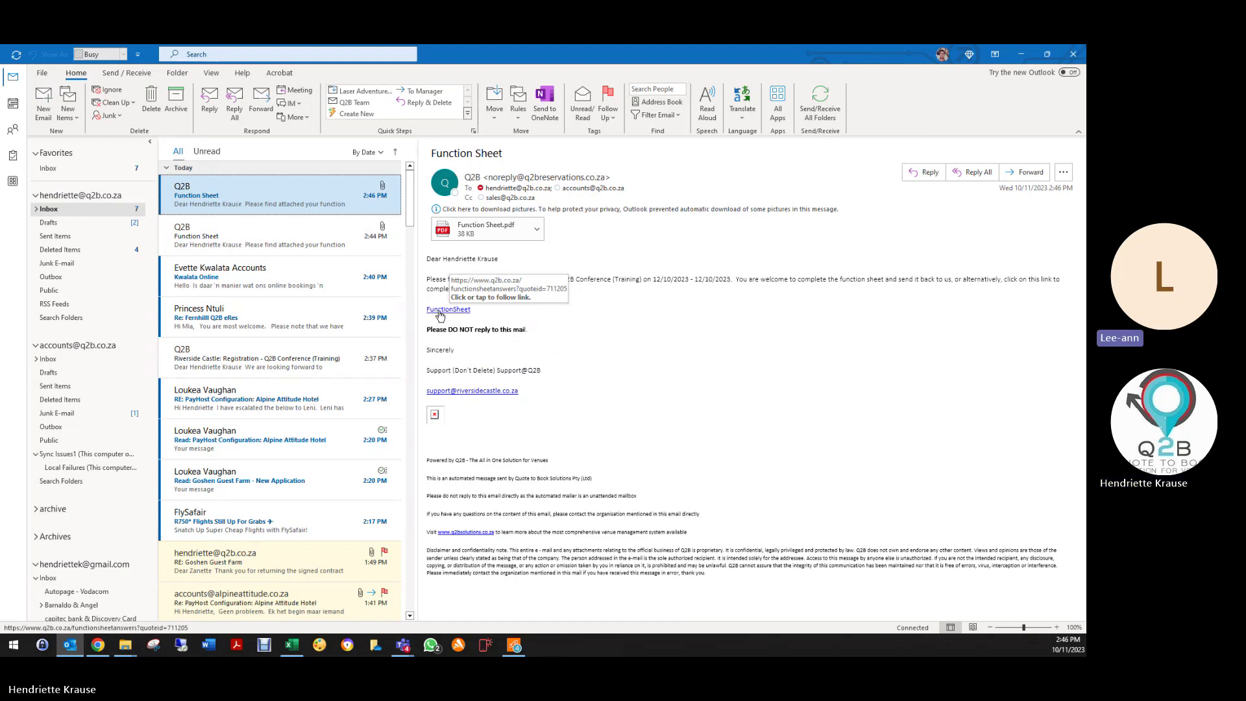
left_click(451, 312)
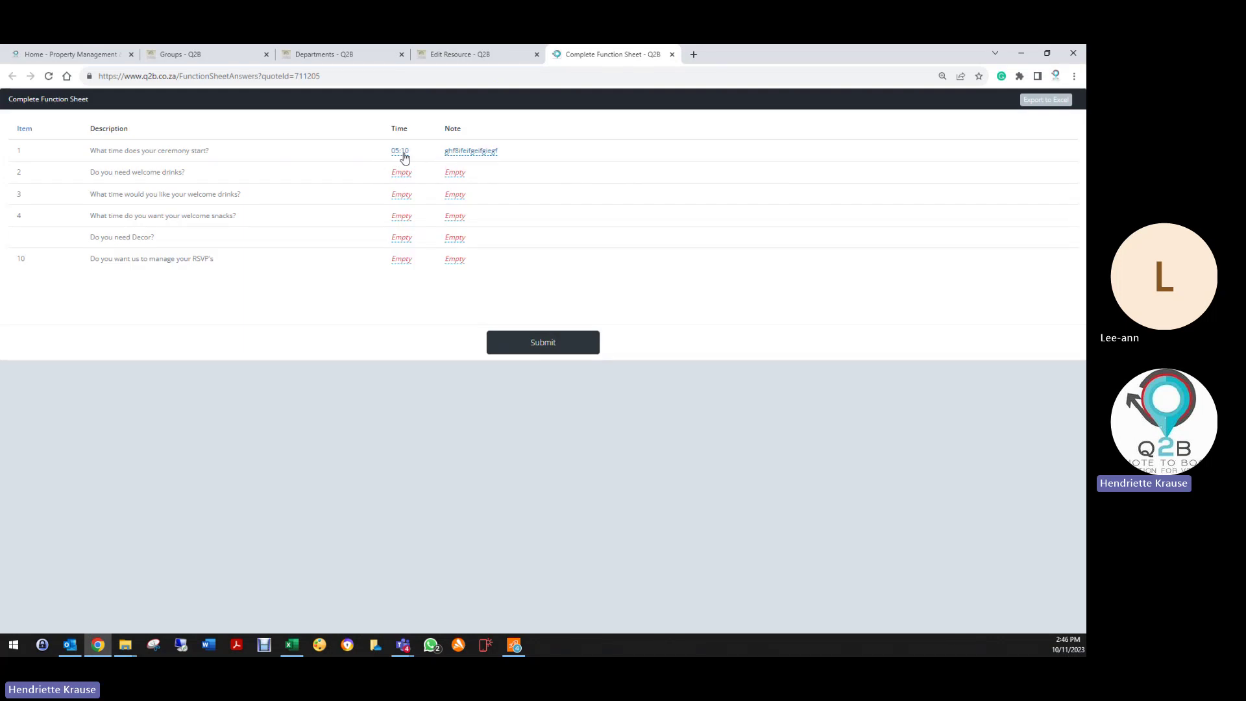
Step: Set the ceremony start time to 08:15 on the online function sheet
left_click(403, 155)
left_click(368, 161)
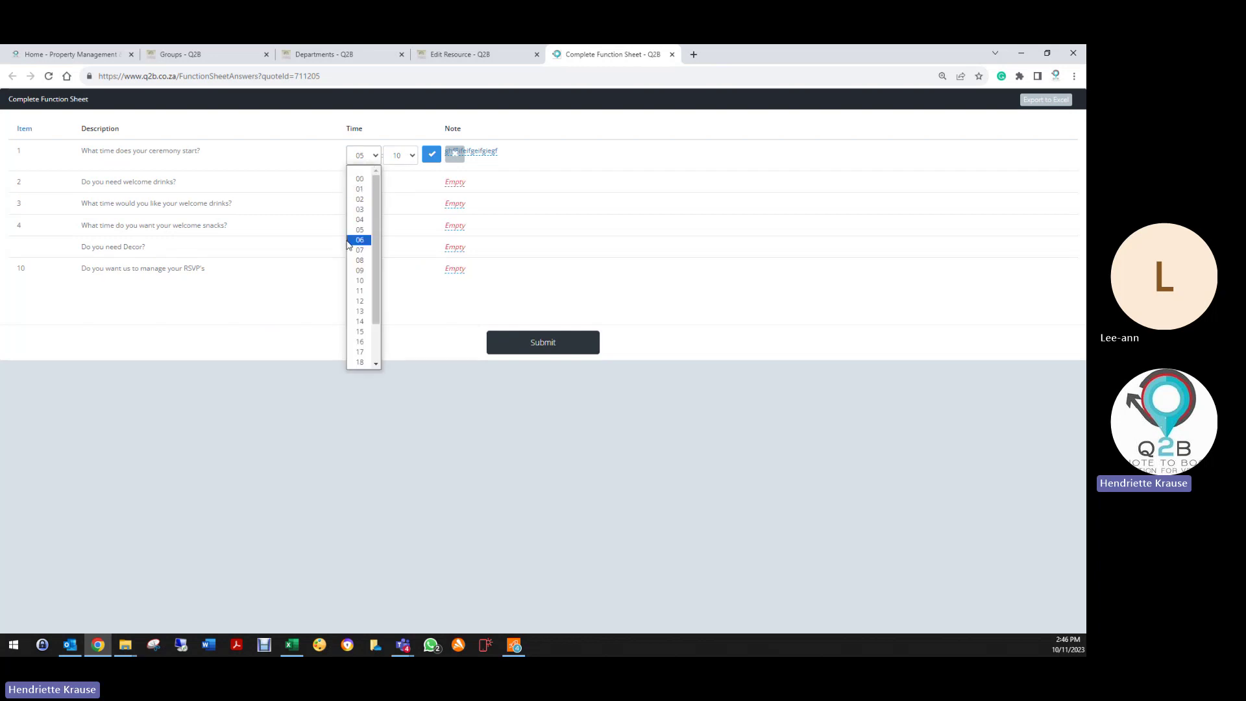
left_click(361, 260)
left_click(408, 160)
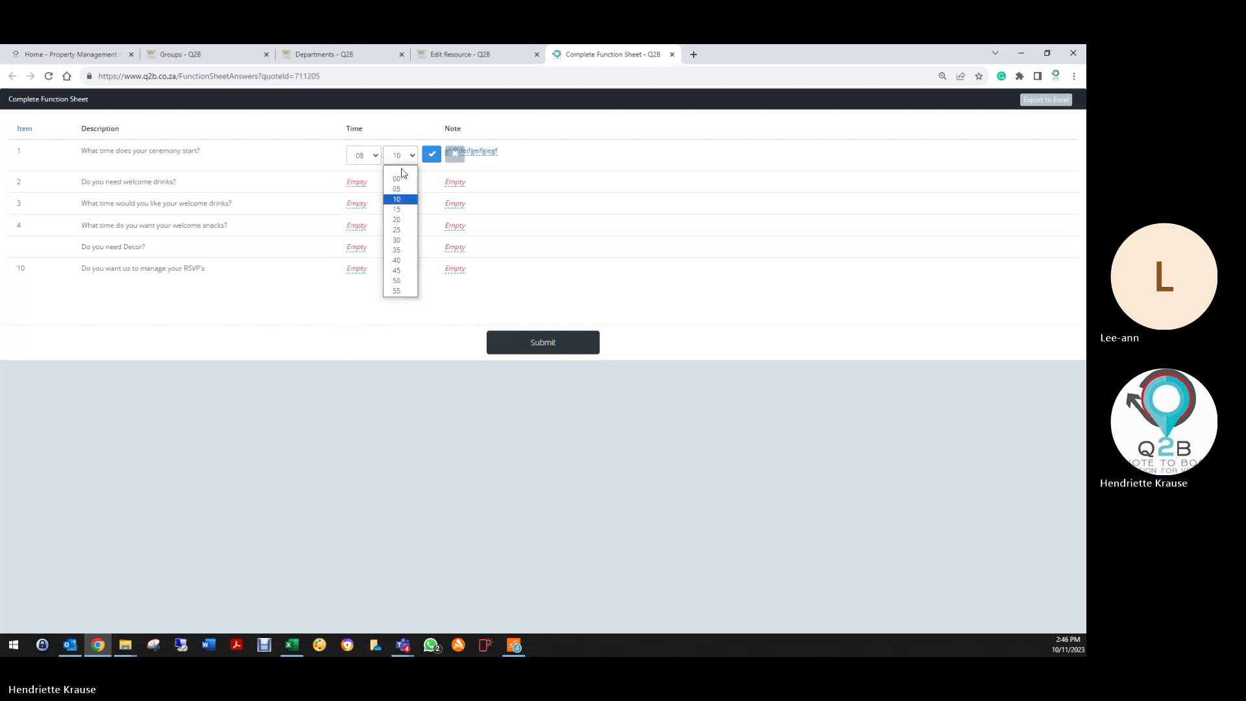
left_click(397, 209)
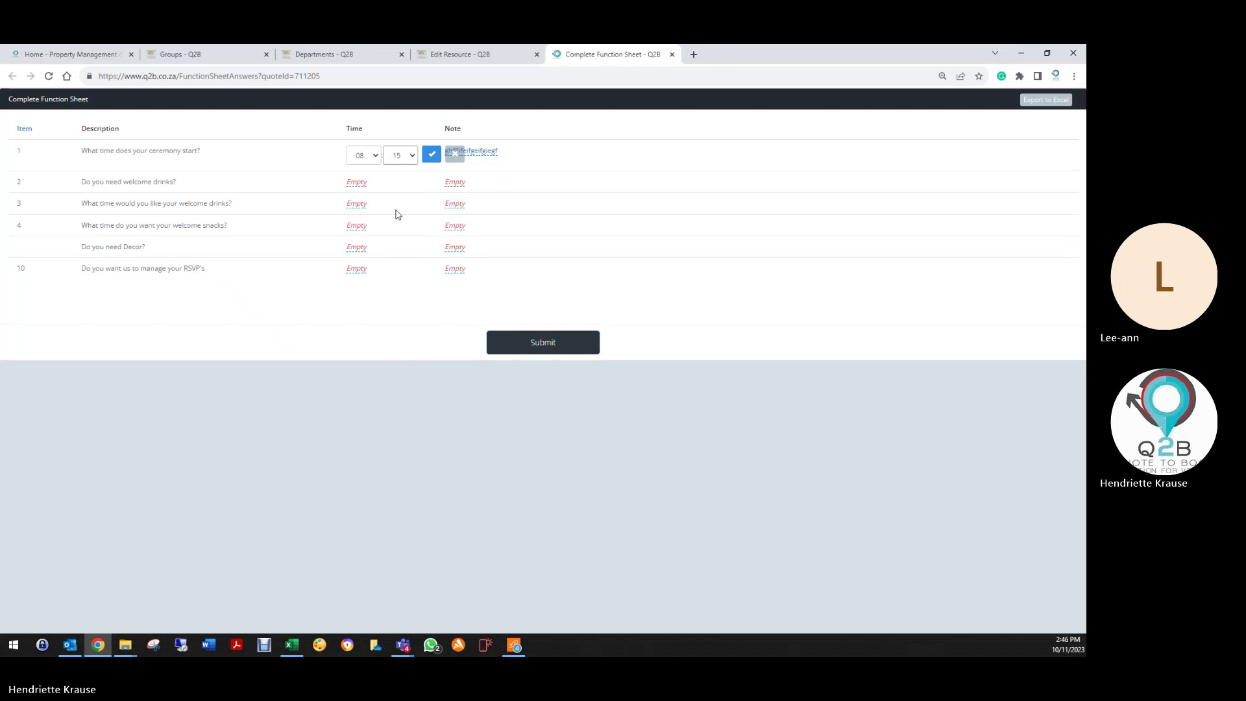
left_click(432, 154)
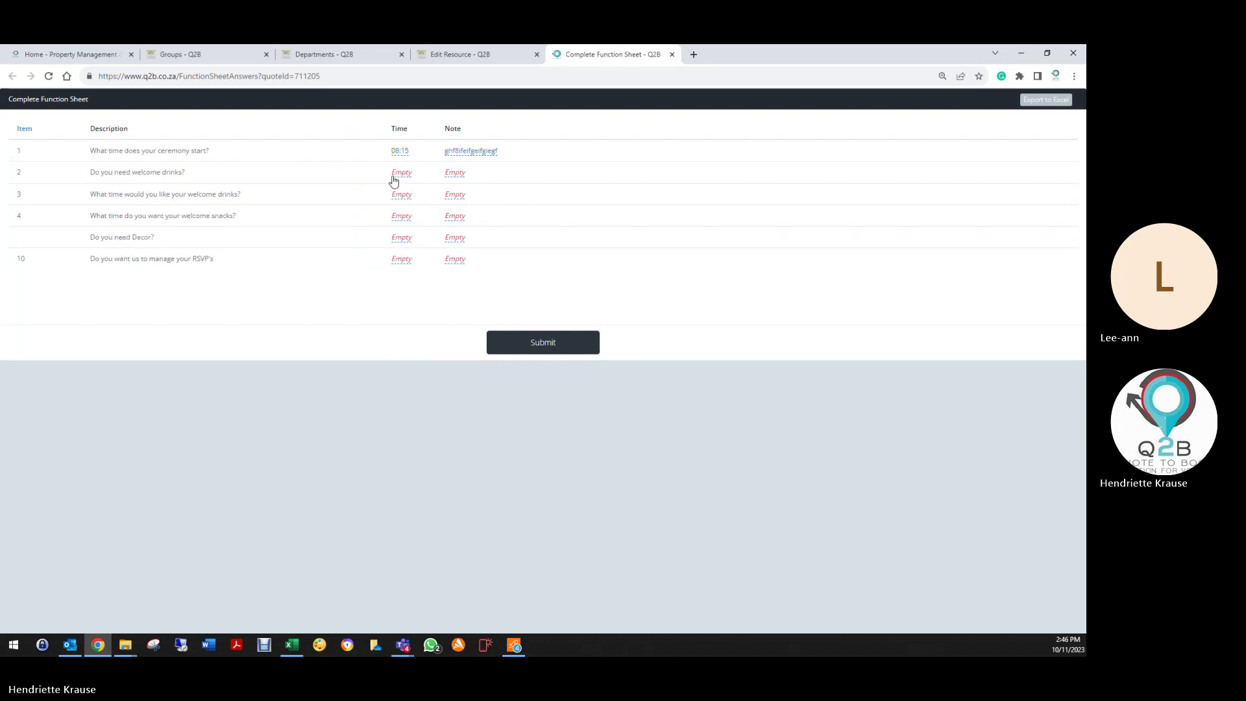
Step: Note '10 Non Alch' and '40 alc' on two lines for the welcome drinks question
left_click(455, 173)
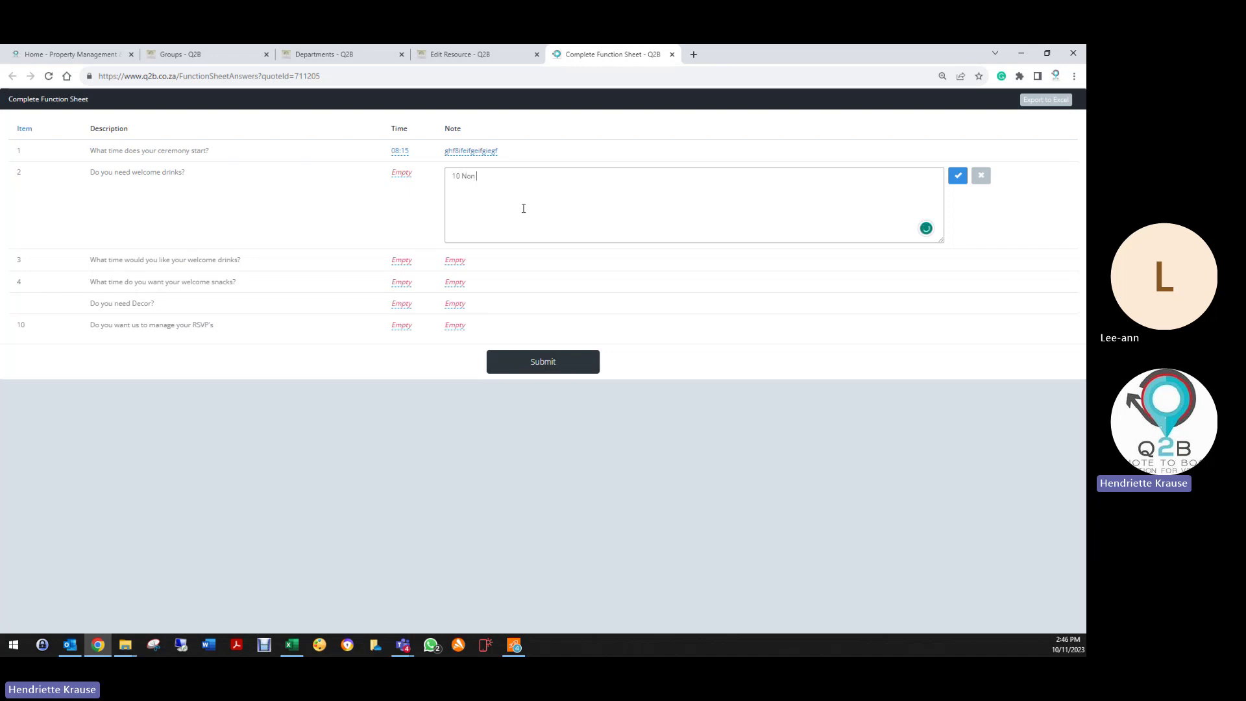
type("10 Non Ac")
key("BackSpace")
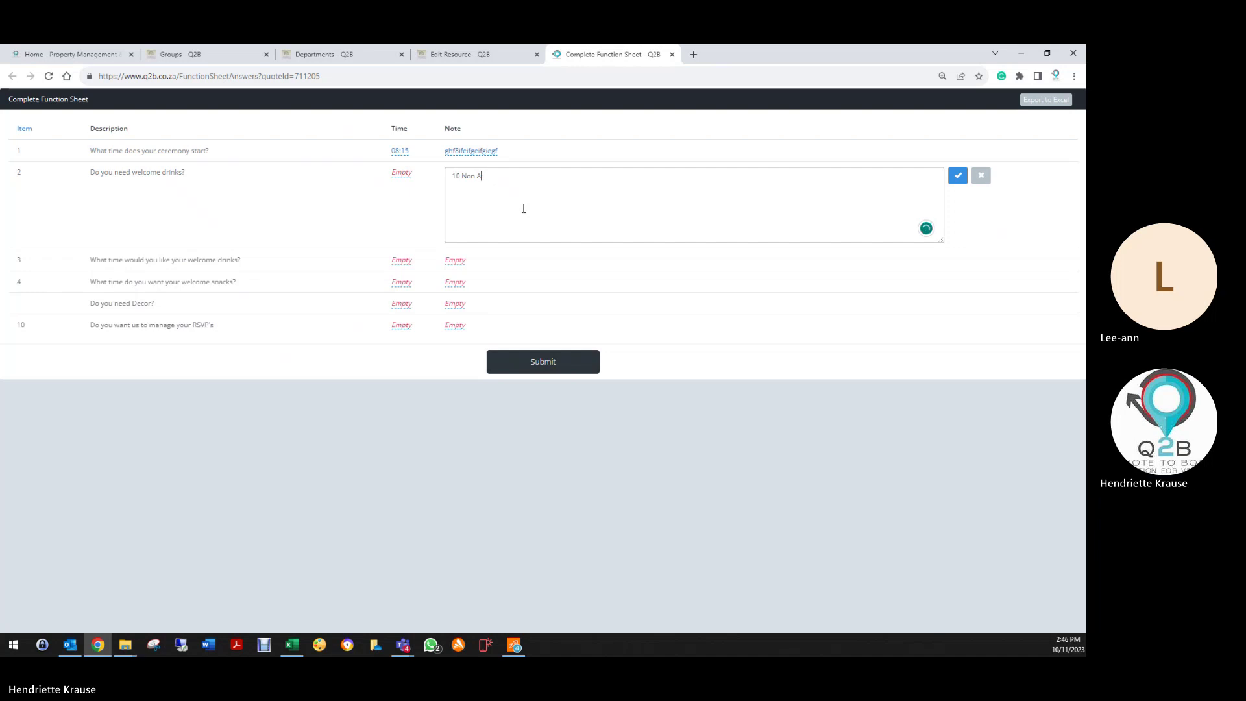
type("lch")
key("Return")
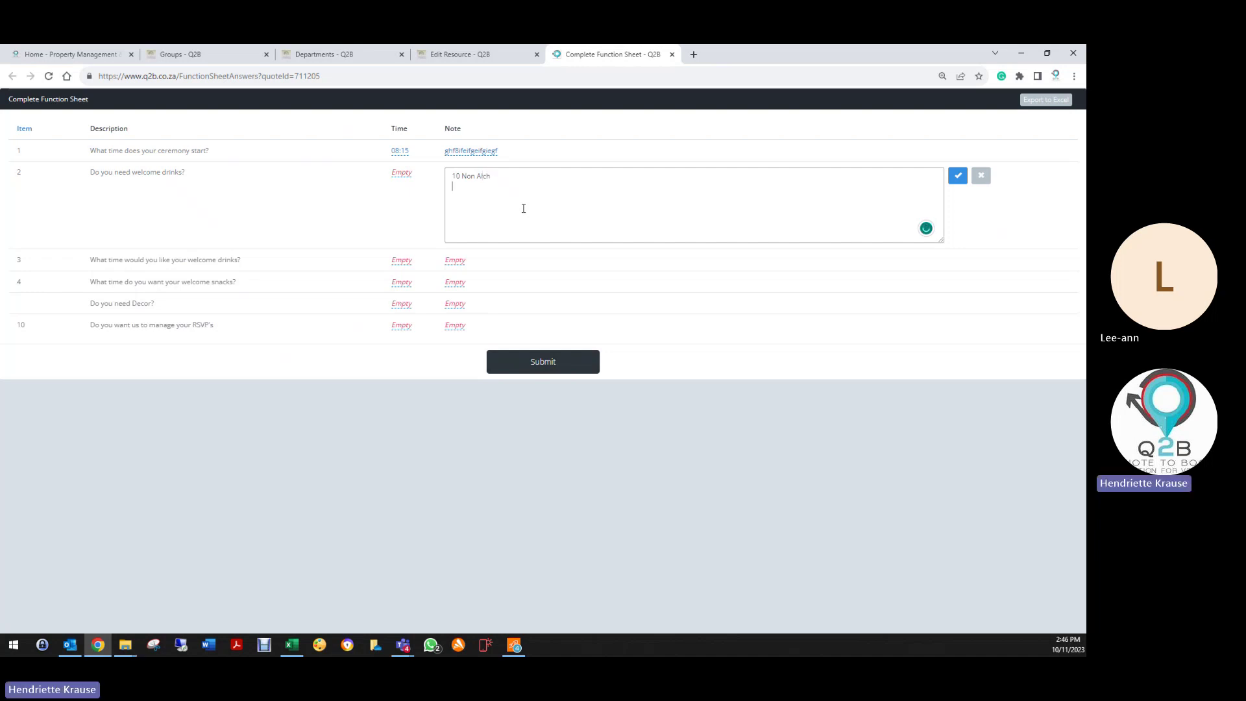
type("40 aco")
key("BackSpace")
left_click(957, 174)
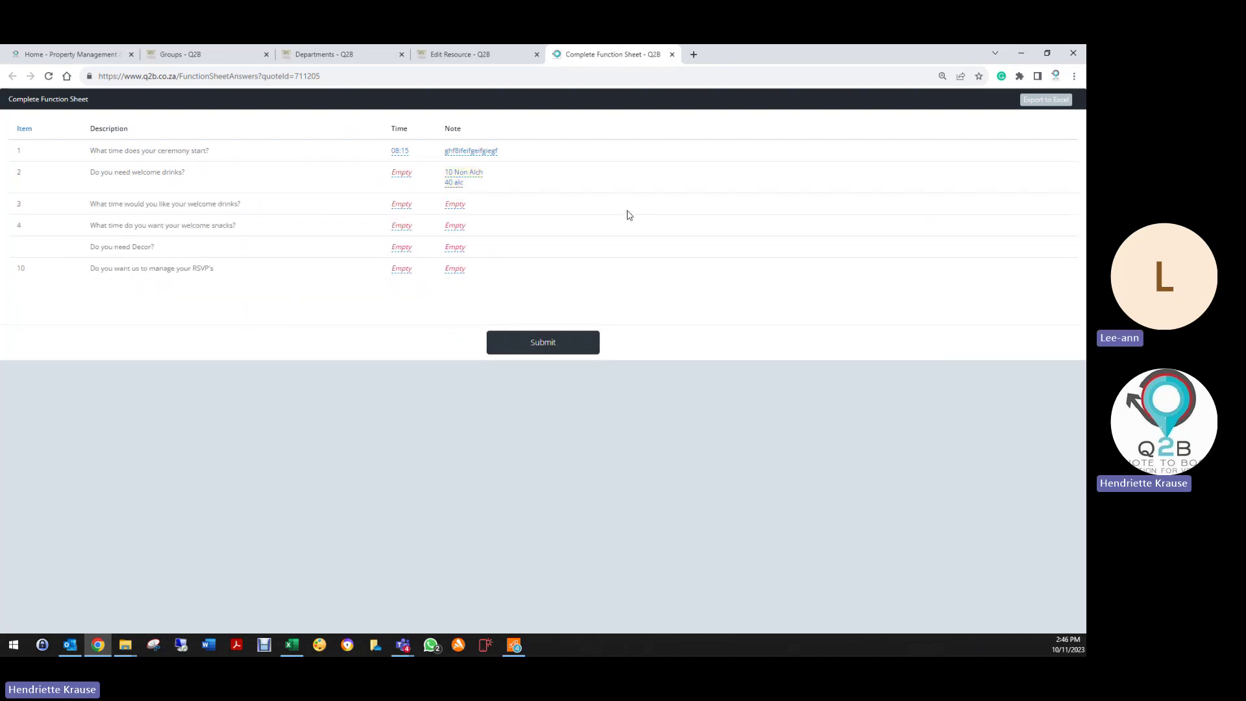
Step: Close the Edit Resource, Departments and Groups tabs, then submit the completed function sheet
left_click(536, 54)
left_click(401, 54)
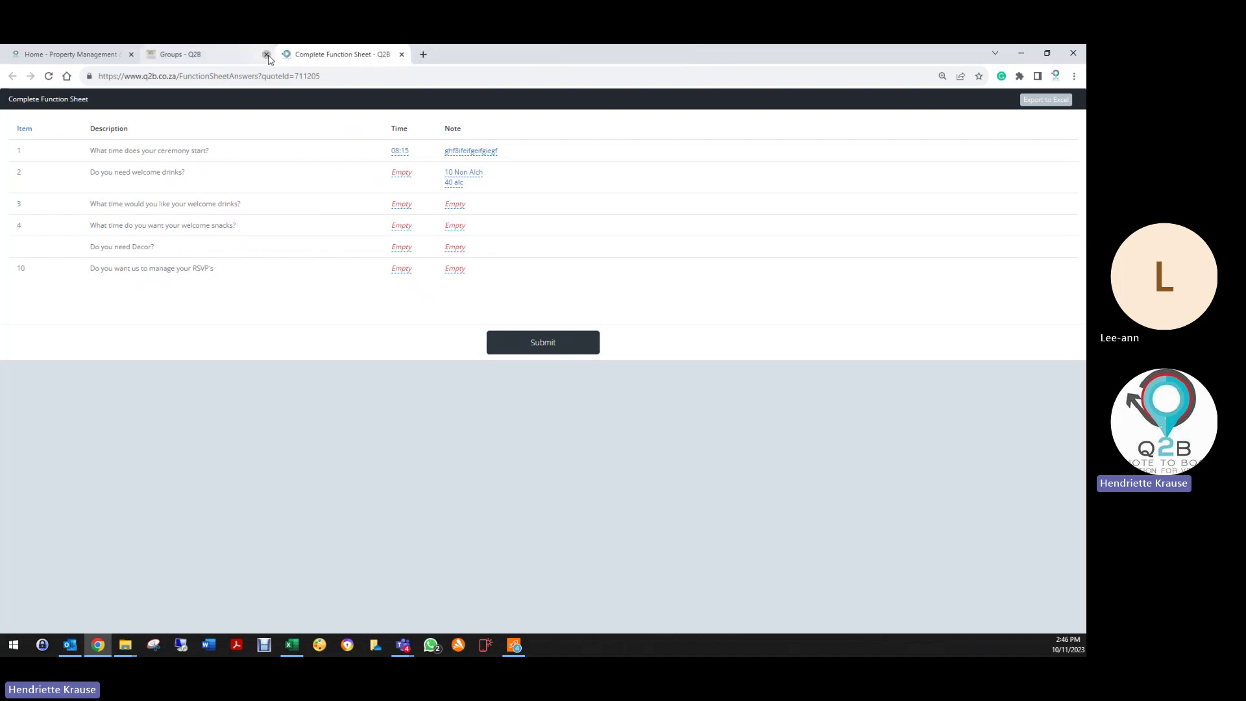
left_click(267, 55)
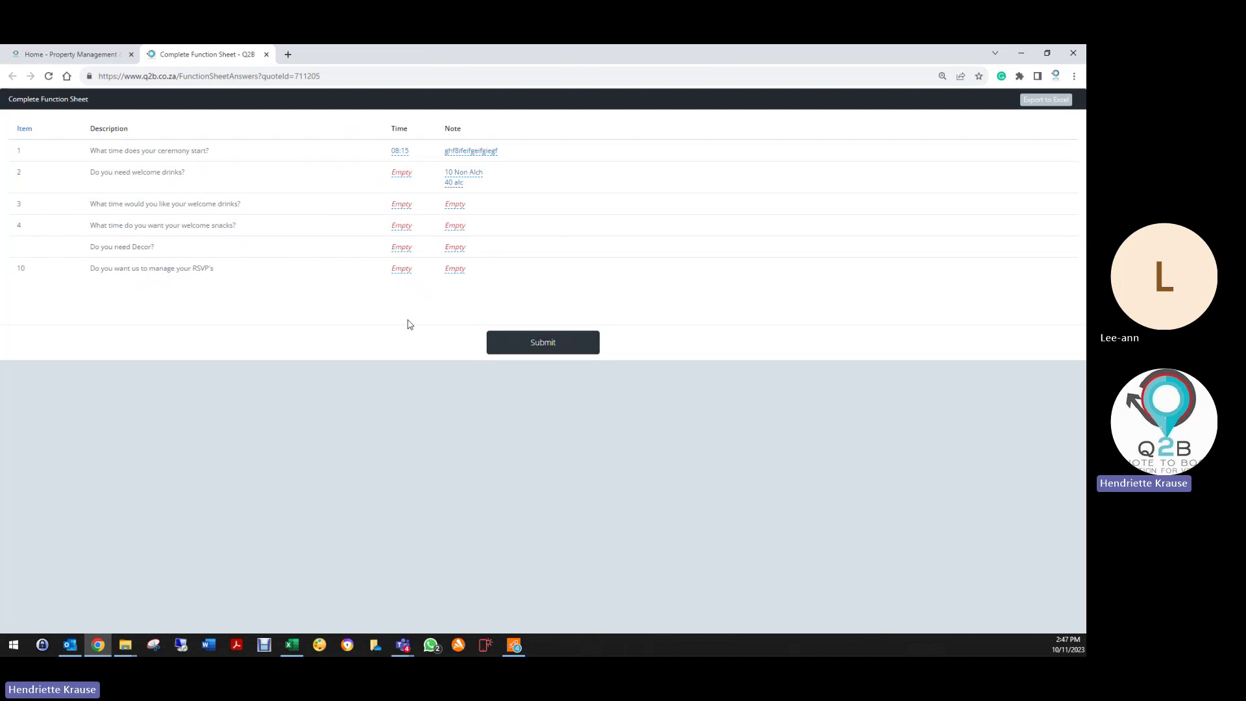
left_click(570, 344)
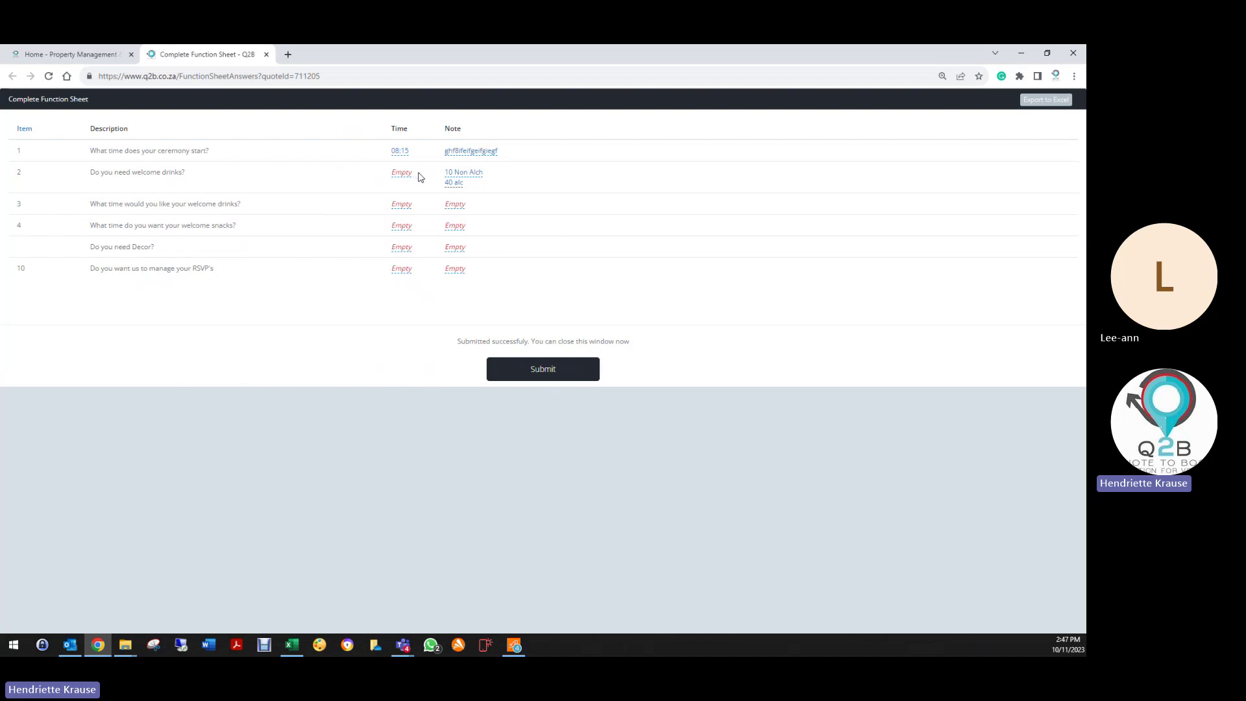
Step: Change the welcome drinks note from 40 alc to 70 alc, keeping 10 Non Alch, and save
left_click(454, 182)
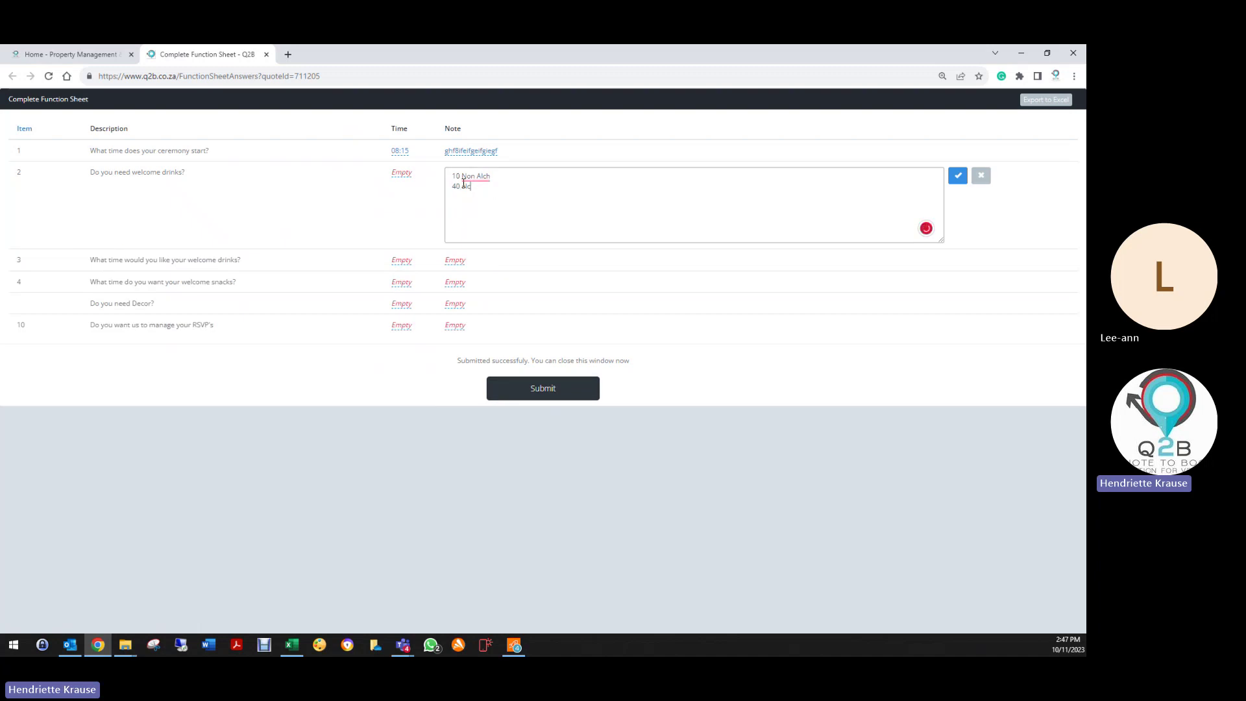
key("Escape")
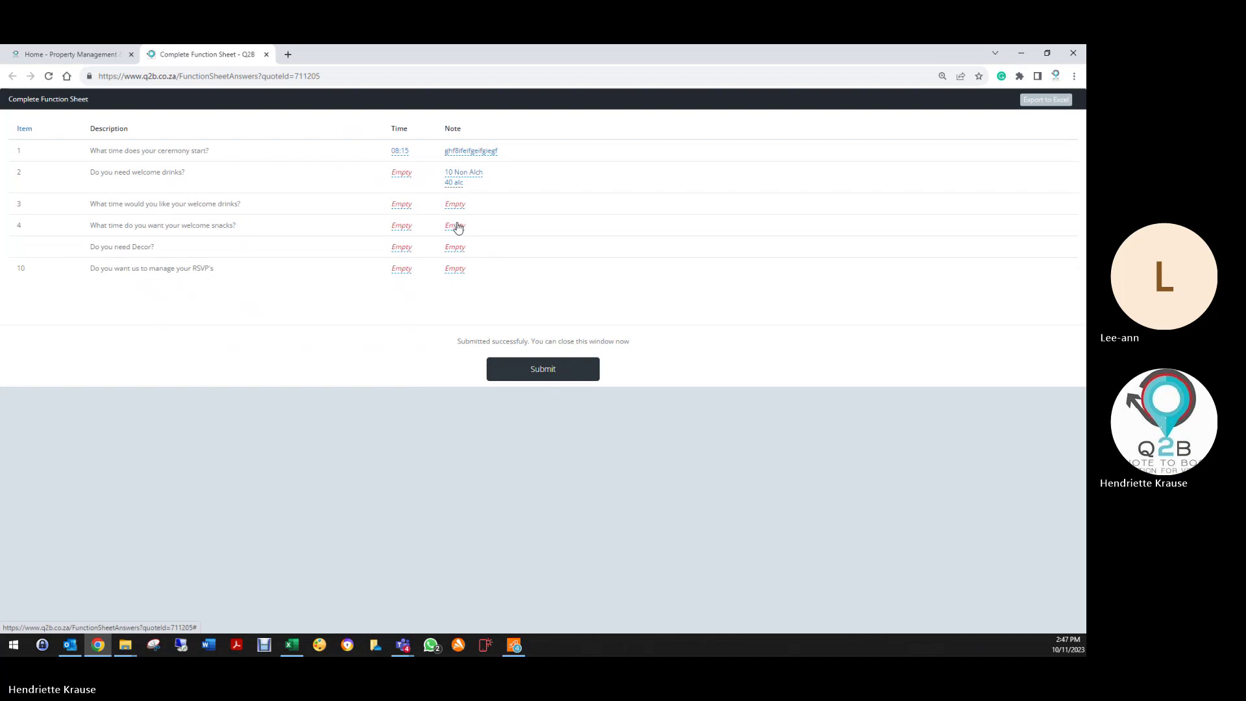
left_click(460, 188)
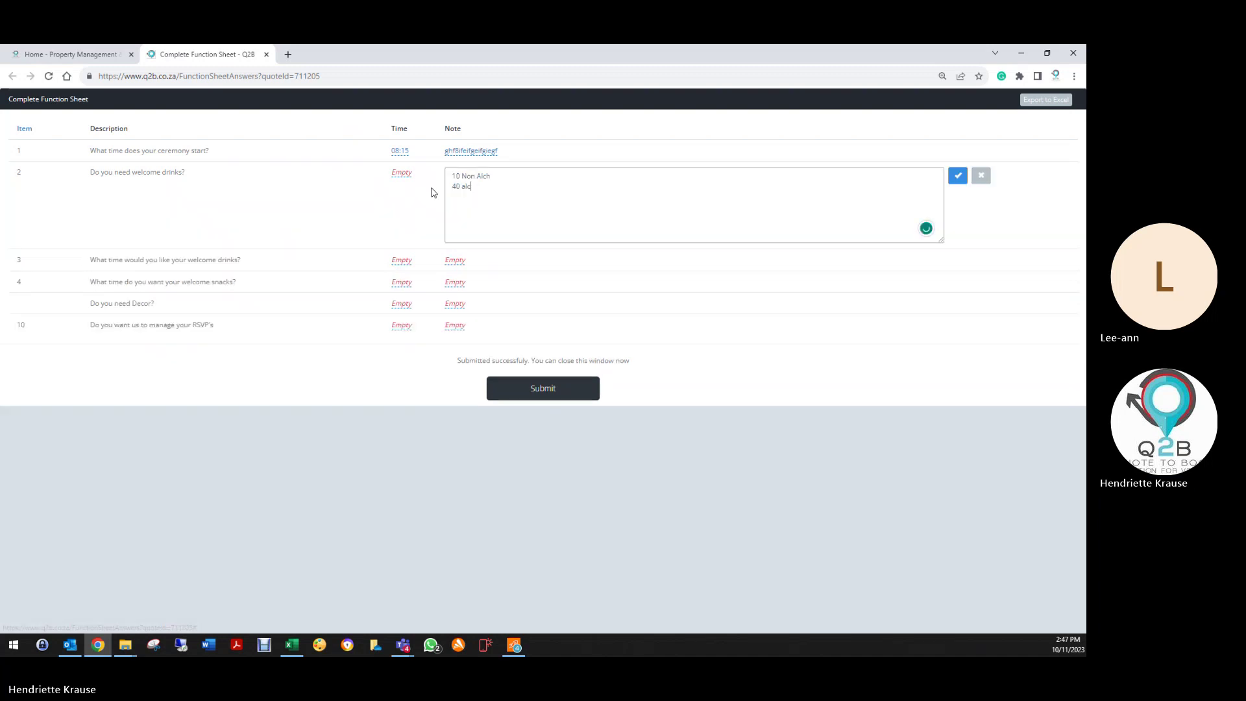
key("BackSpace")
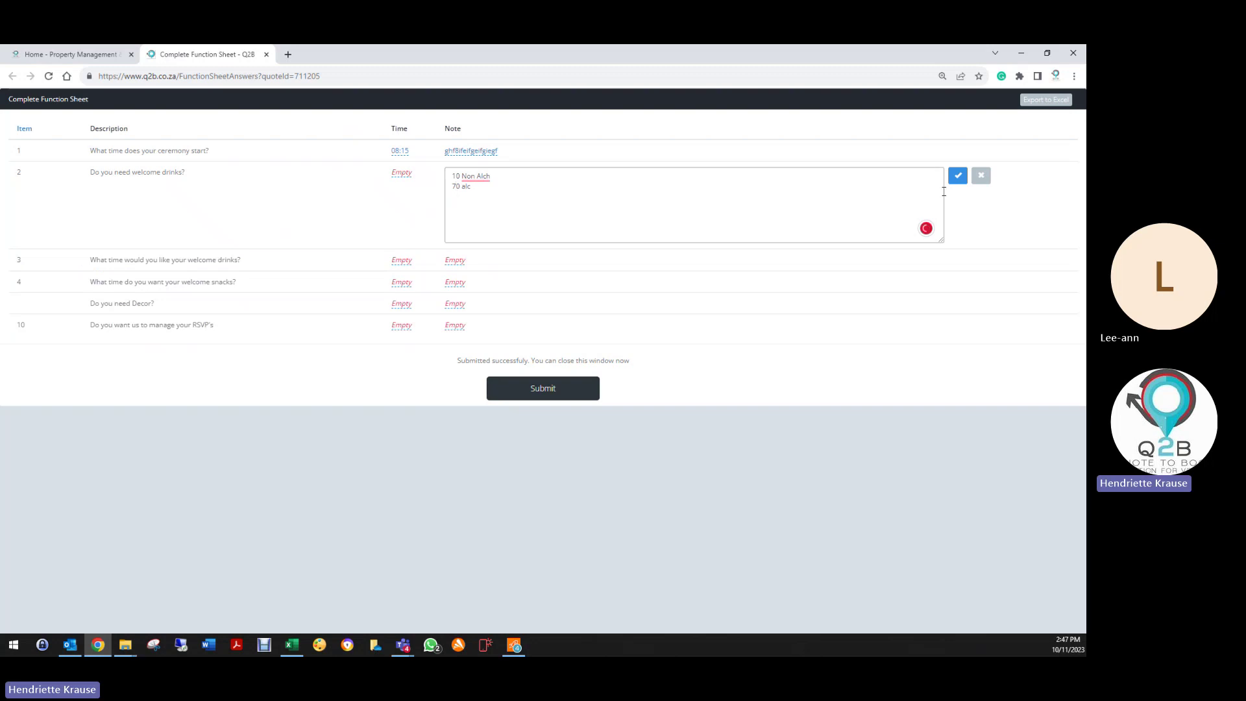
left_click(958, 175)
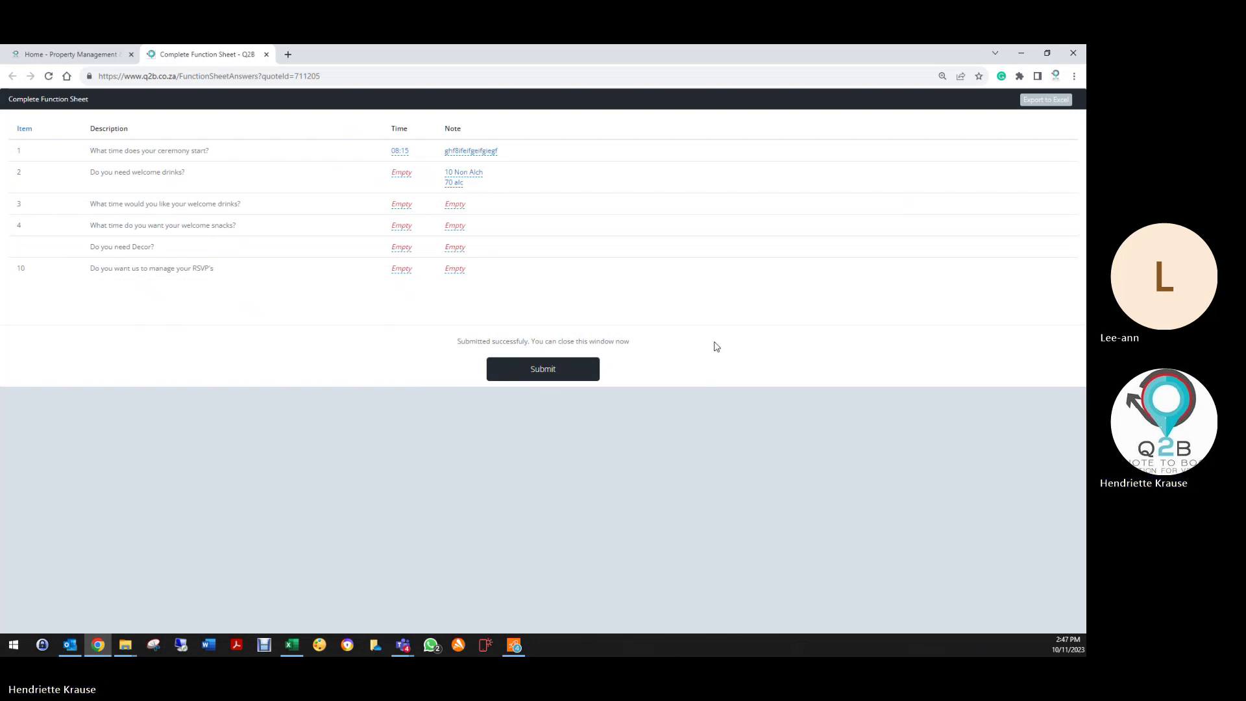
Step: Close the function sheet and sign in to the venue account
left_click(266, 54)
left_click(569, 454)
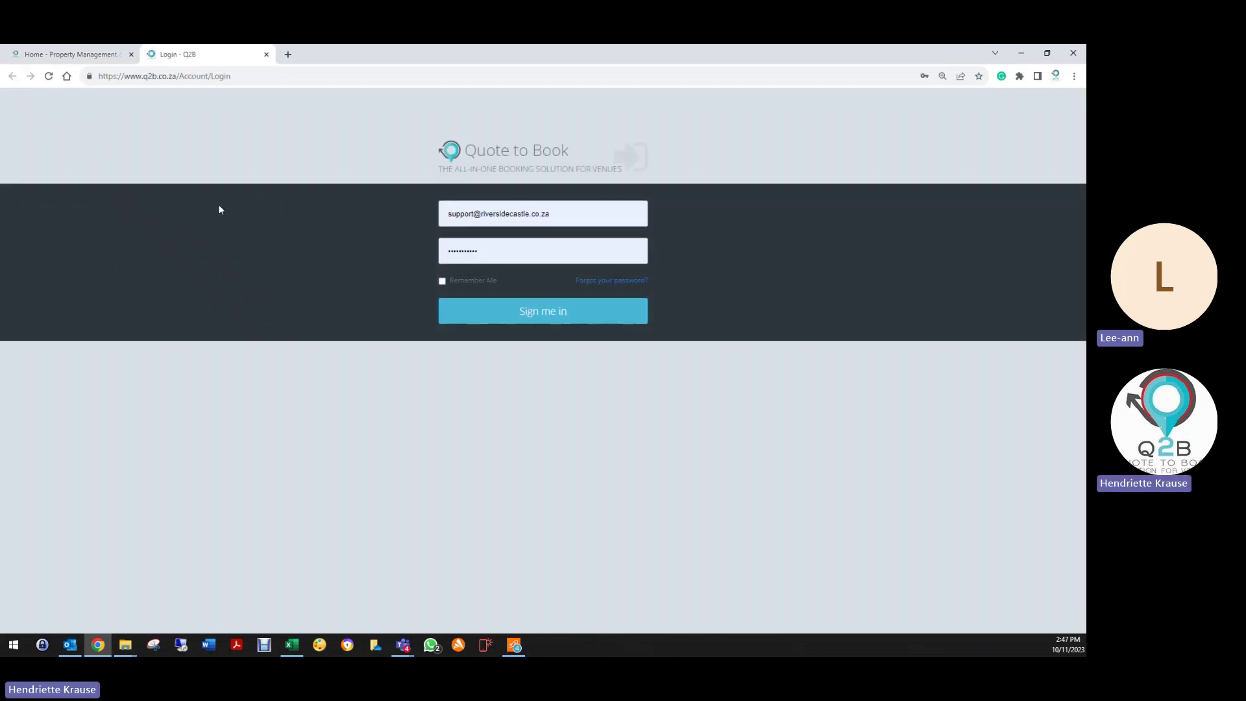
left_click(492, 319)
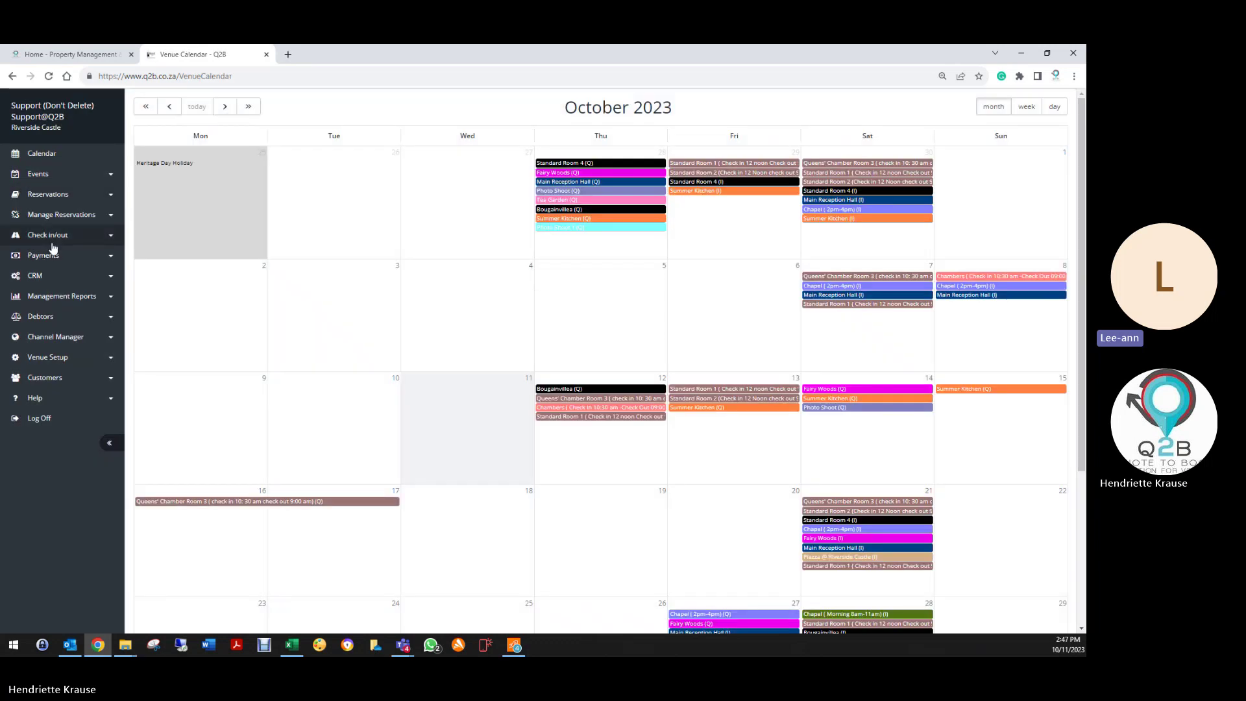
Step: Open the Q2B Conference (Training) booking from the Reservation List for editing
left_click(52, 194)
left_click(52, 218)
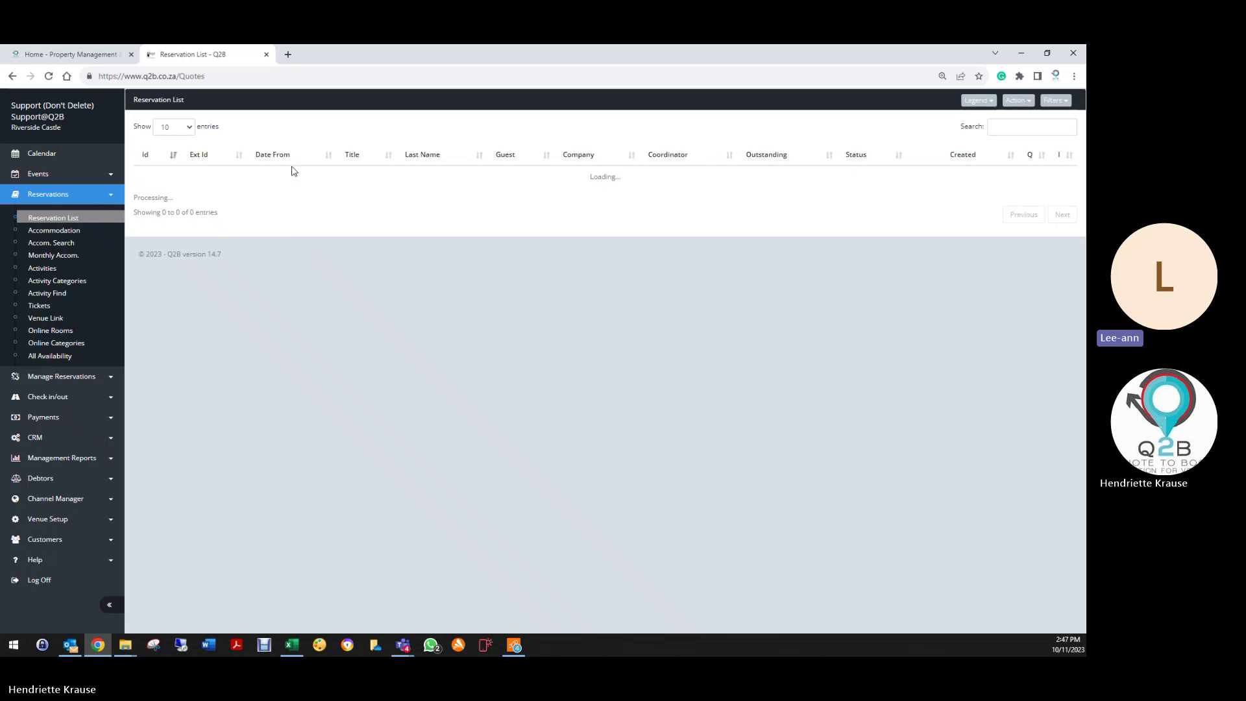
left_click(154, 186)
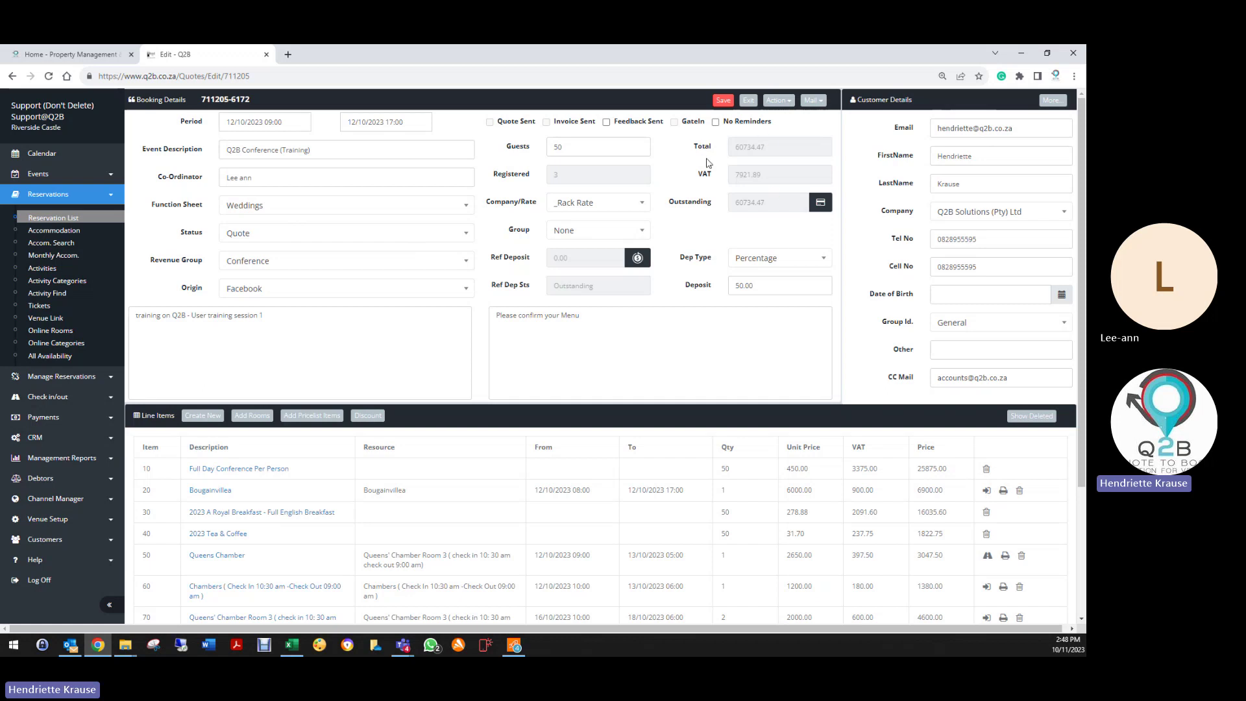
left_click(788, 102)
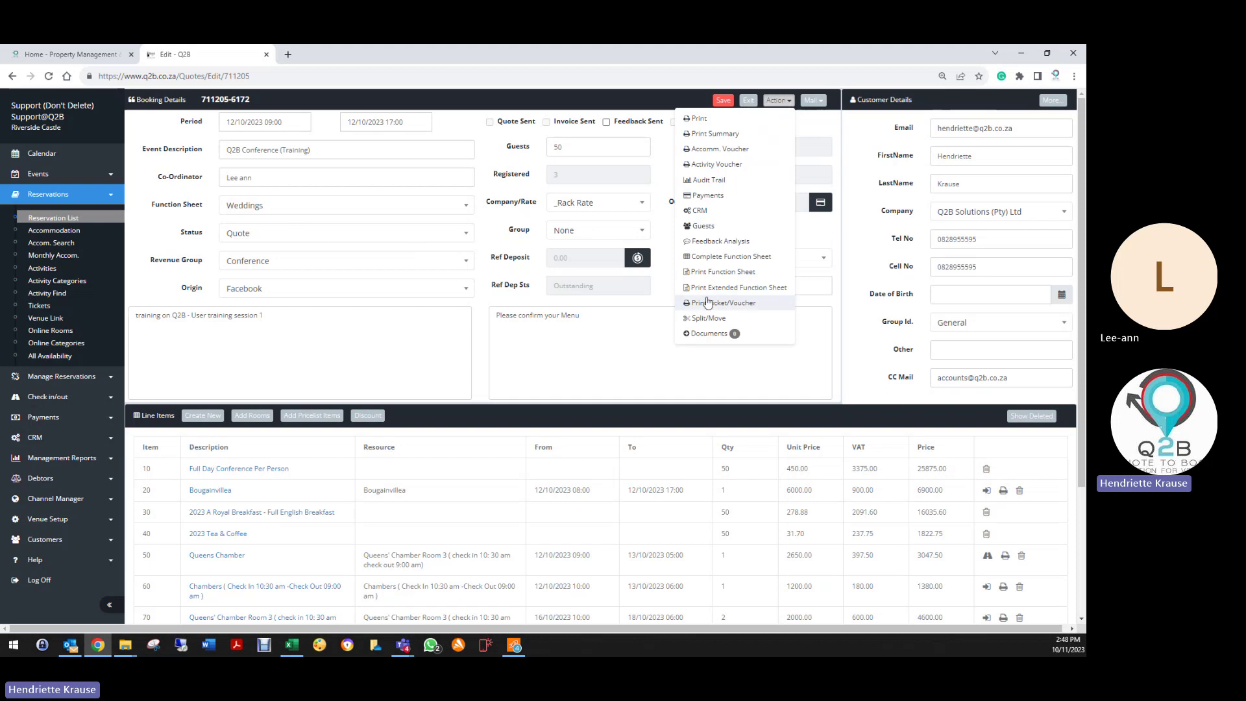
left_click(717, 257)
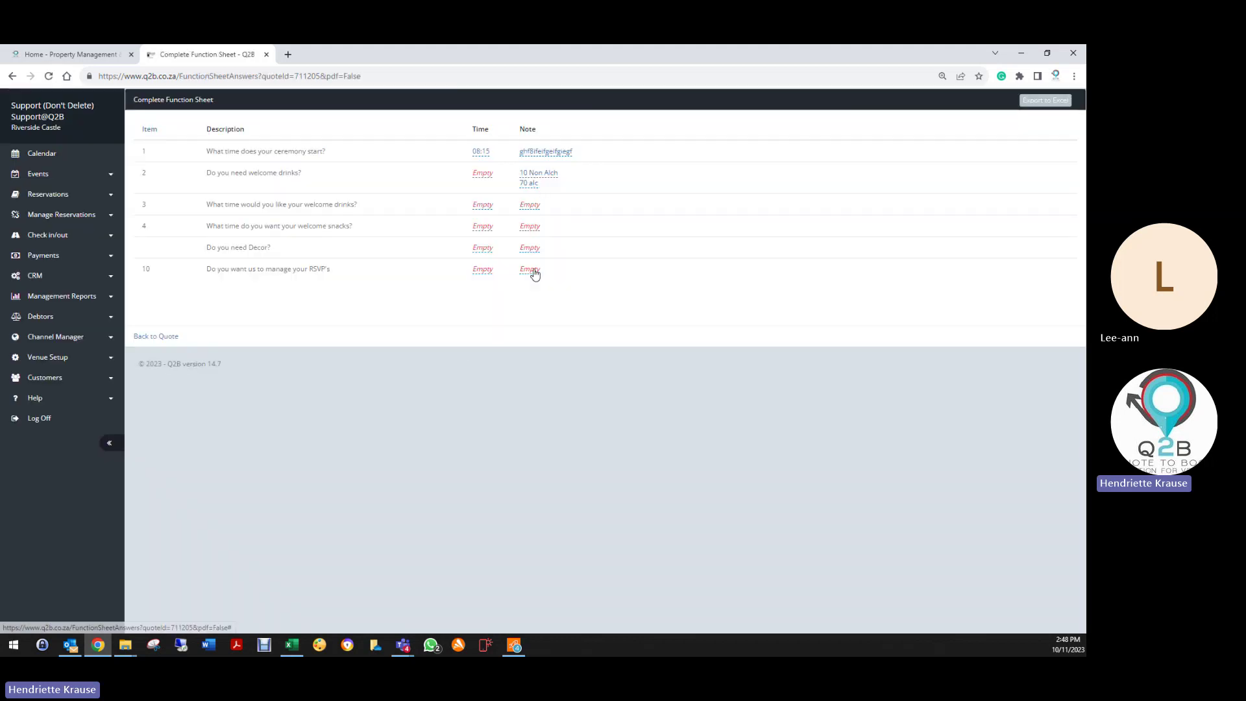
left_click(159, 338)
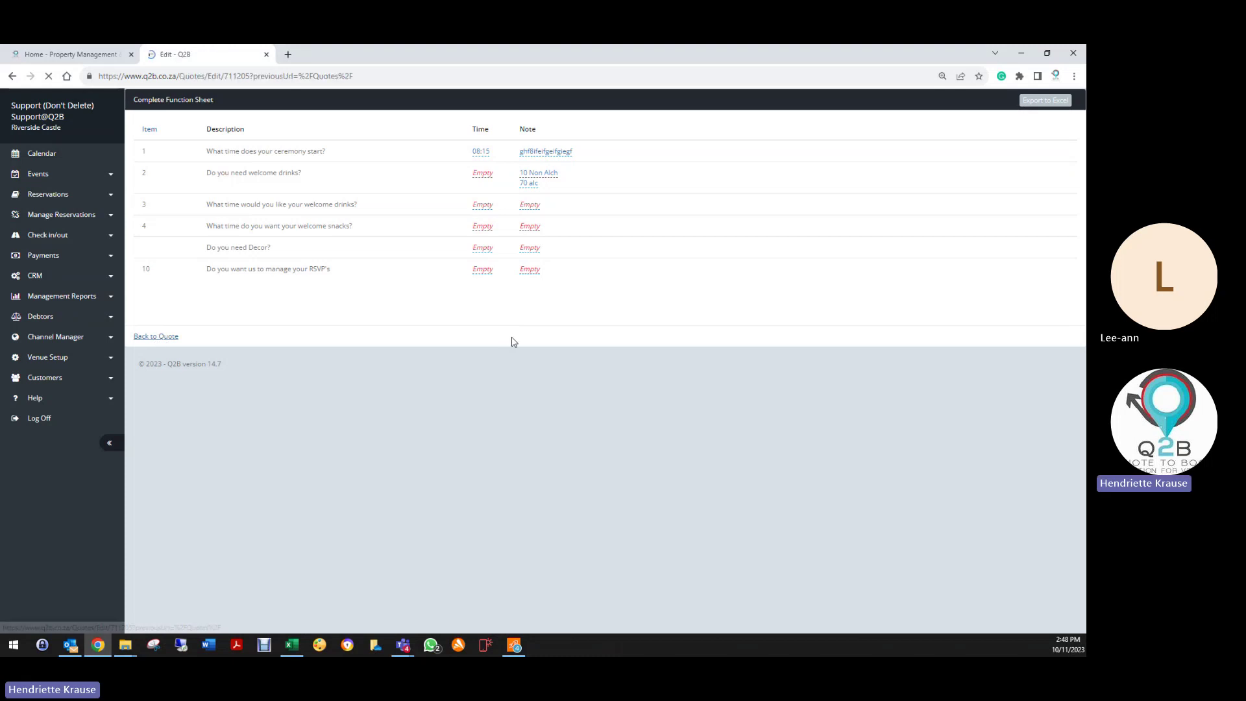
left_click(718, 104)
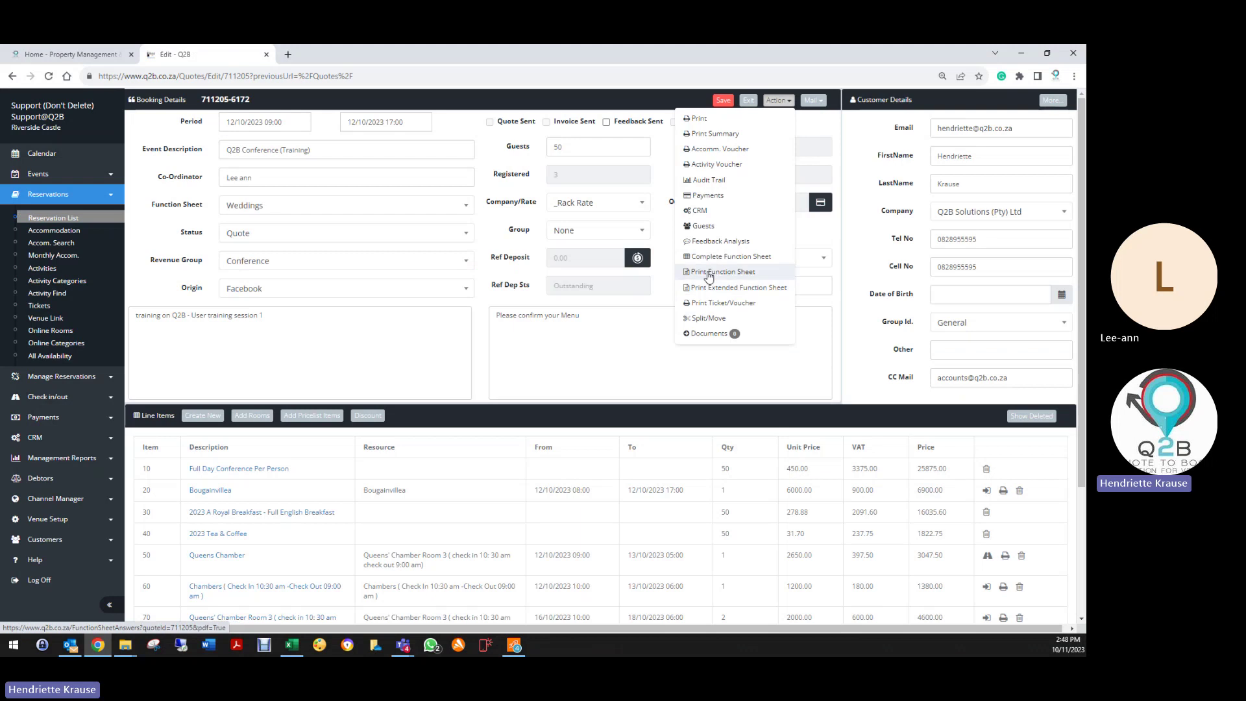
left_click(717, 314)
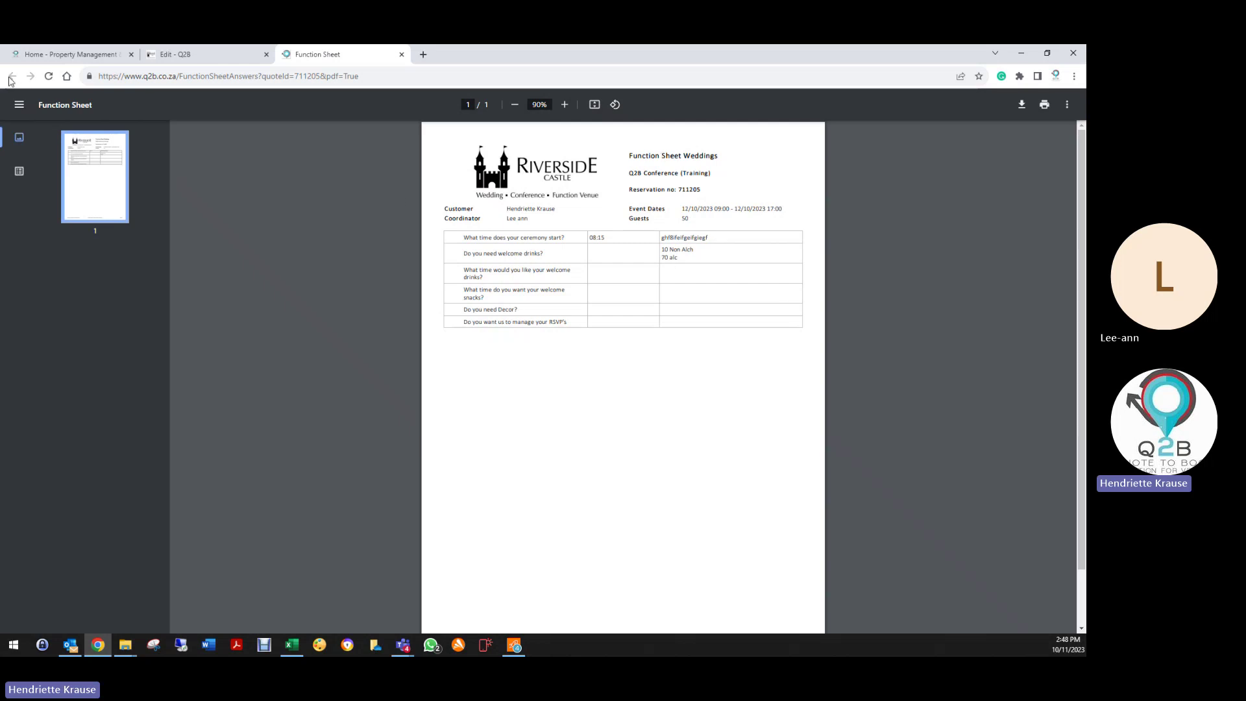
left_click(402, 55)
left_click(778, 100)
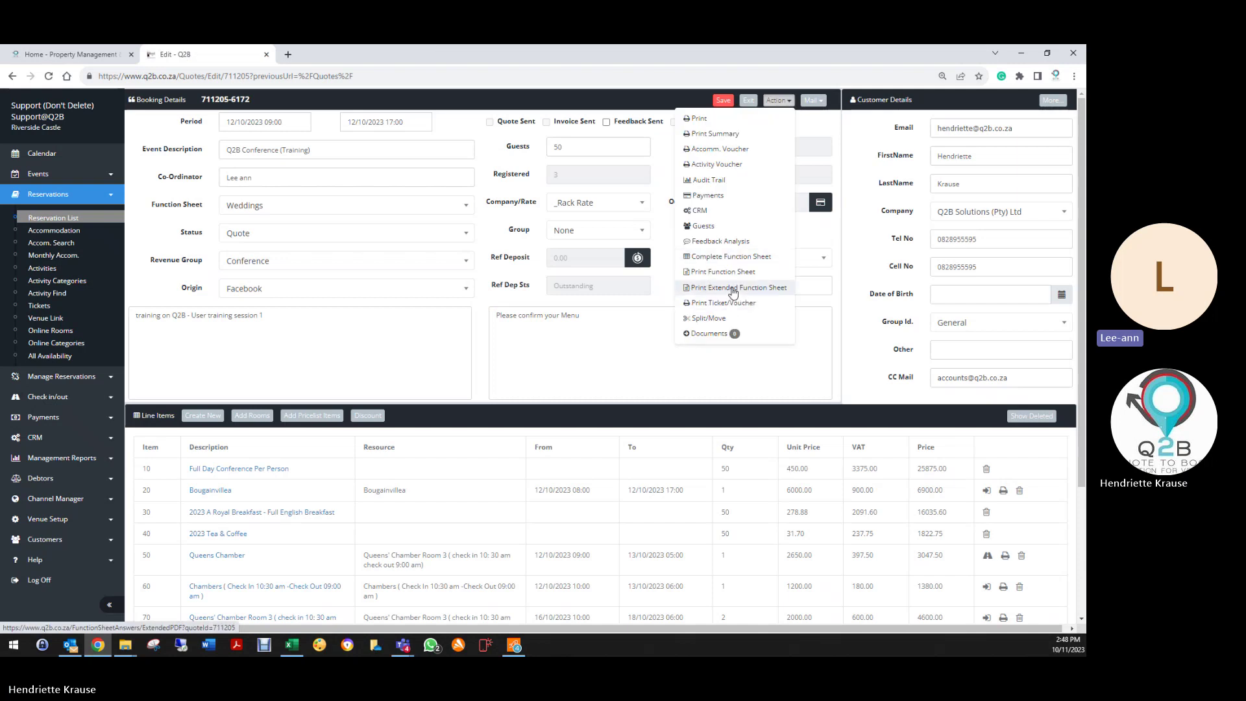
left_click(733, 290)
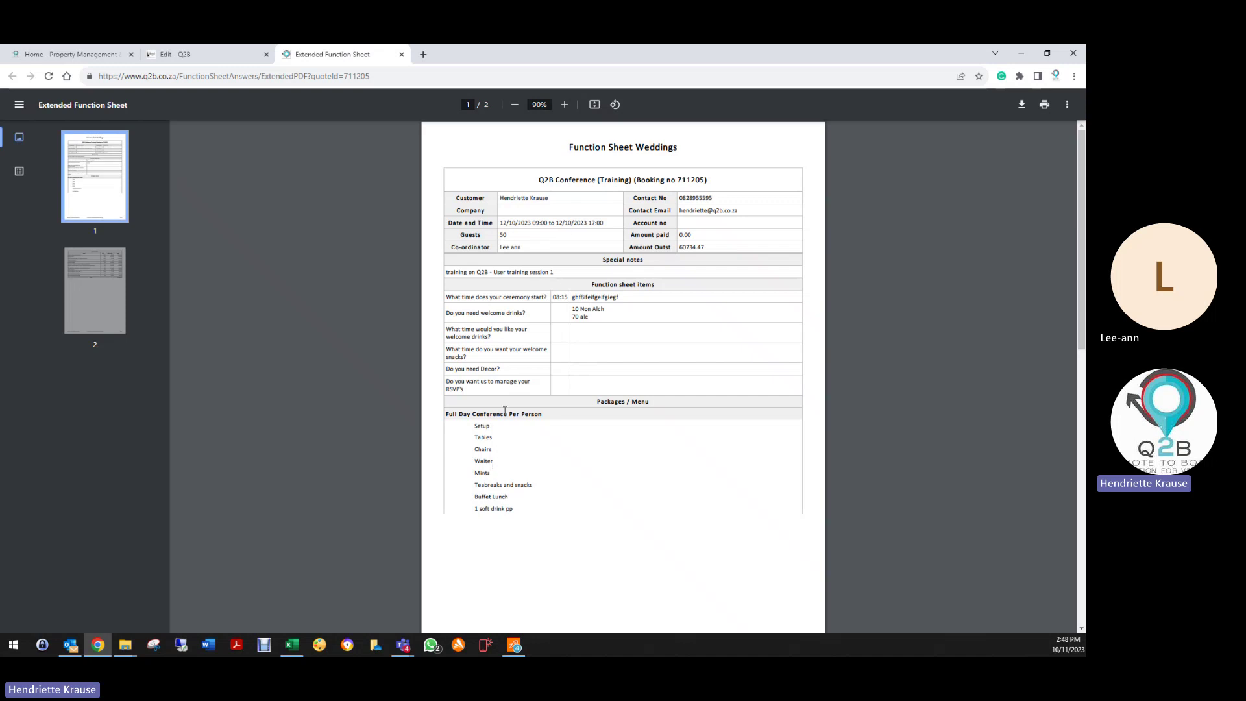
scroll(510, 440, "down", 4)
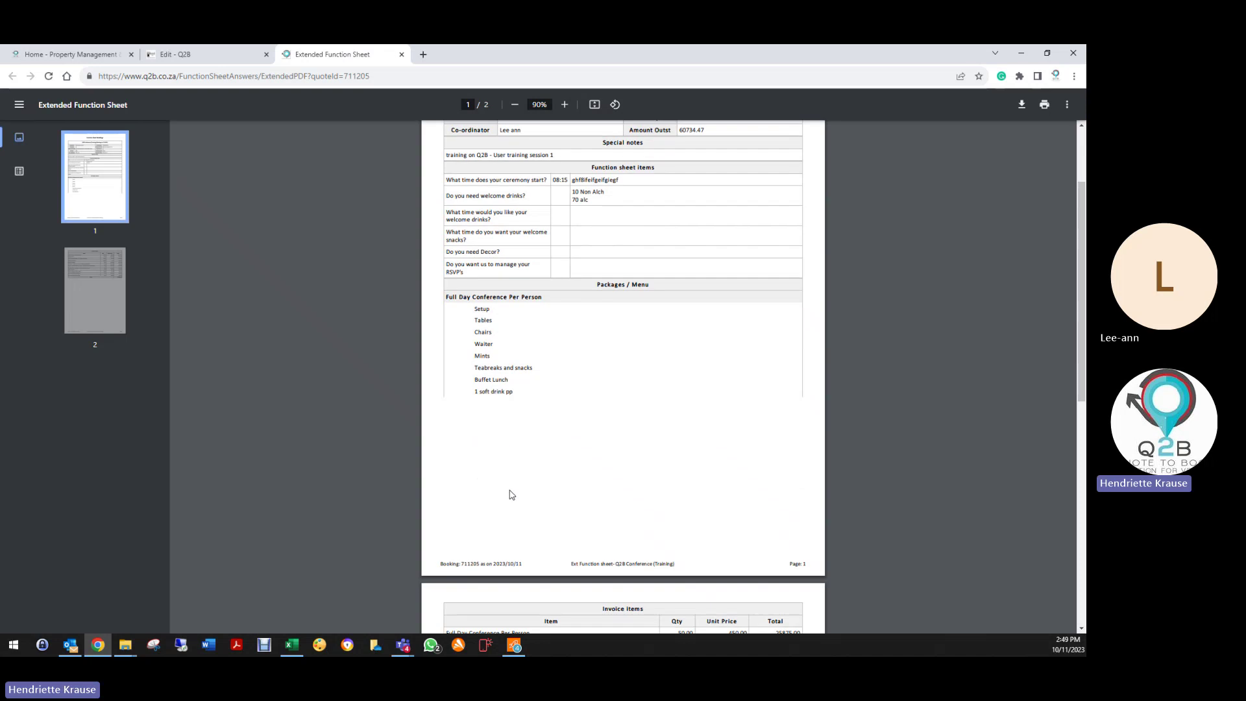
scroll(513, 349, "down", 4)
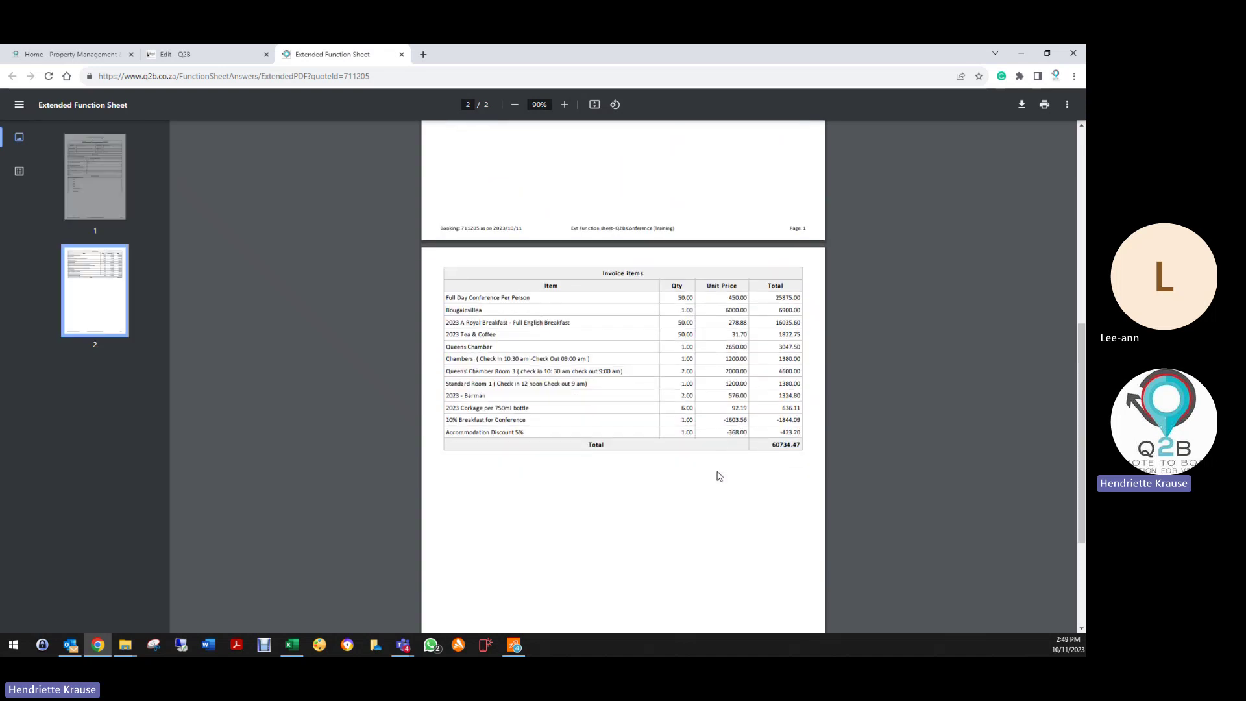
scroll(732, 542, "down", 3)
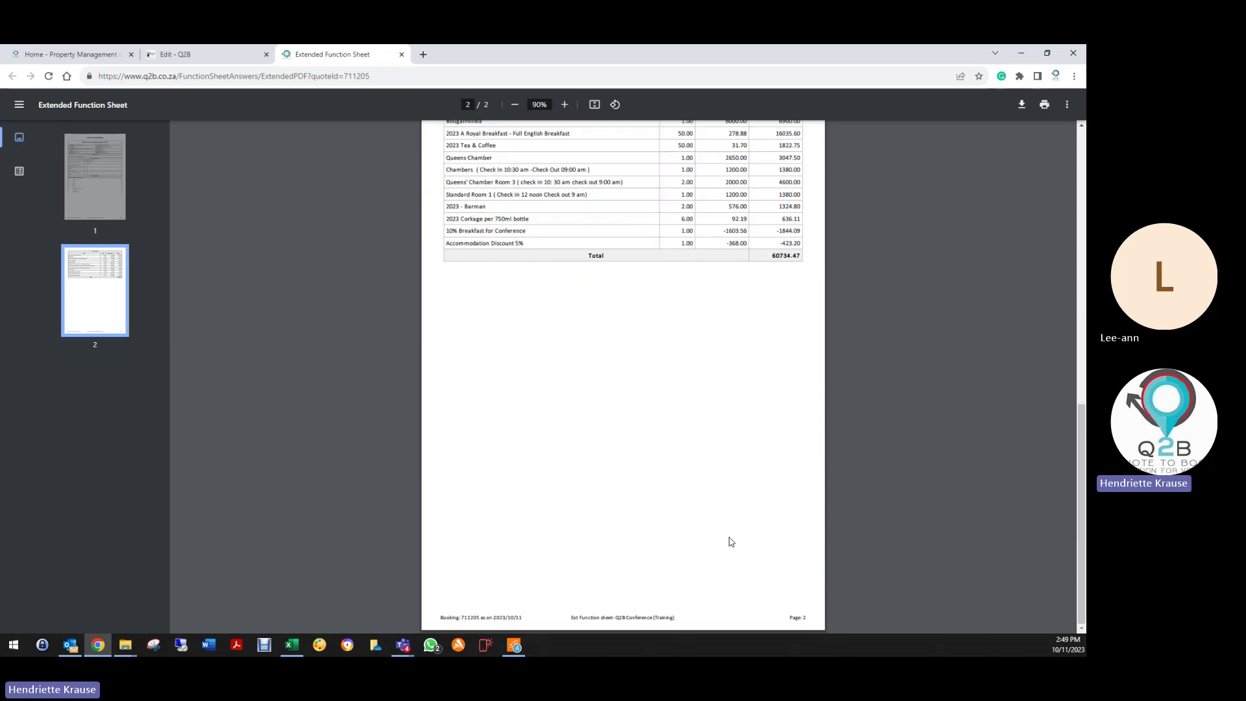
scroll(735, 542, "up", 10)
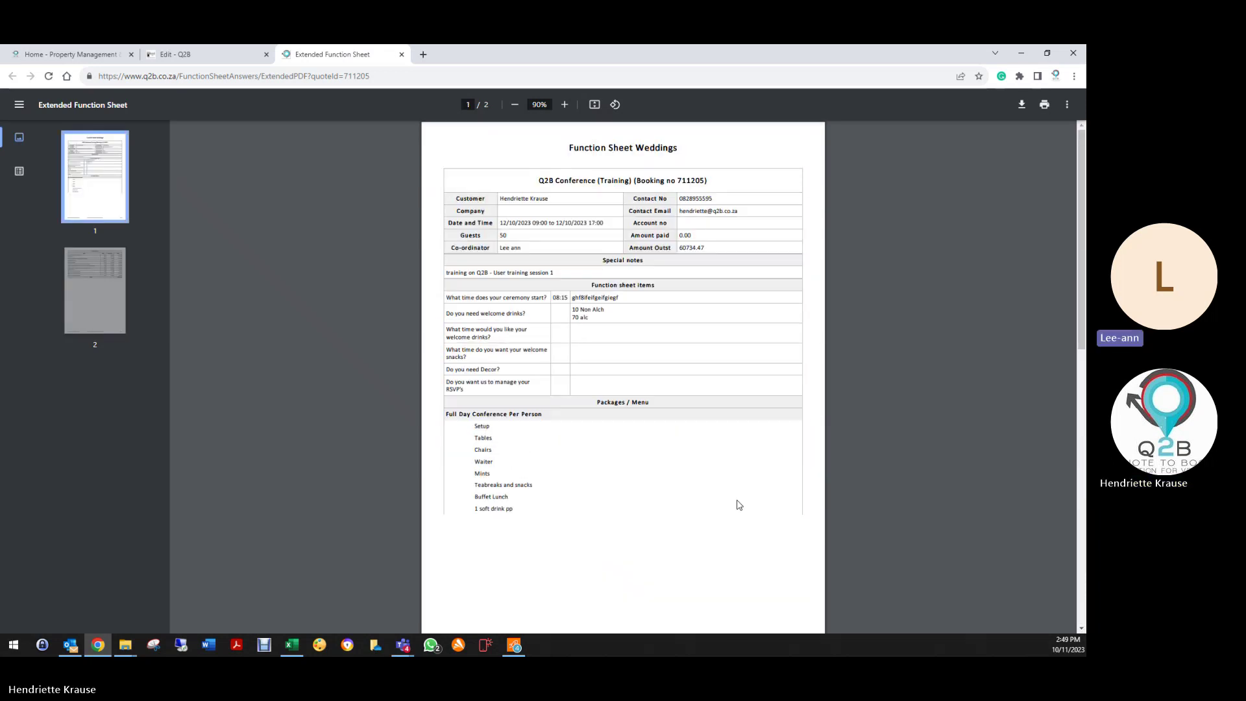
Step: Close the Extended Function Sheet PDF and review the booking's twelve line items
left_click(401, 55)
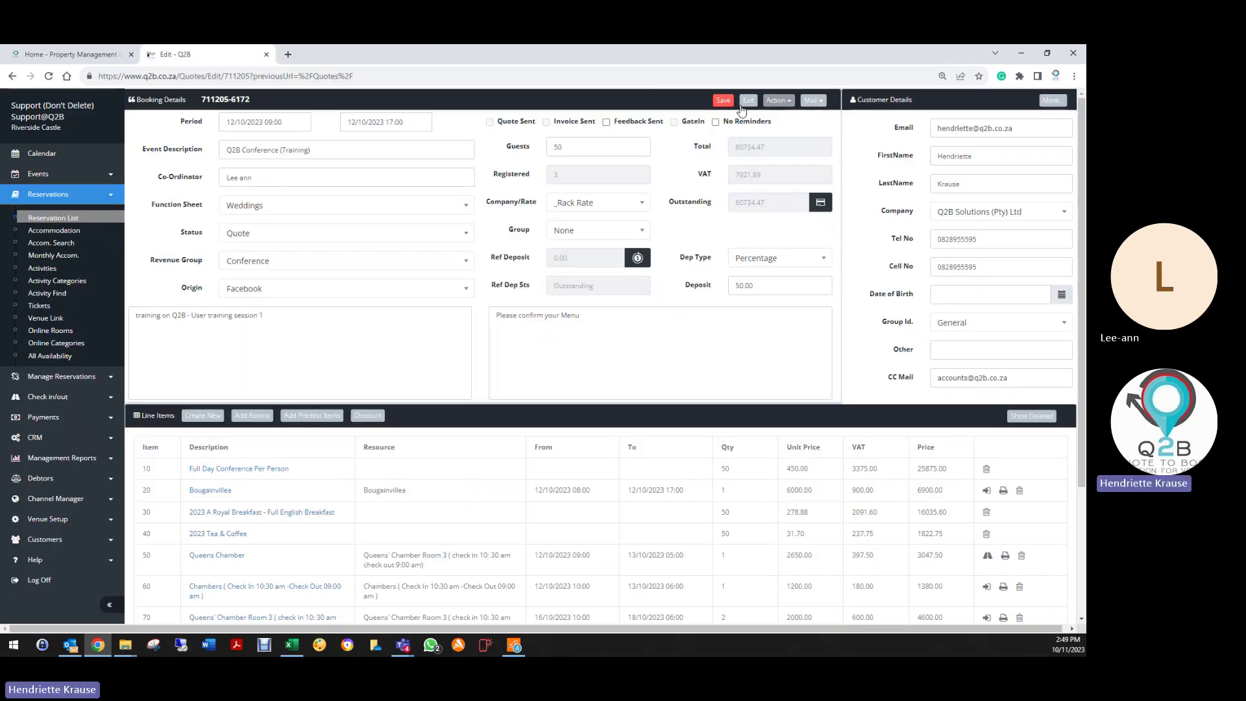
left_click(778, 100)
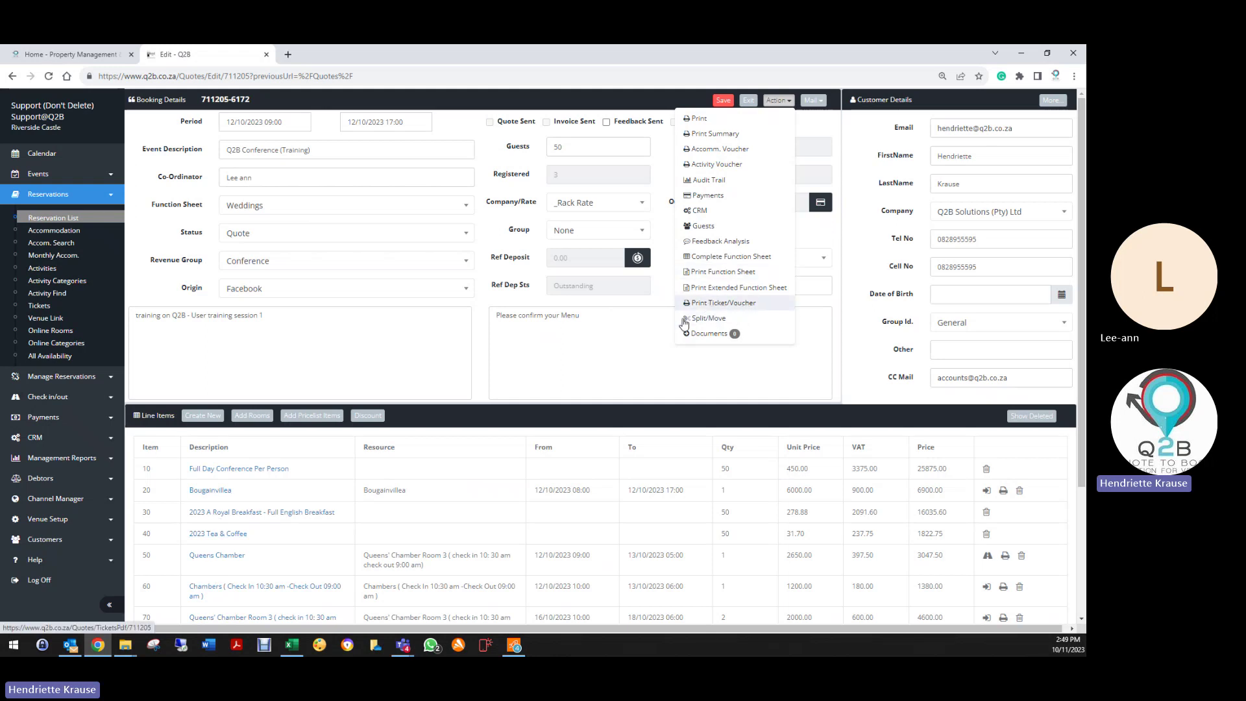
left_click(698, 180)
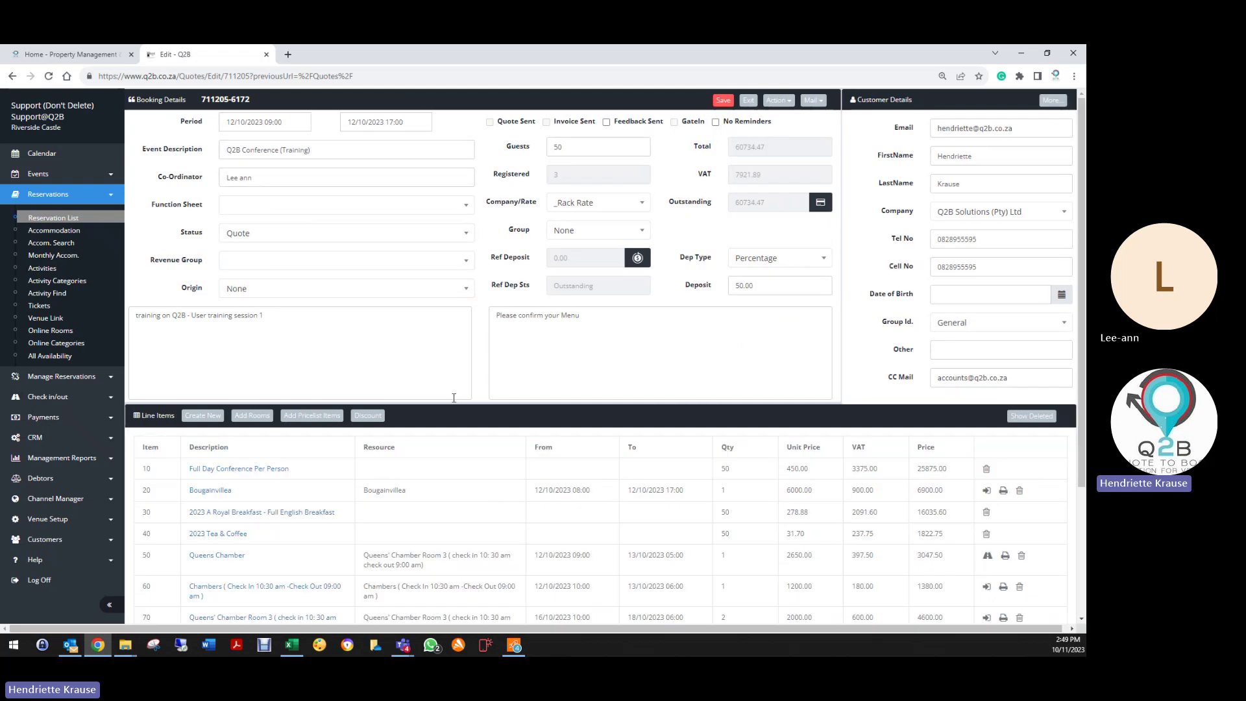
scroll(609, 430, "down", 3)
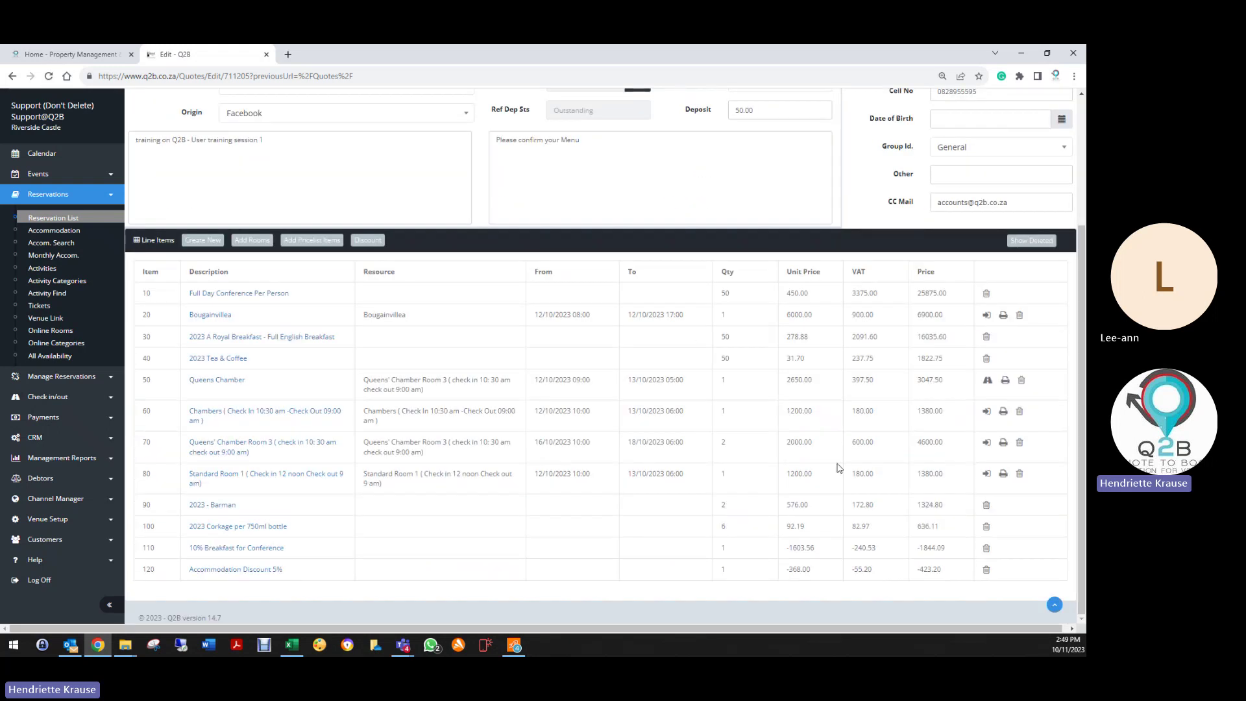
scroll(693, 340, "up", 3)
scroll(690, 356, "down", 3)
scroll(576, 411, "up", 3)
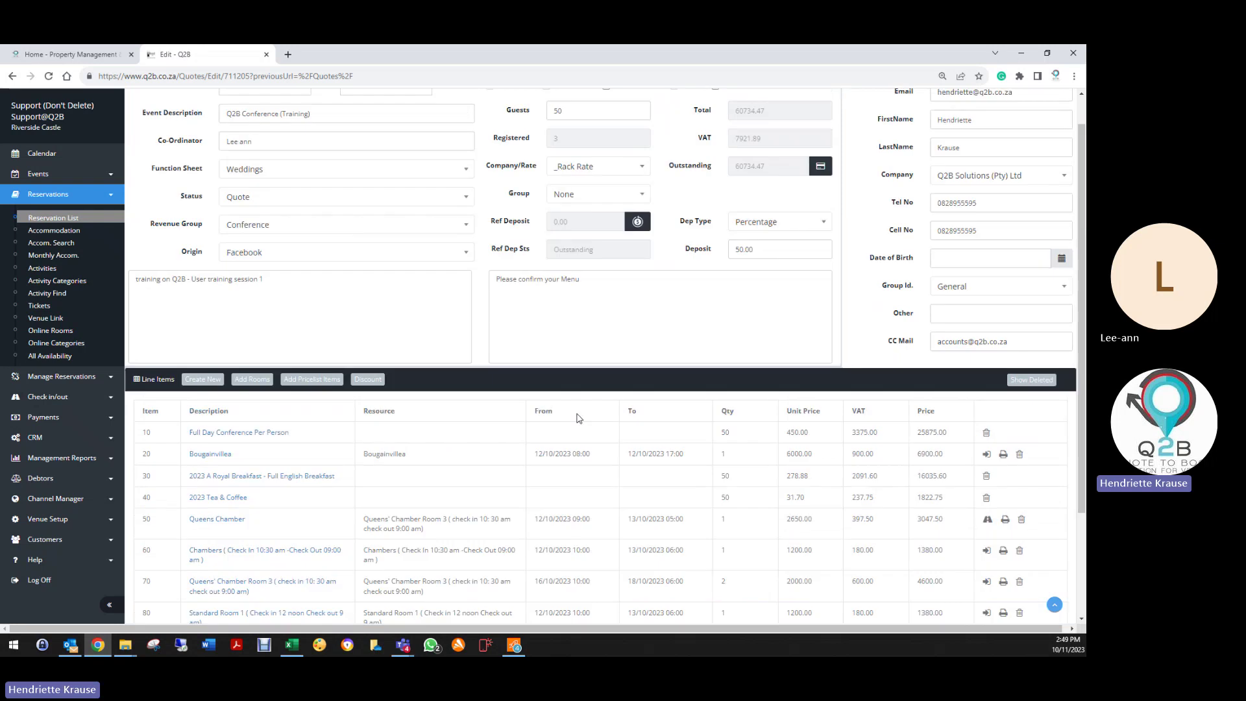
left_click(775, 101)
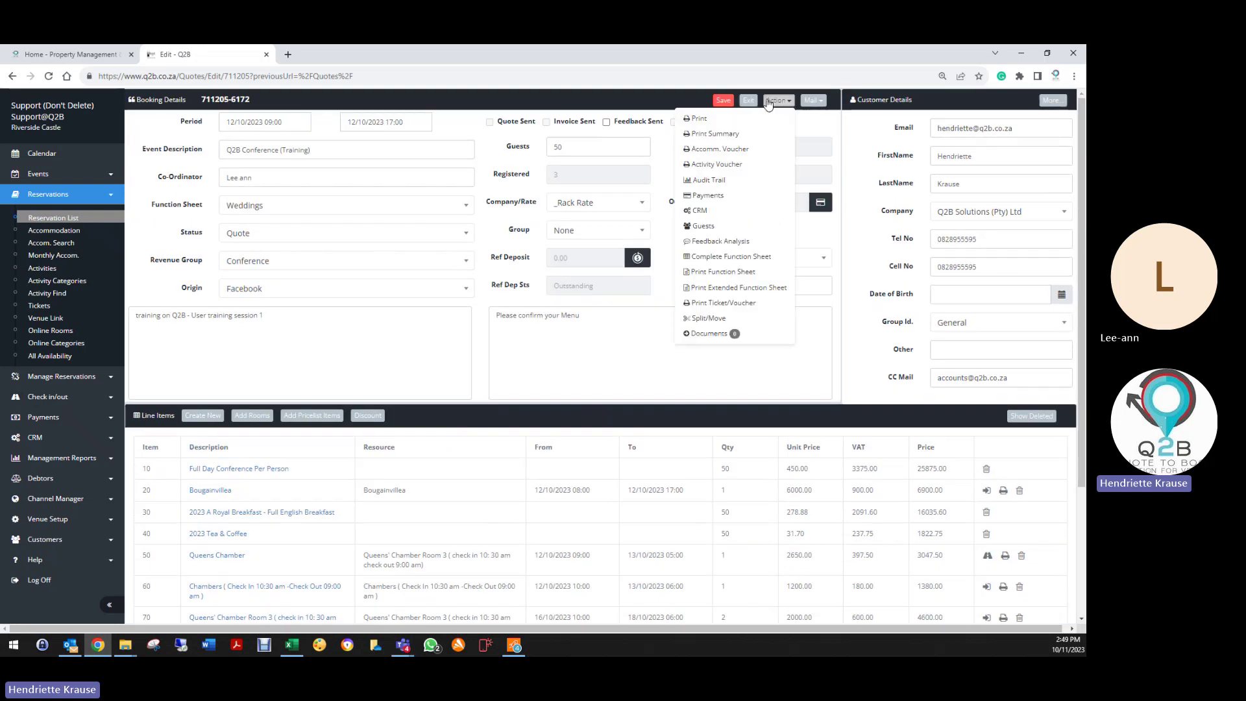
left_click(715, 318)
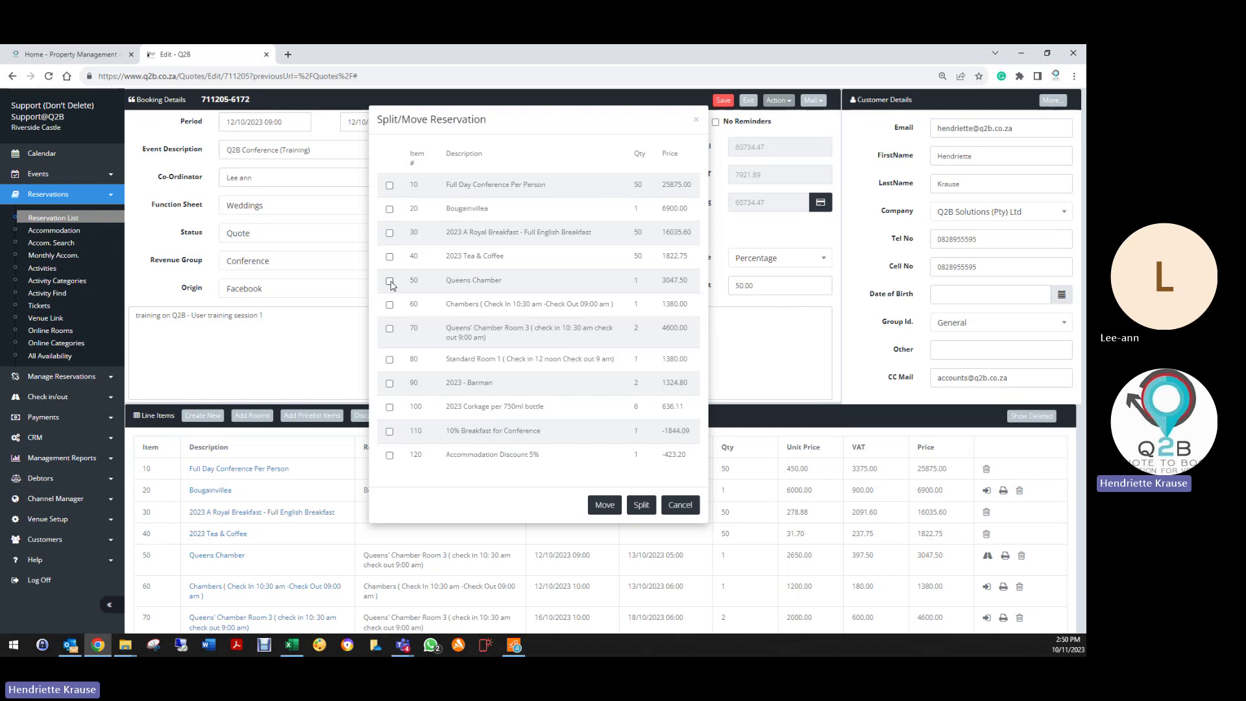
left_click(389, 281)
left_click(389, 282)
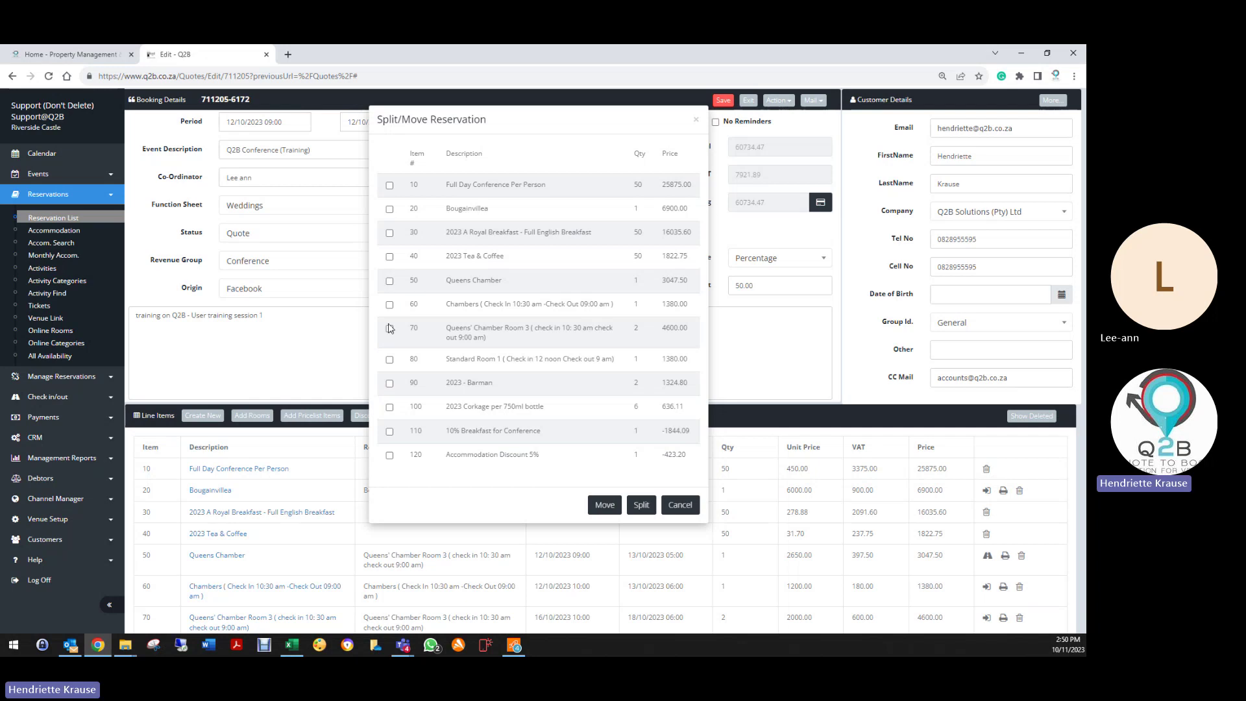
left_click(390, 360)
left_click(641, 504)
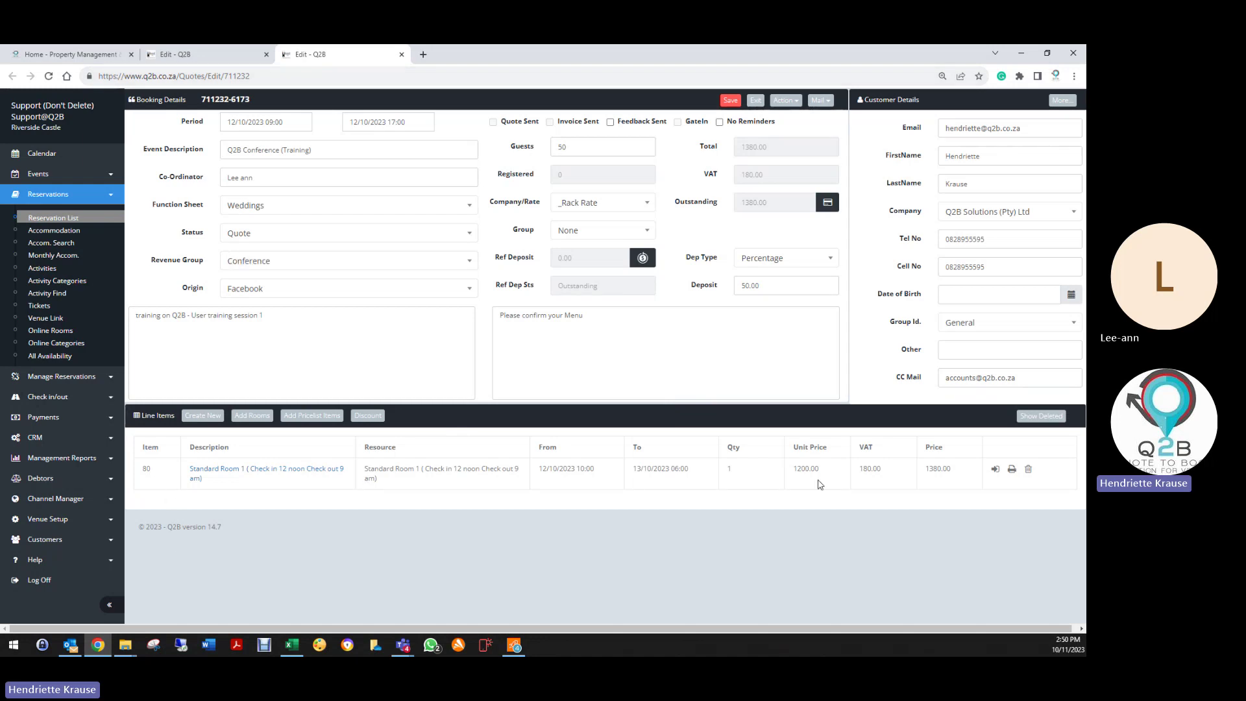
Step: Set Company to None, clear CC Mail, change Status to Invoice, and save the booking
left_click(985, 211)
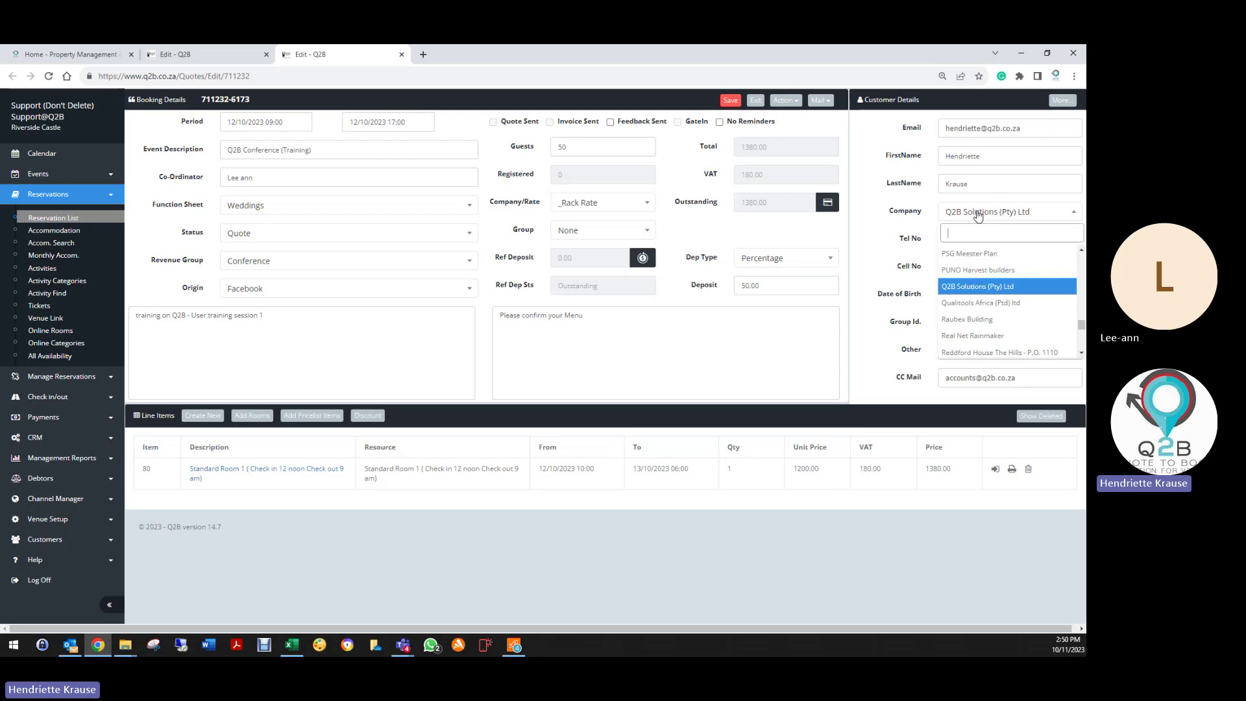
scroll(1038, 302, "up", 5)
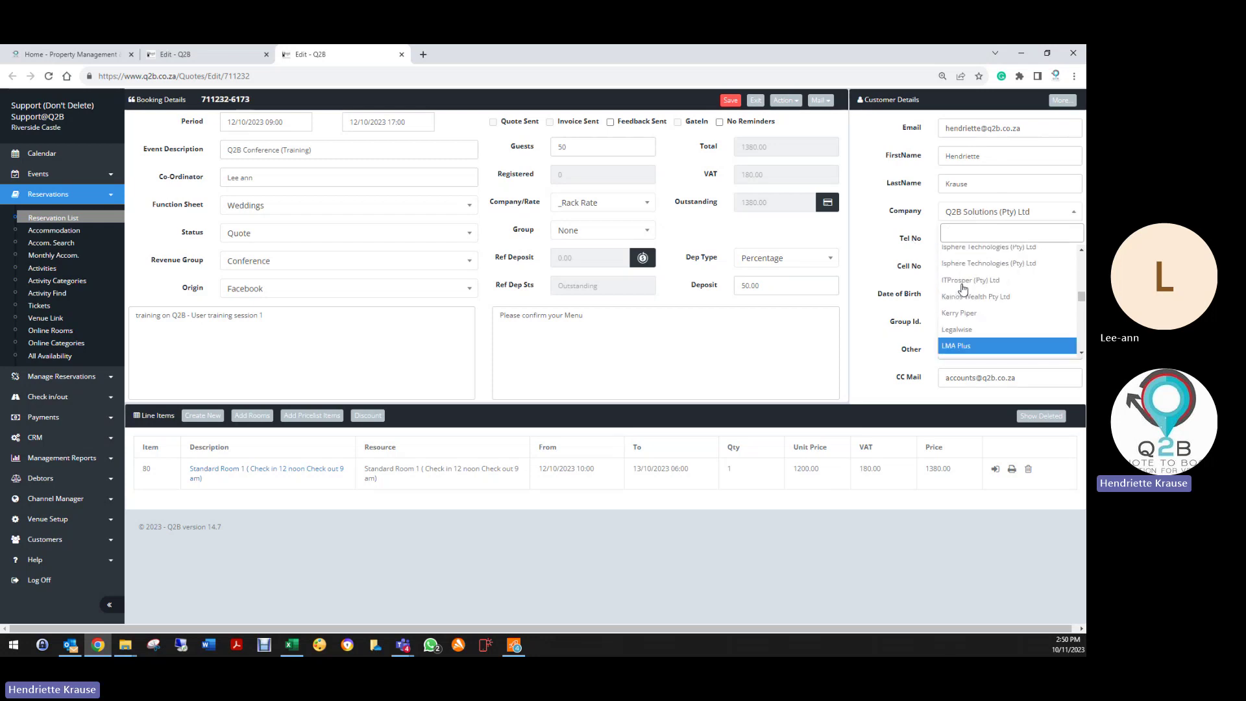
scroll(1082, 290, "up", 5)
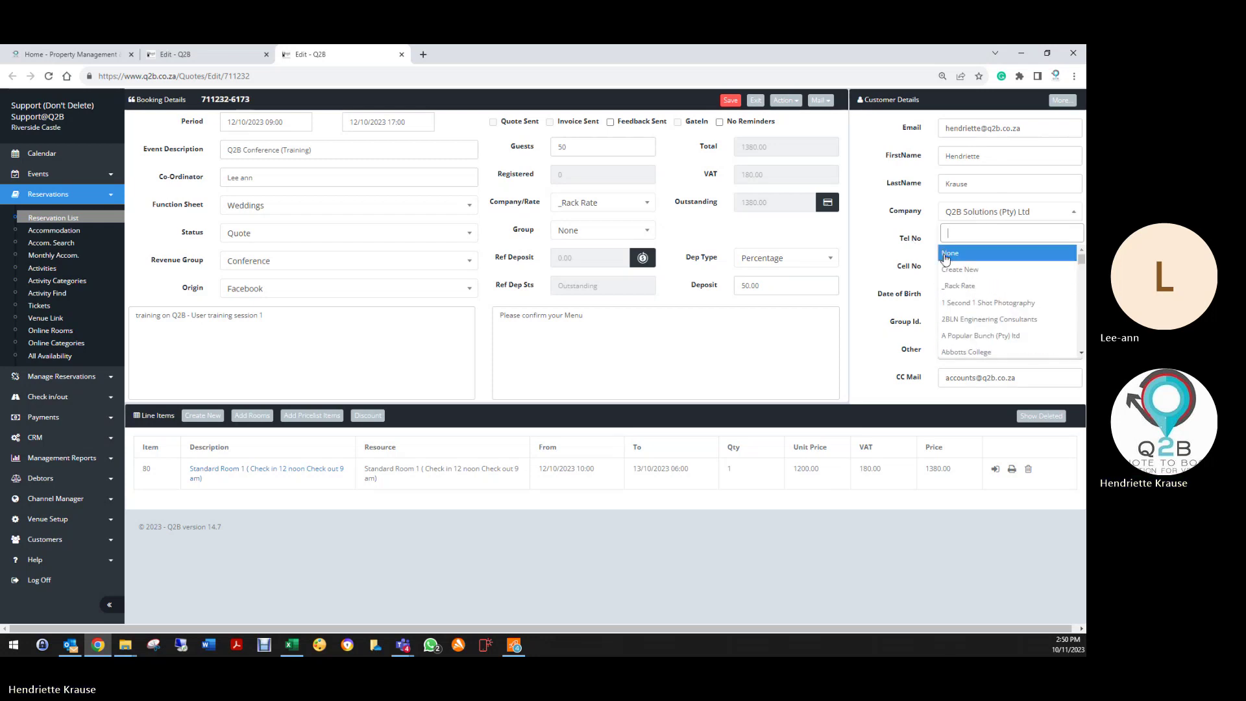
left_click(974, 252)
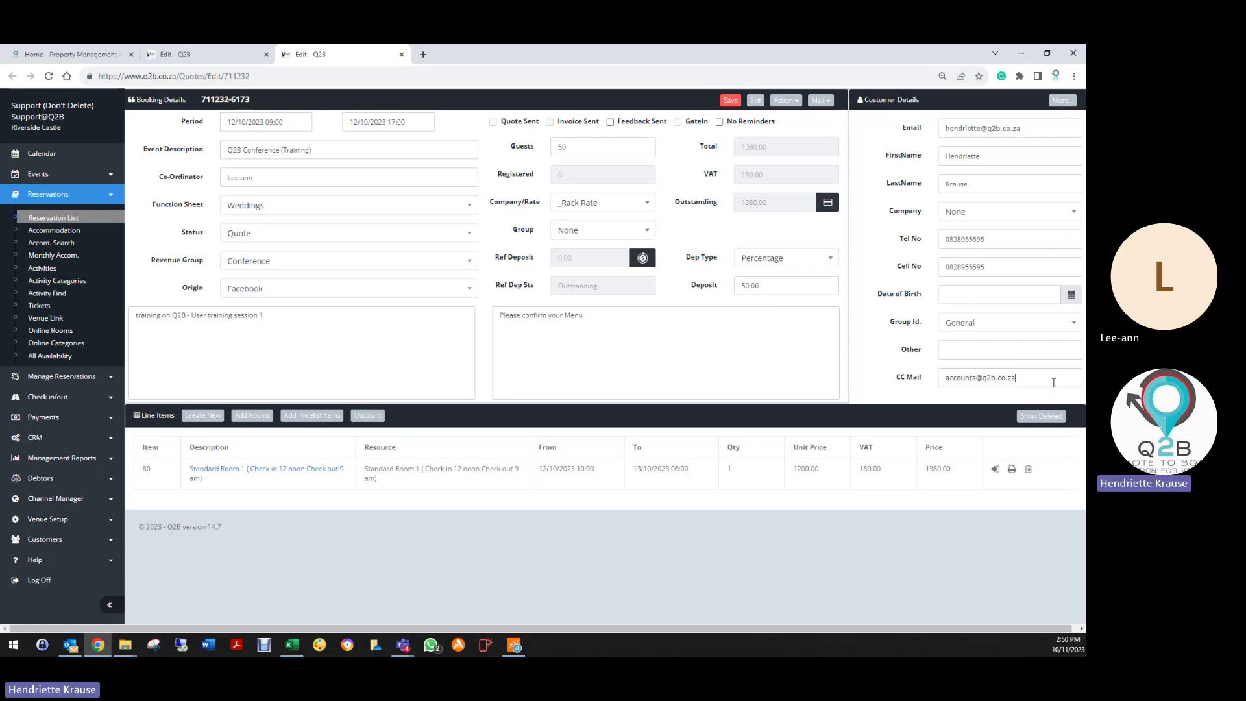
left_click_drag(1054, 382, 912, 384)
key("BackSpace")
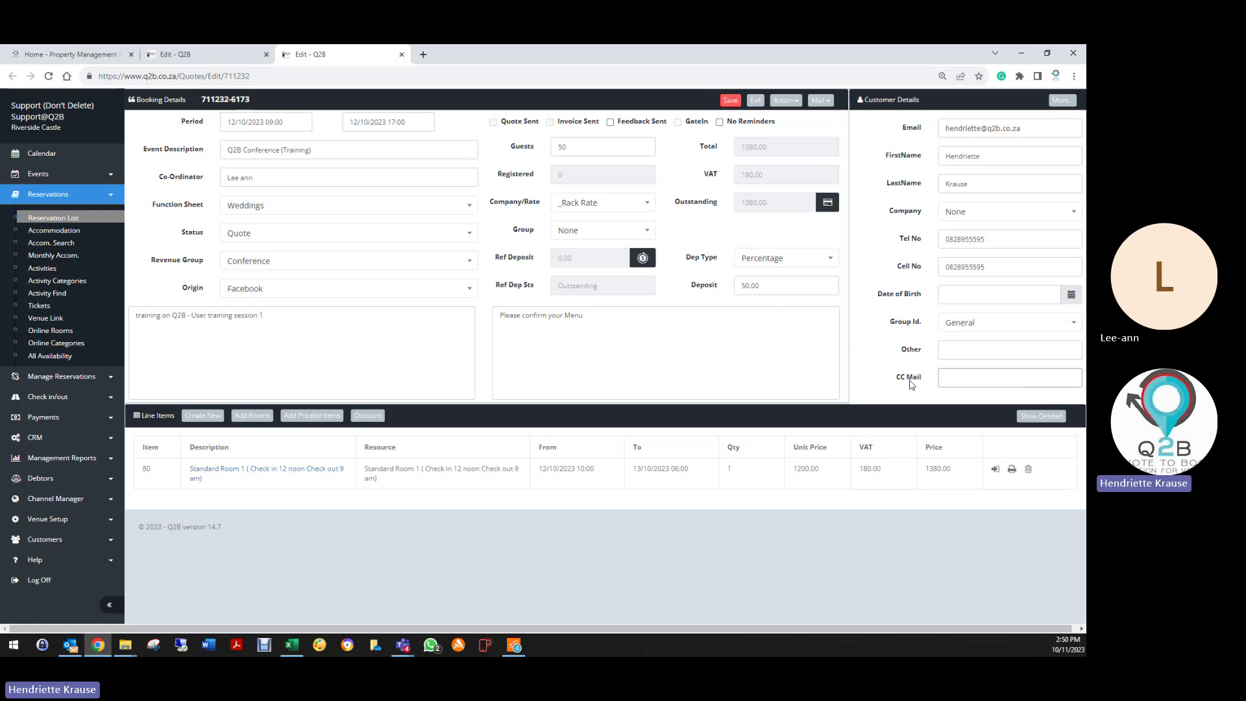
left_click(239, 235)
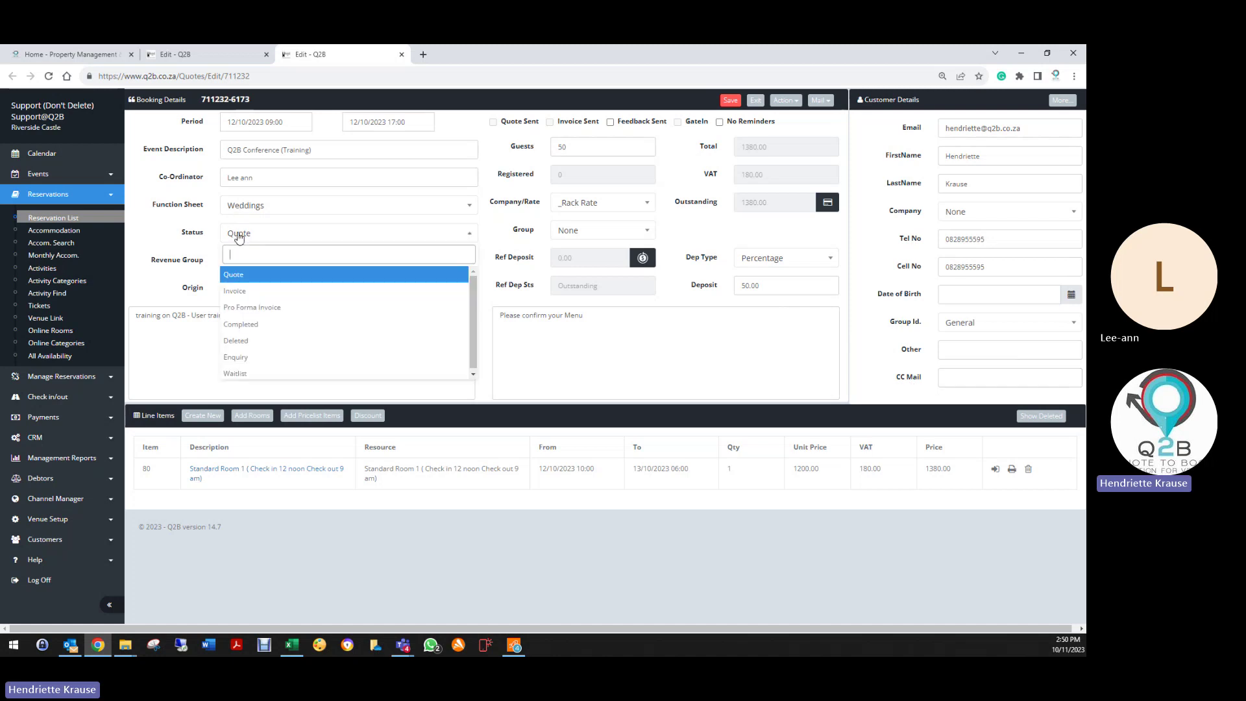
left_click(236, 291)
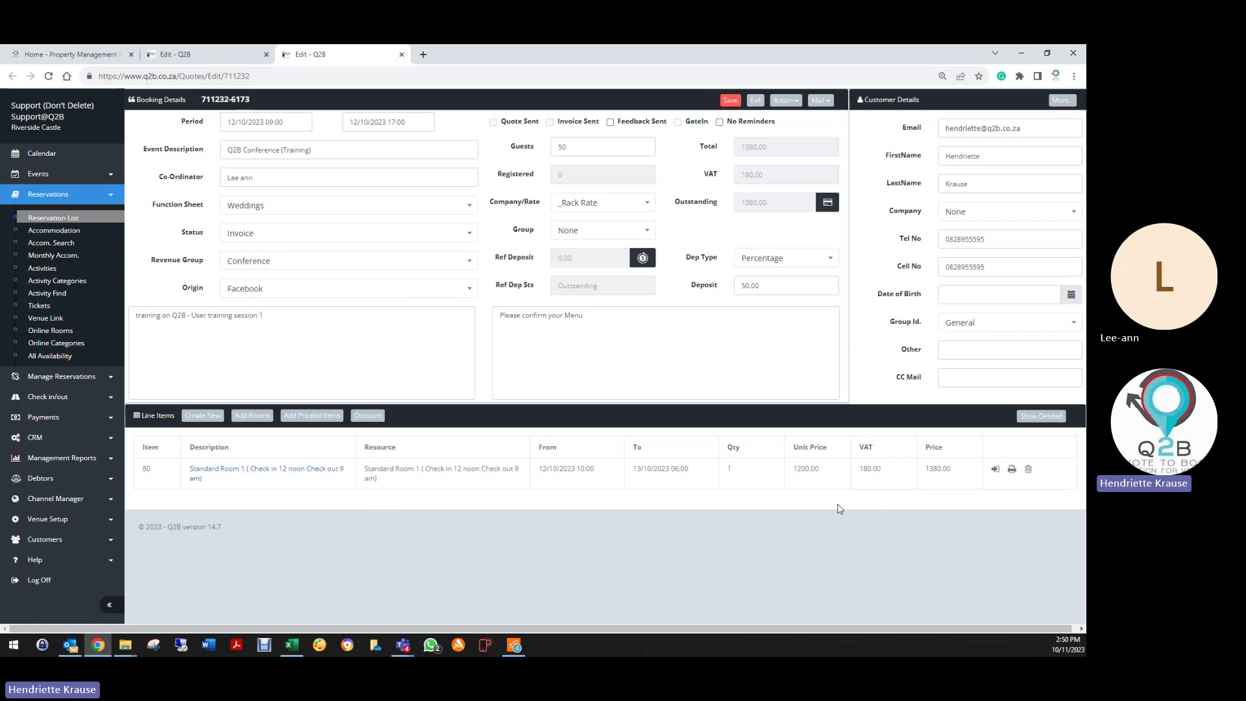
left_click(730, 101)
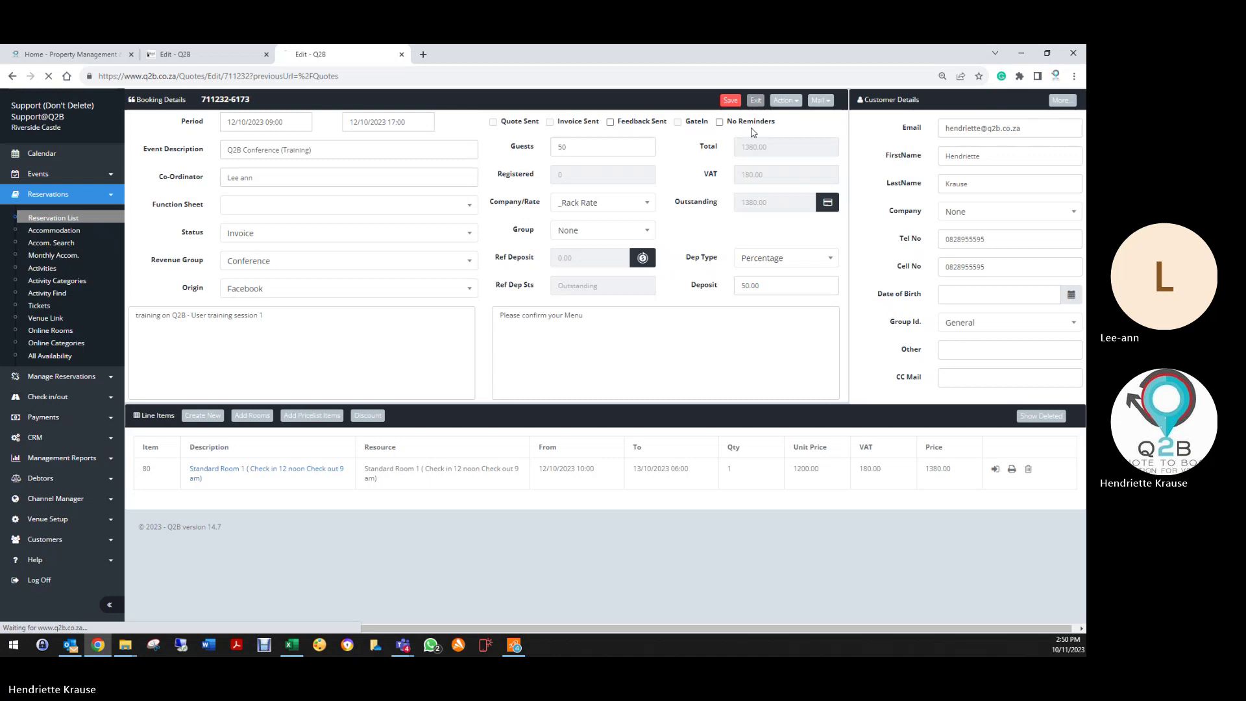
Step: Return both open booking pages to the Reservation List
left_click(756, 100)
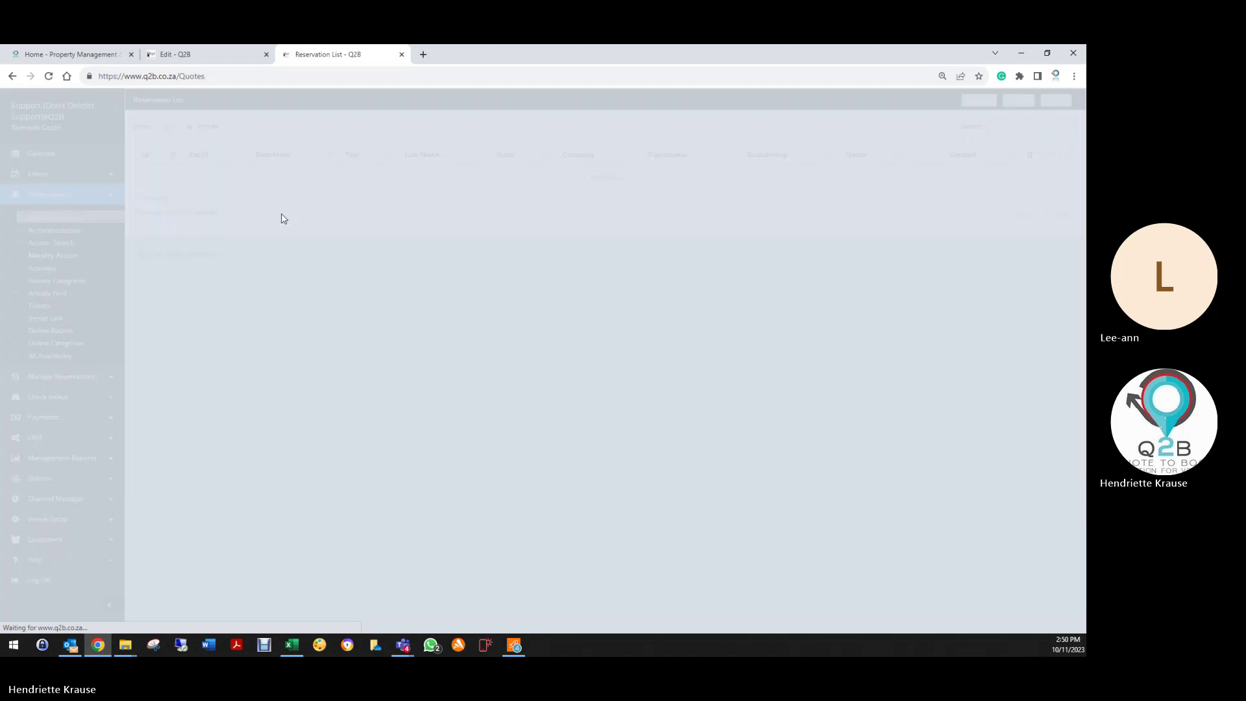
left_click(226, 55)
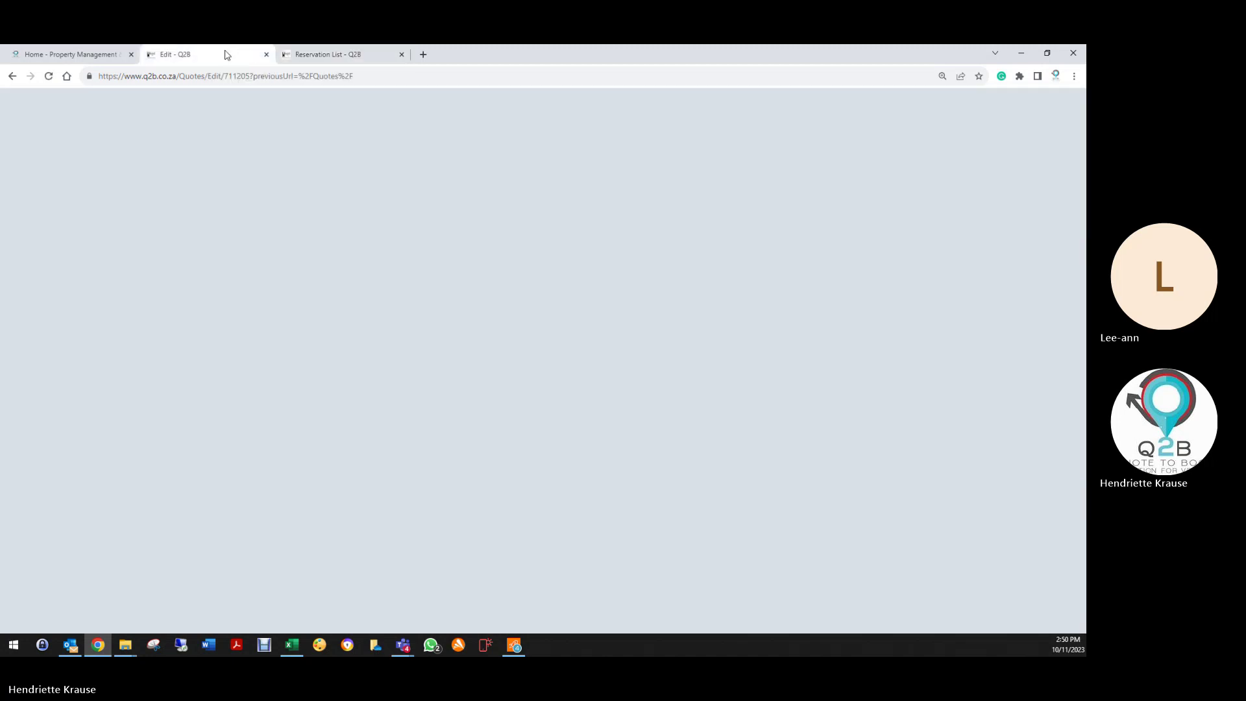
left_click(724, 100)
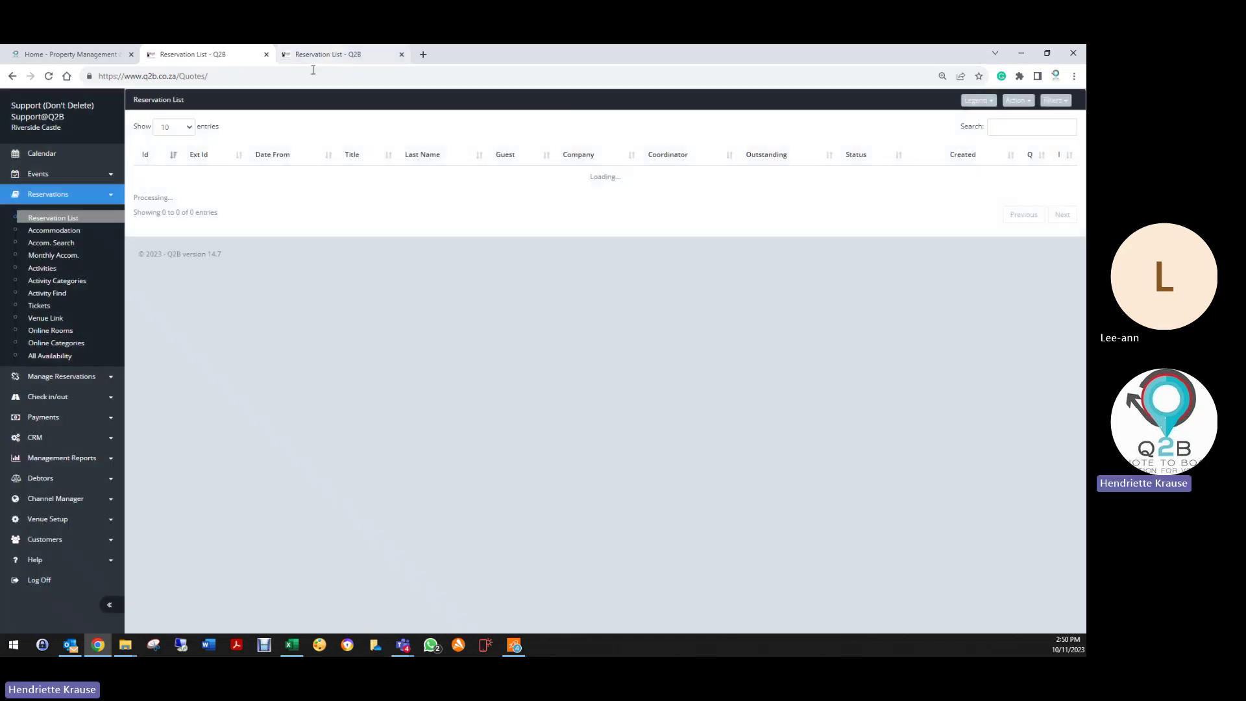
left_click(402, 55)
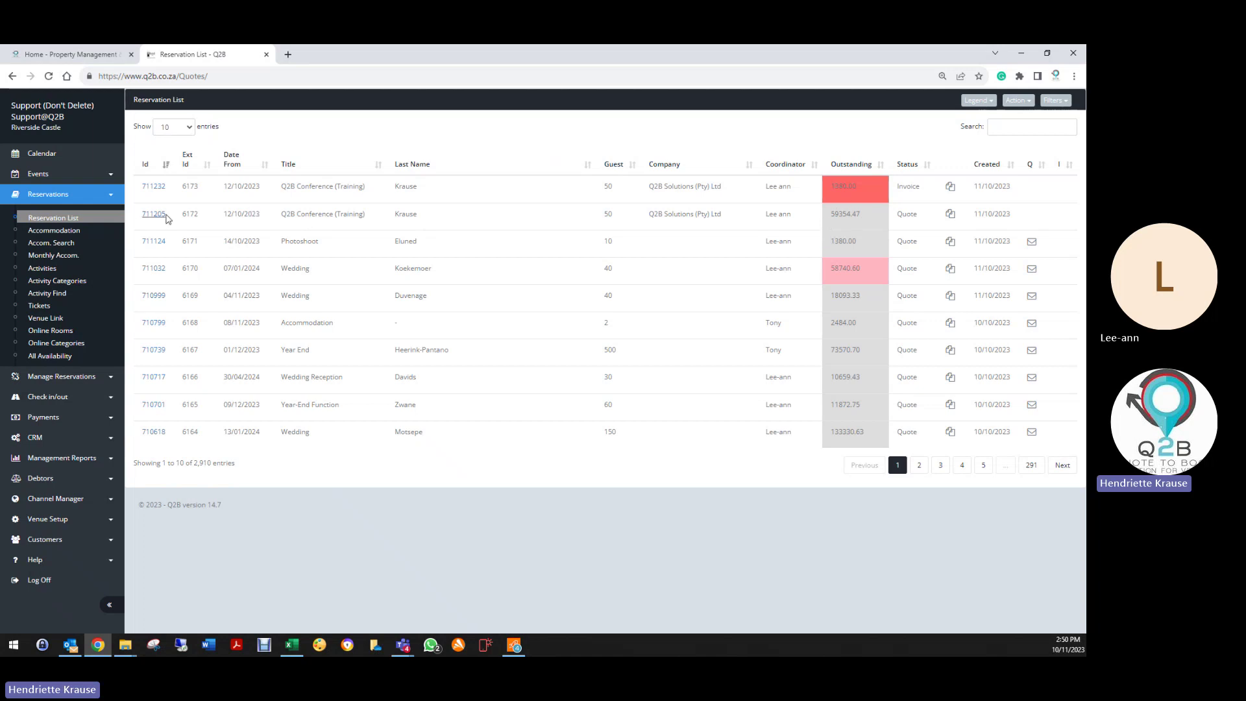
left_click_drag(168, 217, 141, 214)
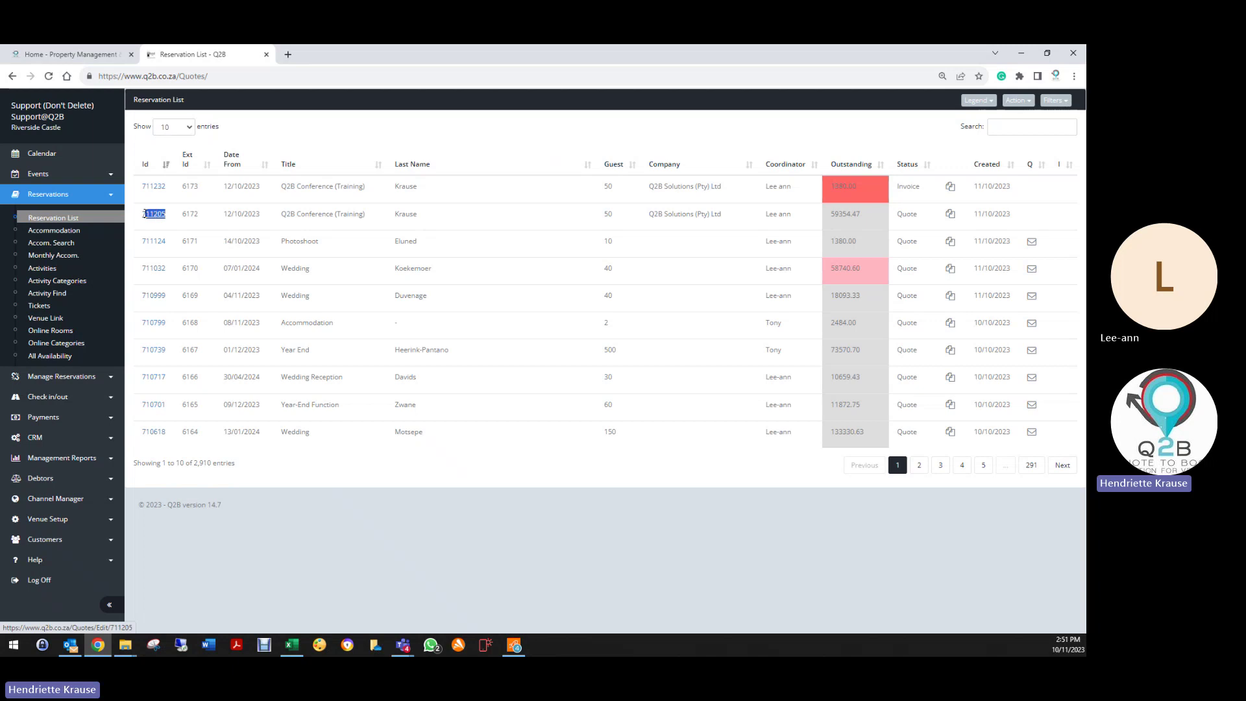
right_click(154, 219)
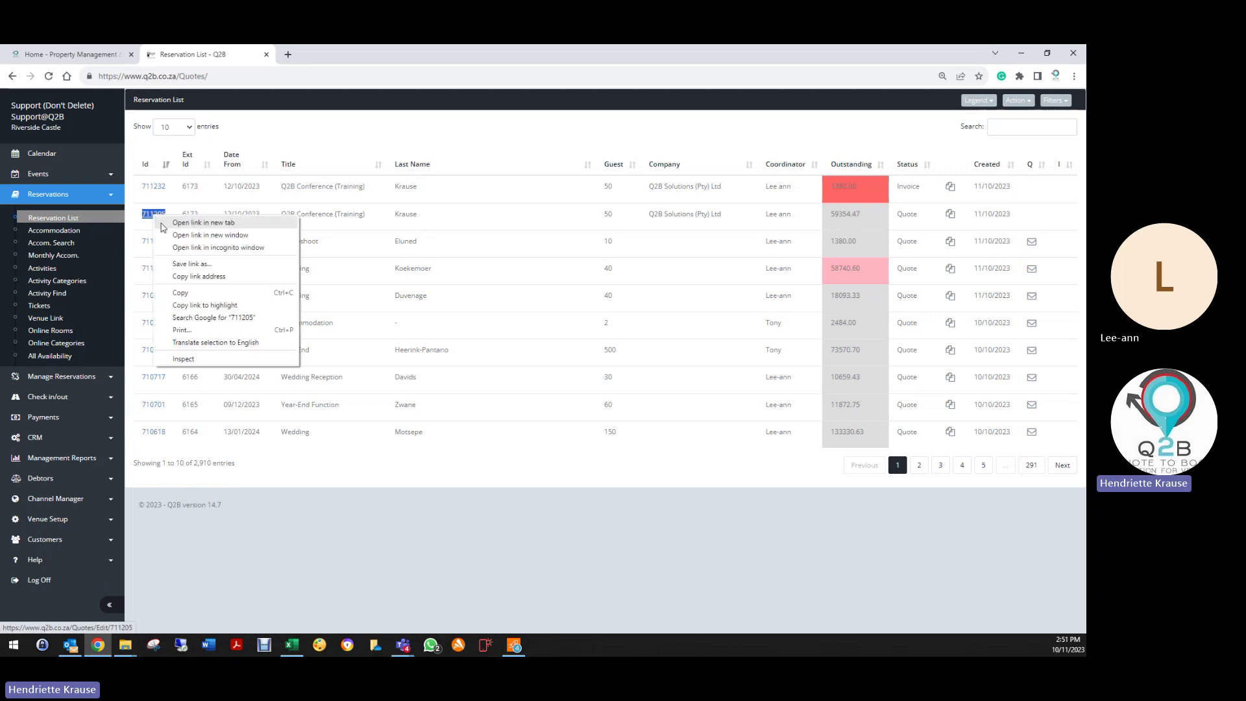
left_click(180, 292)
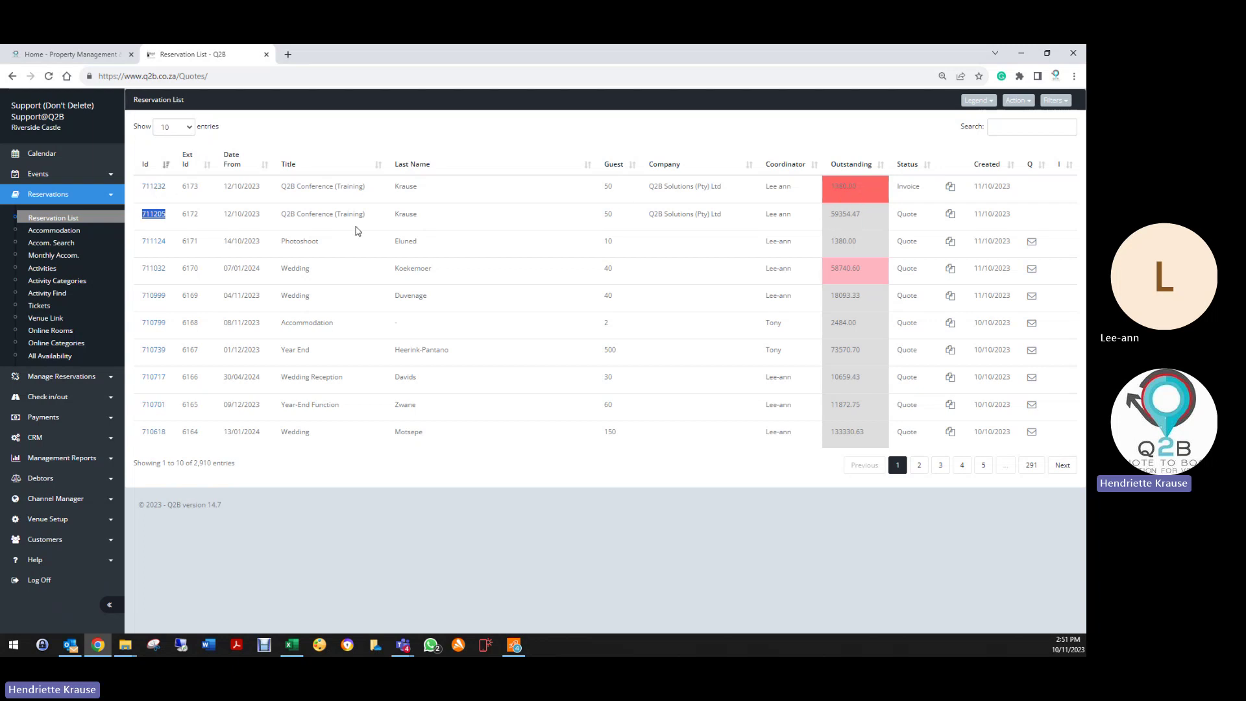
left_click(156, 188)
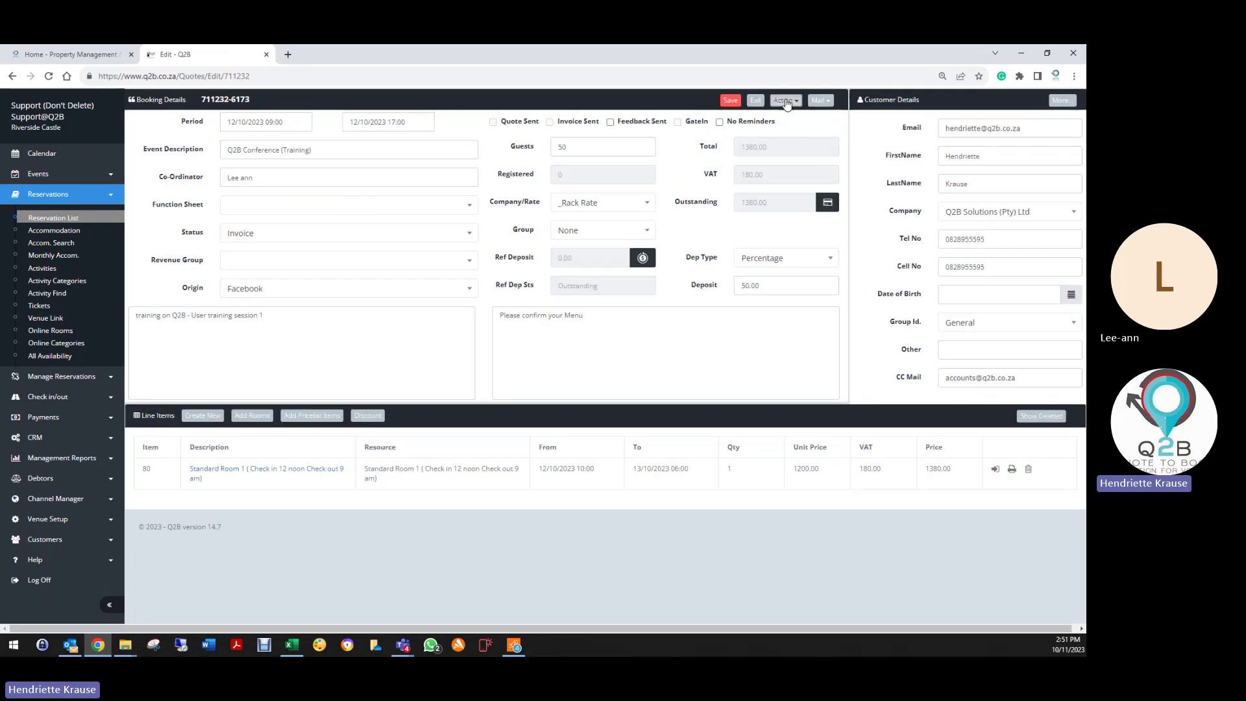
left_click(786, 101)
left_click(707, 318)
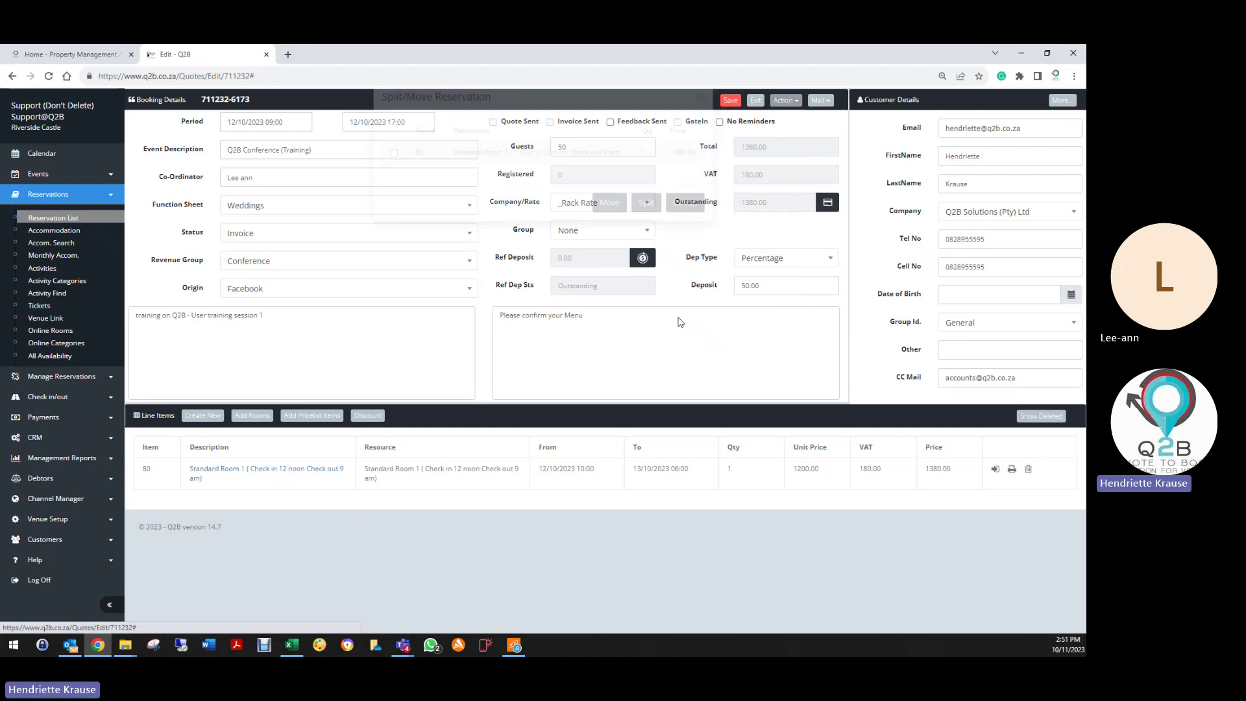
left_click(394, 176)
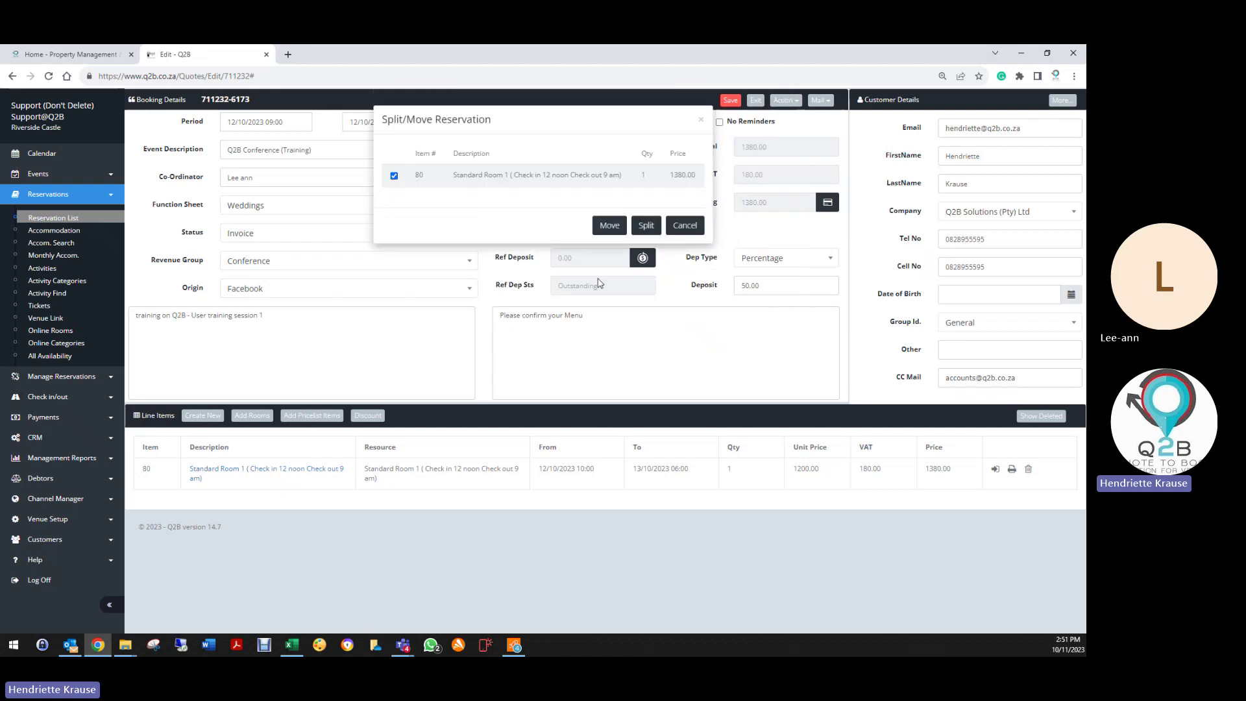
left_click(610, 225)
right_click(457, 231)
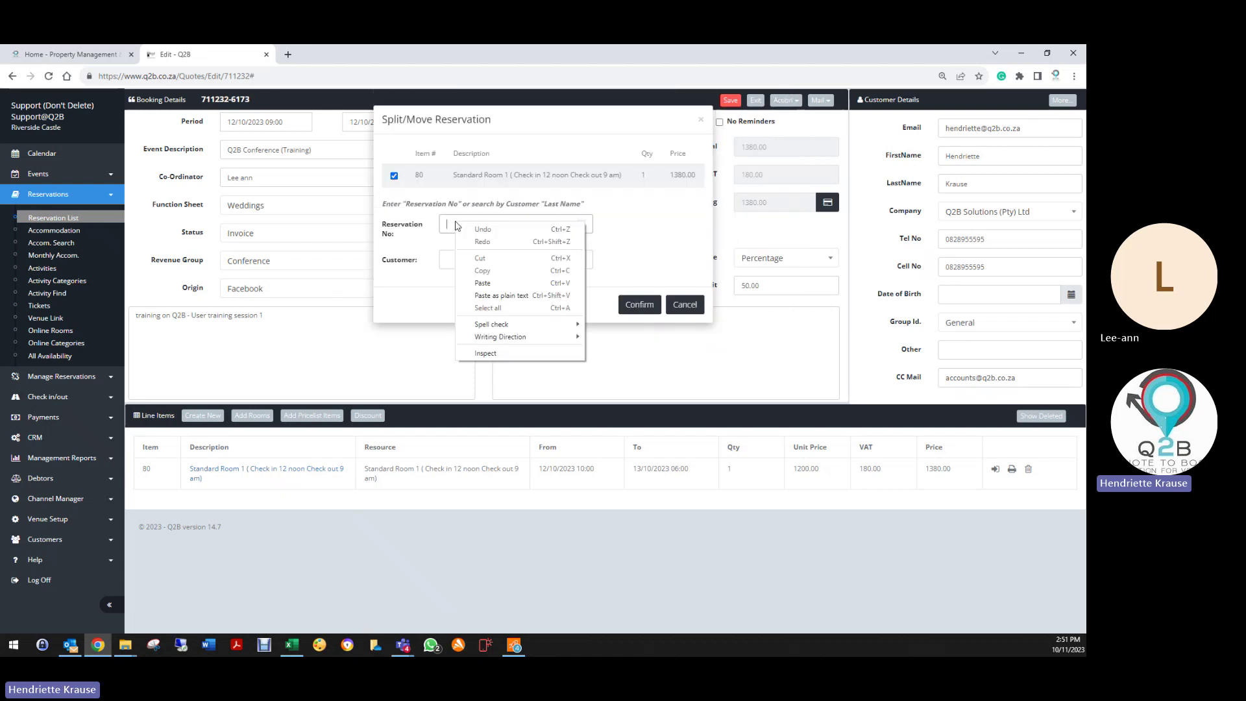
left_click(484, 284)
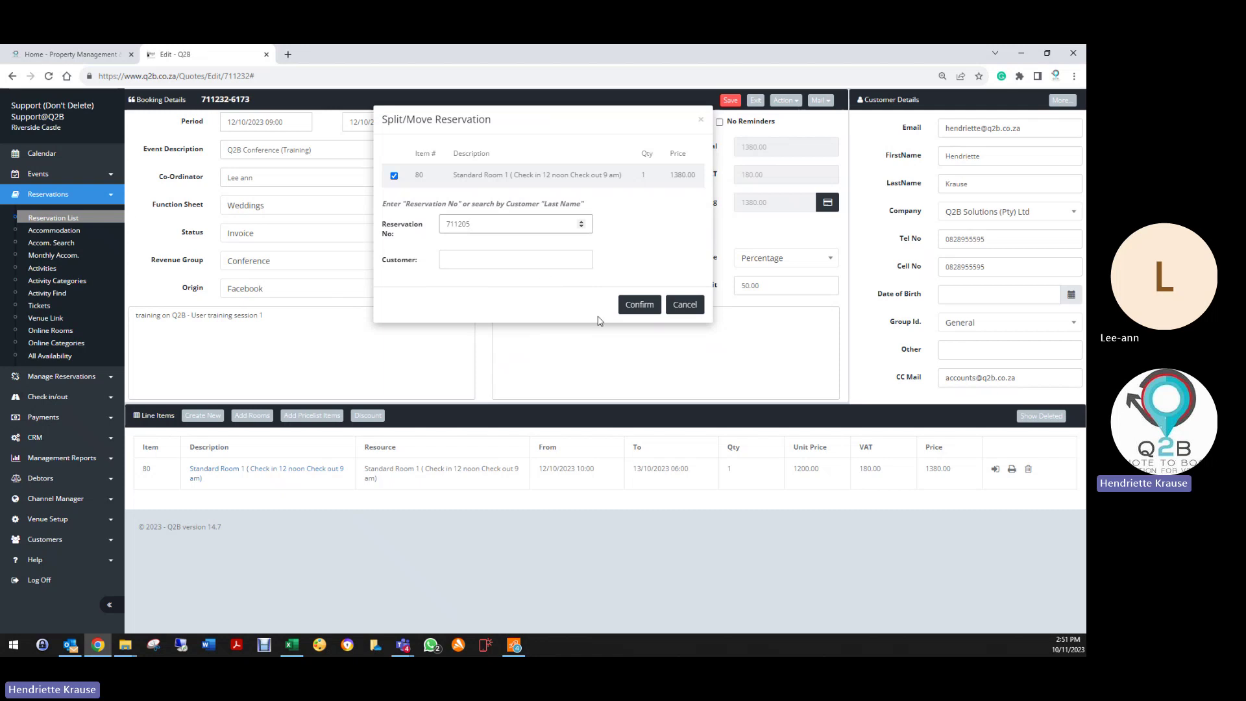
left_click(482, 336)
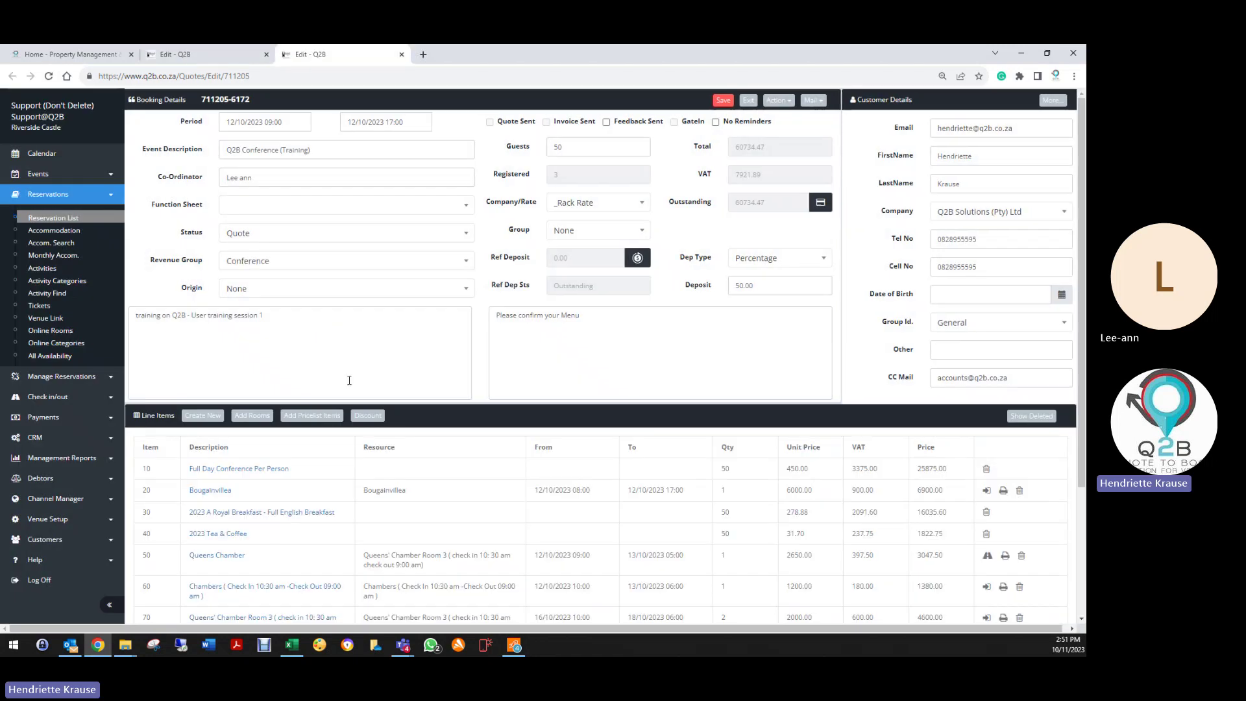
scroll(311, 560, "down", 1)
scroll(311, 560, "down", 2)
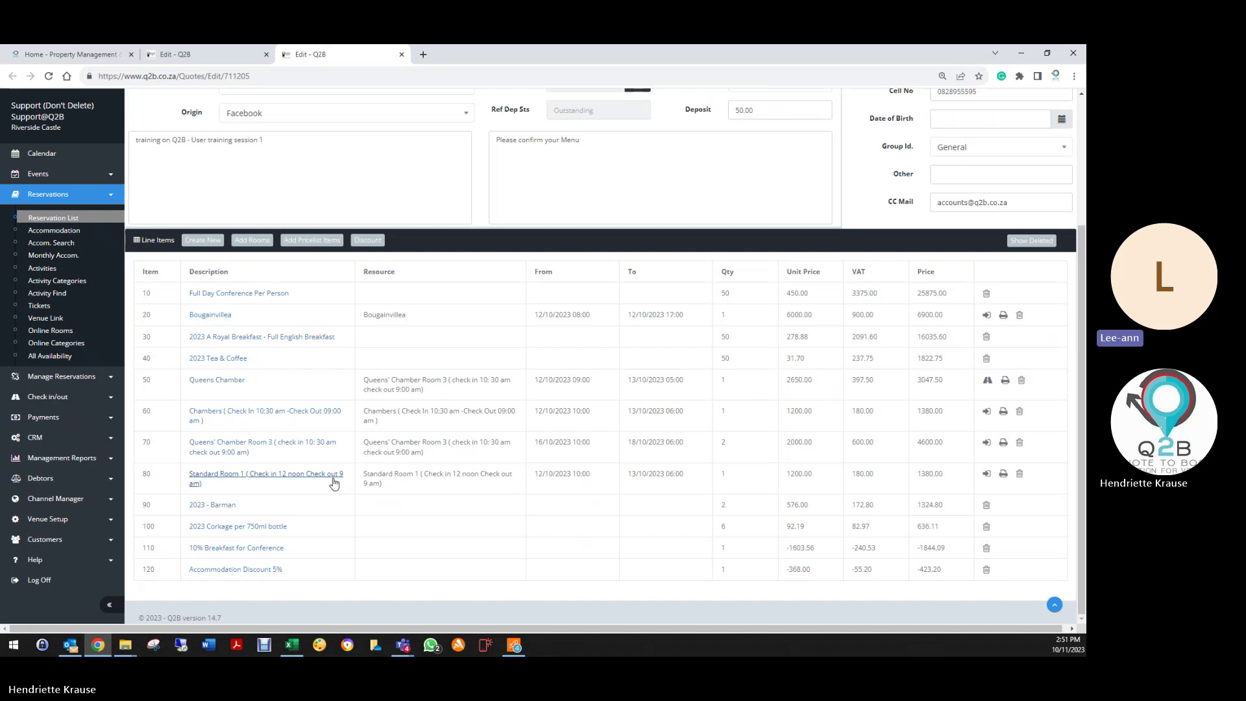
left_click(334, 483)
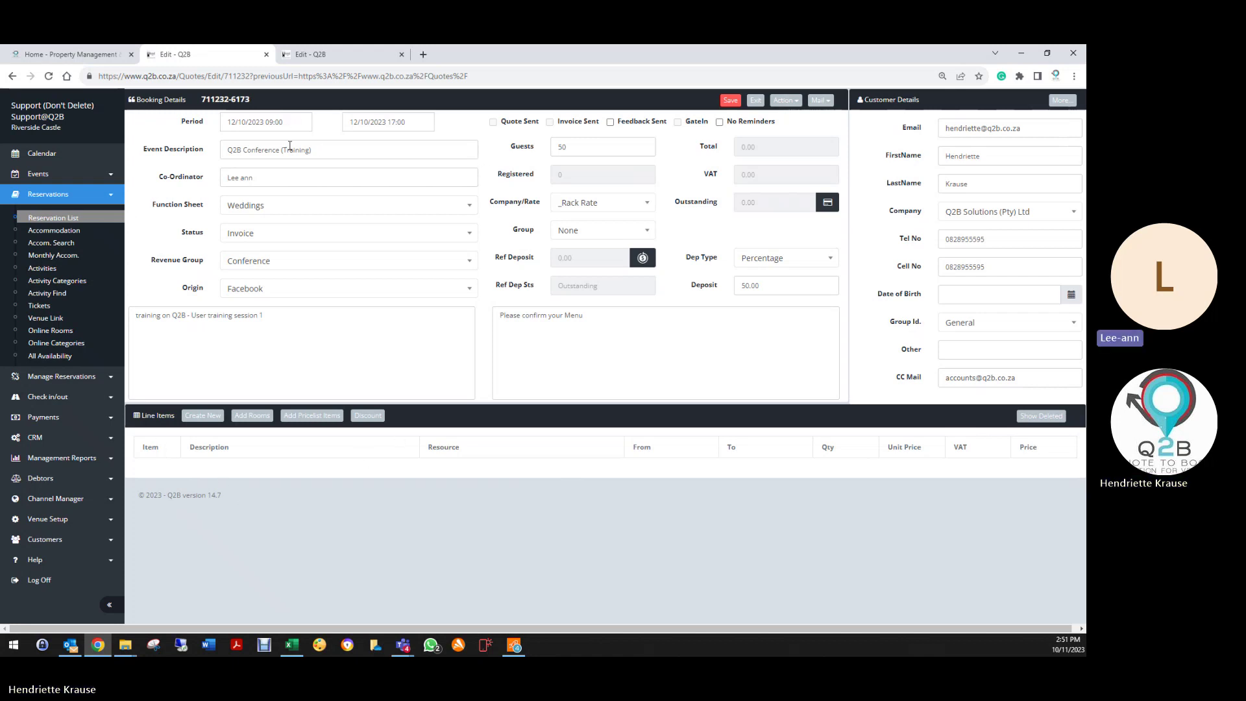
left_click(274, 235)
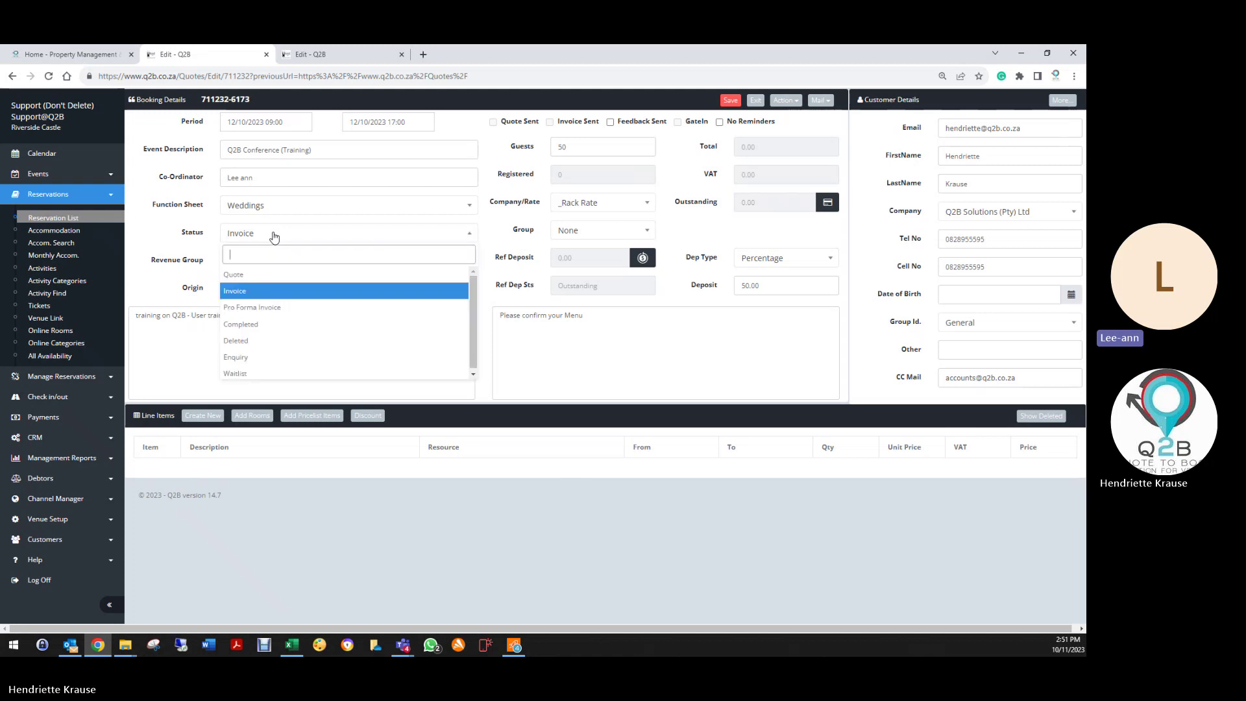
left_click(274, 337)
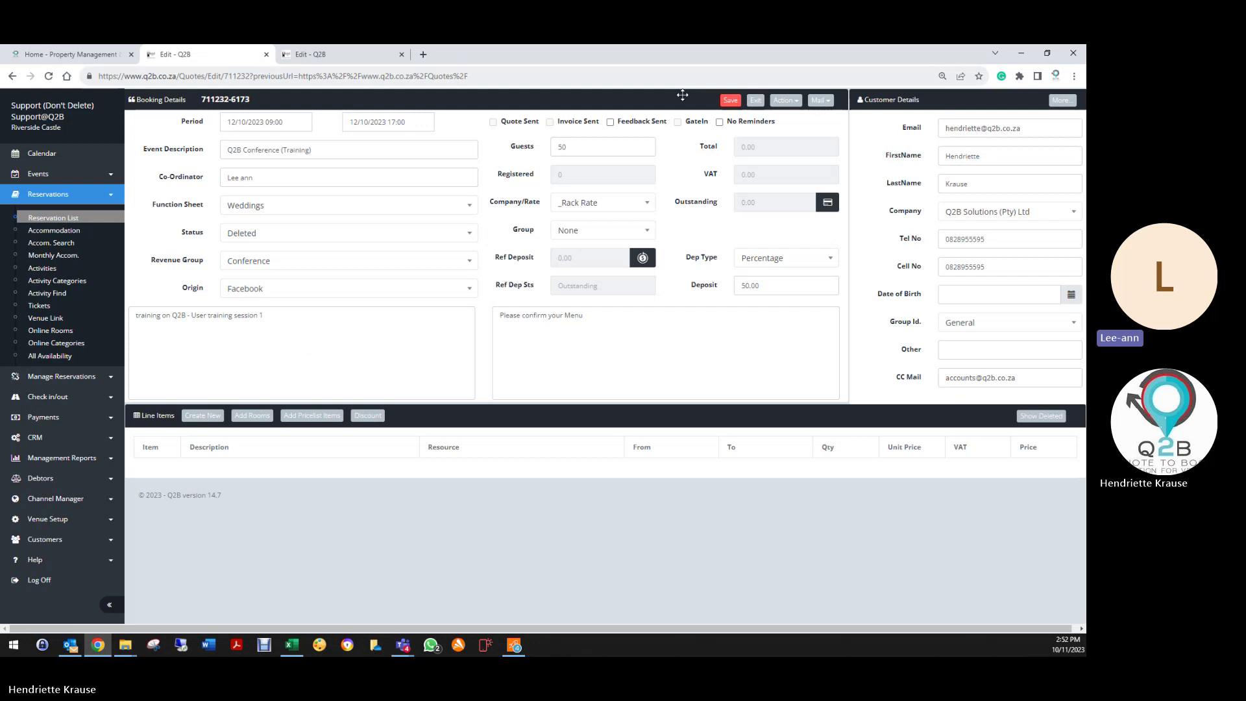
left_click(728, 102)
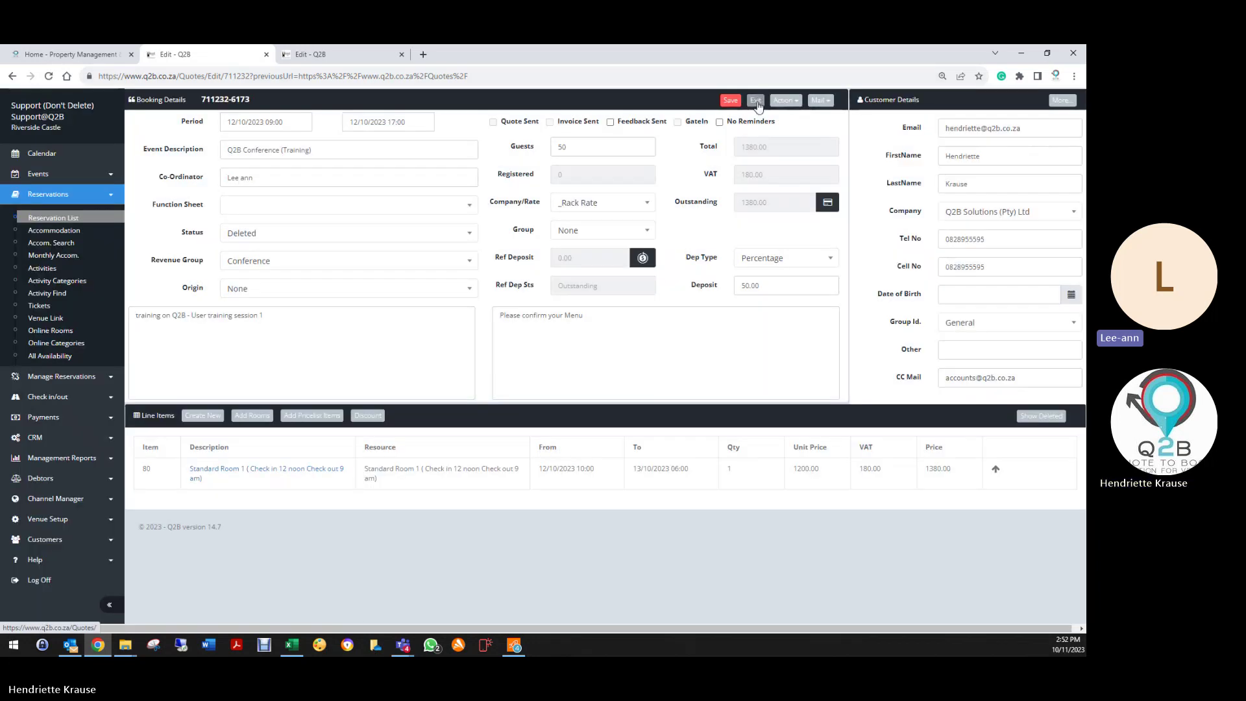
left_click(756, 101)
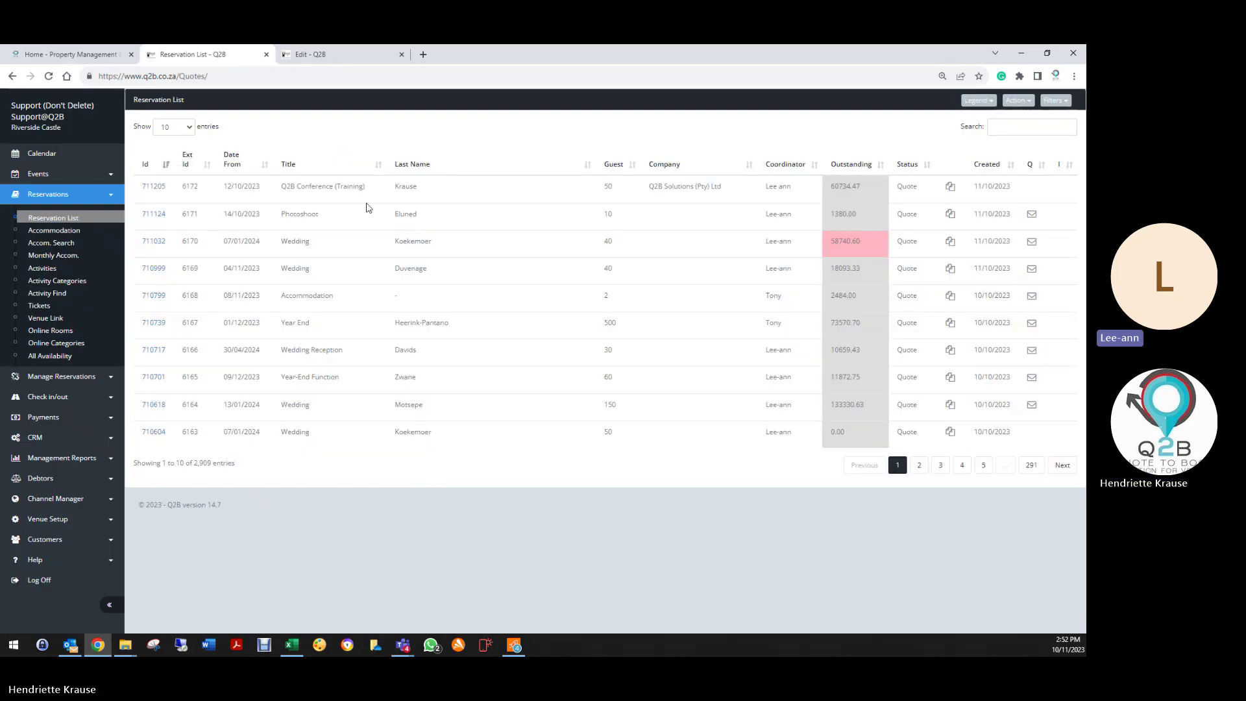
left_click(154, 187)
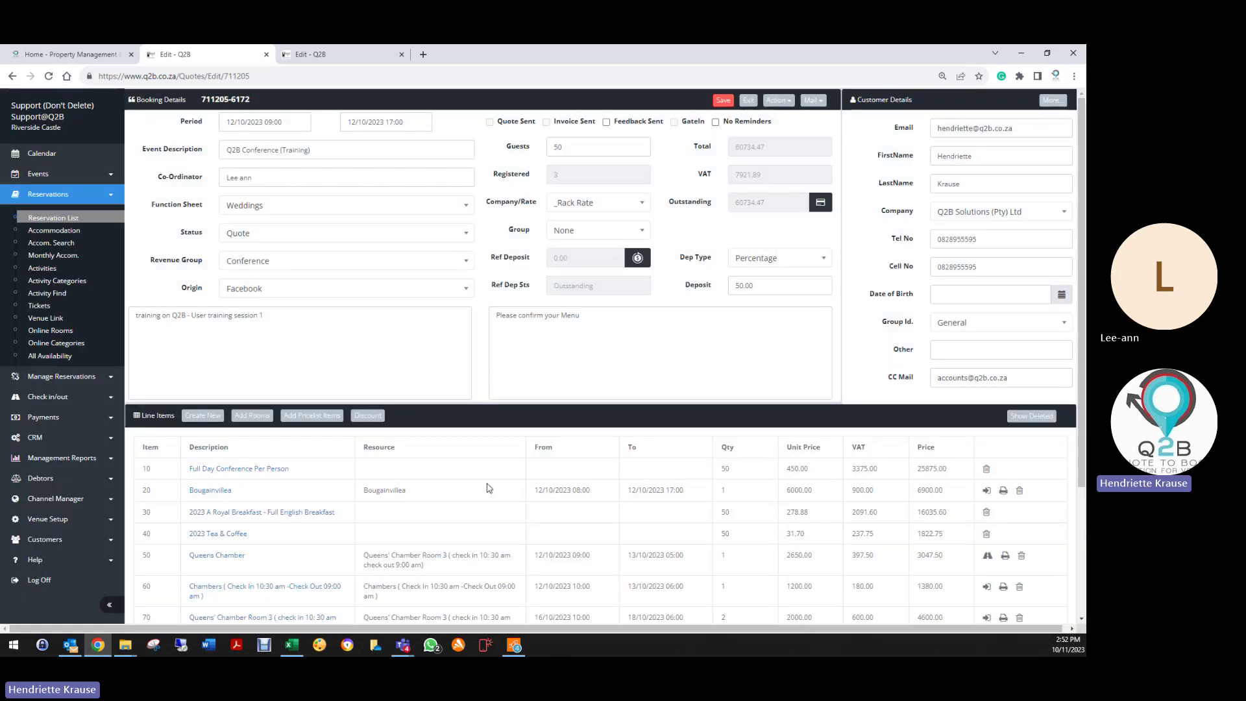
scroll(267, 298, "down", 3)
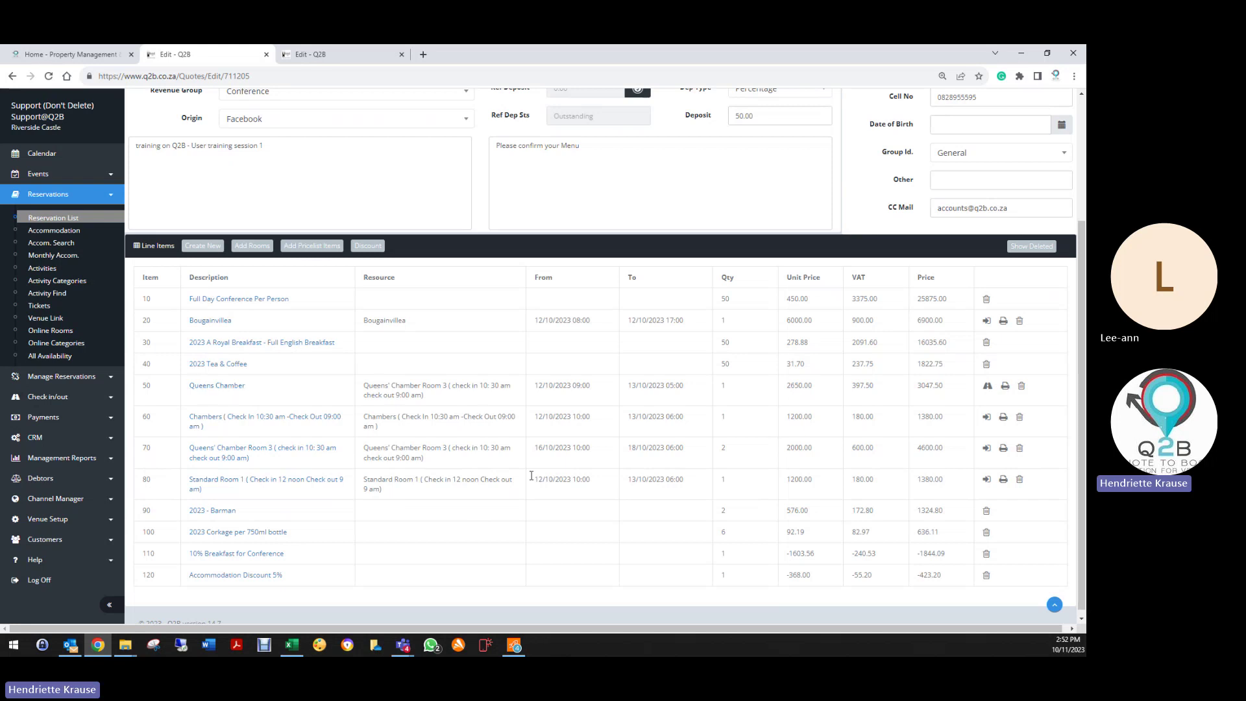
scroll(599, 561, "down", 1)
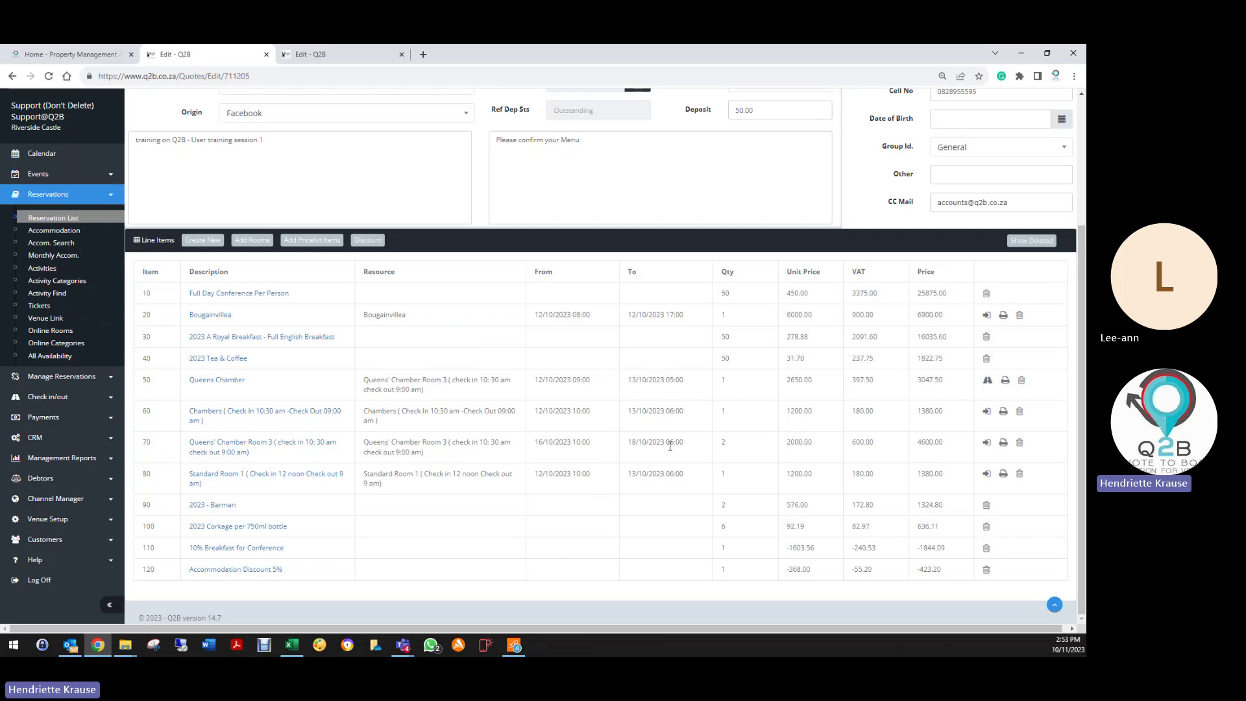
scroll(757, 423, "up", 3)
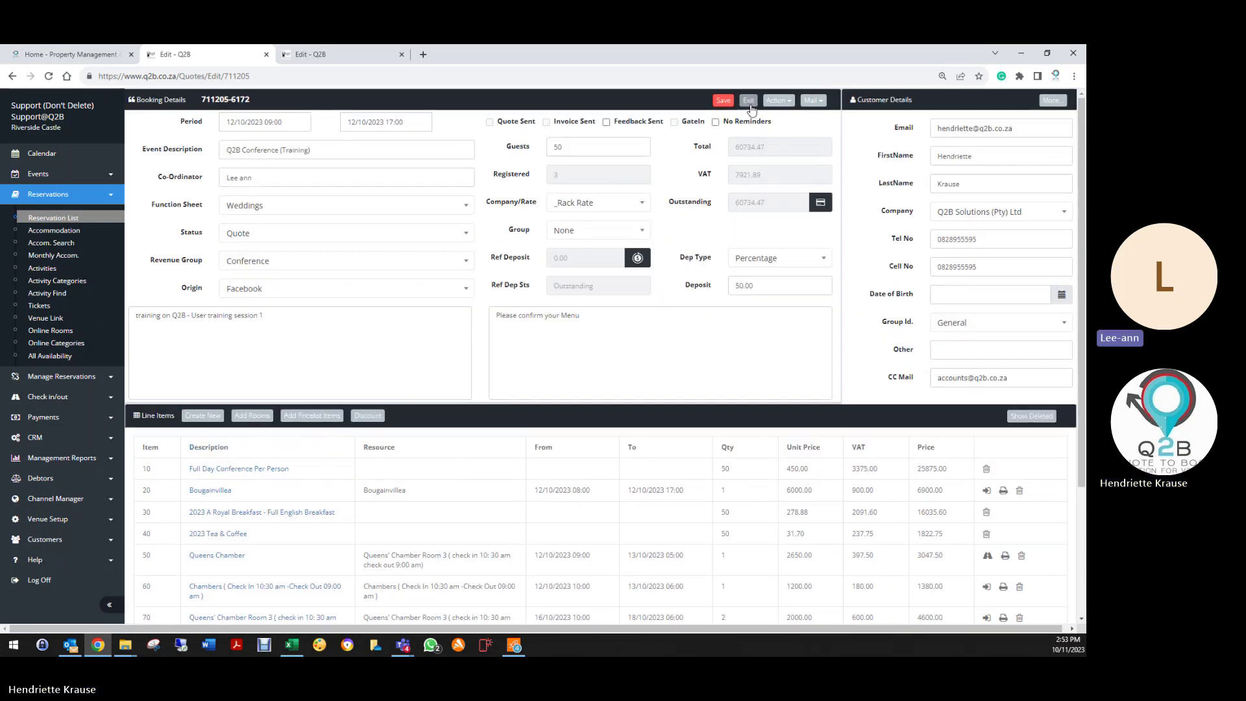
left_click(778, 100)
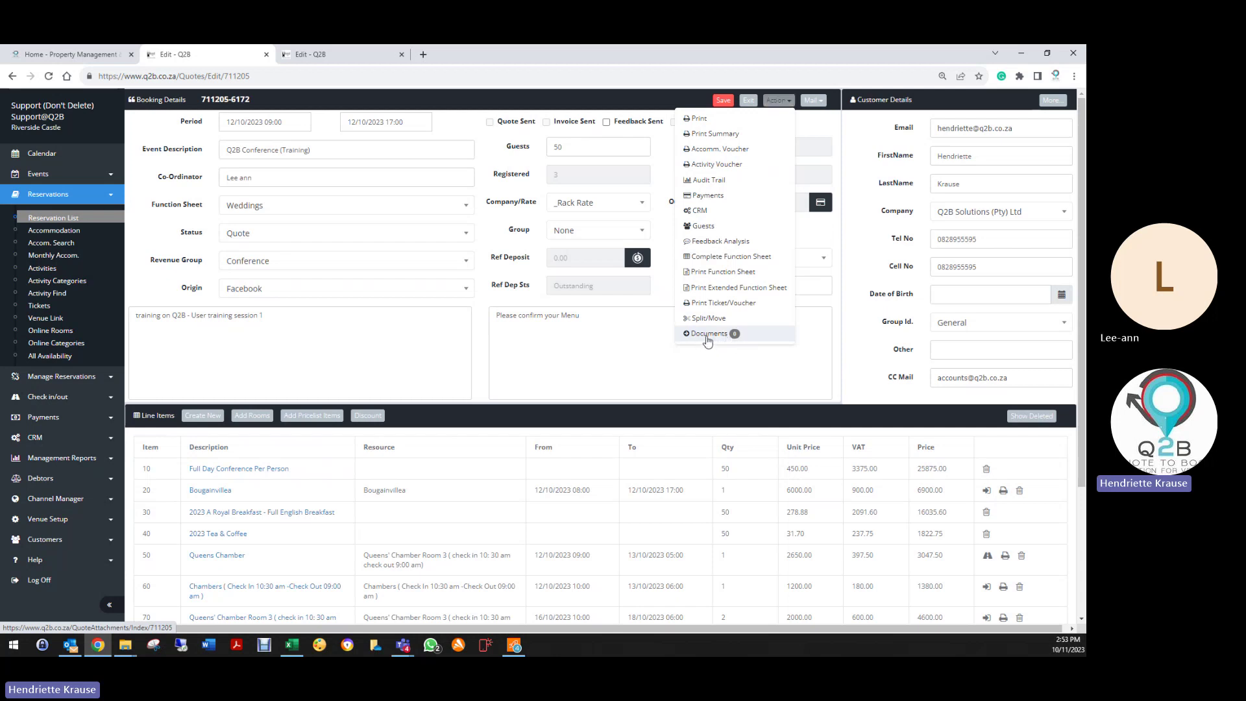
Step: Attach the Desktop image Fake id as document 'ID' with description 'Copy of ID'
left_click(708, 338)
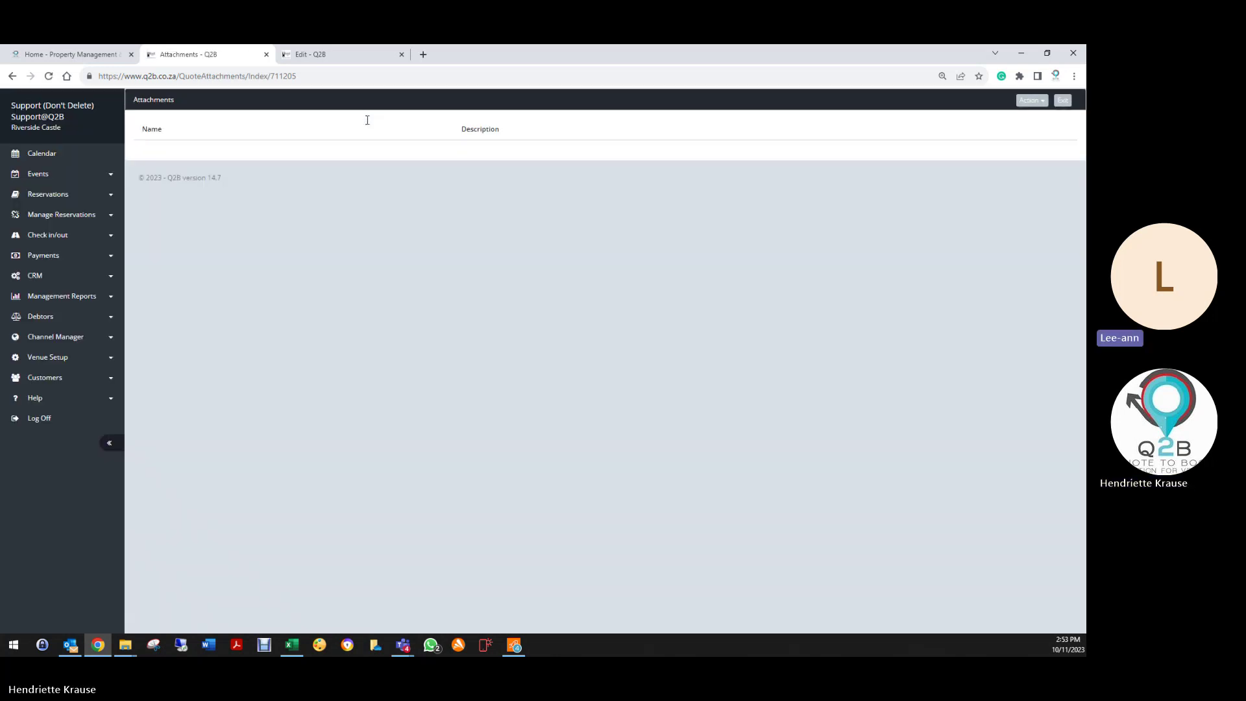
left_click(1032, 101)
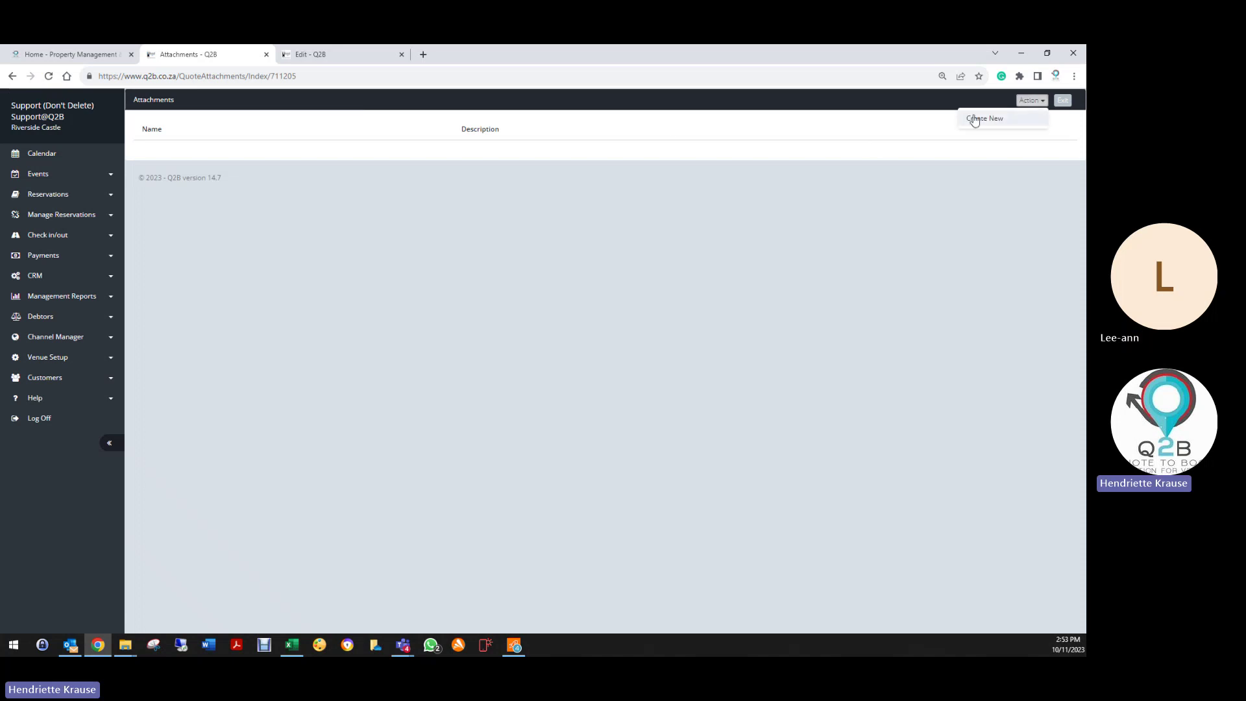
left_click(977, 117)
left_click(356, 151)
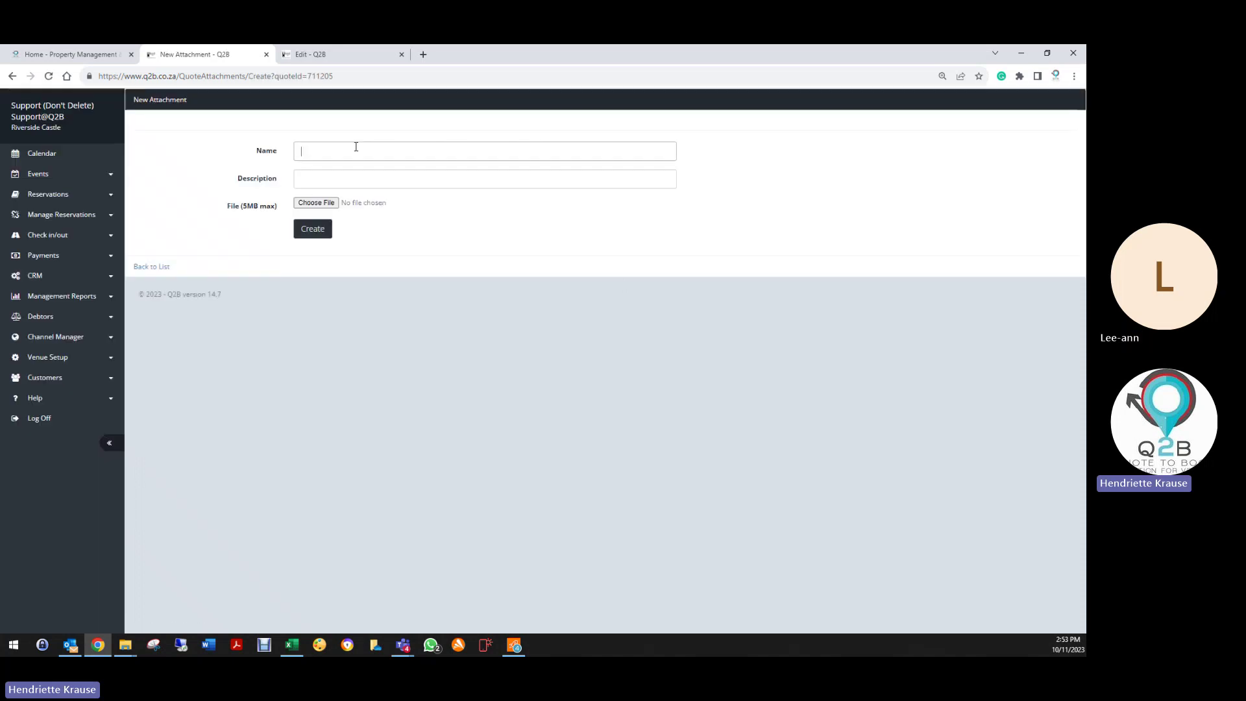
type("ID")
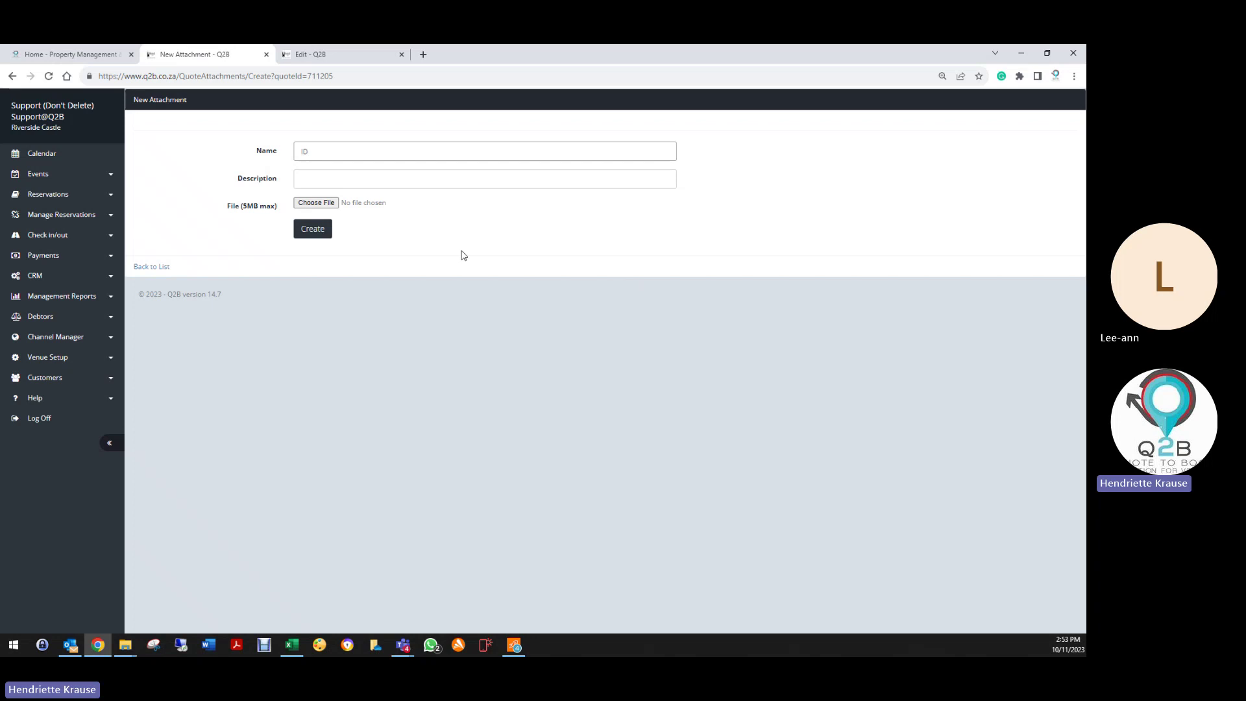
left_click(356, 182)
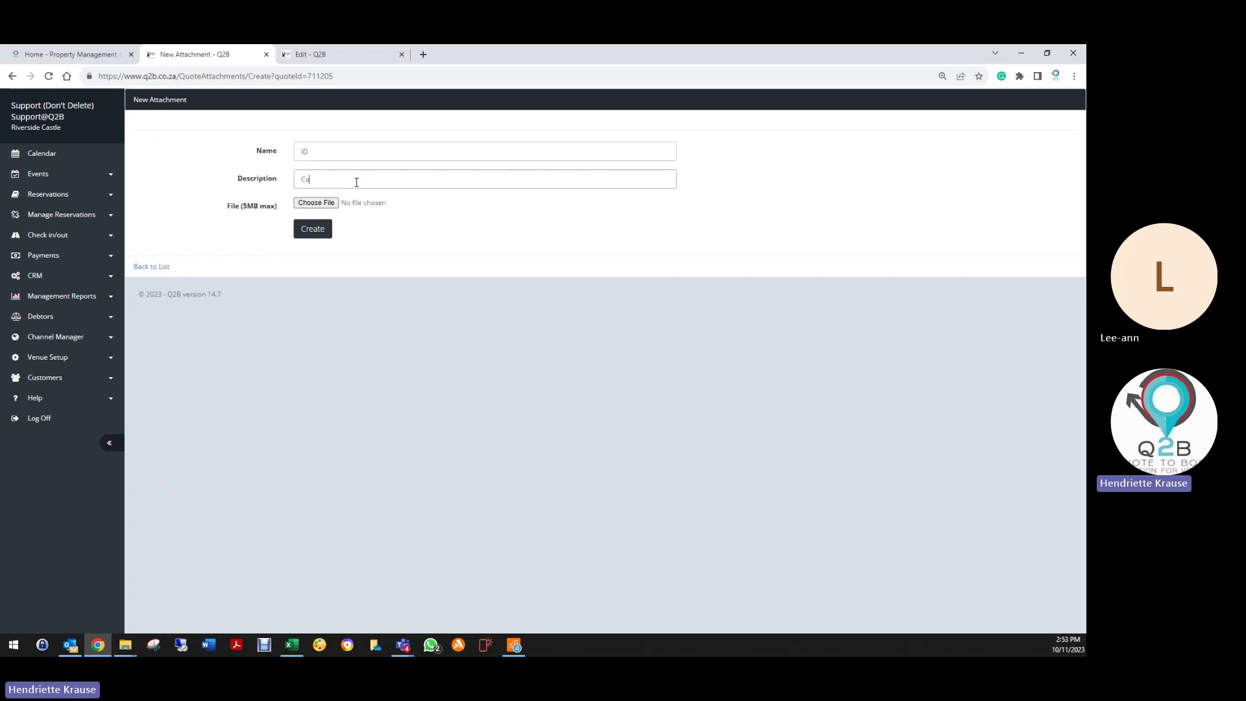
type("Copy of ID")
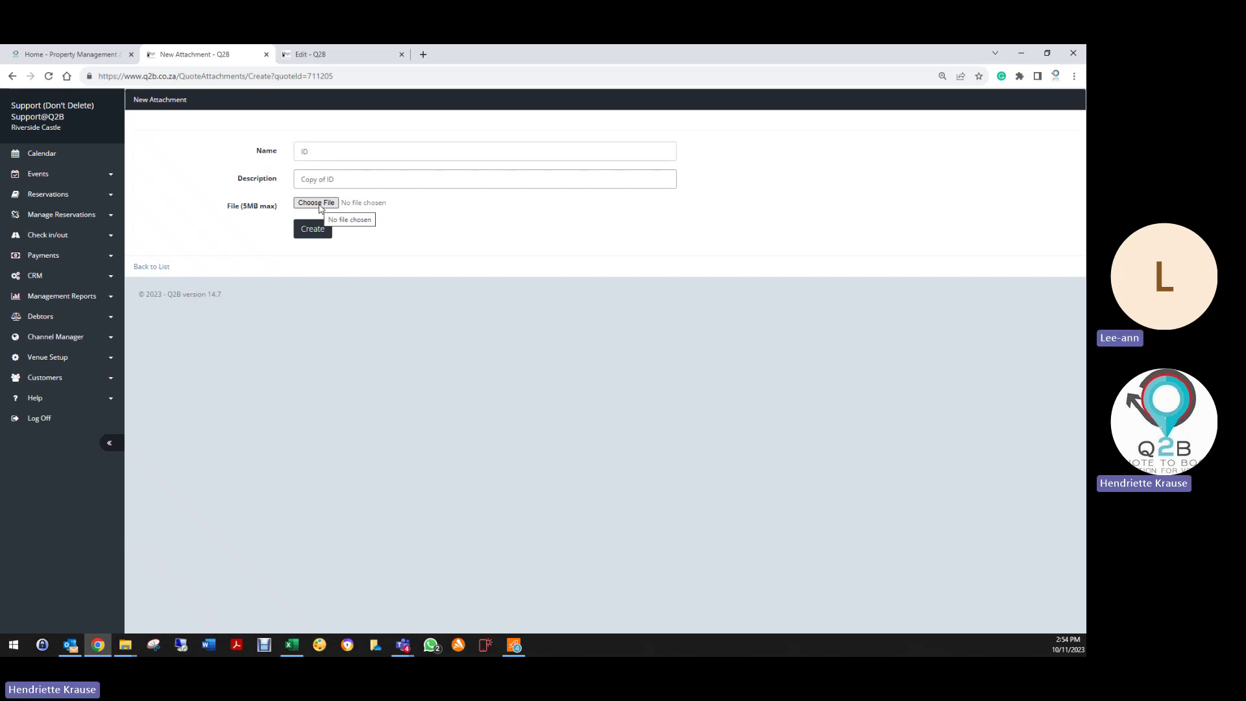
left_click(319, 205)
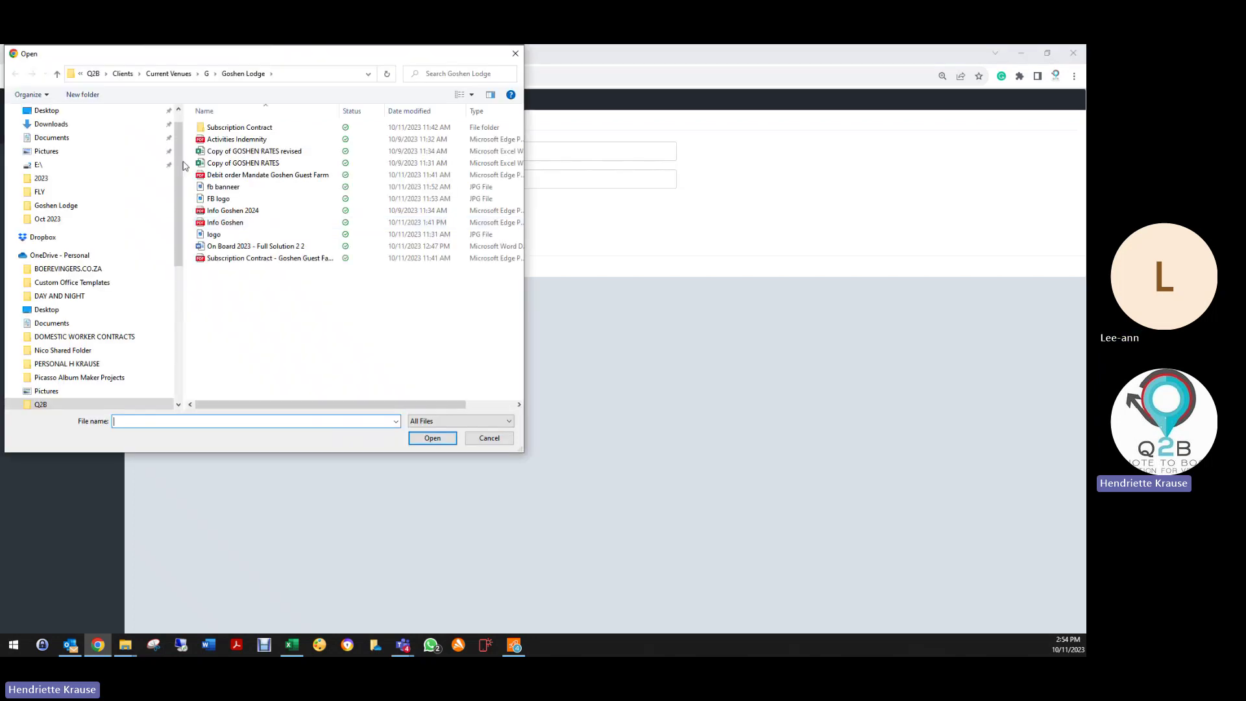
left_click(92, 133)
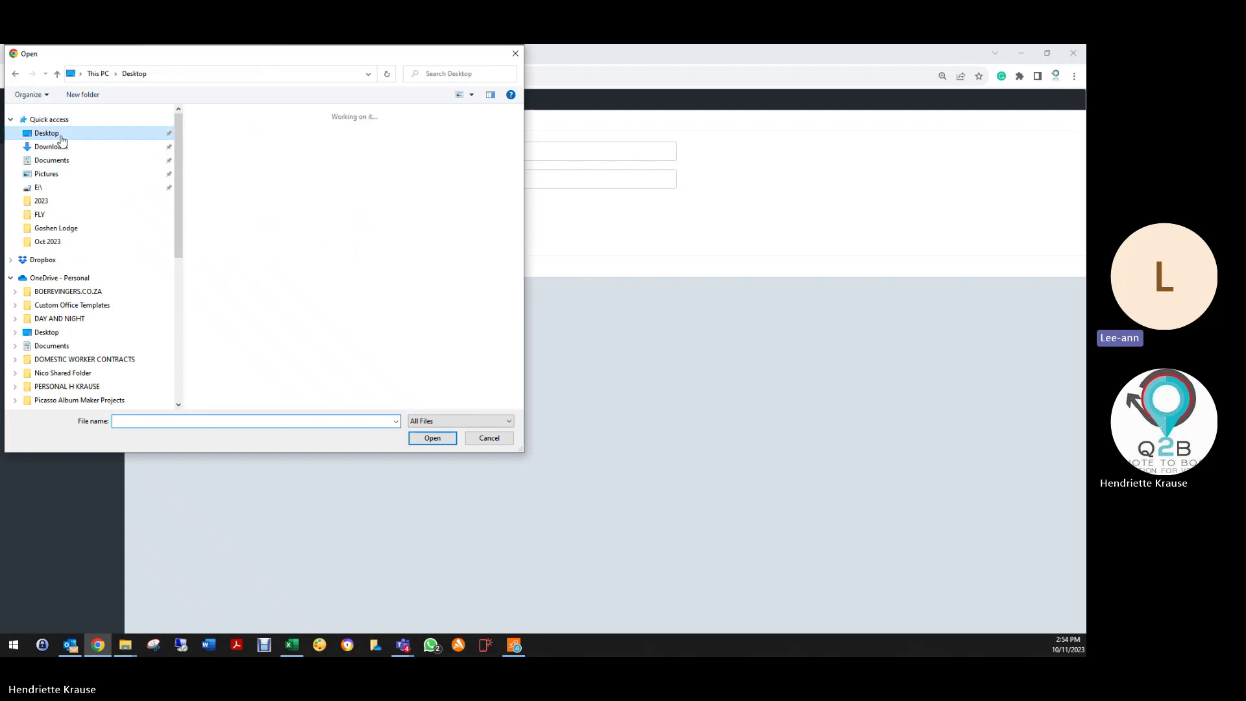
double_click(291, 146)
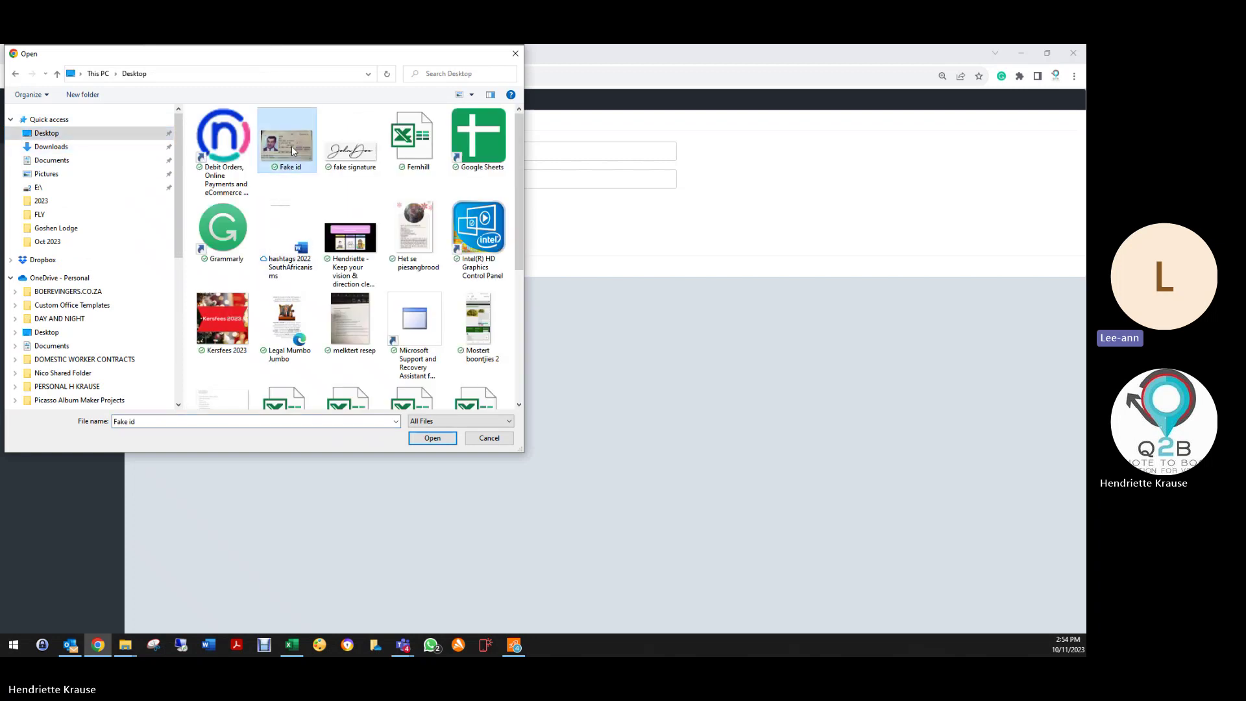
left_click(315, 233)
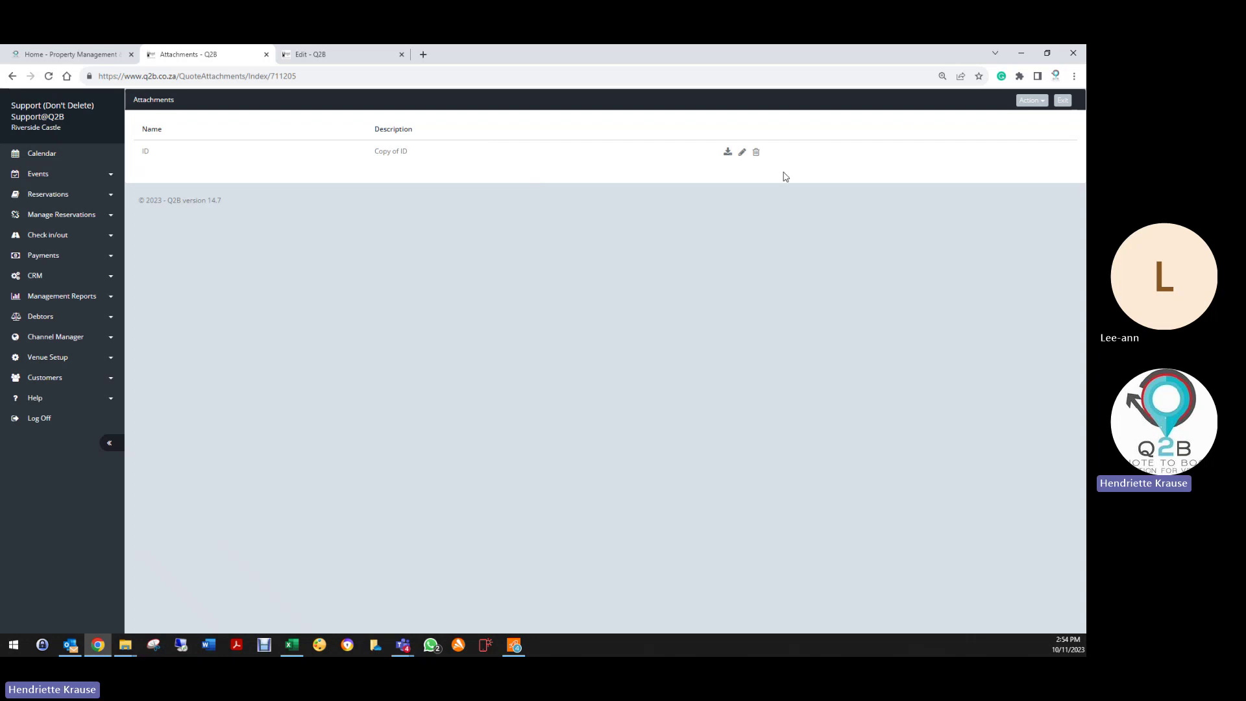
Step: Create a Menu attachment described 'Menu for Venue' with fake signature.png attached
left_click(1028, 102)
left_click(979, 119)
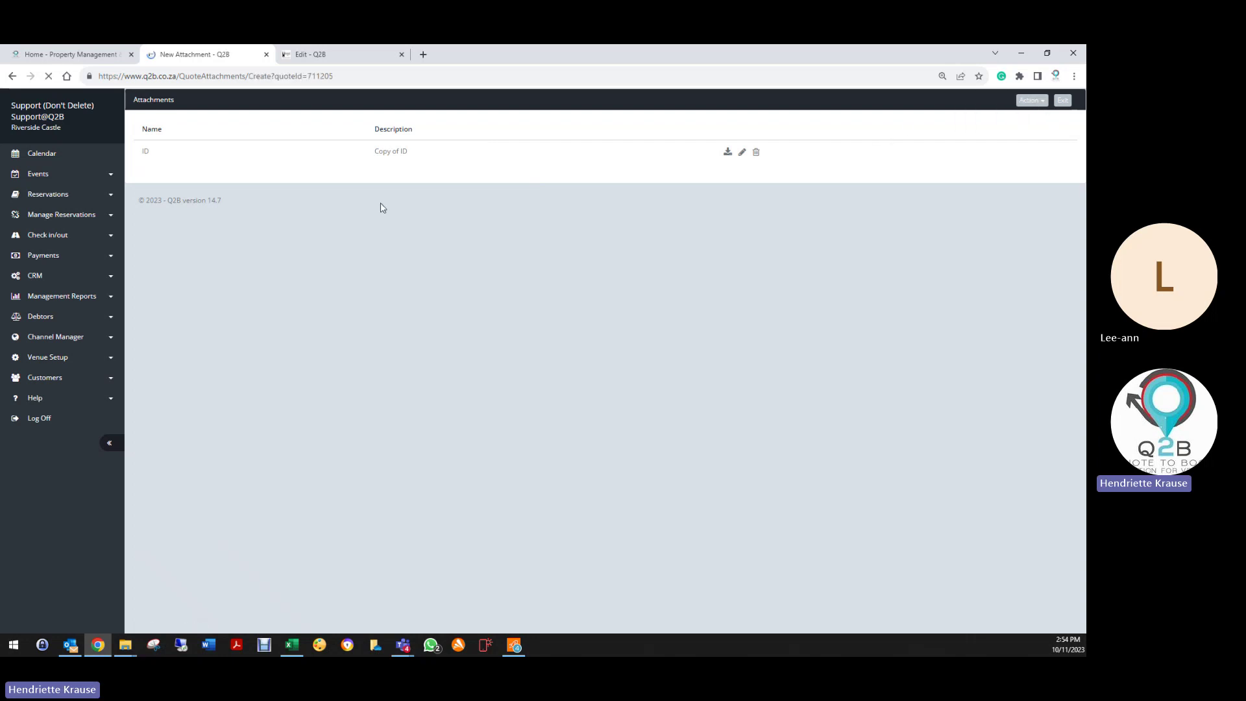
left_click(379, 157)
type("Menu")
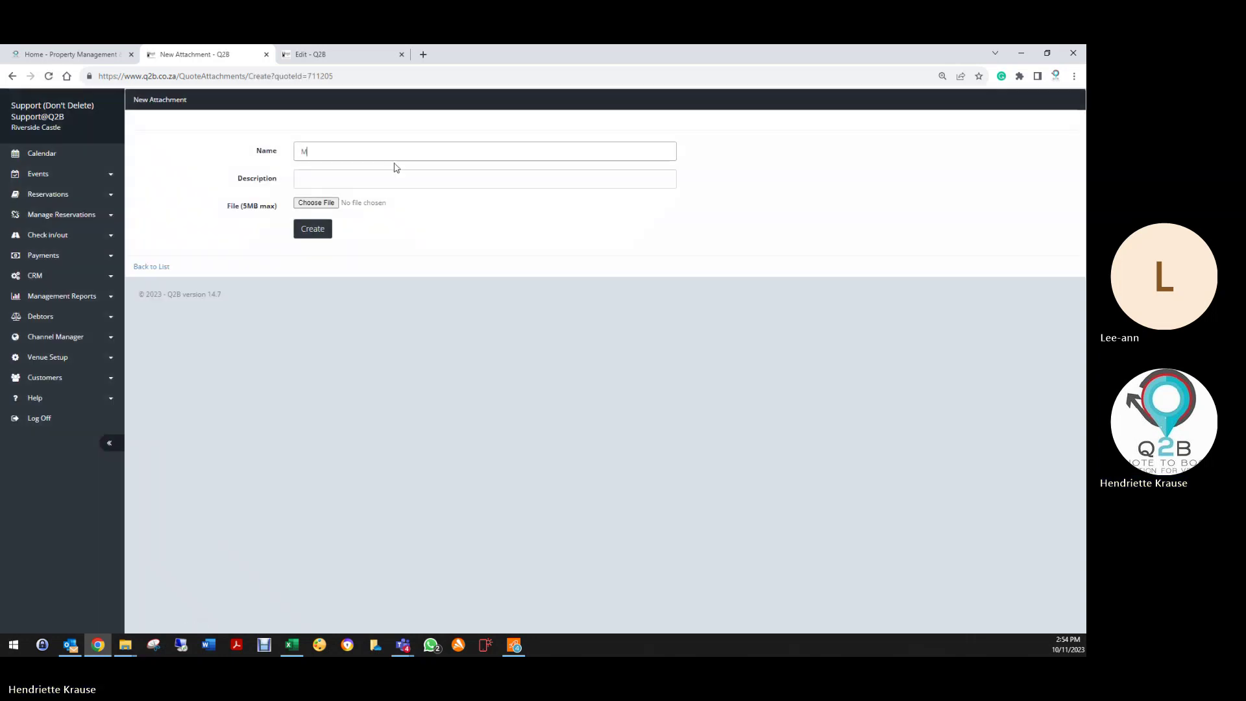
left_click(303, 172)
type("Menue")
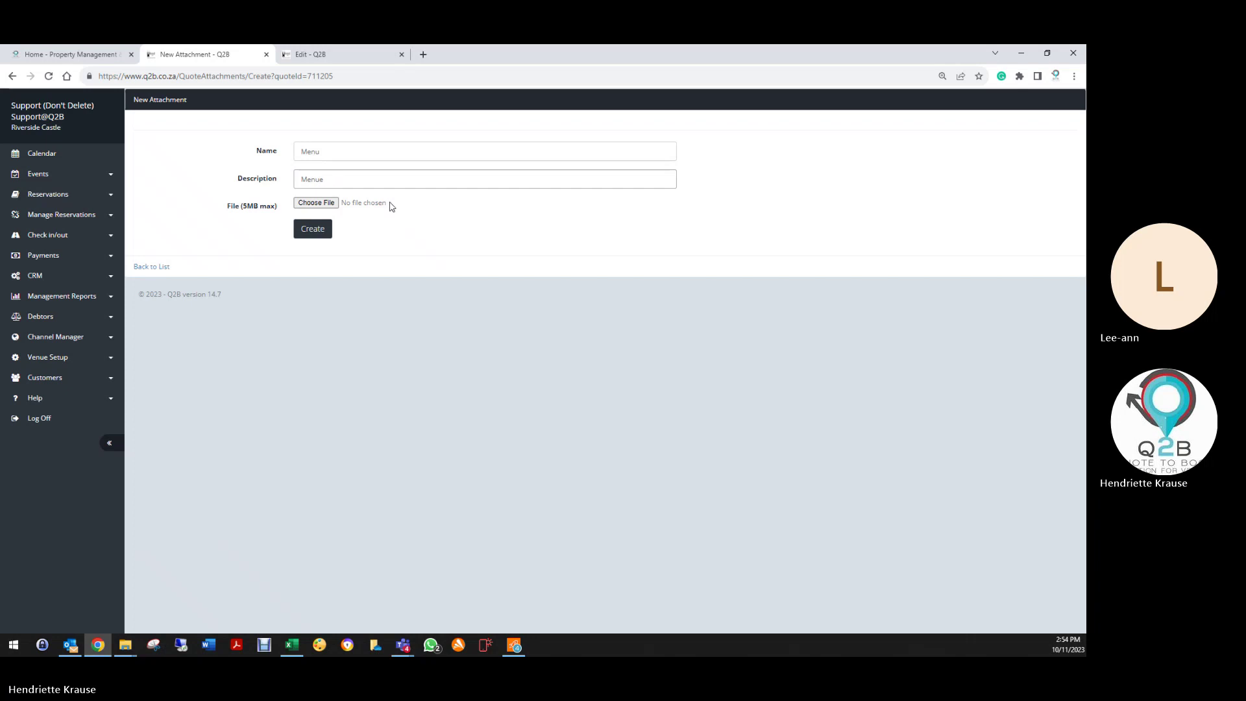
key("BackSpace")
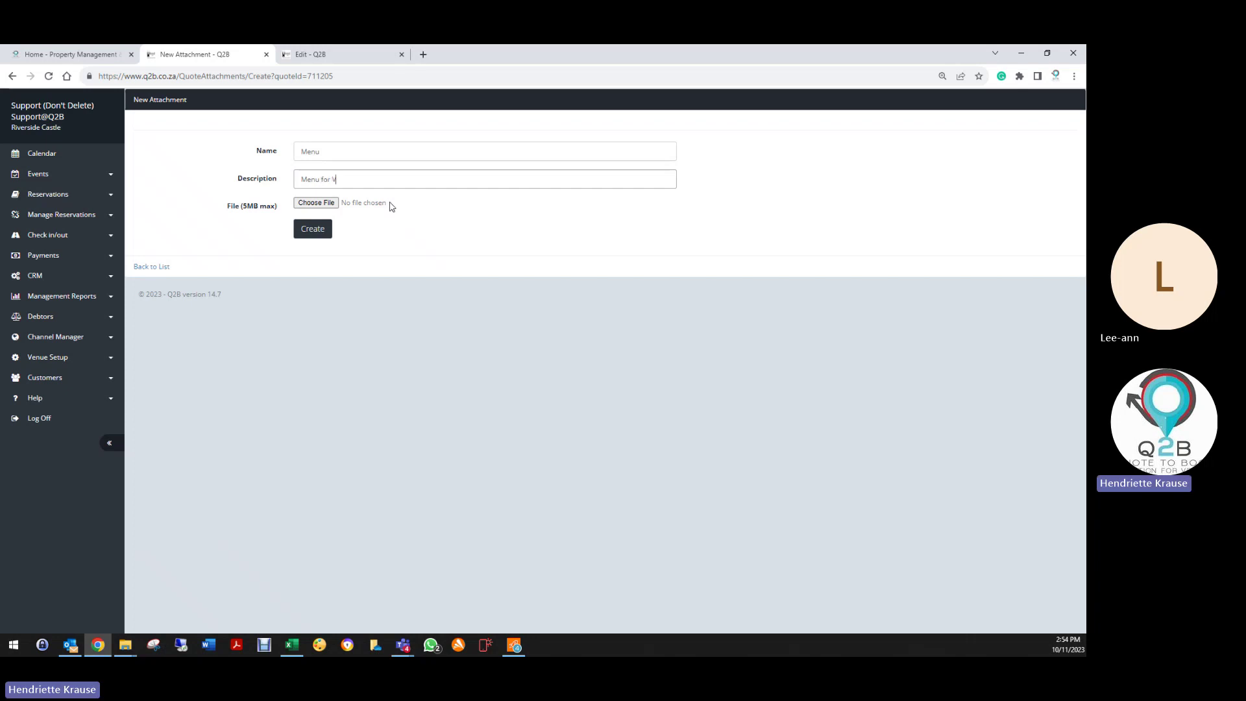
left_click(316, 203)
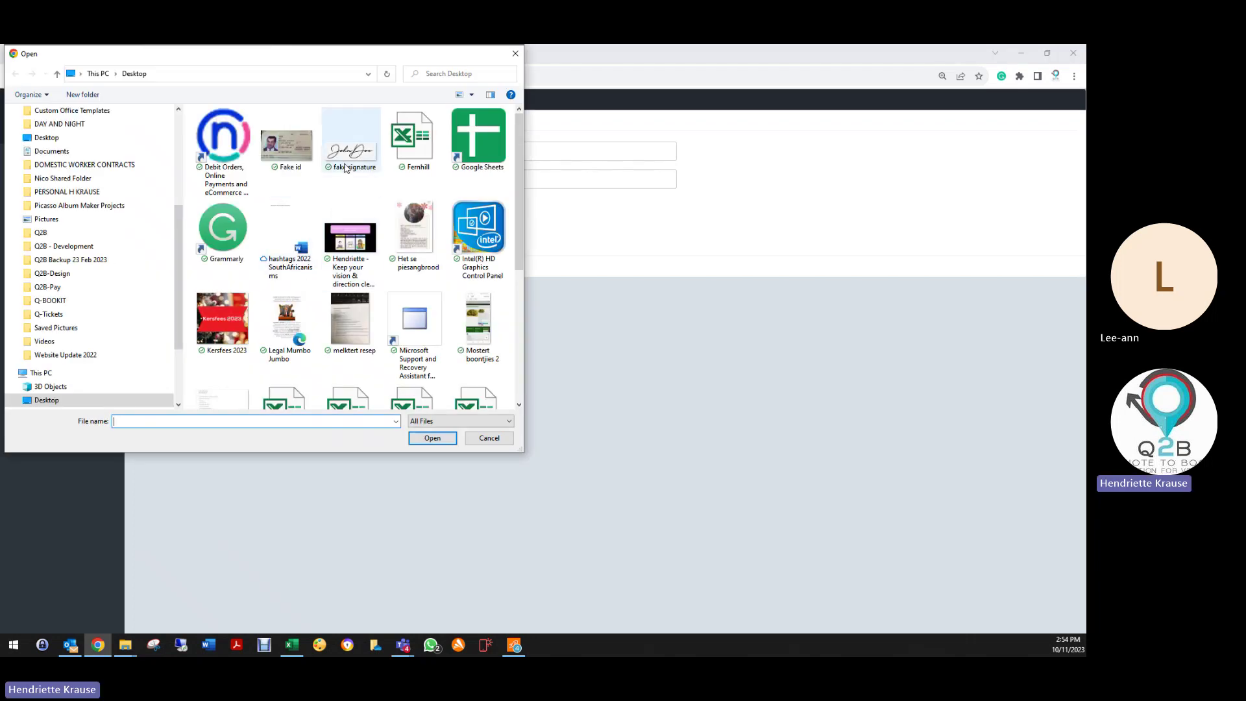
double_click(349, 155)
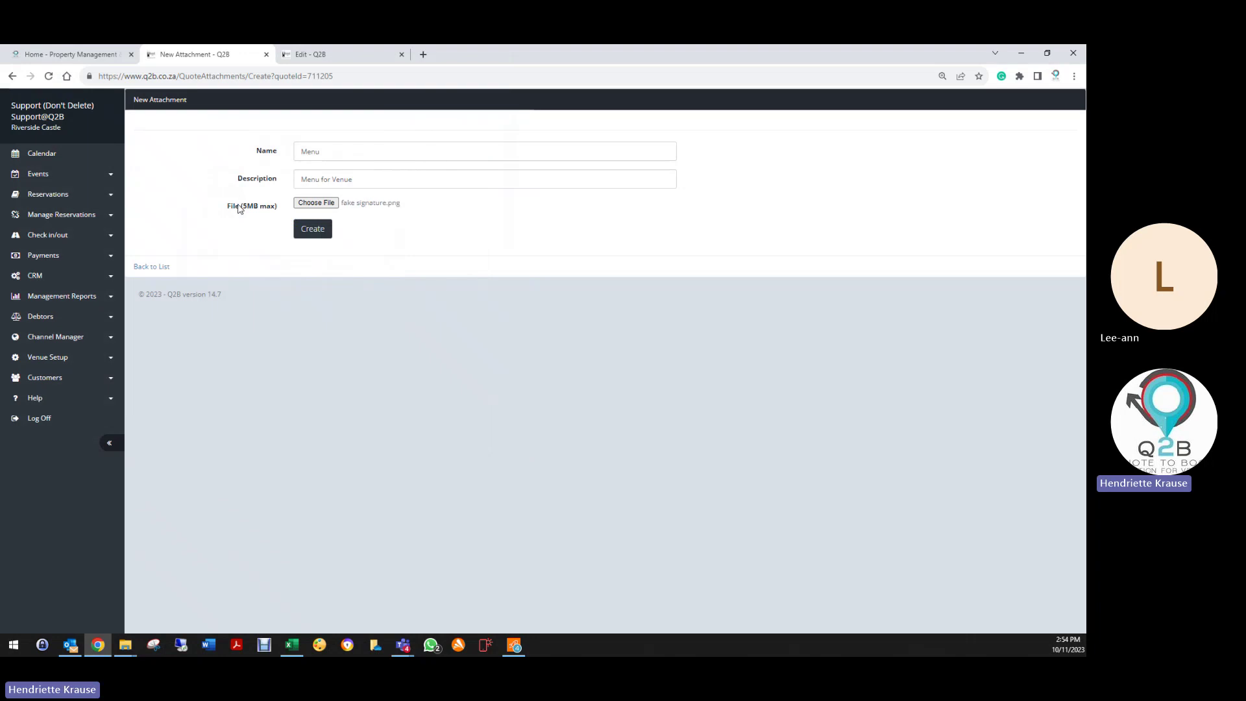
left_click(313, 230)
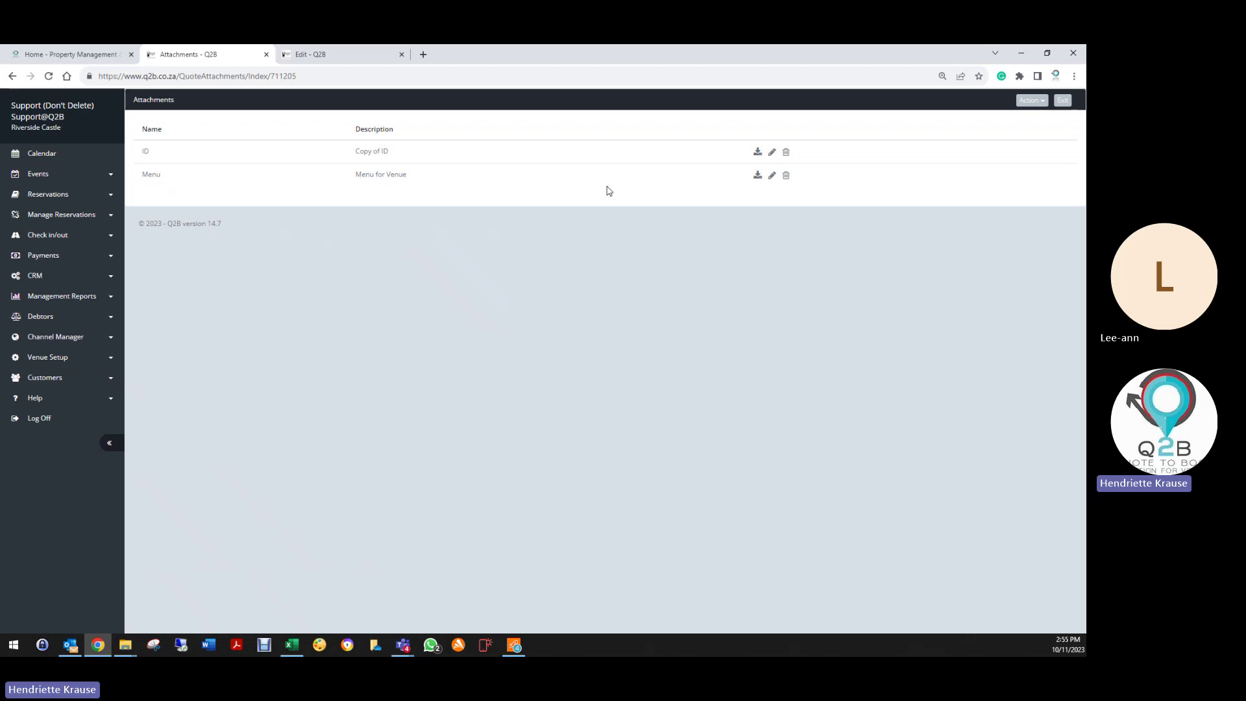
Step: Download the Menu attachment, view the image, then return to the booking
left_click(758, 175)
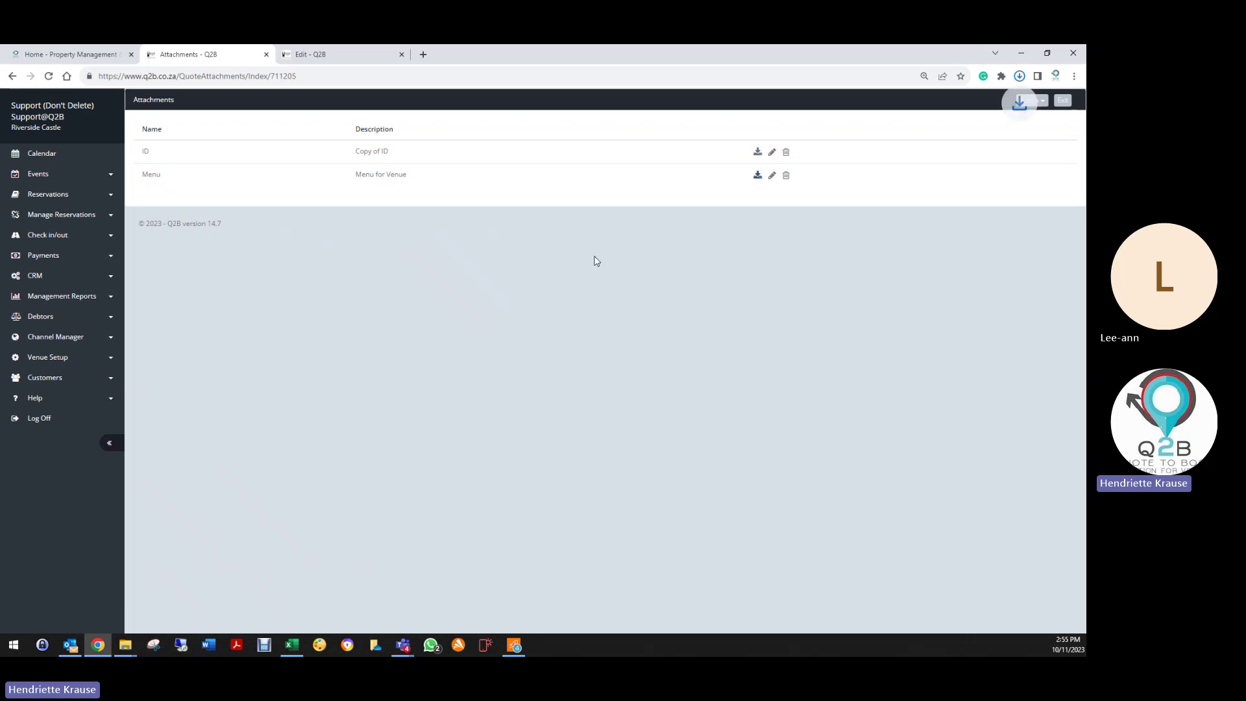
left_click(904, 105)
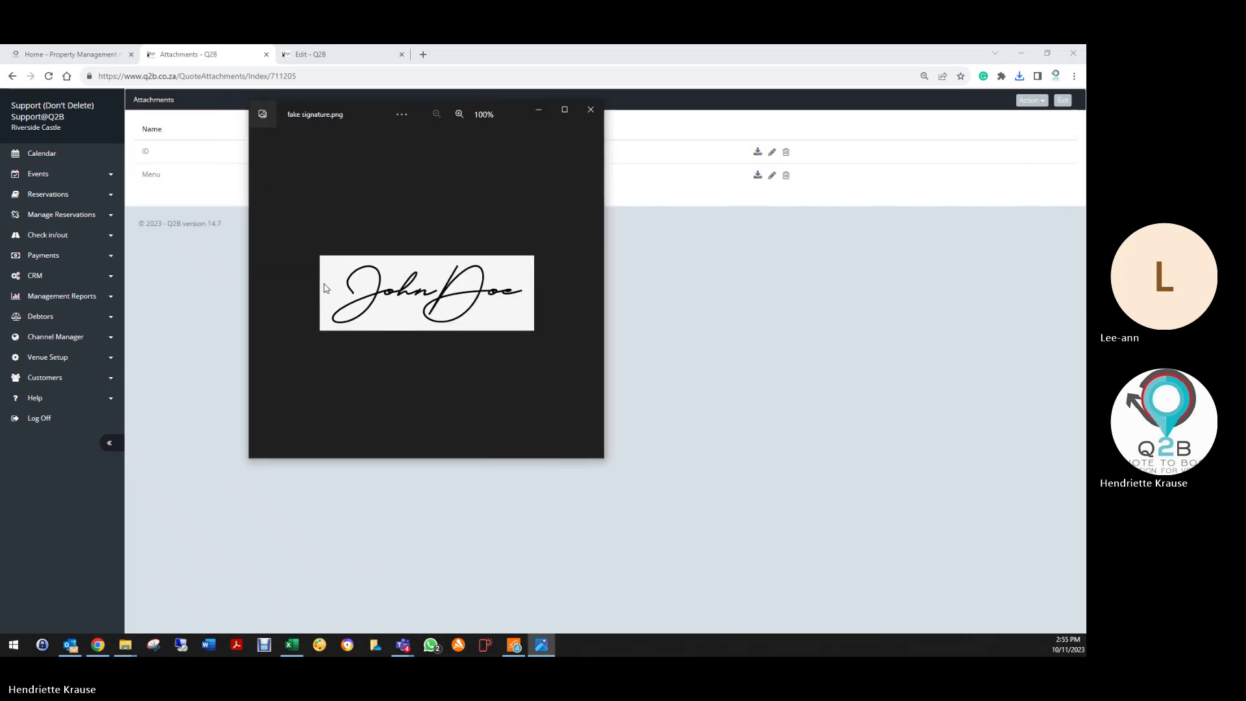
left_click(591, 109)
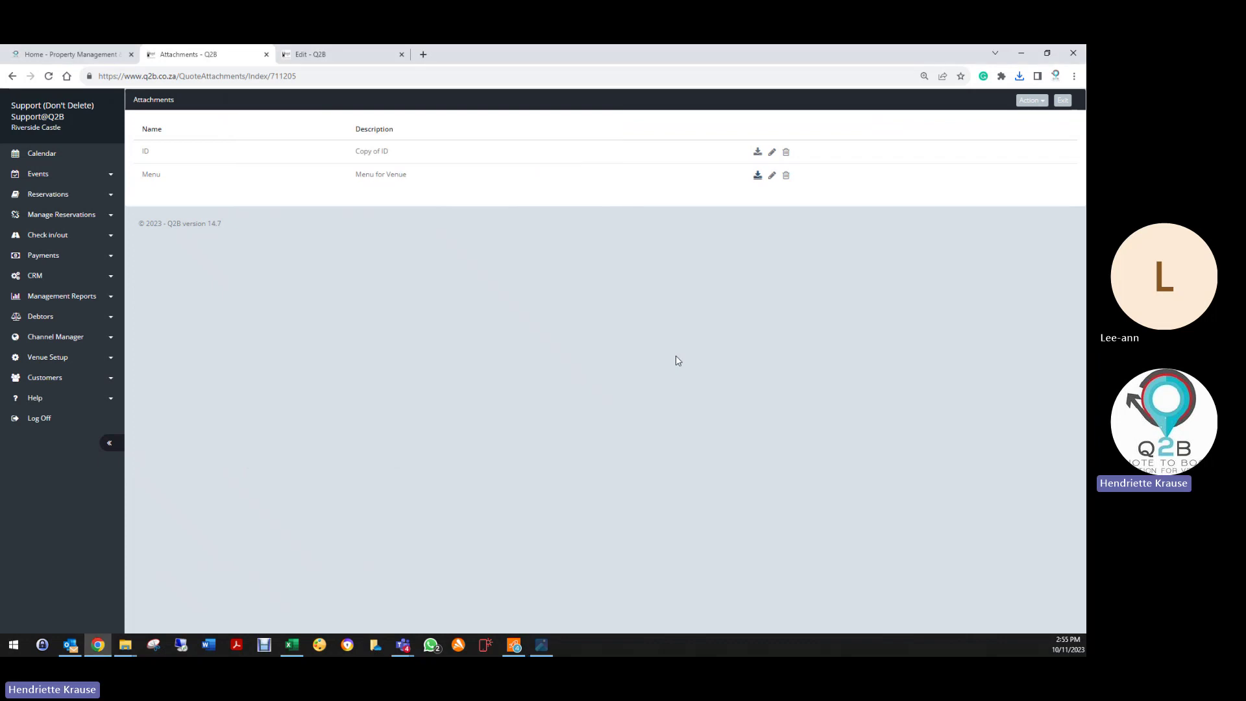
left_click(1063, 99)
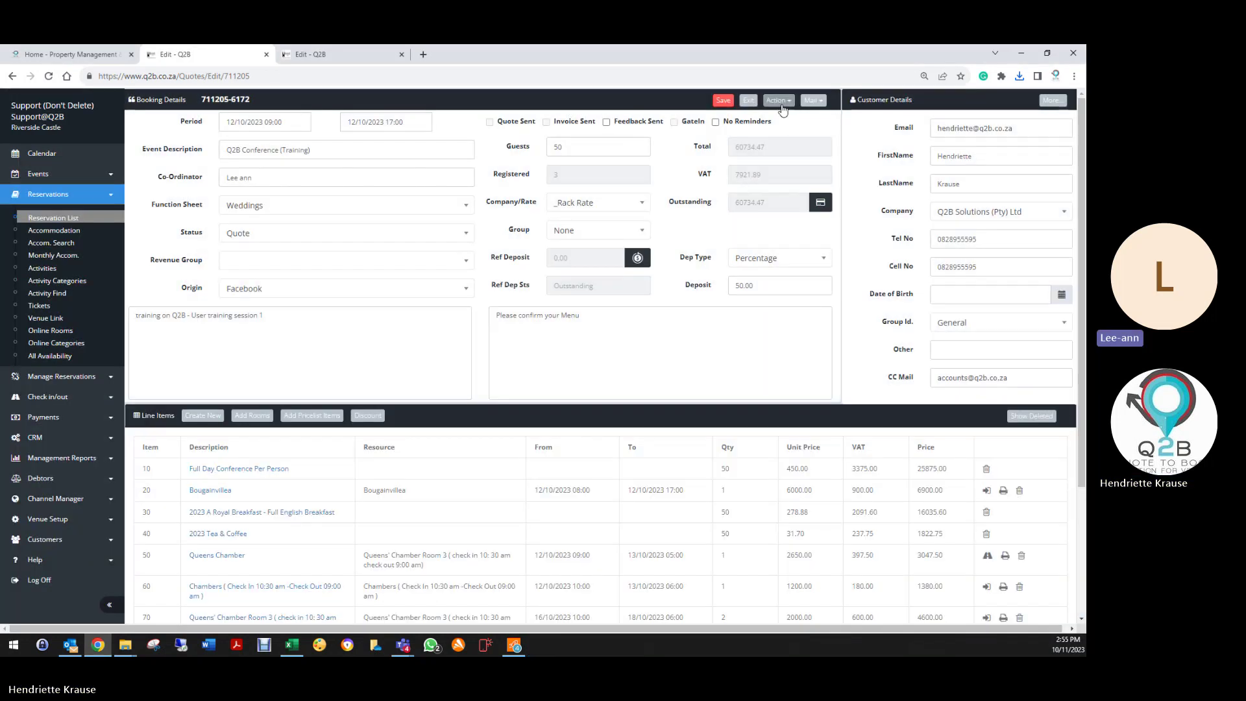
Step: Show quote 711205's Action list, now counting two attached documents
left_click(779, 102)
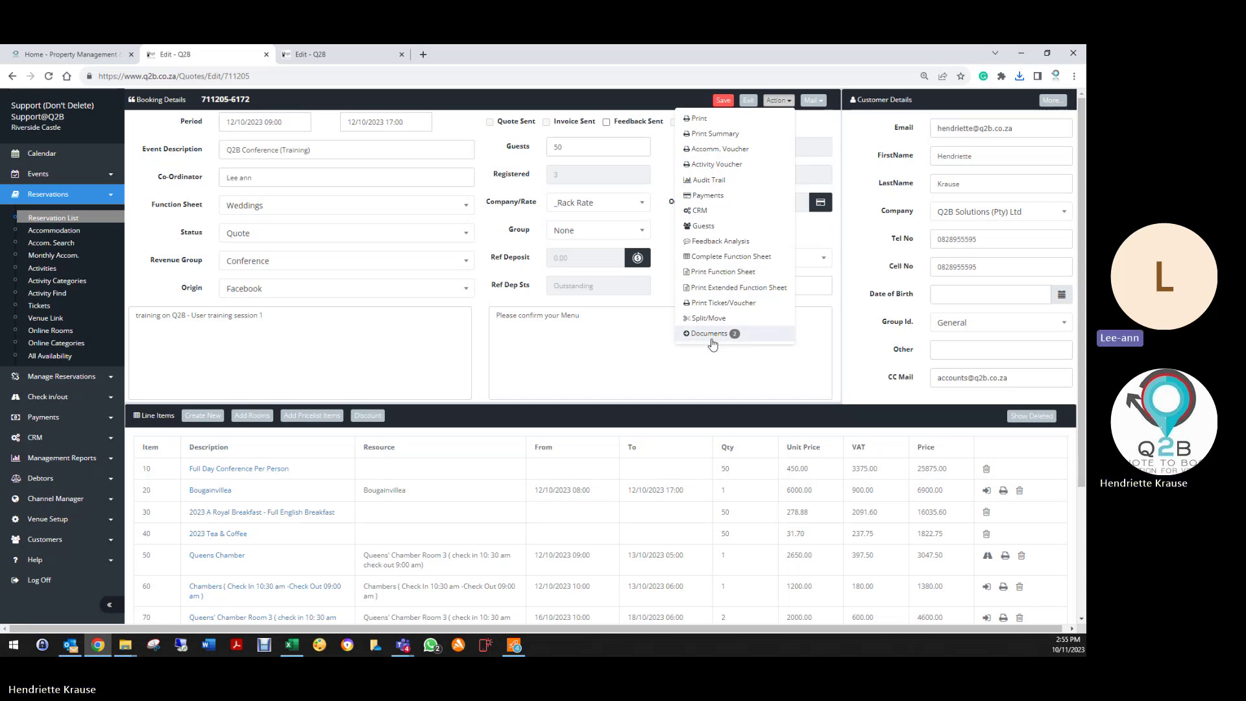
Step: Switch the booking status to Enquiry and then back to Quote
left_click(812, 101)
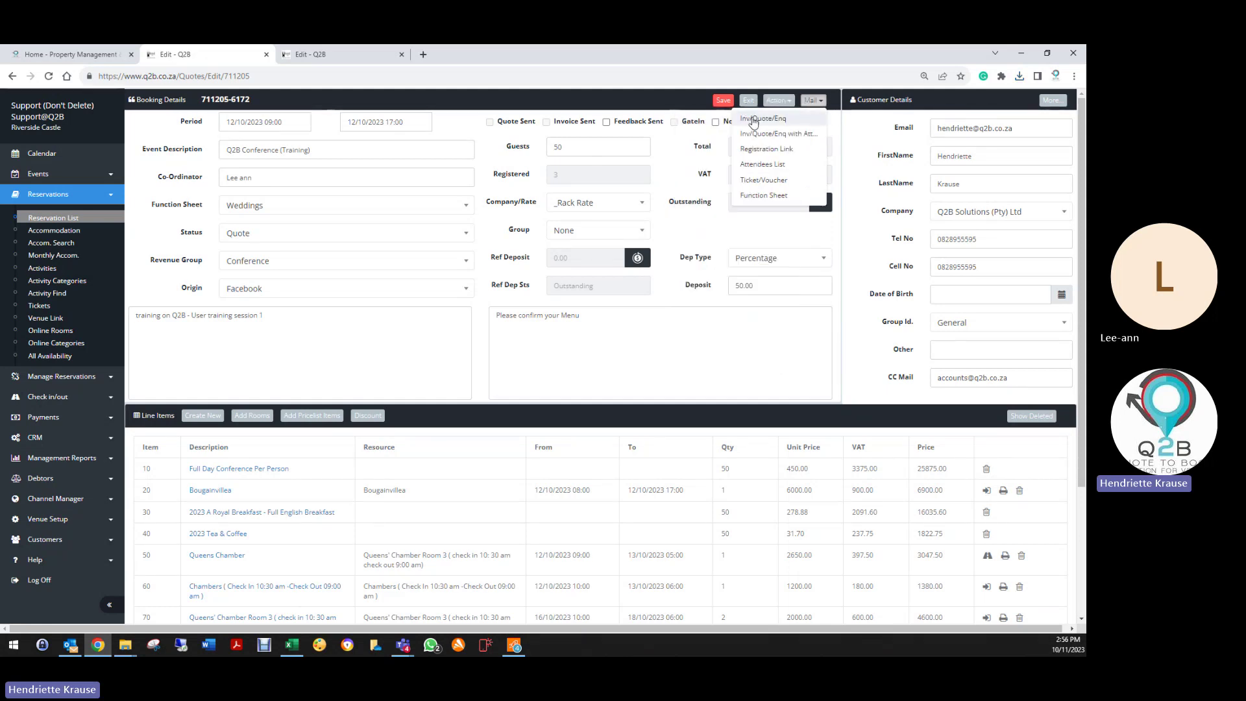
left_click(228, 235)
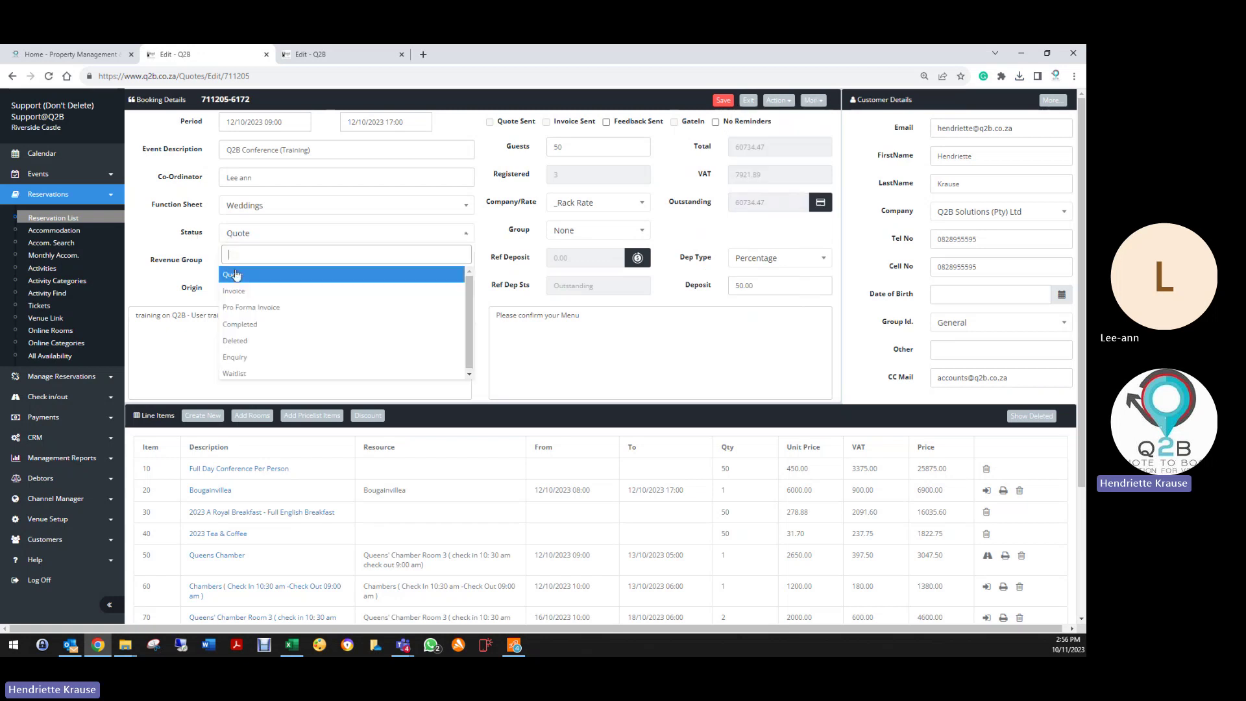
left_click(231, 286)
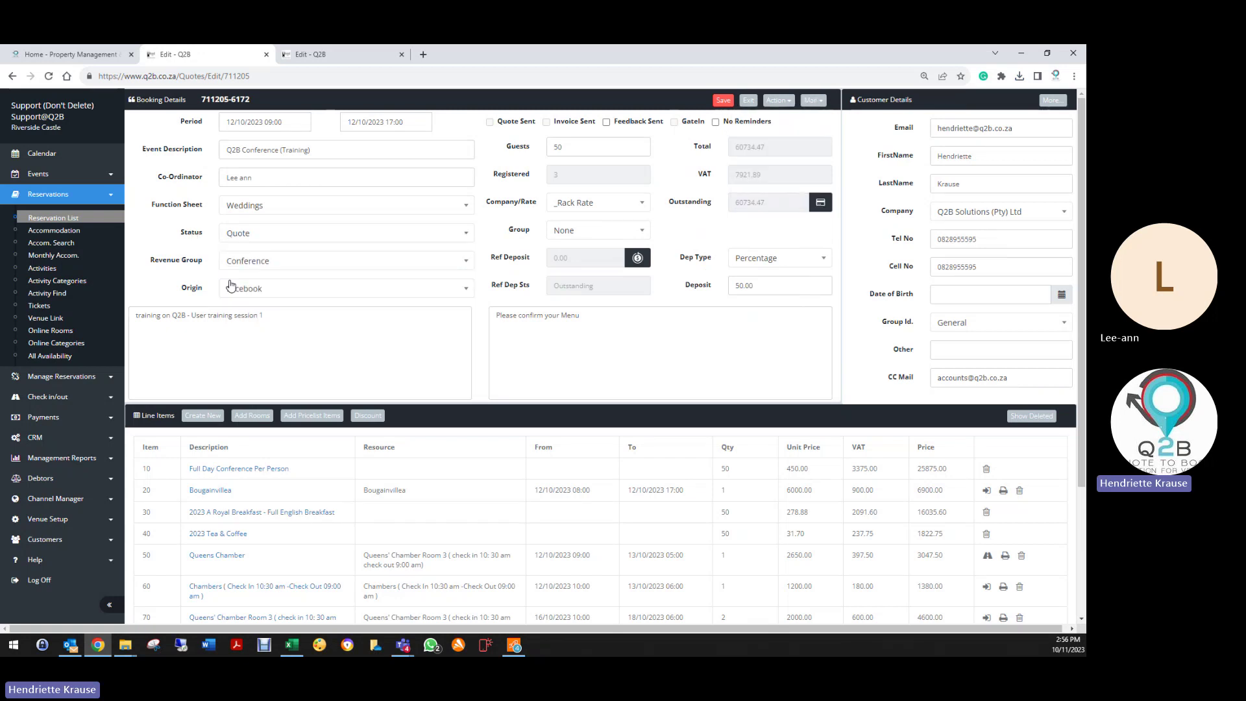
left_click(263, 237)
left_click(235, 357)
left_click(237, 237)
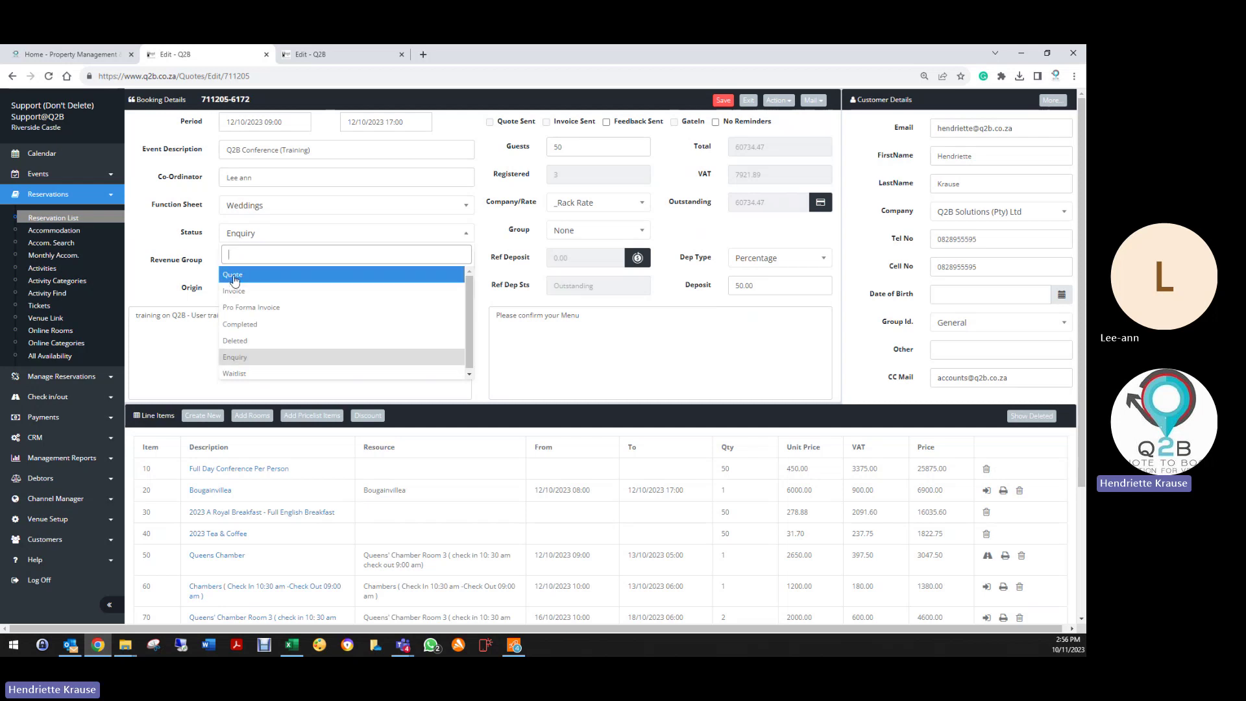
left_click(233, 279)
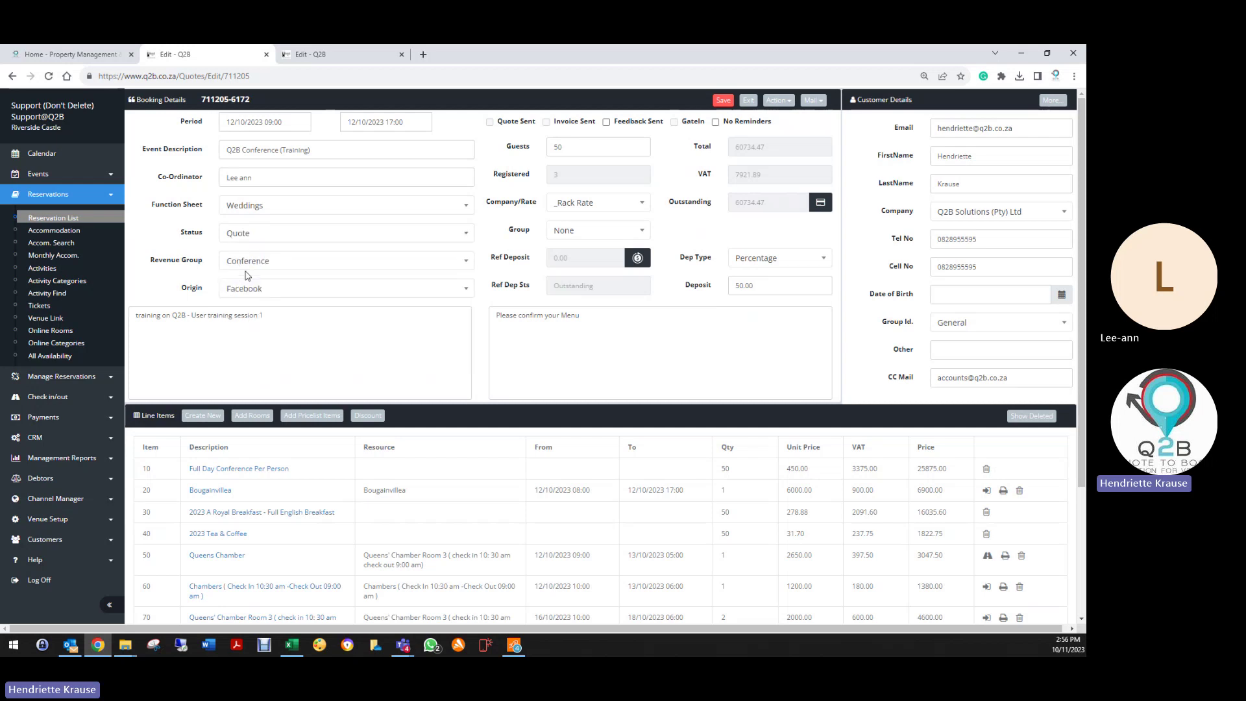
Step: Save the booking and pick a mail-out option from the Mail menu
left_click(723, 101)
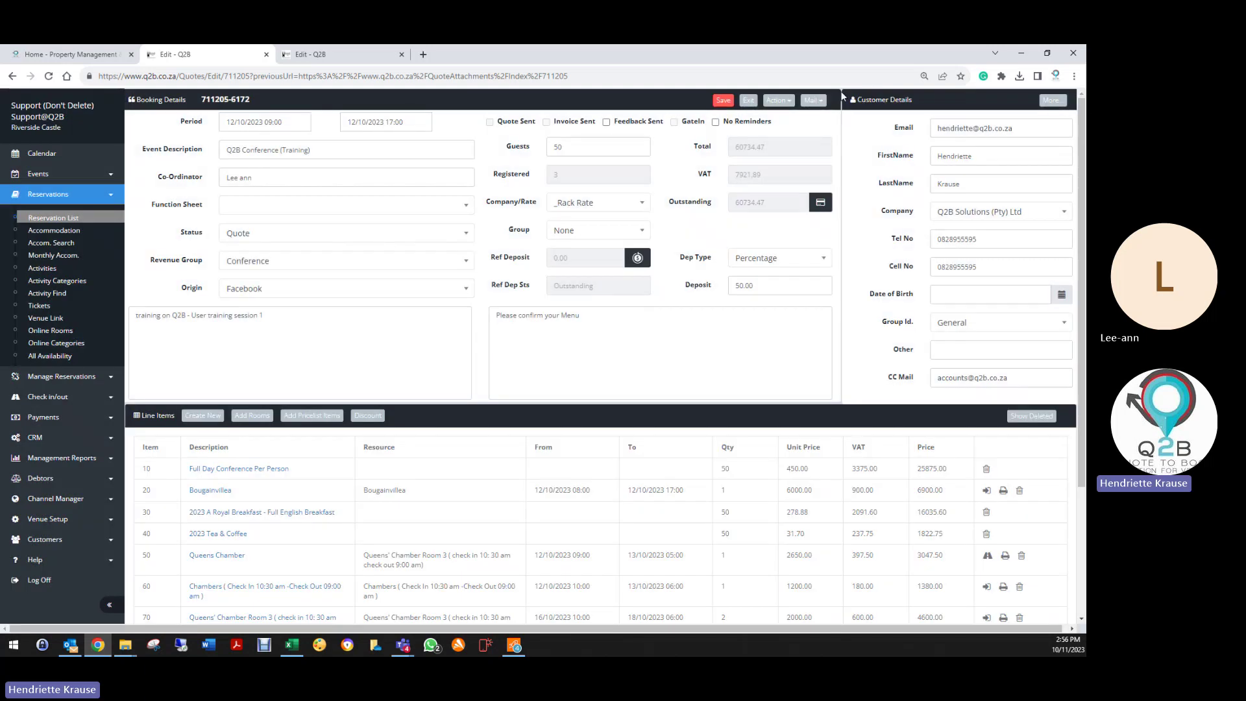
left_click(812, 100)
left_click(785, 126)
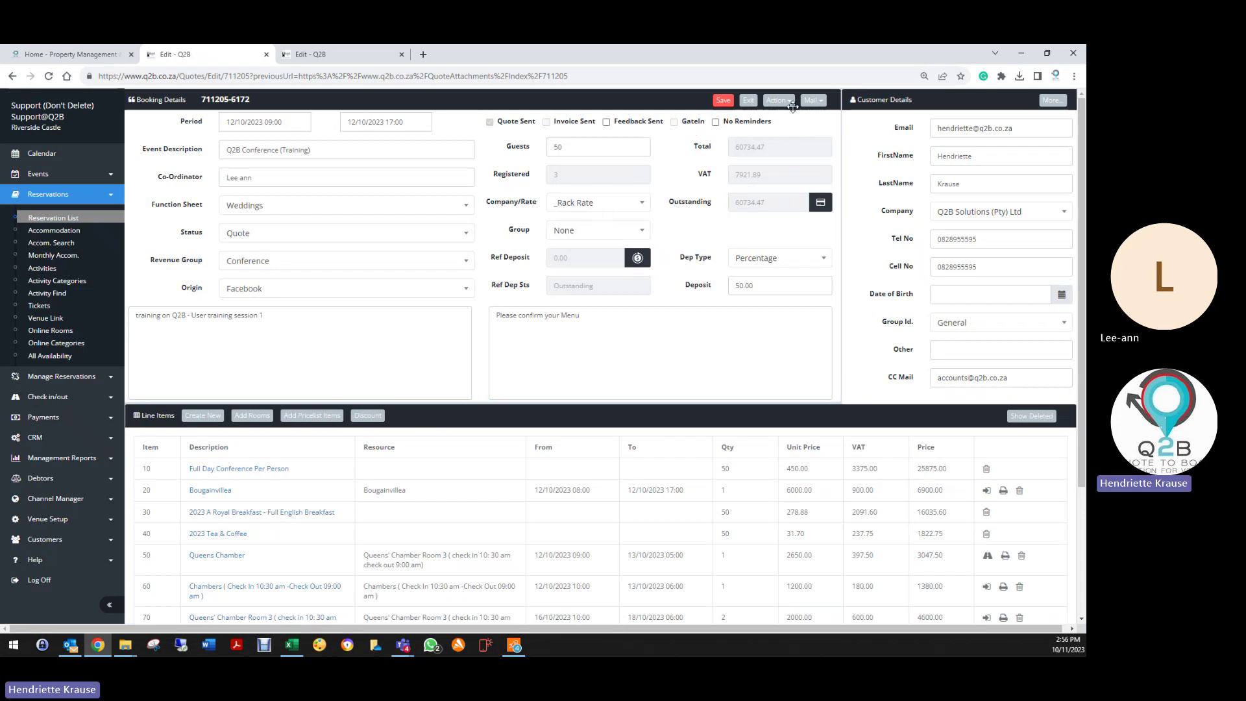
Step: Send the quote via Inv/Quote/Enq with Attachments, including Royal Breakfast and Bar List
left_click(818, 102)
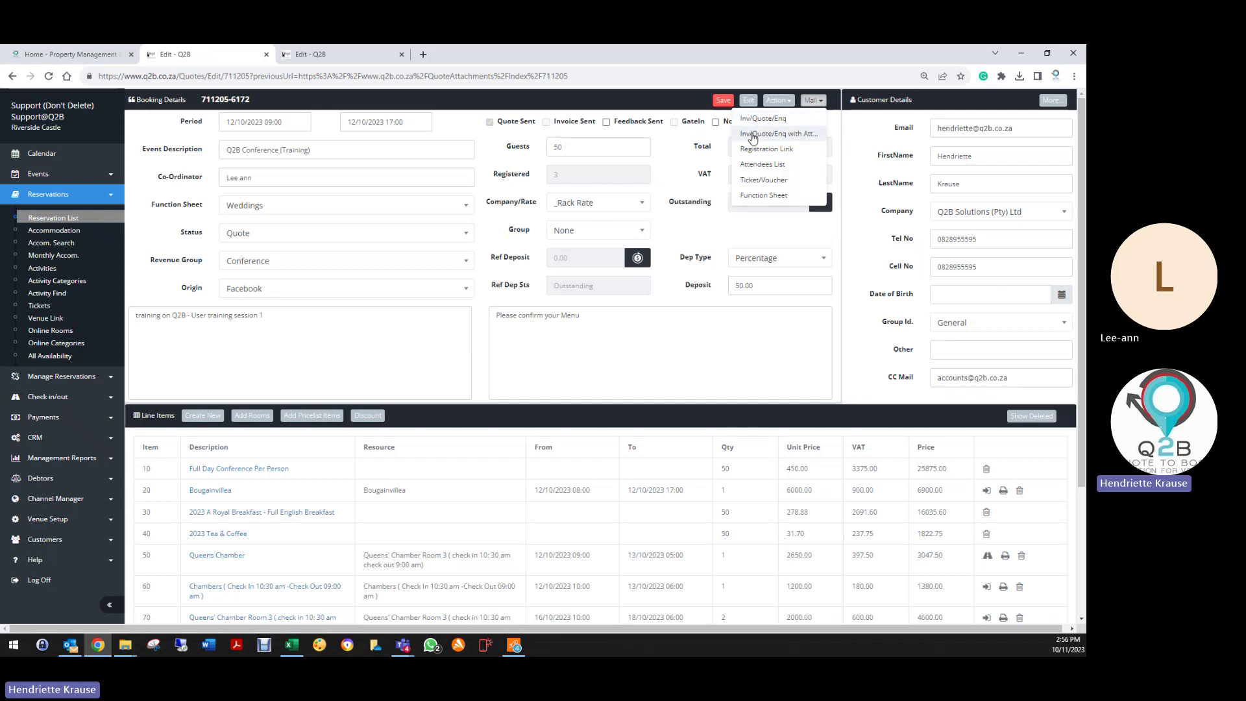
left_click(760, 133)
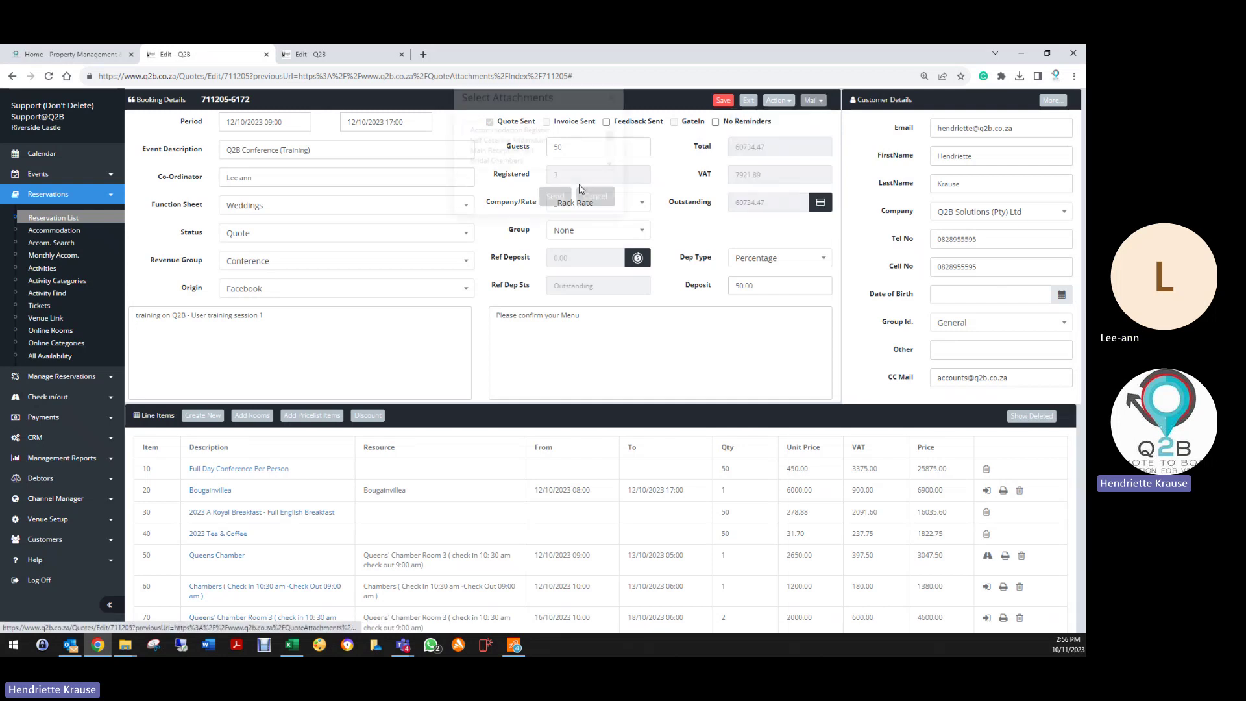
scroll(528, 167, "down", 5)
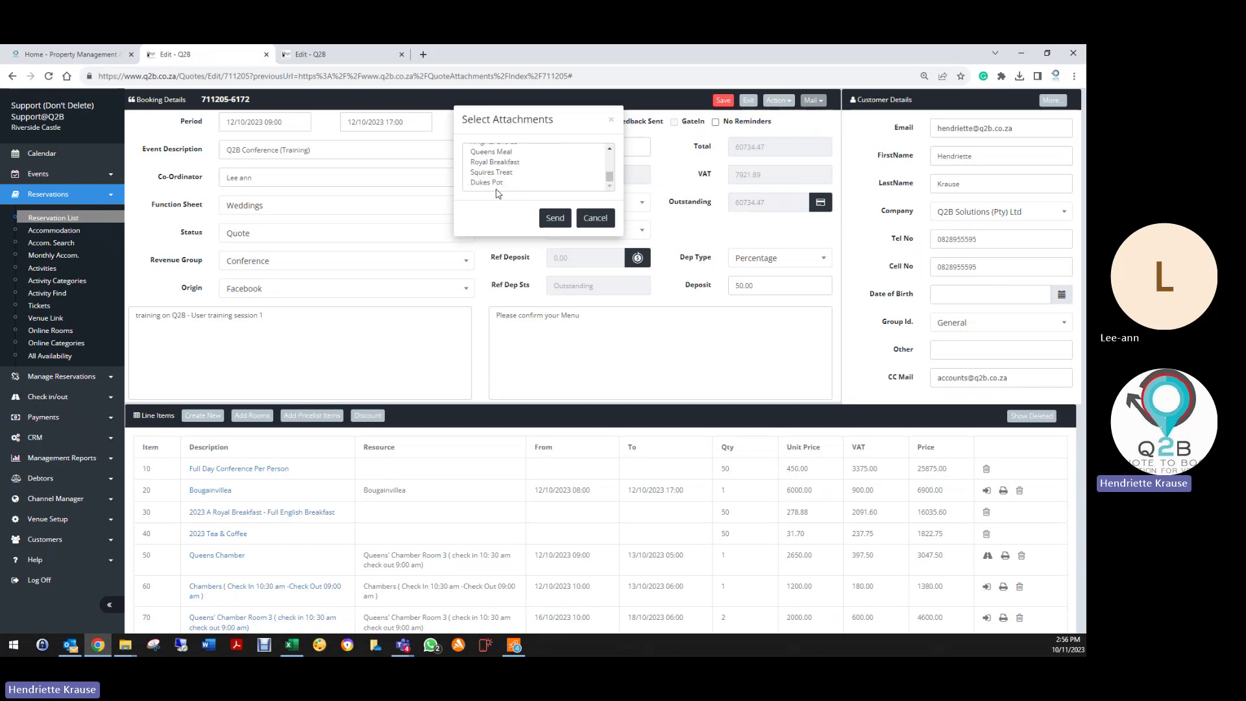
left_click(521, 162)
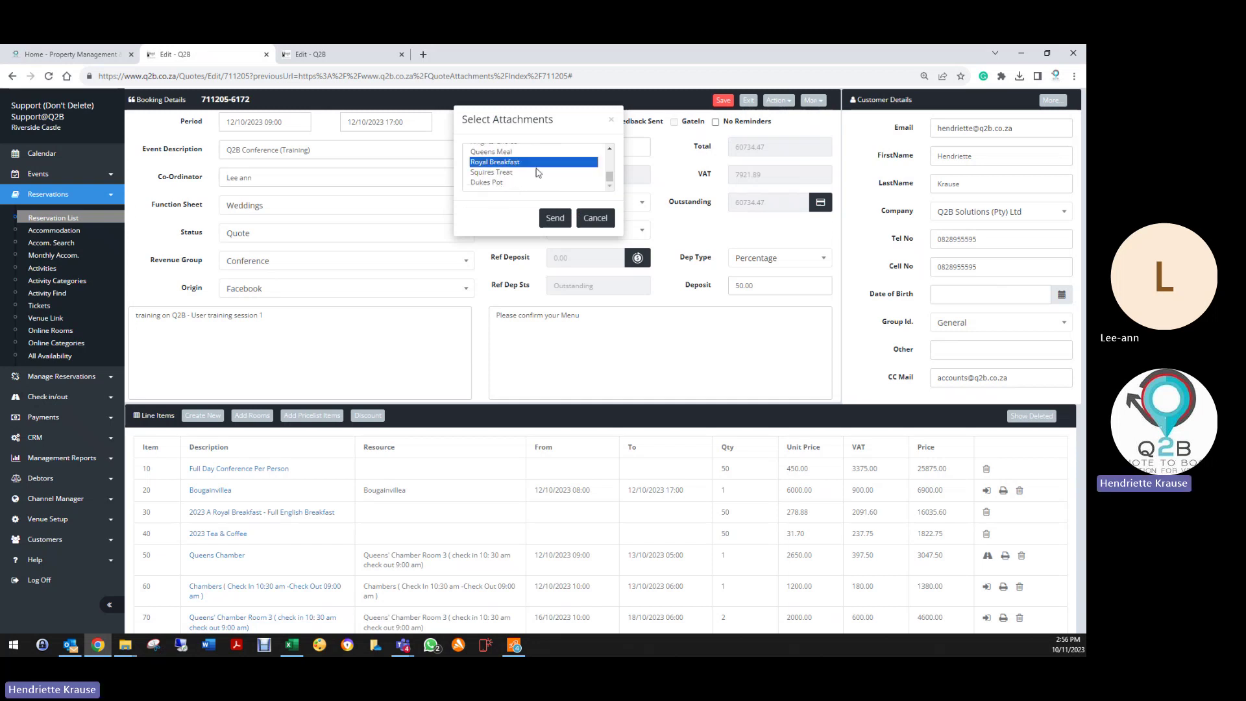
scroll(538, 174, "up", 3)
scroll(513, 168, "up", 2)
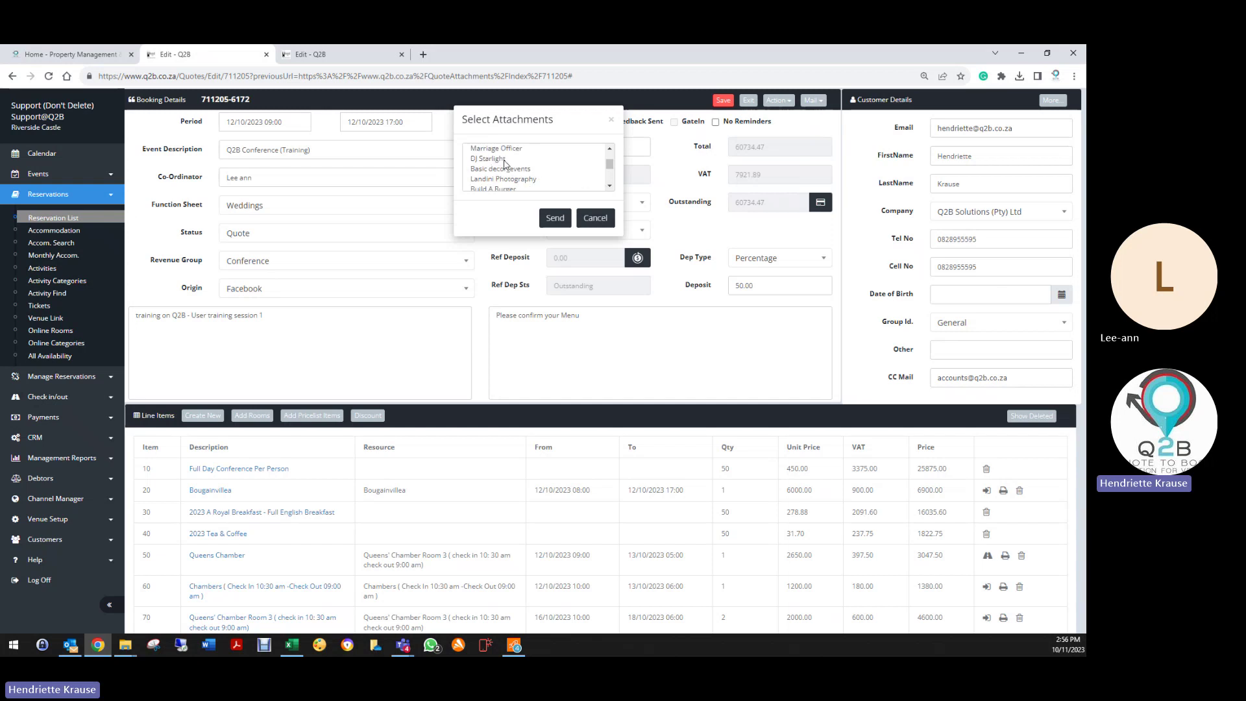
scroll(505, 166, "up", 5)
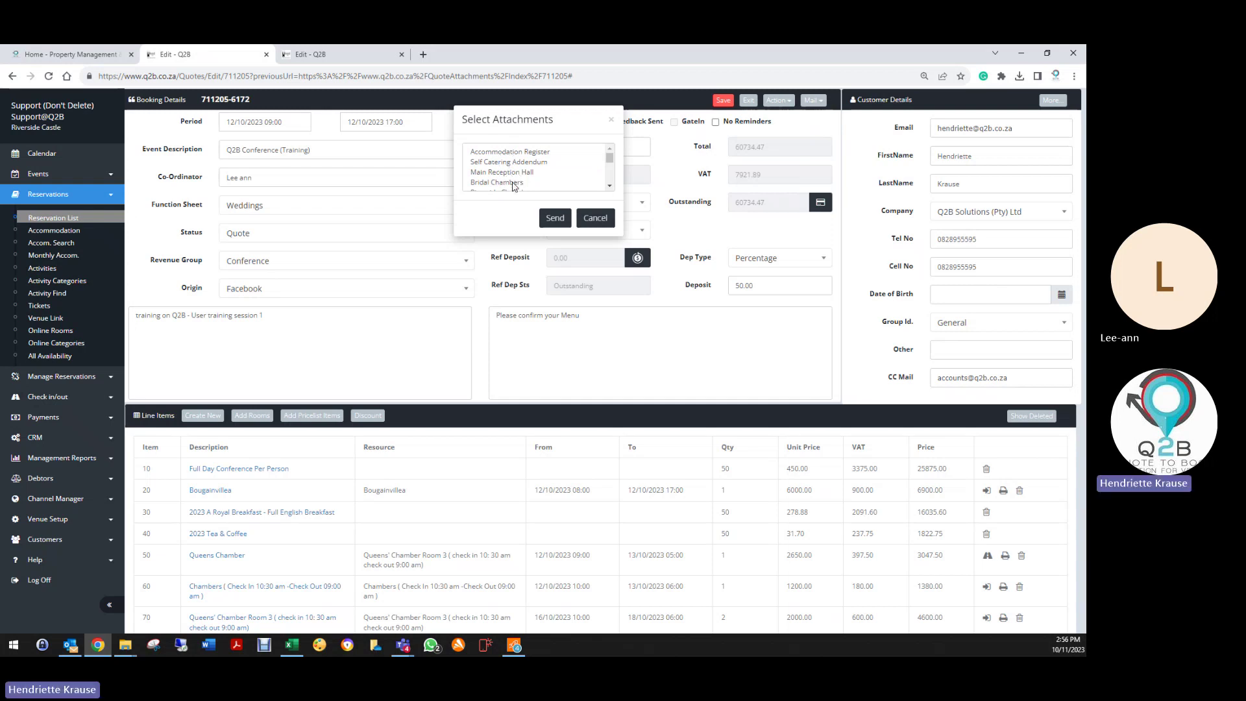
scroll(514, 187, "down", 3)
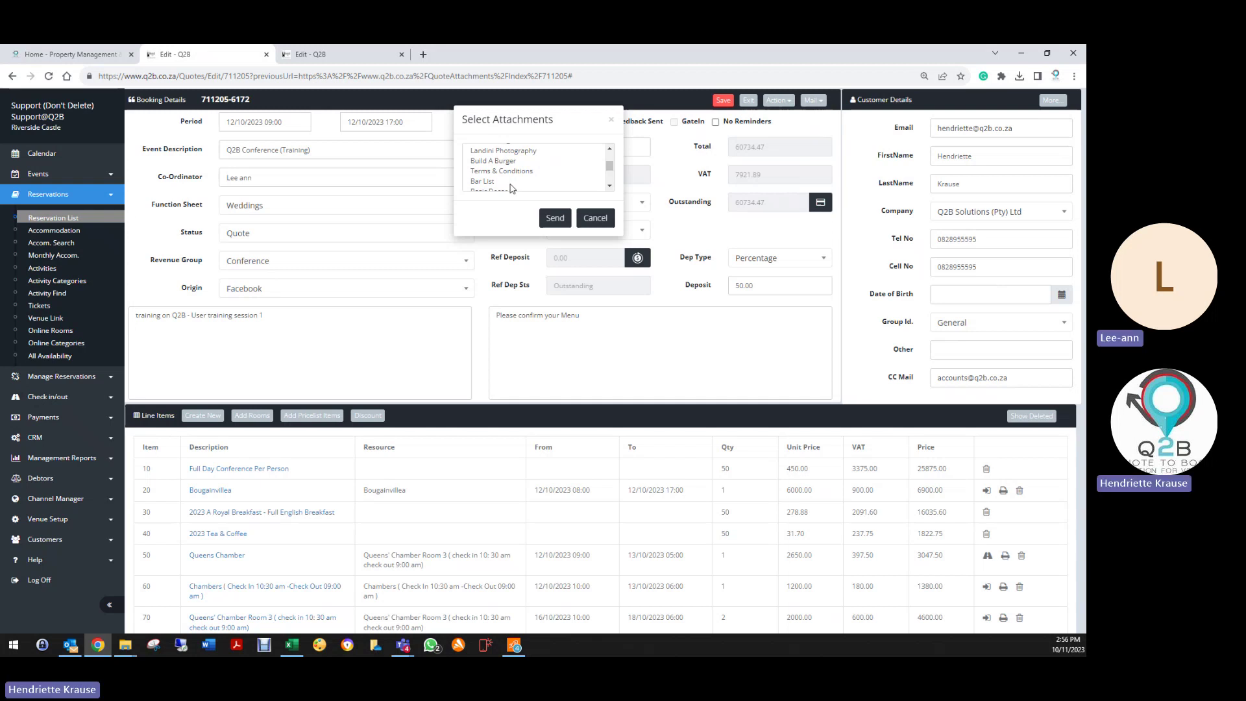
left_click(509, 183)
scroll(511, 175, "down", 4)
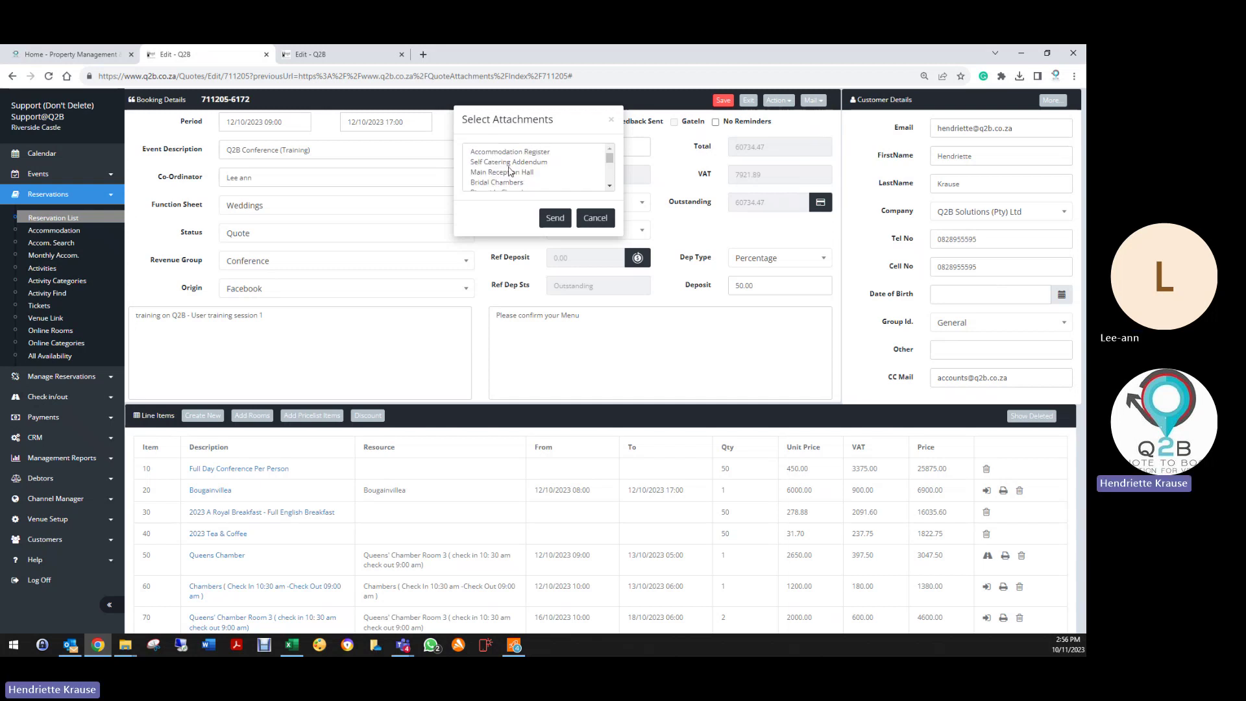
scroll(511, 170, "down", 1)
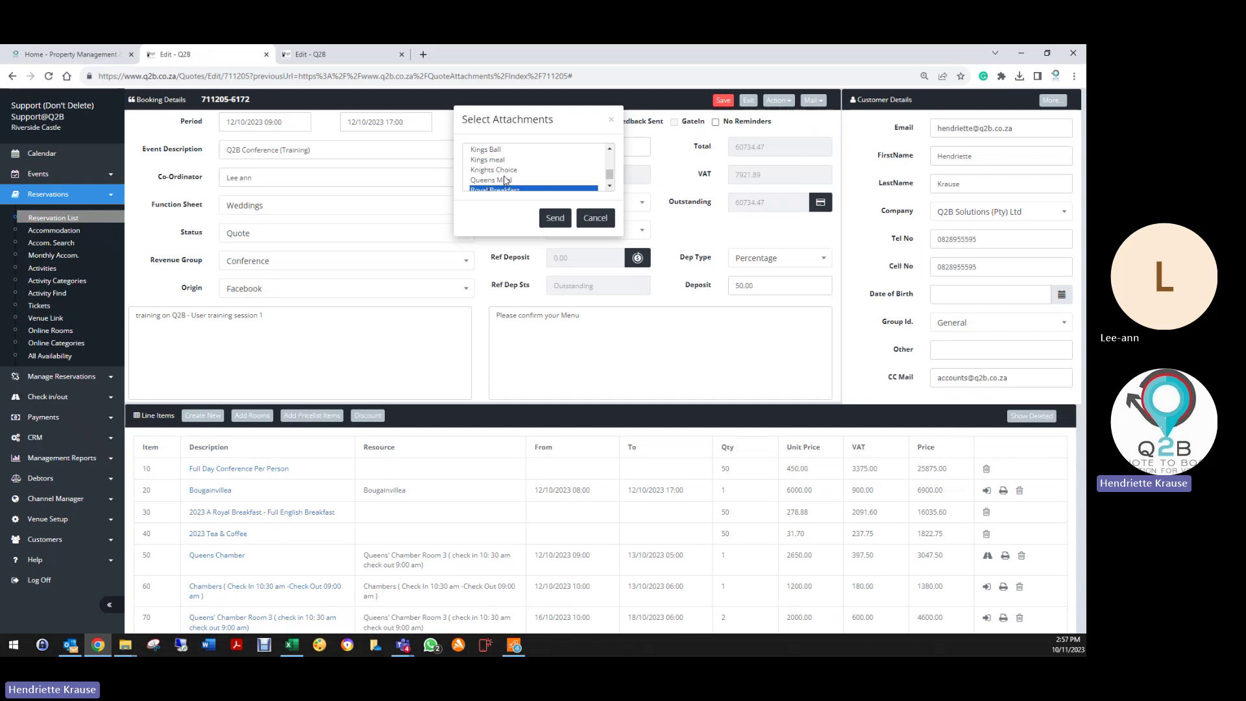
scroll(506, 181, "down", 3)
left_click(555, 218)
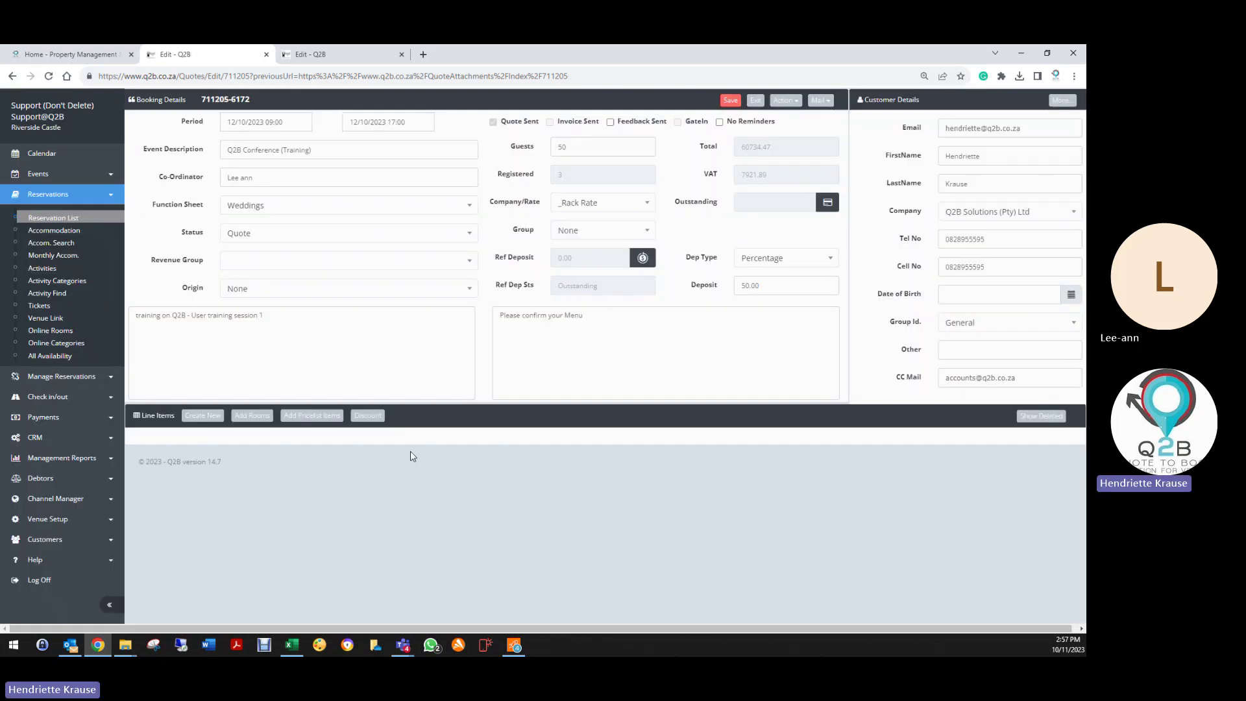
Step: In Outlook, confirm the newest Q2B QUOTE email has five attachments, then return to Chrome
left_click(71, 645)
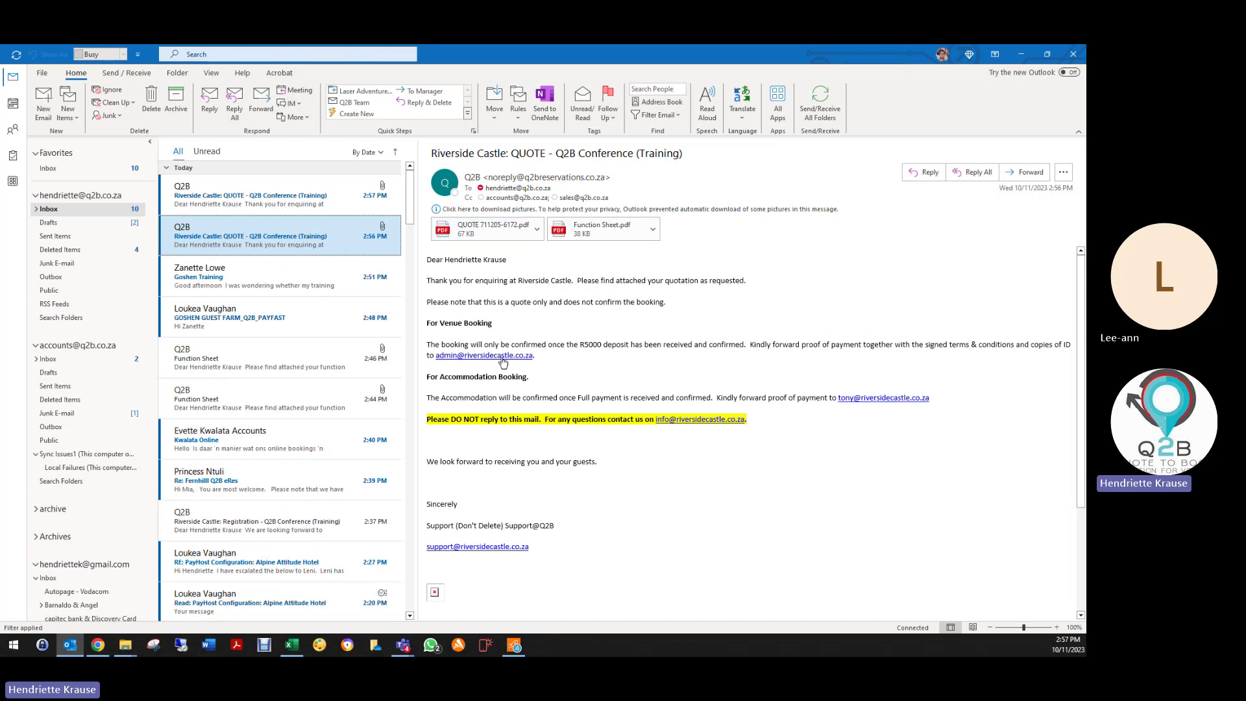
left_click(436, 433)
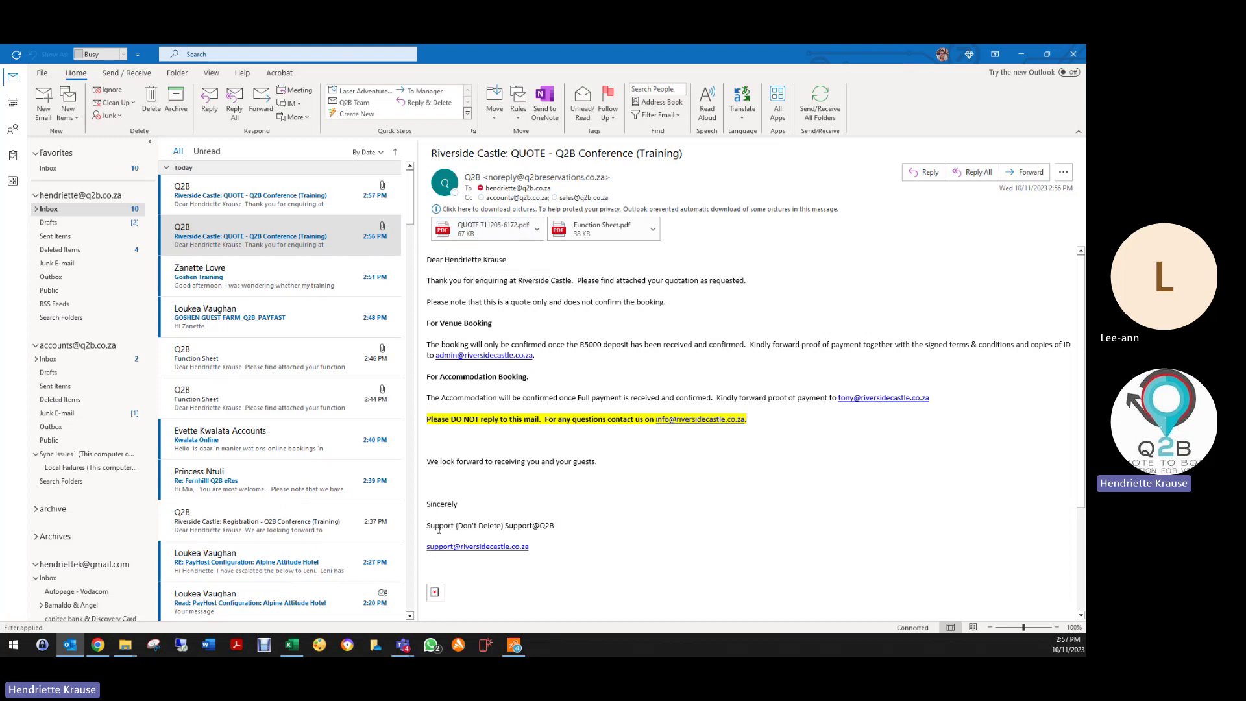
left_click(276, 195)
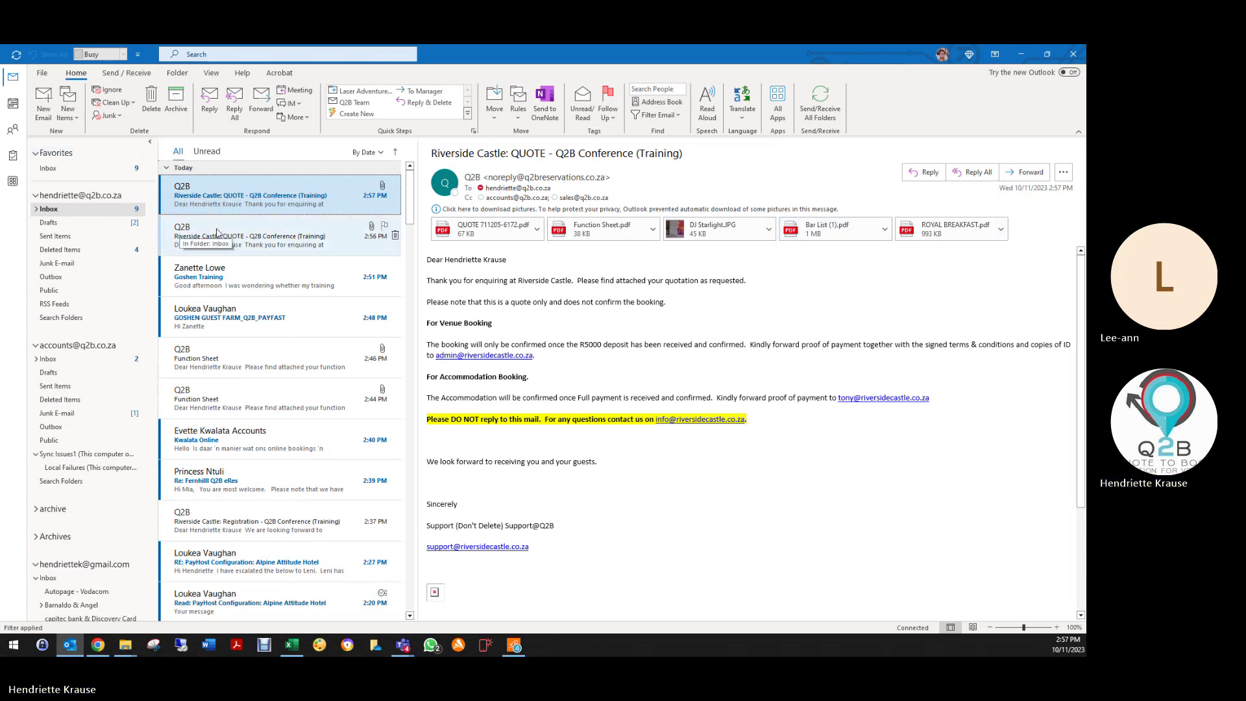
left_click(96, 647)
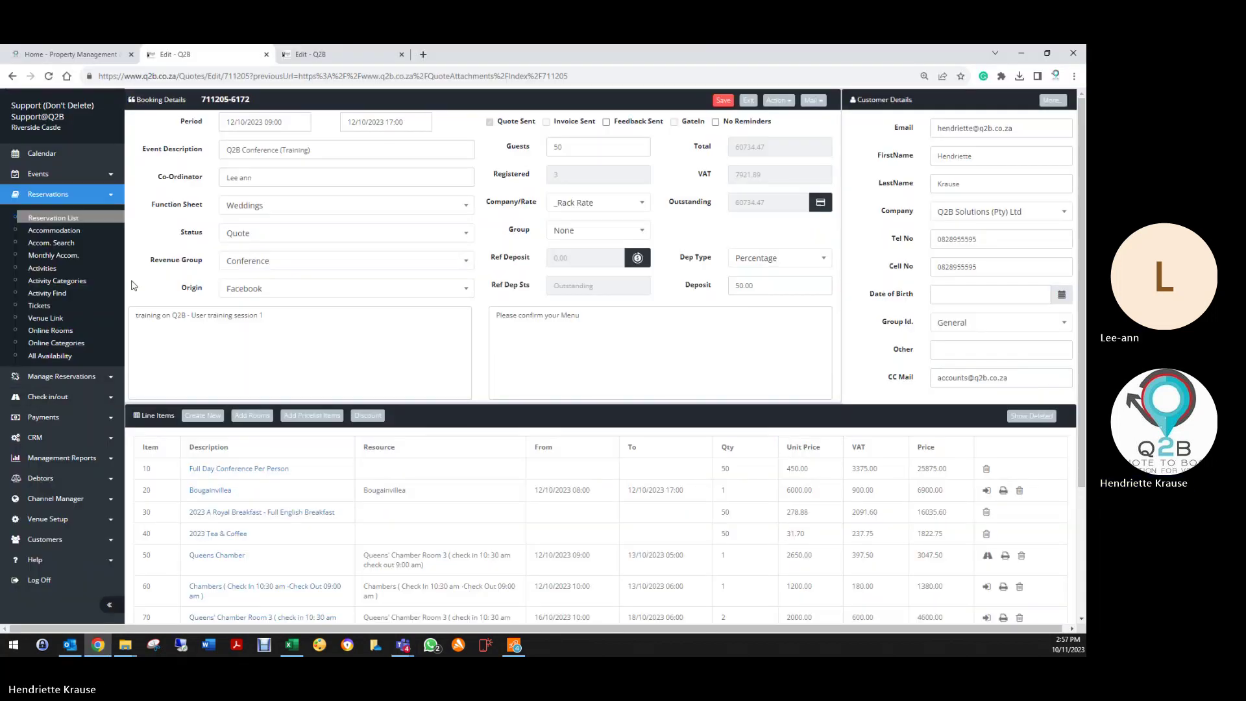
Step: Check the guest list (one attending vegetarian guest), then return to the quote's Mail menu
left_click(812, 100)
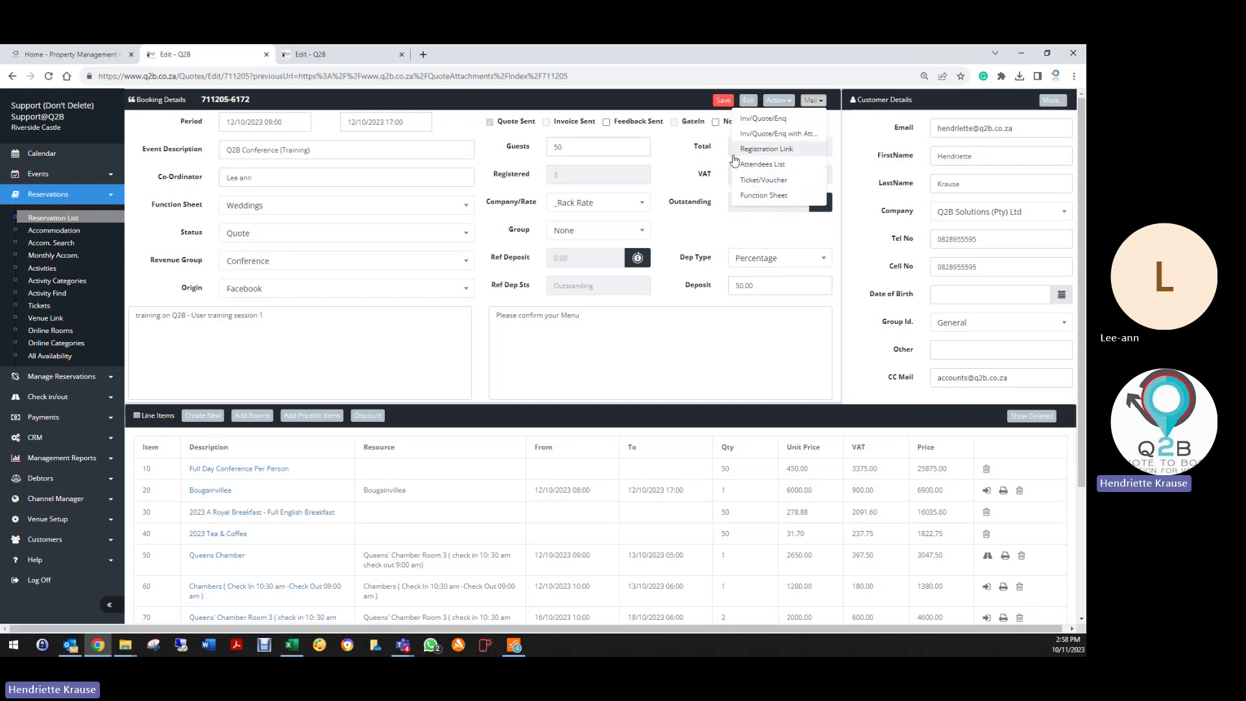
left_click(778, 100)
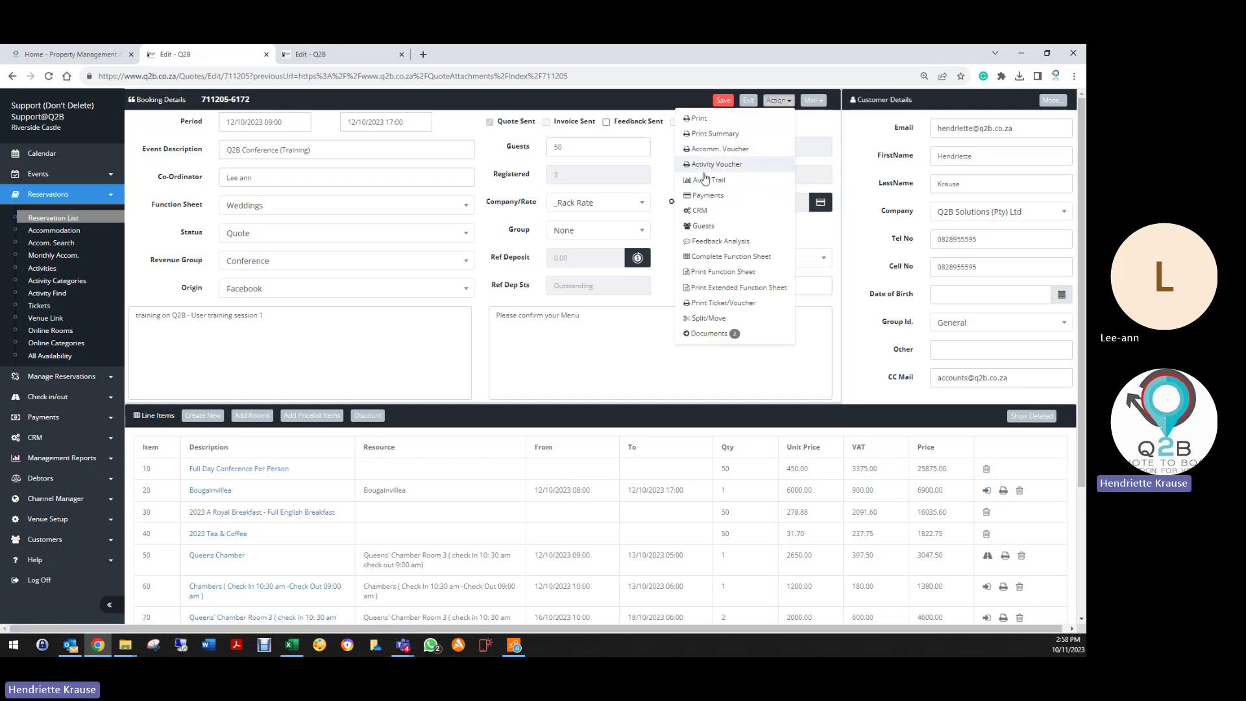
left_click(704, 225)
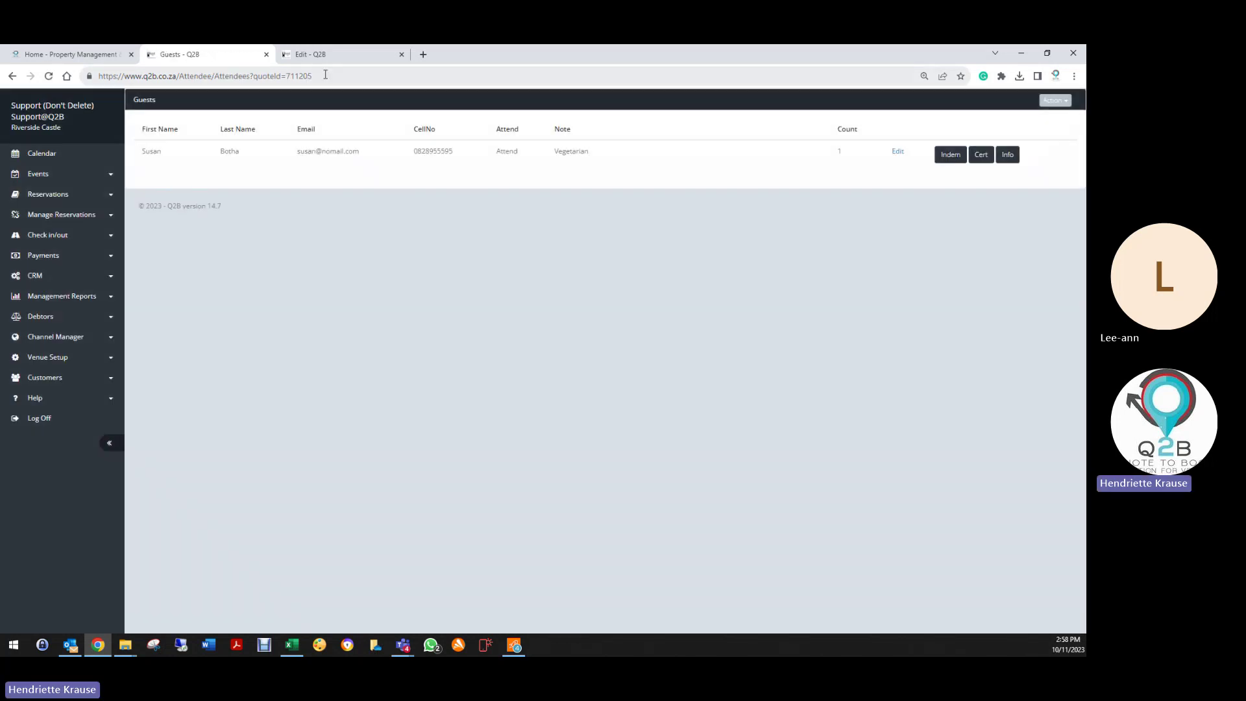
left_click(285, 77)
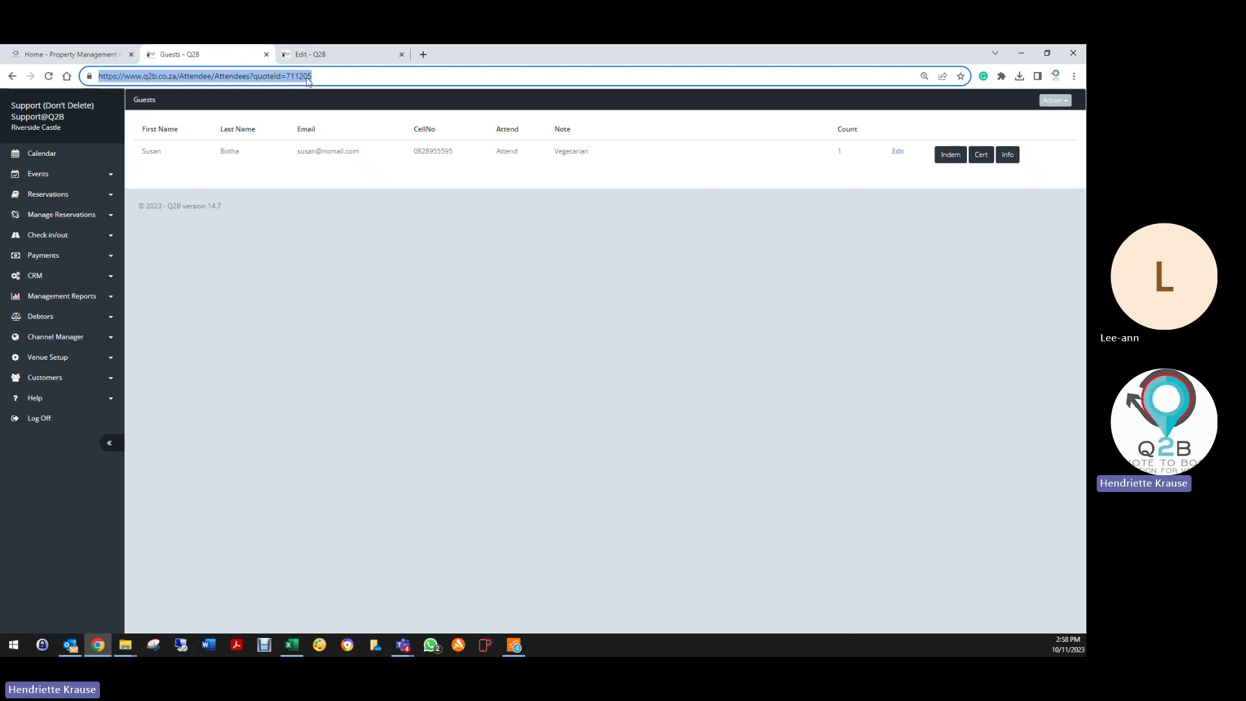
left_click(12, 76)
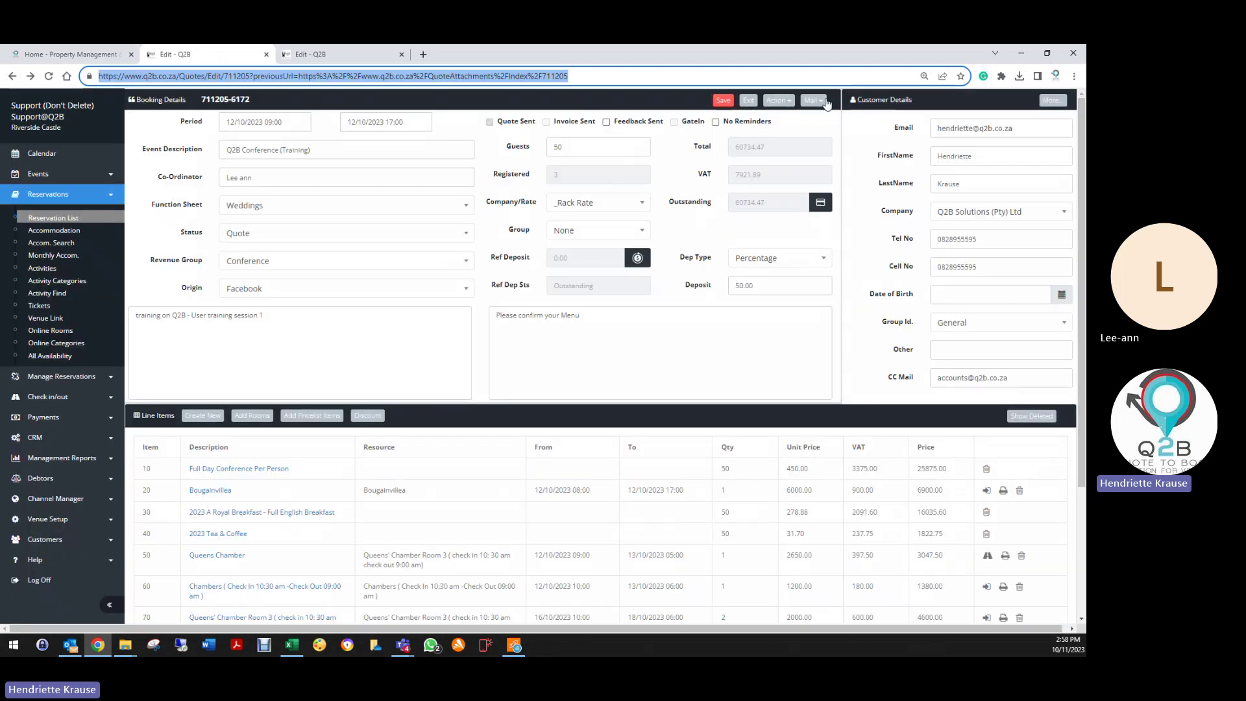
left_click(811, 100)
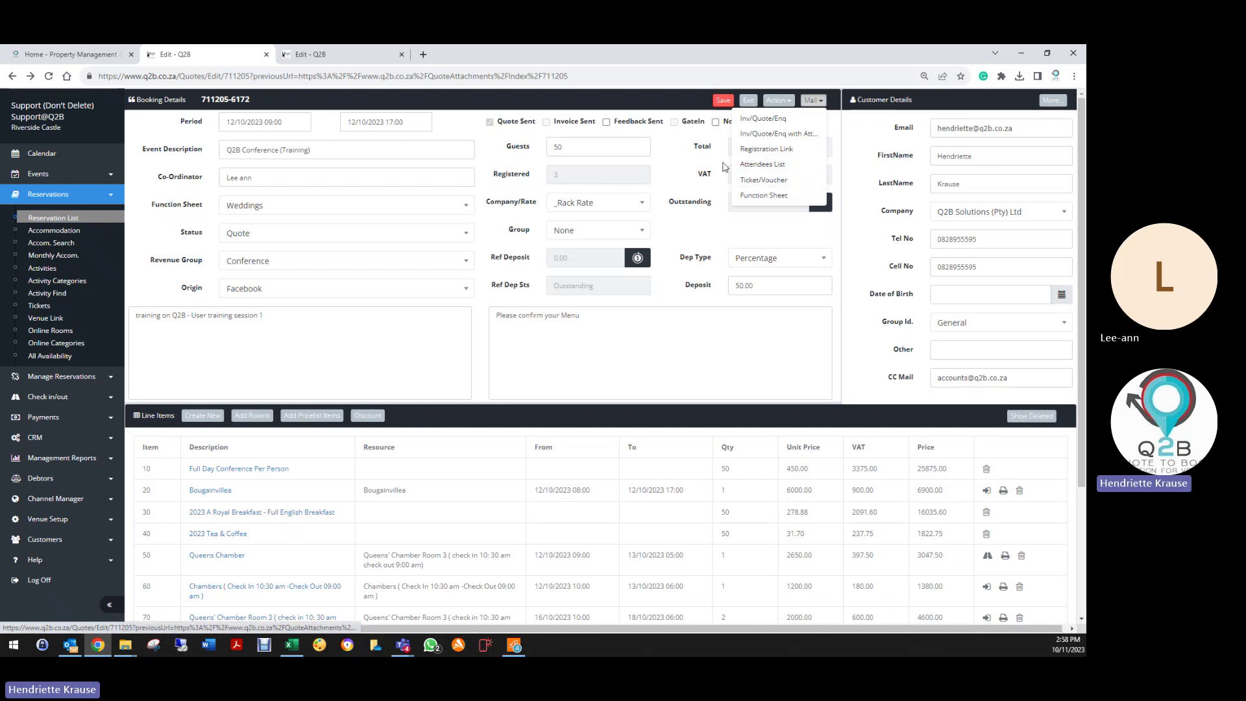
left_click(776, 167)
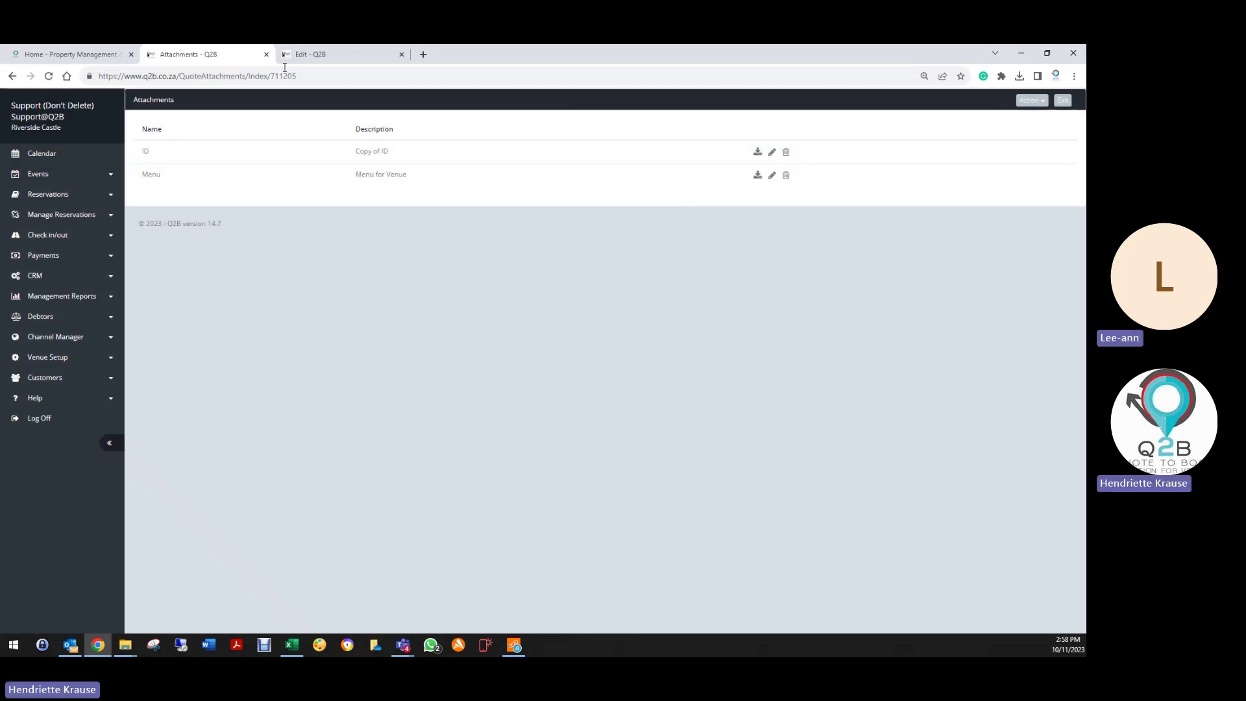
left_click(39, 55)
left_click(11, 78)
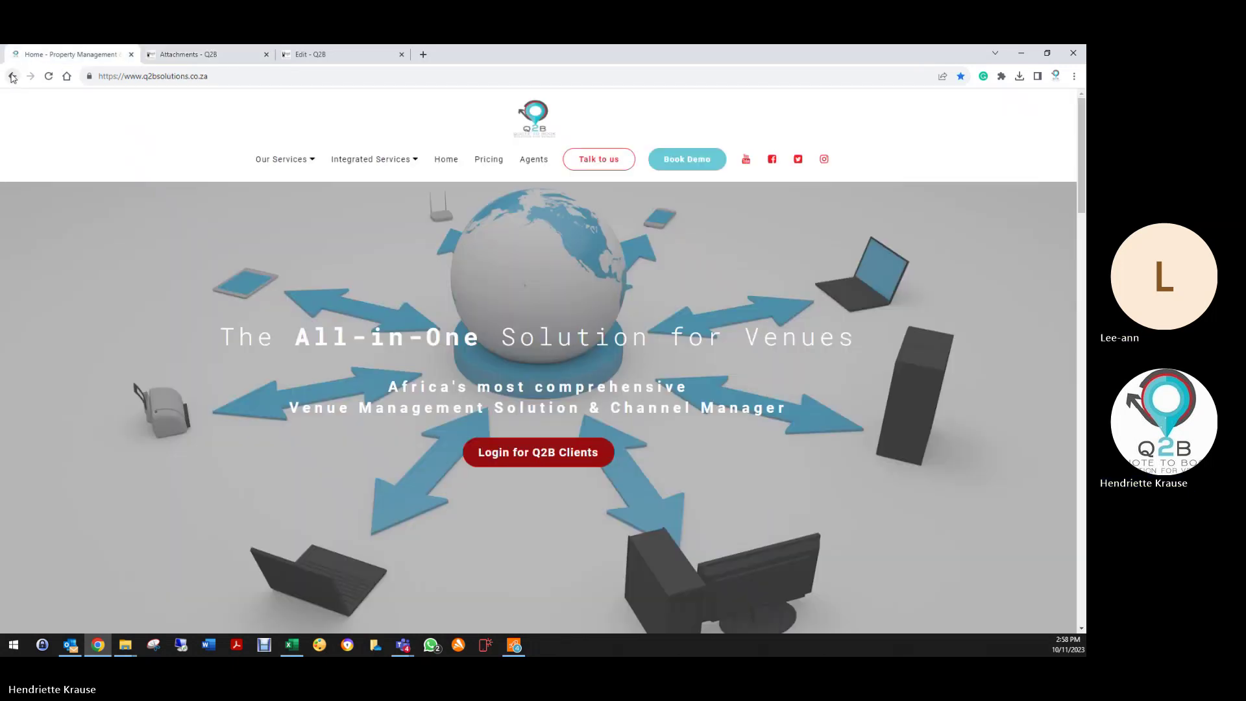
left_click(192, 55)
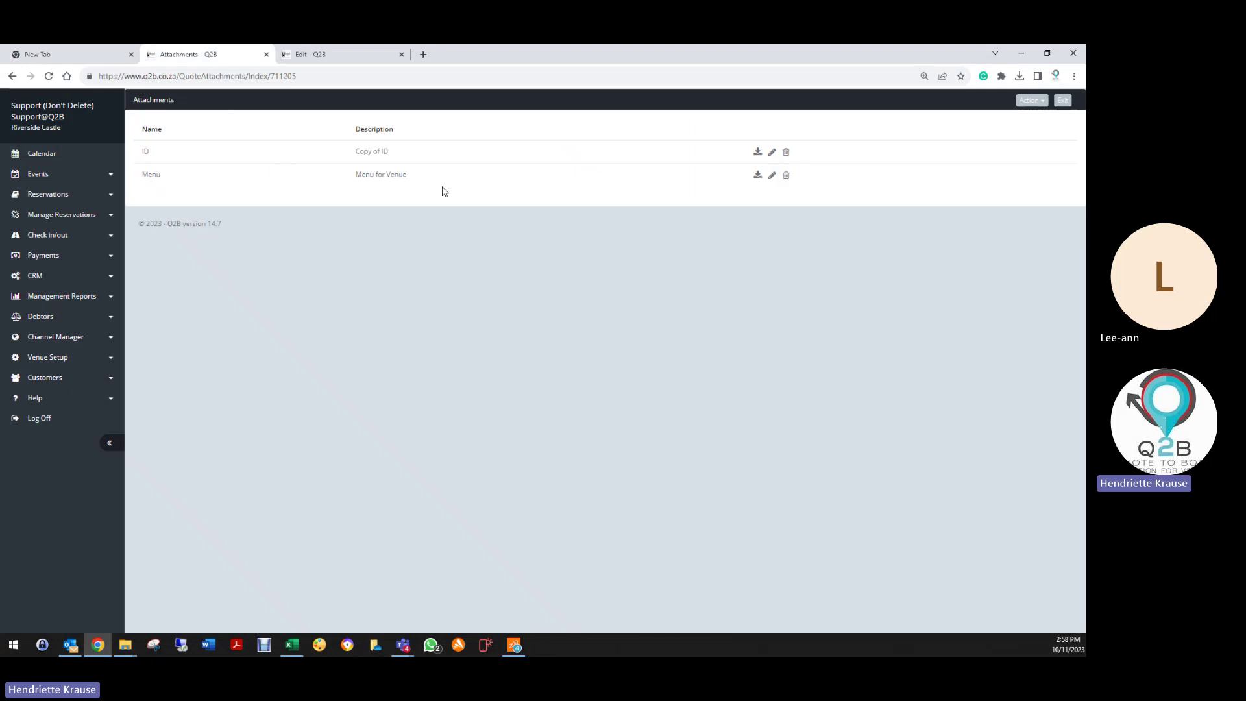
left_click(8, 77)
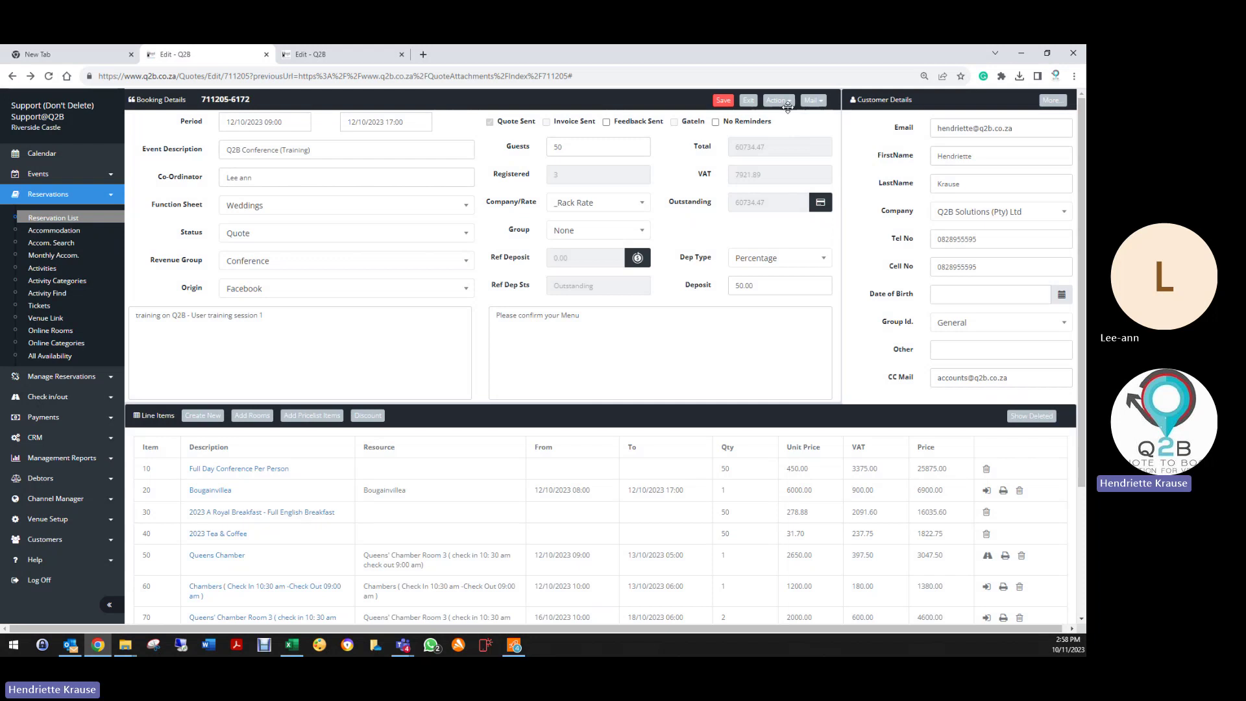
left_click(814, 101)
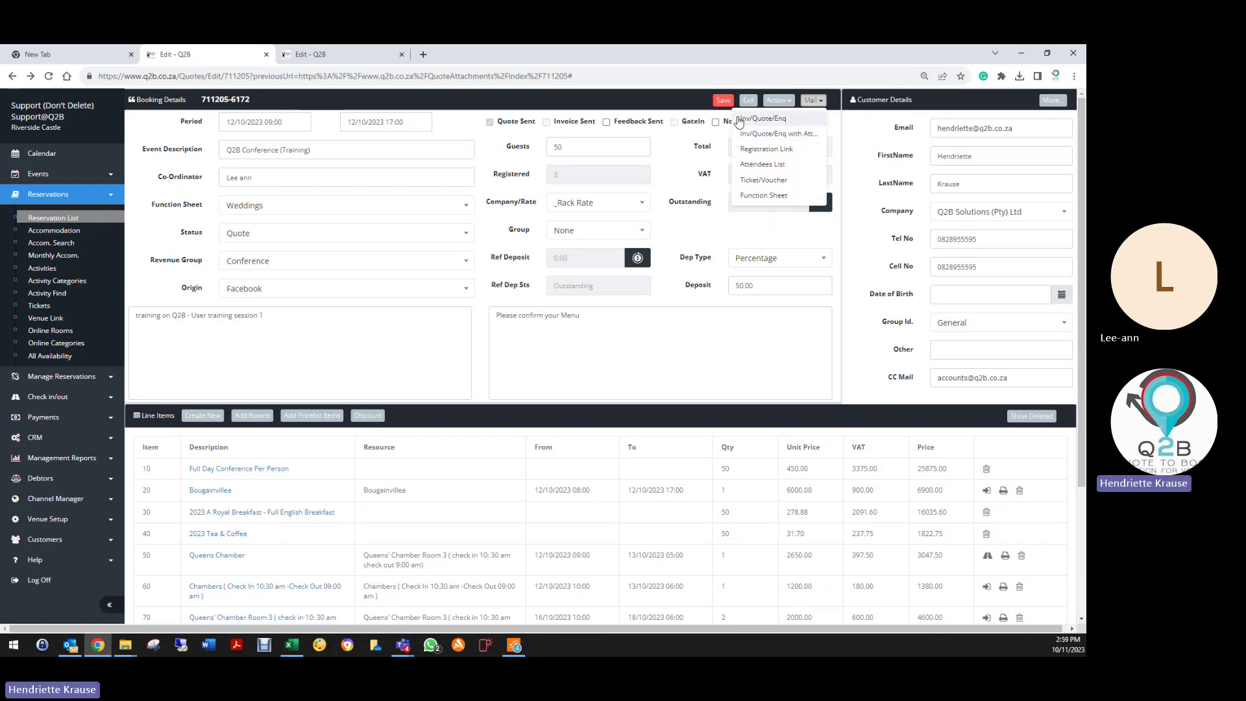
left_click(723, 100)
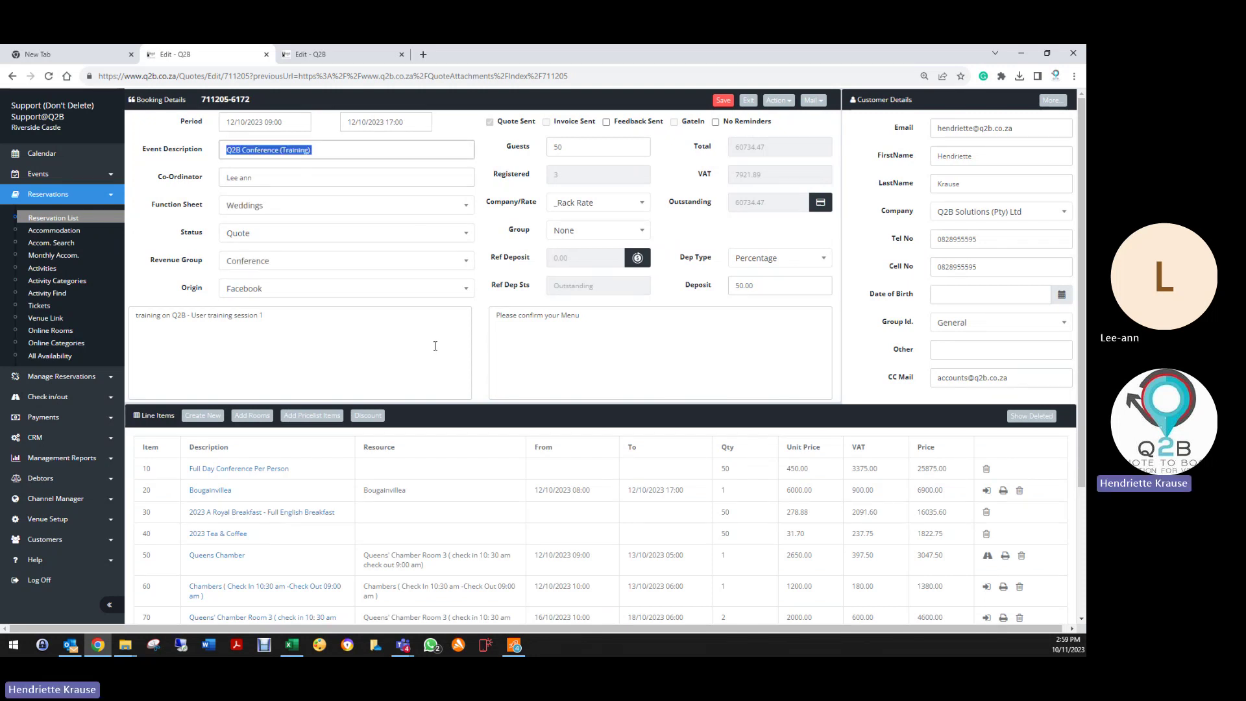
Step: Prefix the event description with 'Deleted -' and save the quote
key("Left")
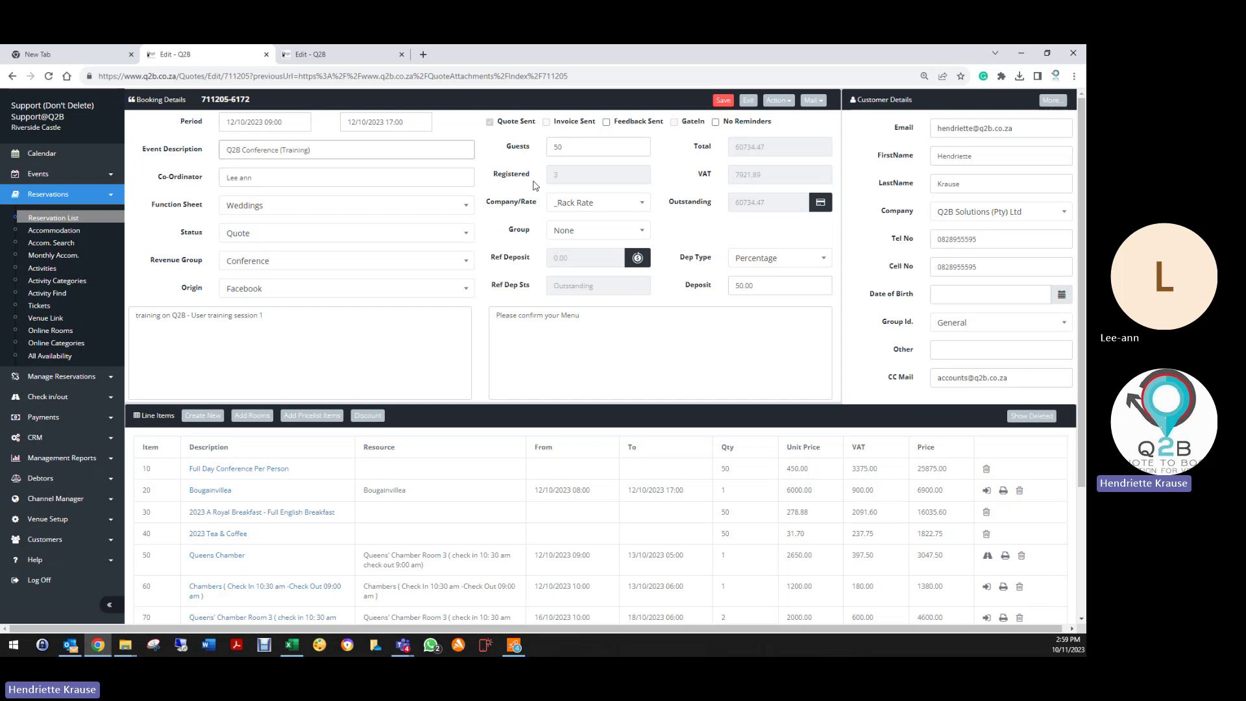
type("Deleted -")
left_click(254, 235)
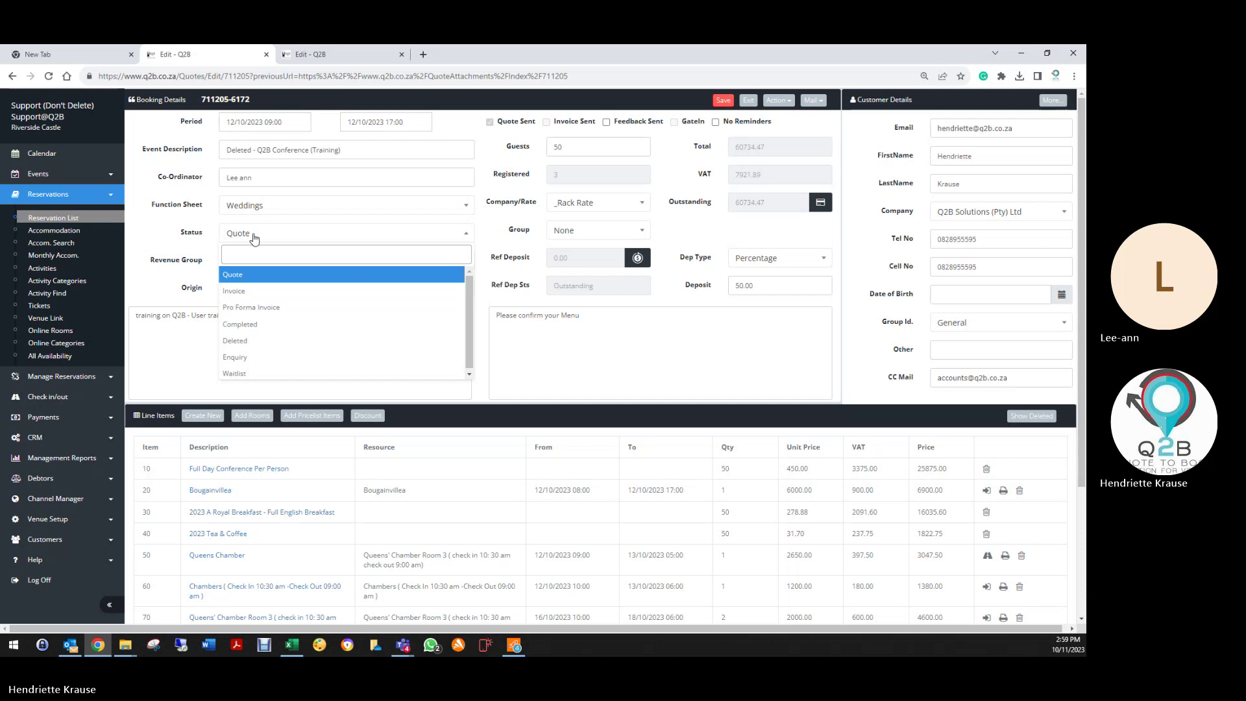
left_click(193, 224)
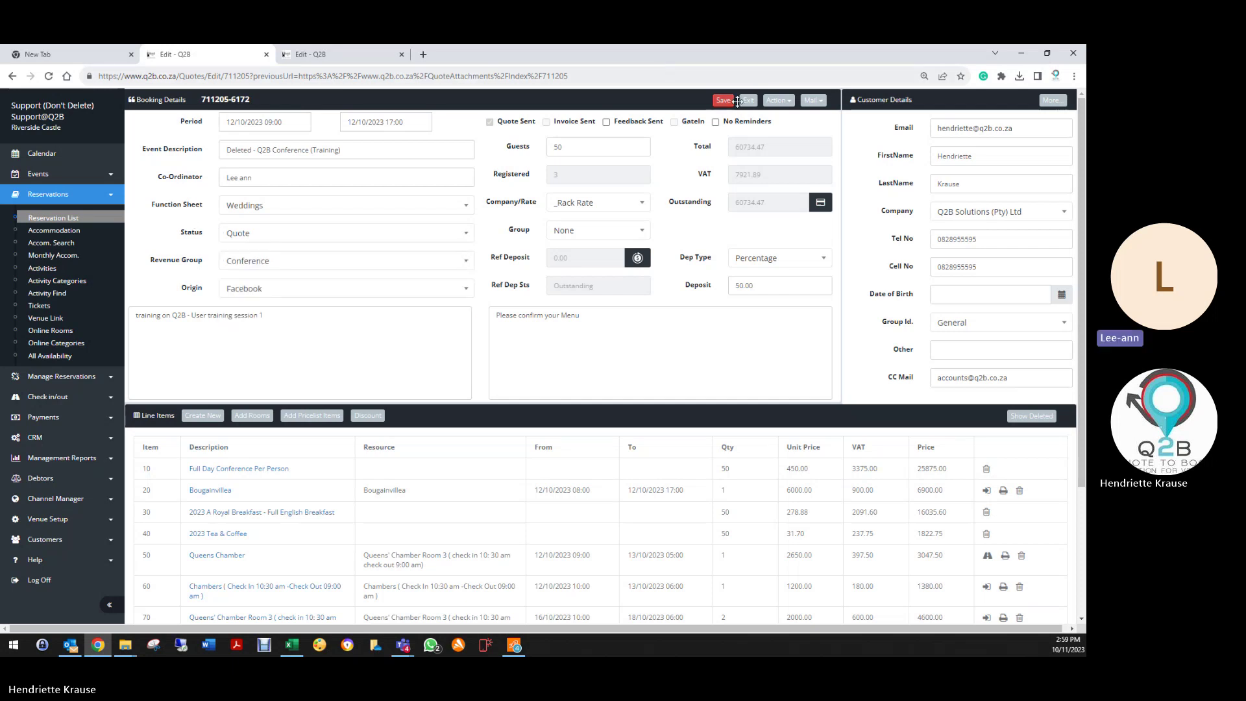
left_click(719, 102)
Step: Reselect Quote as the booking status, leaving Conference revenue group and Facebook origin
left_click(295, 234)
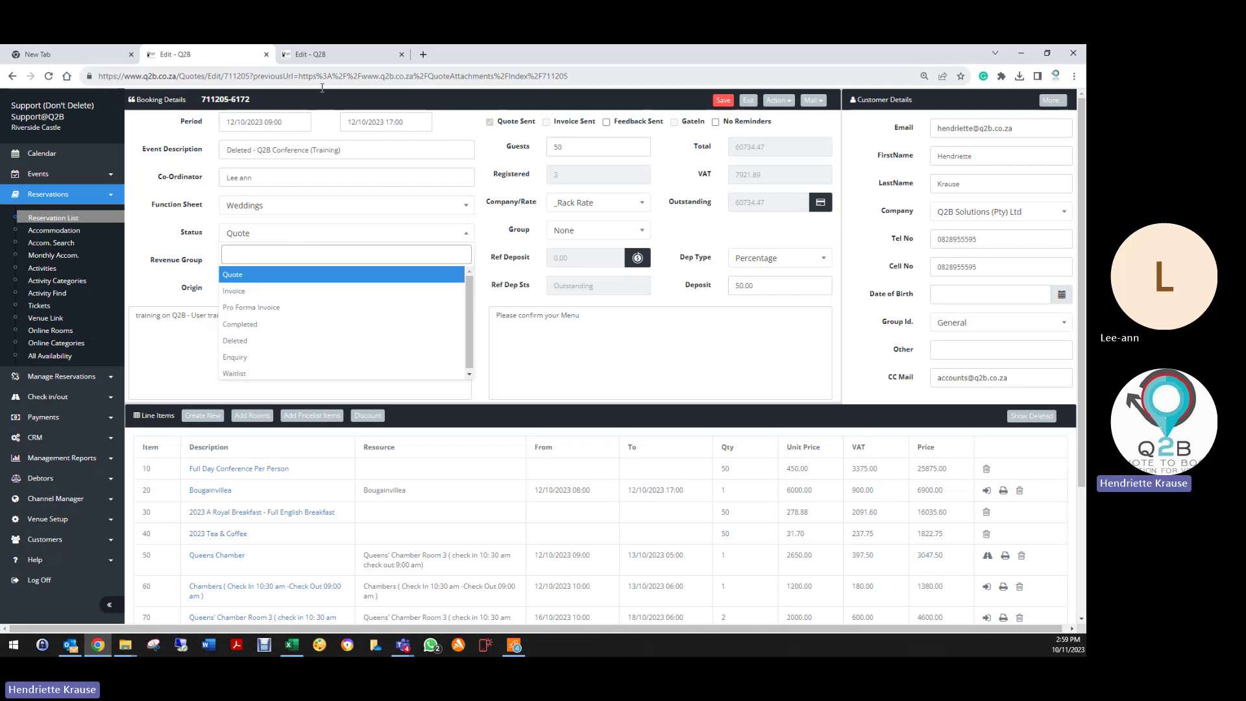
key("Down")
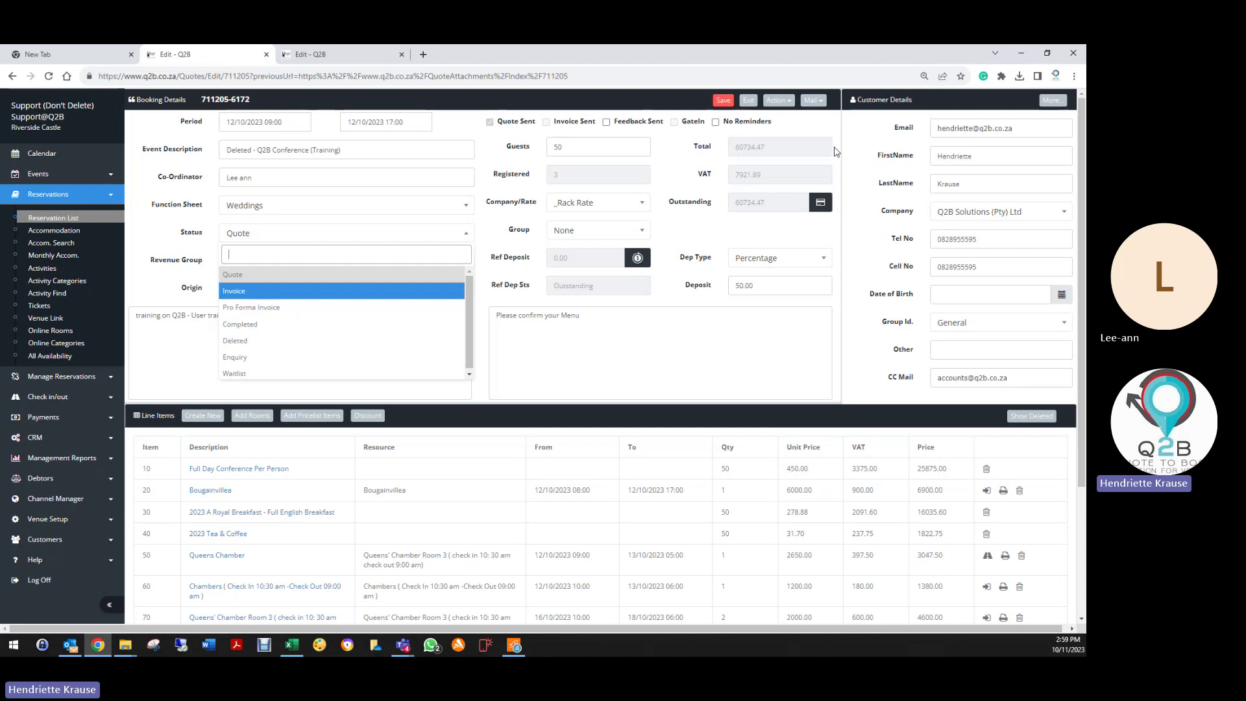
left_click(313, 275)
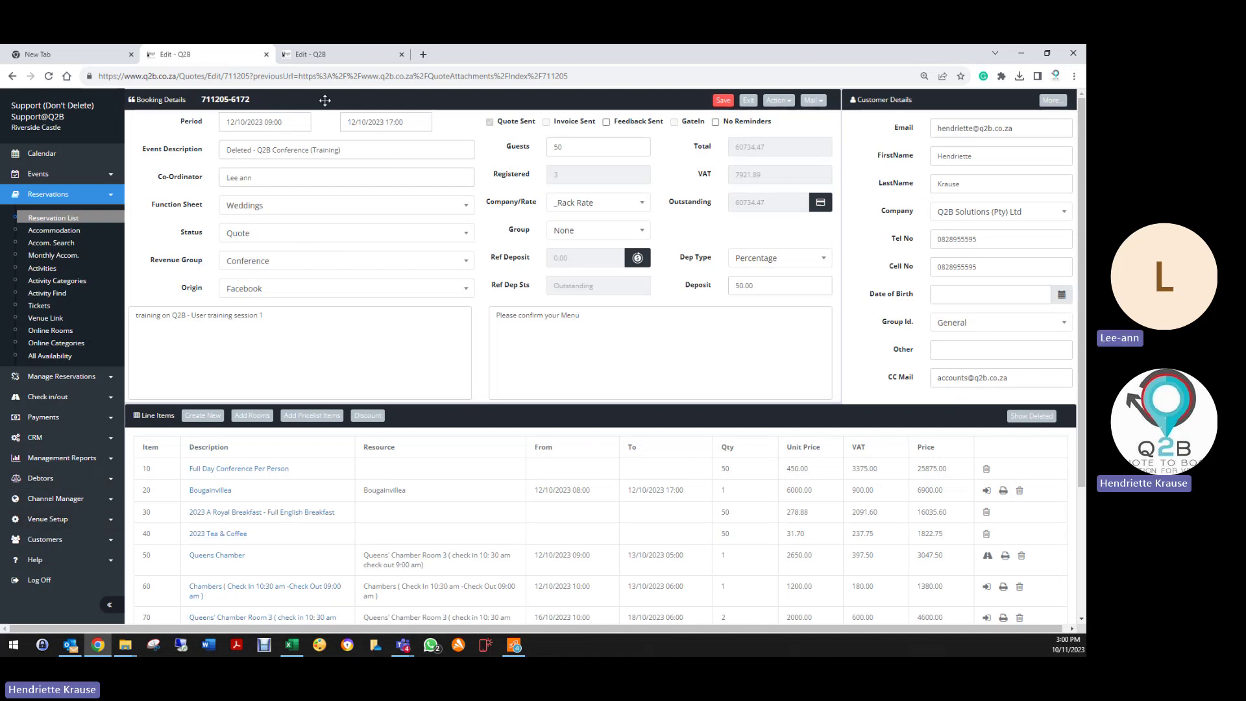
left_click_drag(324, 98, 341, 141)
Step: Save the booking, then scroll down to the accommodation discount line and back up
left_click(725, 102)
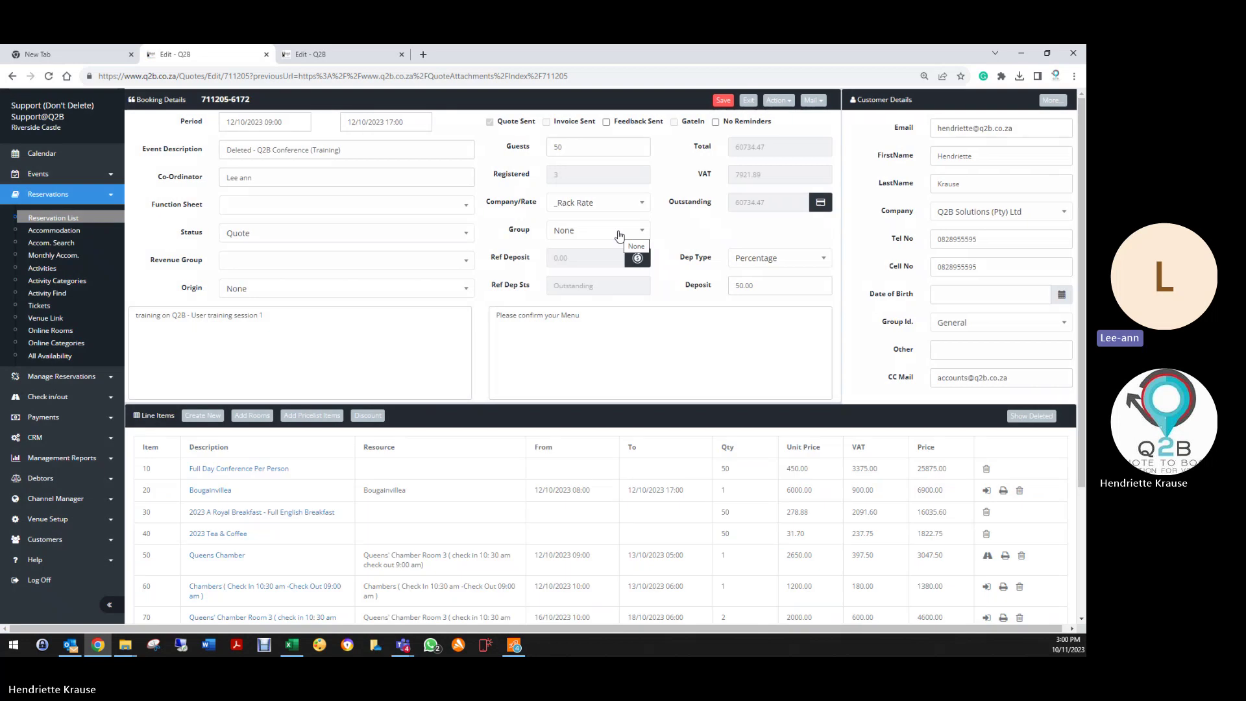
scroll(548, 480, "down", 3)
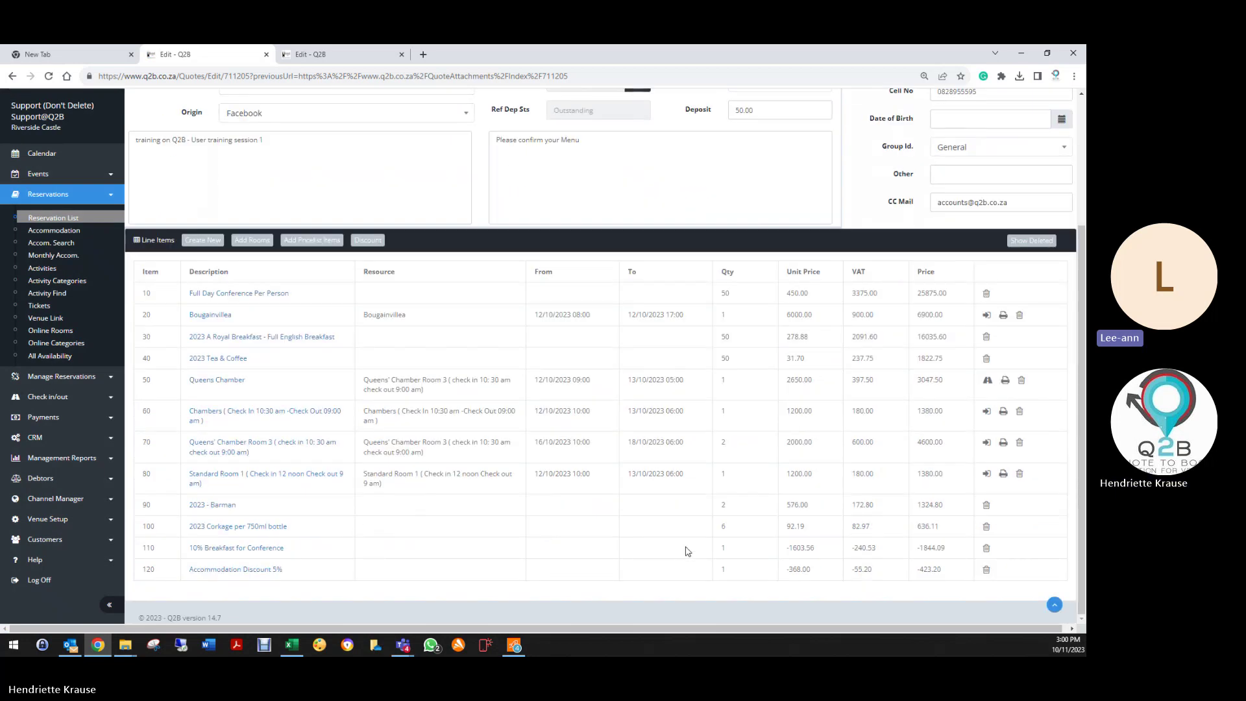
scroll(617, 455, "up", 3)
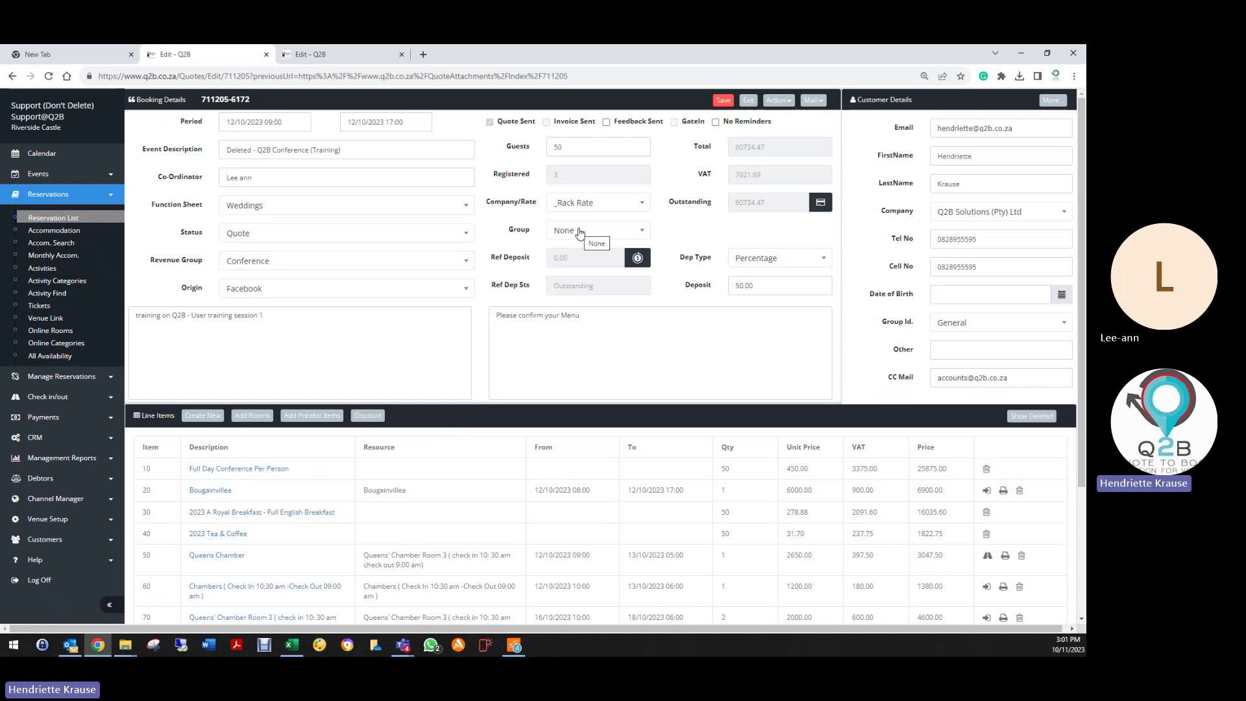
Step: Add a new booking group named Q2B Conference to quote 711205 and save
left_click(573, 234)
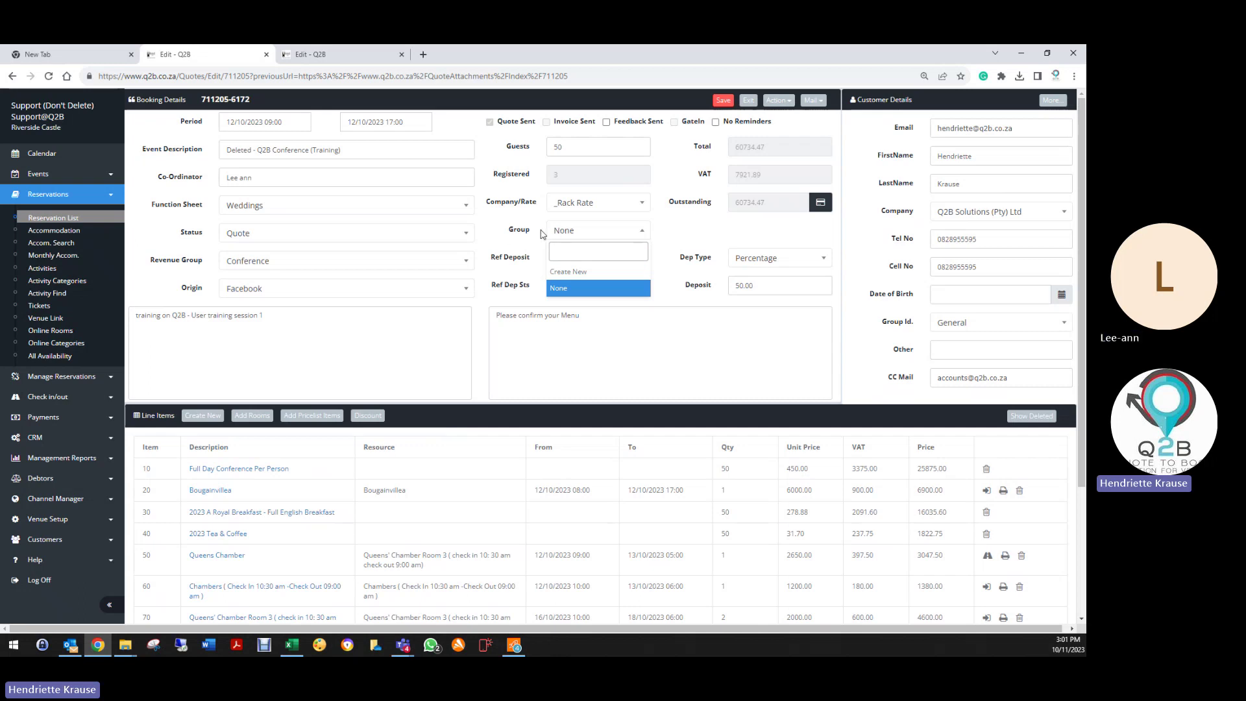
left_click(563, 274)
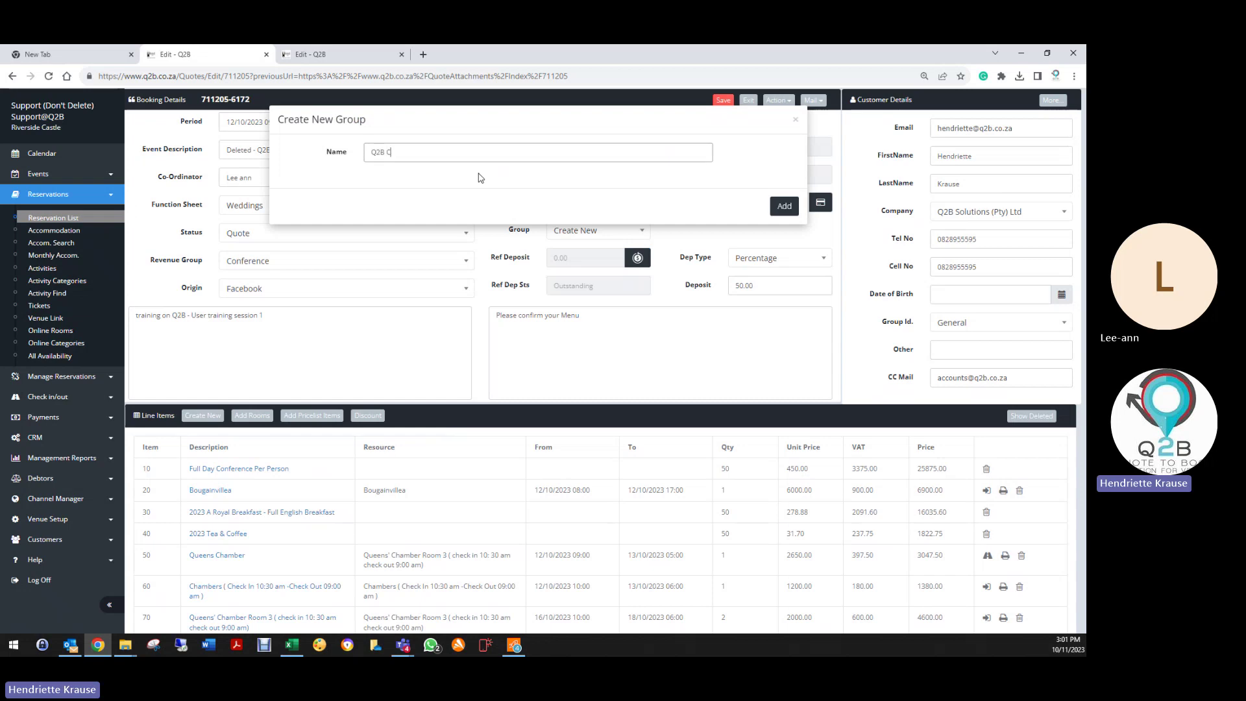
type("Q2B Conference")
left_click(783, 212)
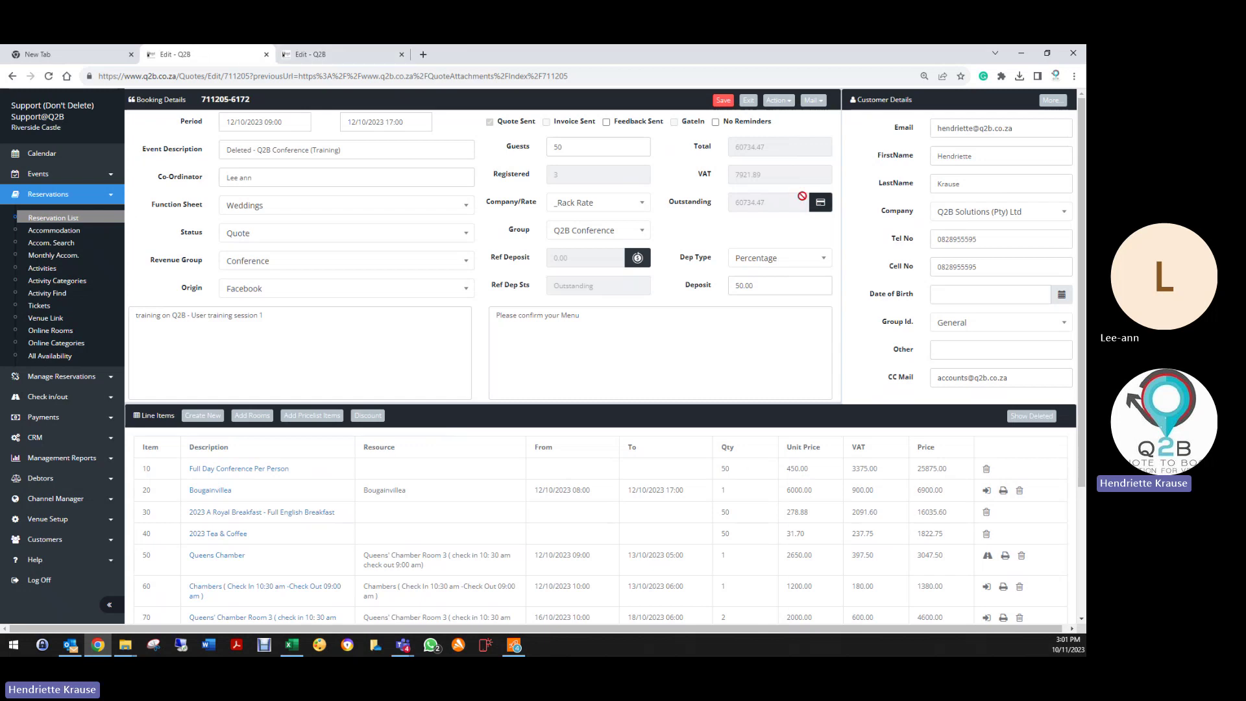
left_click(724, 100)
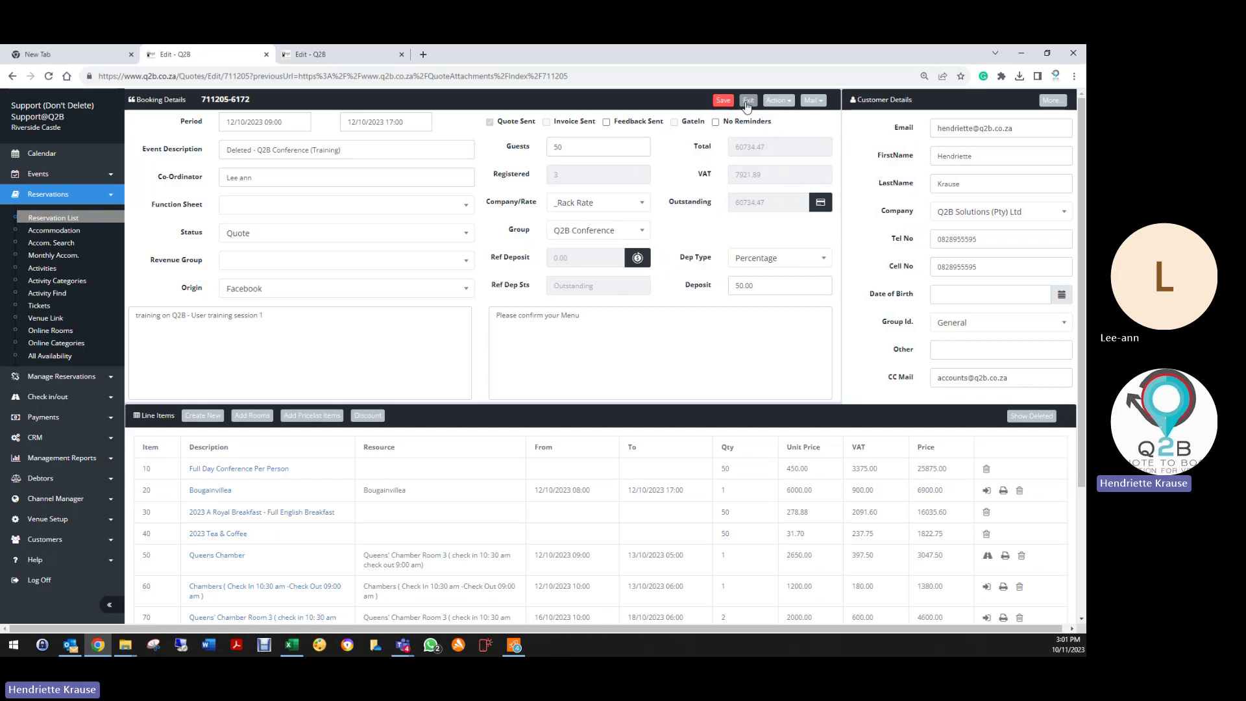
left_click(748, 102)
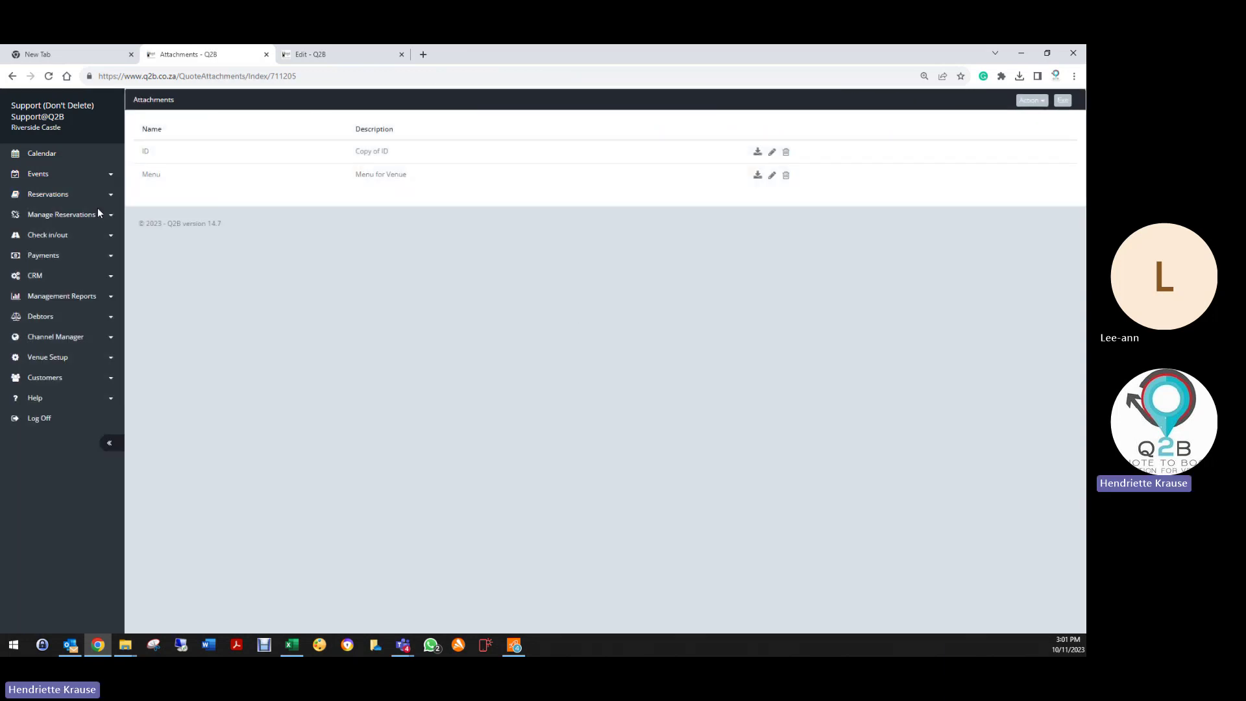
Step: Open the Q2B Conference group for editing and add the note 'Guests responsible for own drinks'
left_click(34, 196)
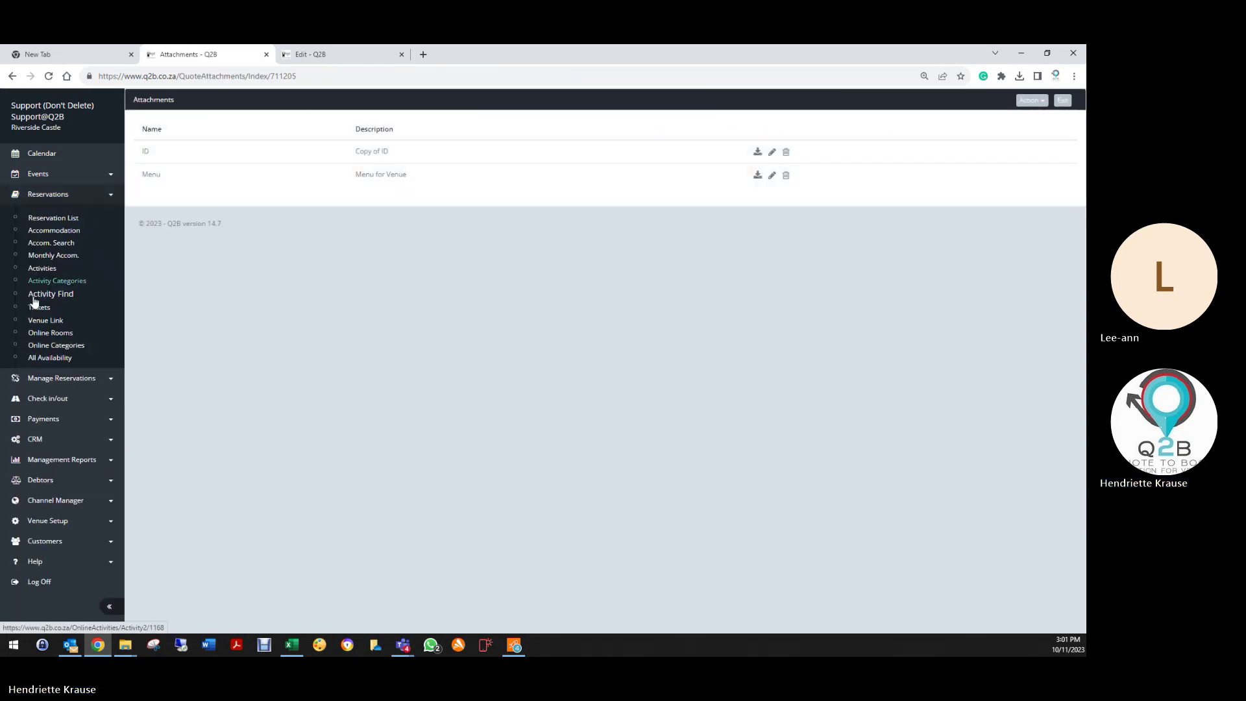
left_click(36, 379)
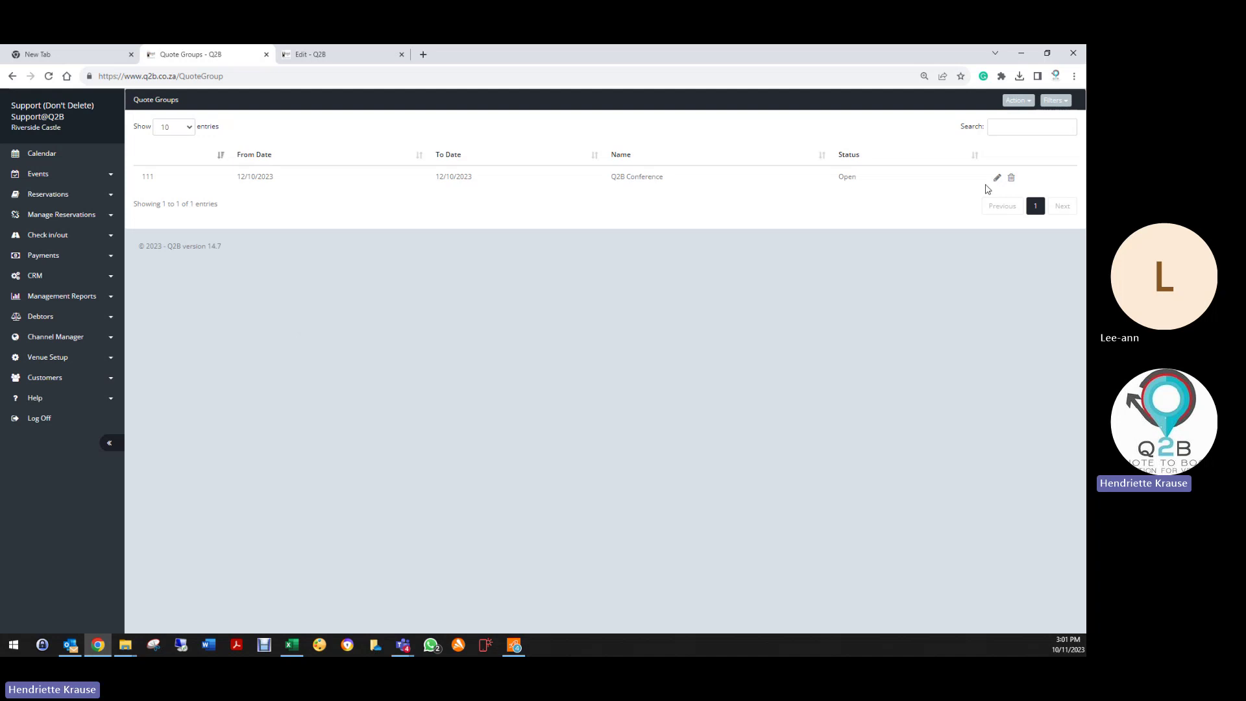
left_click(997, 180)
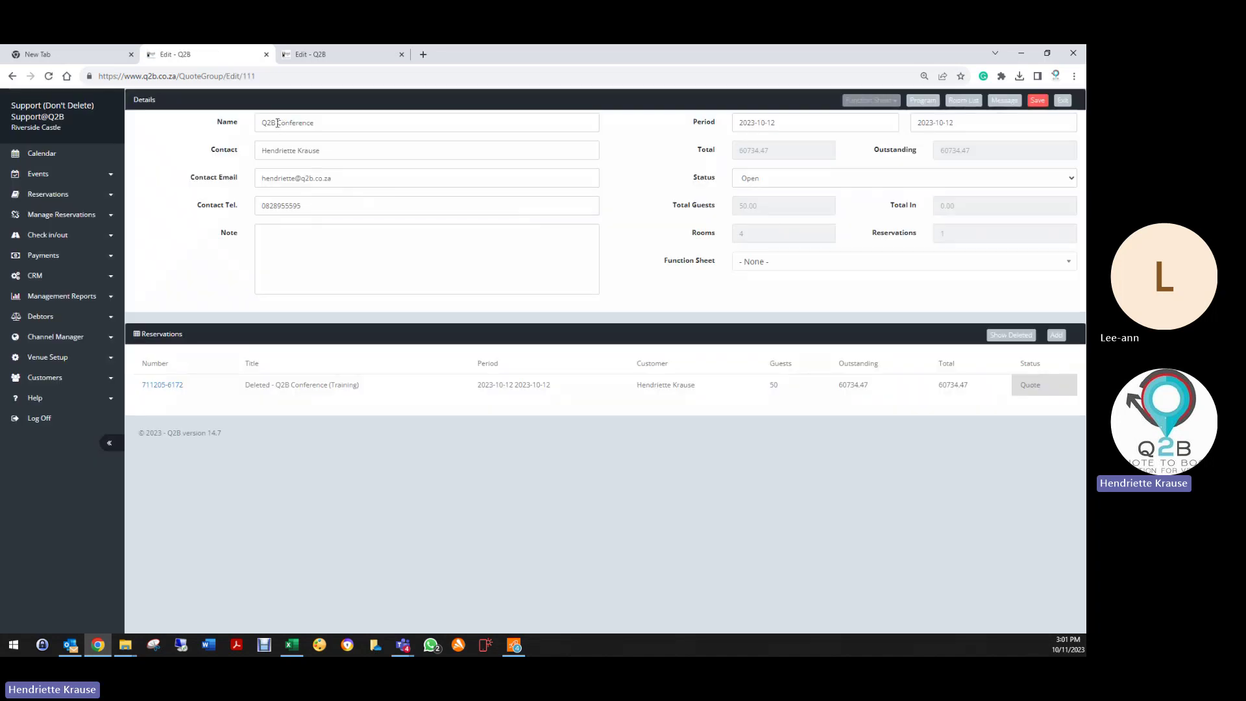
left_click_drag(263, 150, 332, 151)
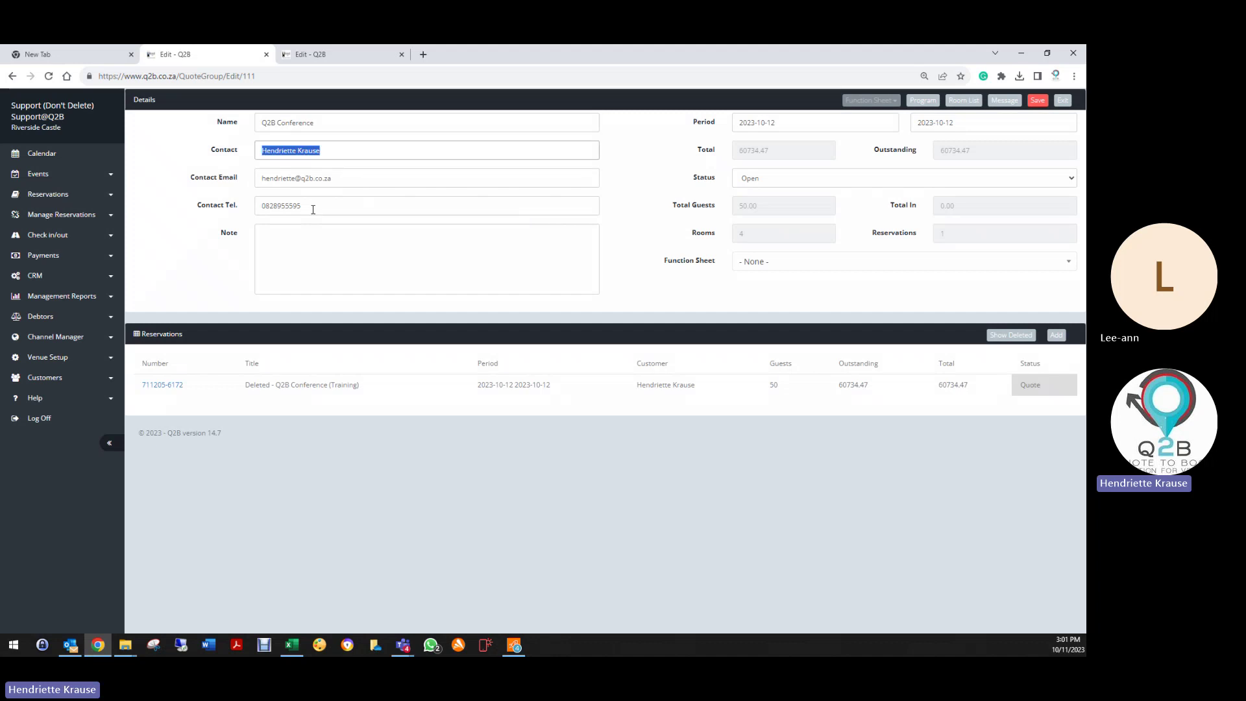
left_click(275, 236)
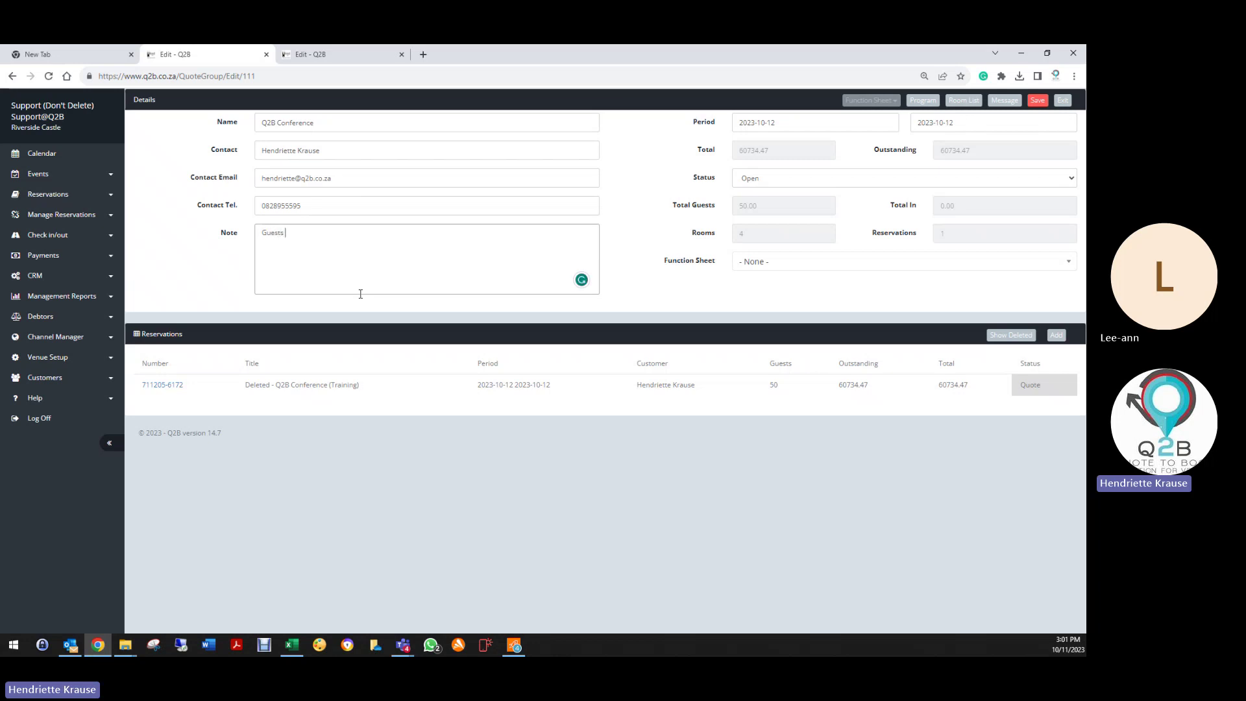
type("Guests responsible for own drinks")
Step: Set the group's period end to 13 October 2023 and choose the Weddings function sheet
left_click(785, 122)
left_click(933, 122)
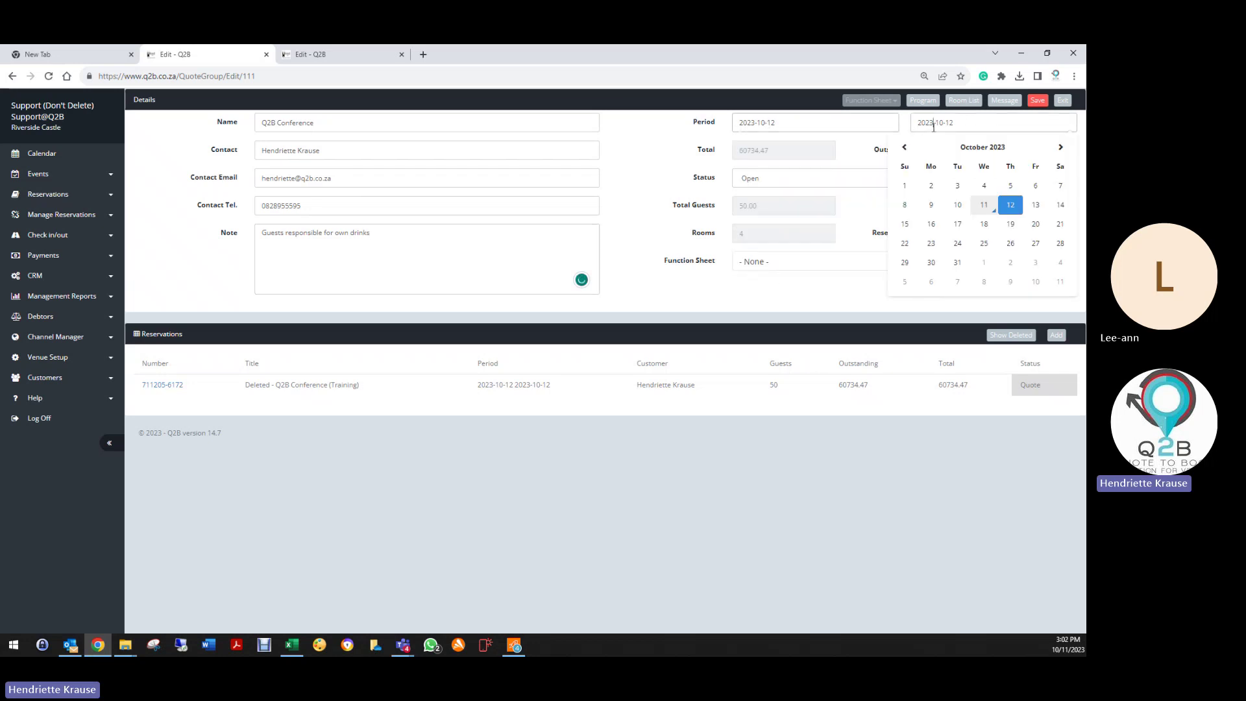
left_click(1037, 205)
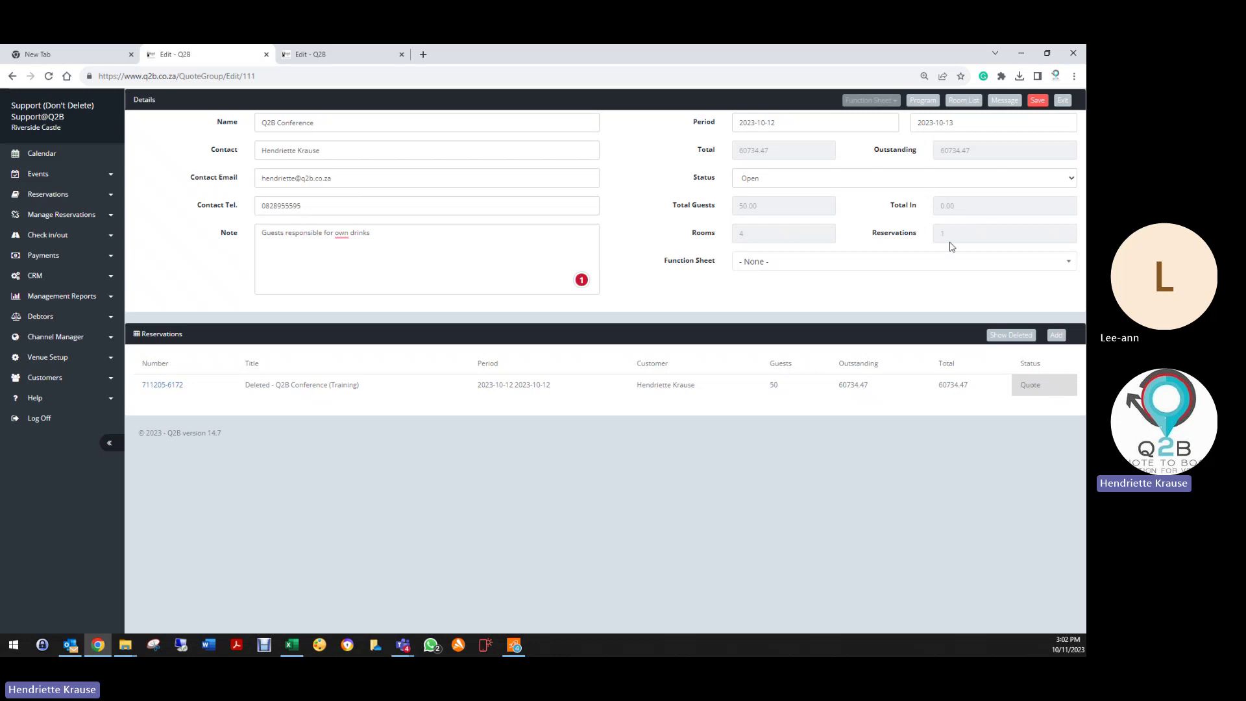
left_click(746, 263)
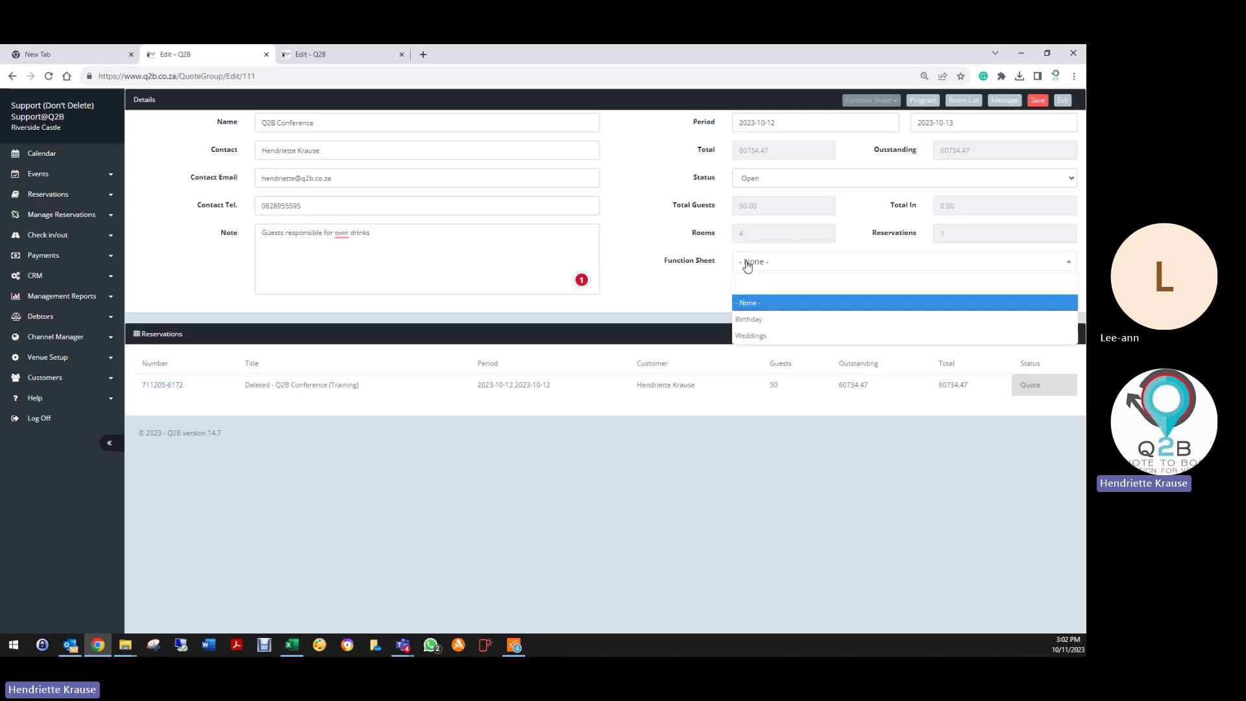
left_click(750, 337)
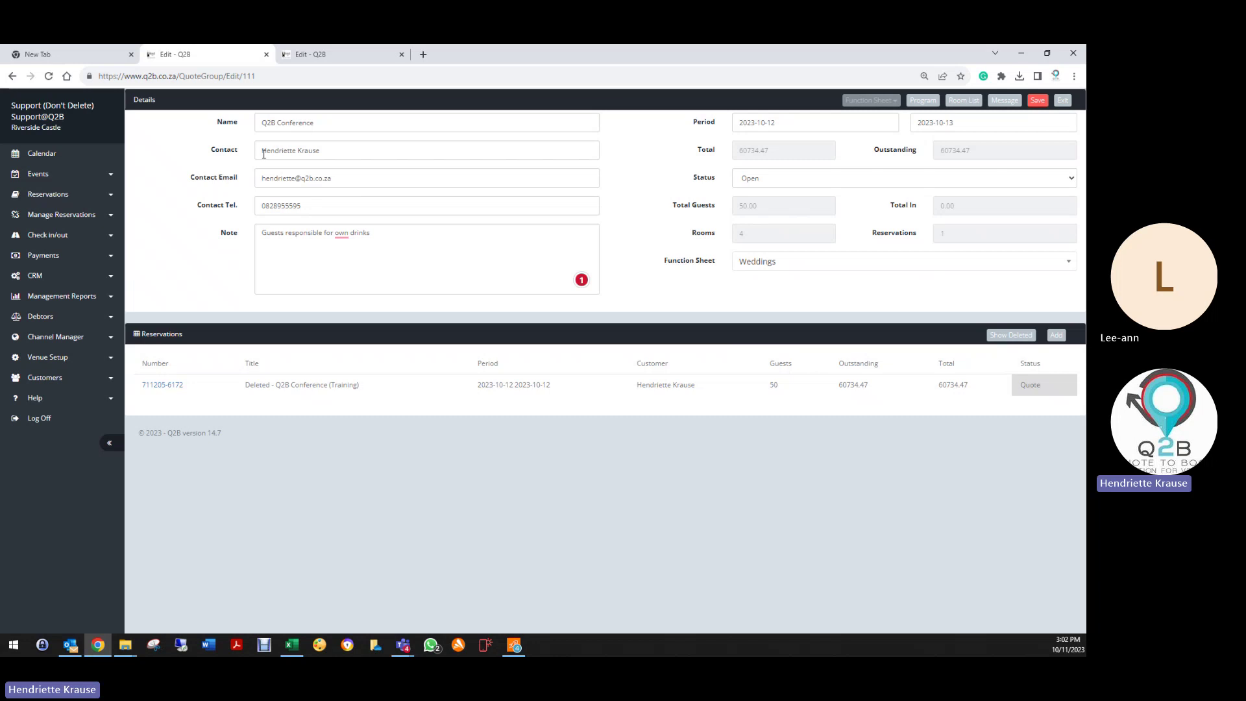
Step: Save and exit the group, then return to the reservation list
left_click_drag(259, 153, 362, 150)
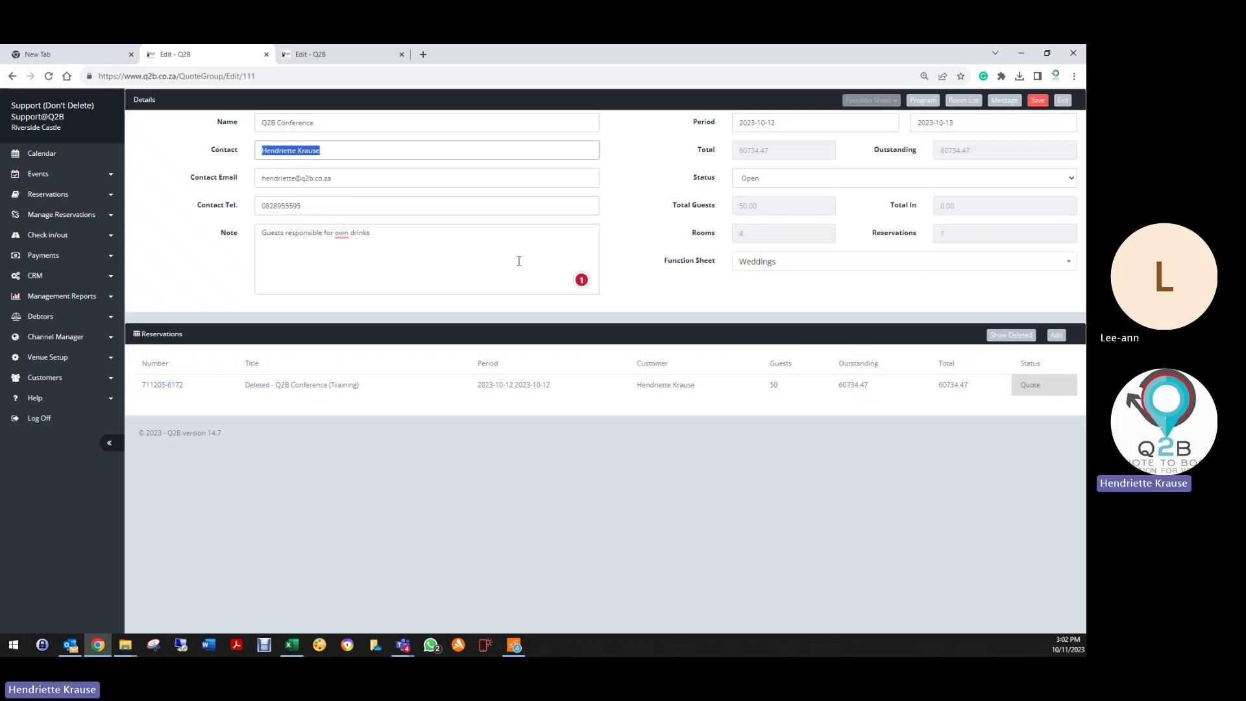
left_click(1038, 100)
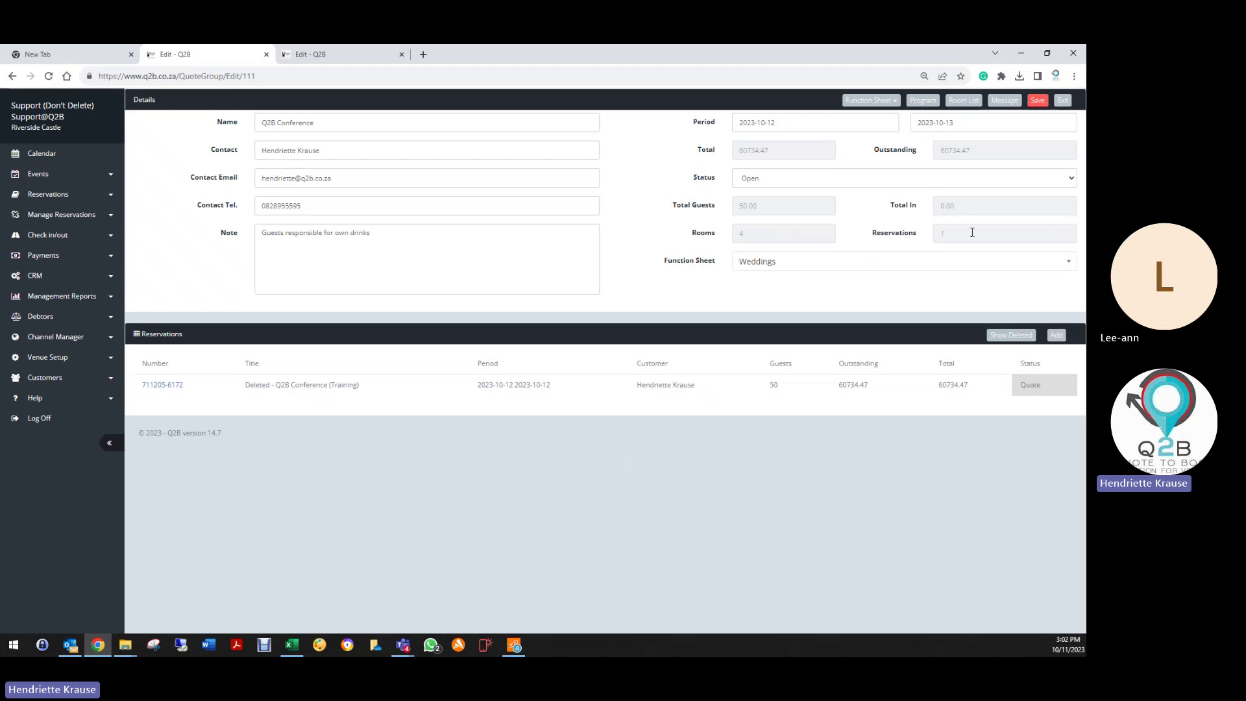
left_click(1062, 100)
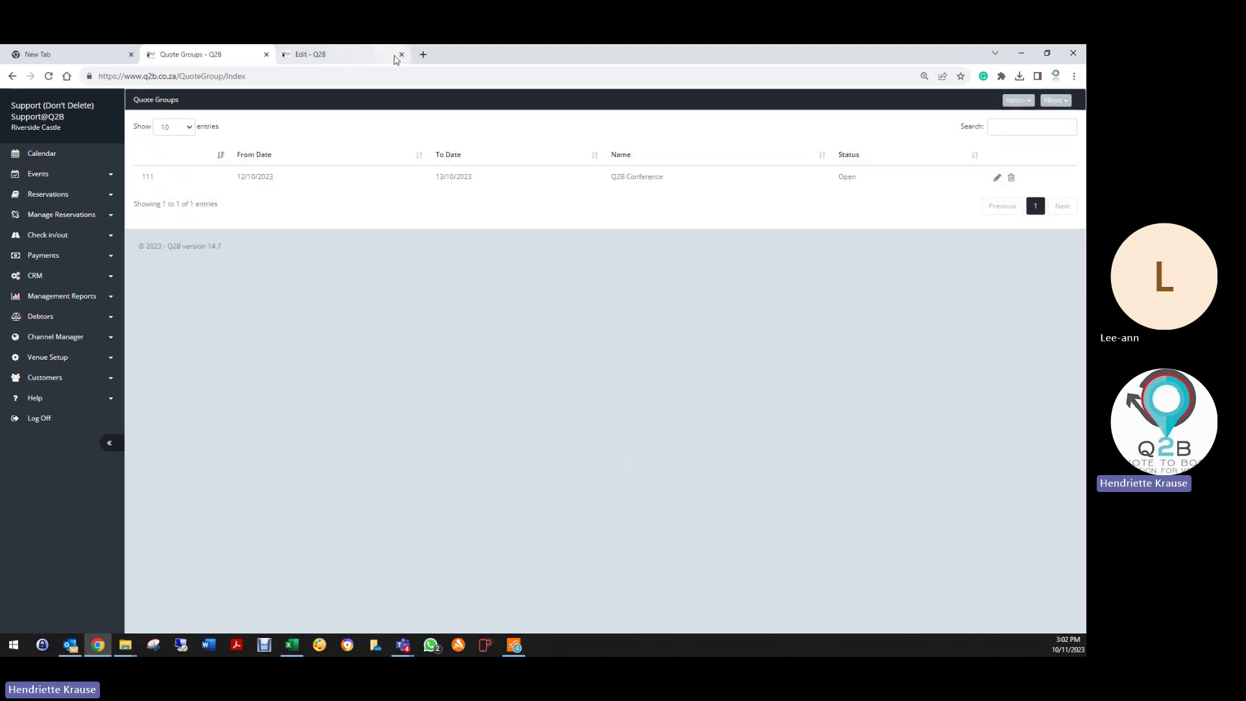
left_click(401, 55)
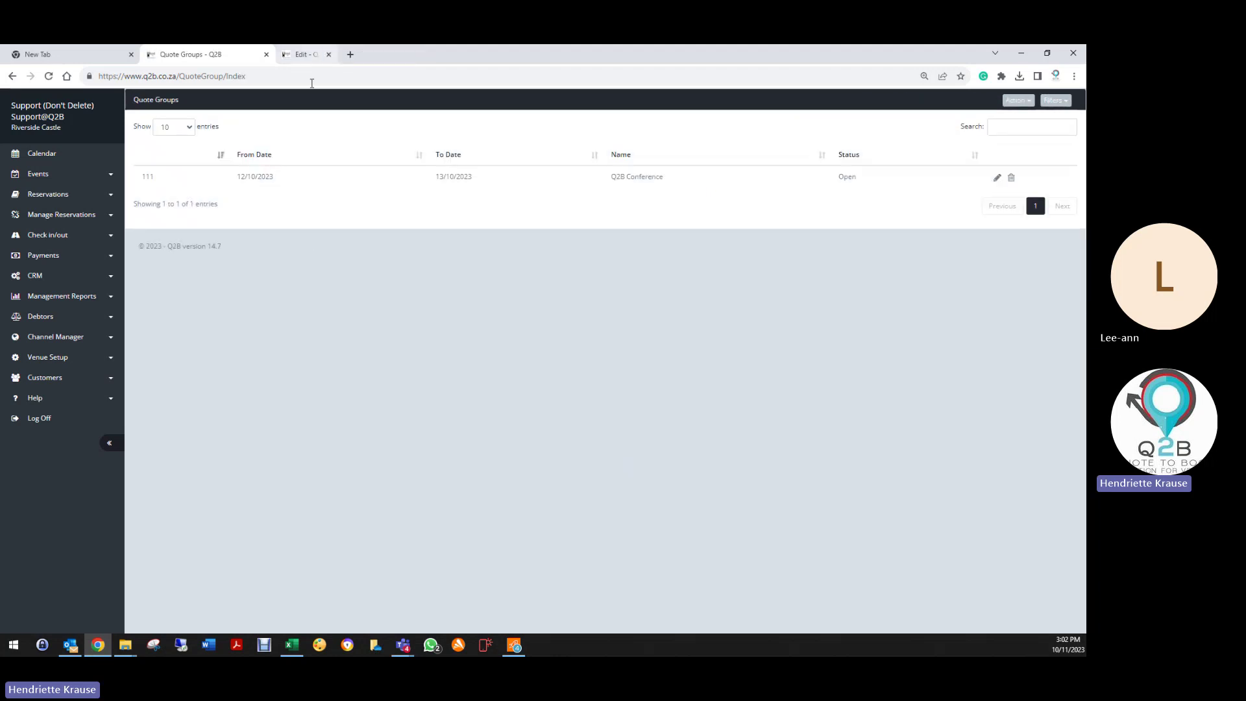
left_click(42, 195)
left_click(40, 218)
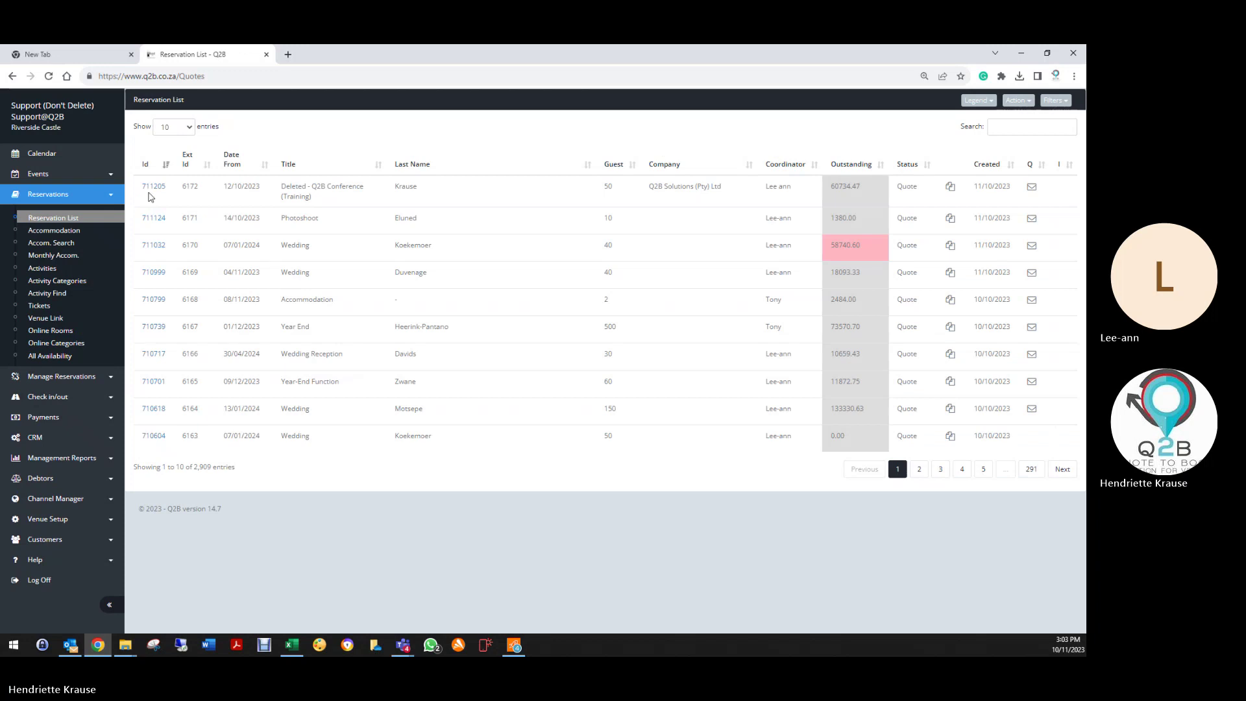
Step: Open conference booking 711205 from the reservation list
left_click(153, 188)
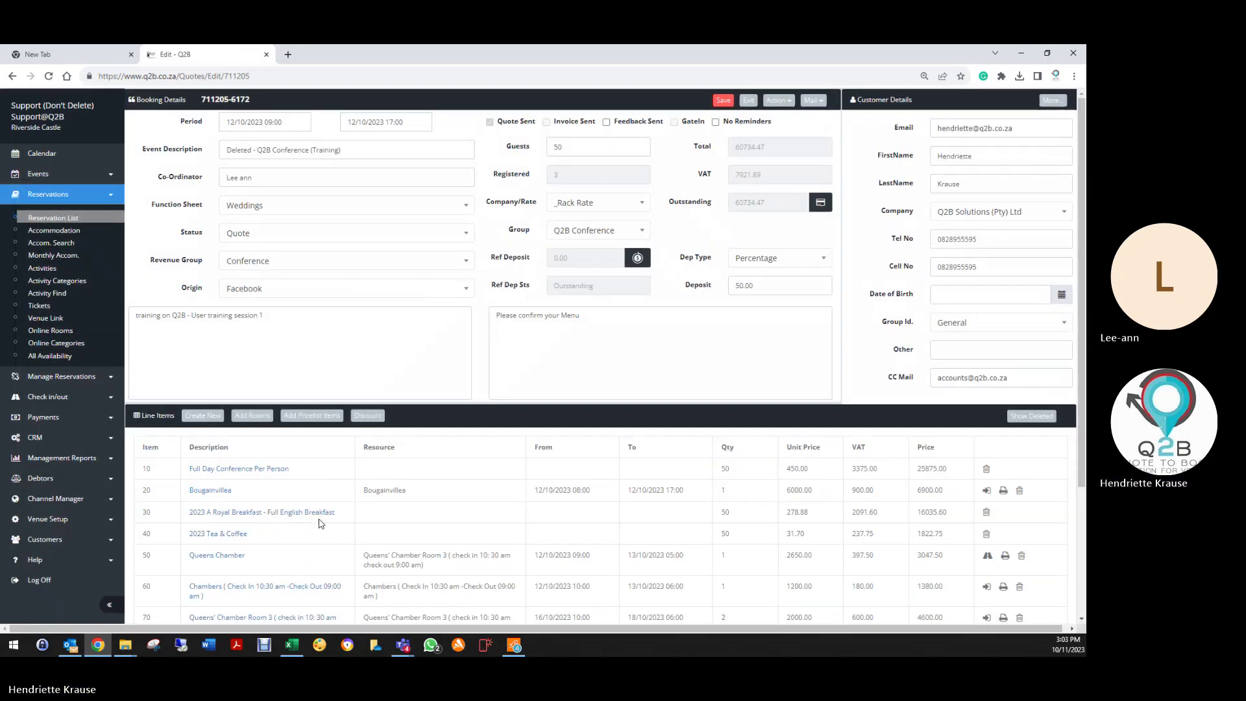
scroll(302, 500, "down", 1)
Step: Try moving the Standard Room 1 line through Split/Move, then cancel the move
scroll(299, 488, "up", 1)
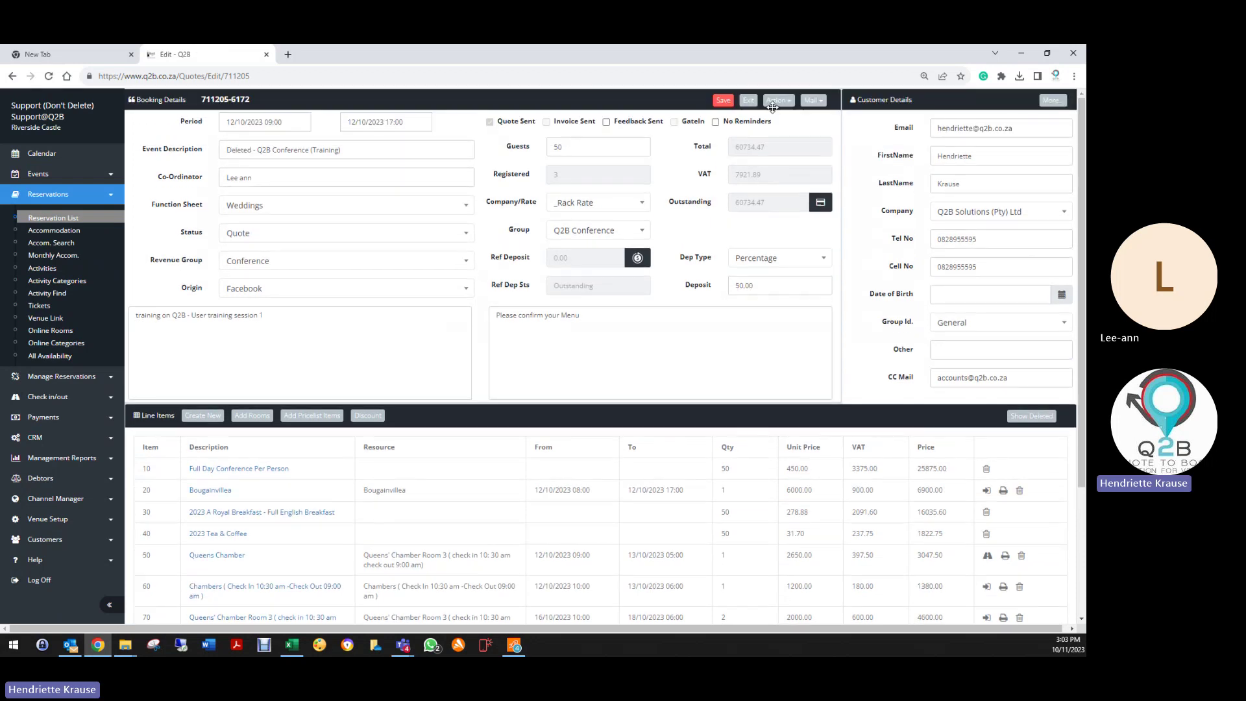
left_click(778, 100)
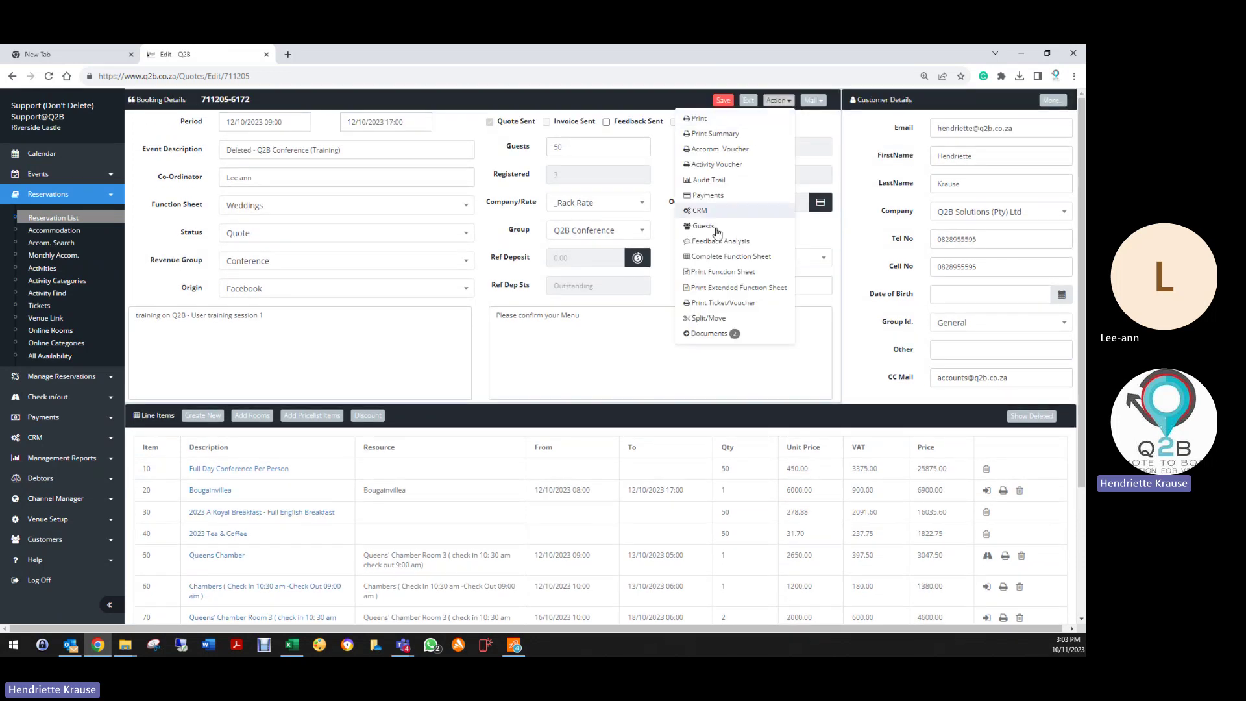
left_click(712, 322)
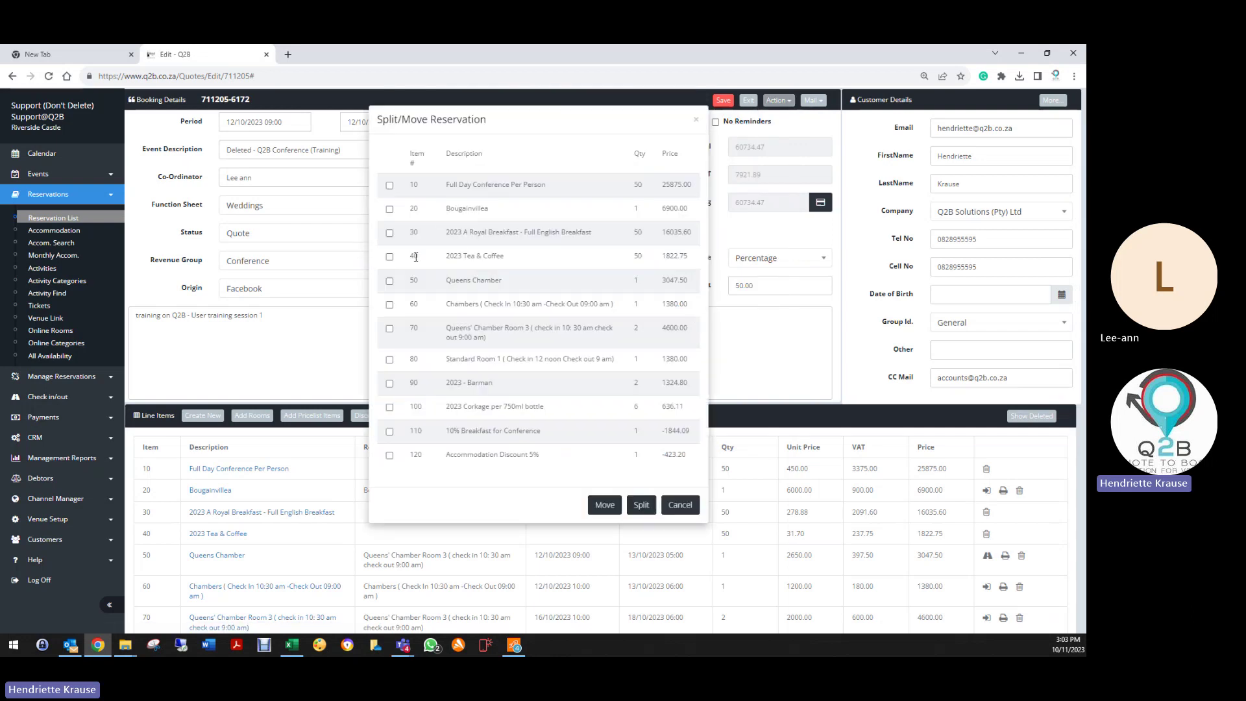
left_click(390, 359)
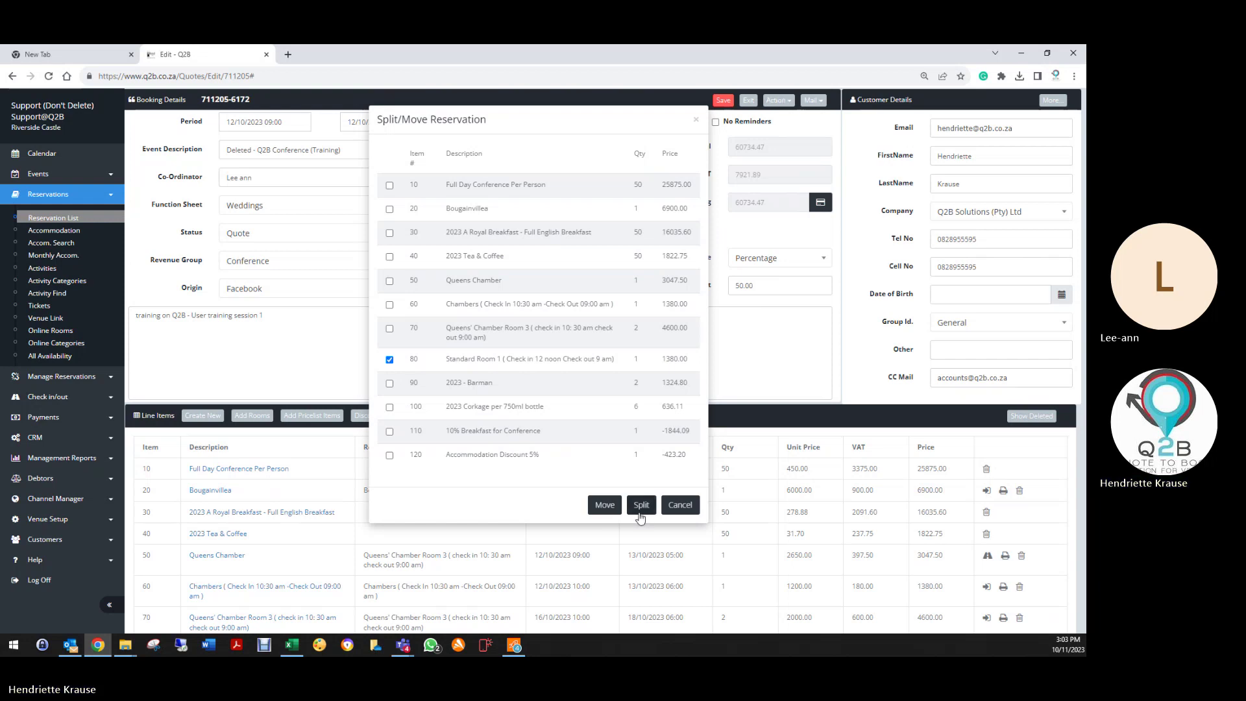
left_click(604, 506)
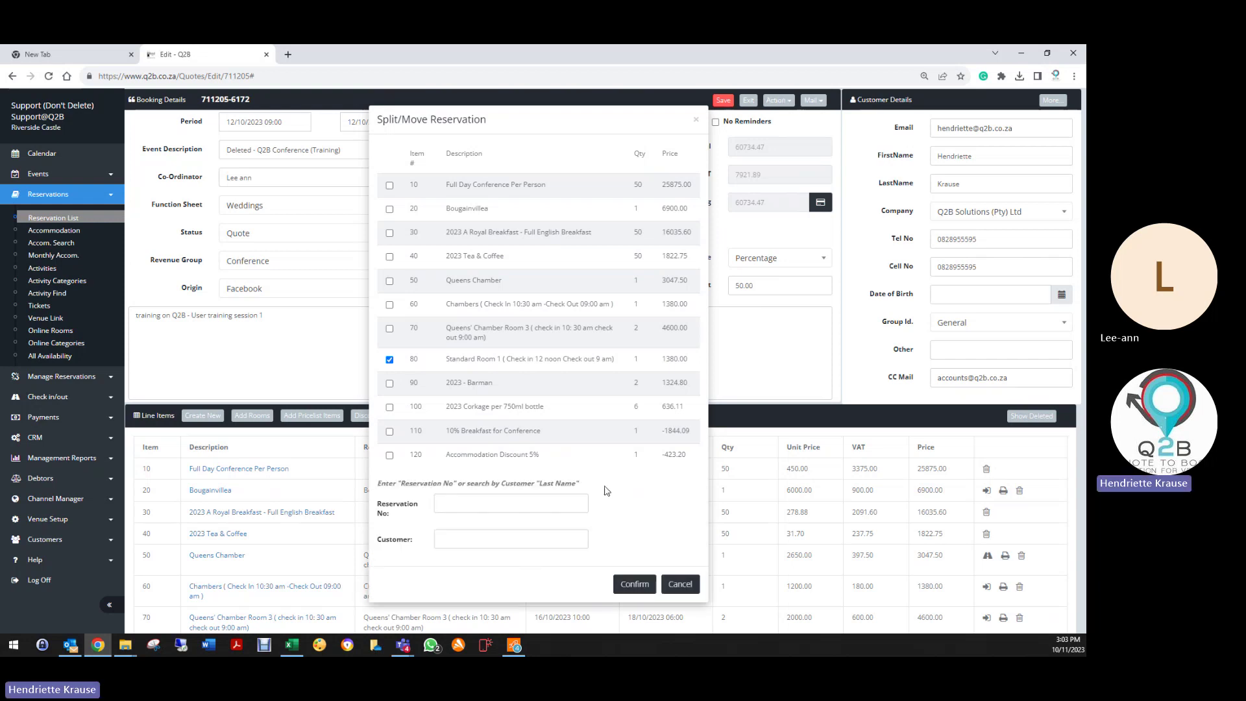
left_click(681, 585)
left_click(779, 101)
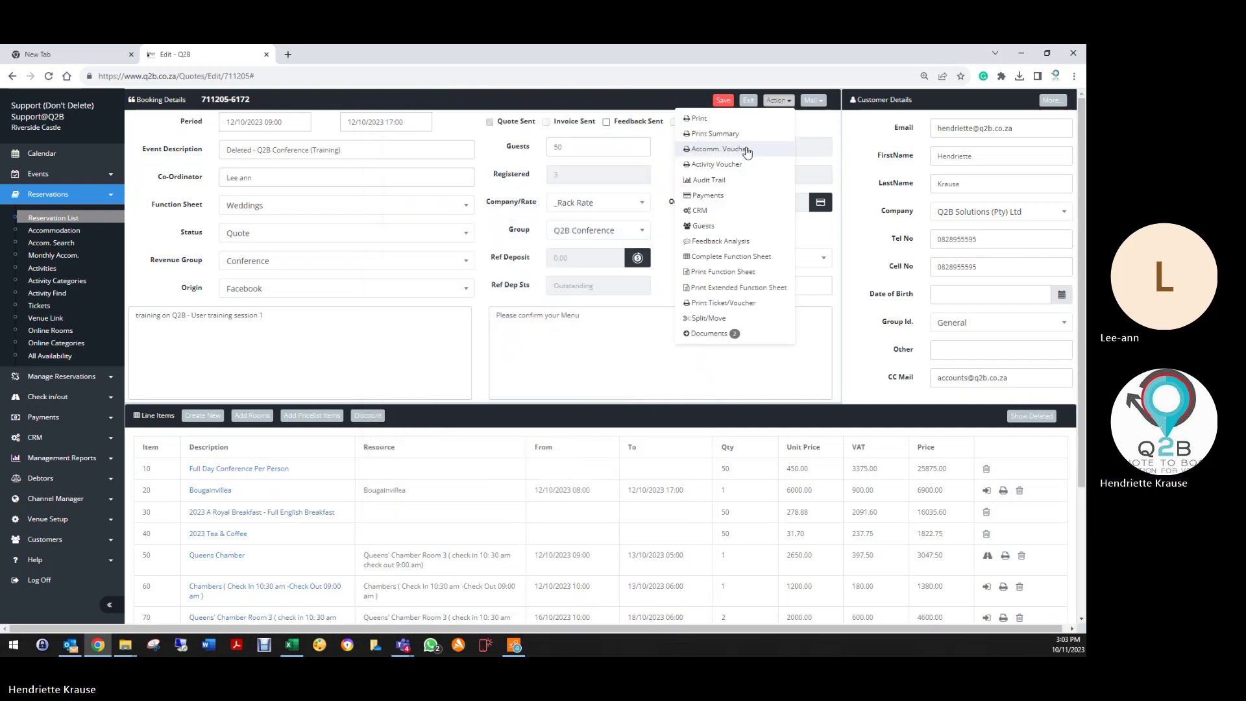
left_click(696, 316)
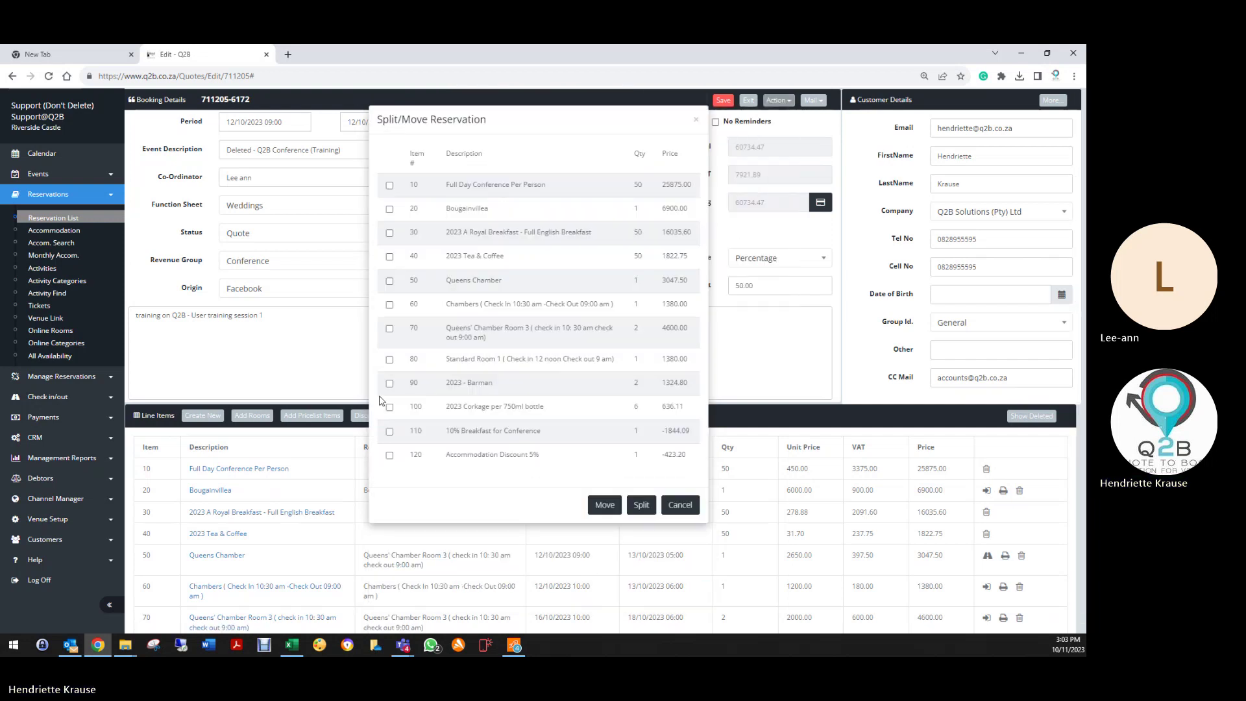
left_click(390, 360)
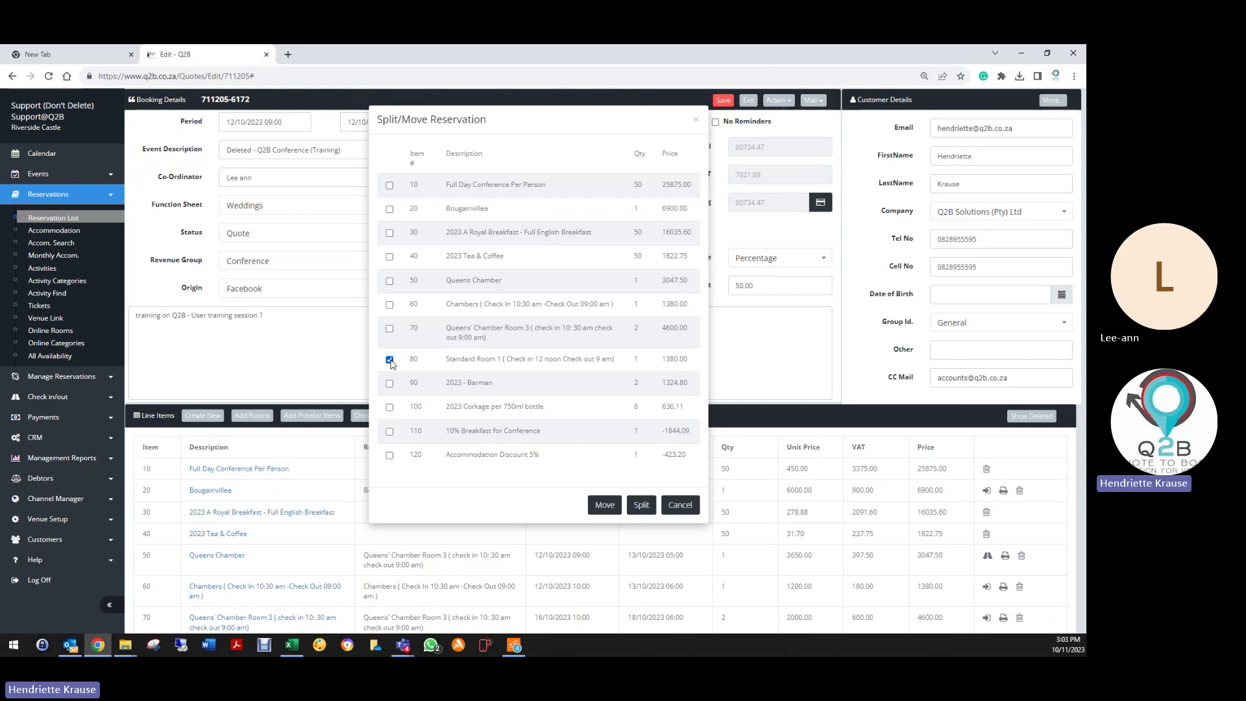
left_click(641, 505)
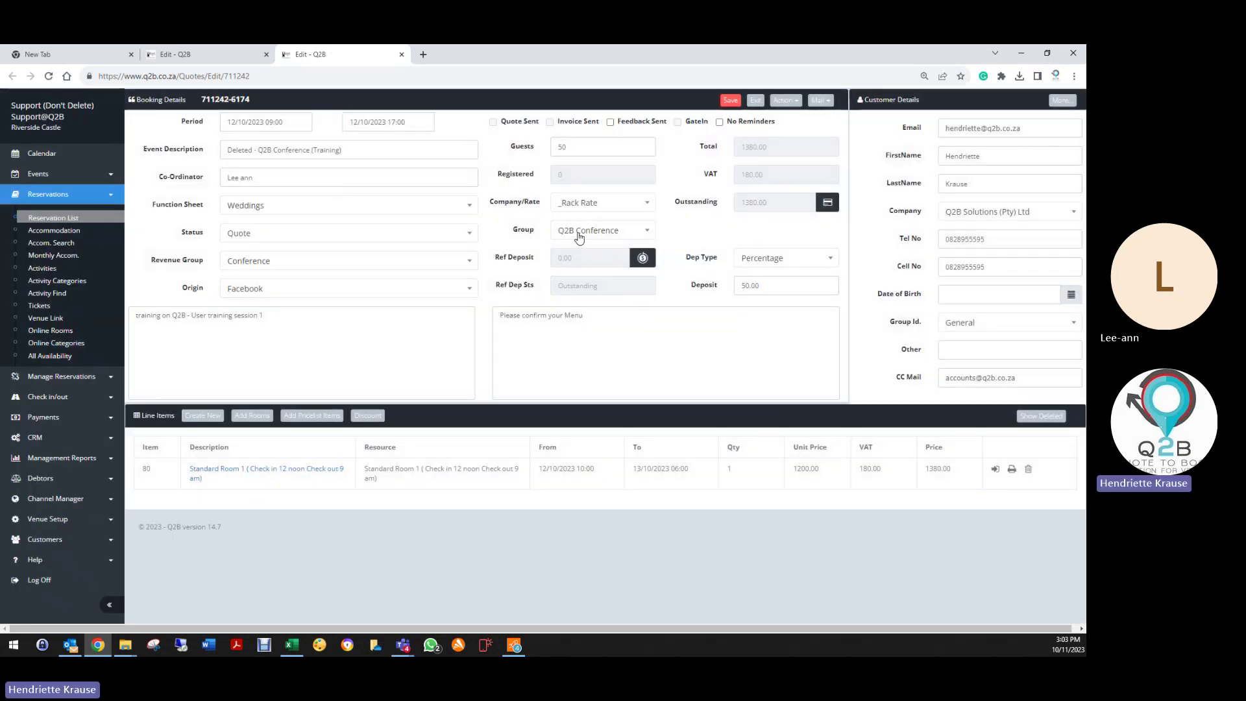
Step: Save and exit new booking 711242, then return to original quote 711205
left_click(737, 102)
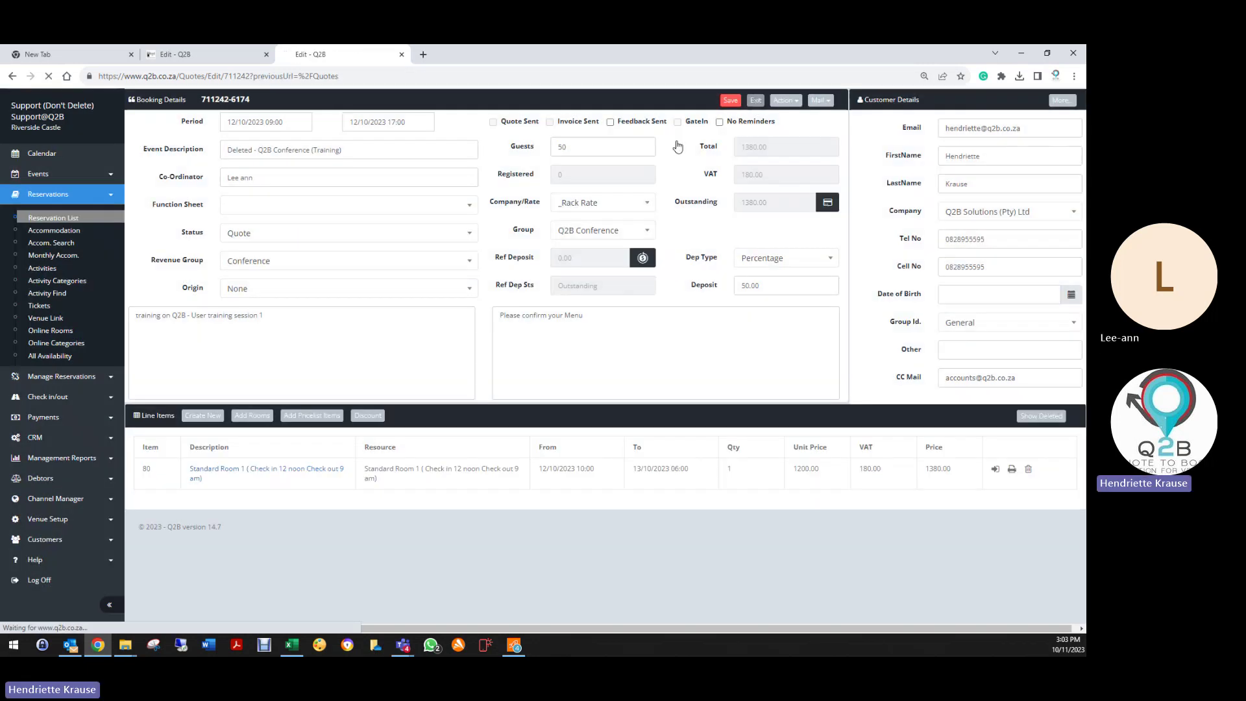
left_click(756, 102)
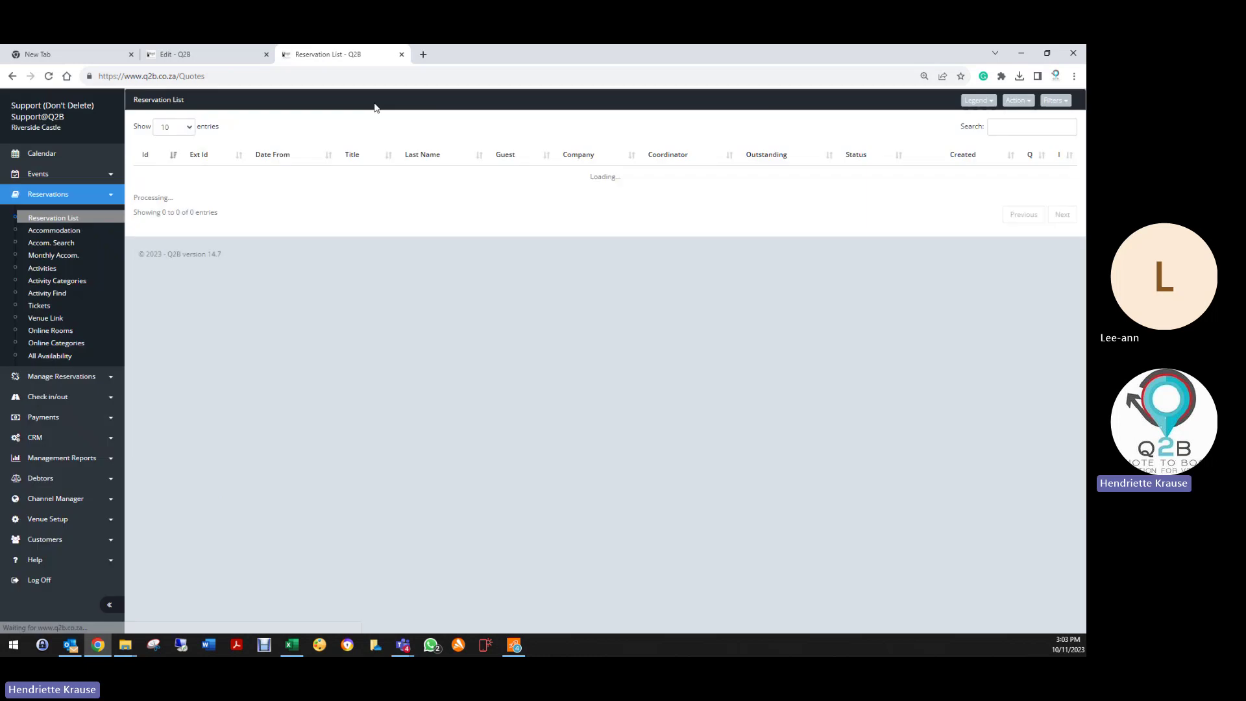
left_click(189, 54)
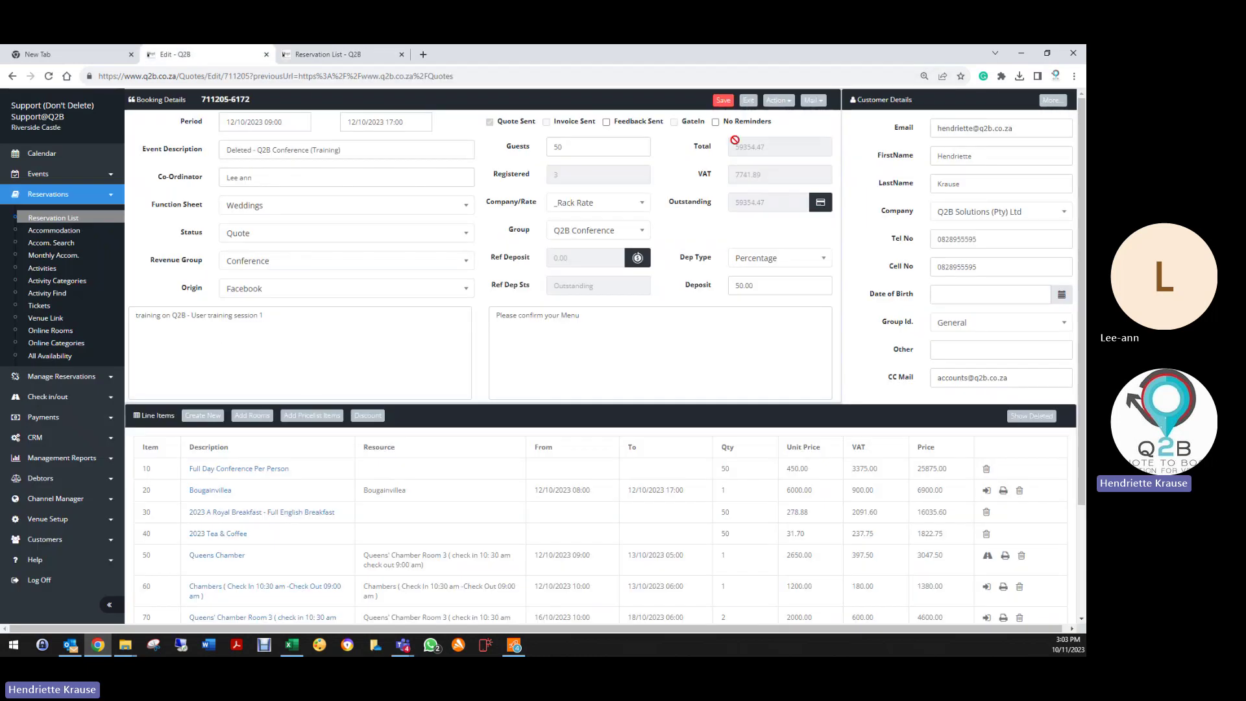
left_click(778, 101)
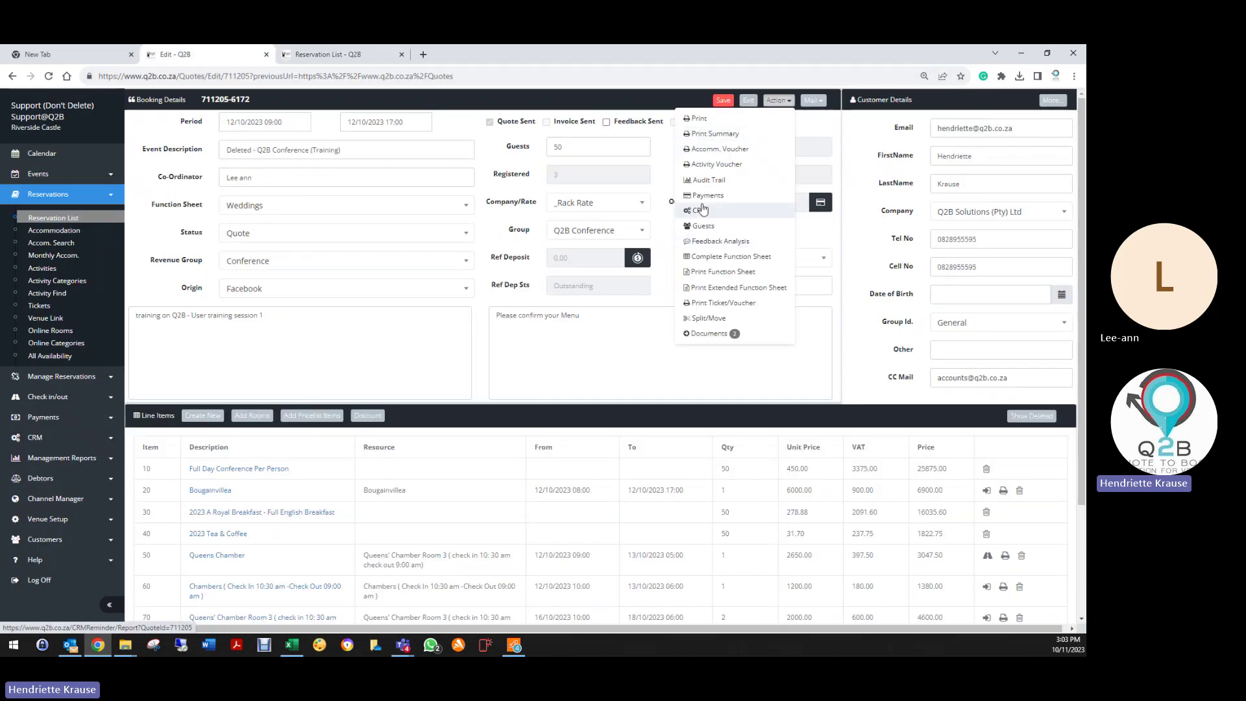
left_click(708, 318)
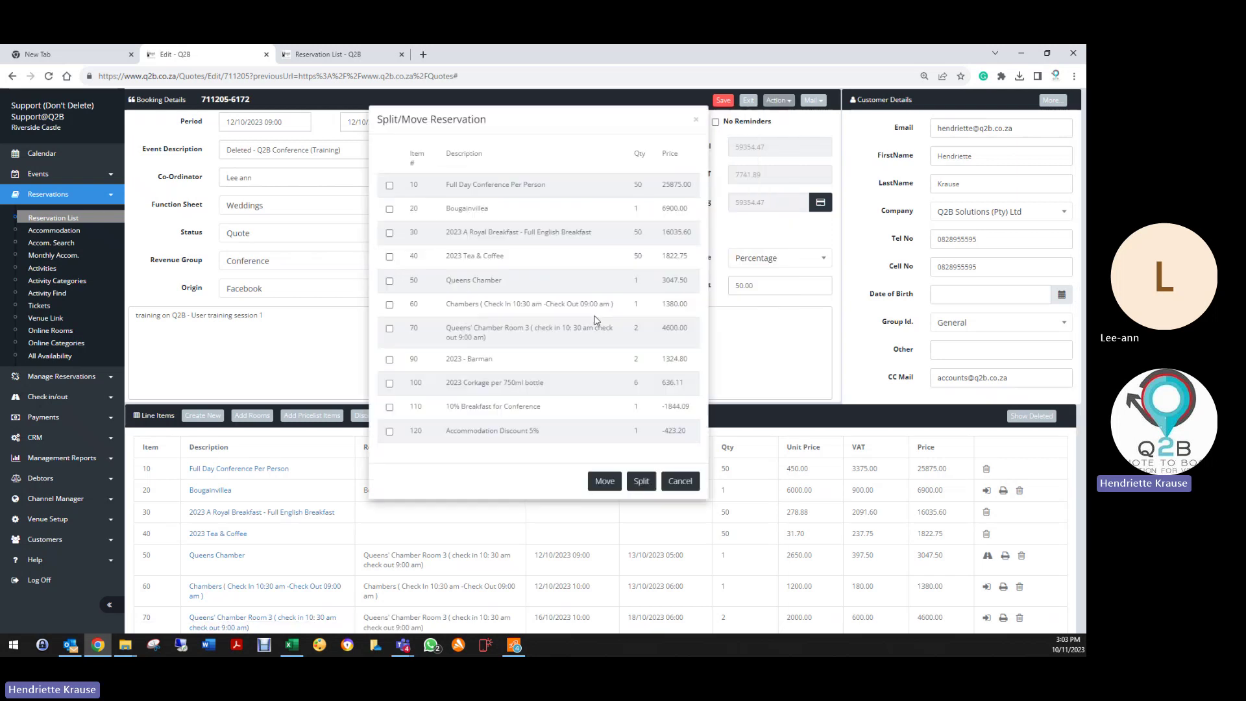
left_click(390, 281)
left_click(641, 481)
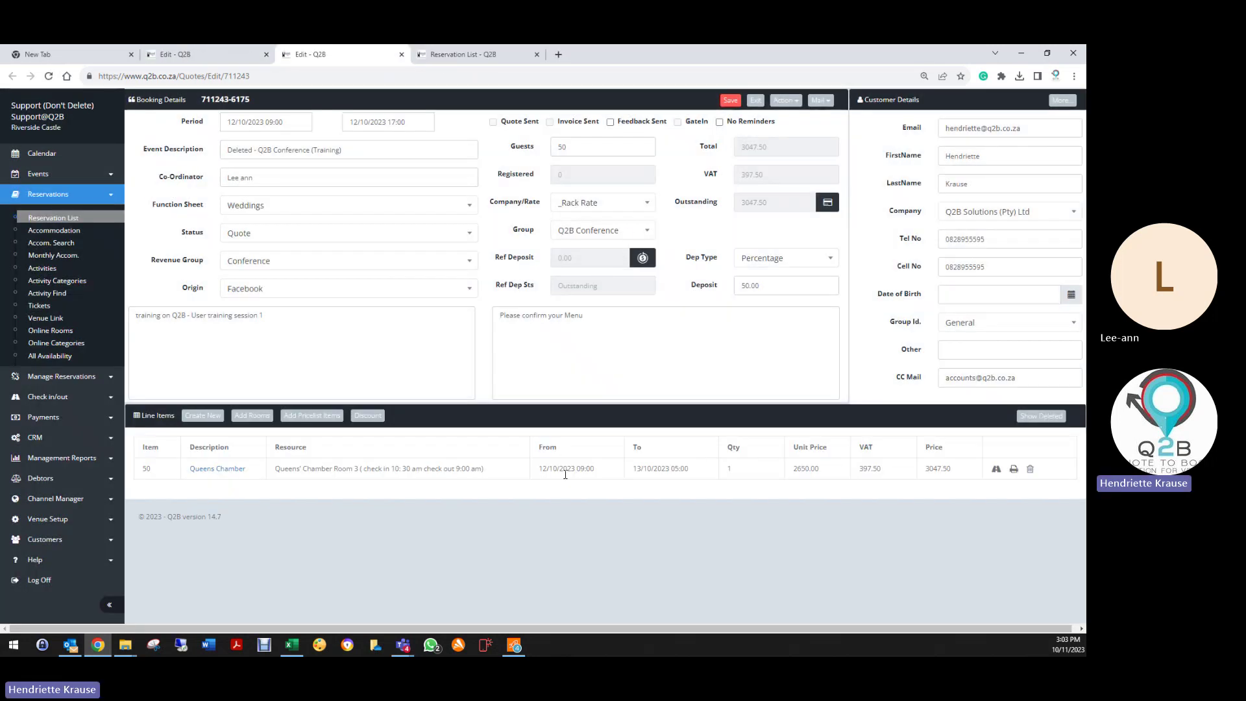
left_click(732, 101)
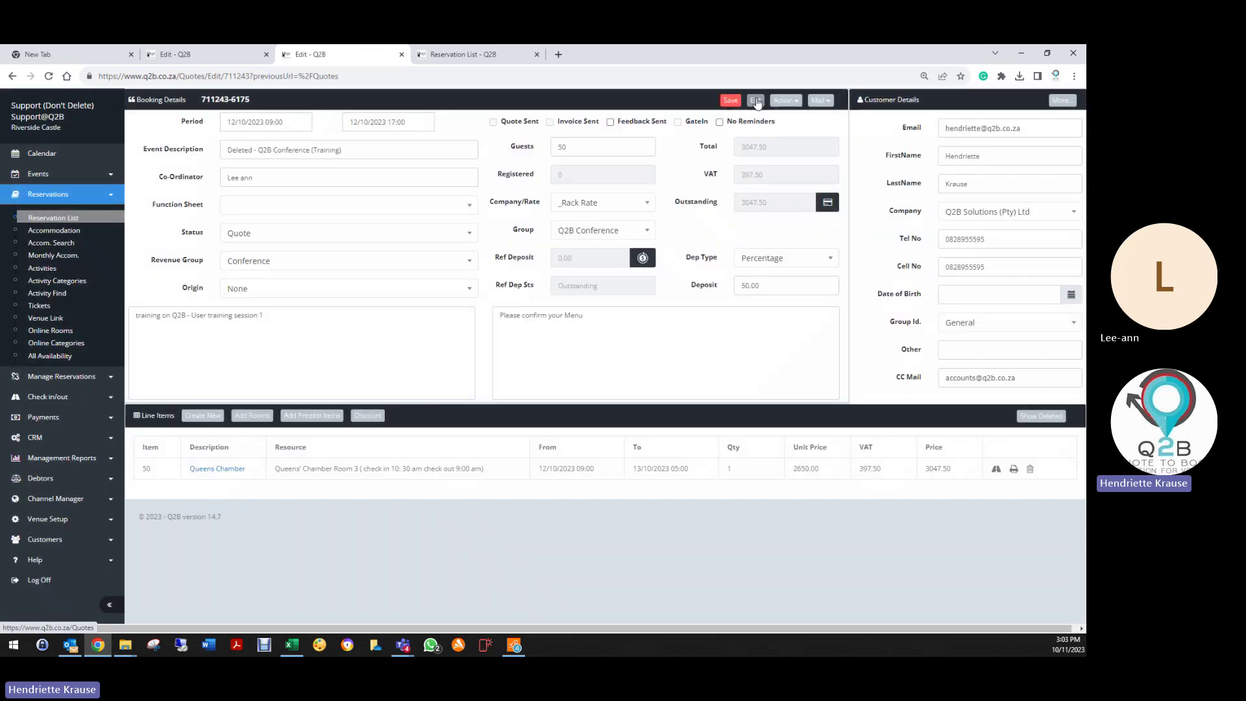
left_click(756, 102)
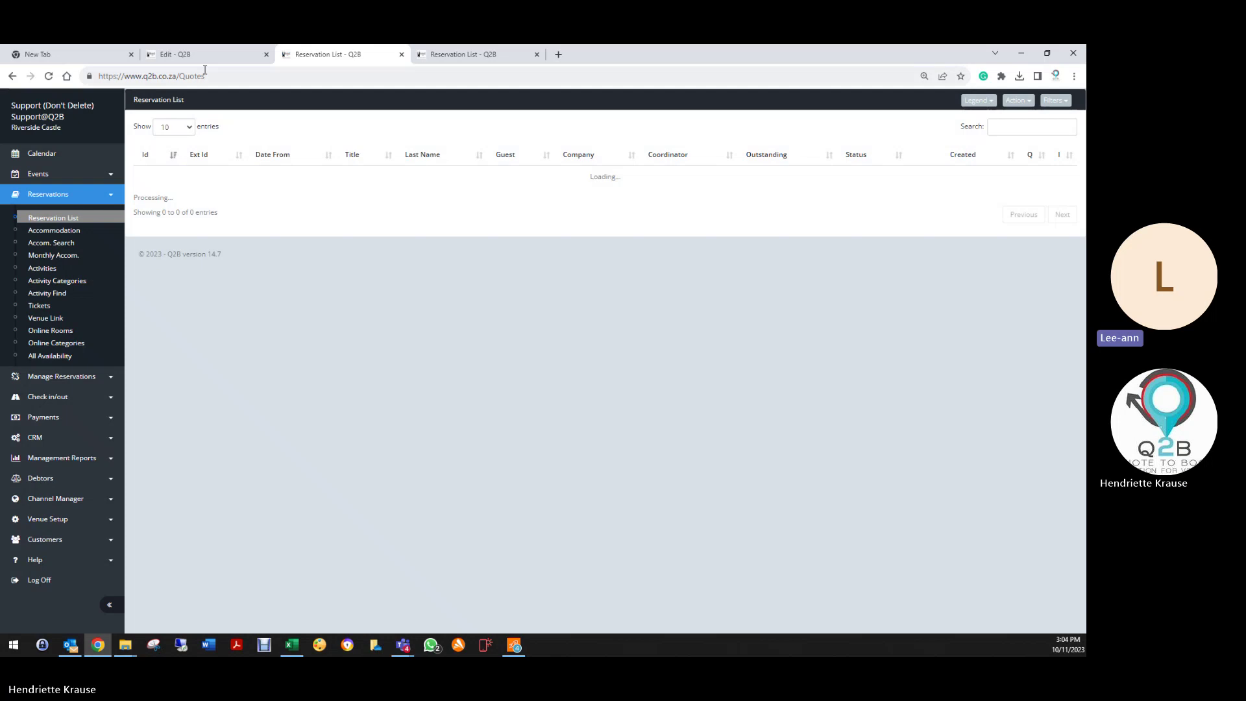
left_click(204, 55)
Step: Exit the booking and open the Q2B Conference group listing bookings 711205, 711242 and 711243
left_click(749, 101)
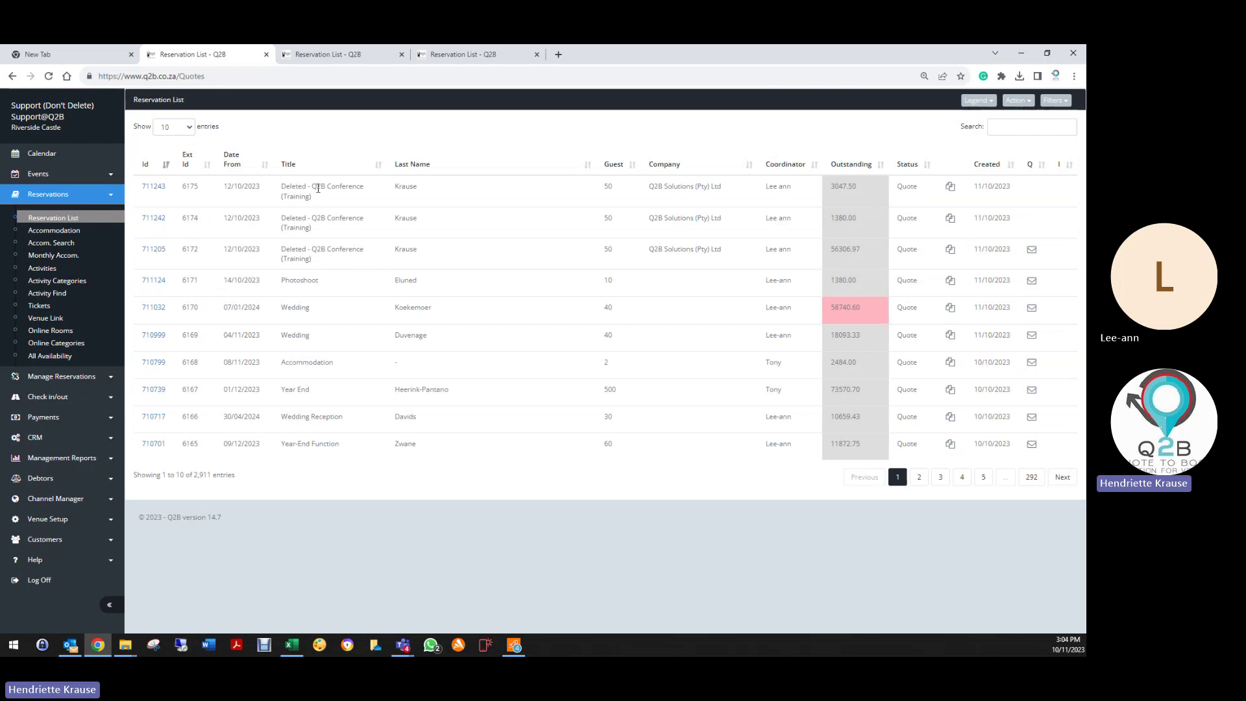
left_click(43, 378)
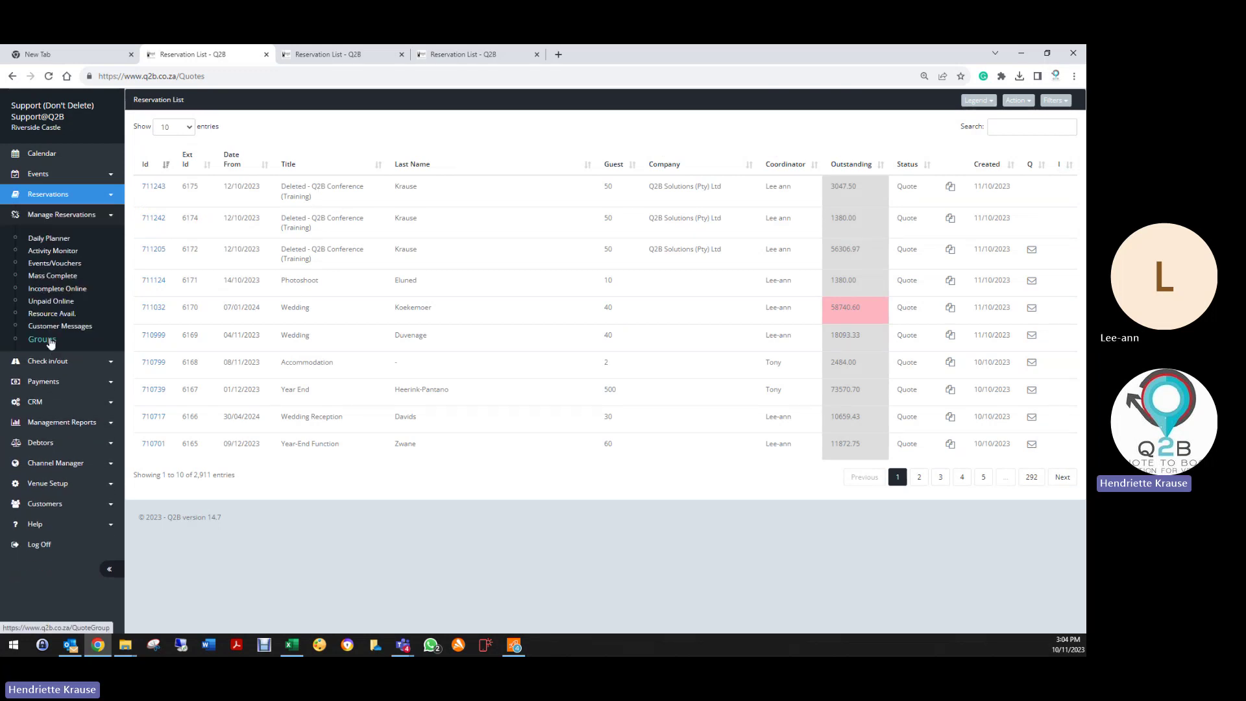
left_click(43, 339)
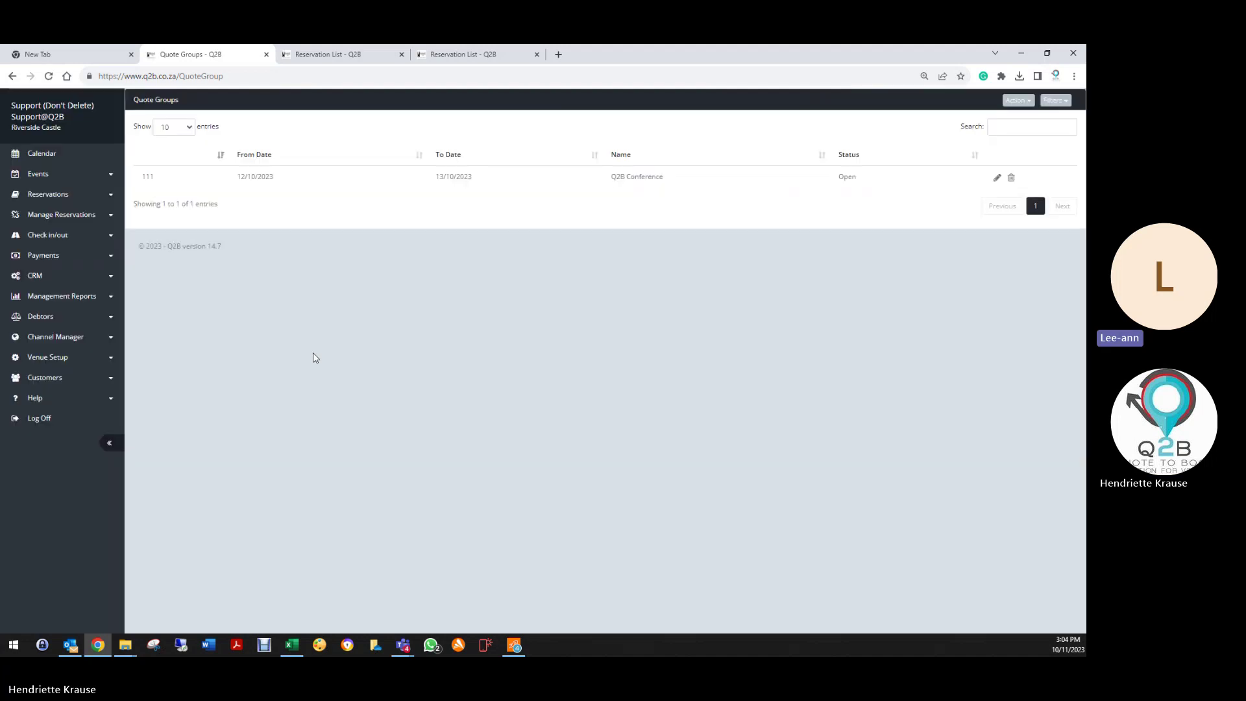
left_click(998, 177)
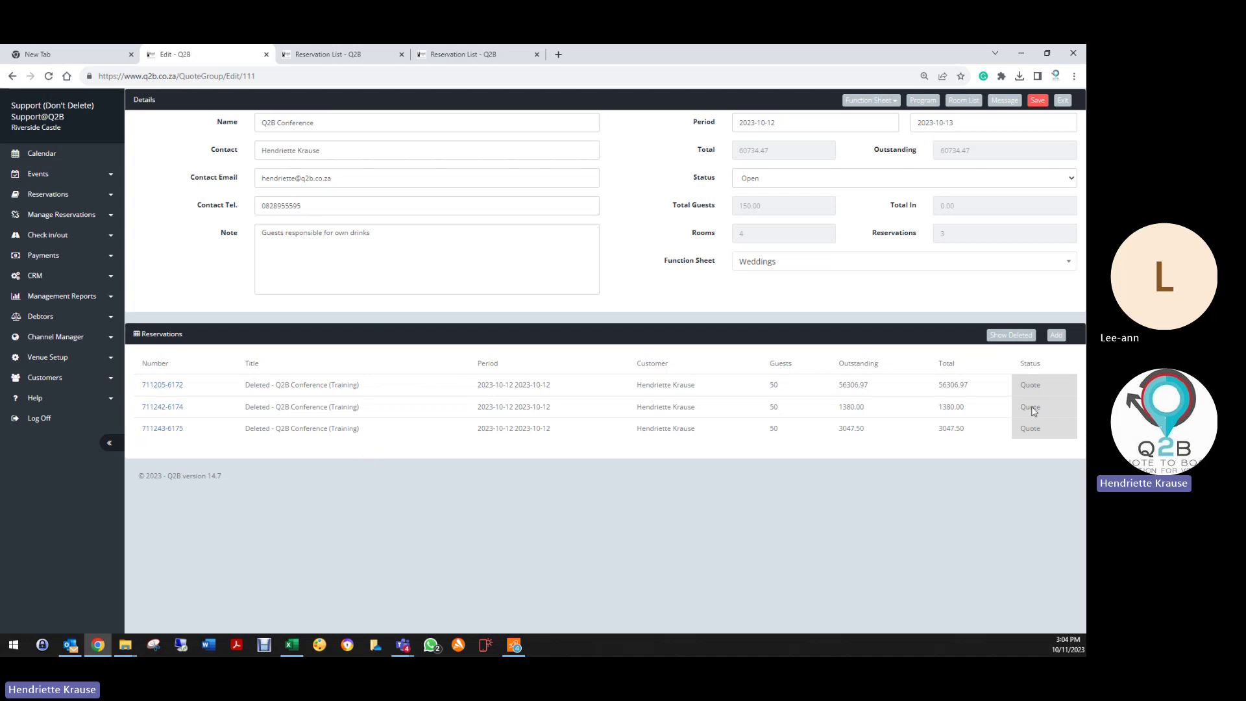
left_click(159, 430)
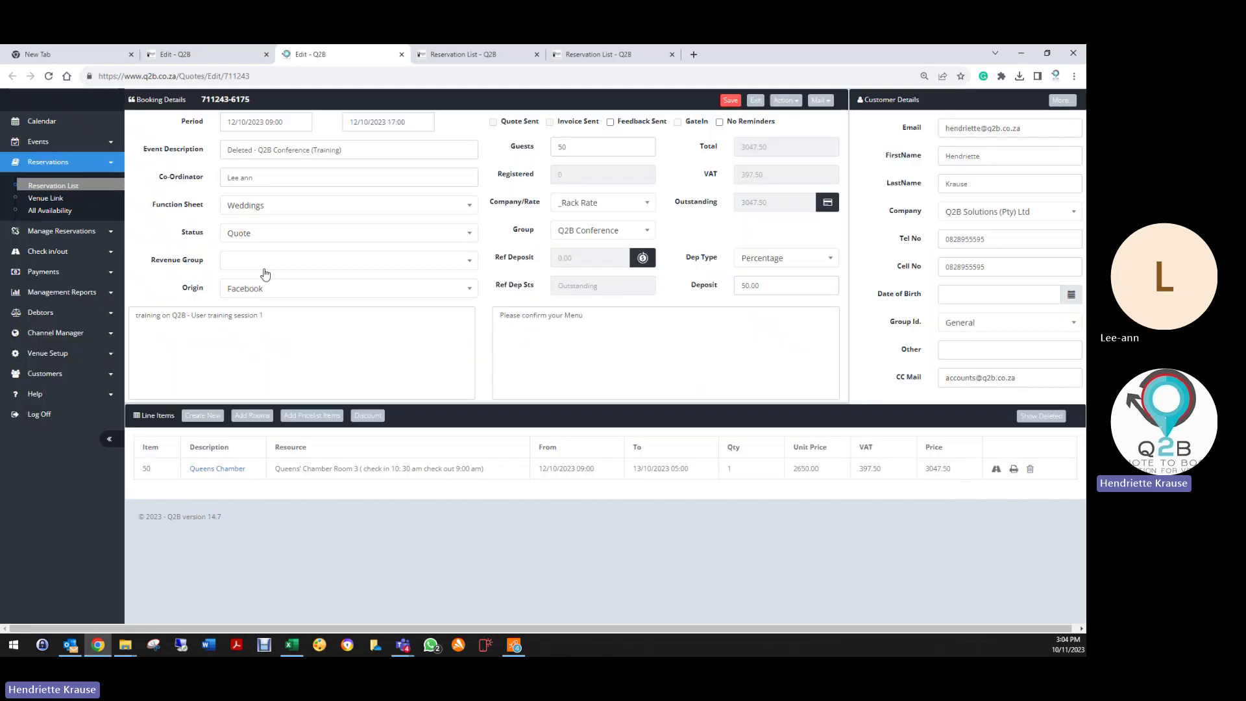
left_click(273, 233)
left_click(242, 291)
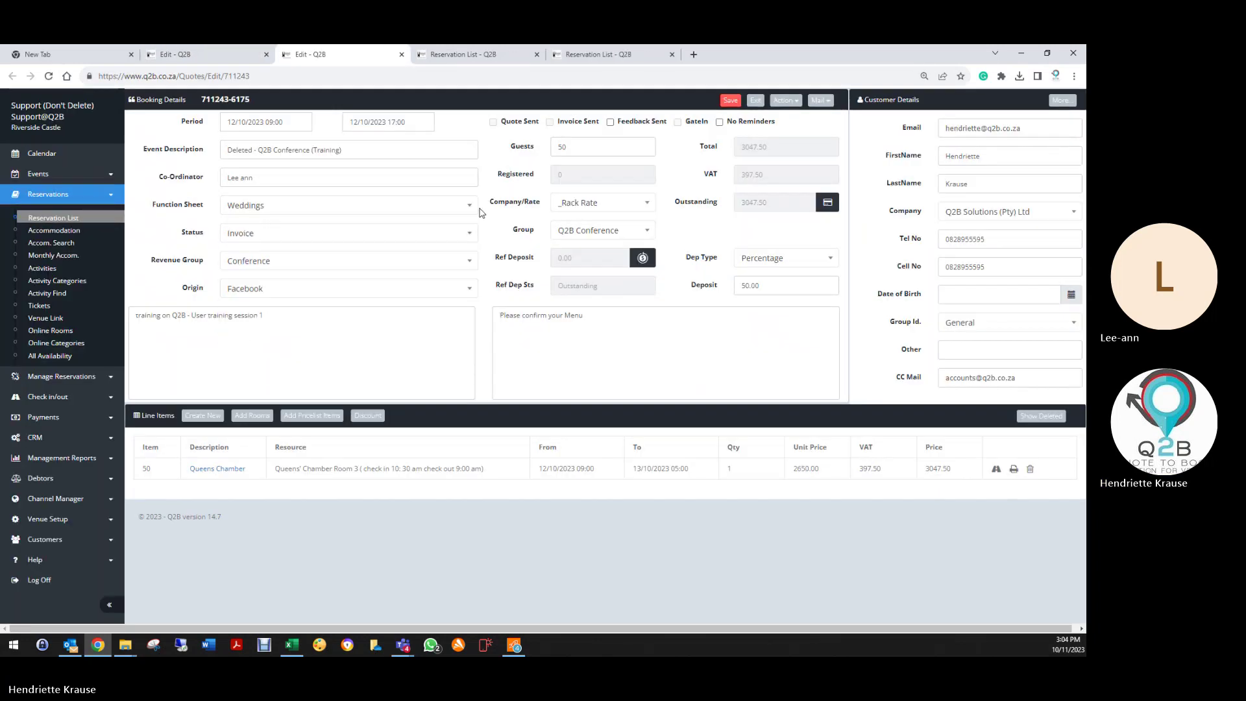
left_click(730, 101)
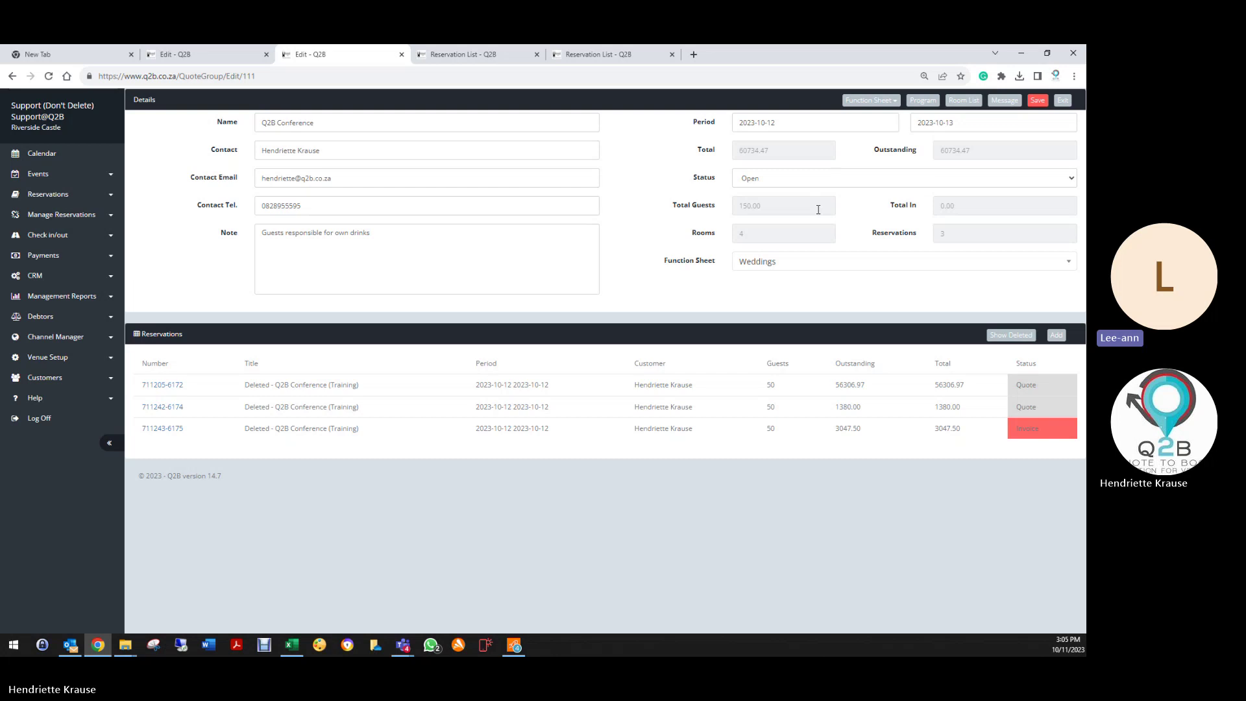
Step: Open the Q2B Conference group's empty Group Program page
left_click(869, 101)
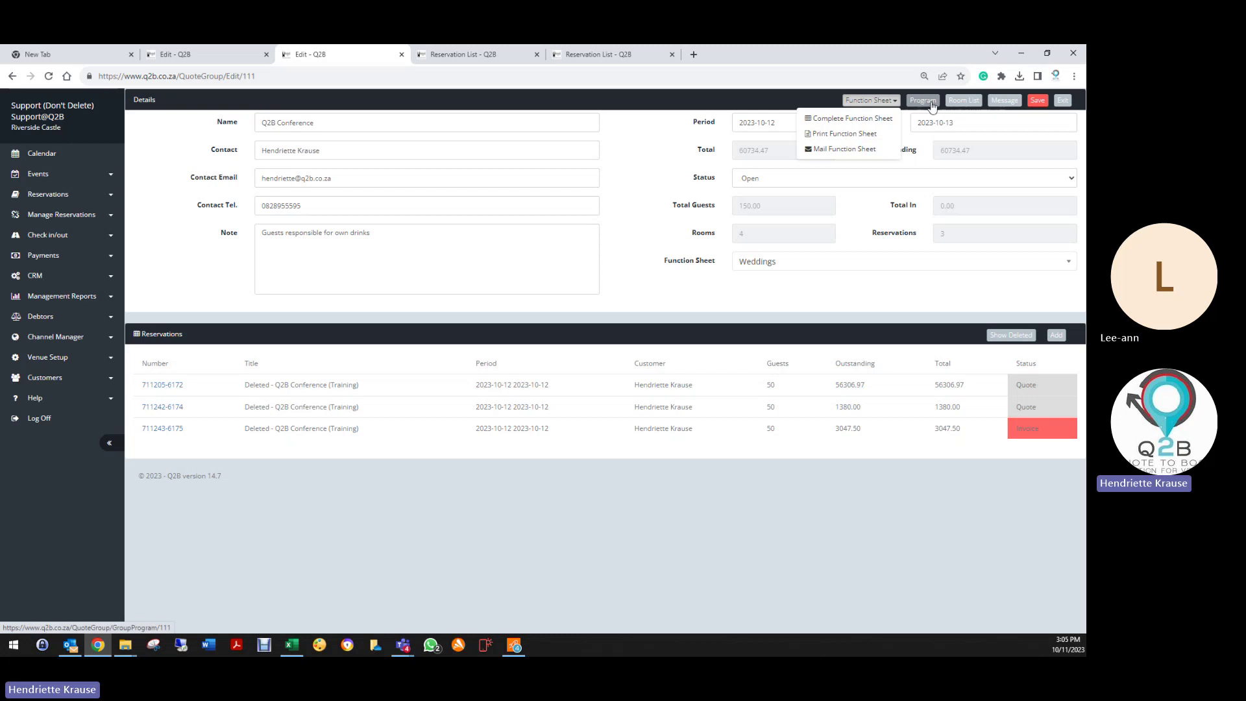
left_click(933, 104)
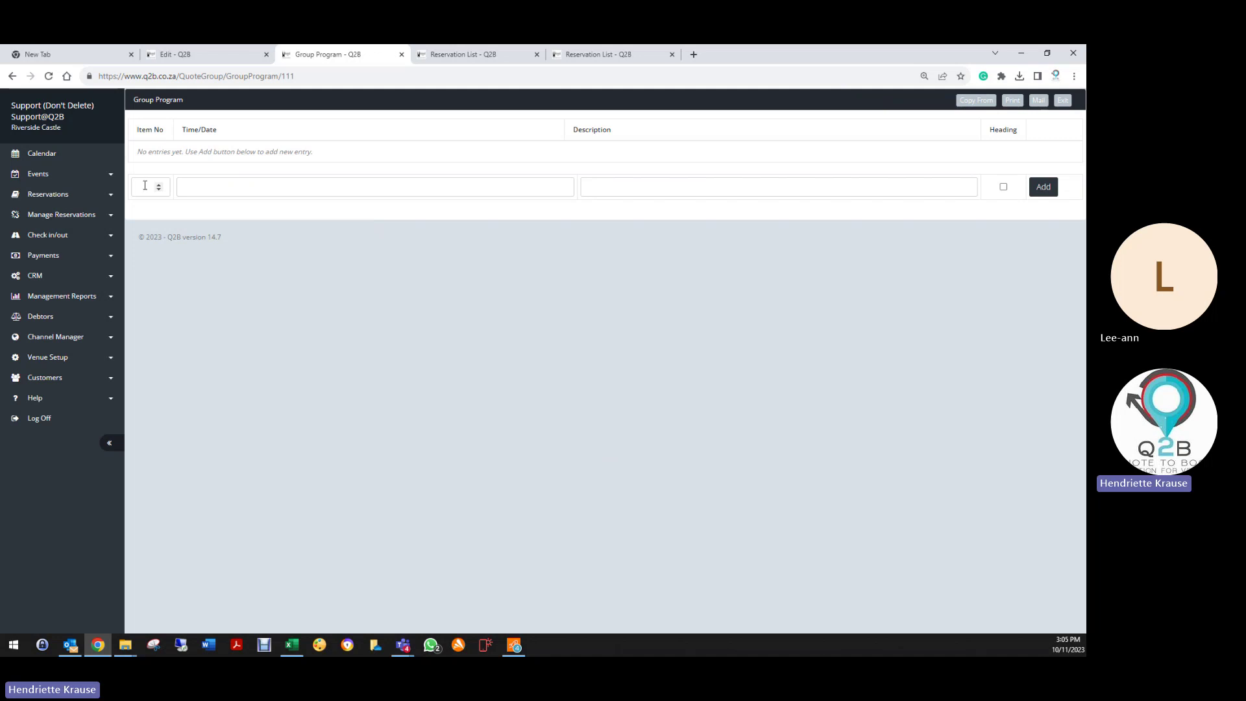
Step: Add item 10 as a Day 1 heading dated 12 October 2023 08:00
left_click(145, 186)
type("10")
key("Tab")
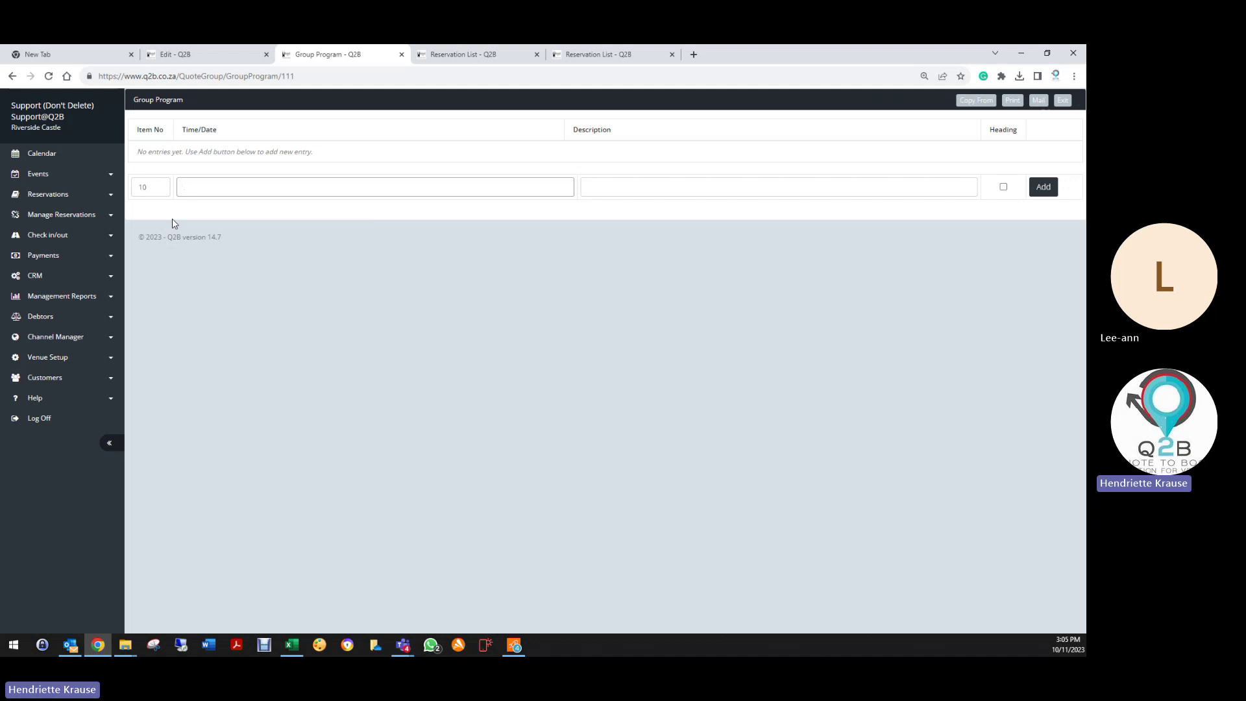
type("12 October 2023 08:00")
key("Tab")
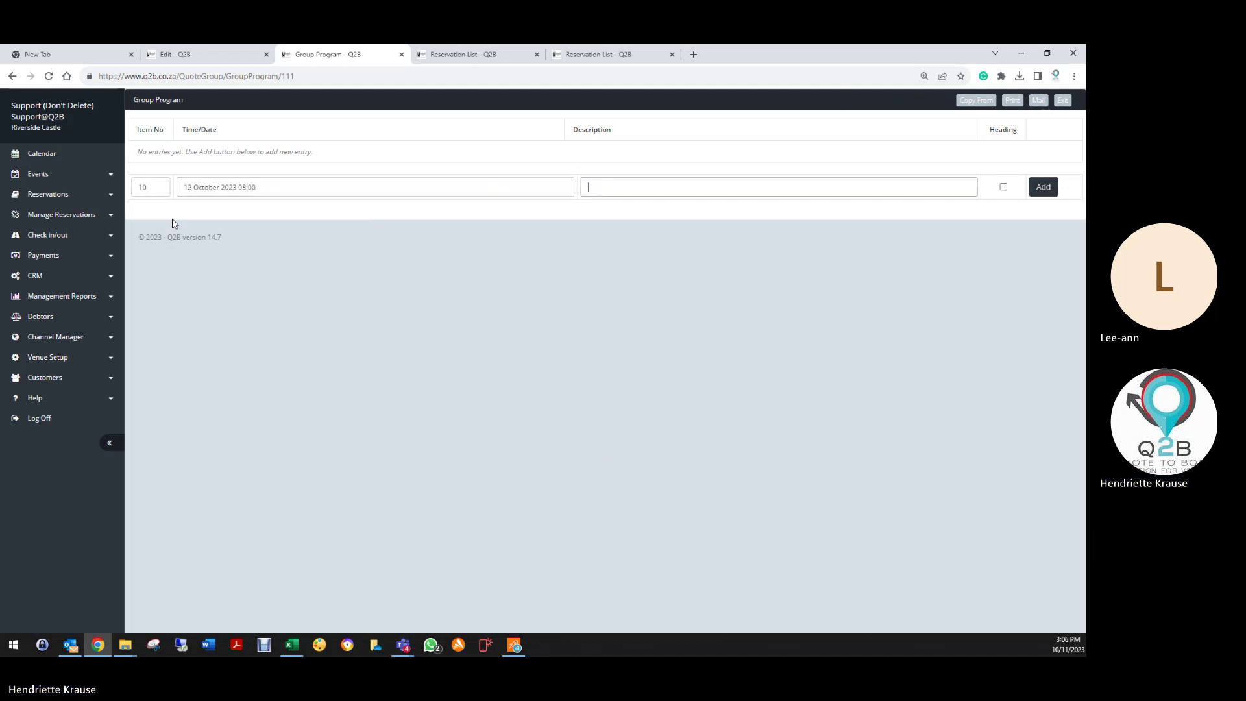
type("Day 1")
left_click(1004, 186)
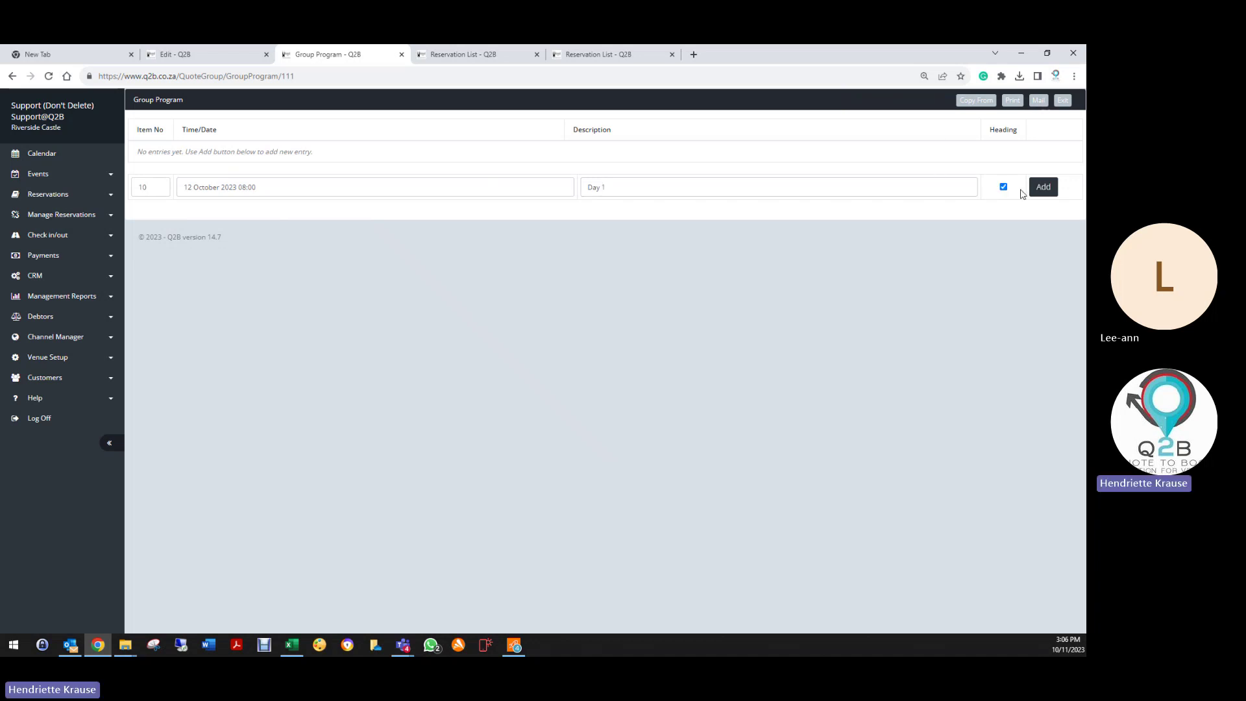
left_click(1043, 187)
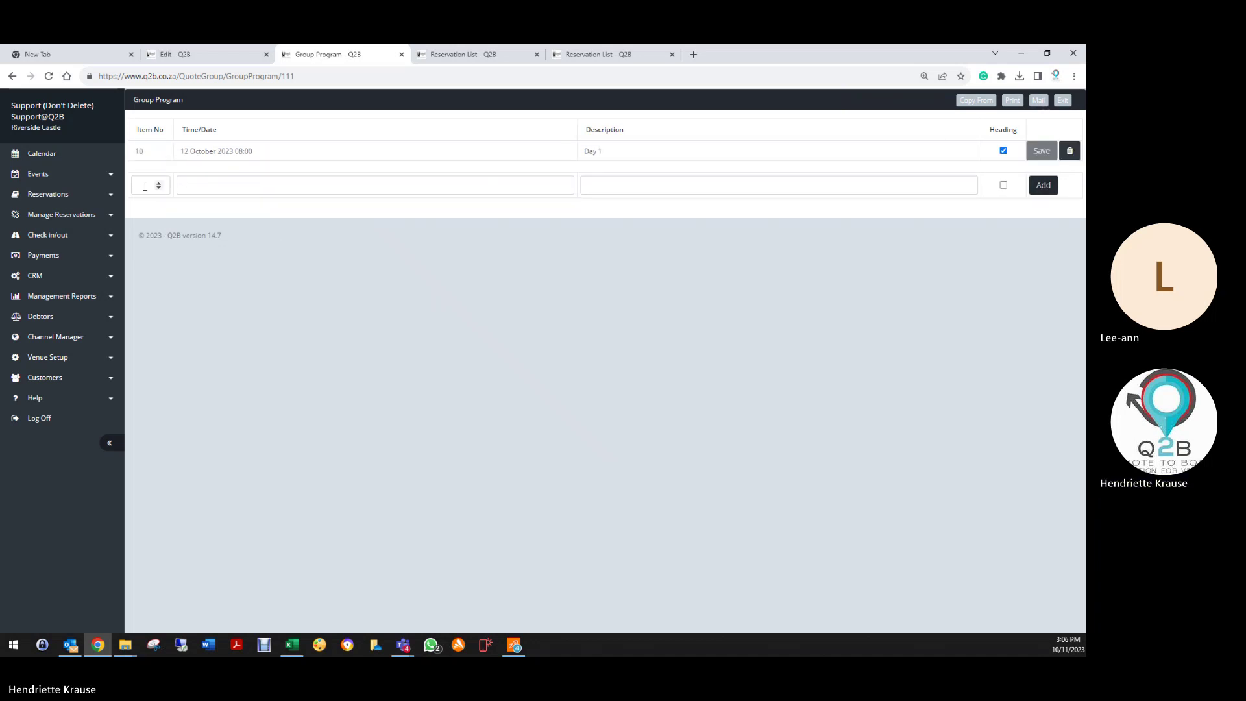
Step: Add an 08:15 entry announcing the Conference Welcome drinks
key("Tab")
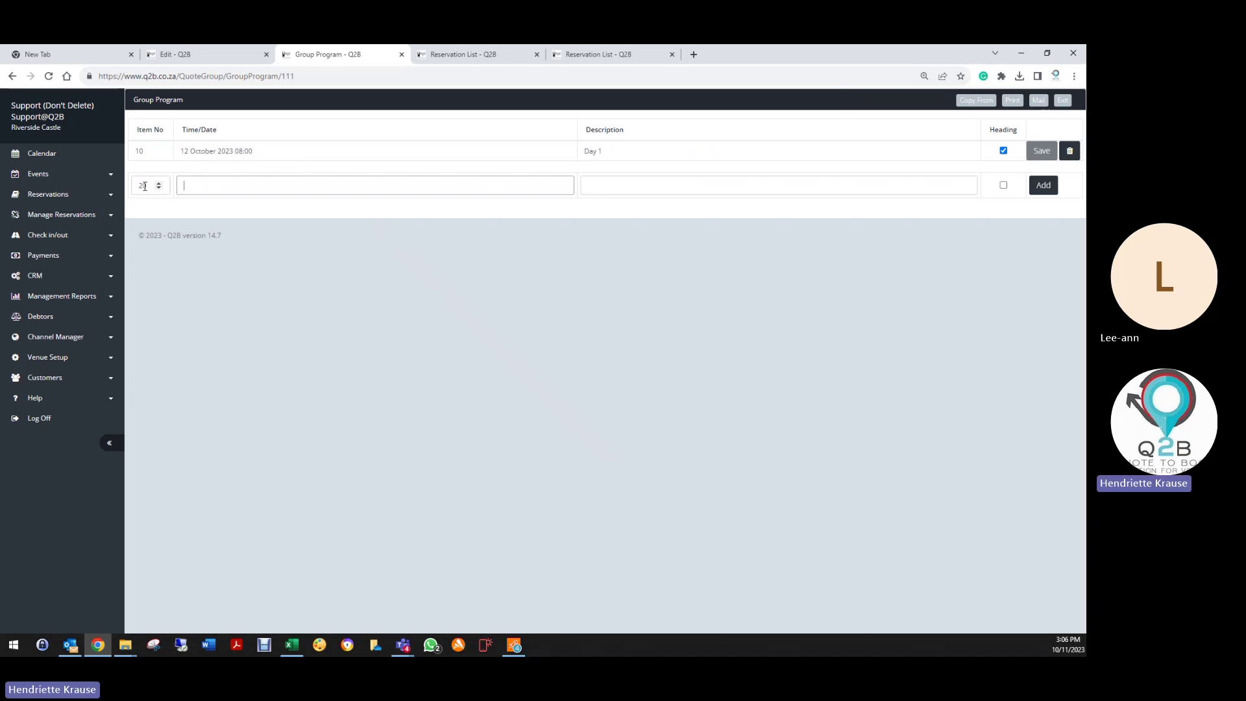
type("08:15")
key("Tab")
type("Co")
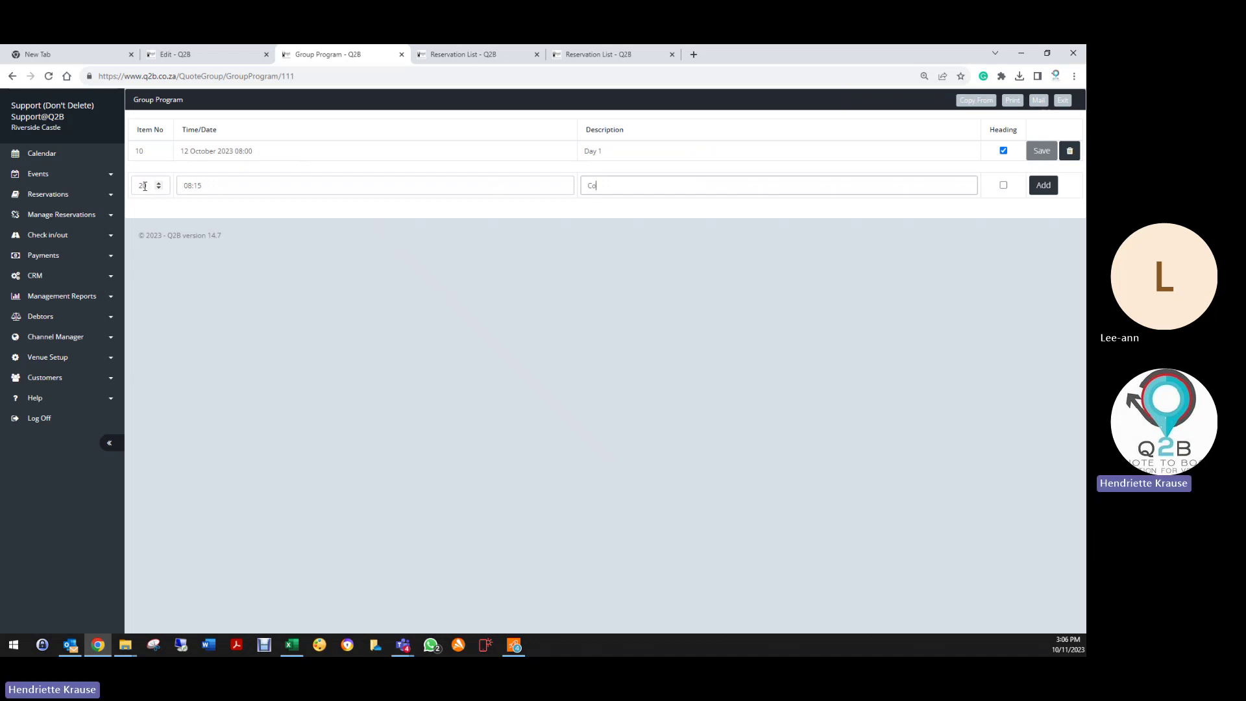
type("nference We")
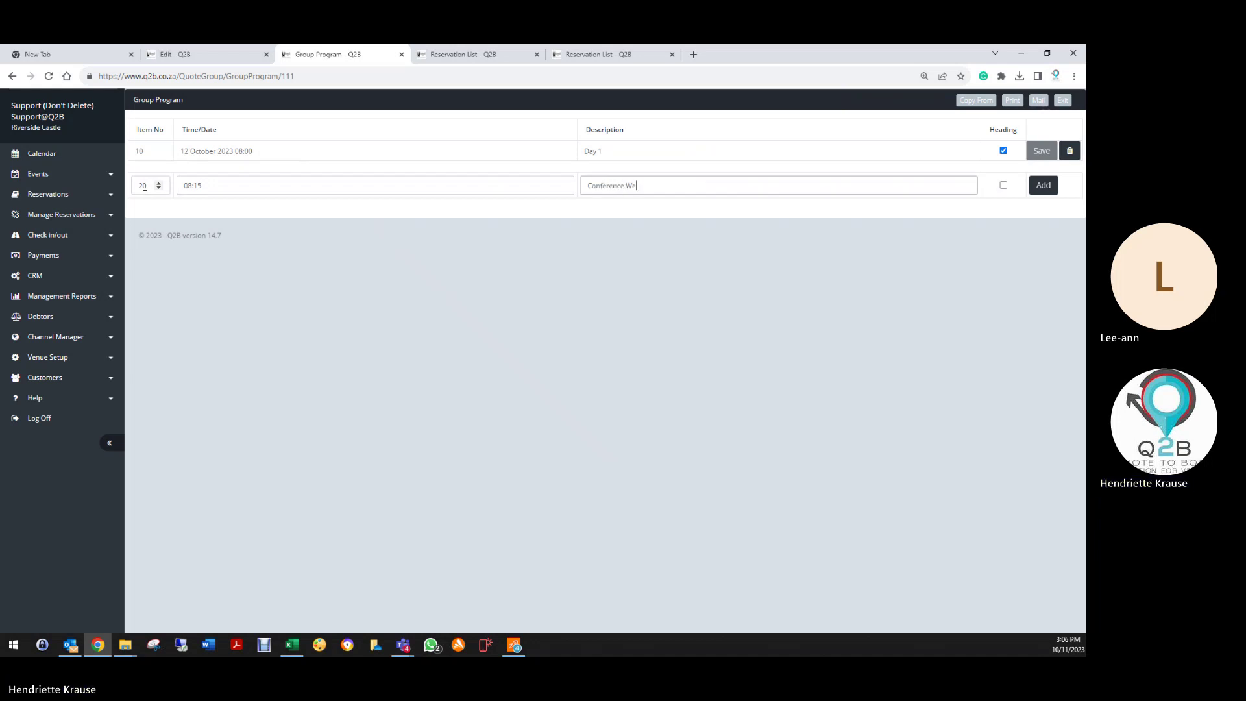
type("lcome drinks ")
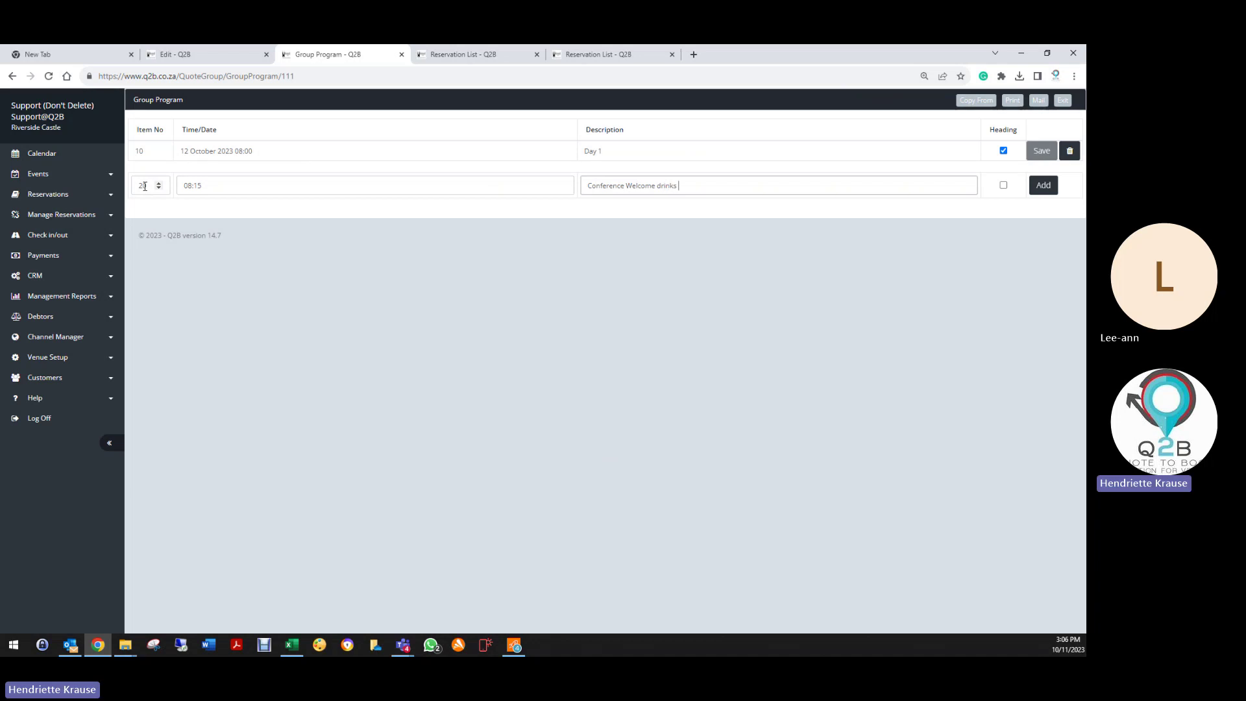
type("will be served at entrance")
left_click(1044, 186)
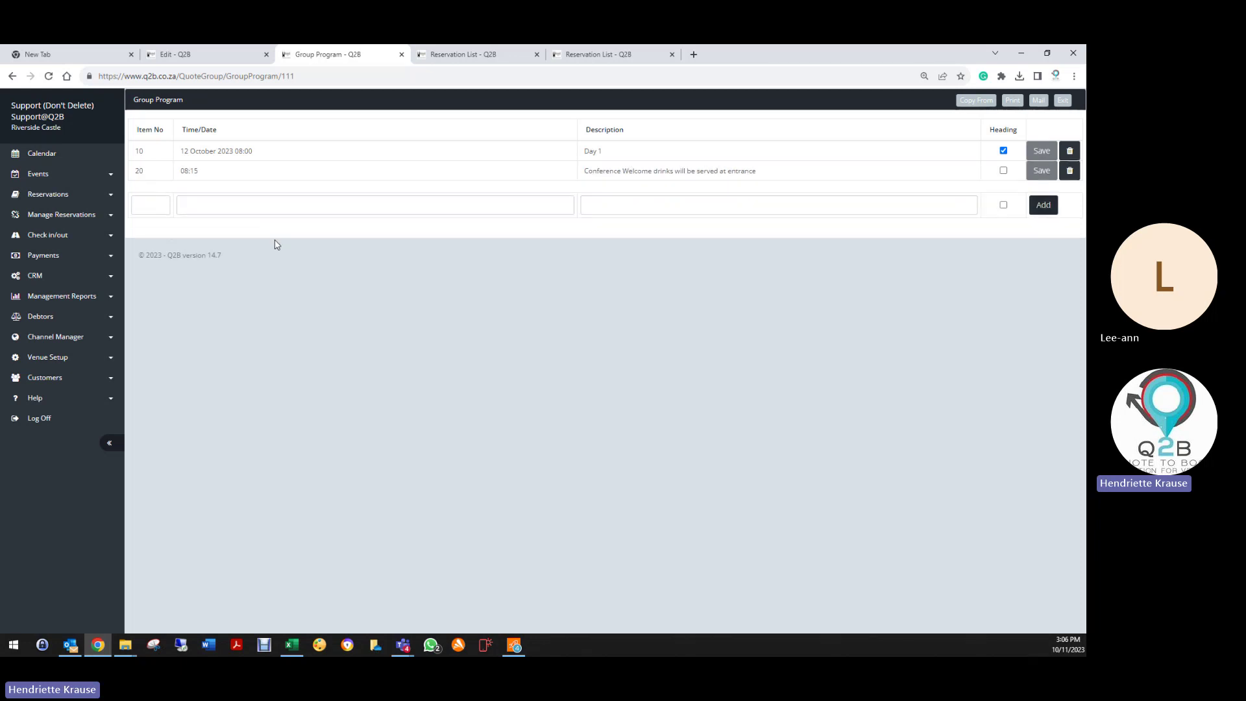
Step: Add item 30, 09:00 - 10:00 Conference in progress
left_click(156, 205)
type("3")
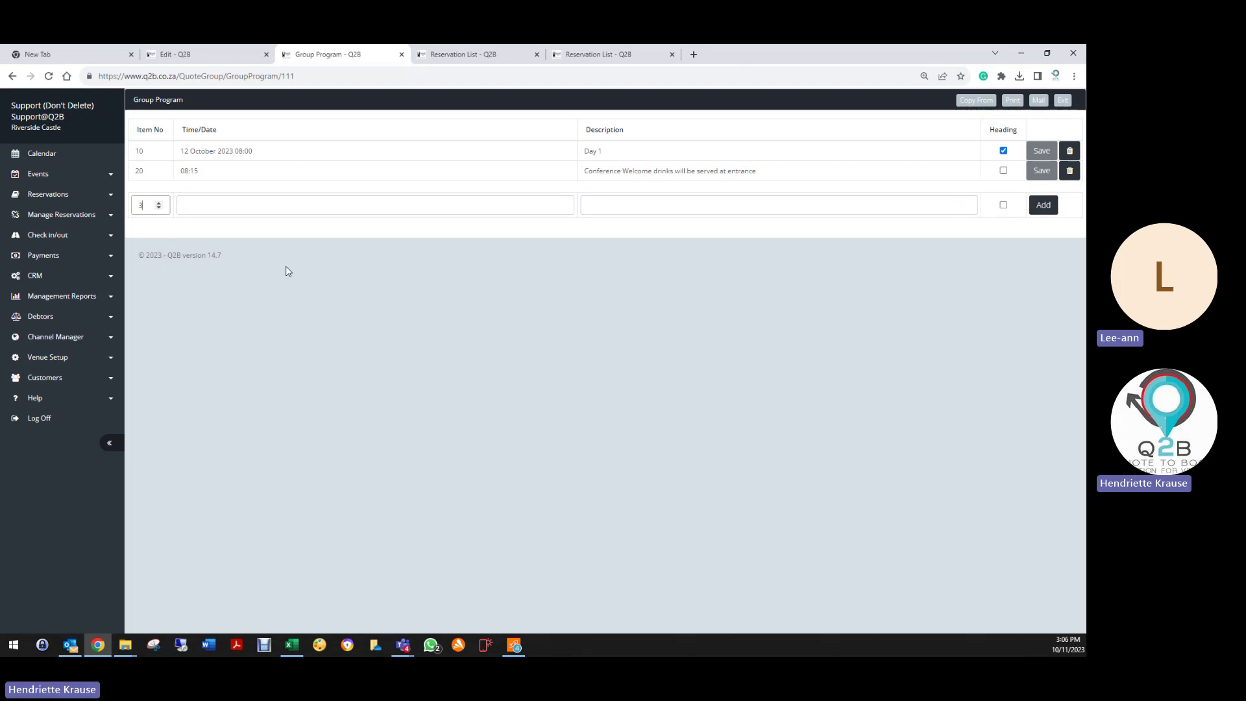
type("0")
key("Tab")
type("09")
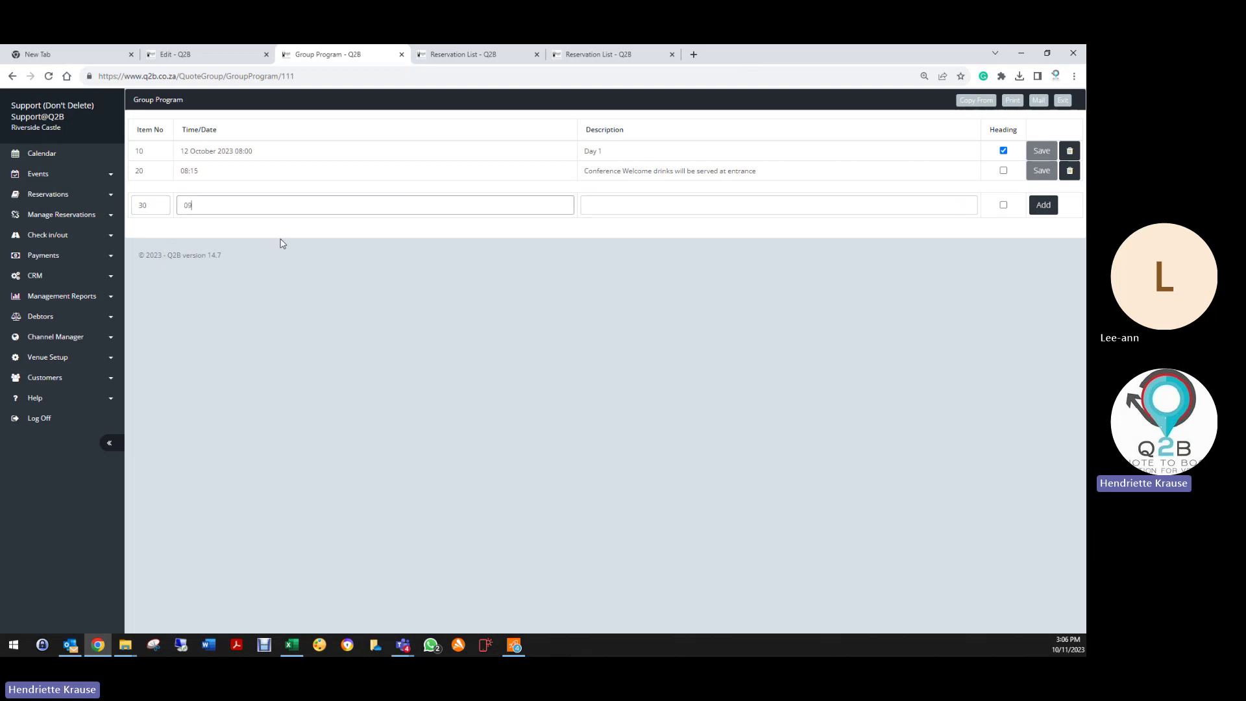
type("00")
key("BackSpace")
type(":00 - 10")
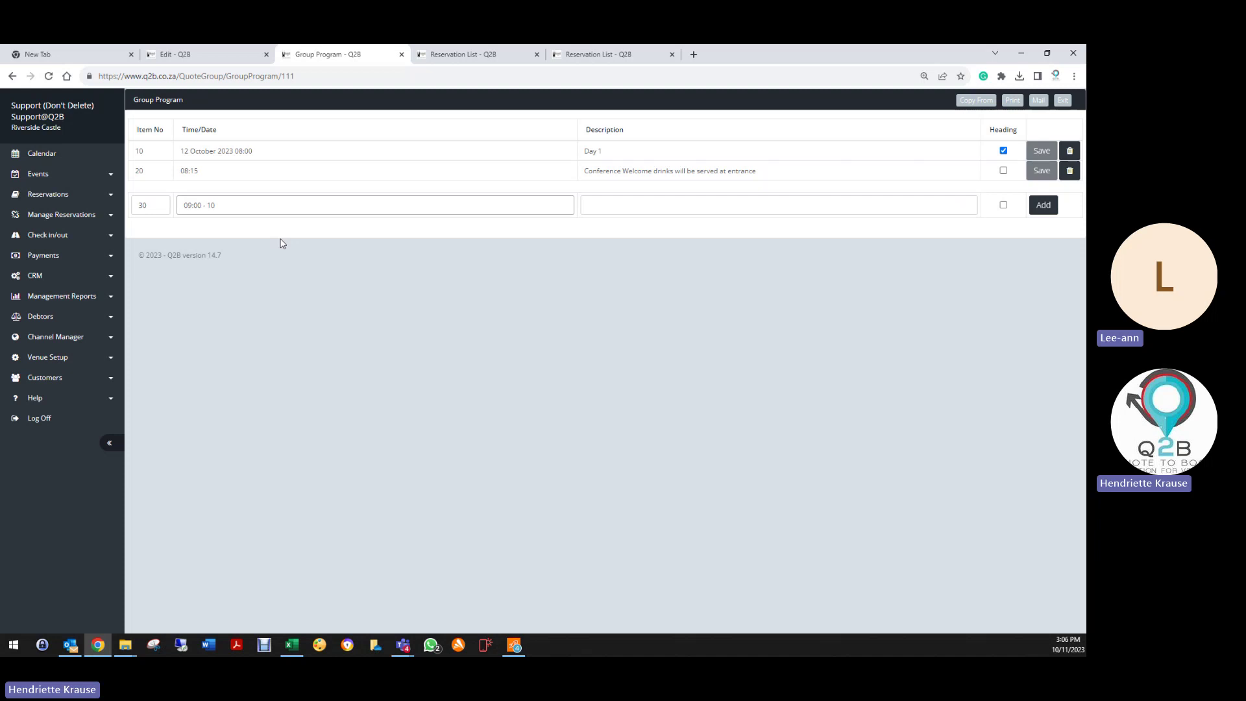
type("0")
type(":00")
key("Tab")
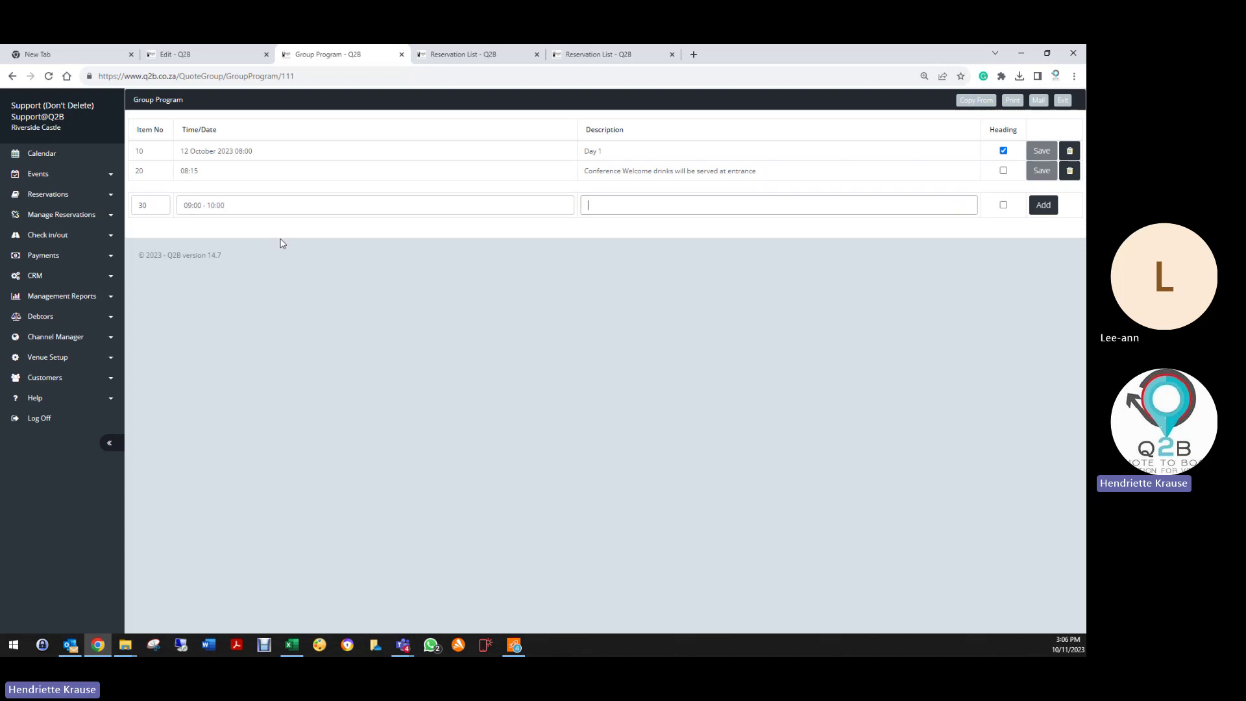
type("Conference i")
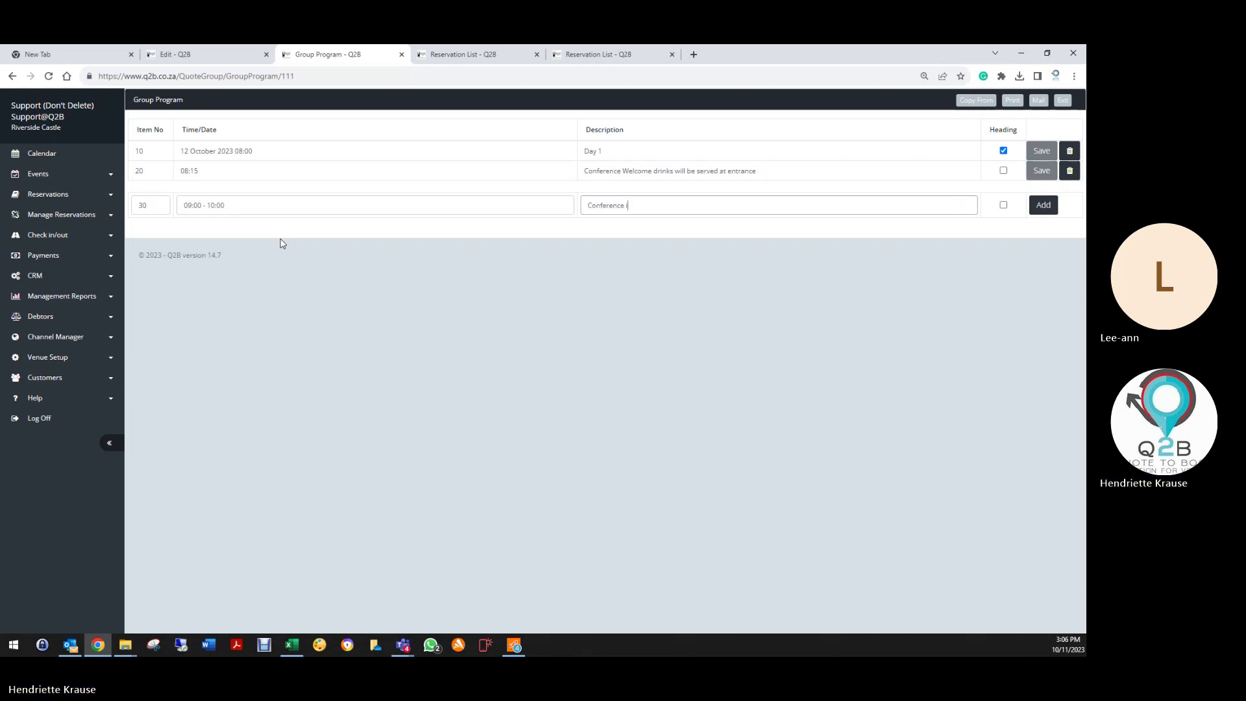
type("n ")
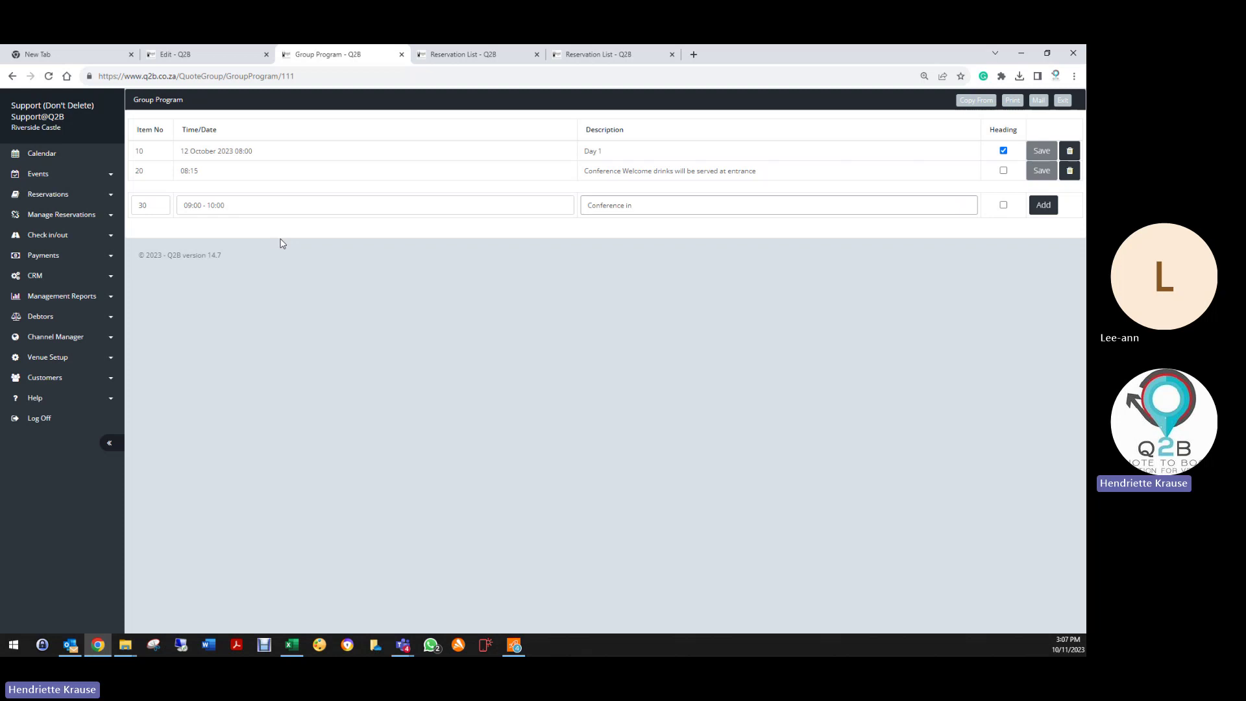
type("progress")
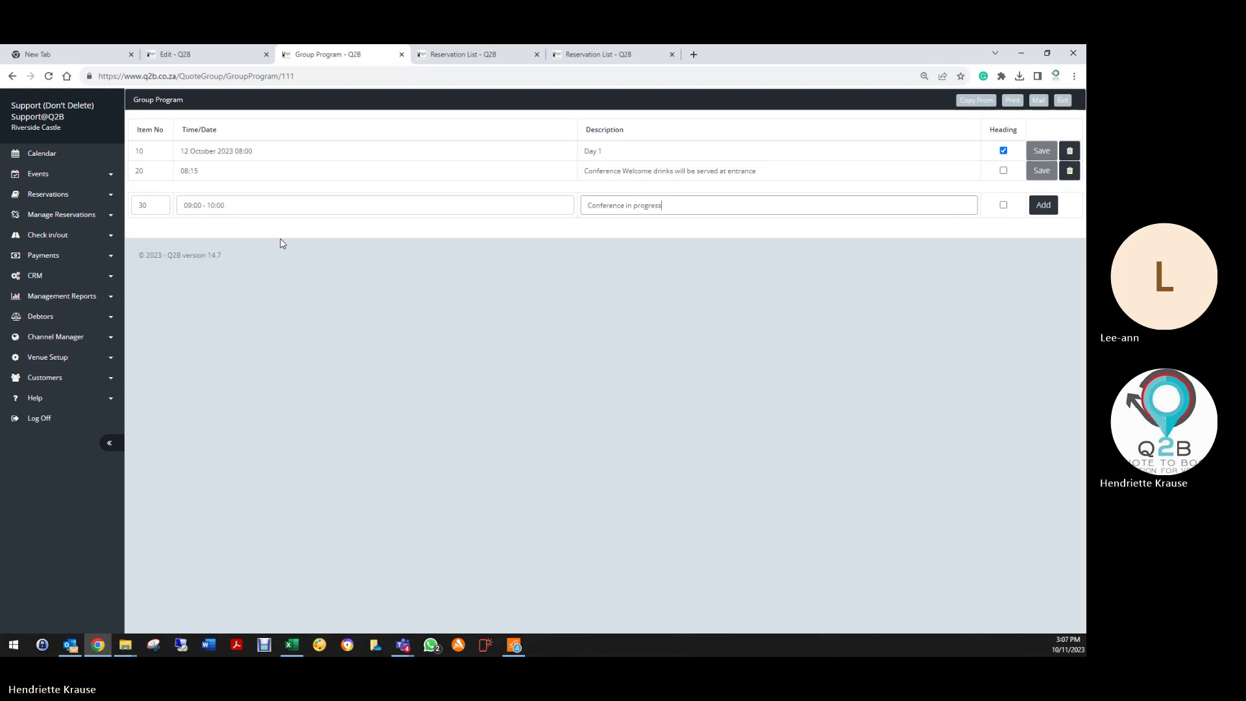
left_click(1042, 206)
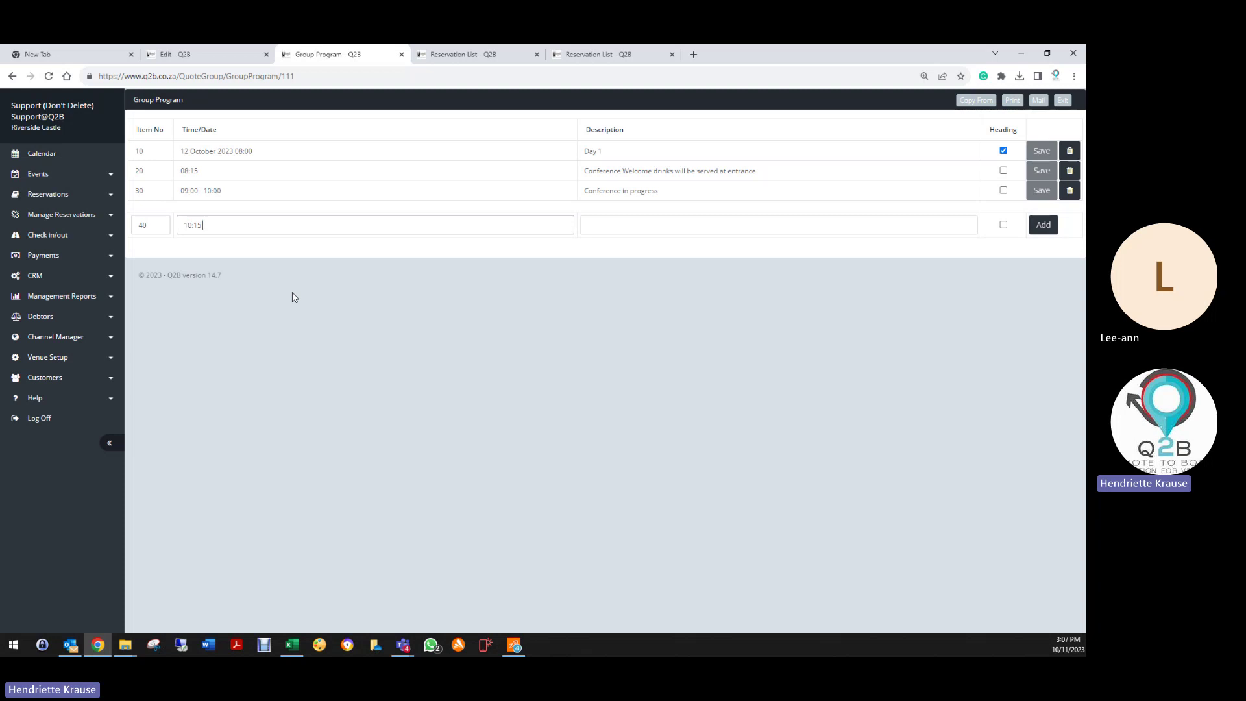
Step: Add a 10:15 - 10:30 Teabreak with Snack entry
type("10")
type(":30")
key("Tab")
type("Tea")
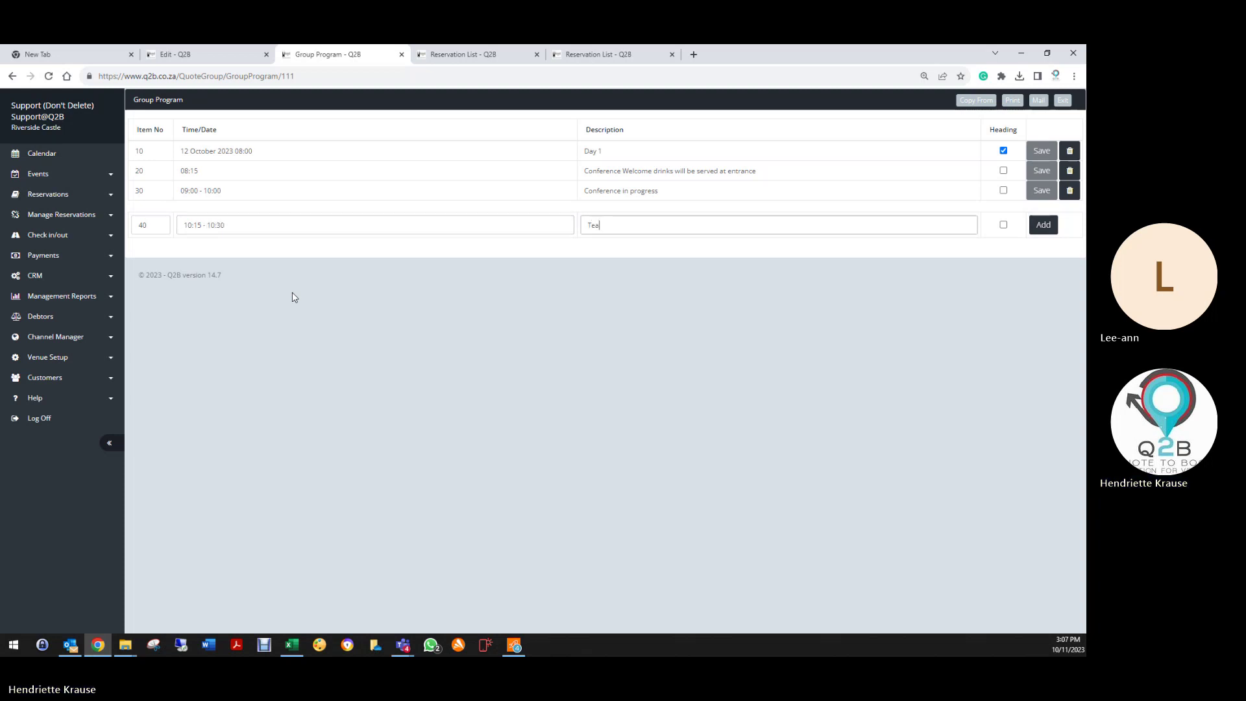
type("break ")
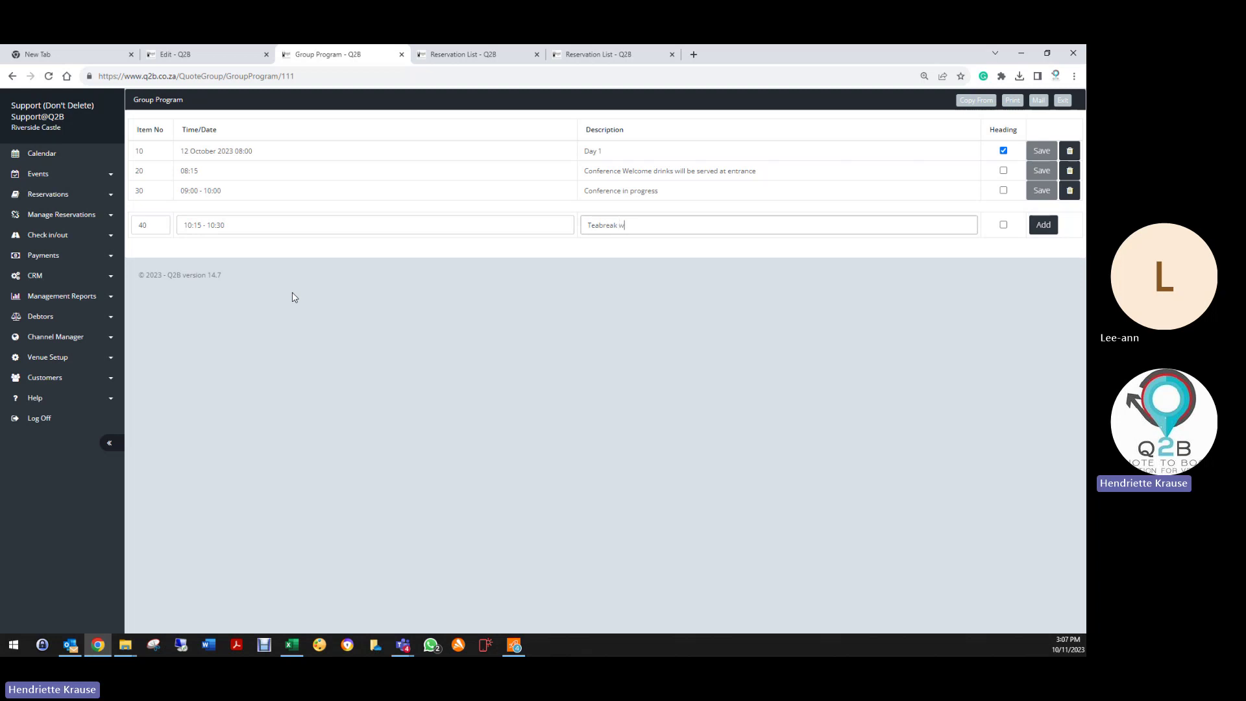
type("with Snack")
left_click(1049, 226)
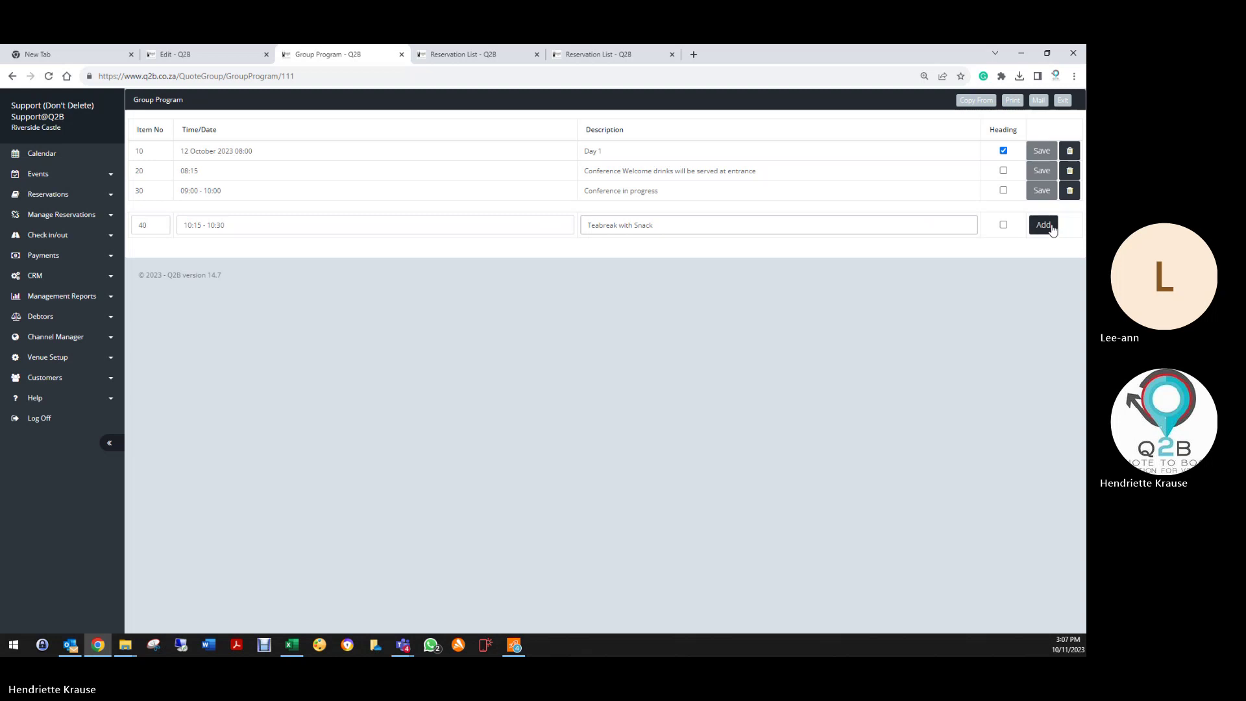
Step: Add item 50, Conference in progress from 10:30 - 13:00
left_click(152, 244)
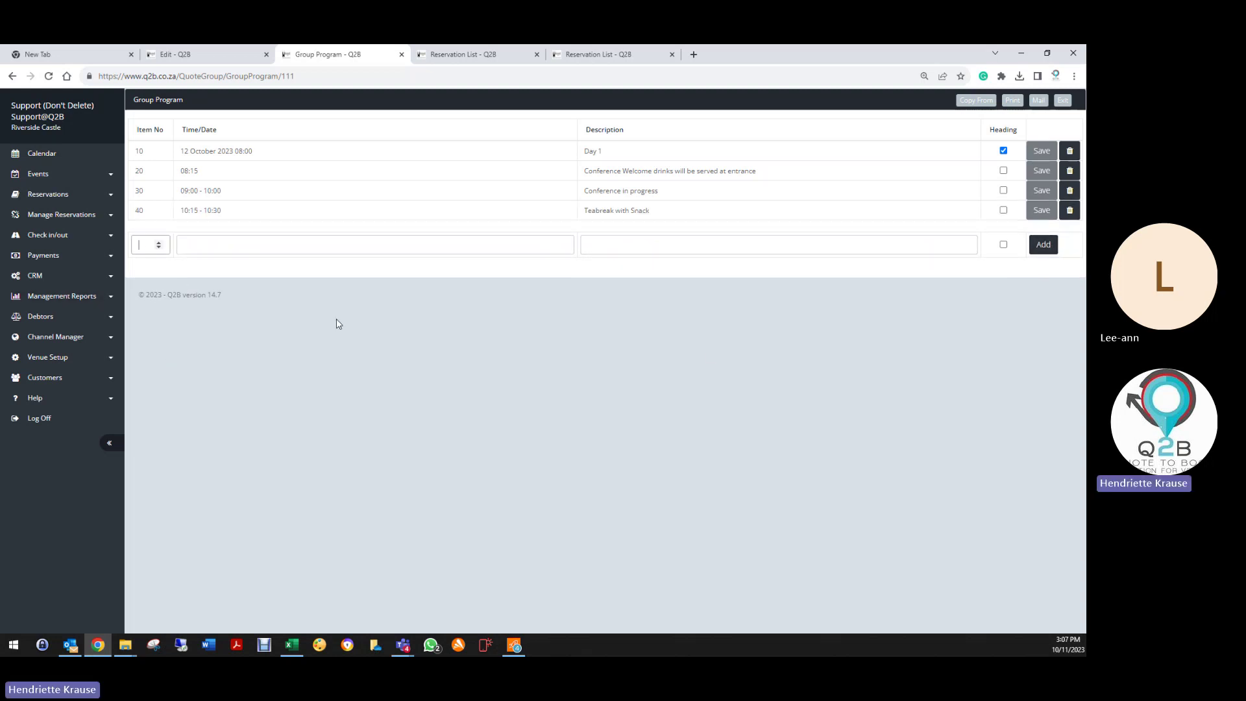
type("50")
key("Tab")
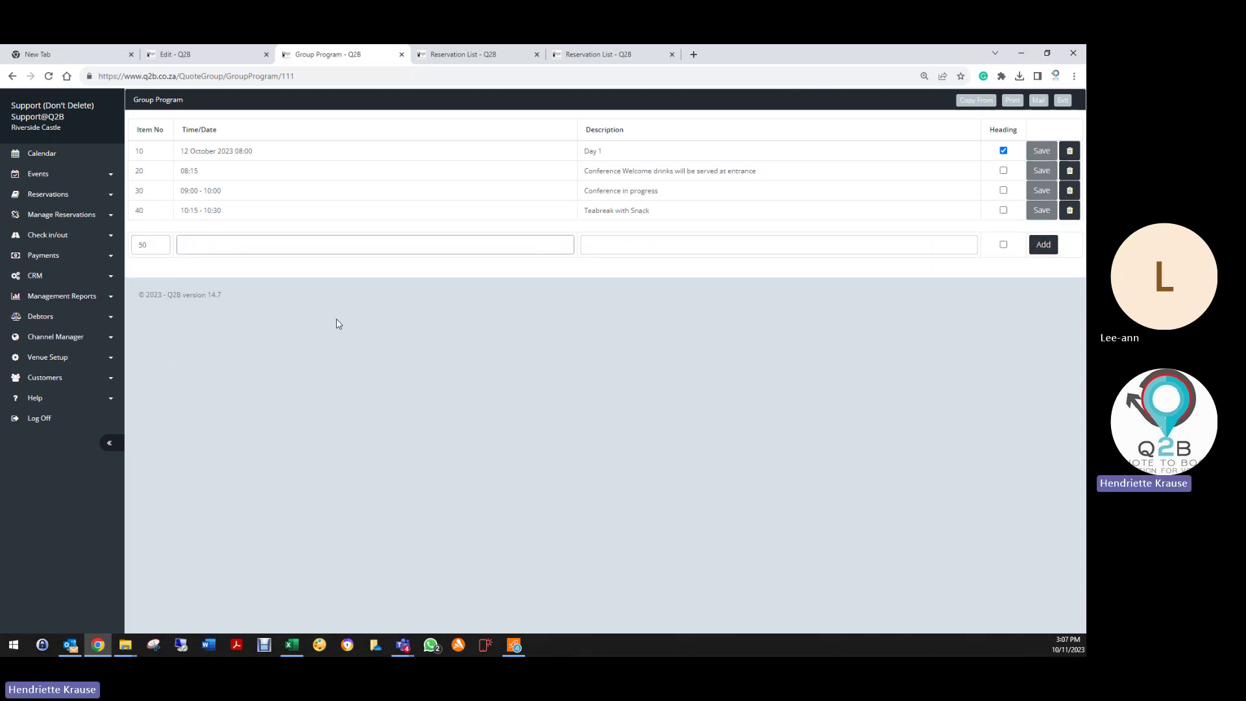
type("10:30")
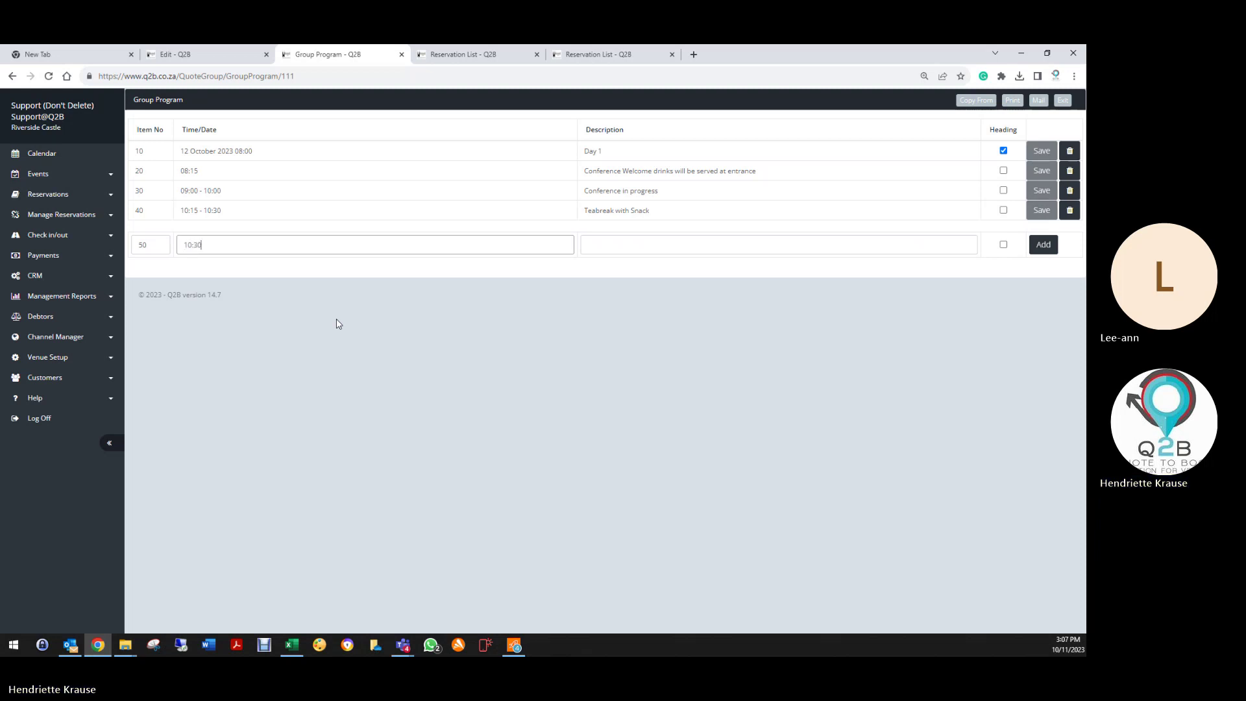
type(" - 13:00")
key("Tab")
type("Conf")
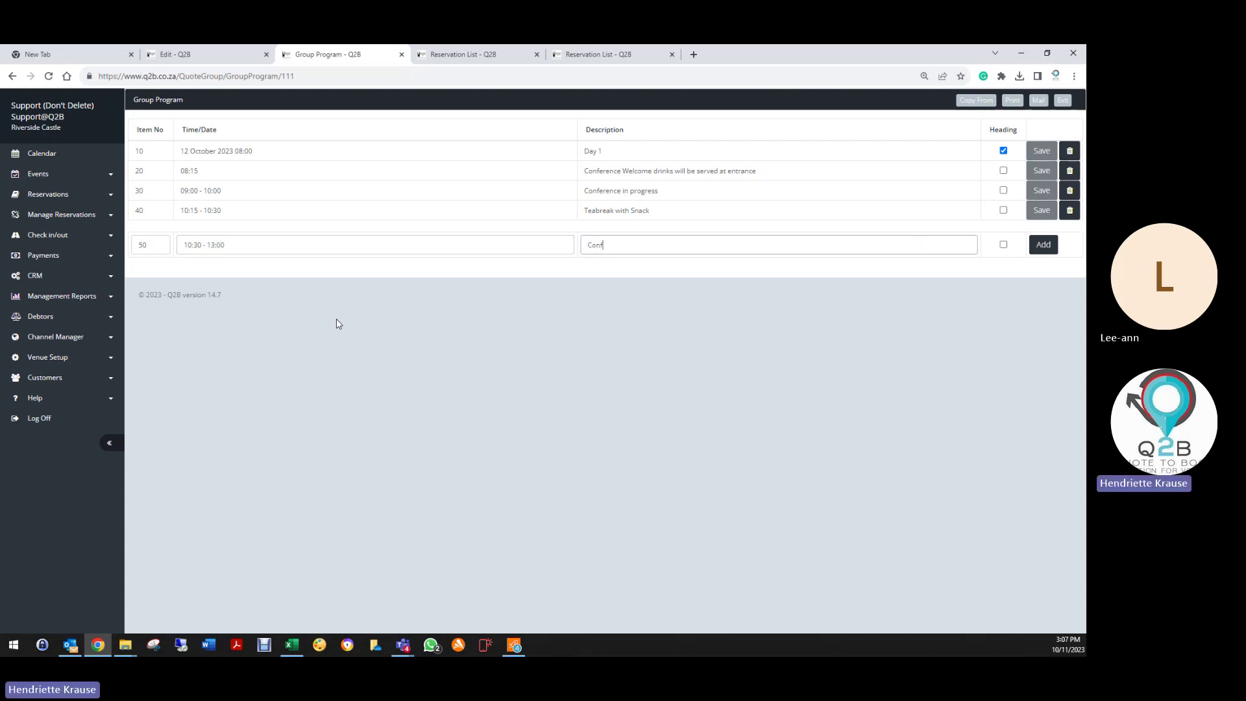
type("rrence")
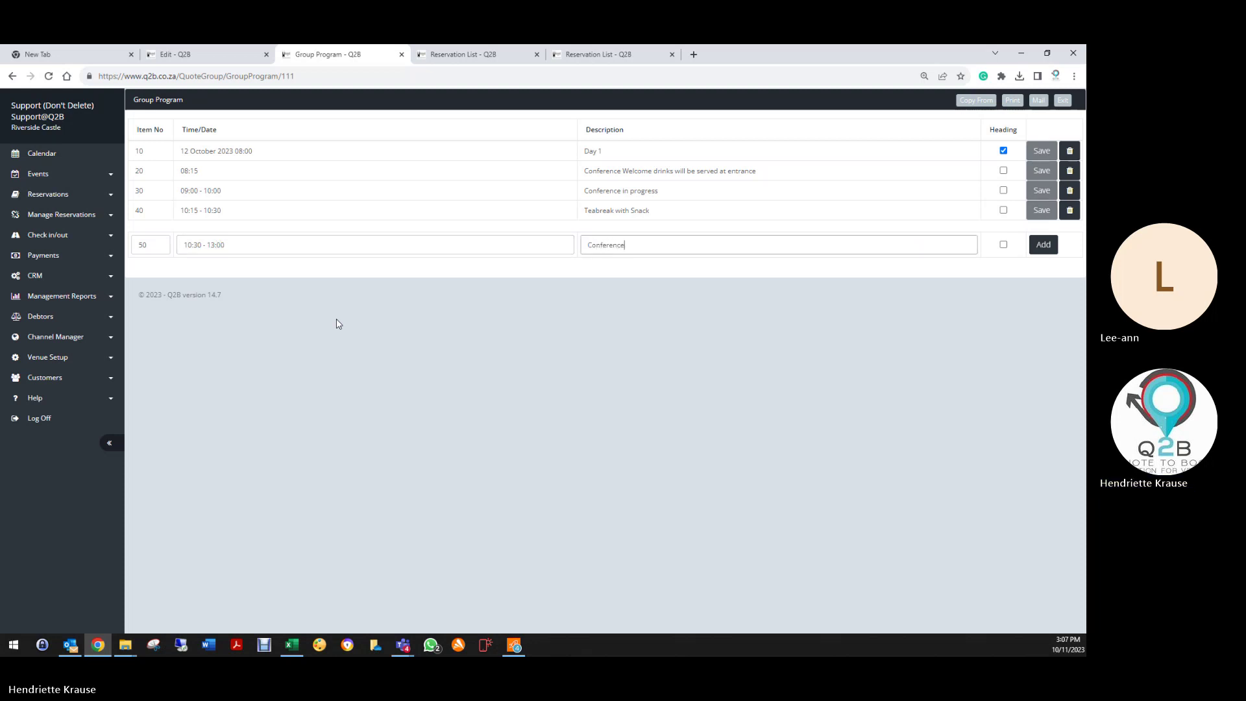
type(" in progre")
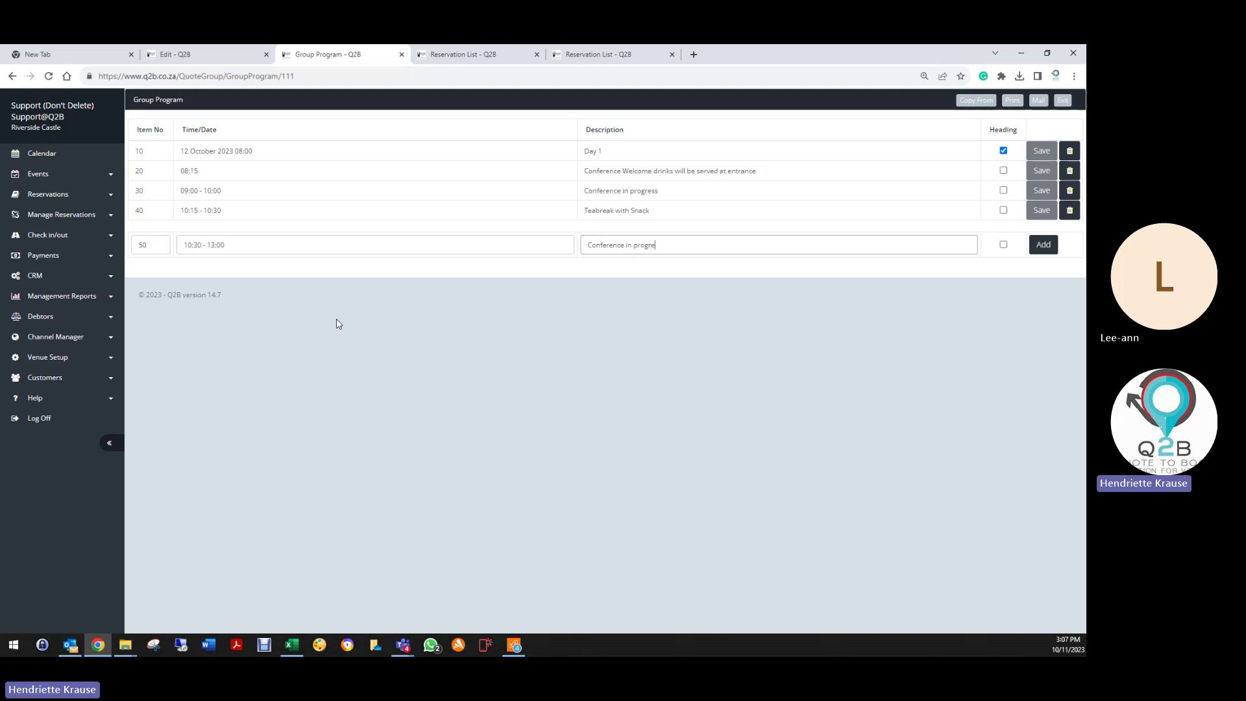
type("ss")
left_click(1044, 245)
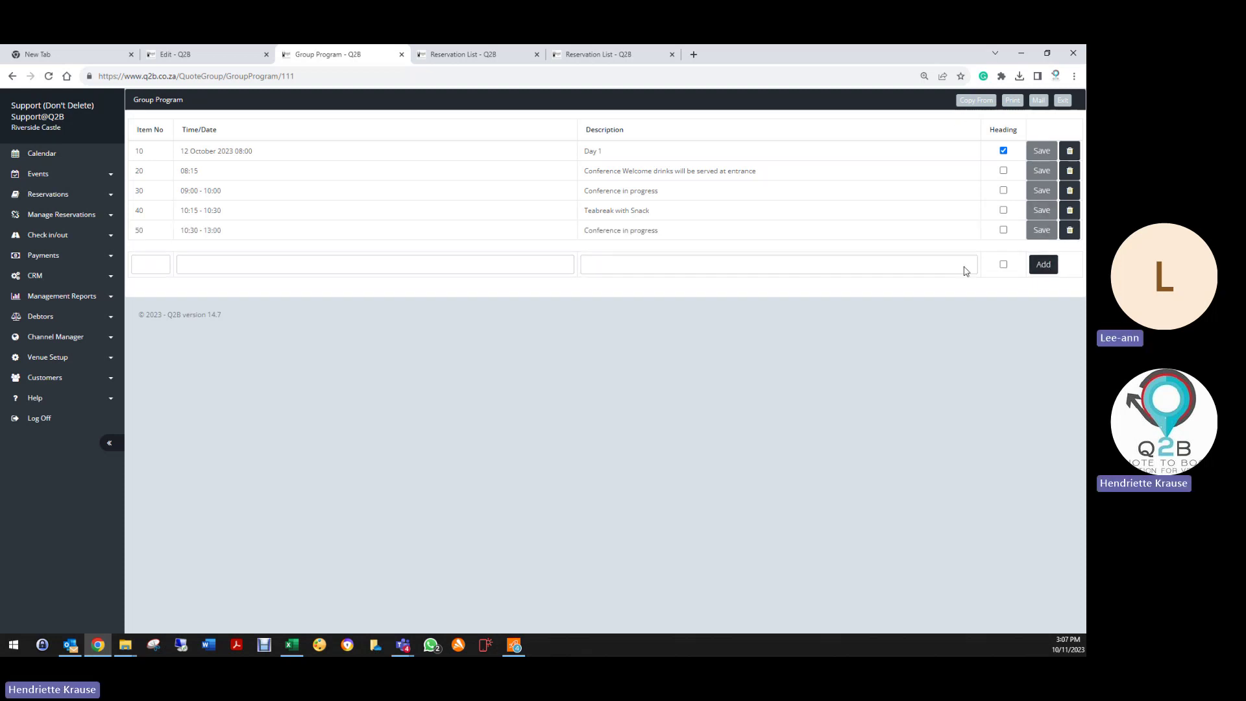
Step: Add item 60, 13:00 - 14:00 'Lunch will be served in Garden'
left_click(156, 266)
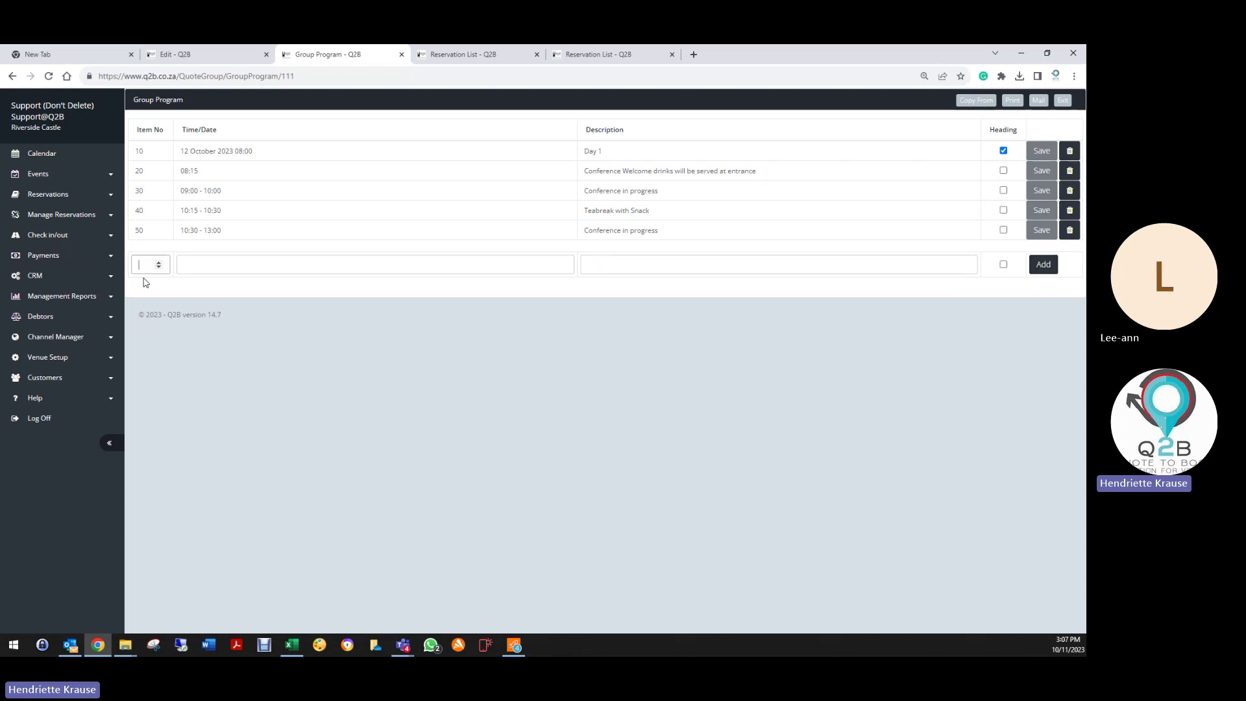
type("60")
key("Tab")
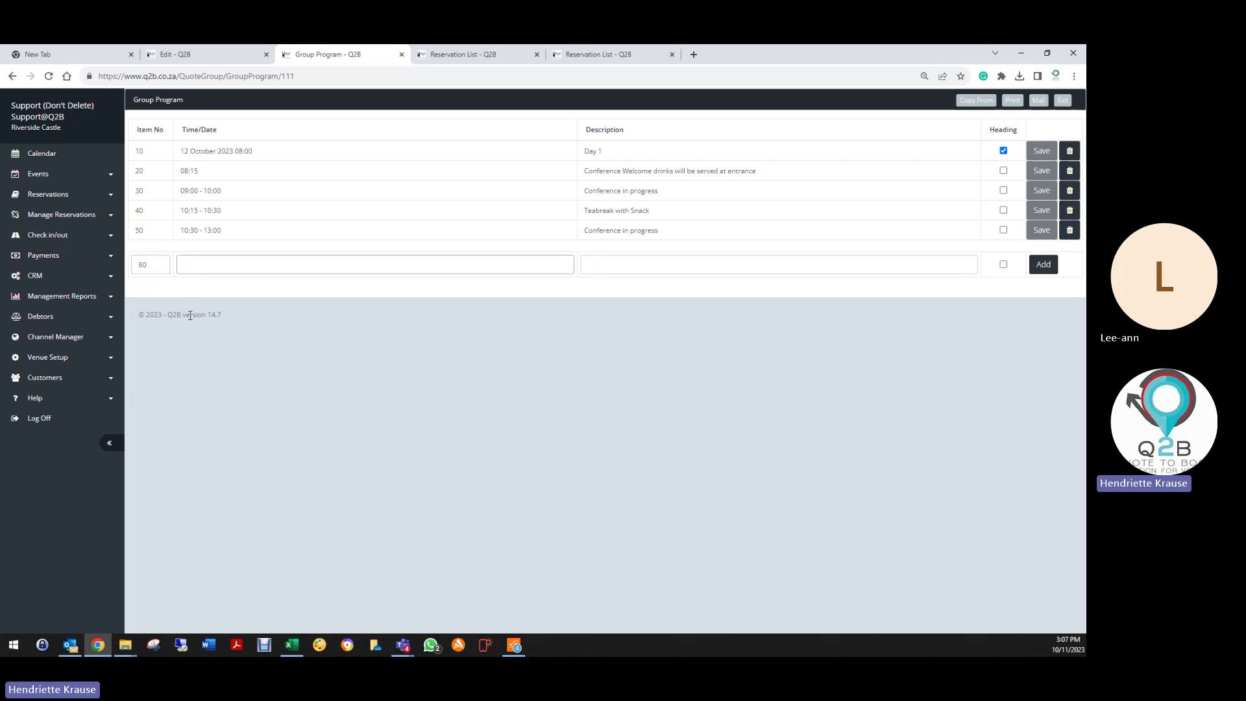
type("13:00")
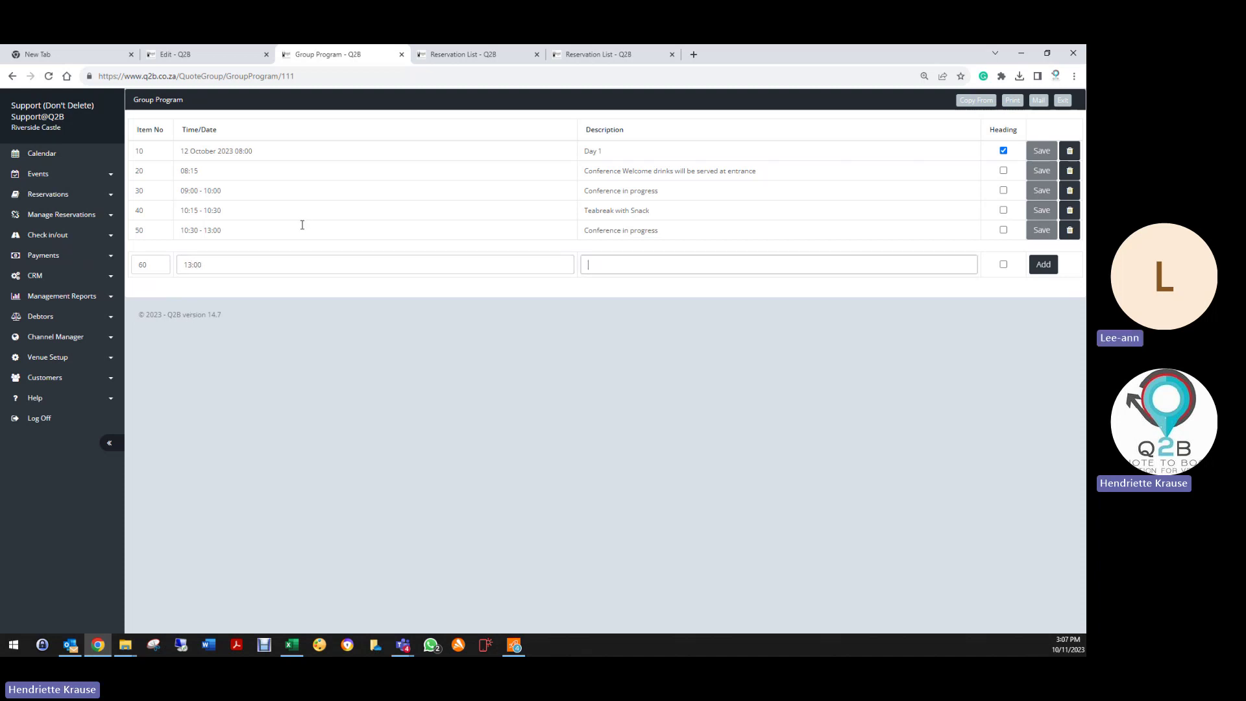
left_click(231, 267)
type("- 14")
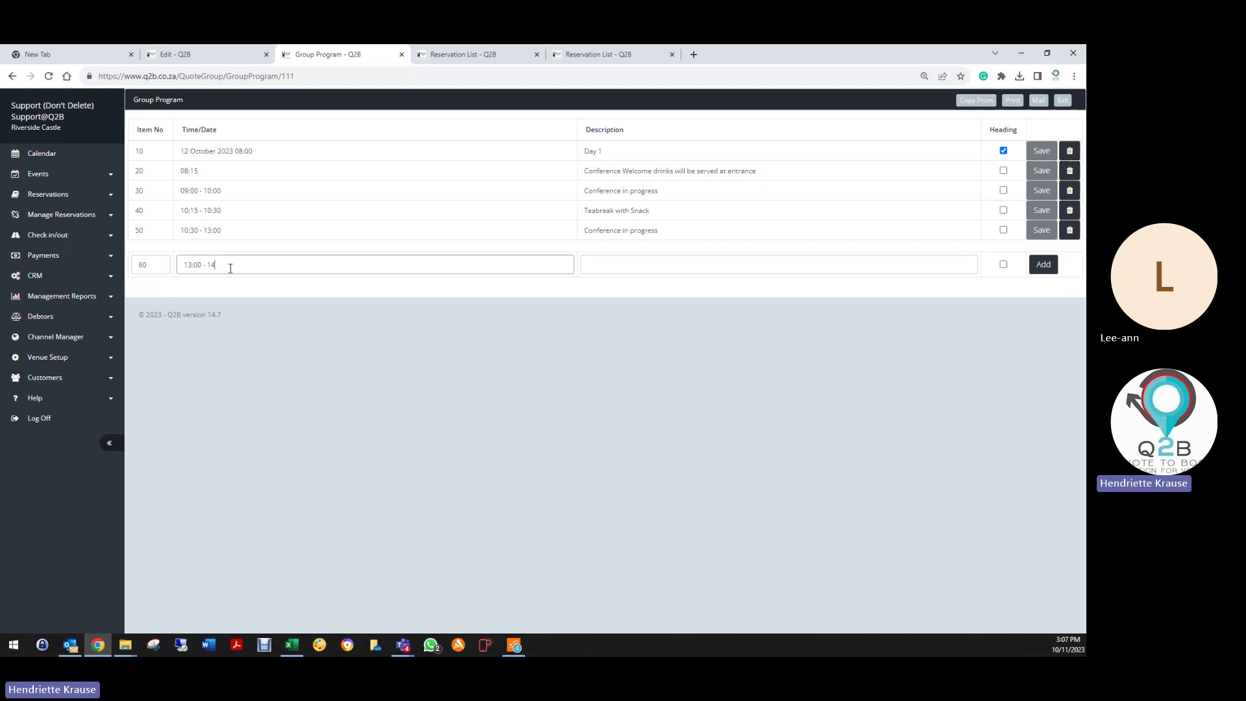
type(":00")
key("Tab")
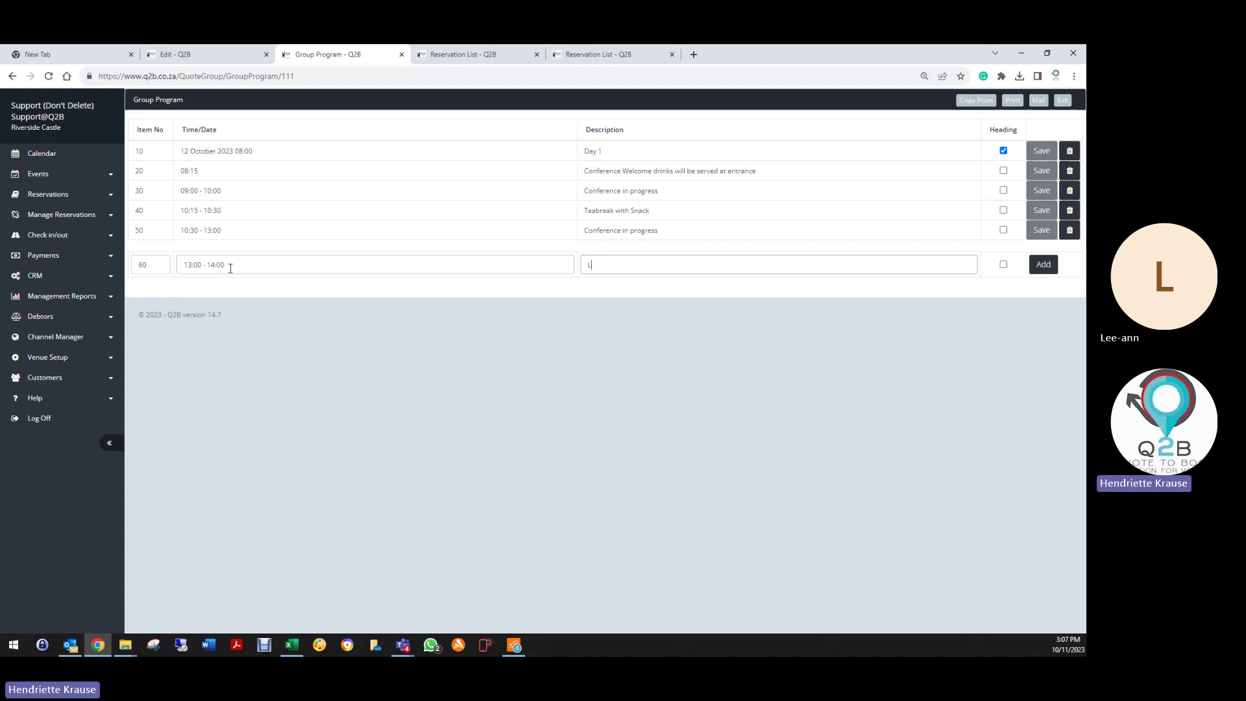
type("Lunch will be served in Garden")
left_click(1044, 265)
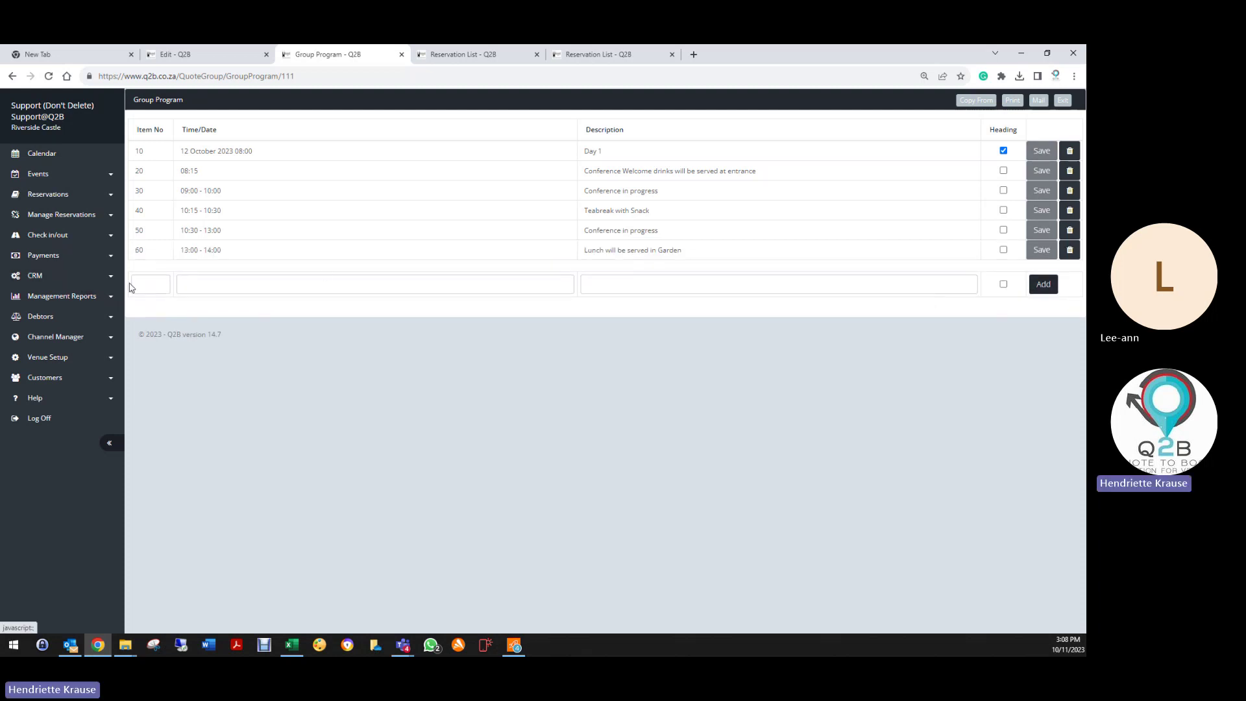
Step: Add item 70, 14:00 - 15:00 Teabreak with Snack
left_click(148, 284)
type("70")
key("Tab")
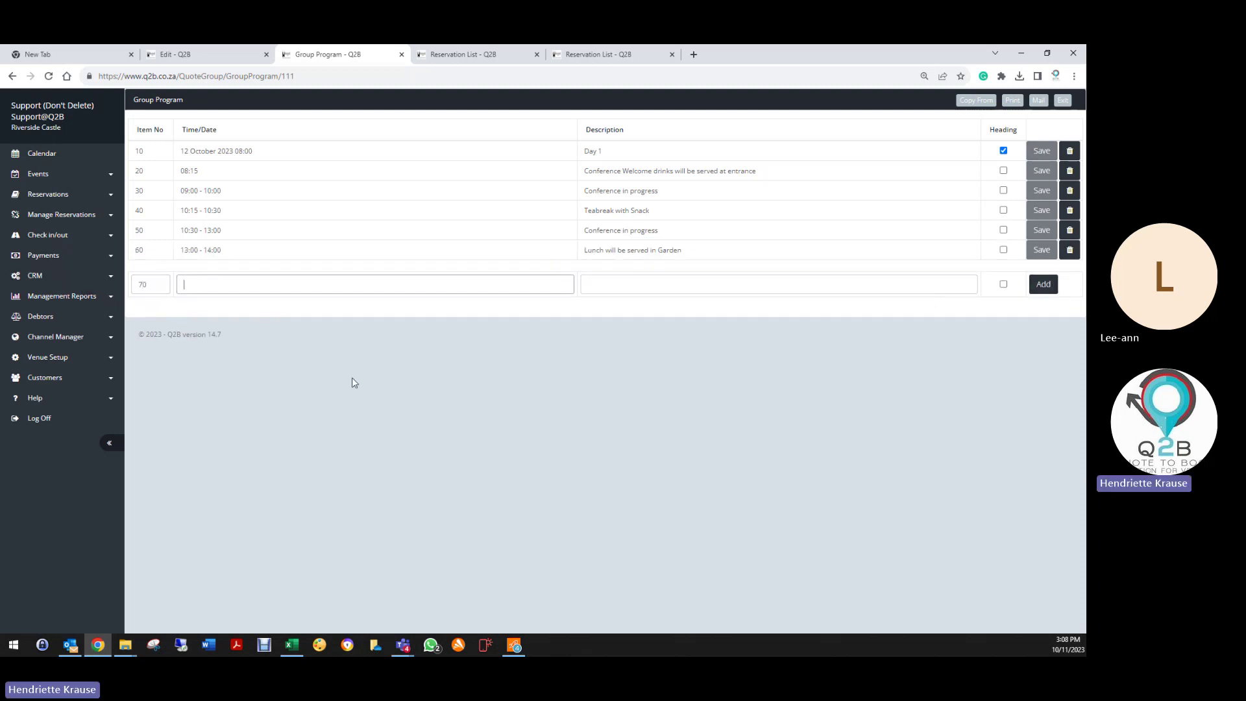
type("14\"00 - 15:00")
key("Tab")
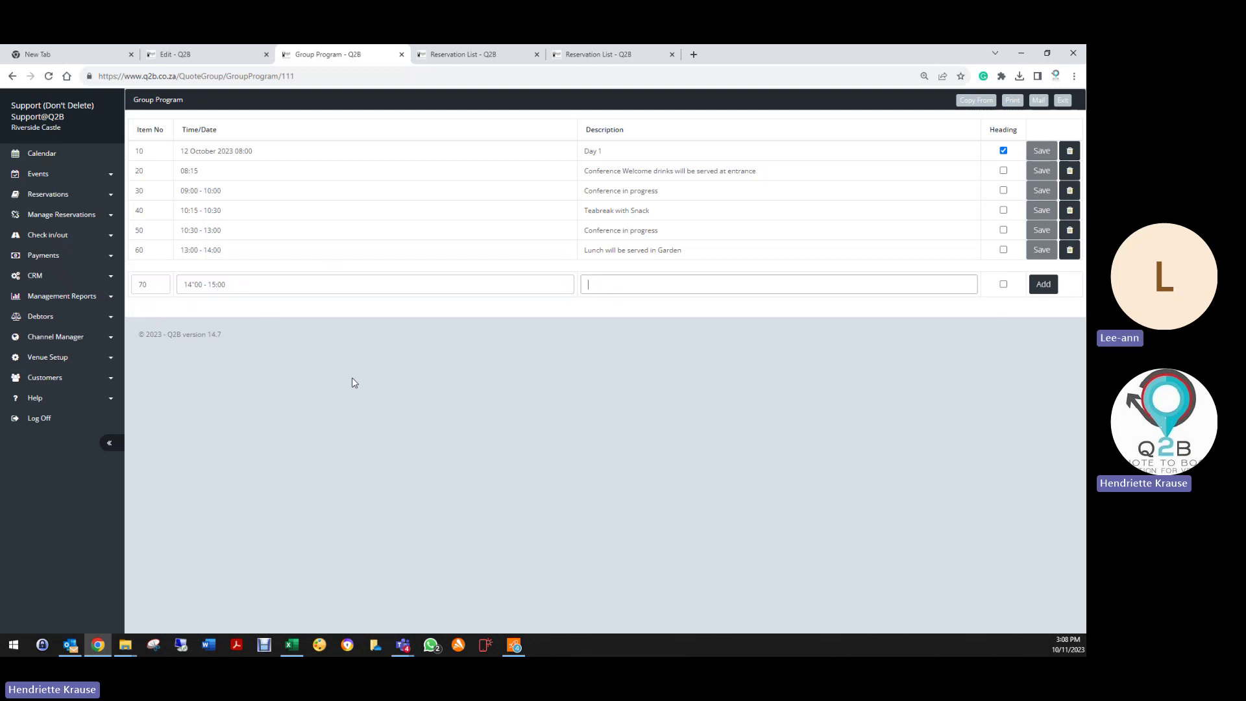
type("Teabreak ")
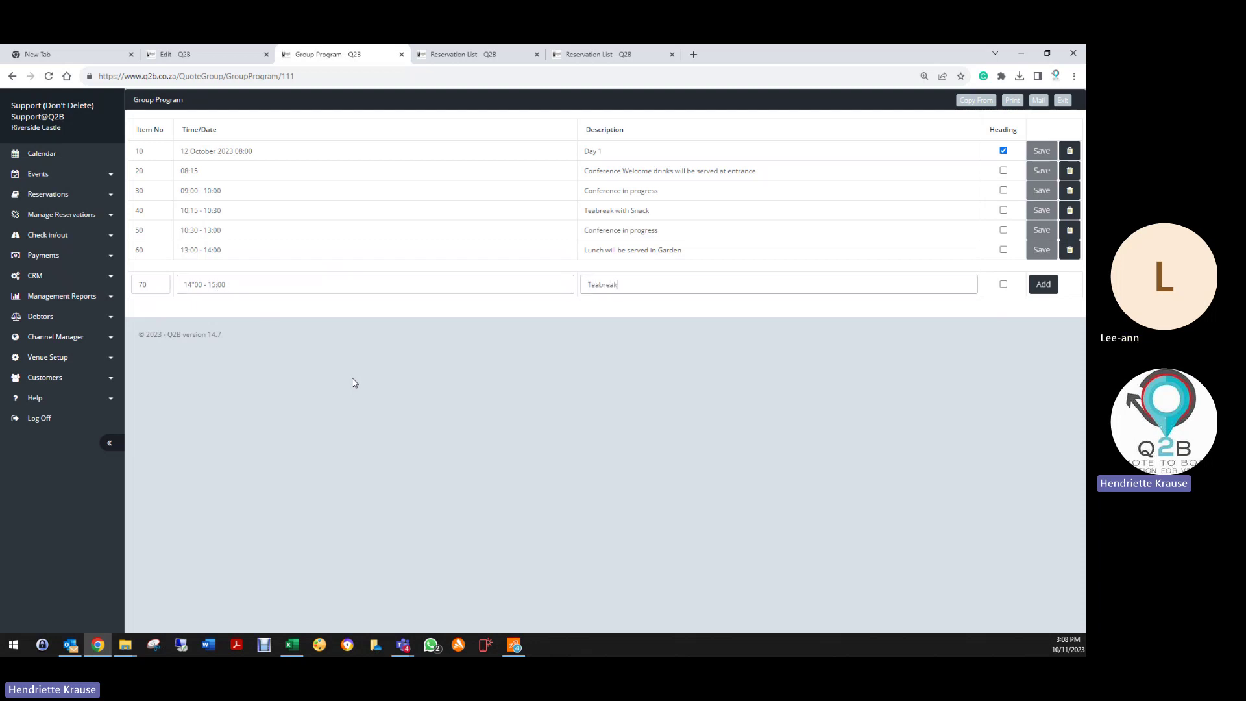
type("with San")
key("BackSpace")
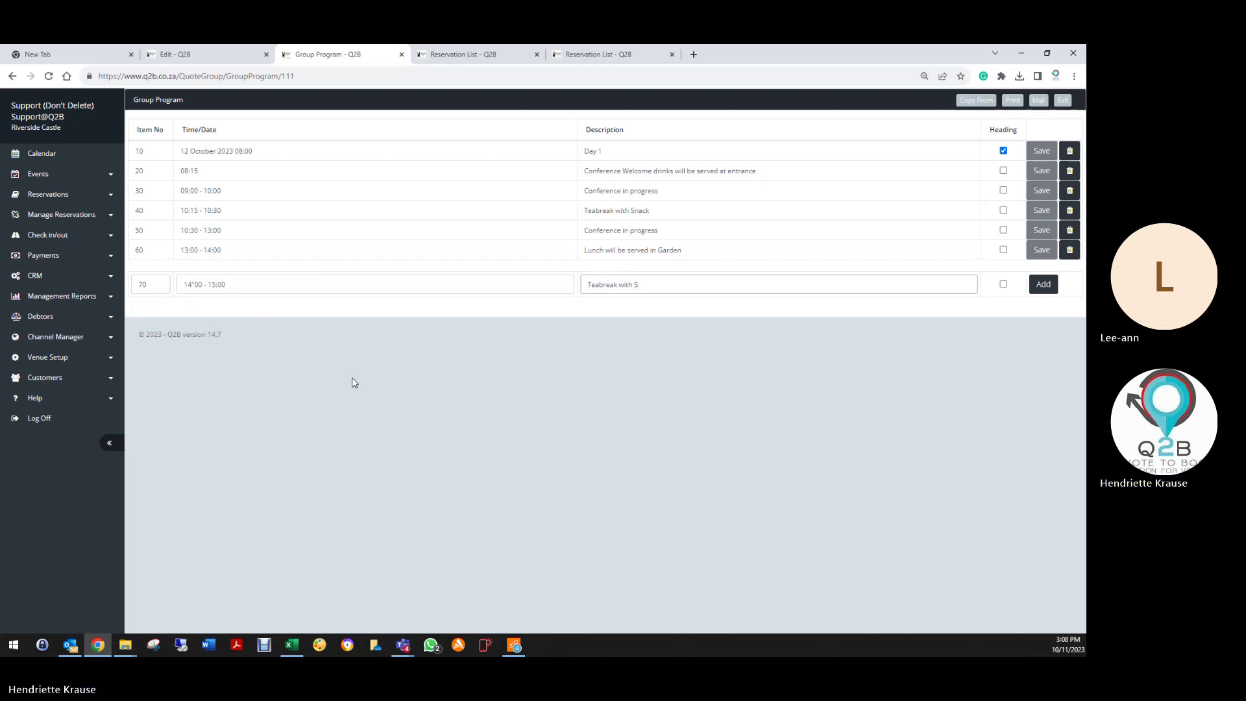
type("na")
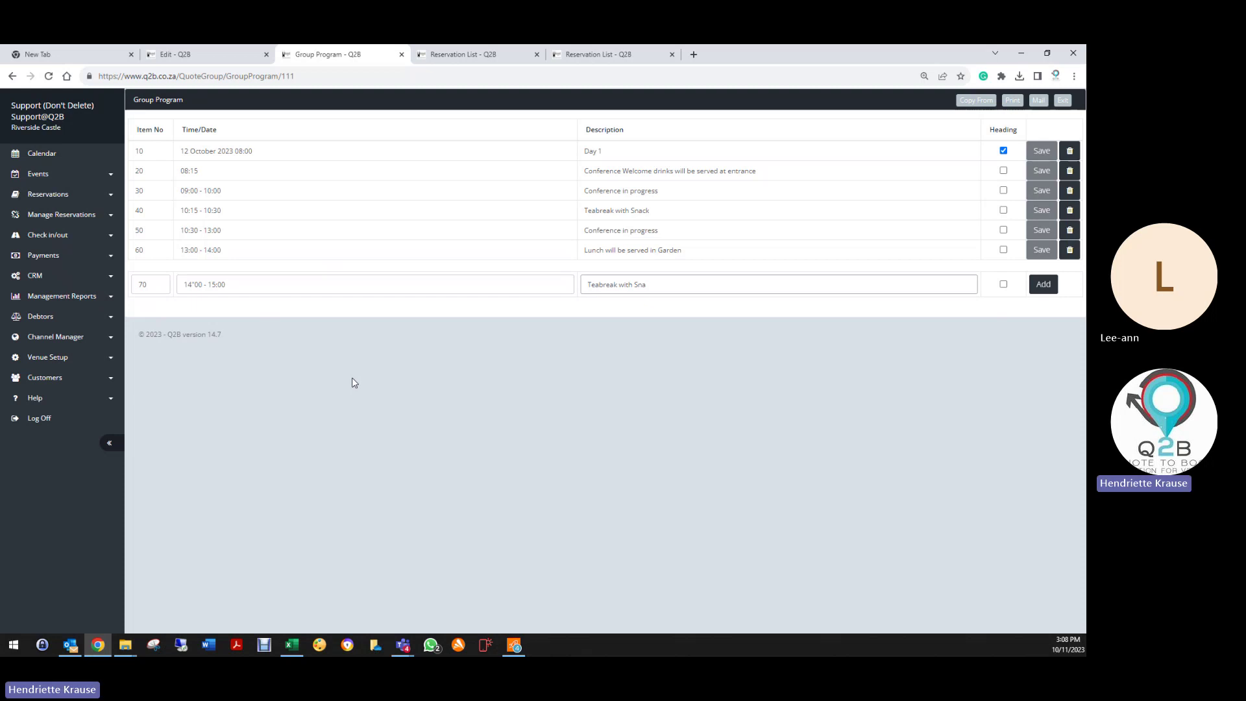
type("ck")
left_click(1043, 284)
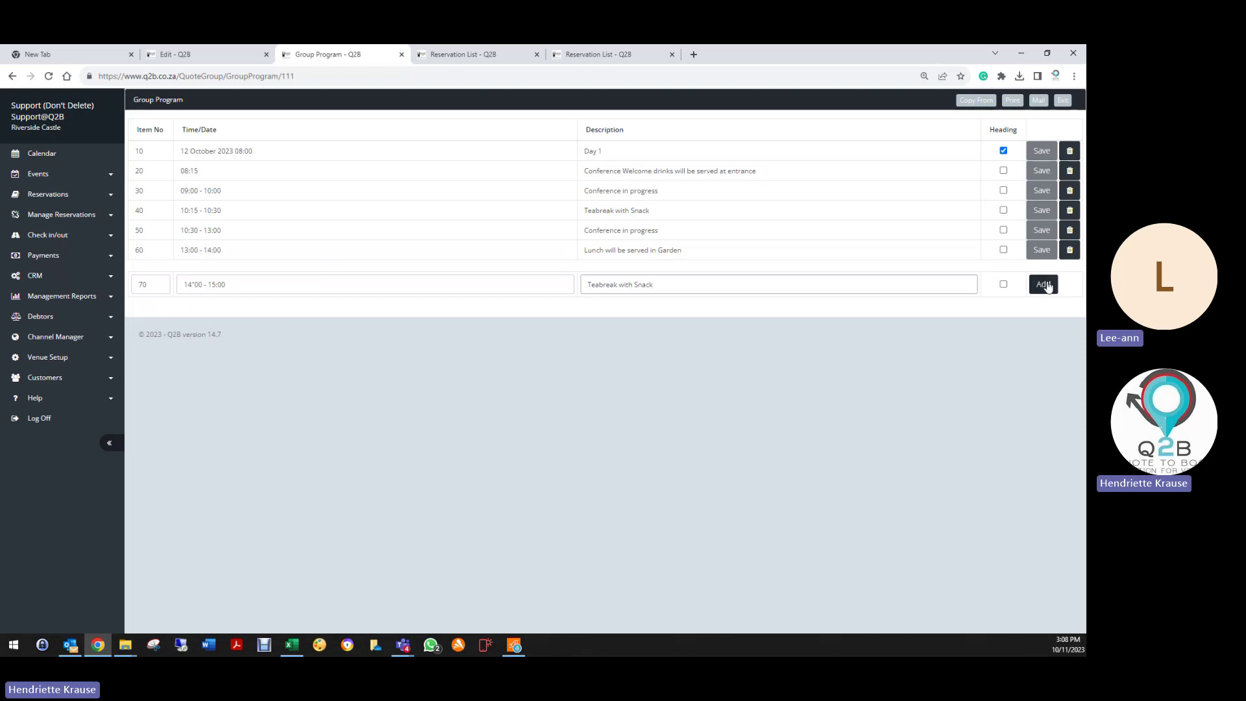
Step: Add item 80, Conference in progress from 15:00 - 17:00
left_click(144, 300)
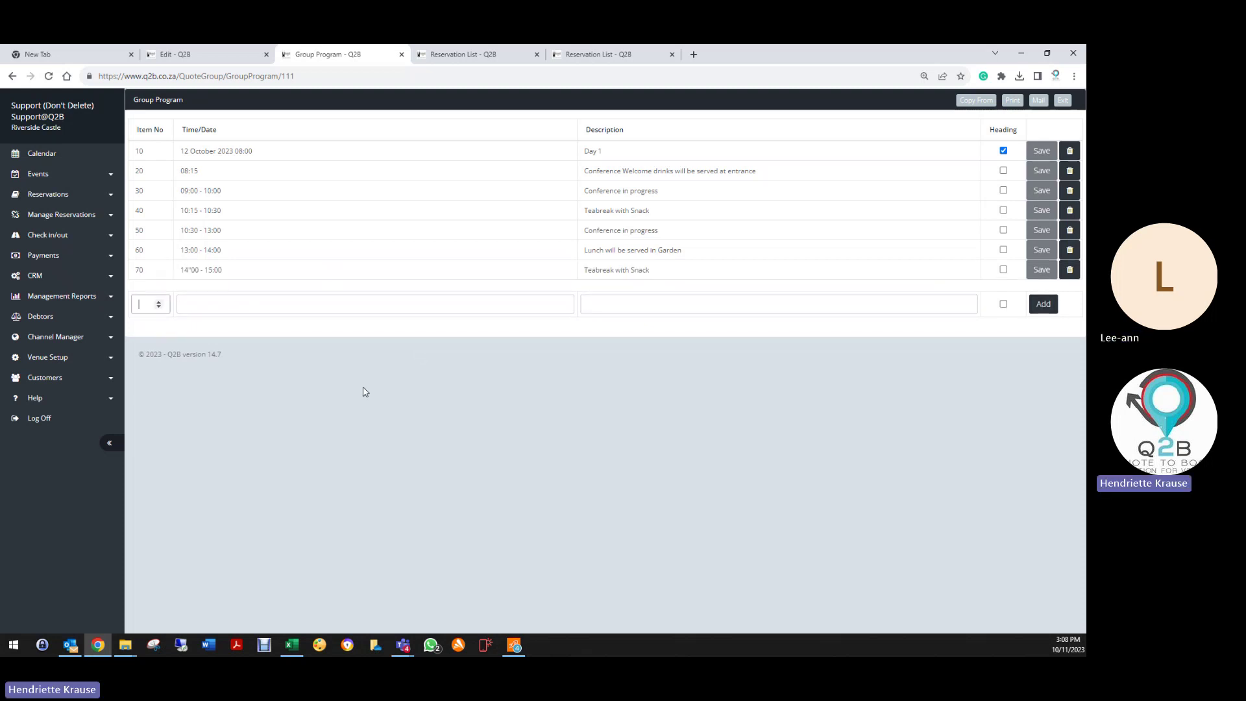
key("Tab")
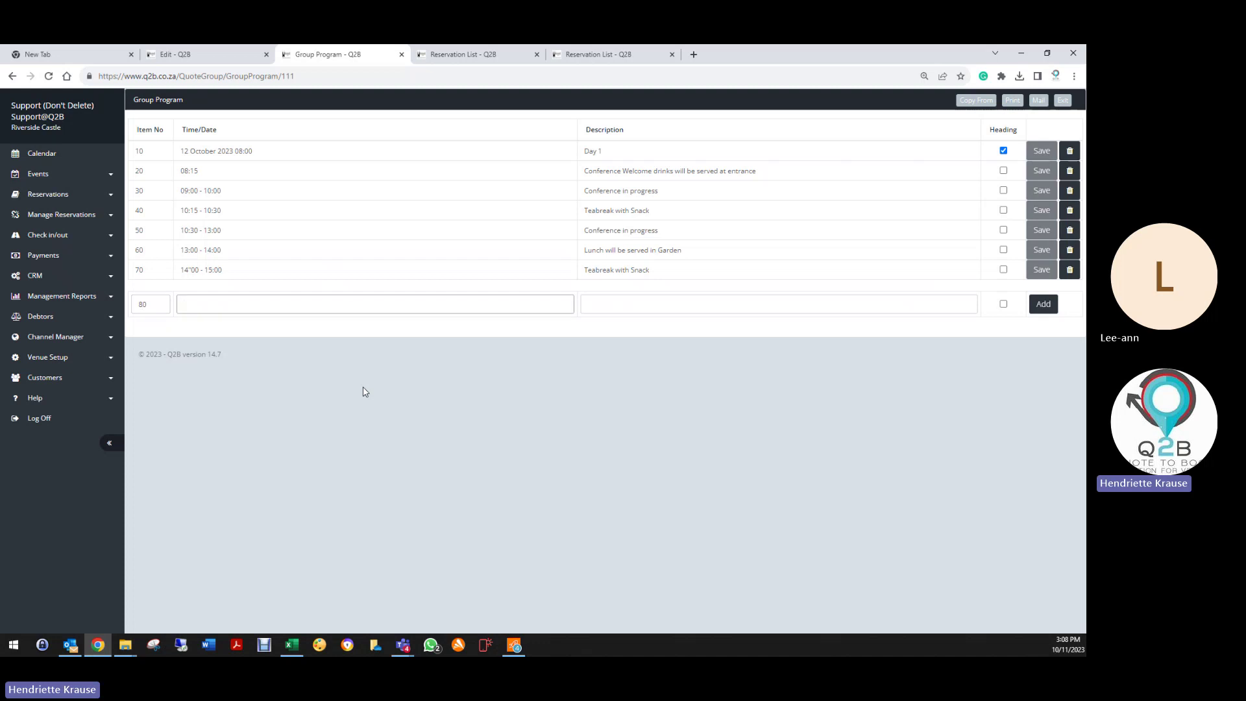
type("15:00 - 17:00")
key("Tab")
type("Co")
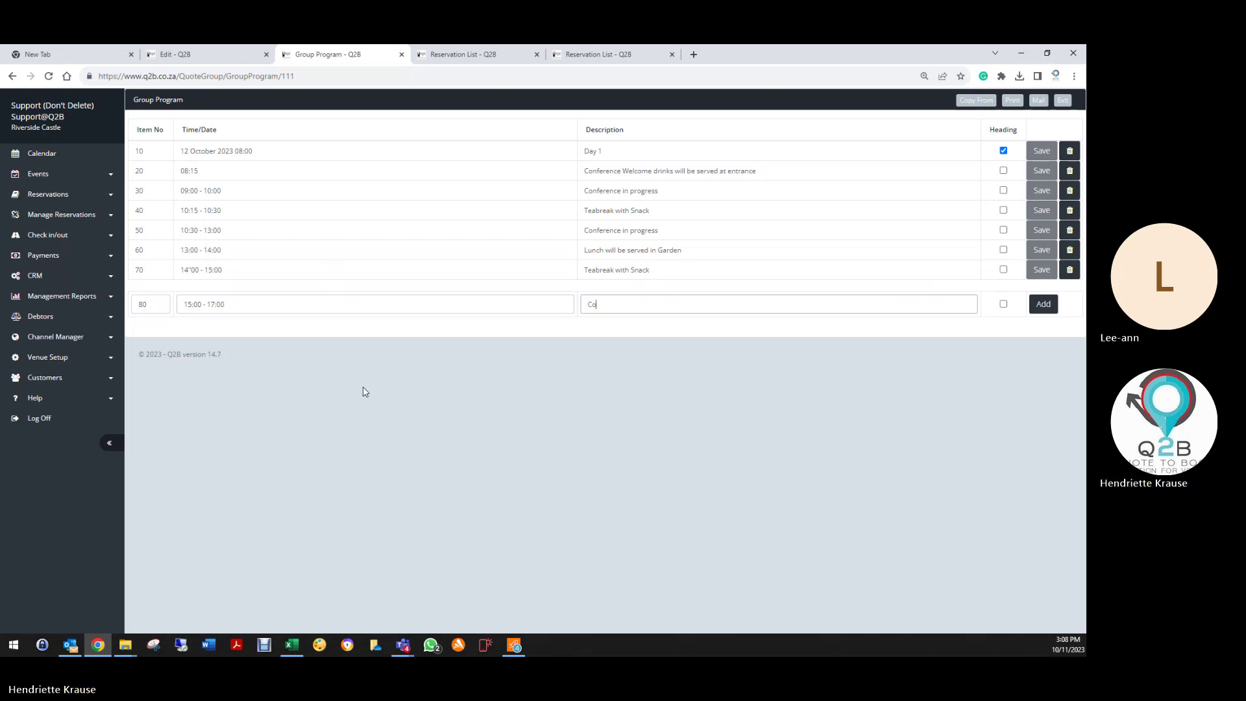
type("nference in progress")
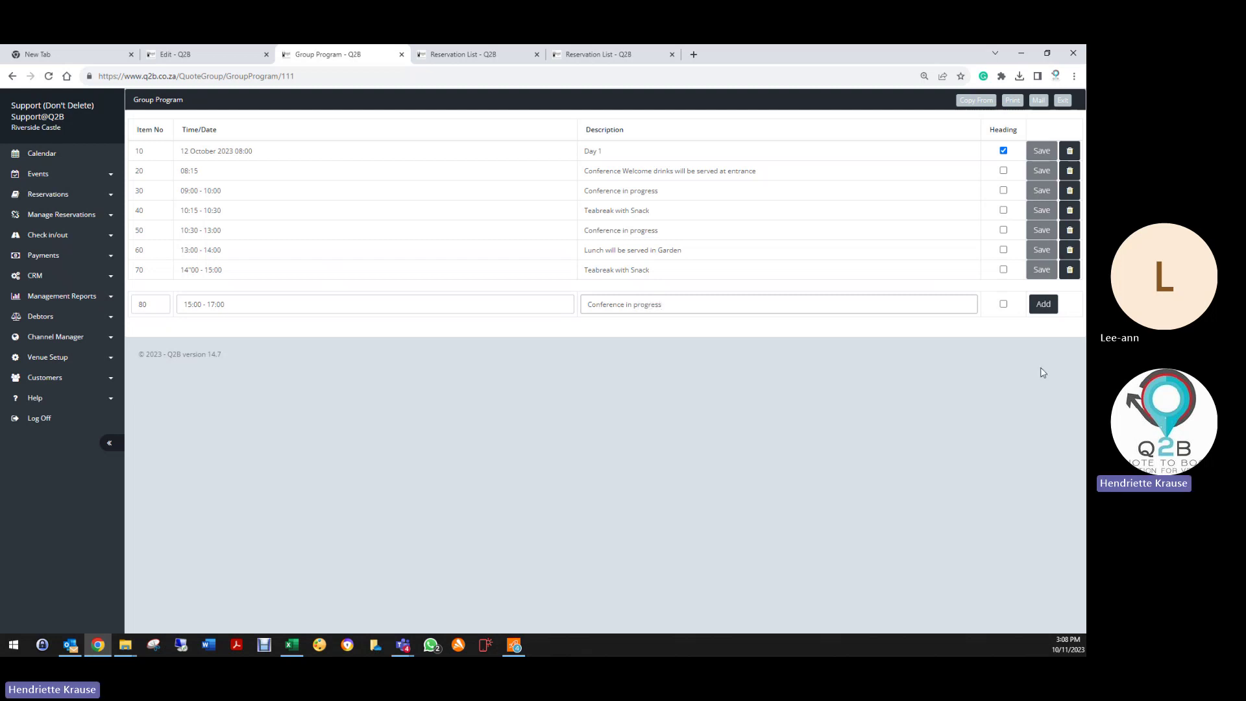
left_click(1043, 304)
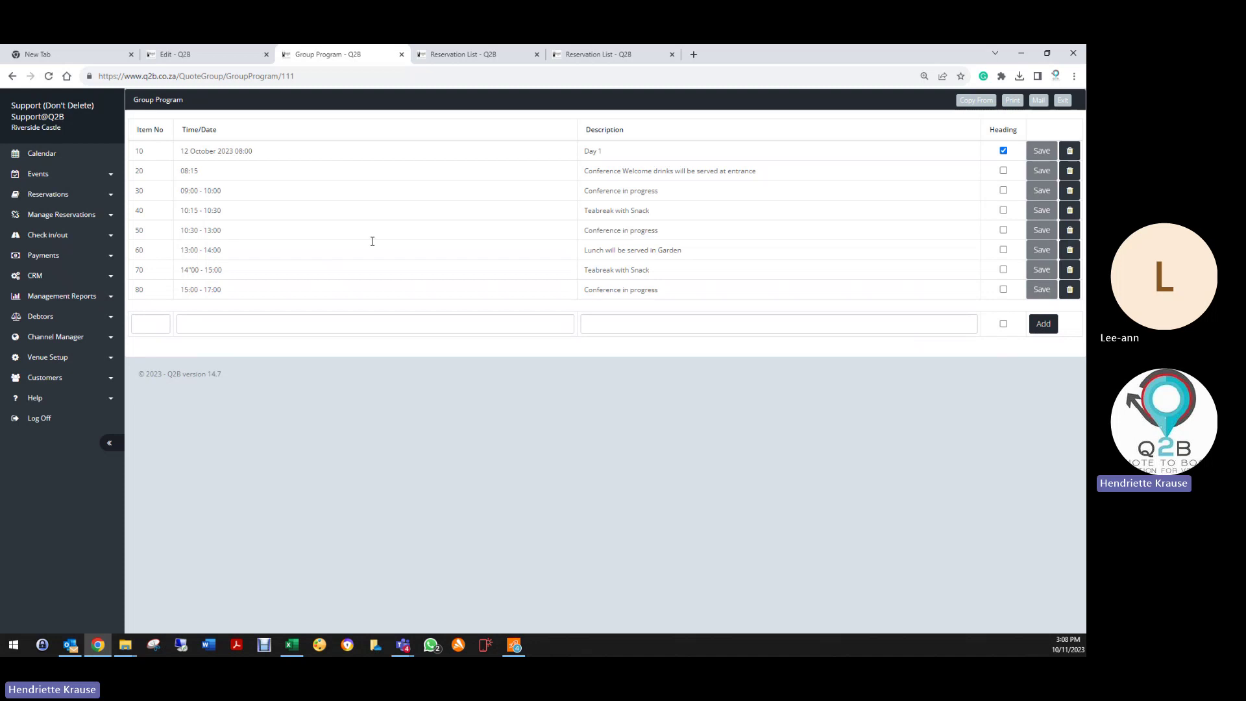
Step: Enter item 90 as a Day 2 heading for 13 October 2023 08:00 - 09:00
left_click(155, 323)
type("90")
key("Tab")
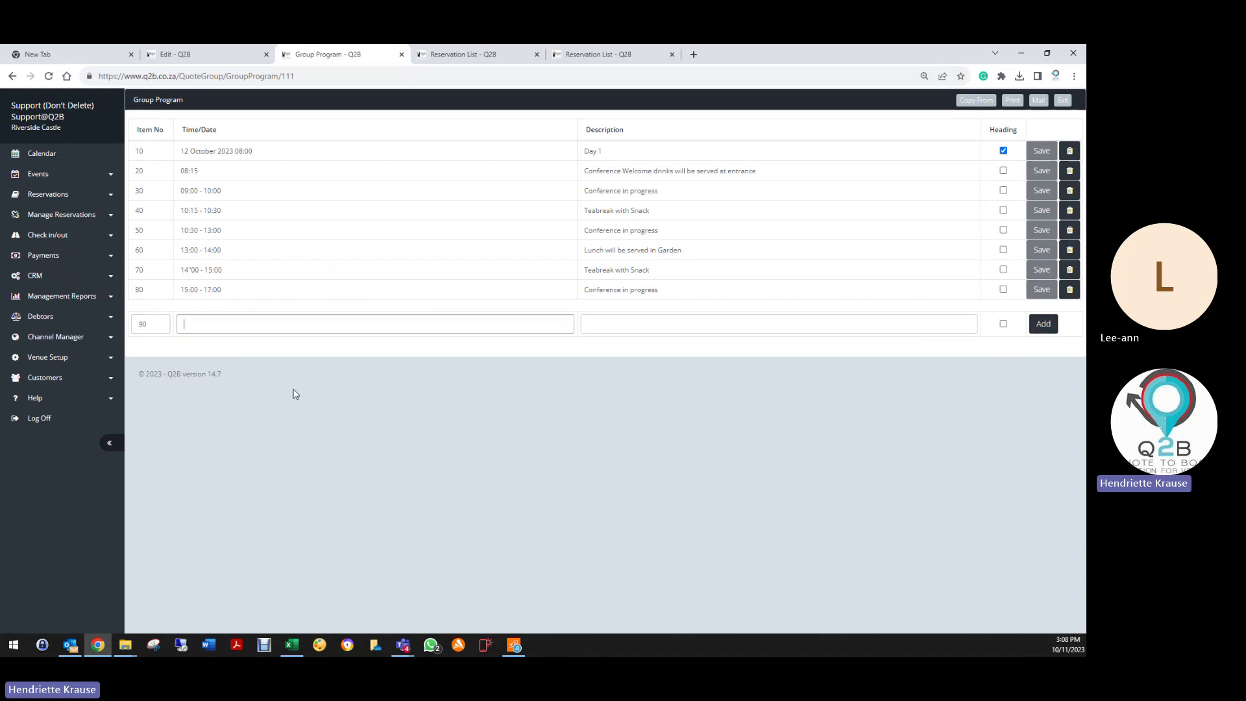
type("13 October 2023 08:00 - 09:00")
key("Tab")
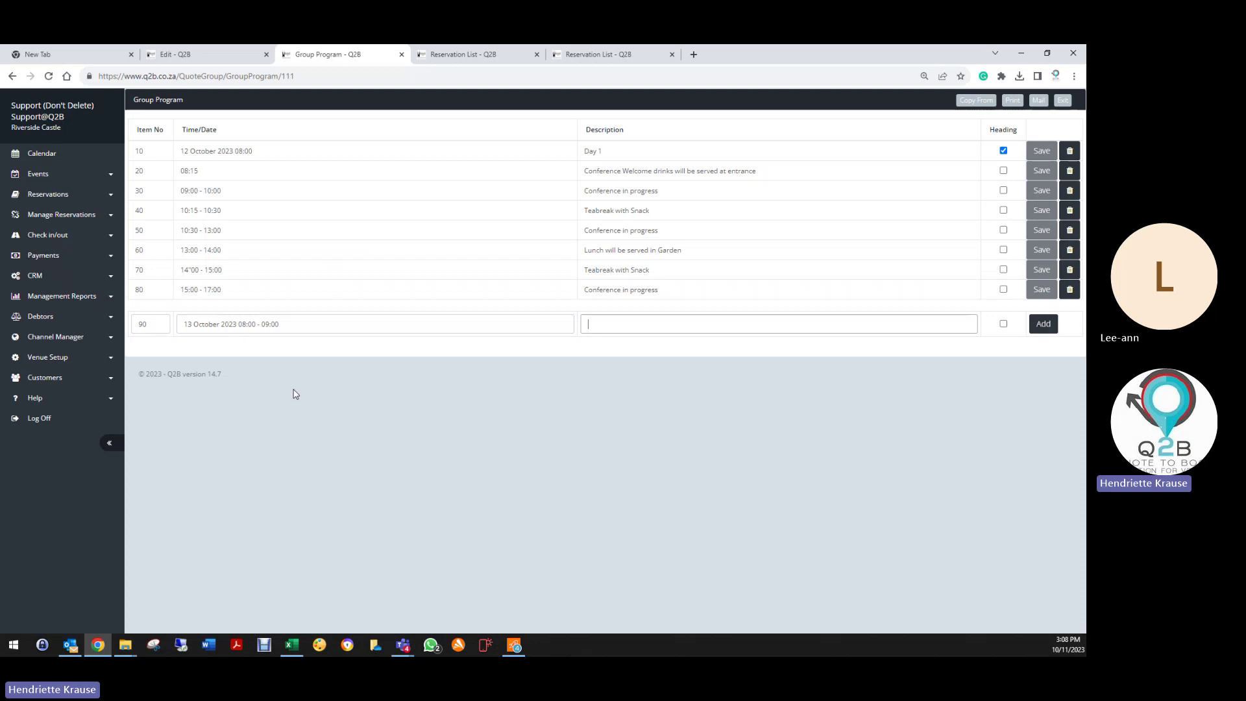
type("Day 2")
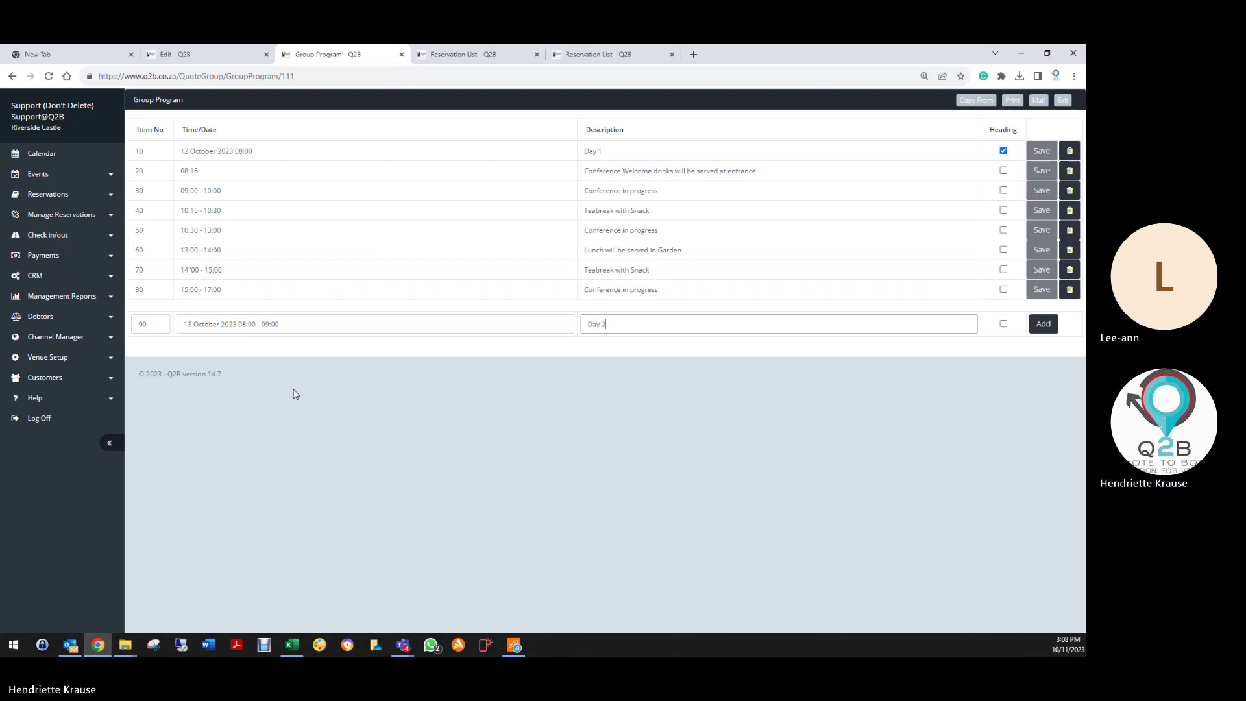
left_click(1004, 324)
Step: Add the Day 2 heading as row 90 and cut its 08:00 - 09:00 time
left_click(1053, 326)
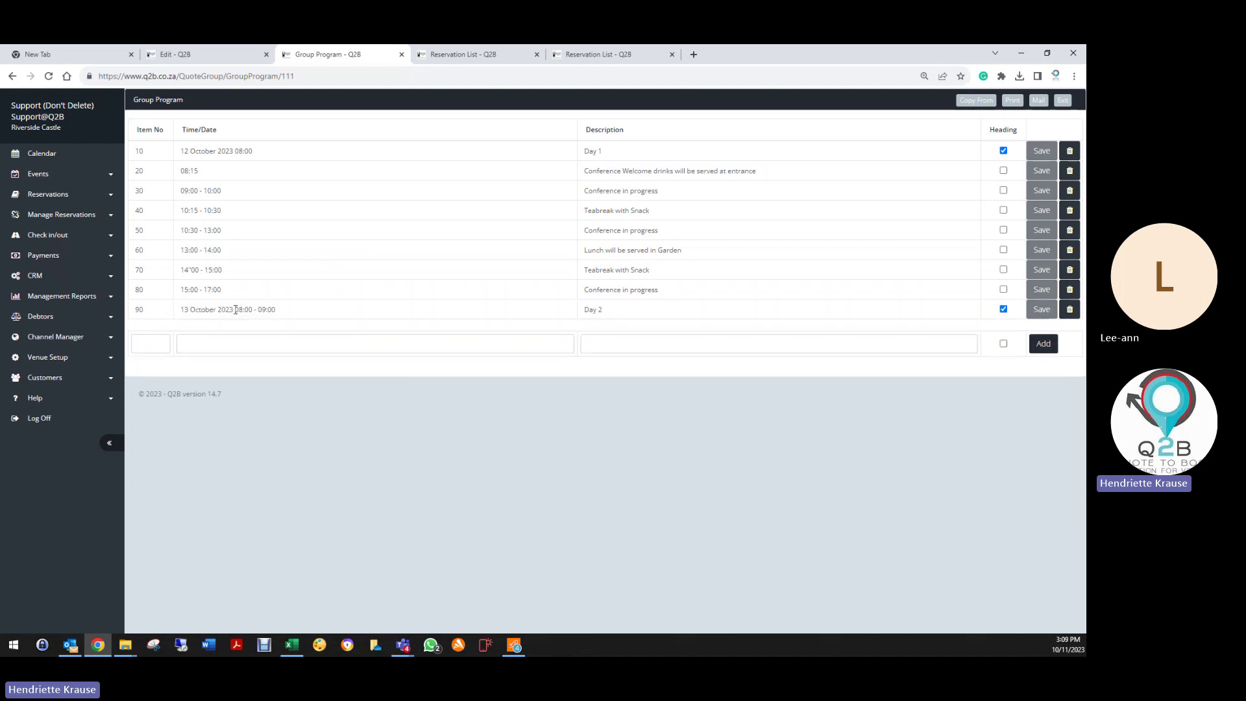
left_click_drag(236, 310, 287, 310)
right_click(267, 307)
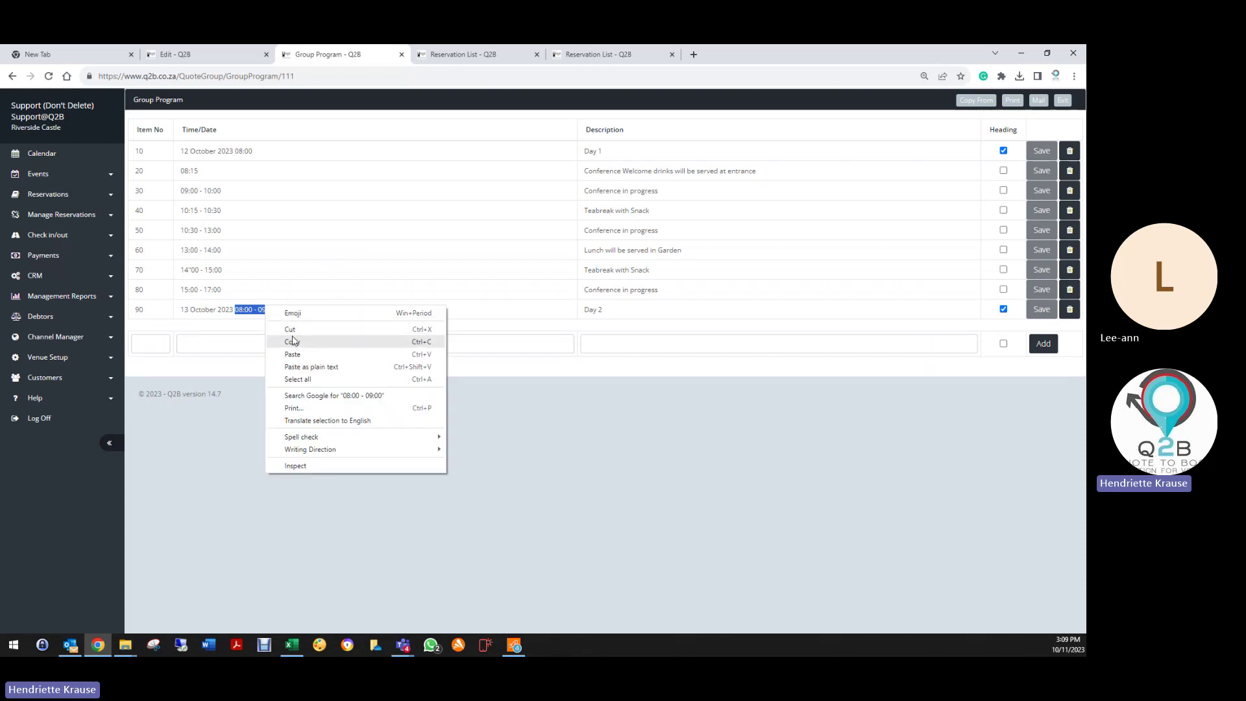
left_click(290, 330)
Step: Add row 100 at 08:00 - 09:00: 'Breakfast will be served in Royal suite'
left_click(155, 353)
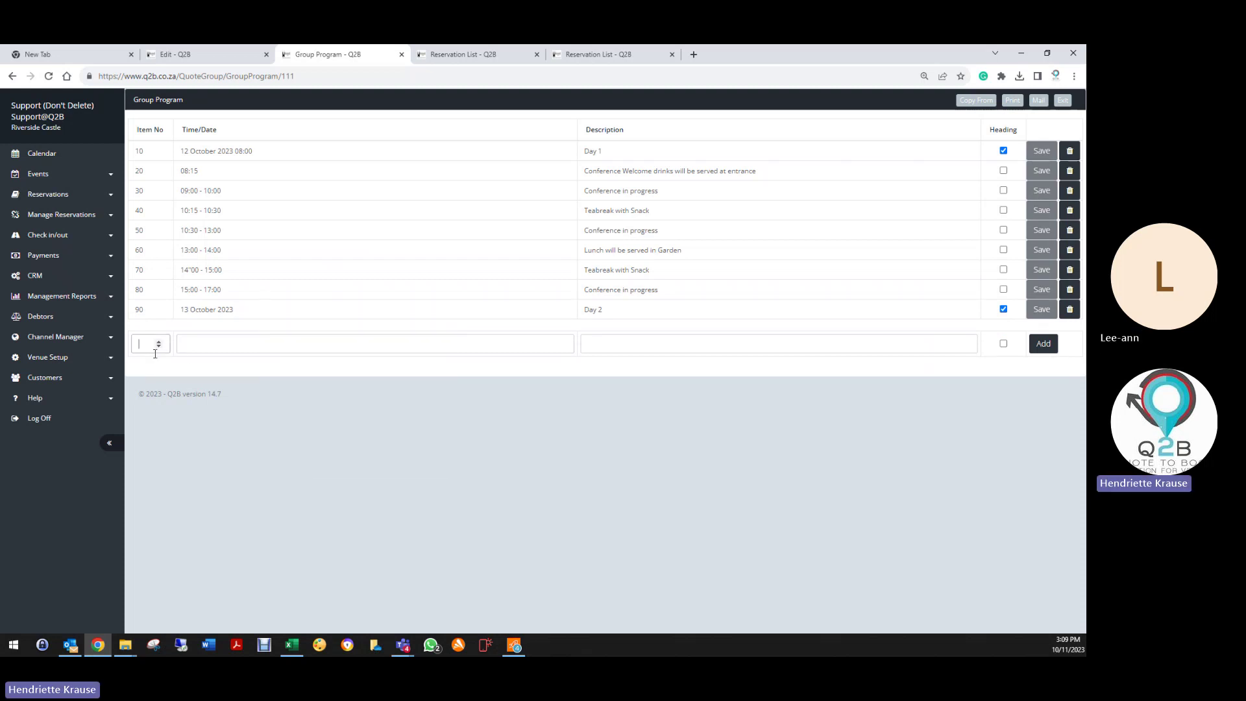
type("100")
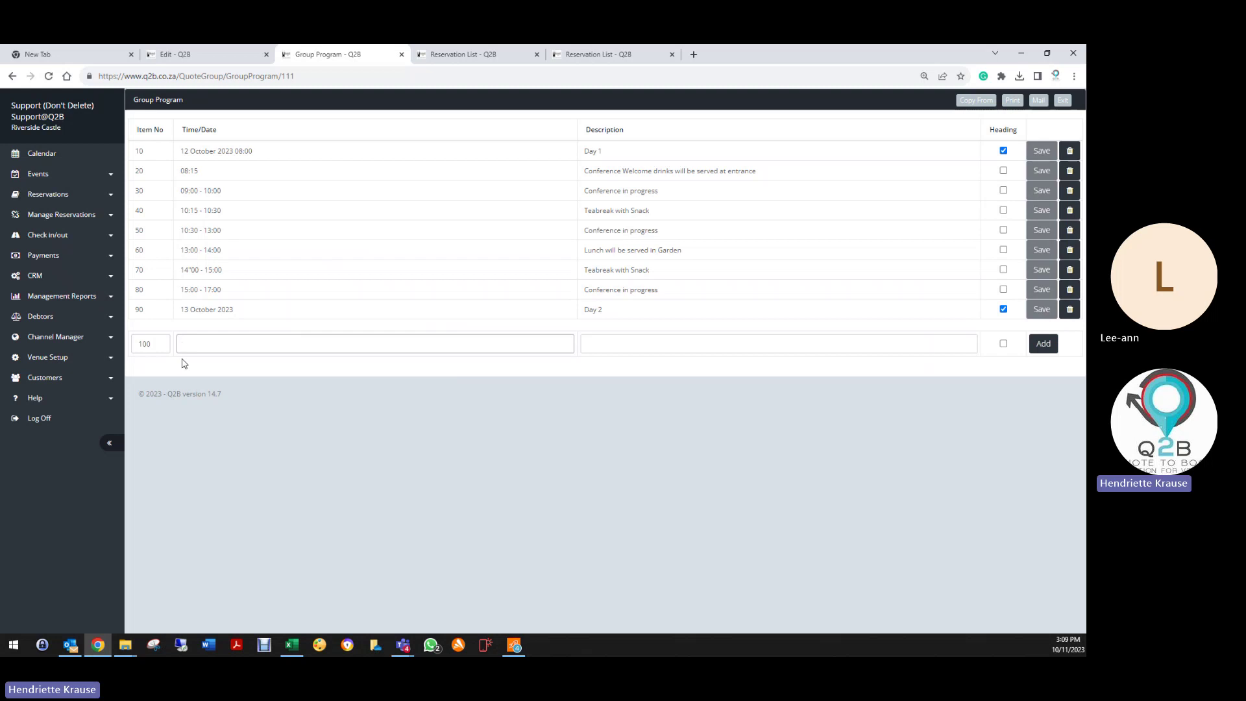
key("ctrl+v")
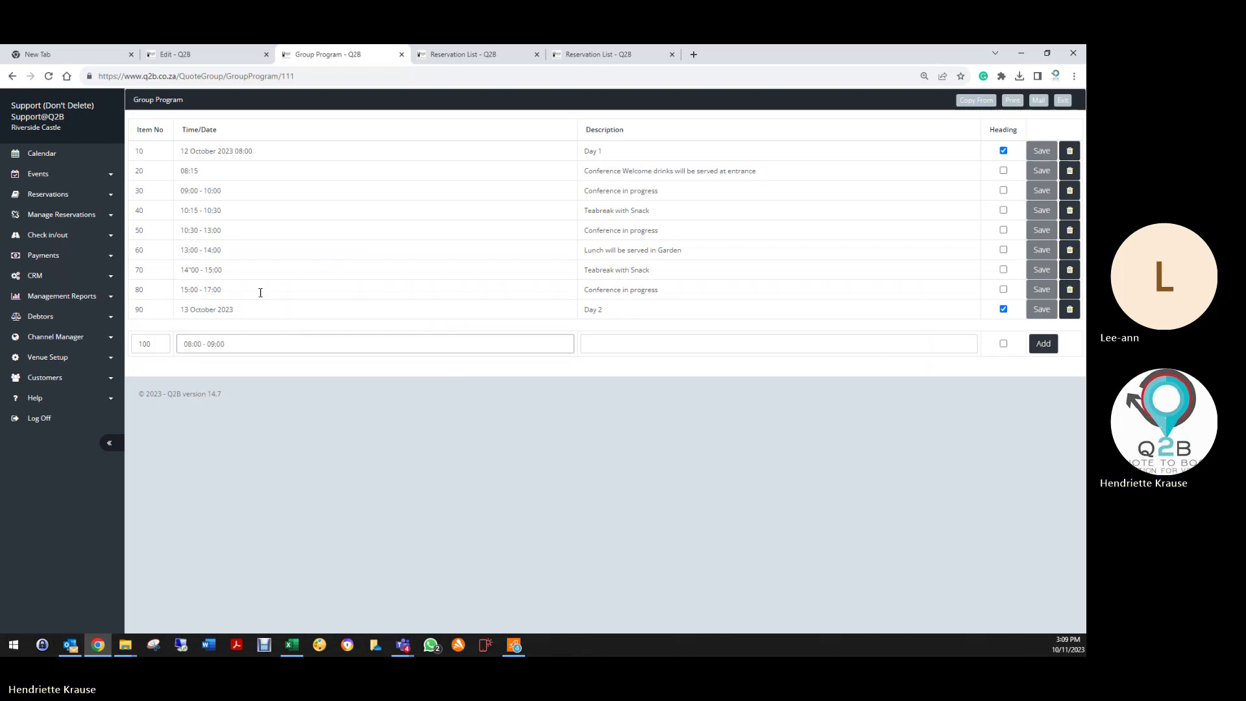
left_click(615, 342)
type("B")
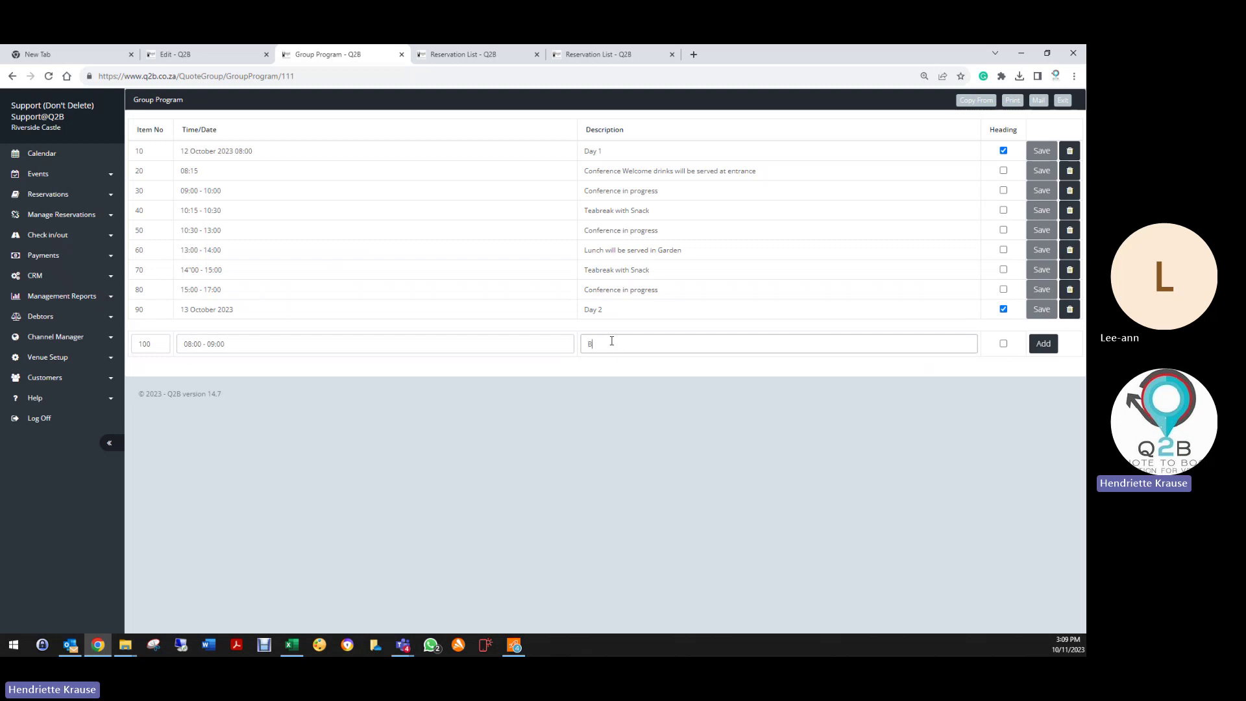
type("reakfast w")
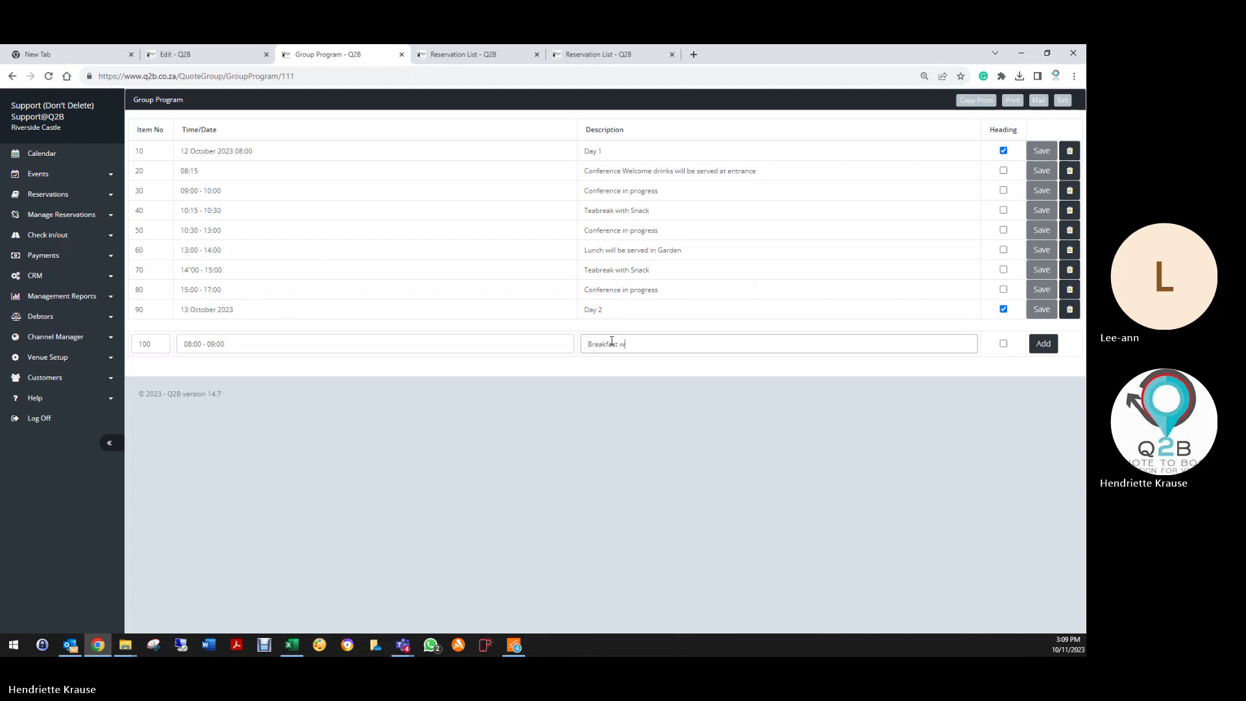
type("ill be serve")
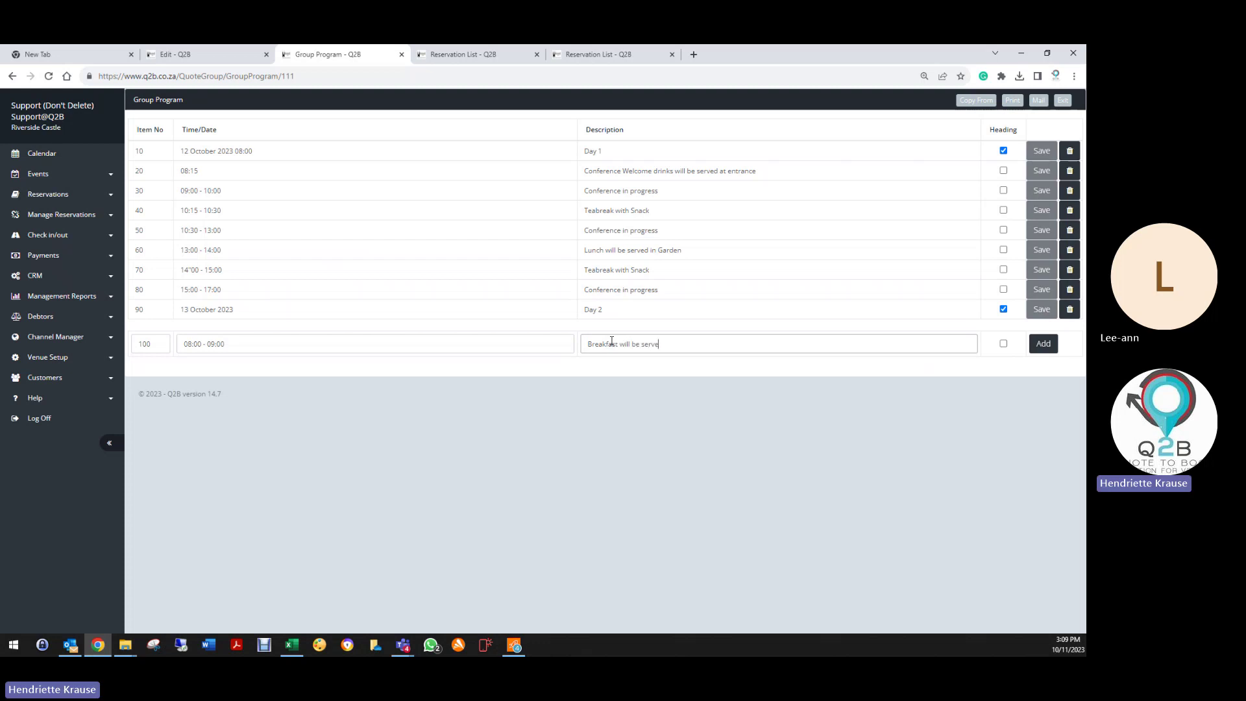
type("d in Royal suite")
left_click(1044, 344)
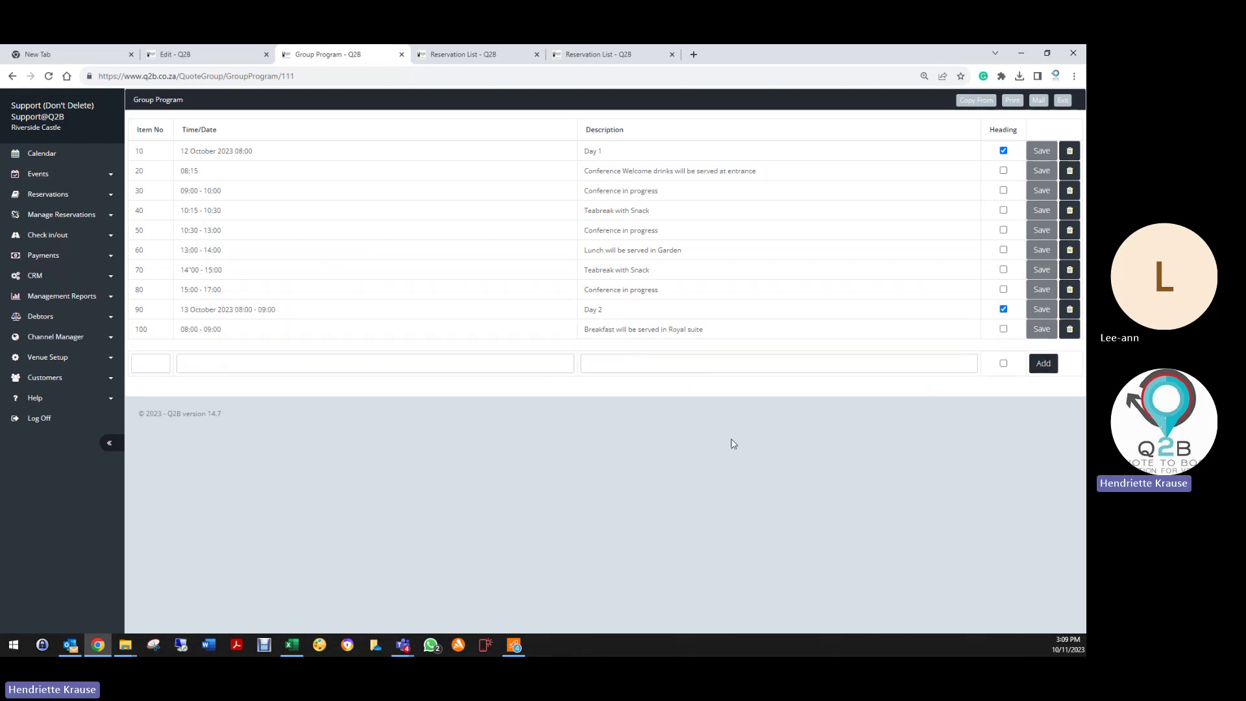
Step: Add row 110 at 10:00: 'Departure of guests, please settle your account at reception'
left_click(159, 362)
type("110")
key("Tab")
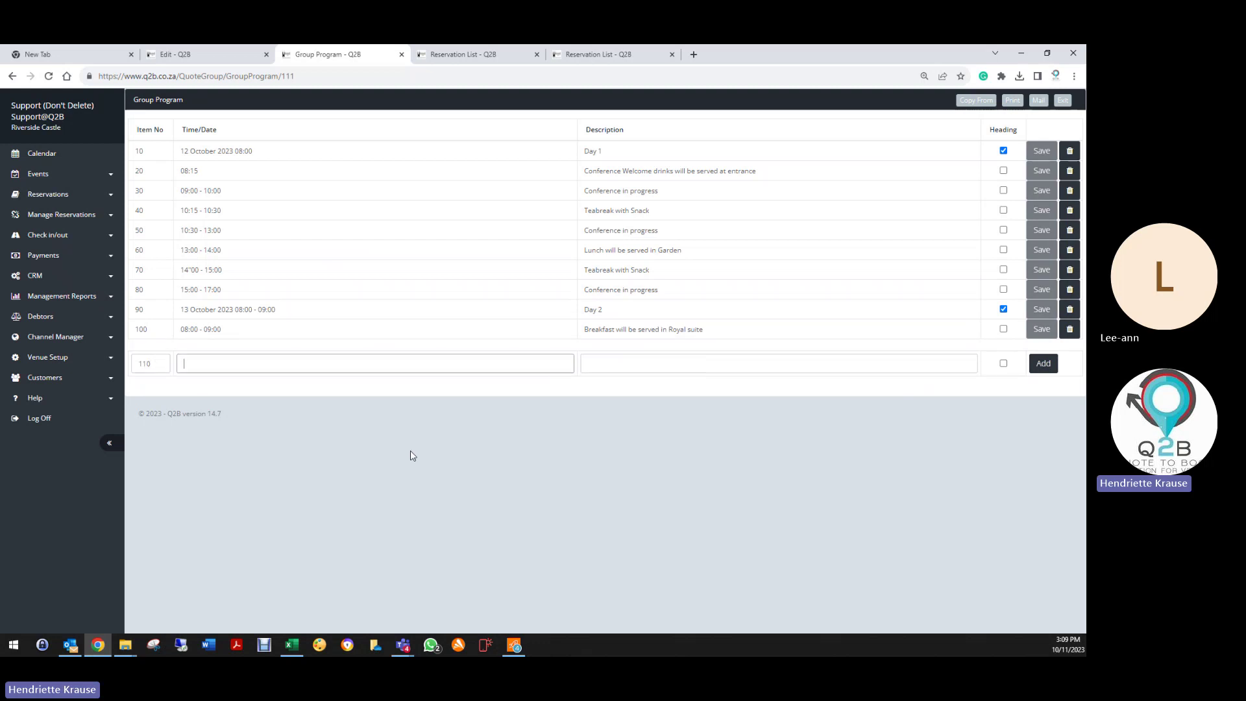
type("10:00")
key("Tab")
type("Dep")
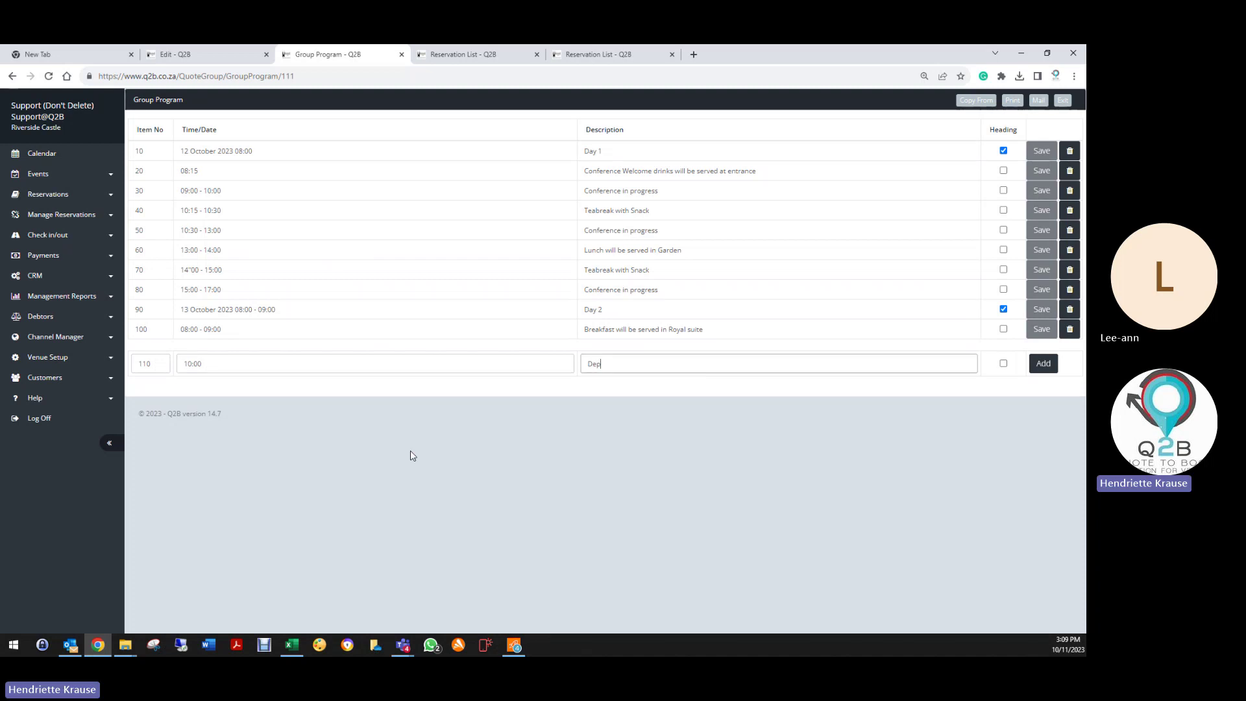
type("arture of")
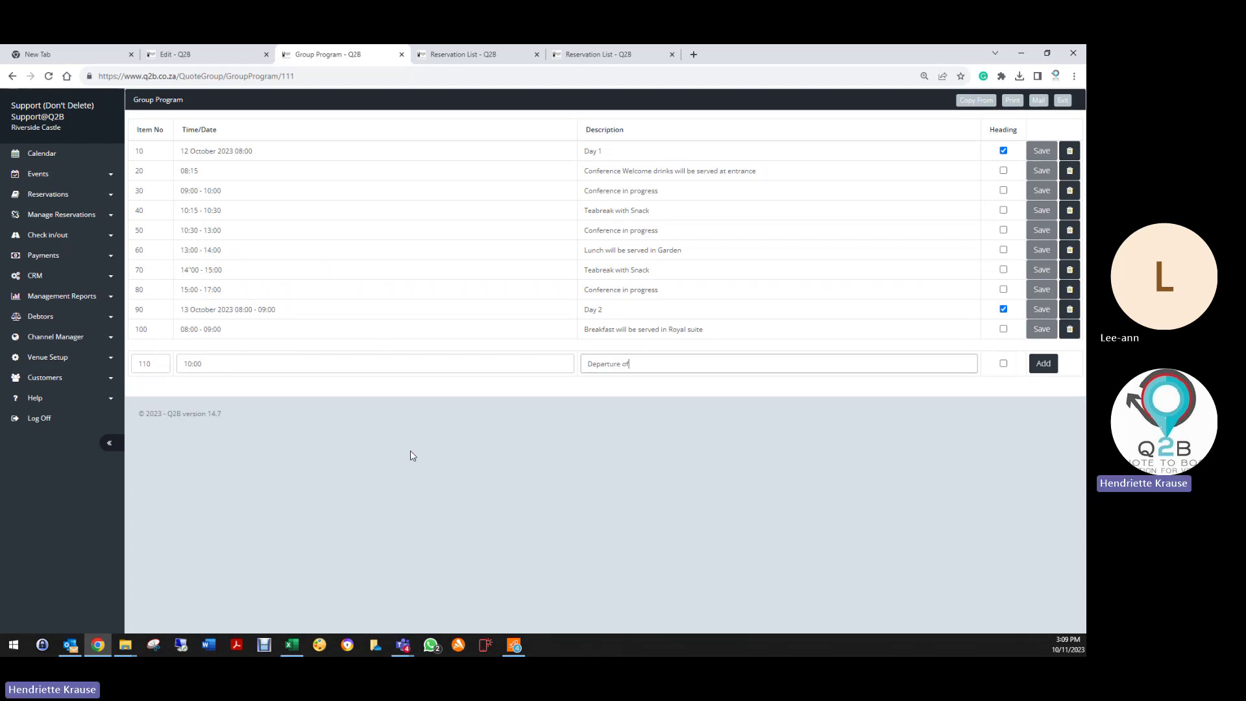
type(" guests, please settle your account at rec")
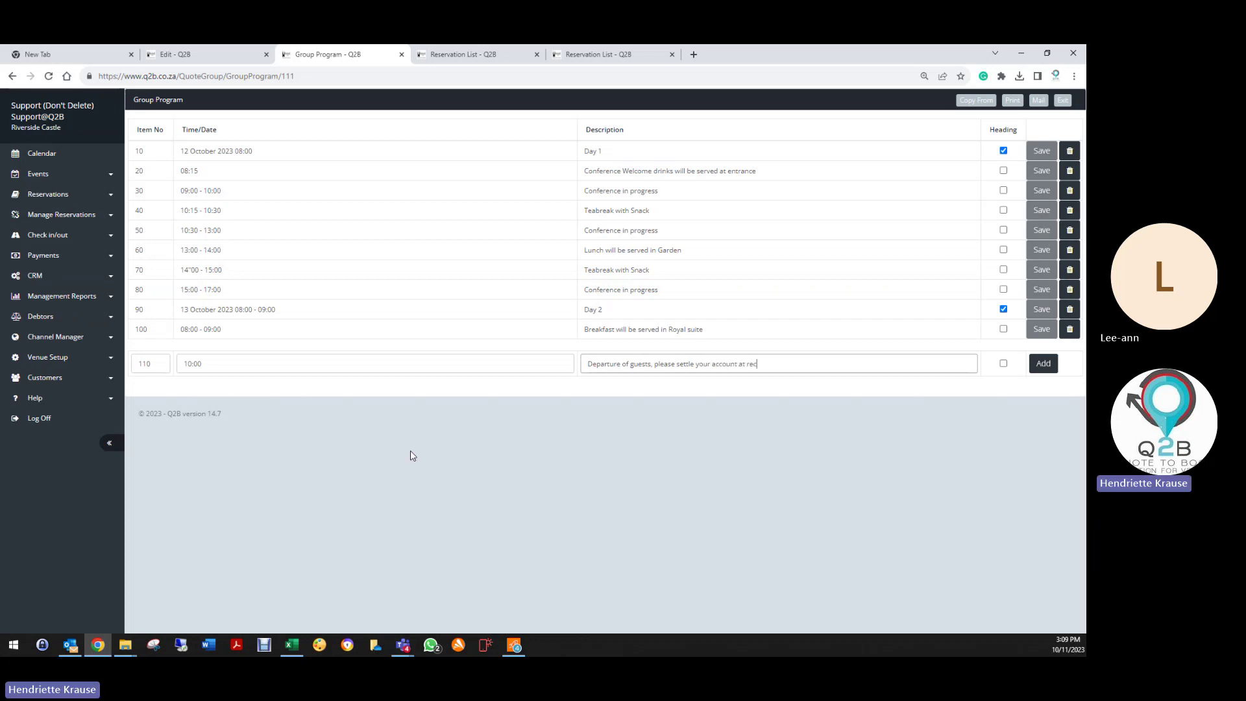
type("eption when handing in your keys")
left_click(1043, 363)
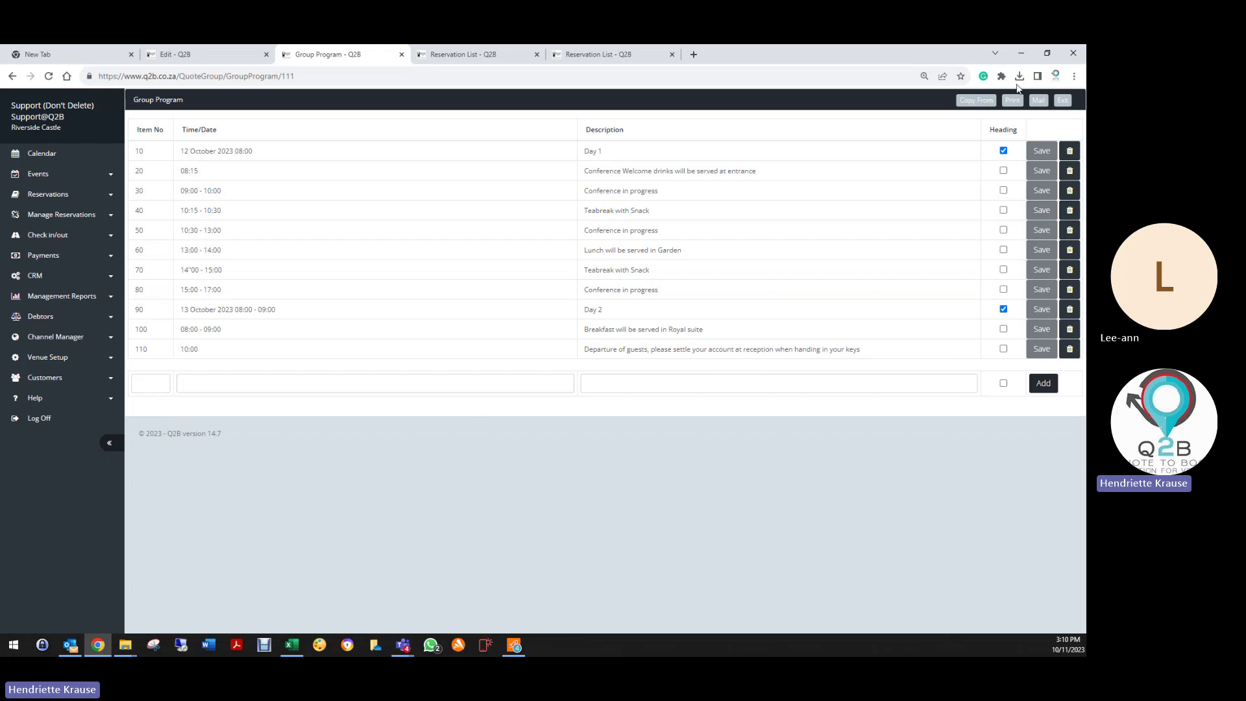
Step: Check Copy From's group list, cancel it, then open the Q2B Conference program PDF
left_click(980, 100)
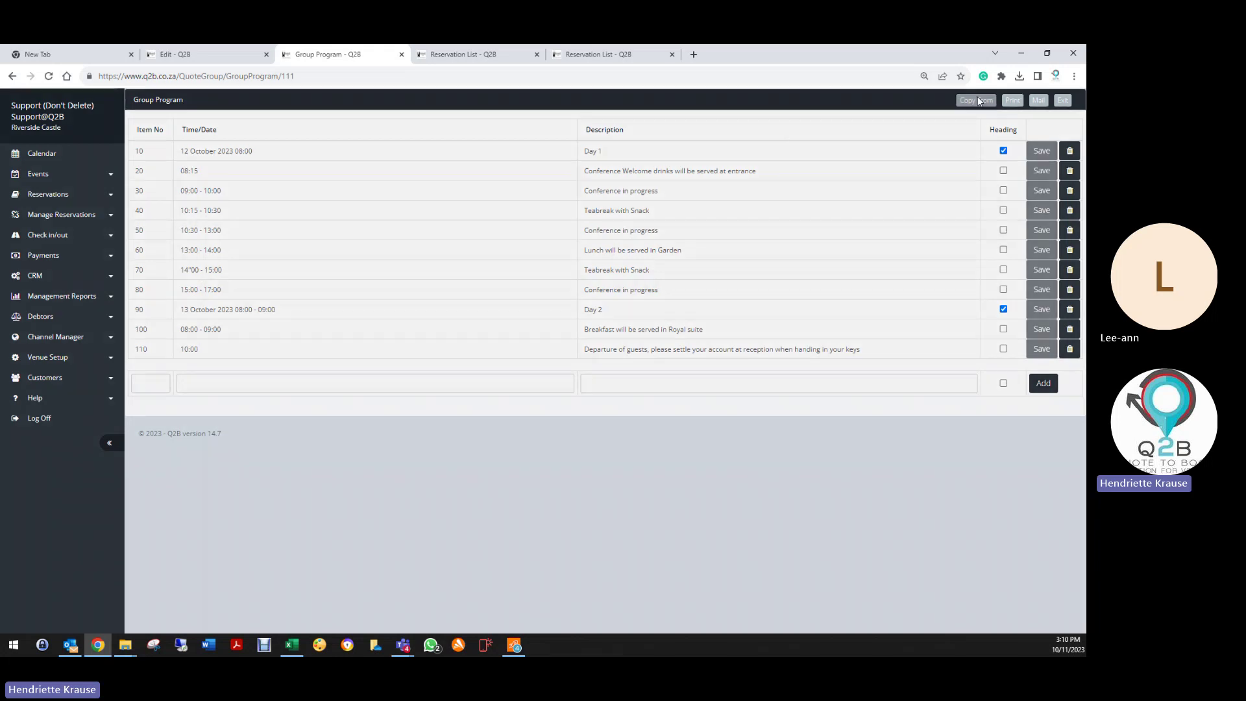
left_click(487, 166)
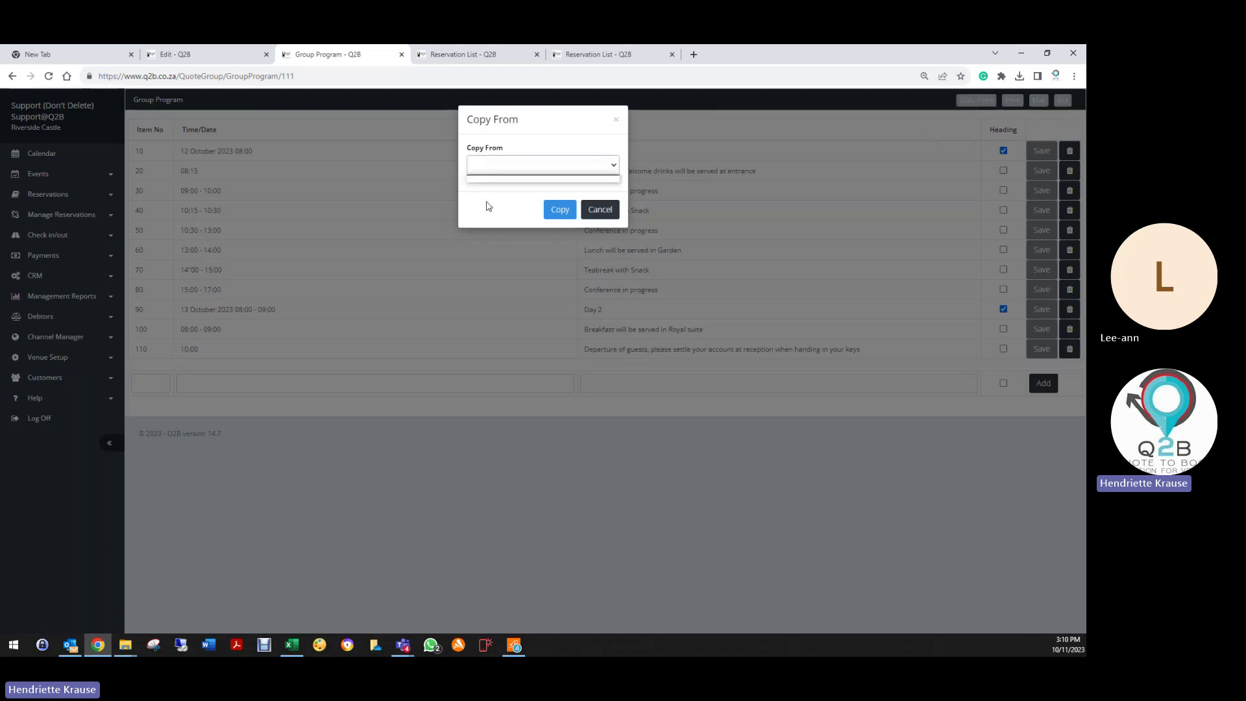
left_click(603, 210)
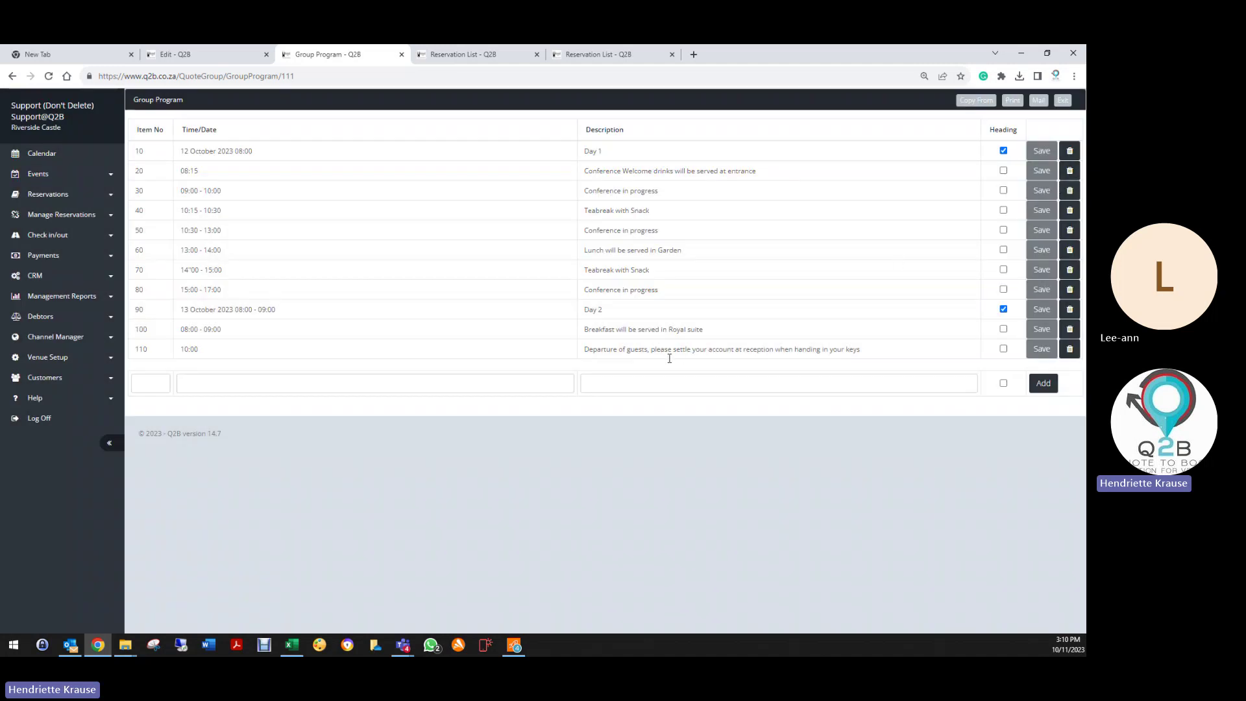
left_click(1013, 100)
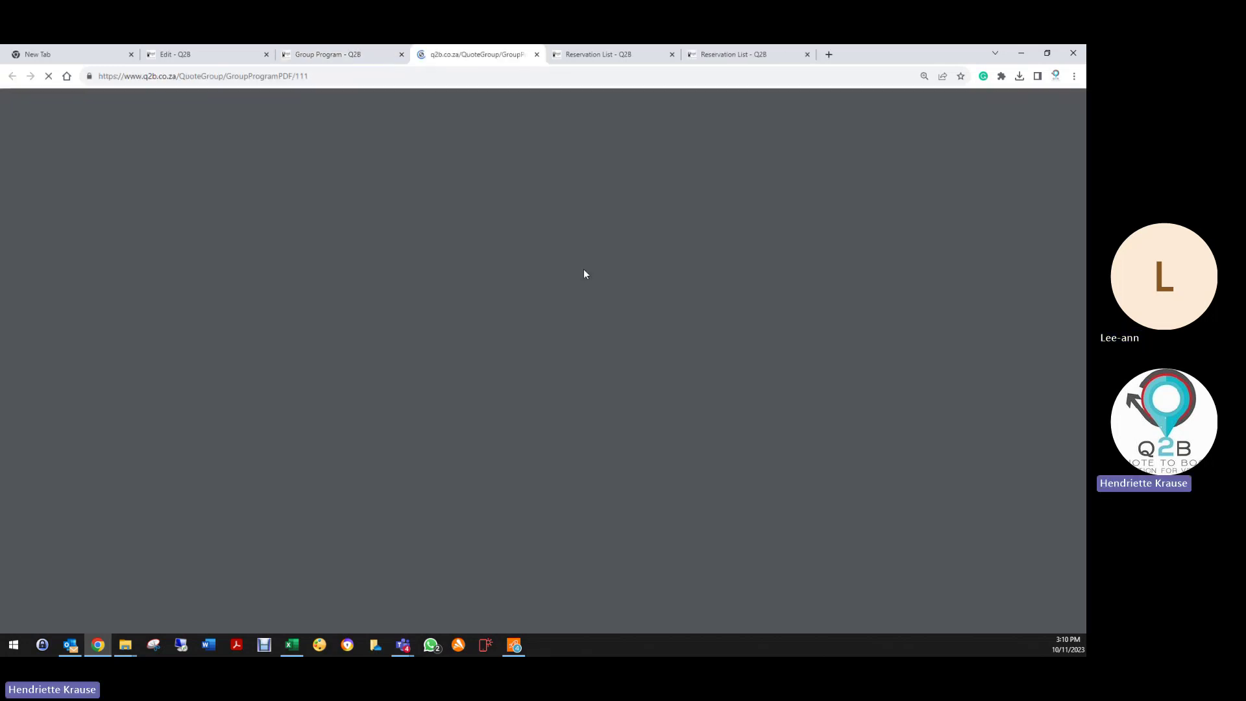
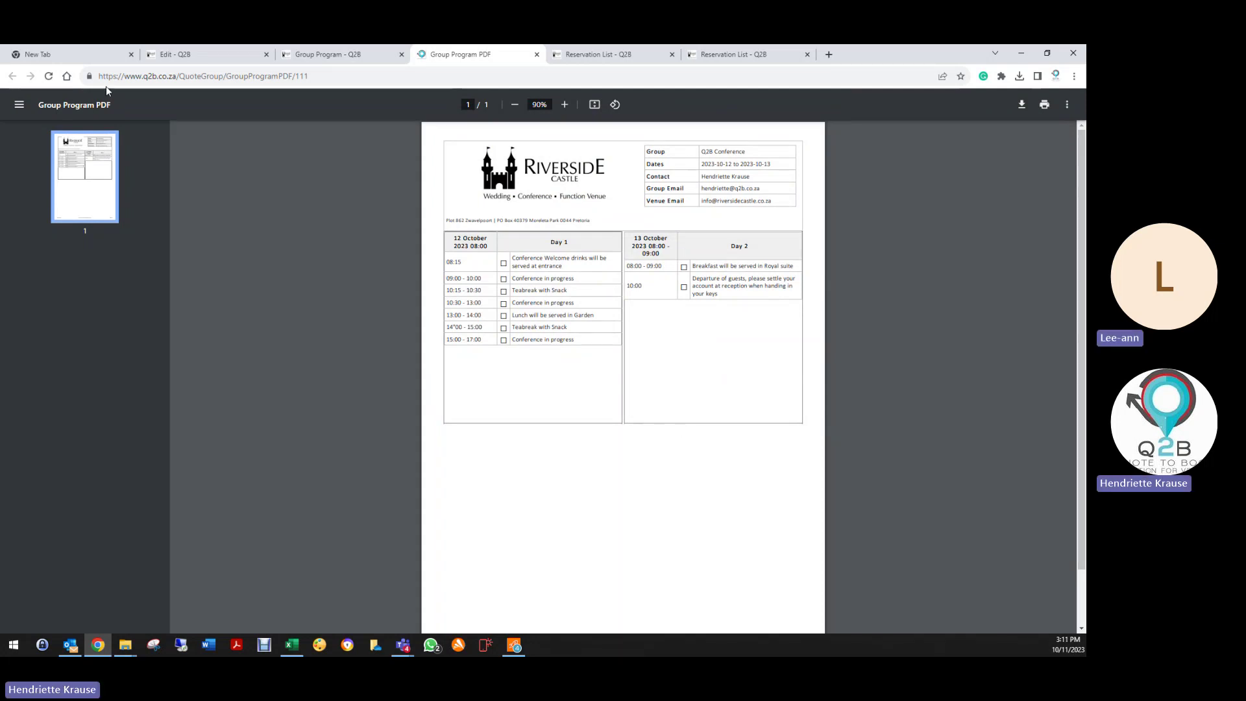
Step: Close the Group Program PDF preview and bring up Mail Options for the group program
left_click(539, 56)
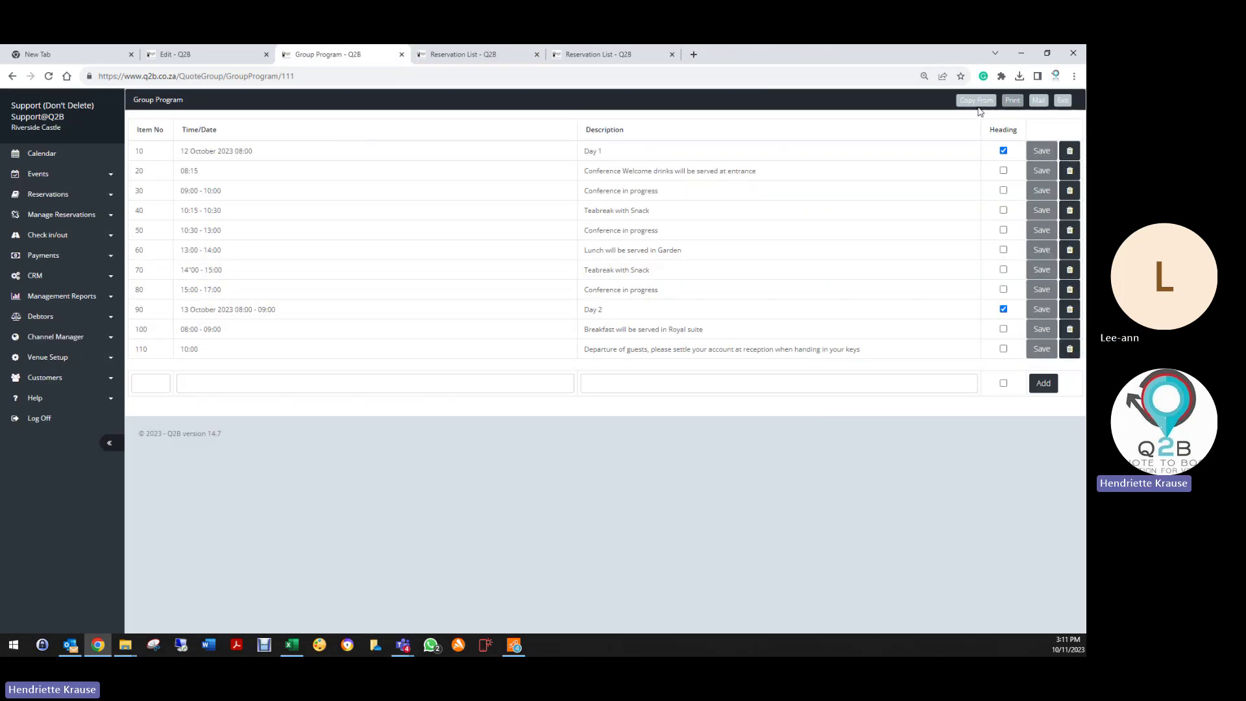
left_click(1038, 101)
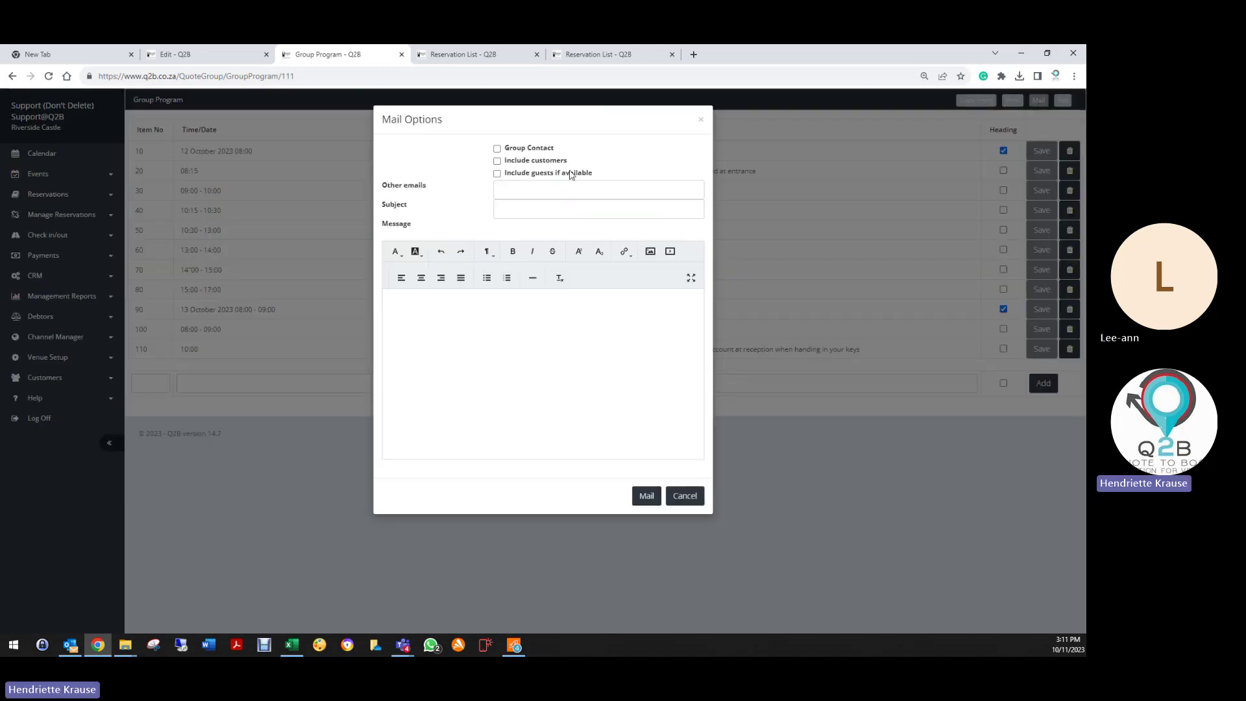
Step: Tick Group Contact, Include guests and Include customers, and enter two semicolon-separated Other emails addresses
left_click(498, 149)
left_click(497, 173)
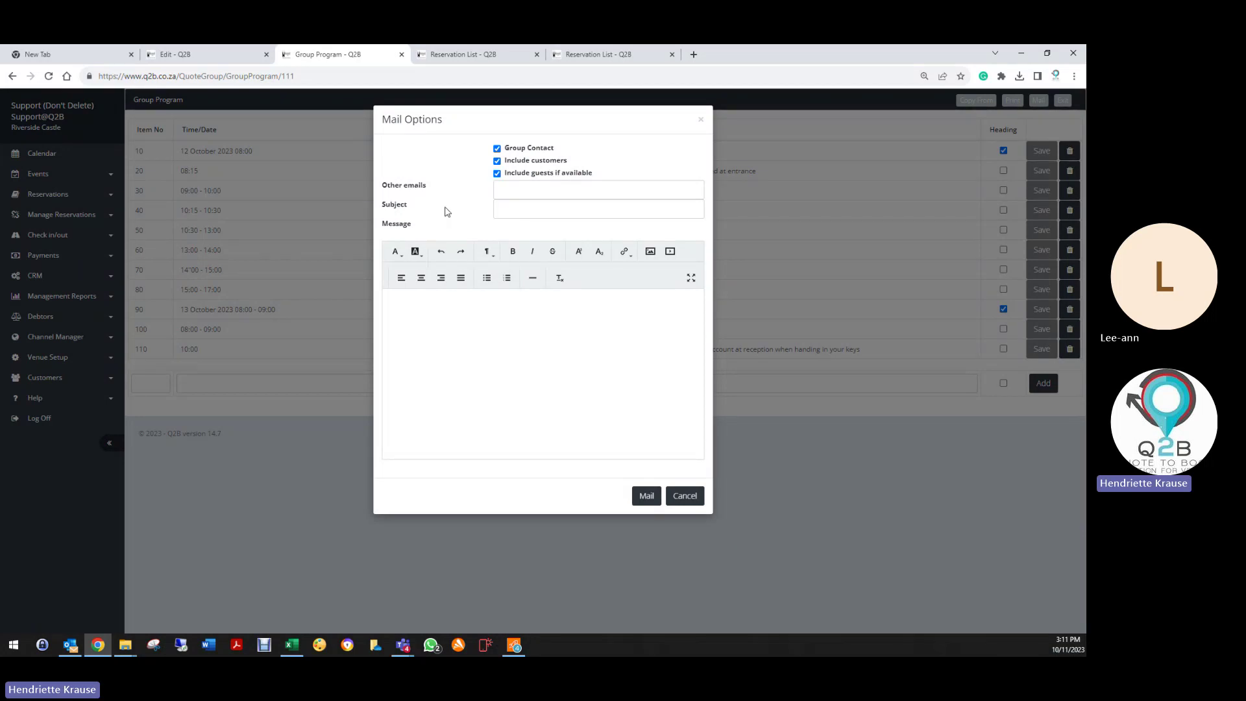
left_click(524, 190)
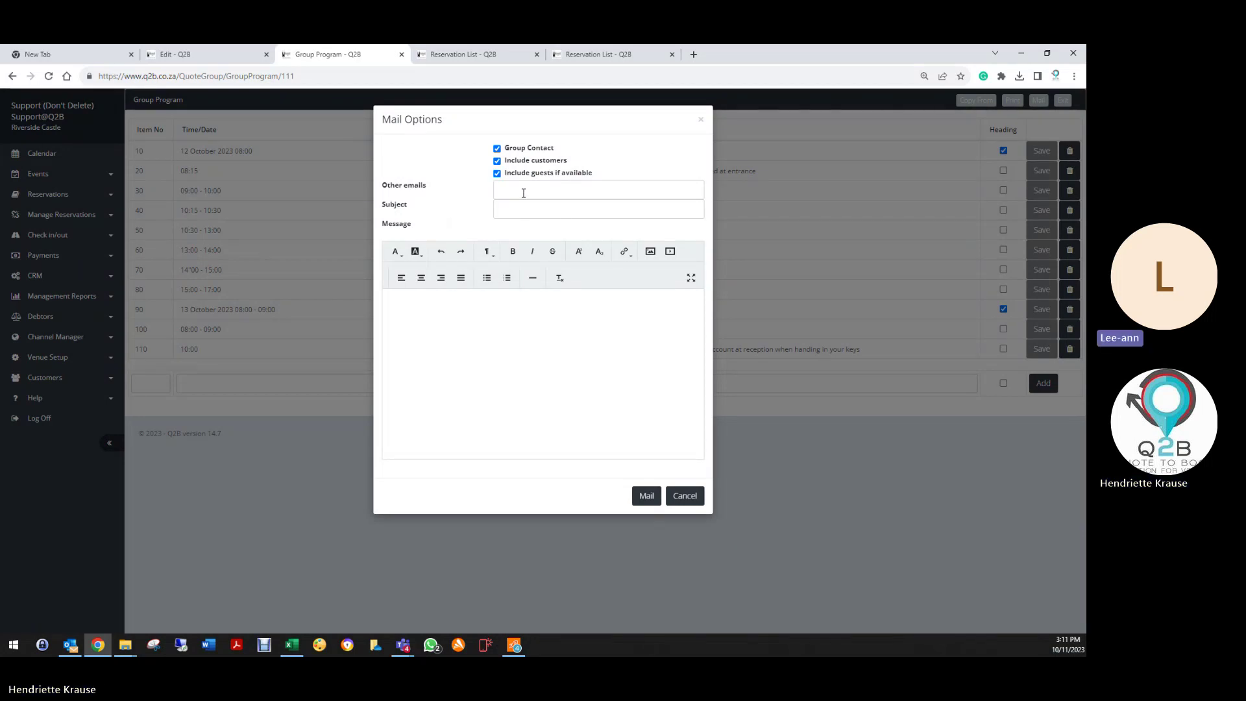
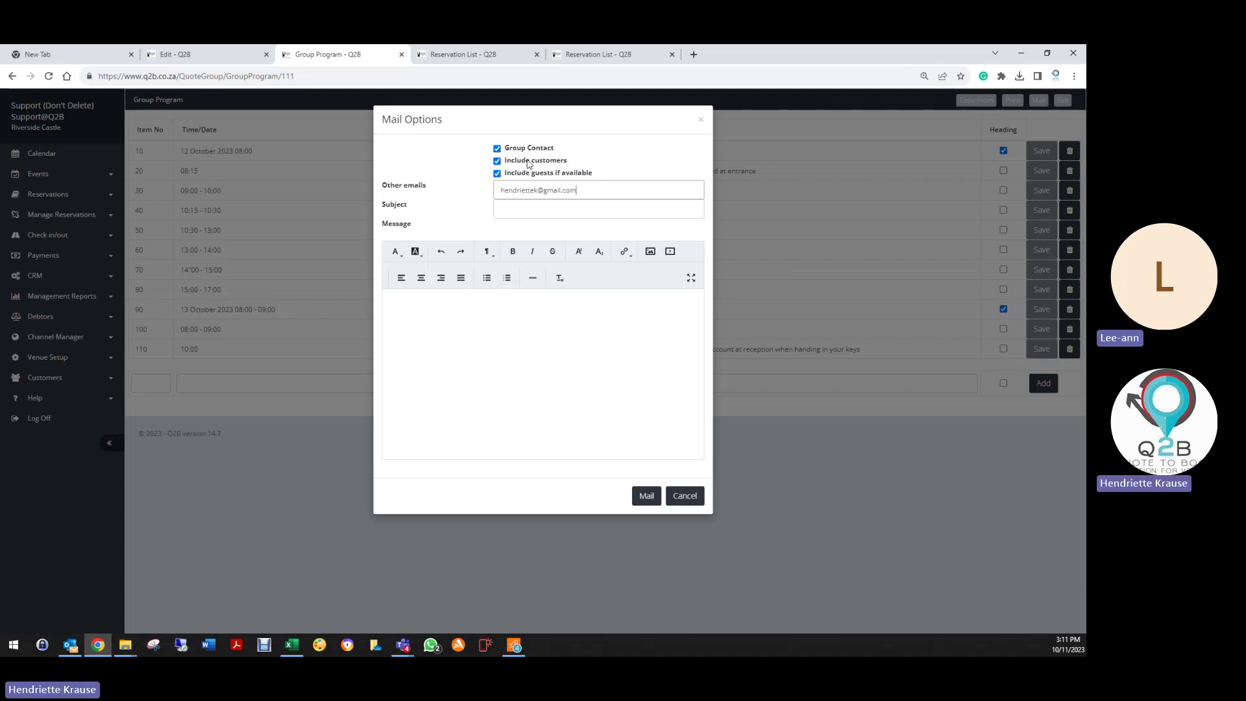
left_click(498, 160)
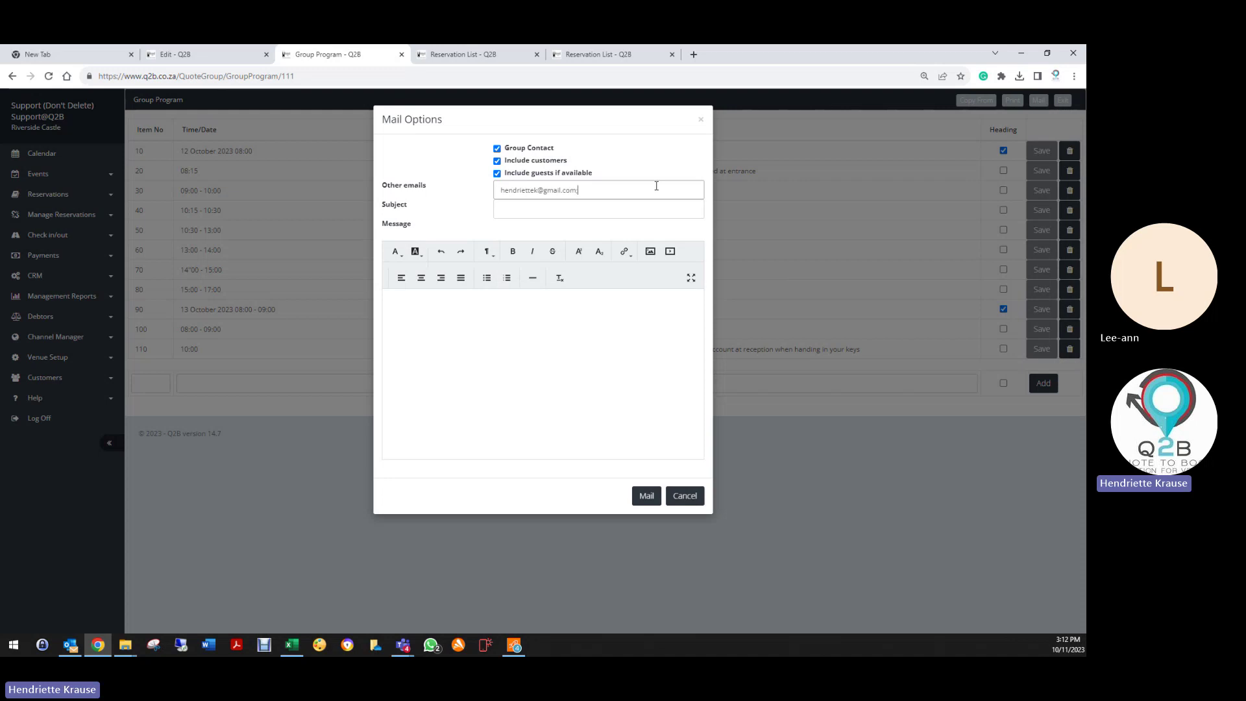
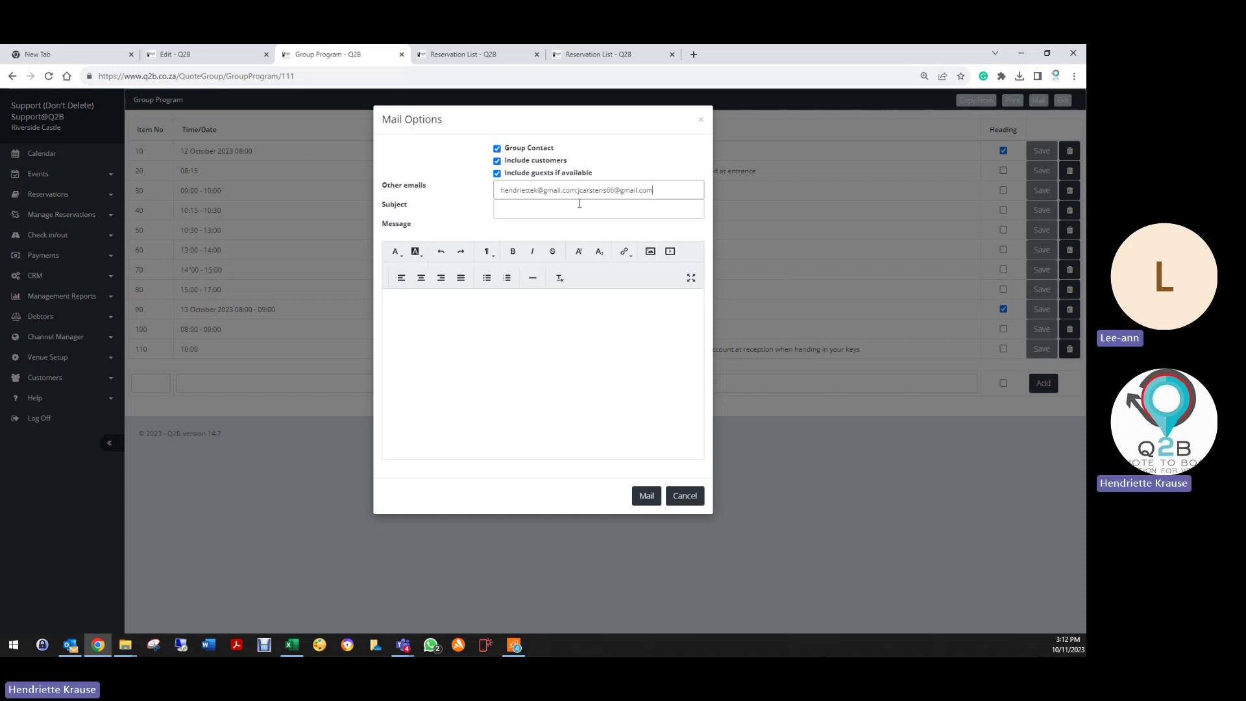
left_click(580, 205)
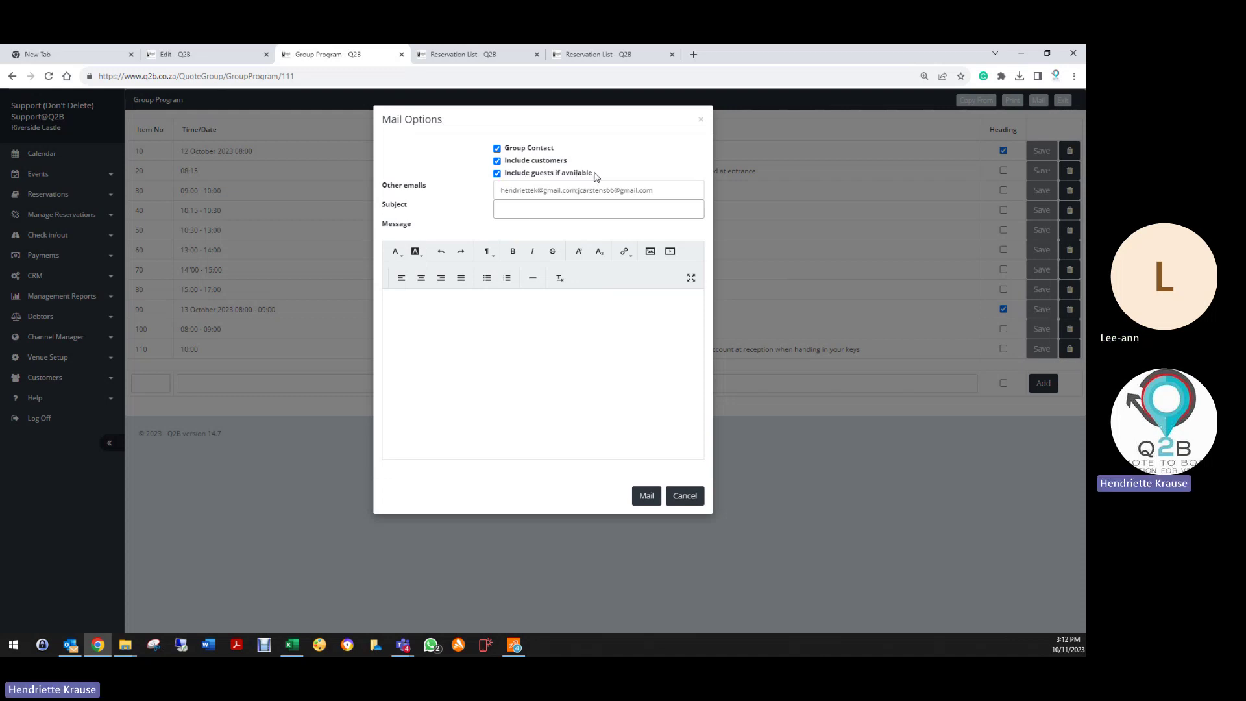
Step: Toggle Include guests if available off and on again, leaving it ticked
left_click(497, 174)
left_click(498, 174)
left_click(497, 174)
left_click(497, 174)
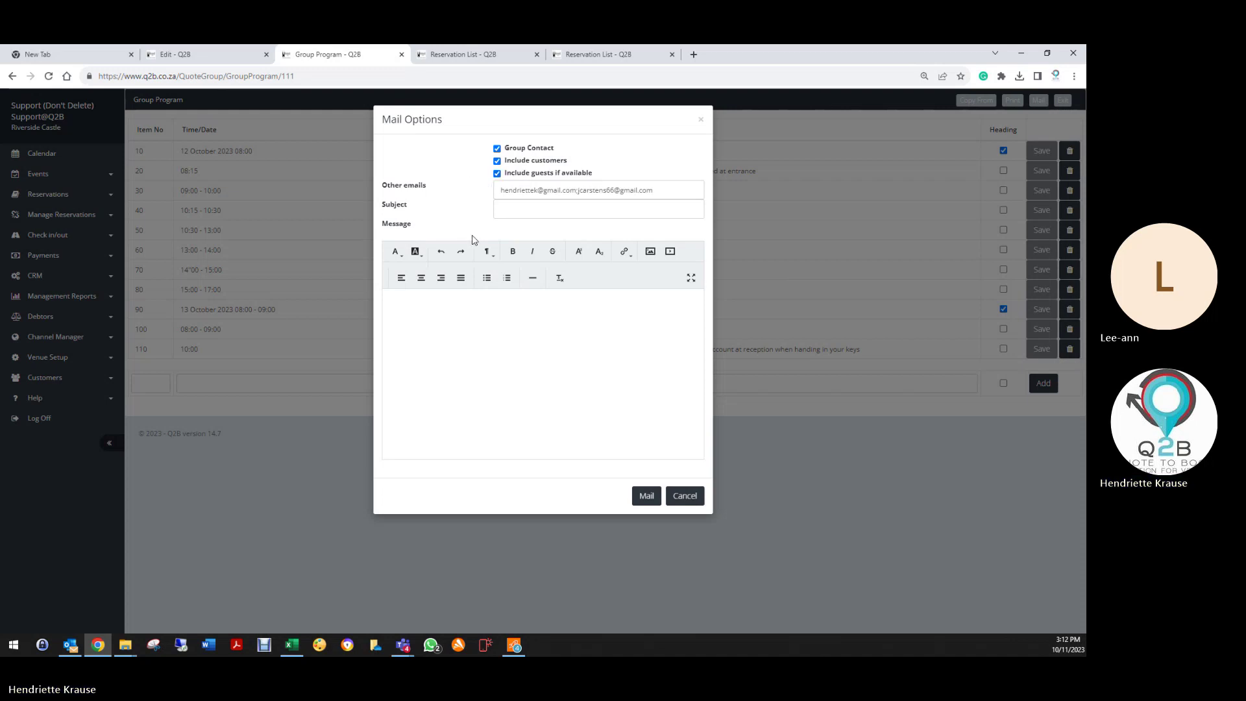
Step: Set the mail subject to 'Welcome to Riverside - Your Weekend Program'
left_click(519, 209)
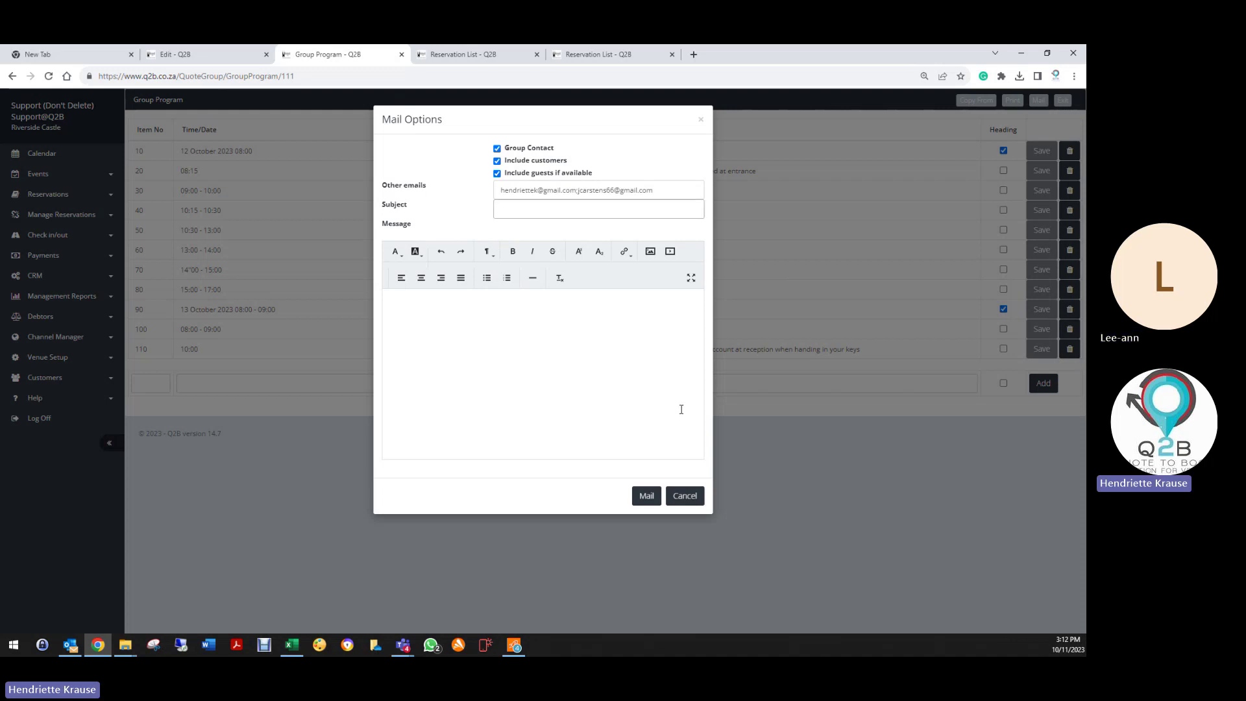
type("Welcome to Riverside - Your Weekend Program")
left_click(682, 409)
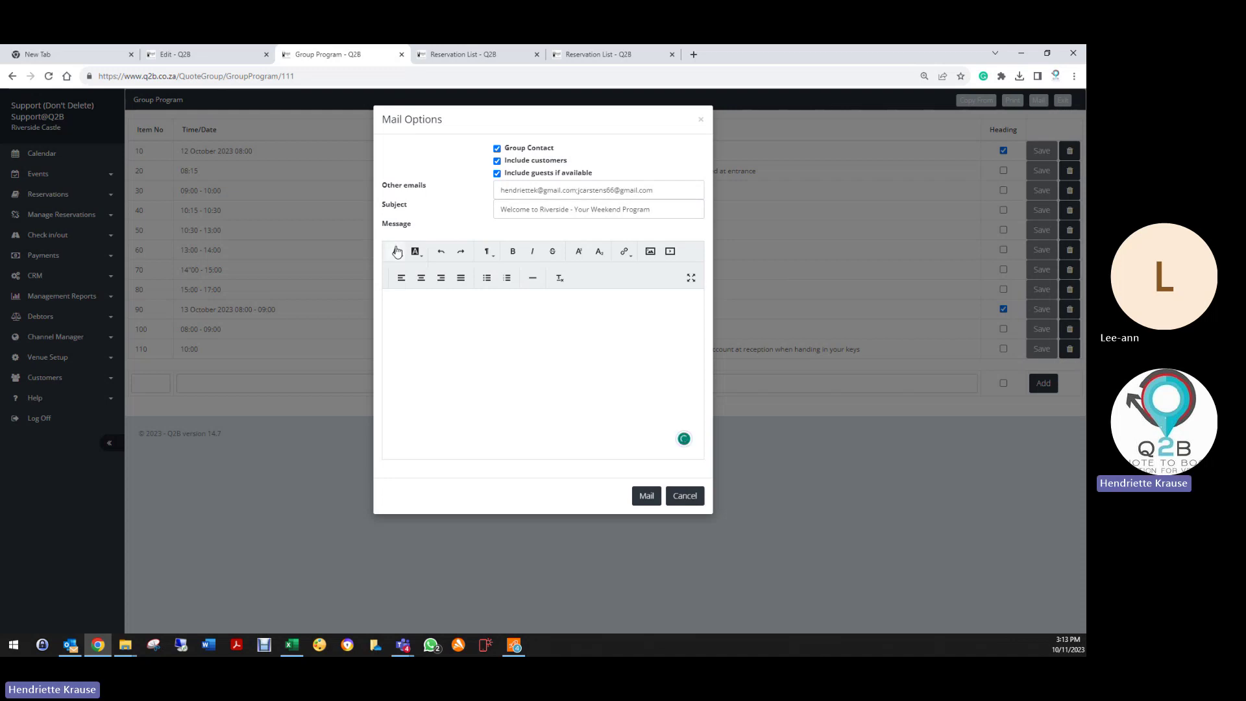
left_click(222, 55)
Step: Copy the enquiry mail template text from Riverside Castle's venue Email Setup
left_click(46, 359)
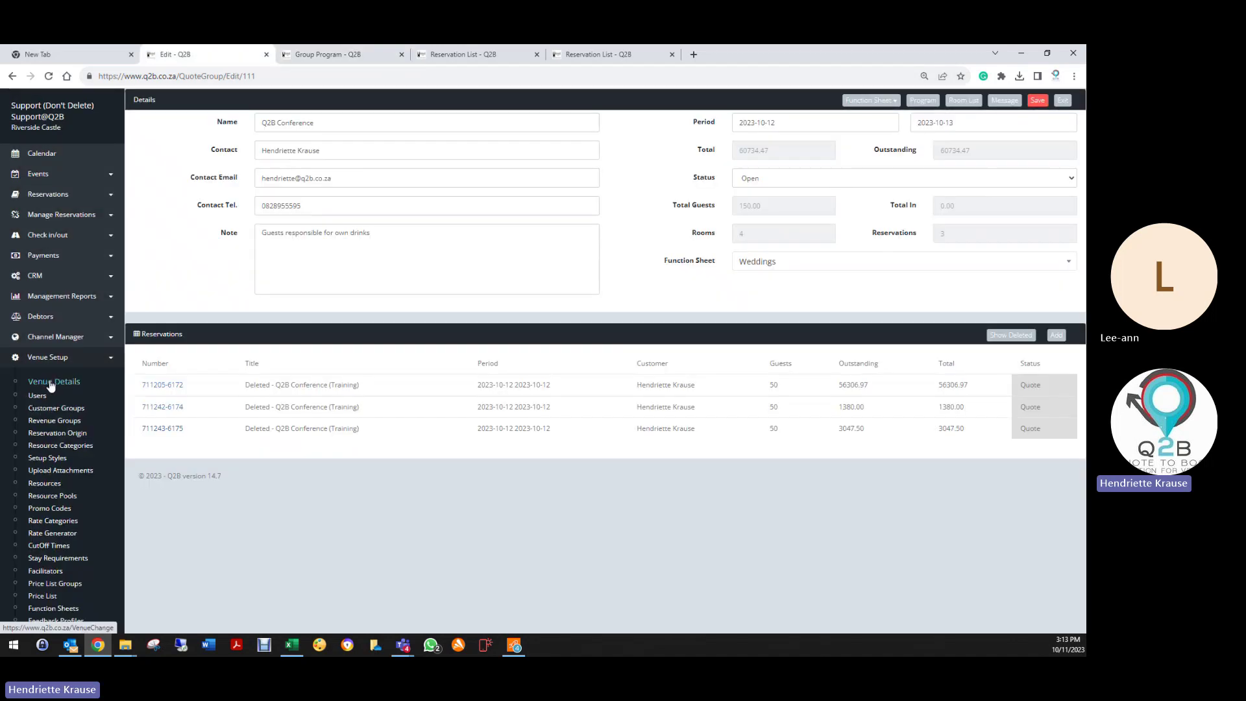
right_click(50, 383)
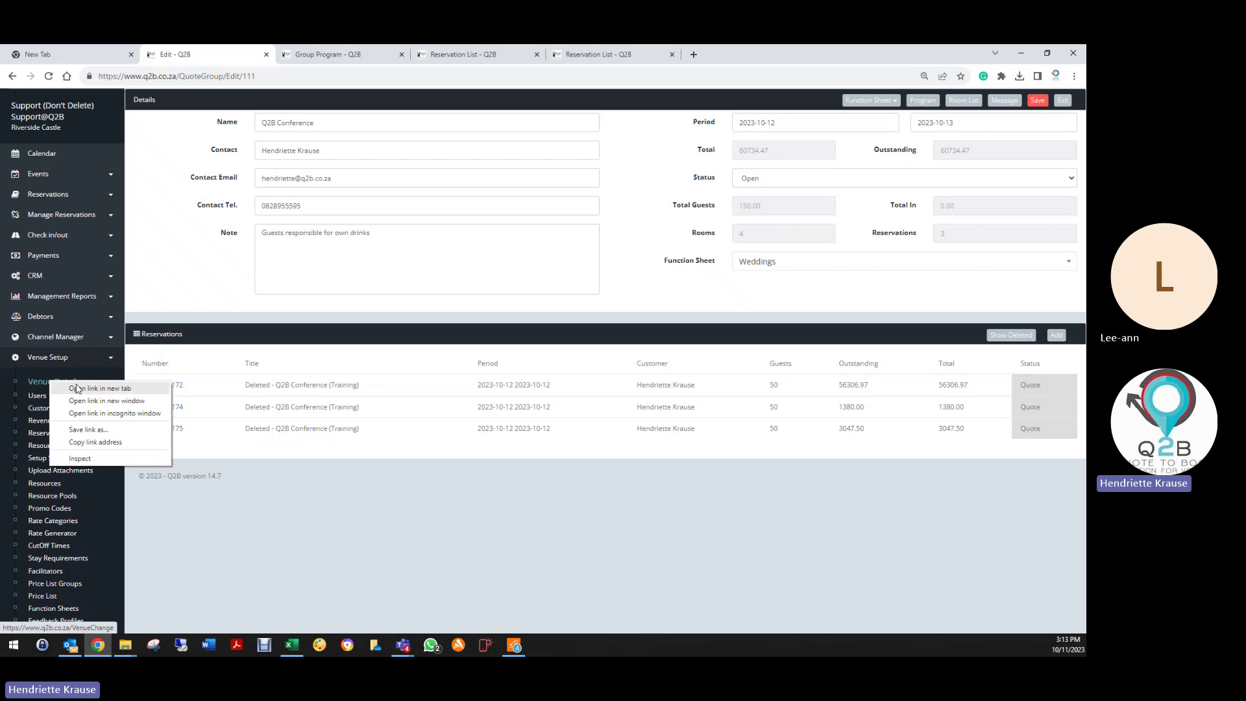
left_click(35, 384)
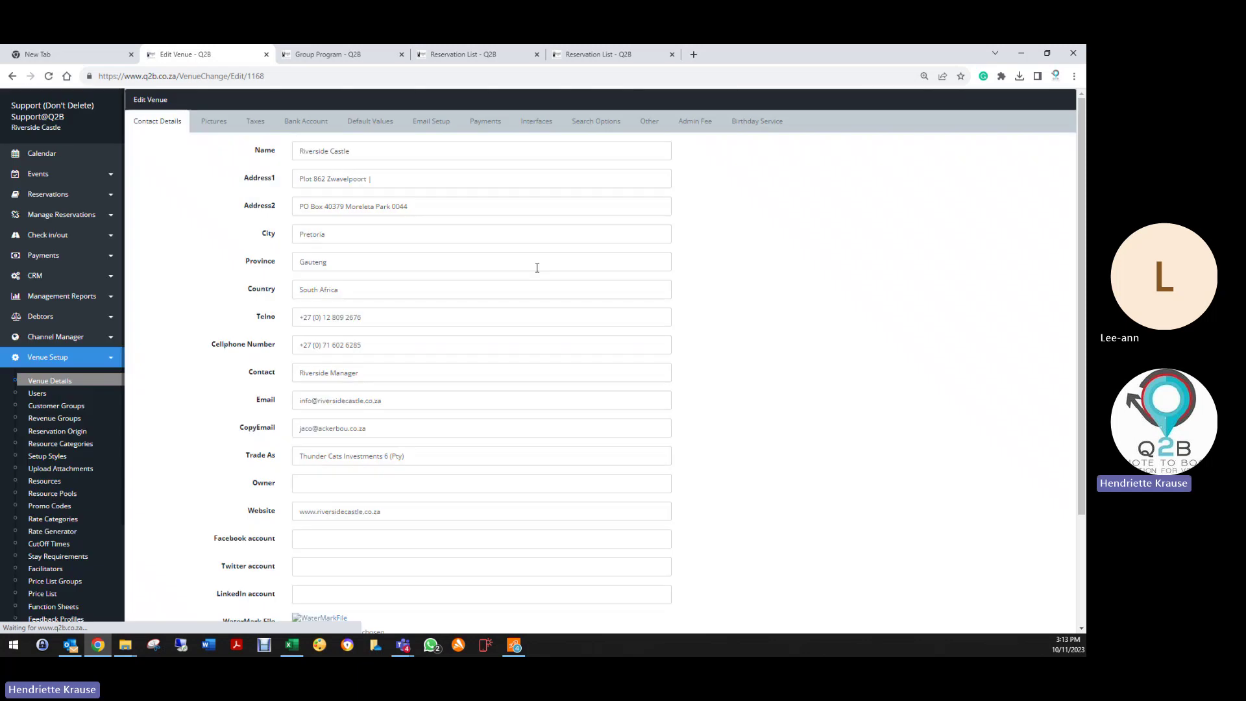
left_click(431, 121)
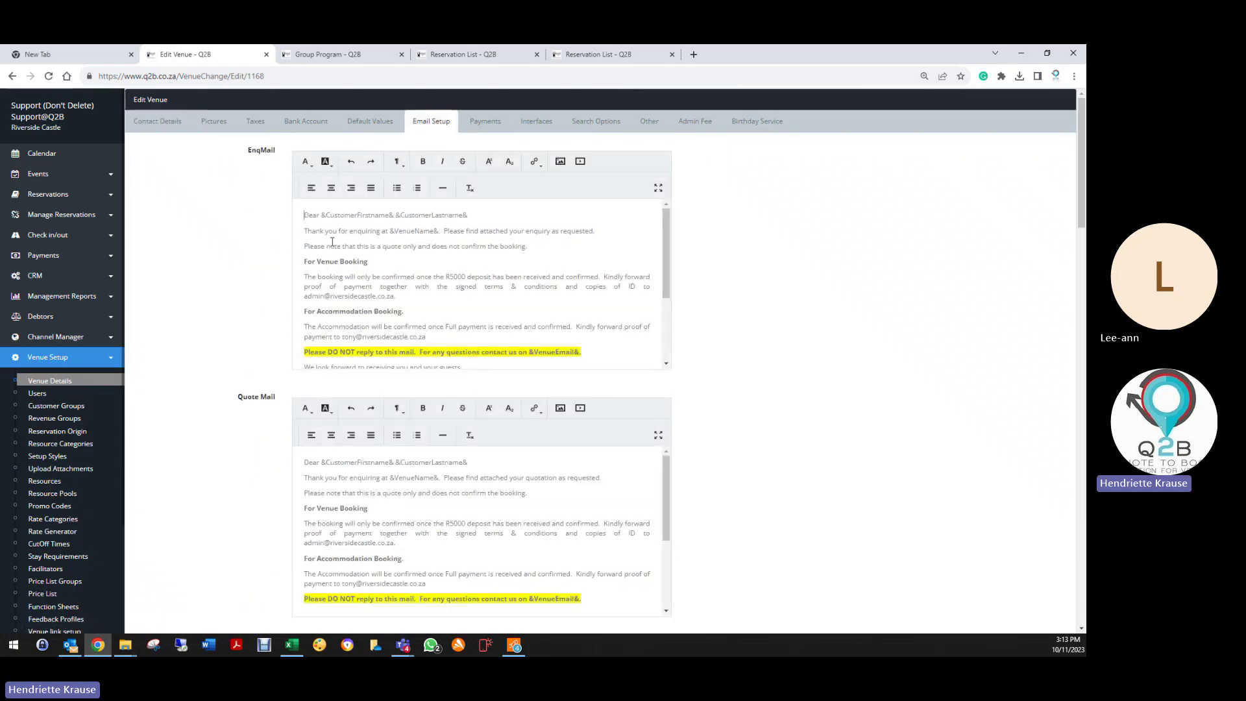
left_click_drag(332, 242, 442, 361)
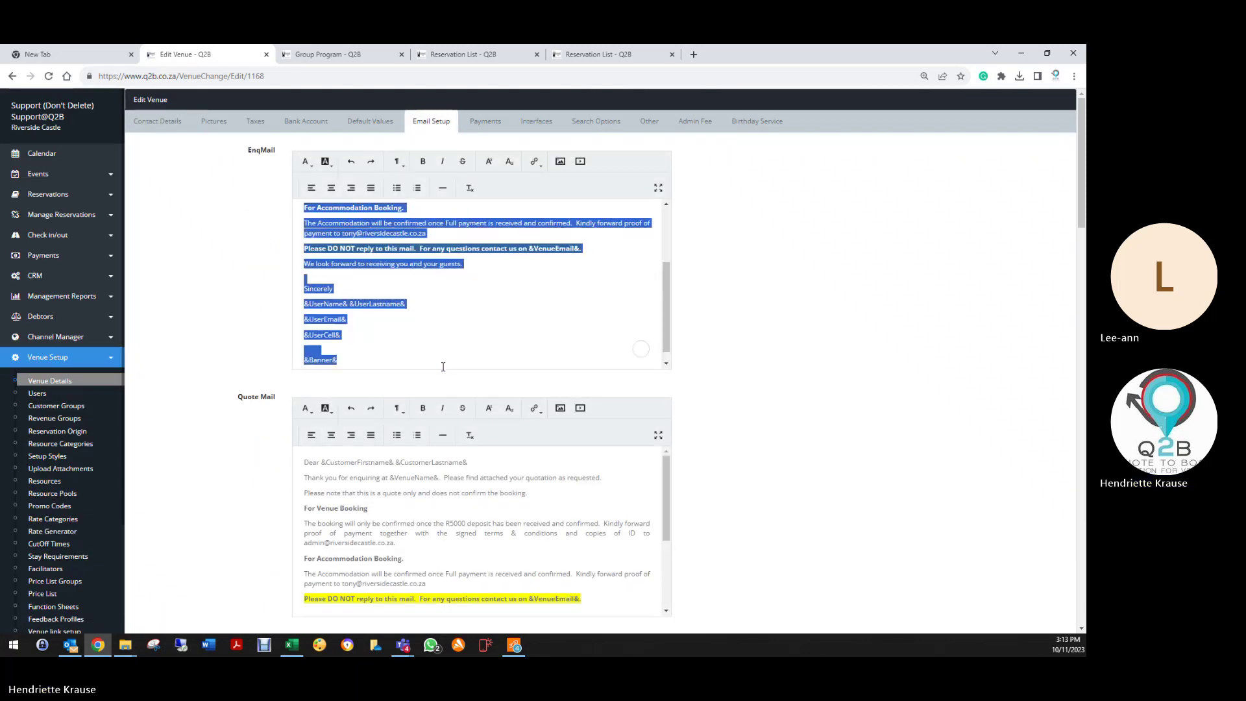
right_click(371, 251)
left_click(398, 294)
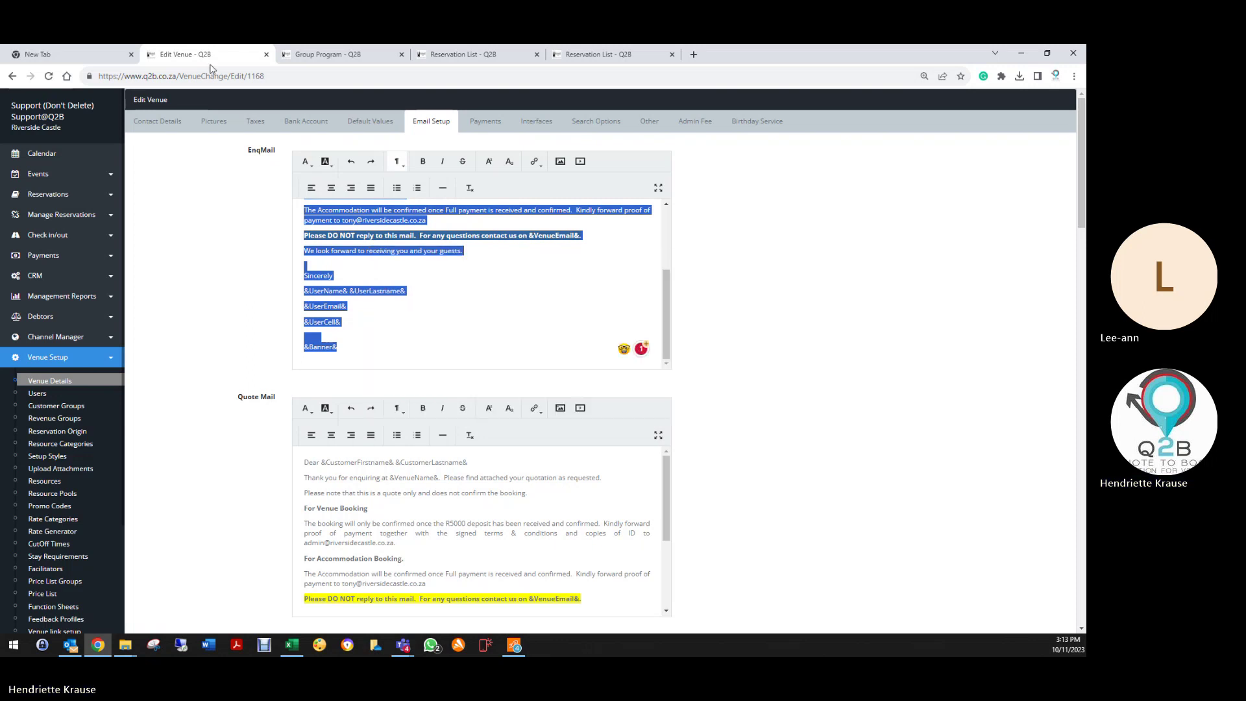
Step: Paste the enquiry template into the message body and select from 'Thank you' to the no-reply line
left_click(381, 57)
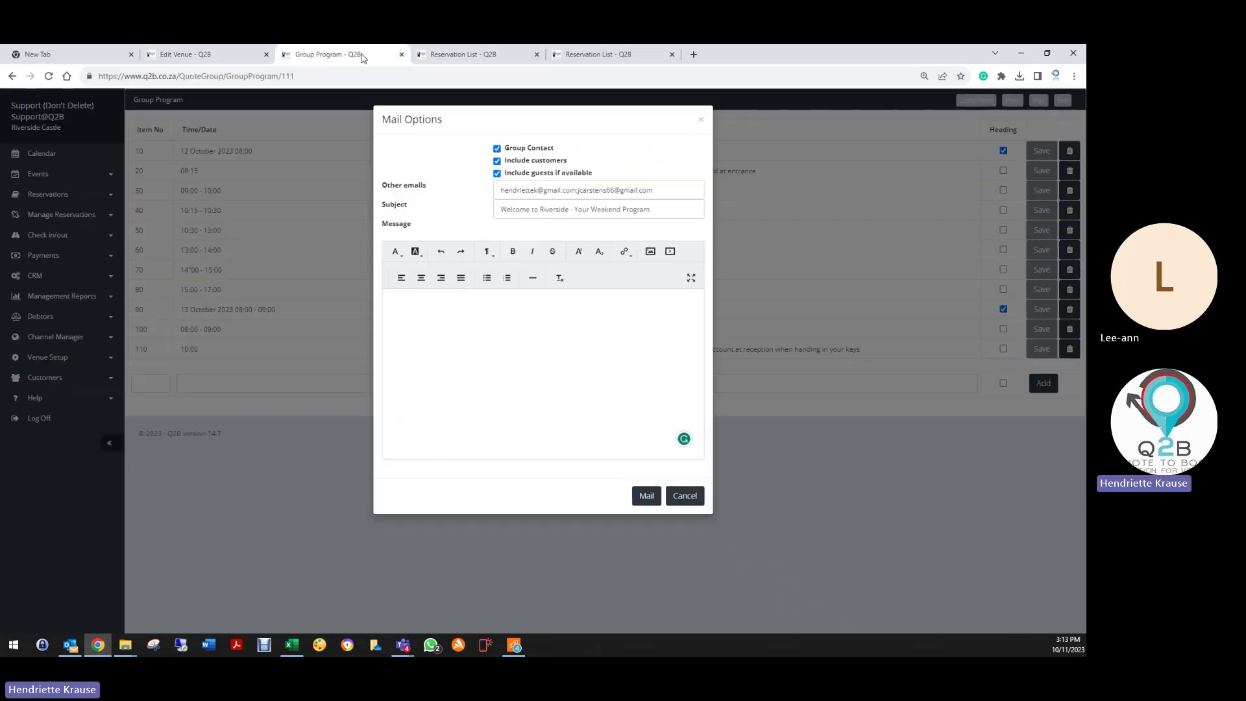
right_click(395, 305)
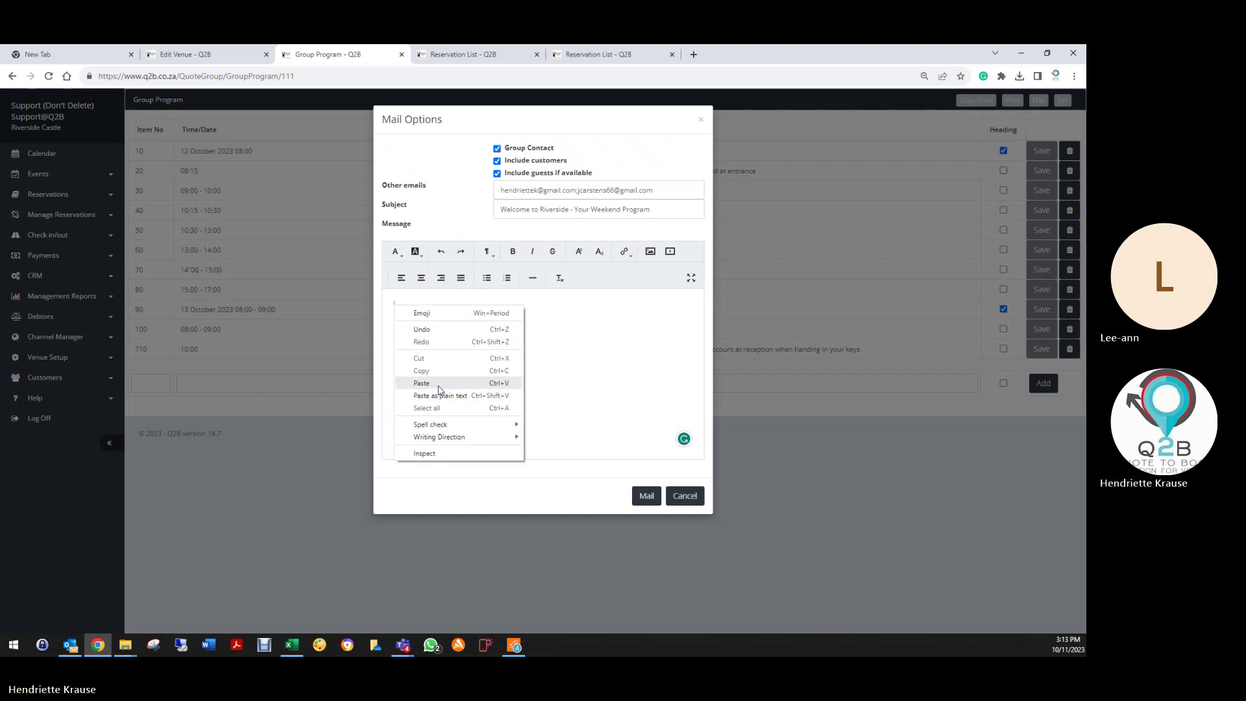
left_click(439, 383)
scroll(496, 397, "up", 3)
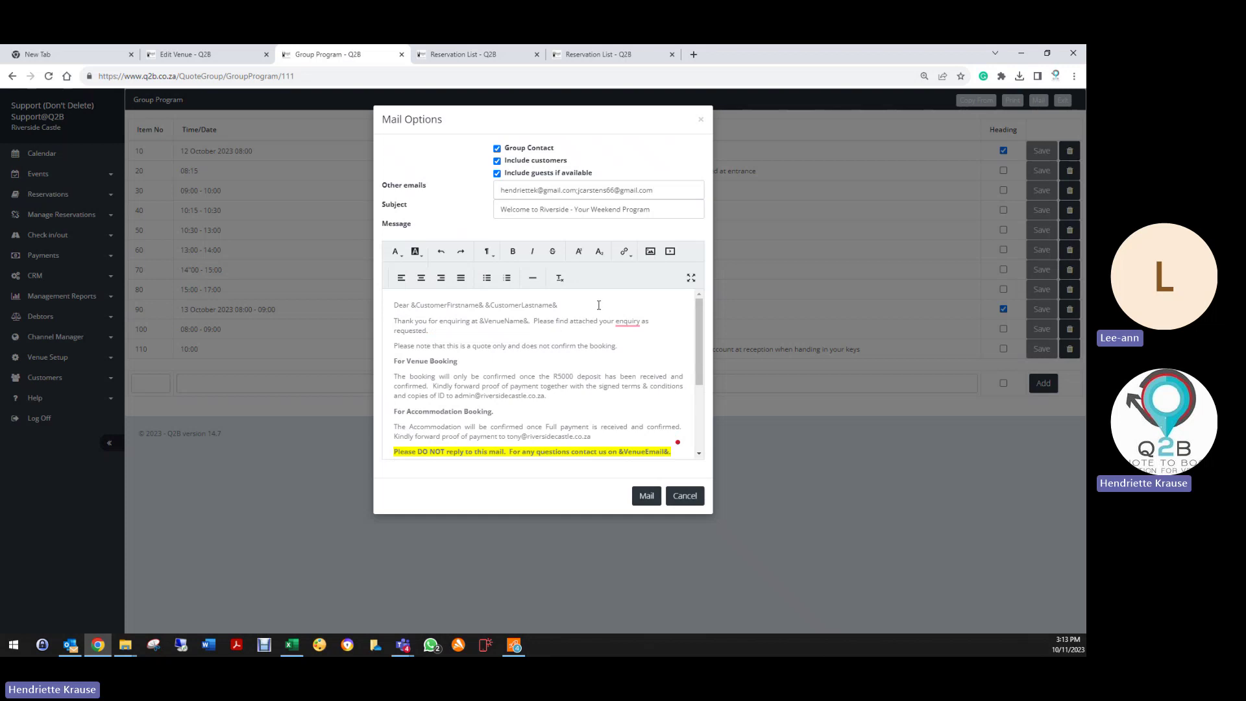
scroll(432, 388, "down", 2)
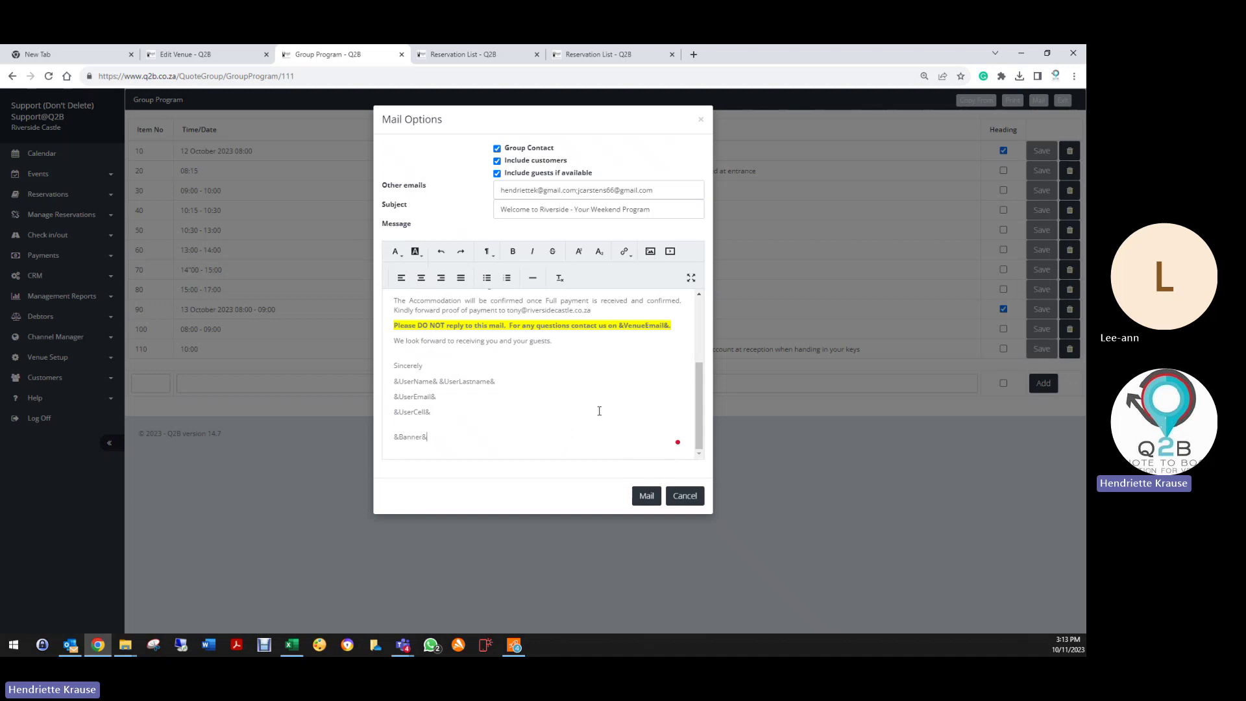
scroll(599, 410, "up", 3)
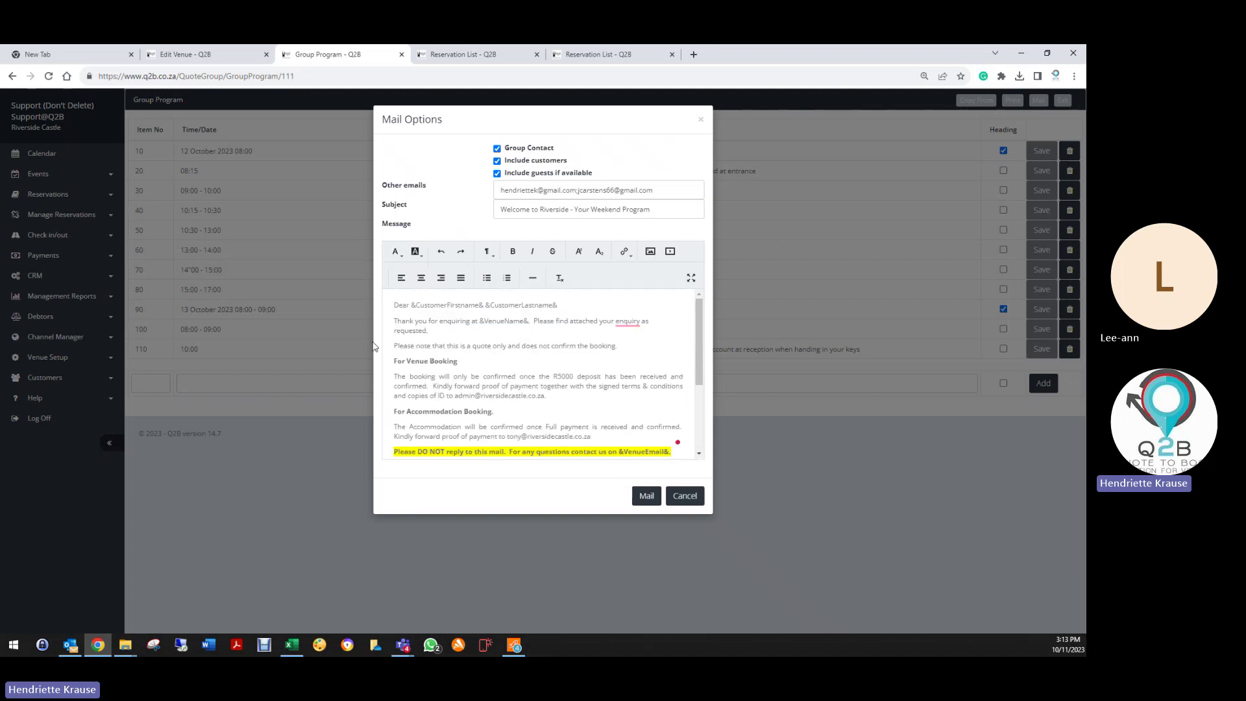
left_click_drag(394, 320, 679, 378)
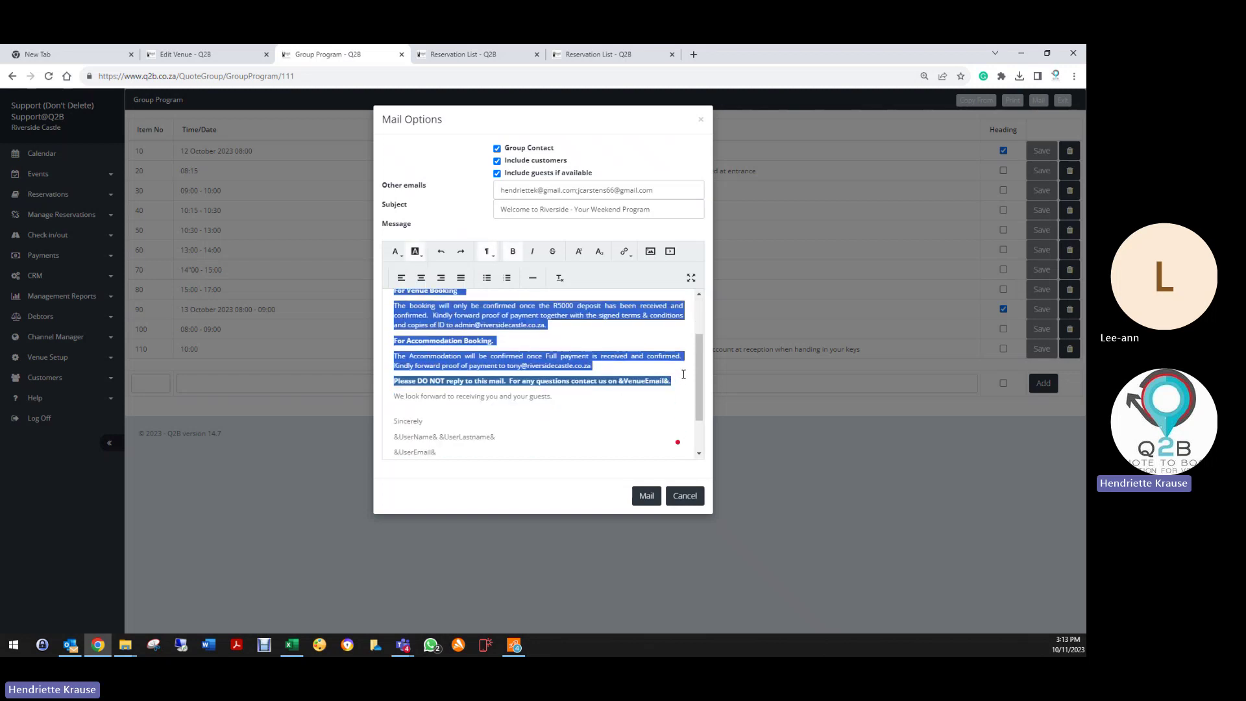
Step: Delete the quote paragraphs and the empty lines around the greeting and Sincerely
key("Delete")
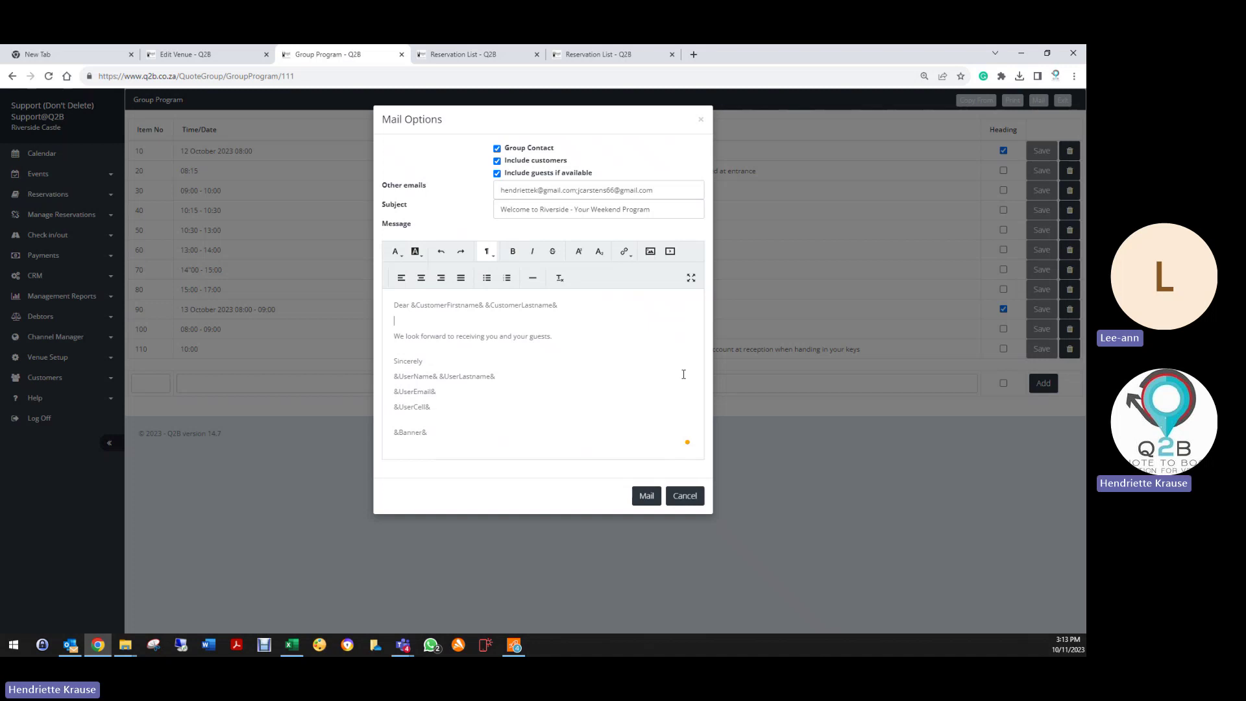
key("Delete")
key("Down")
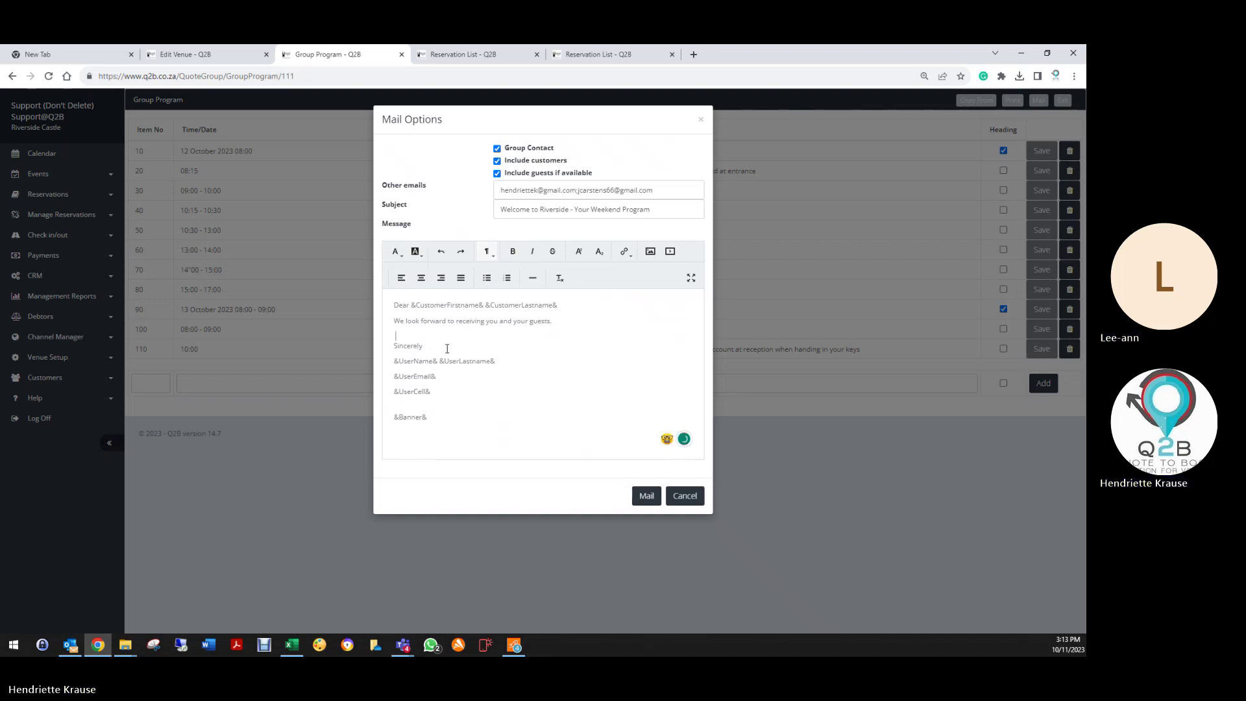
key("Delete")
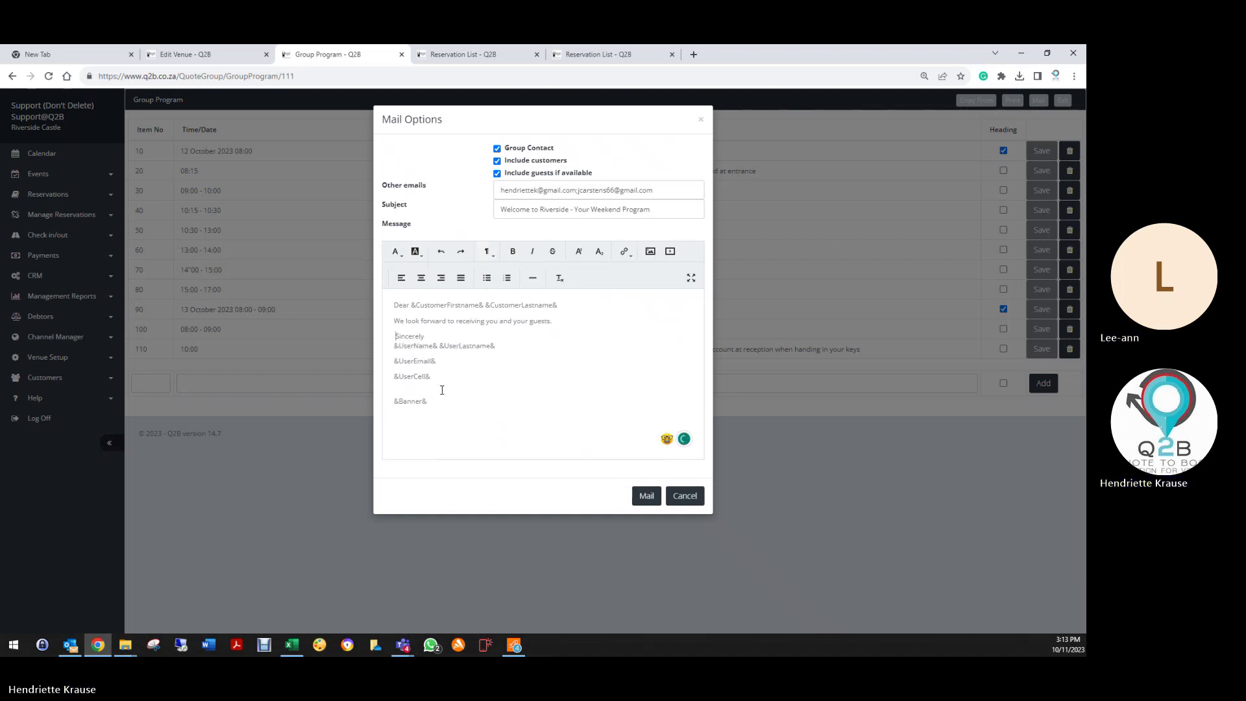
left_click(439, 390)
key("Delete")
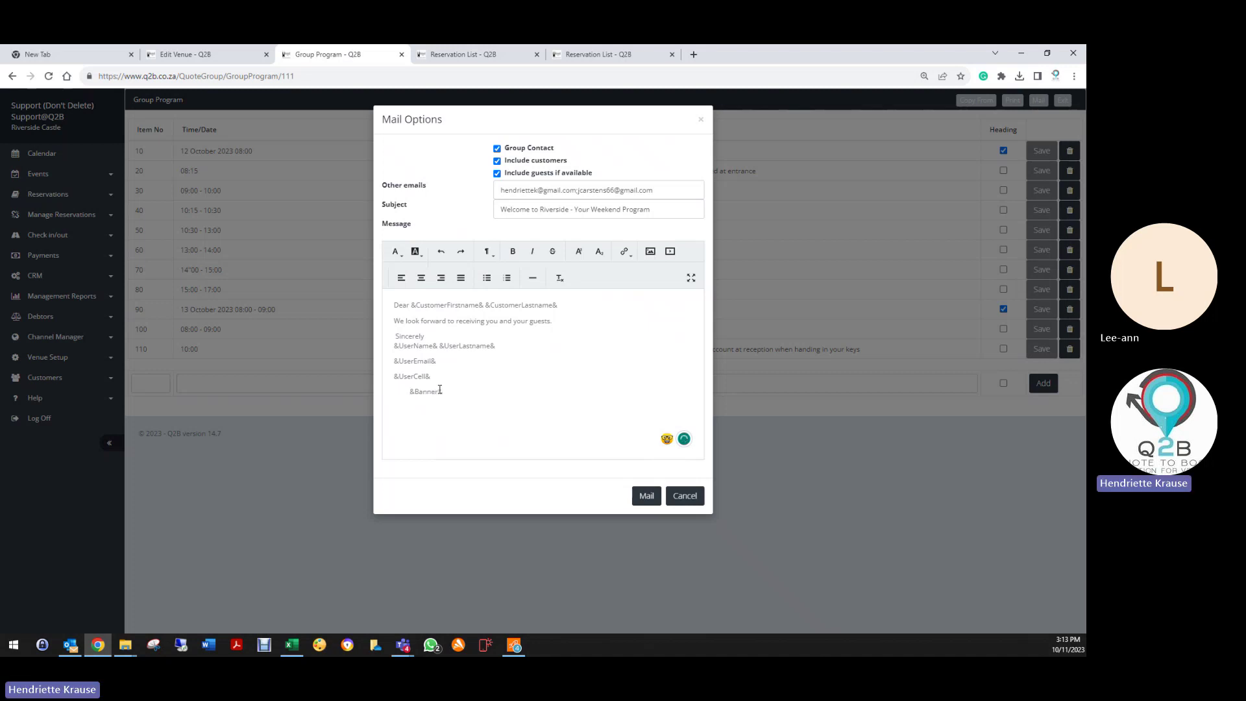
Step: Add a blank line after Sincerely and place &Banner& on its own line below &UserCell&
left_click(385, 337)
left_click(436, 334)
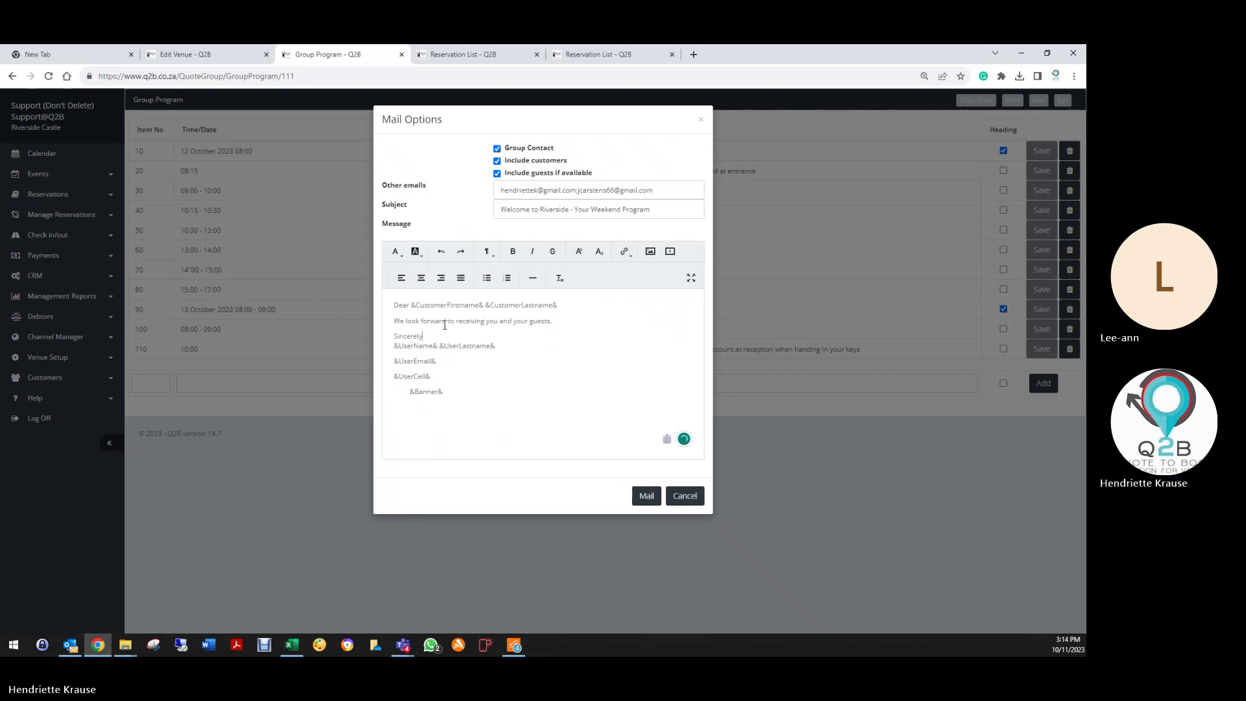
key("shift+Return")
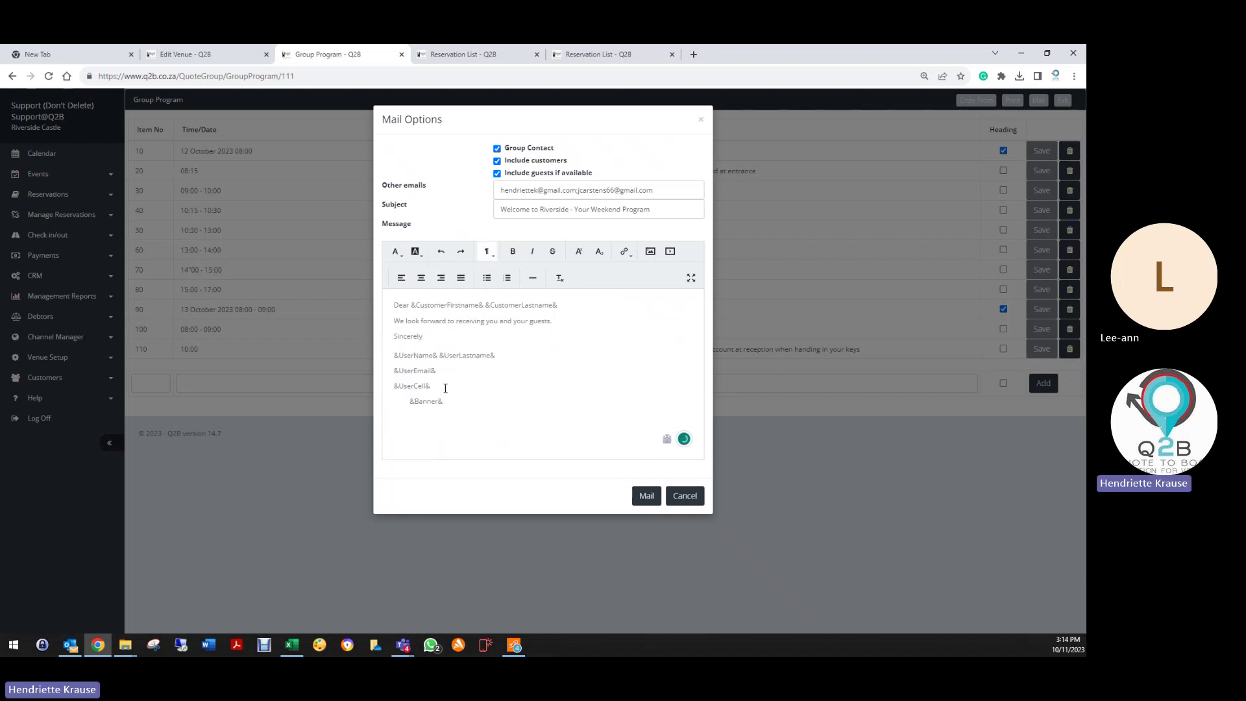
left_click(446, 388)
key("Delete")
key("Delete")
key("Delete")
key("Delete")
key("Delete")
key("Delete")
key("Delete")
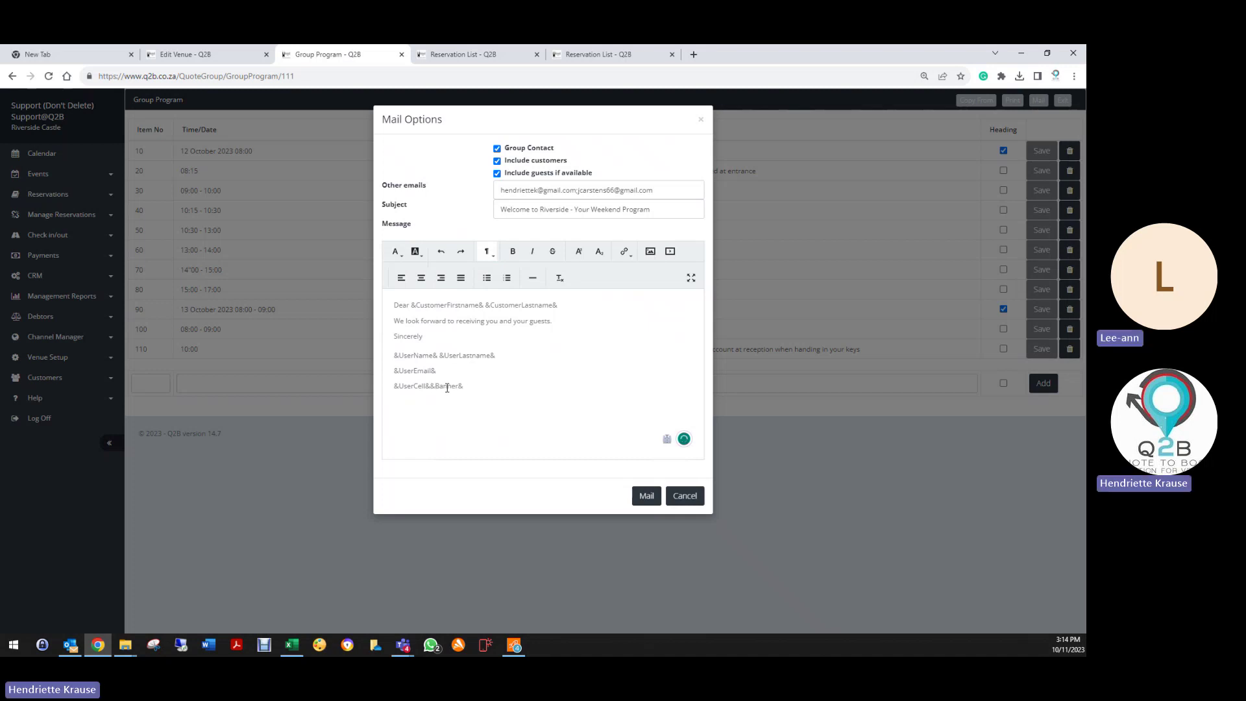
key("Return")
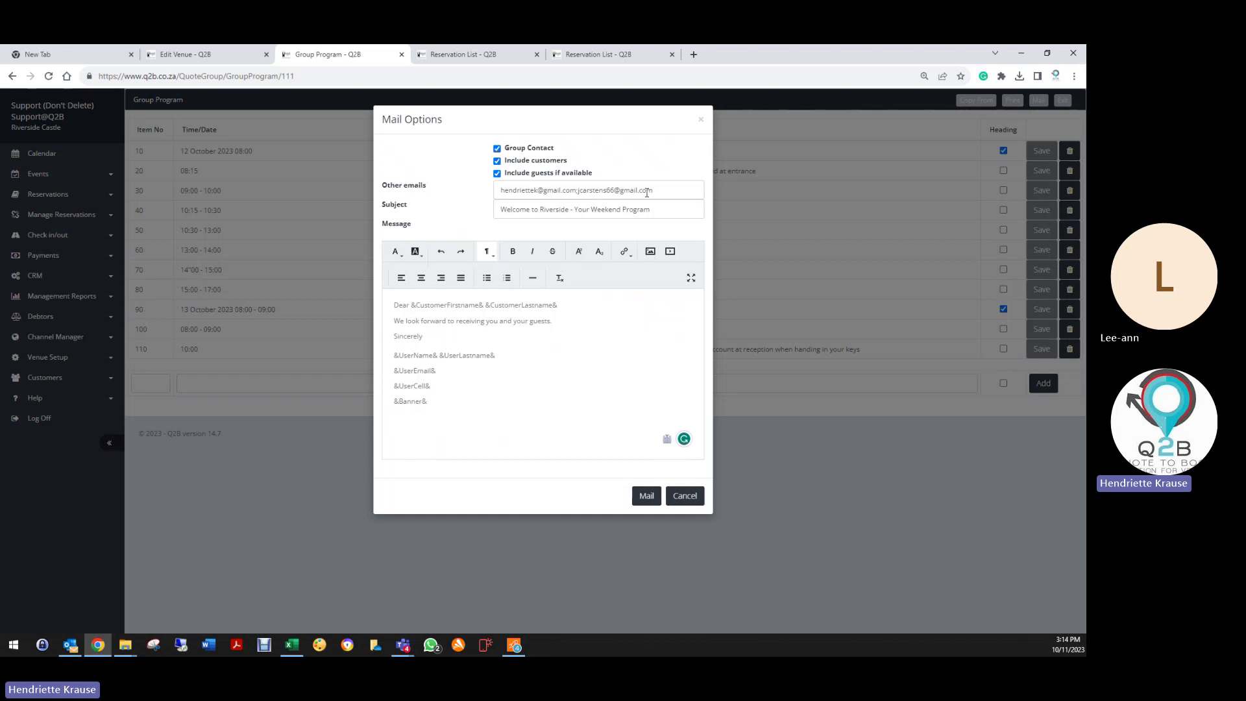
Step: Delete the second address from Other emails and send the program mail
left_click_drag(649, 190, 577, 190)
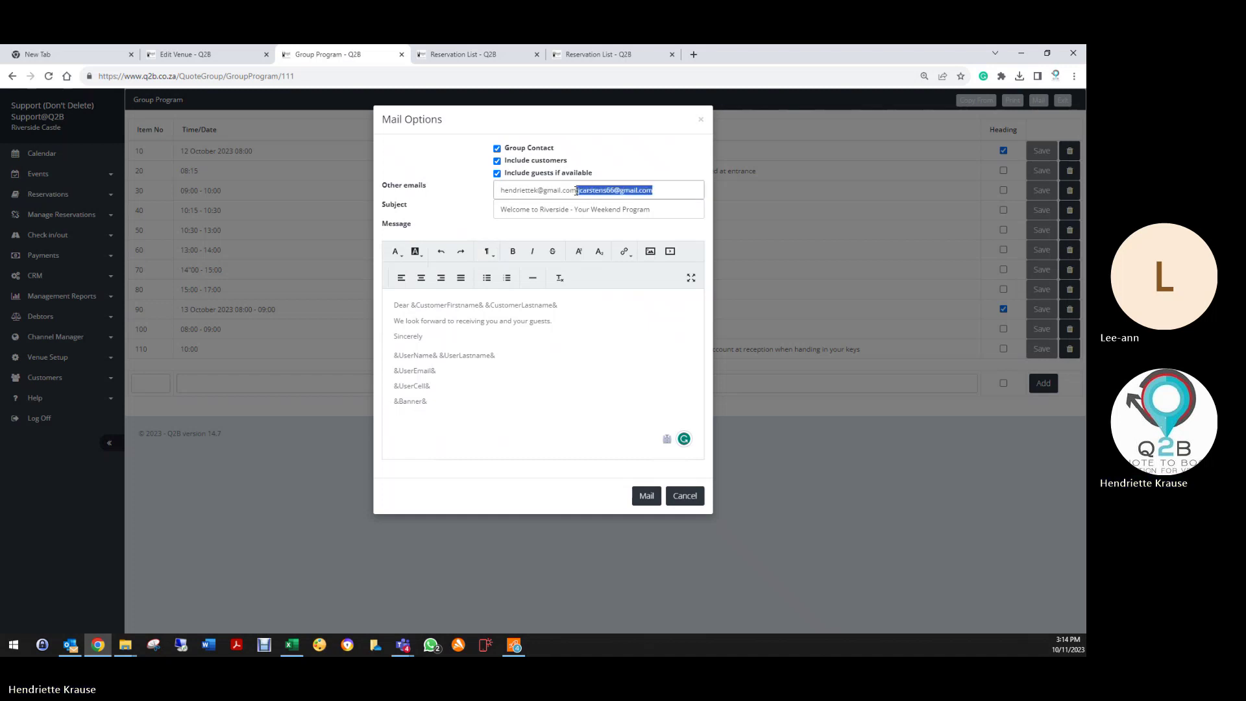
key("BackSpace")
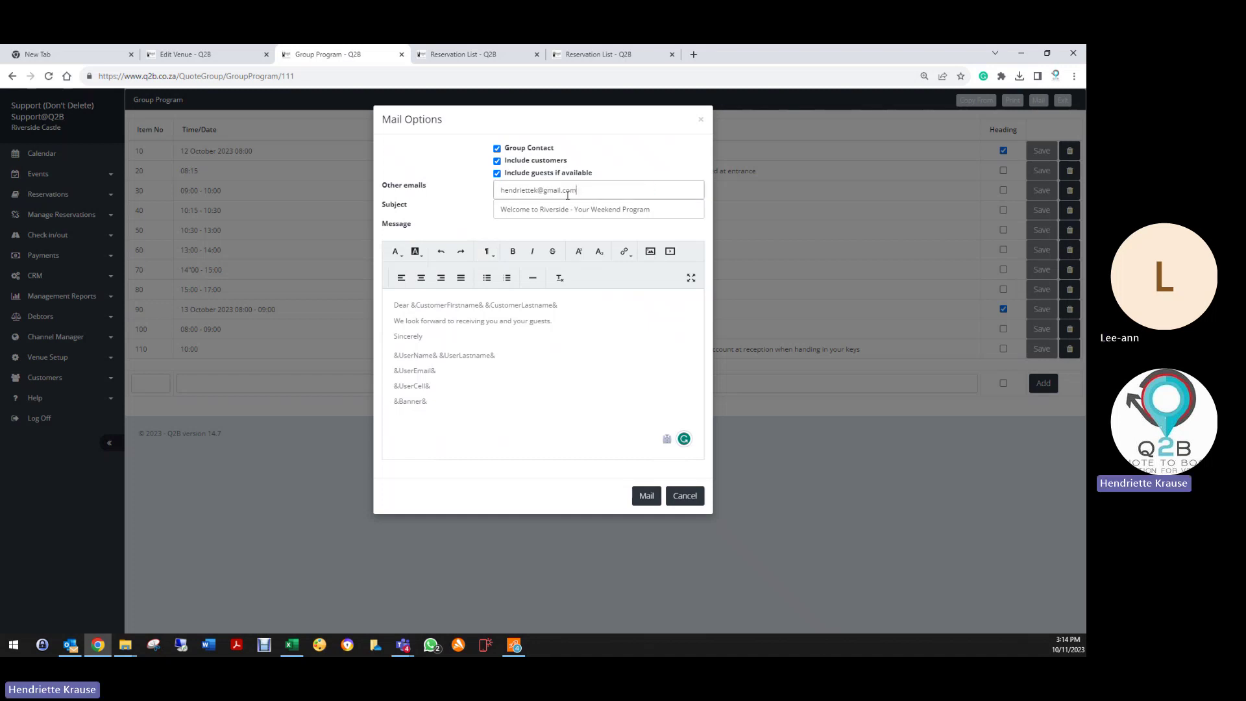
left_click(646, 496)
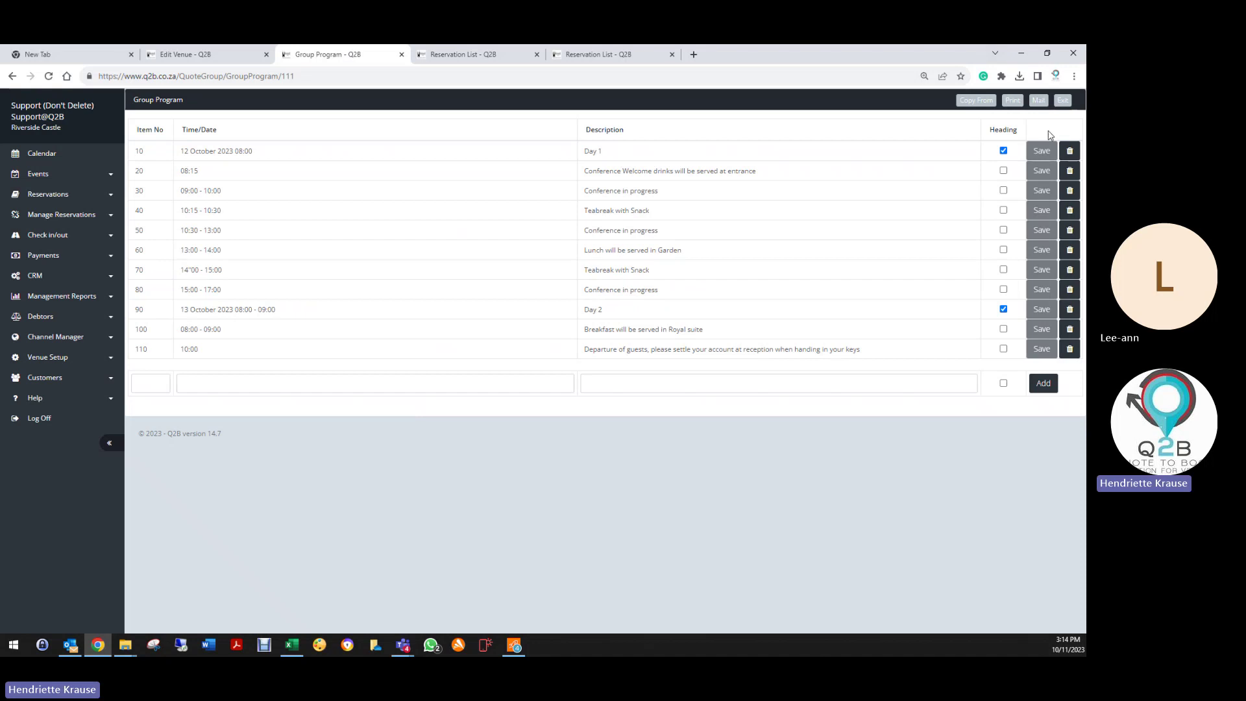
Step: Check the Program's Copy From list, find no sources, cancel, and return to the group details
left_click(1063, 101)
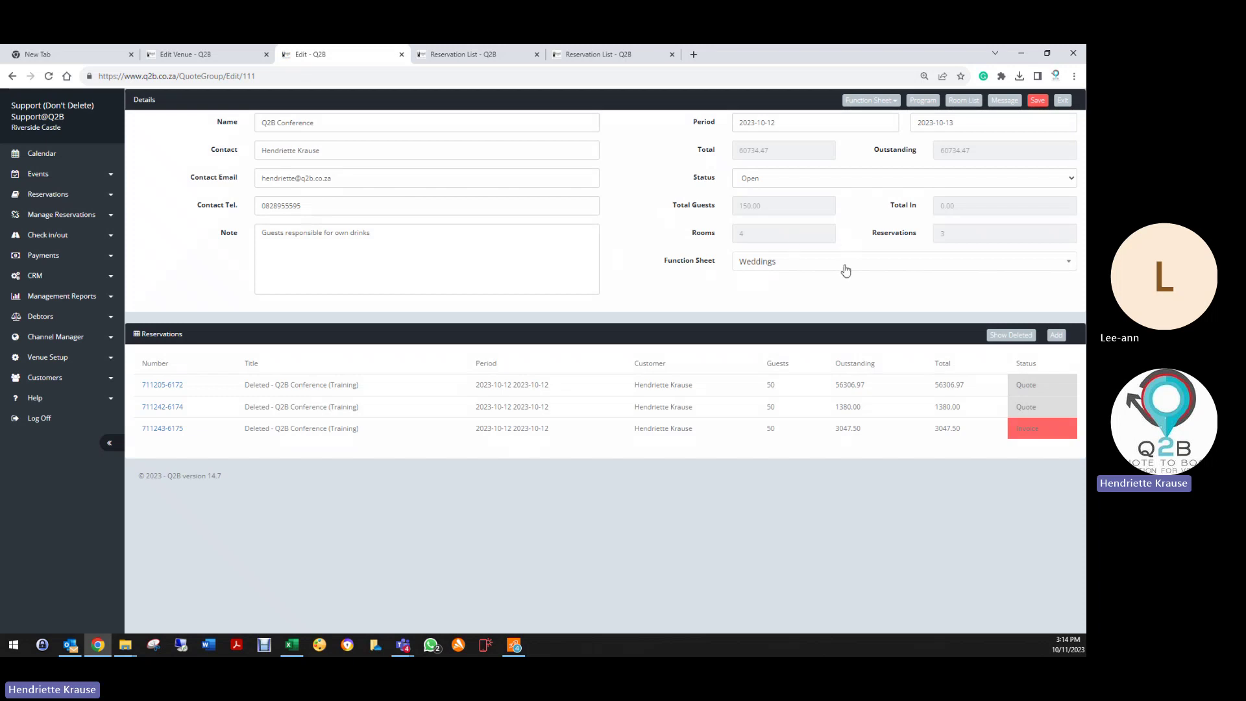
left_click(919, 100)
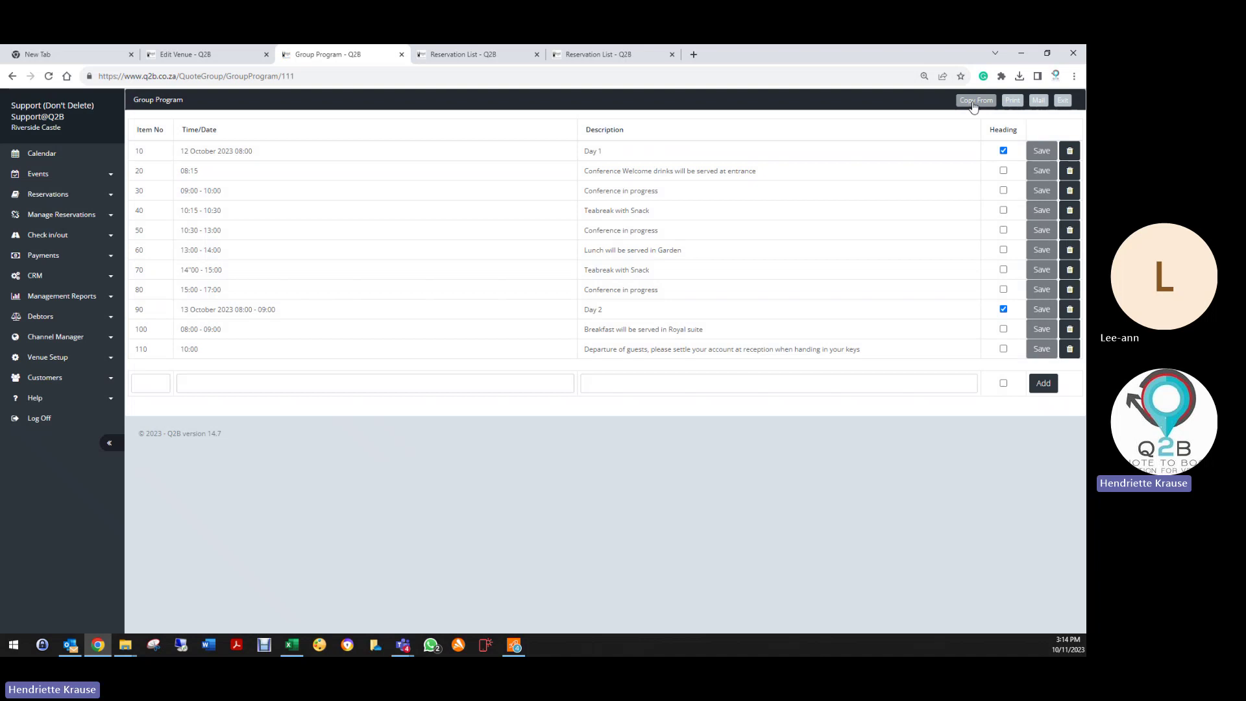
left_click(974, 102)
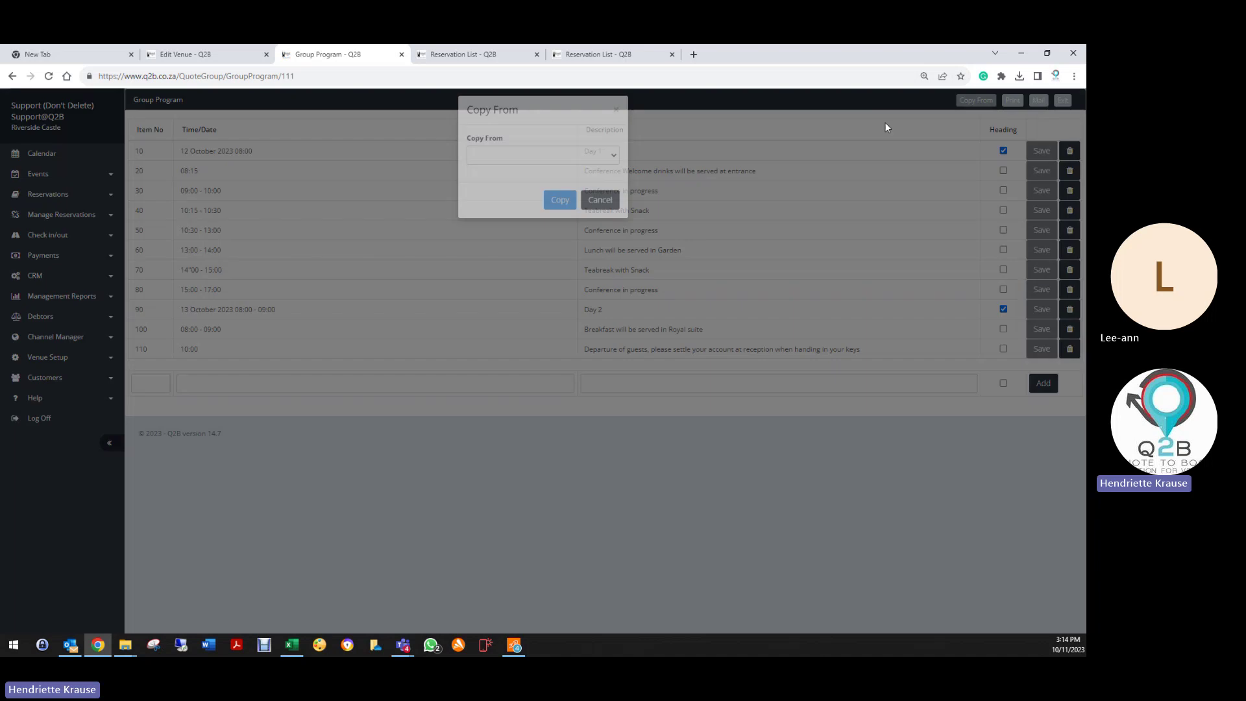
left_click(479, 170)
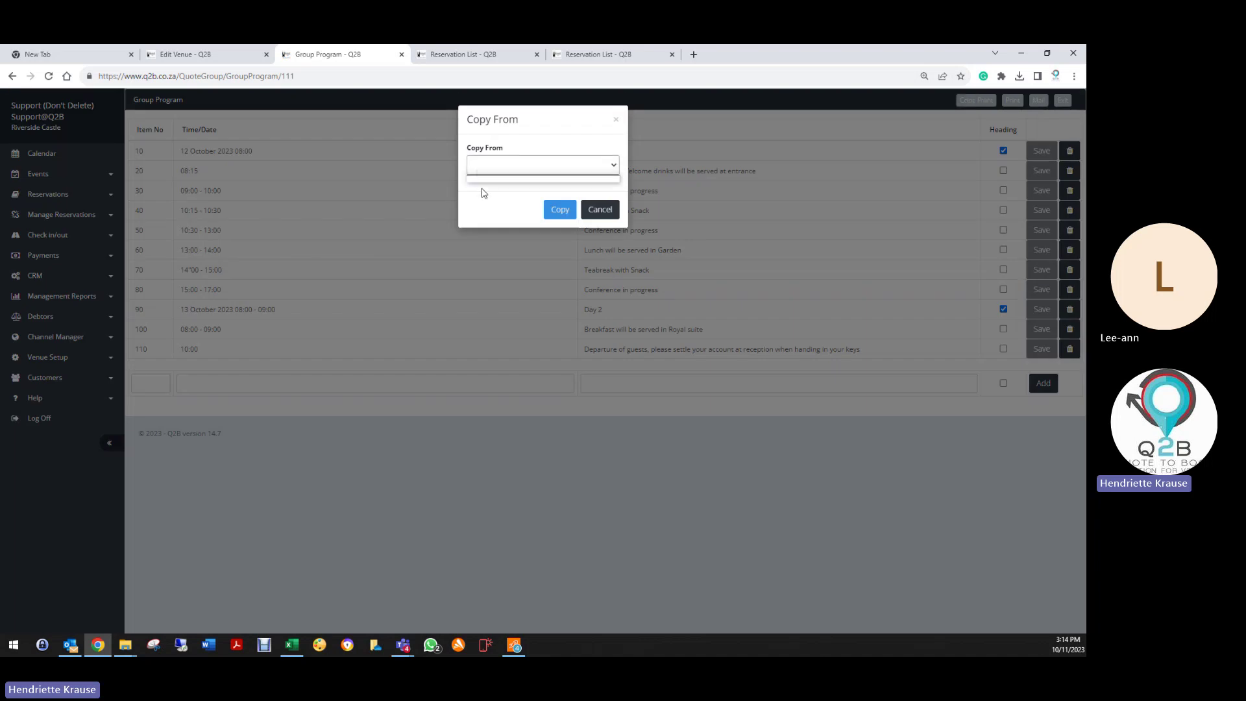
left_click(486, 171)
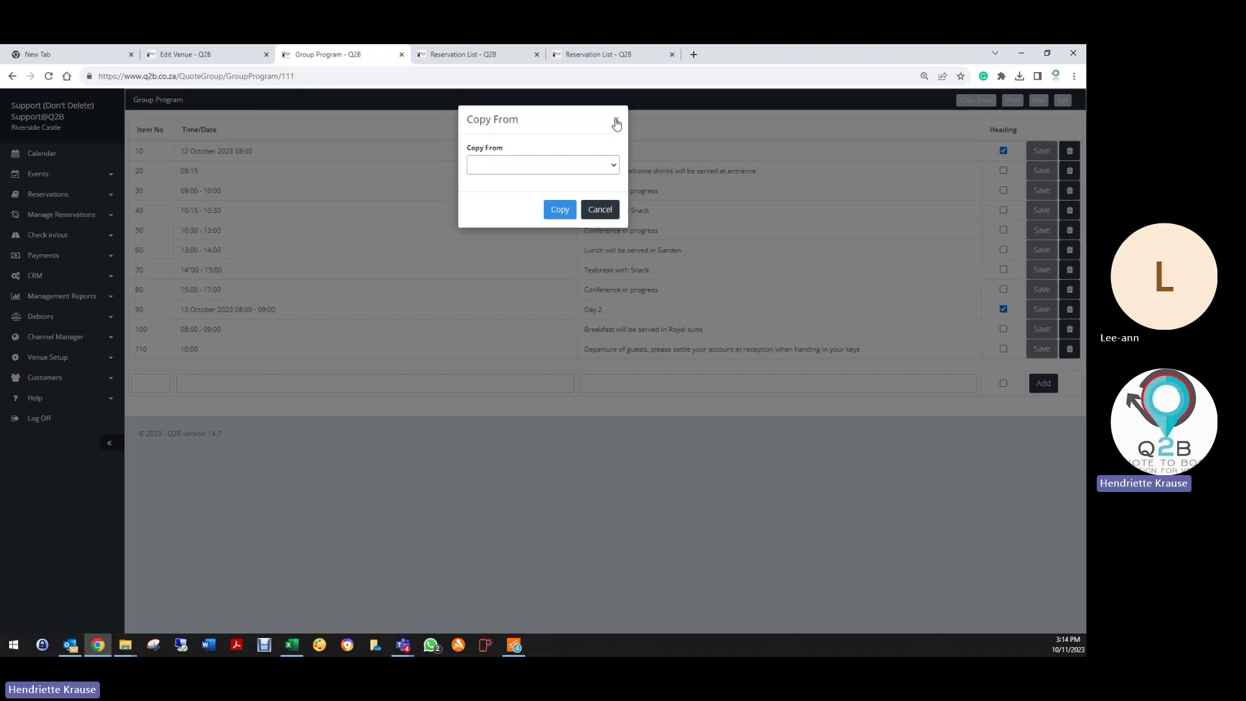
left_click(567, 235)
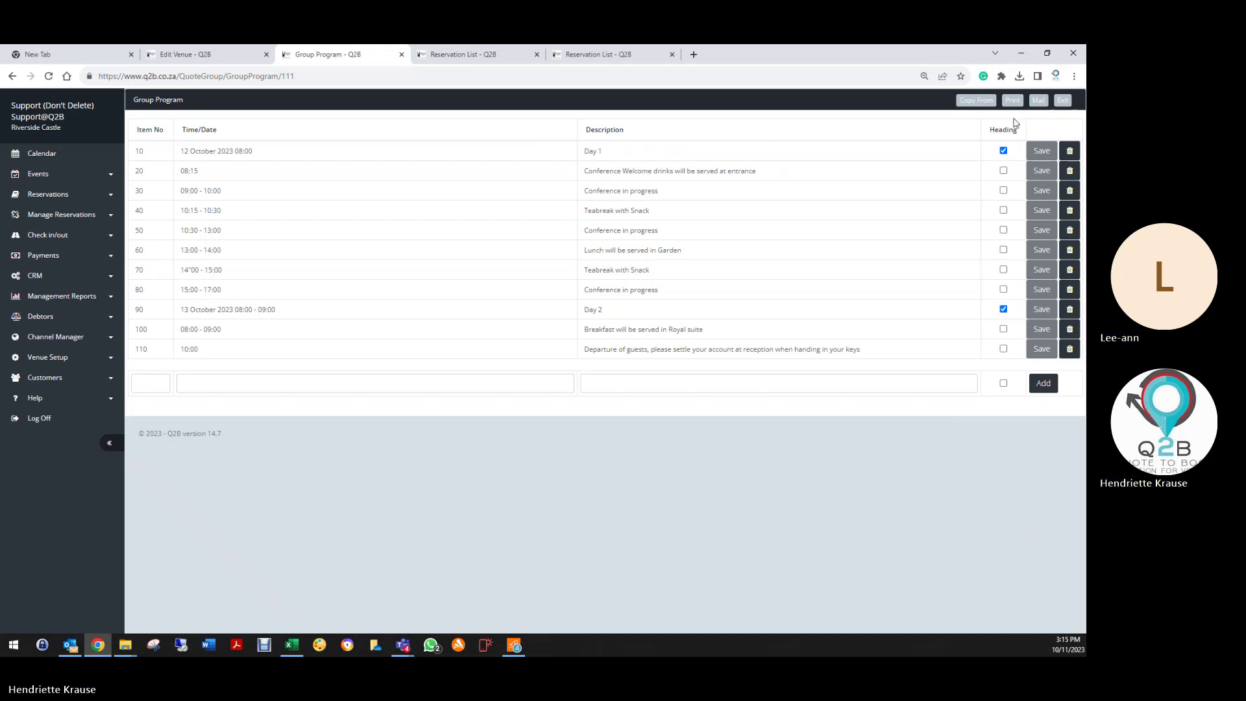
left_click(1063, 100)
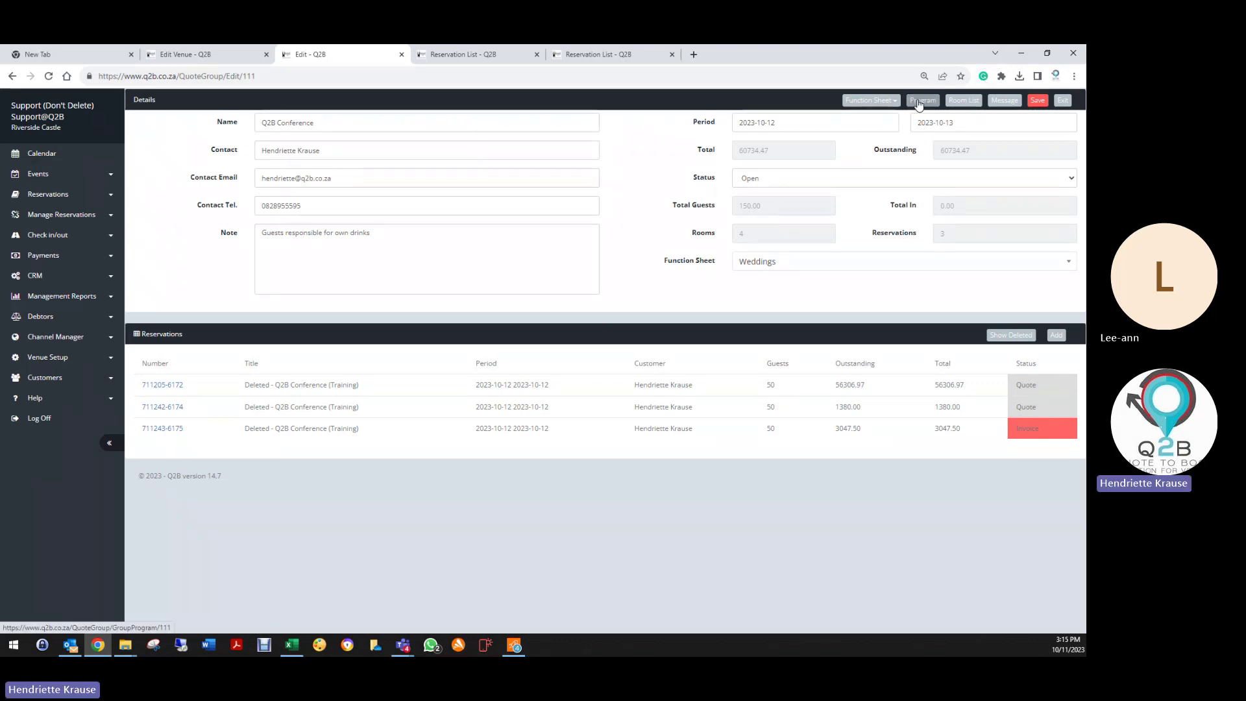
Step: In the Room List, save the guests' names against the first Queens' Chamber room
left_click(974, 103)
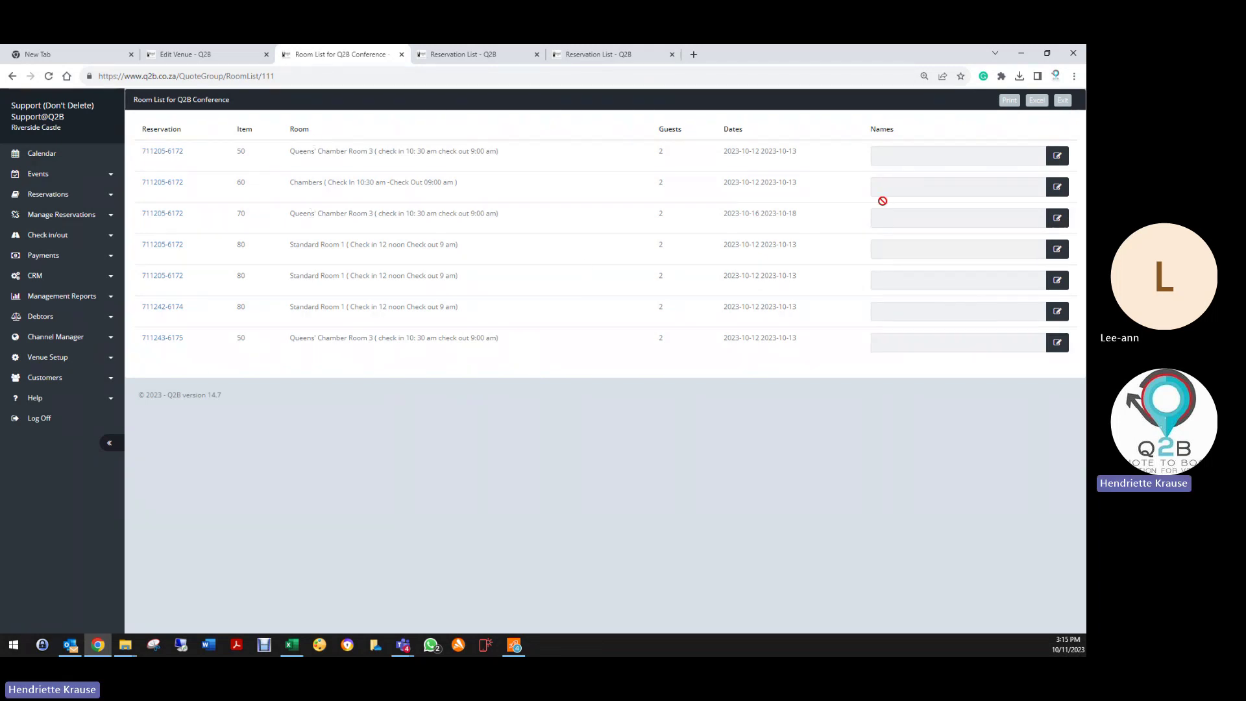
left_click(1058, 156)
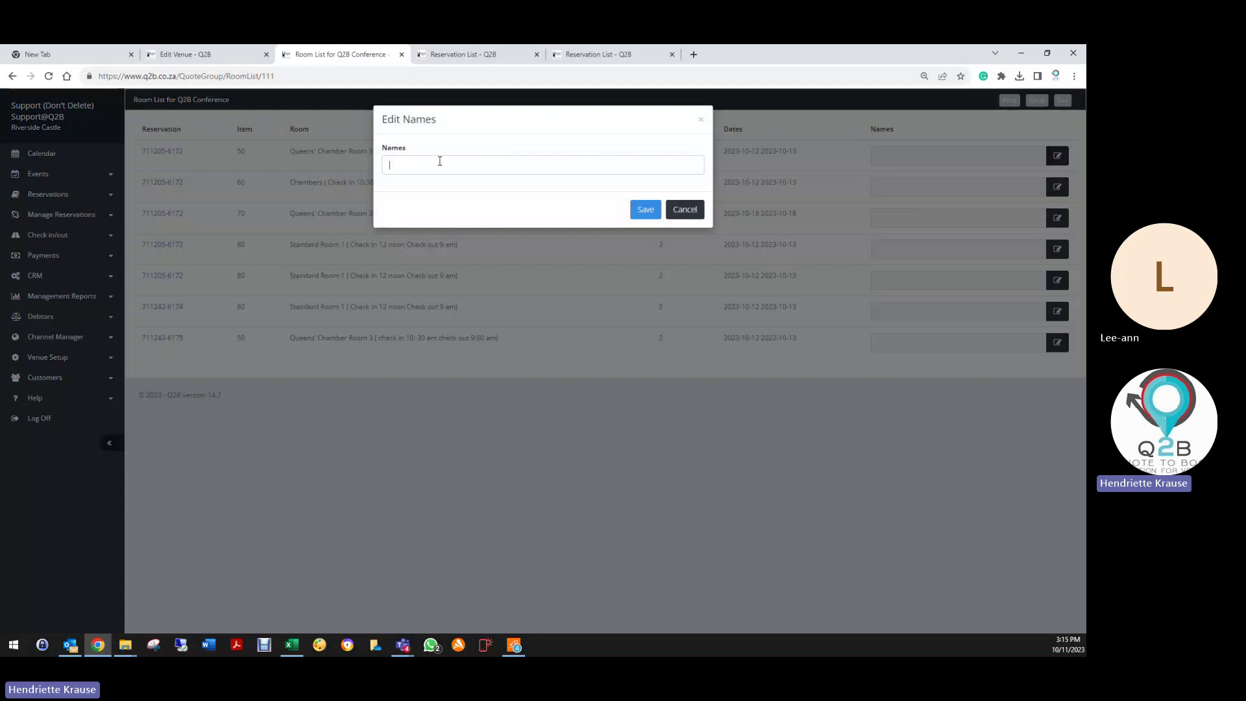
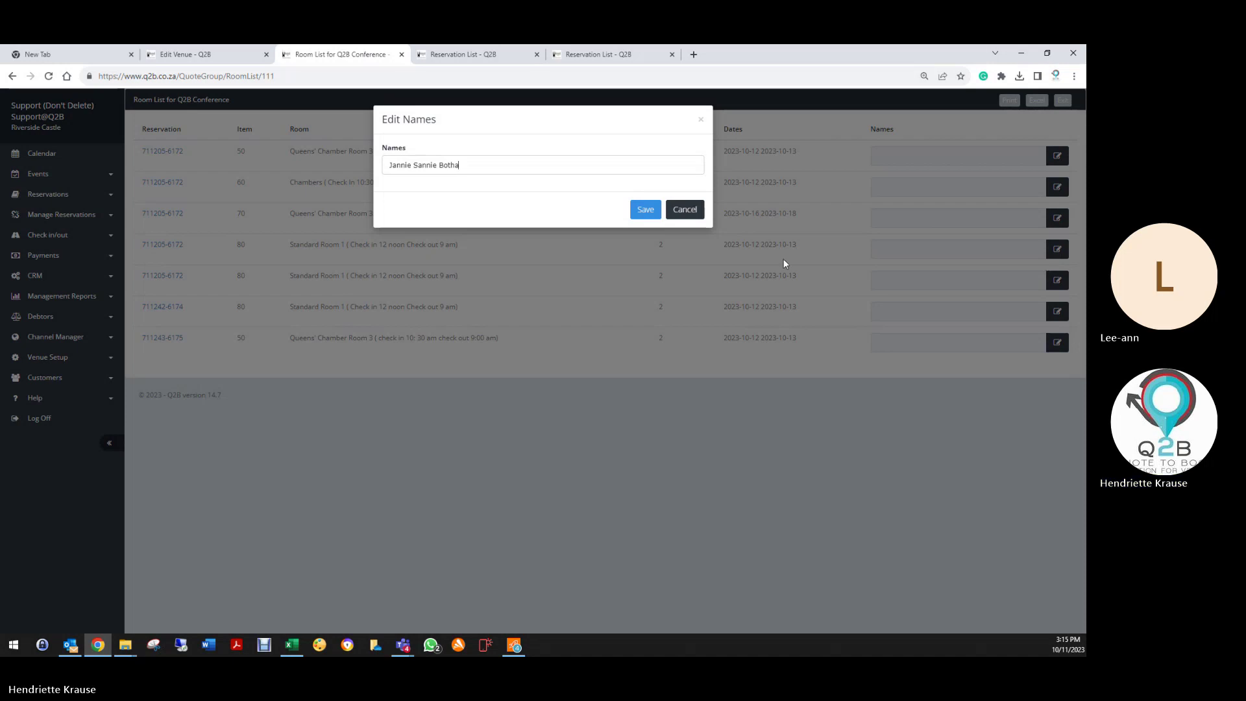
left_click(645, 210)
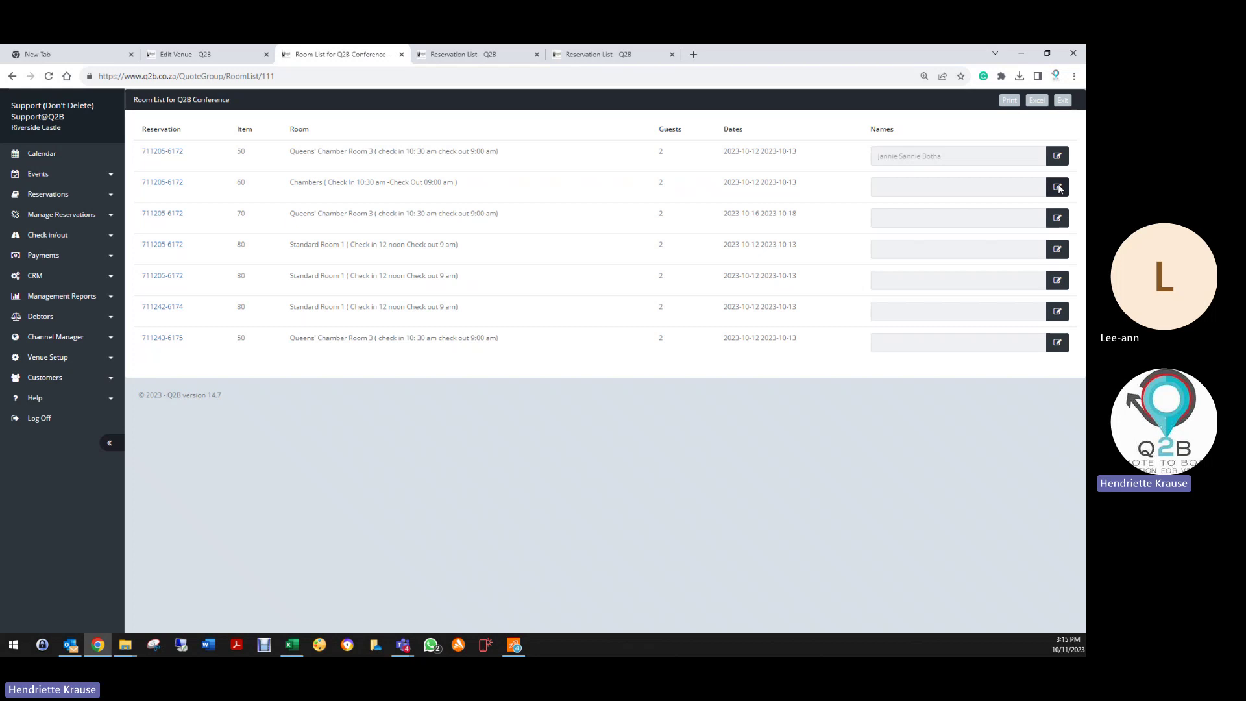
Step: Save a guest name plus partner against the item 60 Chambers room
left_click(1057, 188)
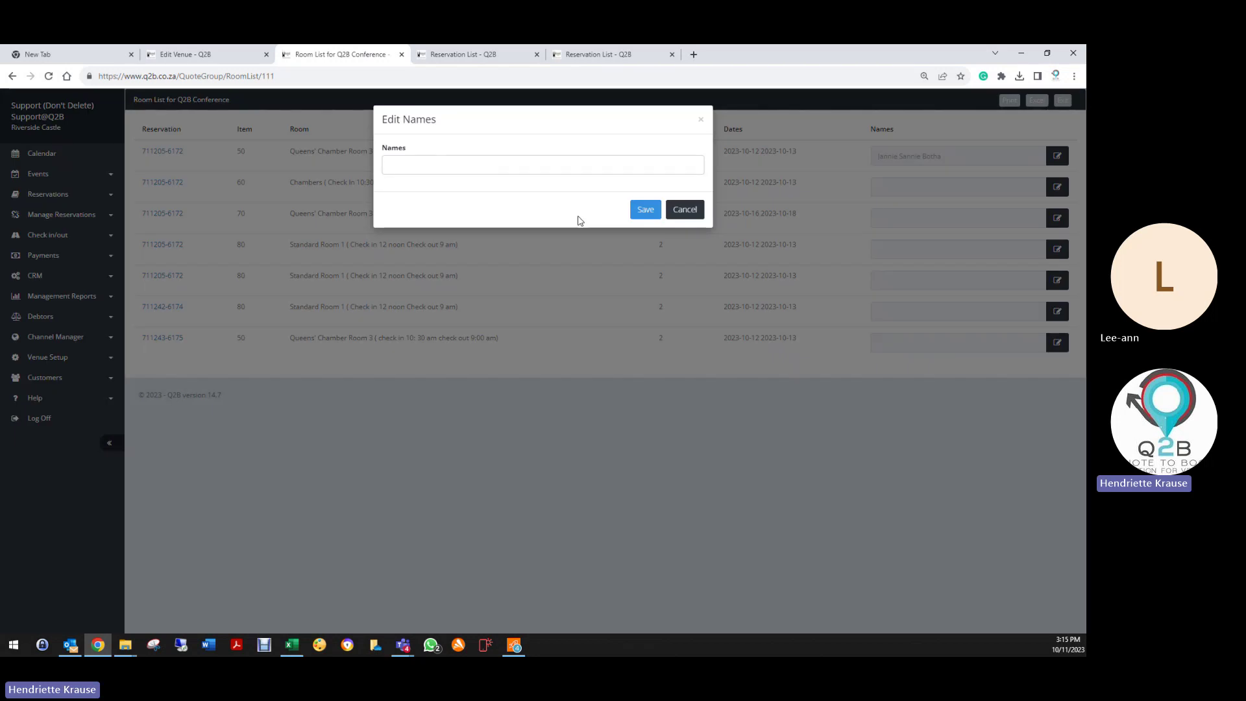
type("Piet Pompies and ")
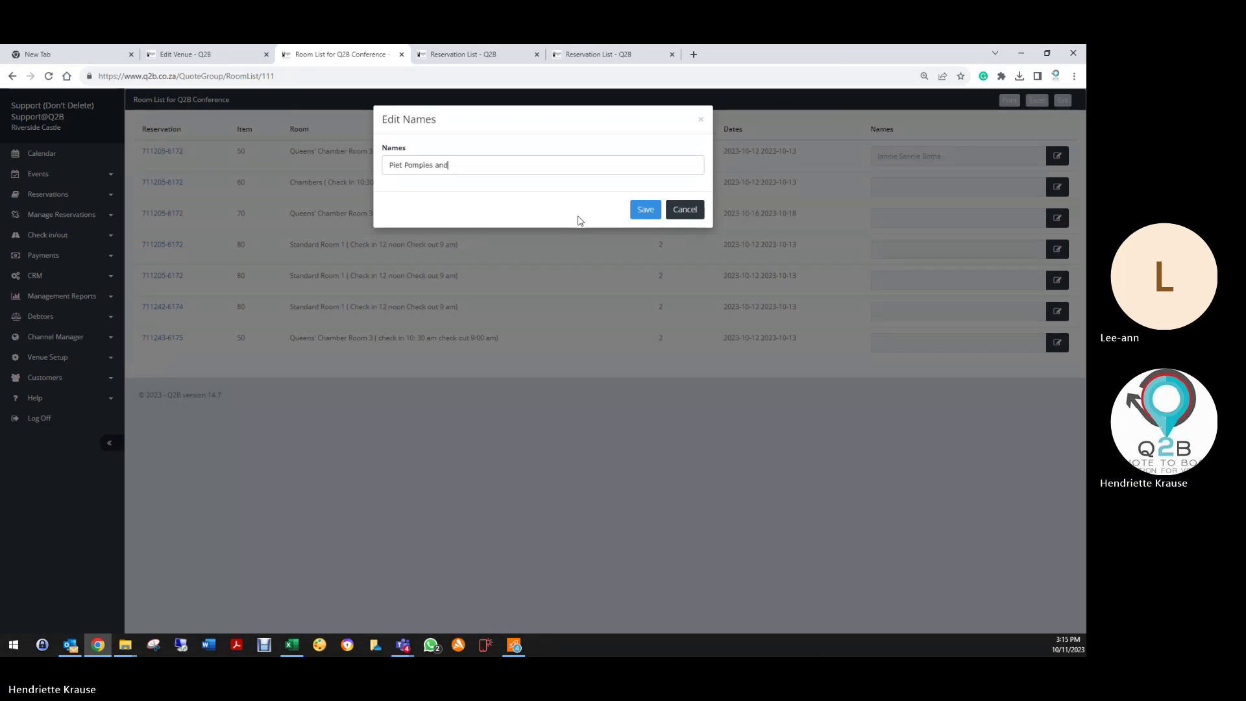
type("Partner")
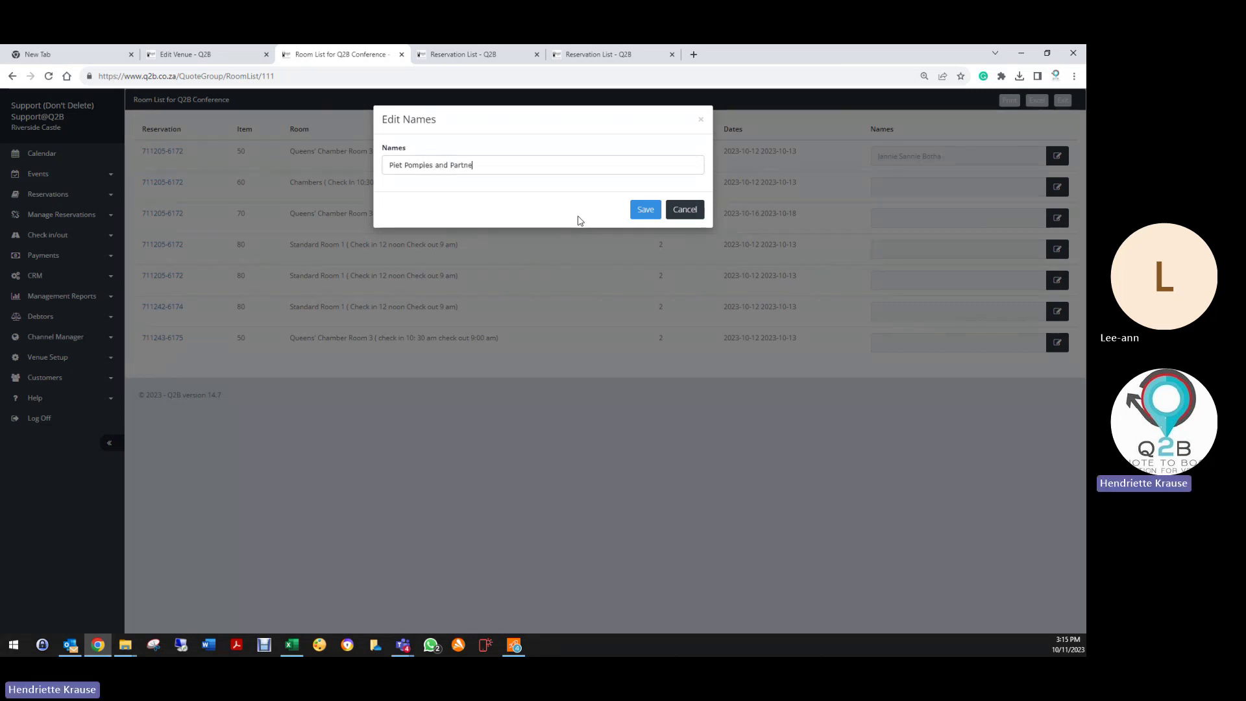
left_click(652, 209)
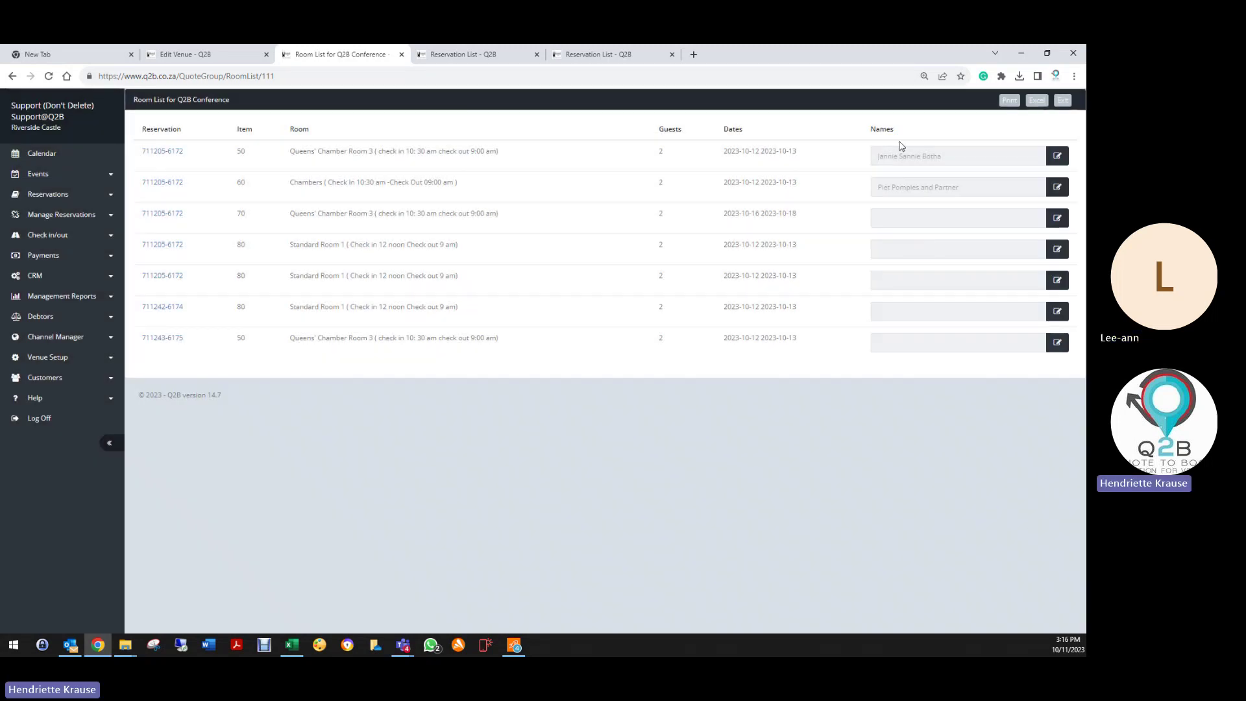
Step: Print the Room List to PDF, scroll through it, and close the preview
left_click(1009, 101)
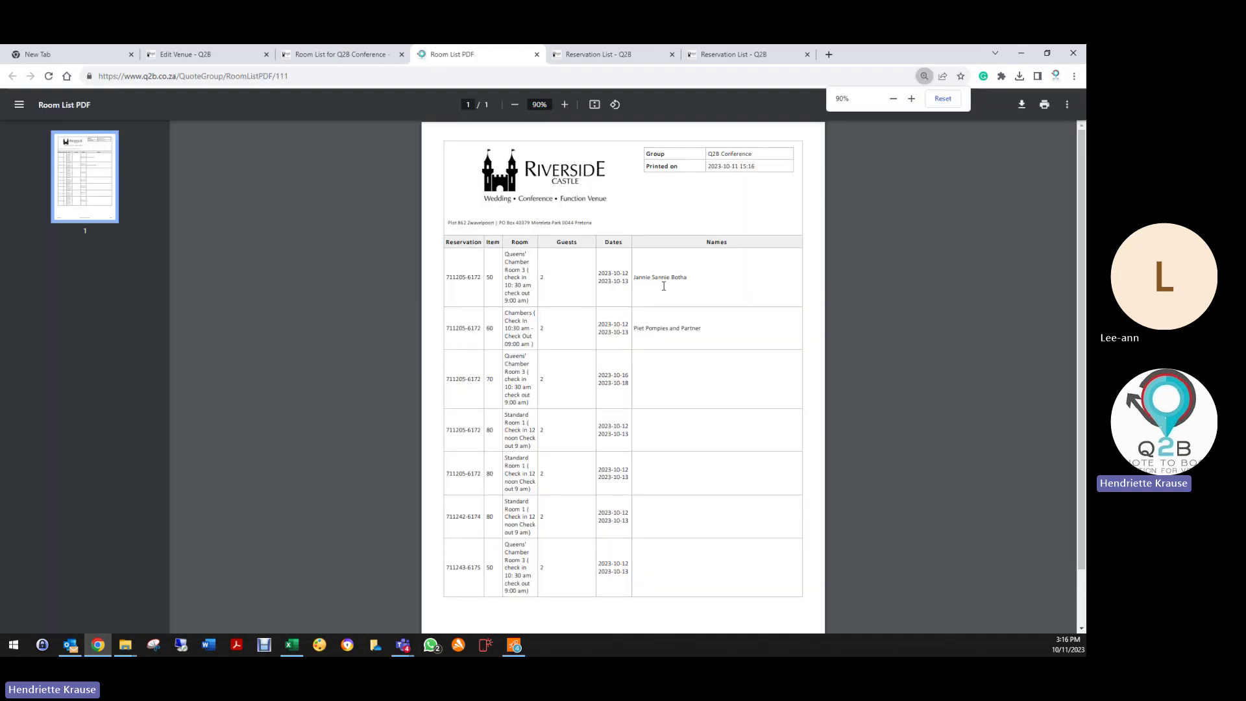
scroll(631, 407, "down", 1)
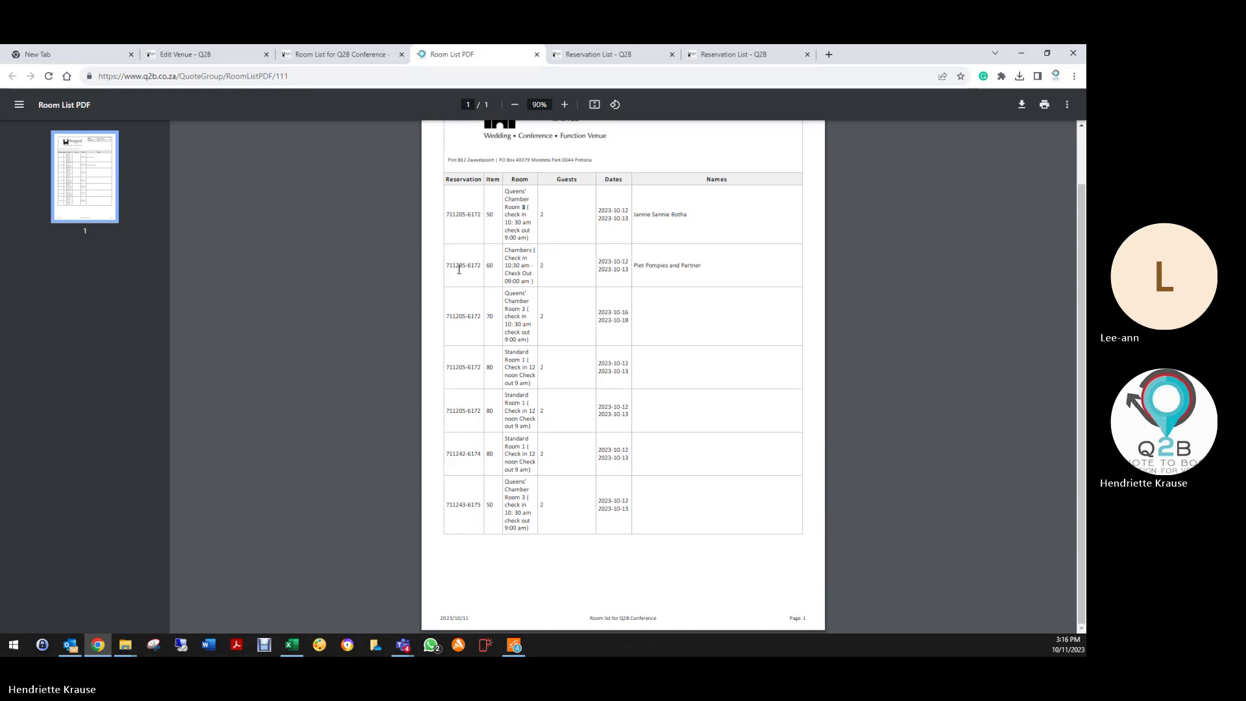
left_click(536, 55)
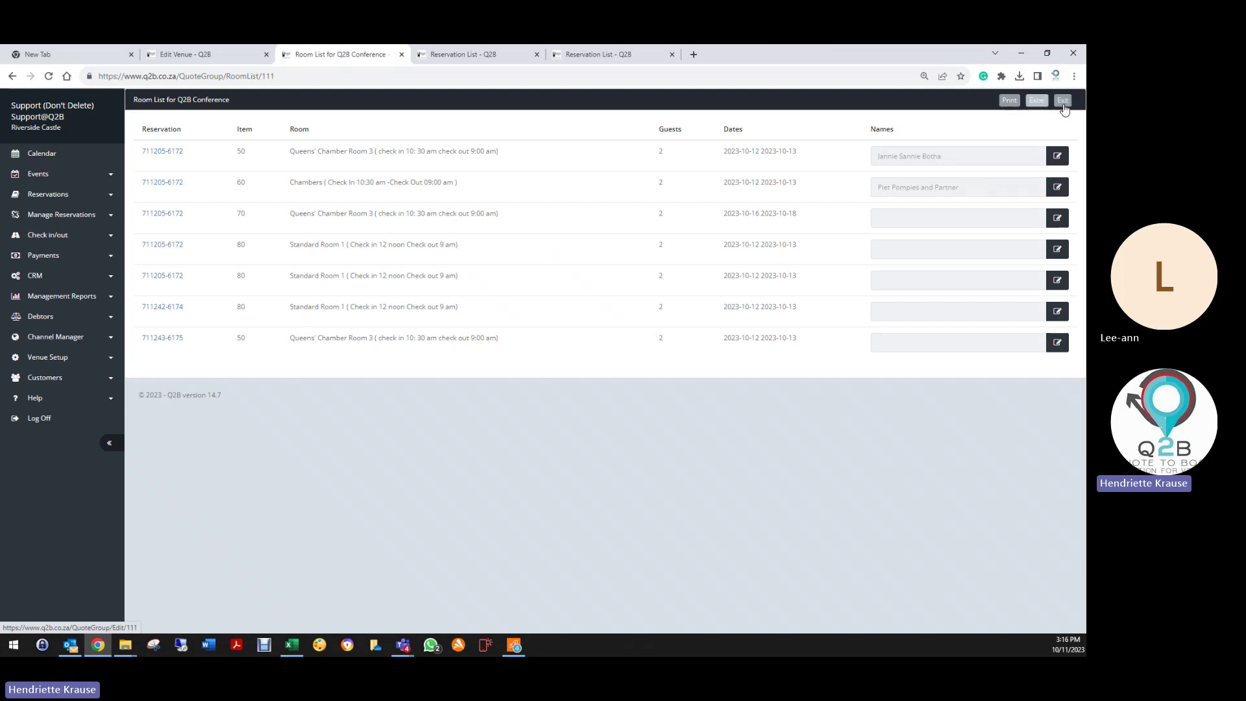
left_click(1063, 100)
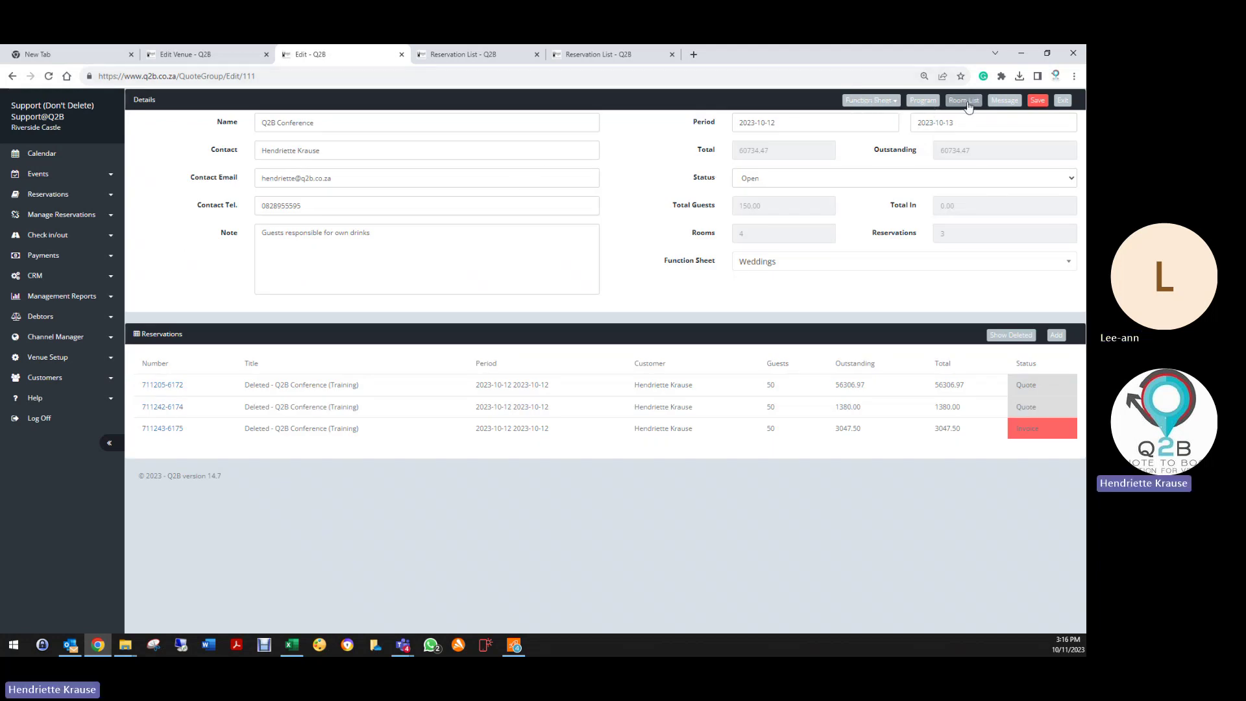
left_click(1005, 101)
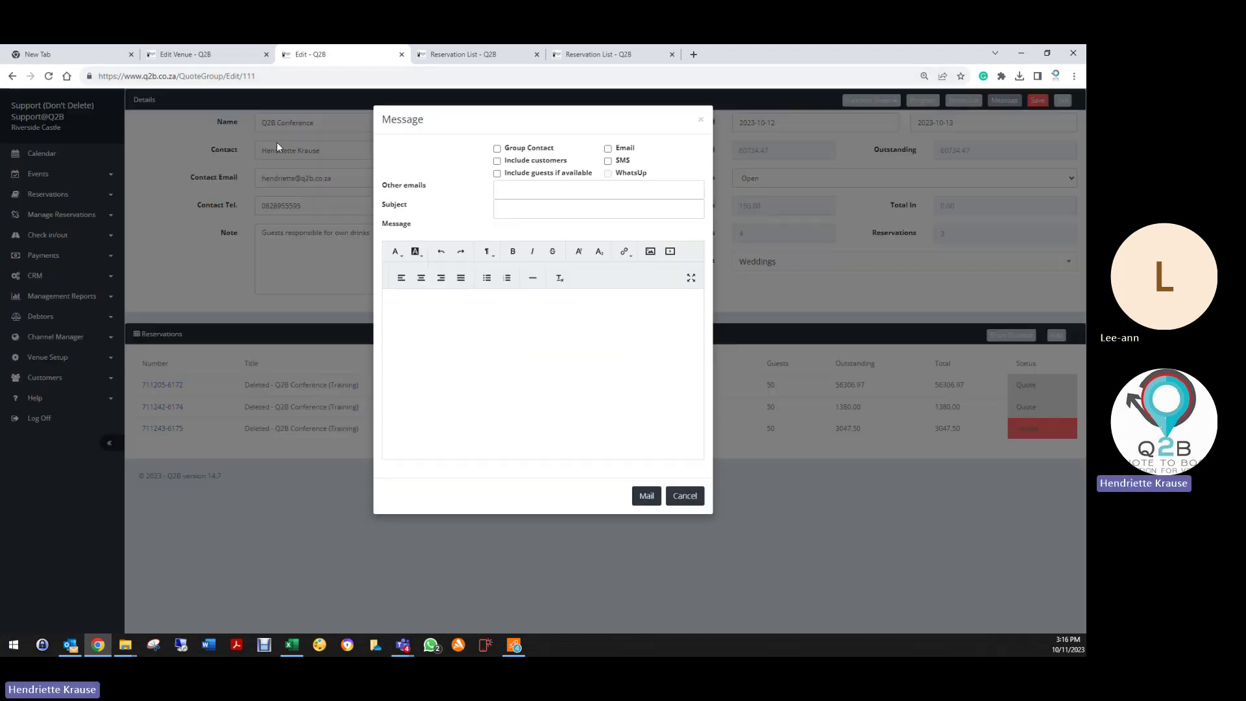
left_click(497, 149)
left_click(498, 161)
left_click(498, 174)
left_click(609, 148)
left_click(520, 190)
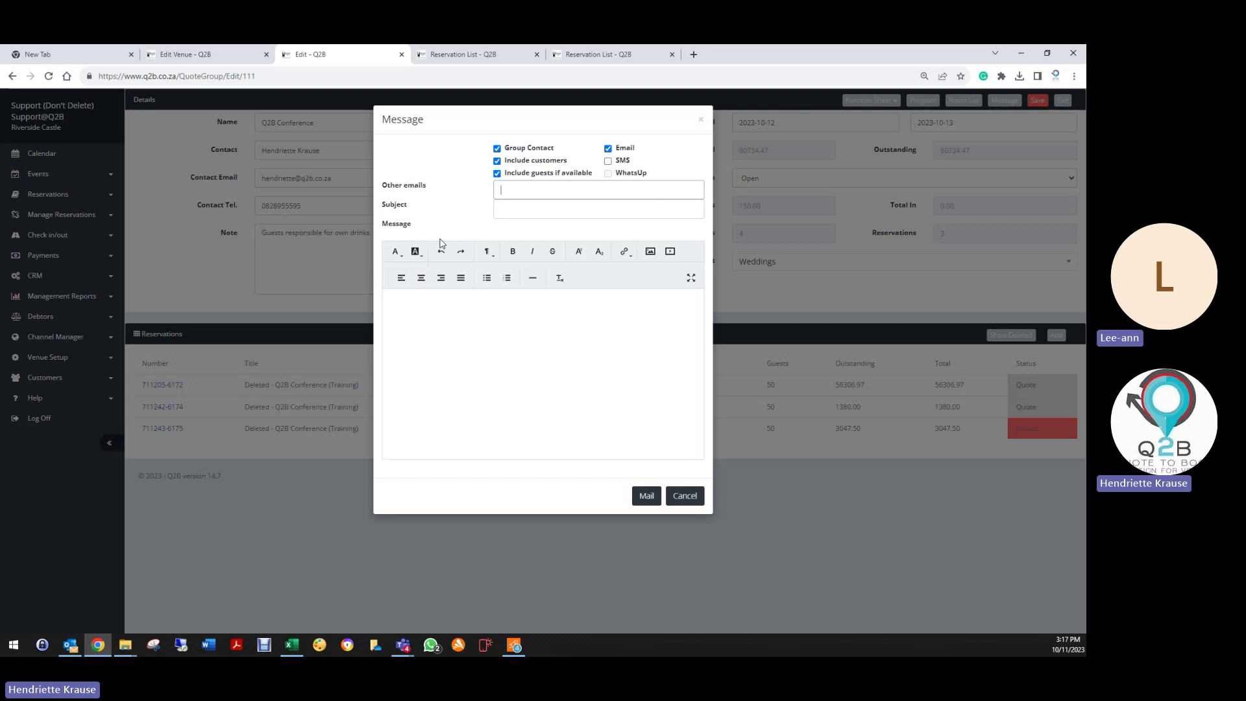
left_click(502, 208)
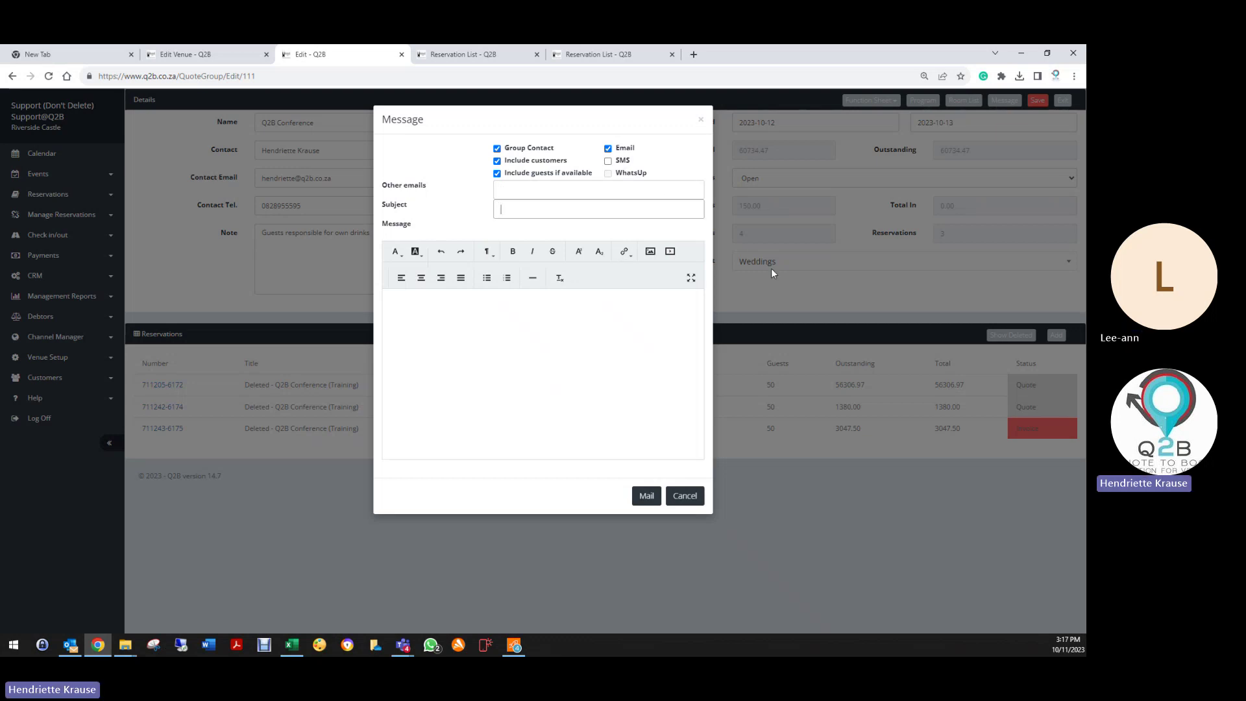
type("Directions to Riverside")
left_click(393, 303)
right_click(394, 304)
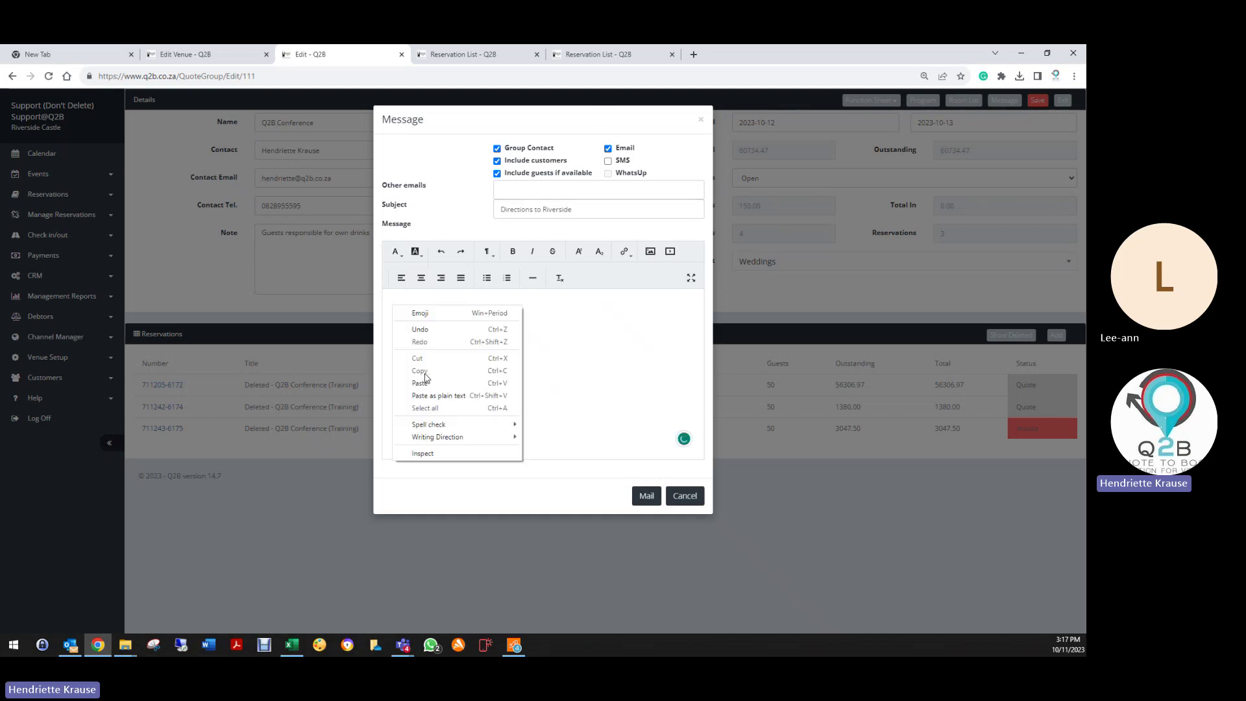
left_click(410, 386)
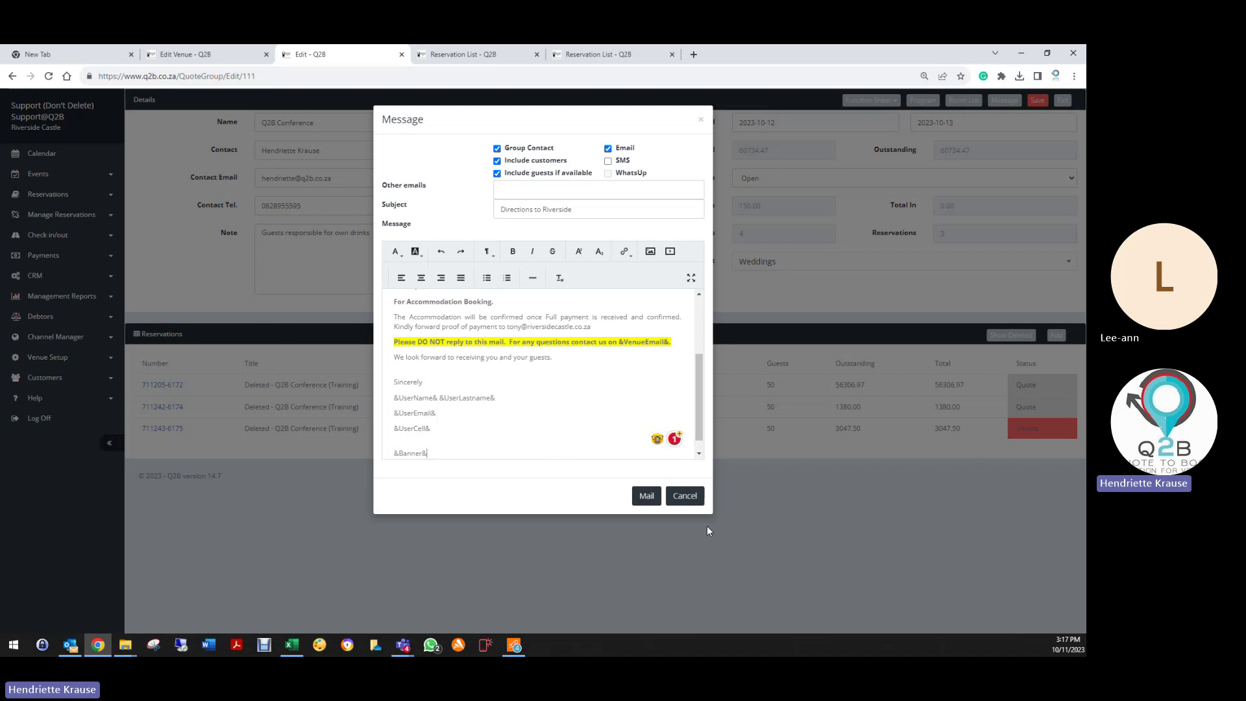
left_click(685, 496)
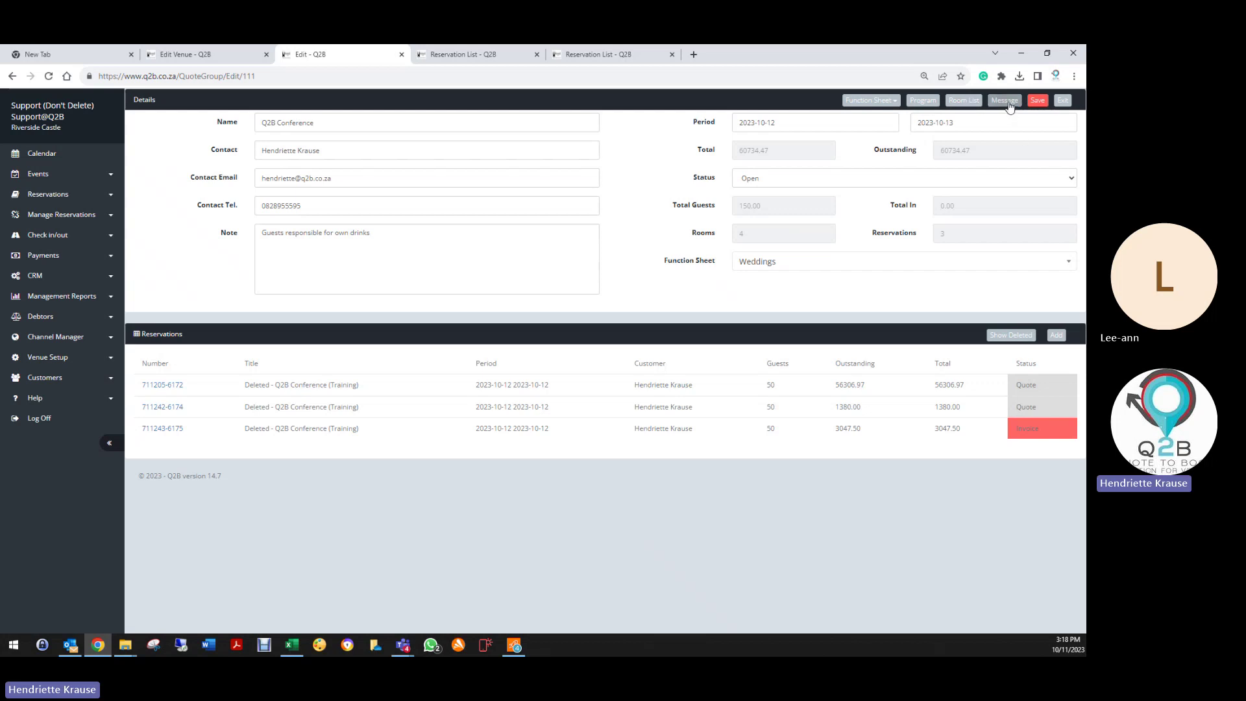
Step: Save the group, then add the 12 Oct 2023 Q2B Conference (Training) reservation to it
left_click(1038, 101)
left_click(1057, 335)
left_click(392, 166)
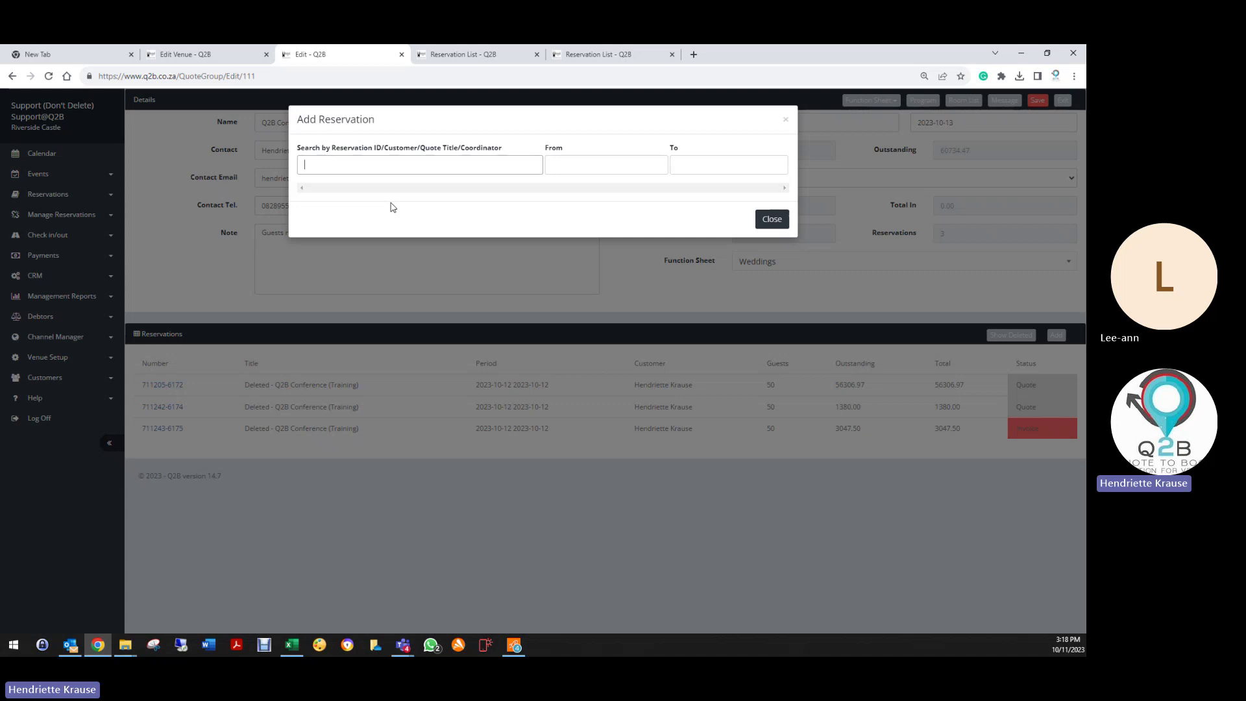
left_click(551, 167)
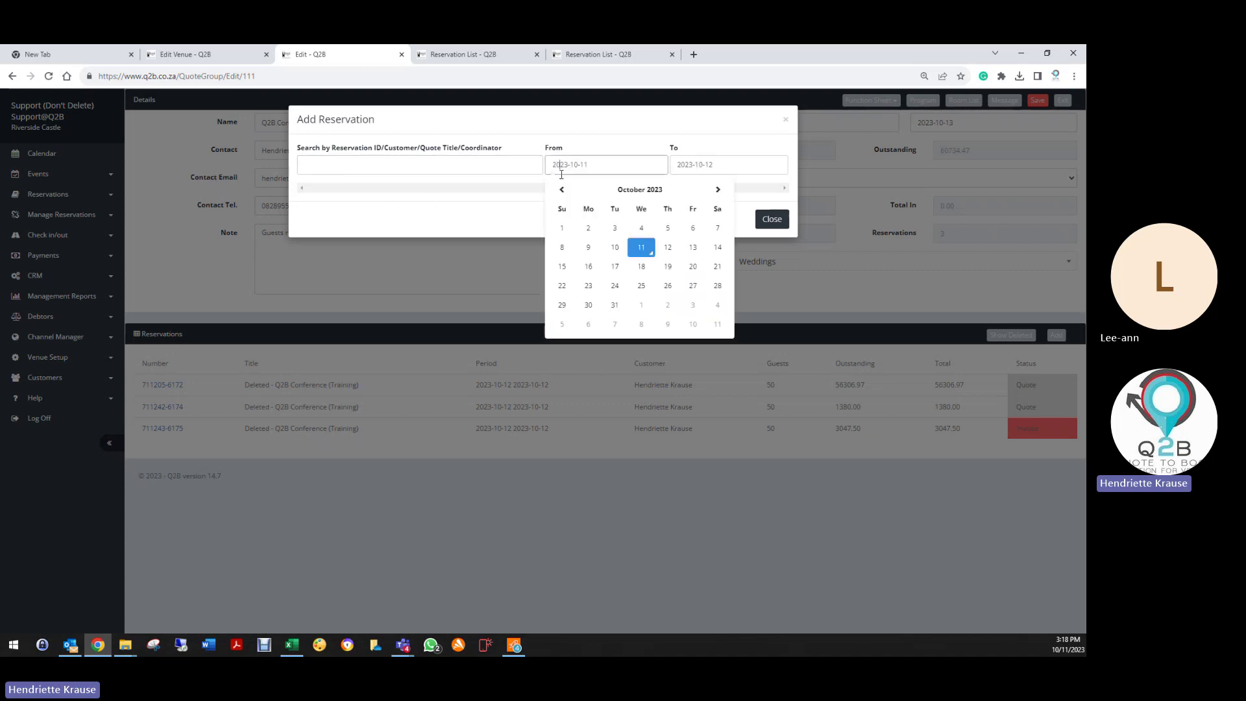
left_click(665, 250)
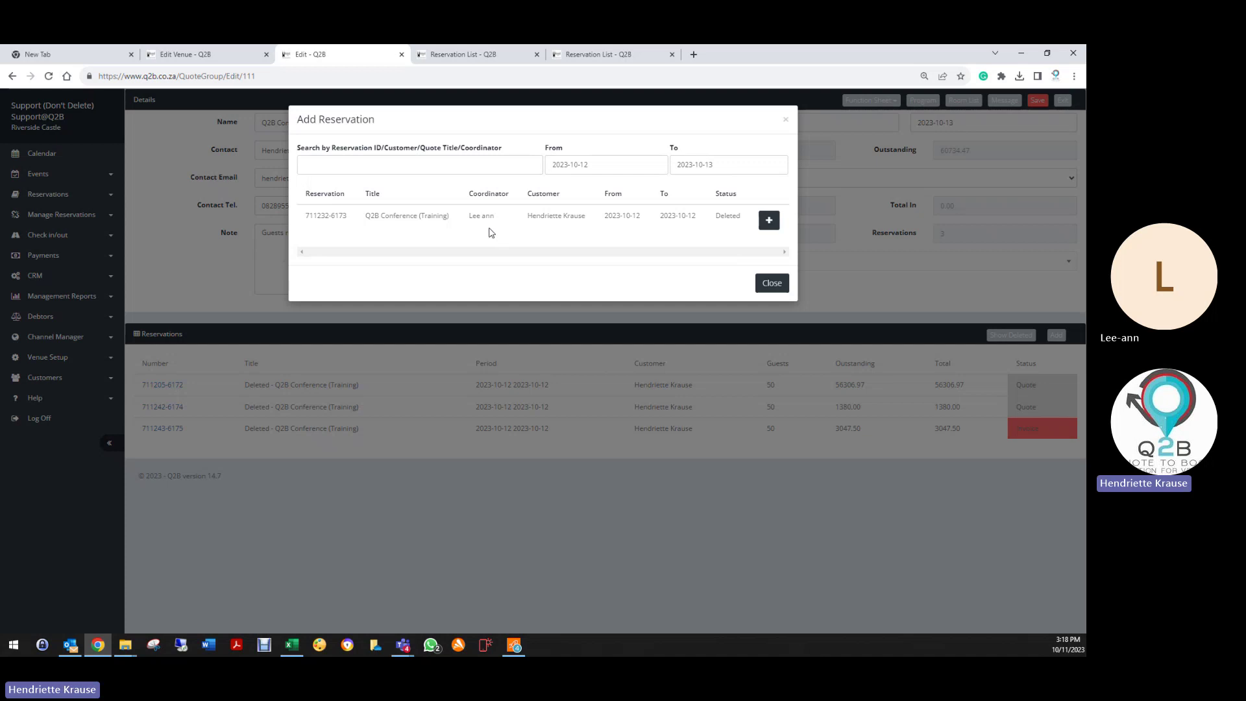
left_click(770, 220)
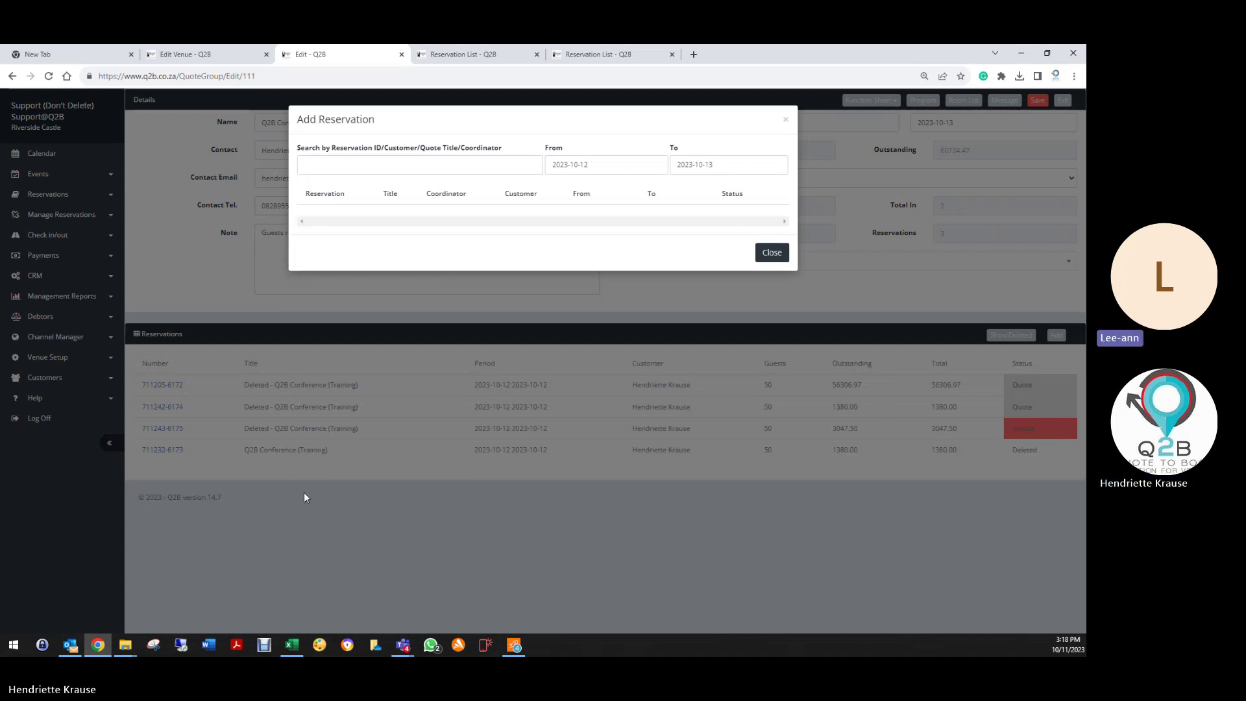
left_click(772, 252)
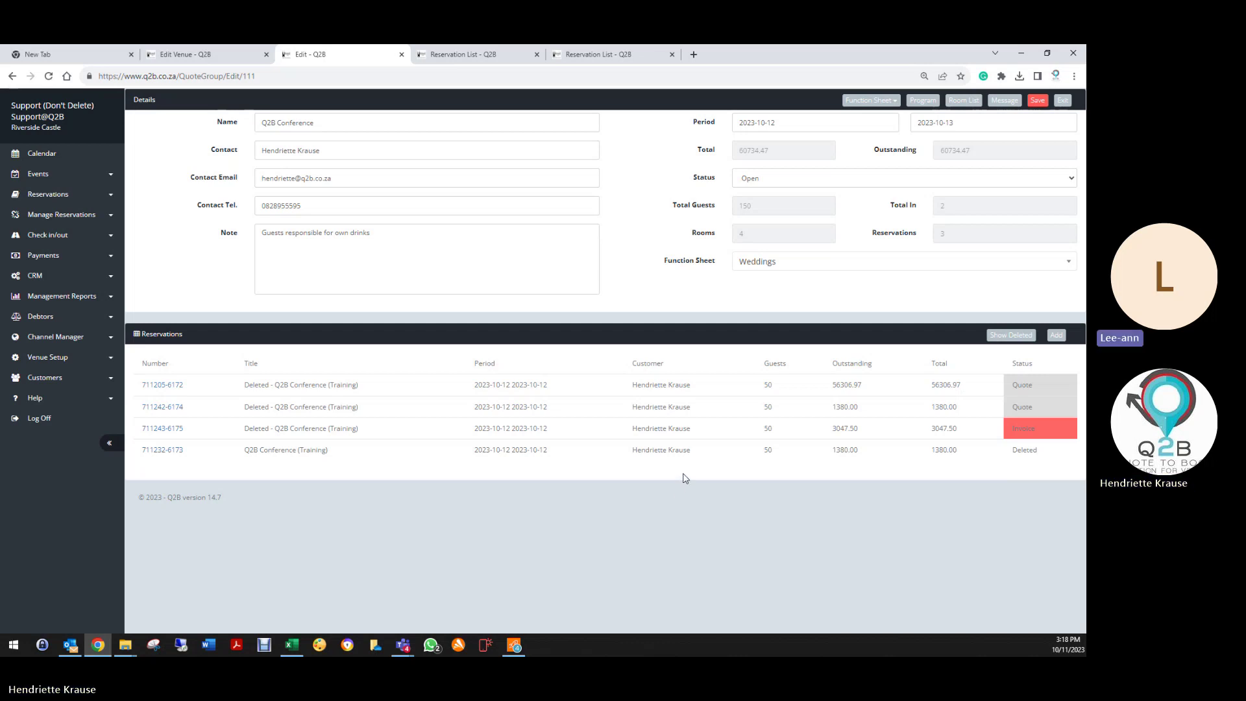
Step: Set the Q2B Conference group's status to Completed and save it
left_click(752, 178)
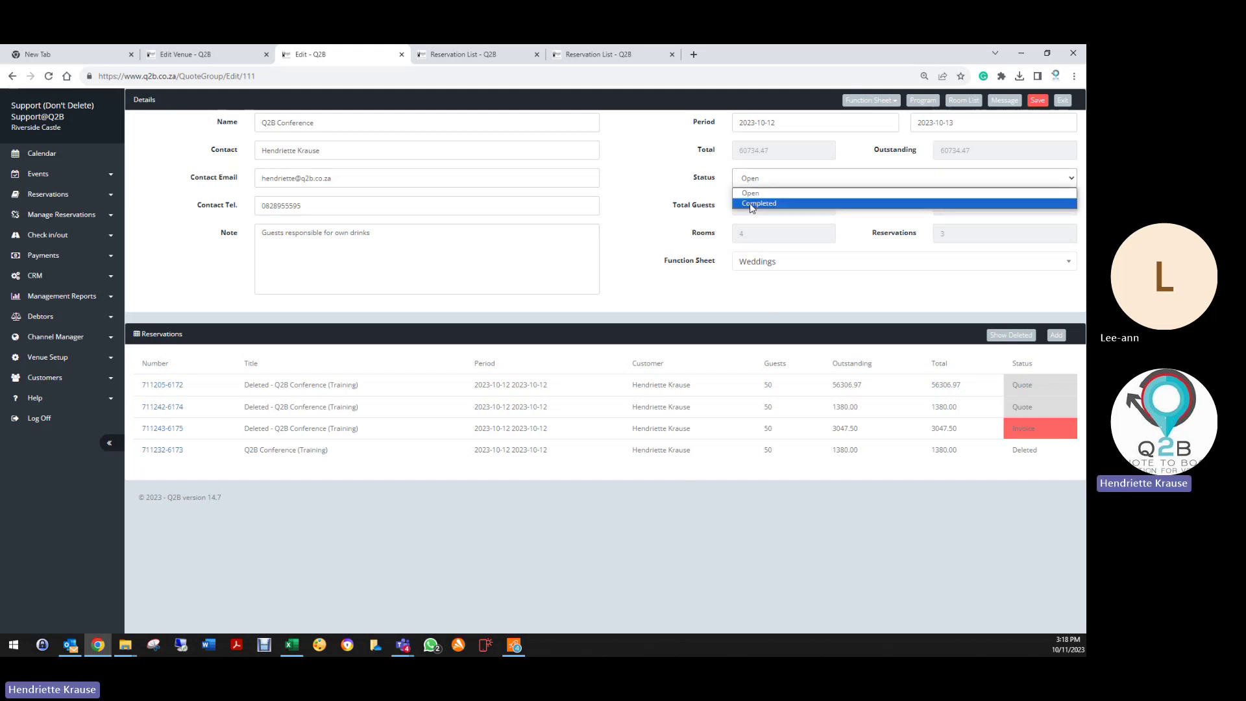
left_click(753, 203)
left_click(1039, 100)
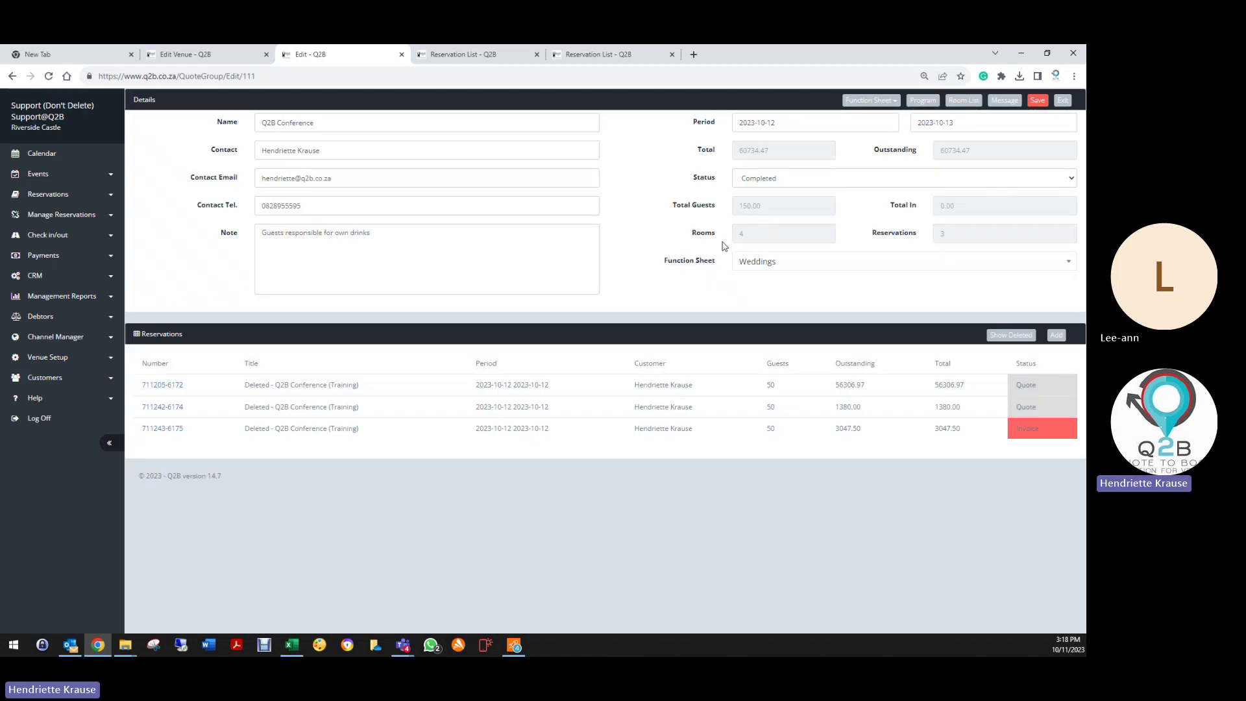
Step: Filter the Quote Groups page to Completed groups, then open the Reservation List
left_click(50, 195)
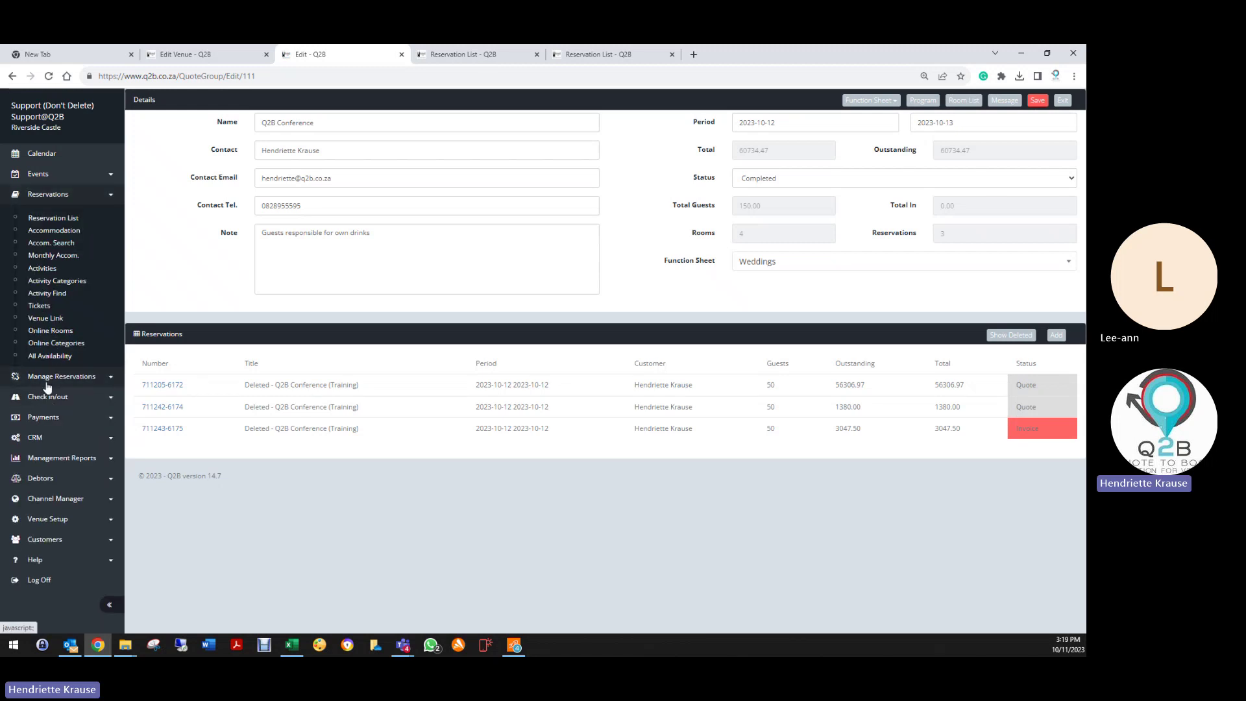
left_click(47, 378)
left_click(52, 339)
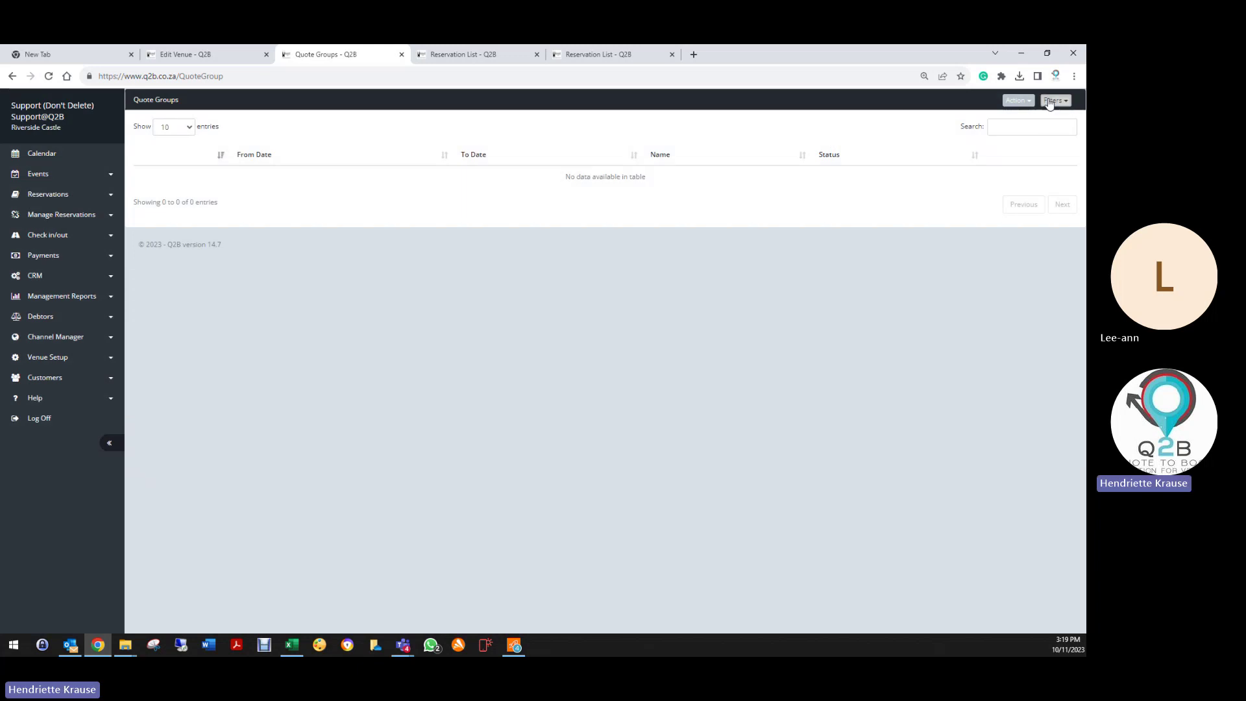
left_click(1051, 102)
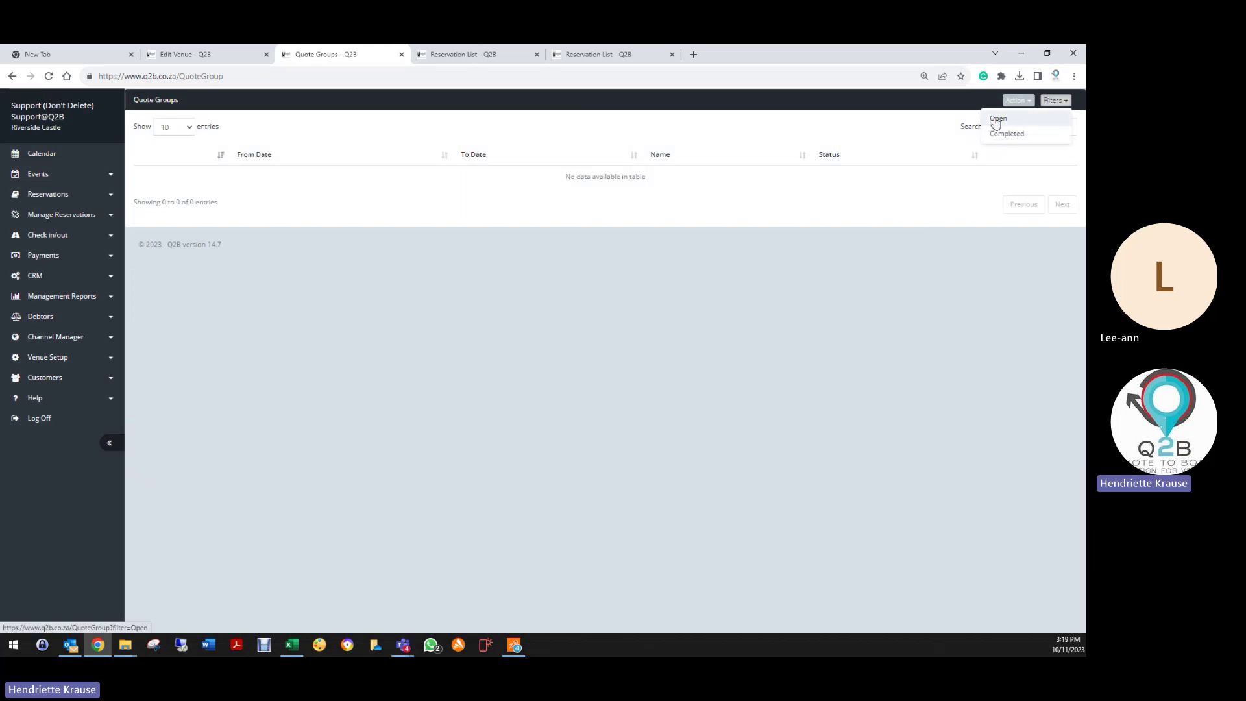
left_click(1000, 134)
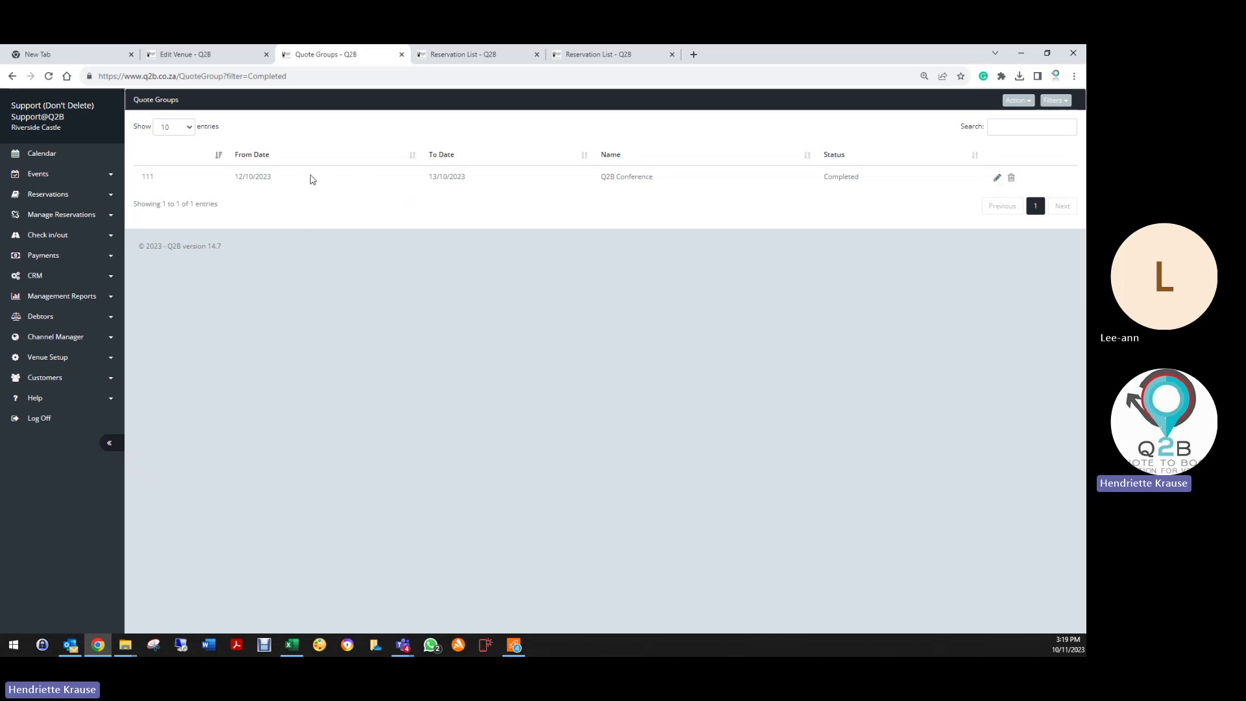
left_click(45, 195)
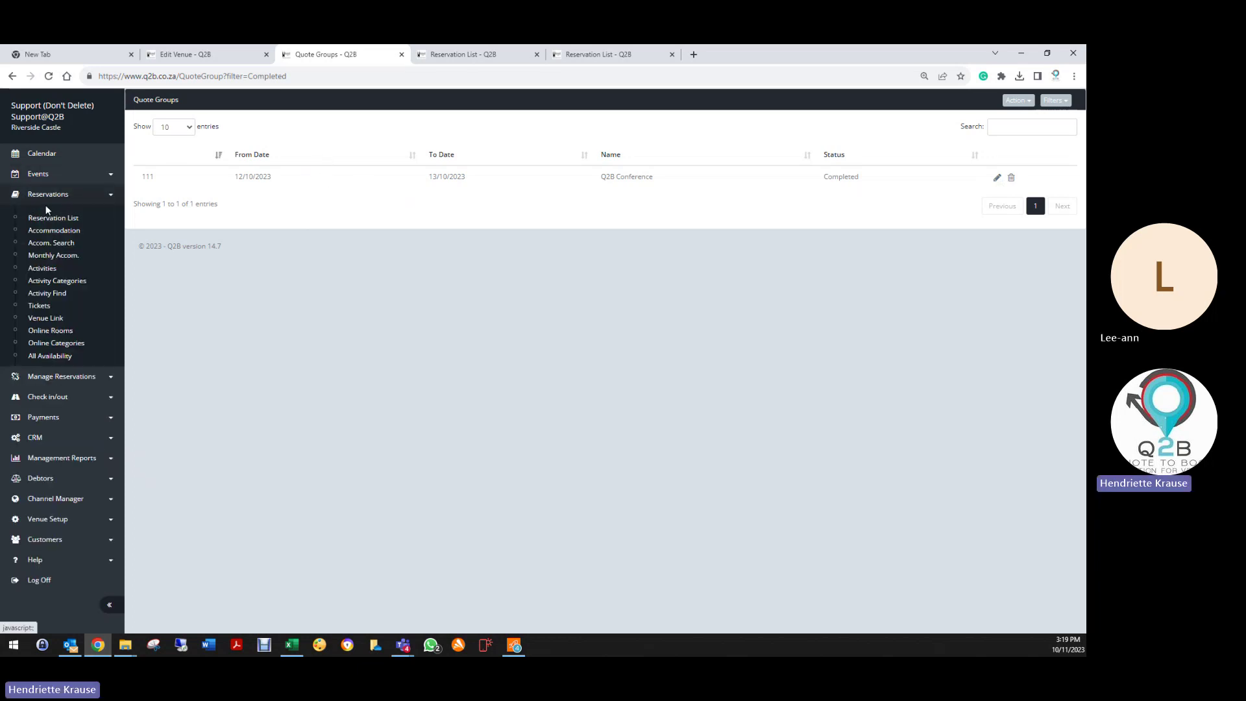
left_click(46, 218)
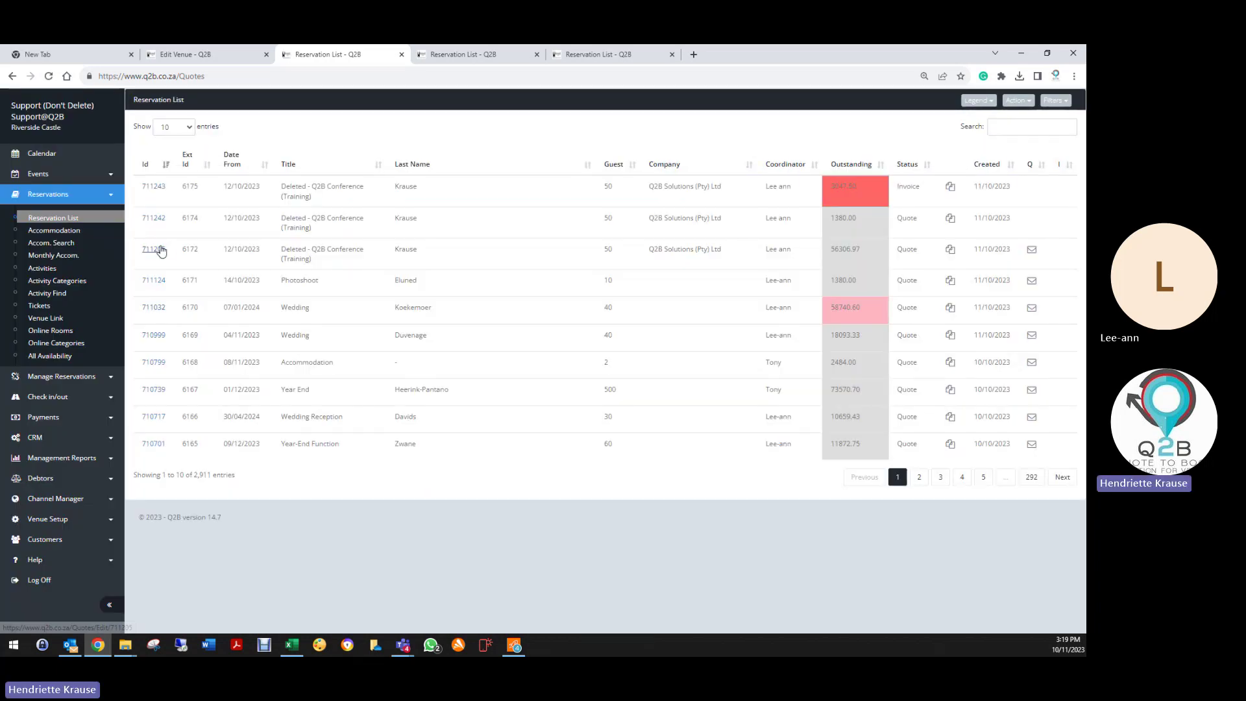
Step: Set training reservation 711205 (56306.97 outstanding) to Deleted and save it
left_click(155, 250)
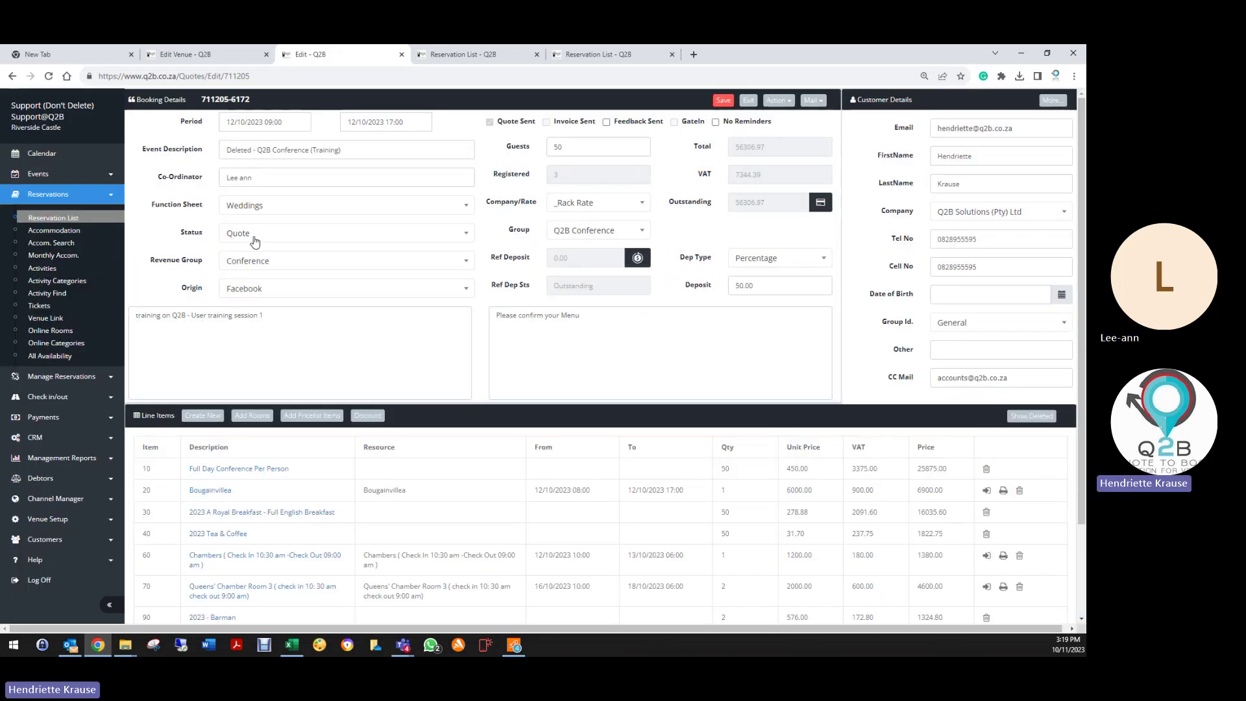
left_click(254, 241)
left_click(241, 340)
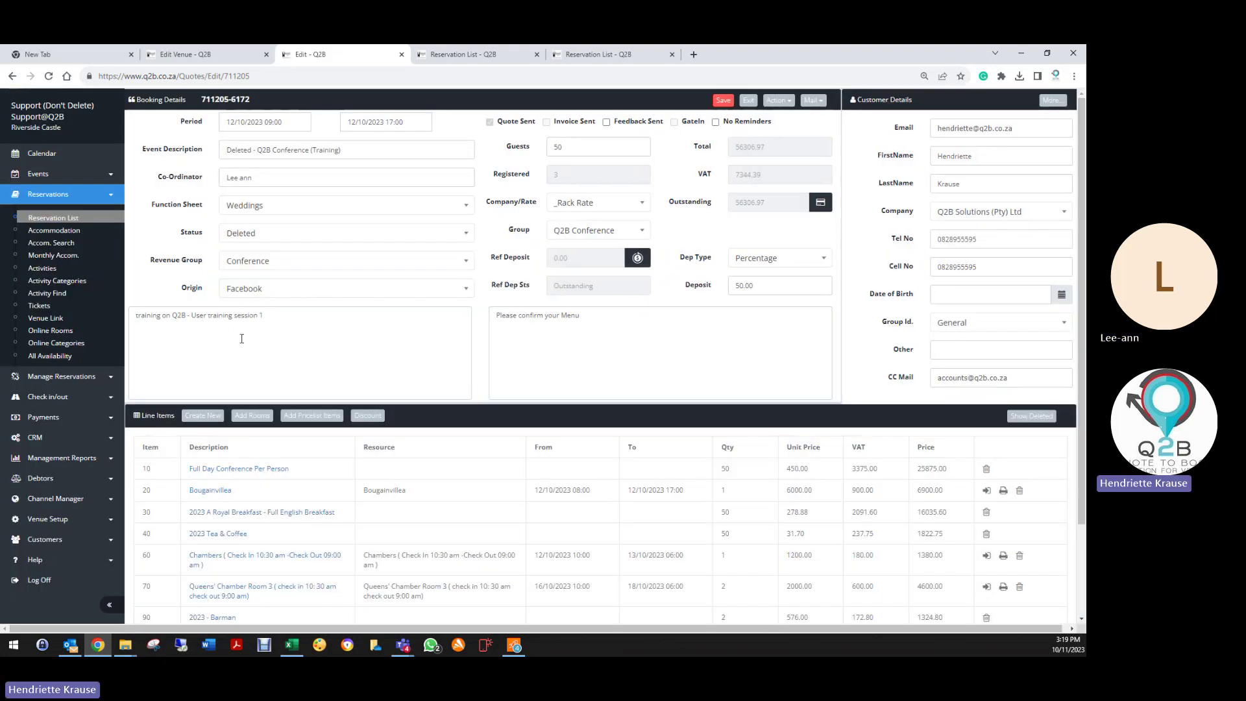
left_click(723, 101)
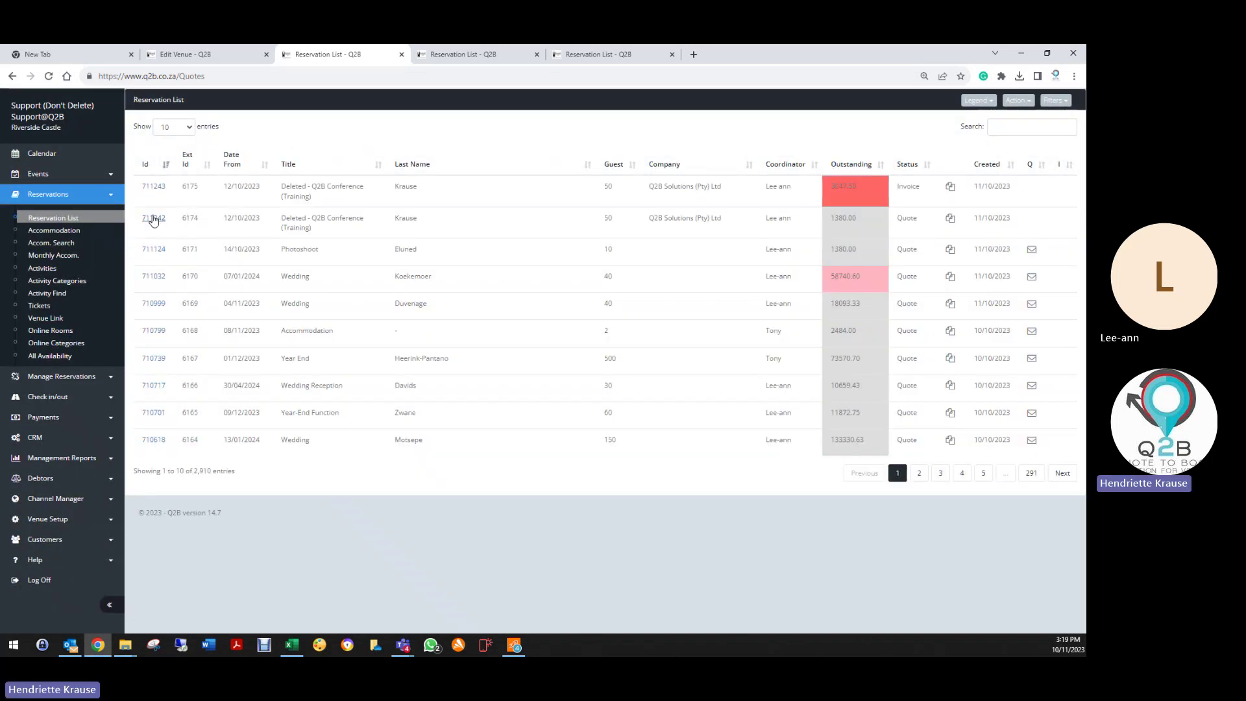
Step: Set training reservation 711242 (1380.00 outstanding) to Deleted
left_click(153, 219)
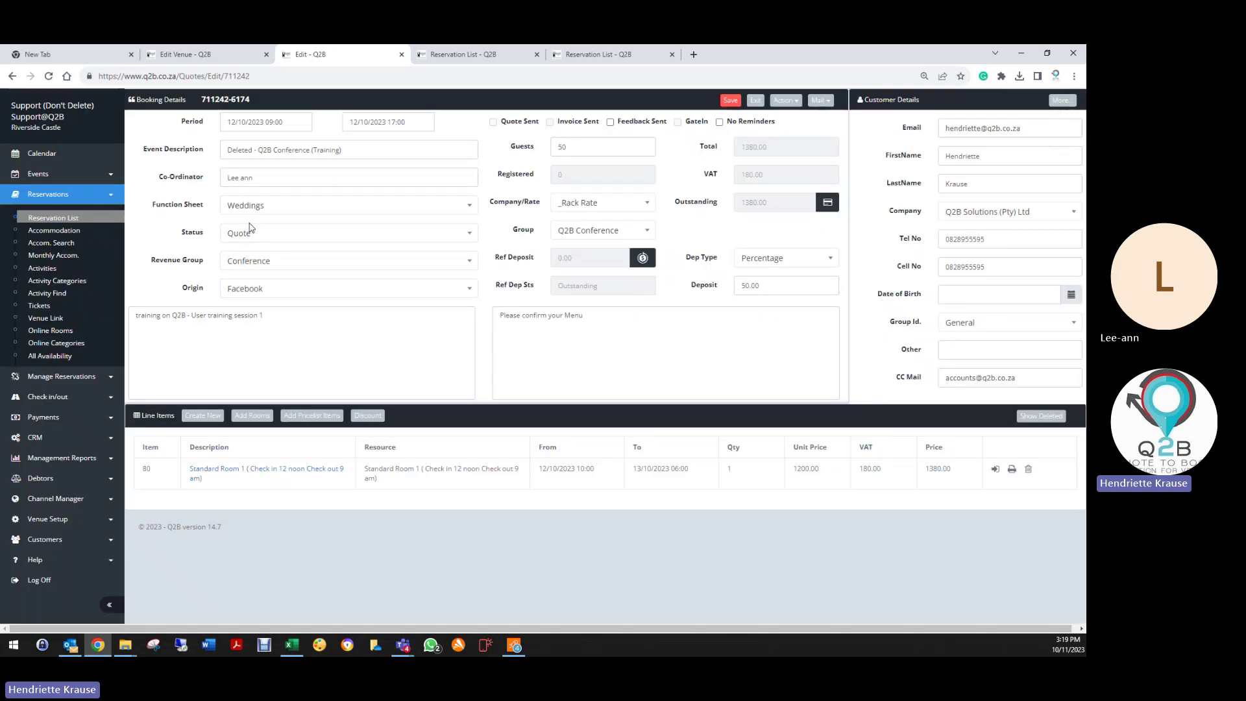
left_click(250, 231)
left_click(252, 338)
Step: Save 711242 as Deleted, then change 711243 from Invoice to Deleted and save
left_click(731, 101)
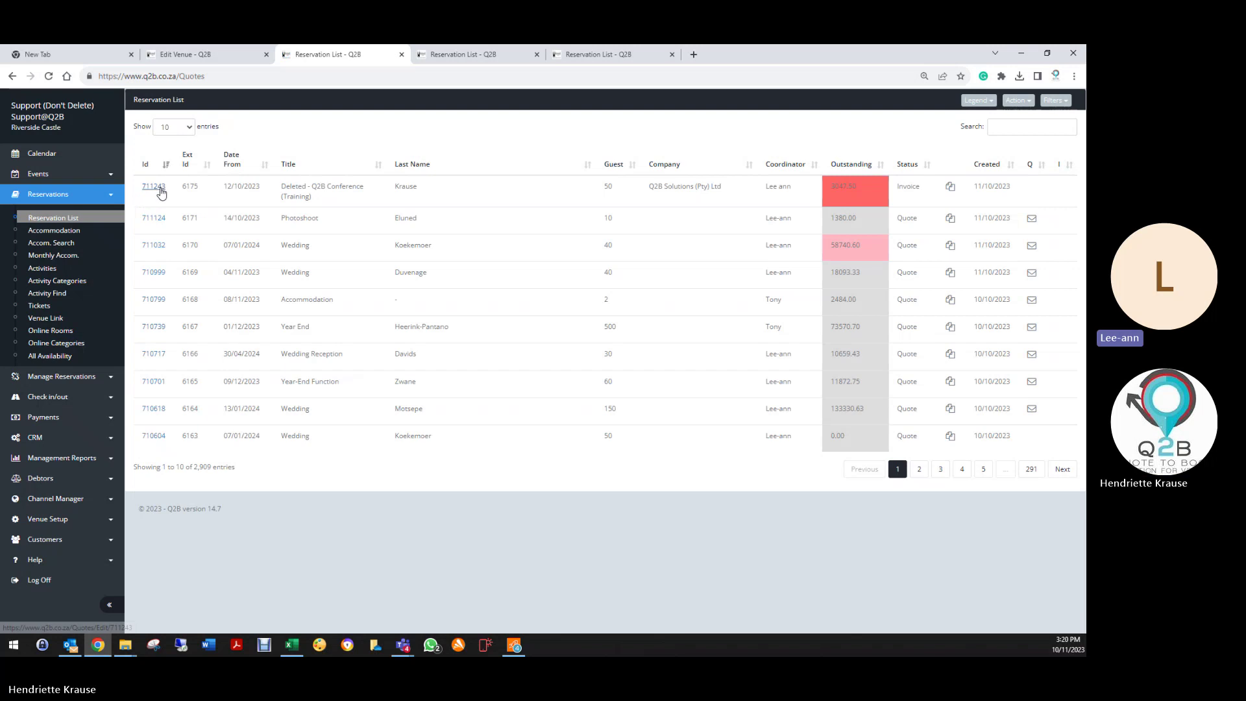
left_click(154, 187)
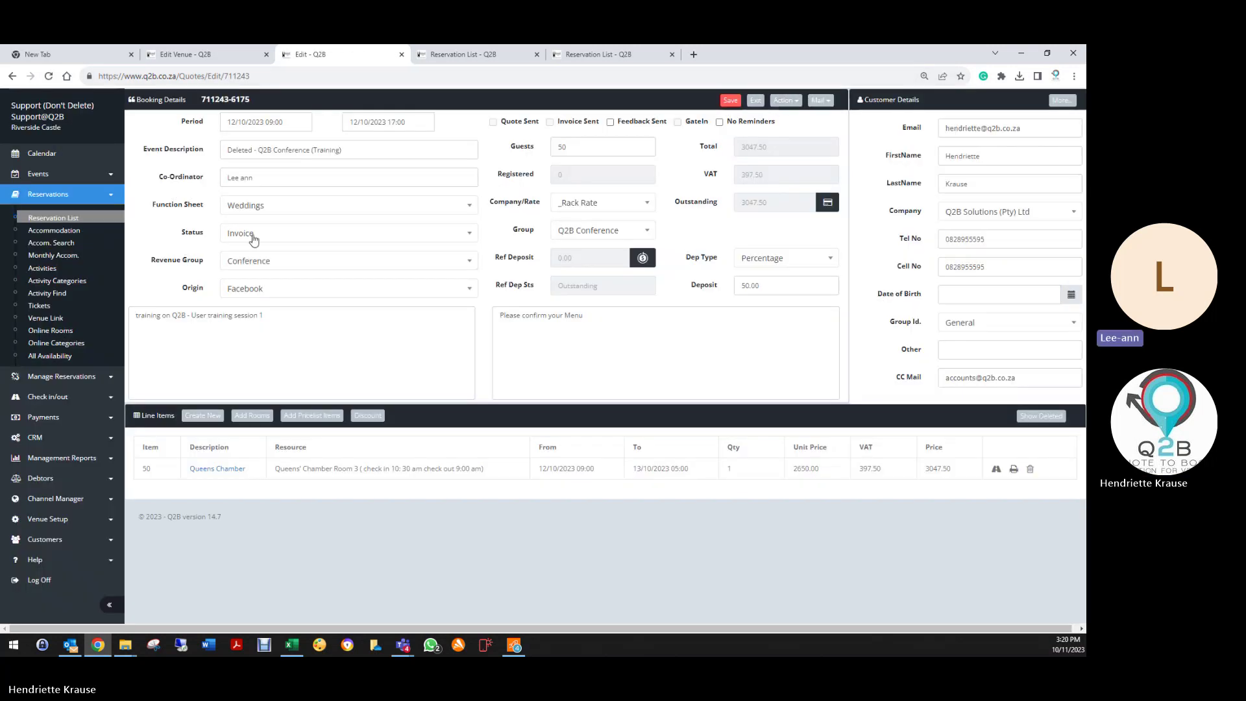
left_click(252, 236)
left_click(256, 341)
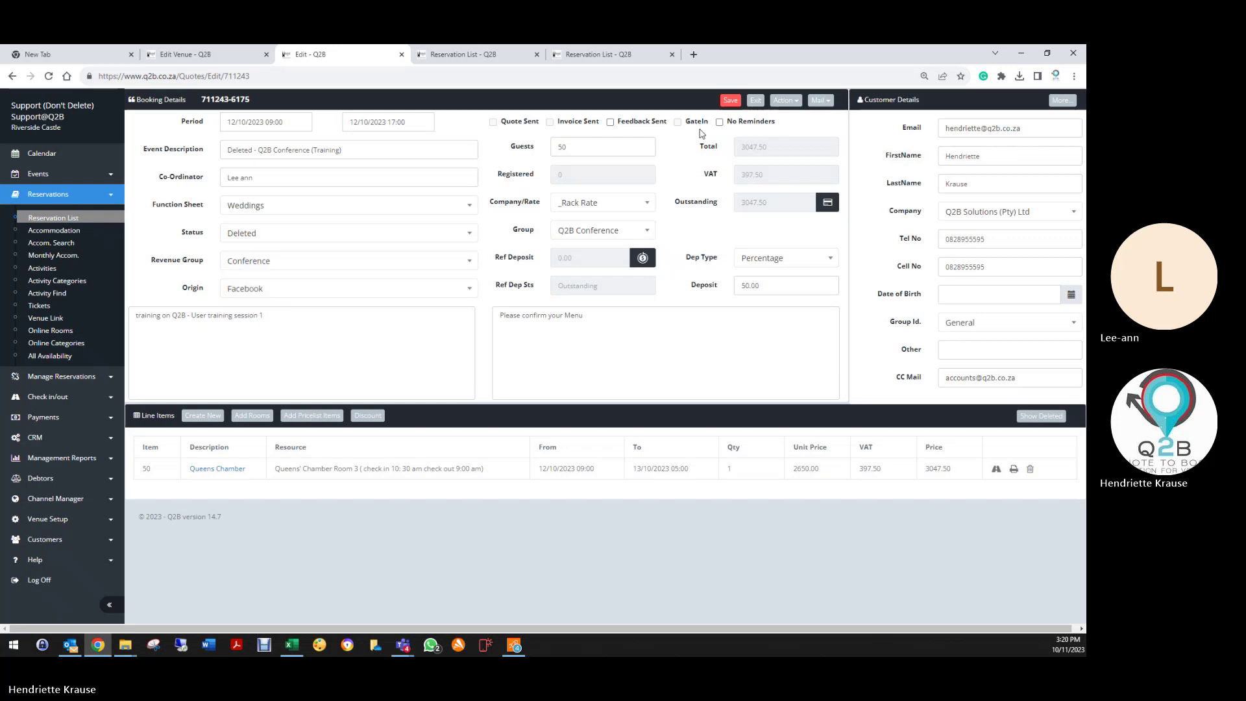
left_click(730, 100)
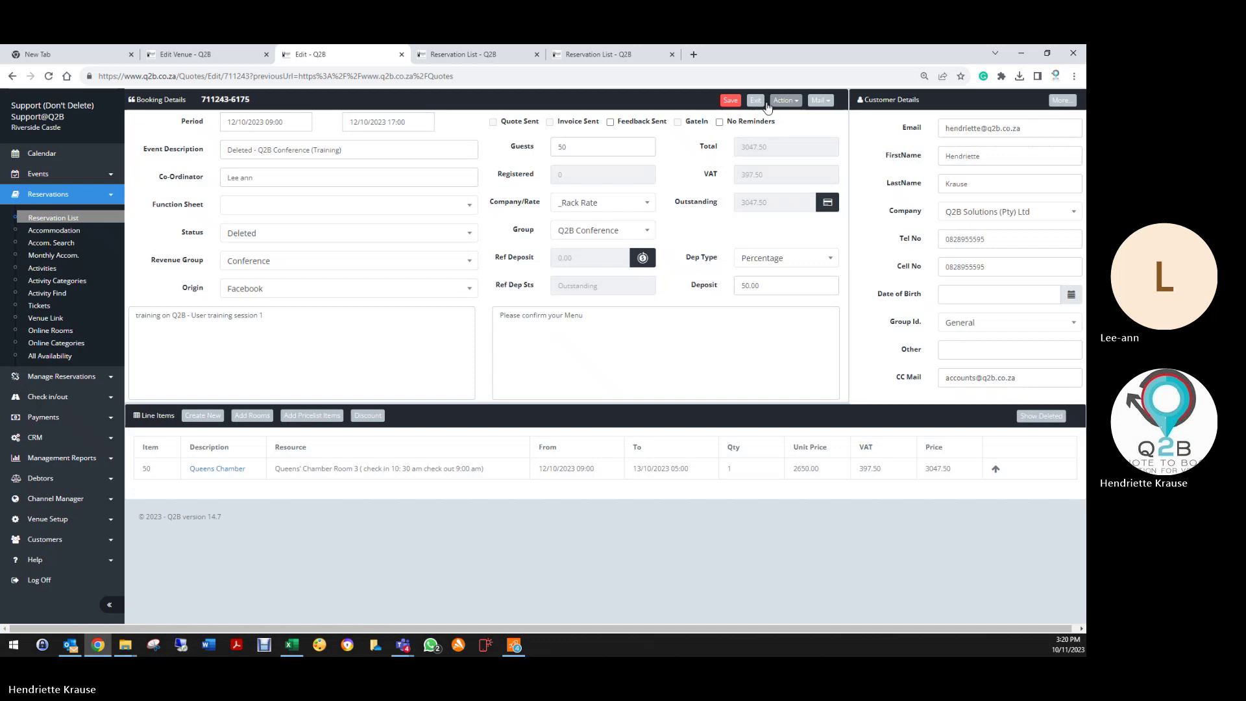
Step: Return to the Reservation List and sort it so Invoice-status reservations come first
left_click(757, 101)
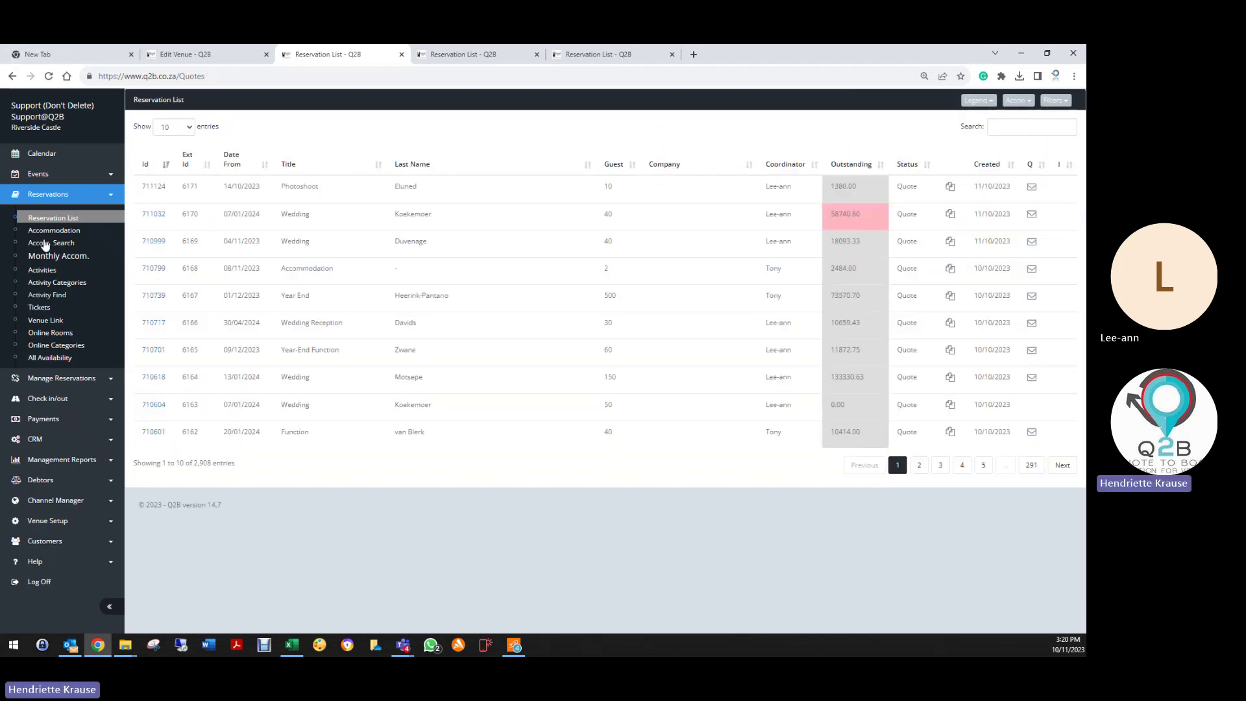
double_click(42, 198)
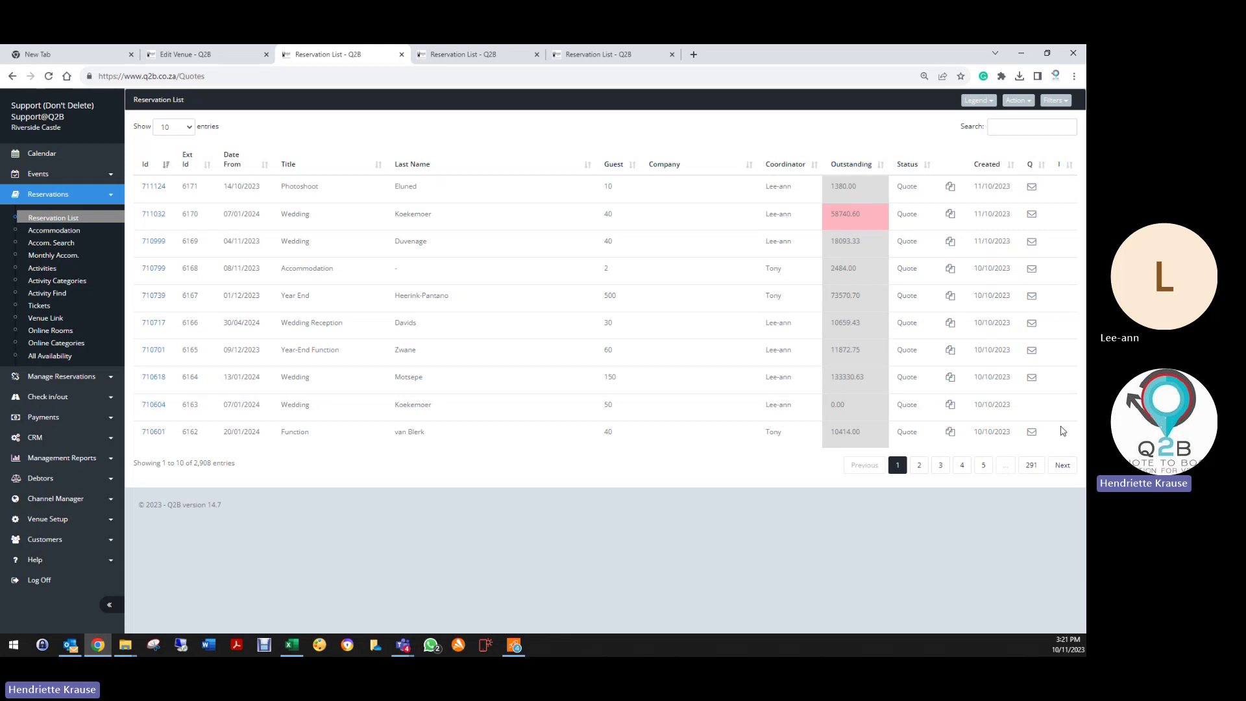
left_click(1070, 166)
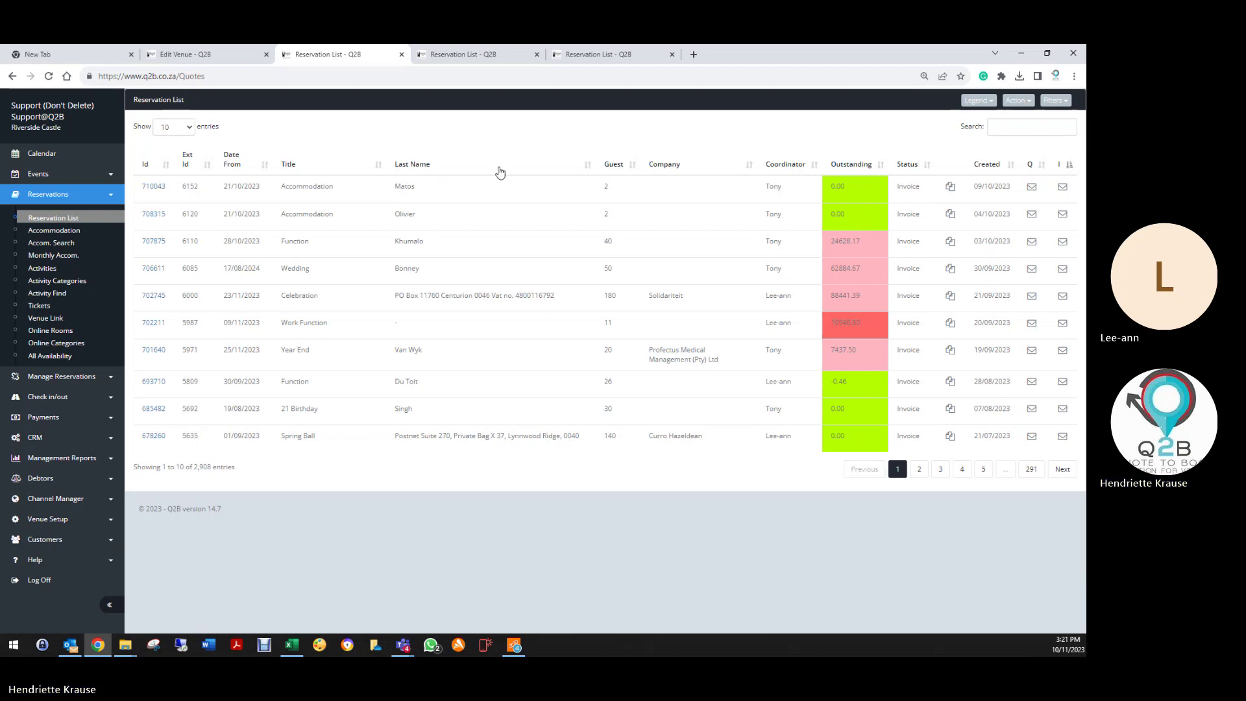
Step: Sort reservations by Date From descending, latest 2025 bookings on top
left_click(234, 161)
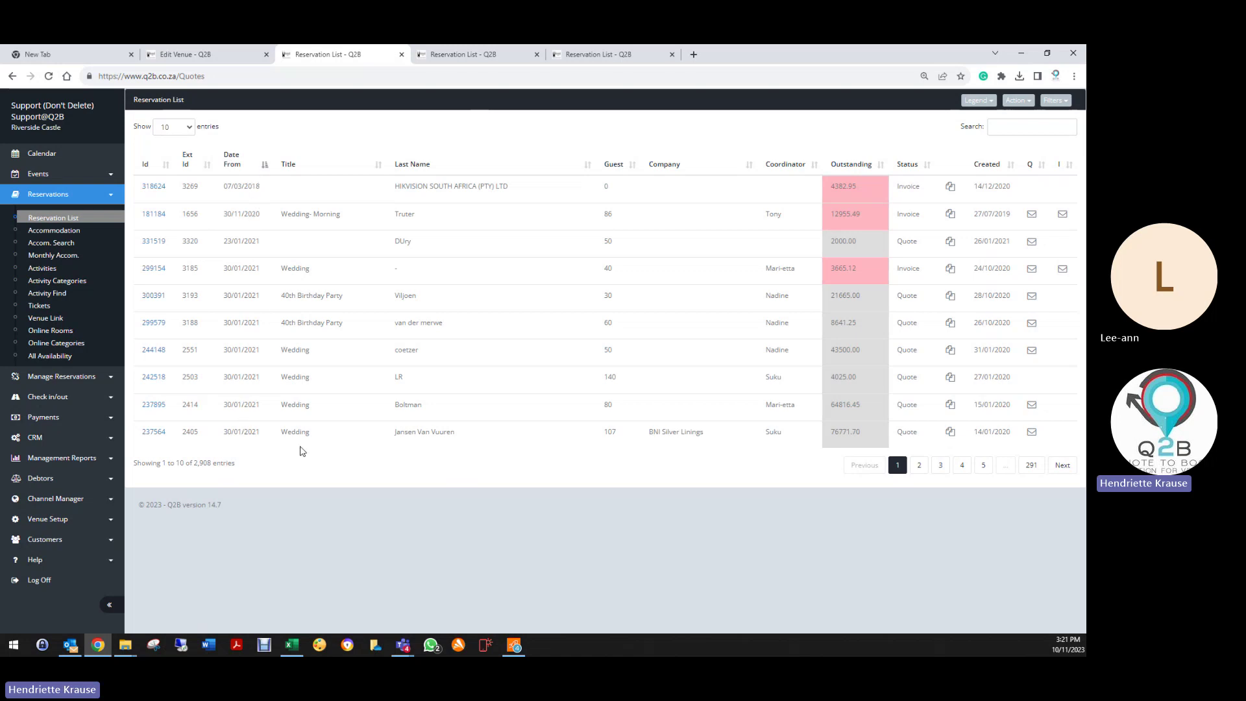
left_click(263, 167)
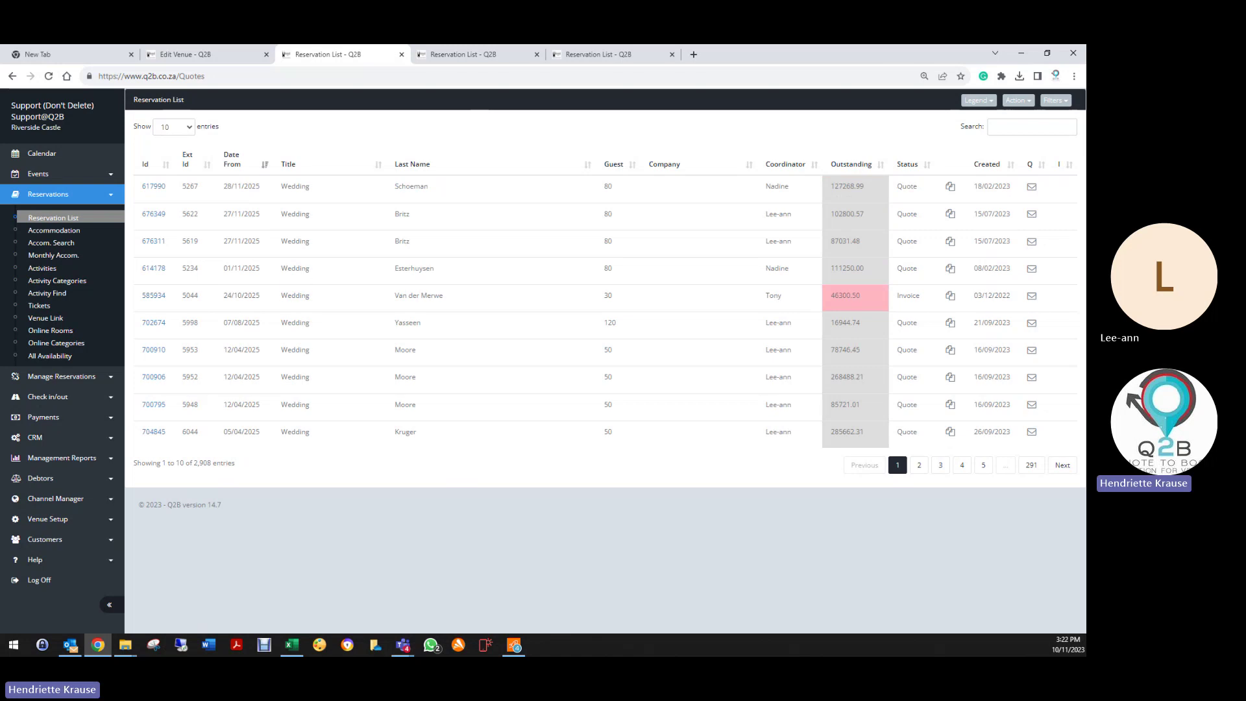
Step: Search by the customer's surname, view their November 2025 wedding booking, and return to the list
left_click(1003, 128)
type("shc")
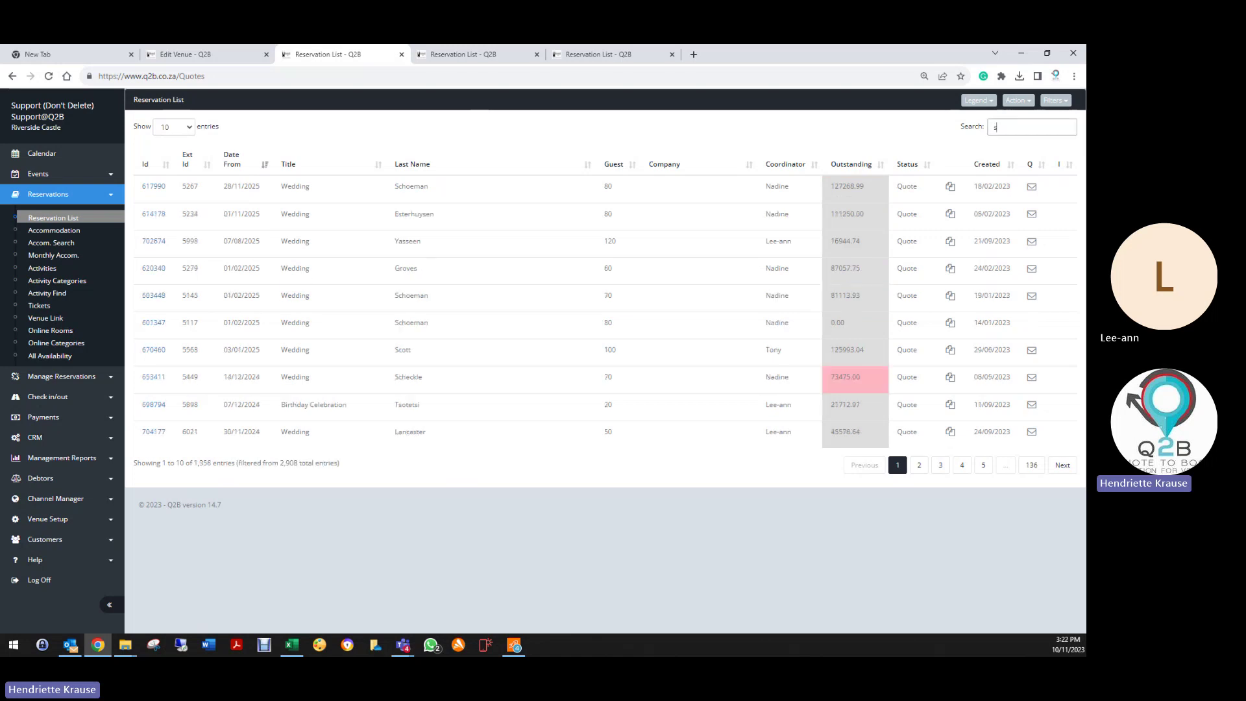
key("BackSpace")
key("BackSpace")
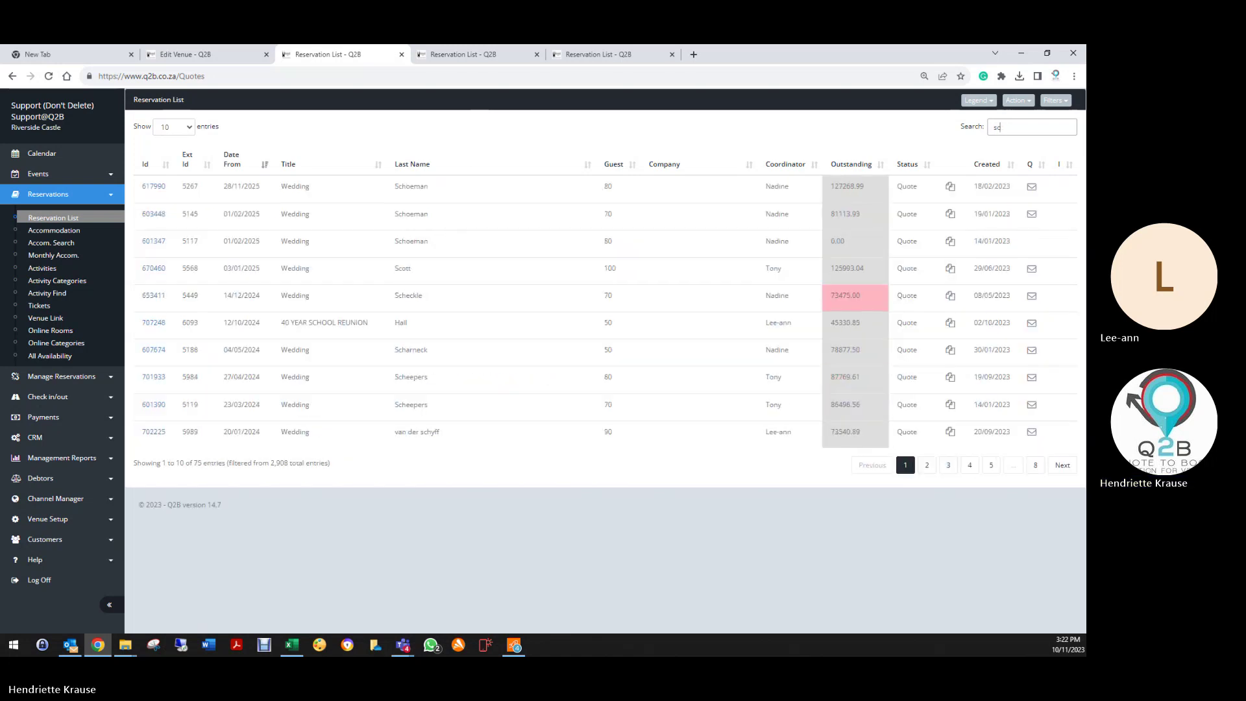
type("choeman")
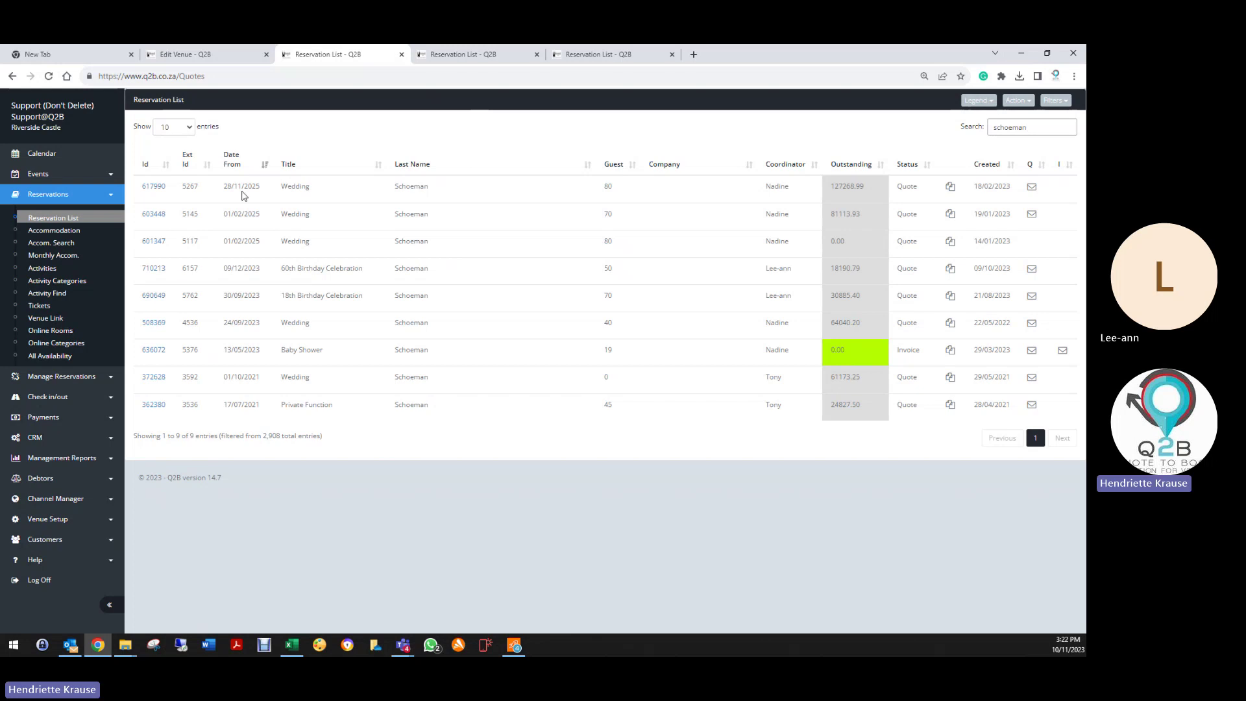
left_click(154, 187)
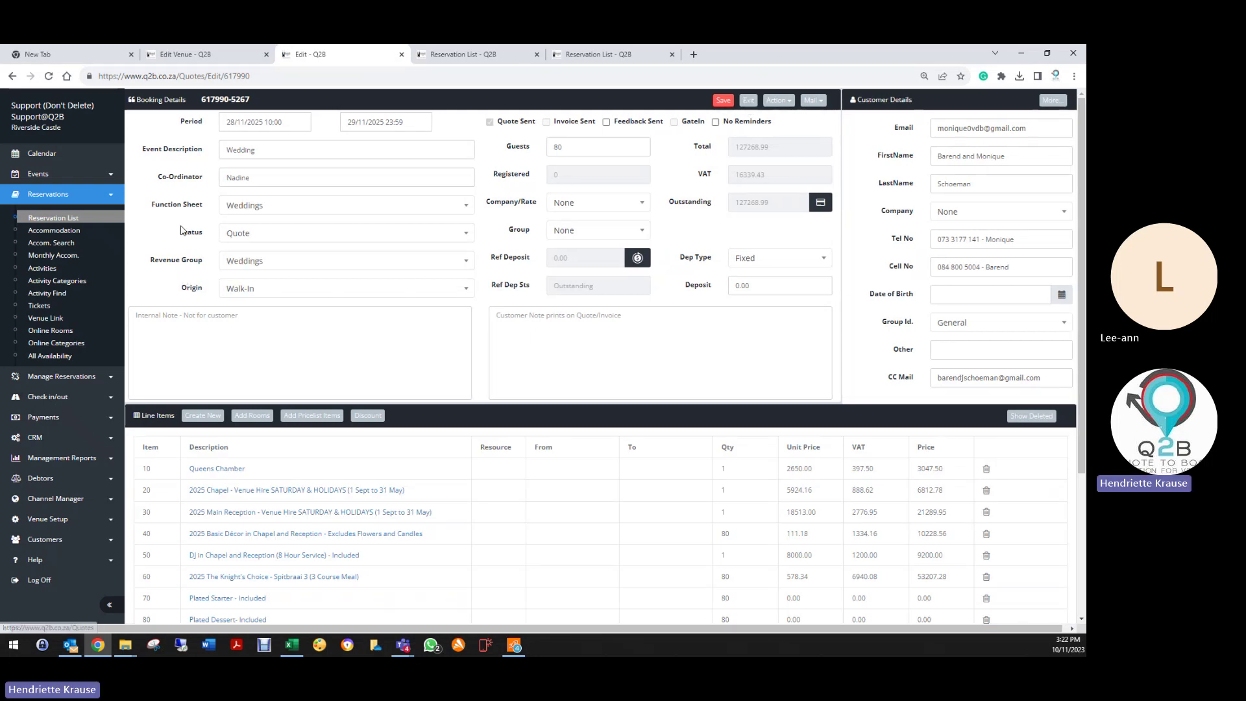
left_click(749, 100)
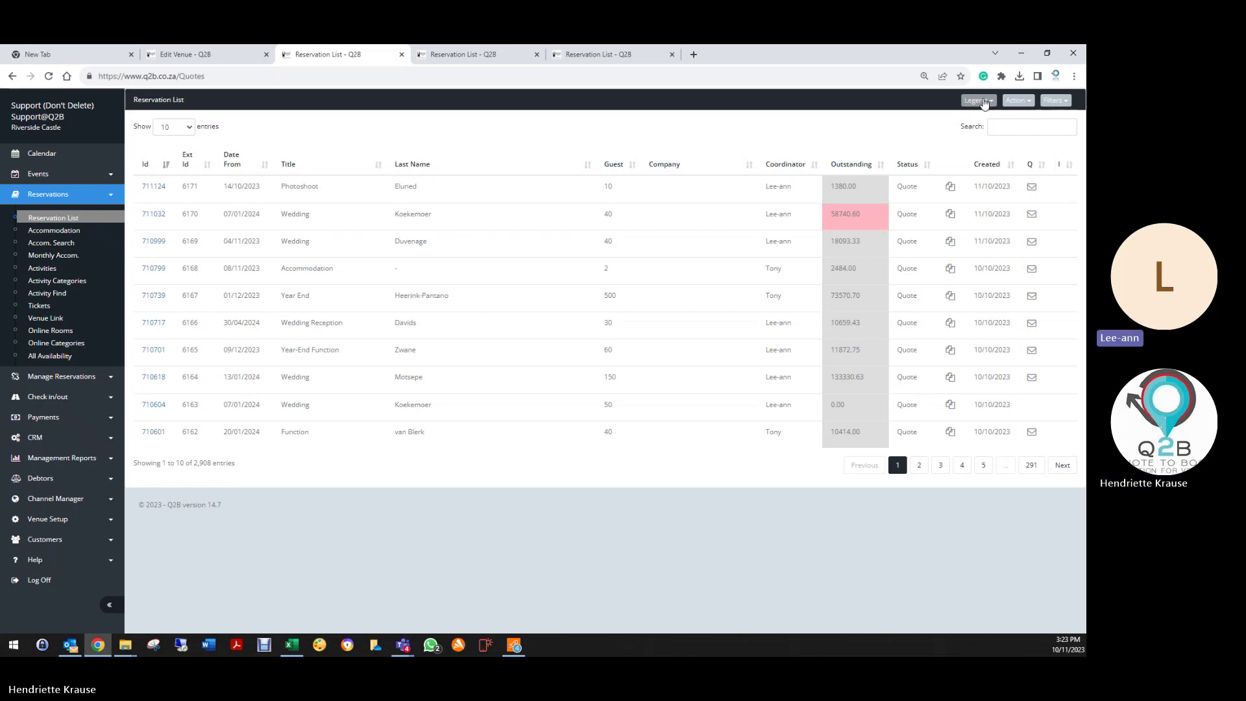
Step: Try several searches, including '18th', then clear the search box to show all 2,908 reservations
left_click(991, 127)
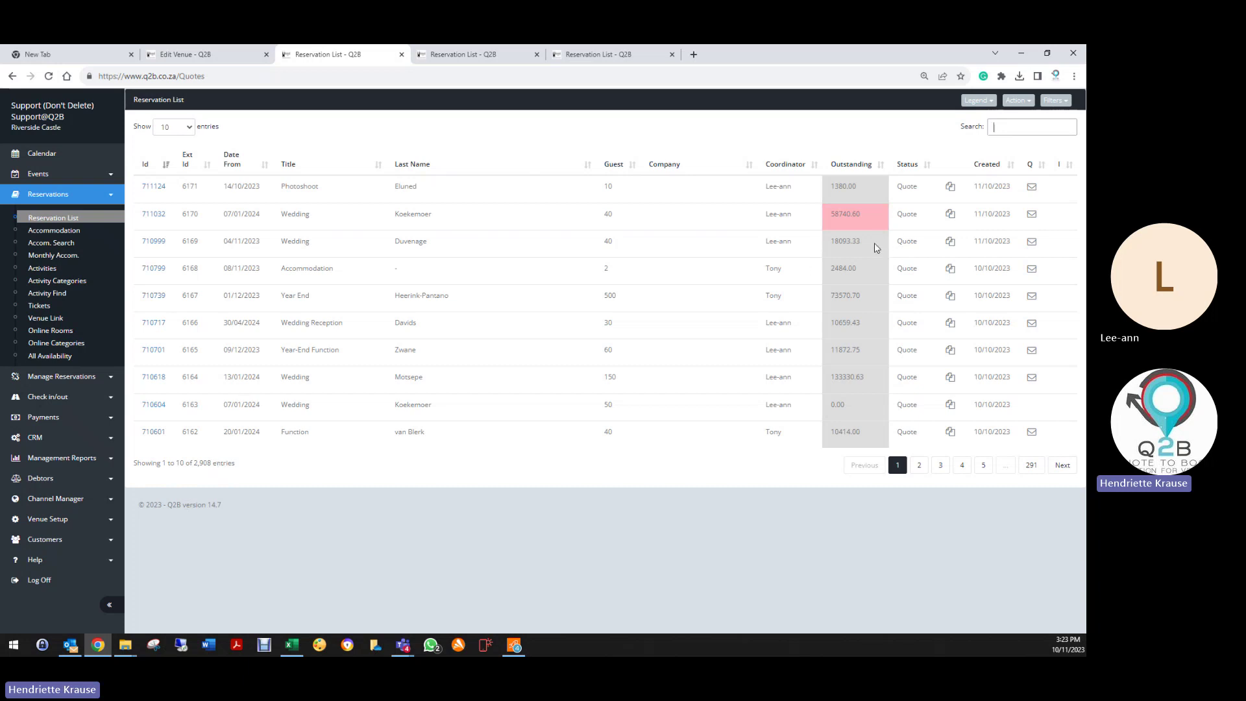
type("lee")
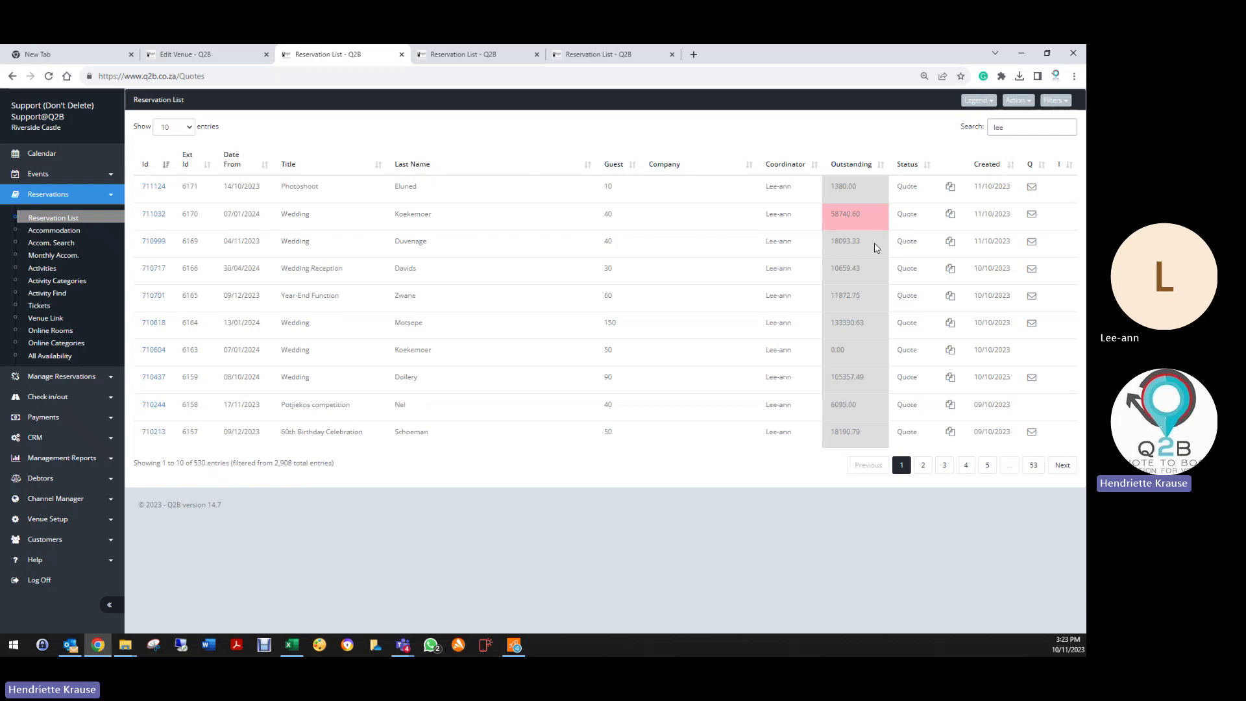
key("BackSpace")
key("BackSpace")
key("BackSpace")
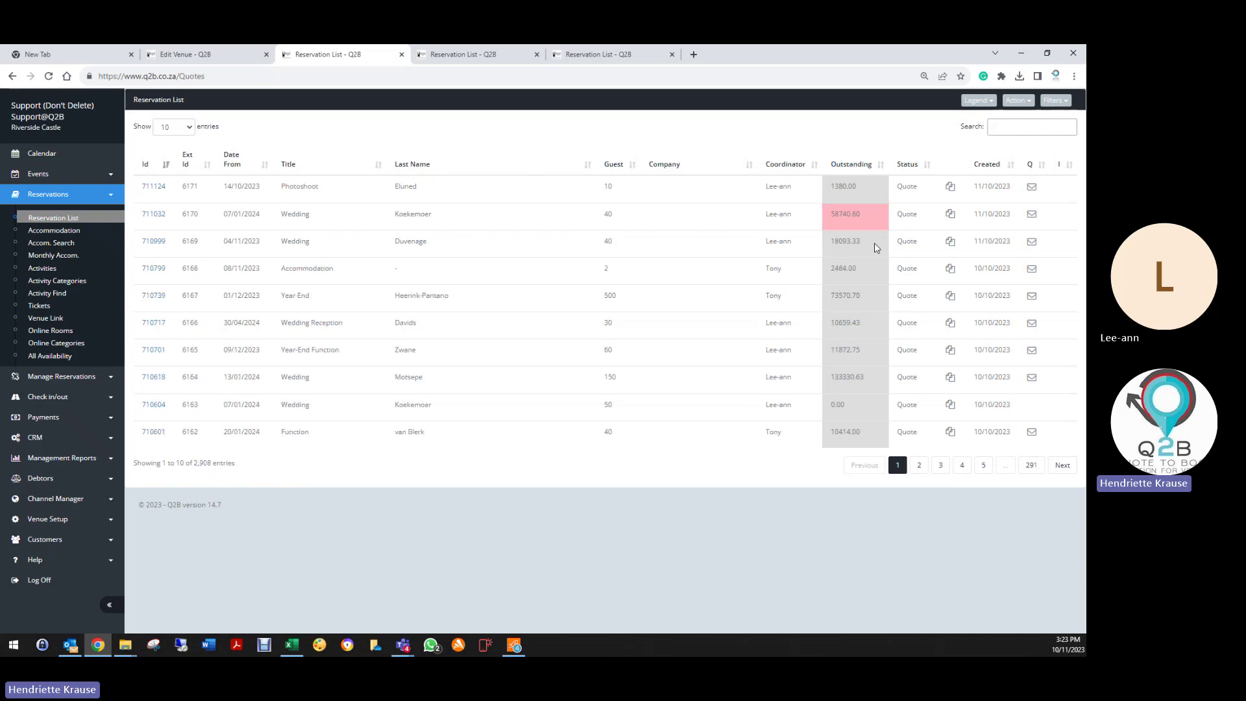
type("koekem")
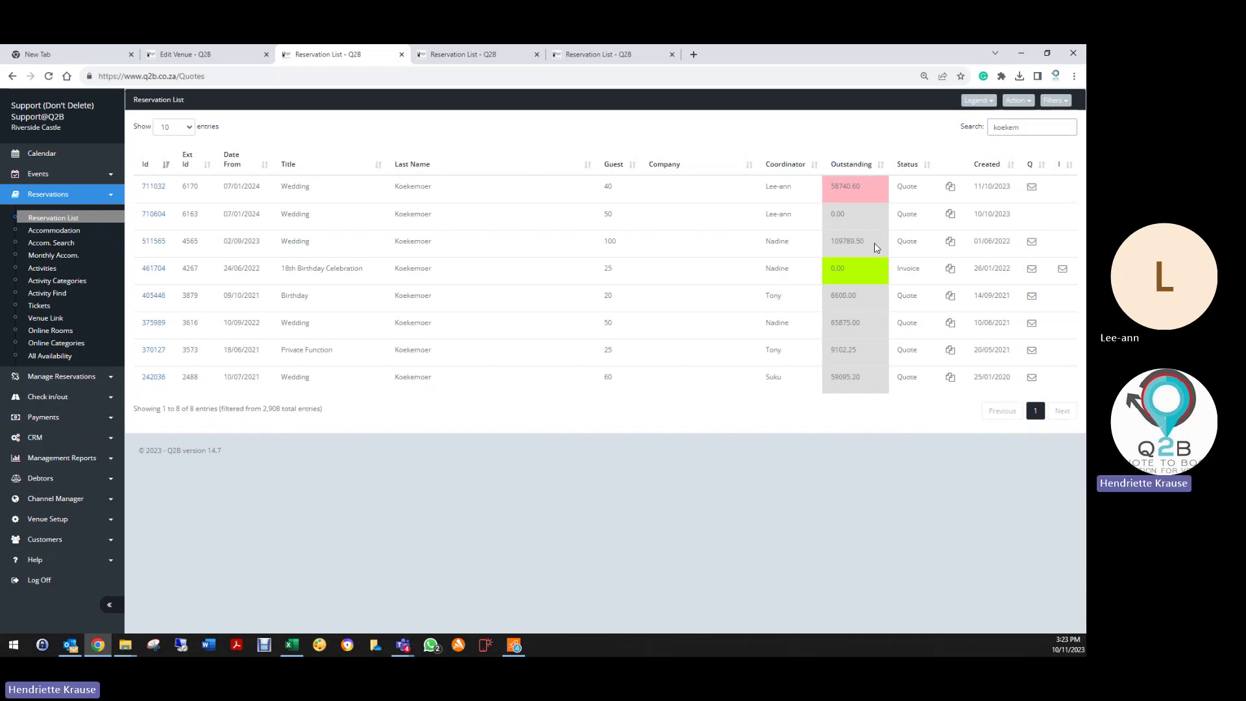
key("BackSpace")
key("BackSpace")
key("BackSpace")
key("BackSpace")
key("BackSpace")
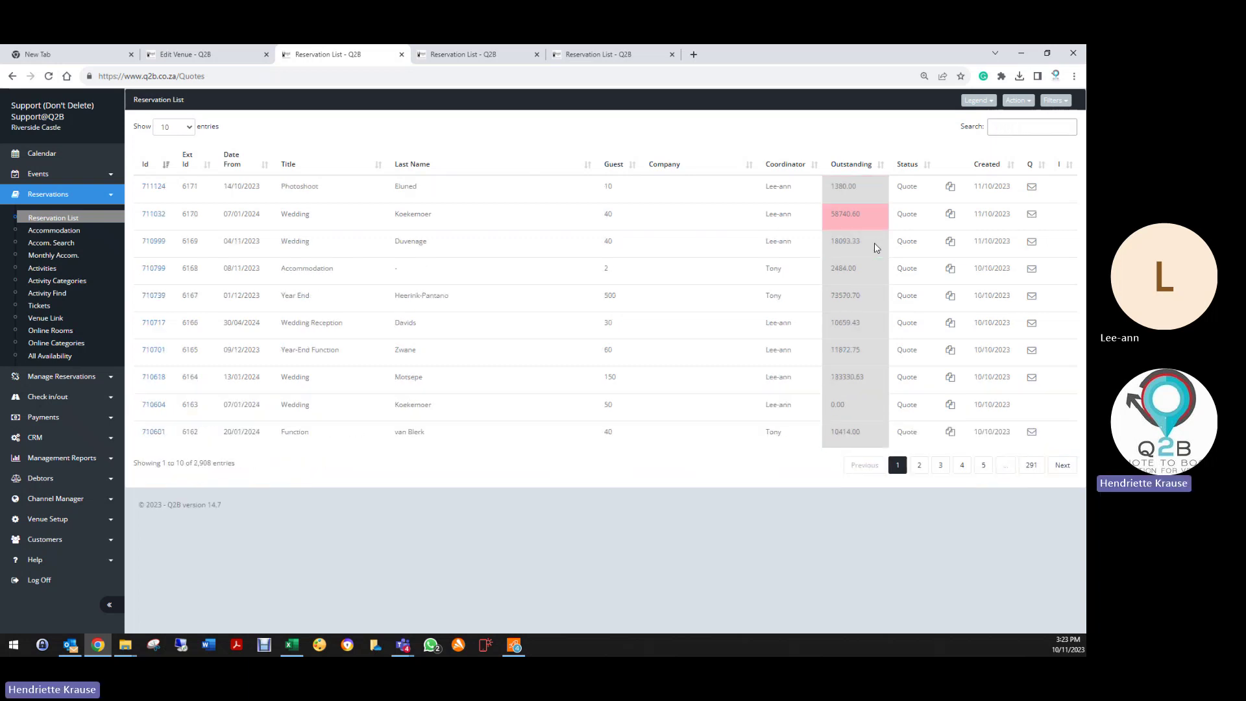
type("18th")
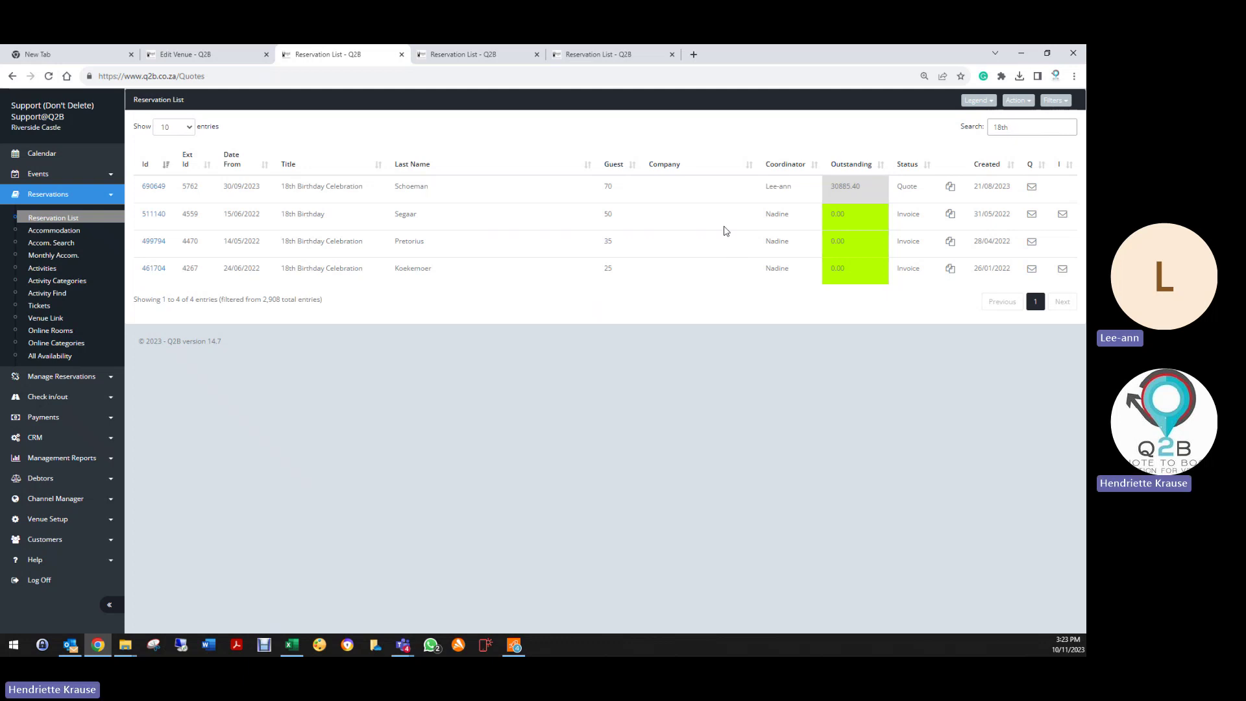
key("ctrl+a")
key("BackSpace")
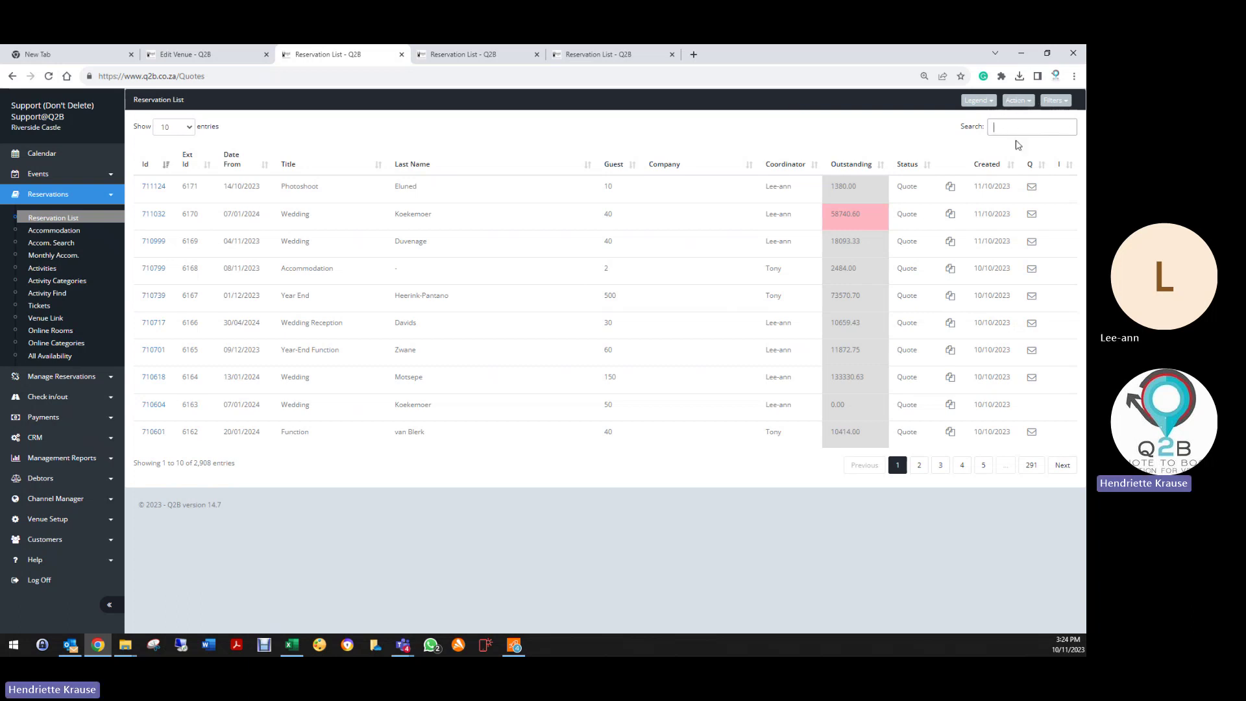
Step: View the status colour legend and sort reservations by Outstanding, lowest first
left_click(978, 100)
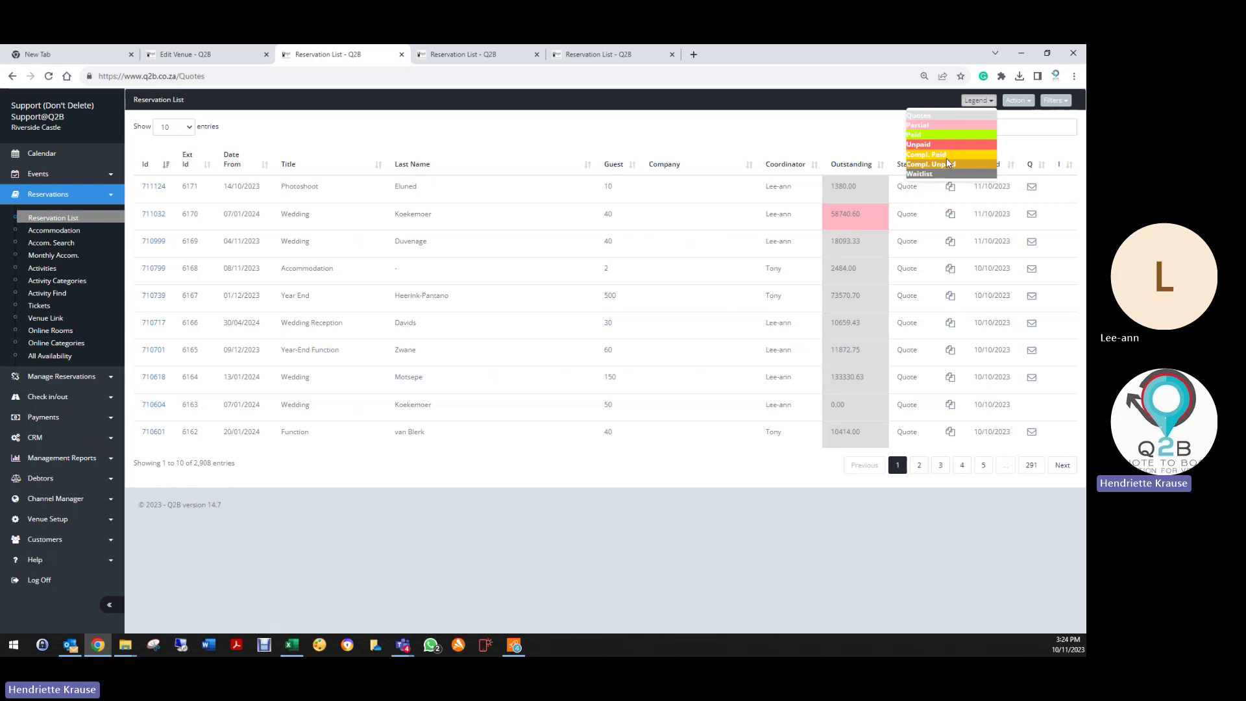
left_click(862, 167)
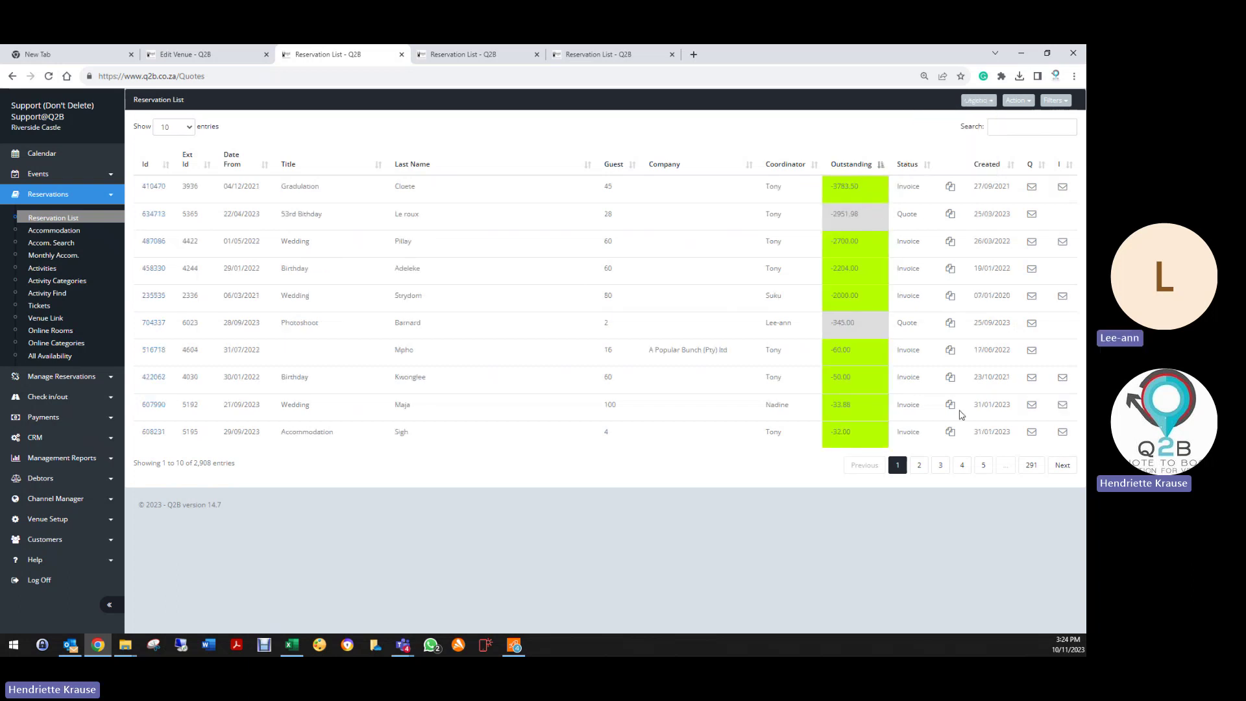
left_click(847, 164)
left_click(846, 165)
left_click(846, 166)
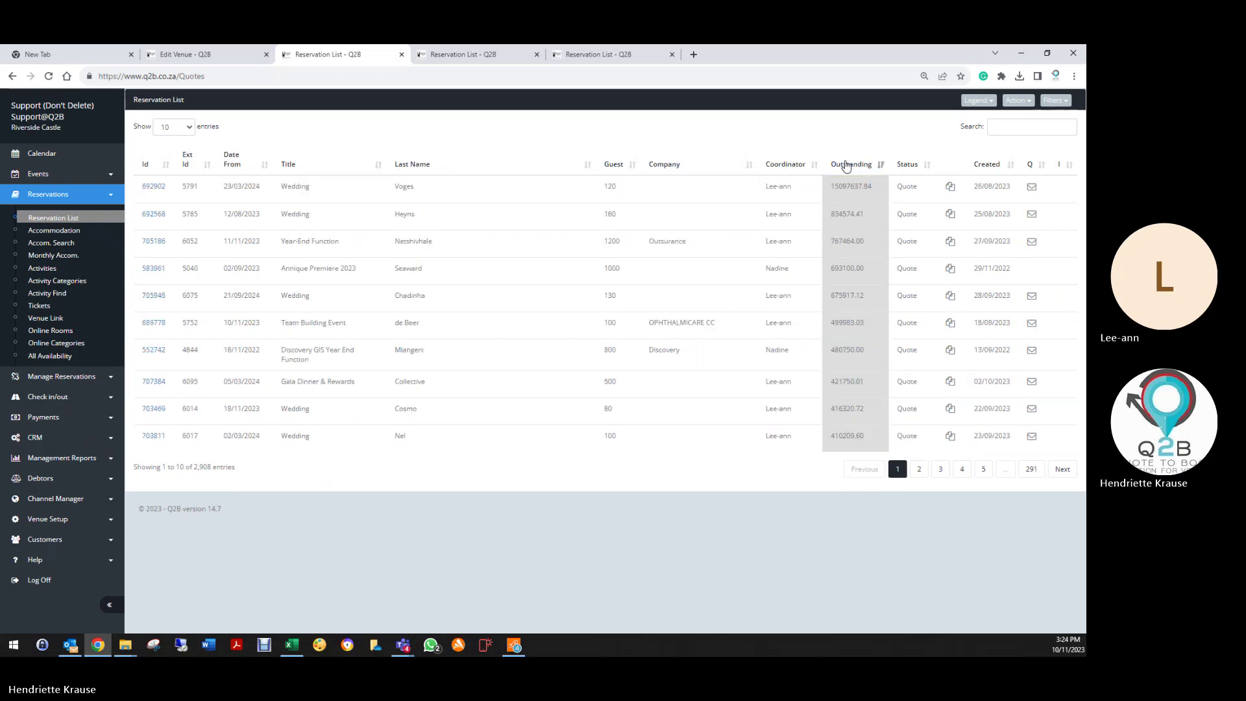
left_click(846, 166)
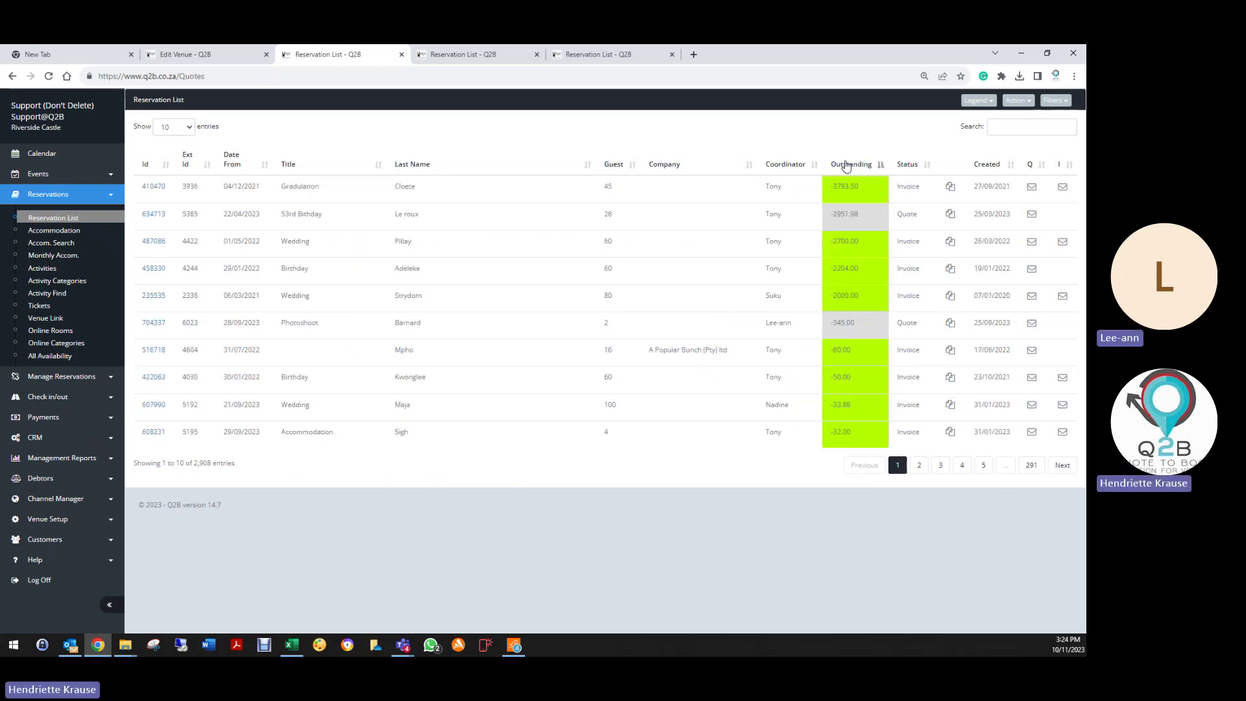
Step: Check the Actions menu and legend, then open the 04/12/2021 Graduation booking
left_click(1015, 102)
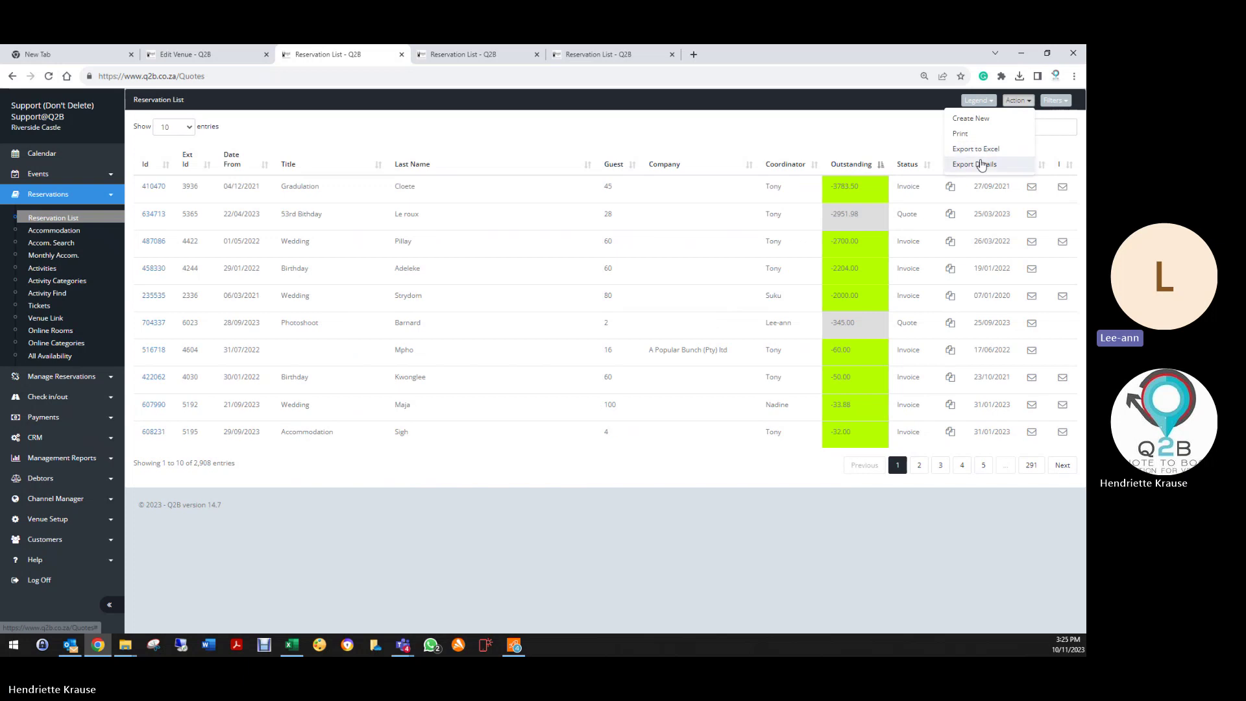
left_click(975, 102)
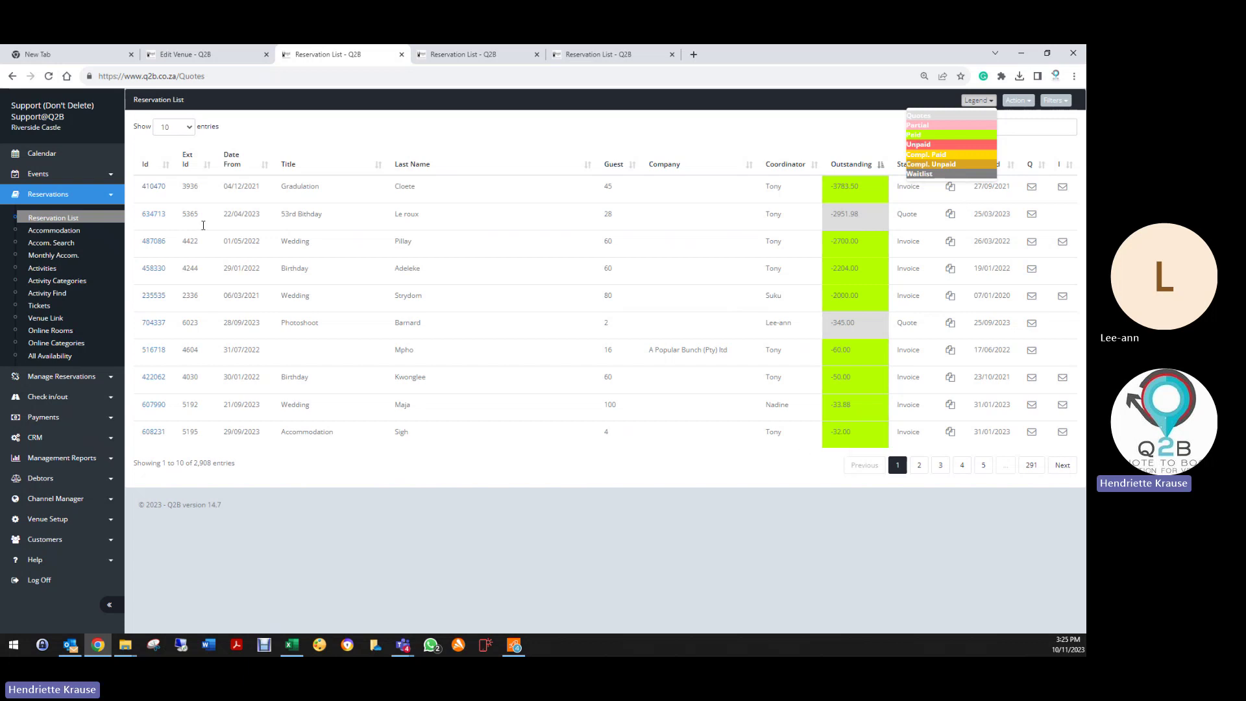
left_click(154, 213)
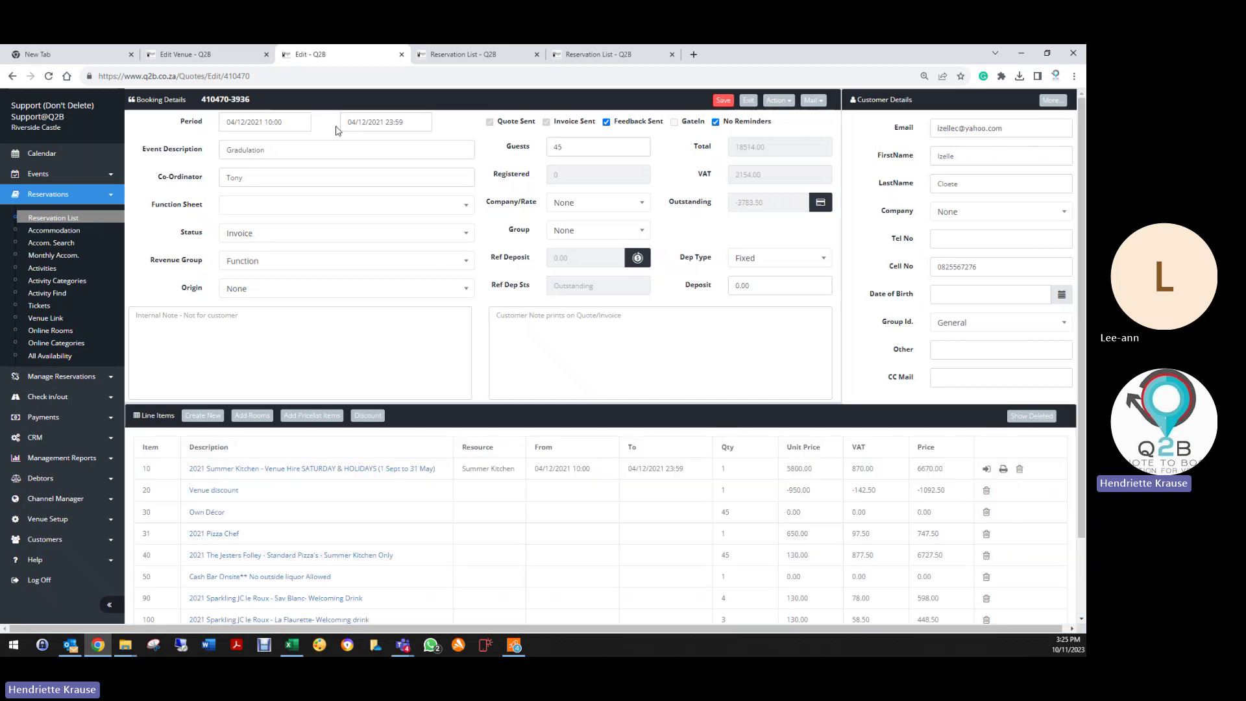
Step: Review the Graduation booking's status options, keep Invoice, and exit to the Reservation List
left_click(256, 234)
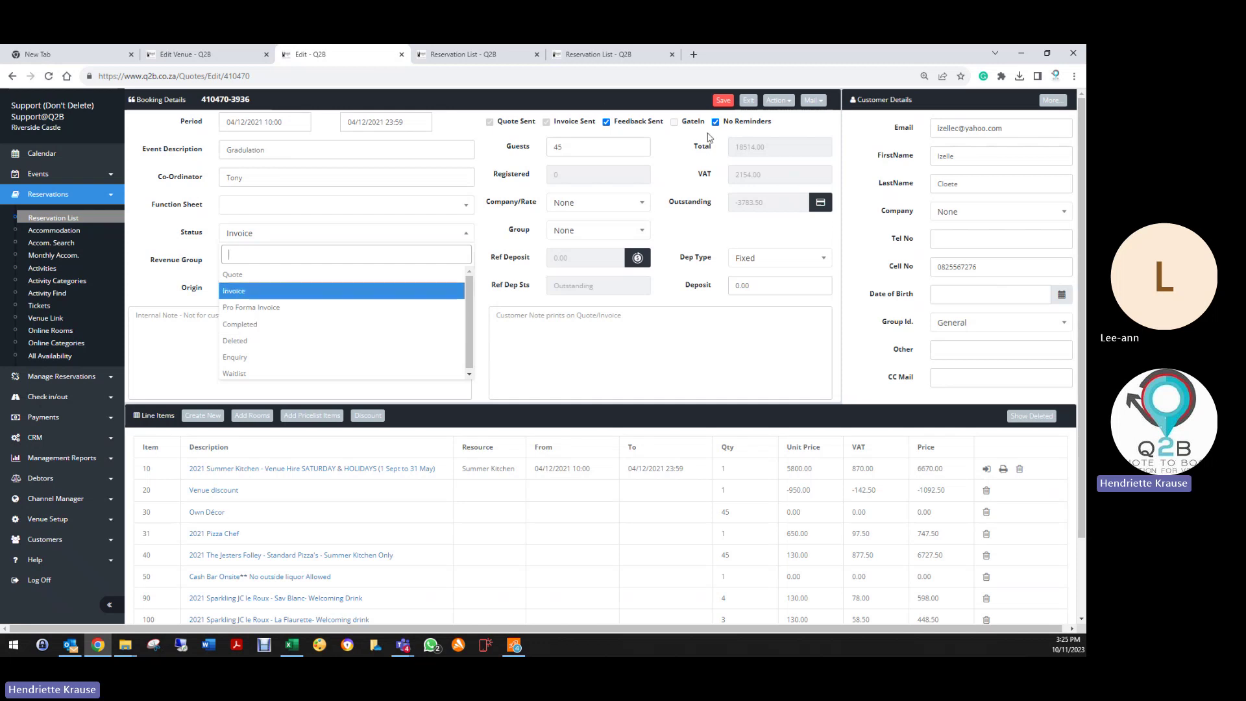
left_click(748, 100)
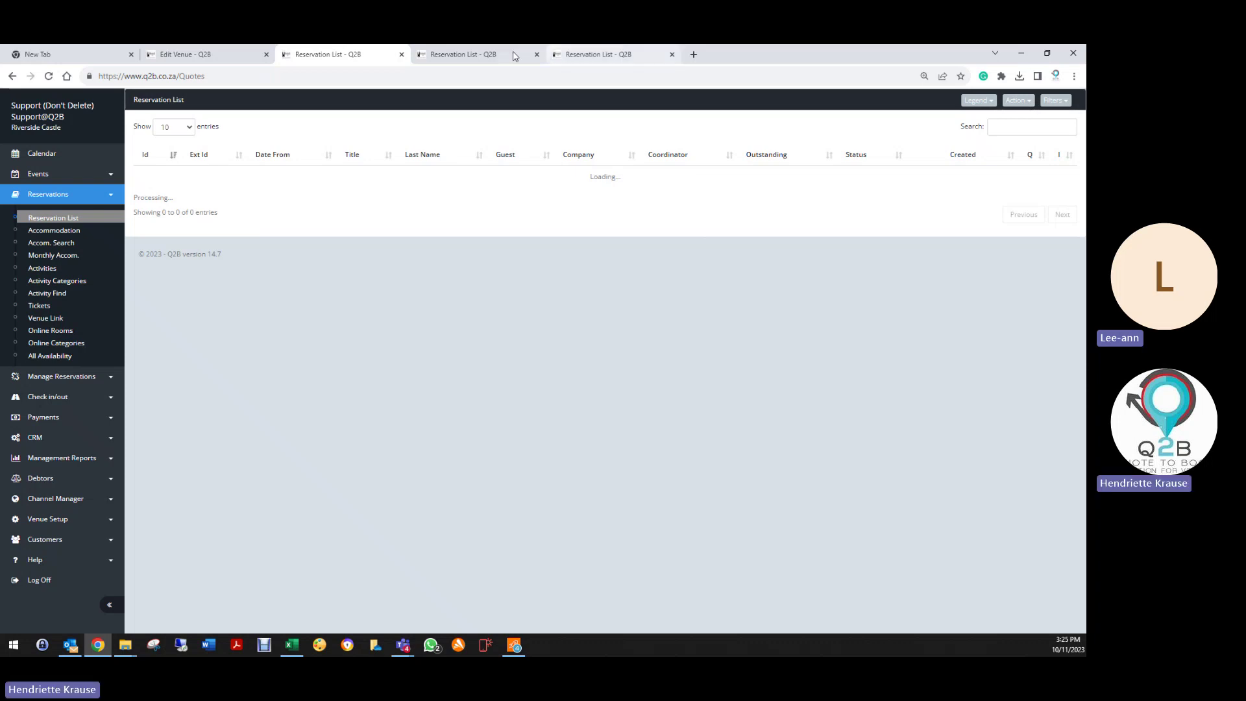
Step: Close the extra browser tab and sort reservations by Date From, oldest first
left_click(537, 55)
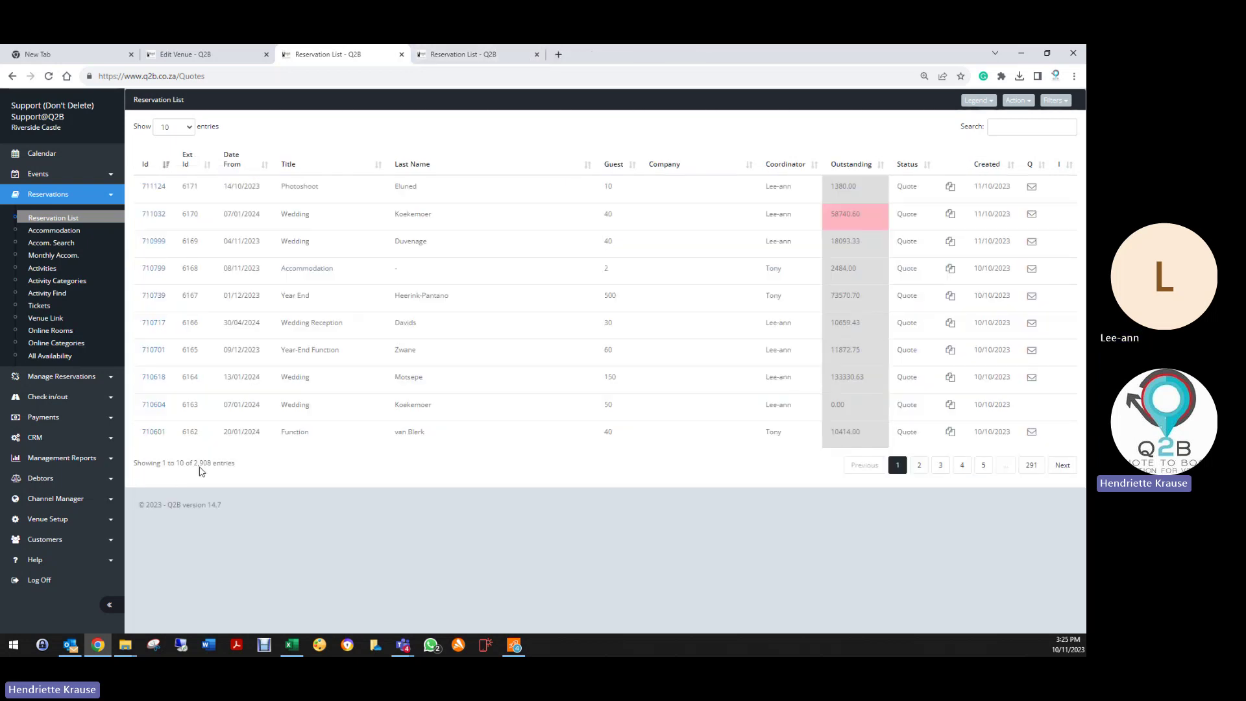
left_click_drag(196, 463, 245, 464)
left_click(247, 466)
left_click(232, 165)
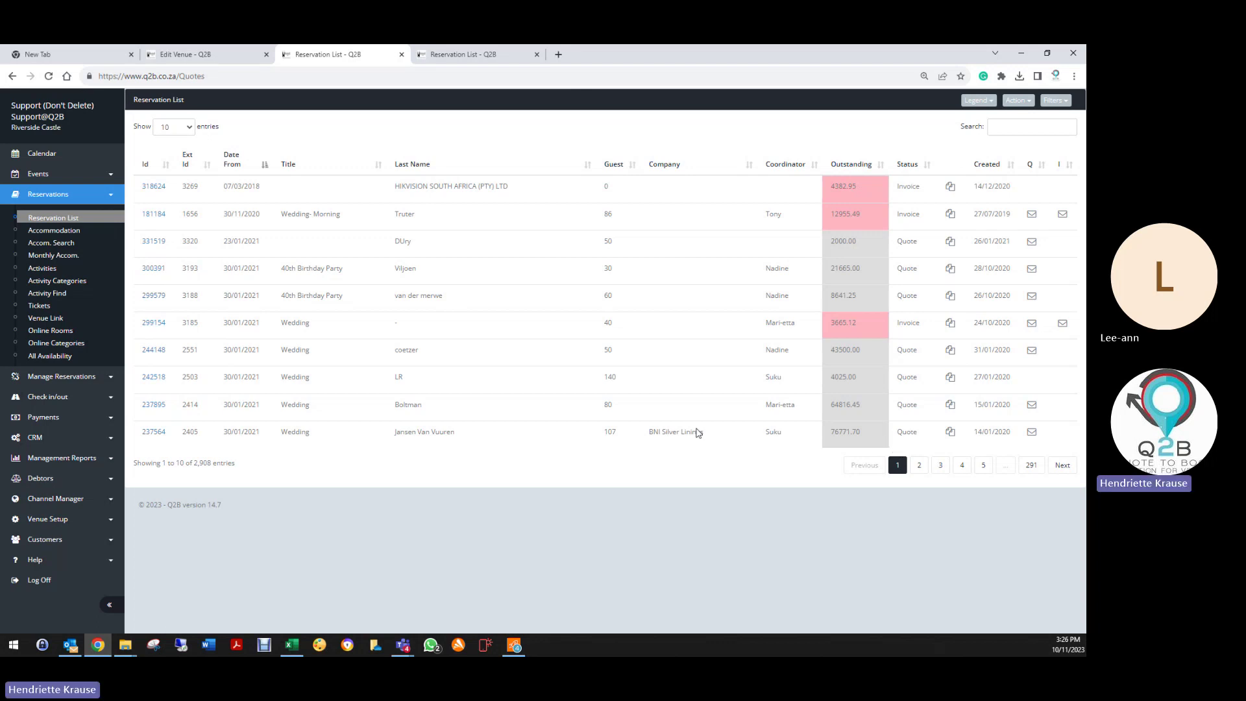
Step: Browse 100 rows per page, return to 10 rows, and close the duplicate Reservation List tab
left_click(189, 127)
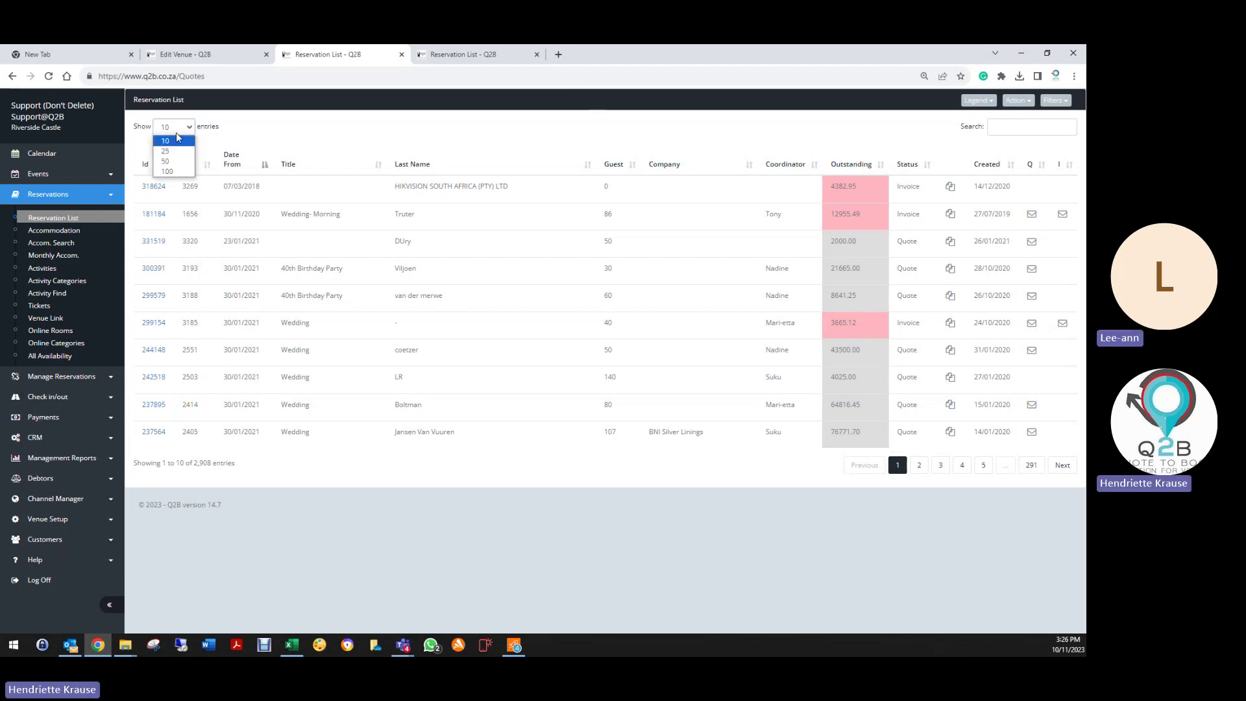
left_click(181, 175)
scroll(859, 337, "down", 10)
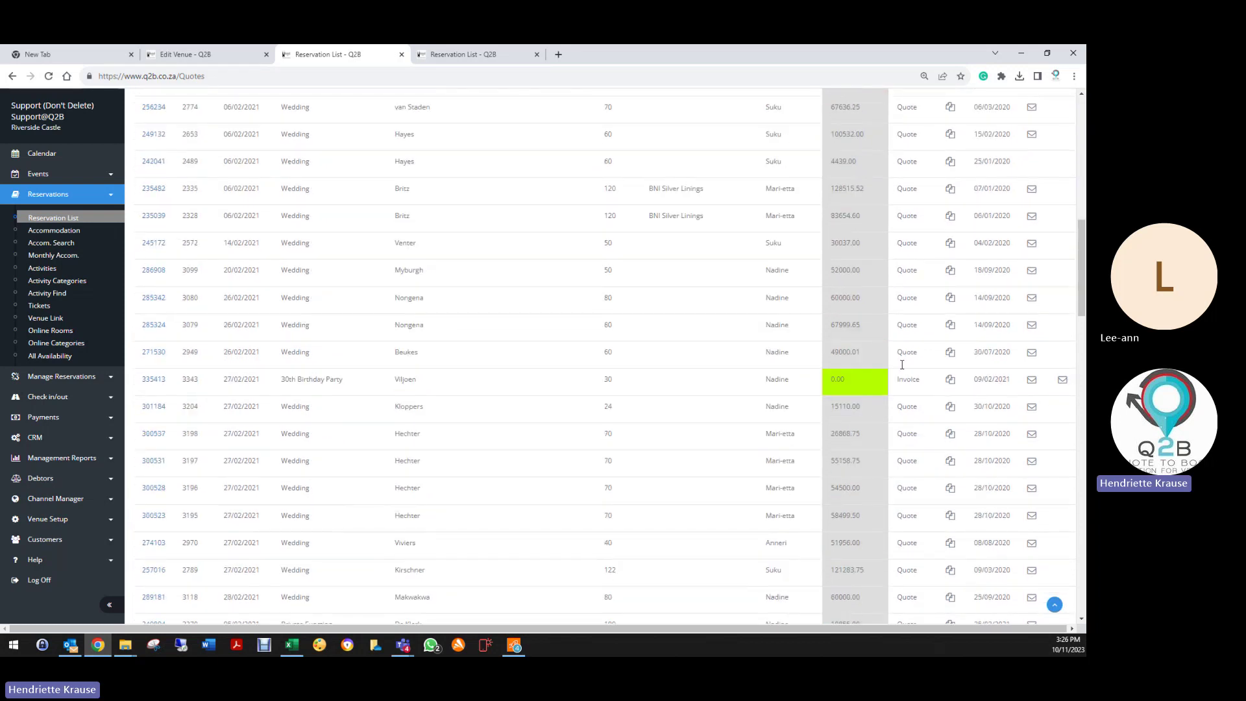
scroll(878, 437, "down", 3)
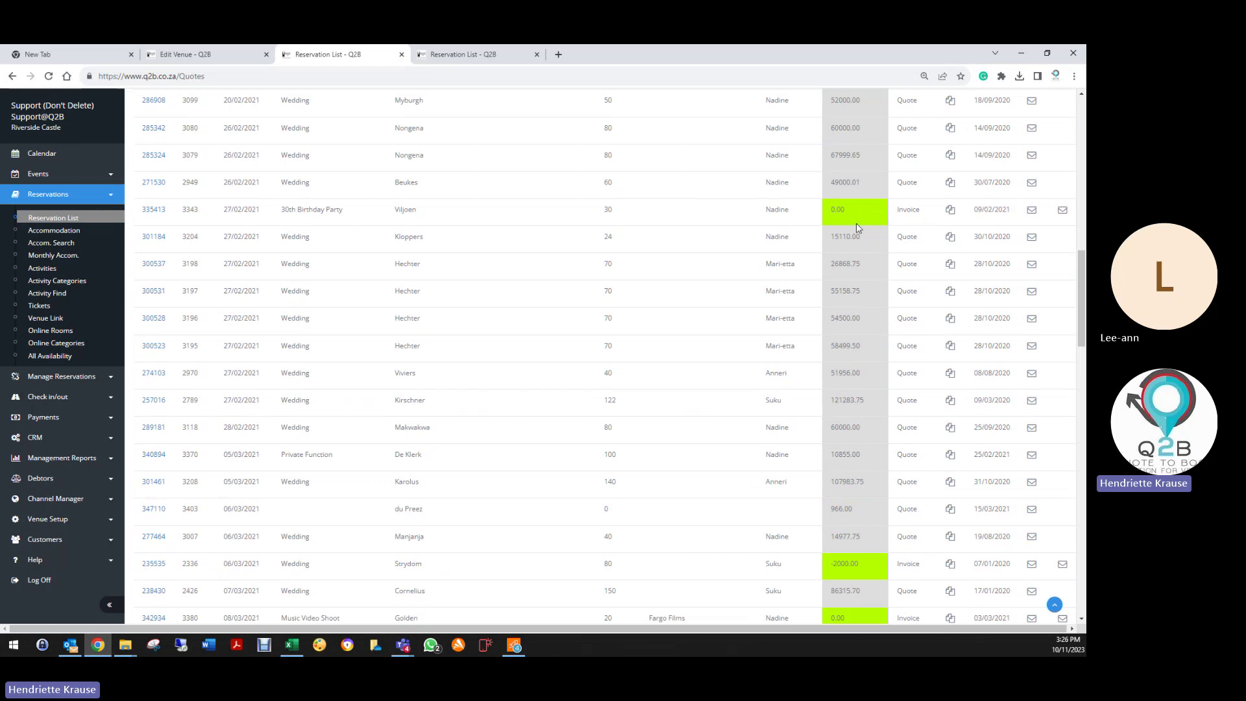
scroll(856, 223, "down", 8)
scroll(857, 231, "up", 4)
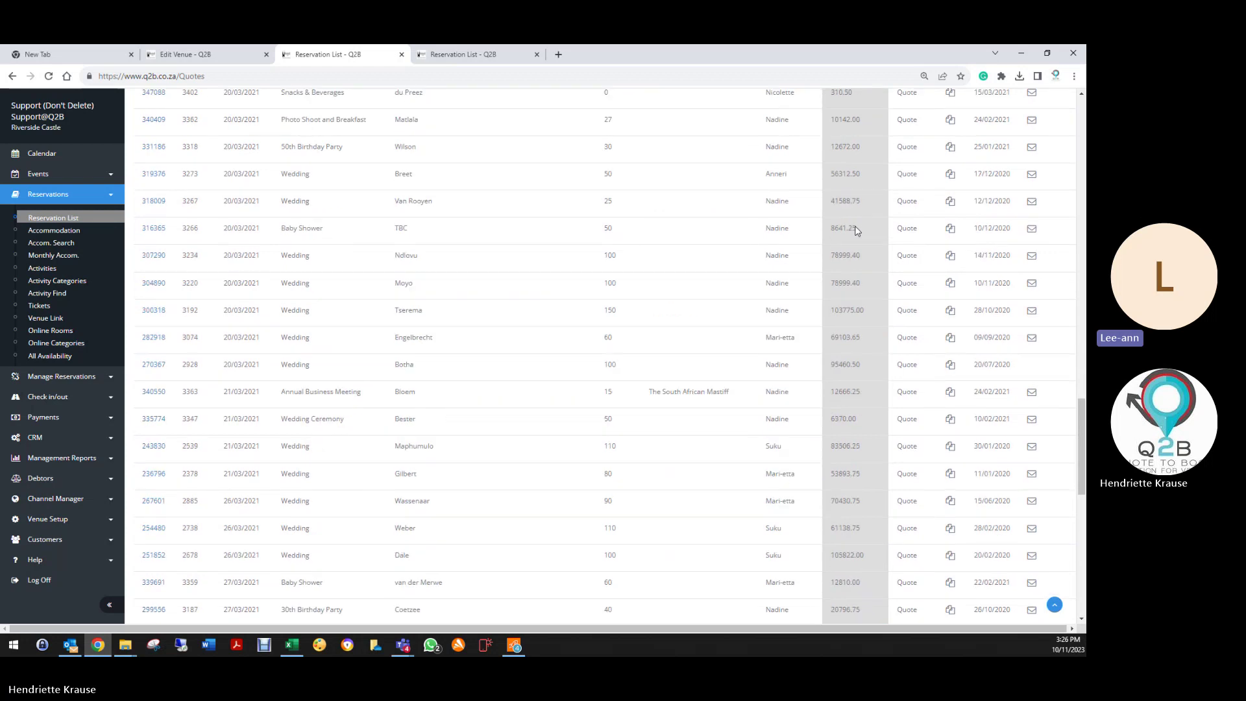
scroll(855, 234, "up", 10)
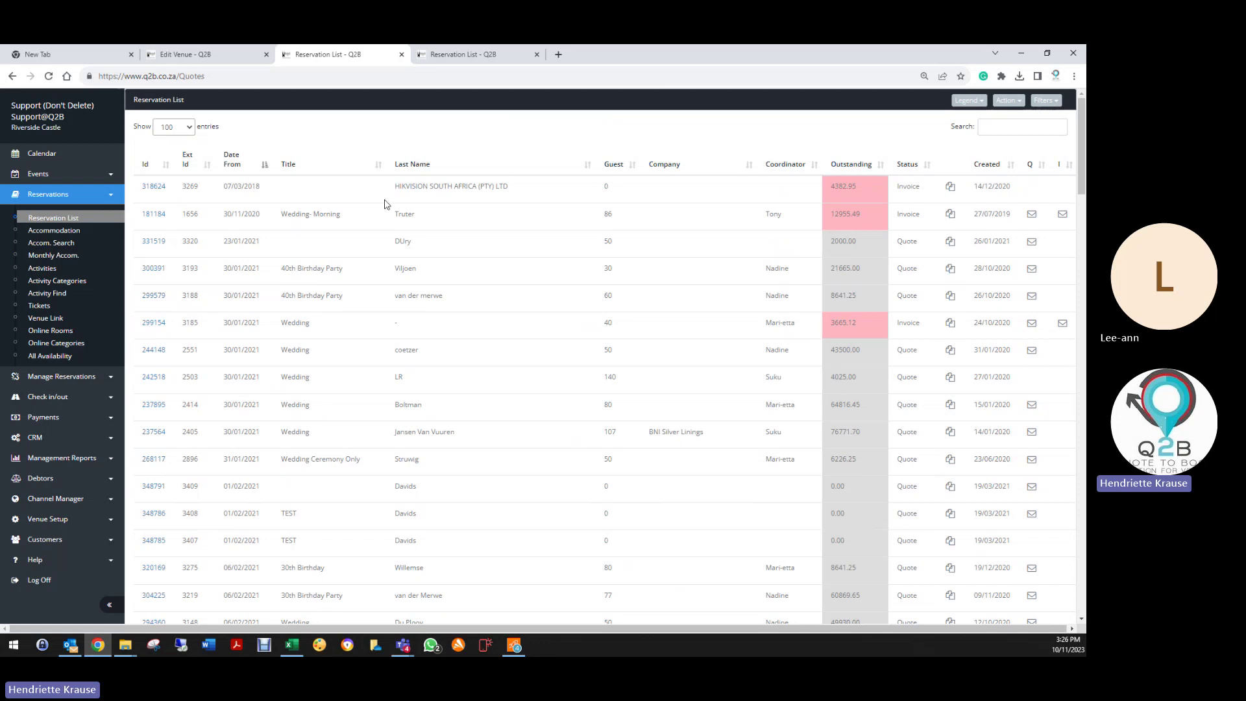
left_click(174, 129)
left_click(170, 141)
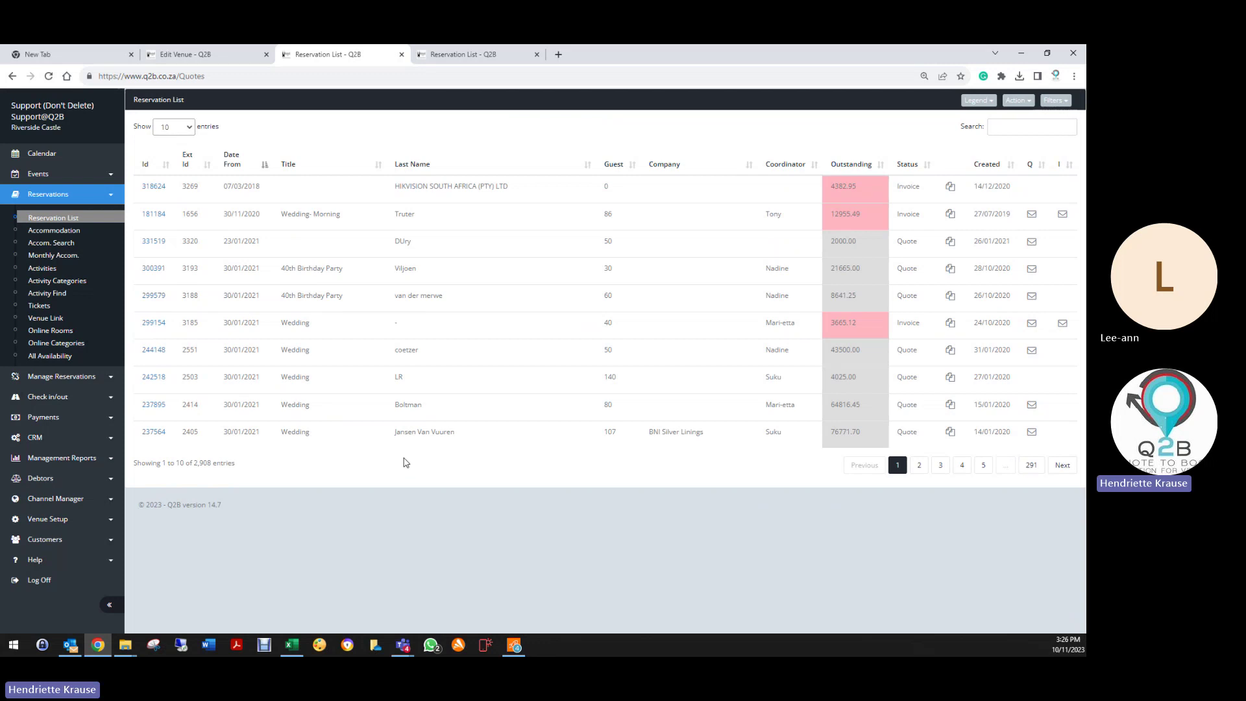
left_click(536, 54)
Step: Filter the reservation list to Enquiry reservations, then to Quotes
left_click(1029, 101)
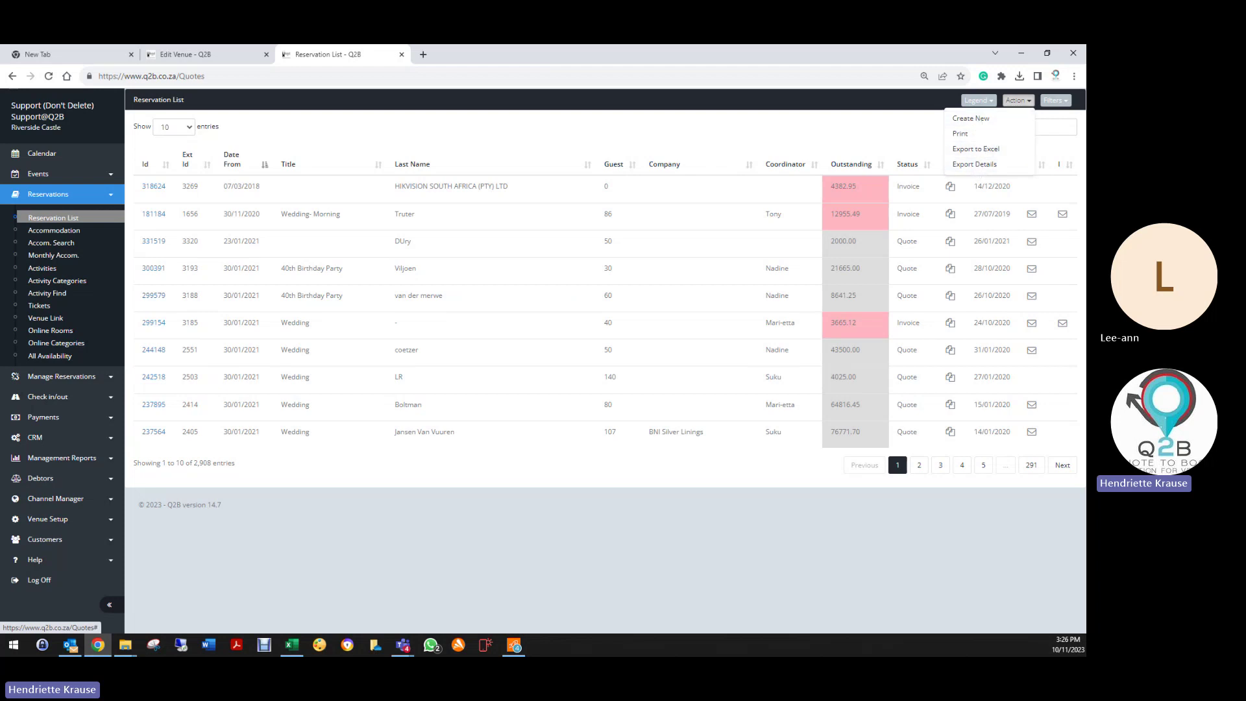
left_click(1053, 101)
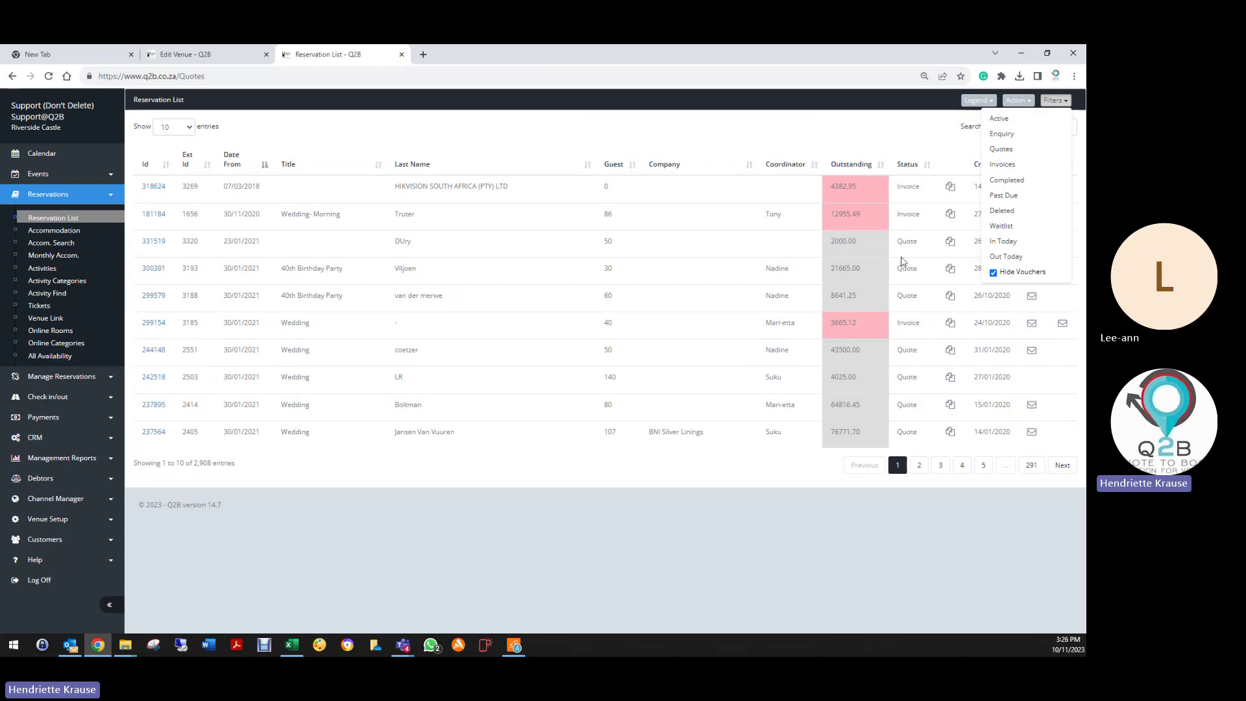
left_click(1002, 135)
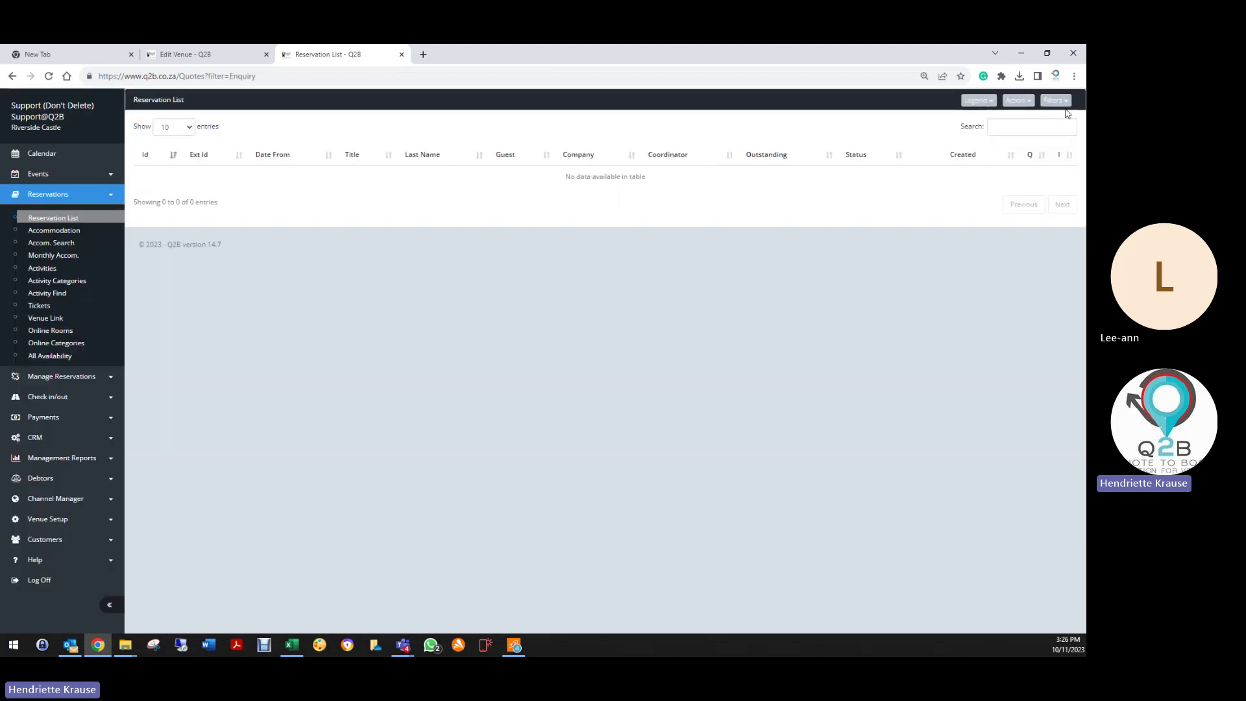
left_click(1055, 101)
left_click(1001, 150)
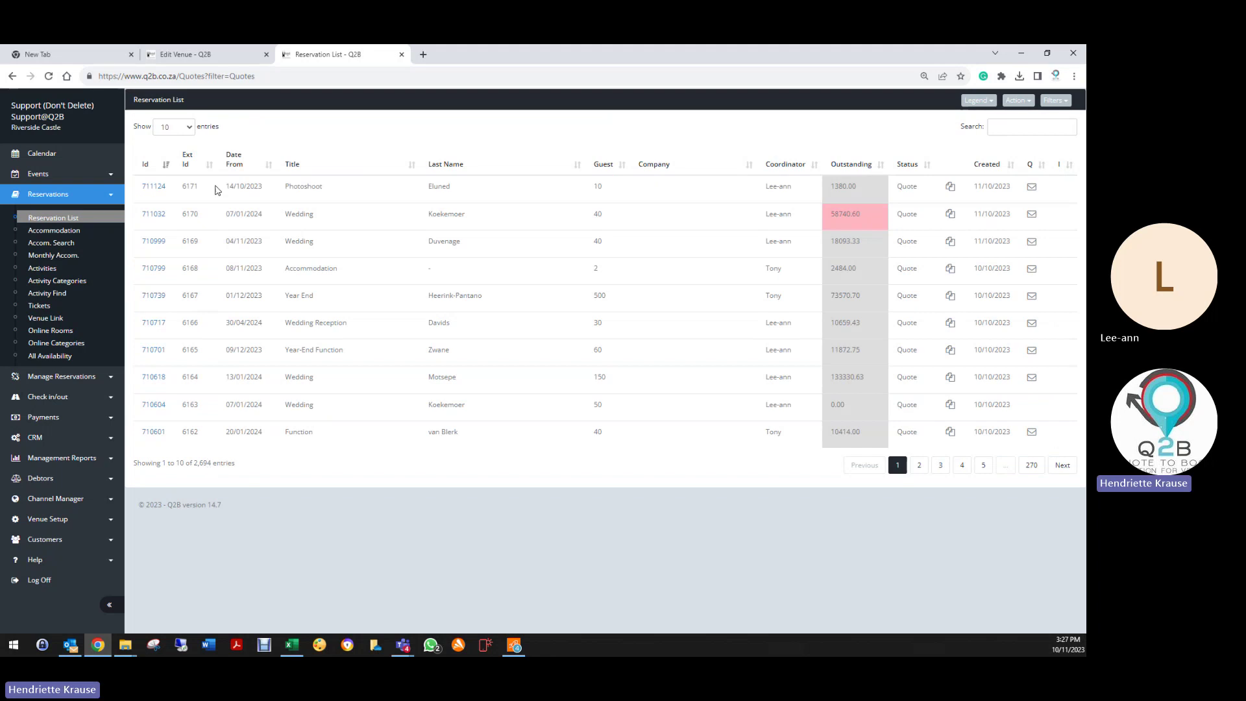
Step: Sort the quotes by Date From, oldest first, then filter to Invoices
left_click(234, 160)
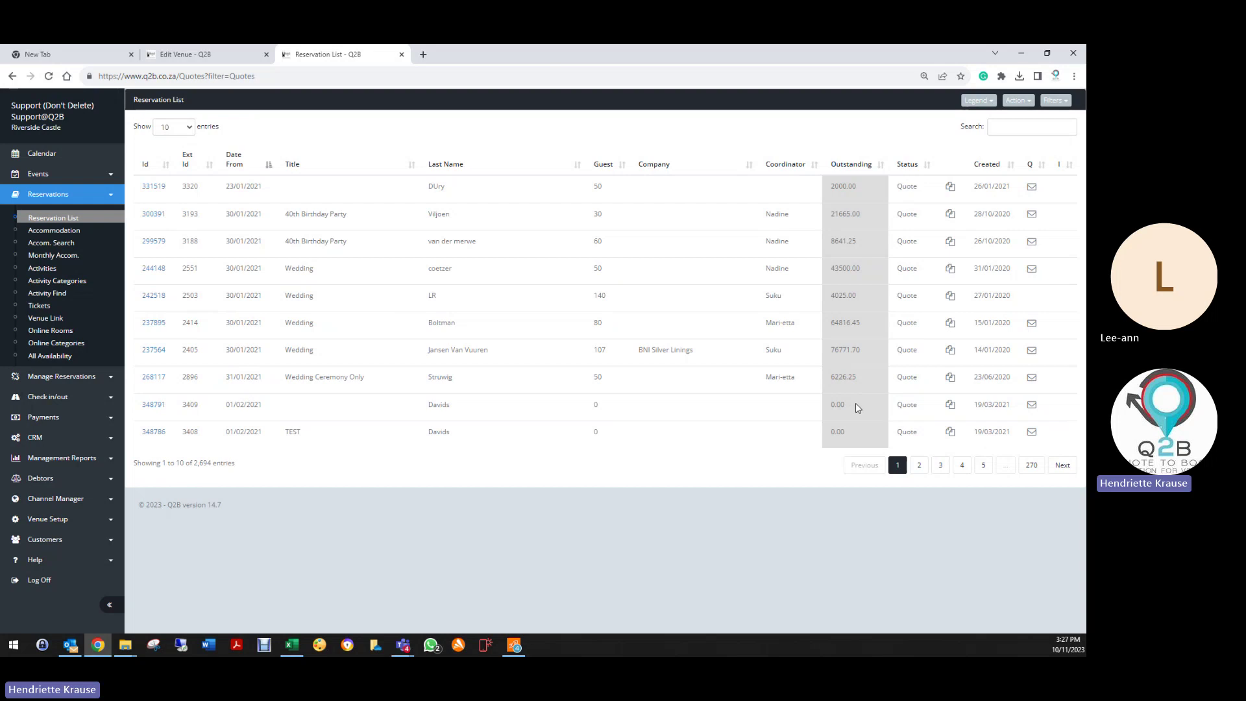
left_click(1055, 103)
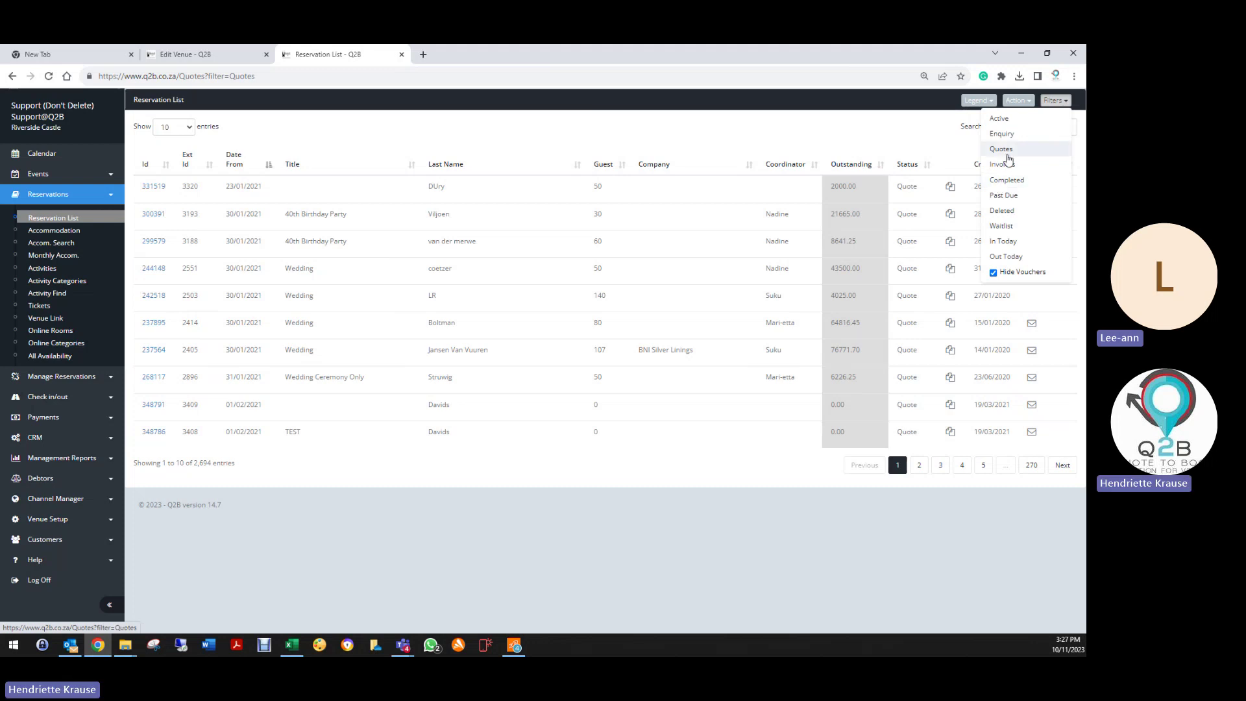
left_click(1002, 164)
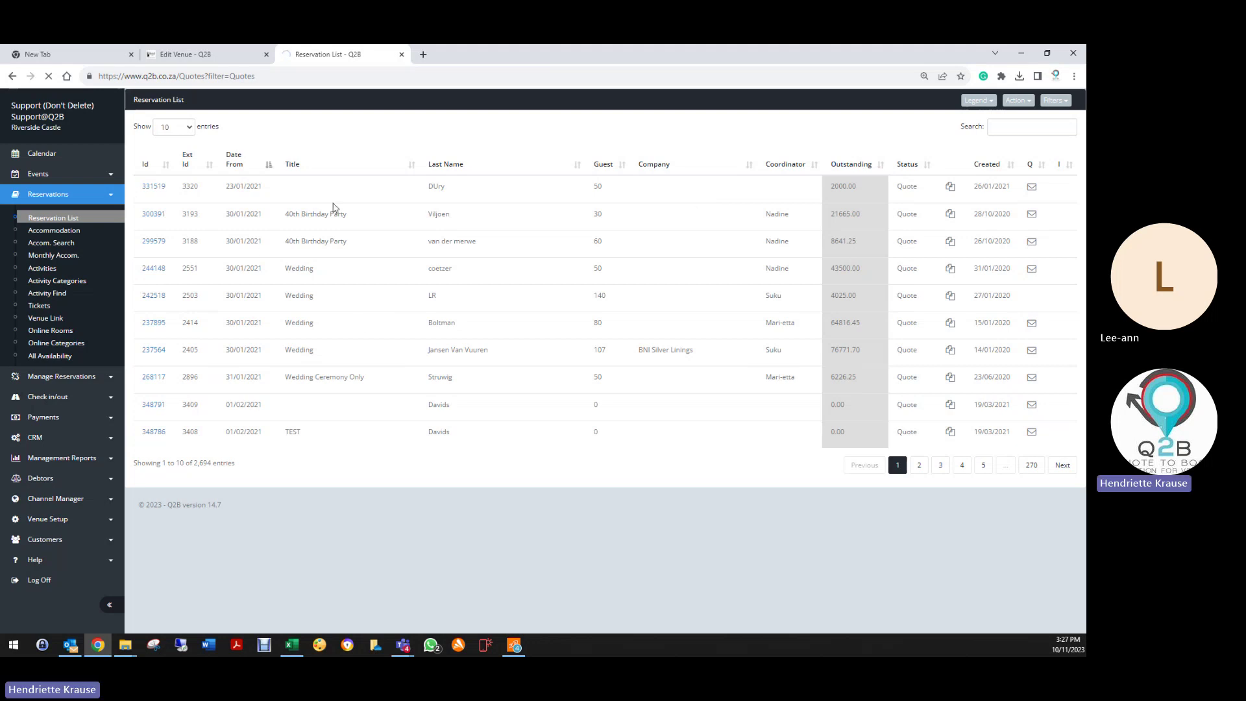
Step: Close the venue editing tab and page through the invoices to page 5
left_click(266, 54)
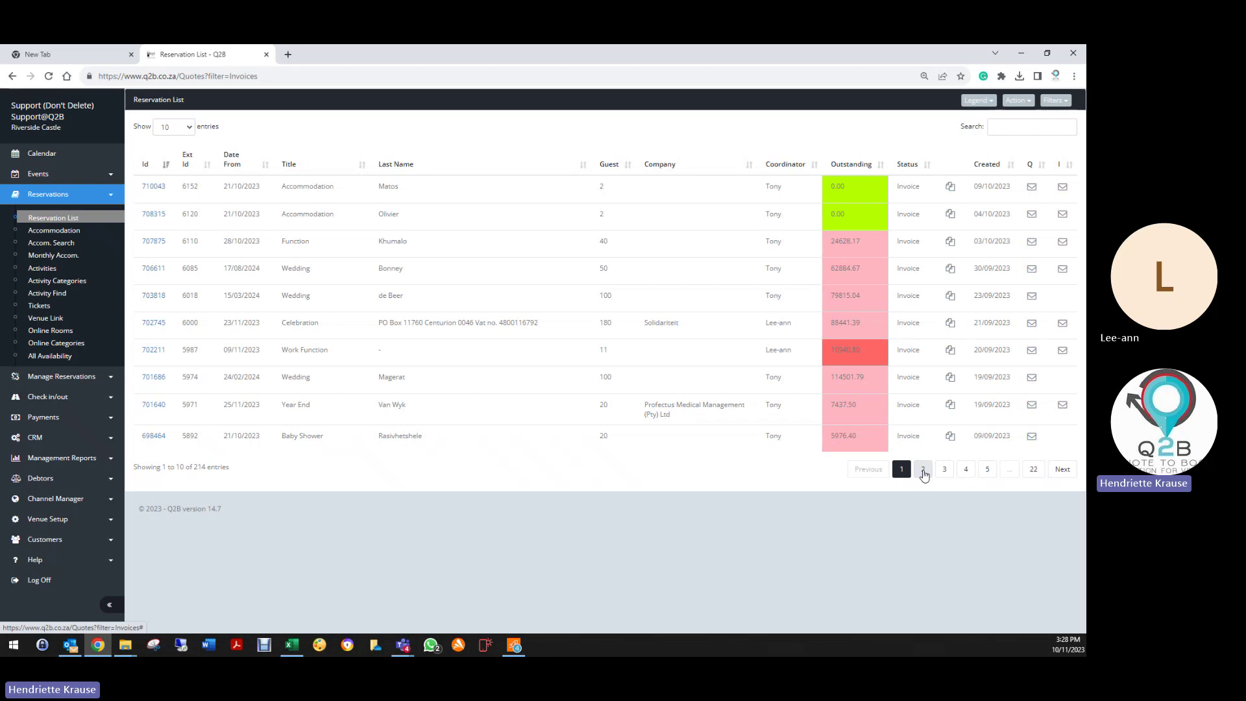
left_click(922, 469)
left_click(946, 467)
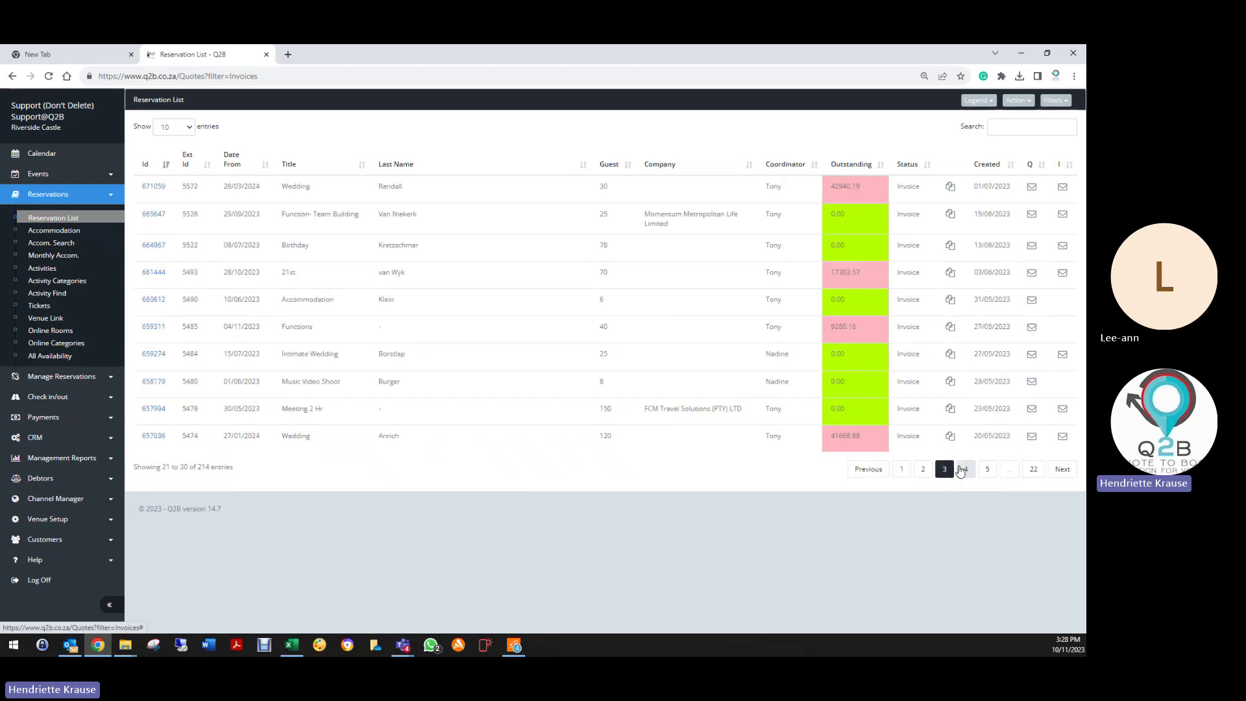
left_click(988, 470)
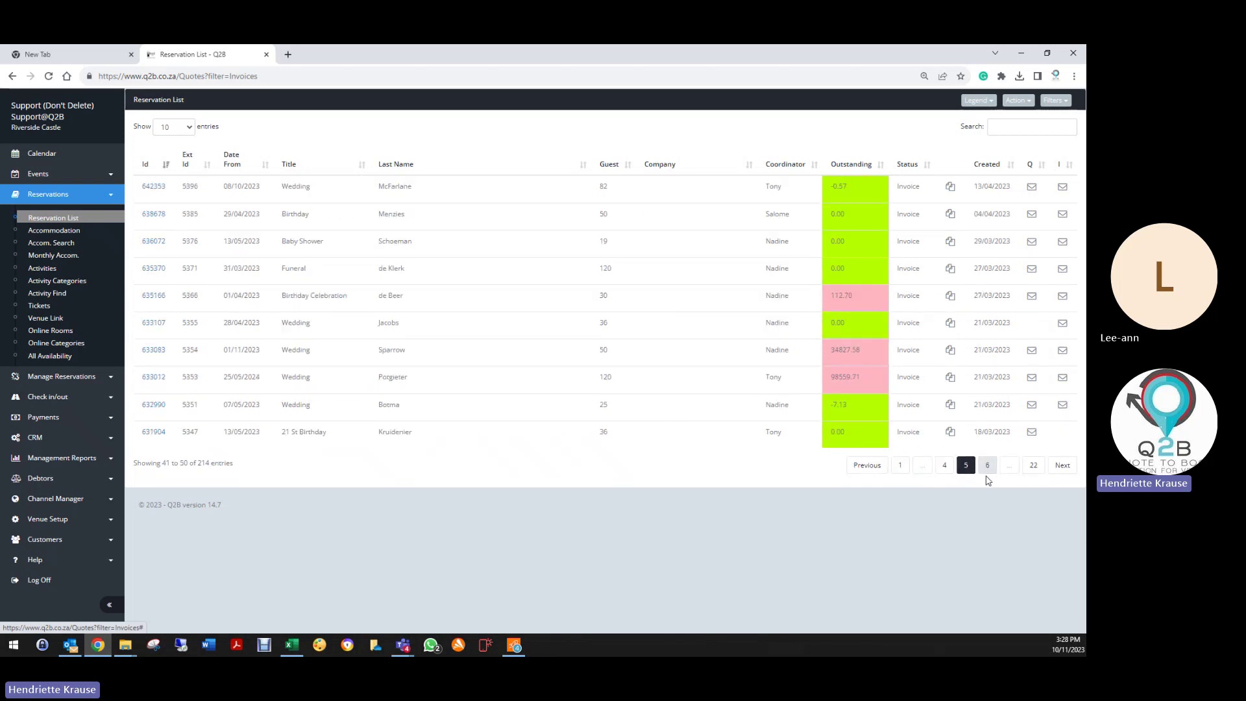
Step: Filter the reservation list to Completed reservations
left_click(1055, 101)
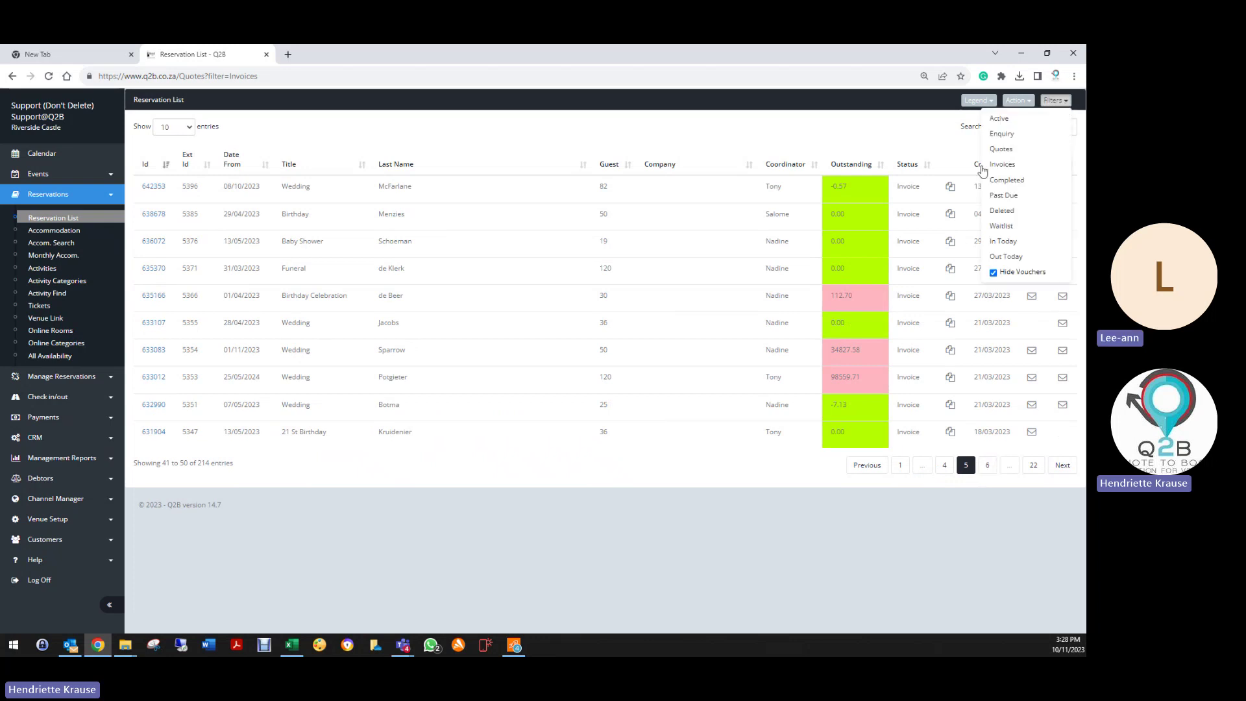
left_click(1007, 181)
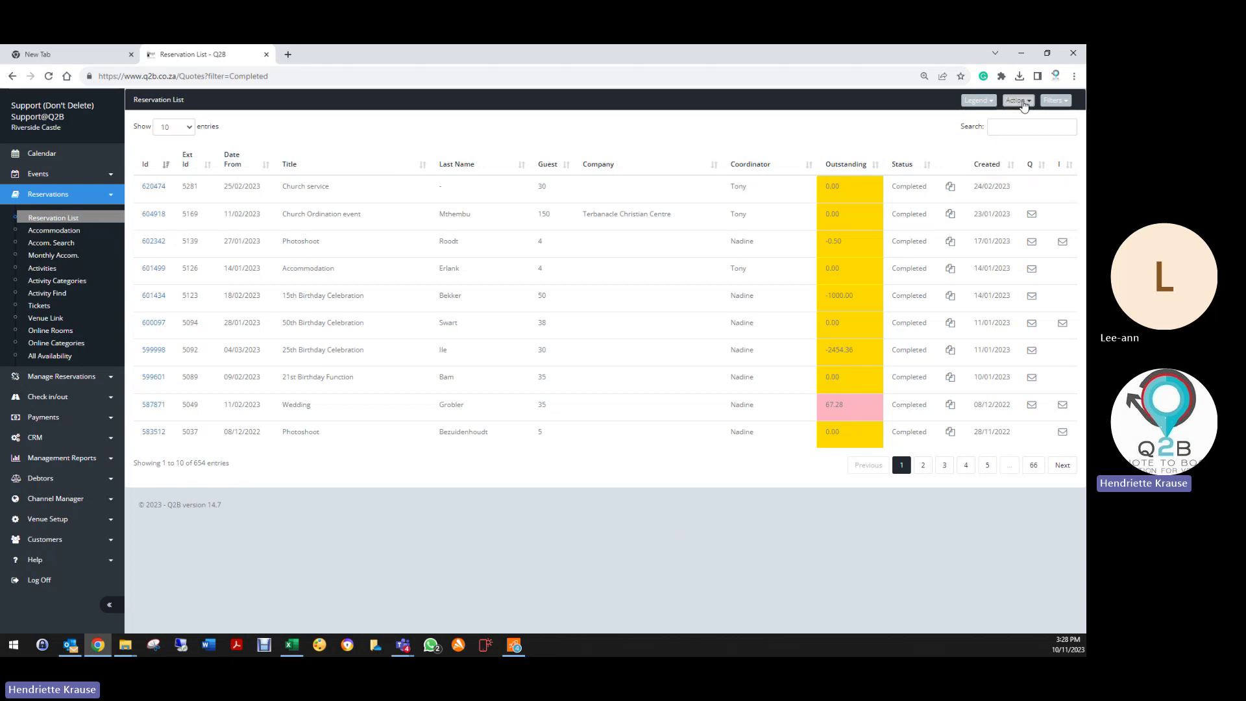
left_click(1023, 100)
left_click(1052, 101)
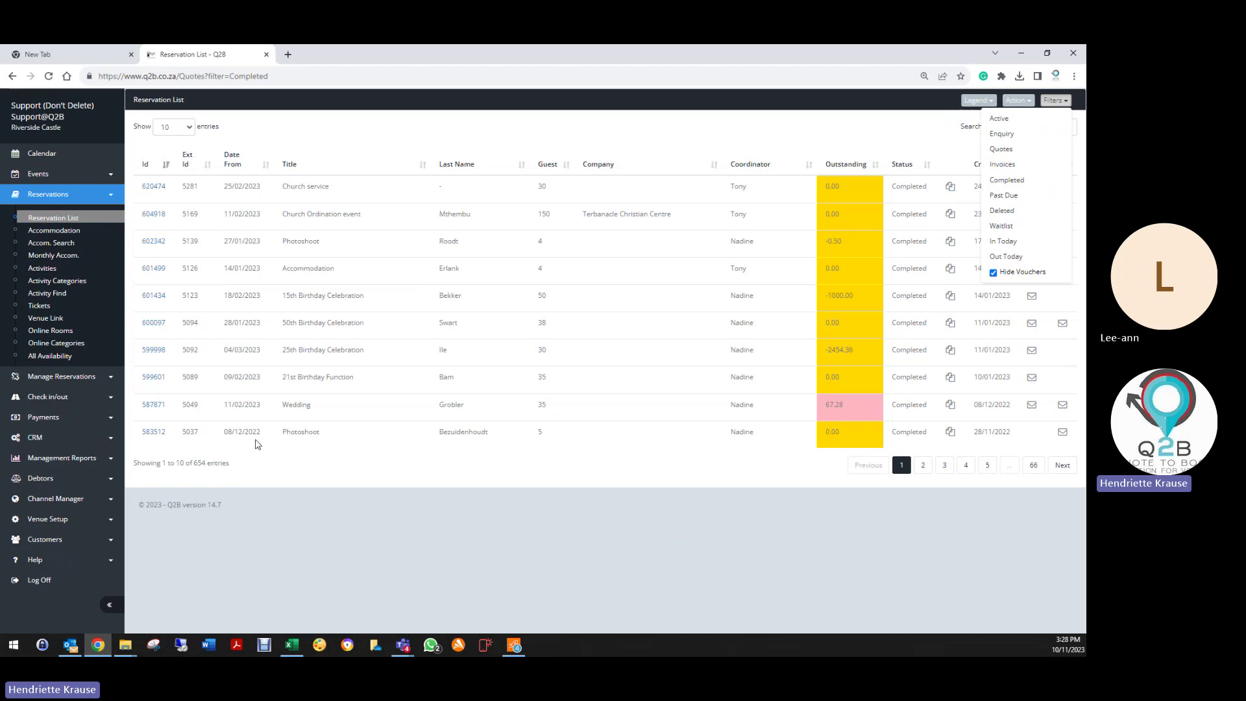
Step: Sort by Date From, oldest first, and show 100 entries per page
left_click(229, 163)
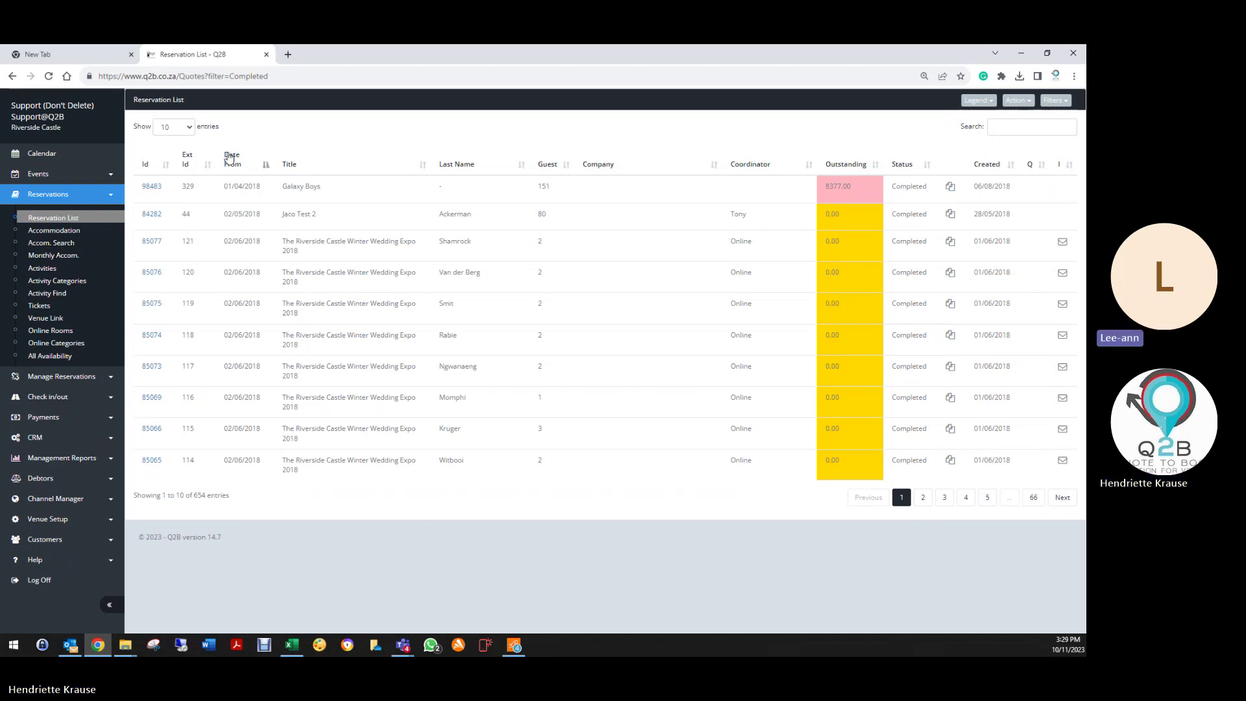
left_click(172, 128)
left_click(170, 177)
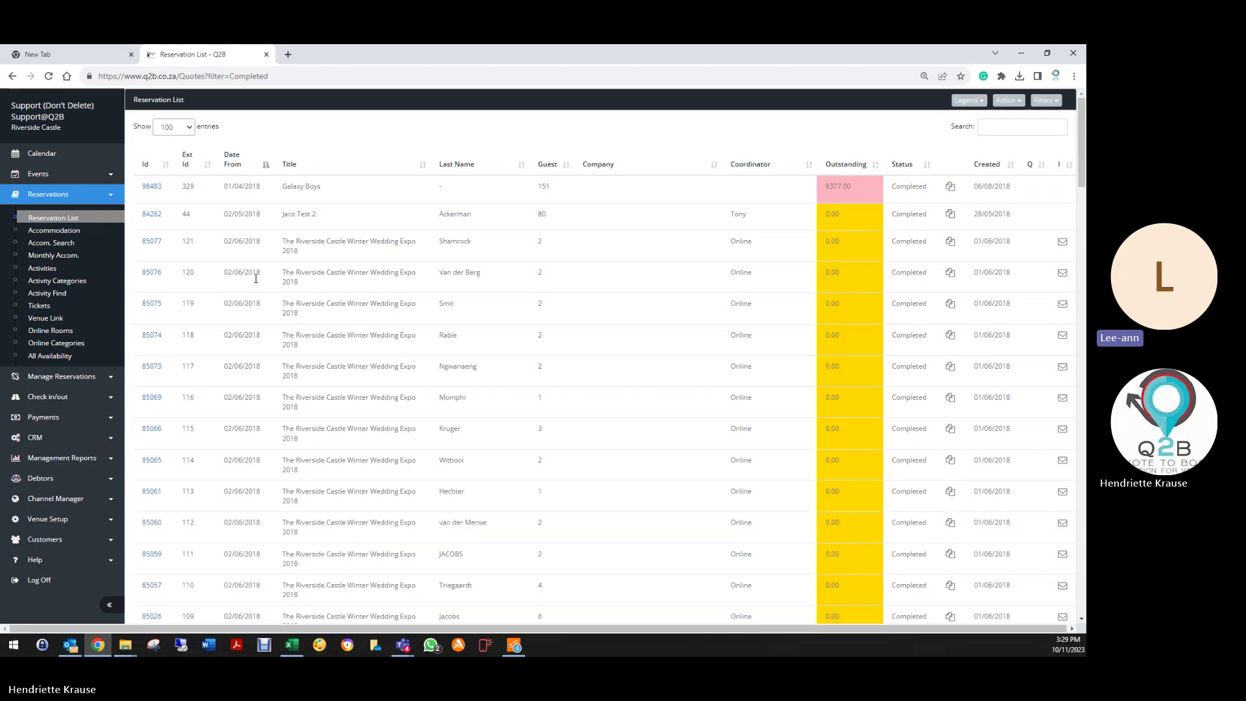
scroll(279, 431, "down", 20)
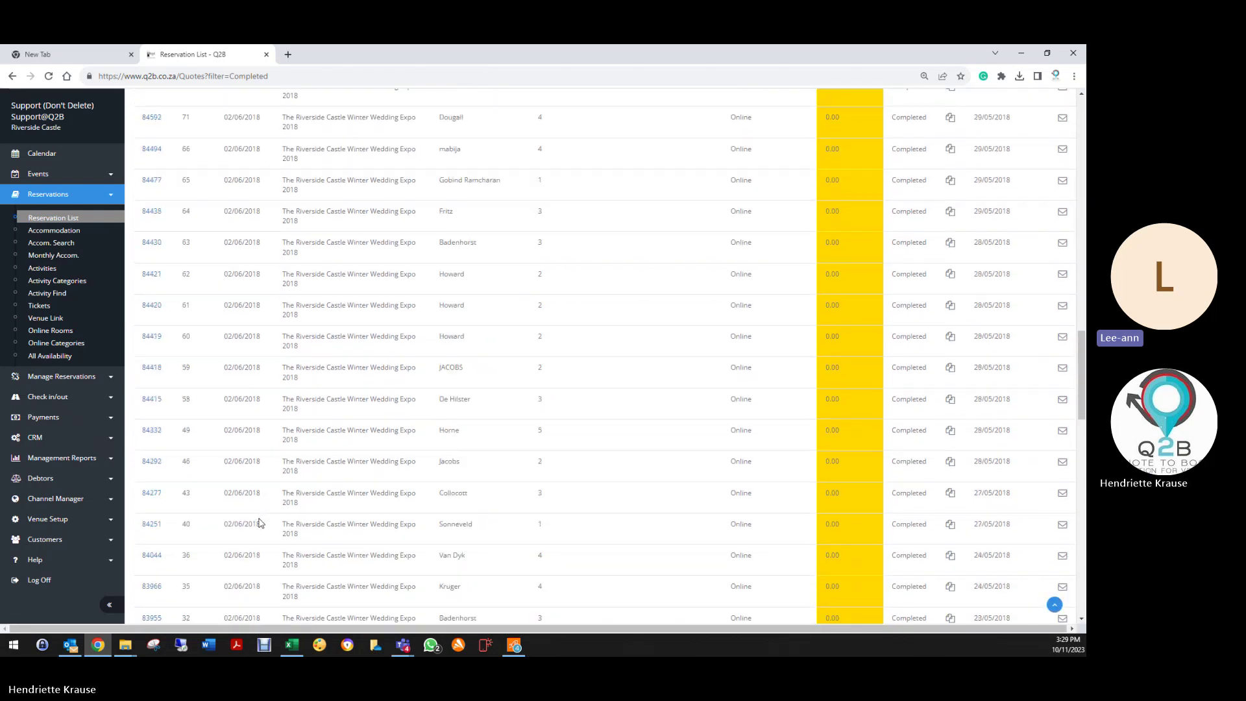
scroll(262, 529, "down", 10)
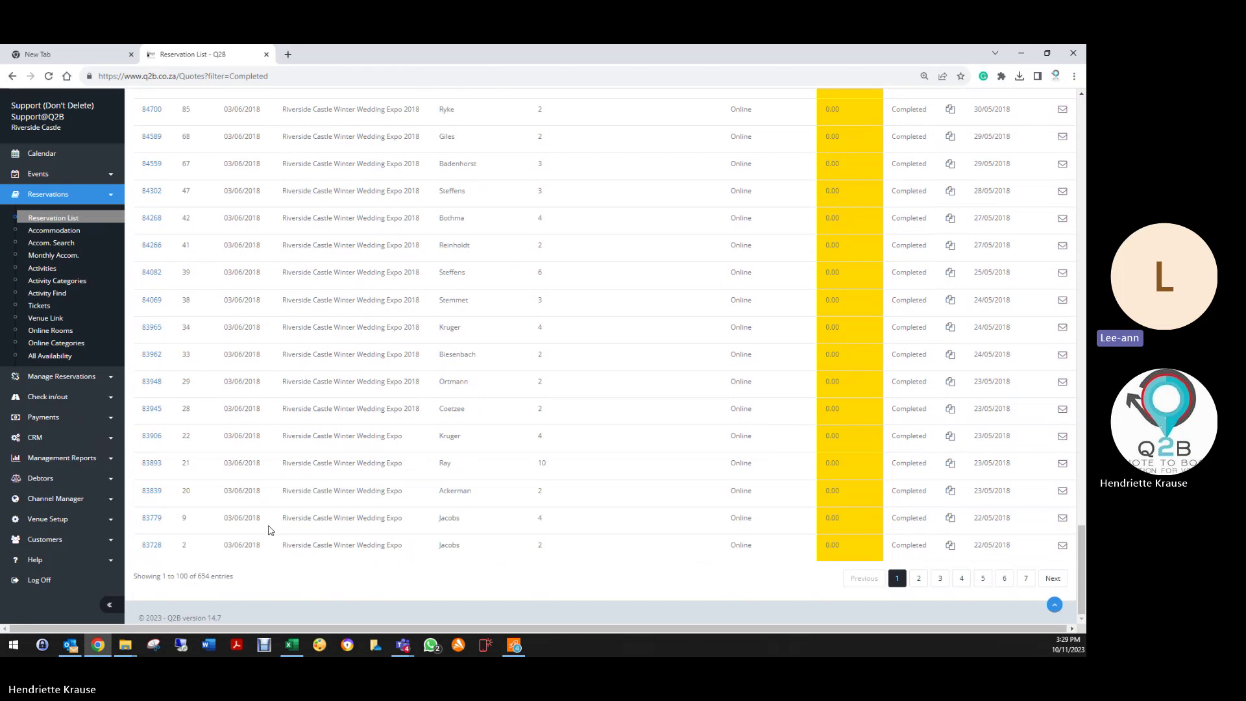
scroll(338, 454, "up", 6)
scroll(402, 390, "up", 20)
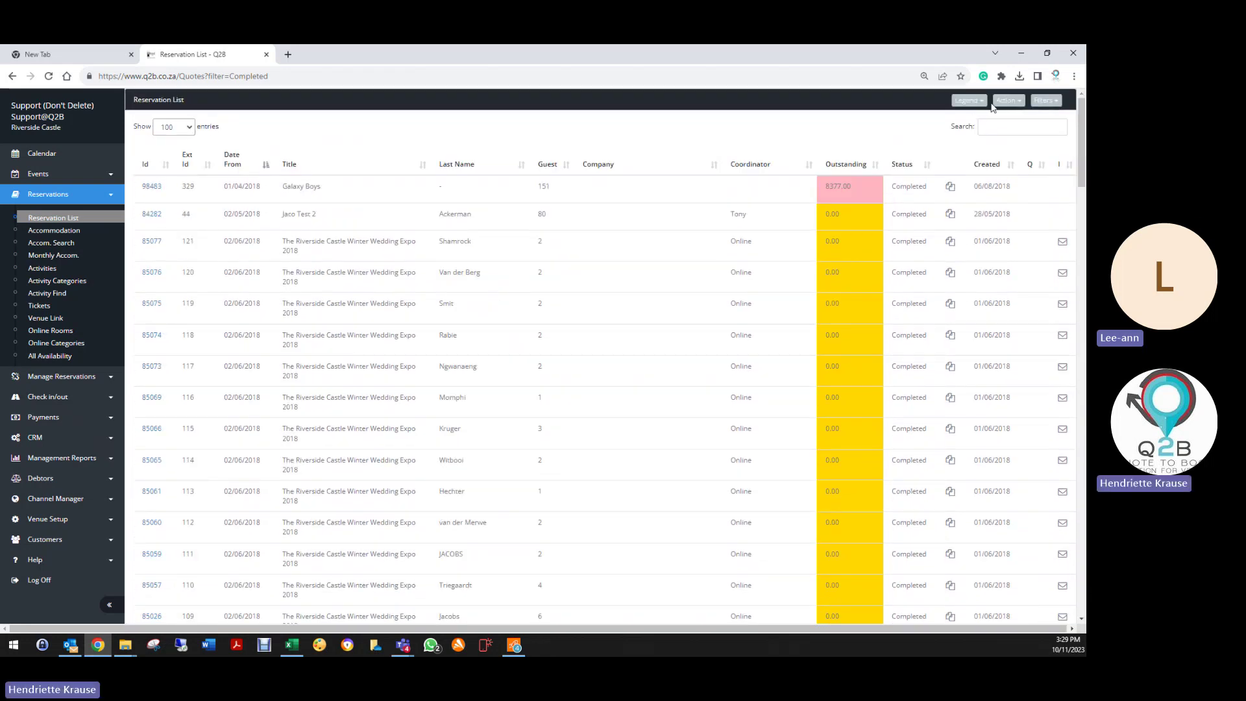
Step: View the Past Due, Deleted and Waitlist reservation filters in turn
left_click(1044, 101)
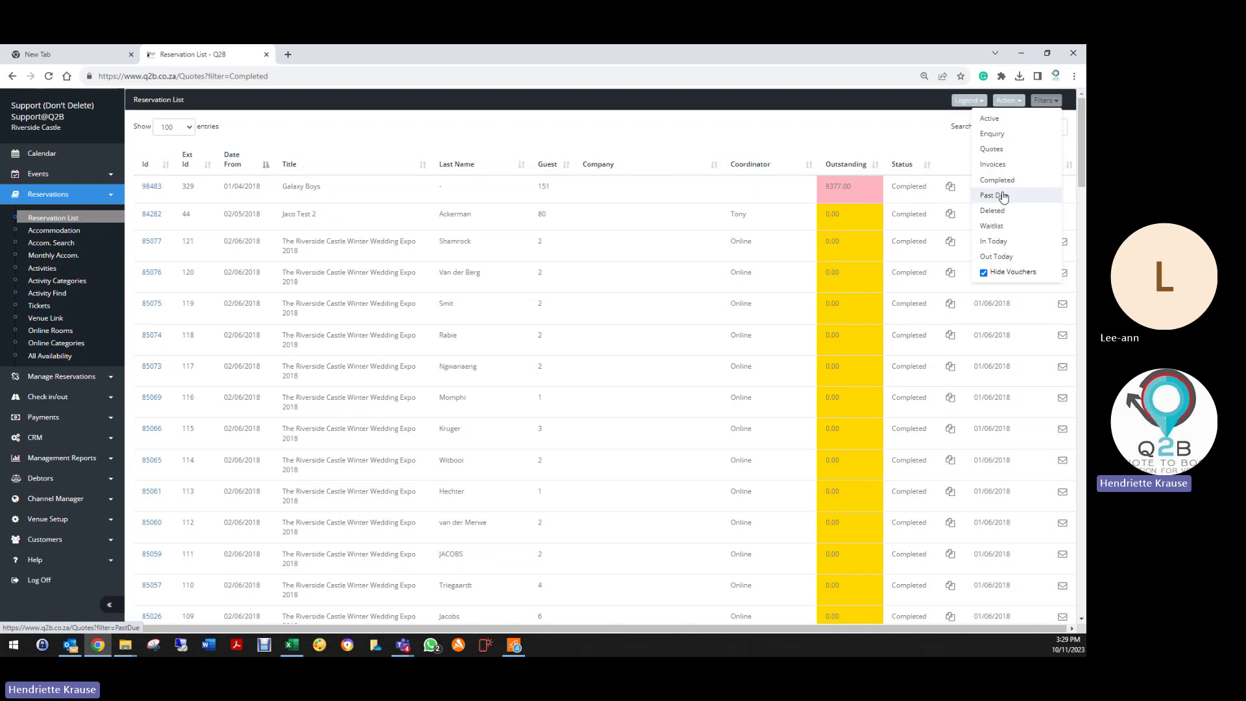
left_click(995, 195)
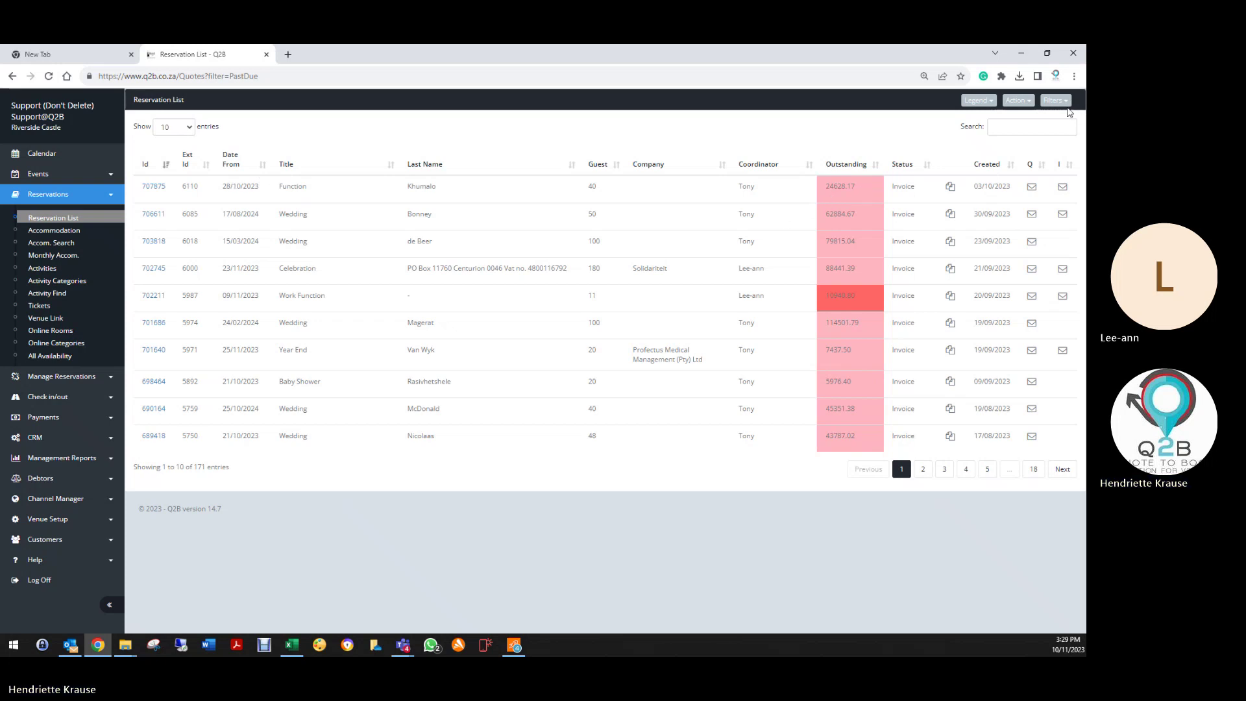
left_click(1056, 100)
left_click(994, 211)
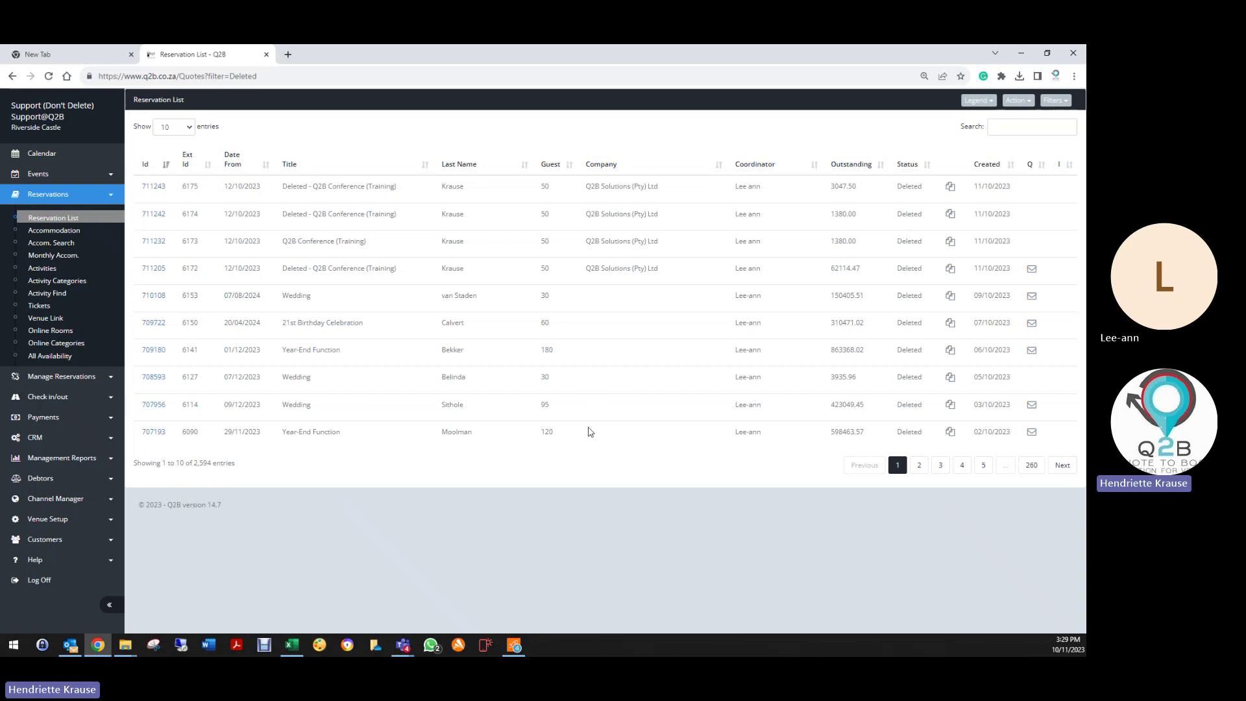
left_click(1055, 101)
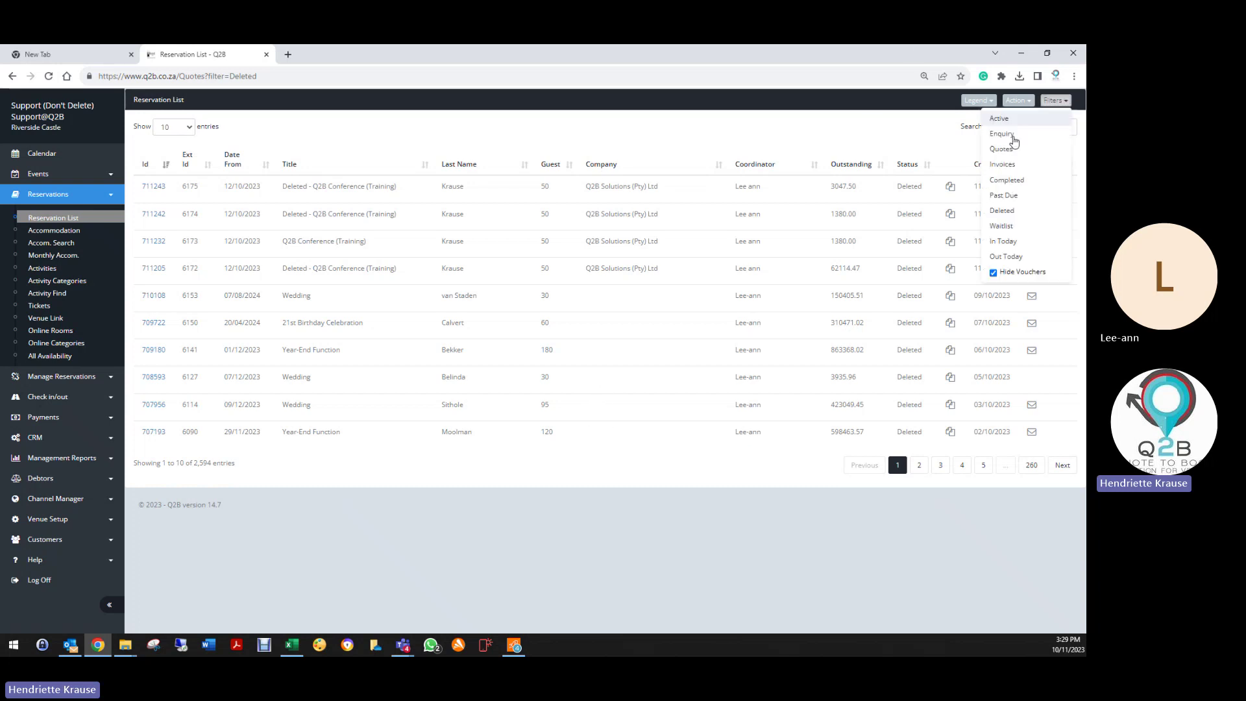
left_click(1001, 226)
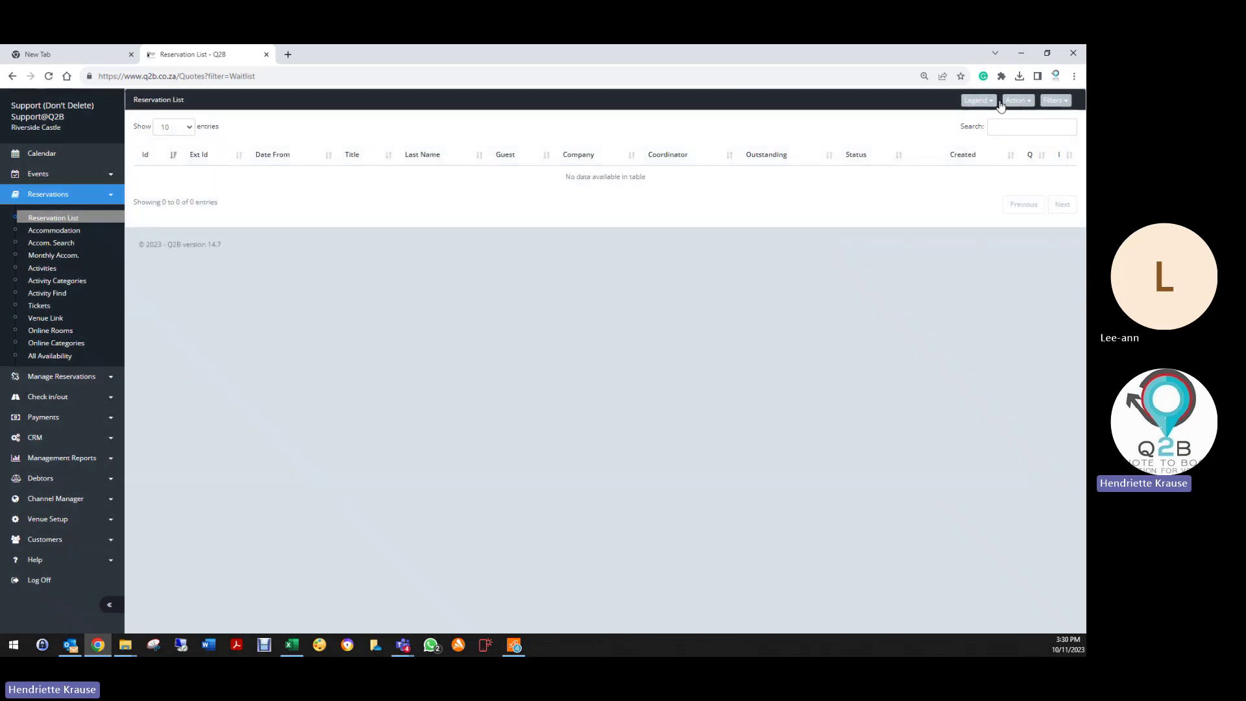
Step: View the In Today and Out Today reservations, then return to Active
left_click(1056, 100)
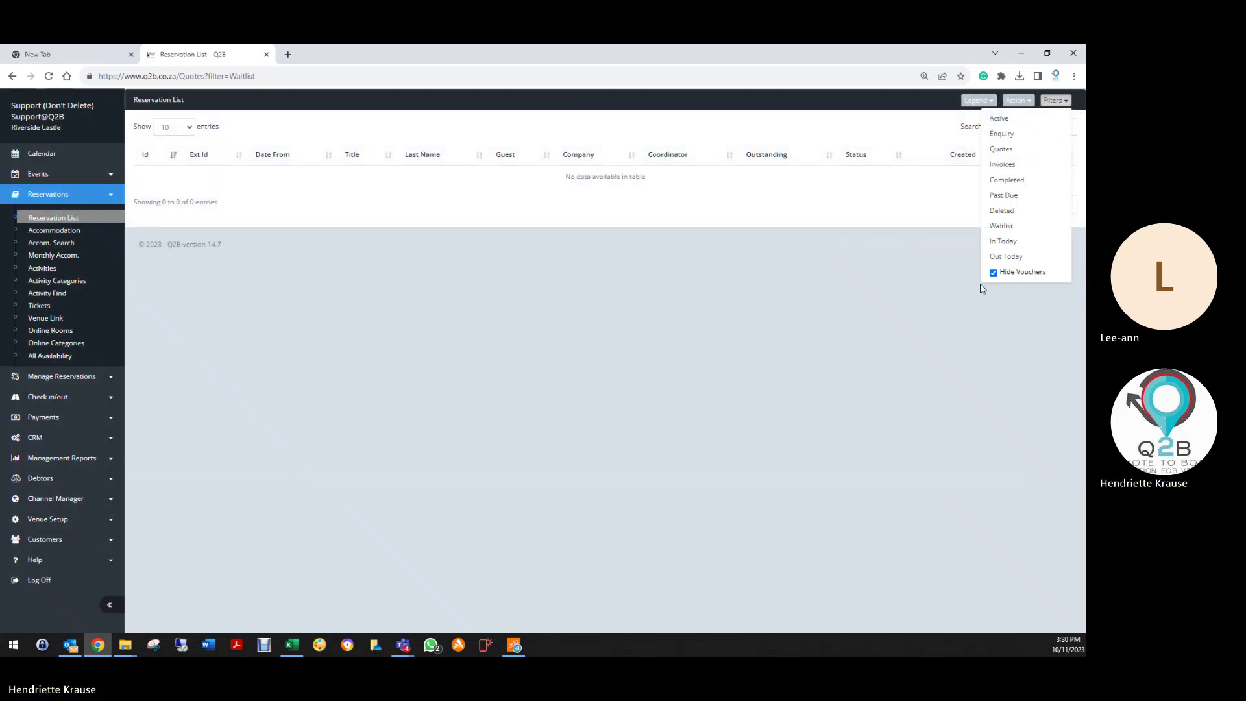
left_click(1004, 241)
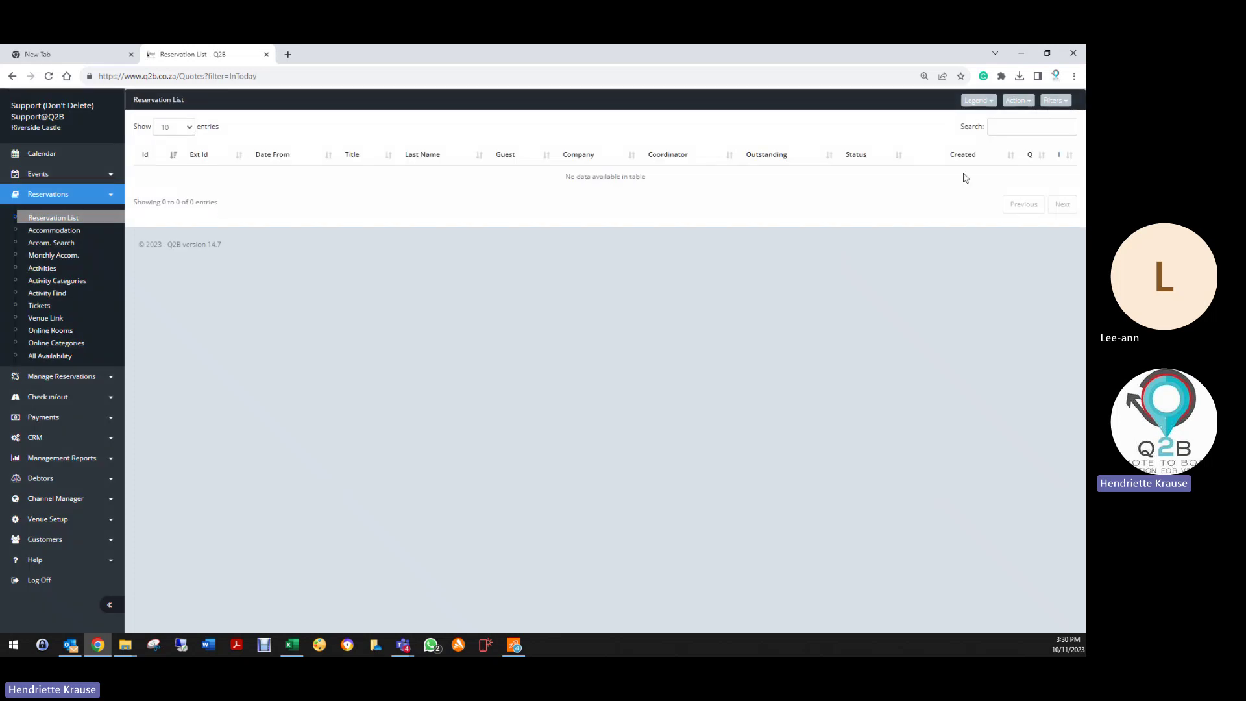
left_click(1056, 100)
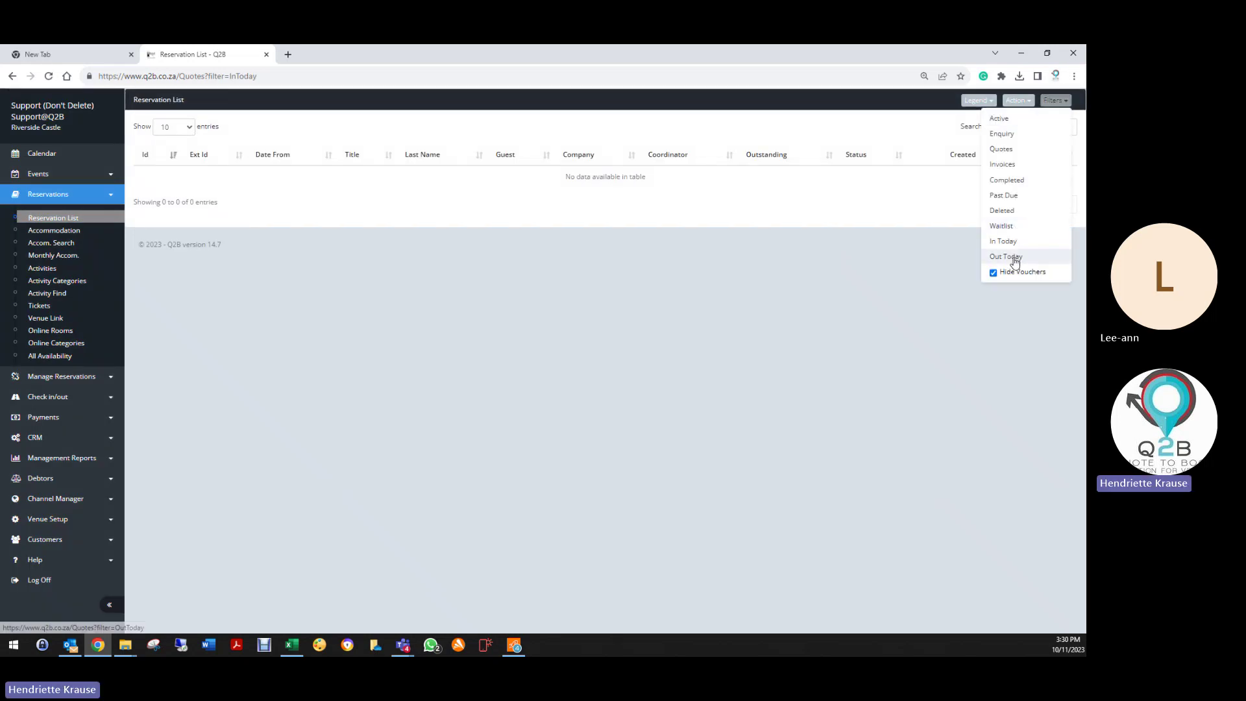
left_click(1009, 257)
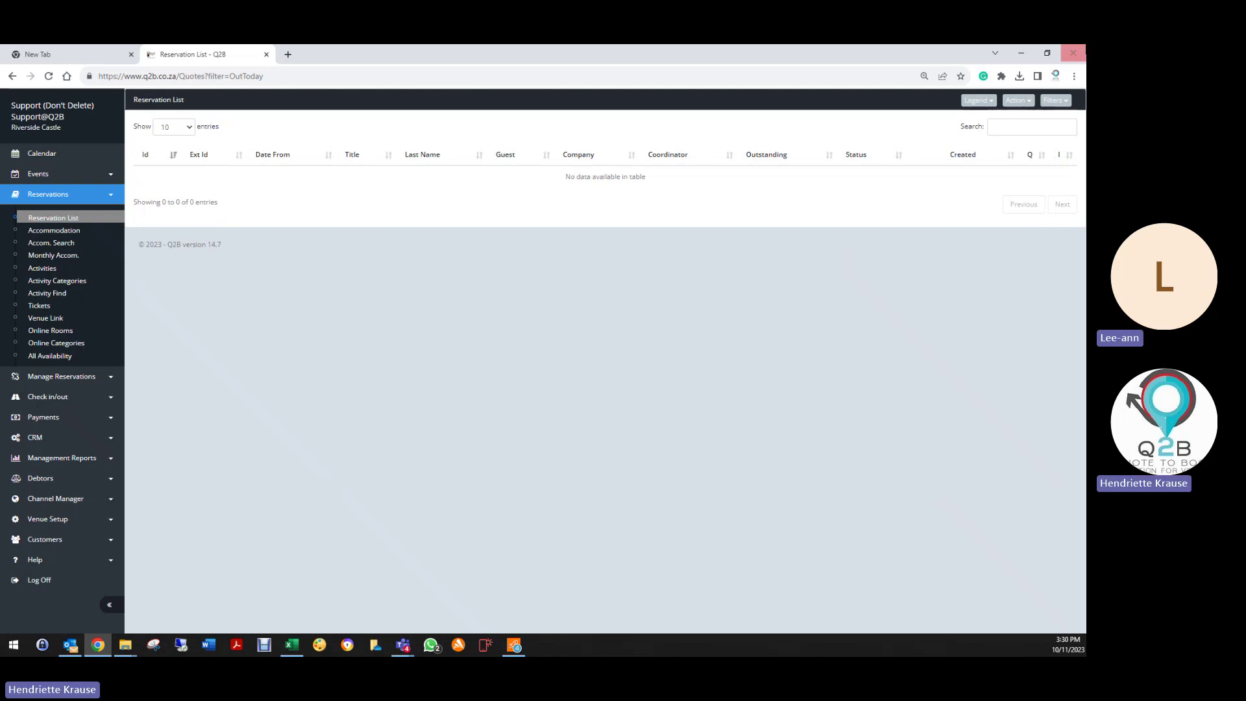
left_click(1056, 101)
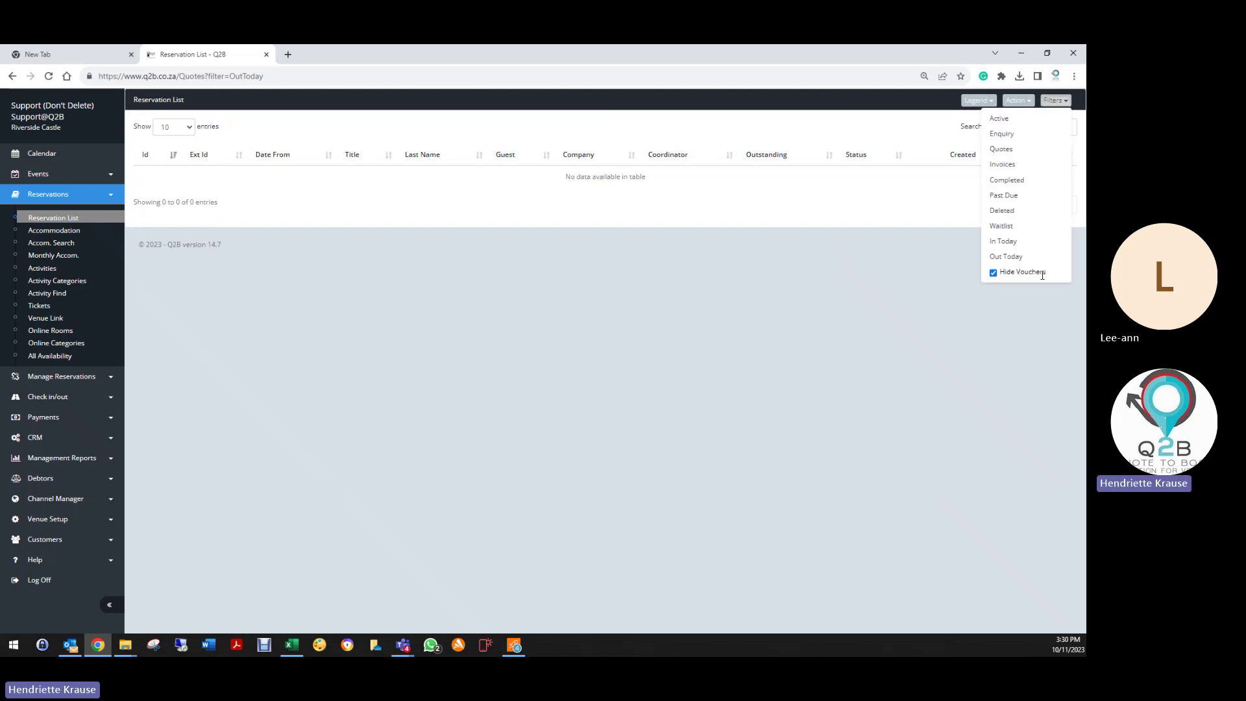
left_click(1005, 120)
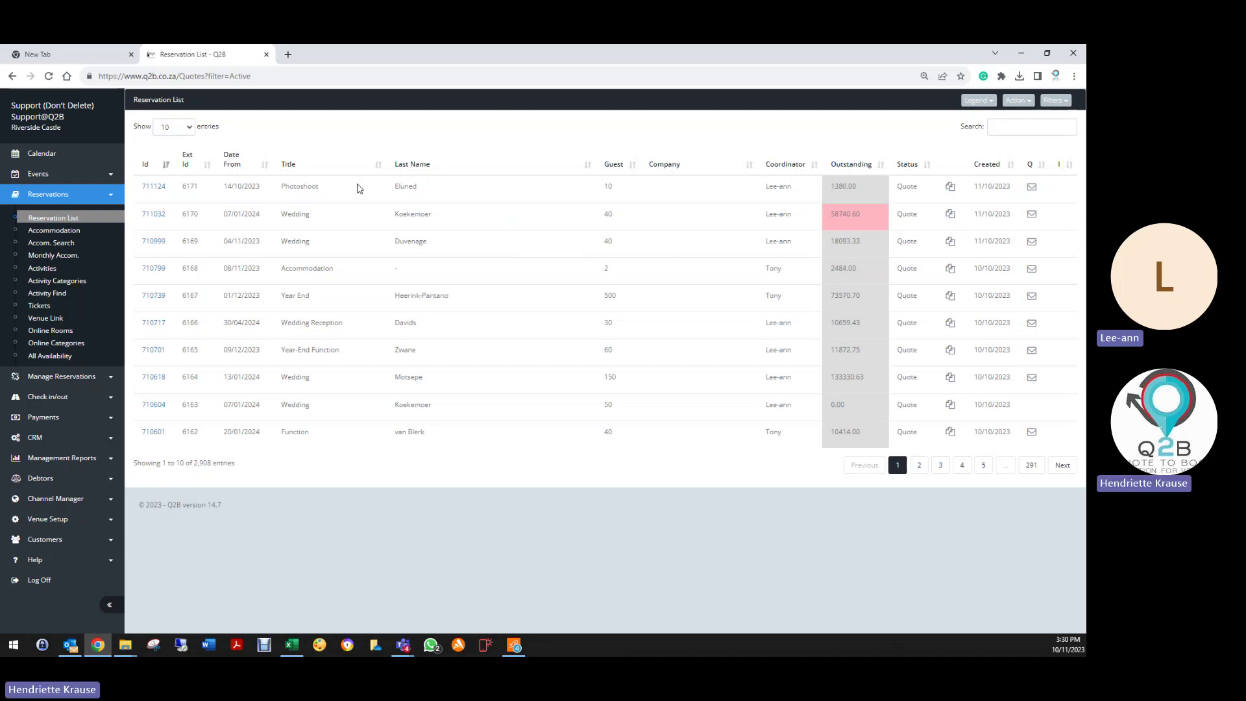
Step: Reload the reservation list, expand Manage Reservations, and filter to Deleted, then Active
left_click(101, 215)
left_click(56, 378)
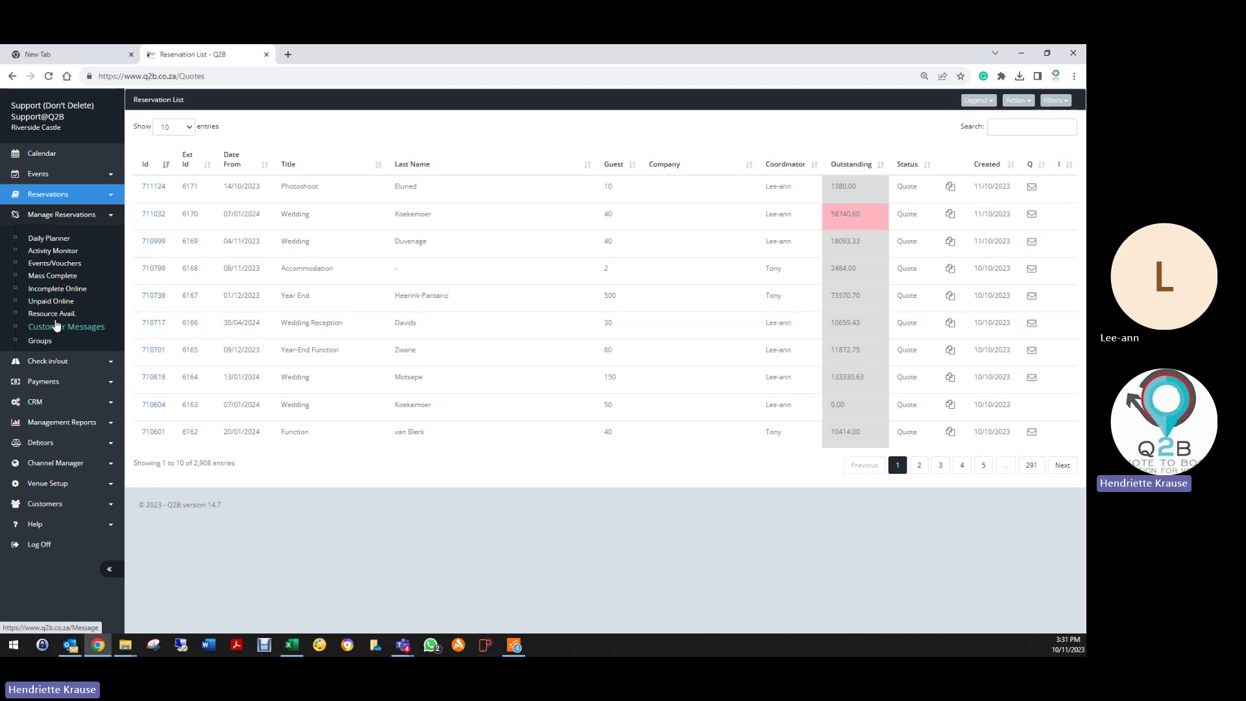
left_click(1054, 100)
left_click(1001, 210)
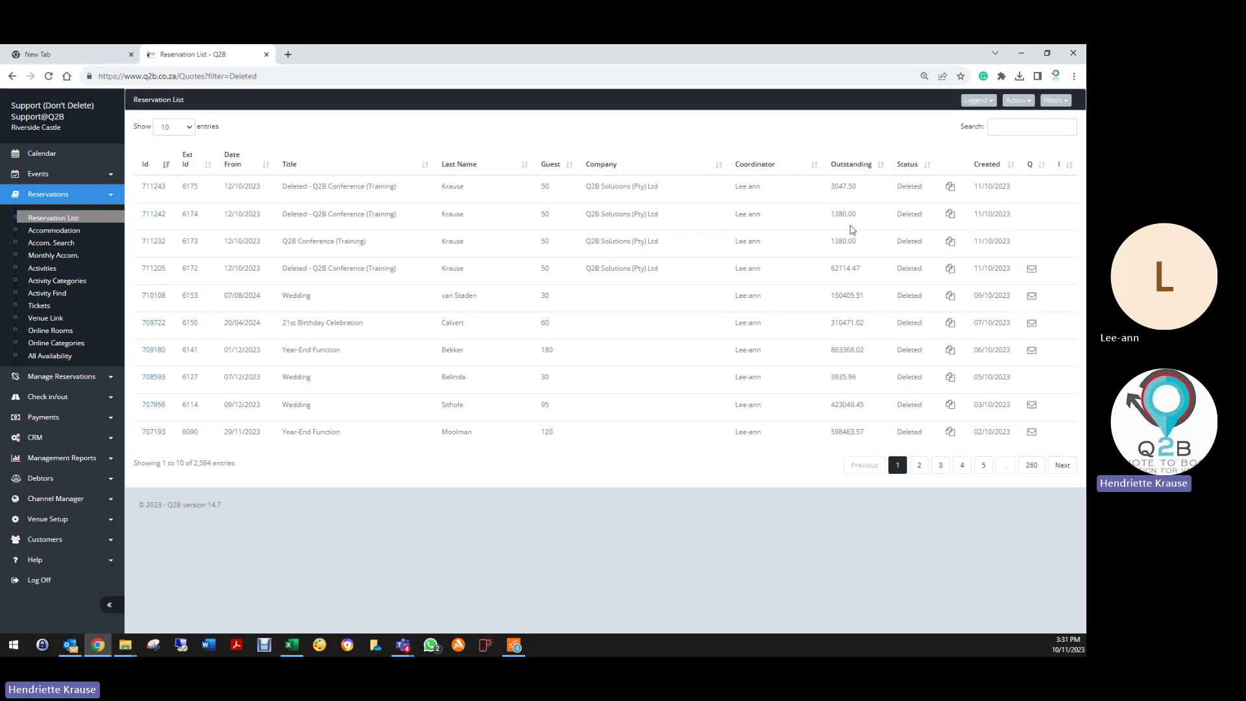
left_click(1055, 100)
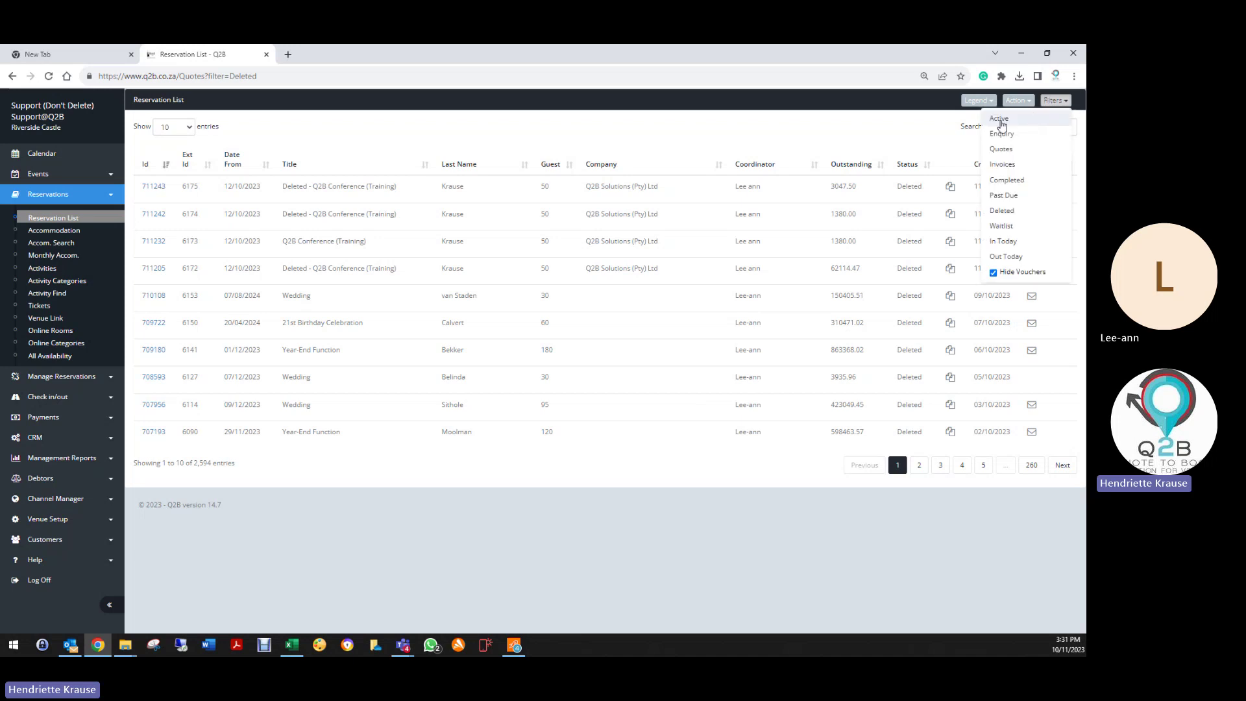
left_click(1003, 125)
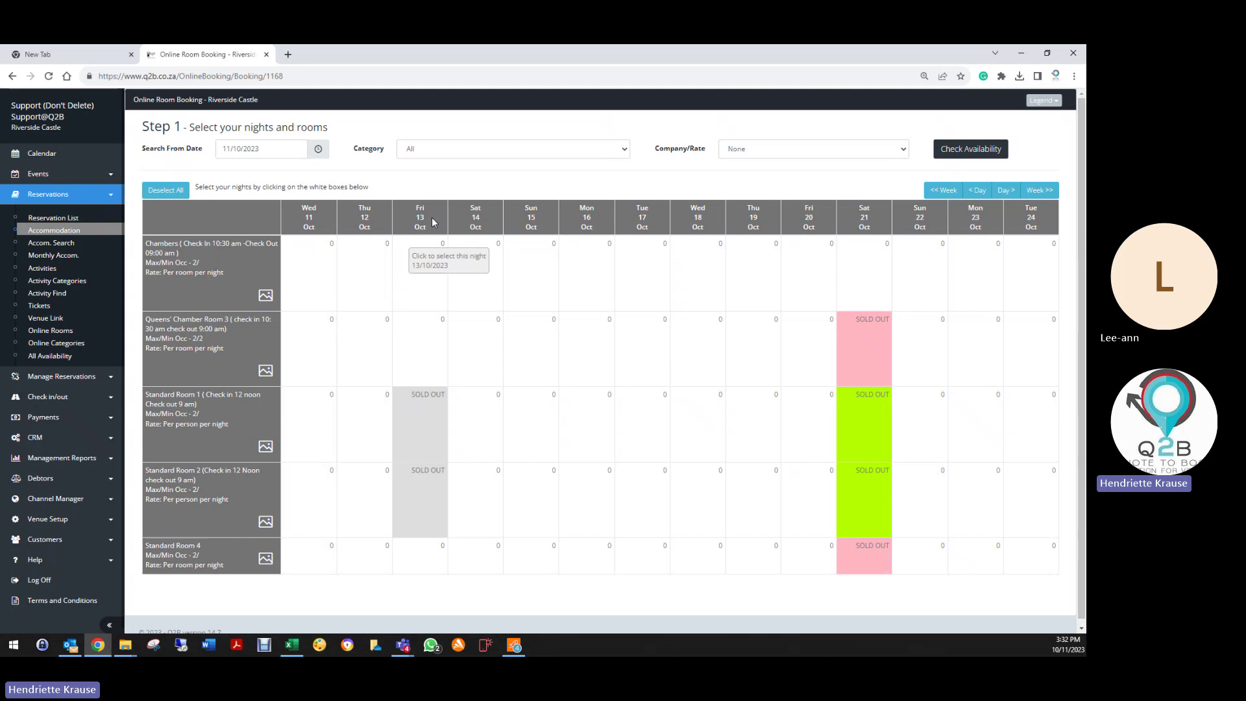
Step: Check the Category list, keep All, and go to Venue Setup > Resource Categories
left_click(428, 149)
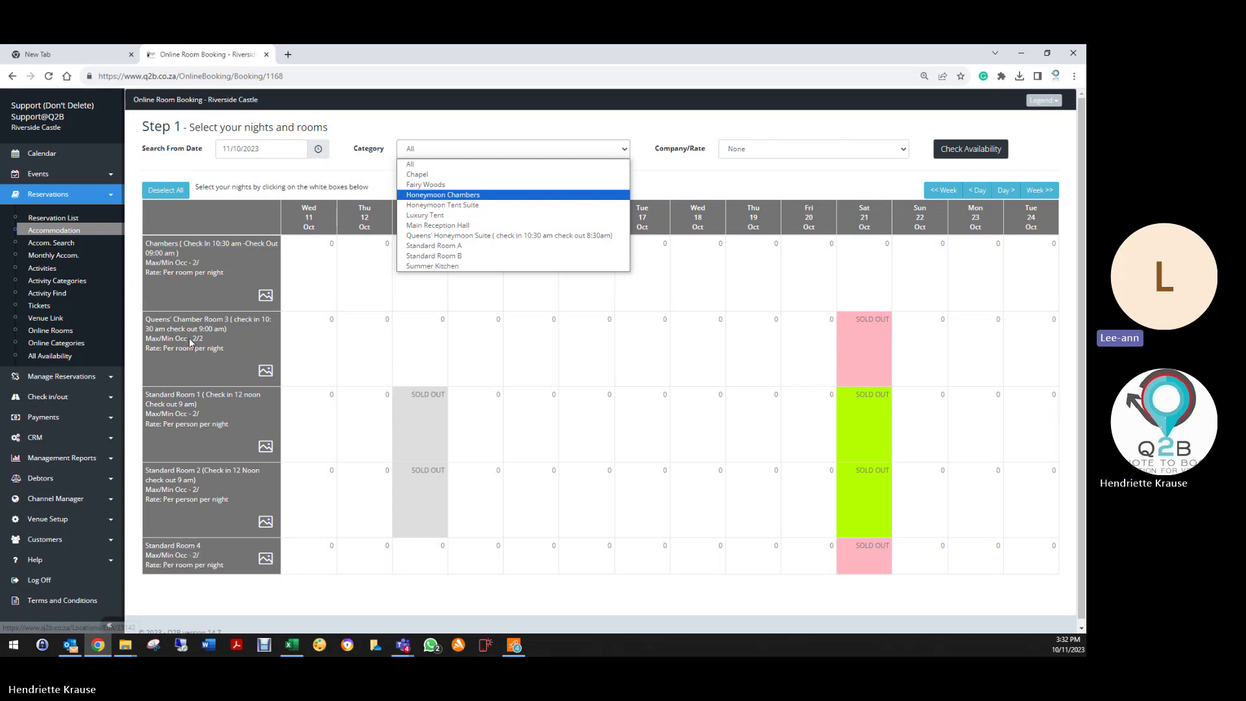
left_click(42, 525)
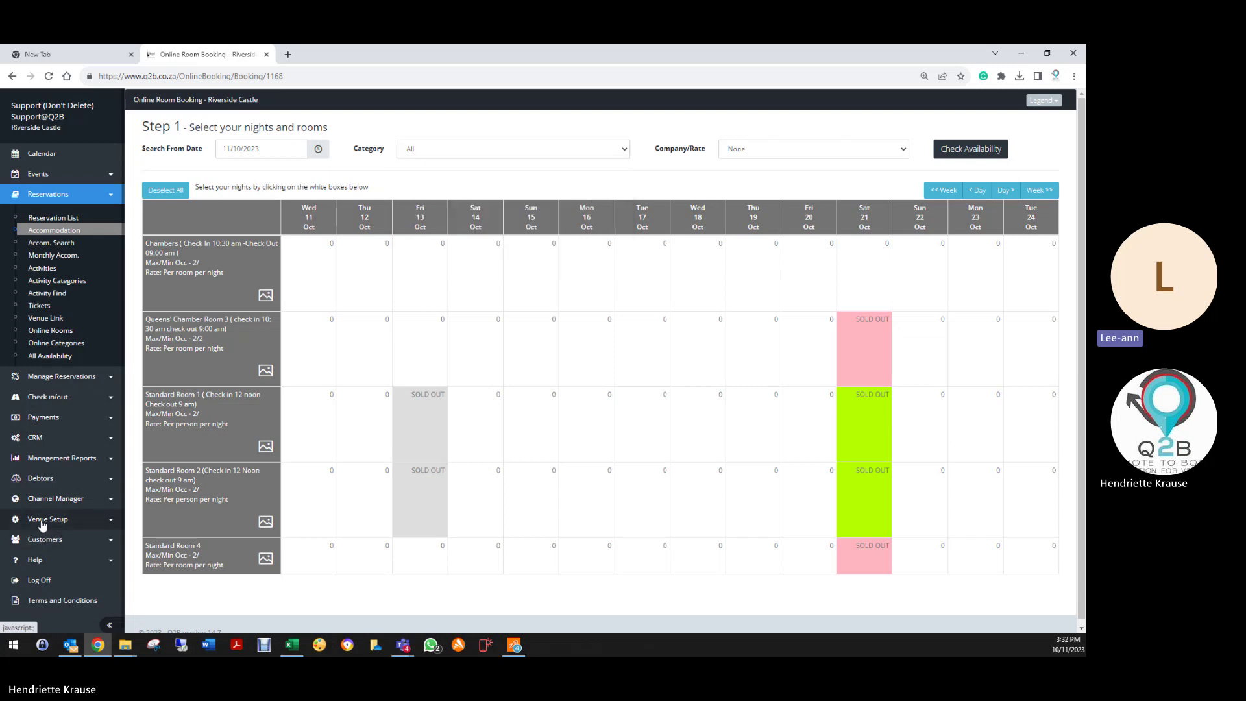
left_click(42, 522)
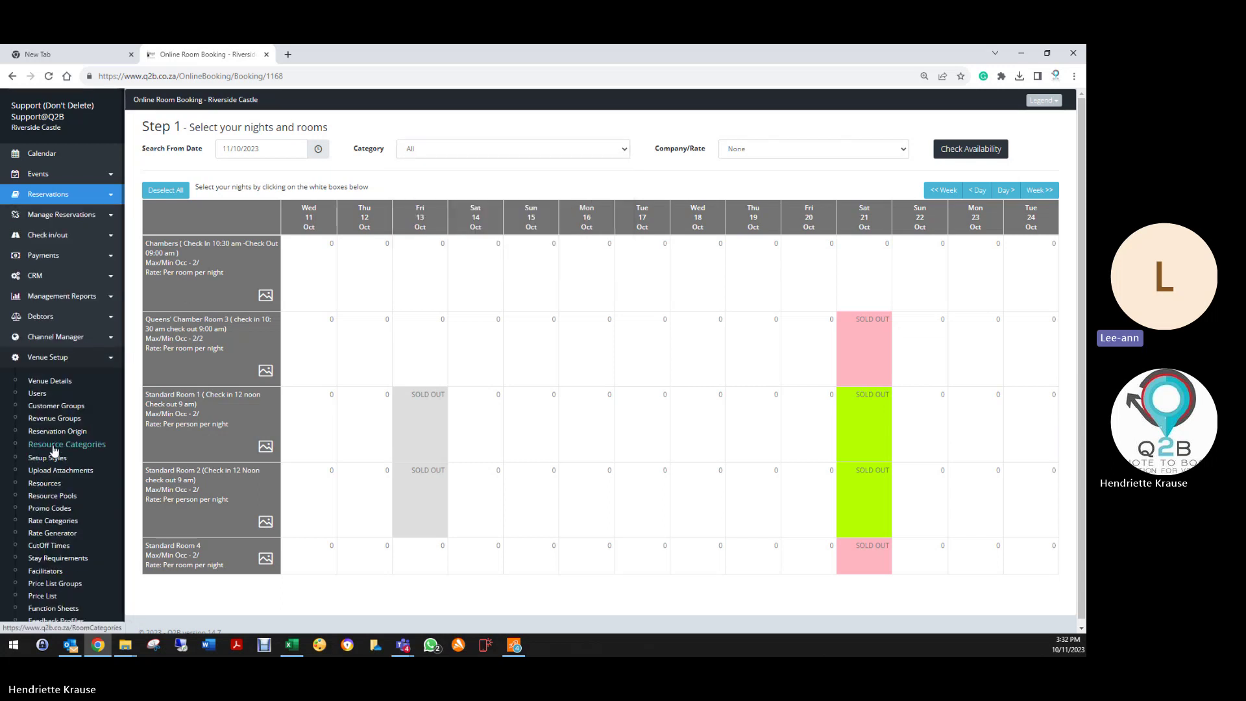
left_click(54, 447)
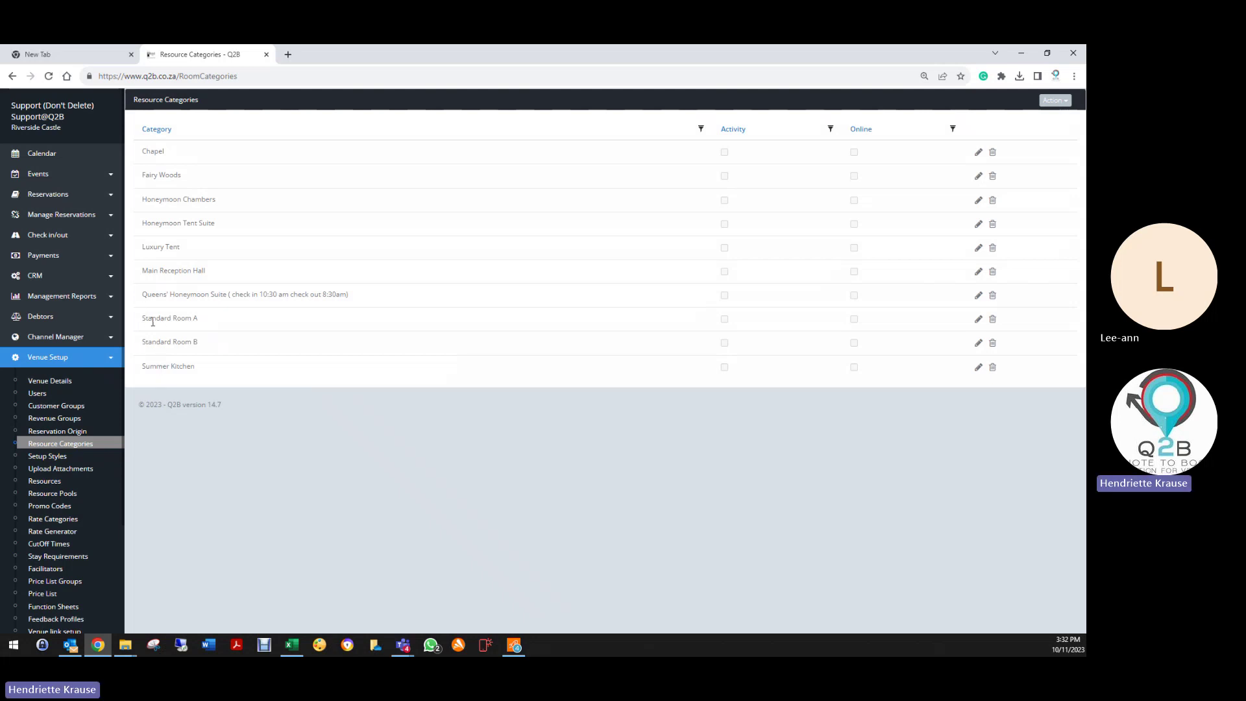
Step: Show Venue Details on the Default Values tab and expand the Reservations menu
left_click(55, 382)
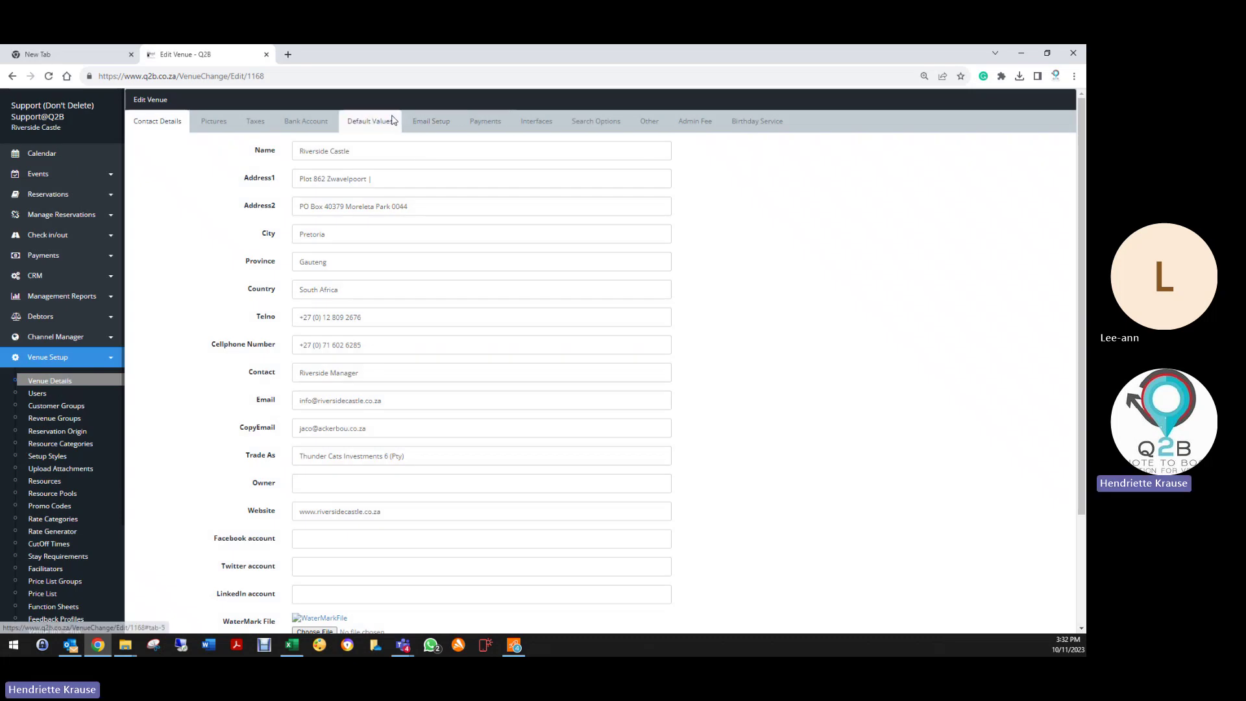
left_click(392, 121)
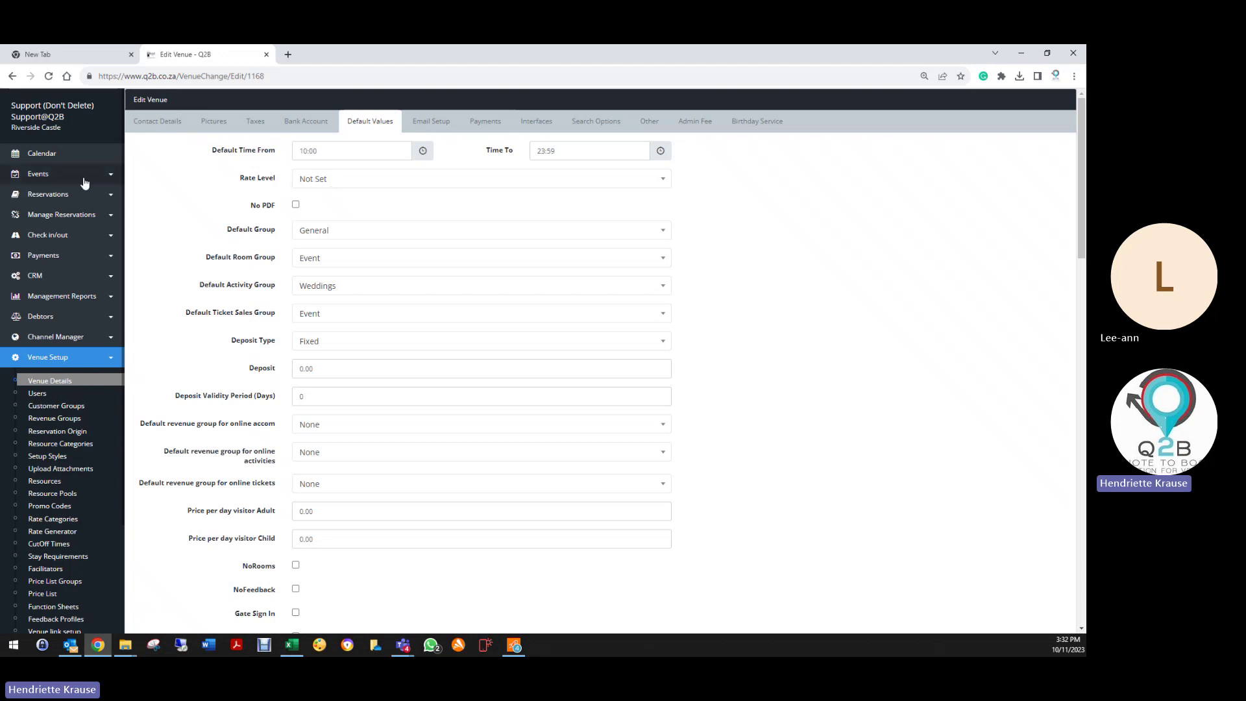
left_click(64, 196)
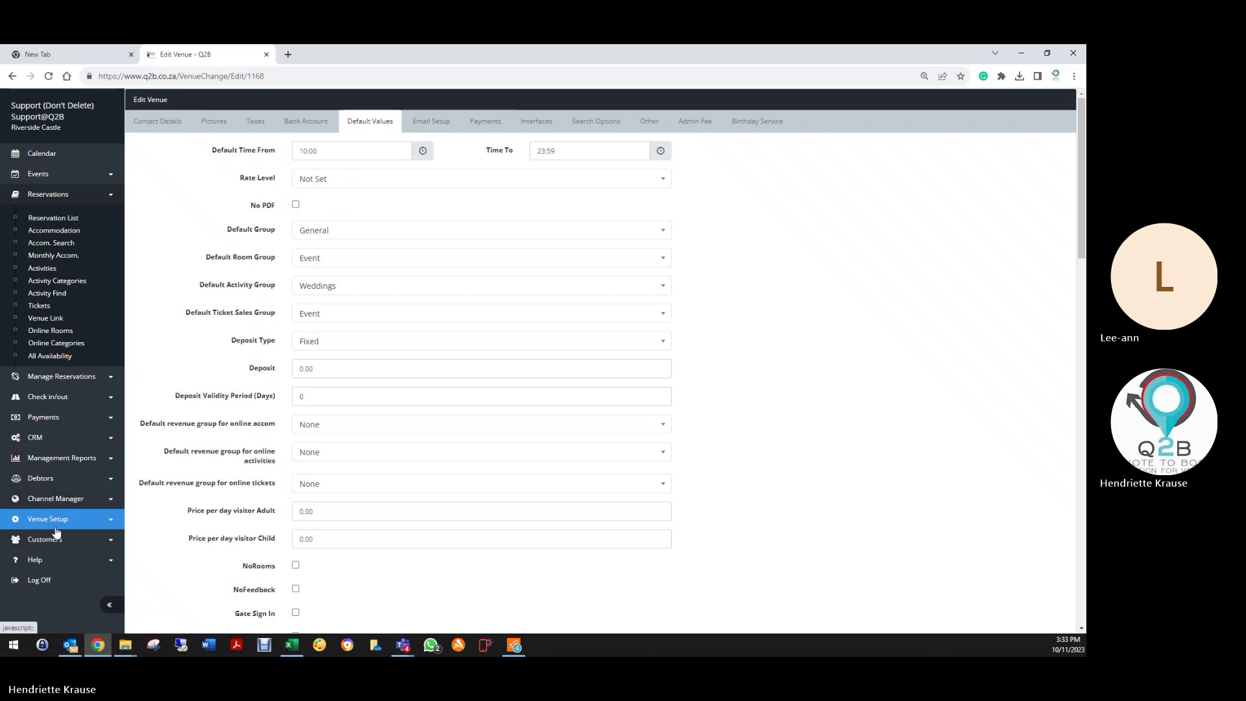
Step: Check online room booking availability using the _Rack Rate pricing
left_click(51, 233)
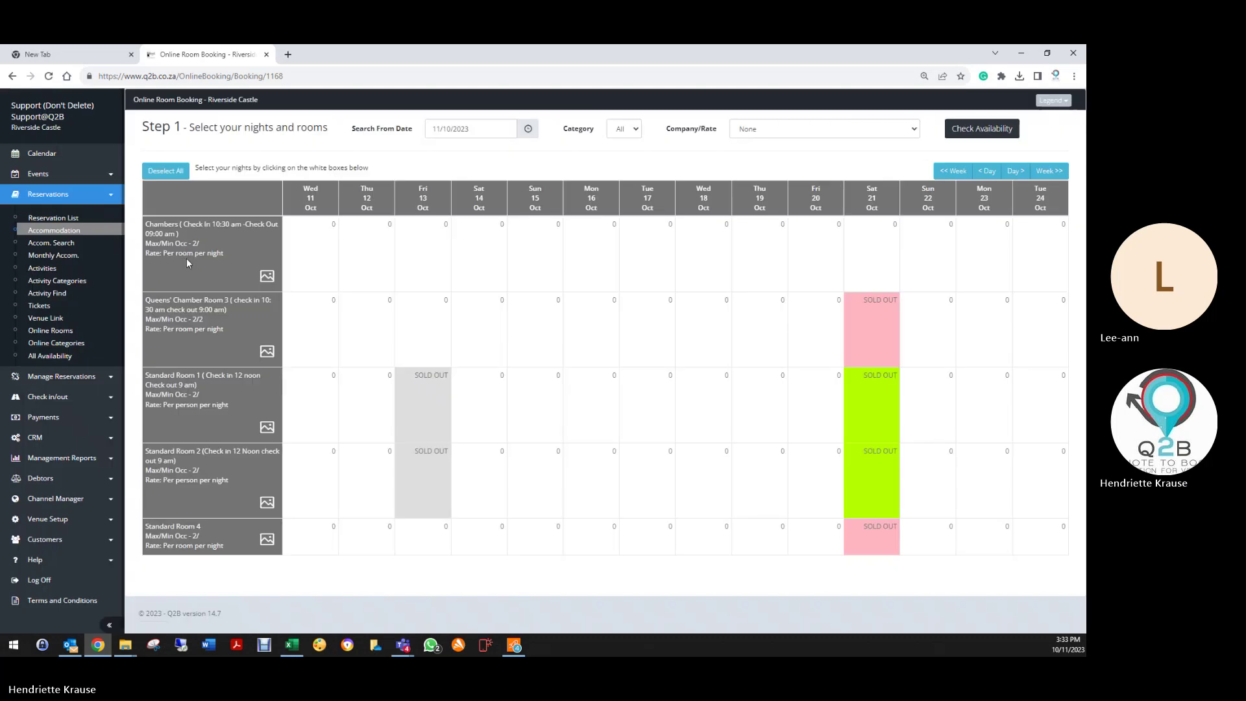
left_click(738, 149)
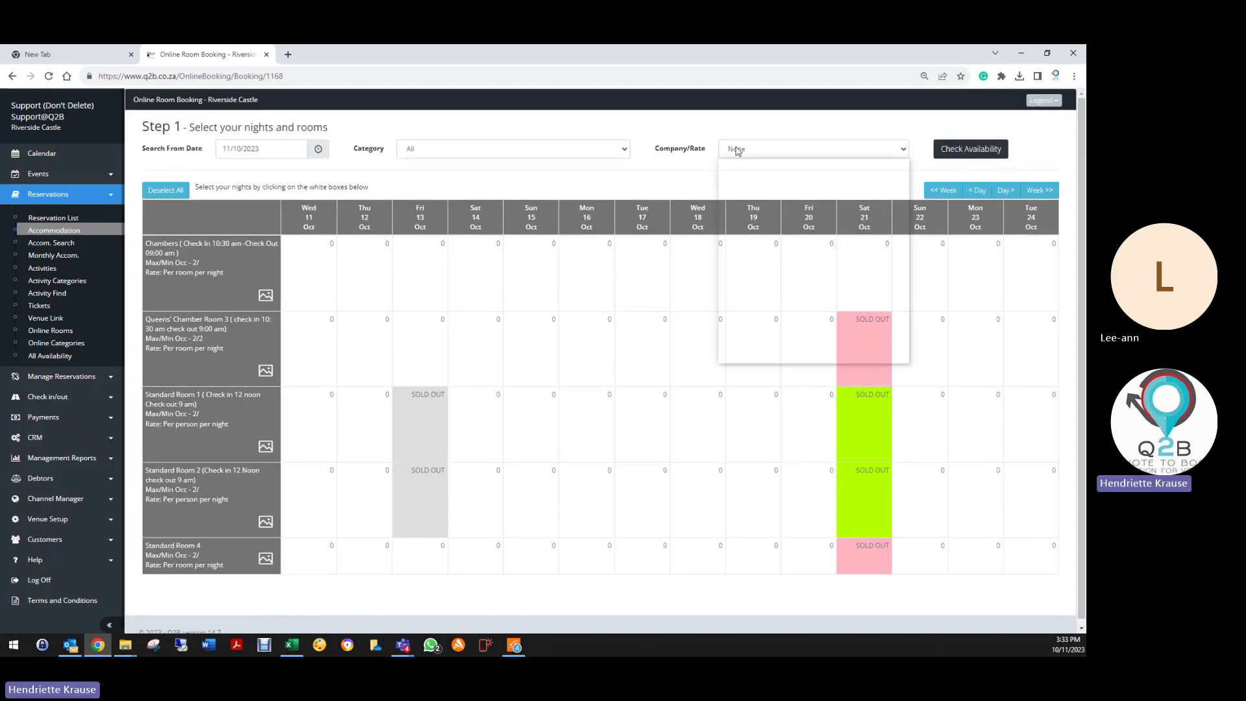
left_click(759, 186)
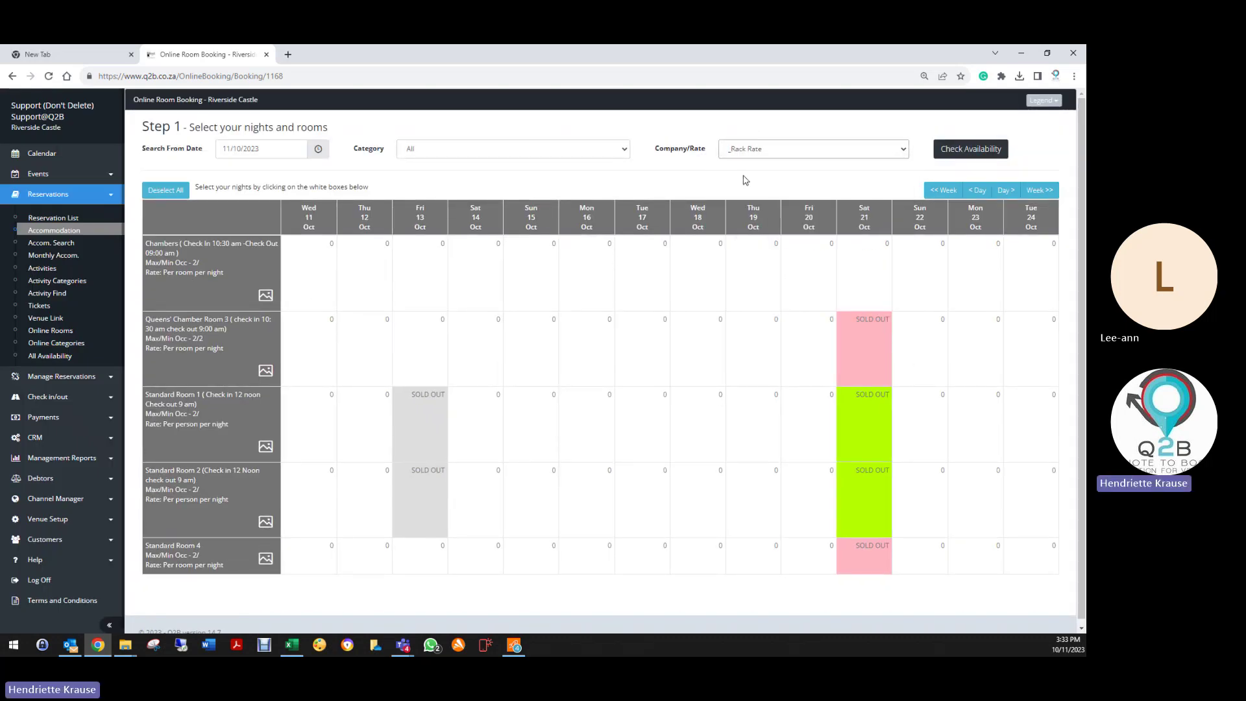
left_click(979, 158)
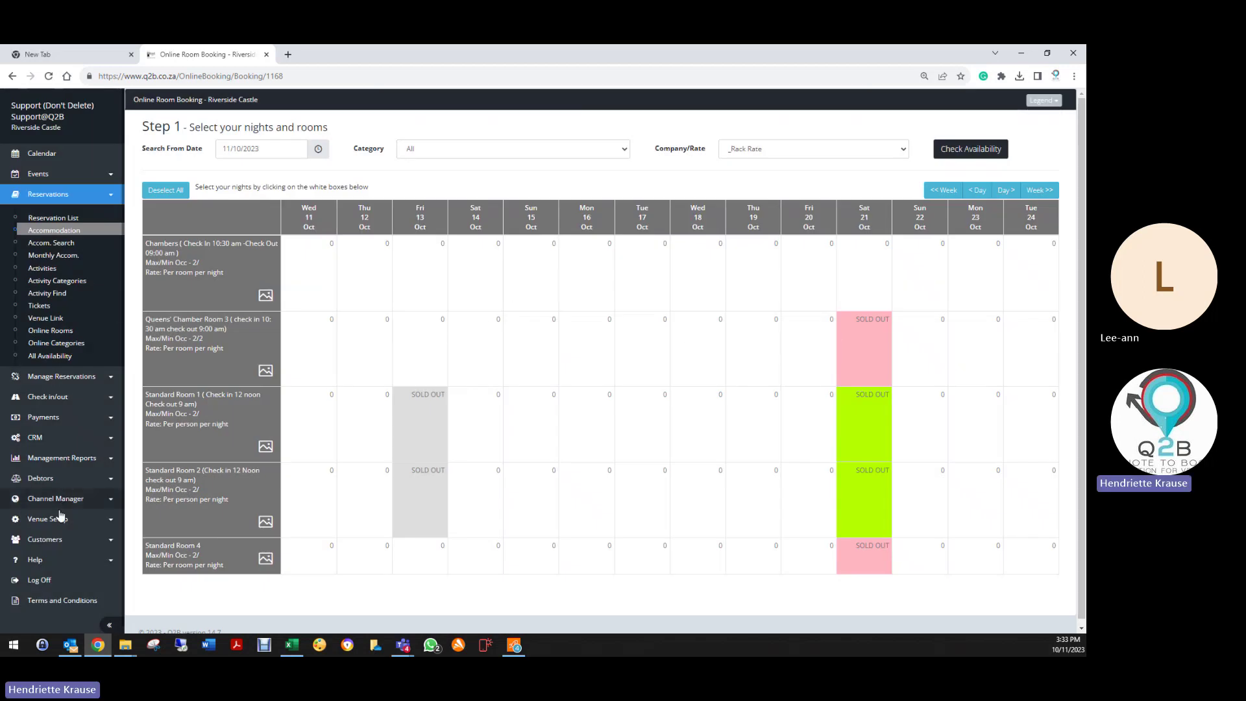
Step: Set the venue's default Rate Level to Categories and save the venue settings
left_click(59, 518)
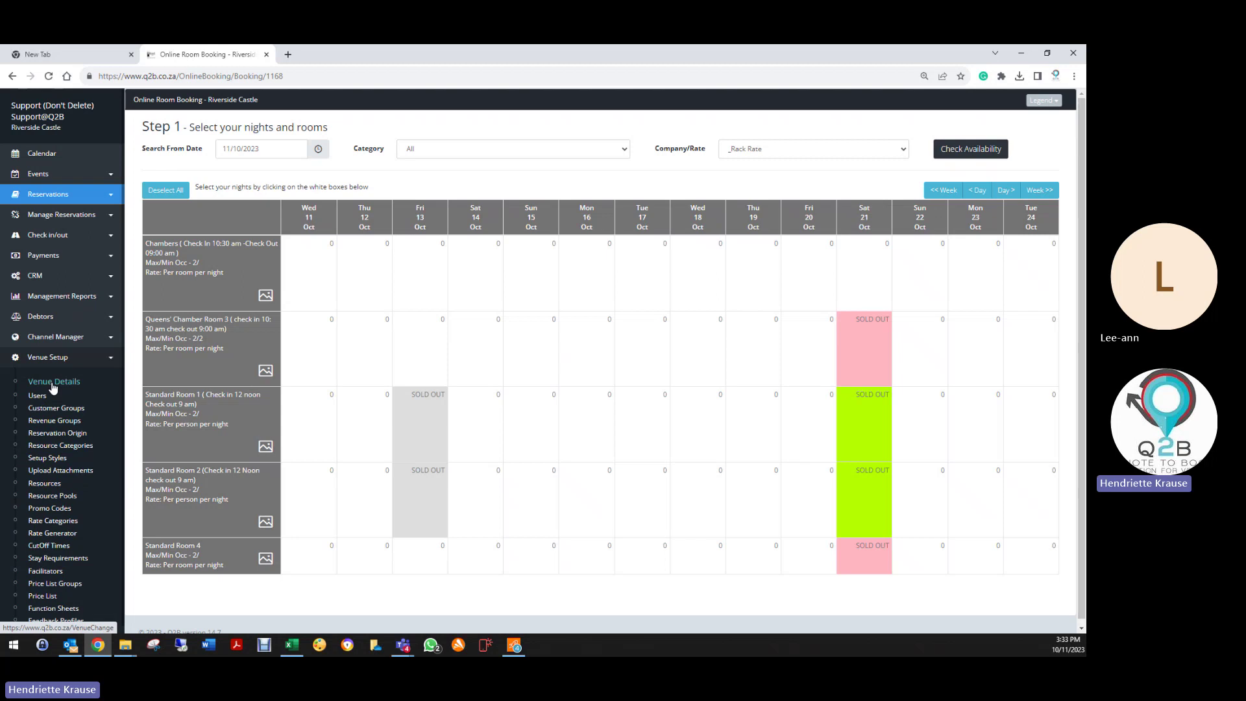
left_click(53, 384)
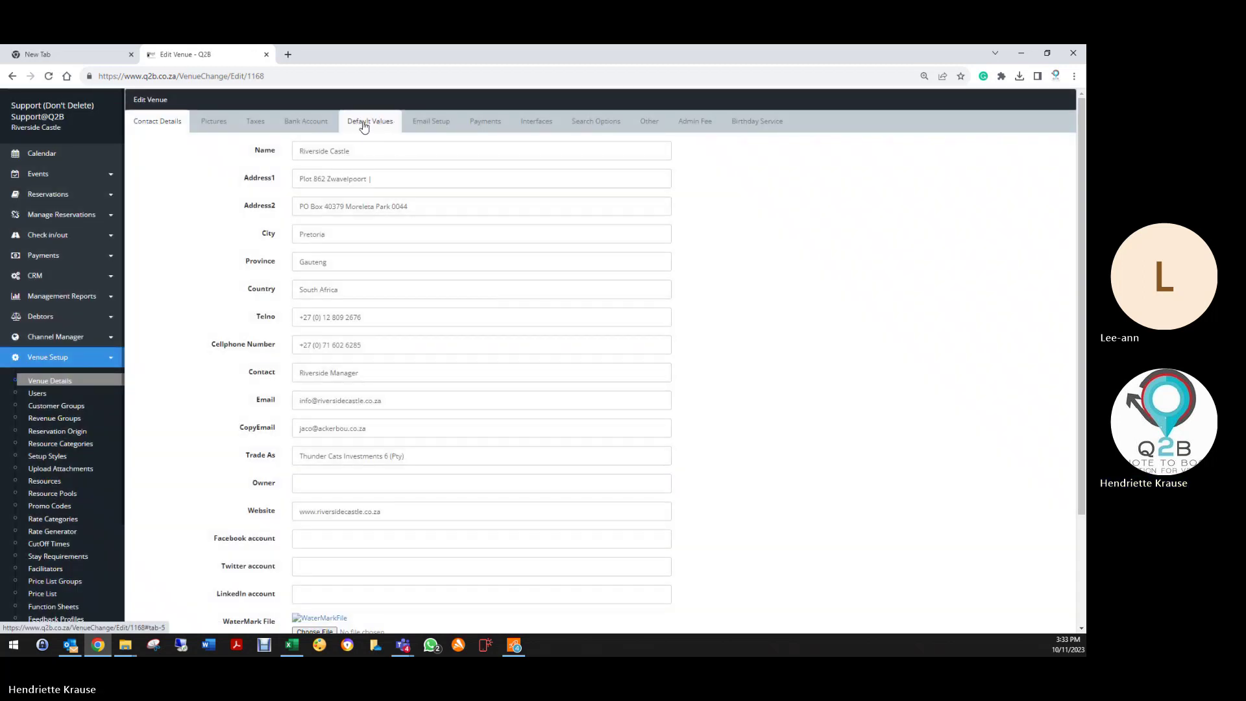
left_click(370, 123)
left_click(308, 182)
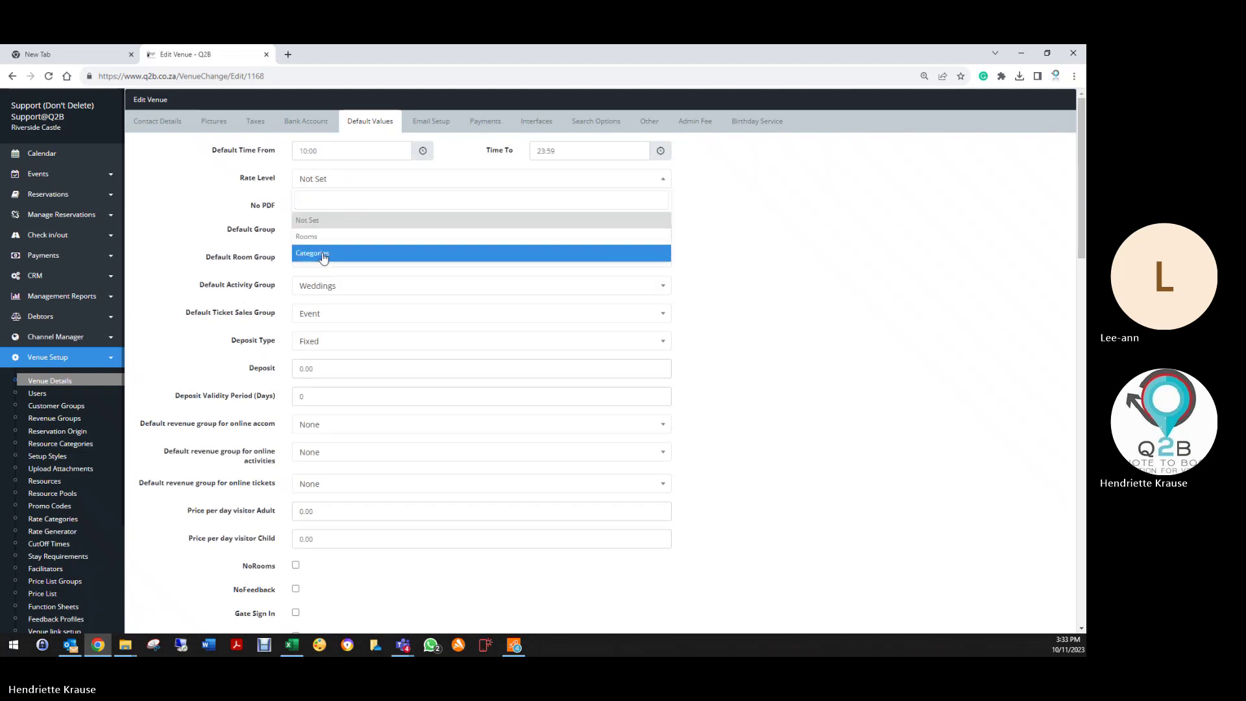
left_click(313, 253)
scroll(189, 576, "down", 7)
scroll(190, 576, "down", 10)
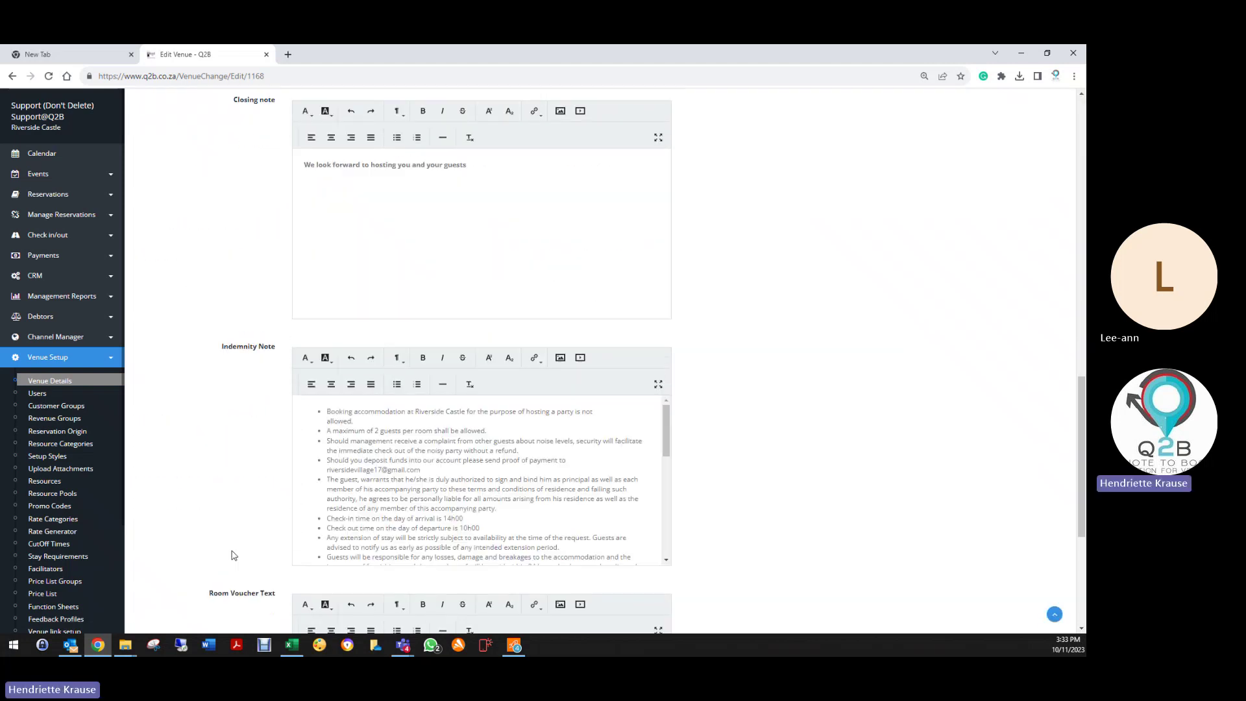
left_click(302, 567)
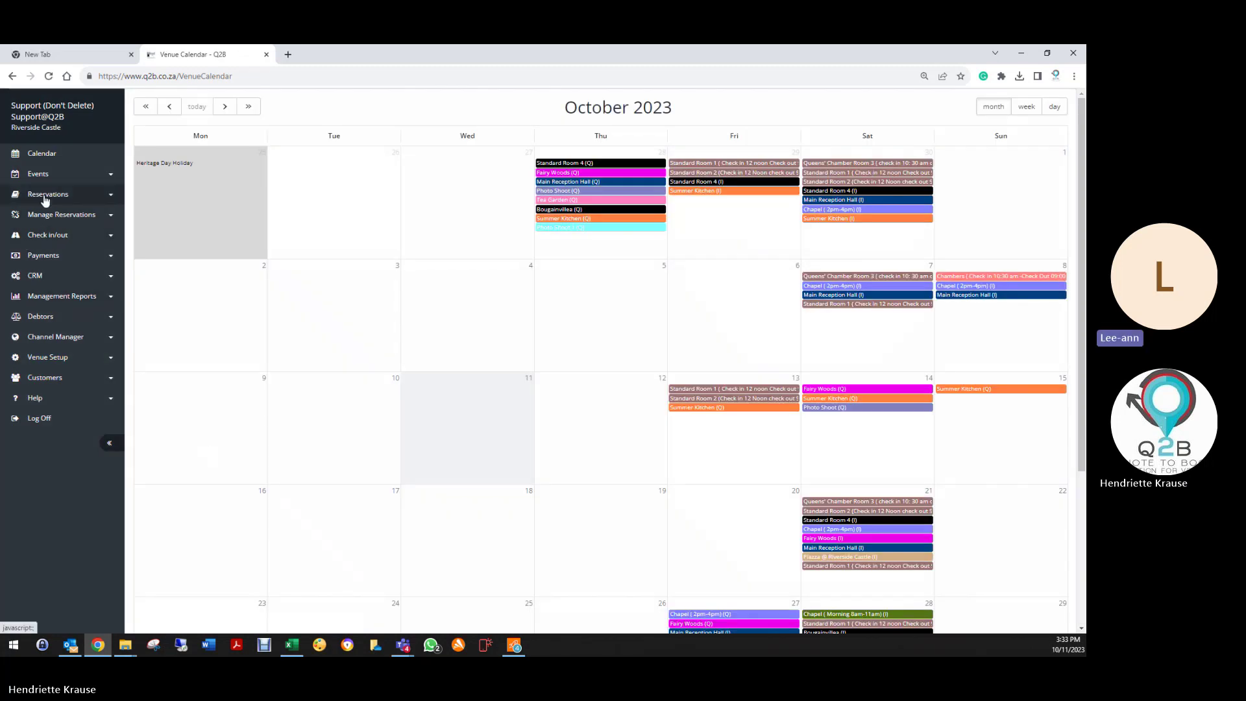
Step: Check room availability from 25 October for Honeymoon Chambers at _Rack Rate
left_click(47, 195)
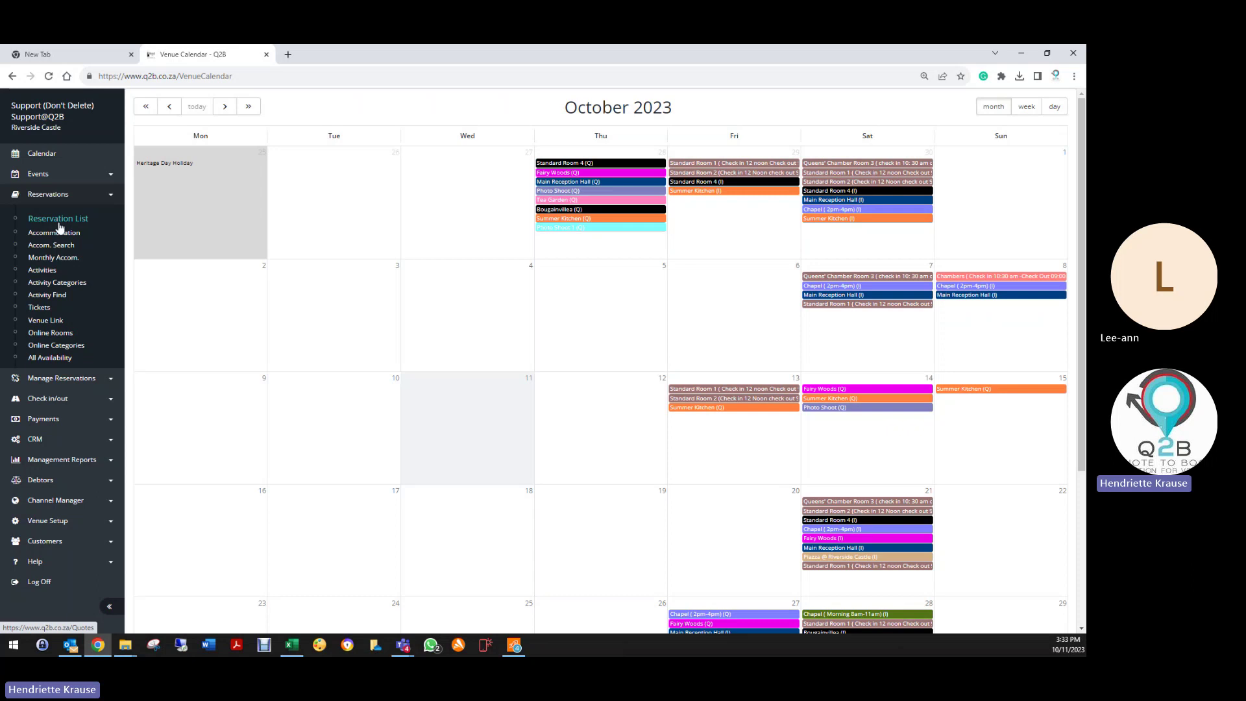
left_click(59, 232)
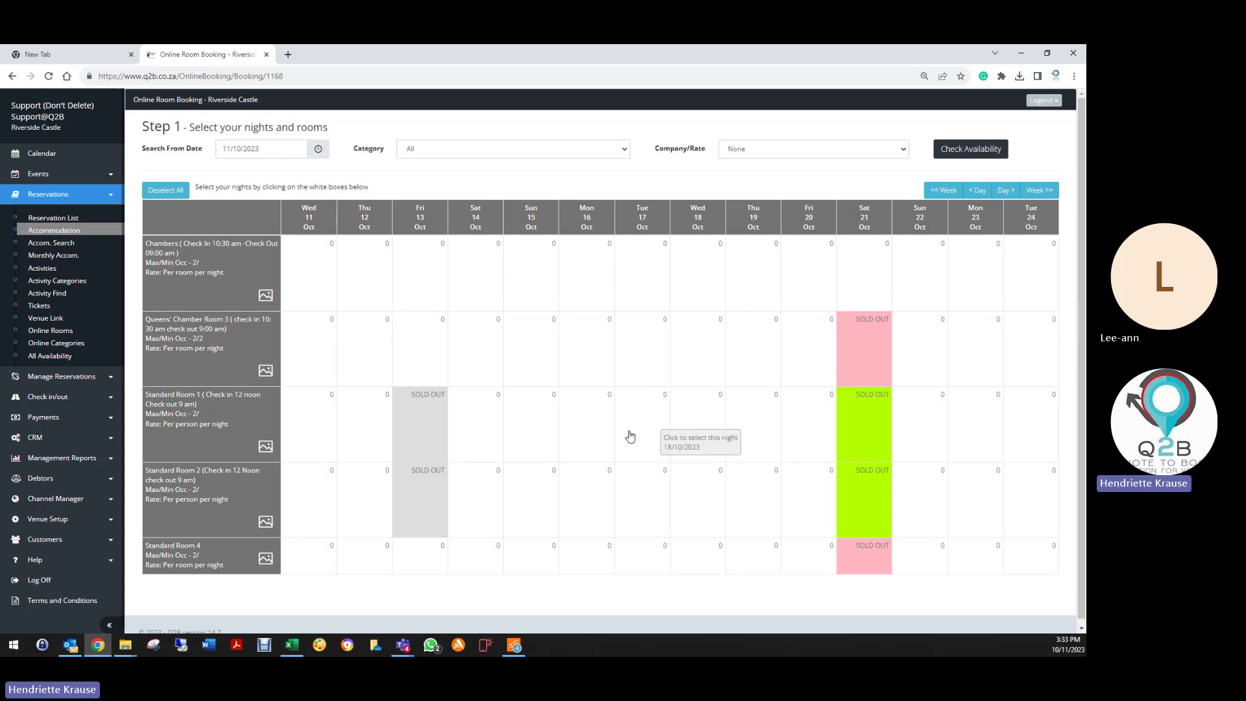
mouse_move(863, 560)
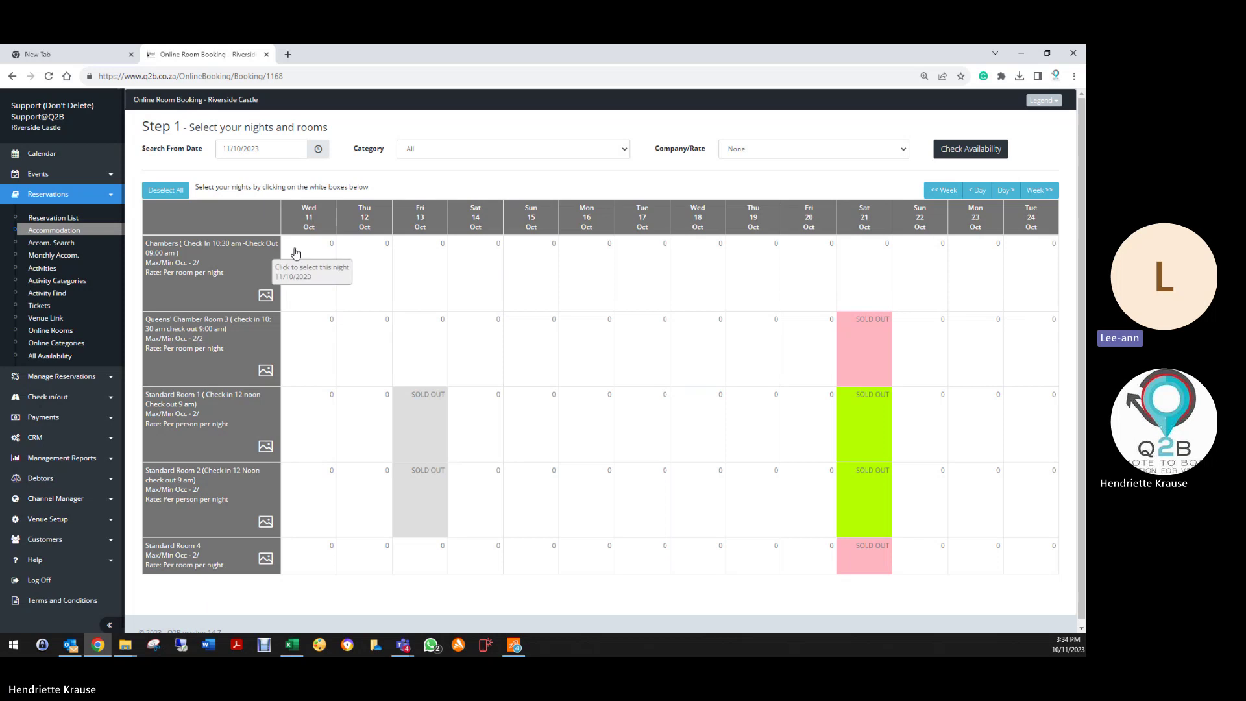
left_click(241, 149)
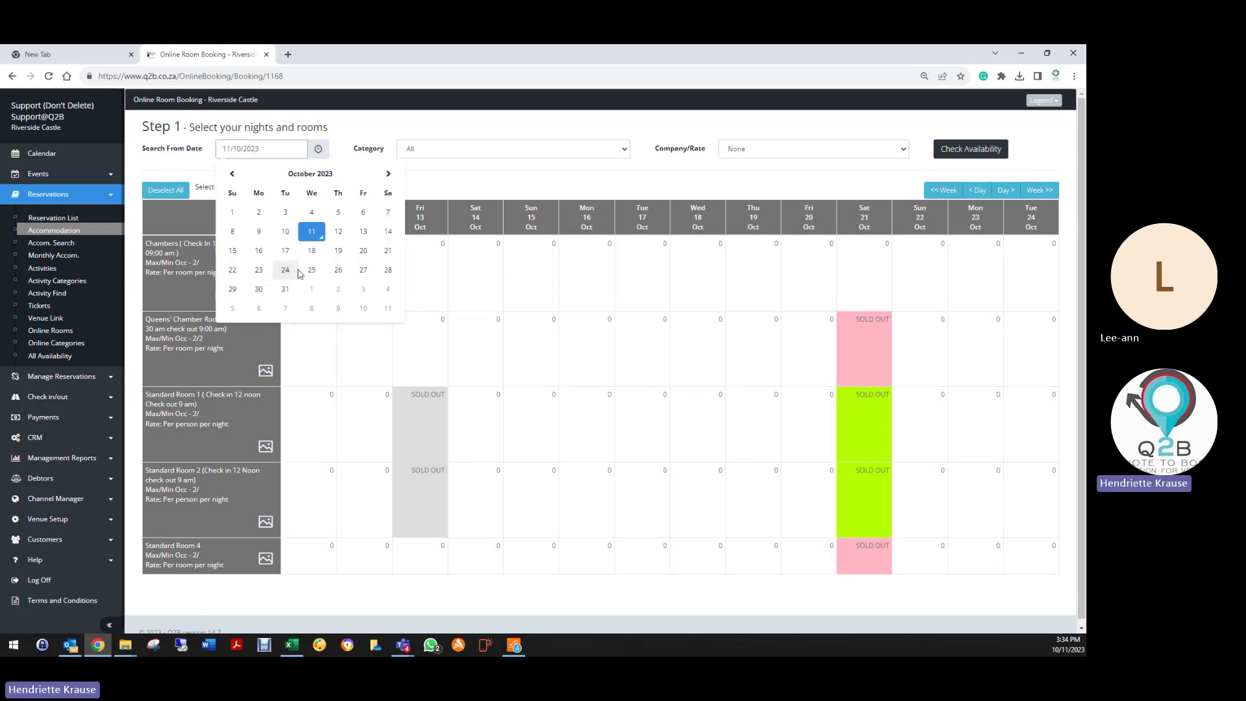
left_click(311, 270)
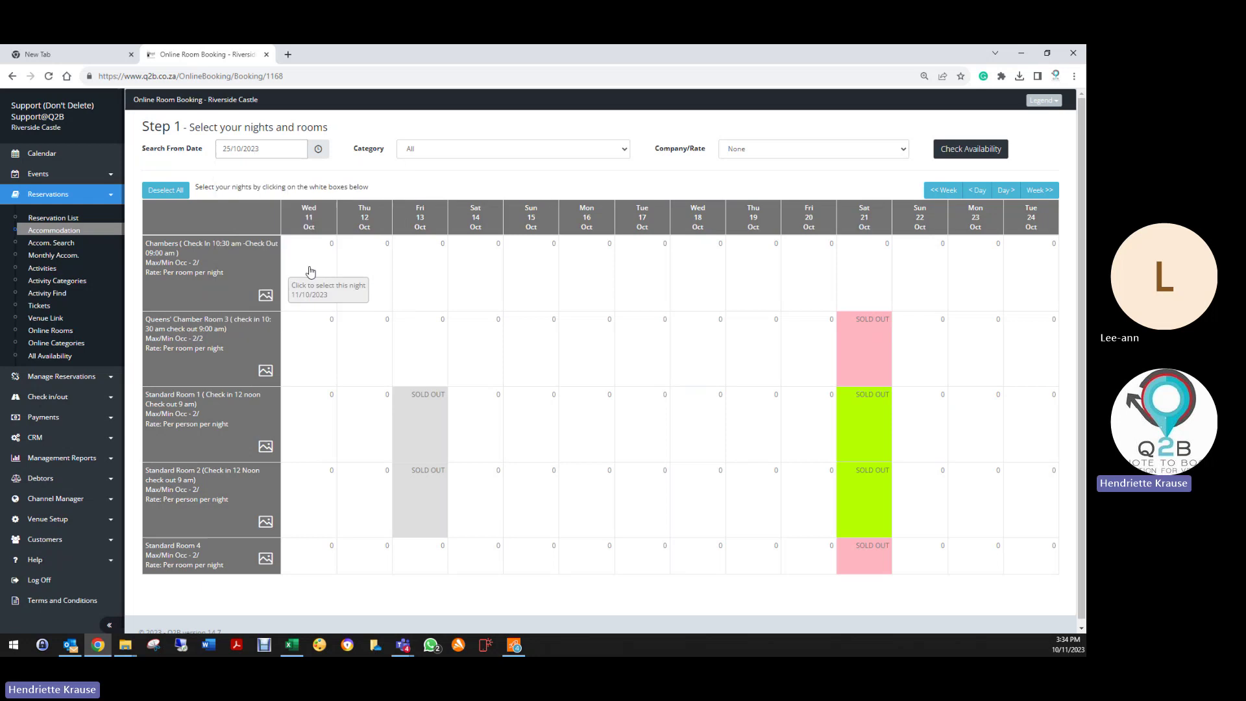
left_click(481, 153)
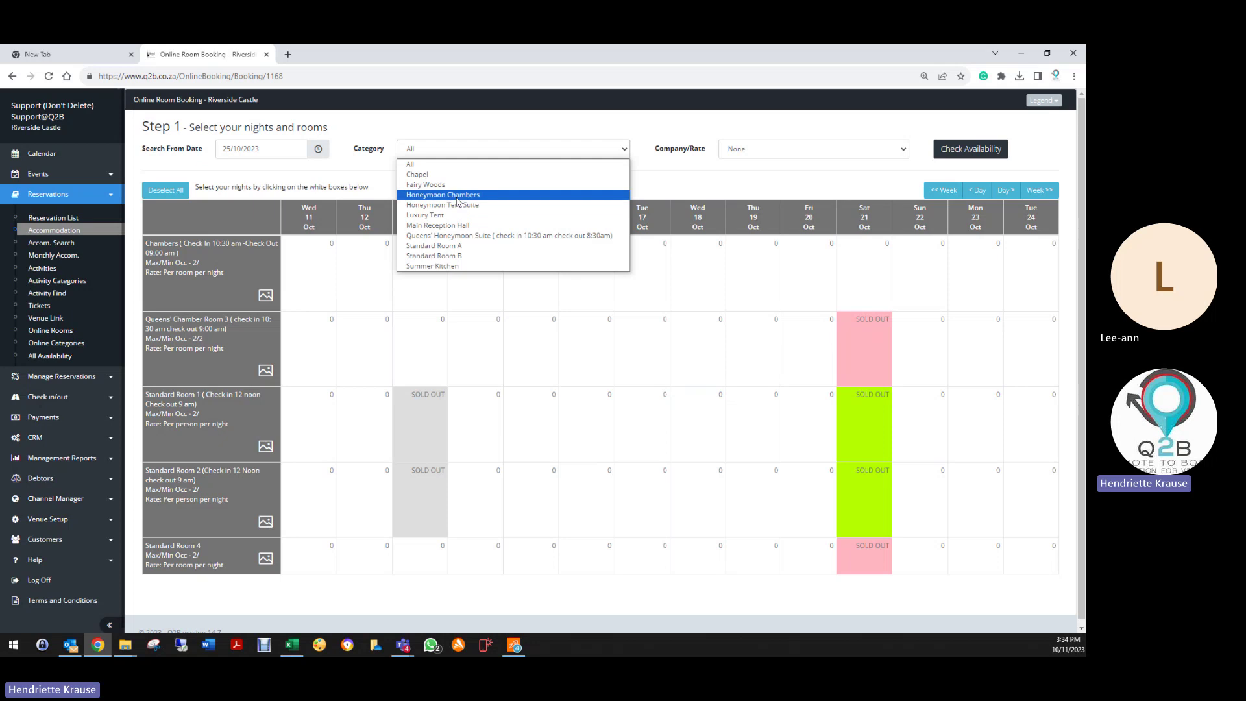
left_click(458, 196)
left_click(750, 157)
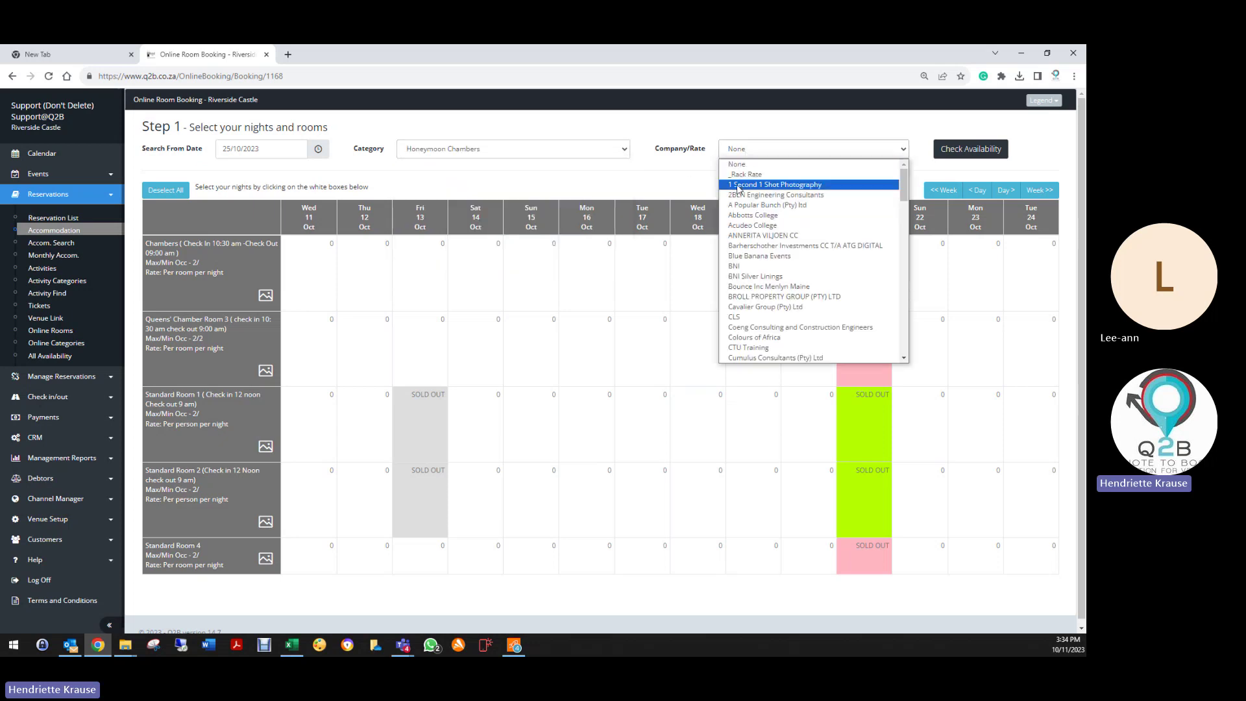
left_click(756, 172)
left_click(942, 154)
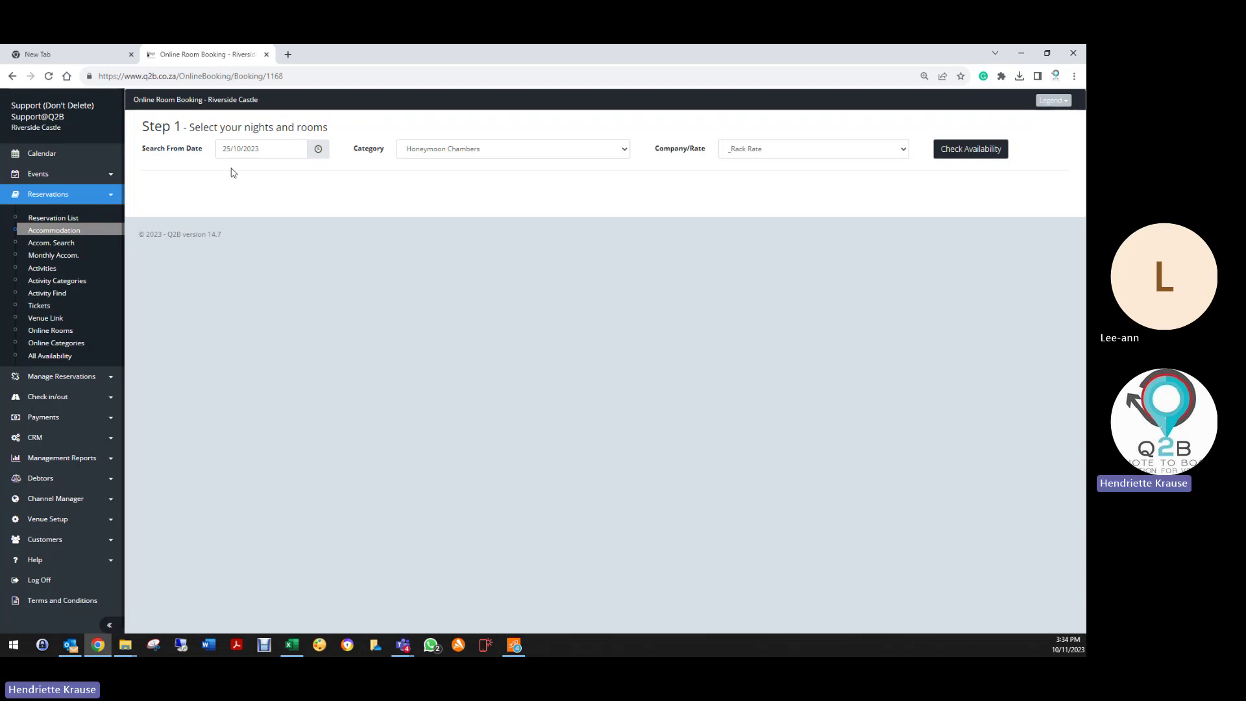
Step: Reset the category filter to All and company rate to None, then reload the page
left_click(522, 152)
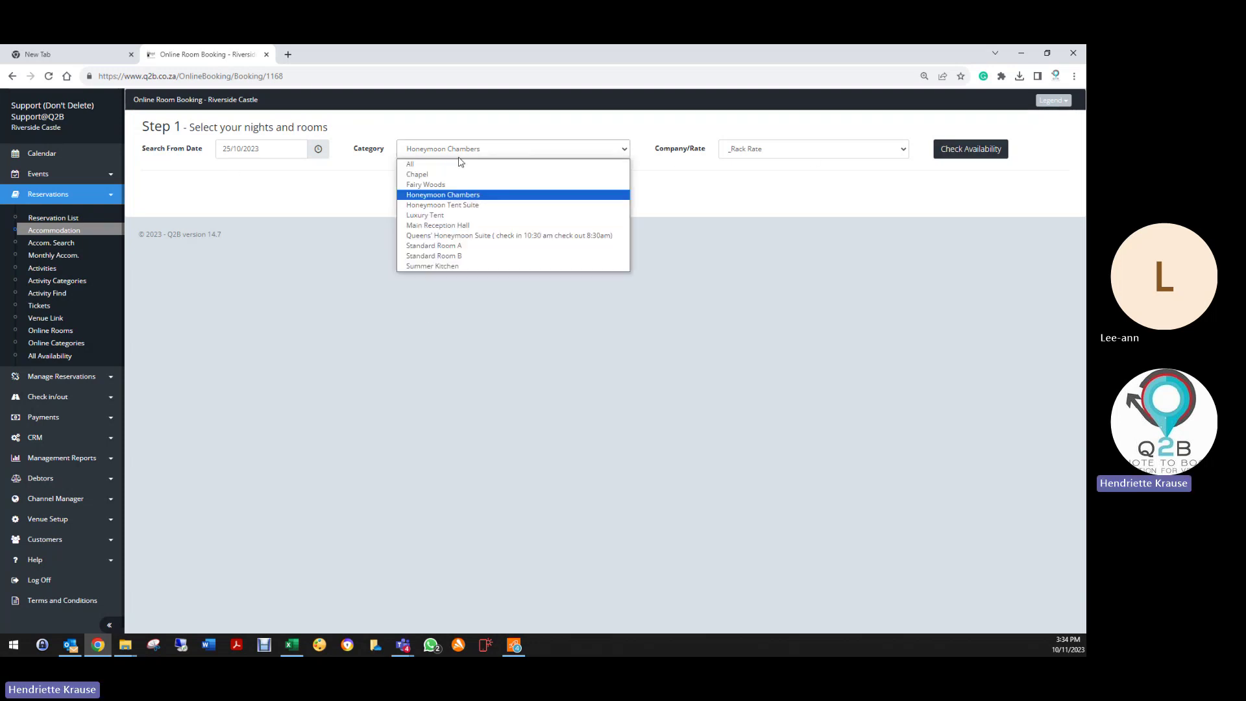
left_click(422, 162)
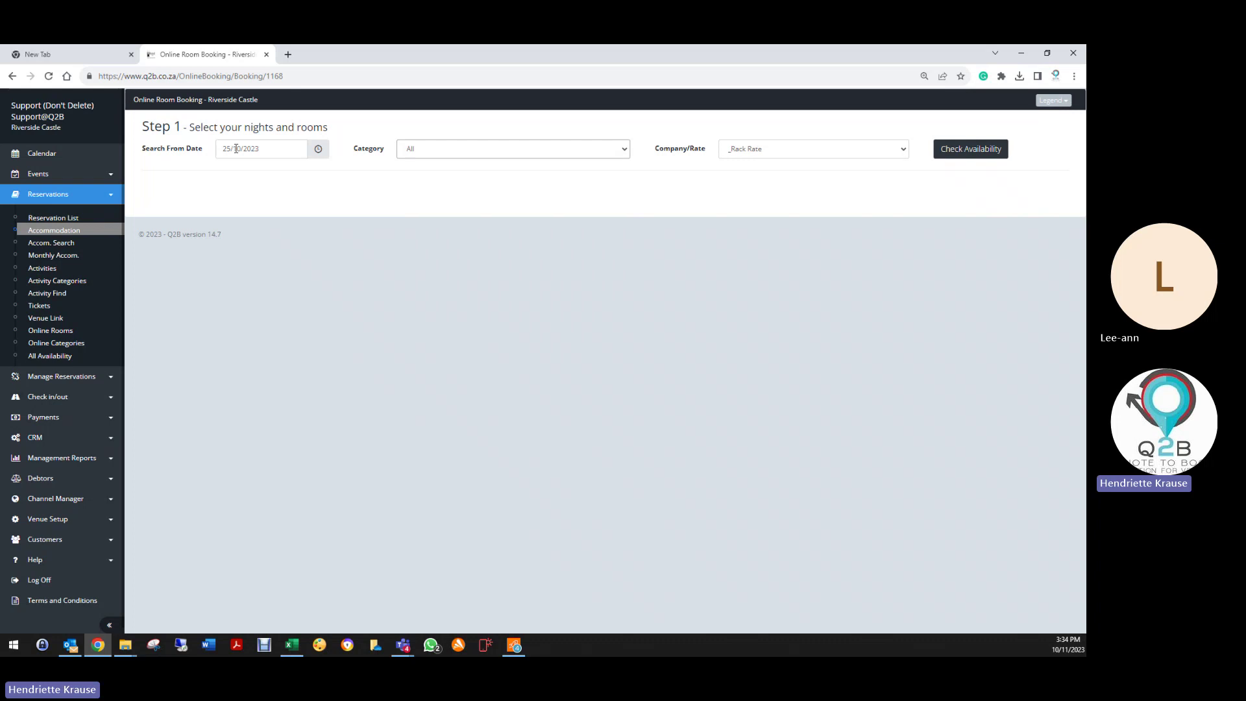
left_click(848, 150)
left_click(737, 168)
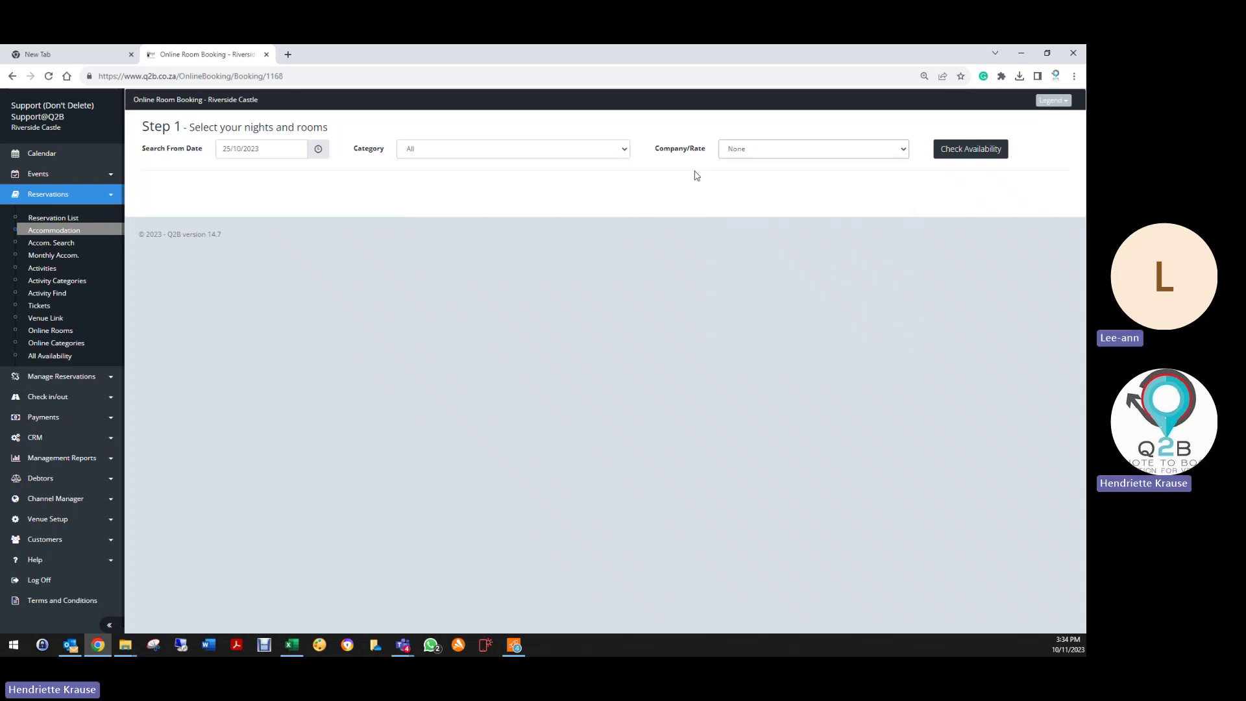
left_click(35, 237)
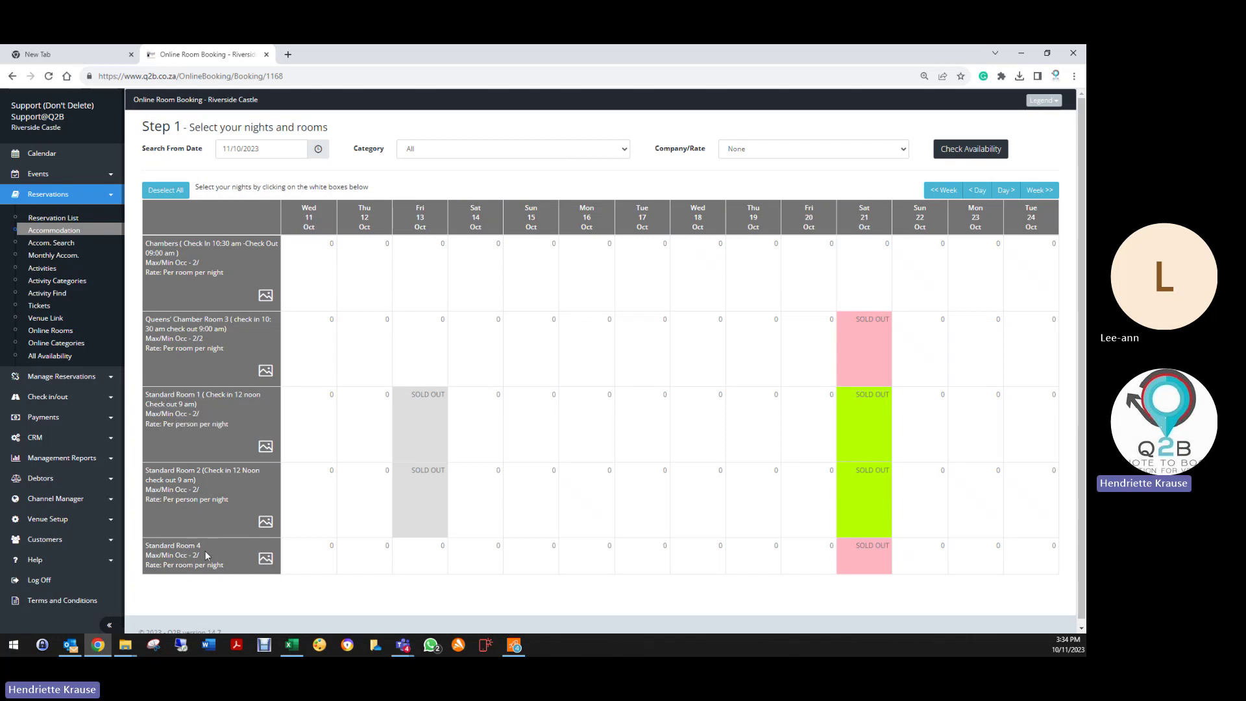
Step: Try the Luxury Tent category, then show availability for all rooms from 11 October
left_click(527, 149)
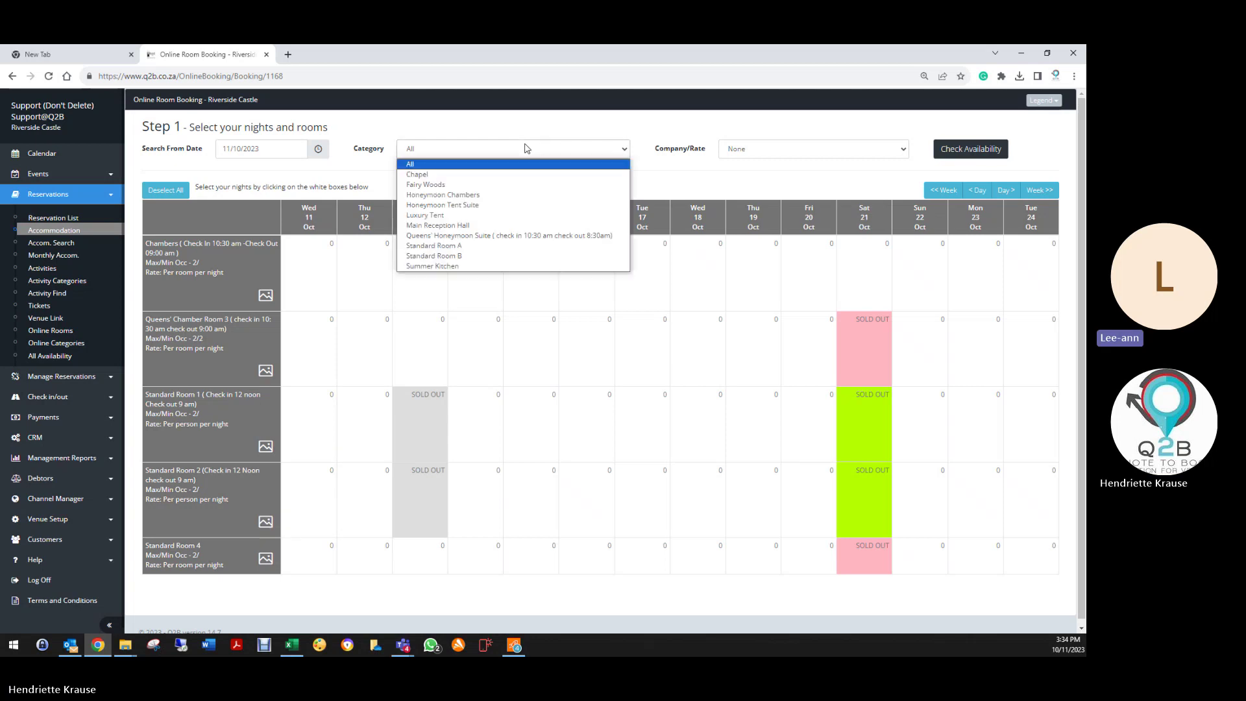
left_click(455, 217)
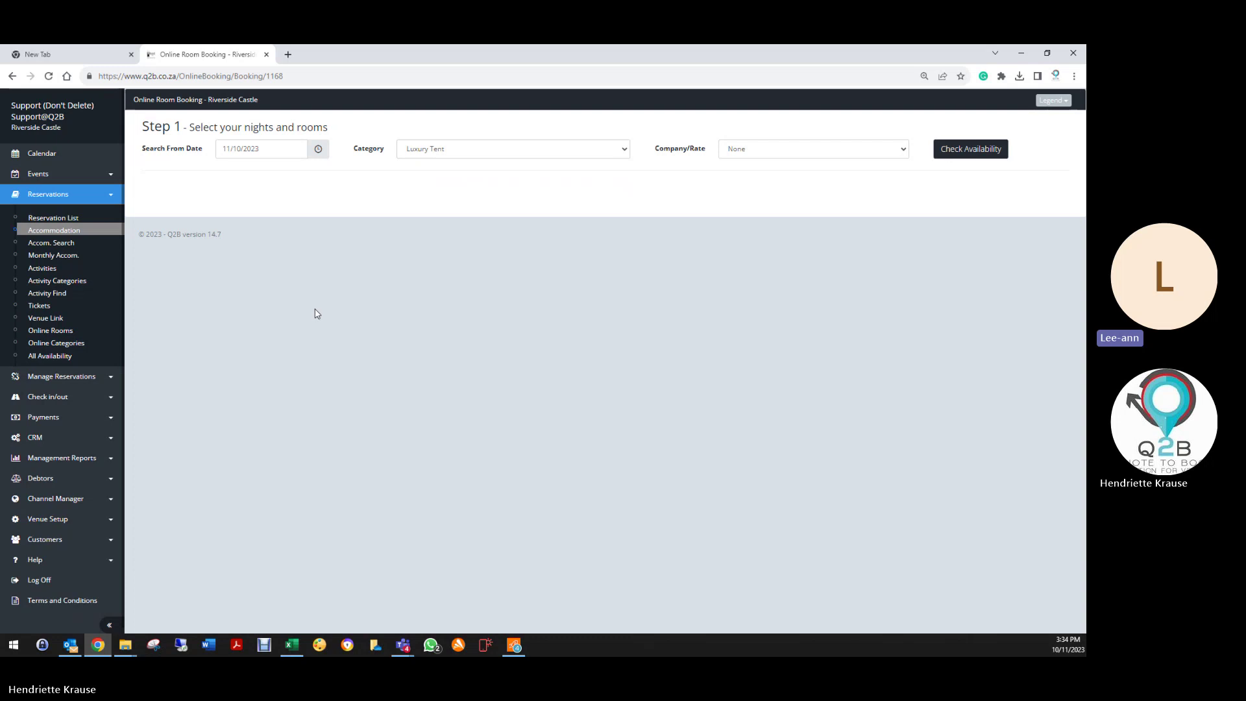
left_click(422, 151)
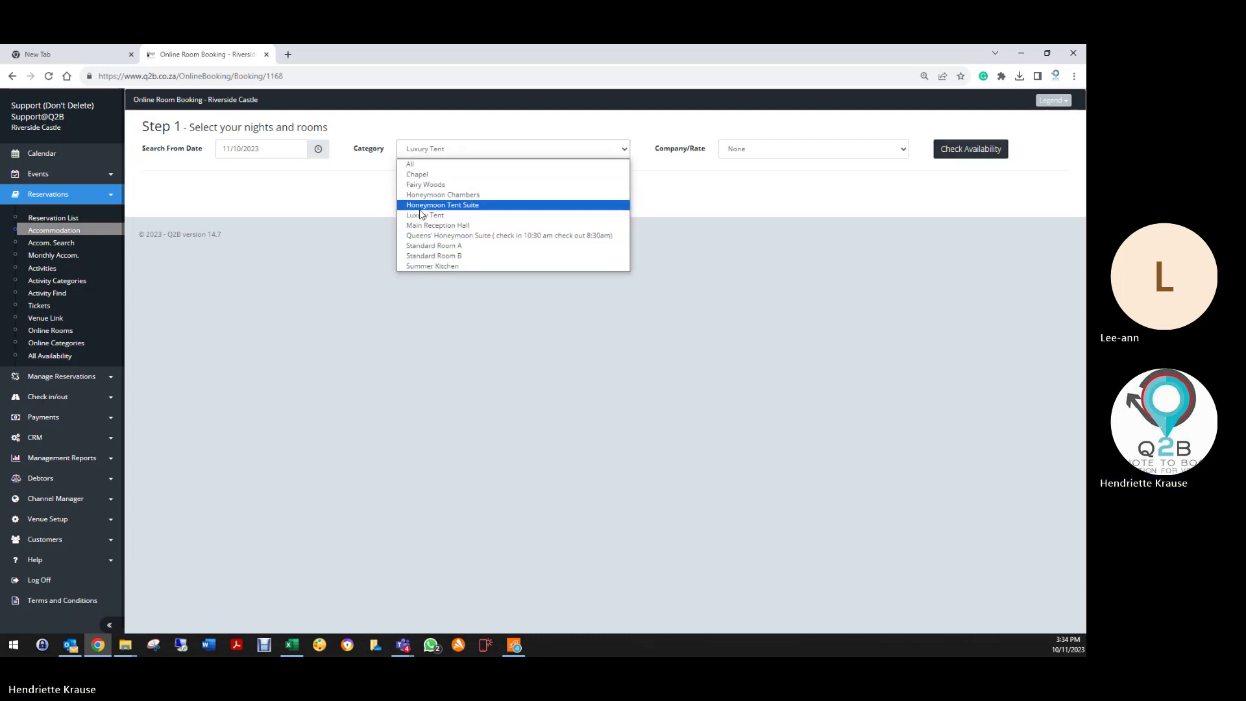
left_click(416, 168)
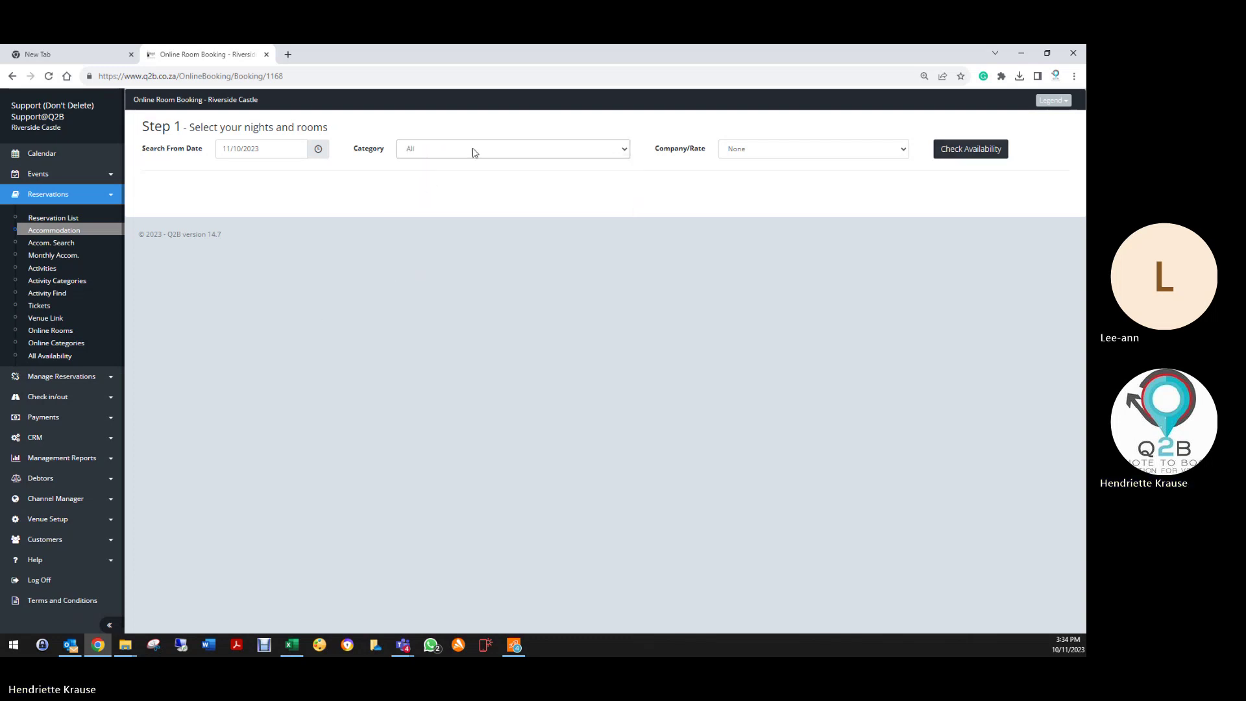
left_click(969, 149)
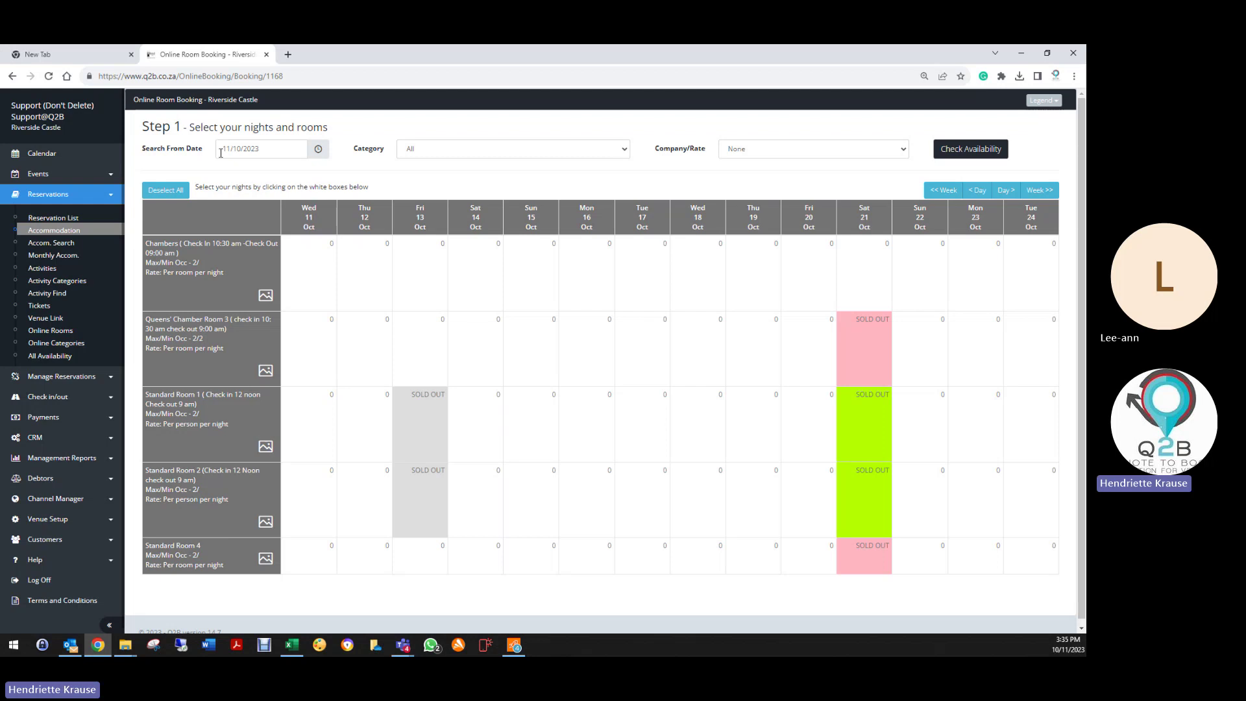
Step: Select Chambers for nights 11–13 October and set 2 guests
left_click(314, 286)
left_click(369, 289)
left_click(405, 290)
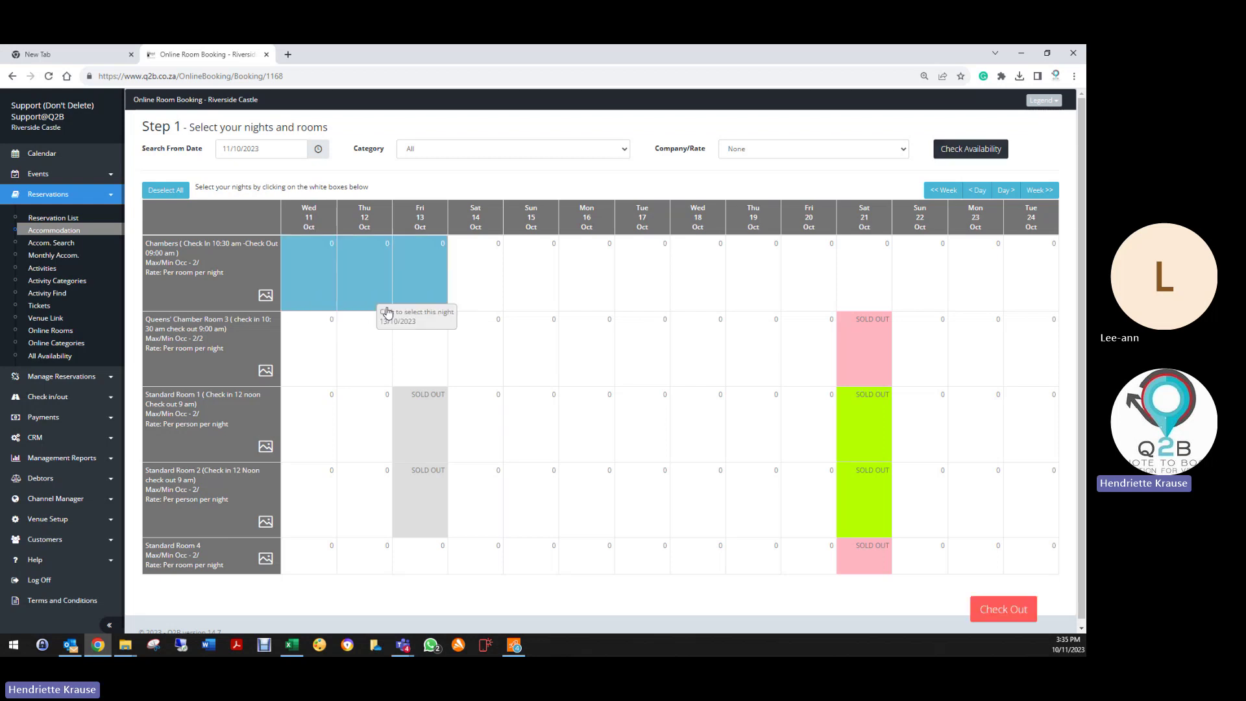
left_click(1032, 613)
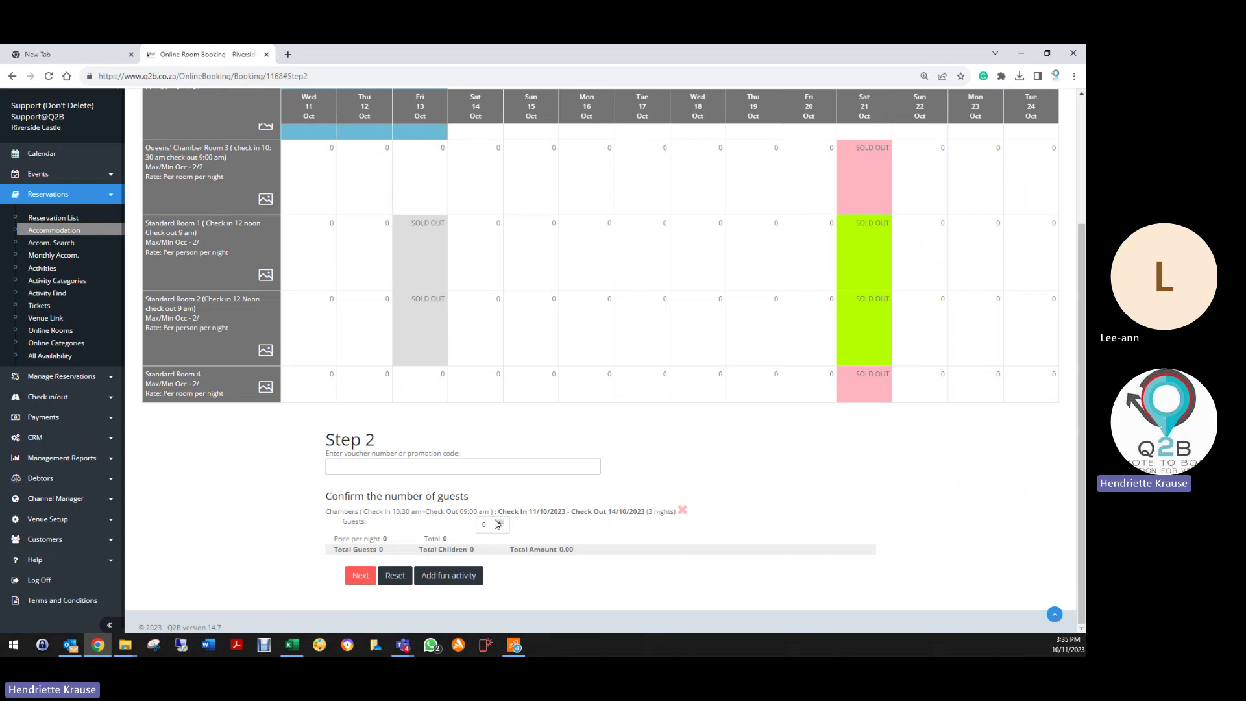
left_click(498, 522)
left_click(498, 522)
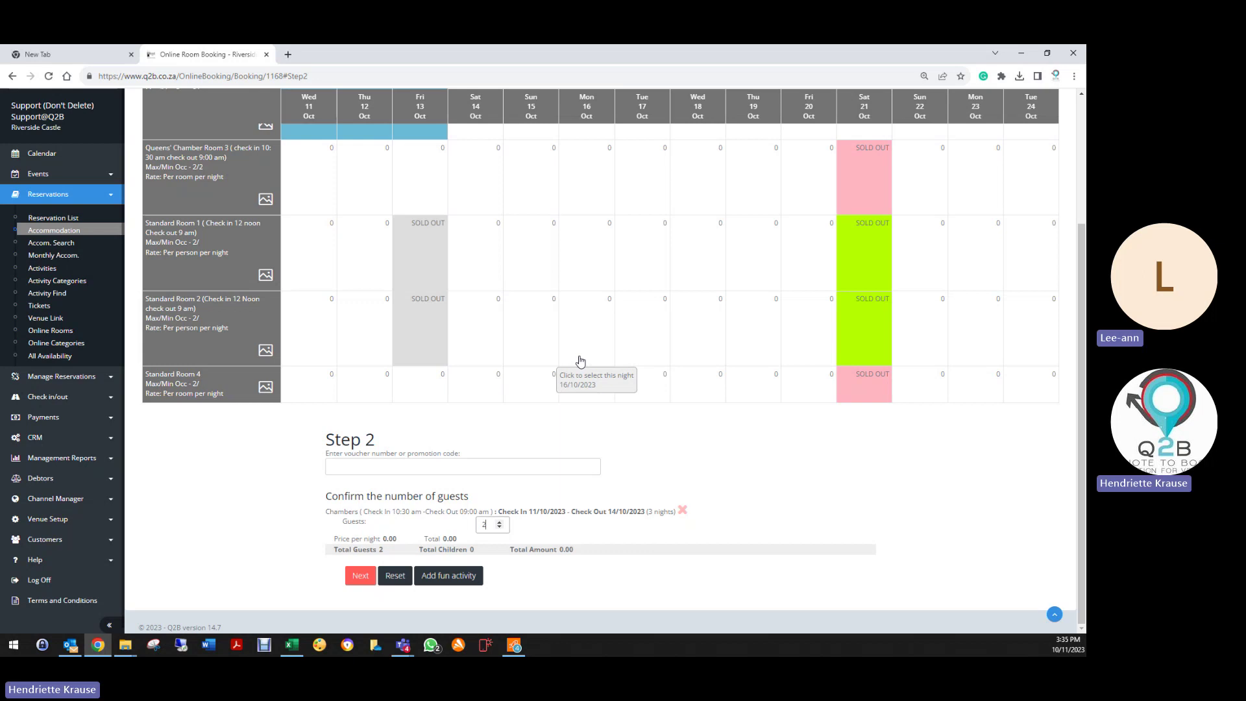
Step: Reset the booking and switch to the Monthly Accom view
left_click(393, 576)
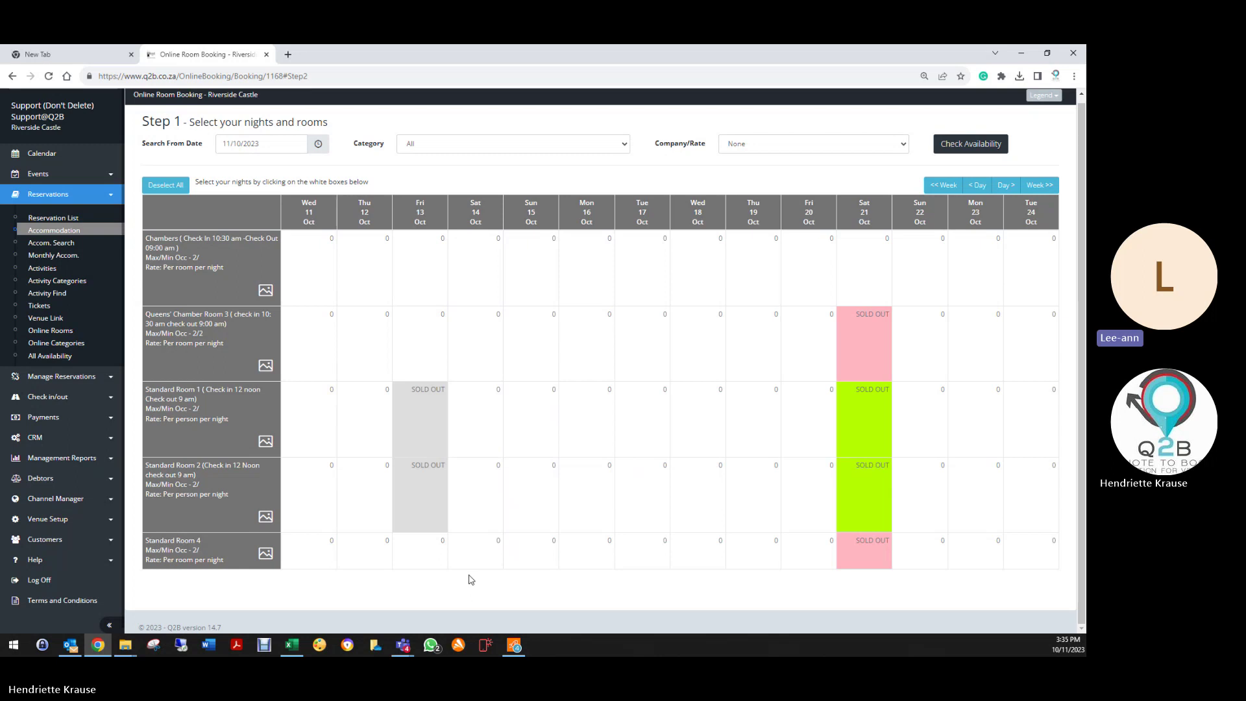
left_click(771, 146)
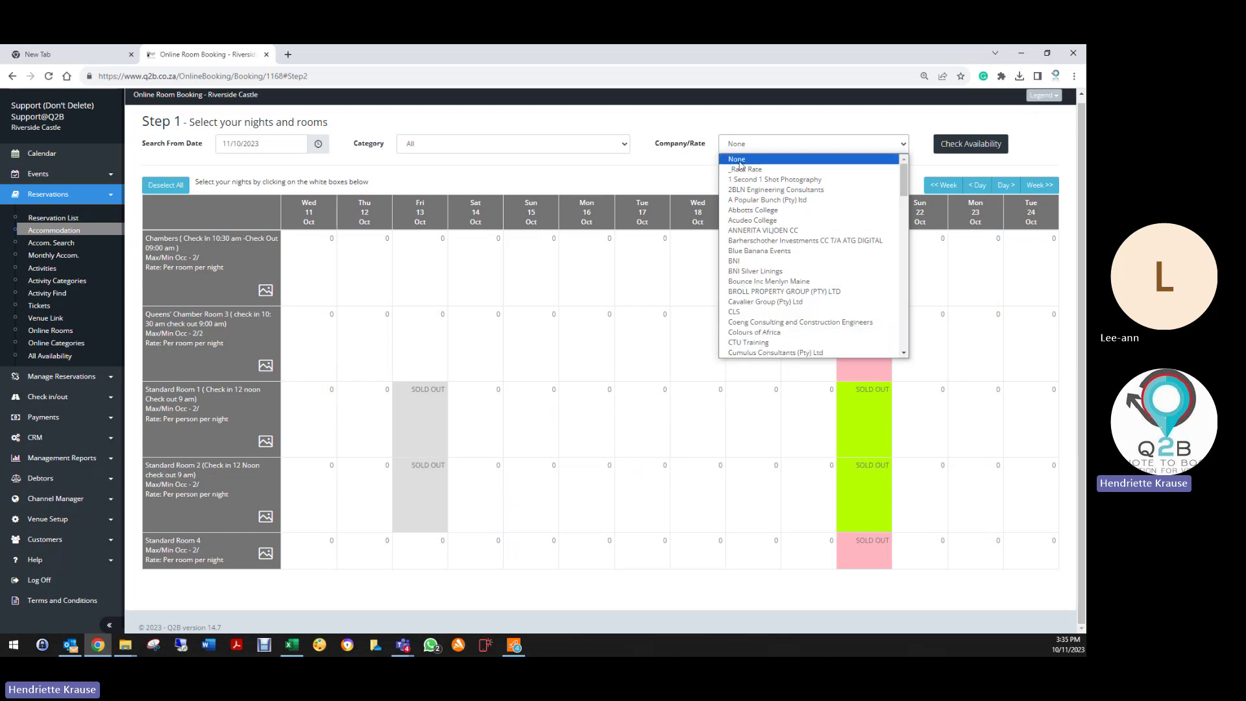
left_click(60, 258)
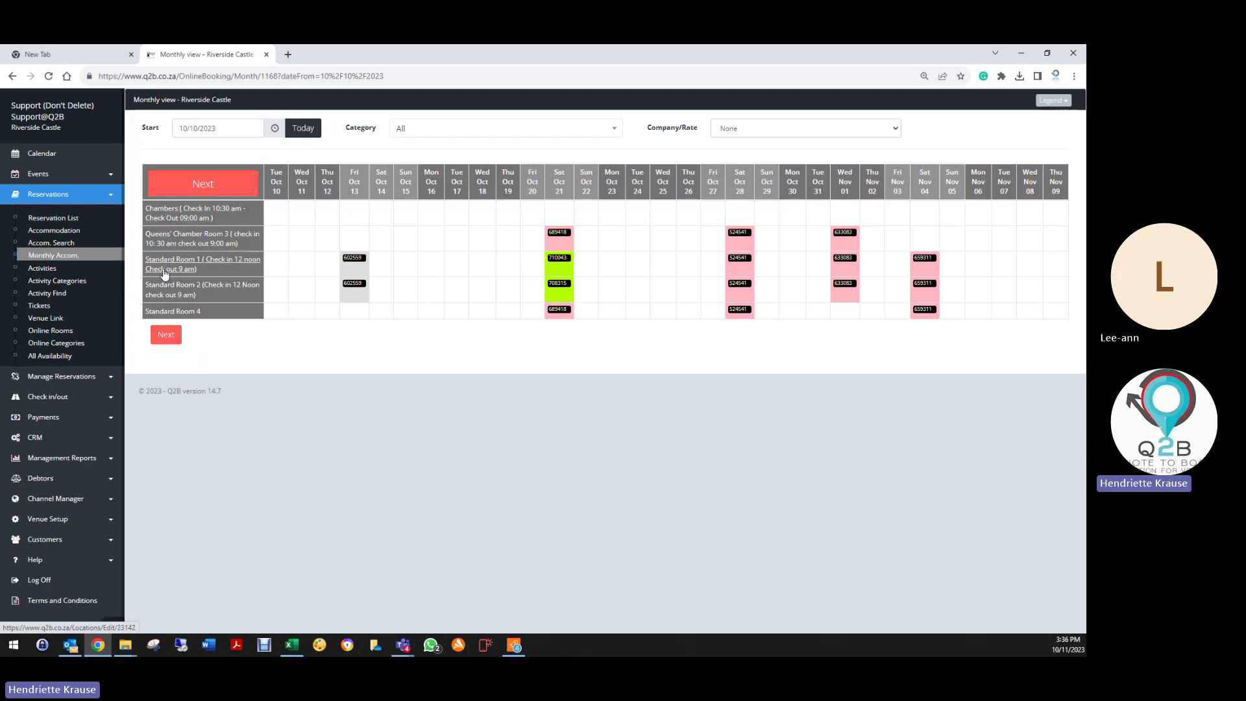
Step: Open Riverside Castle's Resources list, sort it by Room descending, and scroll through the entries
left_click(38, 519)
left_click(46, 483)
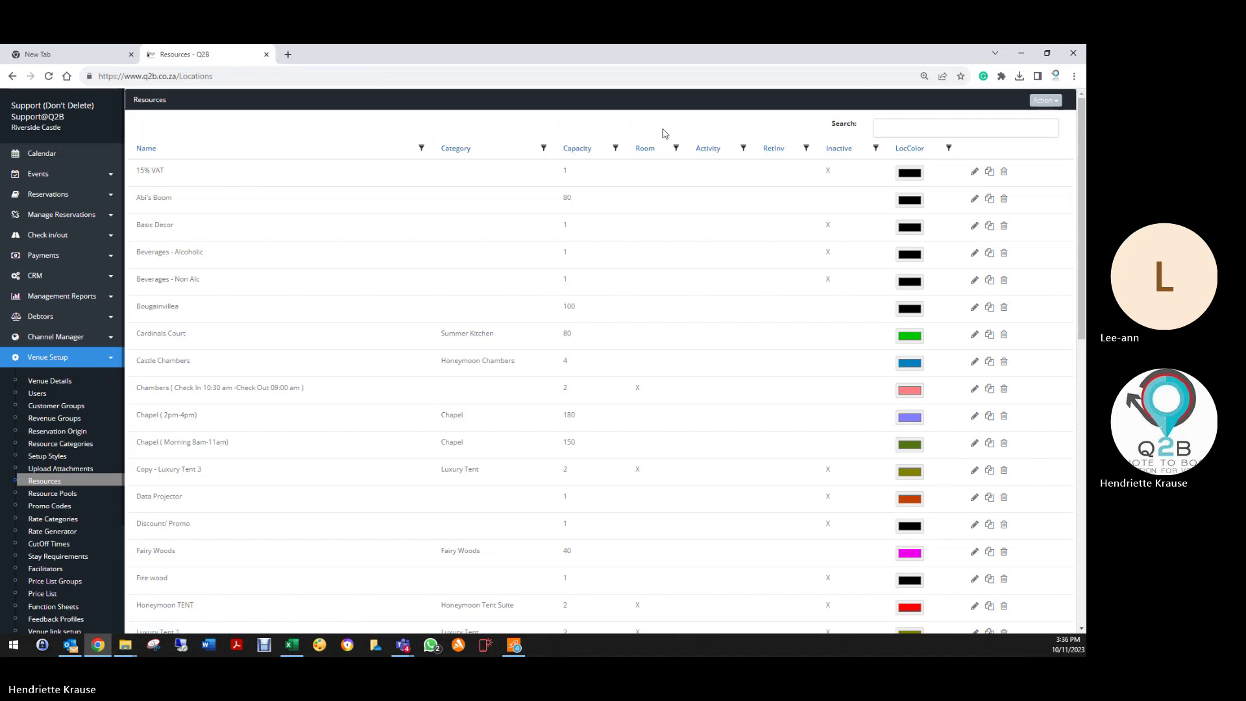
left_click(646, 151)
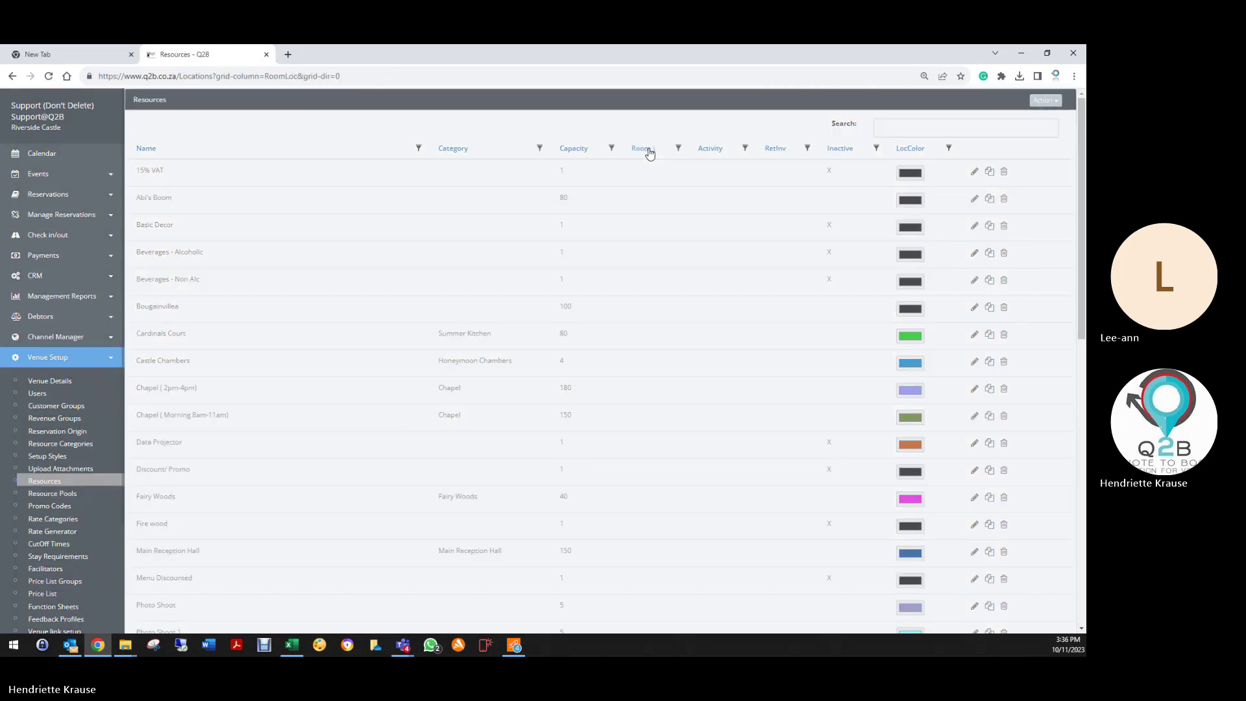
left_click(649, 154)
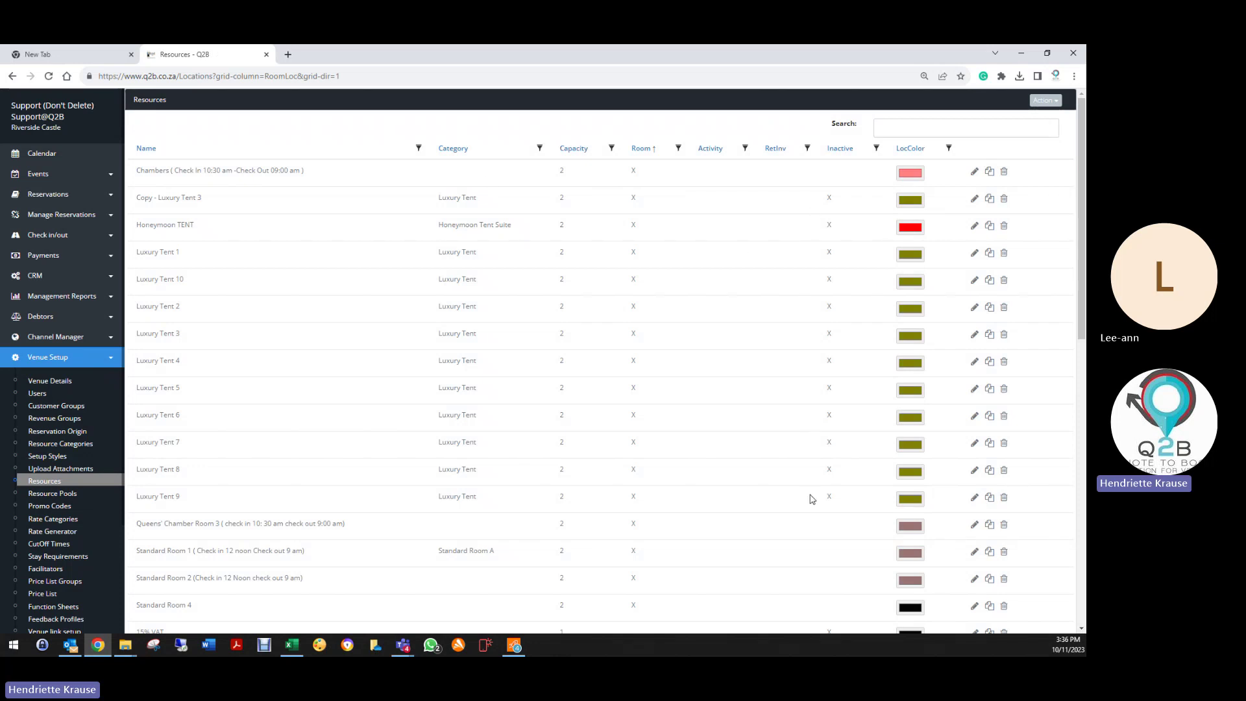
scroll(812, 497, "down", 3)
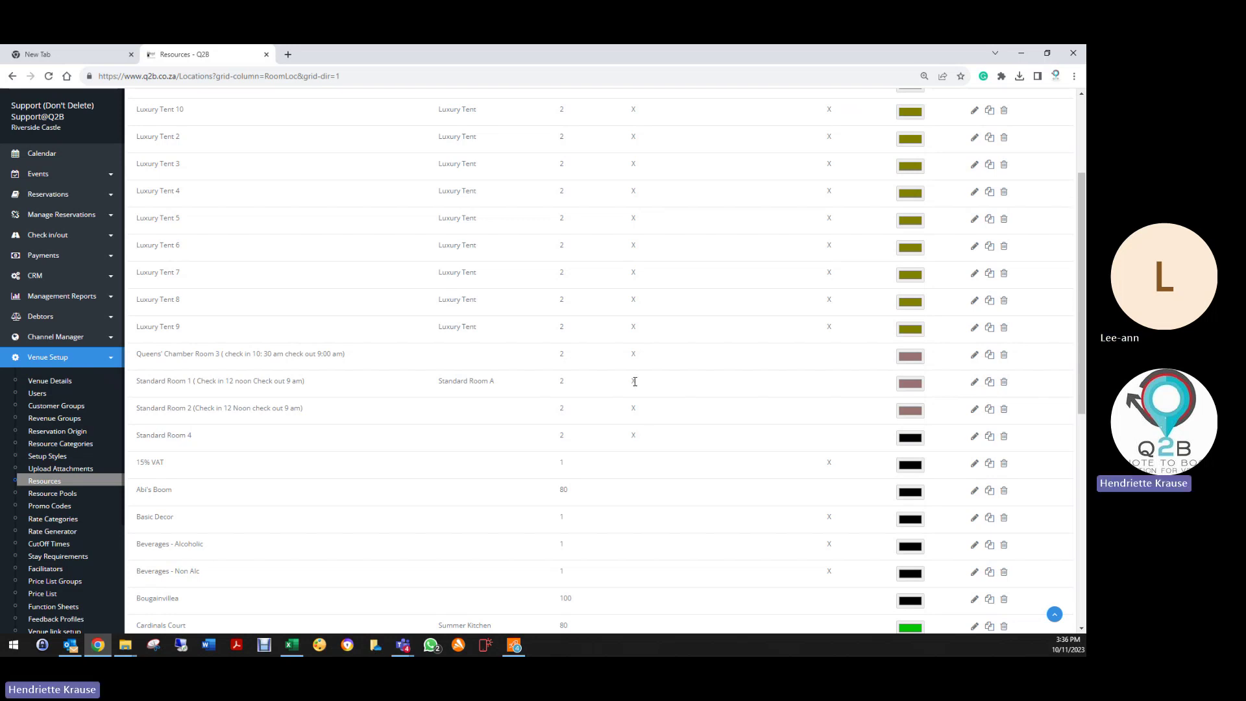
scroll(754, 312, "up", 3)
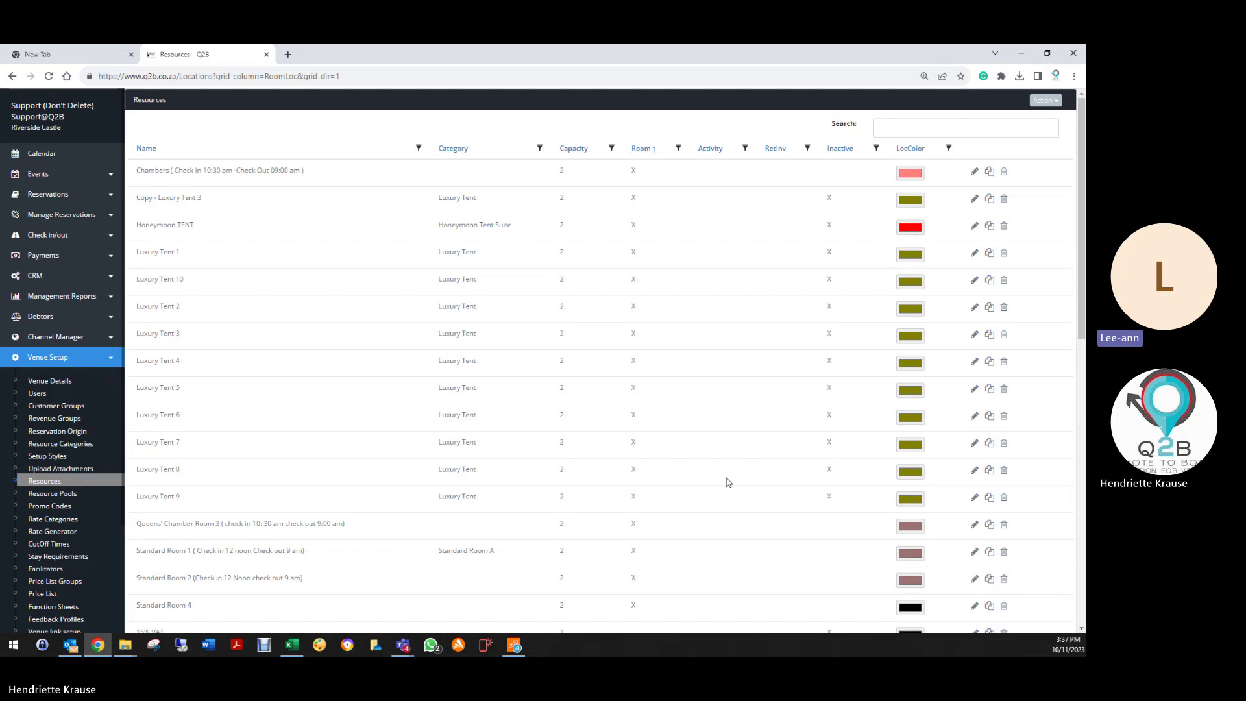
scroll(736, 524, "down", 2)
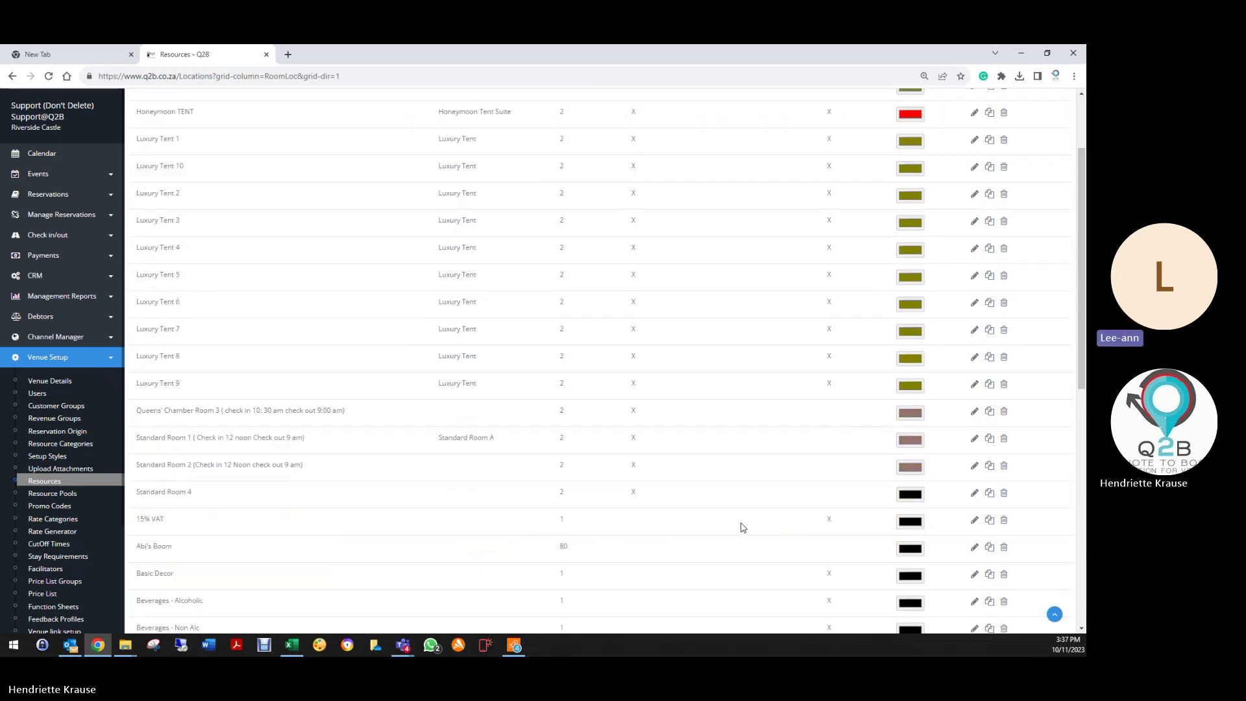
scroll(740, 524, "down", 3)
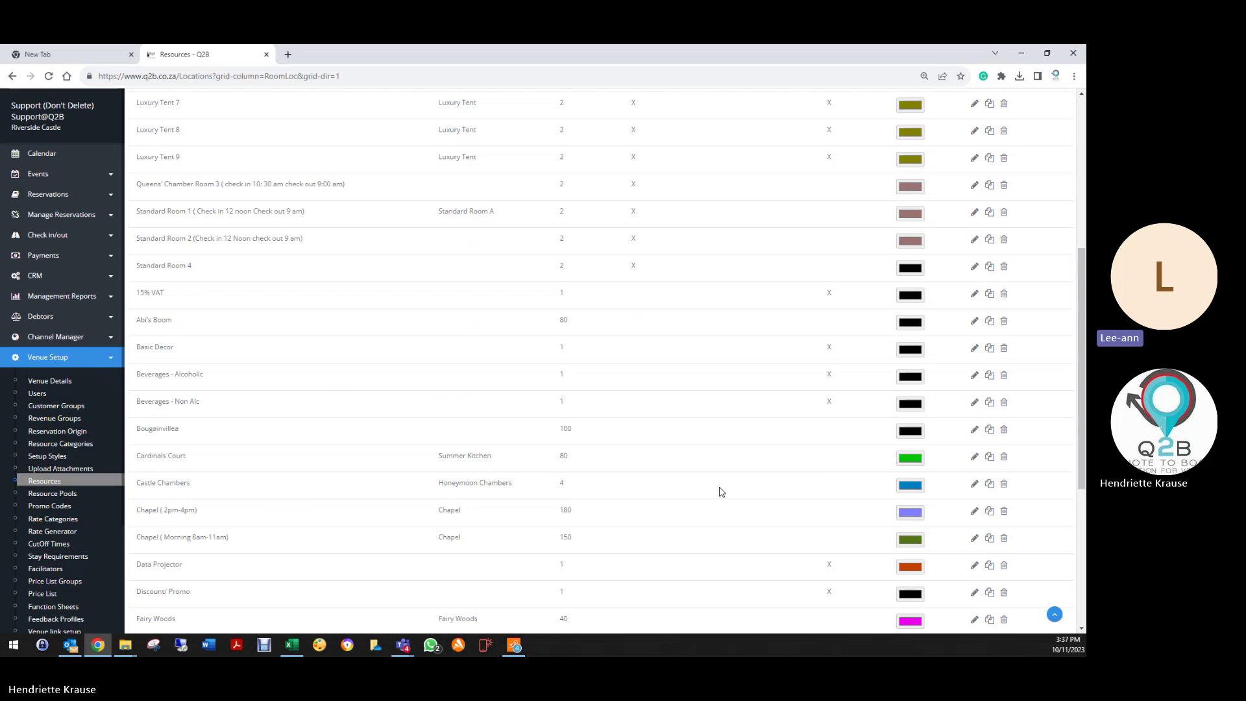
scroll(721, 492, "down", 4)
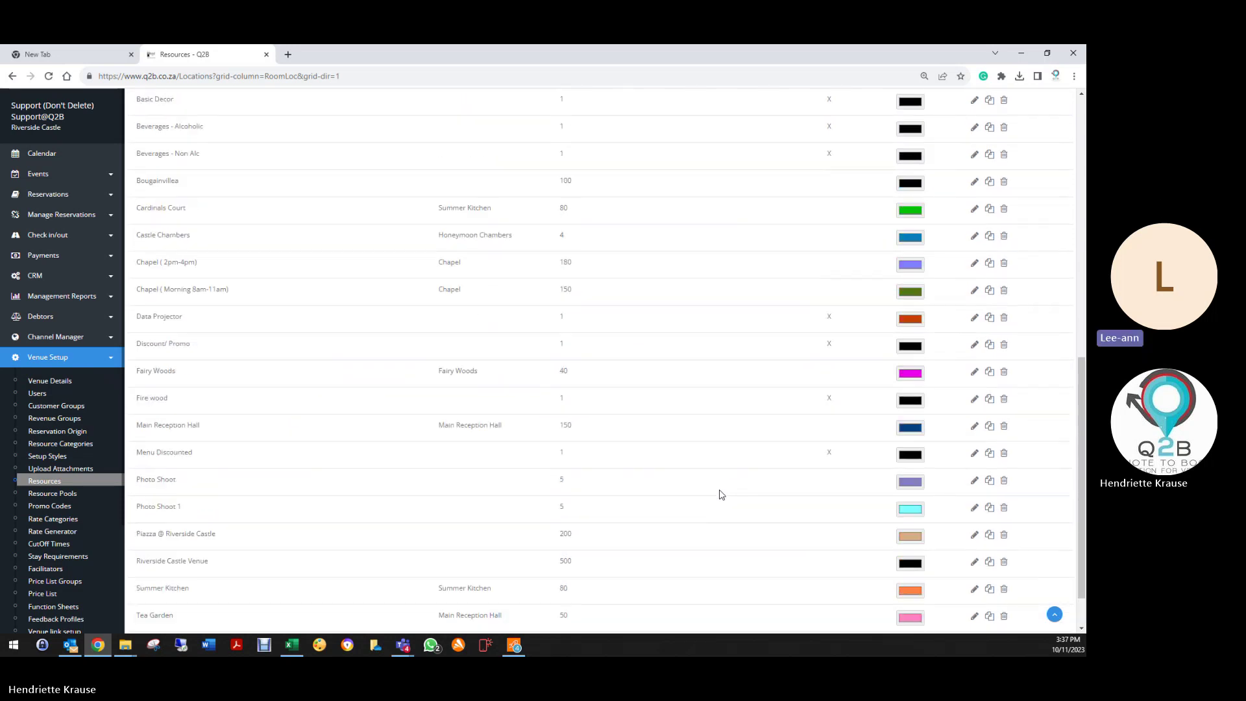
scroll(721, 494, "up", 10)
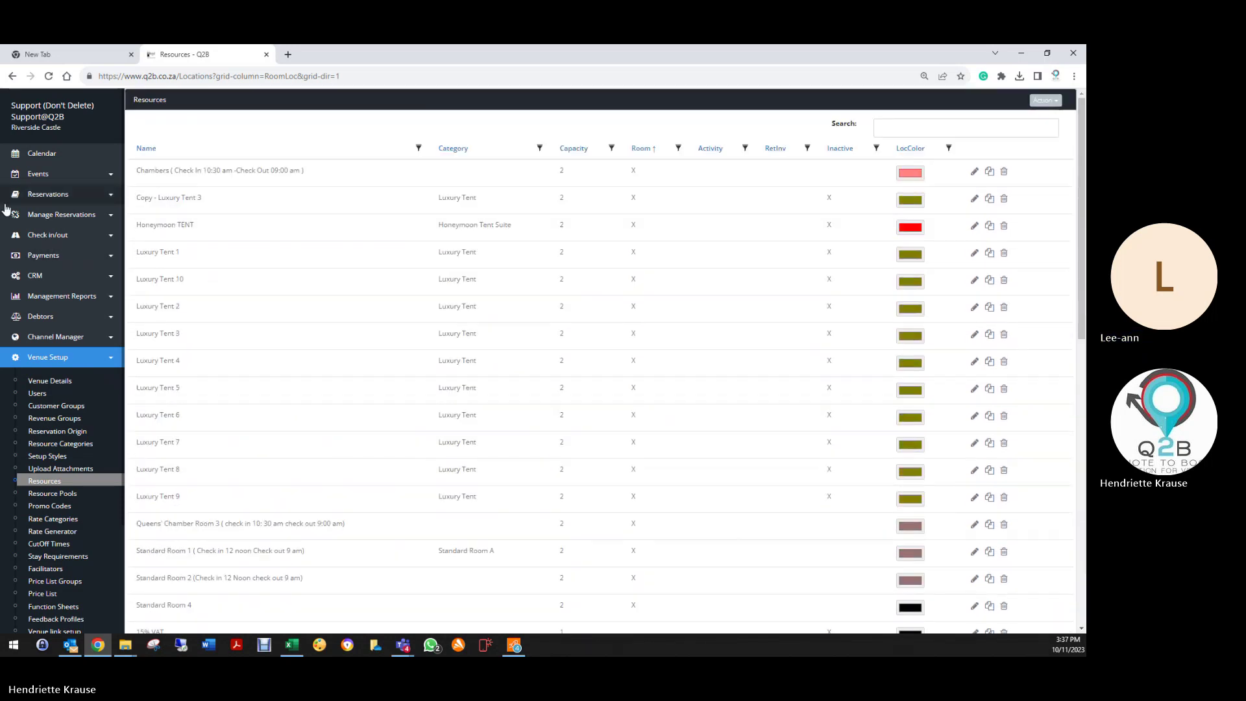
Step: In the monthly accommodation grid from 24 October, book the Chambers for 24–25 October with 2 guests
left_click(50, 194)
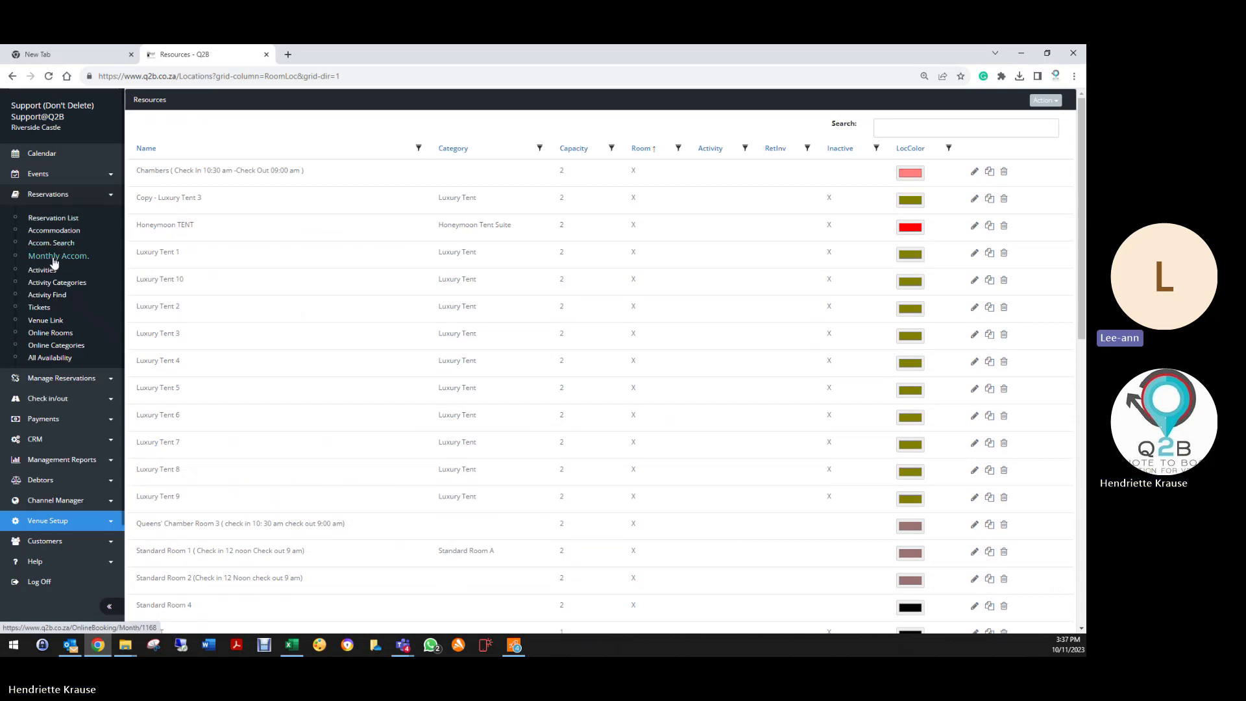
left_click(53, 258)
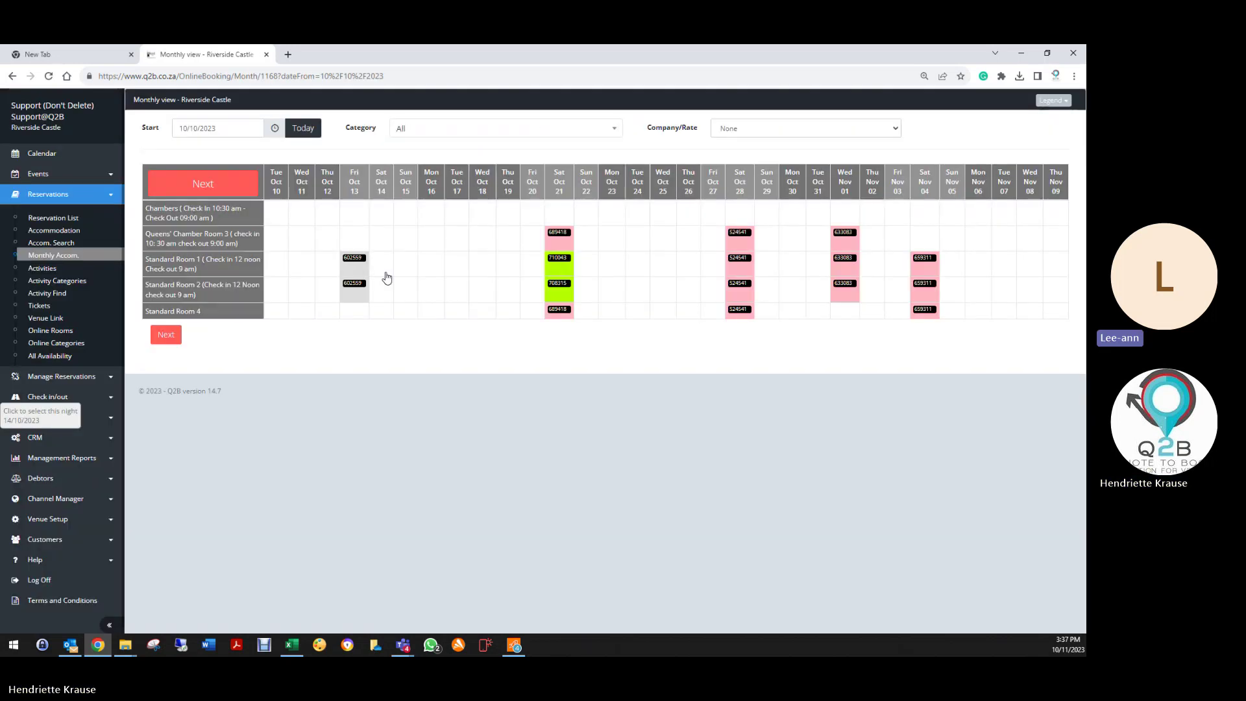
left_click(221, 128)
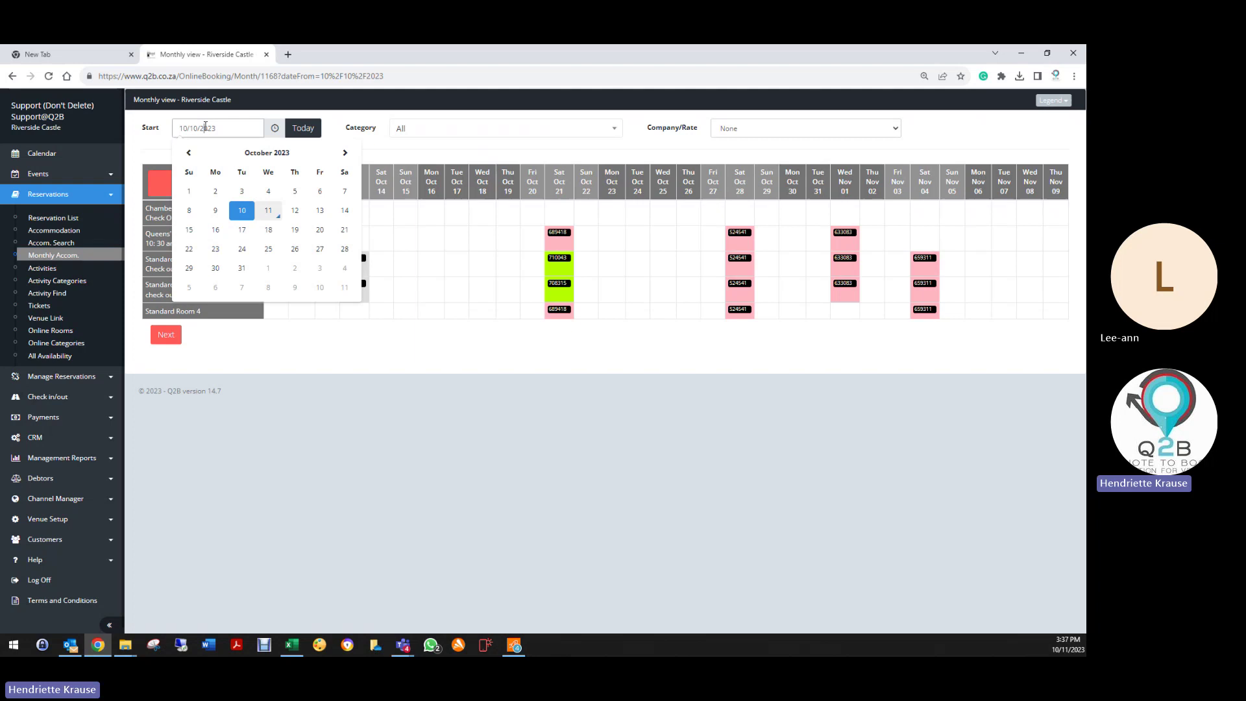
left_click(242, 249)
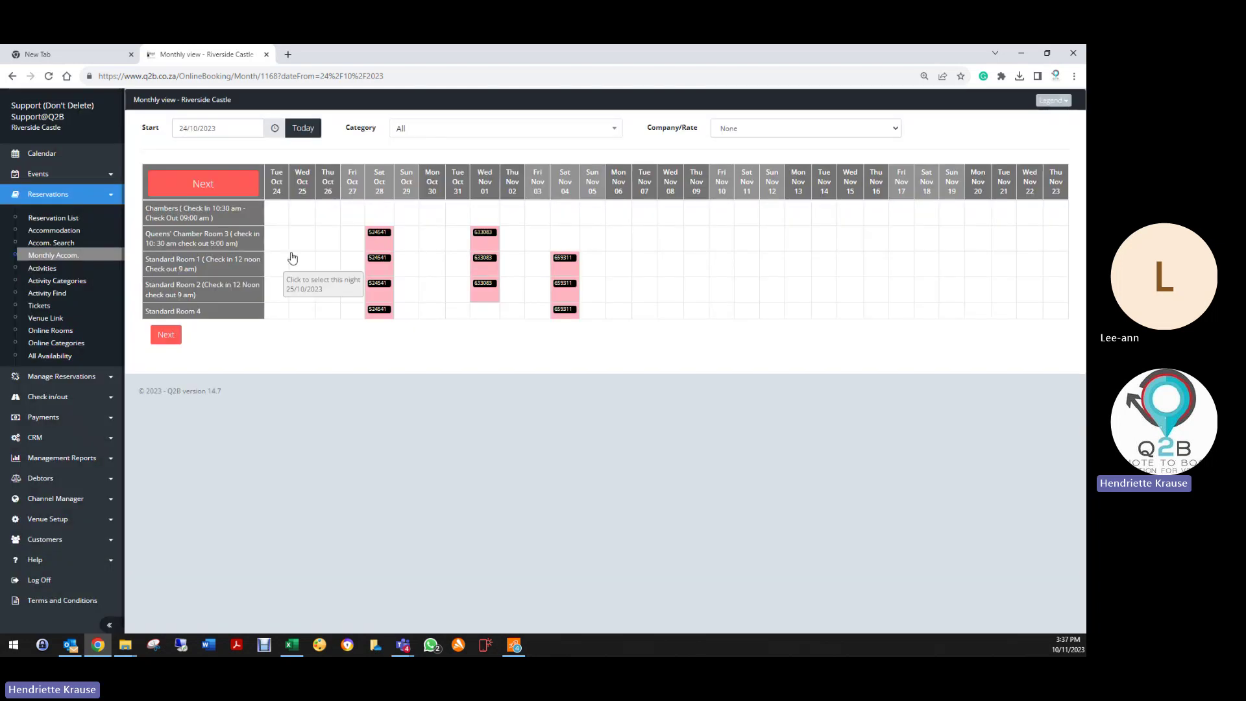
left_click(273, 223)
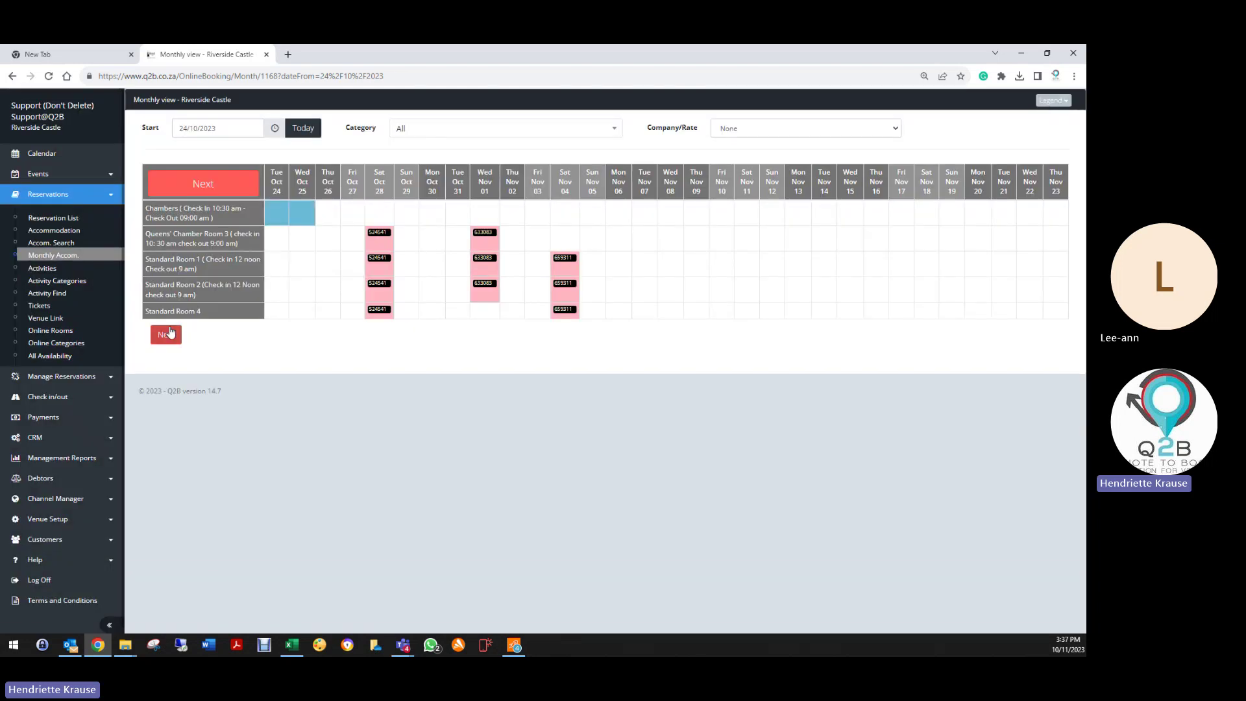
left_click(410, 458)
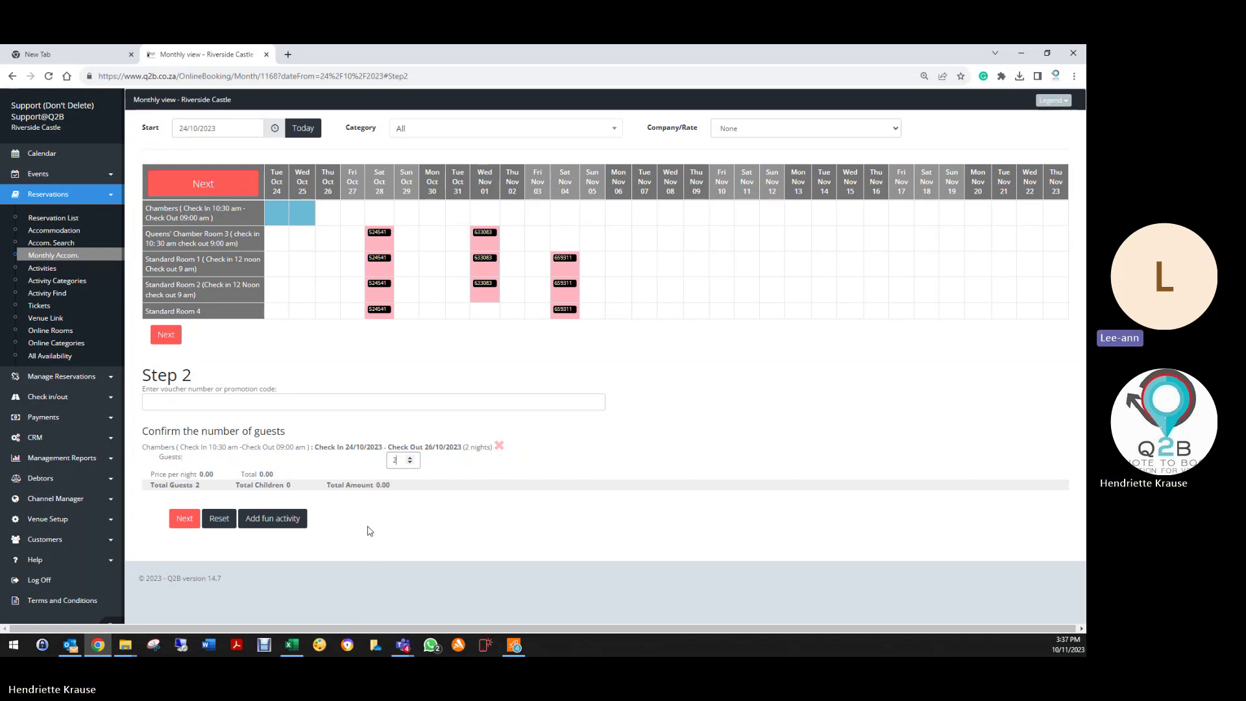
left_click(184, 518)
Step: Autofill the customer details from the e-mail, choose Pay later, accept the terms, and edit the booking
left_click(284, 275)
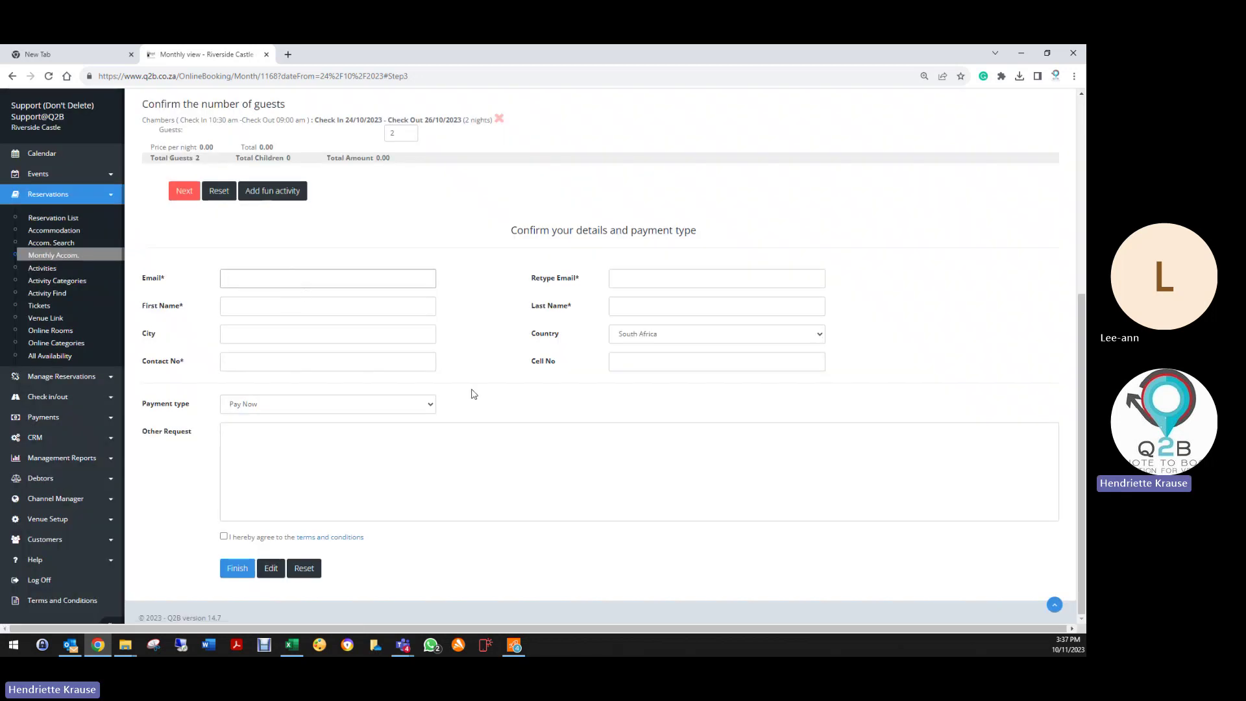
type("hendriette")
left_click(306, 298)
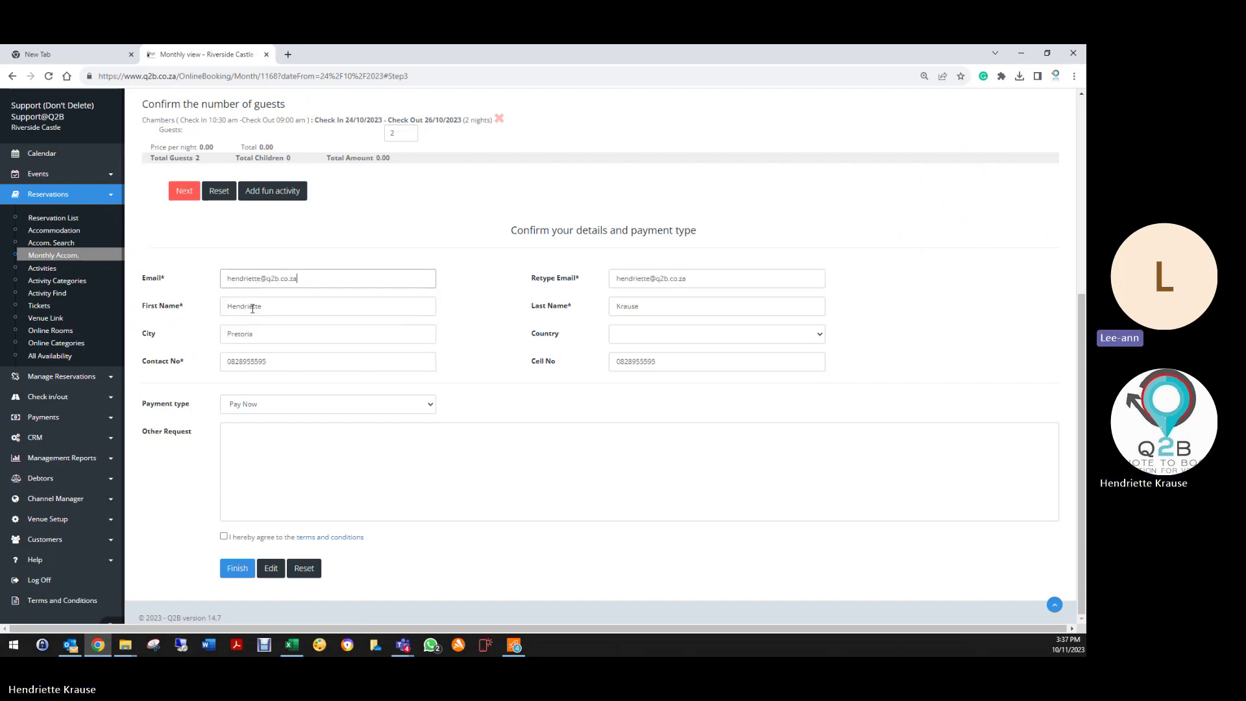
left_click(237, 407)
left_click(234, 429)
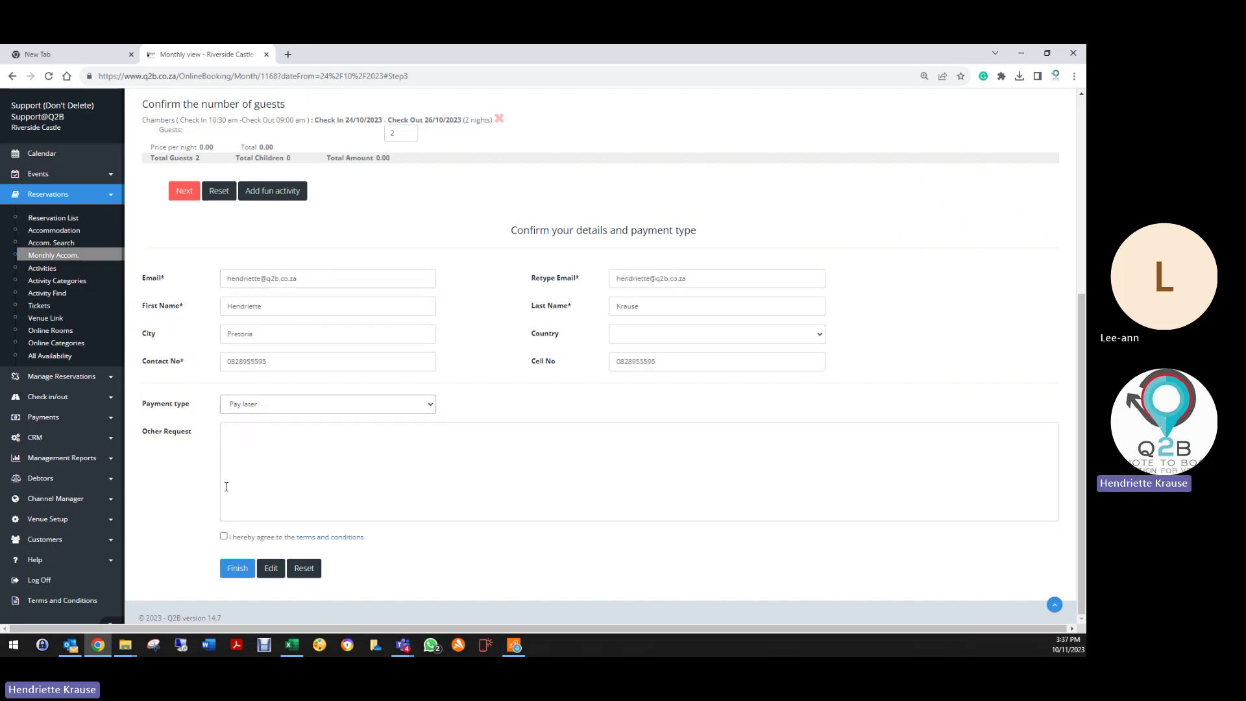
left_click(223, 537)
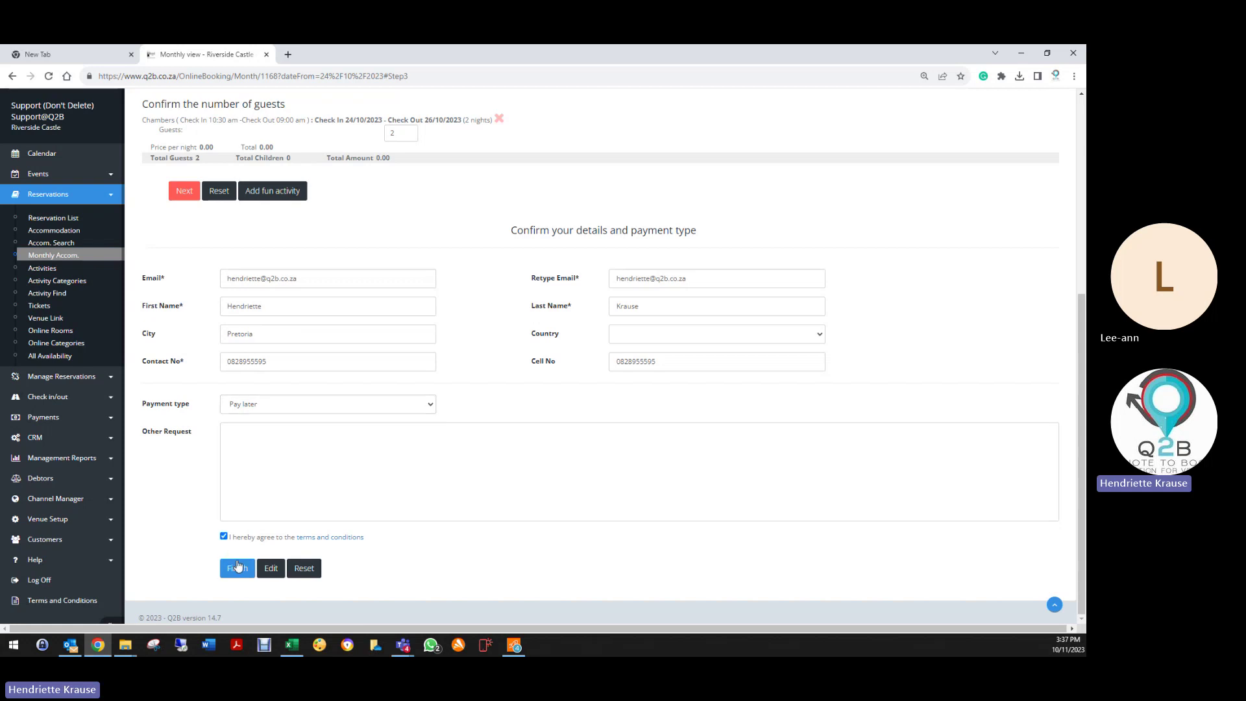
left_click(270, 568)
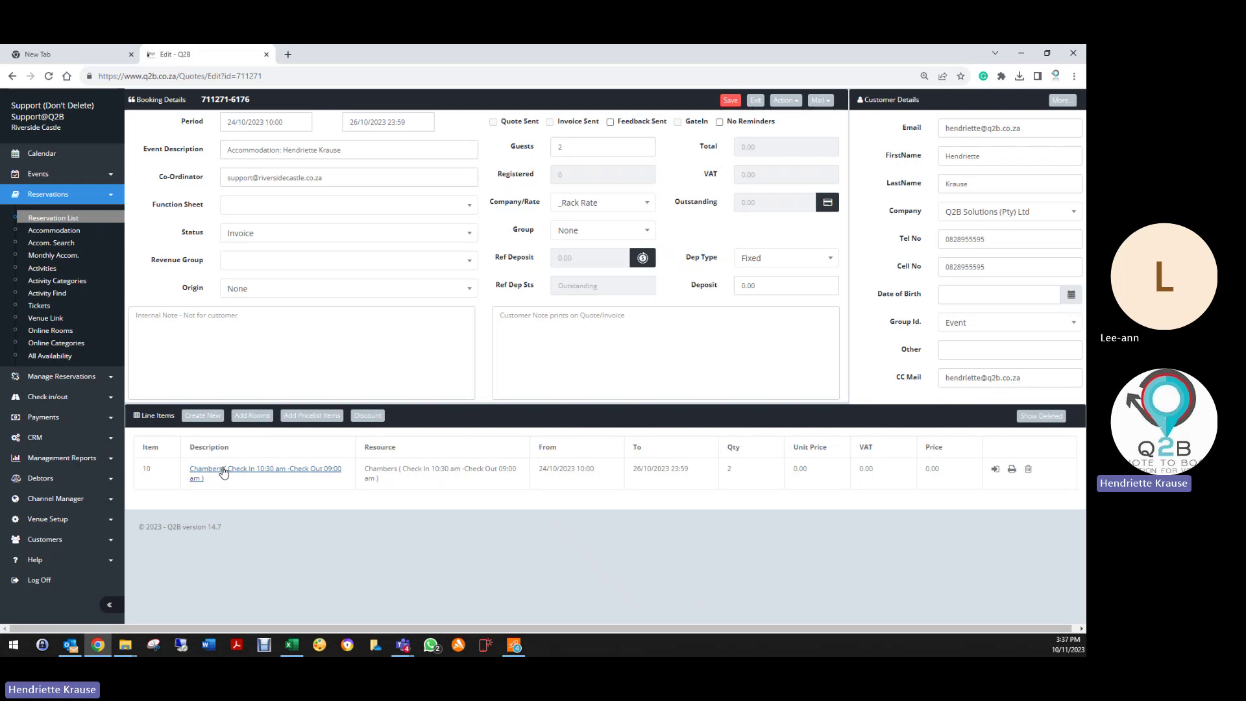
Step: Set the Chambers line to a flat 1200 per night, save it, and retype the event description as 'training q2'
left_click(223, 472)
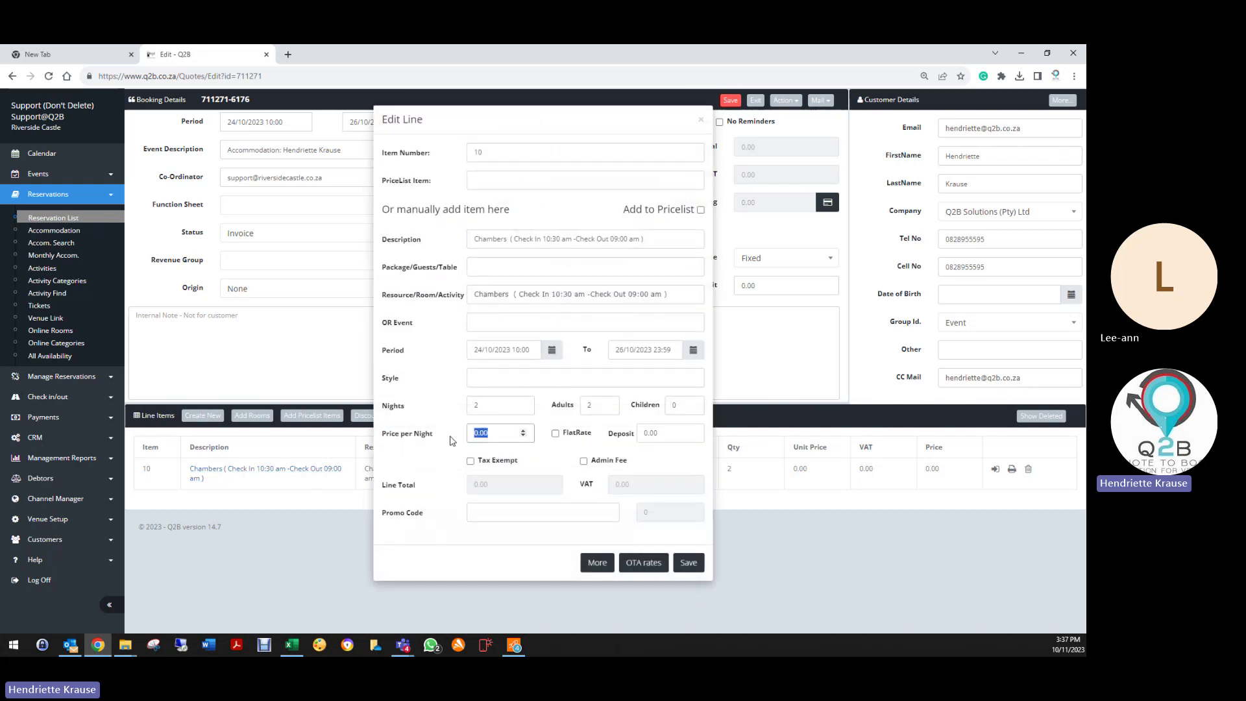
type("2")
key("BackSpace")
type("1200")
key("Tab")
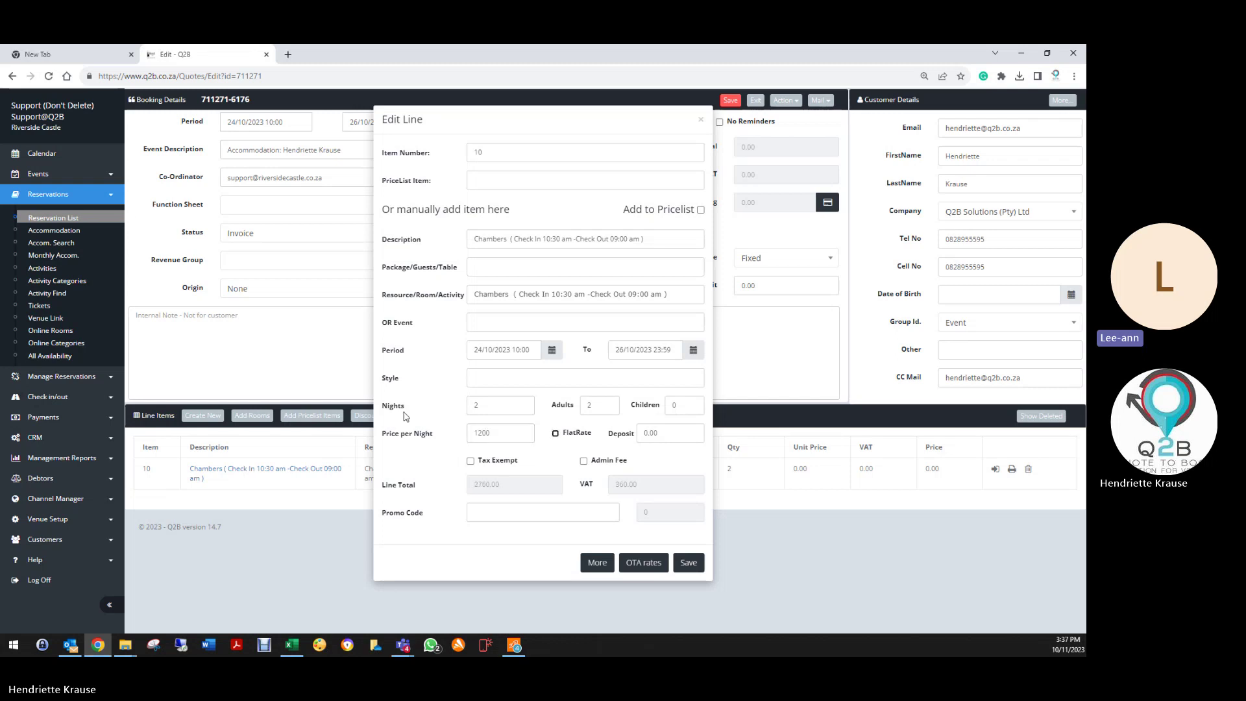
left_click(557, 433)
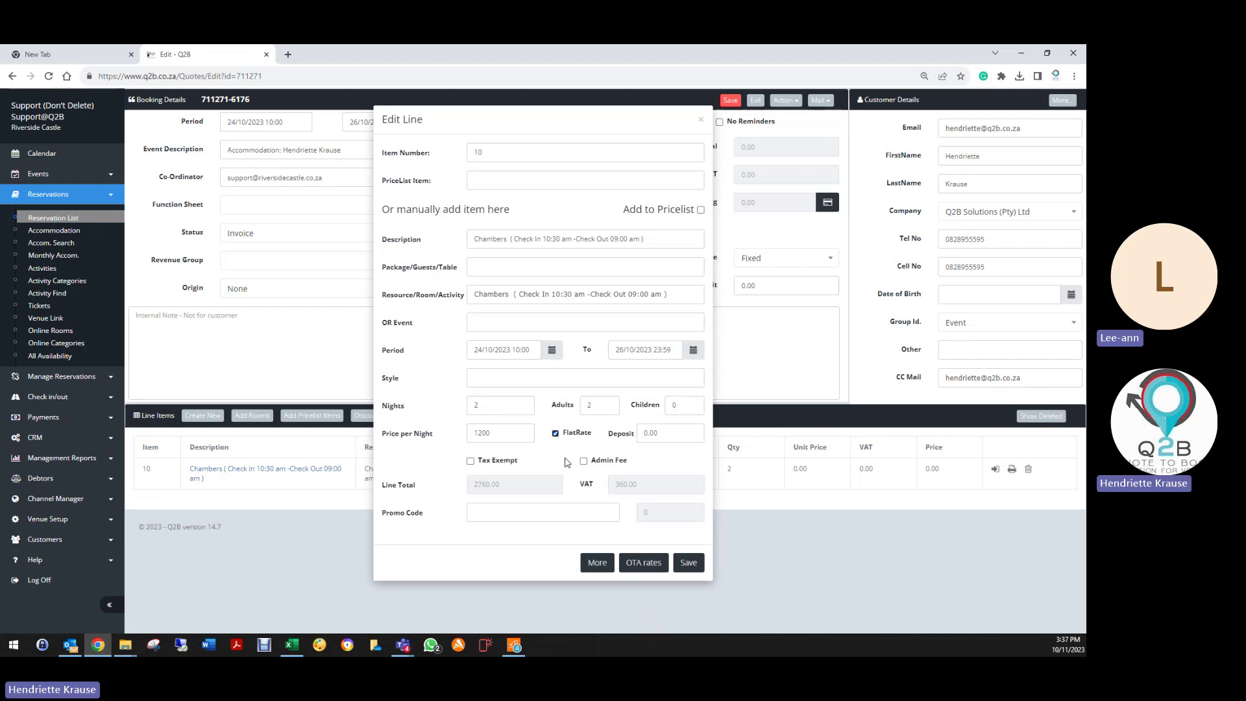
left_click(691, 565)
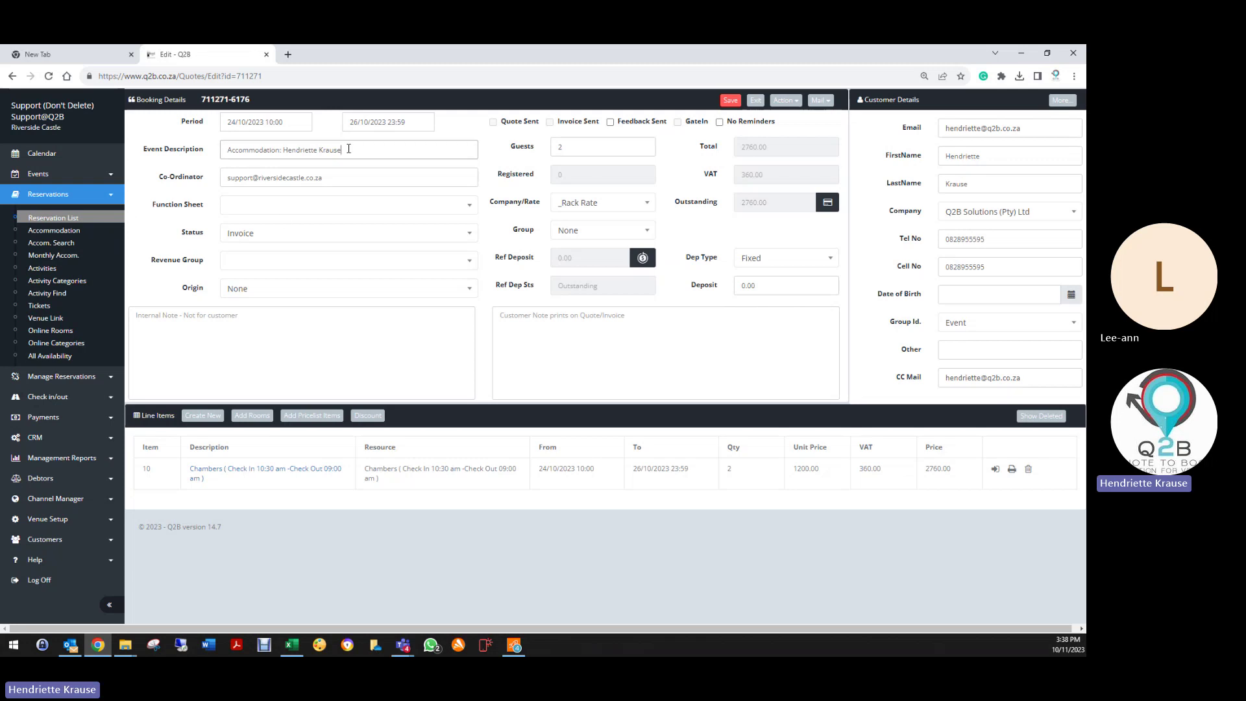
left_click_drag(338, 150, 209, 155)
type("training q2b")
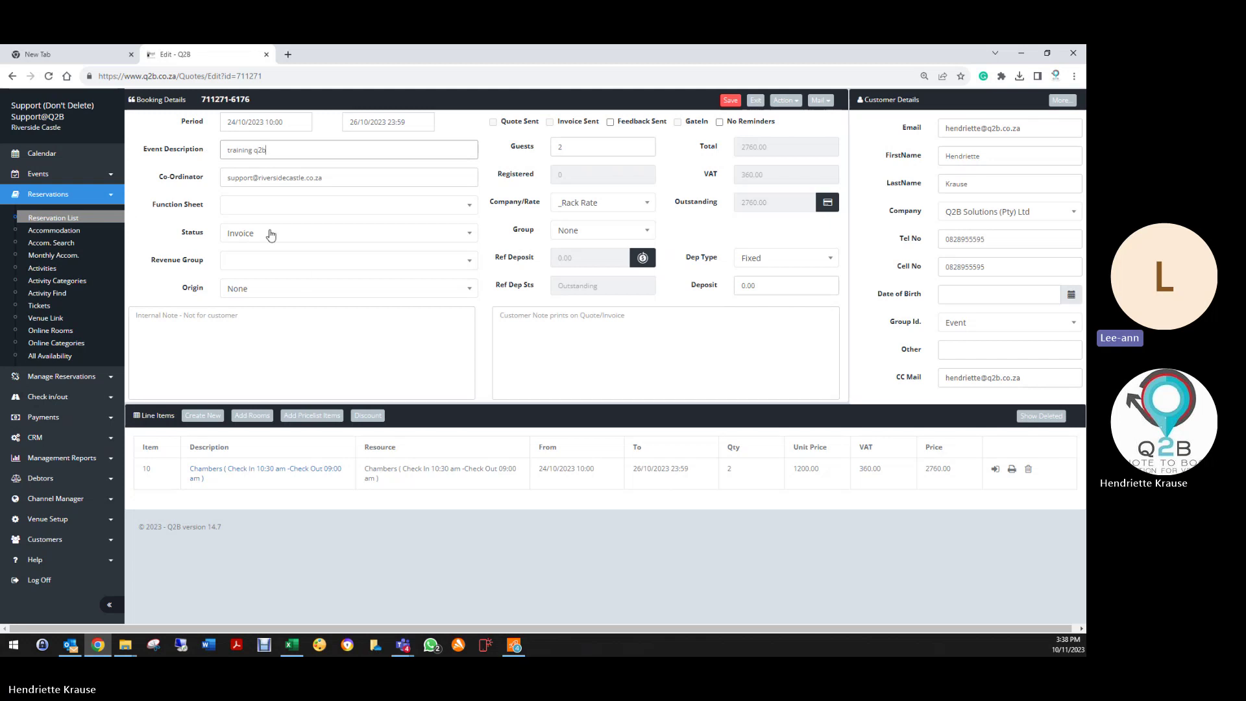
Step: Set status to Deleted and revenue group to Accommodation, save the booking, and exit to the monthly view
left_click(270, 233)
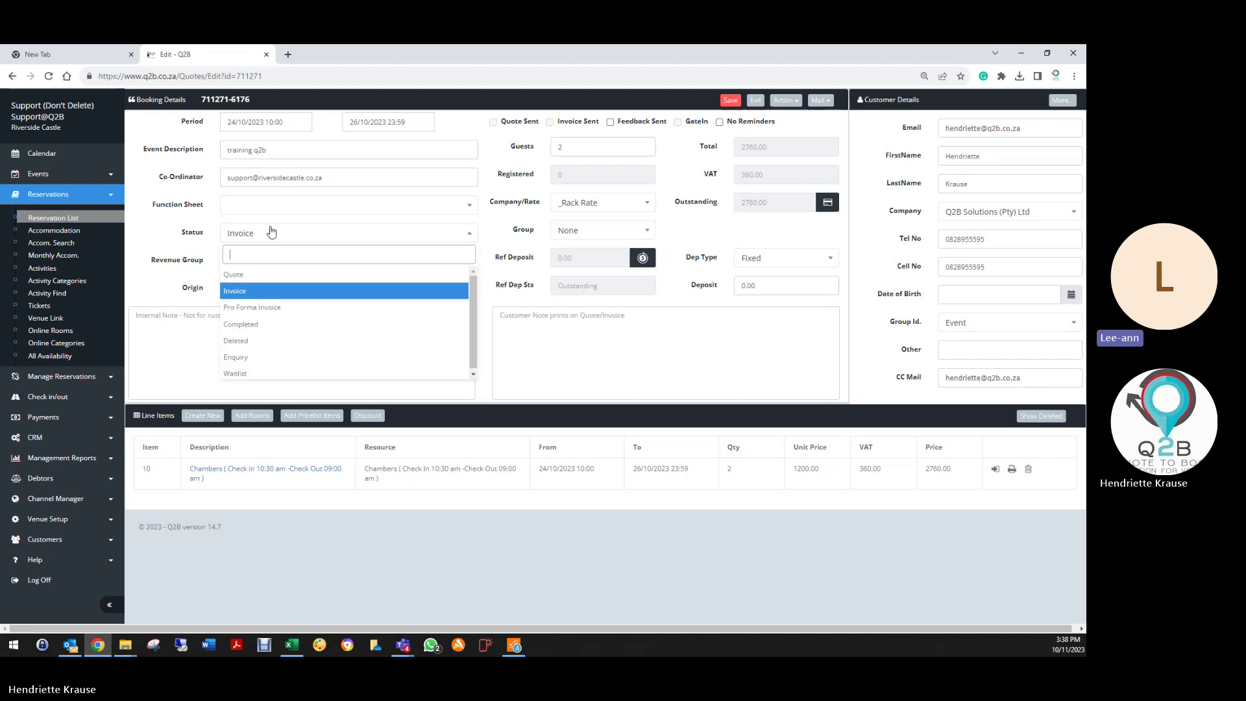
left_click(265, 340)
left_click(254, 266)
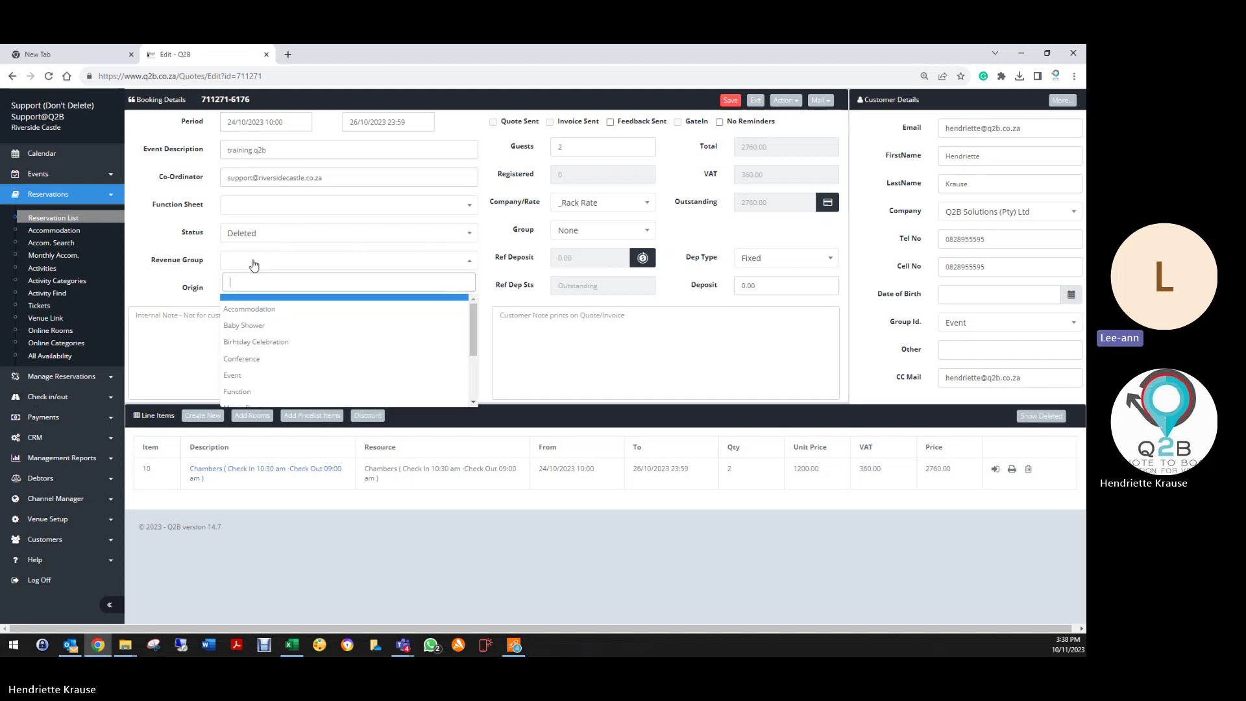
left_click(259, 306)
left_click(730, 100)
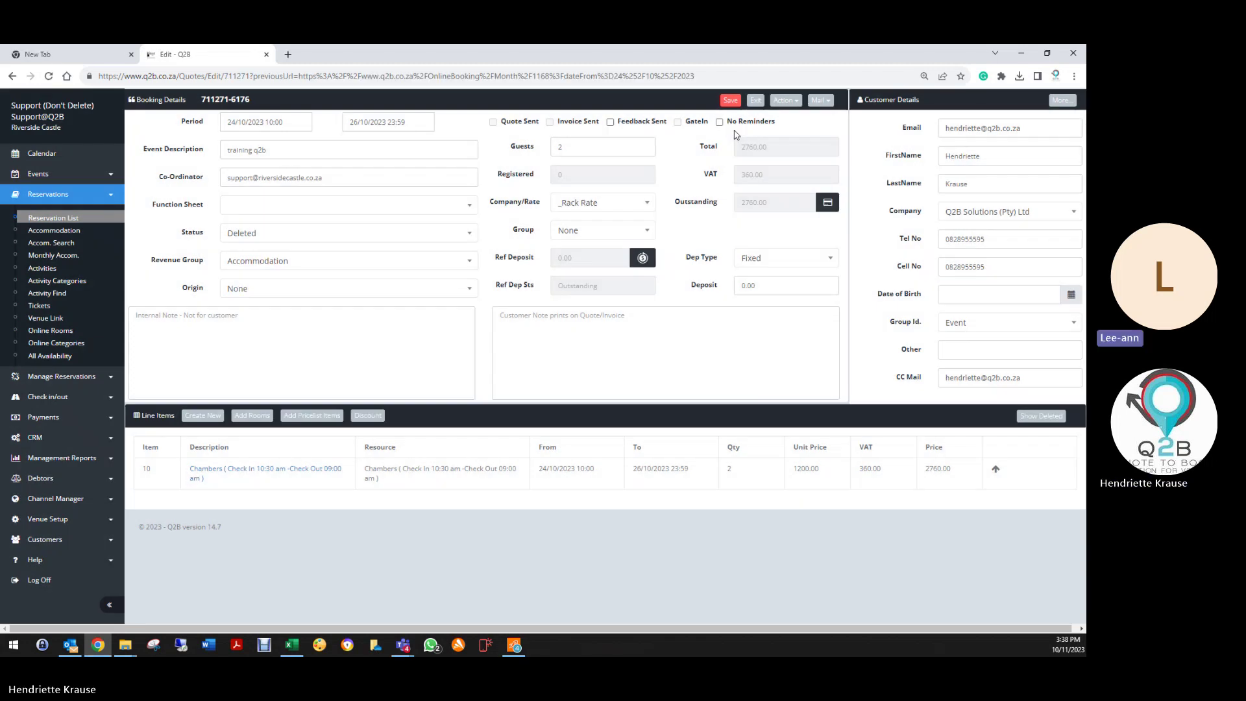
left_click(755, 100)
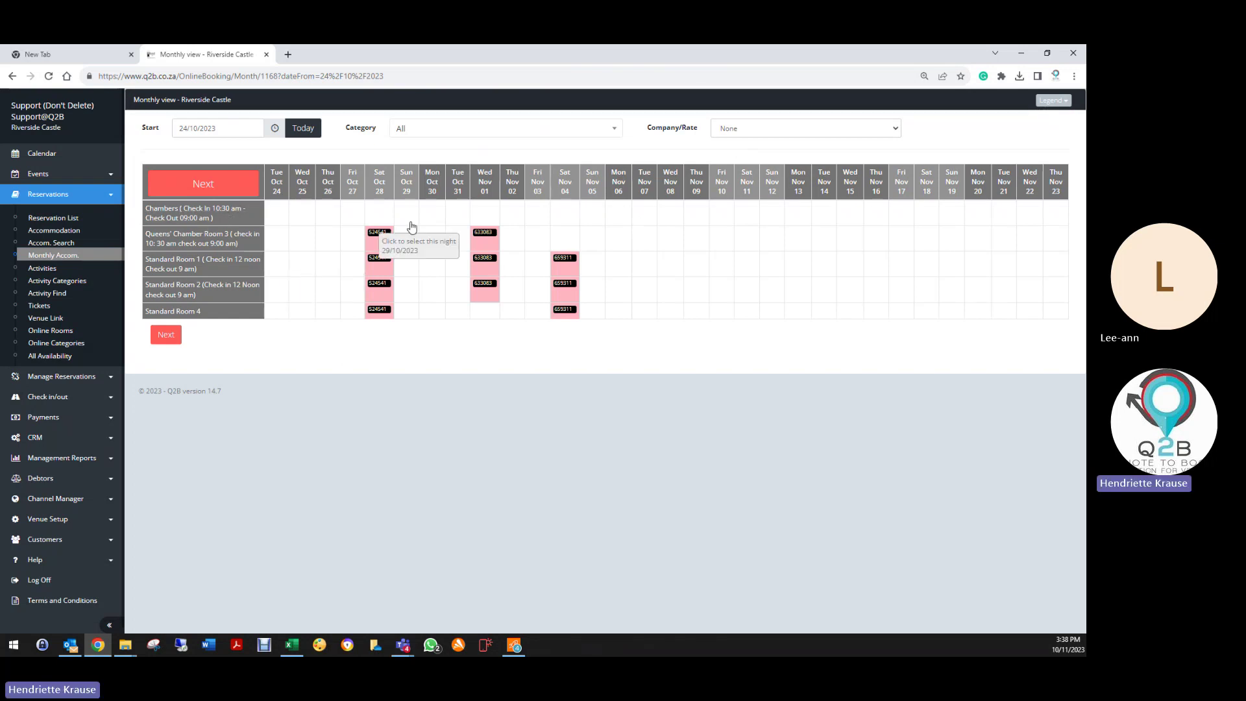
Step: Filter the Reservation List to Deleted bookings and open booking 711271
left_click(41, 156)
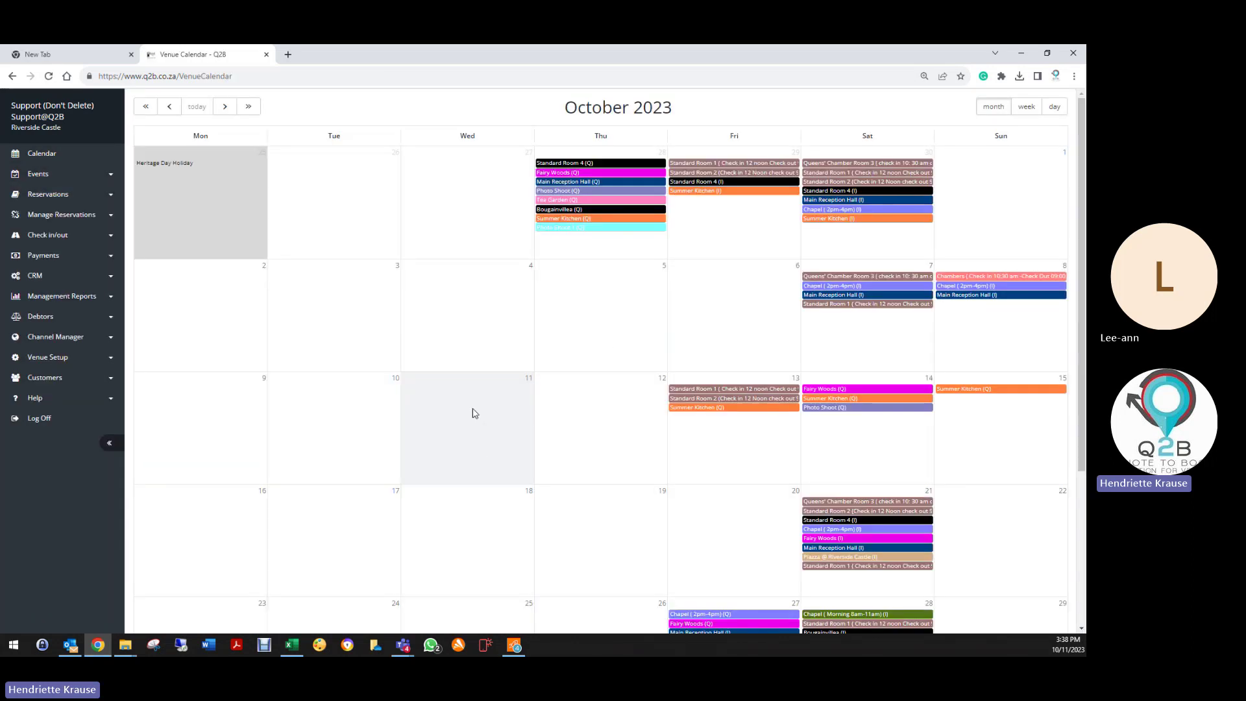
left_click(48, 195)
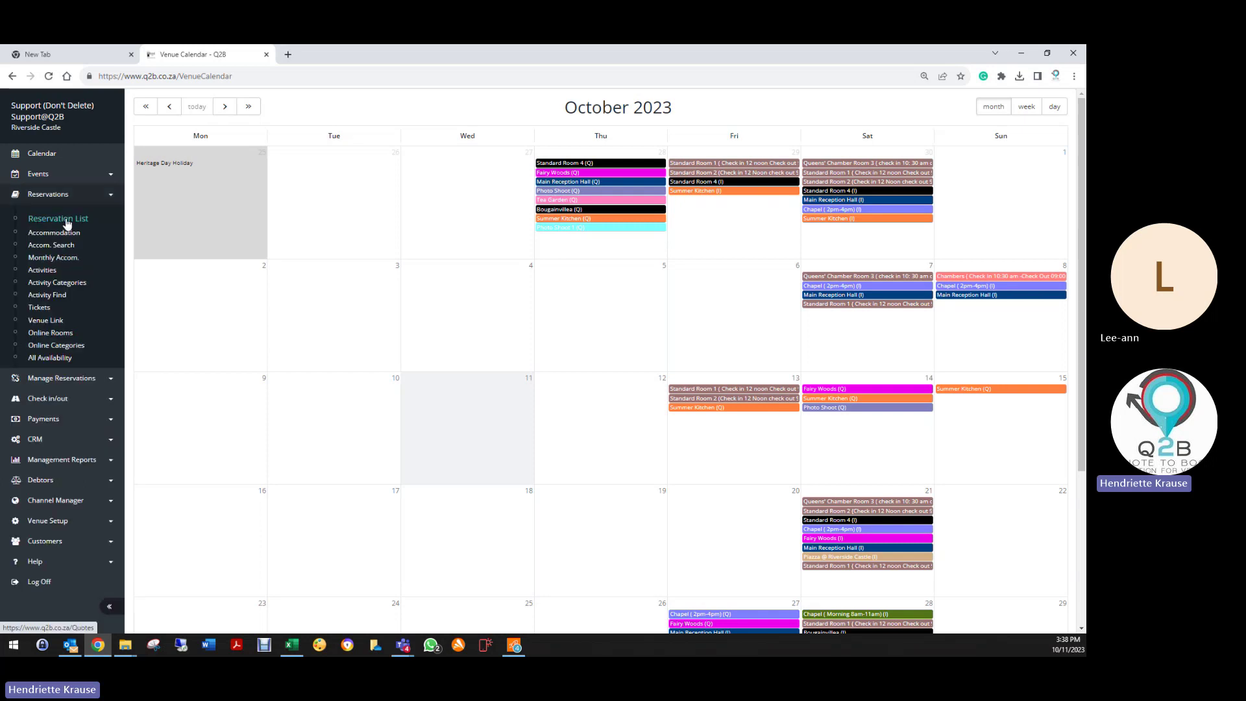
left_click(59, 218)
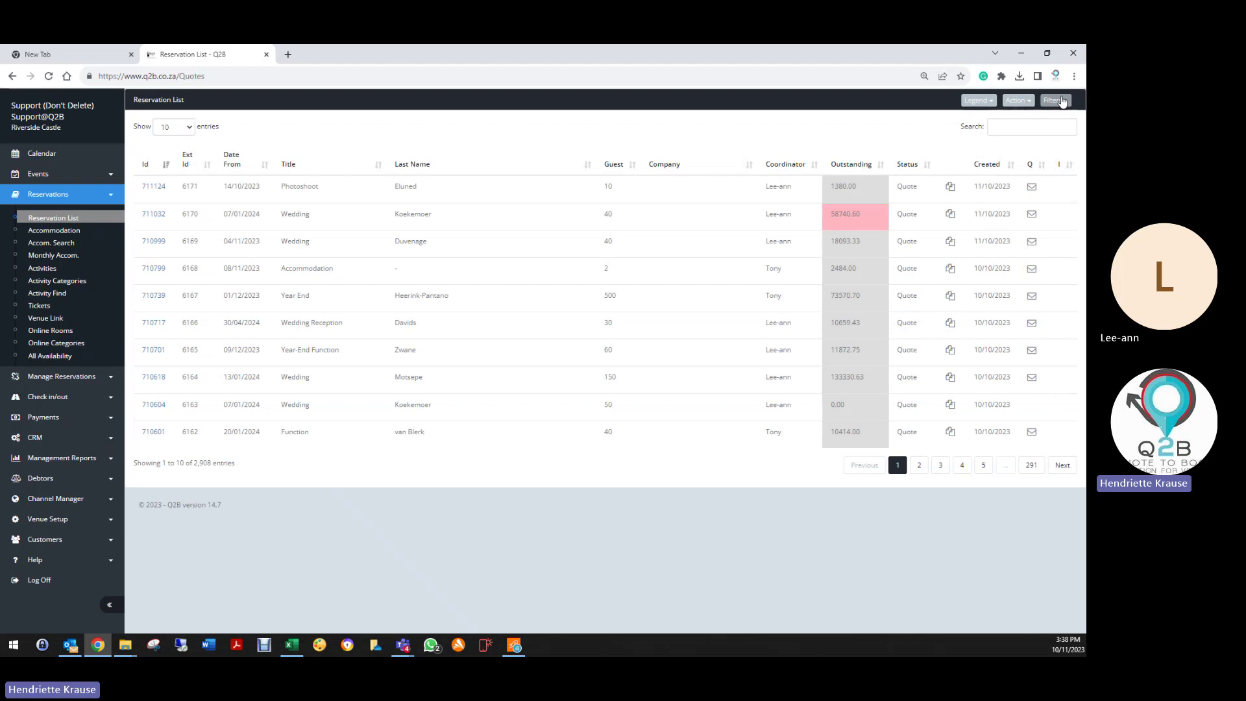
left_click(1061, 101)
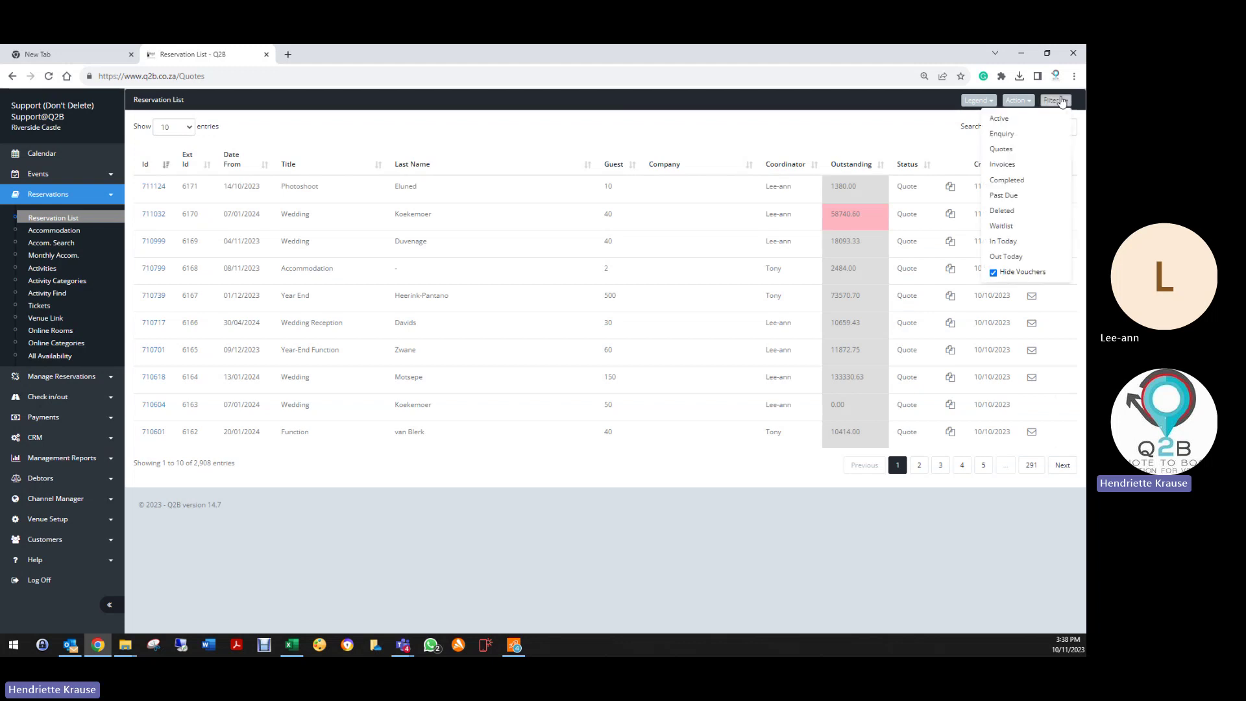
left_click(1001, 211)
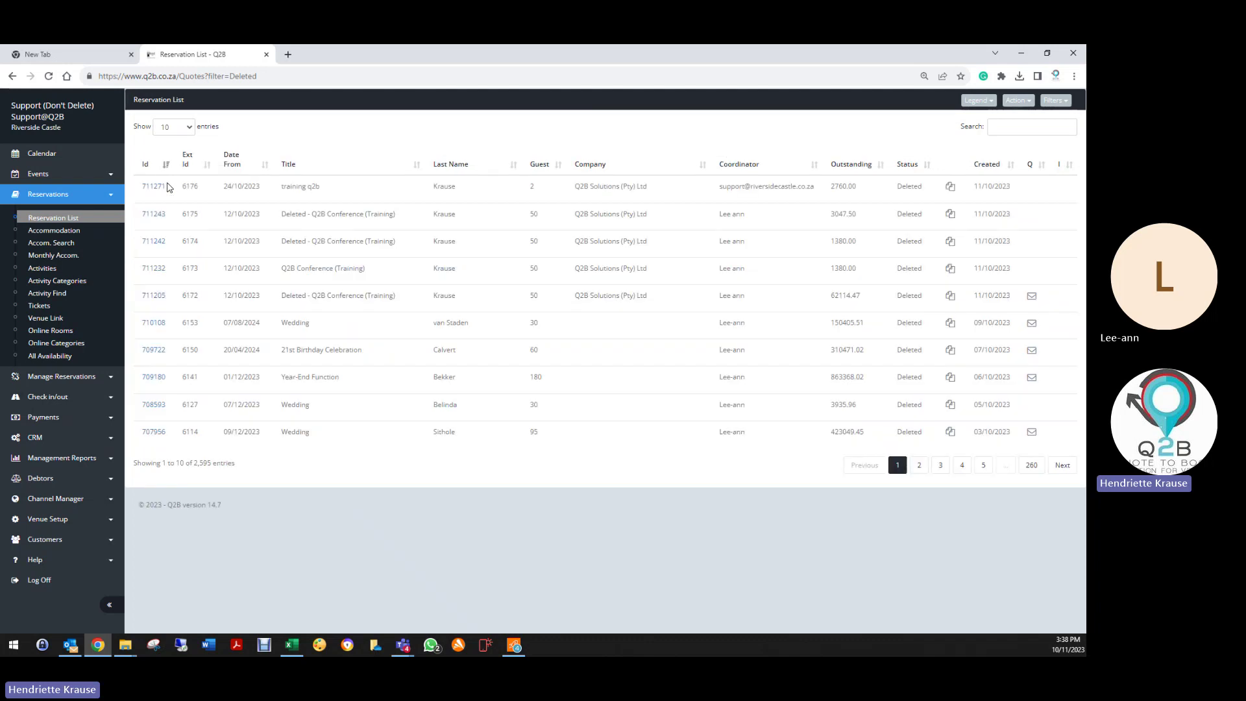
left_click(162, 188)
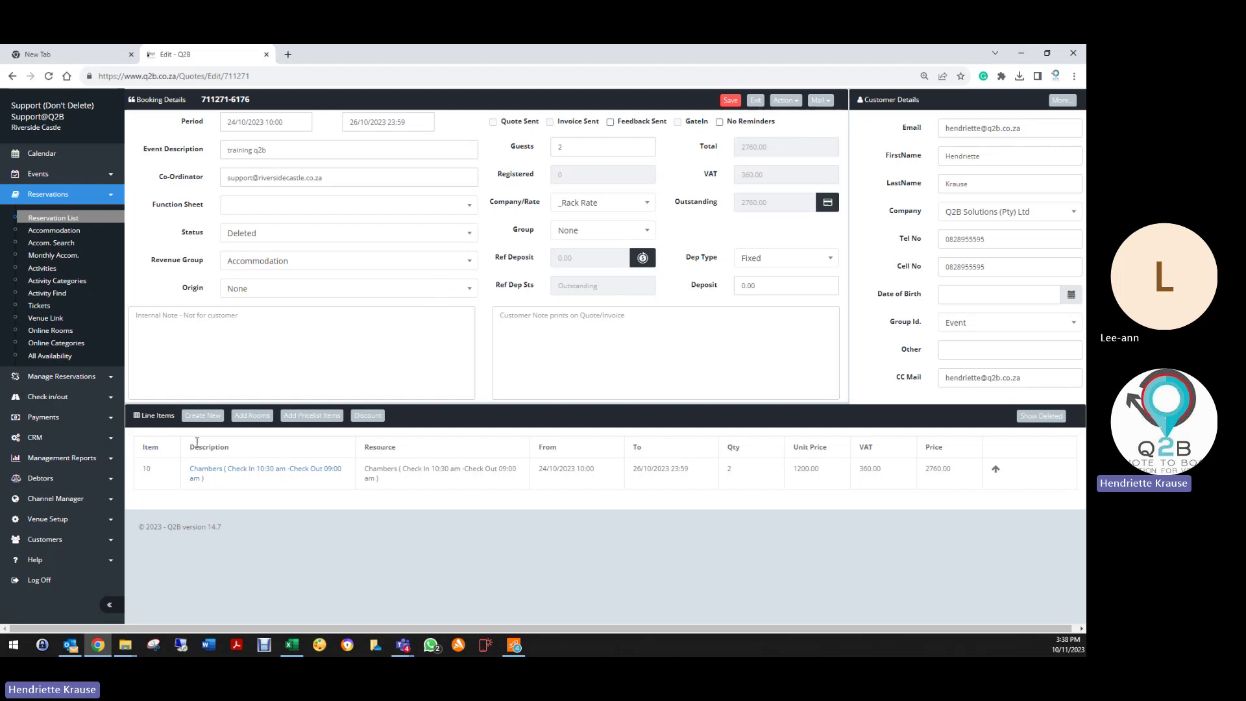
Step: Add a flat-rate Queens' Chamber Room 3 line at 1500 per night, then save the booking
left_click(202, 415)
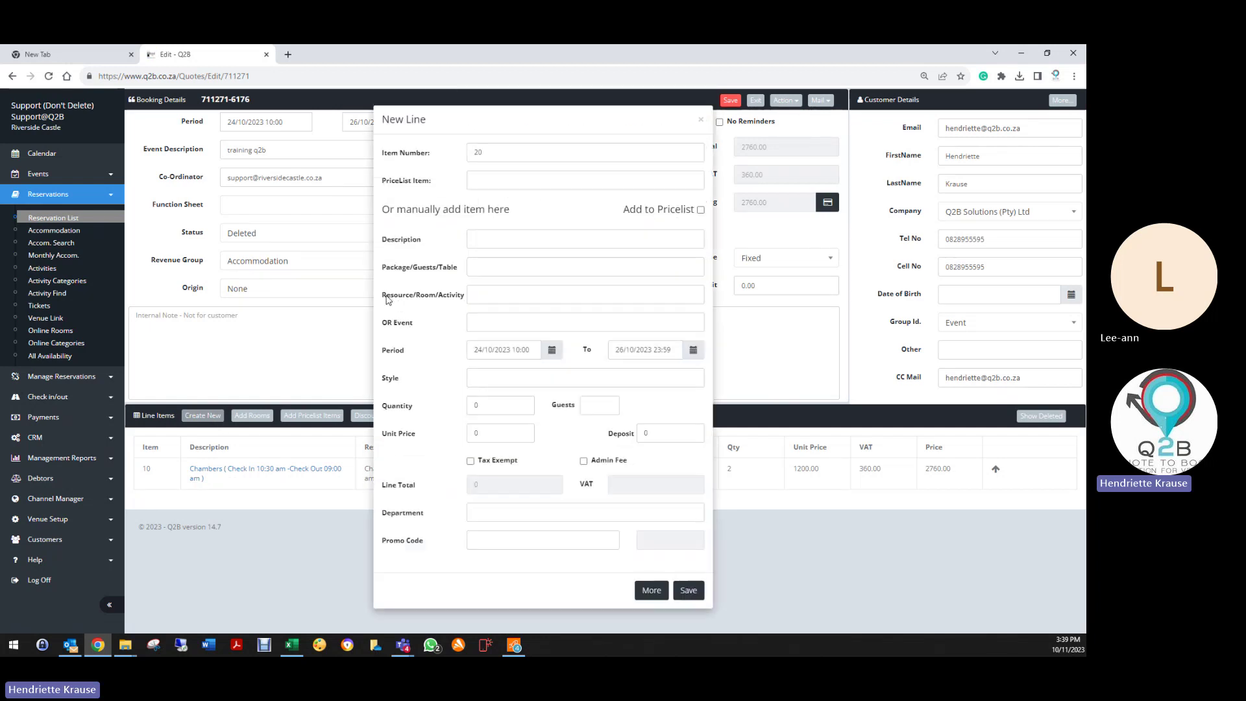
left_click(487, 296)
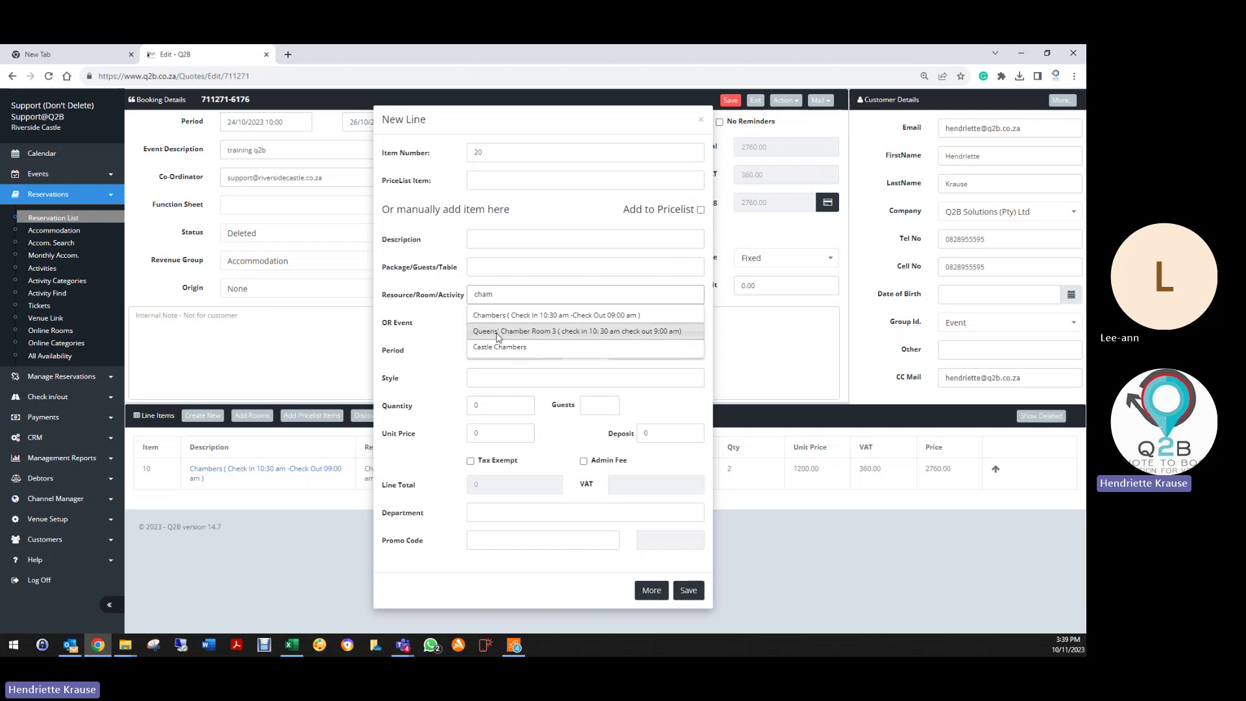
left_click(498, 333)
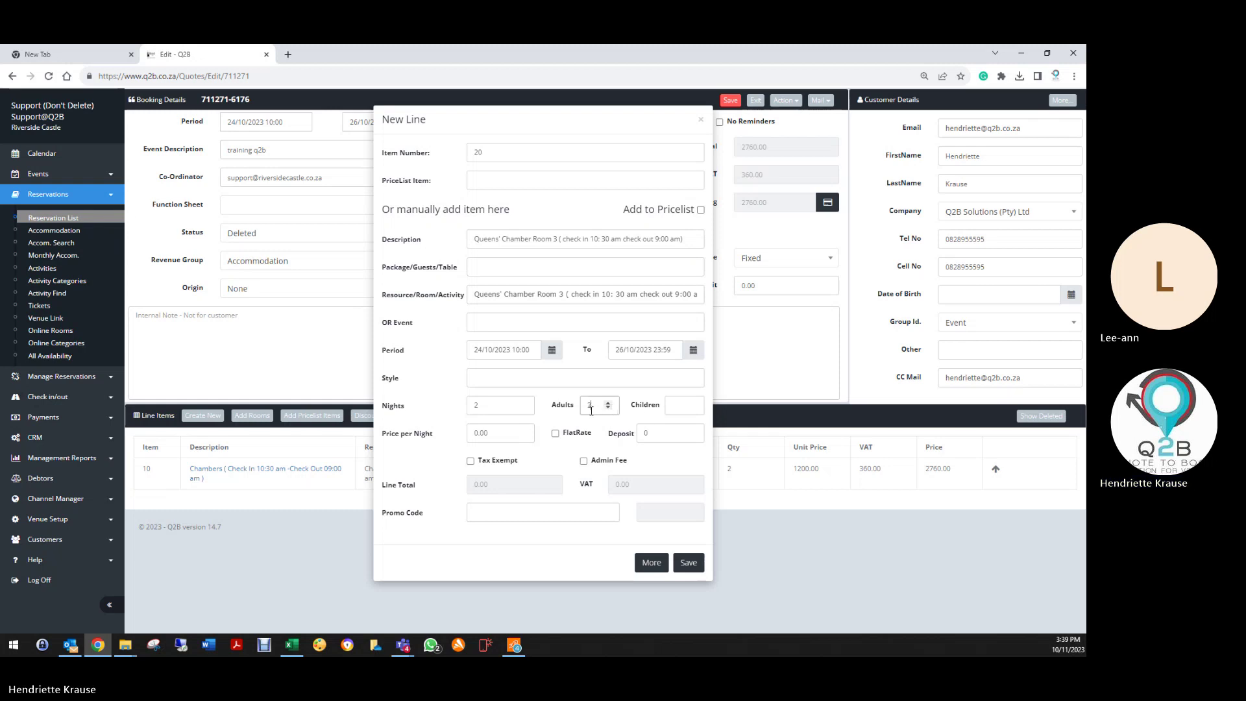
left_click(504, 426)
type("15")
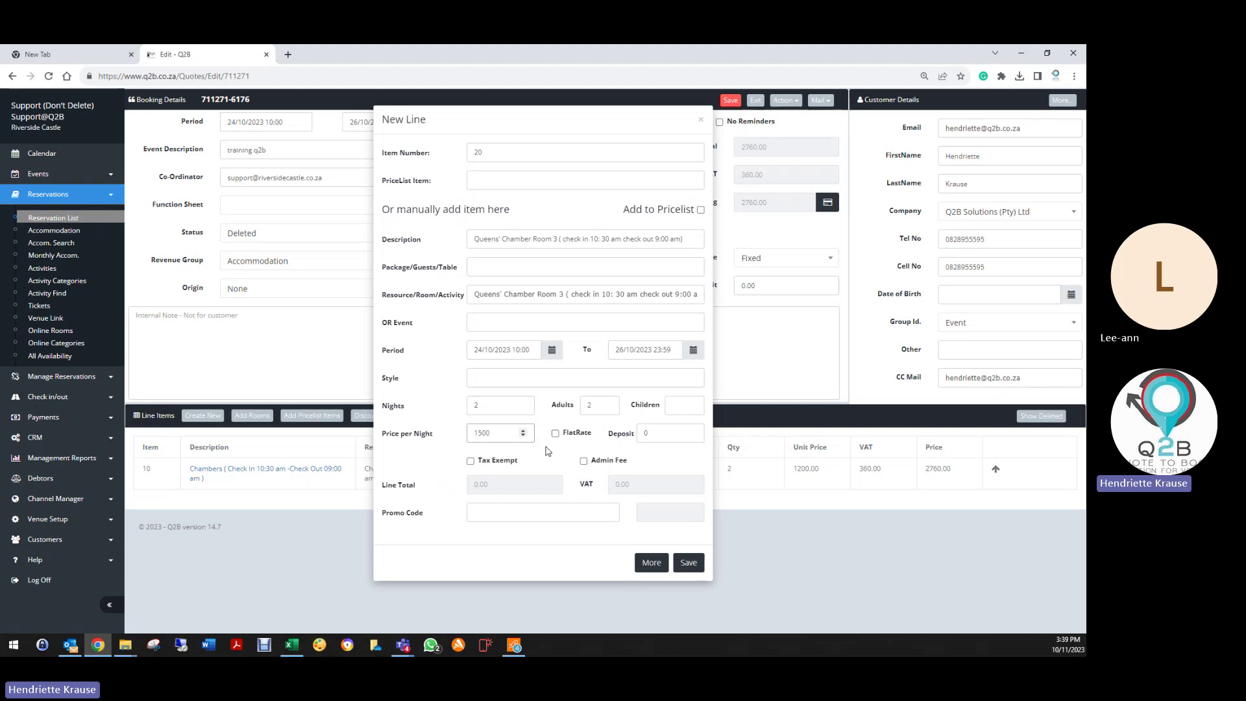
left_click(547, 451)
left_click(557, 437)
left_click(689, 562)
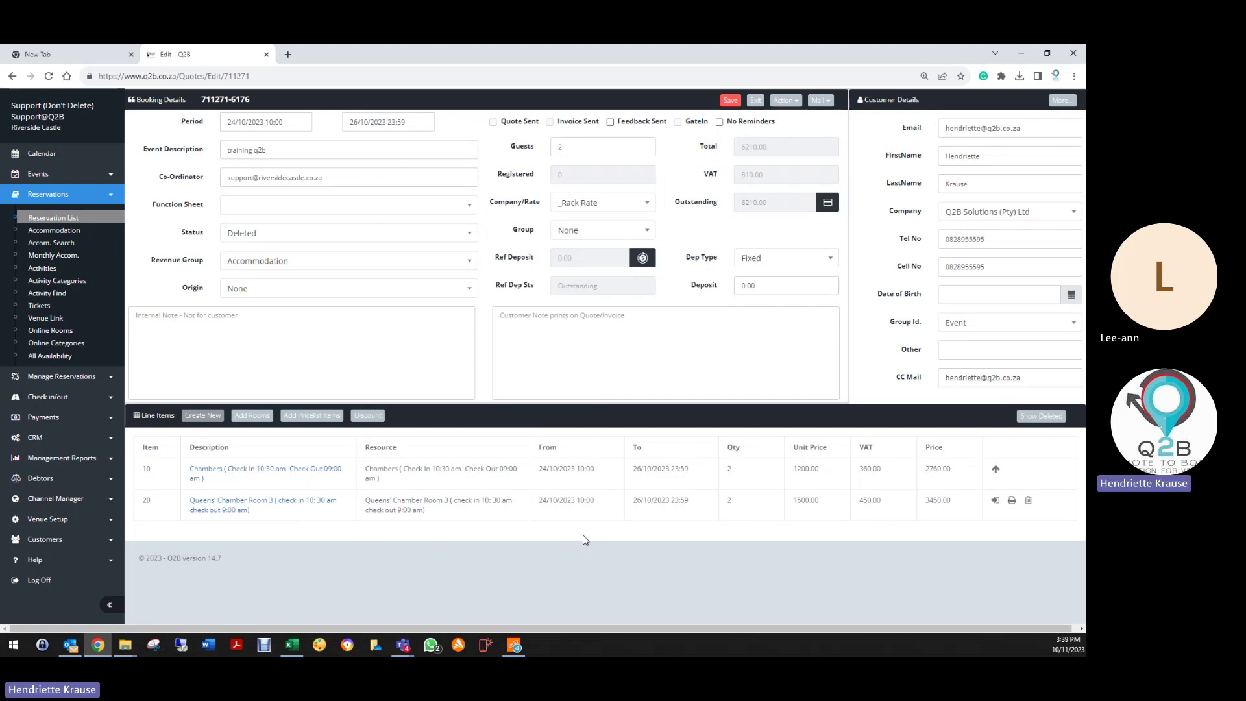
left_click(729, 100)
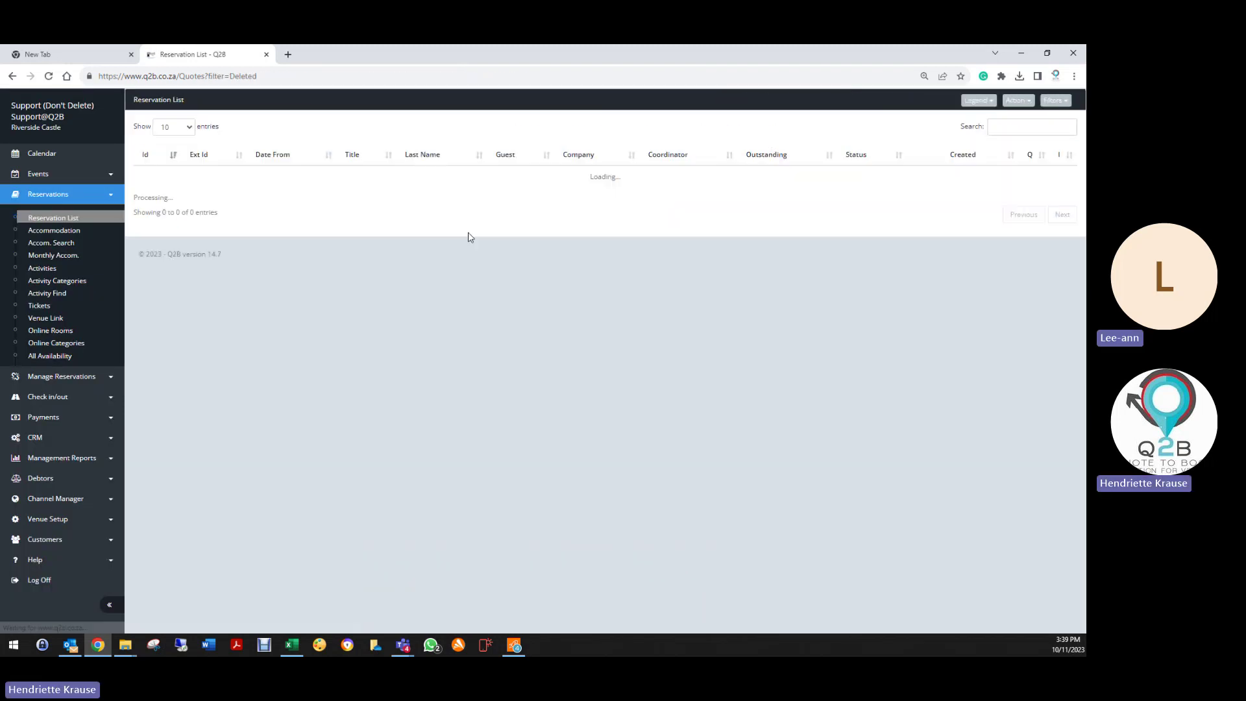
Step: Select the Oct 10–11 nights for Chambers, Queens' Chamber Room 3, and Standard Rooms 1, 2 and 4
left_click(91, 268)
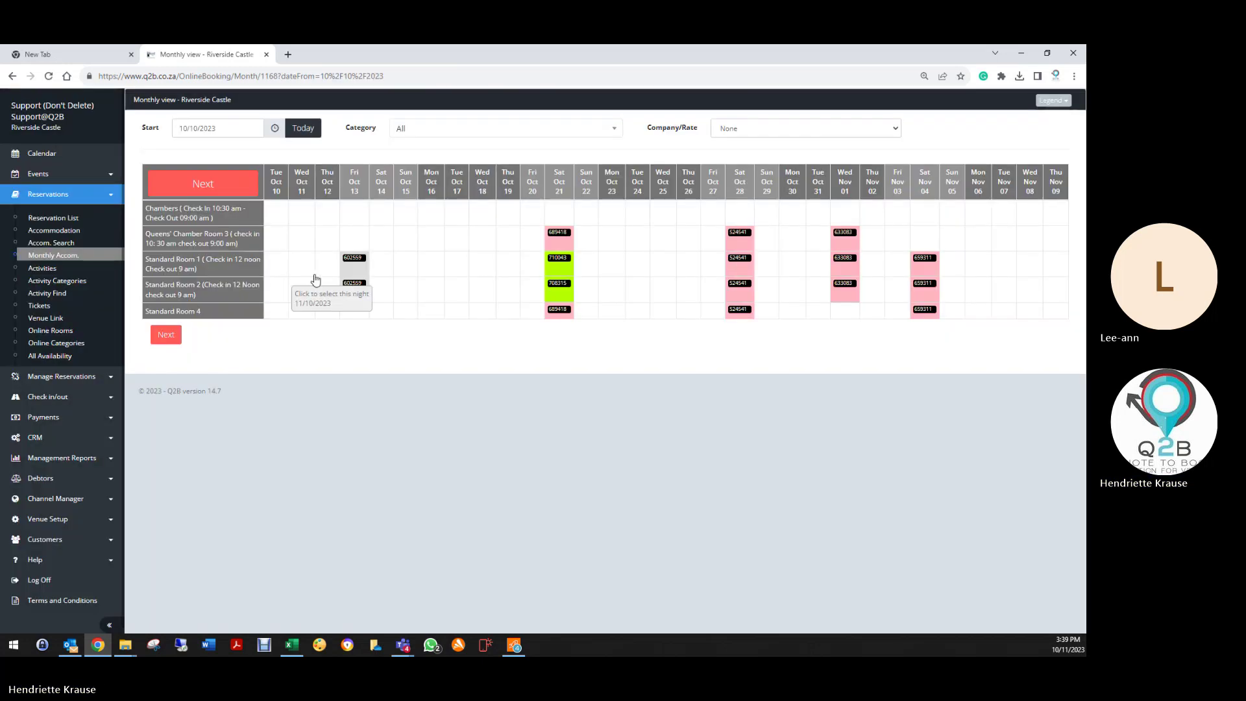
left_click(278, 217)
left_click(301, 219)
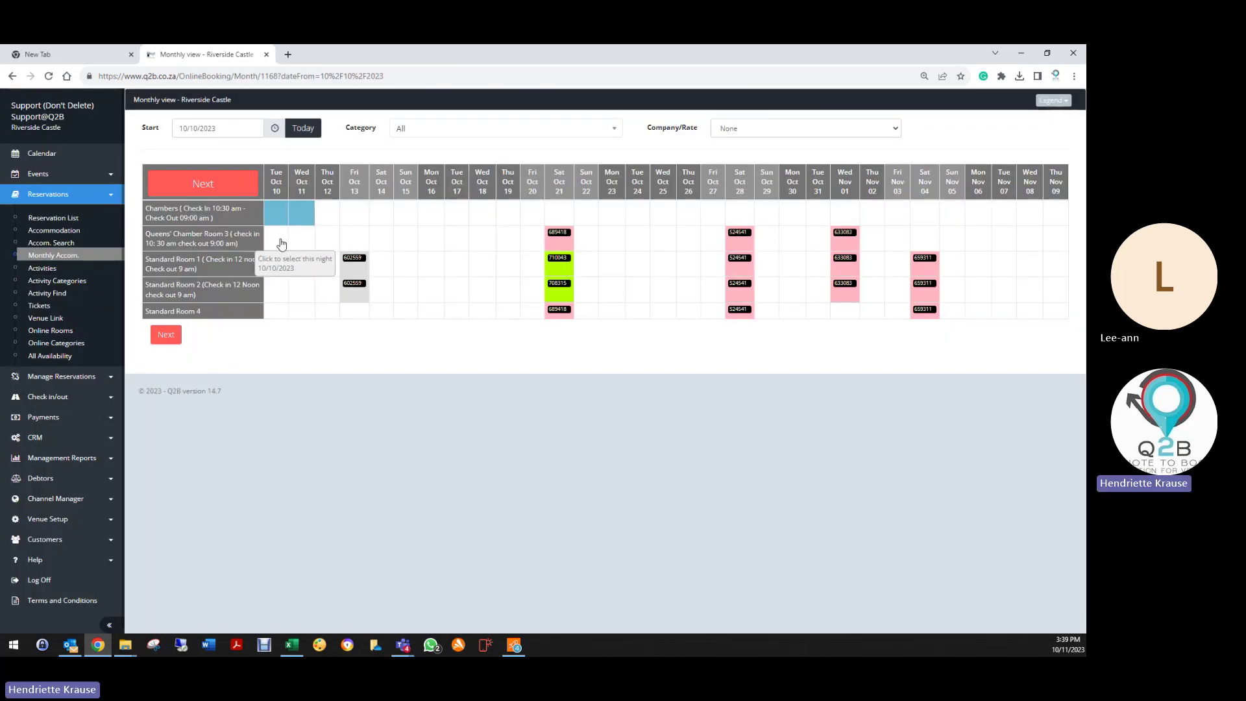
left_click(278, 241)
left_click(300, 242)
left_click(277, 265)
left_click(301, 266)
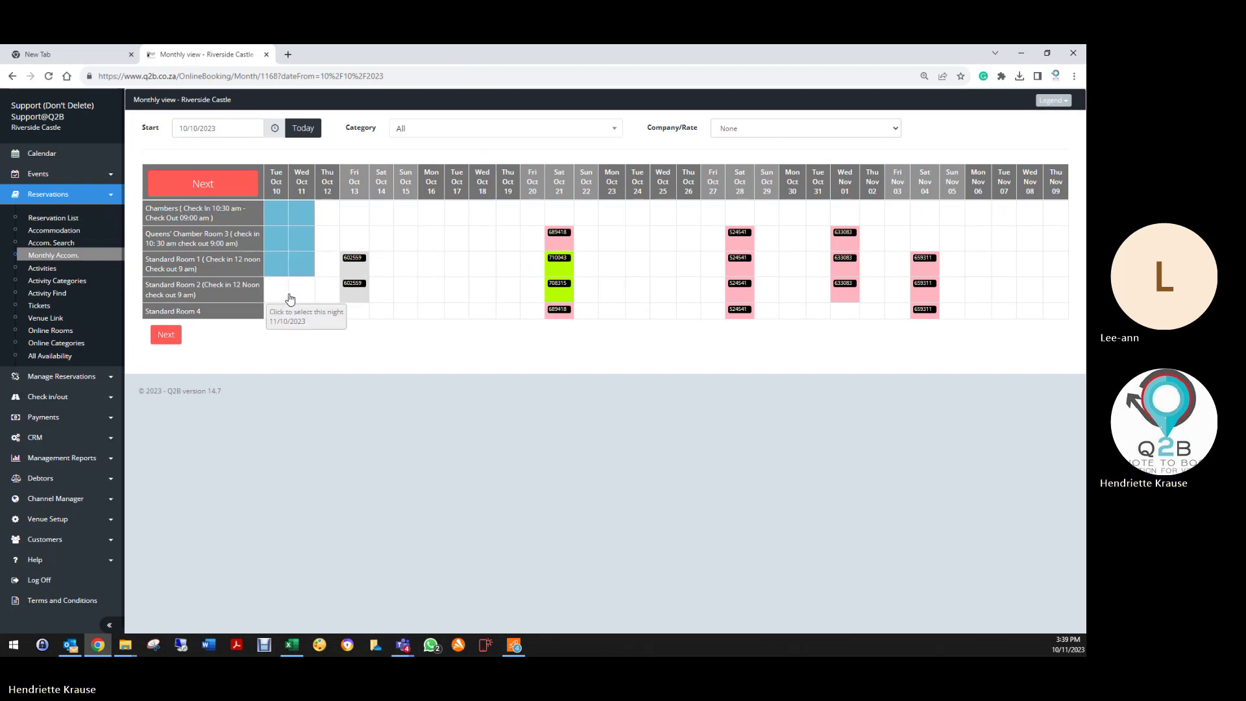
left_click(277, 289)
left_click(300, 290)
left_click(276, 311)
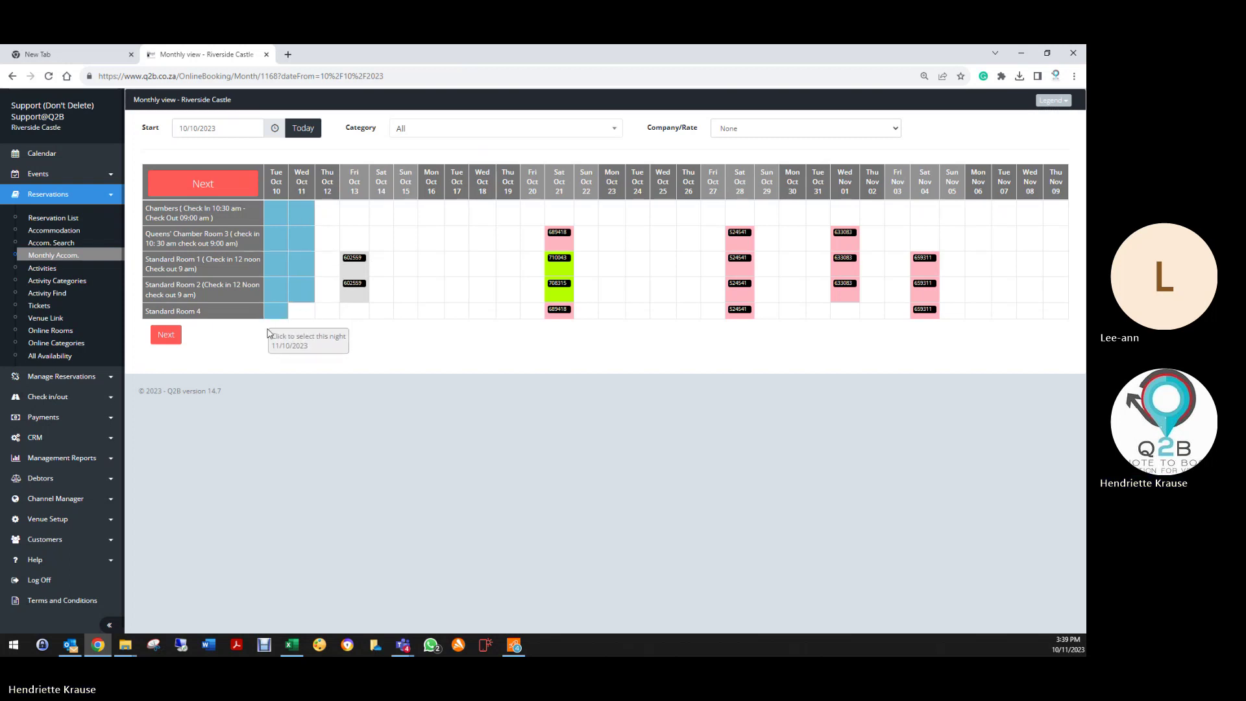
left_click(300, 311)
Step: Set 2 guests for Queens' Chamber Room 3 and 1 for each Standard Room, then reset the trial booking
left_click(167, 334)
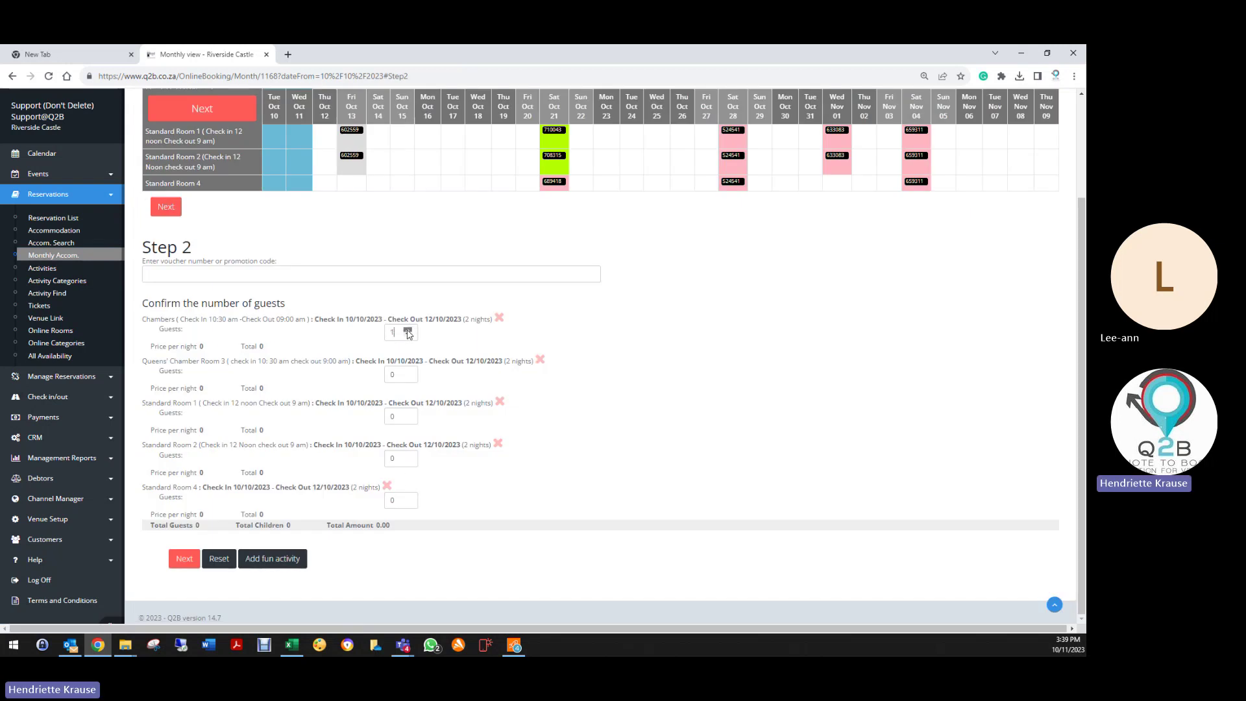
double_click(408, 373)
left_click(408, 415)
left_click(408, 456)
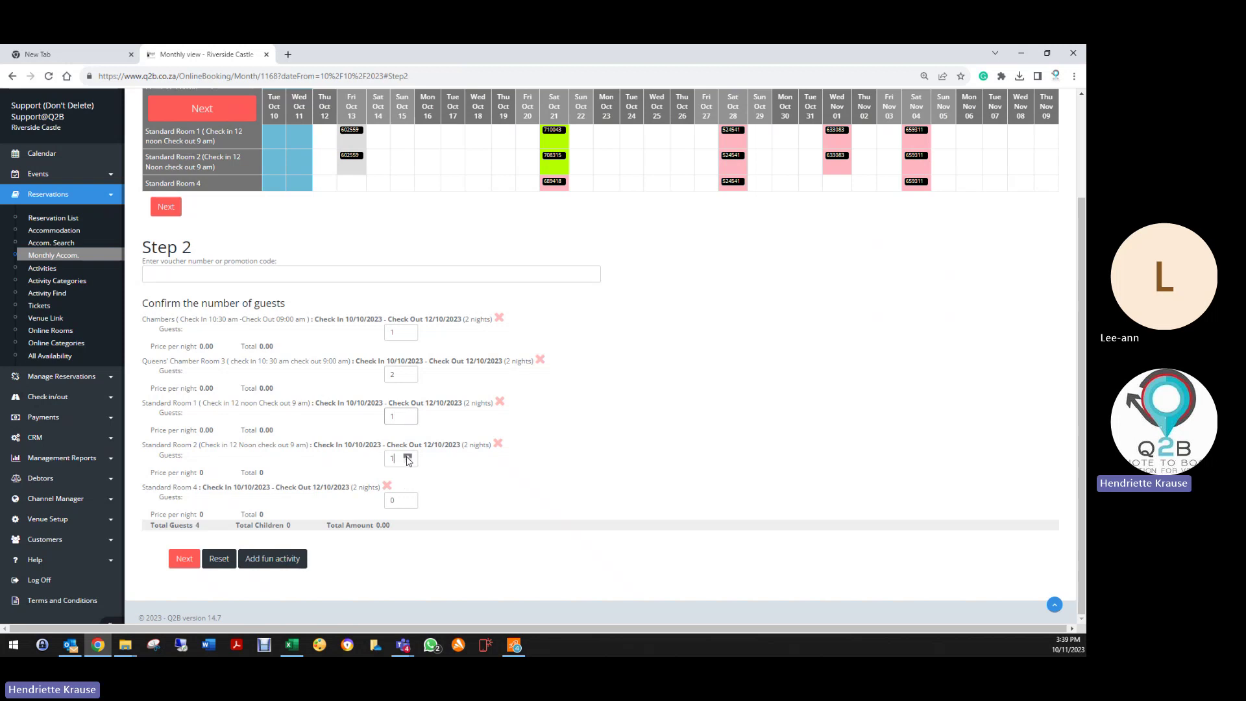
left_click(407, 497)
left_click(218, 561)
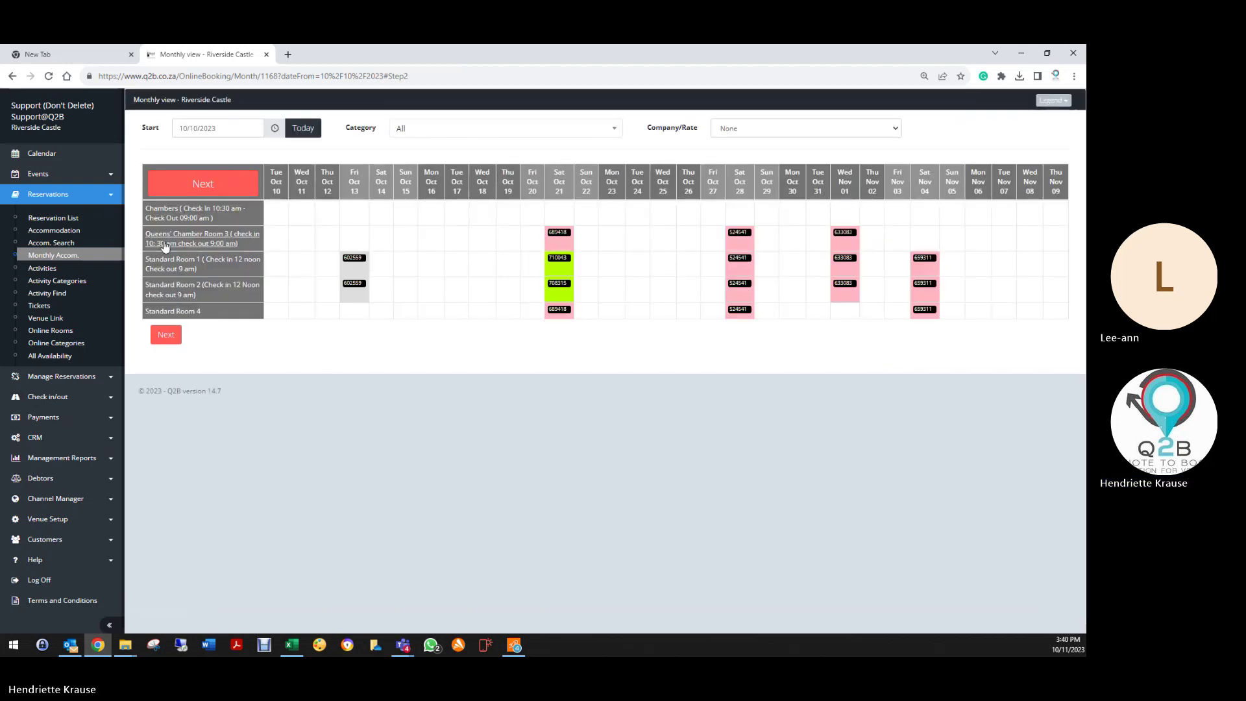
Step: Browse the online Activities and Tickets pages, then review the Venue Link list of partner venues
left_click(37, 270)
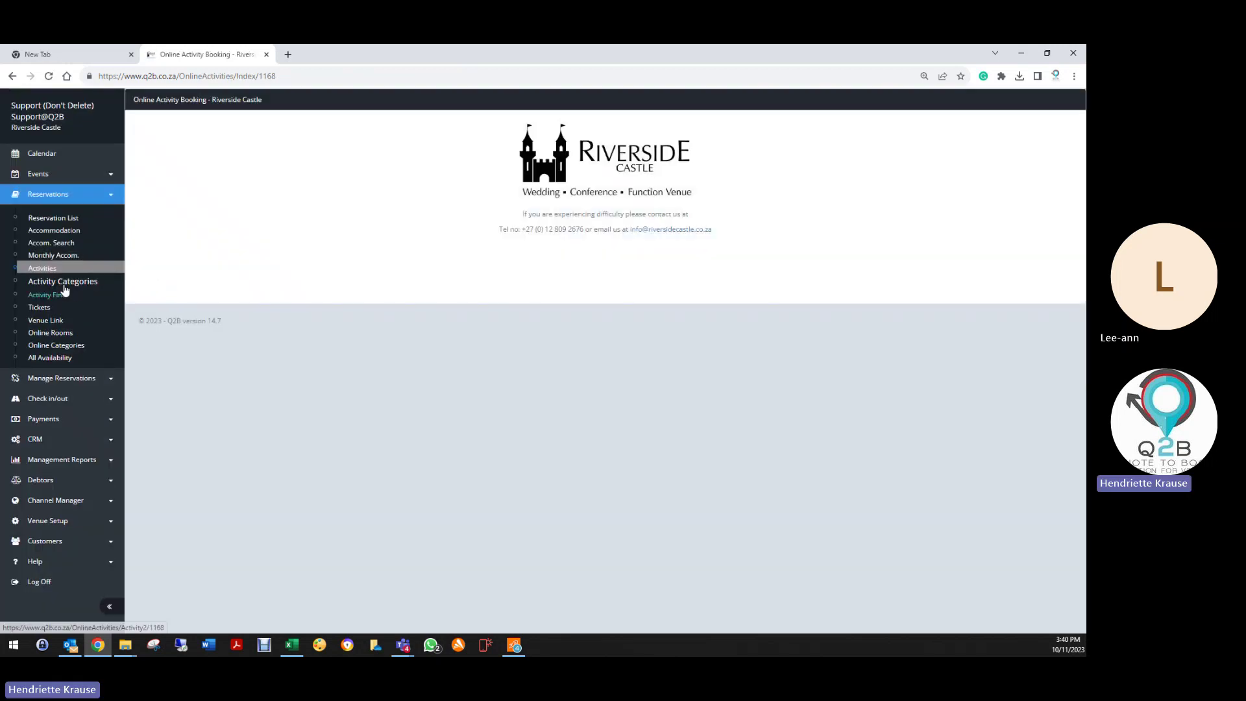
left_click(40, 307)
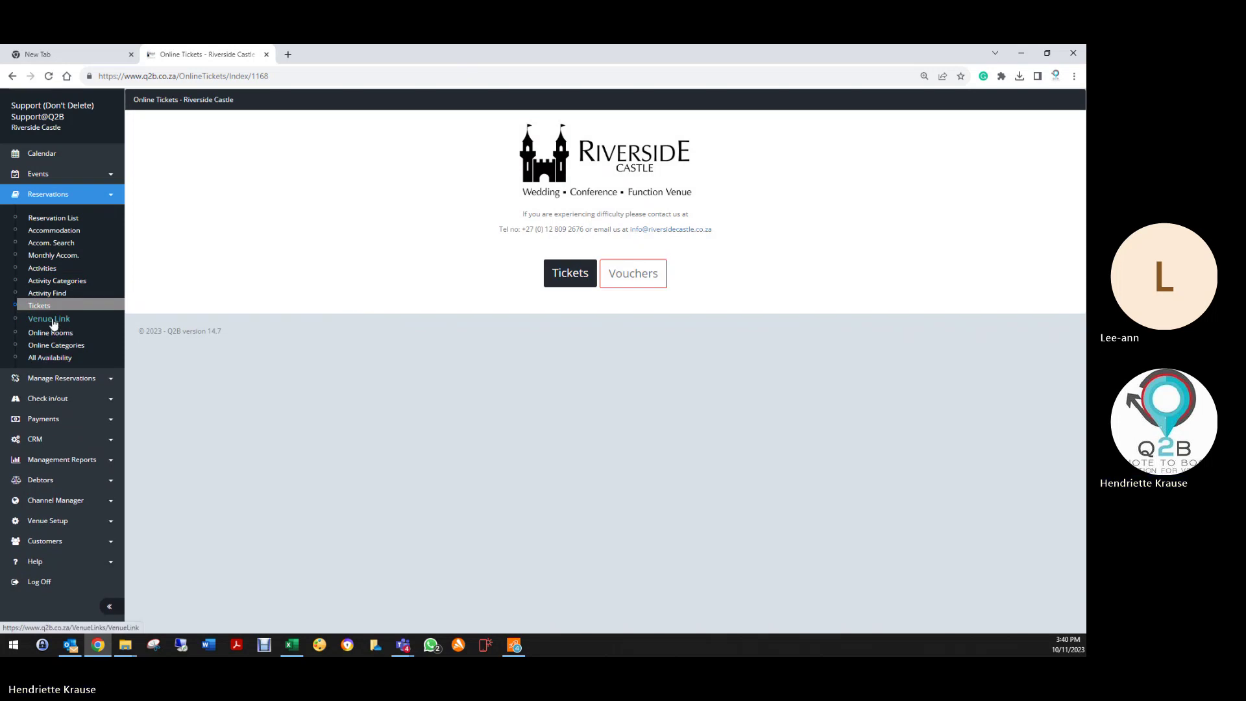
left_click(51, 320)
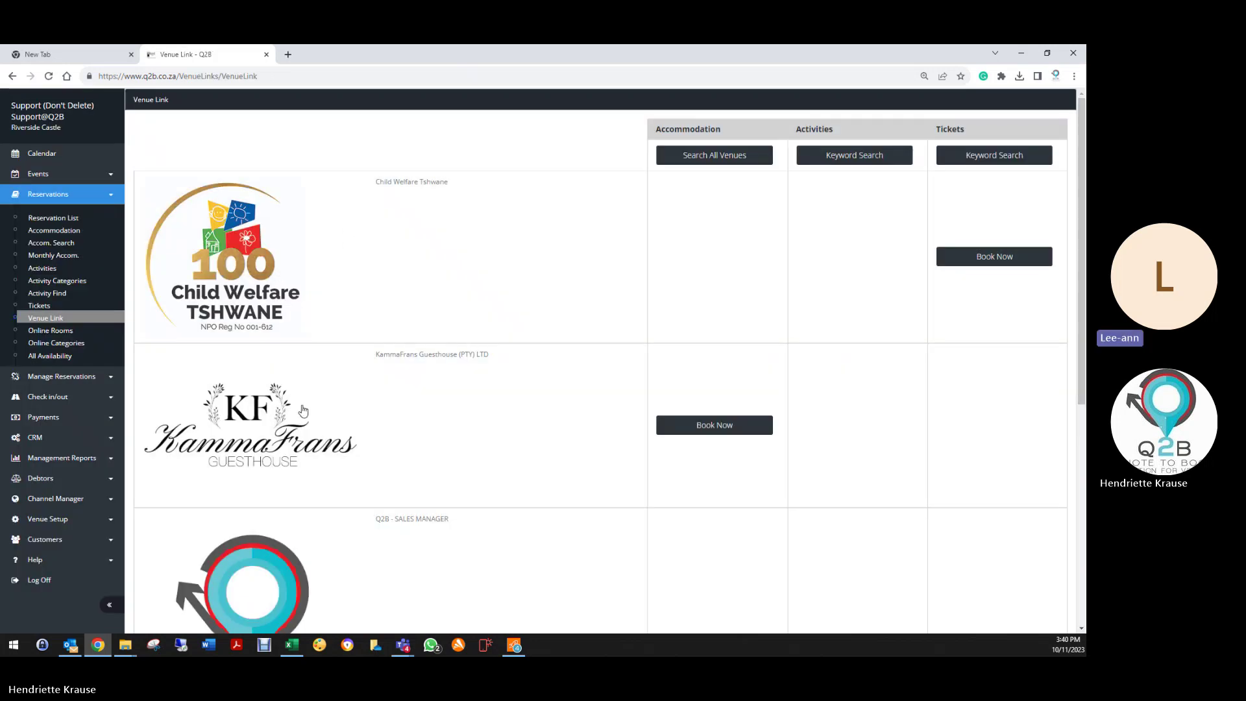
scroll(281, 402, "down", 5)
scroll(279, 404, "up", 5)
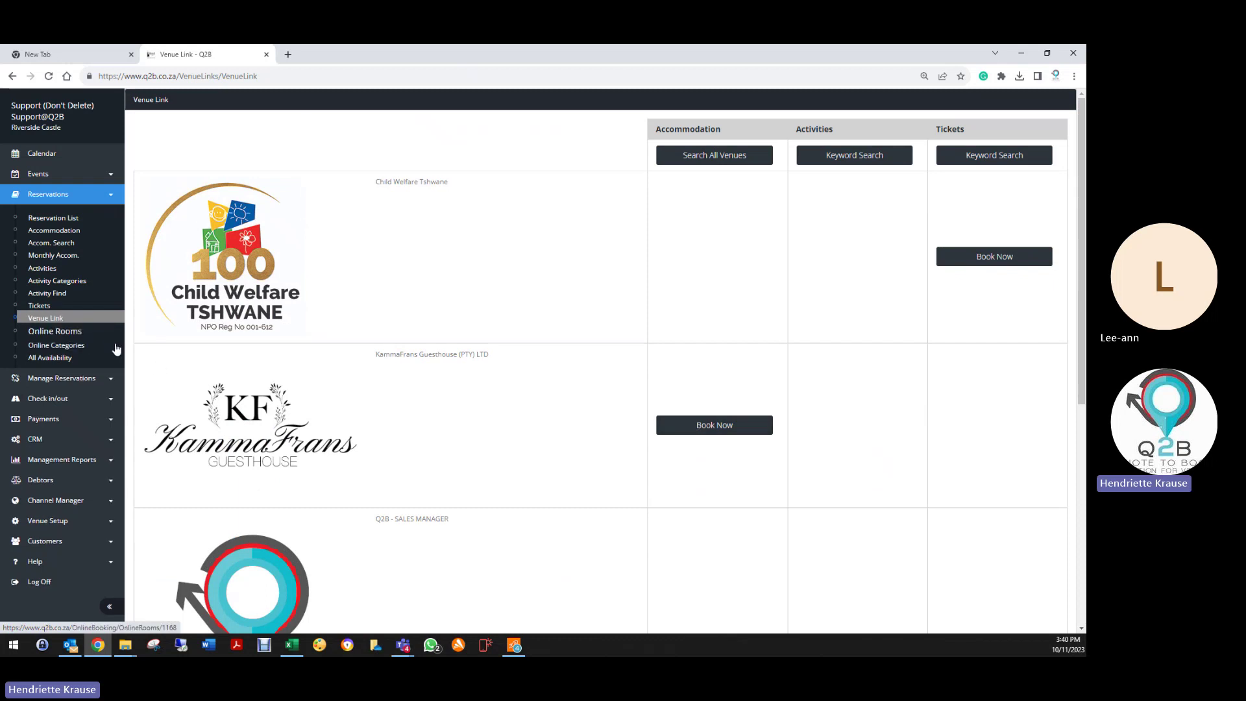
left_click(698, 426)
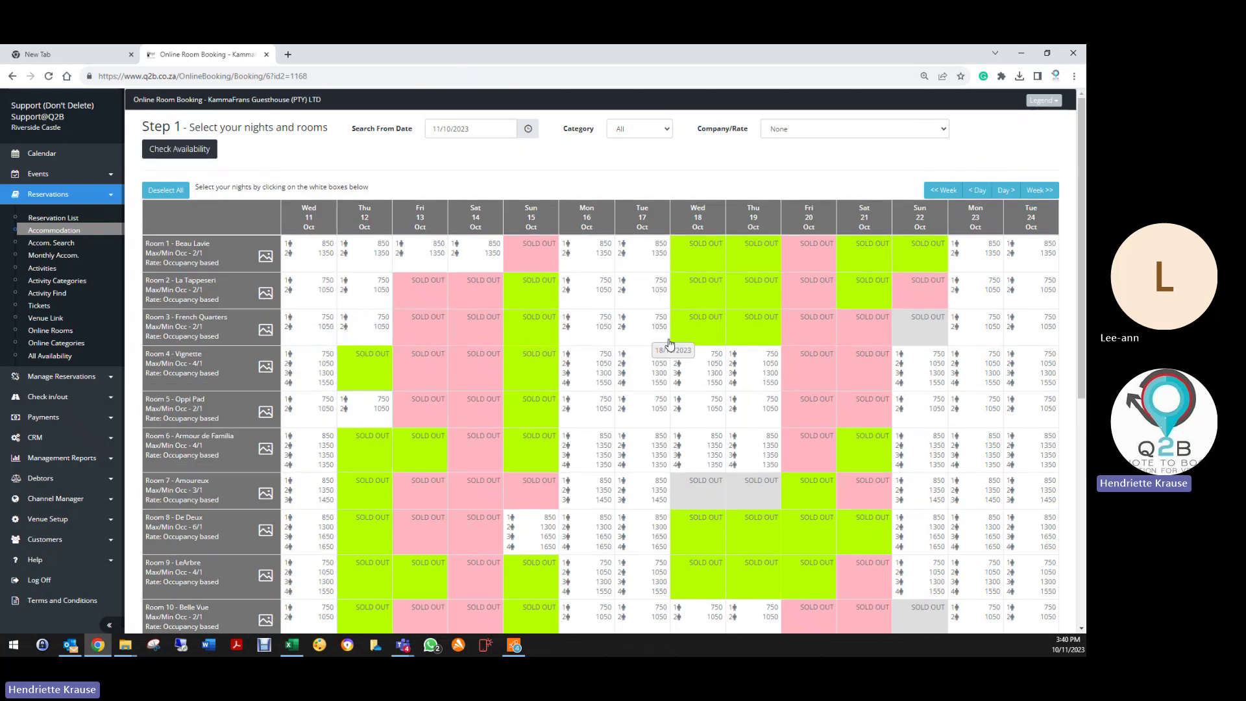
left_click(792, 129)
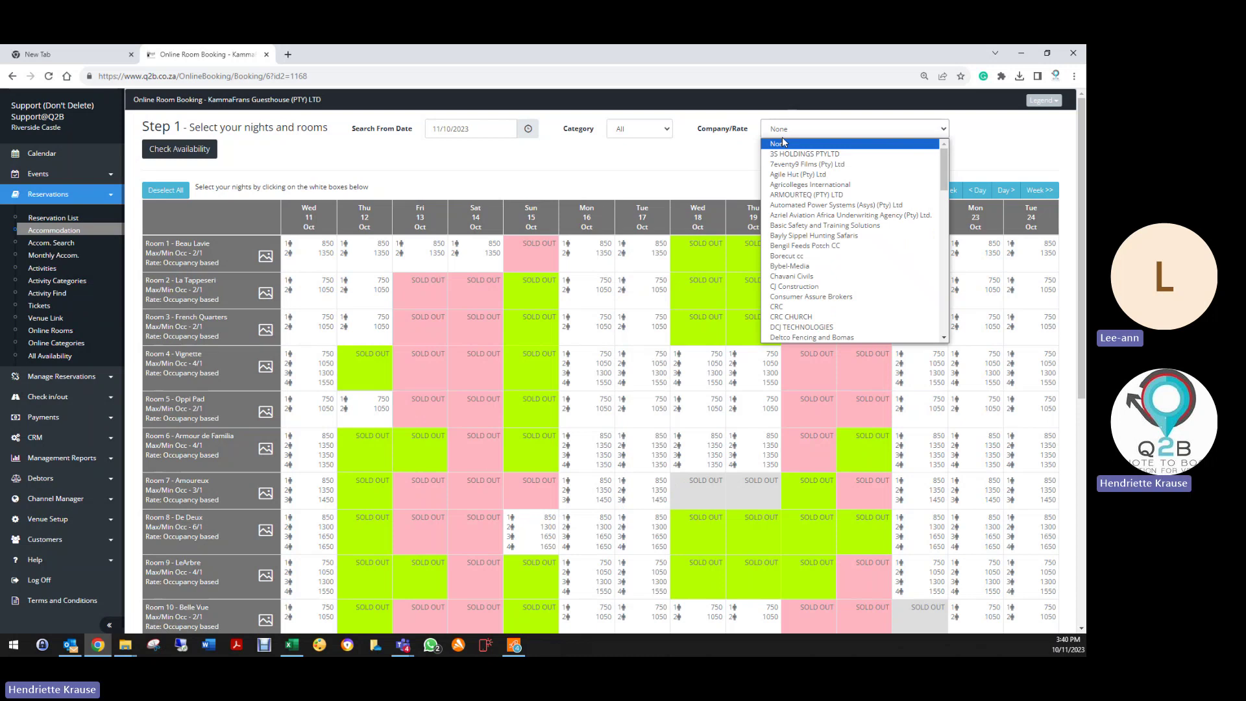
left_click(783, 144)
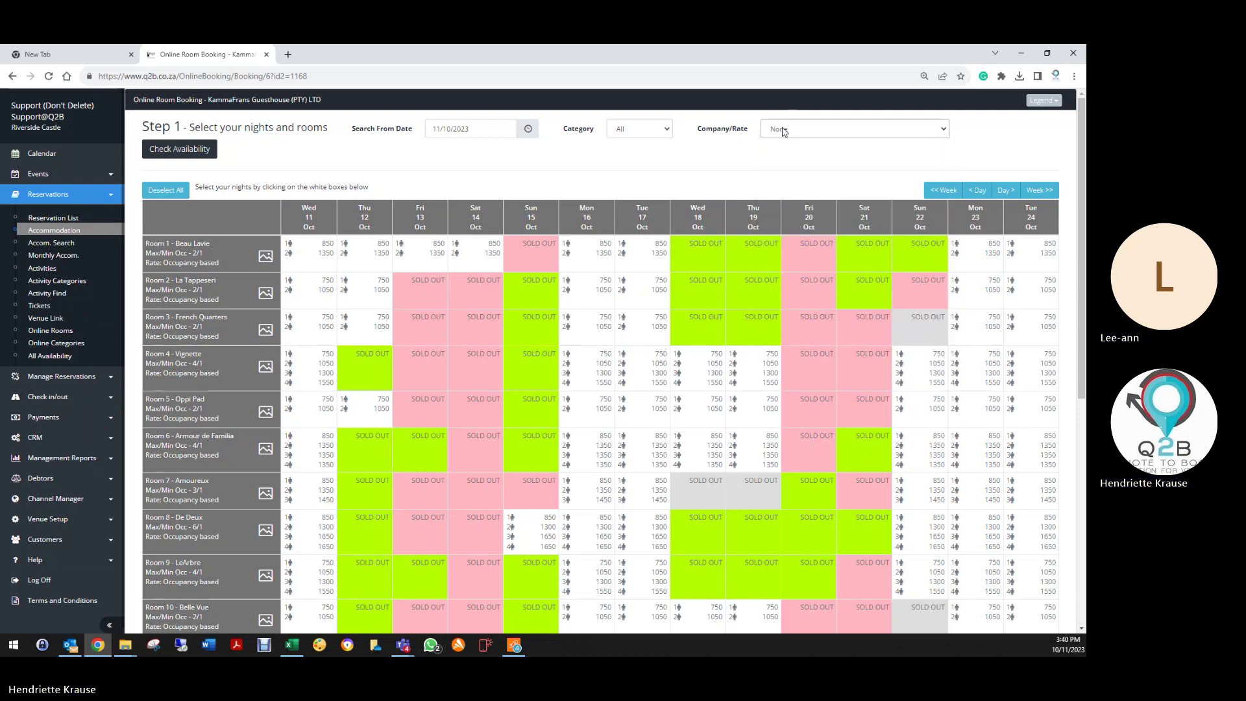
left_click(320, 266)
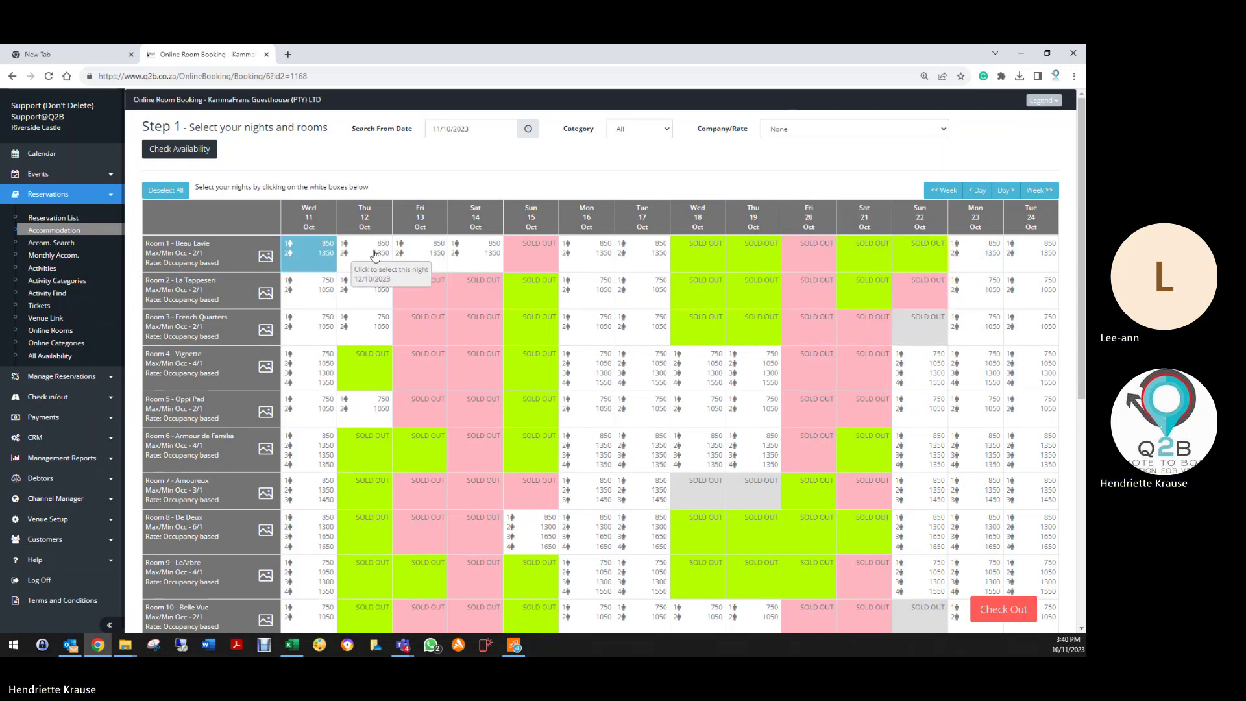
left_click(365, 257)
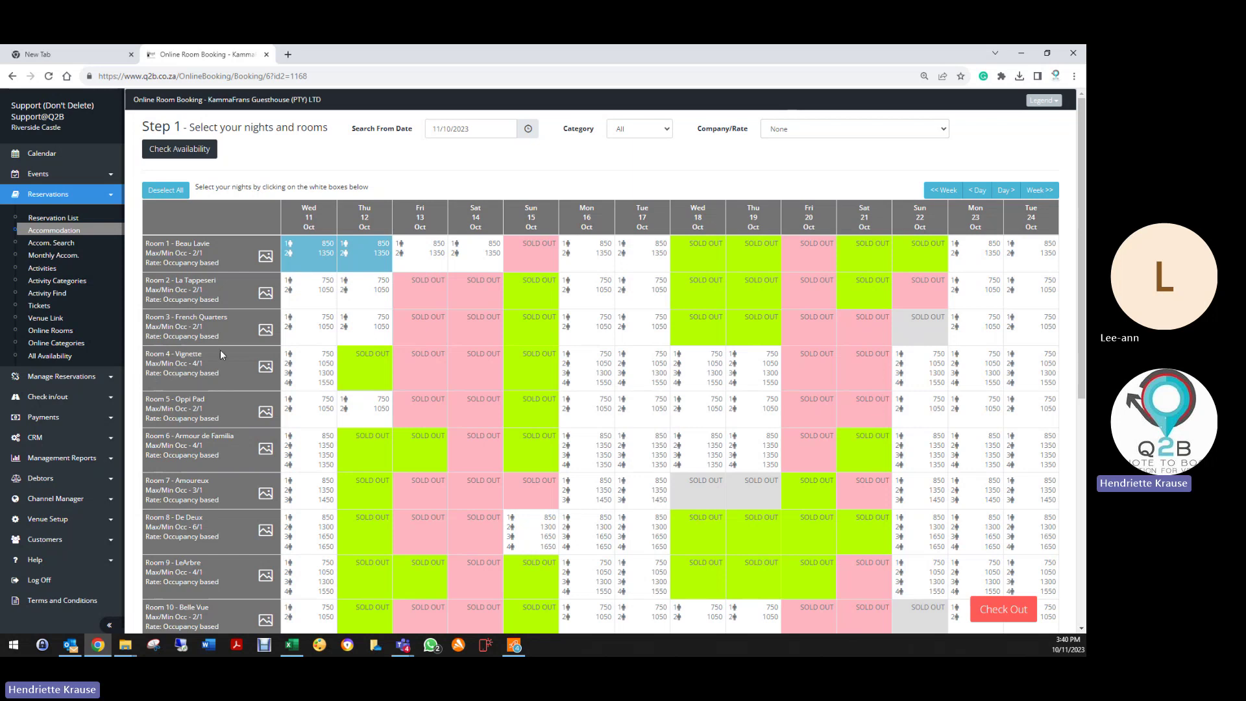
scroll(220, 350, "down", 6)
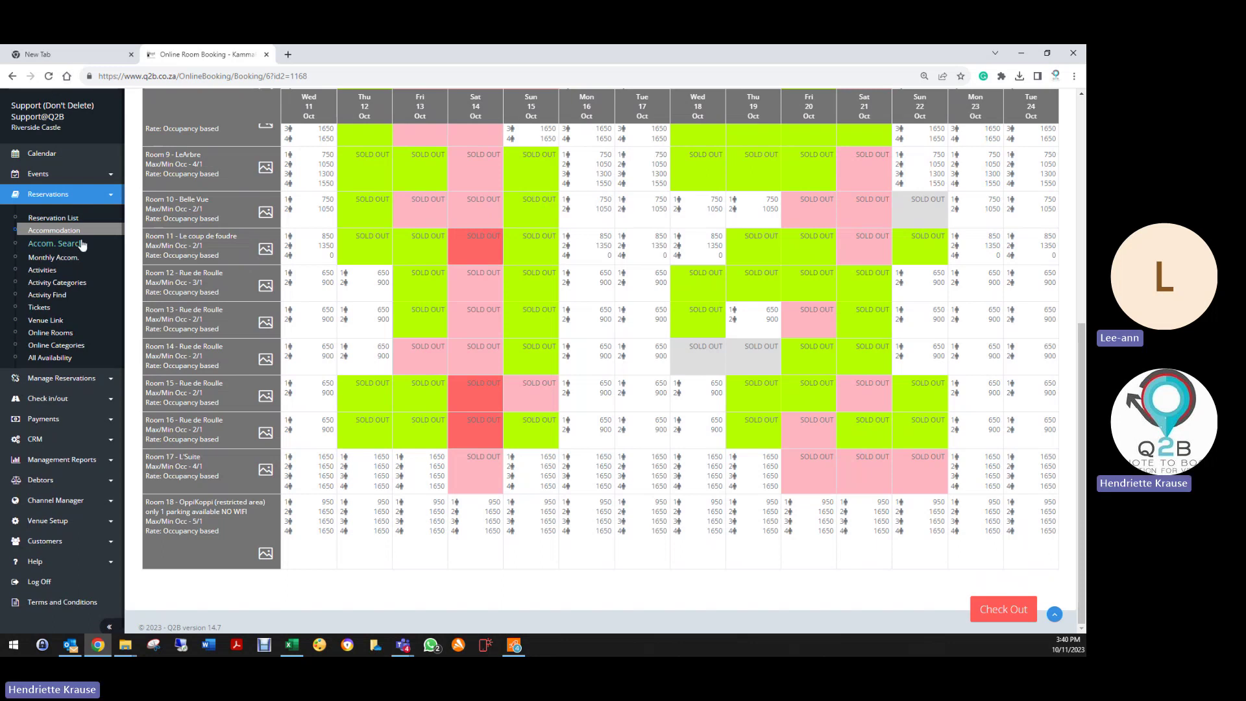
left_click(49, 318)
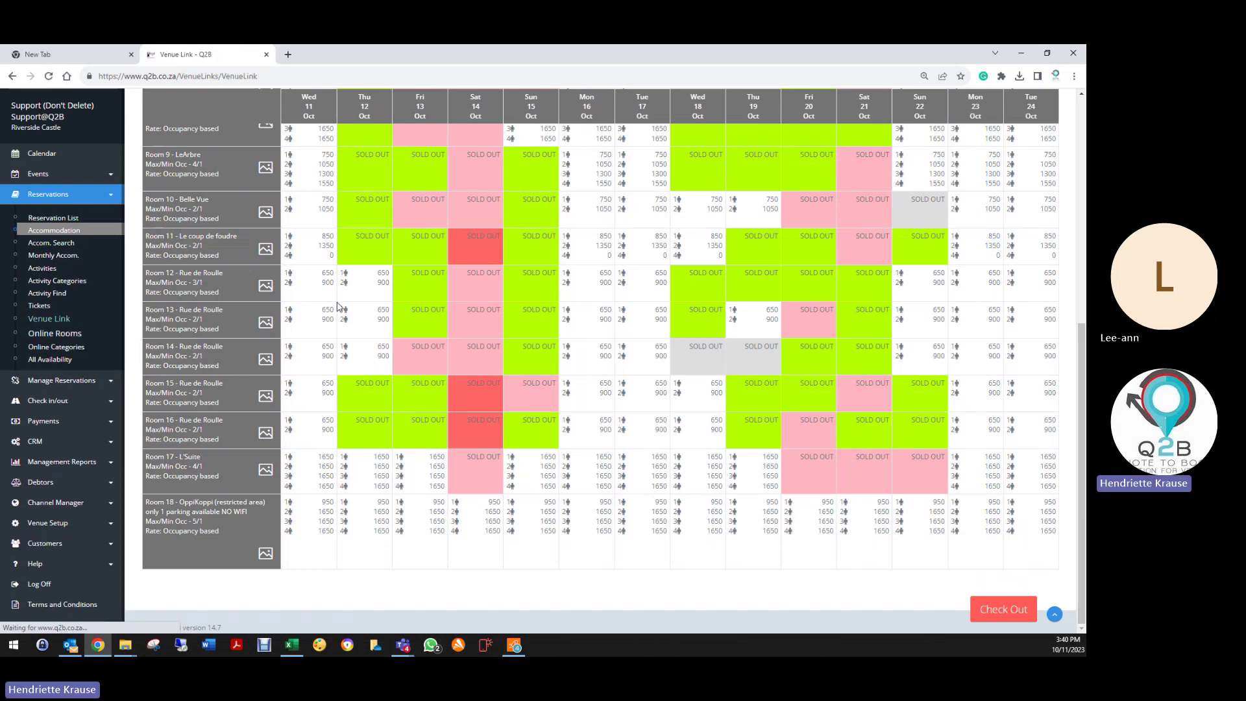
scroll(243, 387, "down", 4)
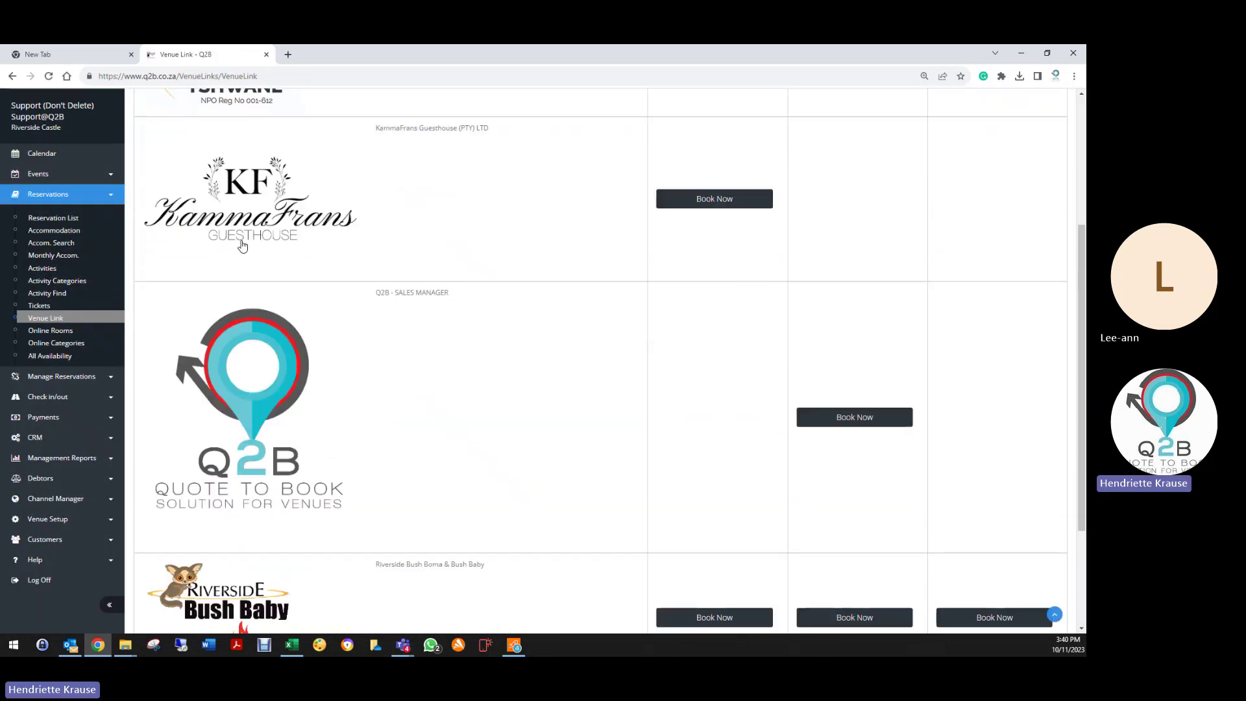
scroll(295, 479, "down", 1)
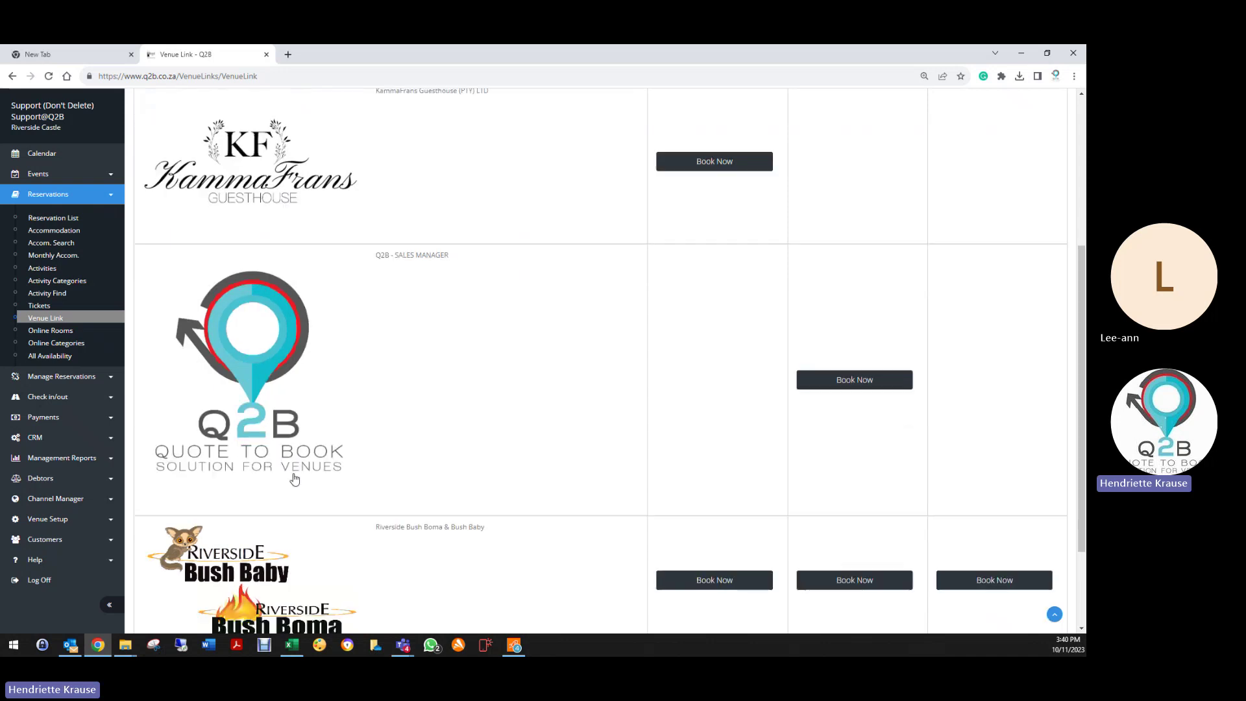
scroll(295, 480, "down", 2)
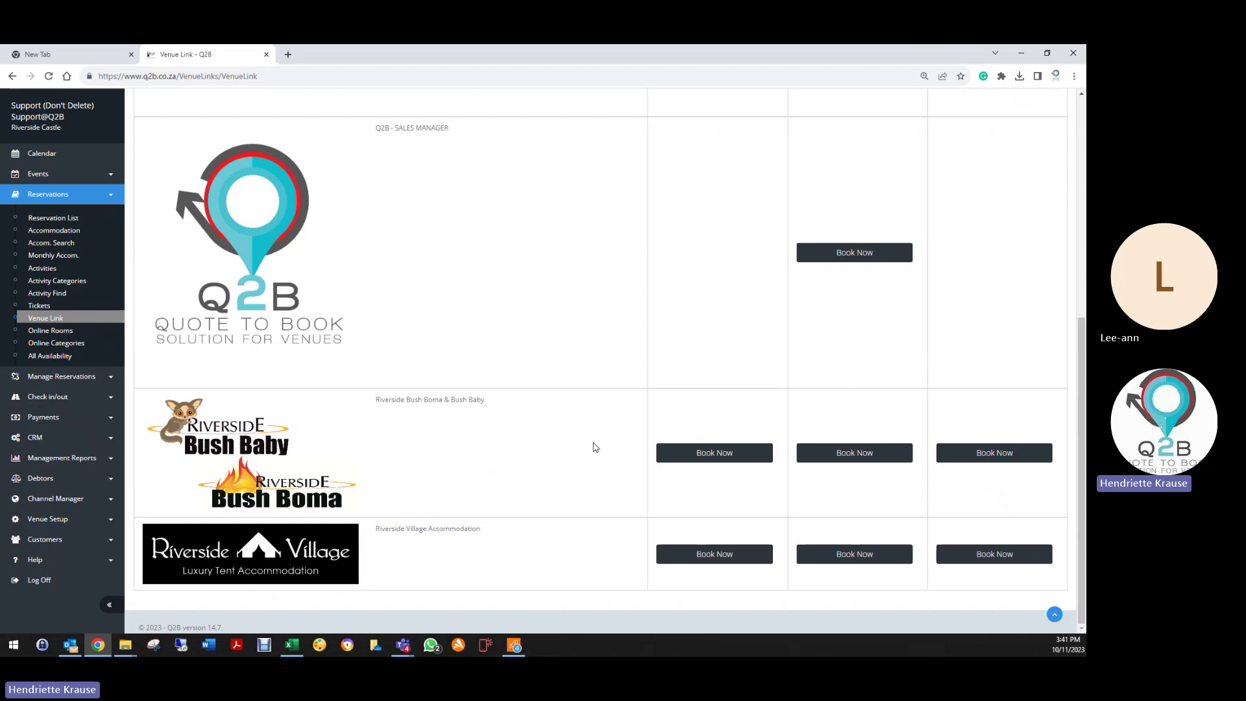
Step: Look over the Riverside Village accommodation booking grid, then return to the Venue Link list
left_click(720, 456)
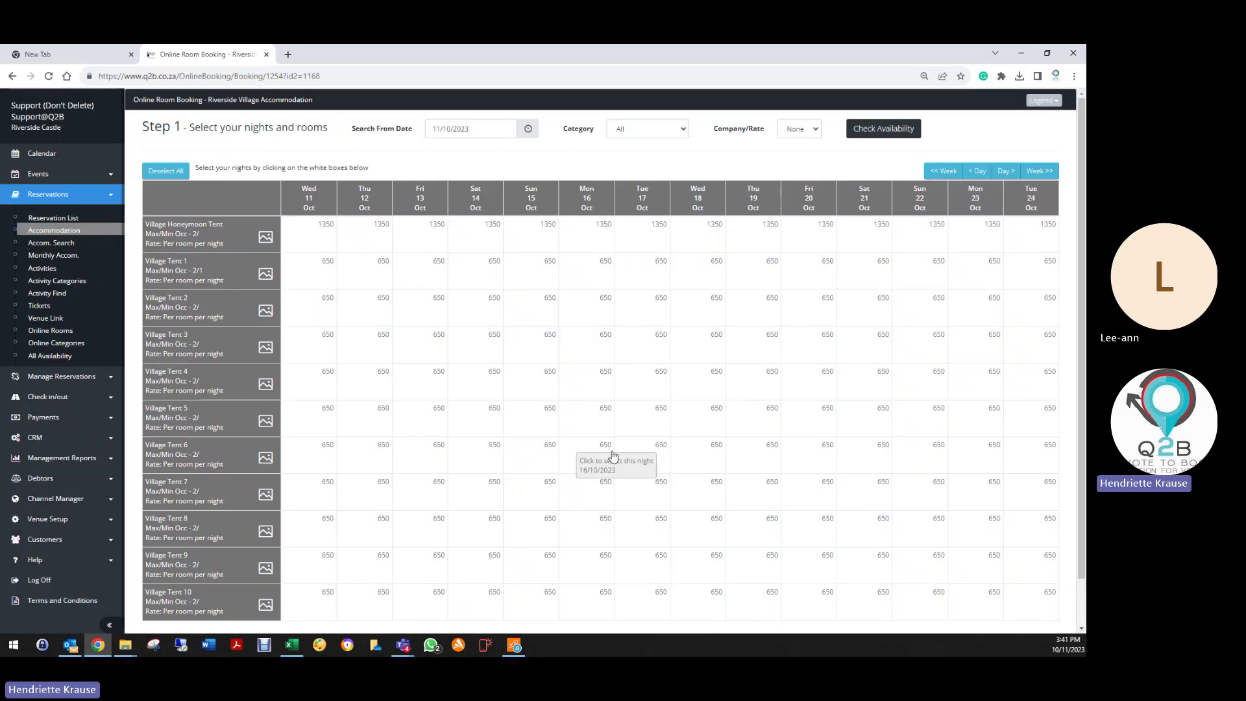
scroll(448, 522, "down", 1)
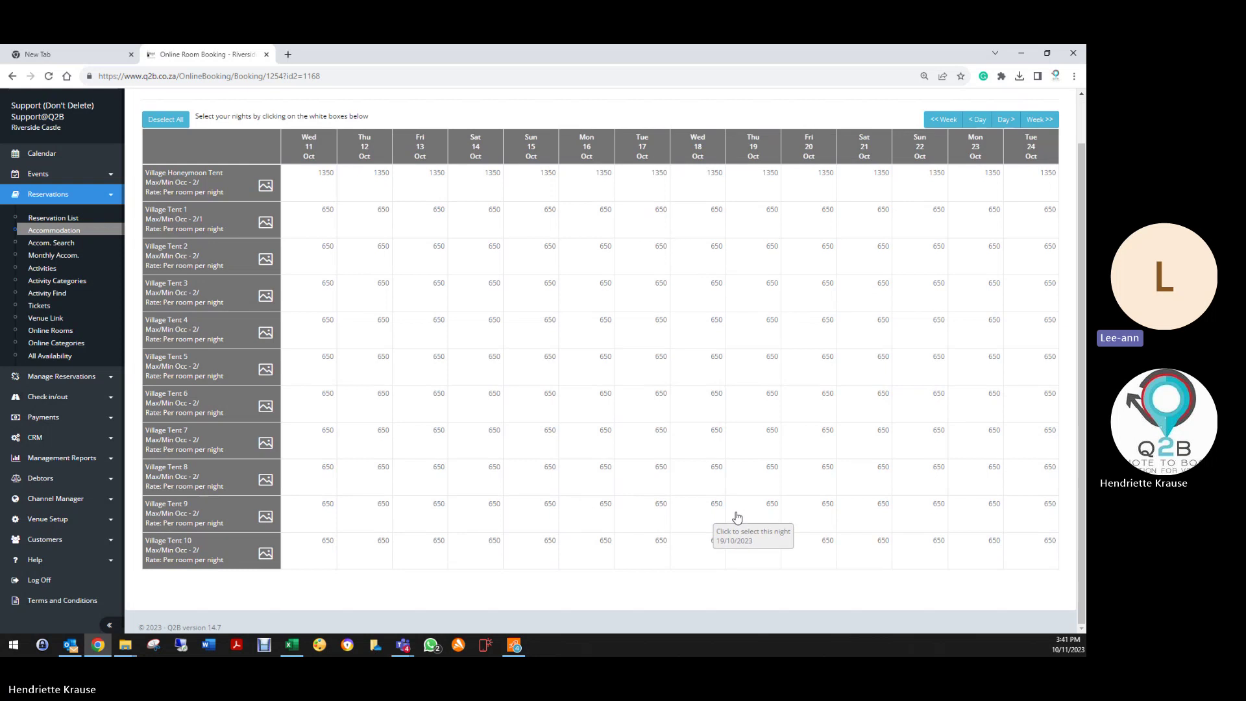
scroll(738, 519, "up", 1)
left_click(48, 318)
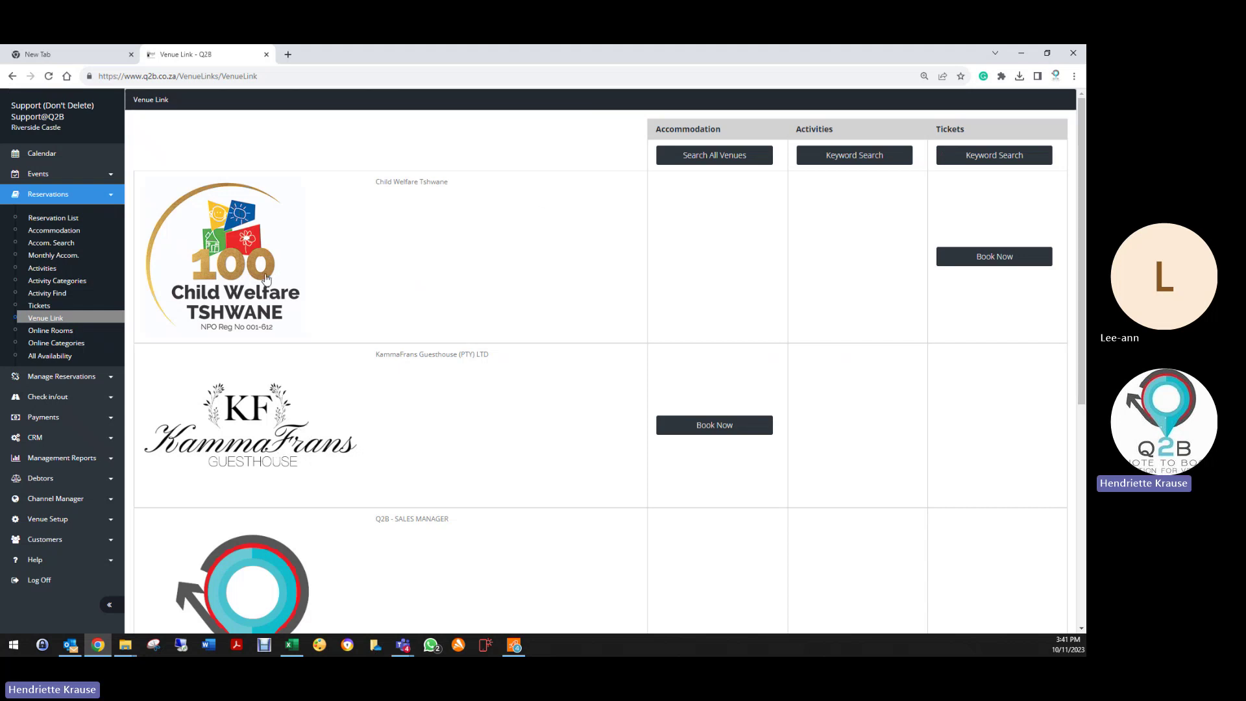
scroll(283, 312, "down", 3)
scroll(283, 313, "down", 3)
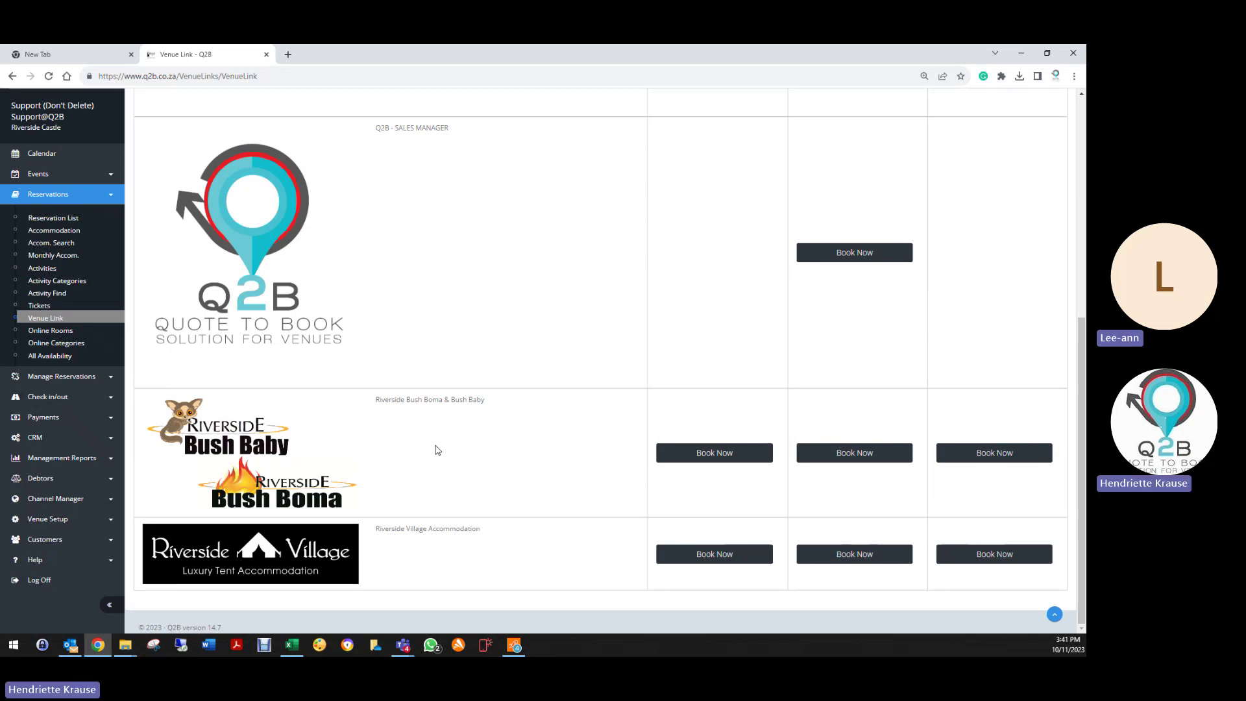
scroll(508, 390, "up", 3)
scroll(510, 391, "up", 3)
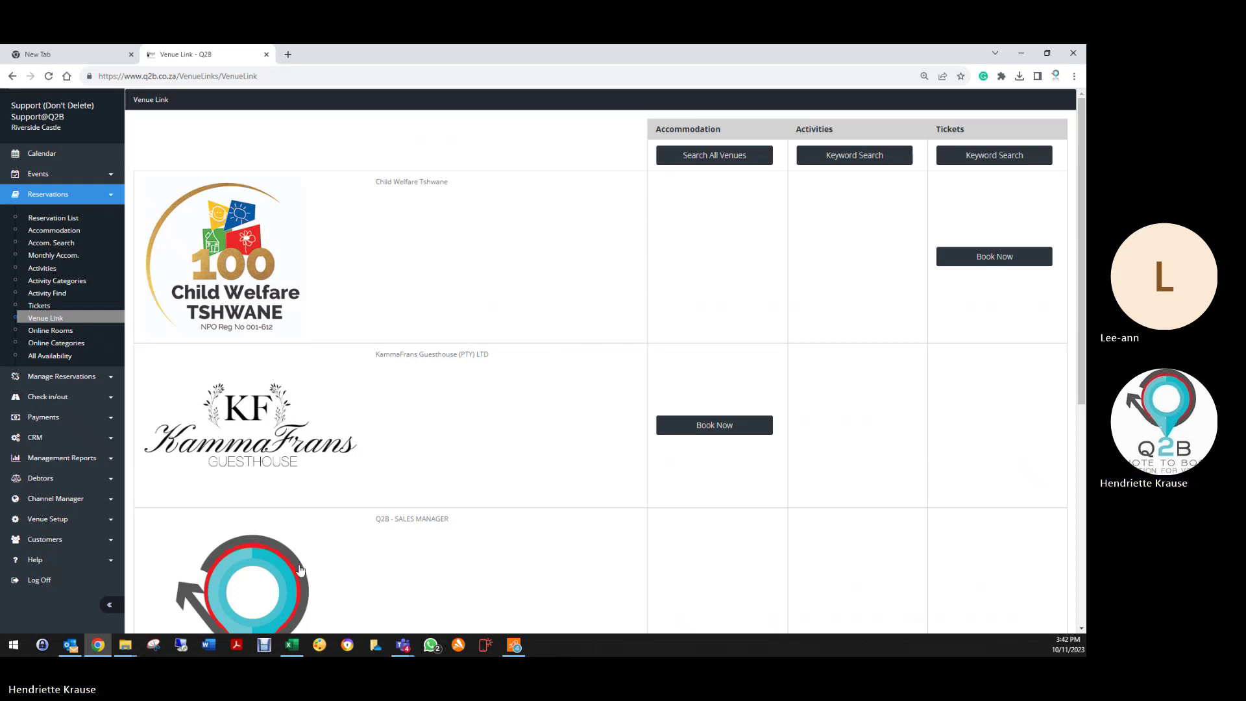
scroll(322, 553, "down", 6)
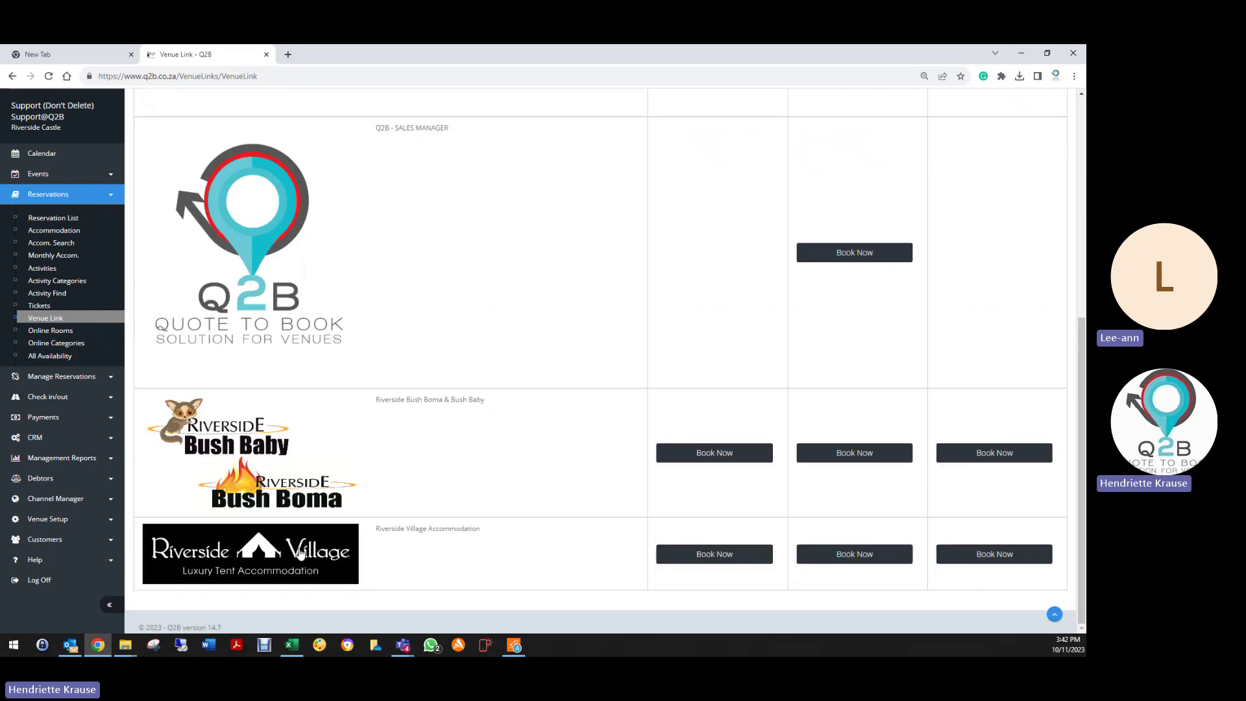
Step: Search Riverside Castle's online categories for 11/10/2023 to 13/10/2023 and review the results
left_click(43, 346)
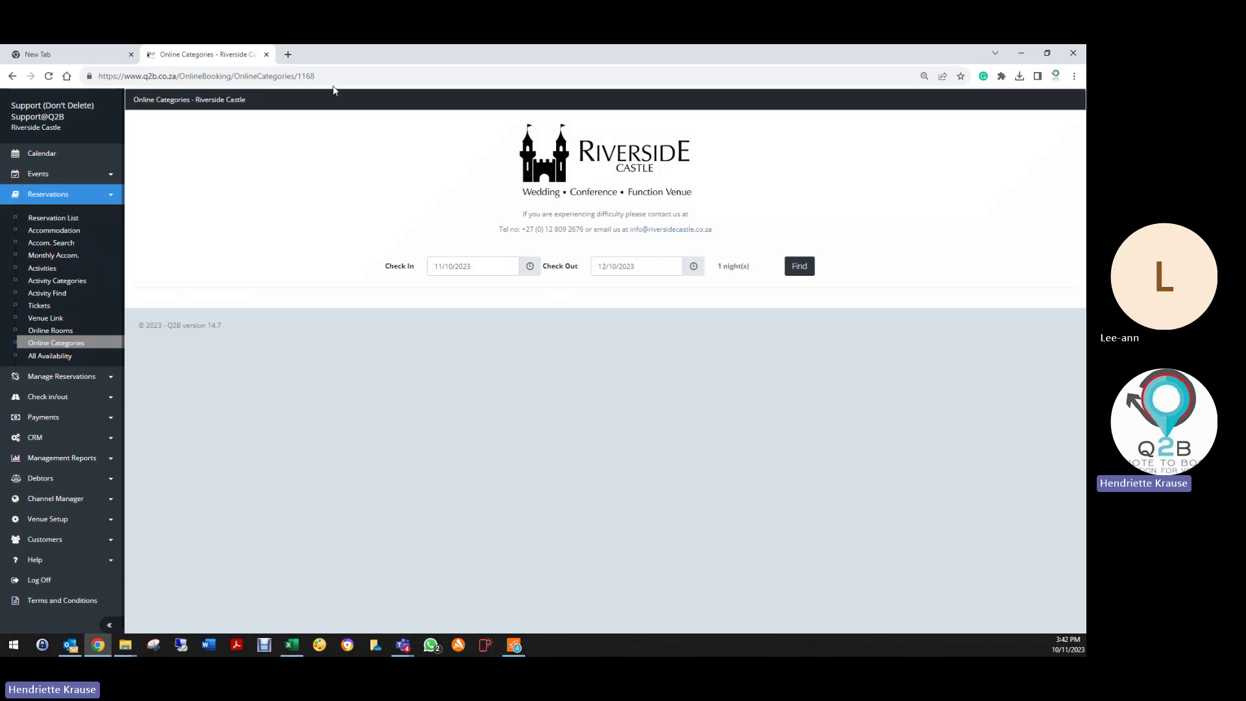
left_click(645, 266)
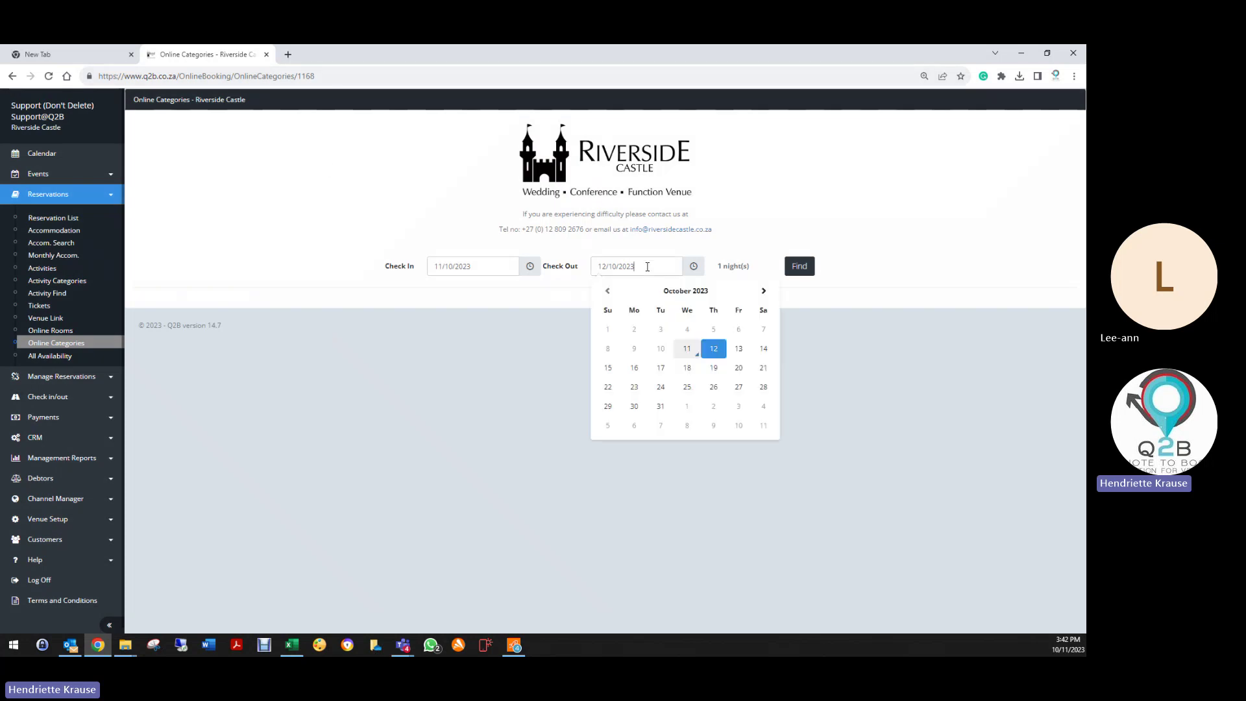
left_click(738, 348)
left_click(800, 266)
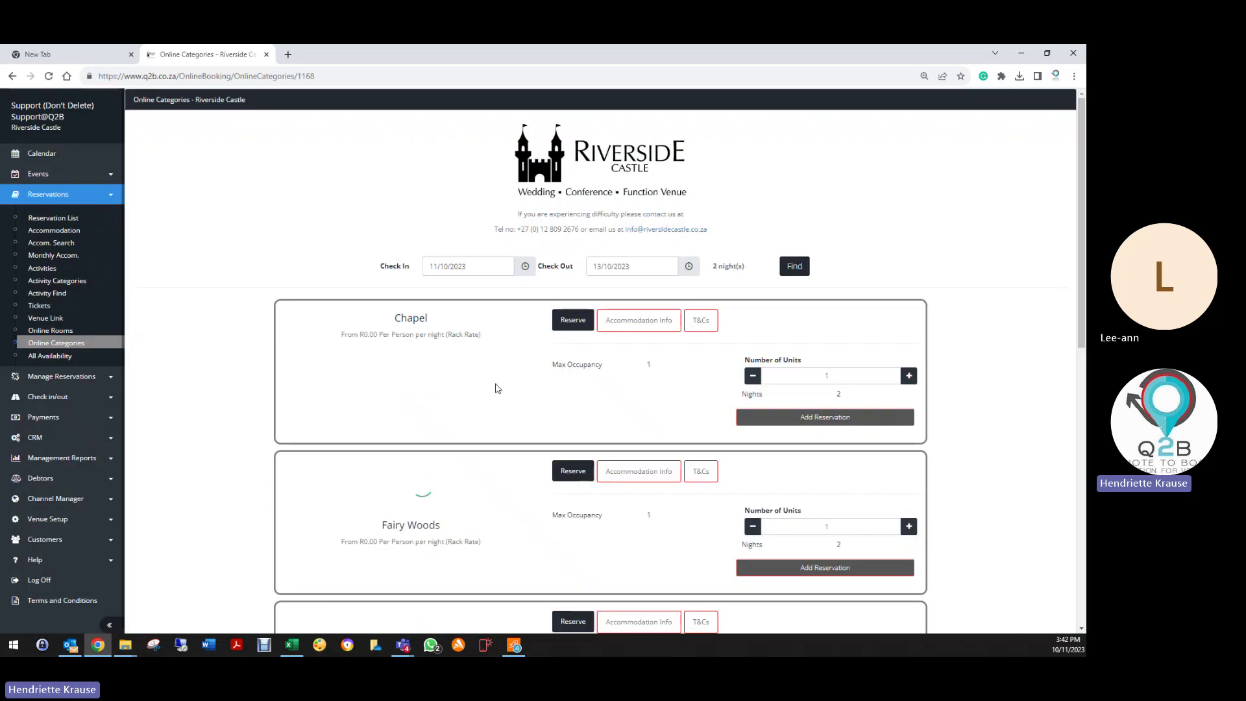
scroll(498, 386, "down", 4)
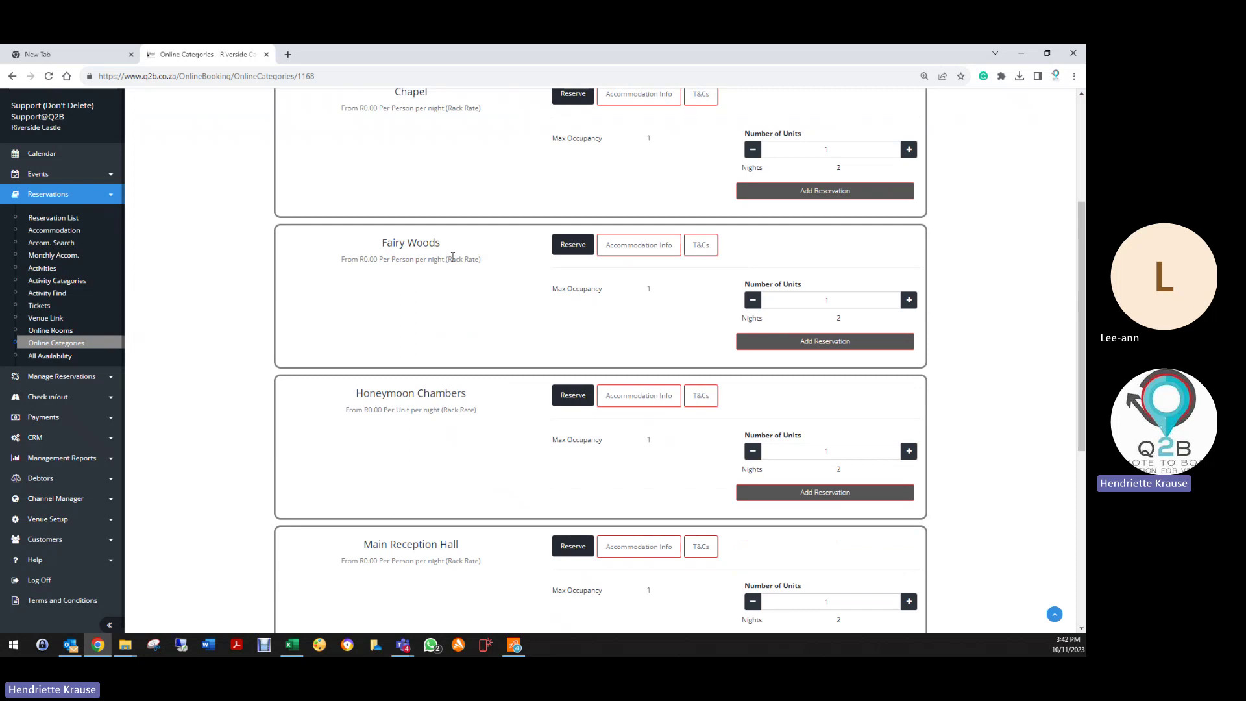
scroll(409, 376, "down", 3)
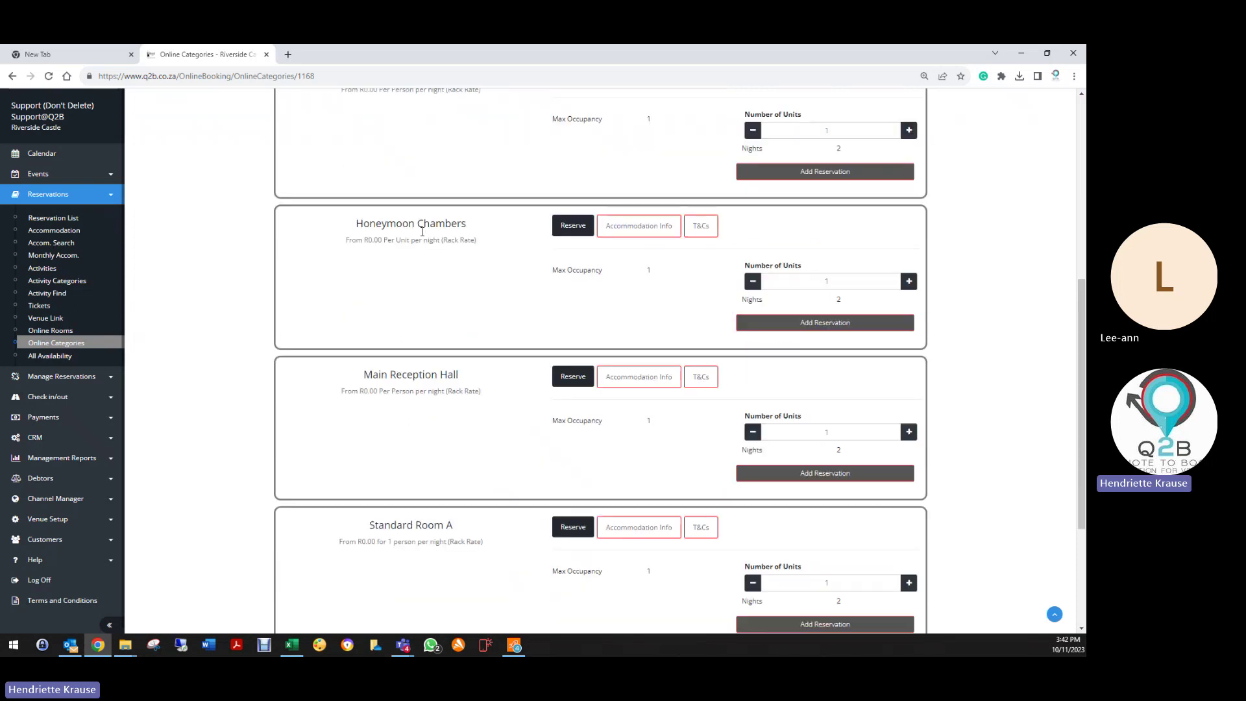
scroll(311, 489, "down", 2)
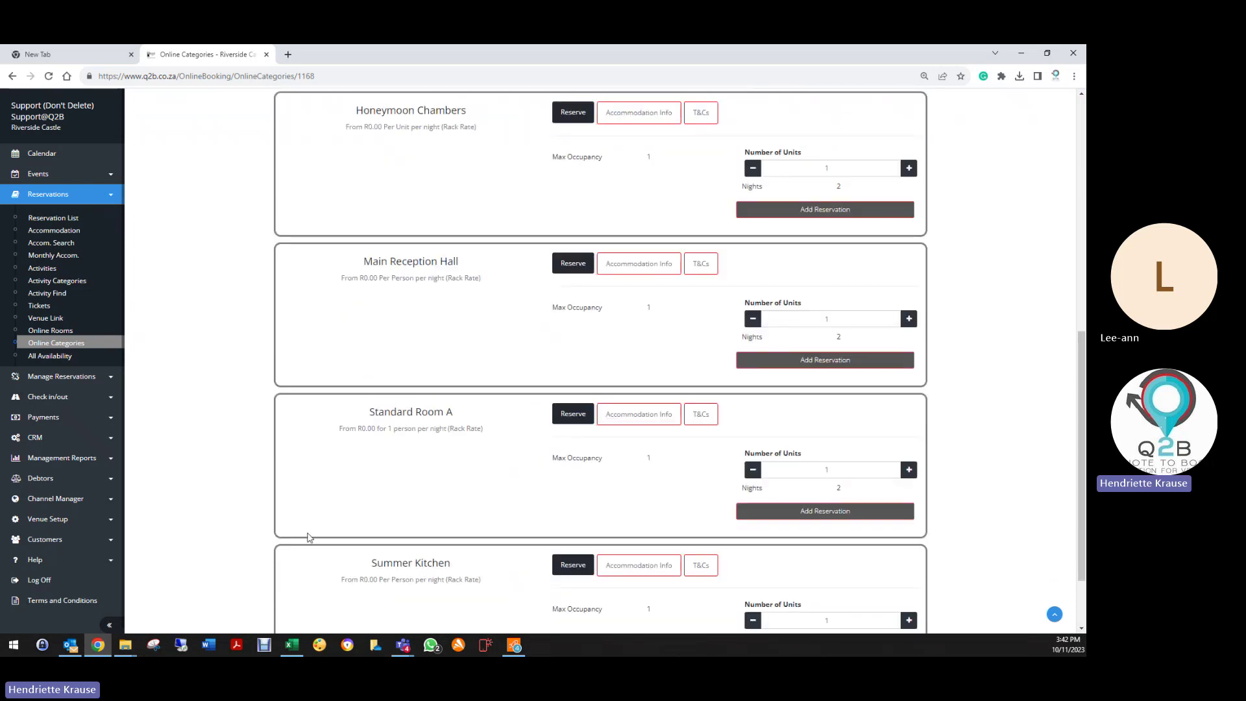
scroll(307, 534, "down", 2)
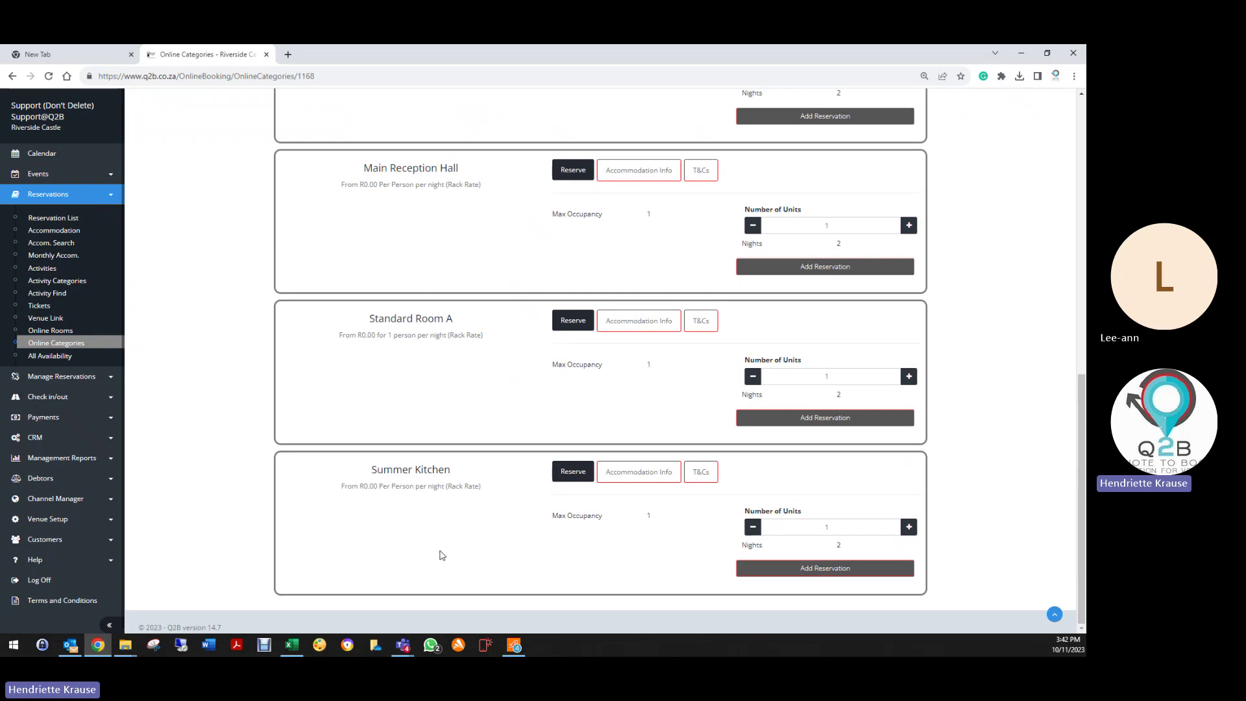
scroll(441, 545, "up", 9)
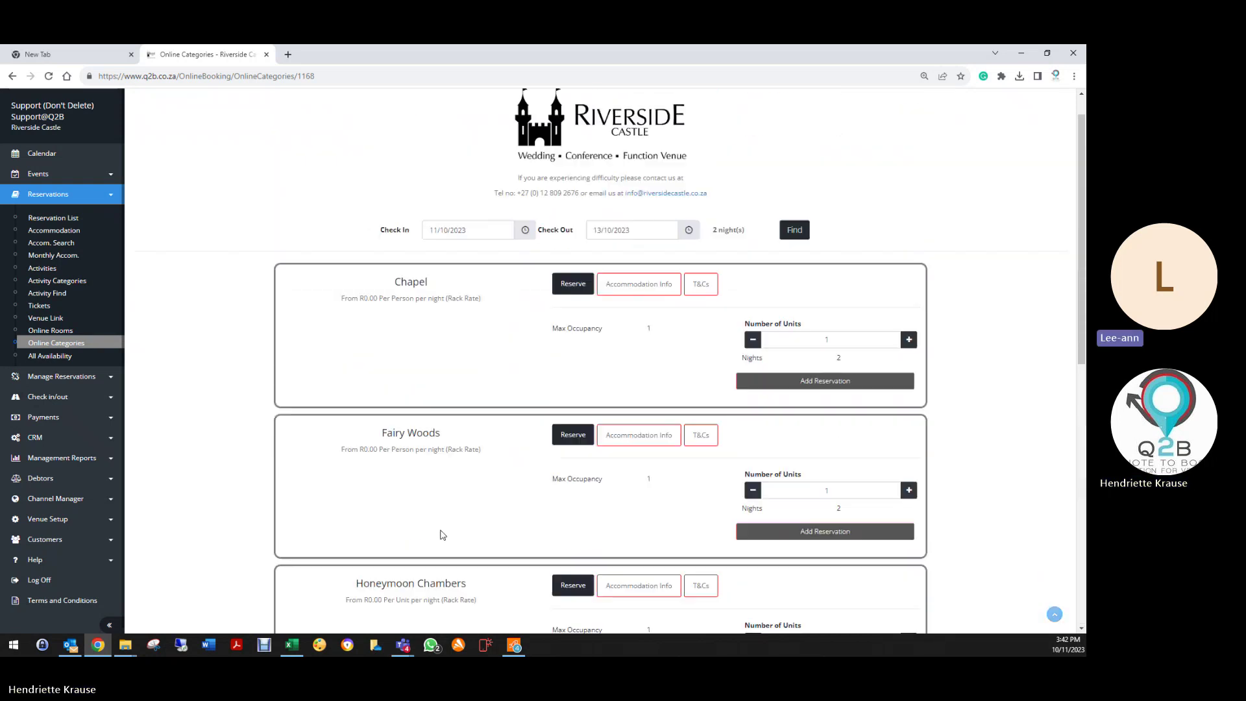
scroll(443, 534, "up", 1)
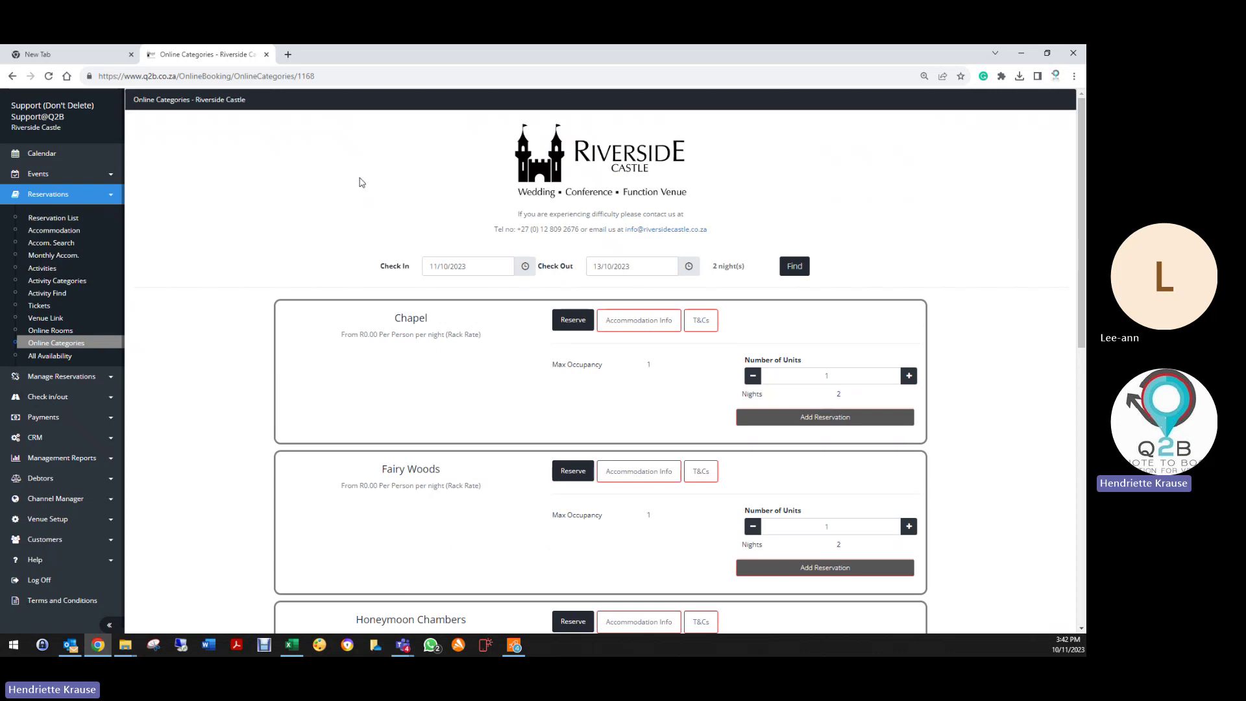
scroll(398, 511, "down", 3)
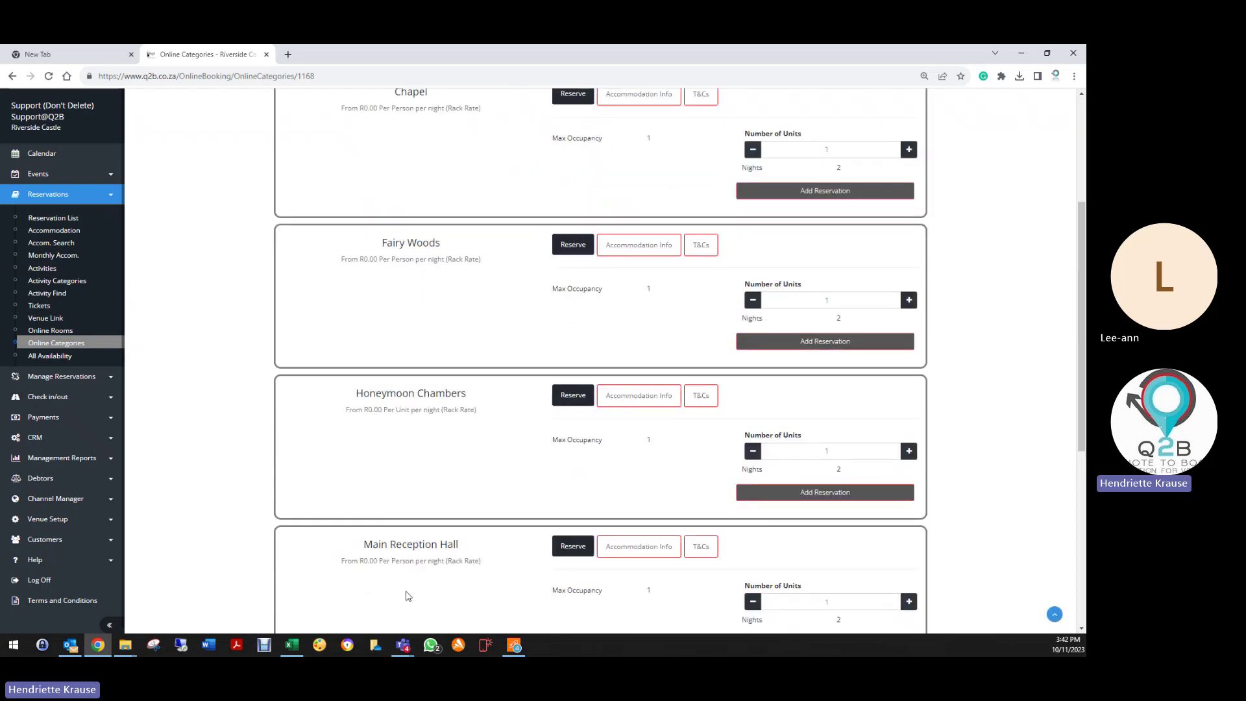
scroll(408, 595, "down", 5)
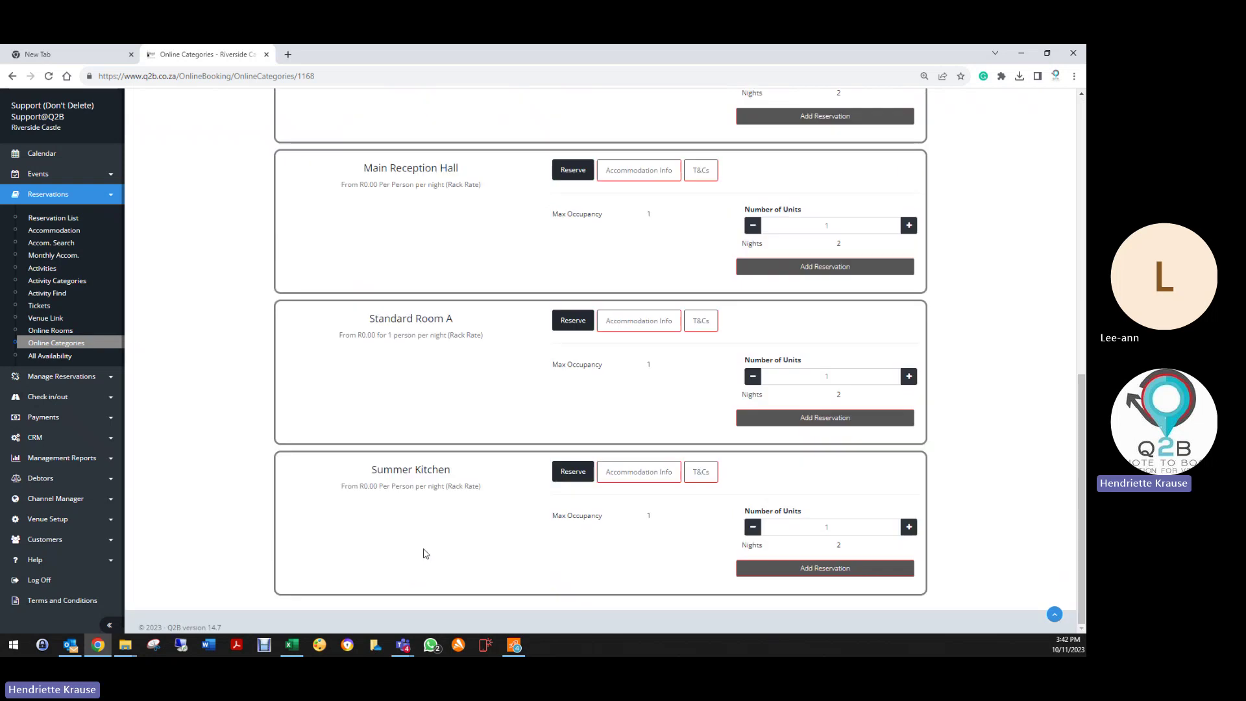
scroll(425, 553, "up", 8)
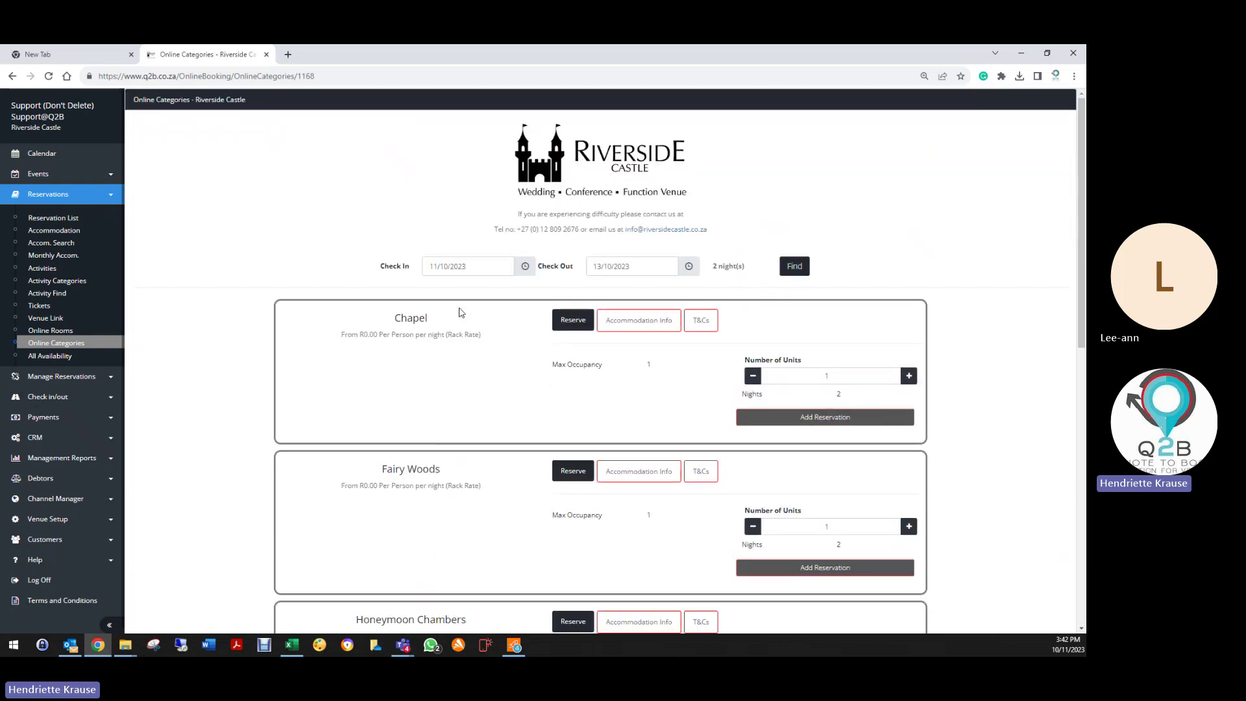
scroll(418, 568, "down", 6)
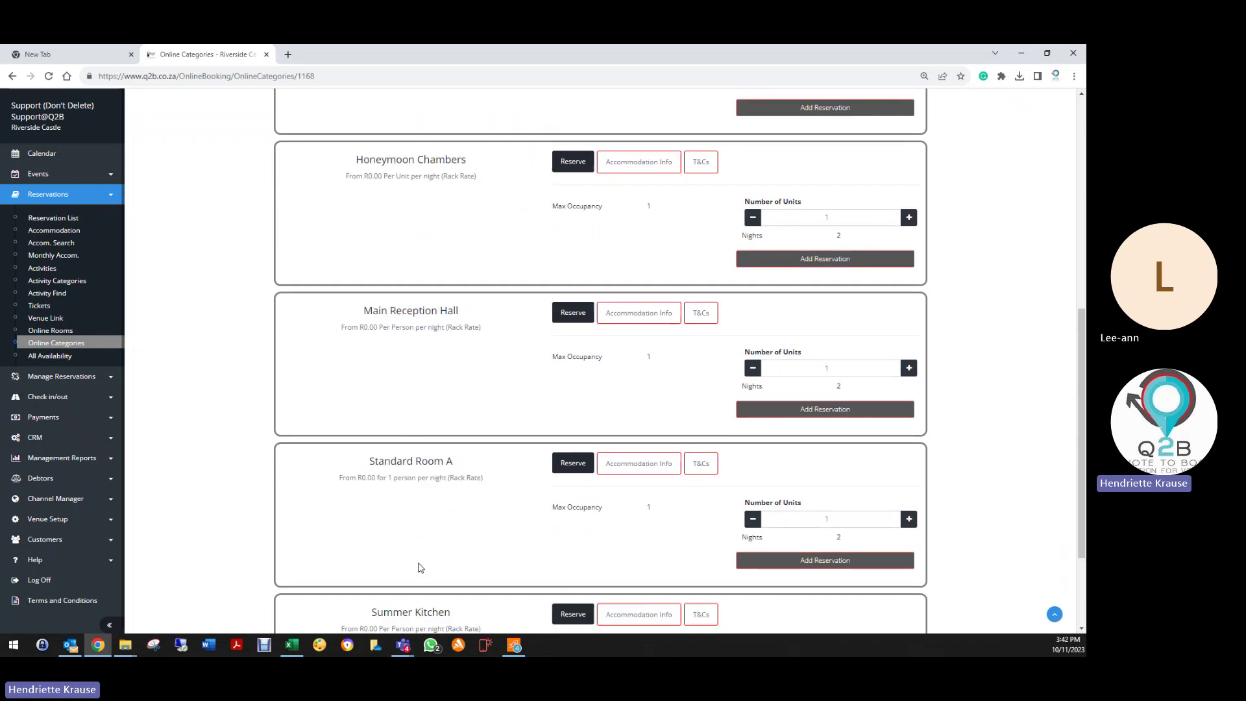
scroll(419, 569, "down", 2)
scroll(420, 564, "up", 4)
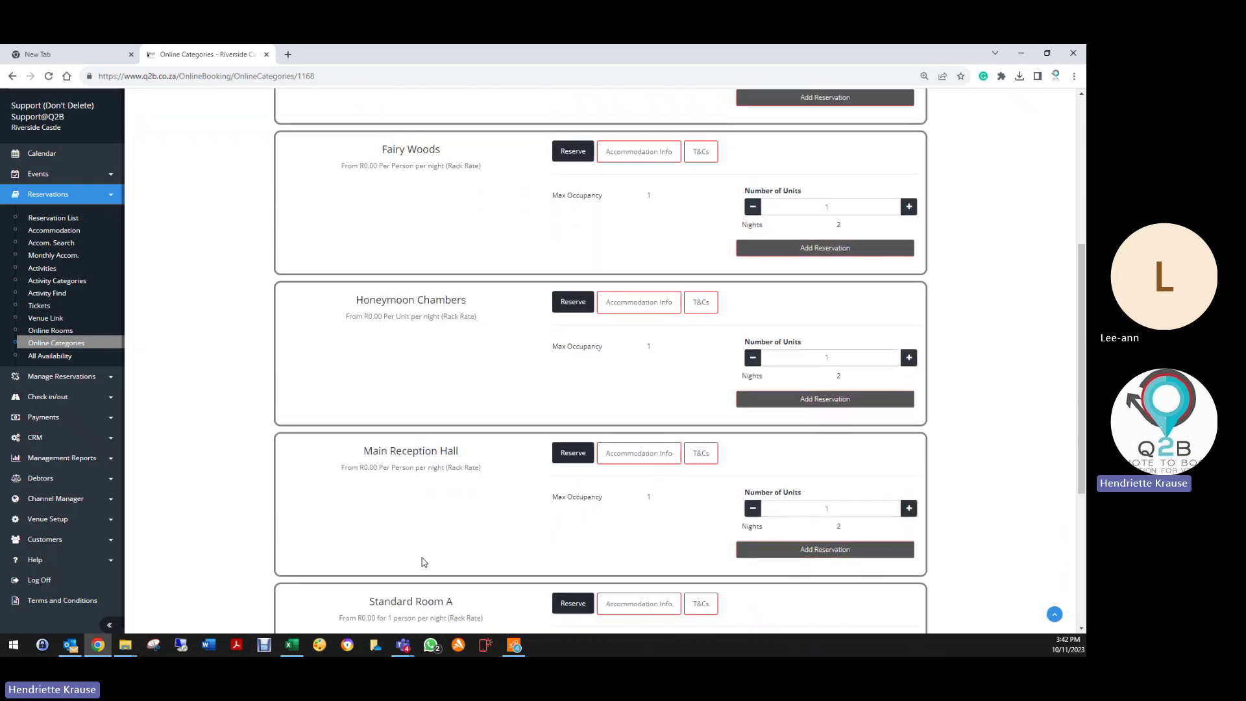
scroll(422, 552, "up", 5)
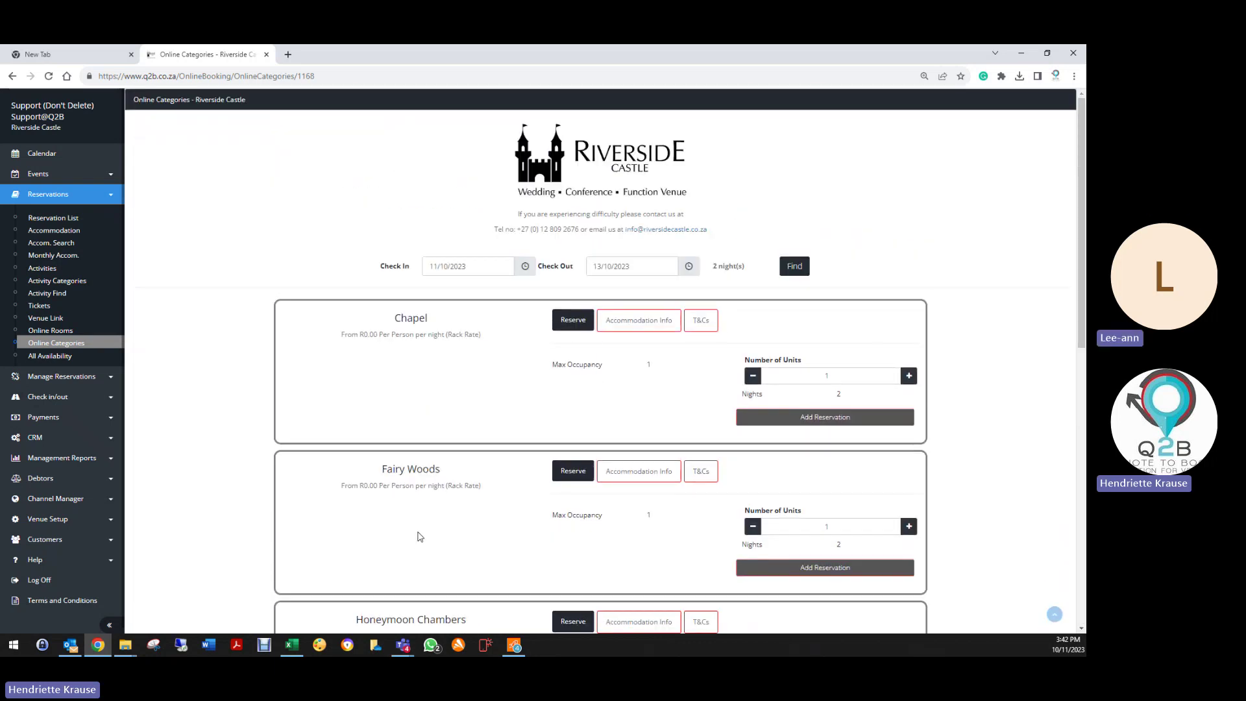
Step: Expand Chapel through Summer Kitchen in All Availability and select Chapel (2pm-4pm) on Mon 10/9
left_click(57, 358)
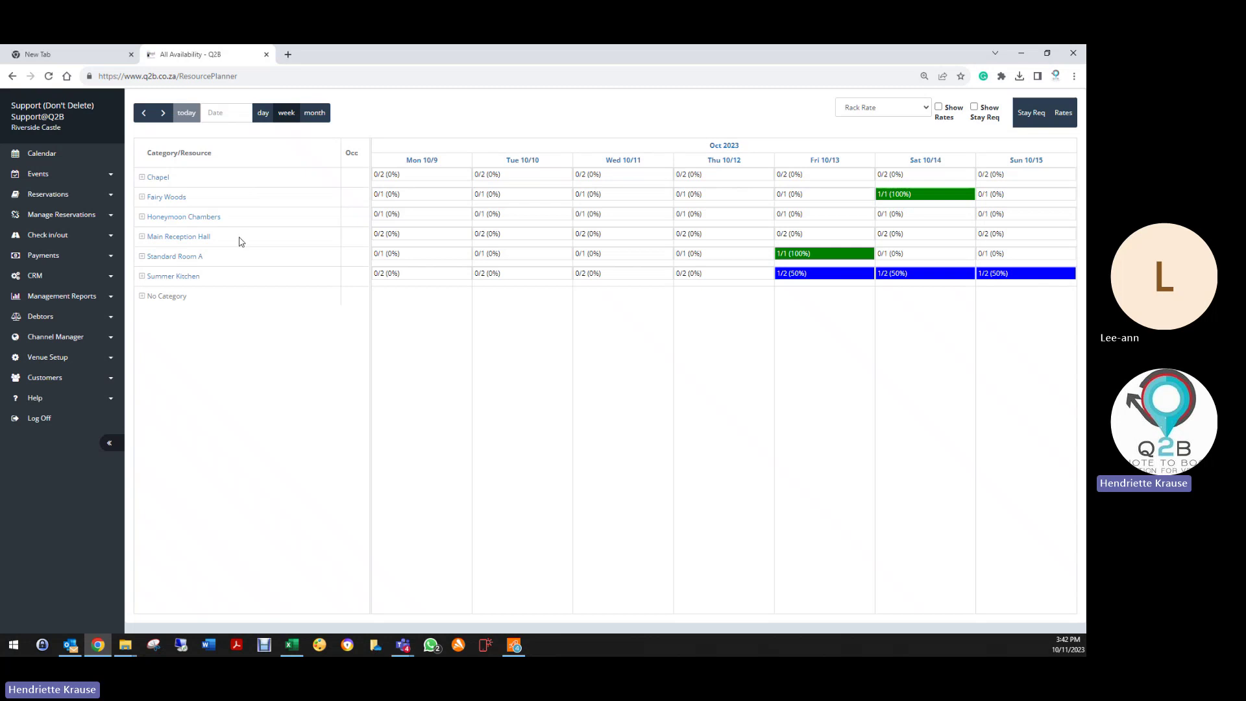
left_click(143, 178)
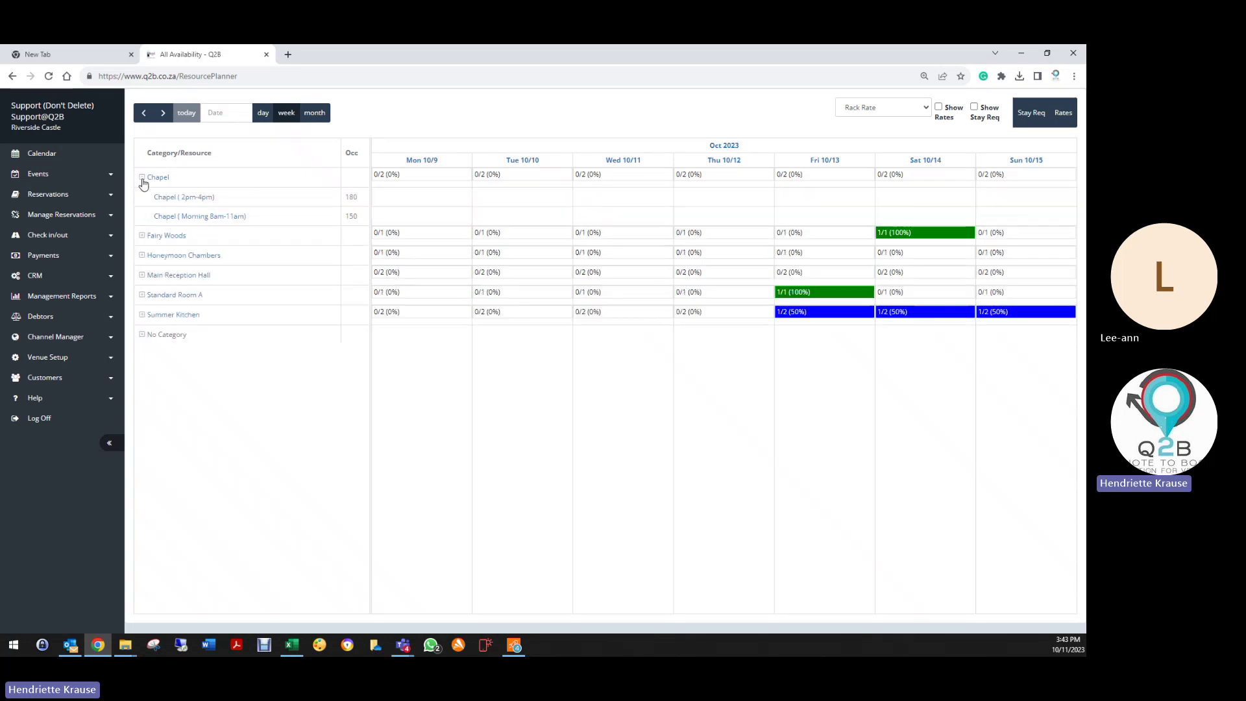
left_click(142, 235)
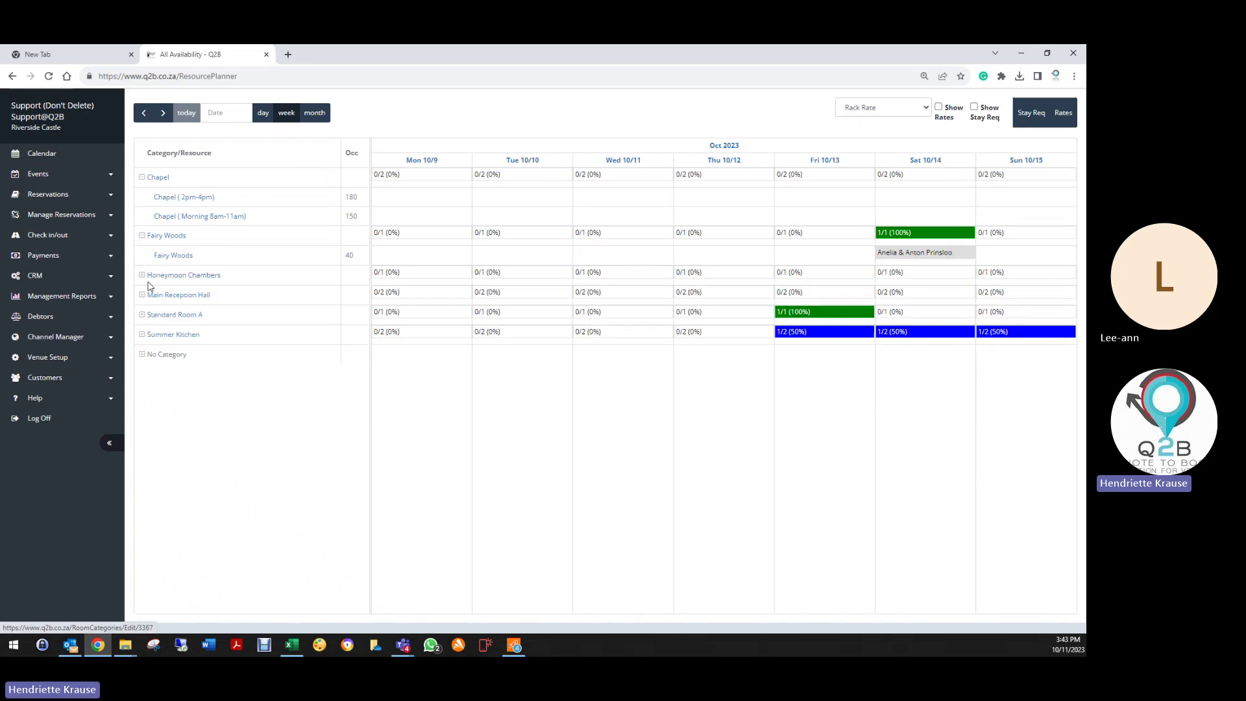
left_click(142, 275)
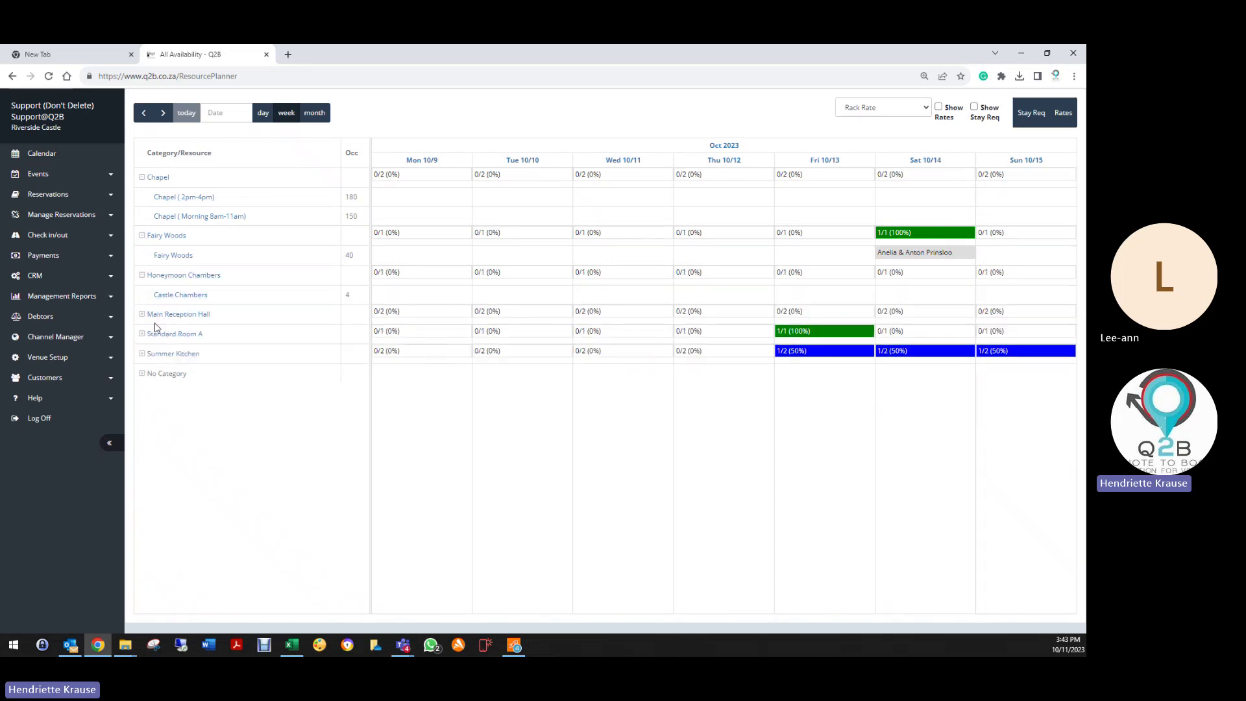
left_click(142, 314)
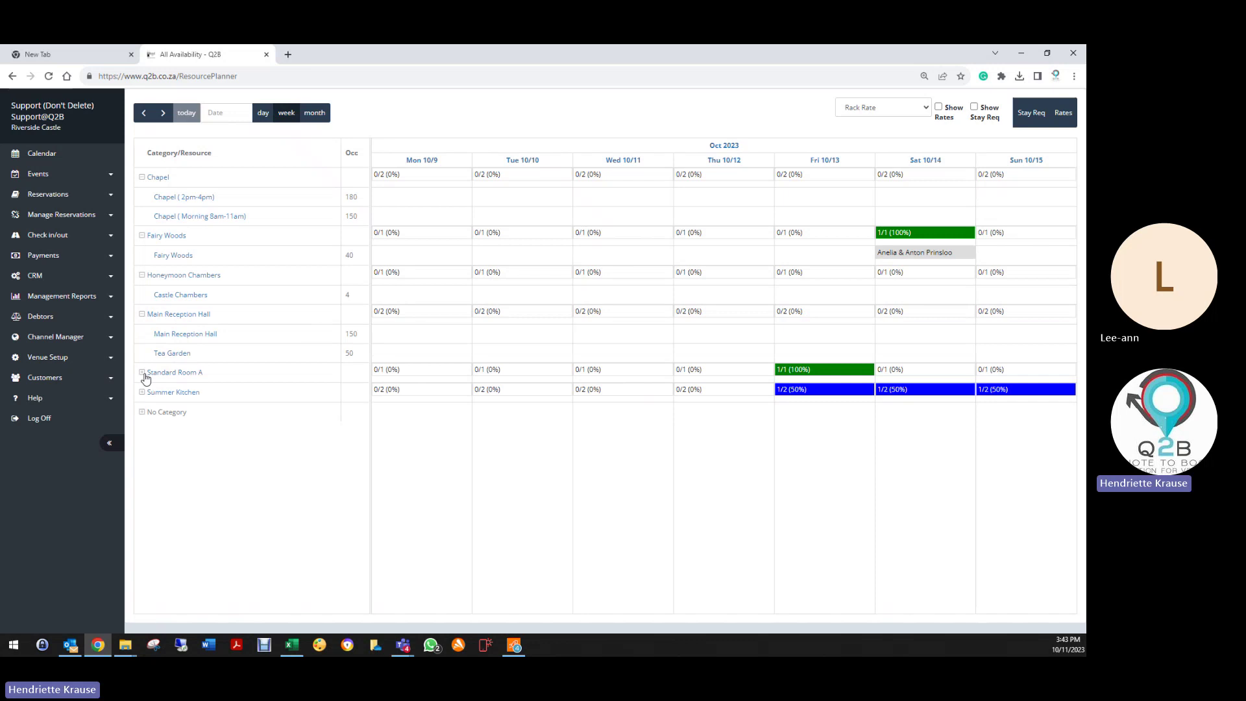
left_click(142, 373)
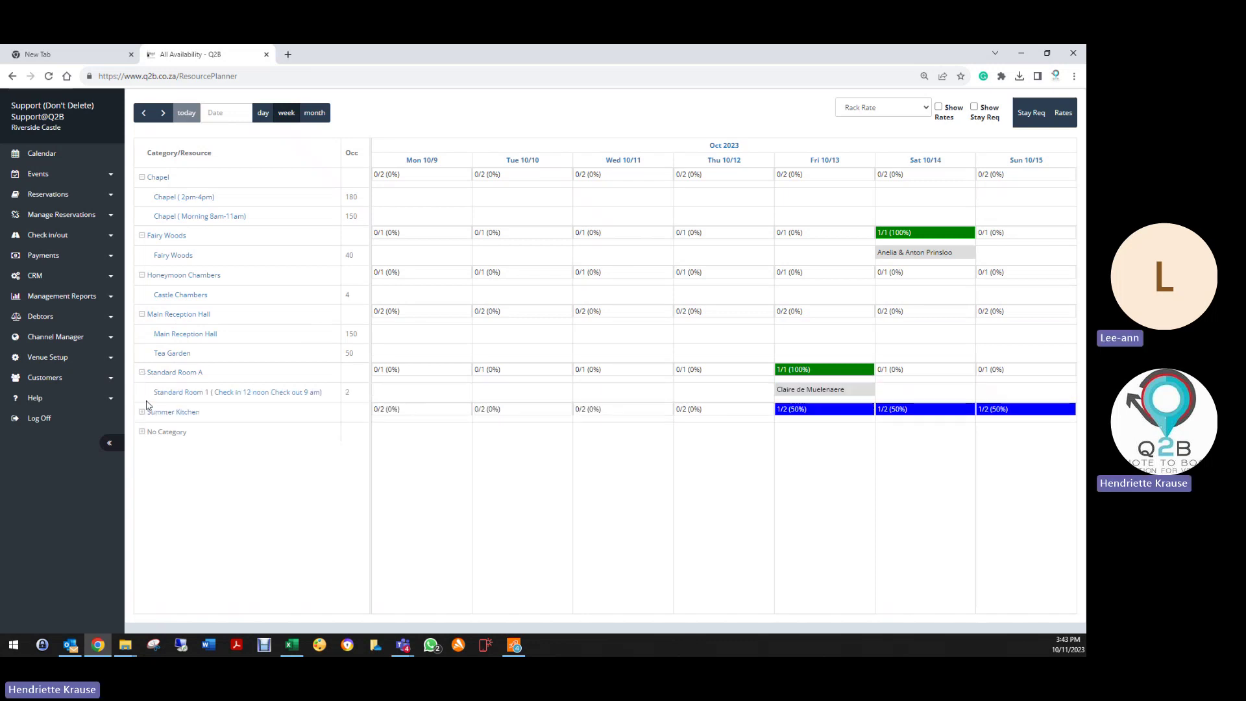
left_click(143, 413)
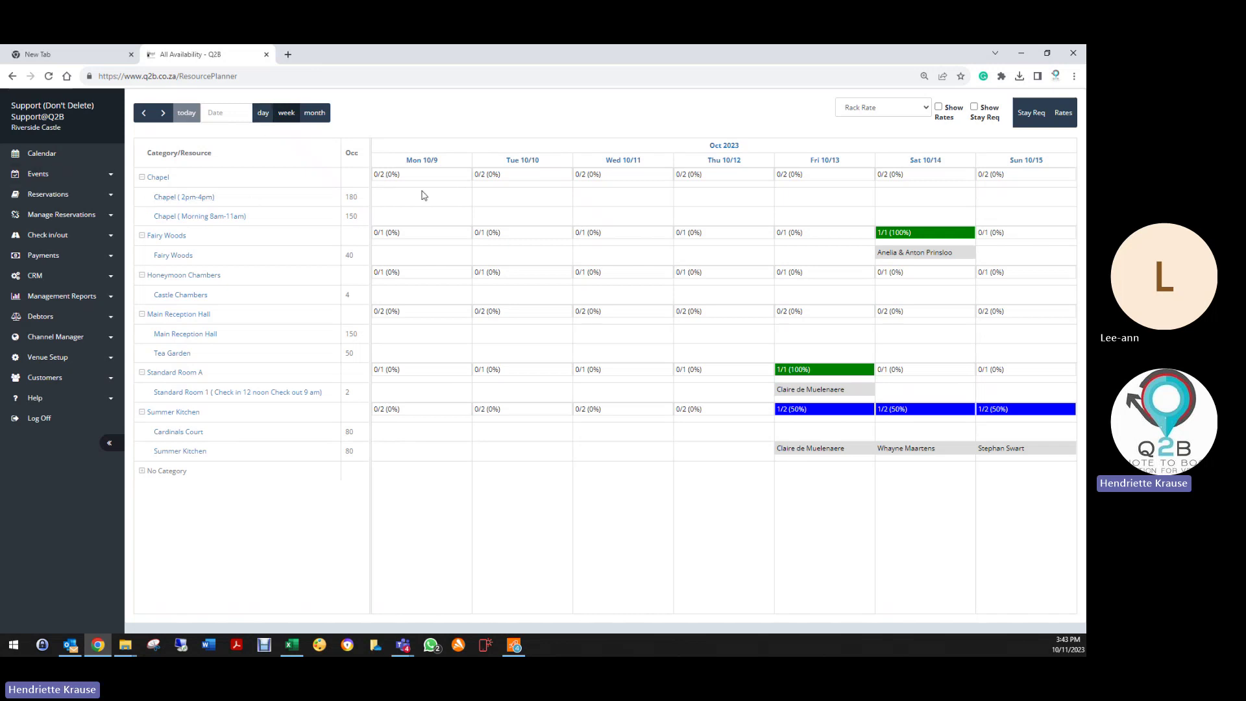
left_click(465, 200)
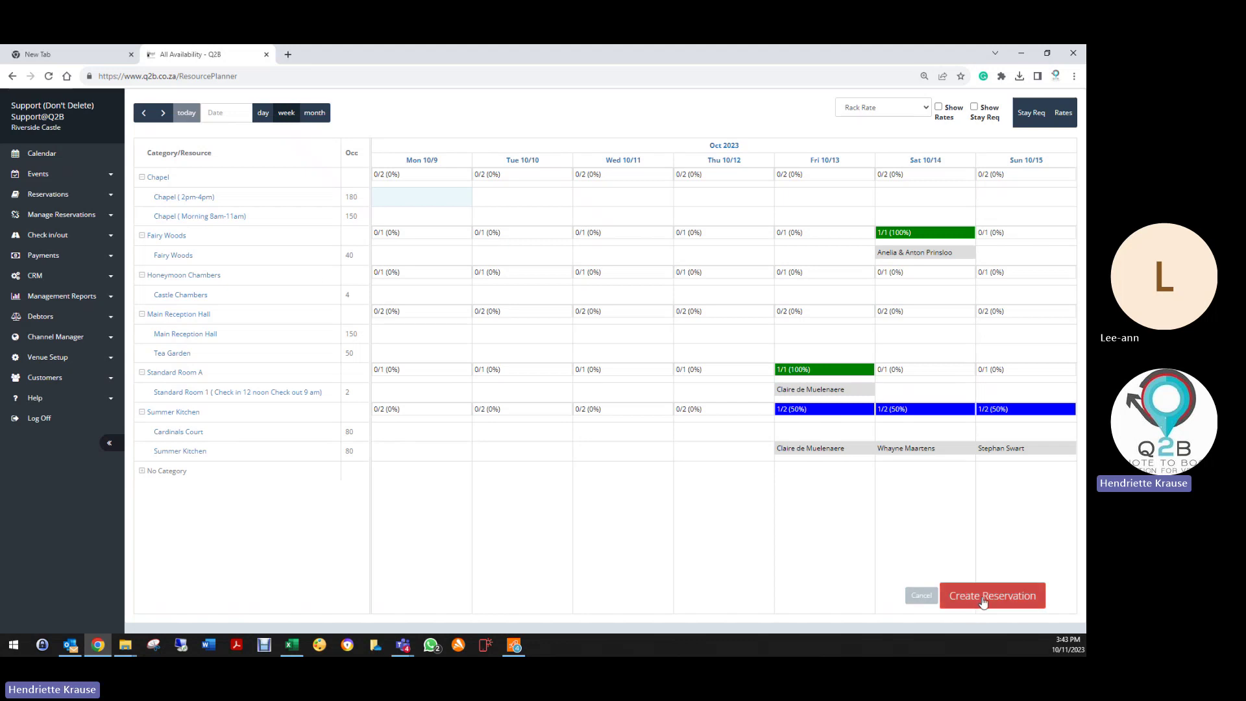
Step: Start a reservation with Chapel (2pm-4pm) and Standard Room 1 on Mon 10/9, 2 guests each
left_click(961, 595)
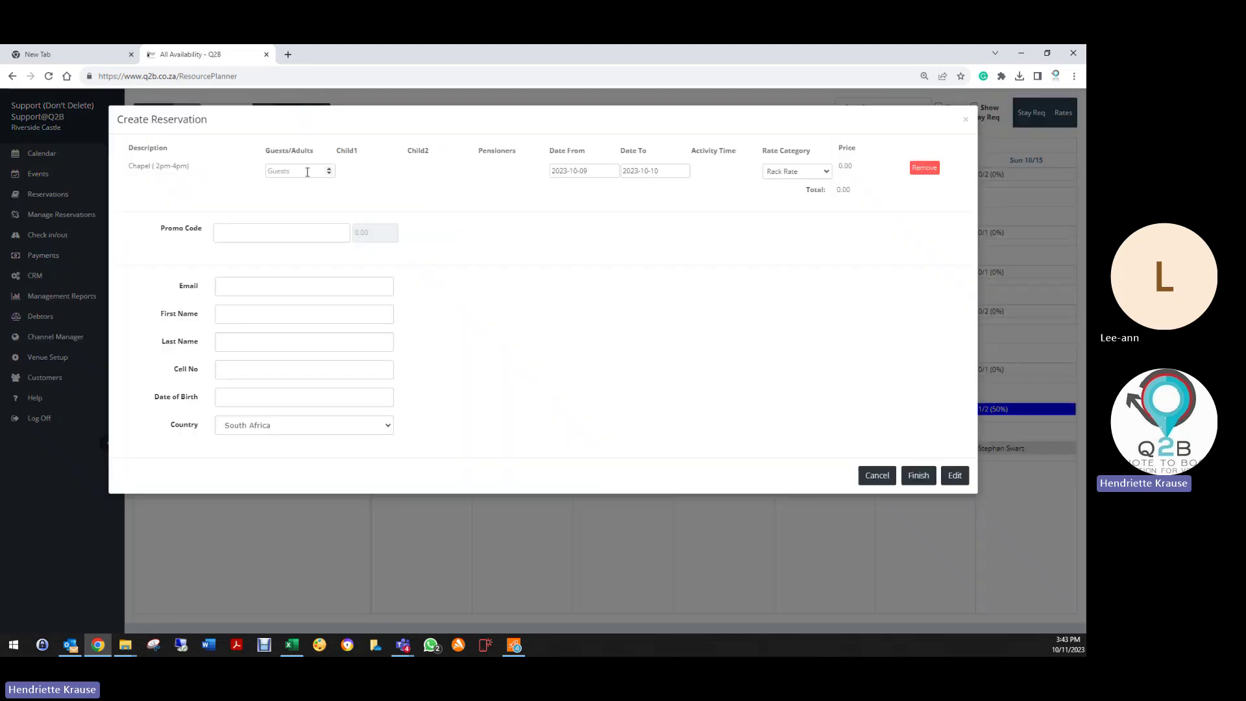
left_click(317, 172)
key("Tab")
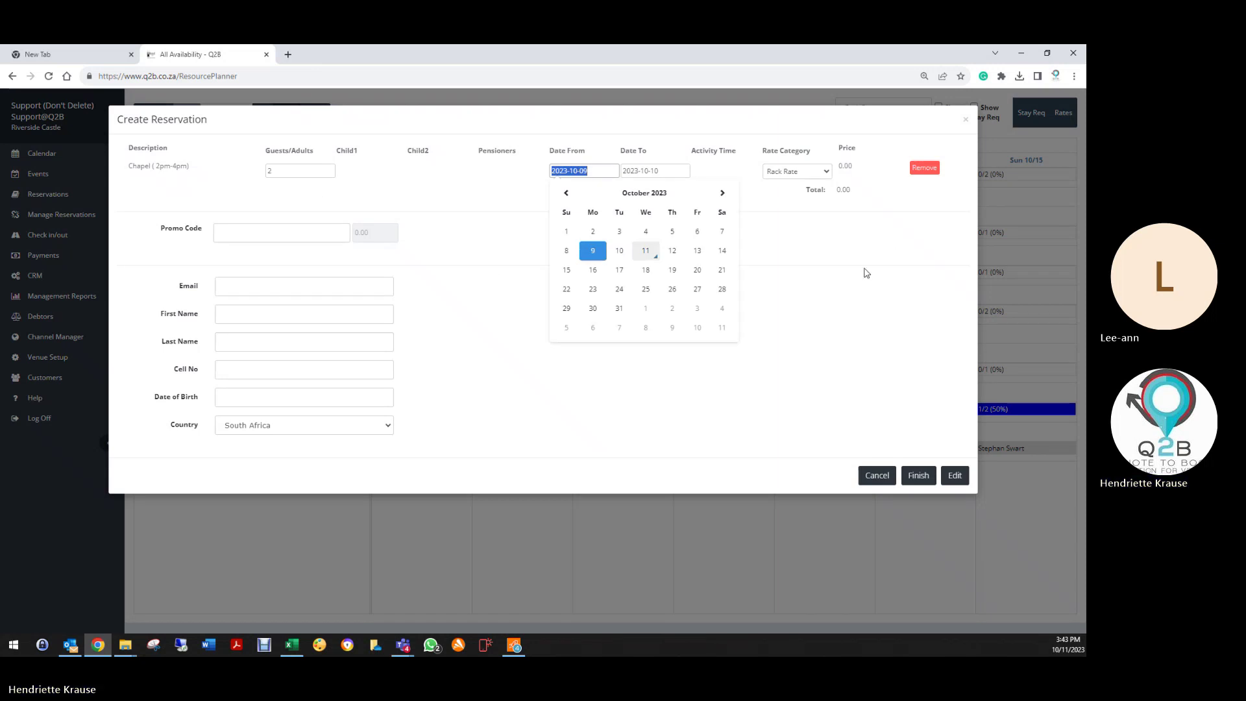
left_click(849, 183)
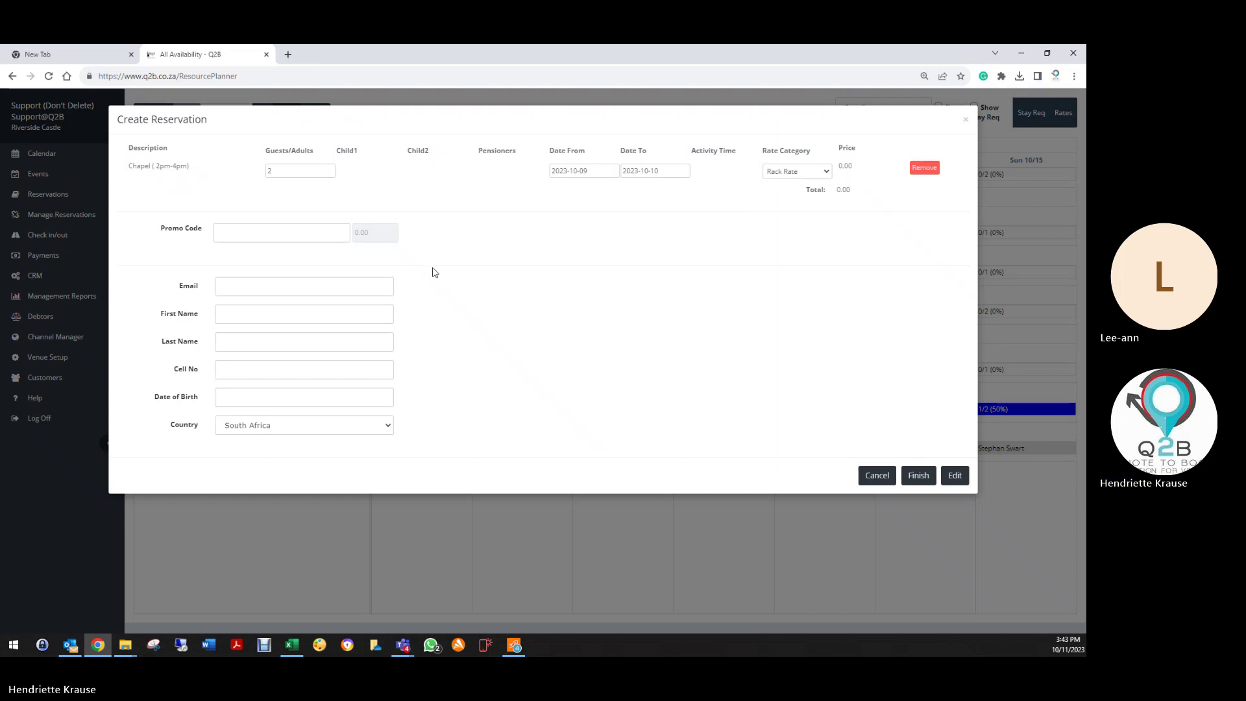
left_click(968, 120)
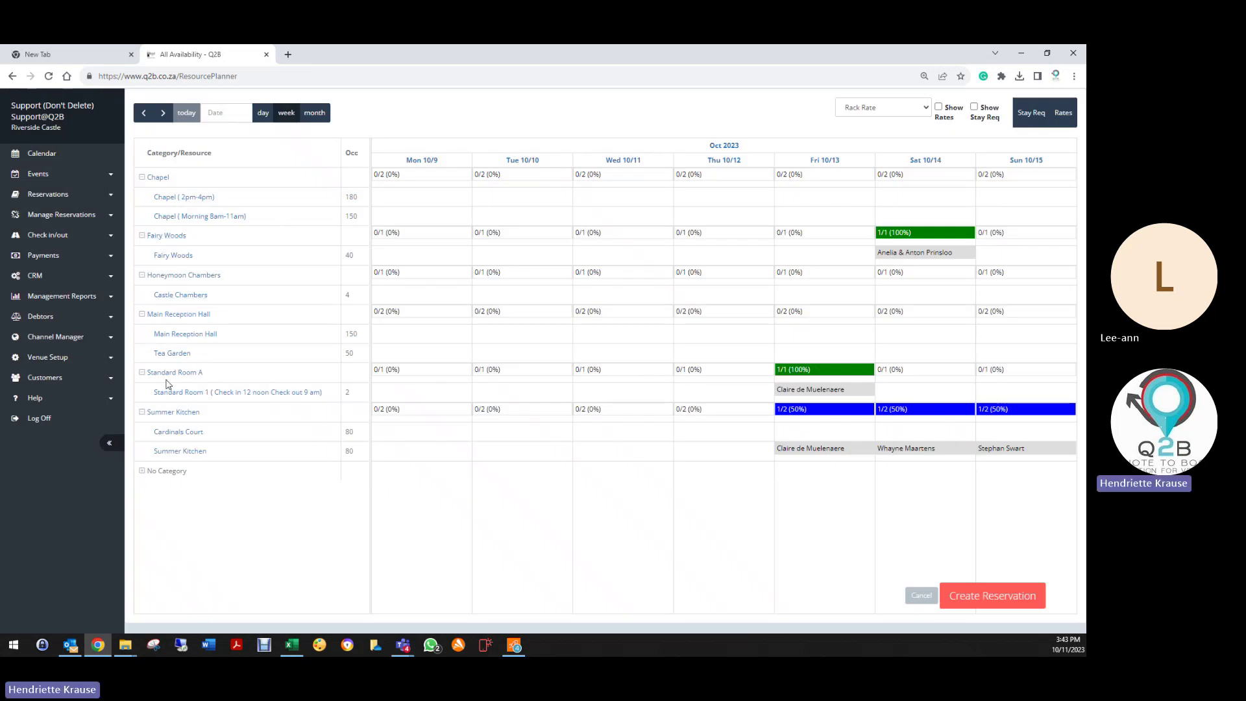
left_click(409, 392)
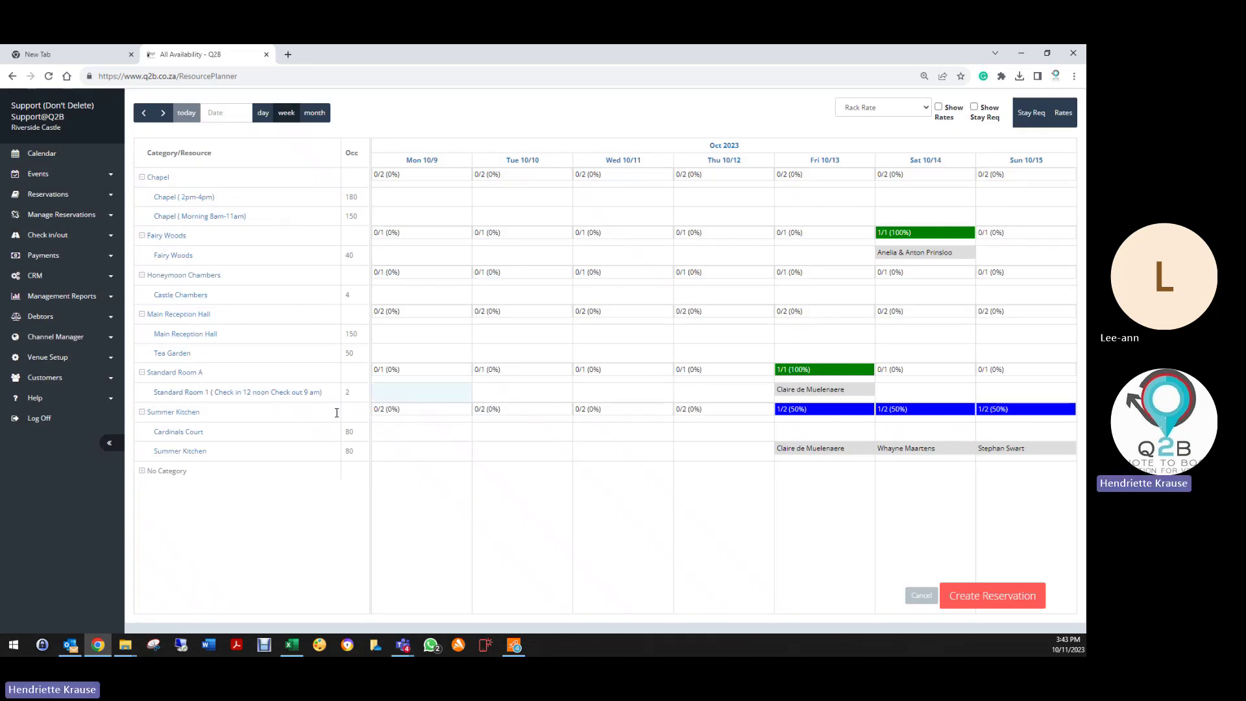
left_click(1017, 595)
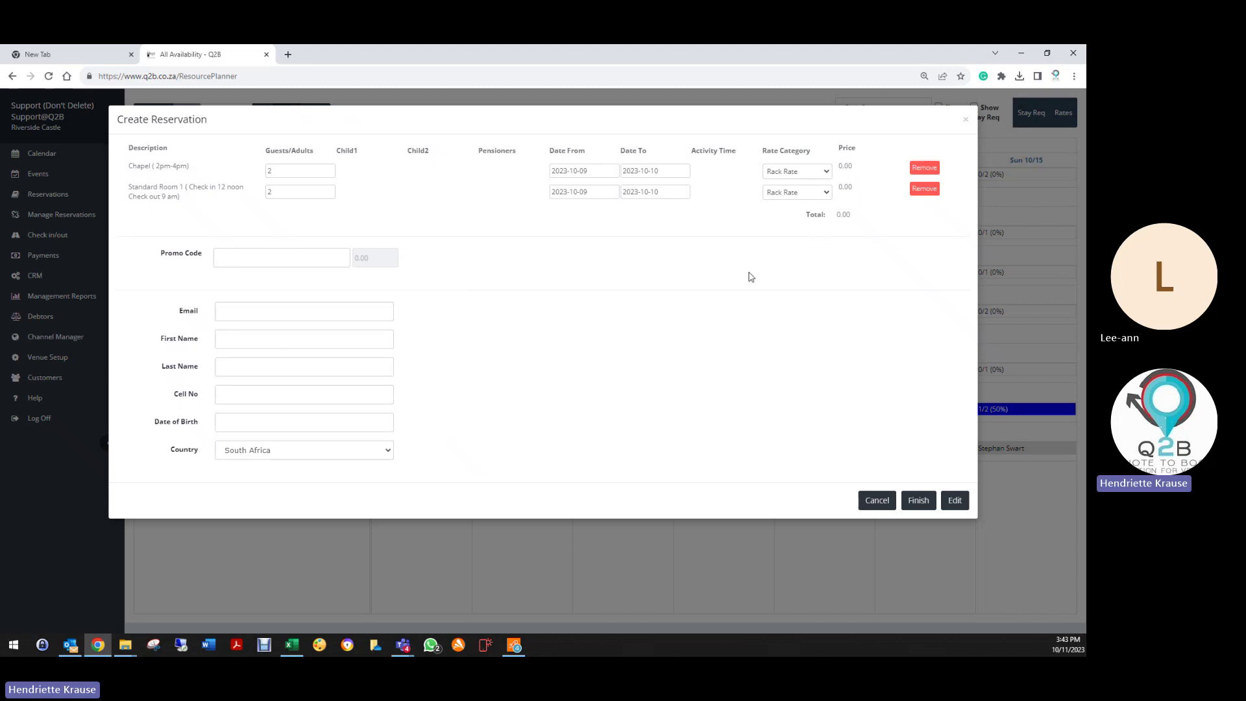
Step: Keep Rack Rate, fill customer details from the saved customer's e-mail, and open quote 711277
left_click(811, 193)
left_click(815, 201)
left_click(224, 309)
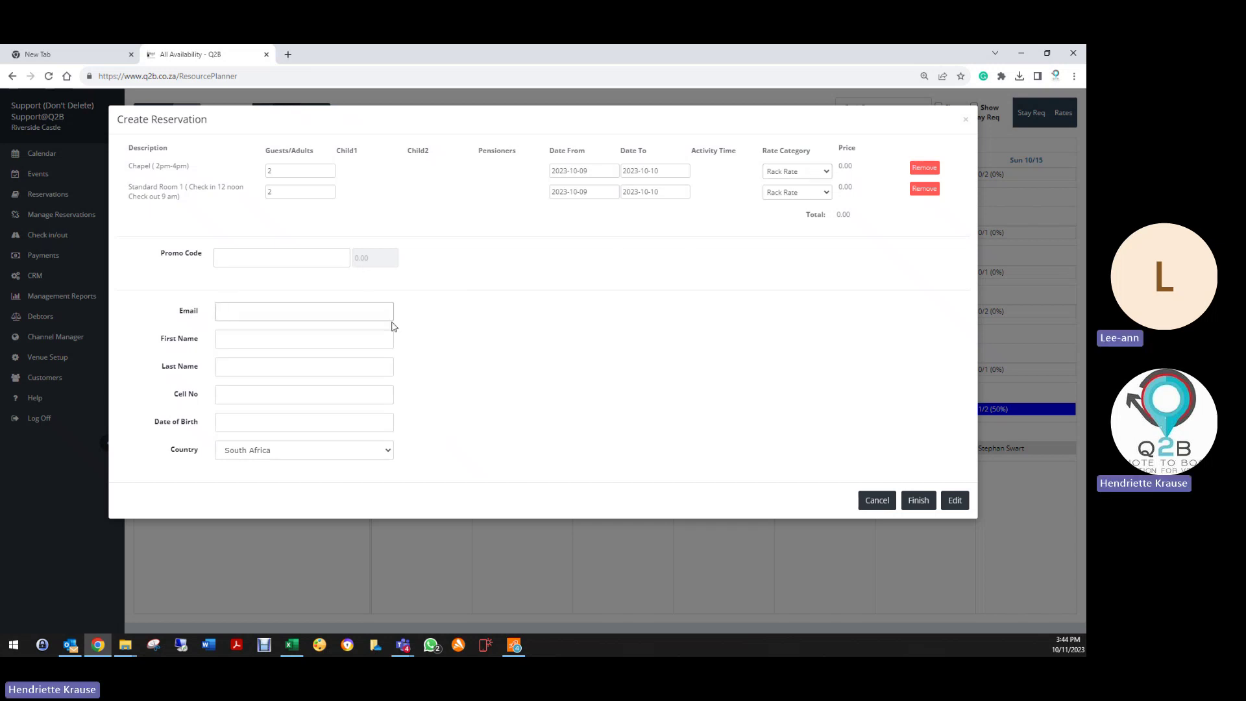
type("hendriet")
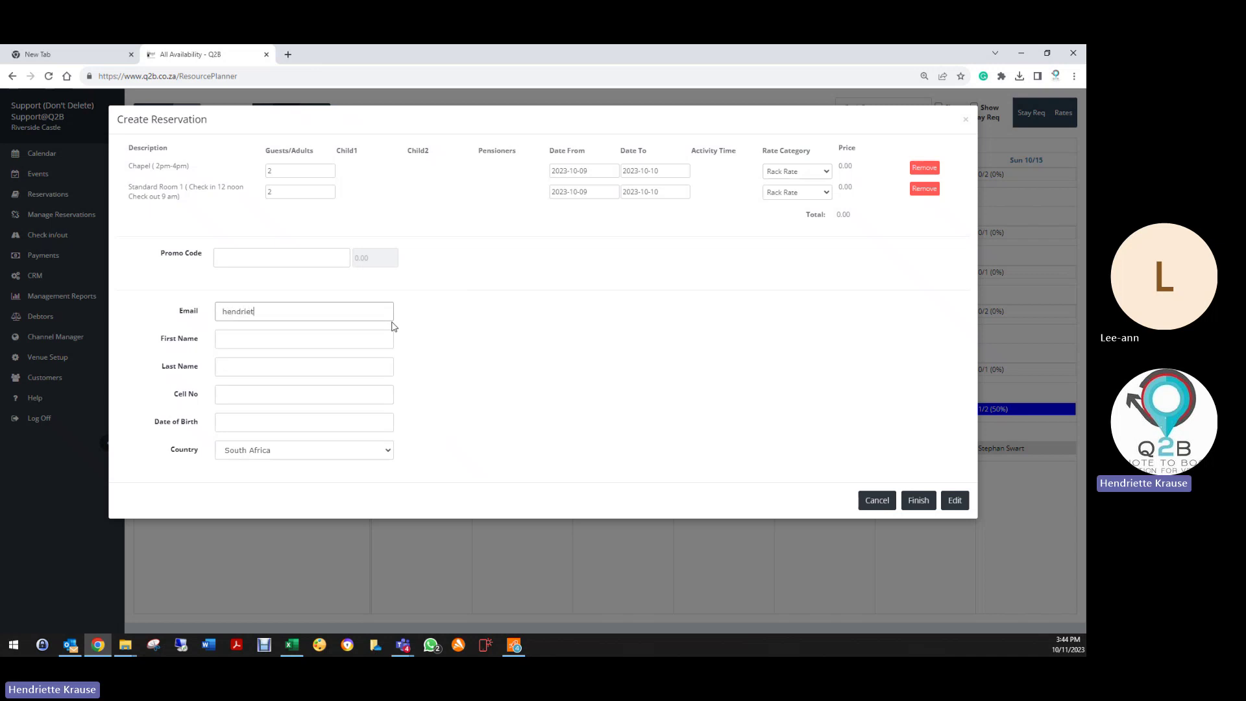
type("te")
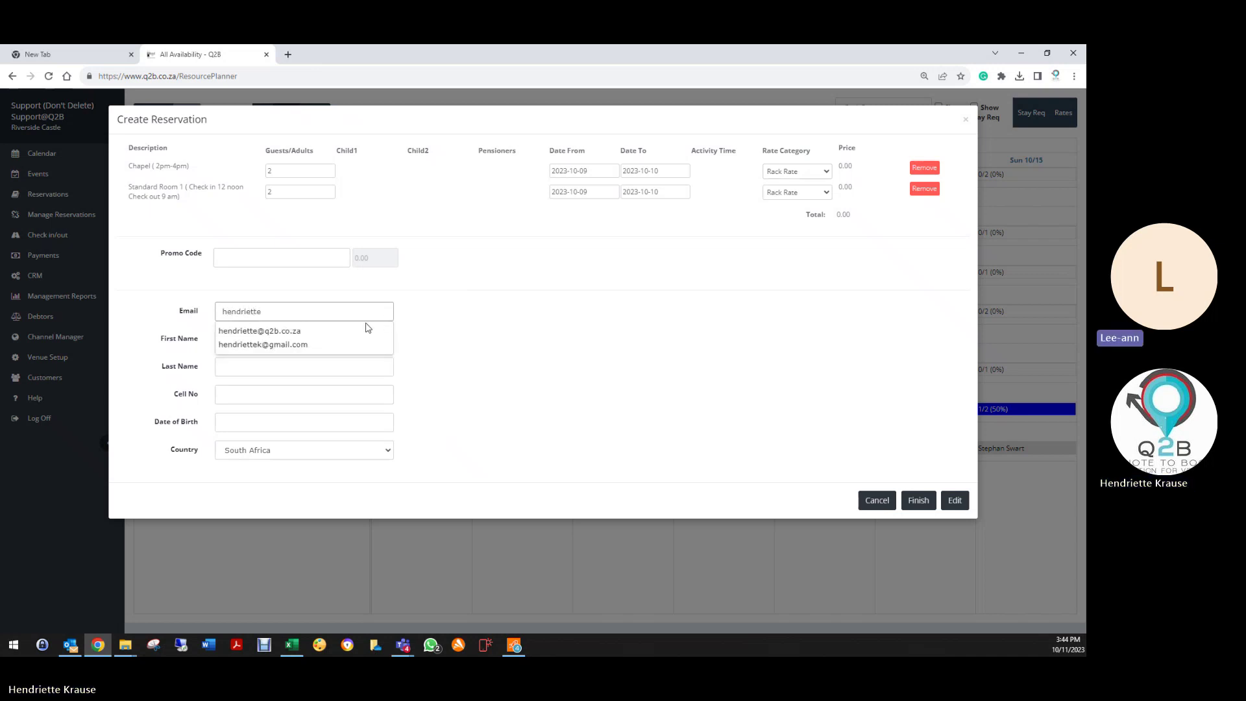
left_click(362, 331)
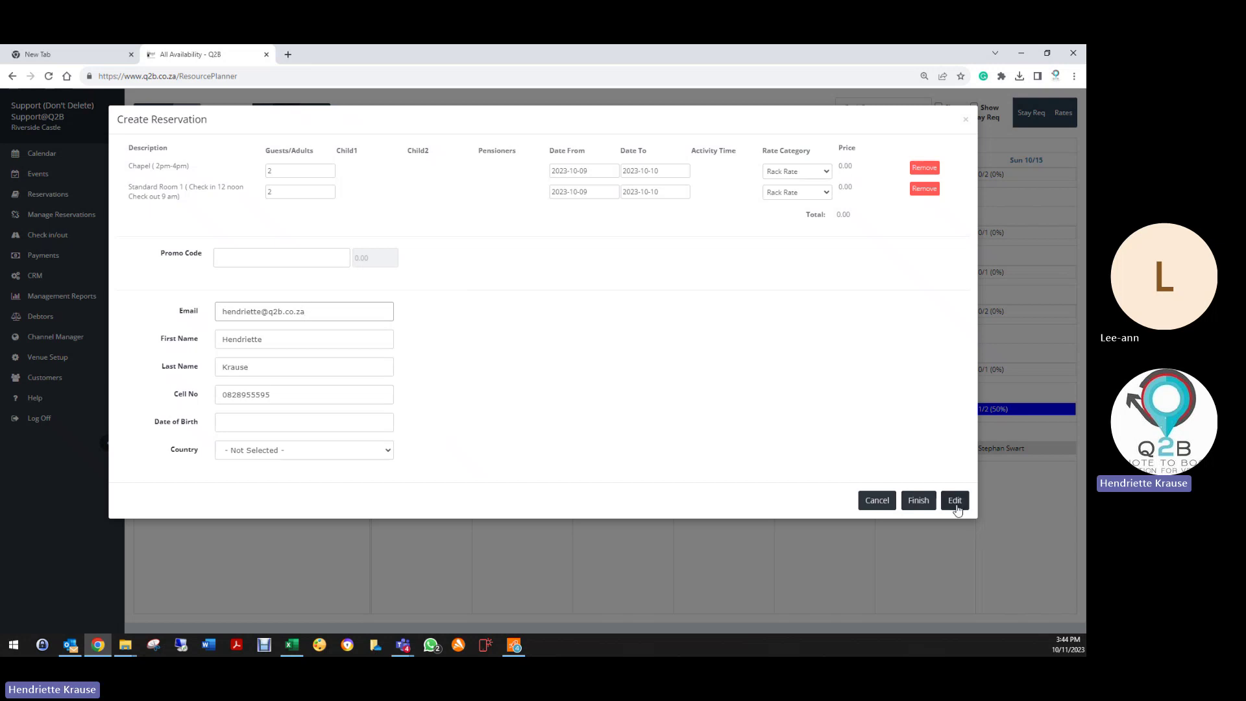
left_click(955, 501)
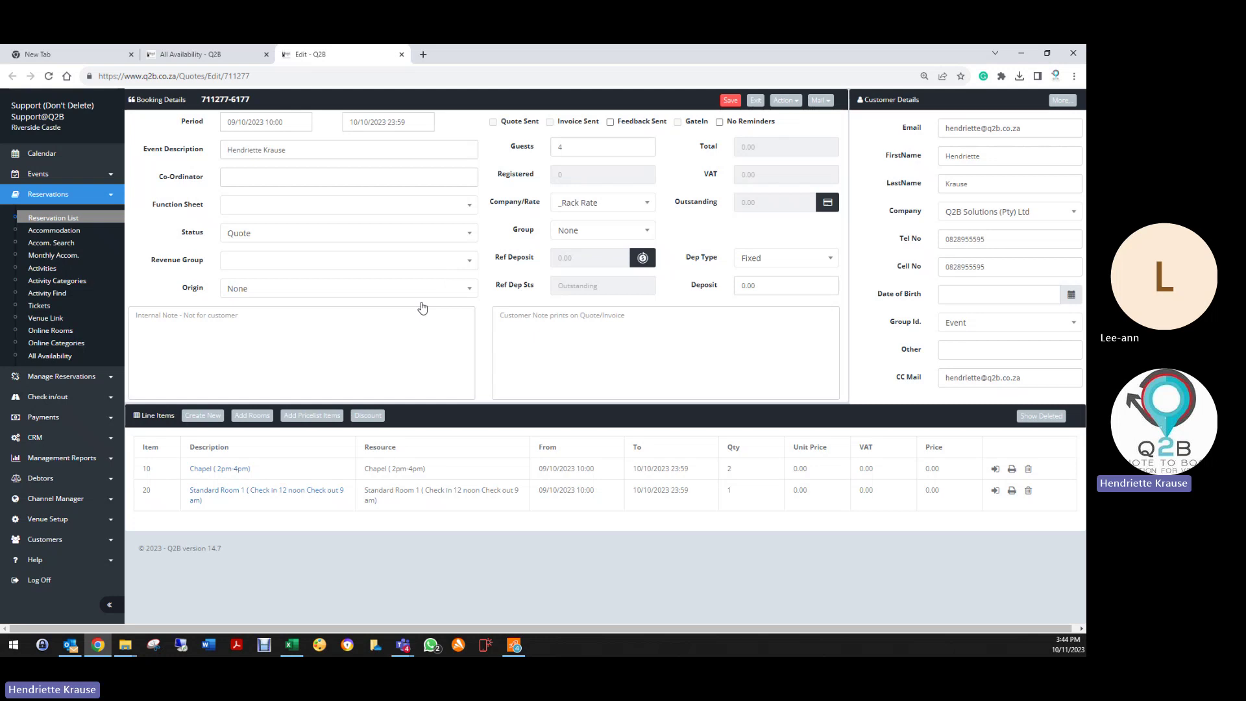
Step: Price Standard Room 1 at a flat 1200 per night and save the line
left_click(214, 491)
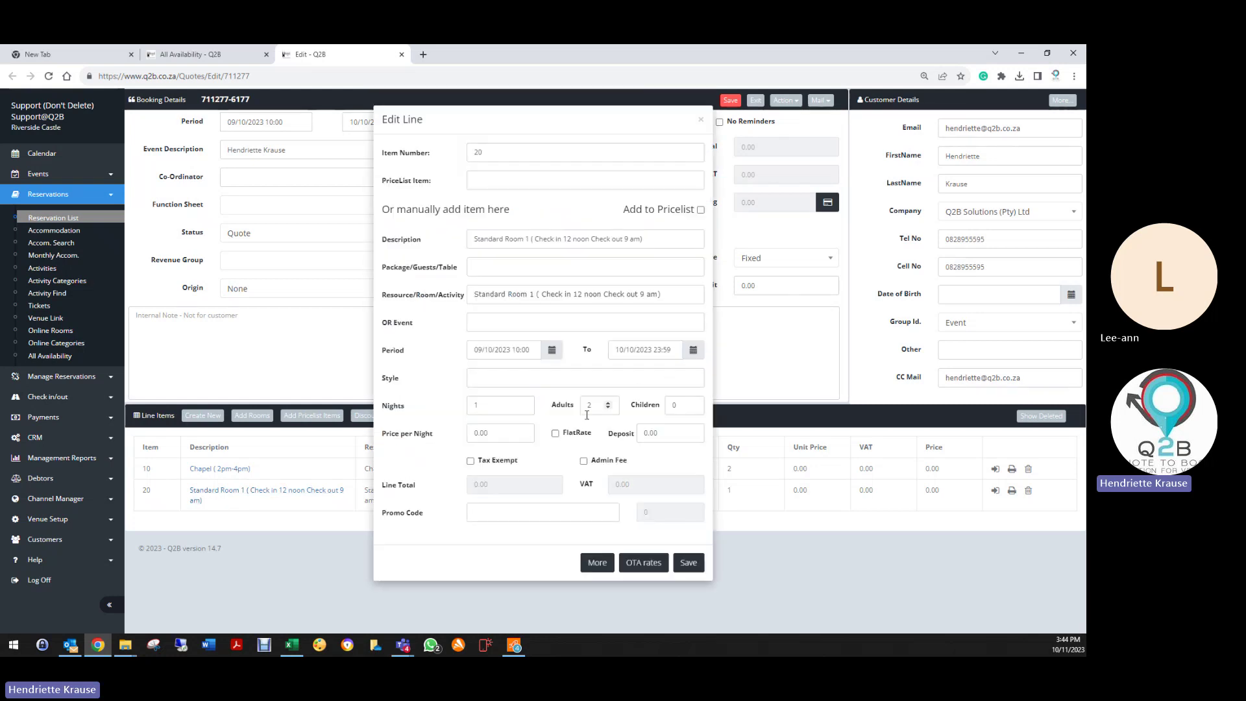
left_click(497, 433)
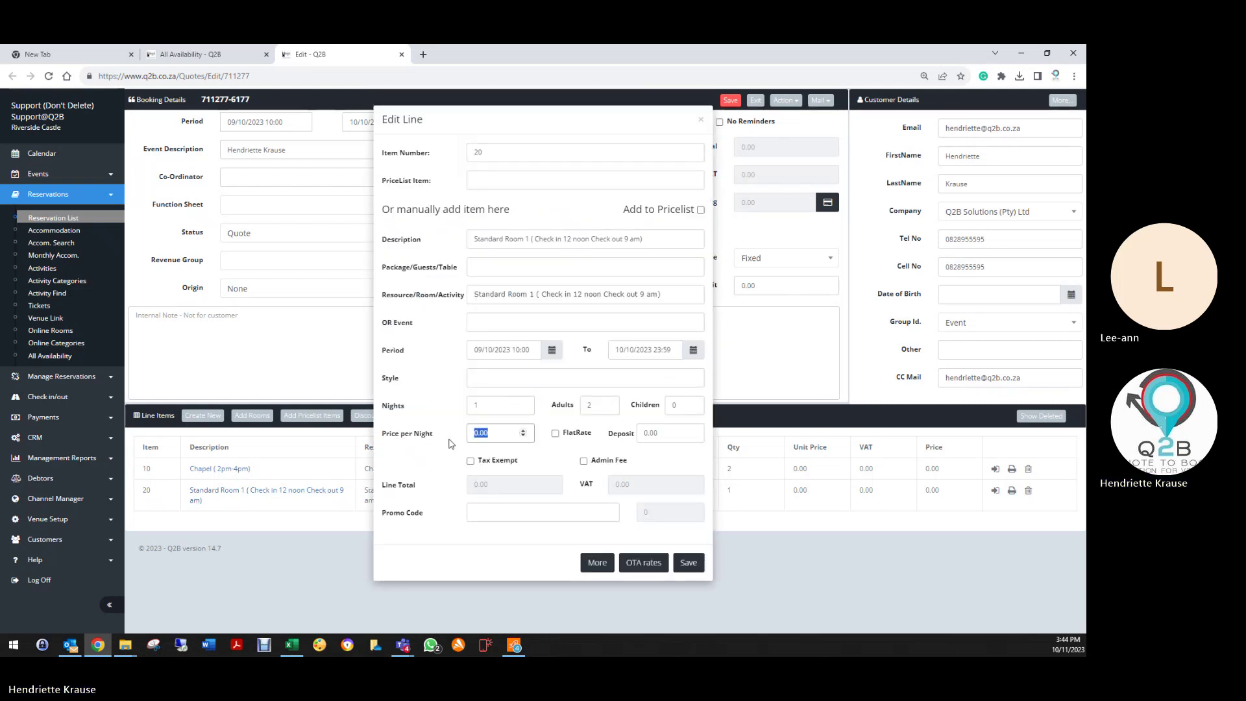
type("12")
left_click(556, 434)
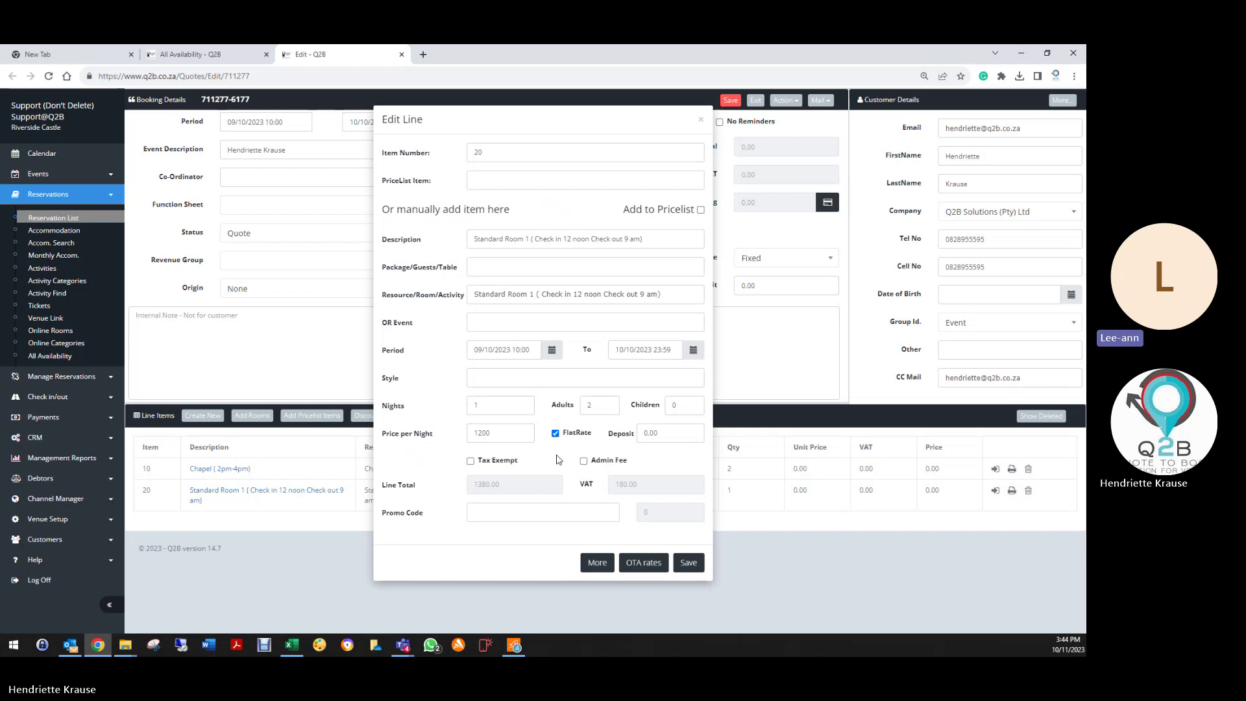
left_click(689, 562)
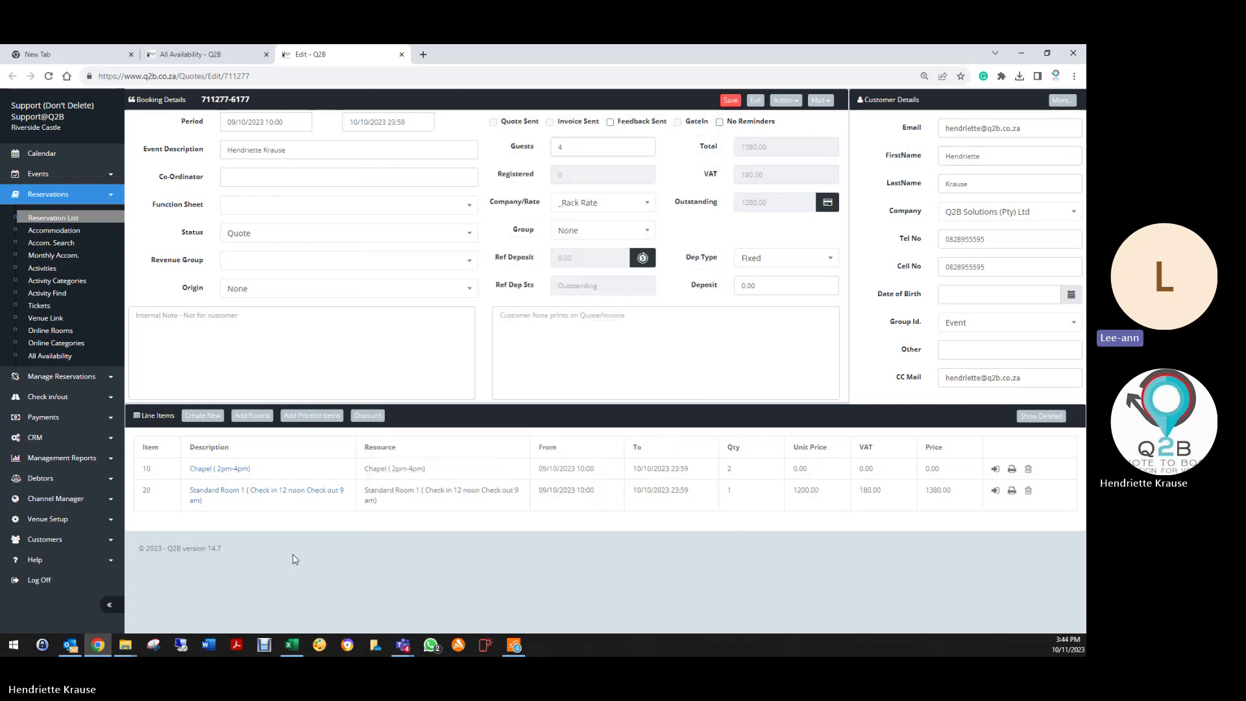
Step: Change the Chapel line's unit price to 1200
left_click(215, 468)
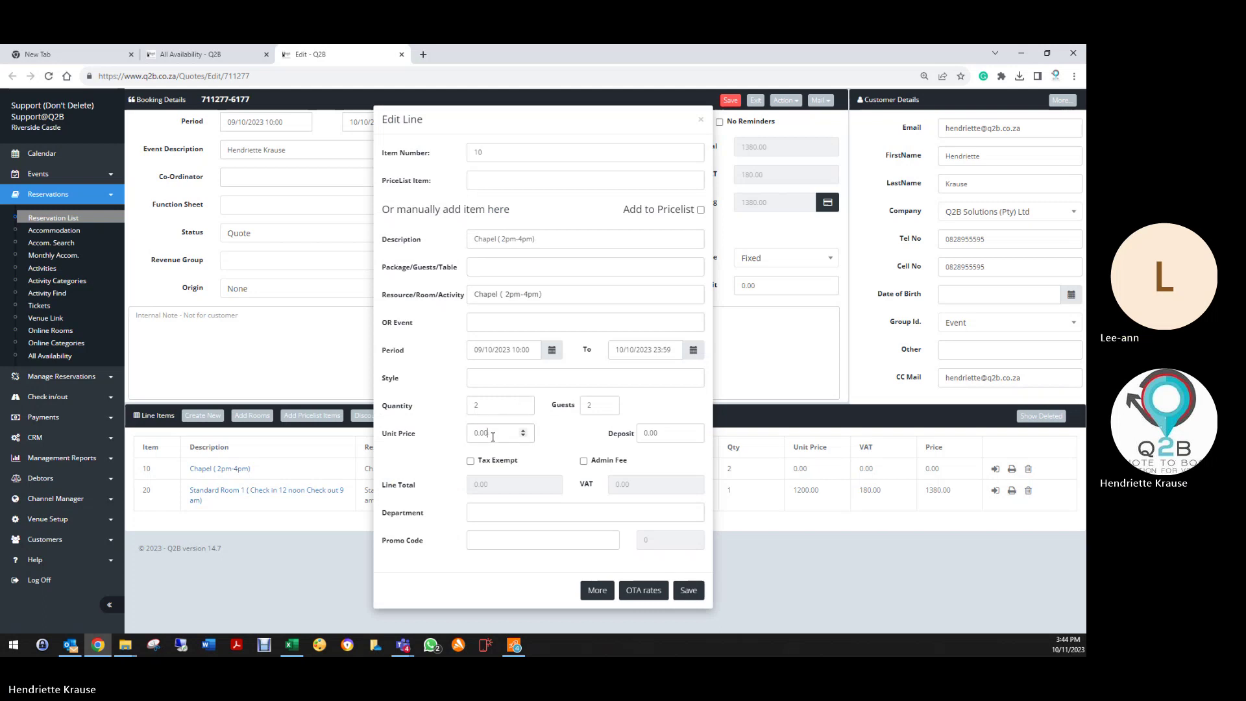
left_click_drag(493, 437, 468, 434)
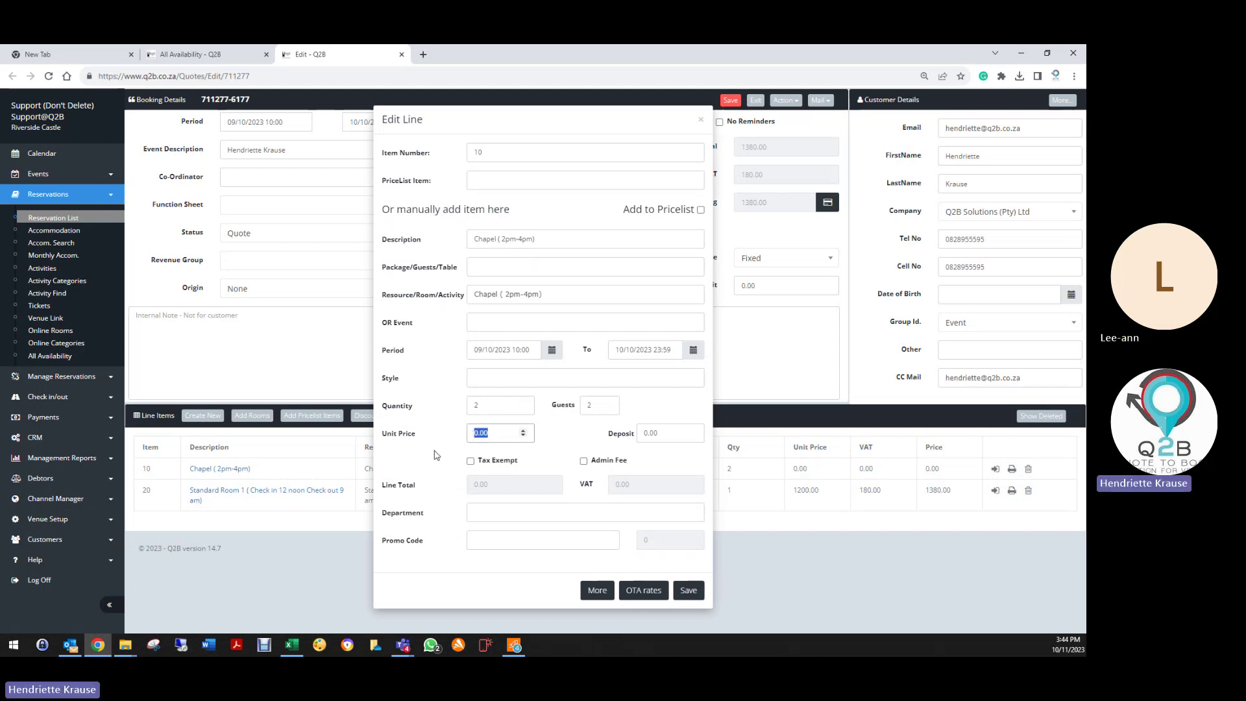
type("12")
left_click(564, 441)
Step: Save the Chapel line, then set the quote status to Deleted and revenue group to Conference
left_click(687, 592)
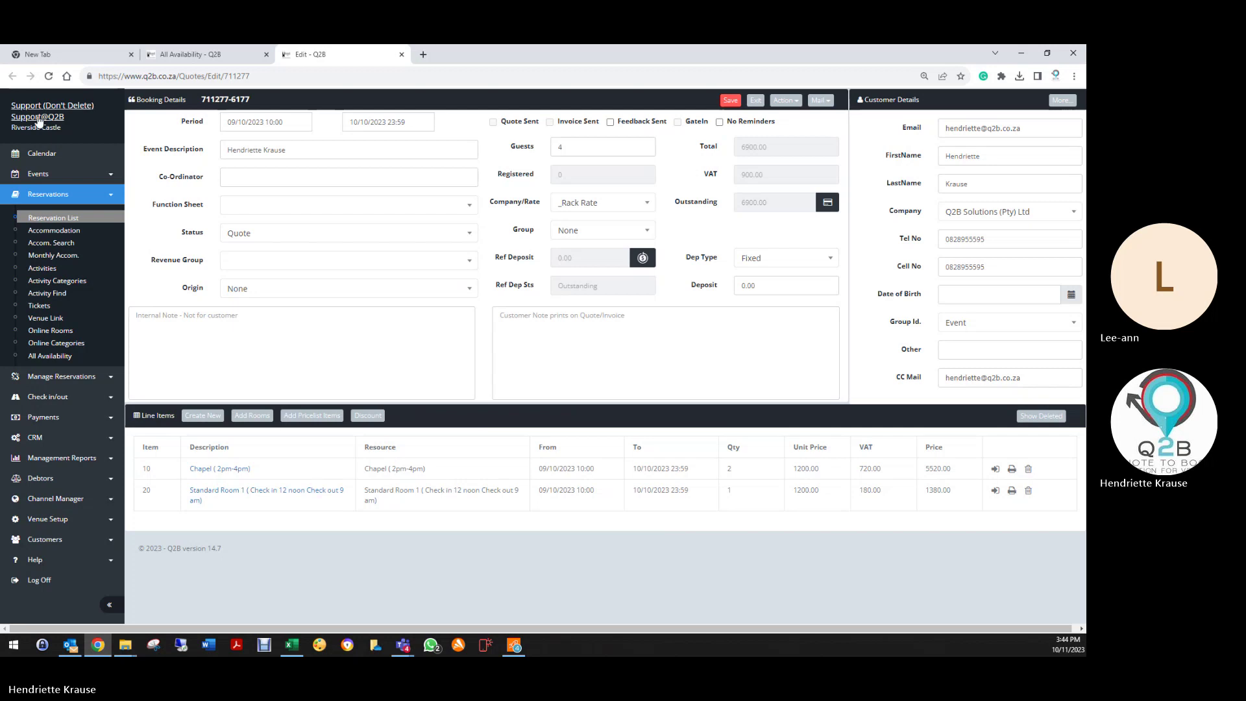
left_click(237, 237)
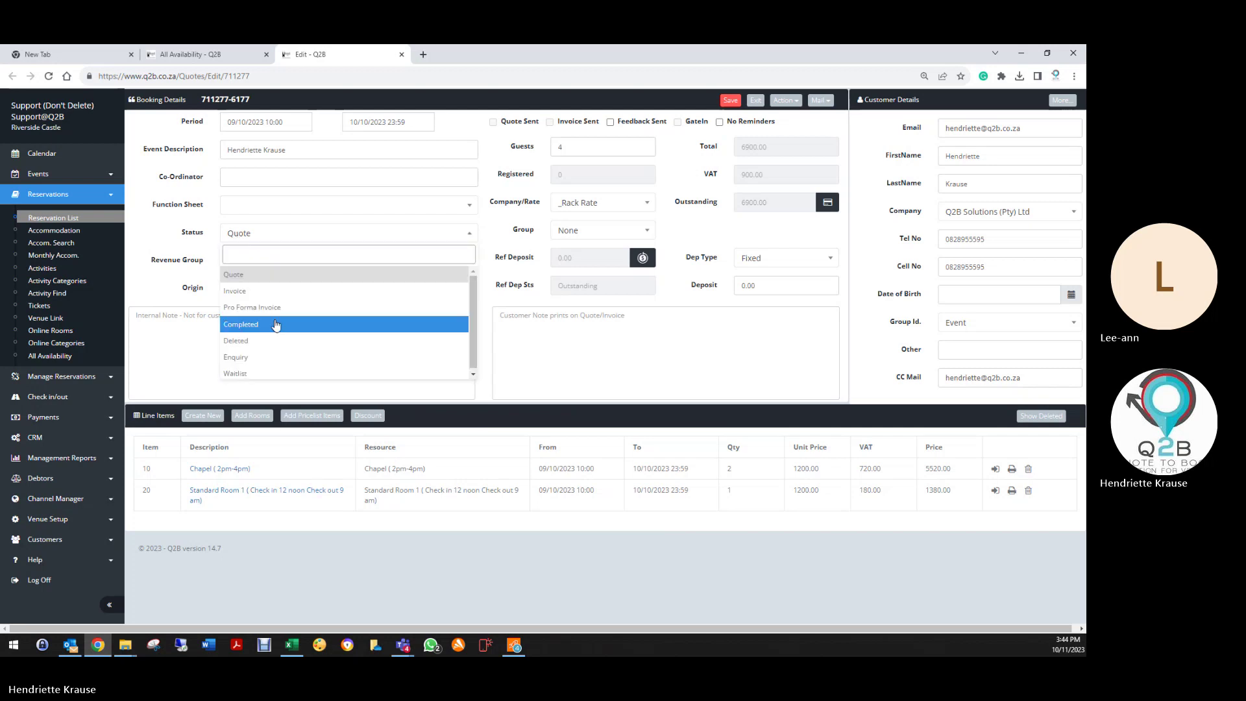
left_click(261, 340)
left_click(258, 263)
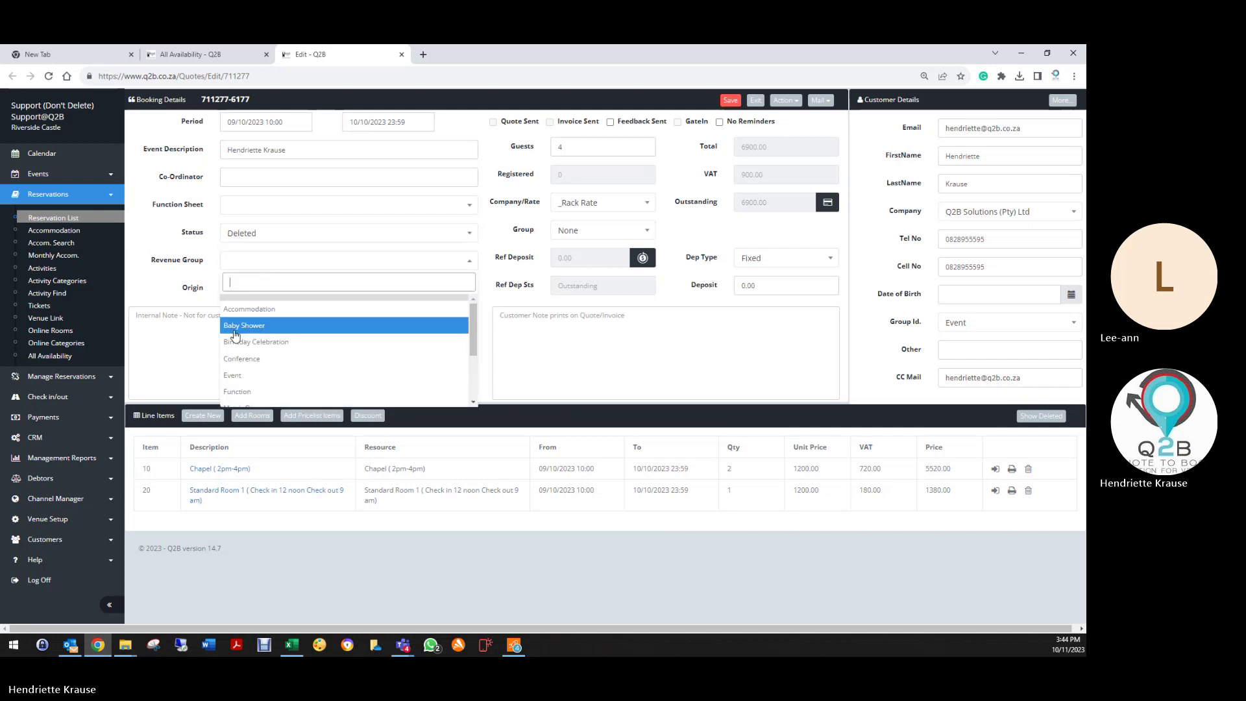
left_click(257, 359)
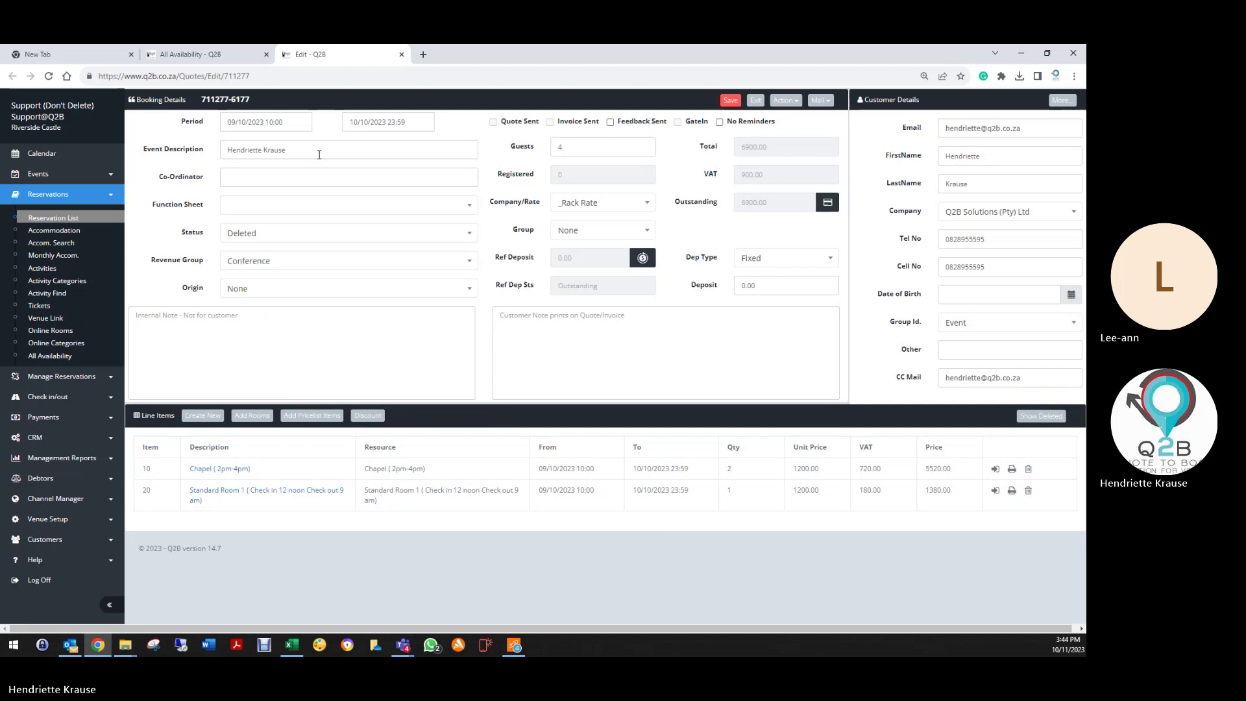
Step: Replace the event description with 'training q2b' and save the quote
left_click_drag(392, 150, 119, 173)
type("training q2b")
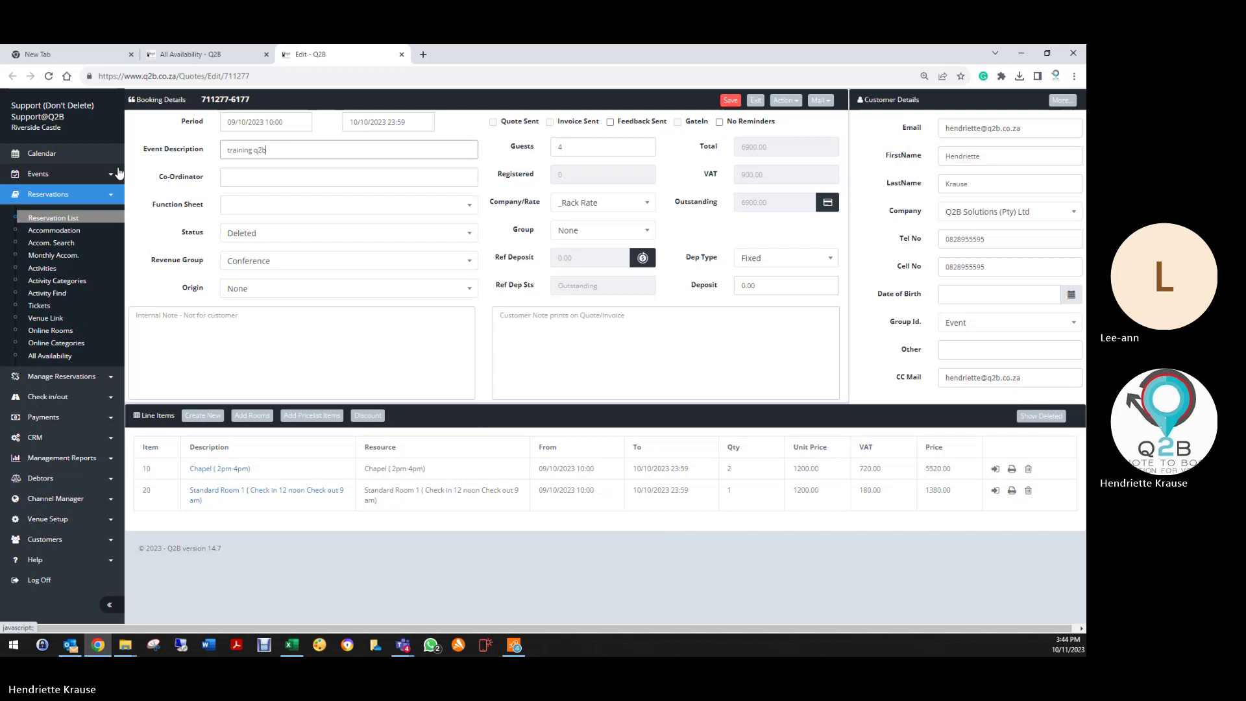
left_click(734, 101)
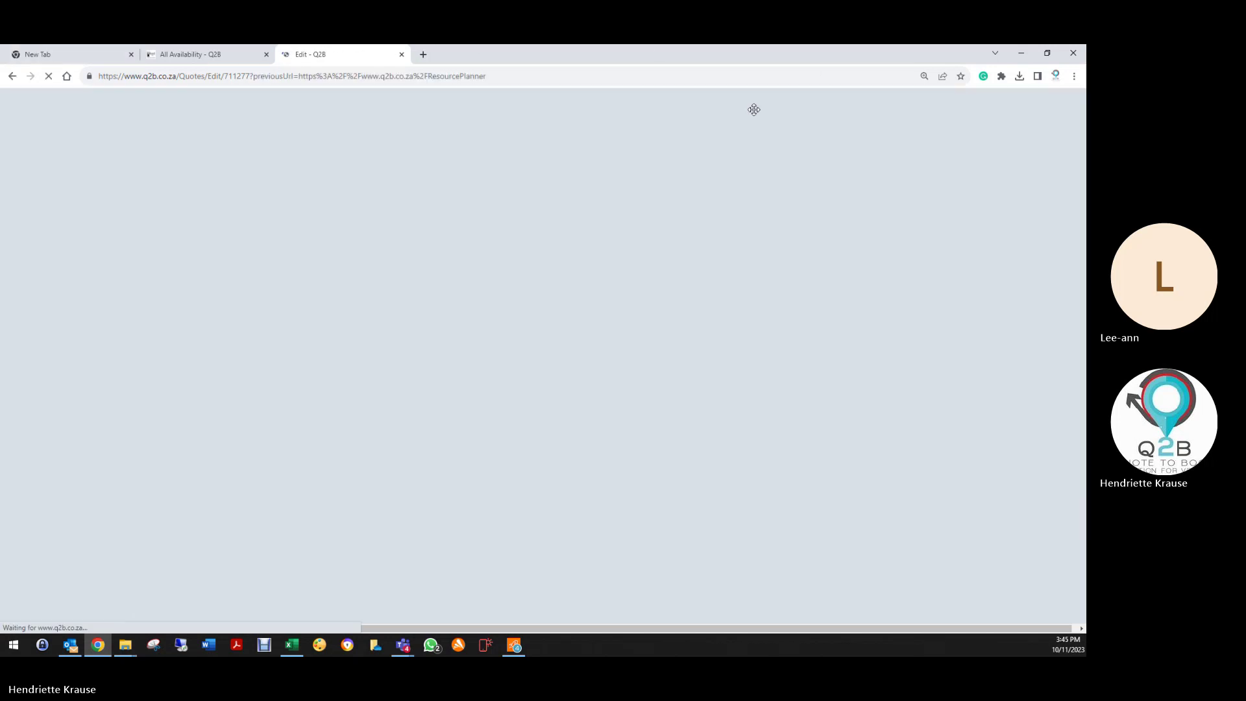
Step: Back in the planner, expand Standard Room A, toggle Show Rates and Show Stay Req, and open New Rates
left_click(754, 104)
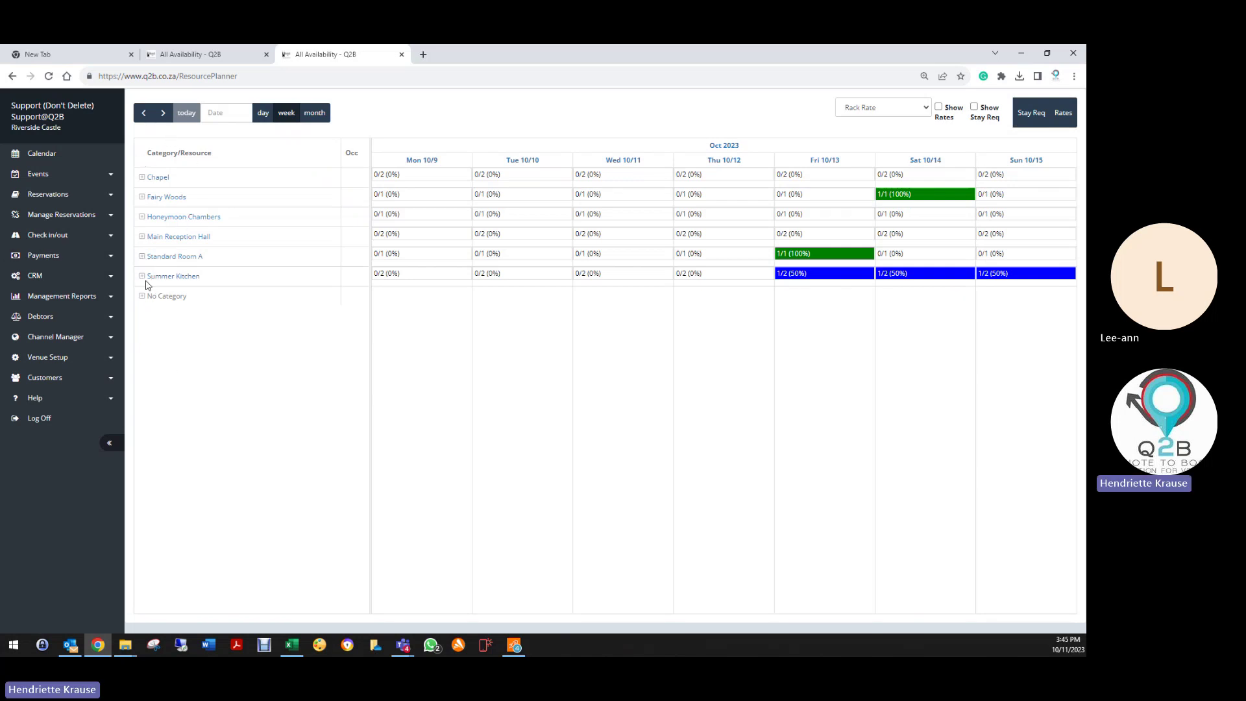
left_click(142, 257)
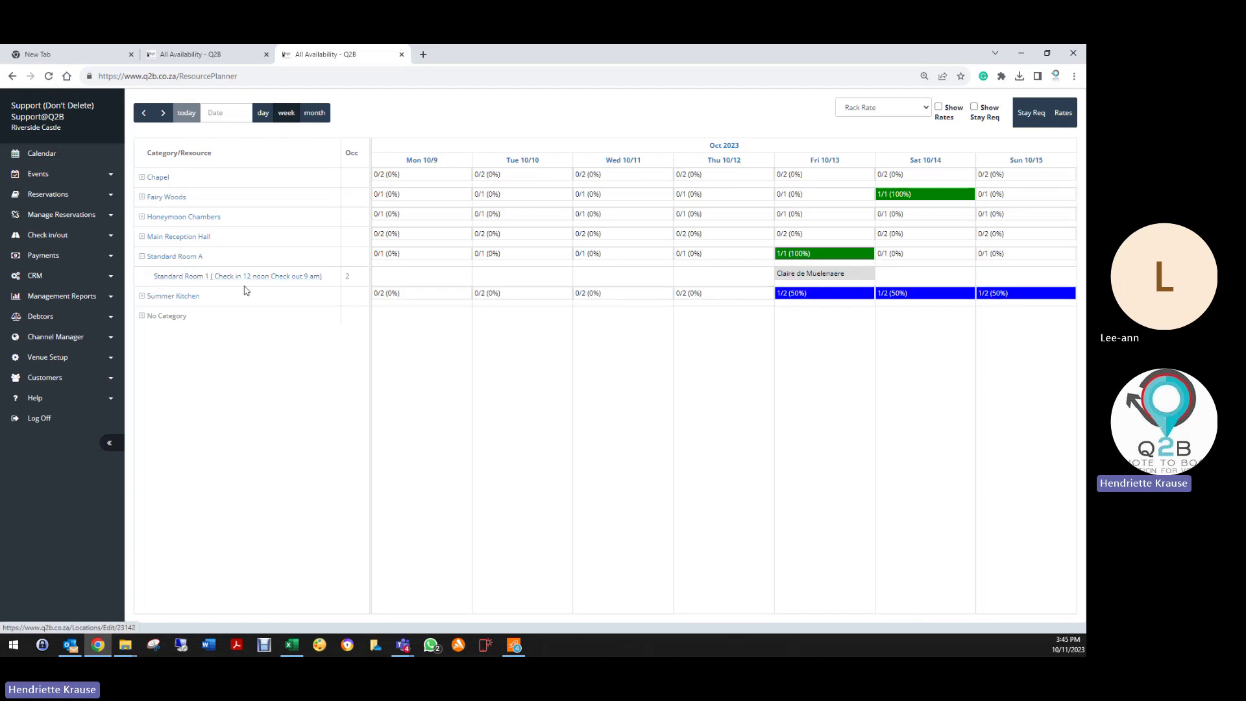
left_click(937, 109)
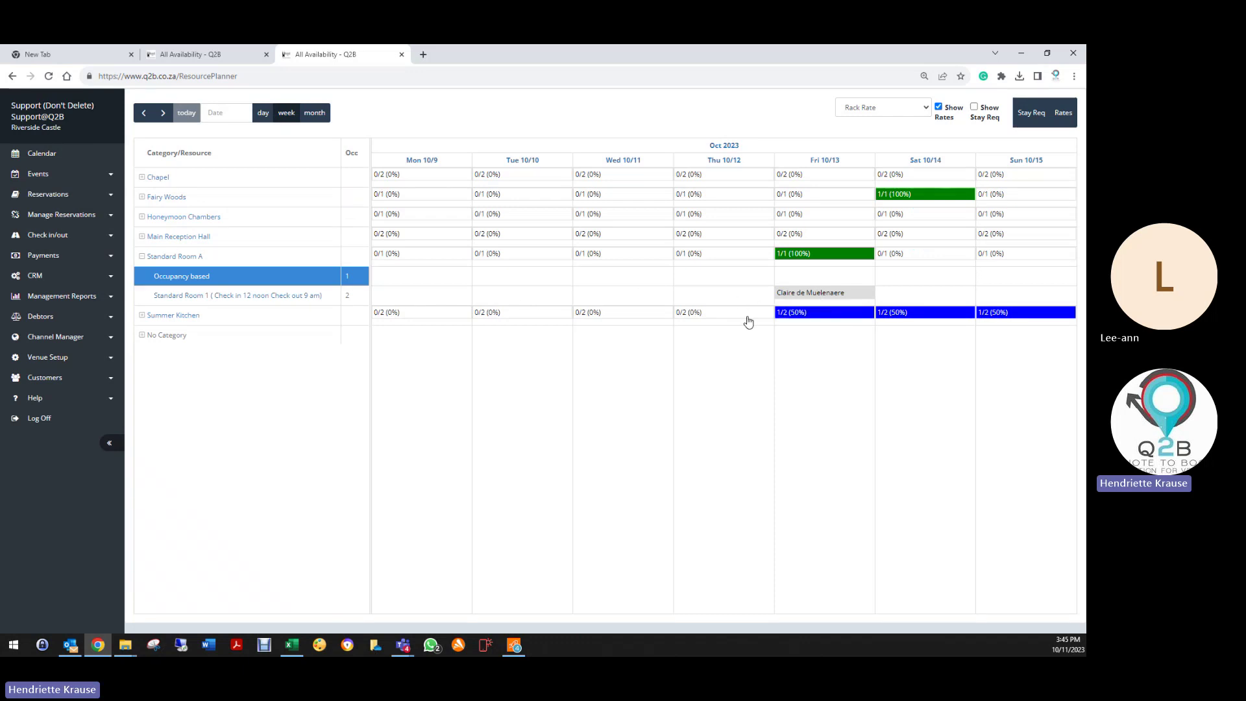
left_click(975, 108)
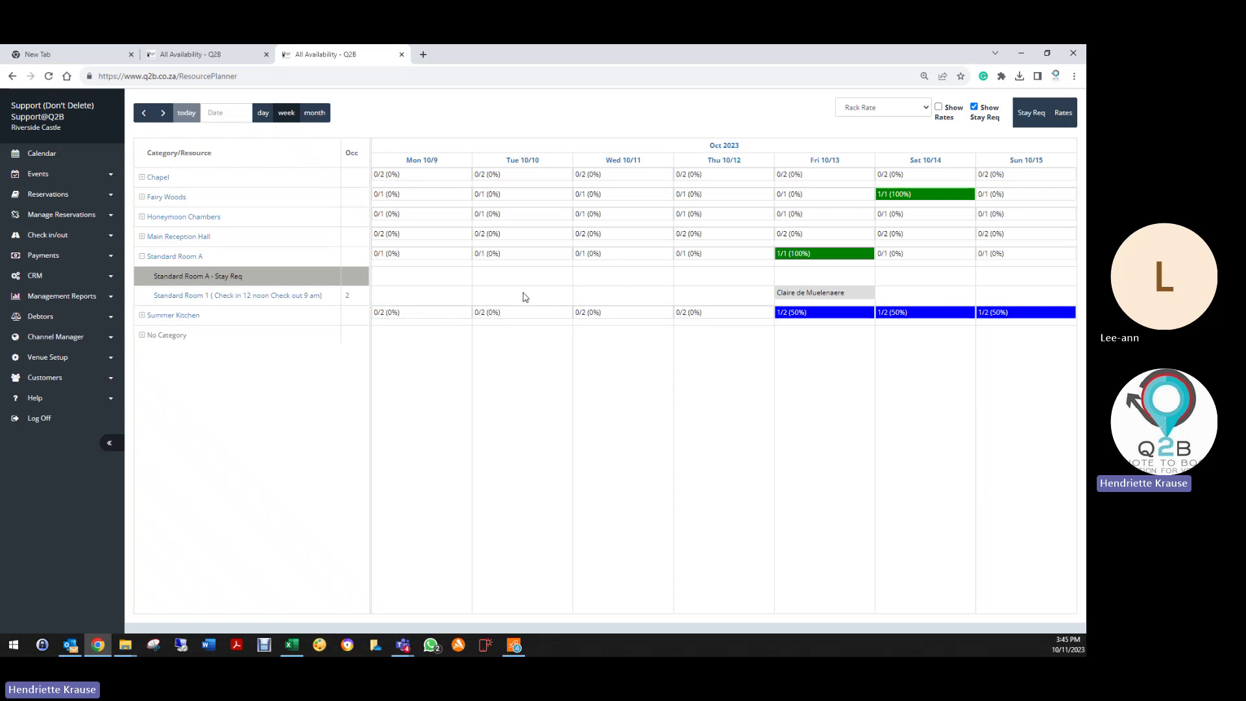
left_click(974, 107)
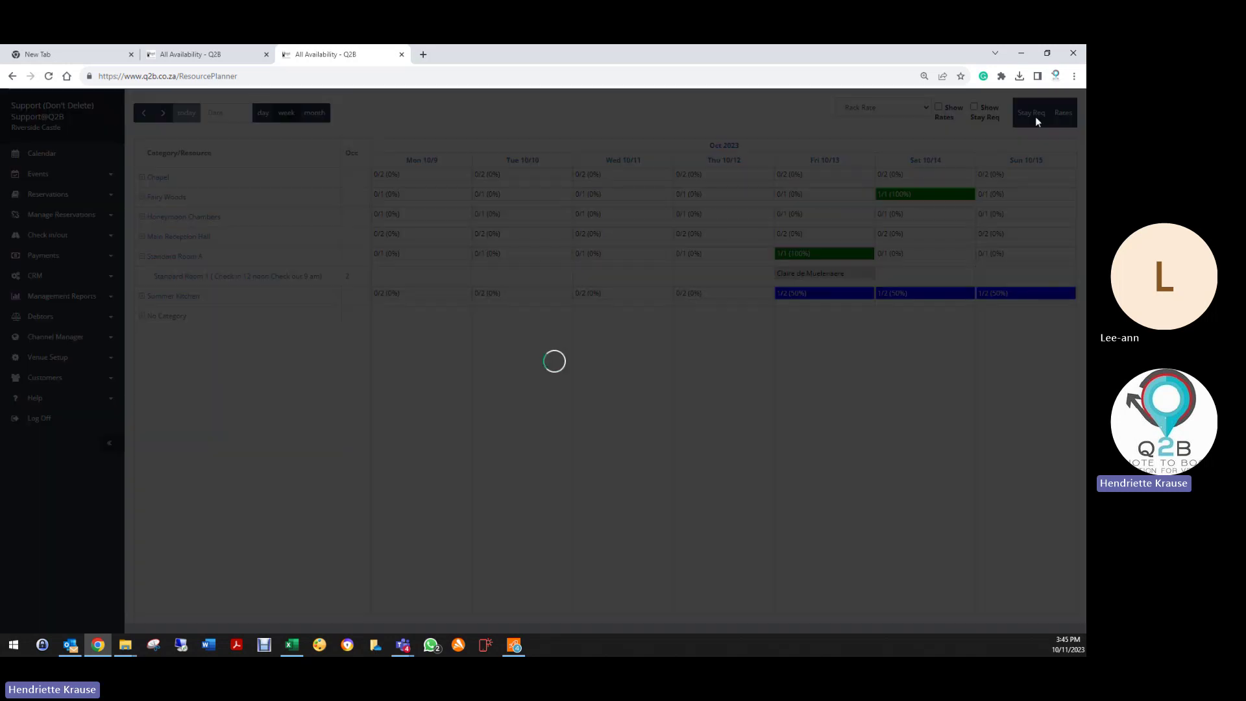
left_click(1063, 113)
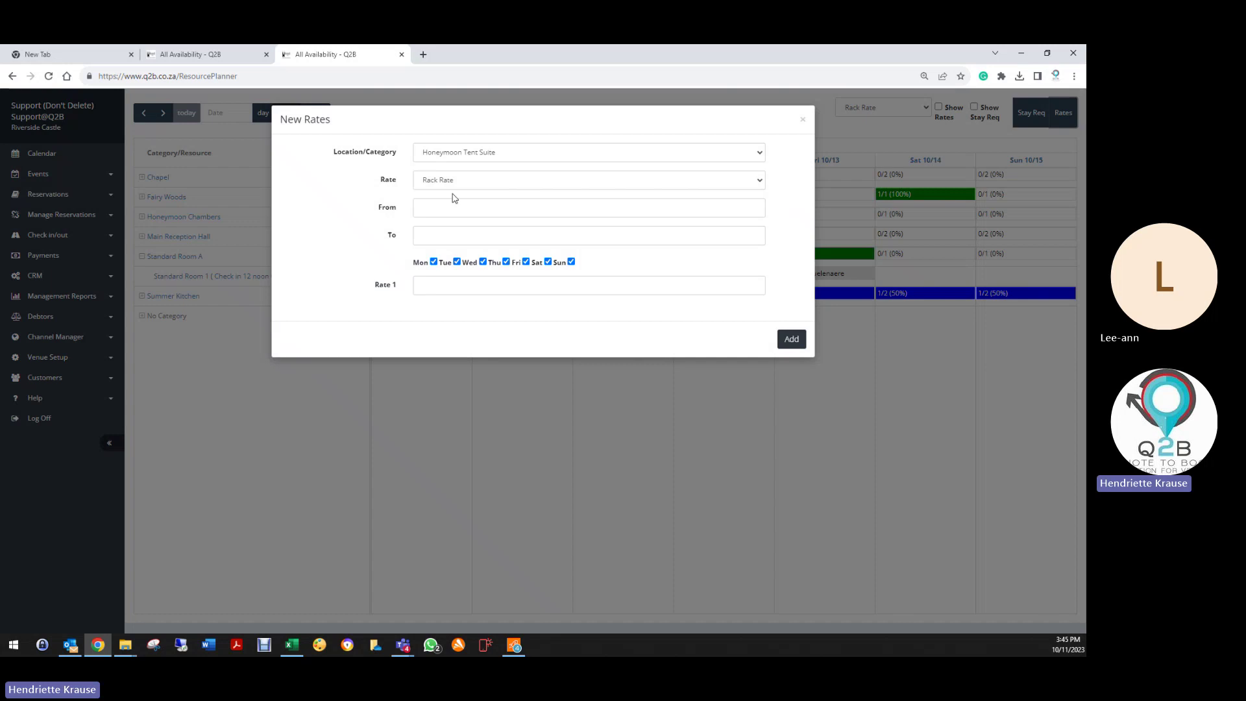
Step: Draft a Standard Room A Rack Rate from 2023-10-12 to 2023-10-13
left_click(441, 155)
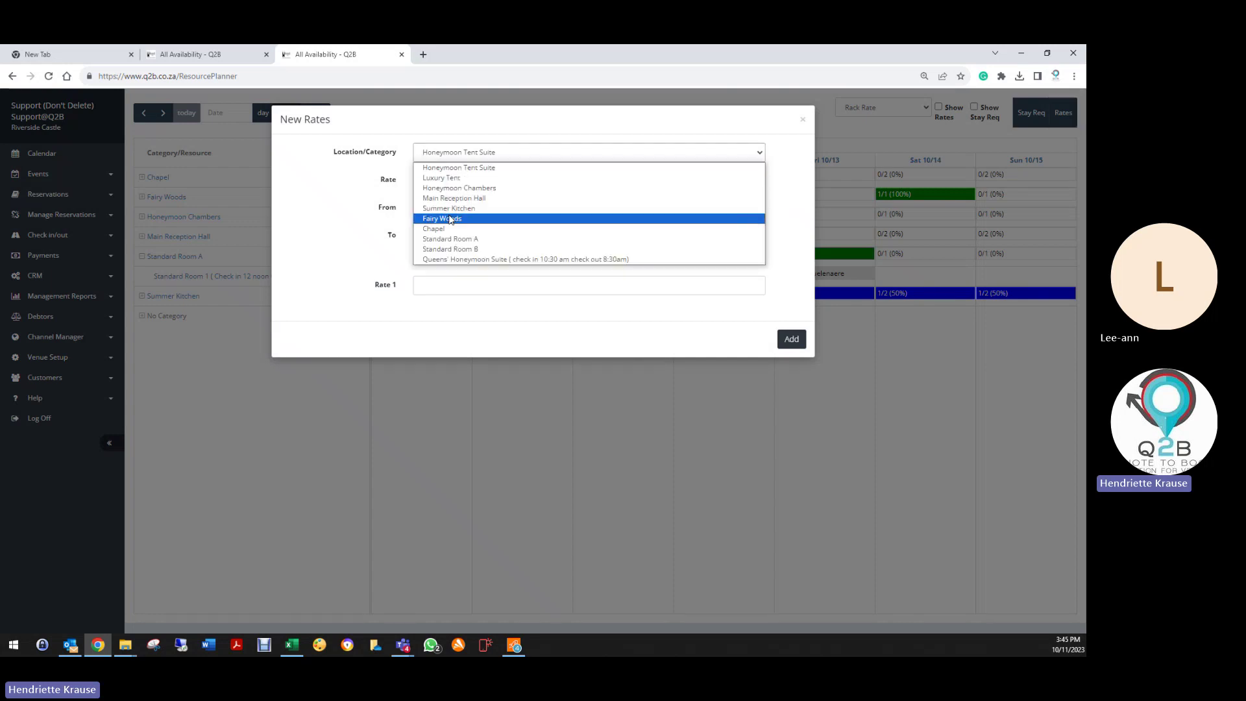
left_click(451, 239)
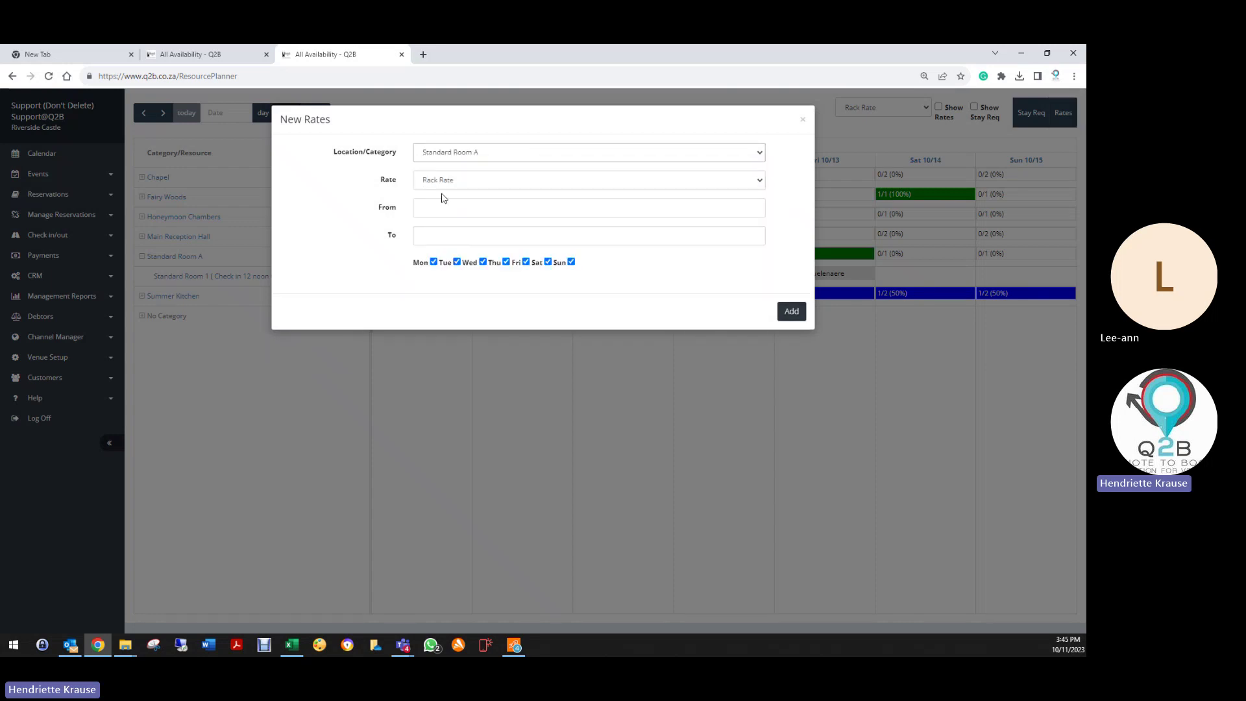
left_click(443, 182)
left_click(441, 195)
left_click(439, 208)
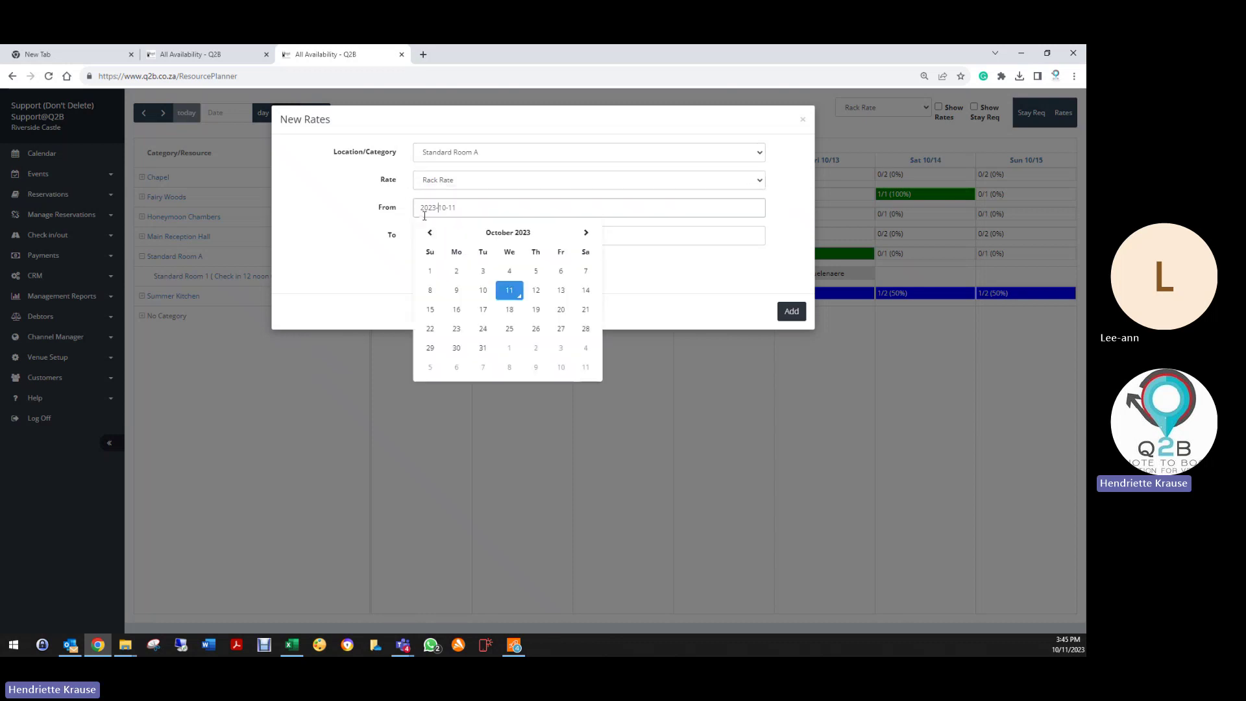
left_click(536, 290)
left_click(492, 242)
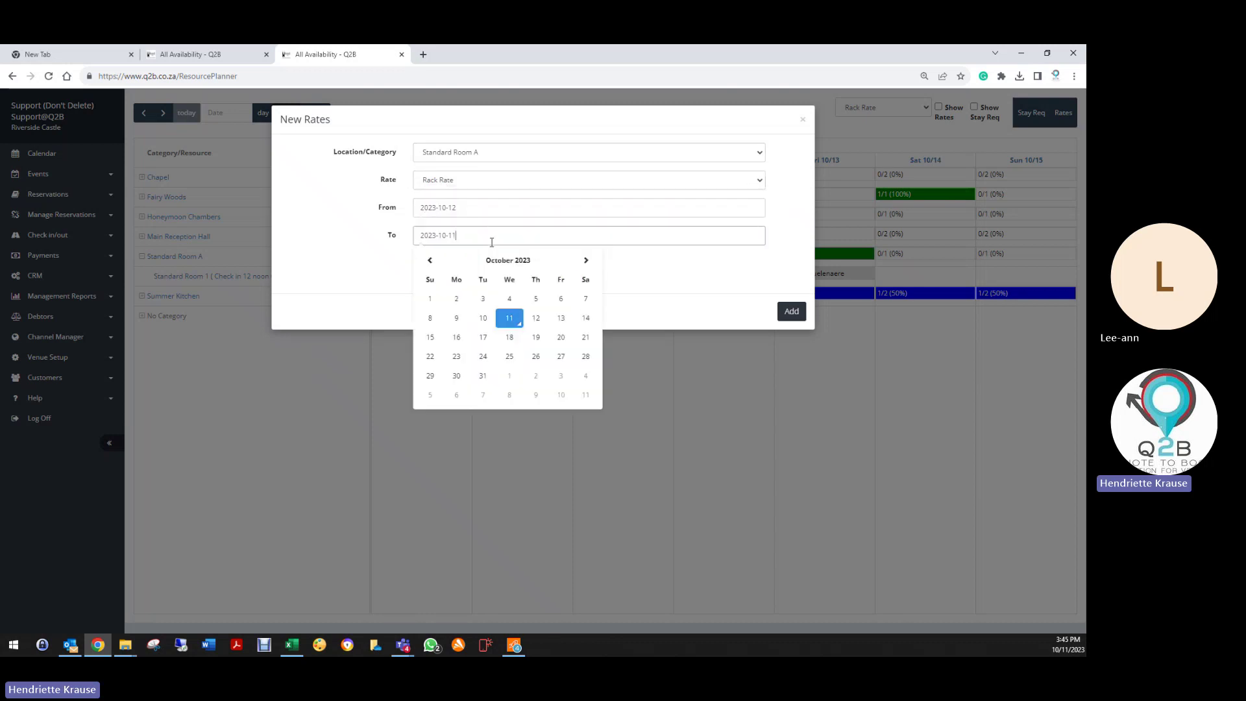
left_click(560, 318)
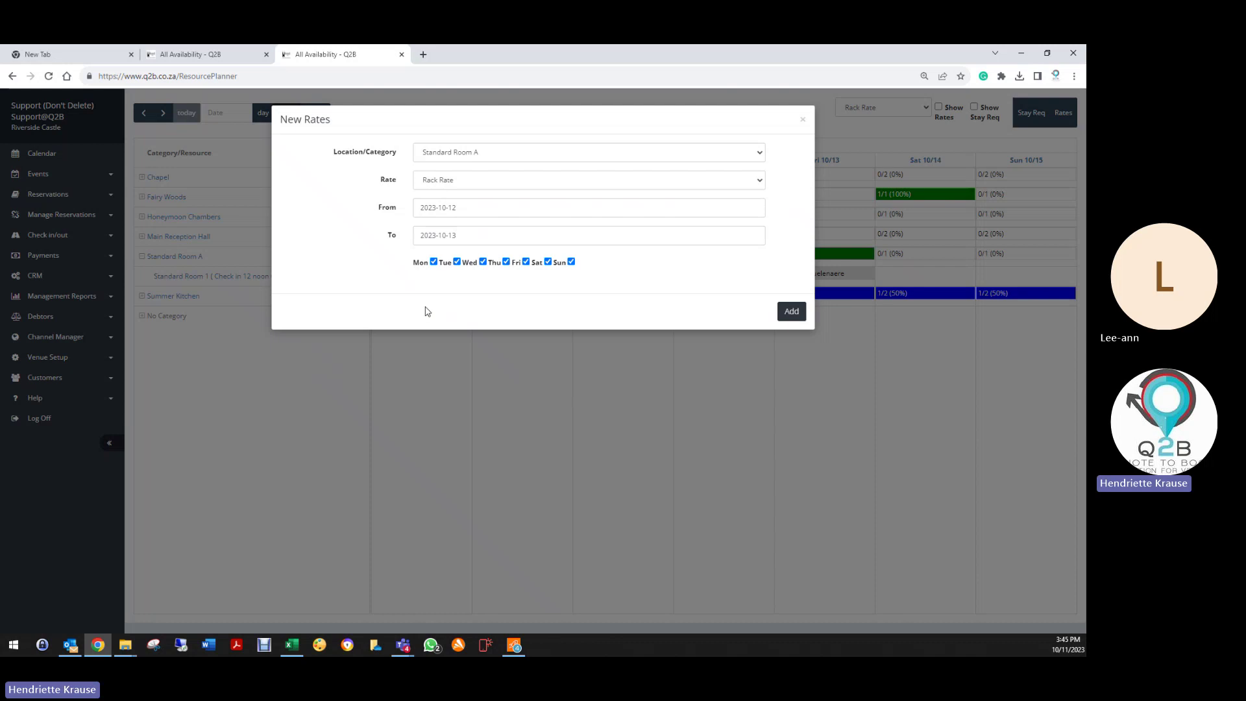
Step: Switch the rate to Honeymoon Chambers, ending 2024-10-31 at 12500, then close the form without adding
left_click(442, 155)
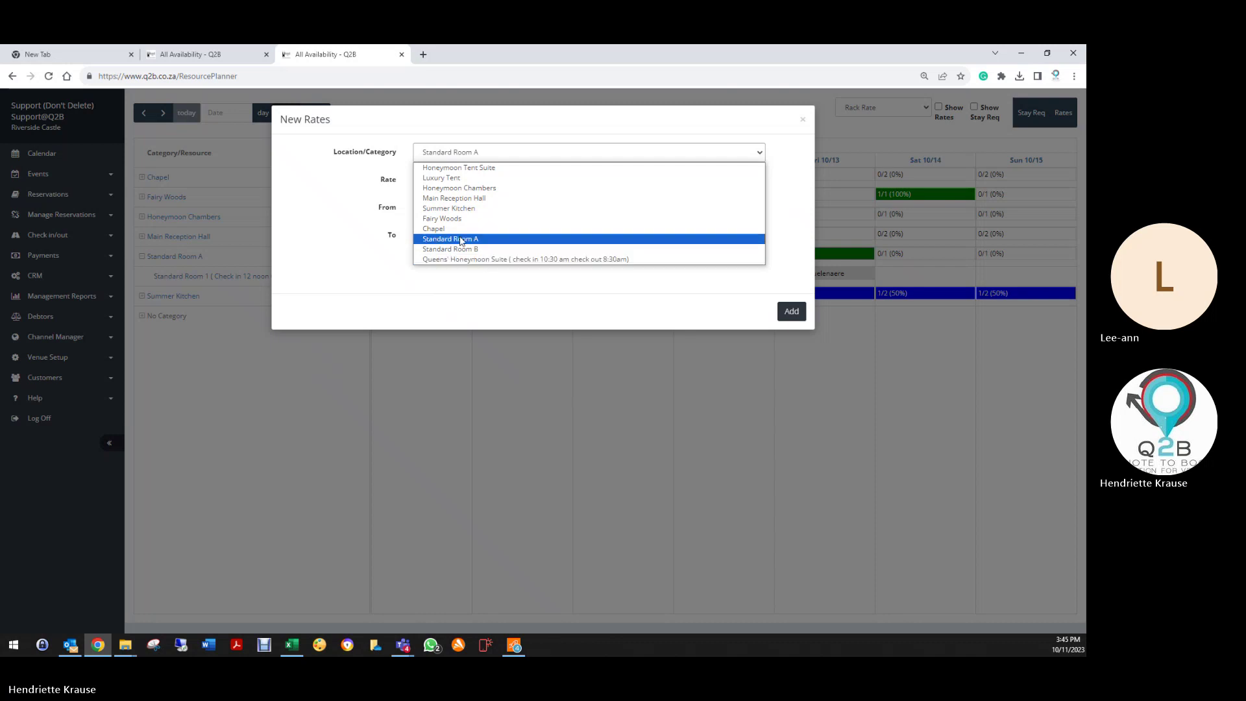
left_click(459, 187)
left_click(439, 292)
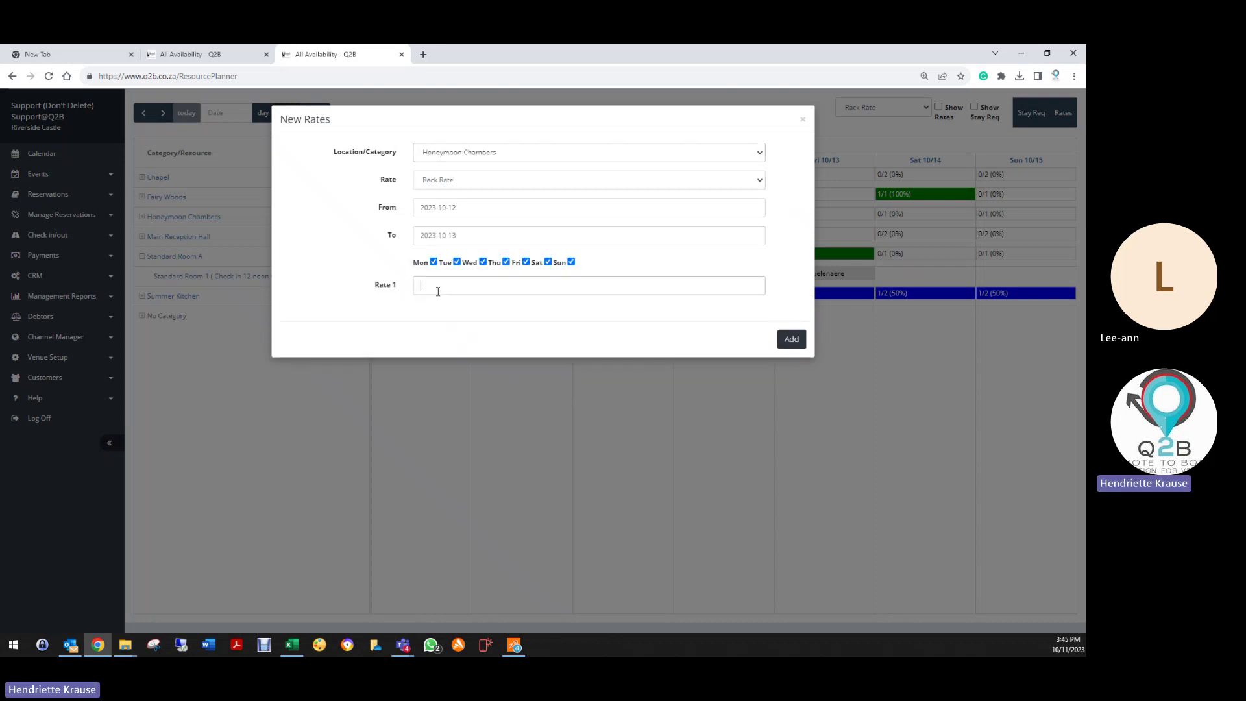
left_click(486, 228)
left_click(587, 260)
left_click(588, 259)
left_click(588, 259)
left_click(587, 260)
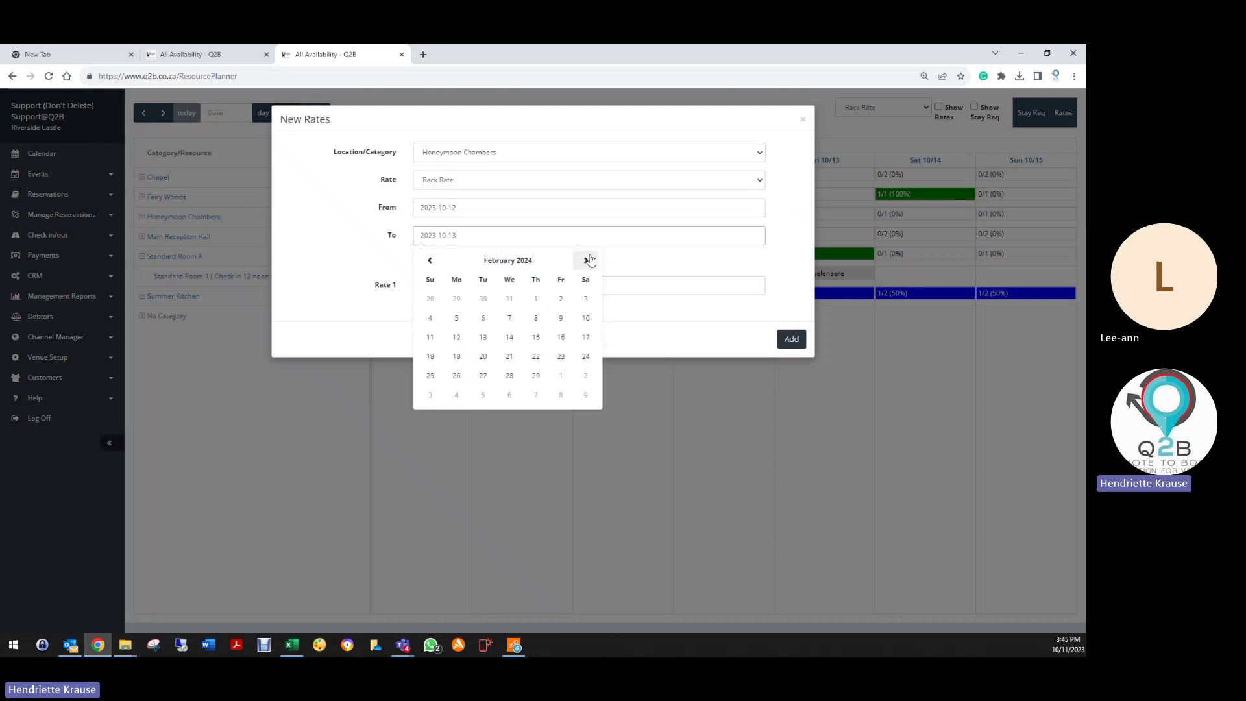
left_click(588, 260)
left_click(588, 260)
left_click(588, 261)
left_click(588, 261)
left_click(587, 261)
left_click(587, 260)
left_click(588, 260)
left_click(587, 260)
left_click(535, 376)
left_click(434, 288)
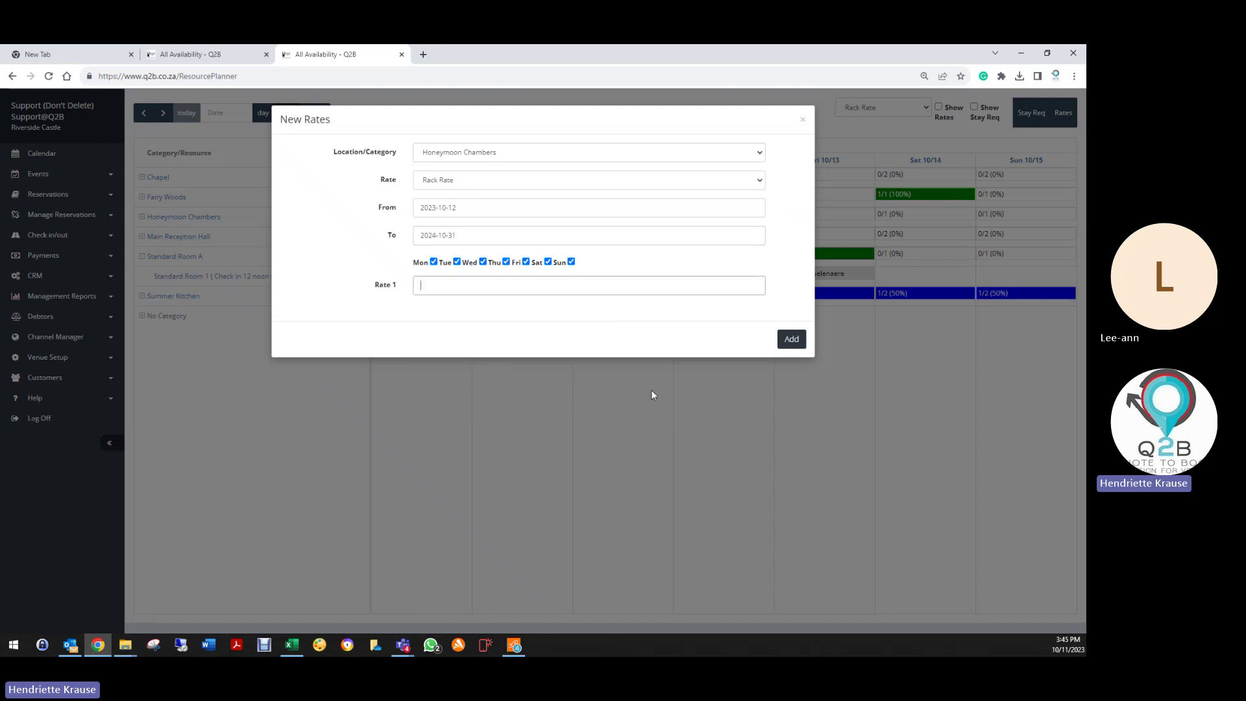
type("12500")
left_click(804, 123)
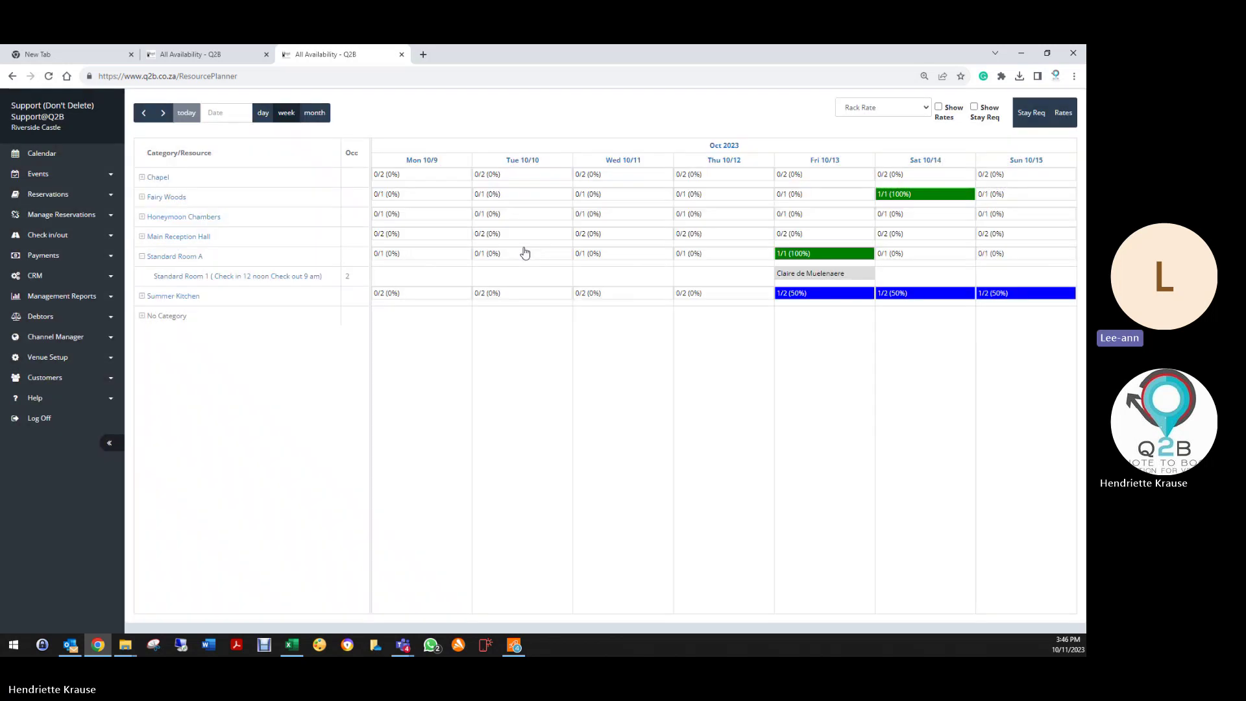
Step: Expand Chapel, Honeymoon Chambers, Main Reception Hall, Standard Room A, Summer Kitchen and No Category
left_click(143, 179)
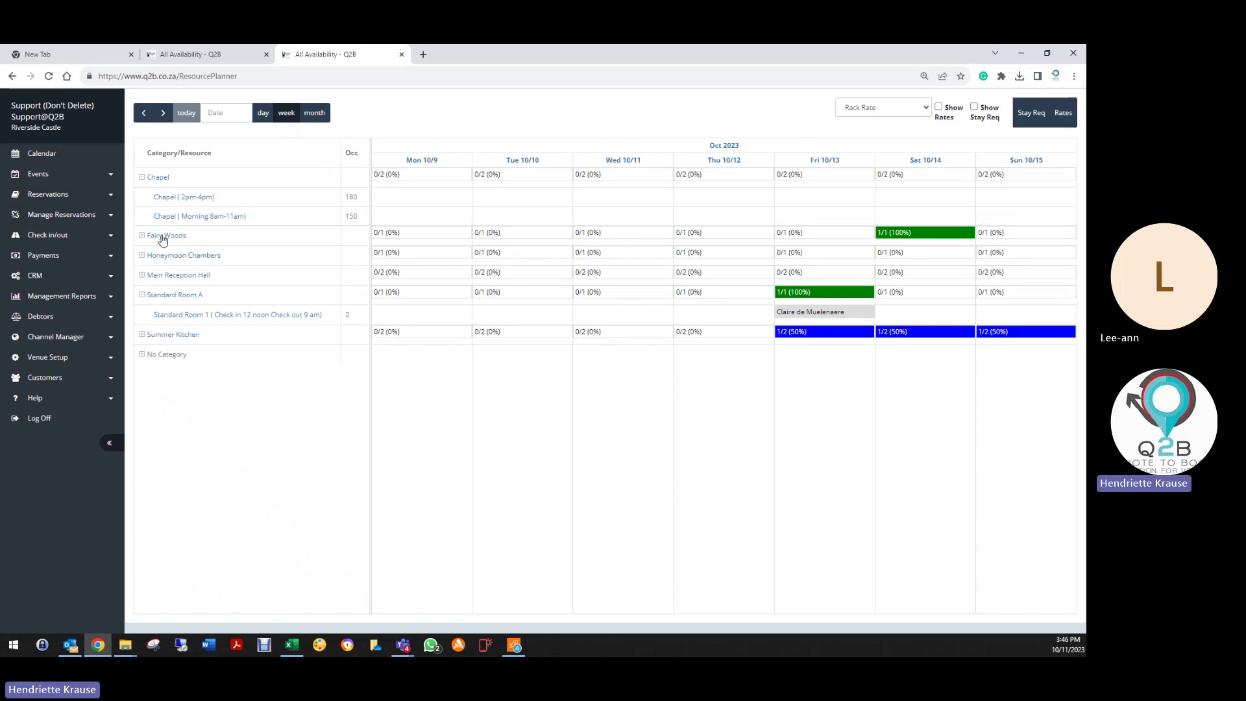
left_click(142, 256)
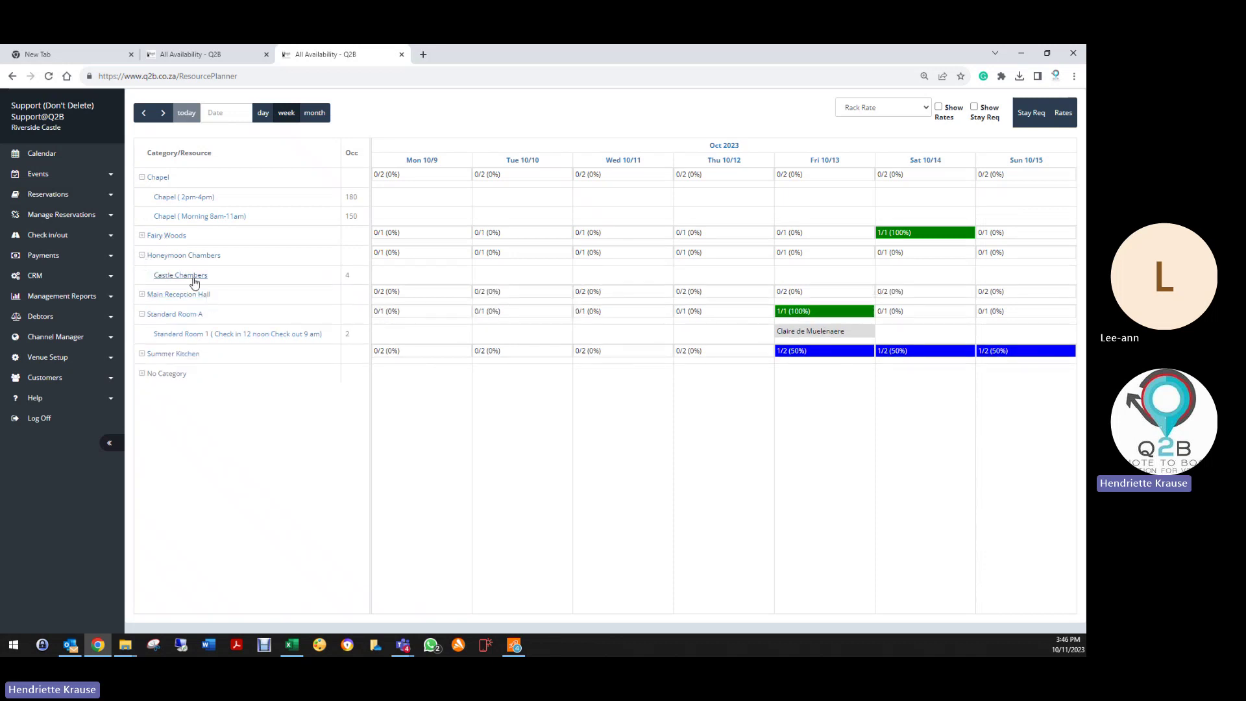
left_click(142, 296)
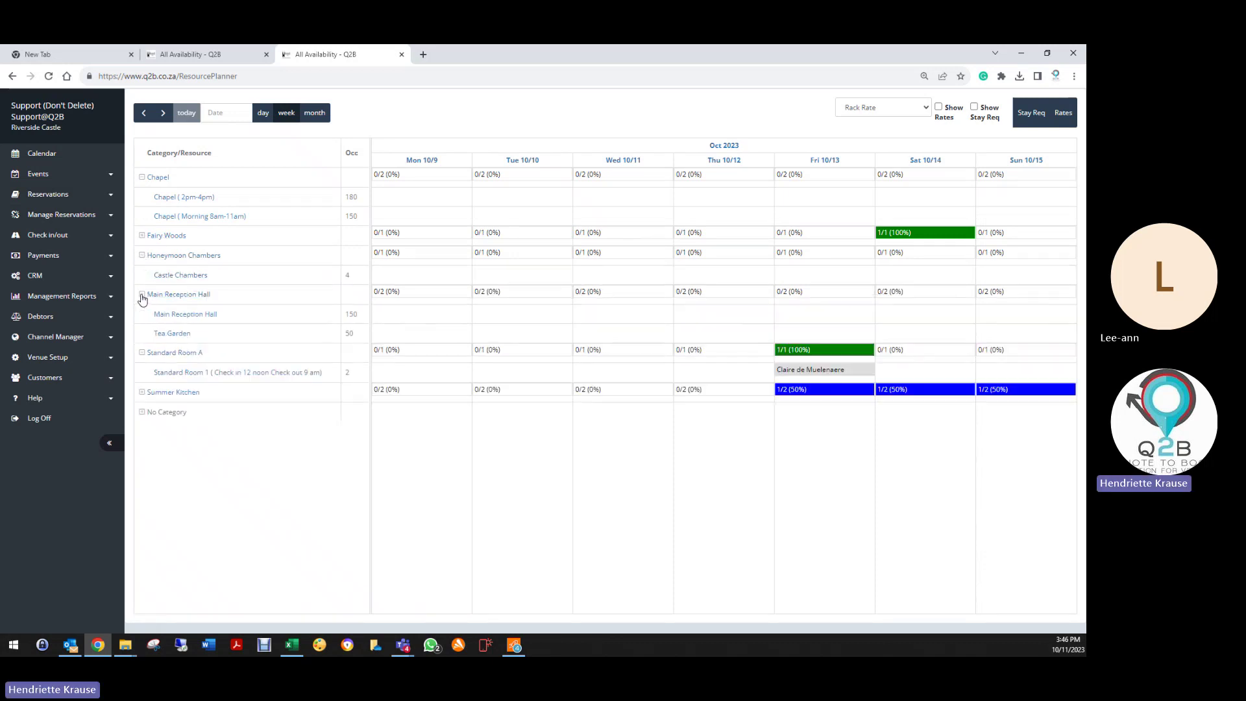
left_click(143, 354)
left_click(142, 354)
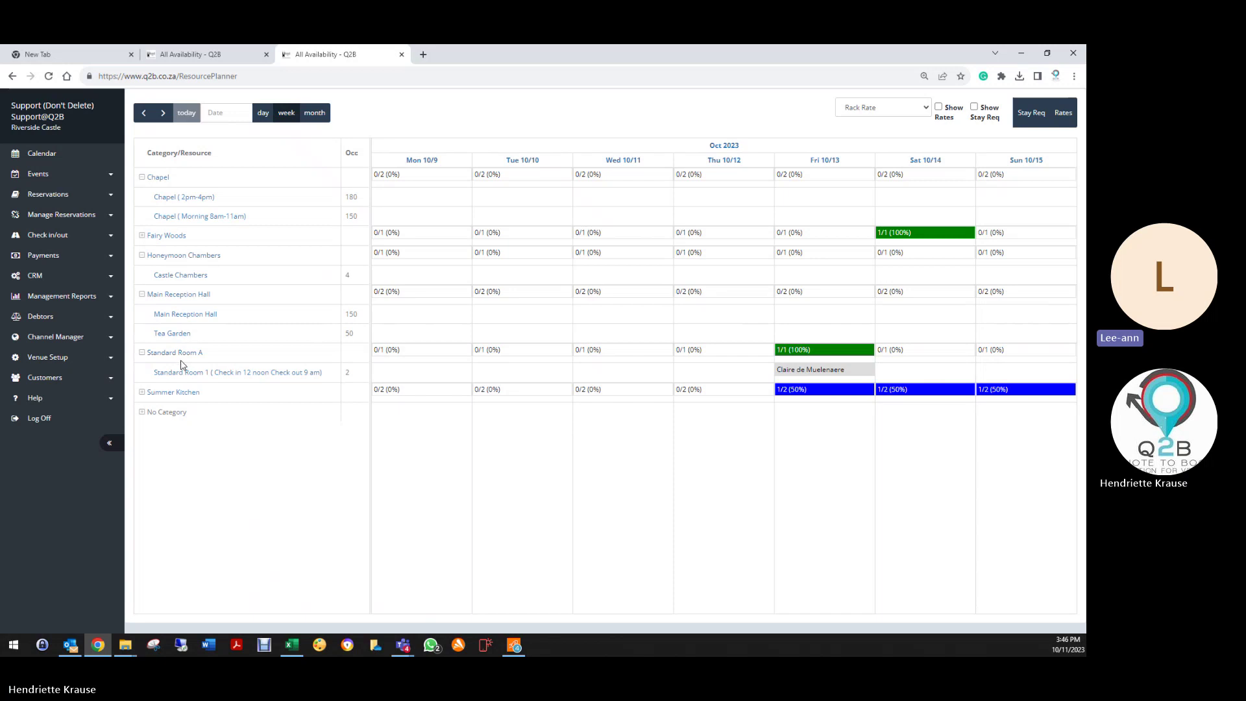
left_click(142, 393)
left_click(142, 453)
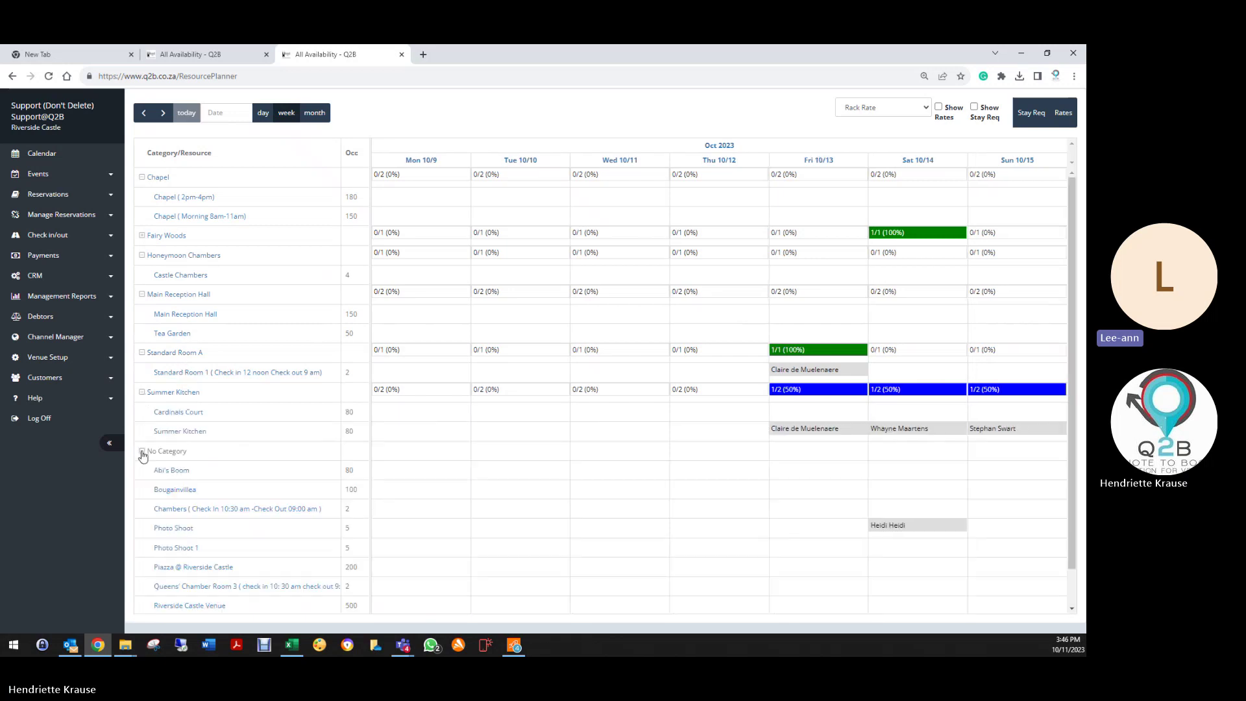
Step: Scroll down the planner through the No Category resources
scroll(252, 494, "down", 1)
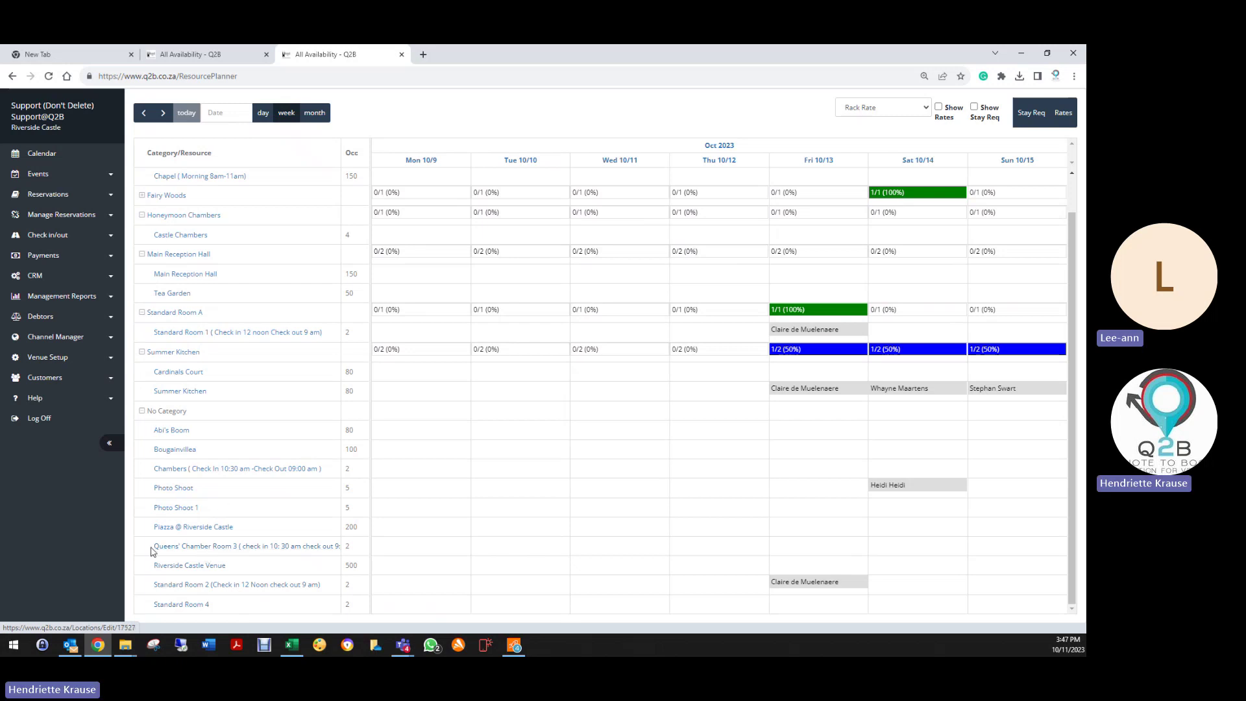
Step: Re-expand No Category and expand Fairy Woods to show its 40-capacity resource's Sat 10/14 booking
left_click(143, 411)
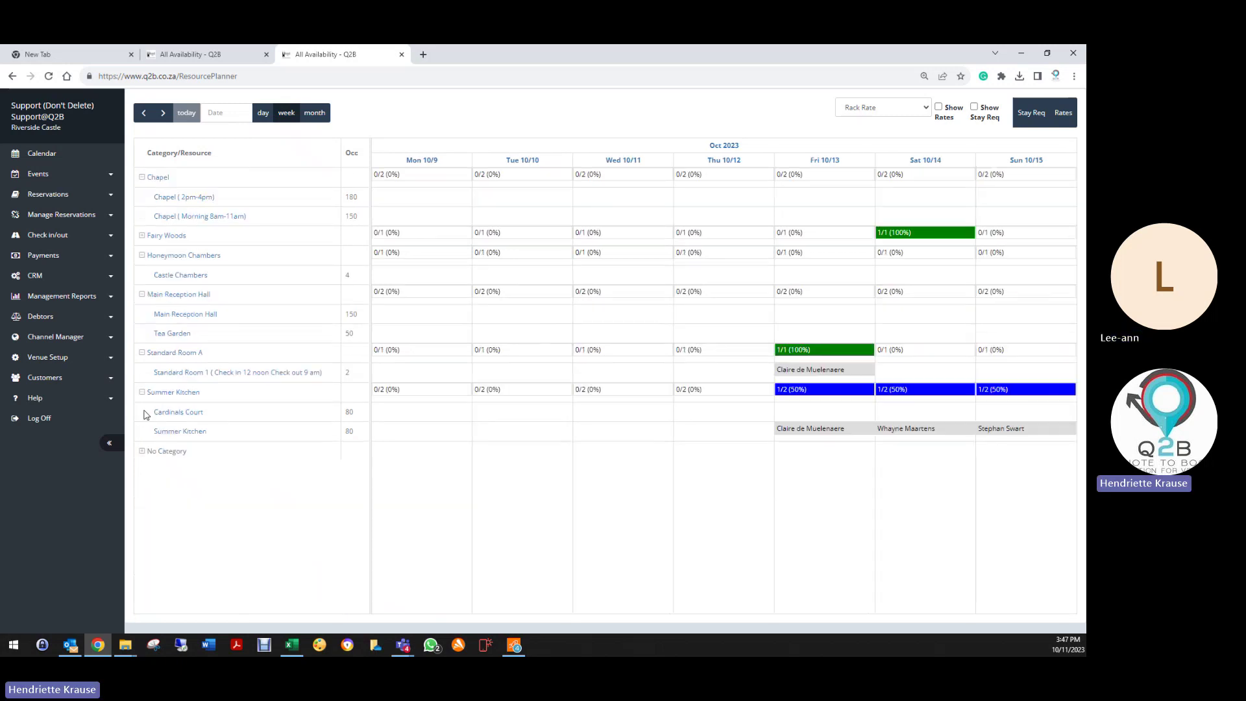
left_click(142, 451)
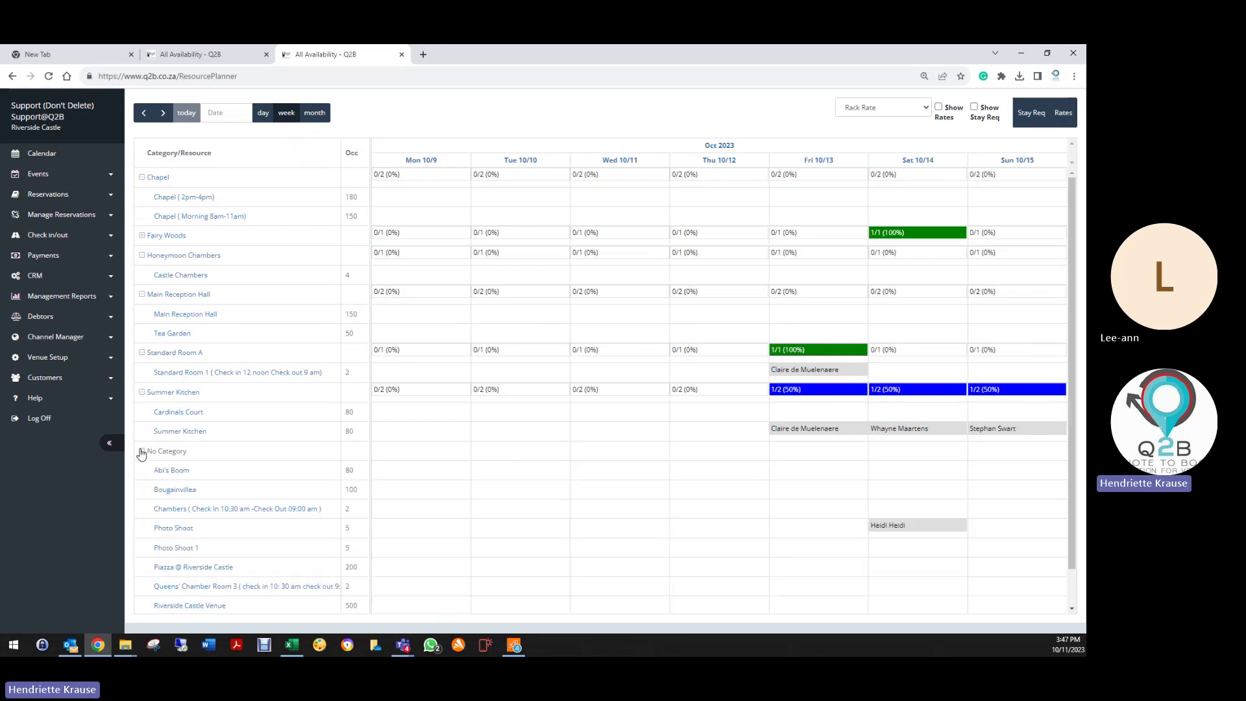
scroll(205, 609, "down", 1)
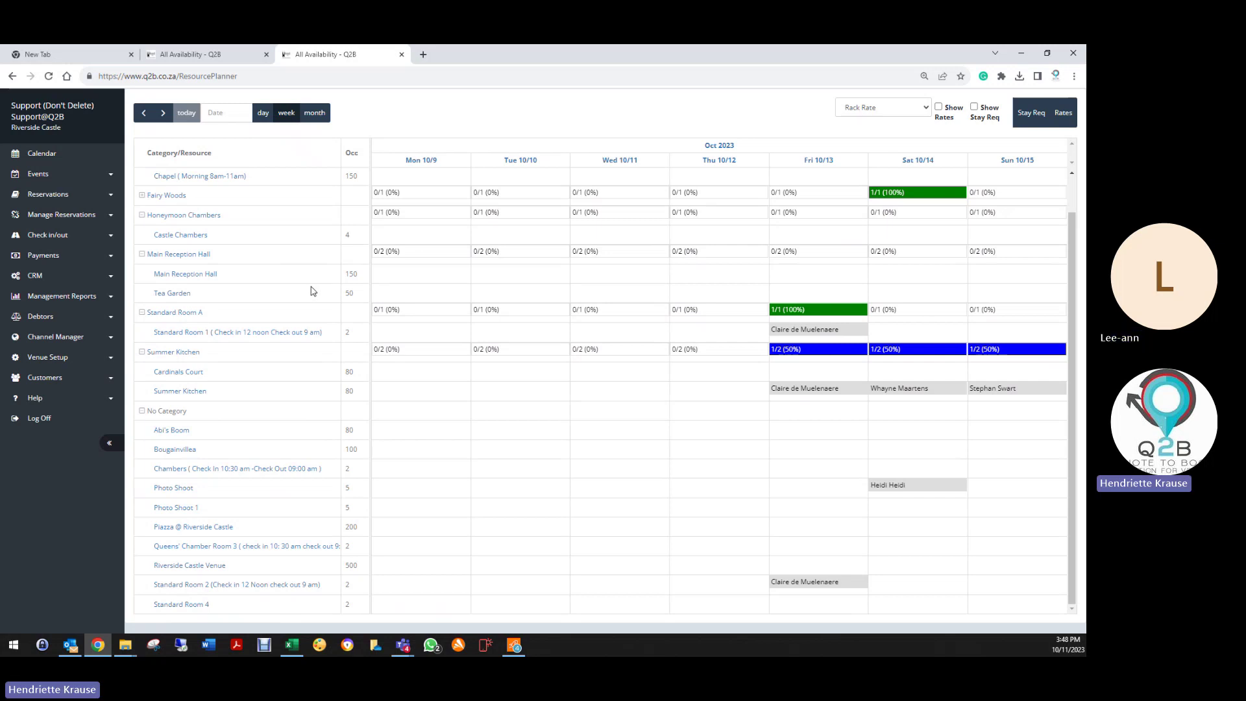
left_click(141, 196)
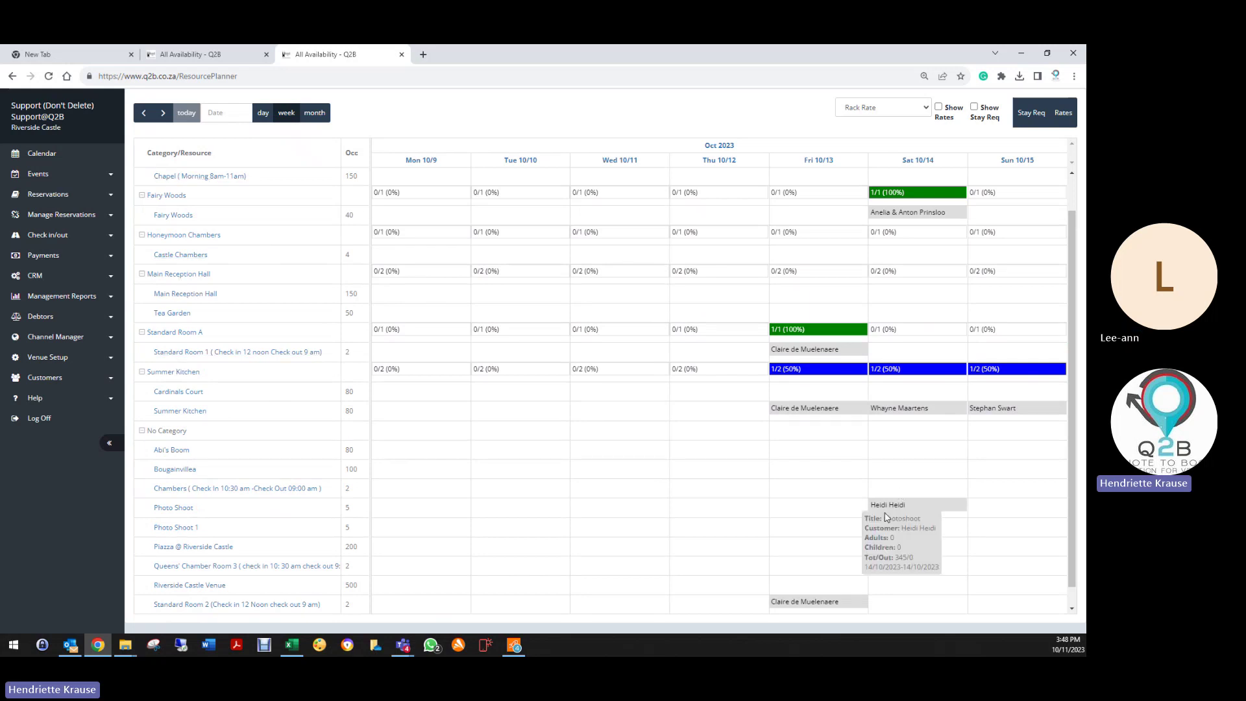
scroll(589, 495, "down", 1)
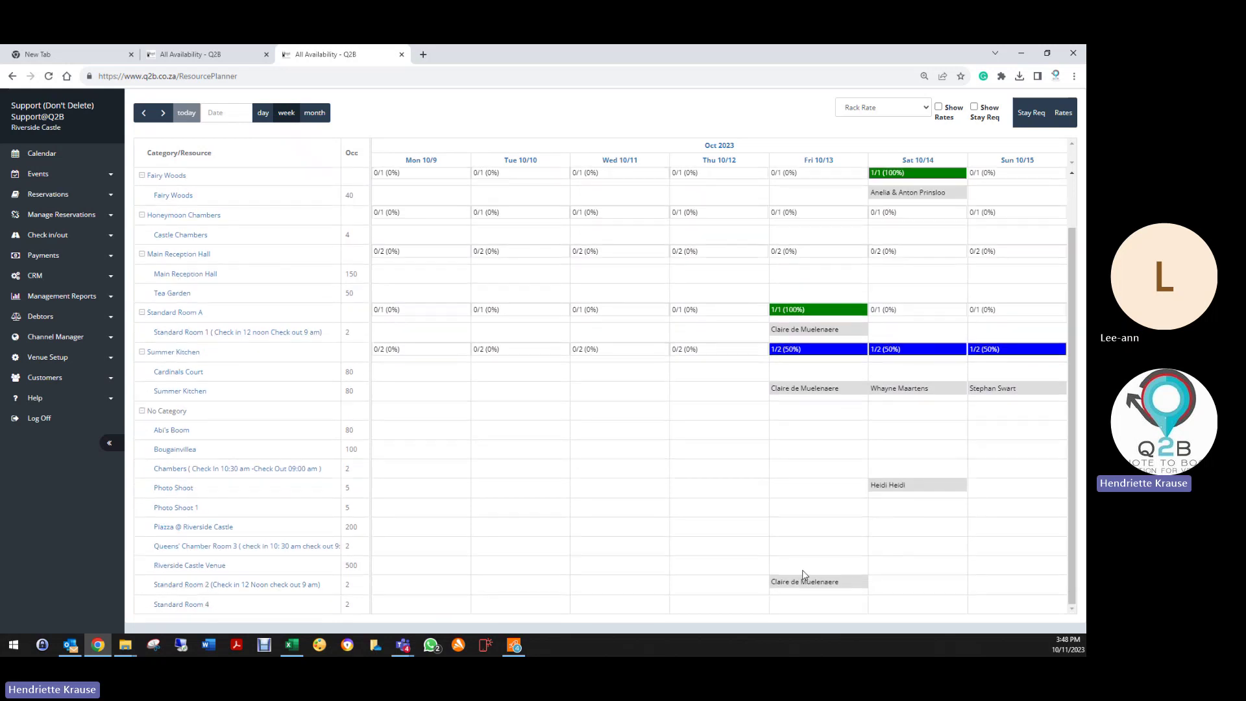
mouse_move(836, 587)
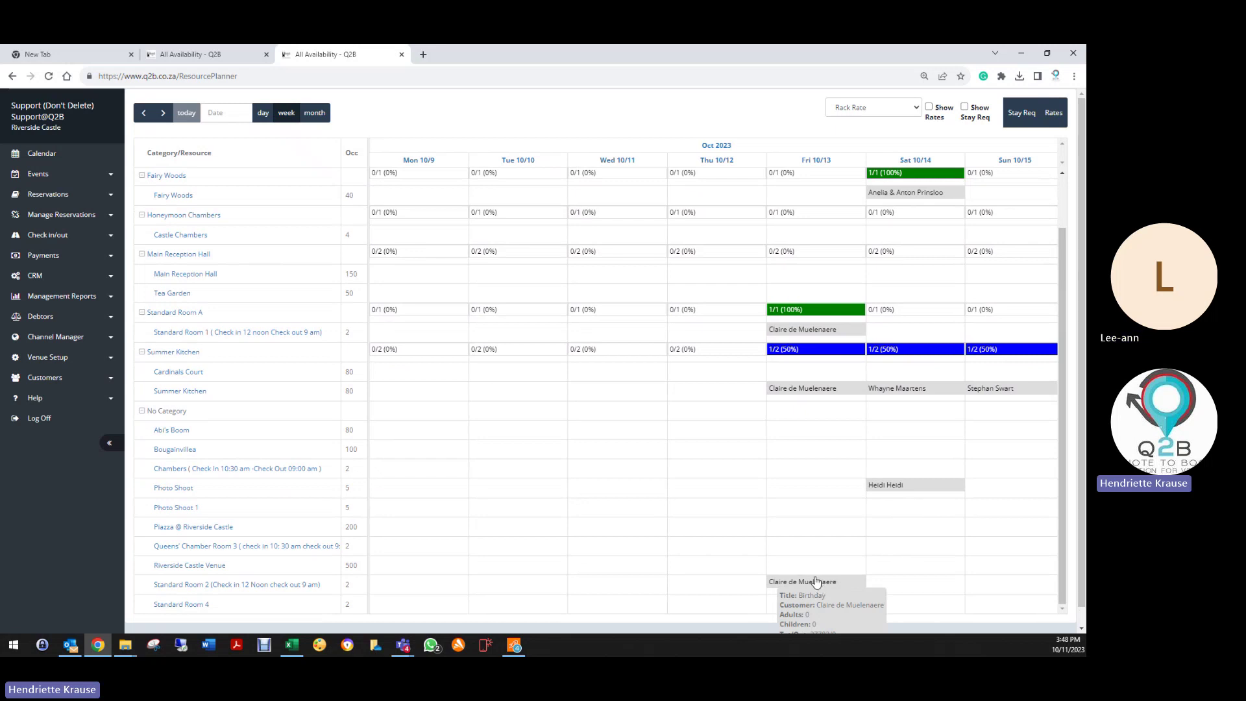
Step: Open the Birthday booking on Standard Room 2 via Edit Reservation, then exit the quote
left_click(817, 581)
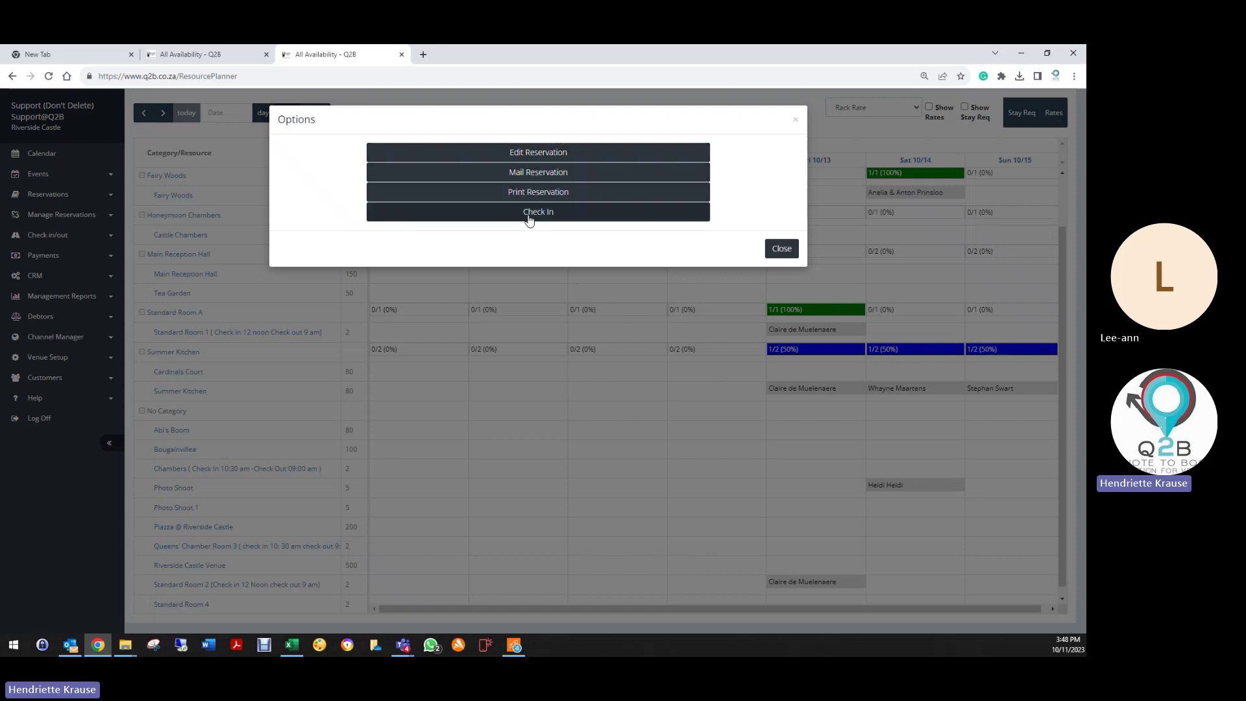
left_click(530, 154)
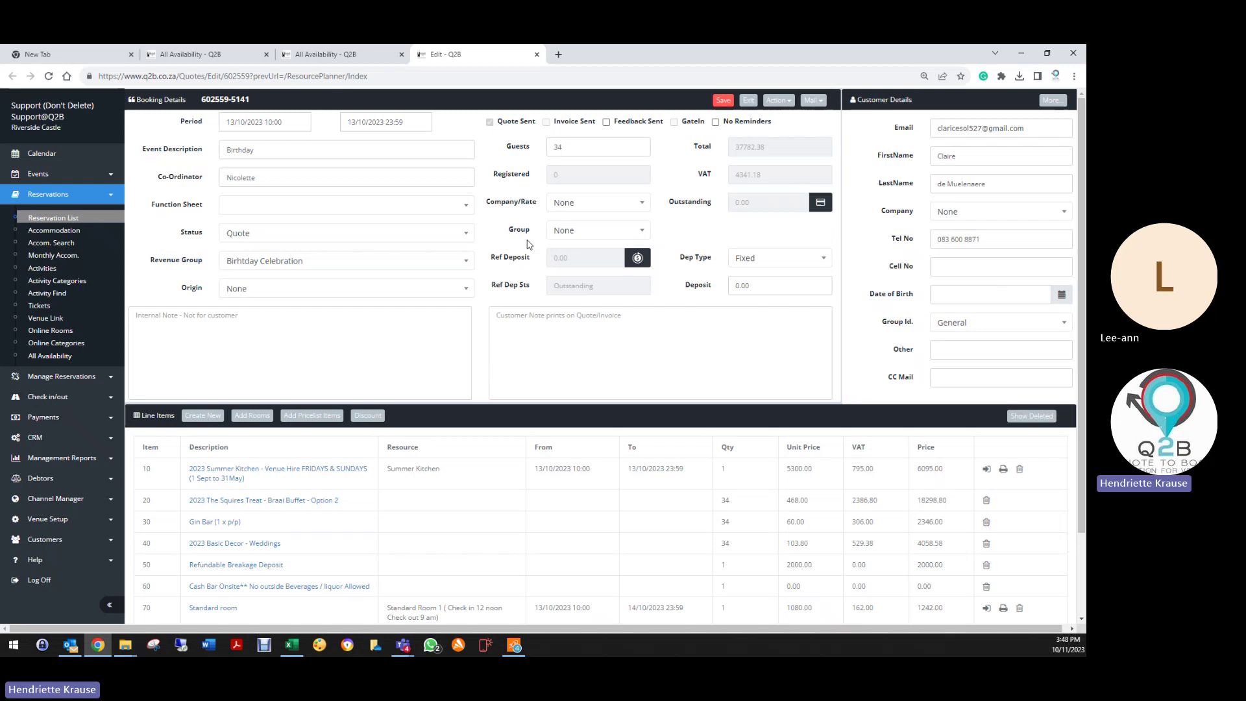
left_click(746, 101)
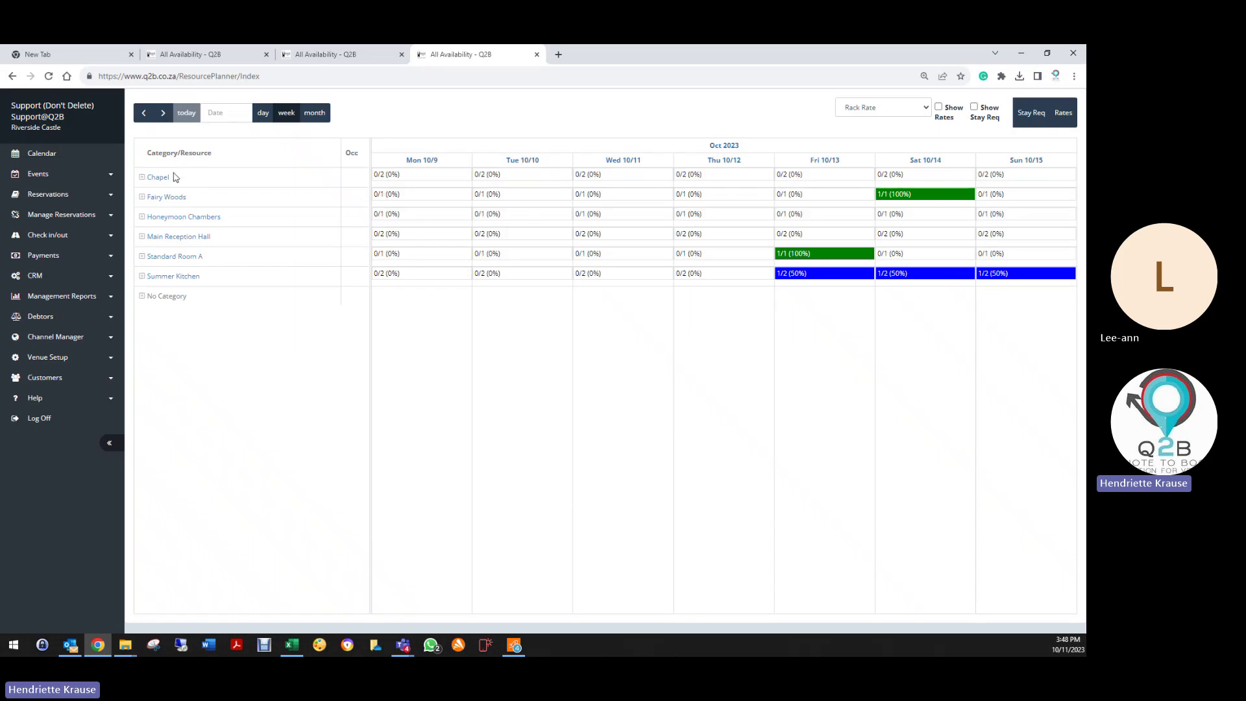
Step: Expand every category from Fairy Woods through No Category, then open the Rack Rate dropdown
left_click(142, 196)
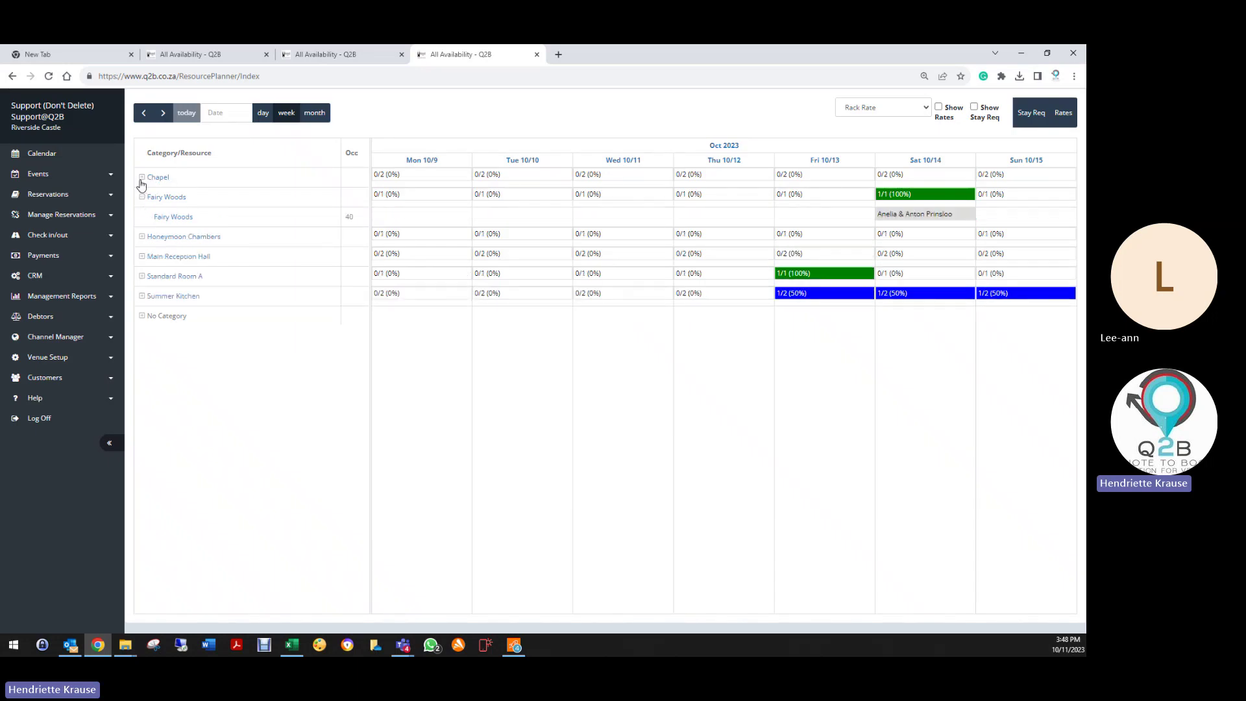
left_click(142, 178)
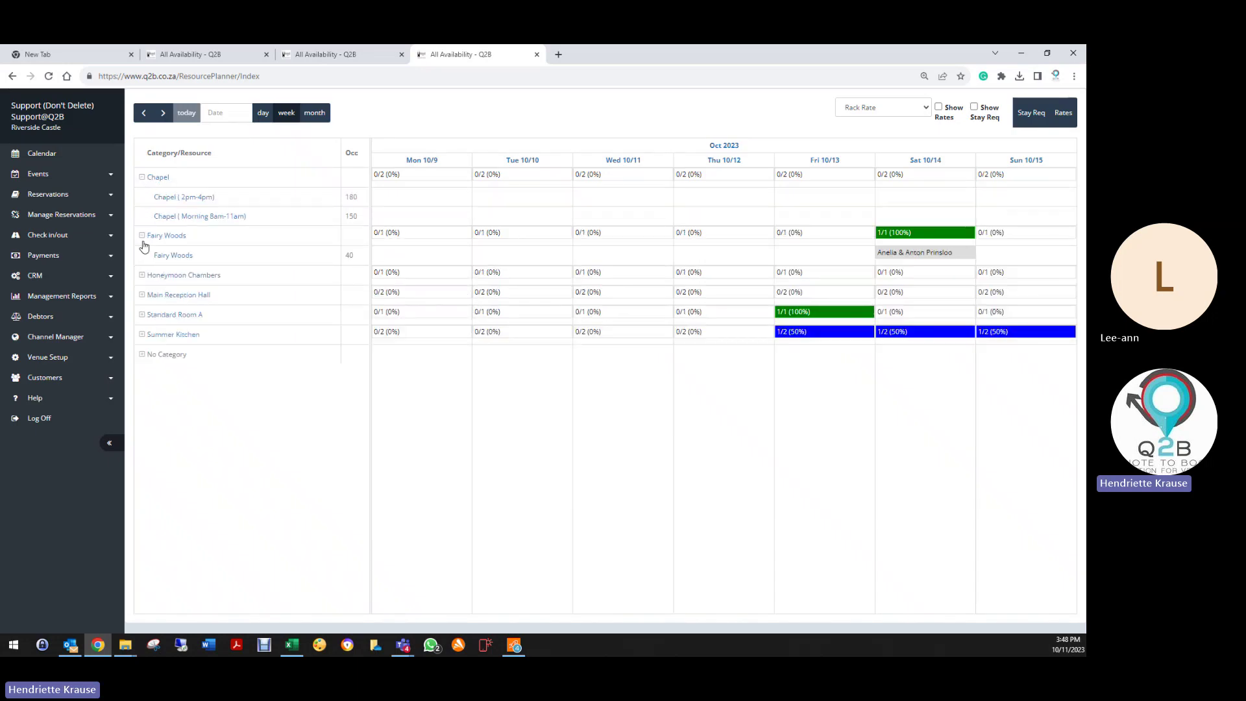
left_click(142, 275)
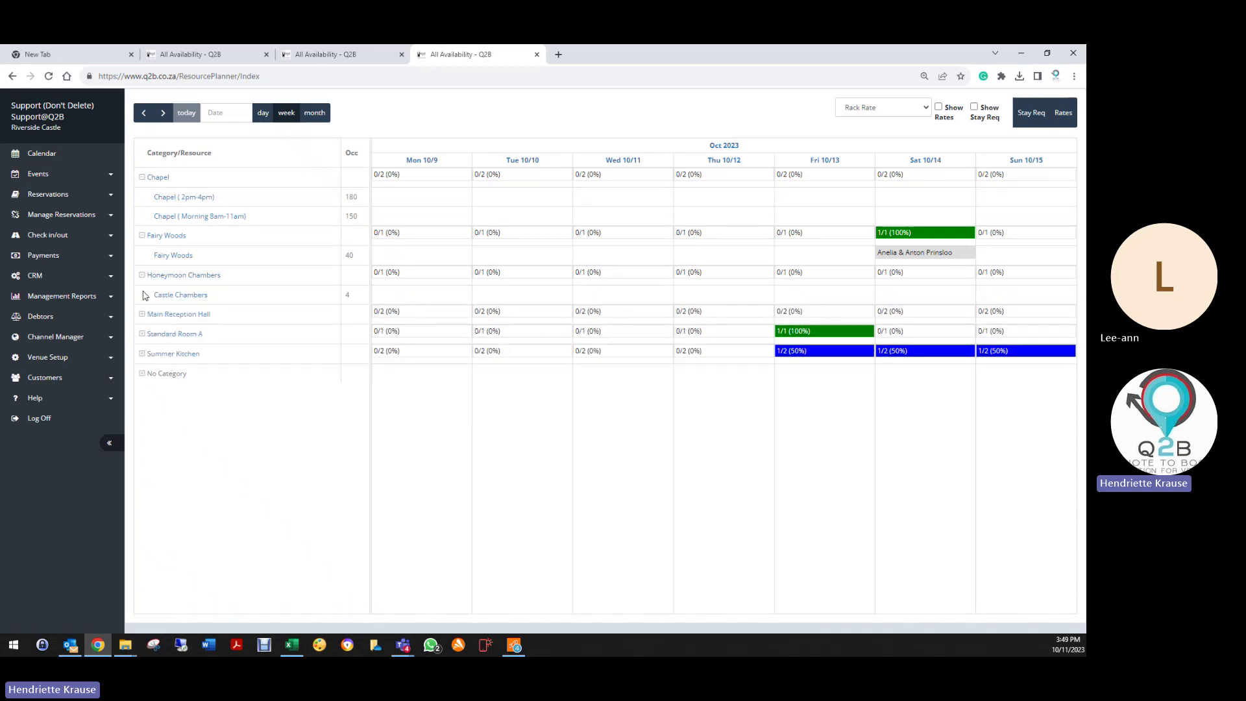
left_click(142, 314)
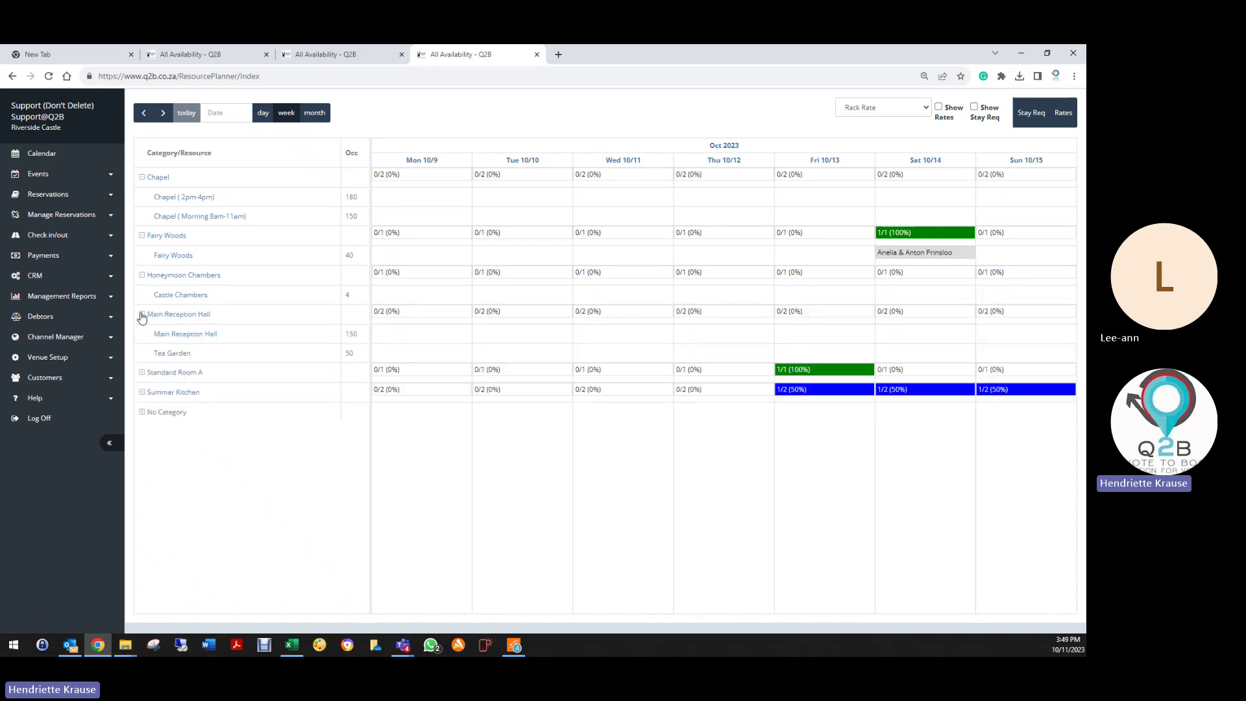
left_click(142, 374)
left_click(142, 413)
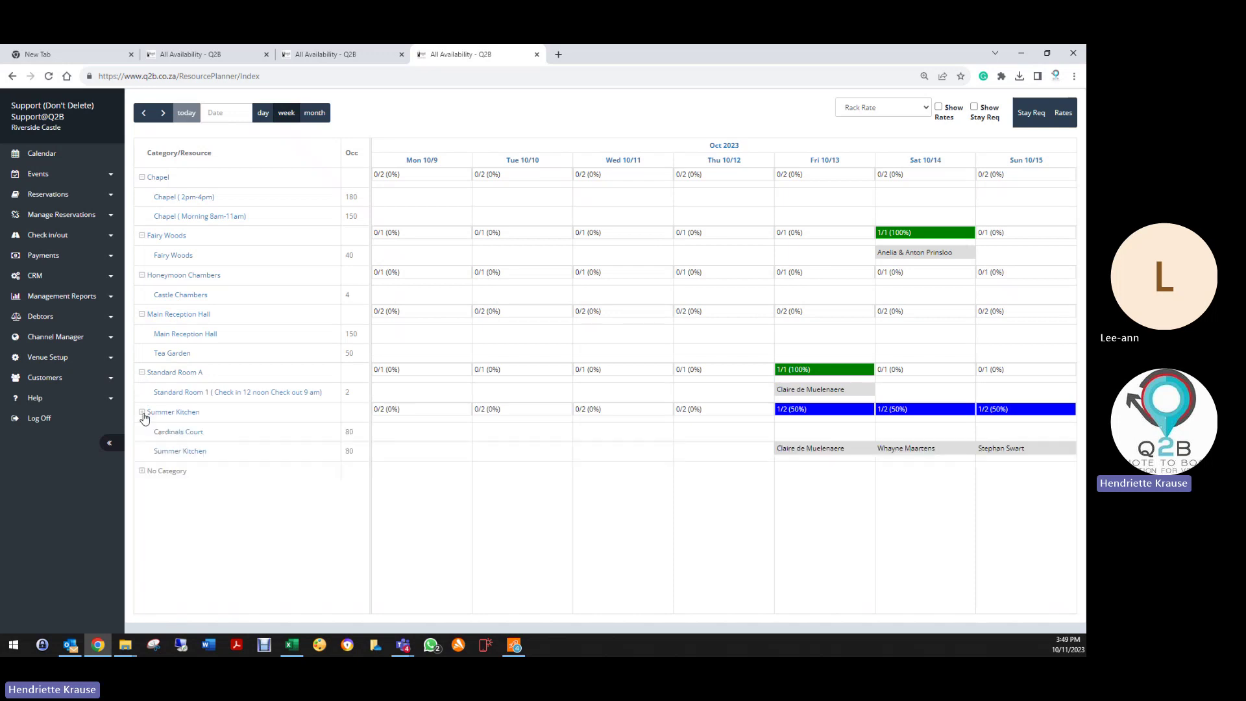
left_click(142, 470)
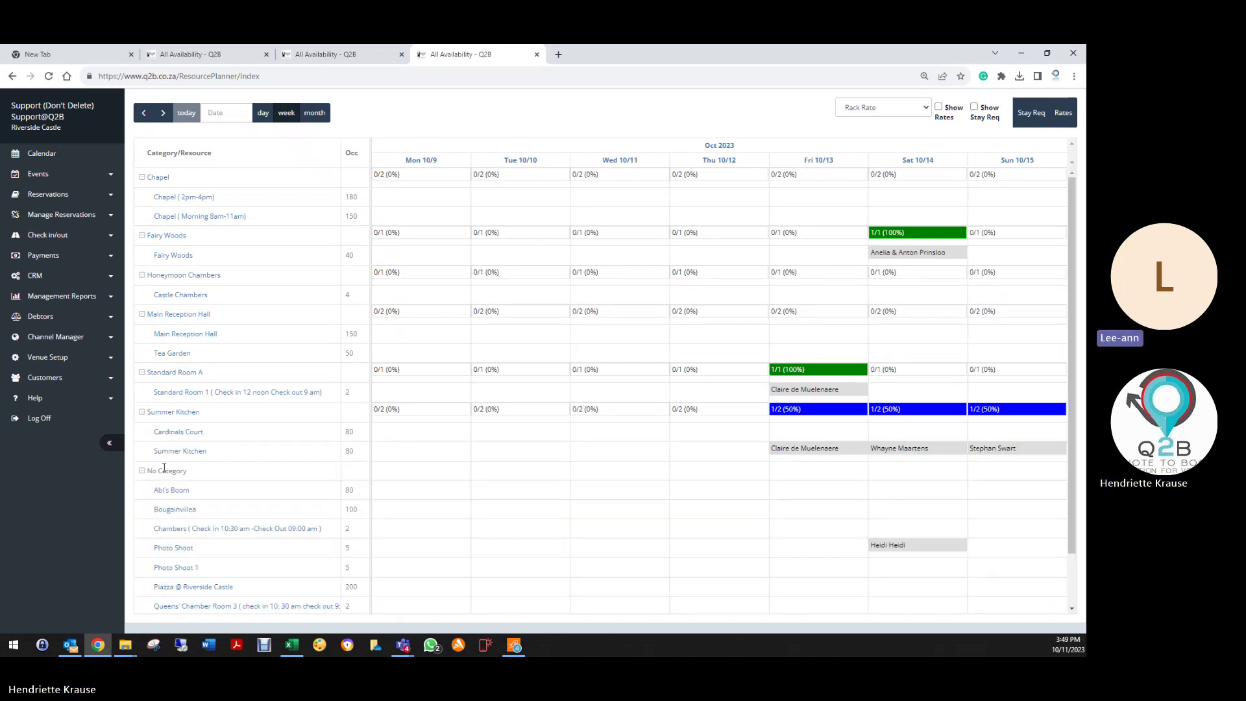
scroll(181, 468, "down", 1)
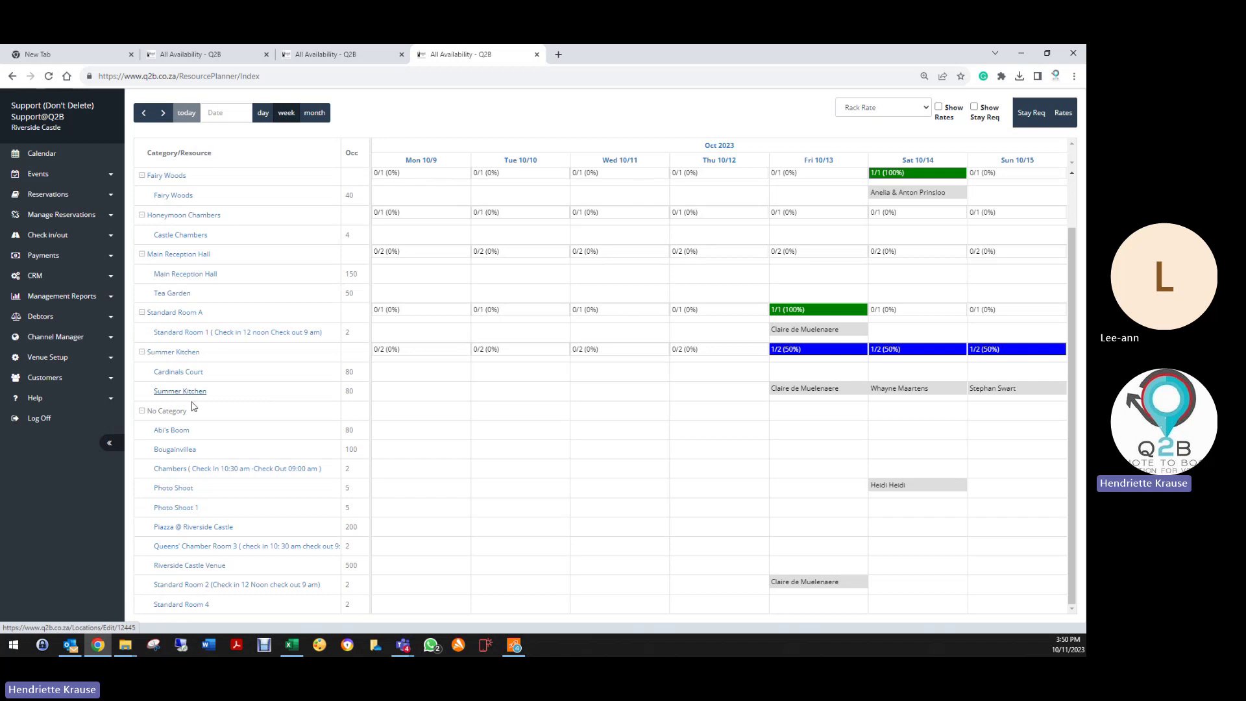
left_click(887, 110)
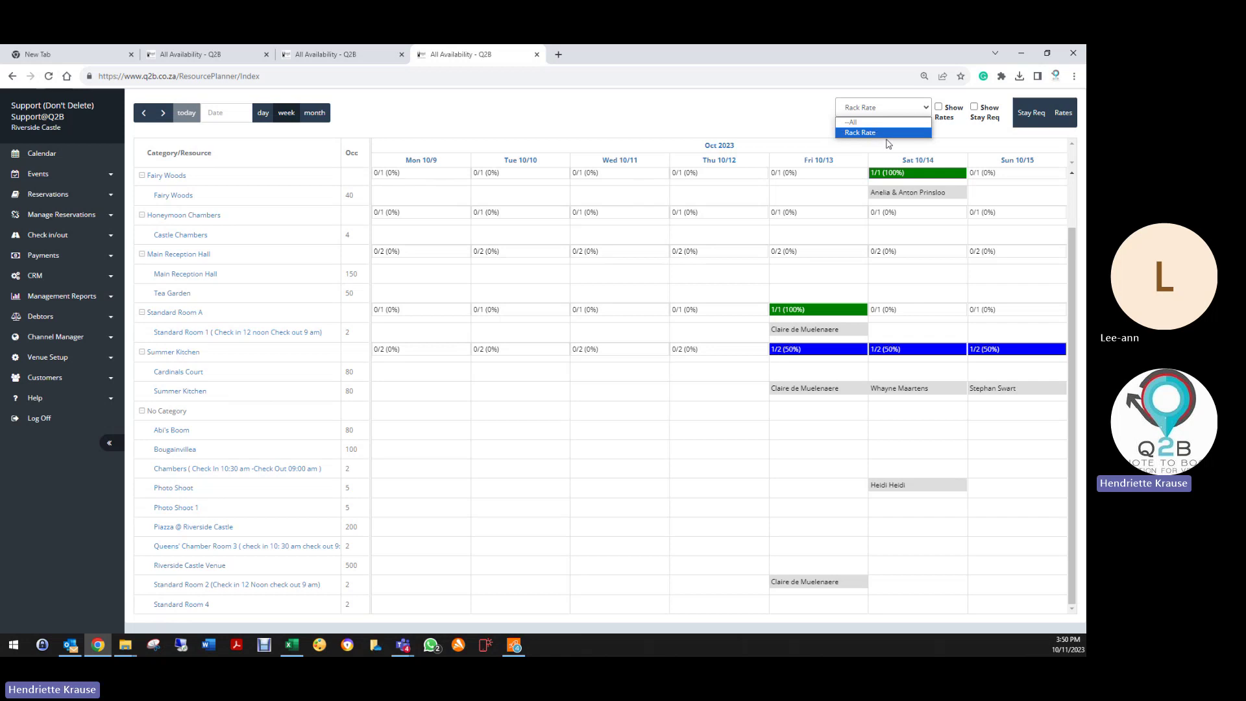
key("Up")
key("Down")
Step: Log off, close the extra All Availability tabs and sign back in with the saved sales login
left_click(39, 418)
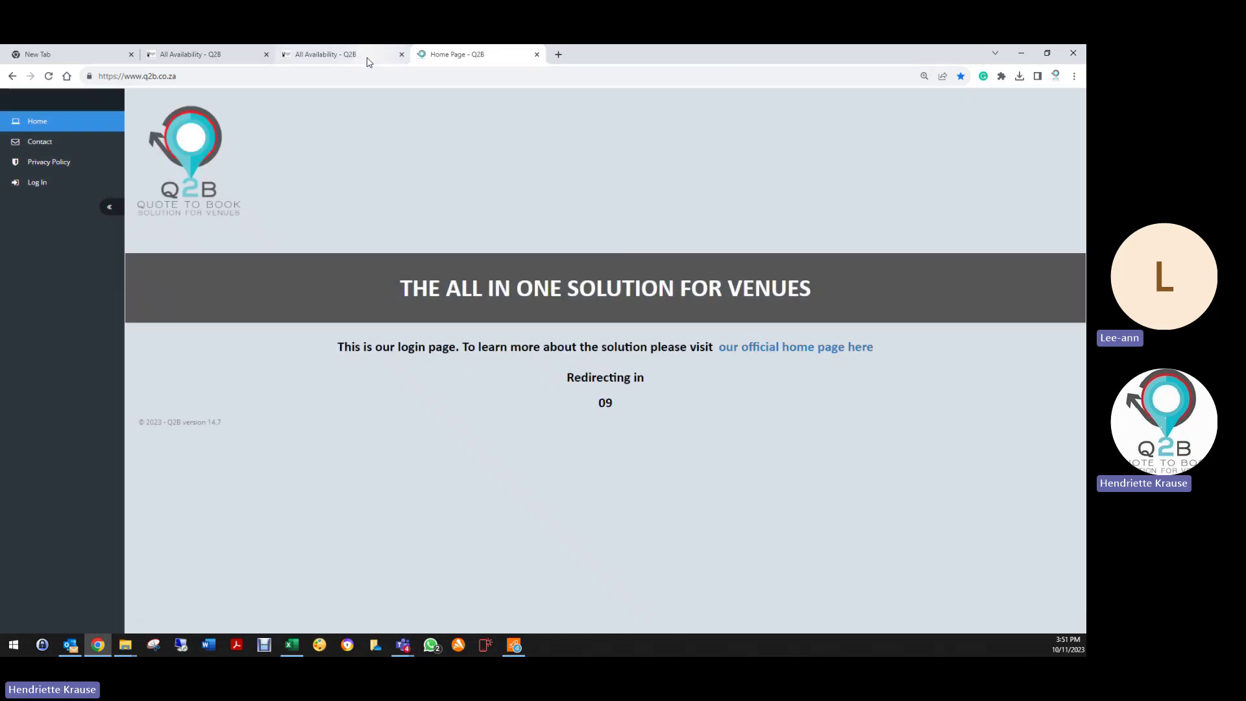
left_click(402, 54)
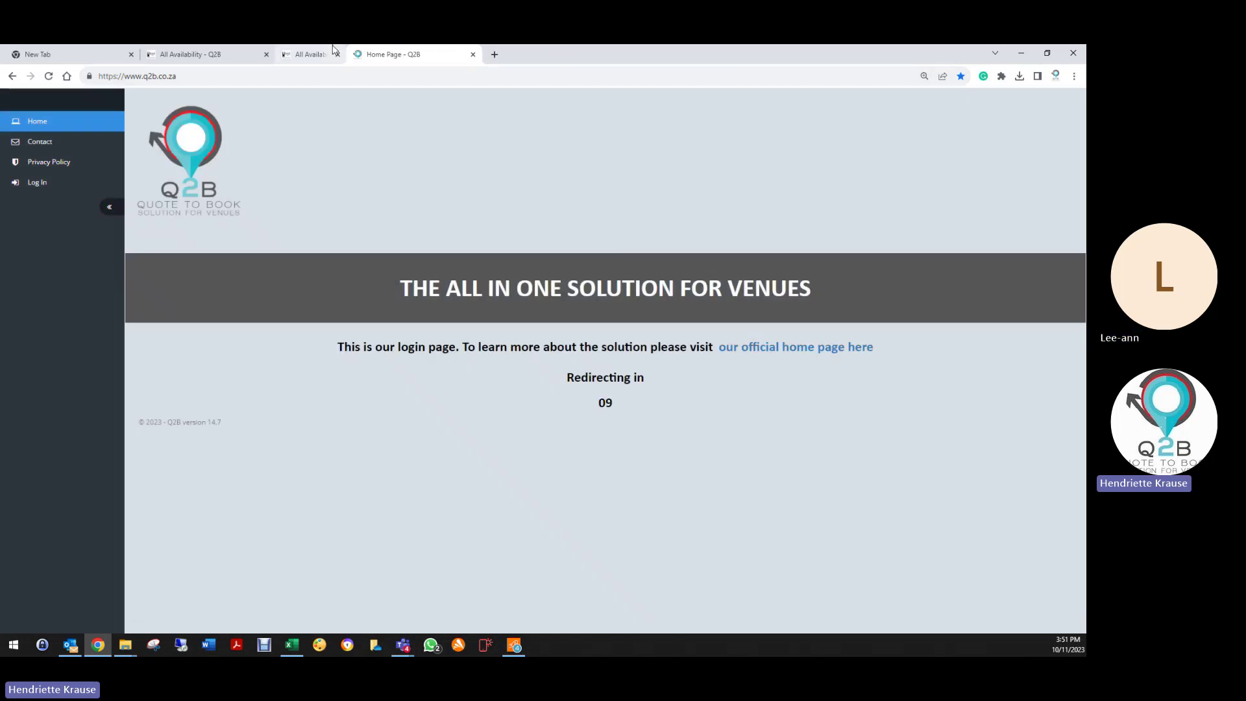
left_click(266, 54)
left_click(72, 189)
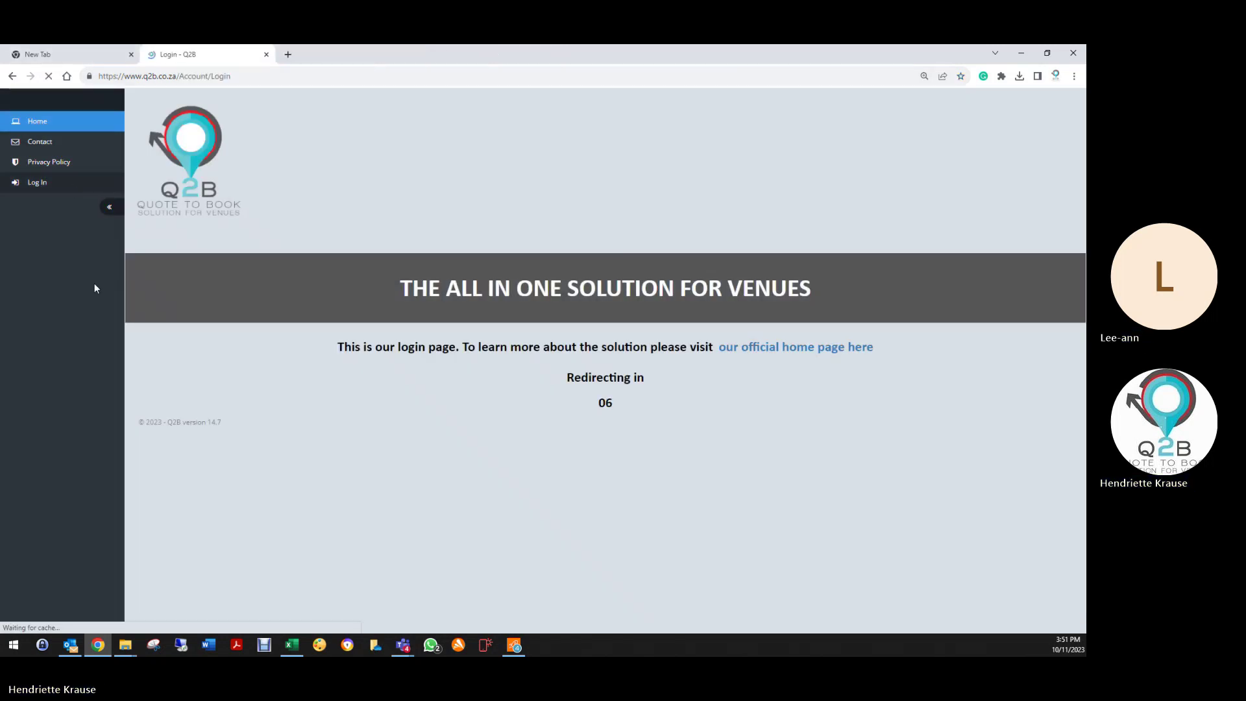
left_click(572, 221)
key("ctrl+a")
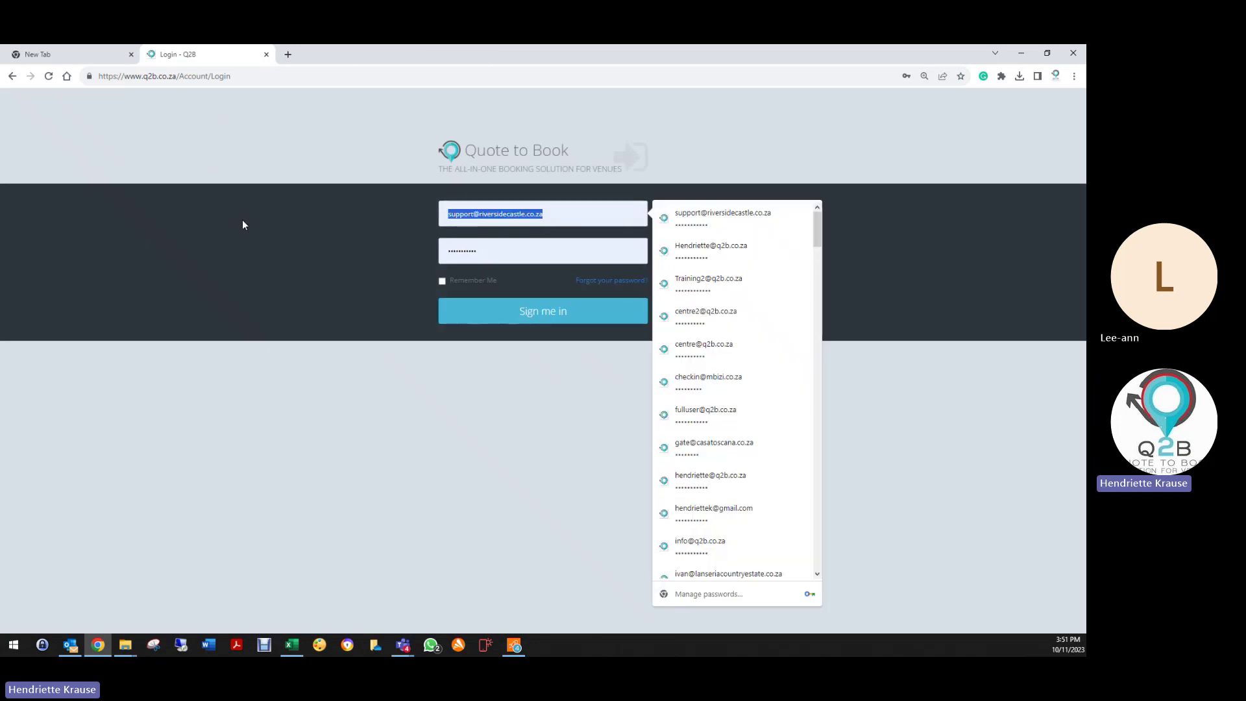
type("sa")
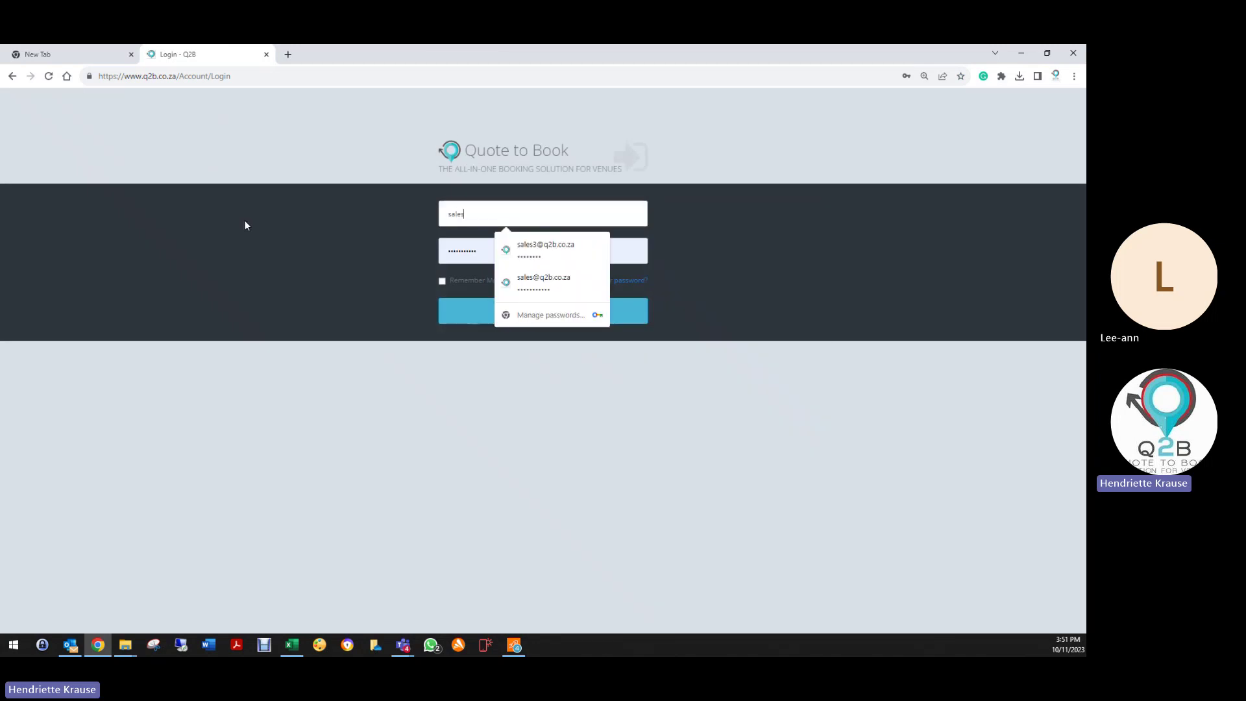
type("les")
left_click(544, 281)
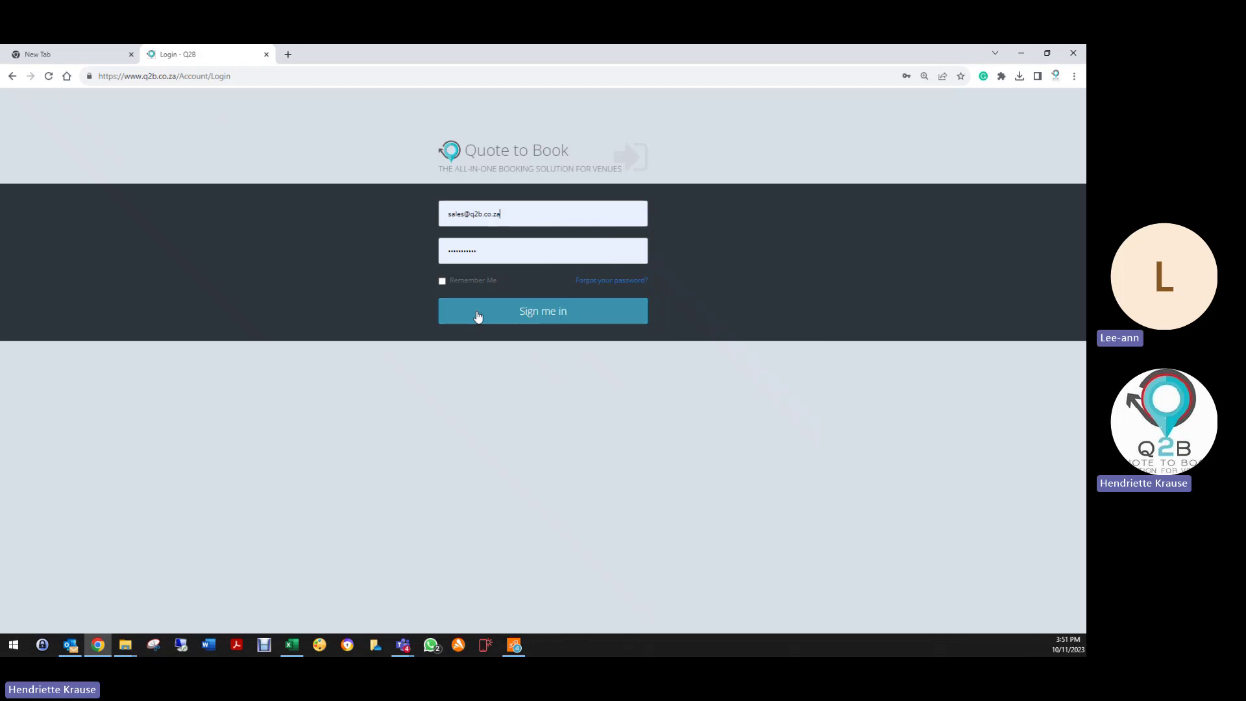
left_click(563, 320)
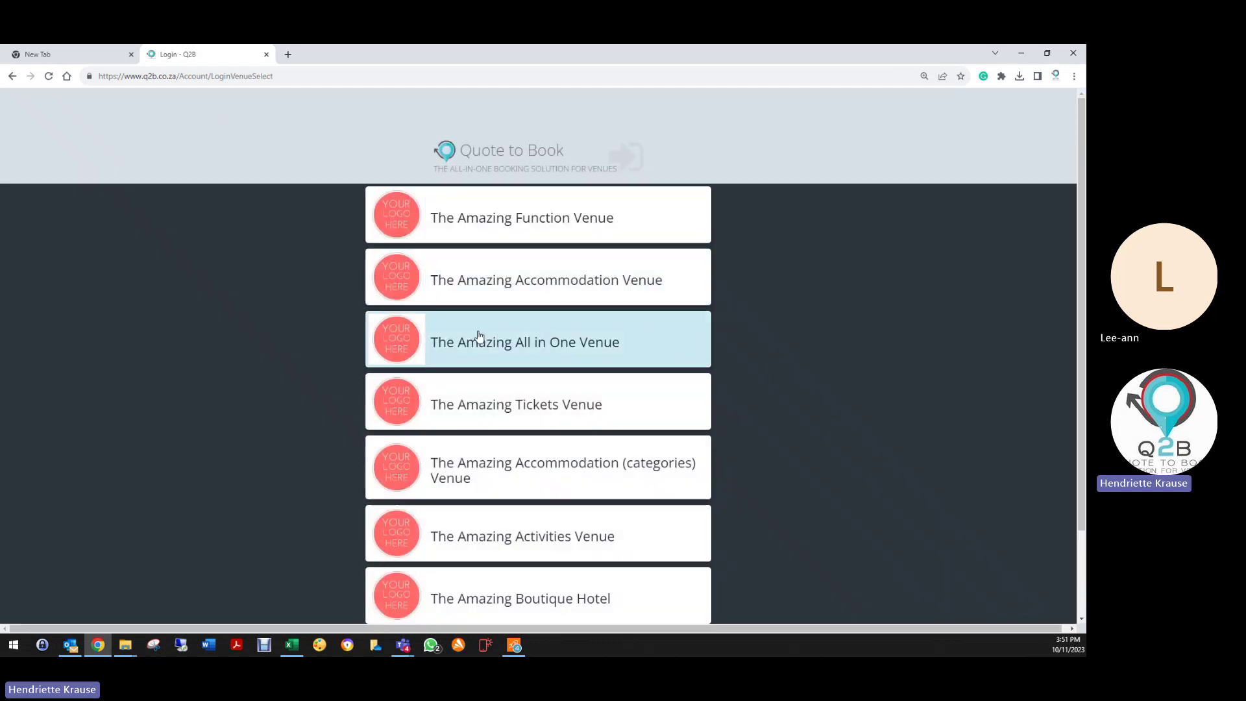
Step: Enter The Amazing All in One Venue and open Reservations > Monthly Accom
left_click(468, 337)
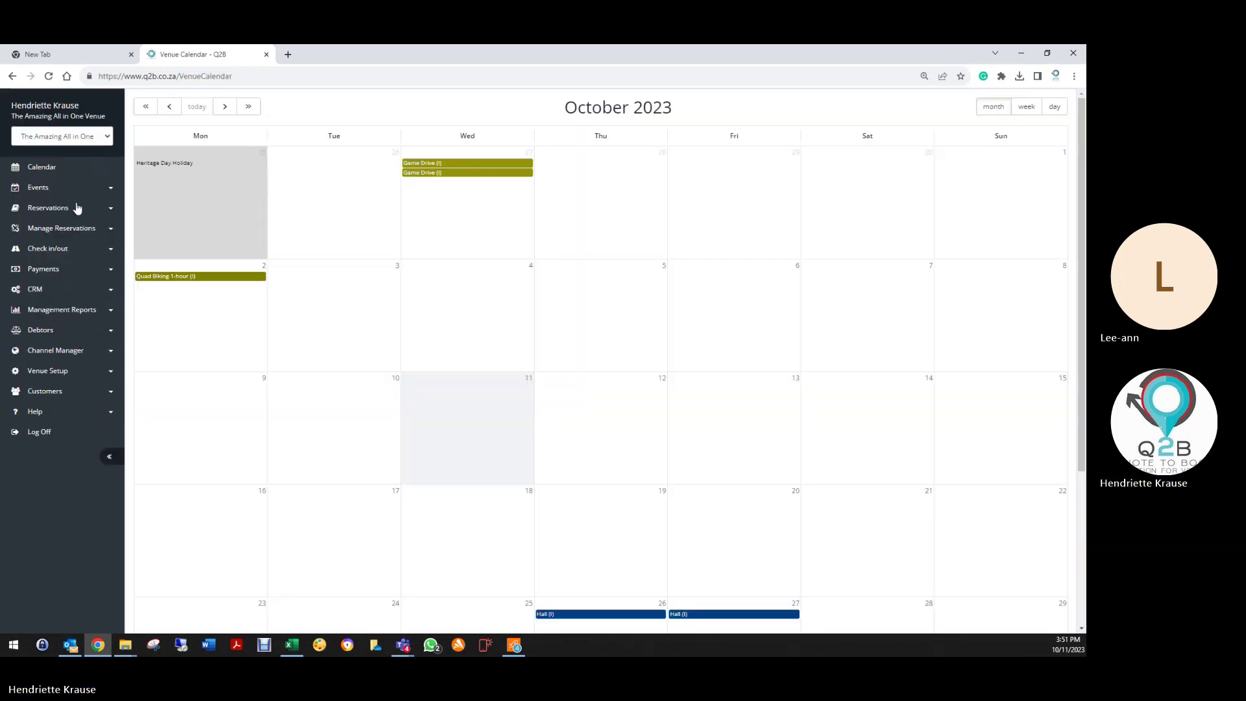
left_click(54, 212)
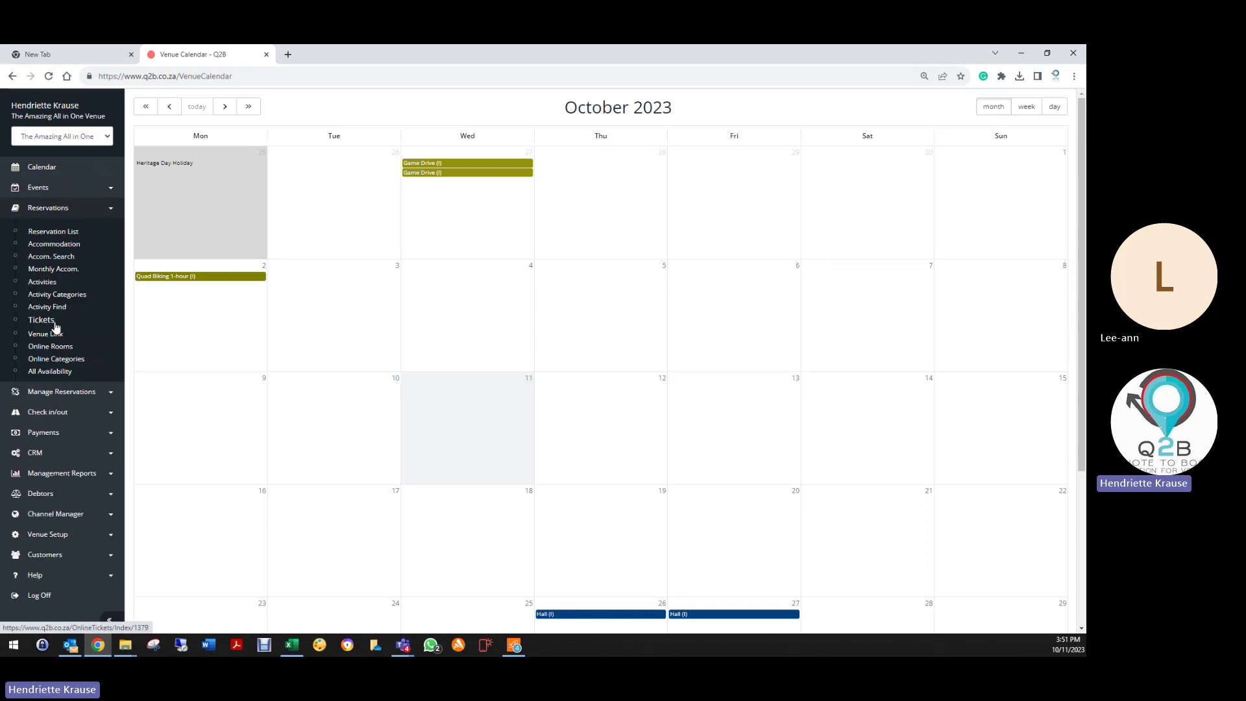
left_click(59, 275)
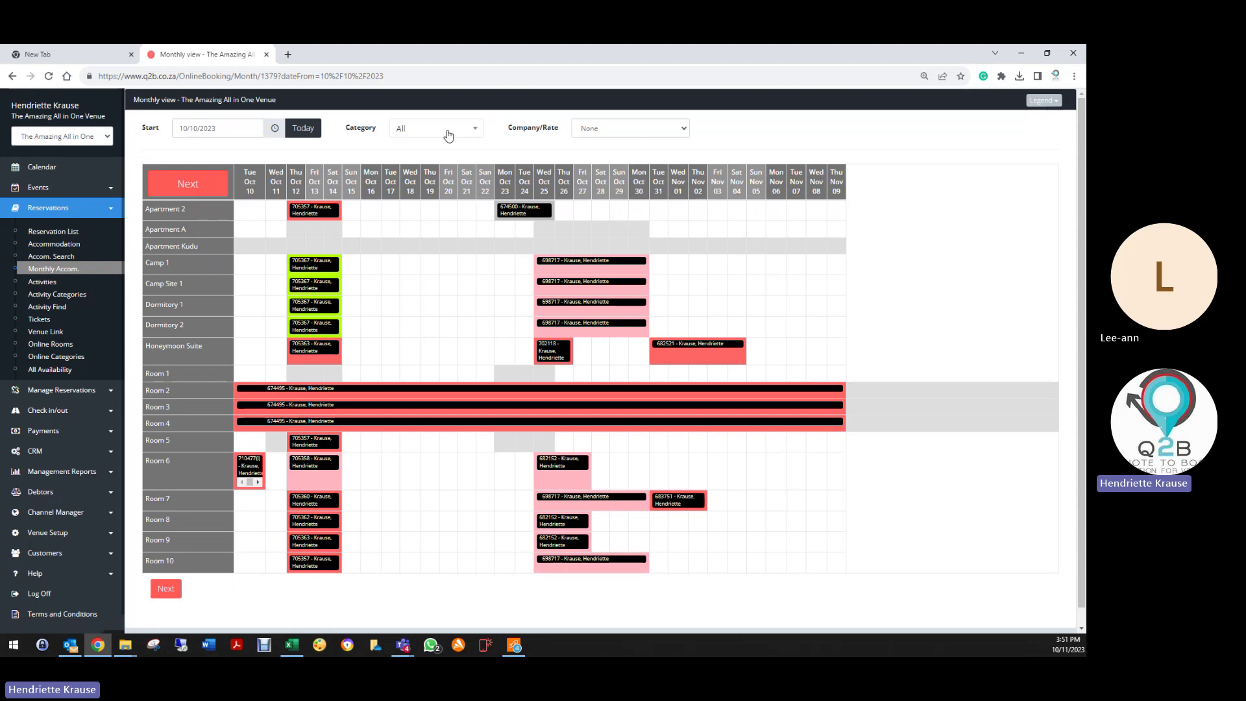
Step: Filter the monthly view to Luxury Rooms at the _Bed & Breakfast rate
left_click(447, 135)
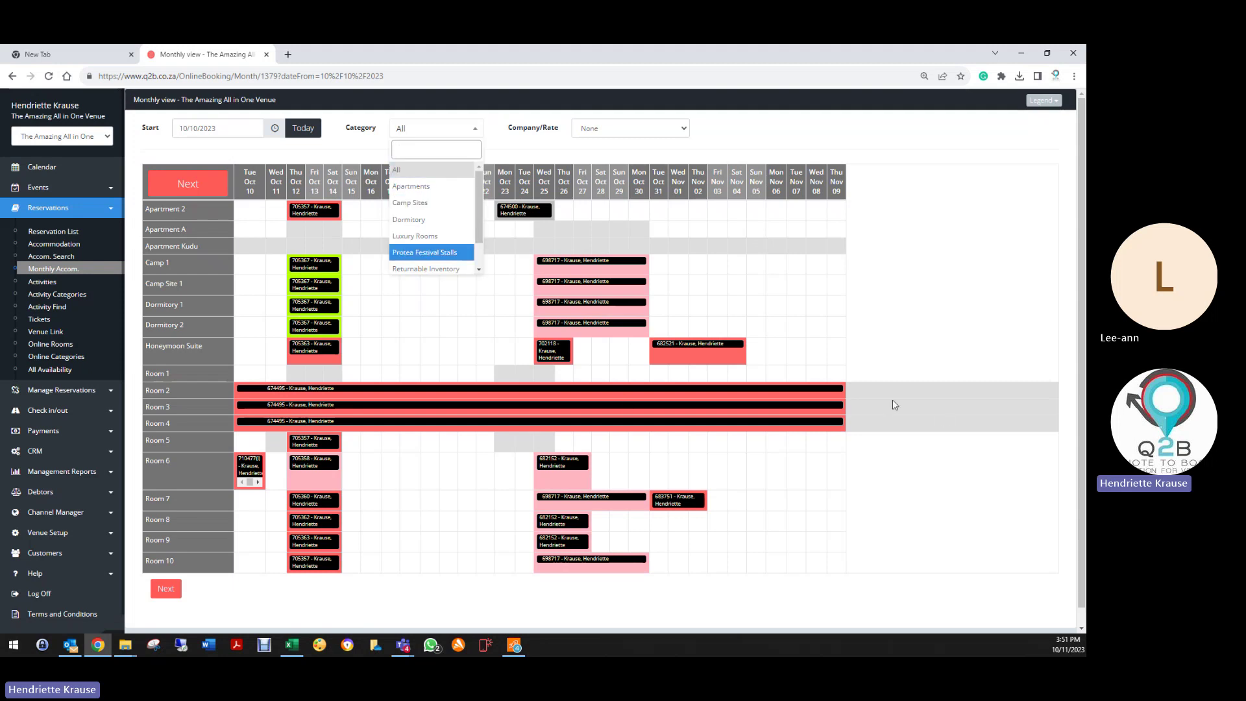
left_click(418, 237)
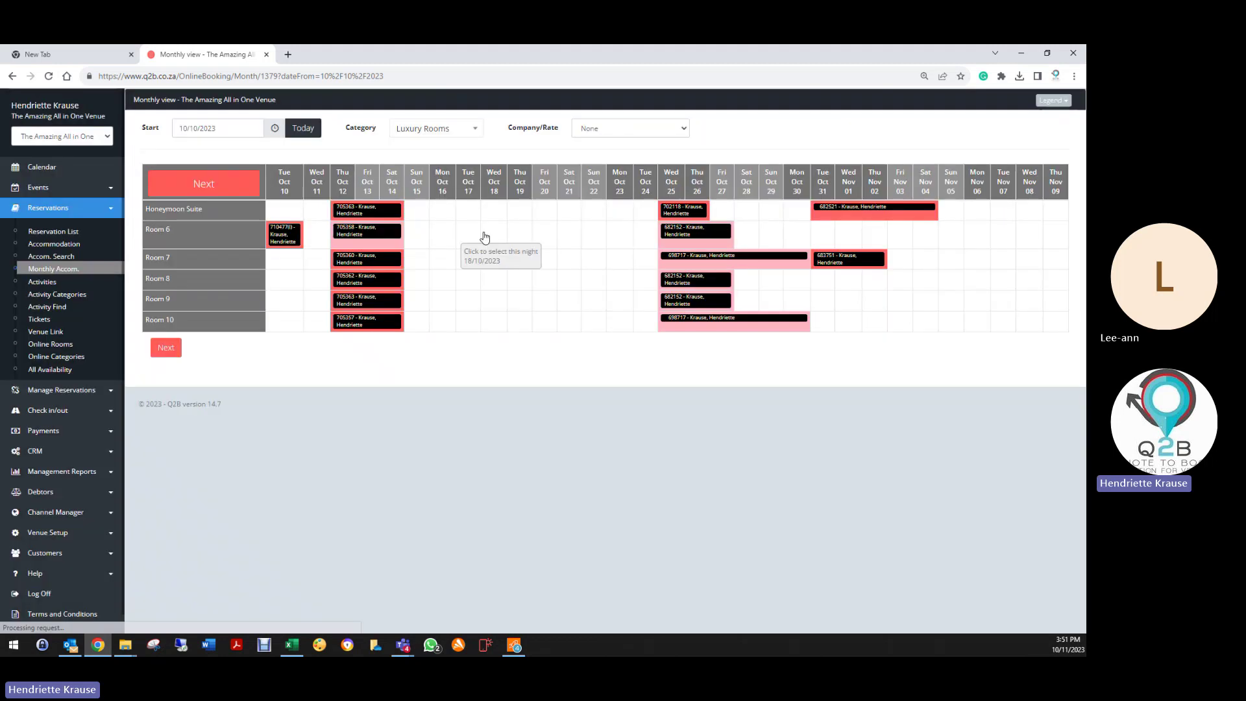
left_click(595, 129)
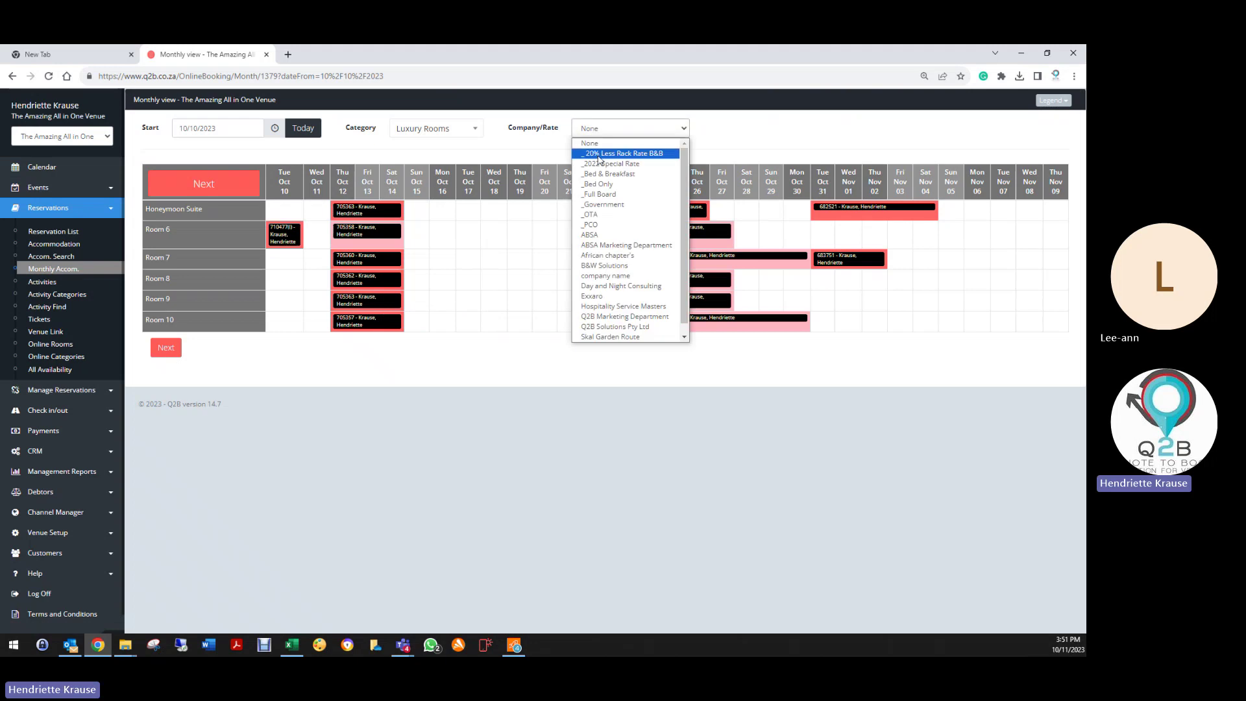
left_click(606, 176)
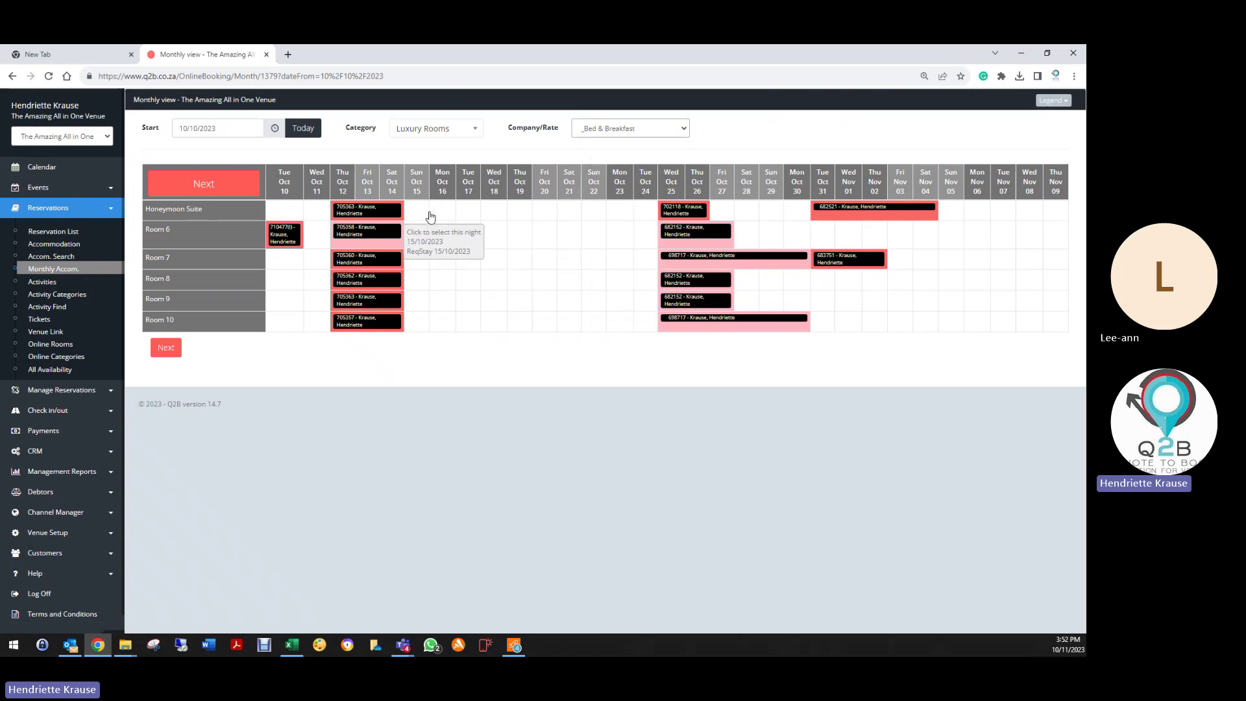
Step: Select Honeymoon Suite, Room 6 and Room 7 for 15–16 October and continue
left_click(423, 214)
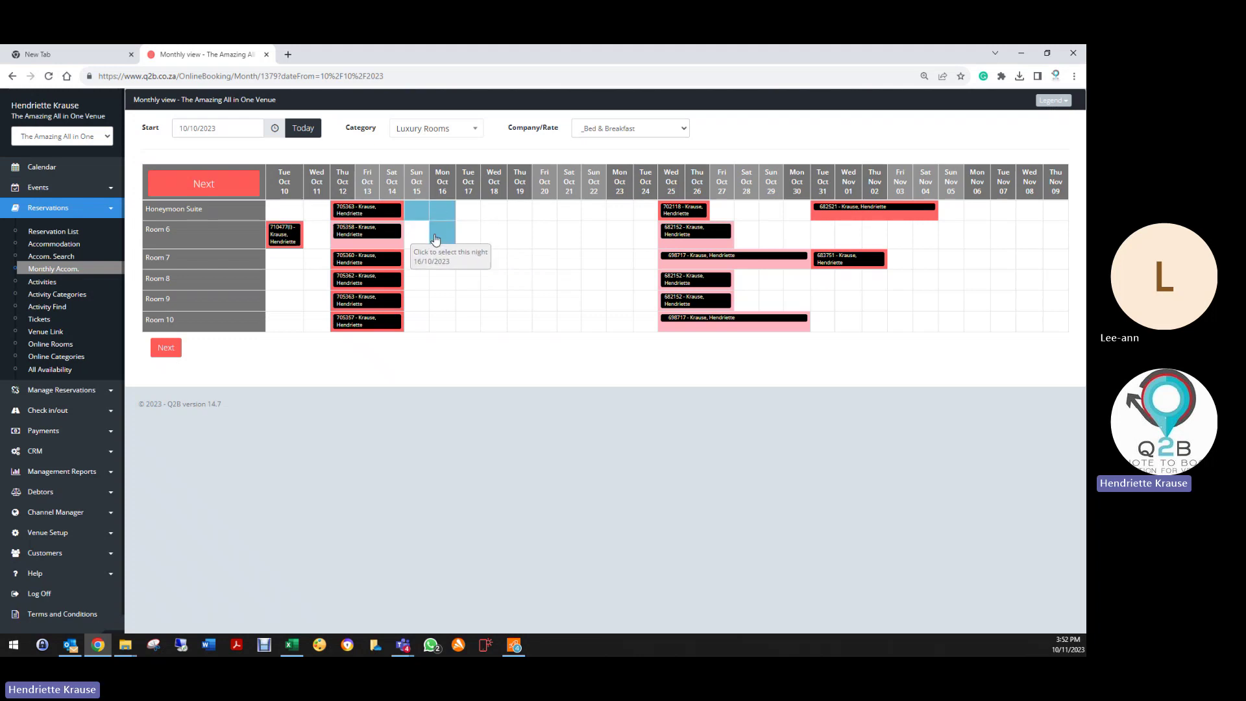
left_click(420, 241)
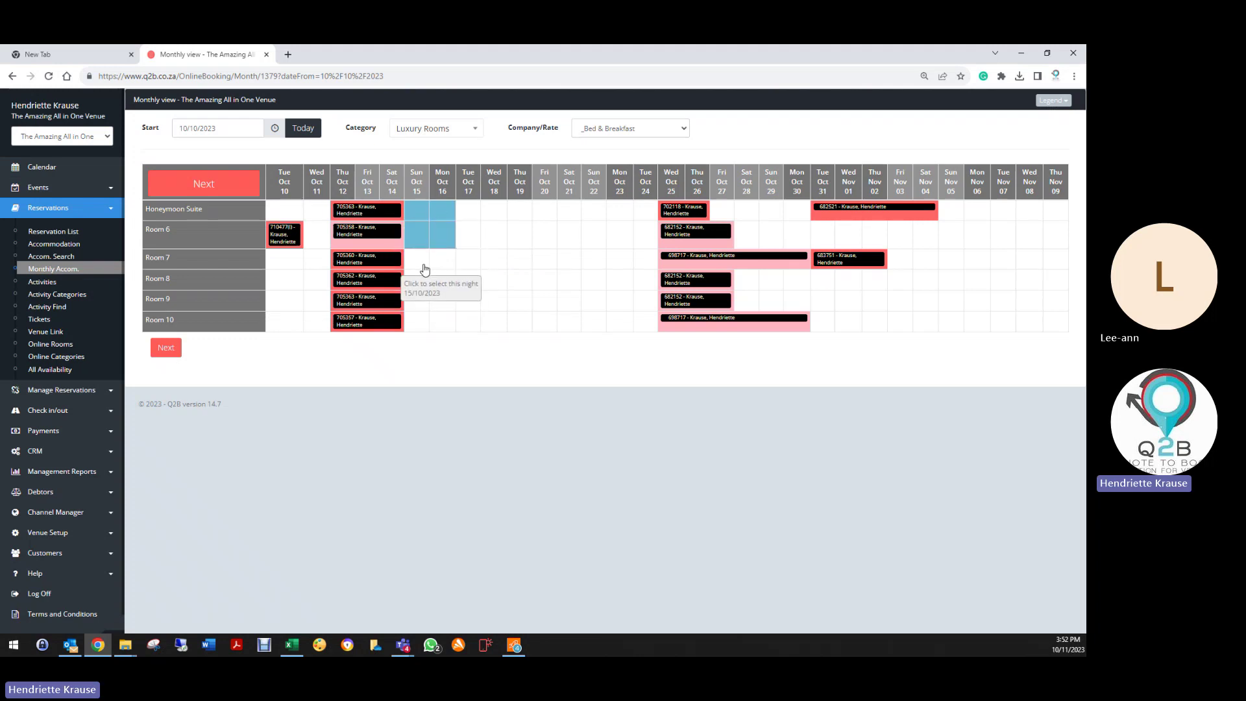
left_click(426, 261)
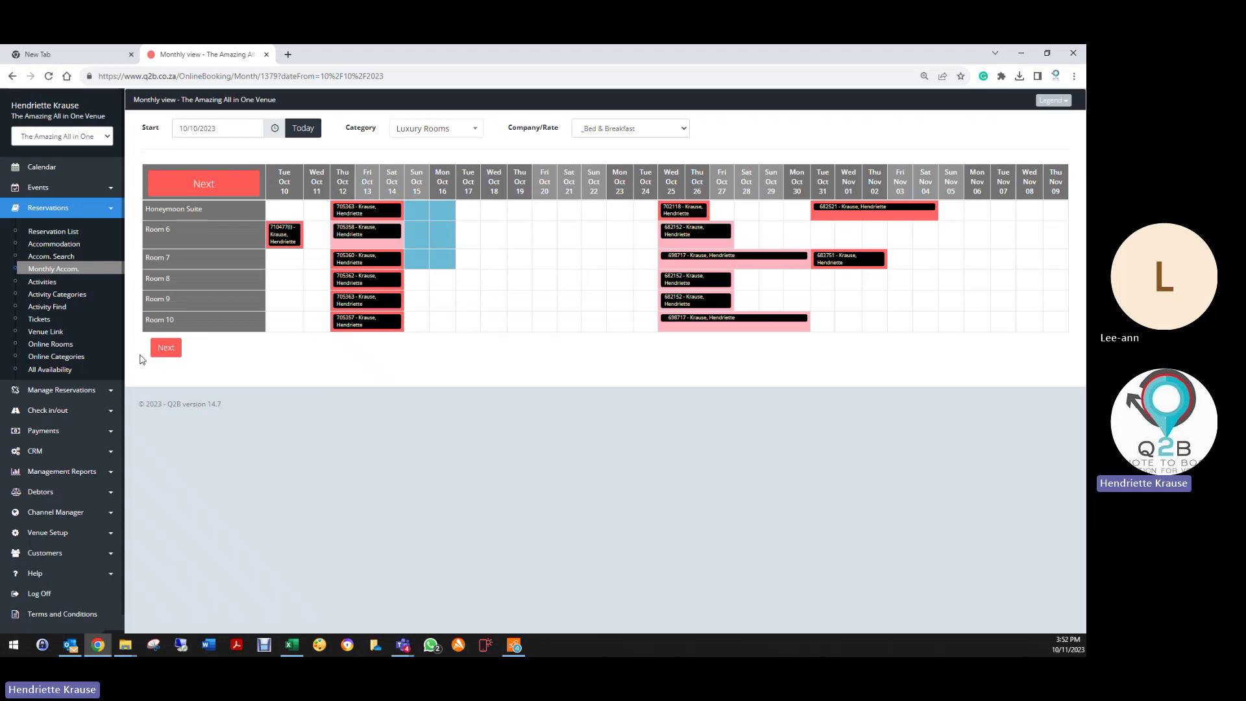
left_click(167, 348)
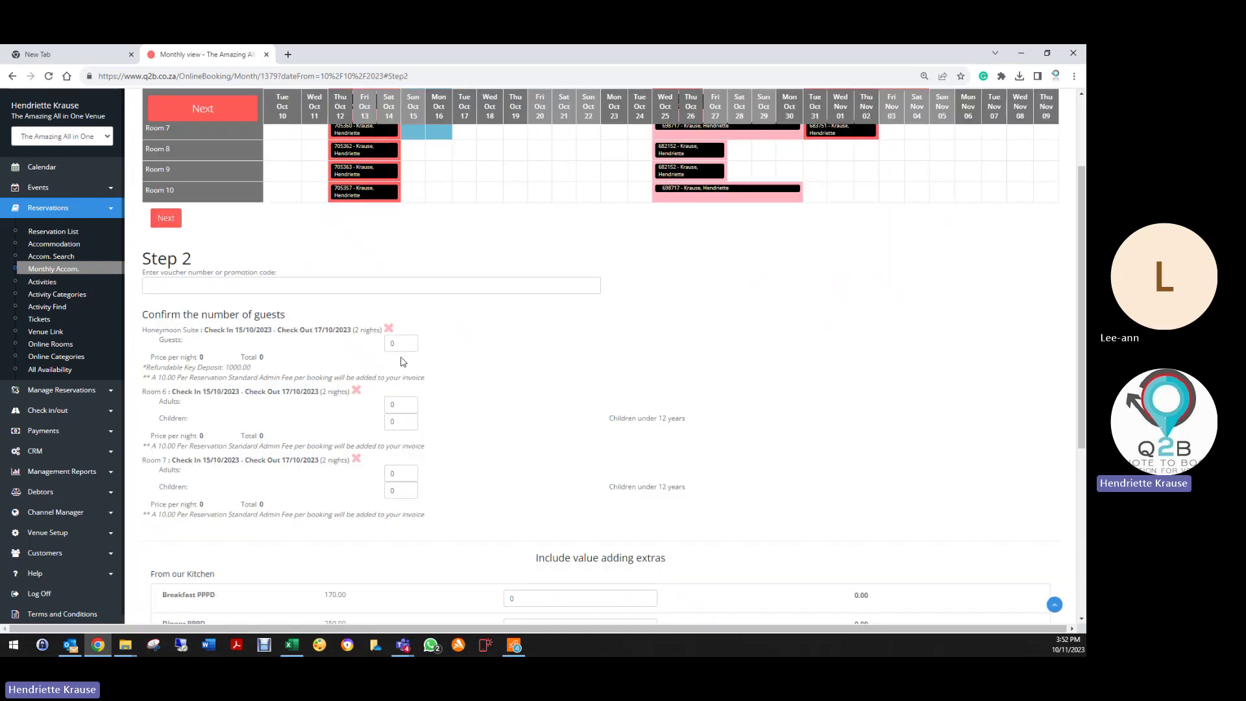
Step: Set 2 guests for Honeymoon Suite and one adult each for Rooms 6 and 7
left_click(408, 342)
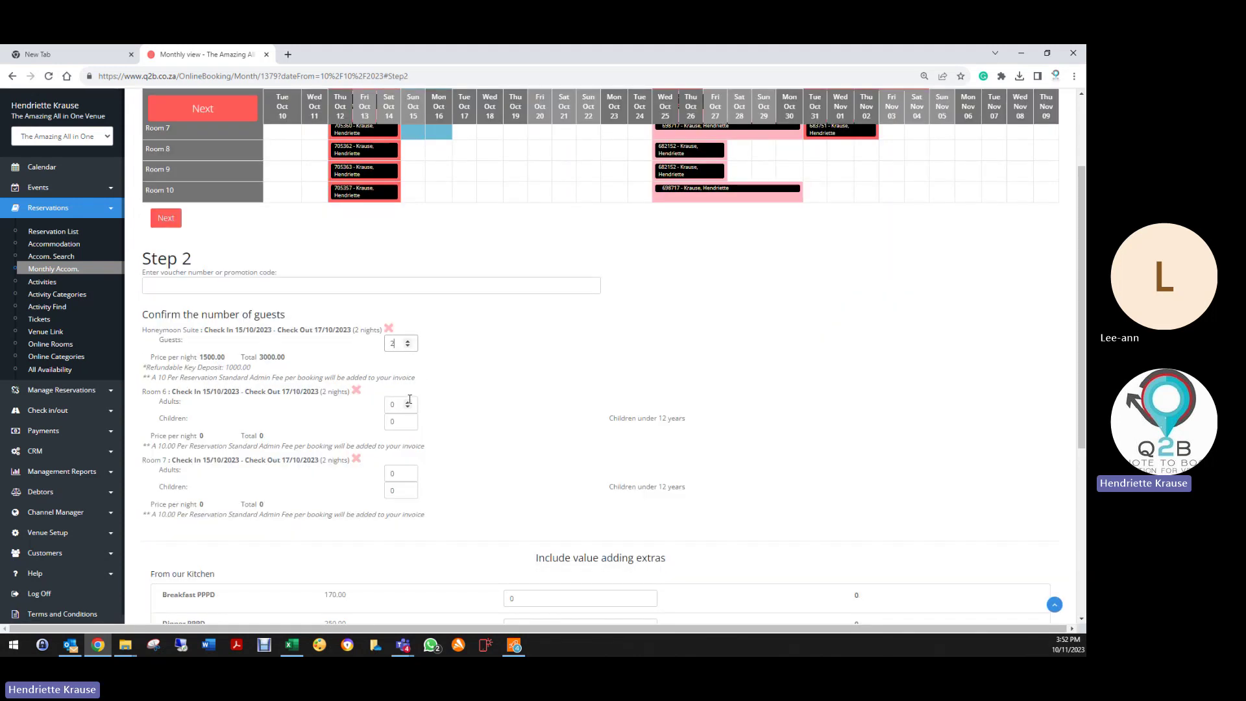
left_click(407, 404)
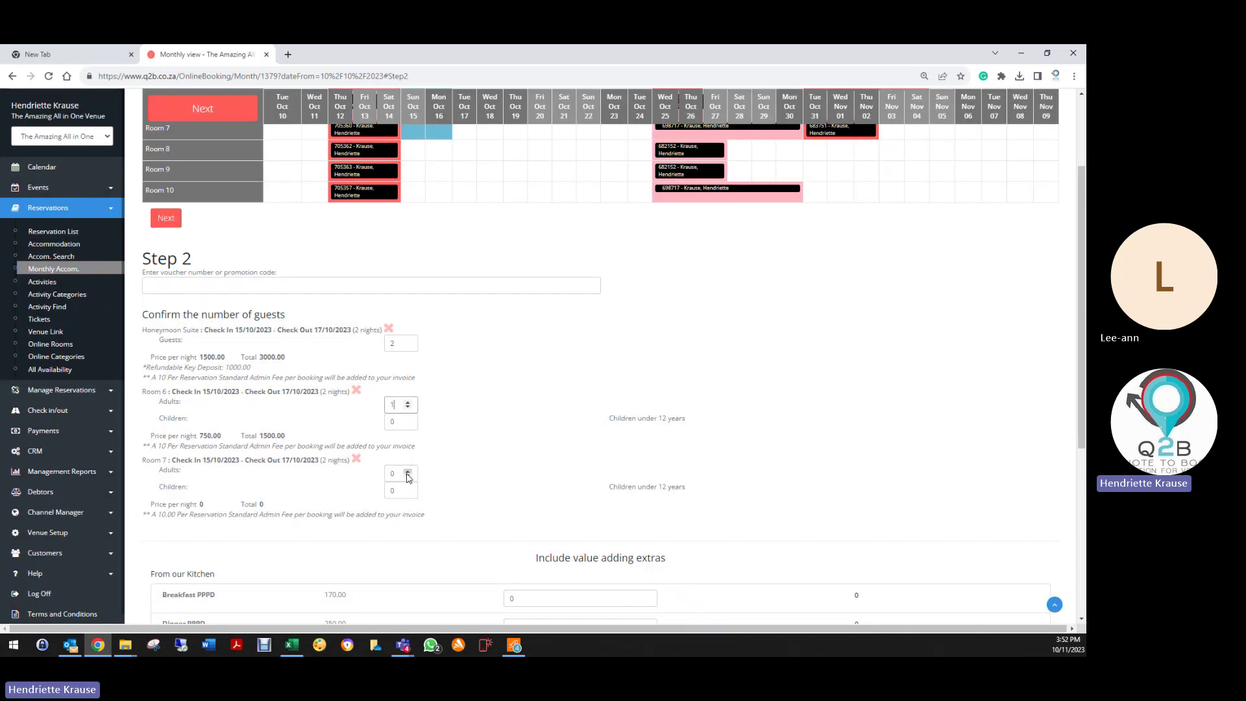
left_click(407, 472)
scroll(292, 512, "down", 5)
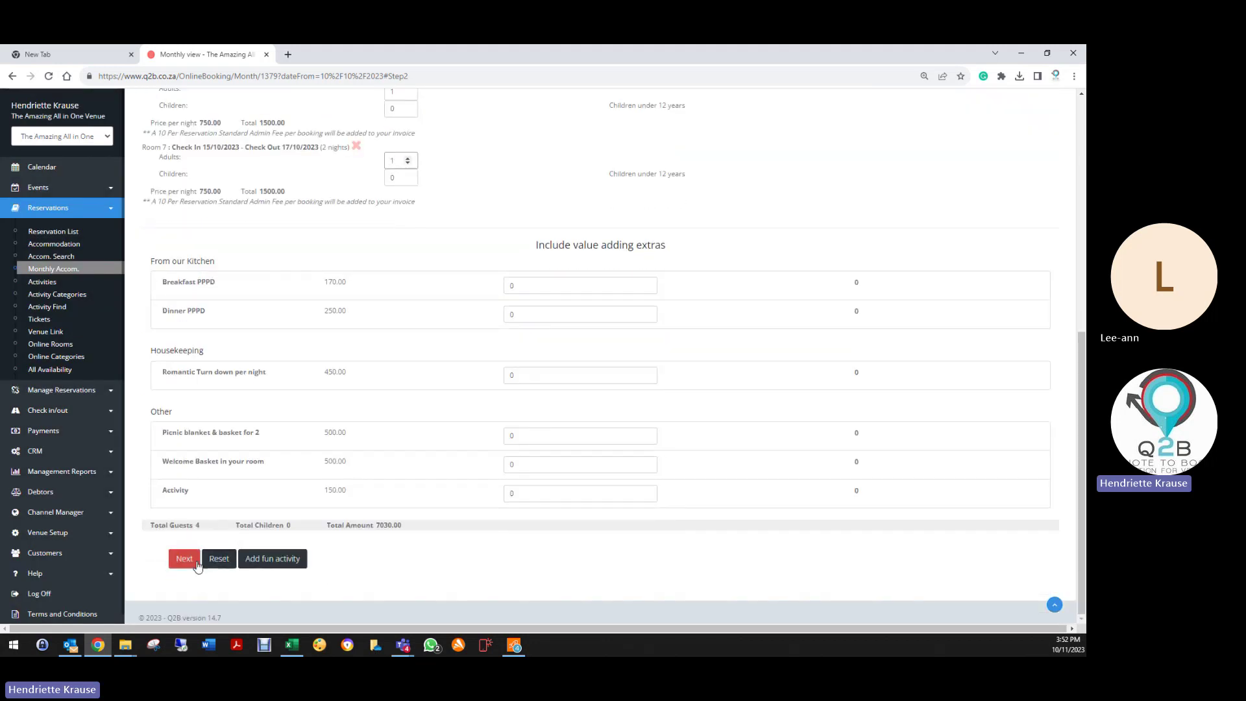
left_click(186, 559)
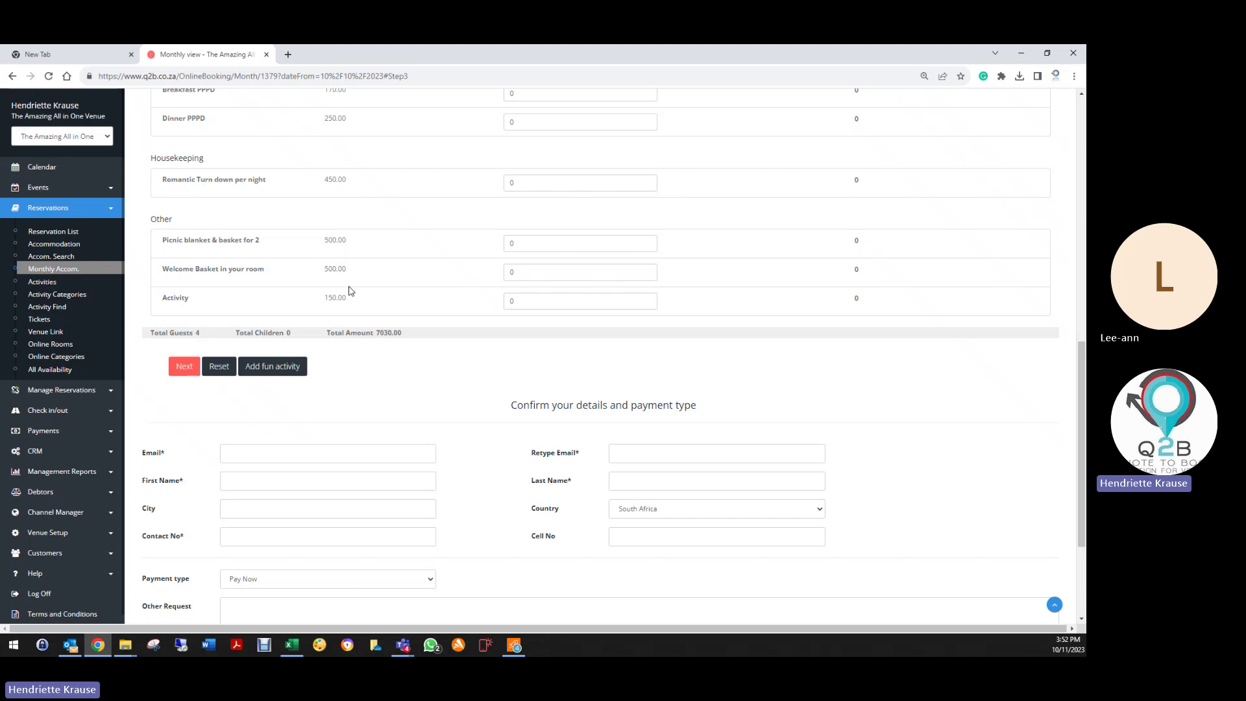
Step: Fill the guest details from a saved email entry and choose to pay later
scroll(351, 226, "up", 4)
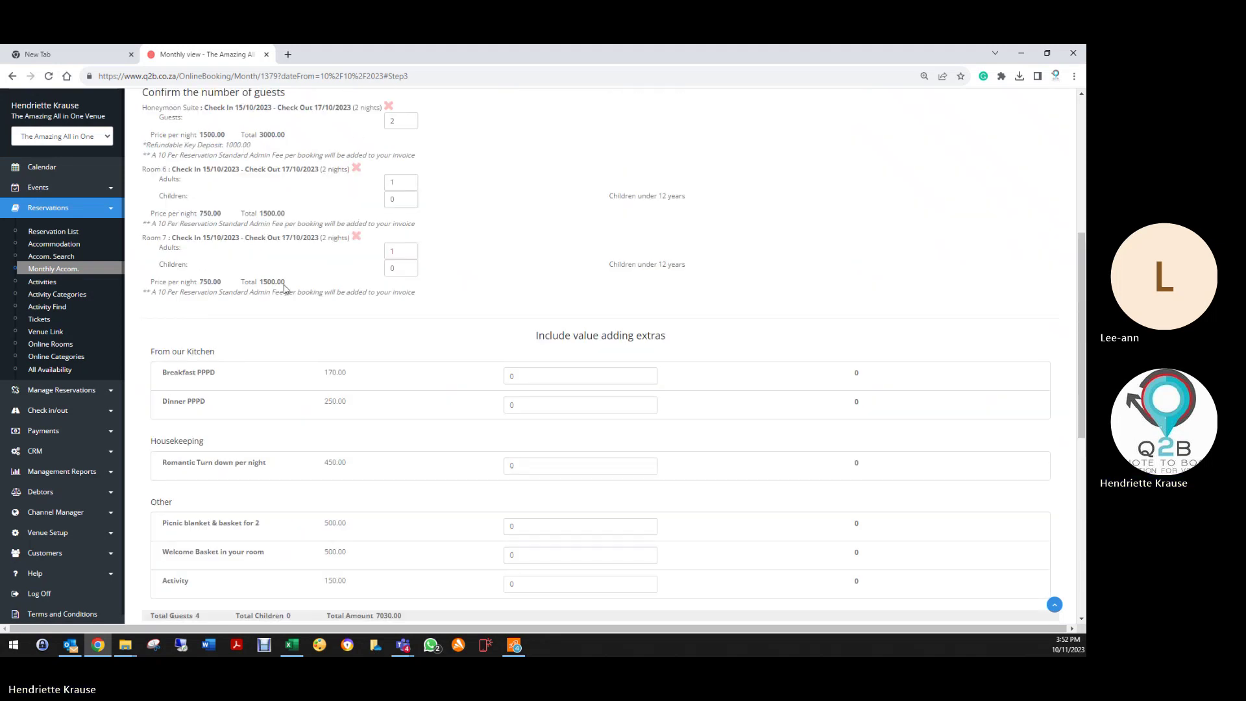
scroll(295, 396, "down", 6)
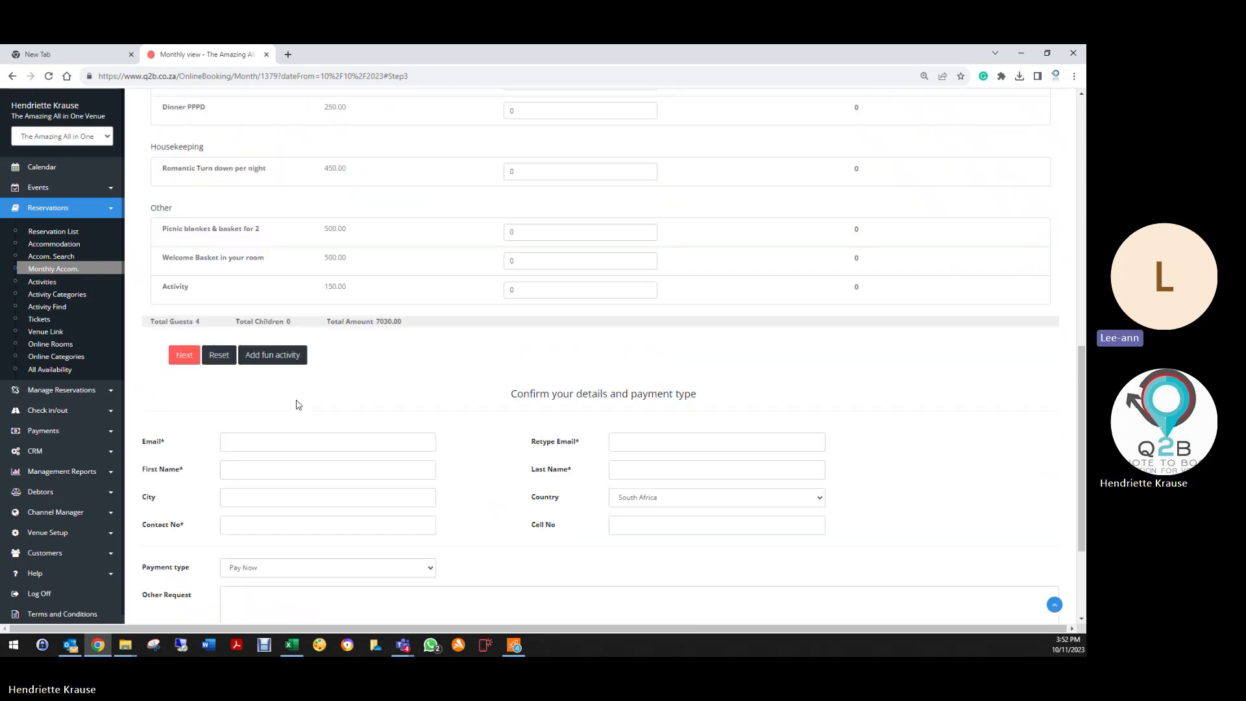
left_click(275, 343)
type("he")
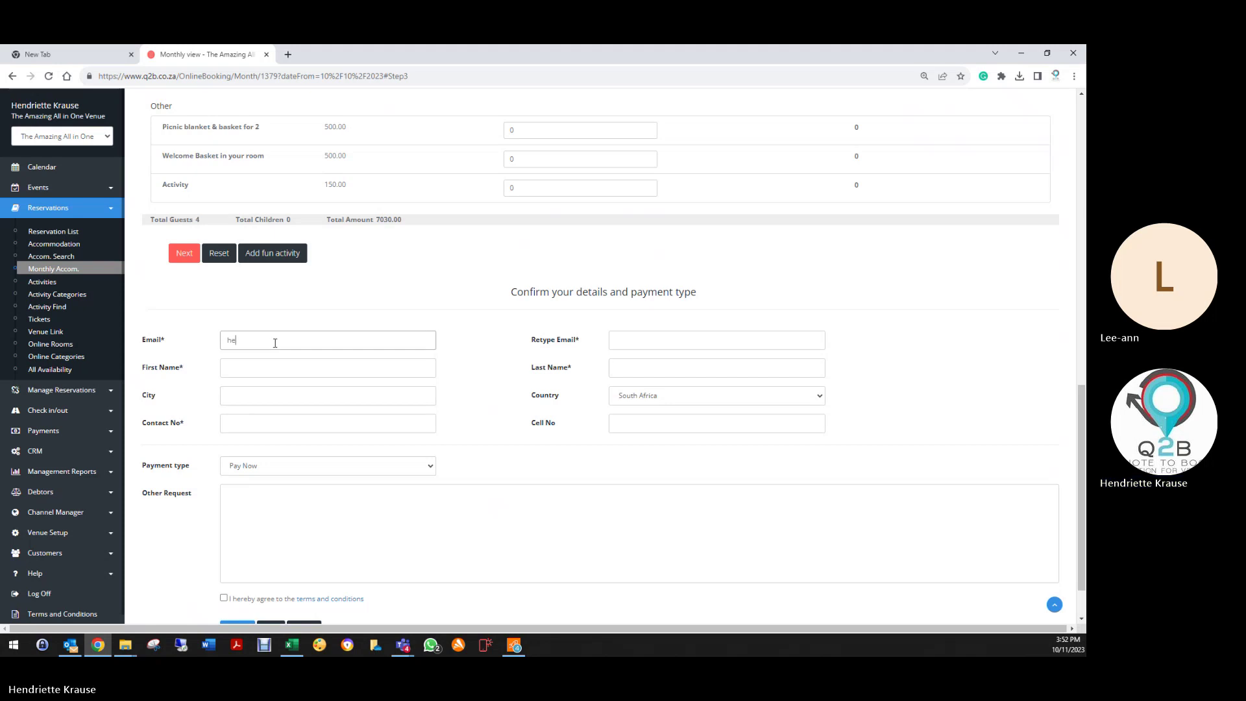
type("nd")
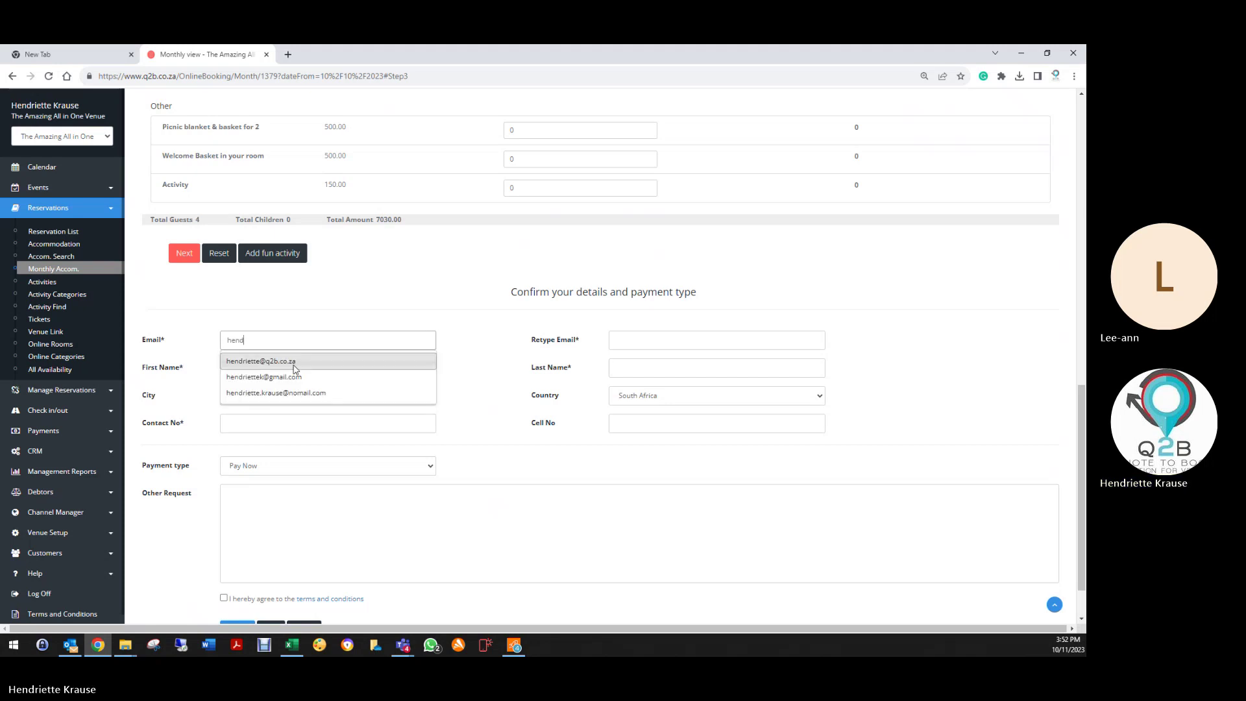
left_click(290, 359)
left_click(286, 466)
left_click(272, 488)
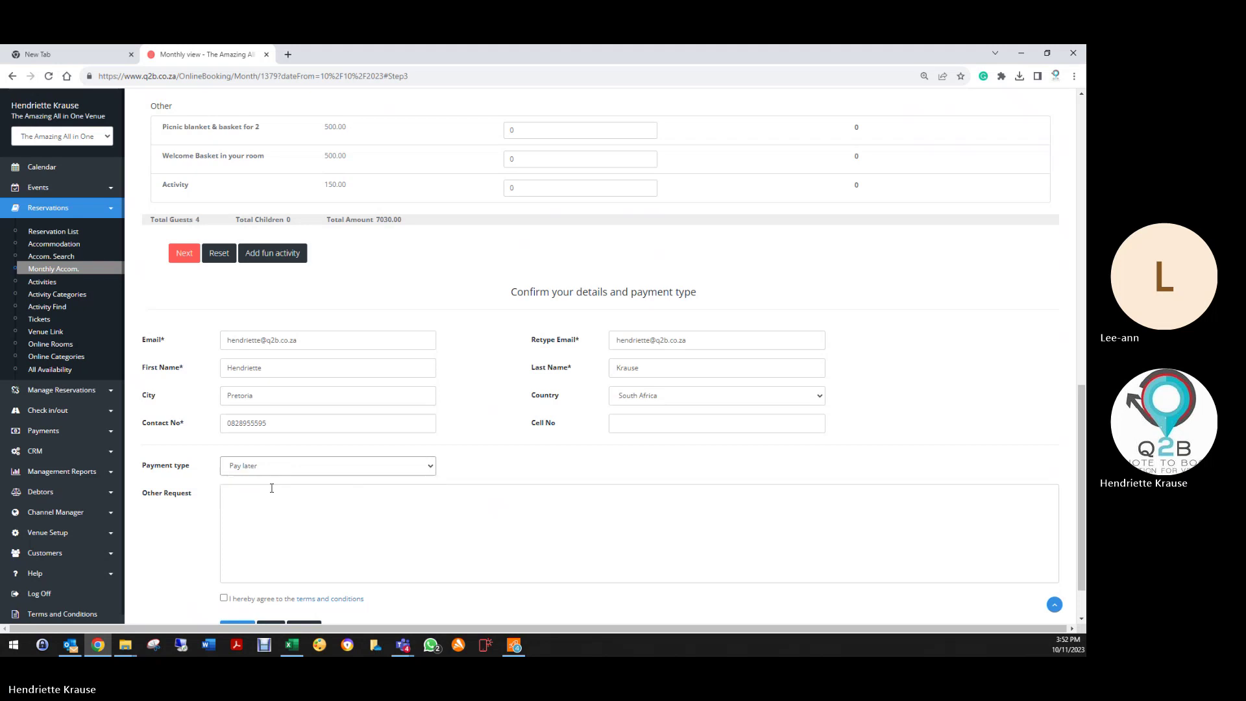
Step: Agree to the terms and conditions, finish the booking and dismiss the Done! message
scroll(274, 536, "down", 1)
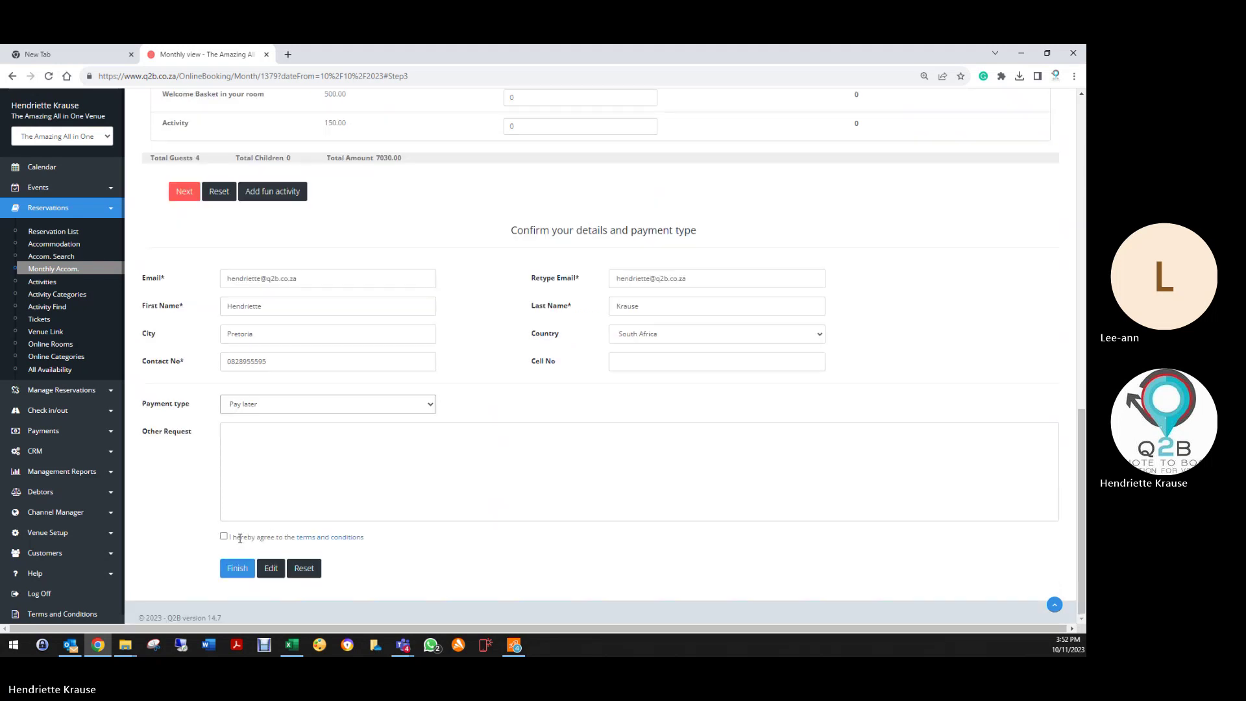
left_click(224, 537)
left_click(236, 568)
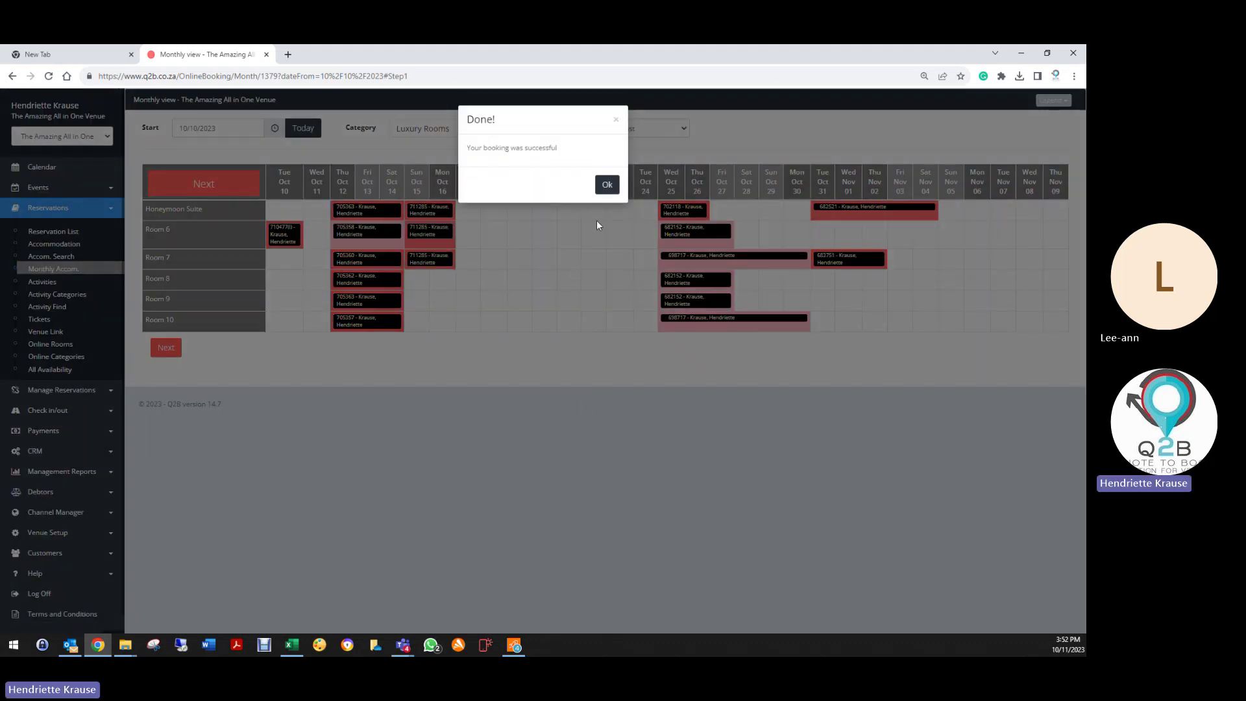
left_click(607, 185)
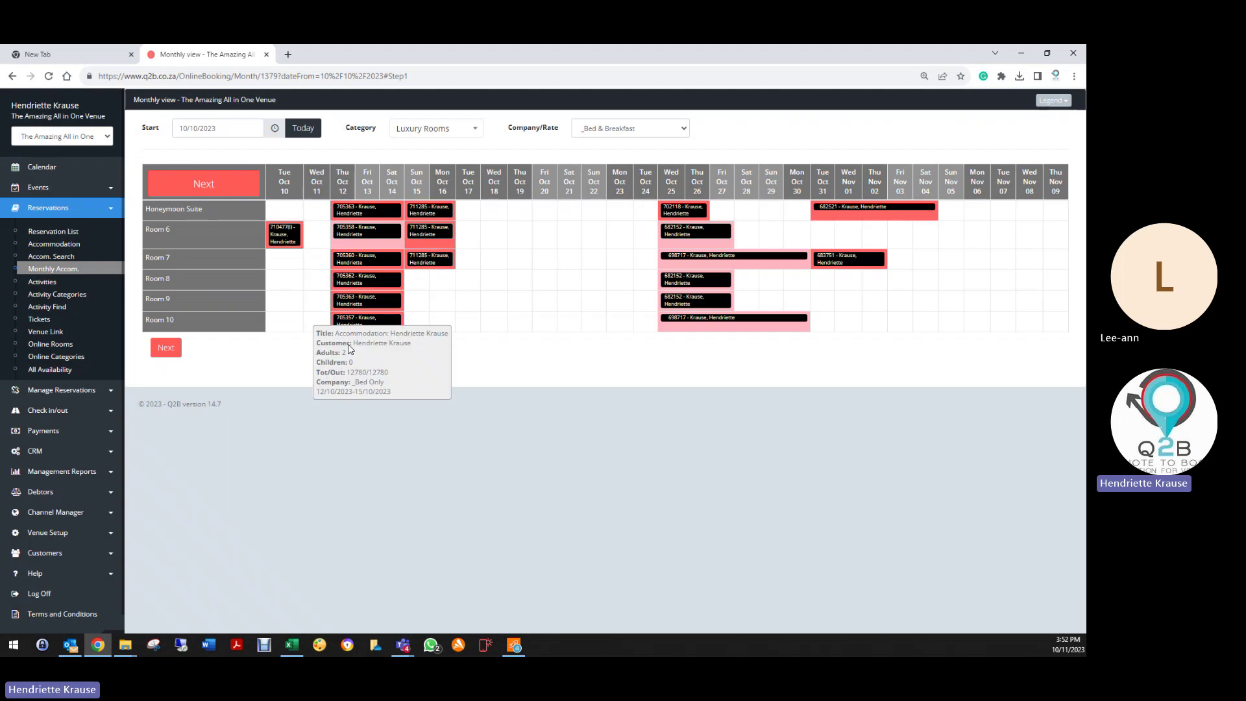
Step: Check the category and rate lists, keeping _Bed & Breakfast, and open Reservations > Accommodation
left_click(432, 126)
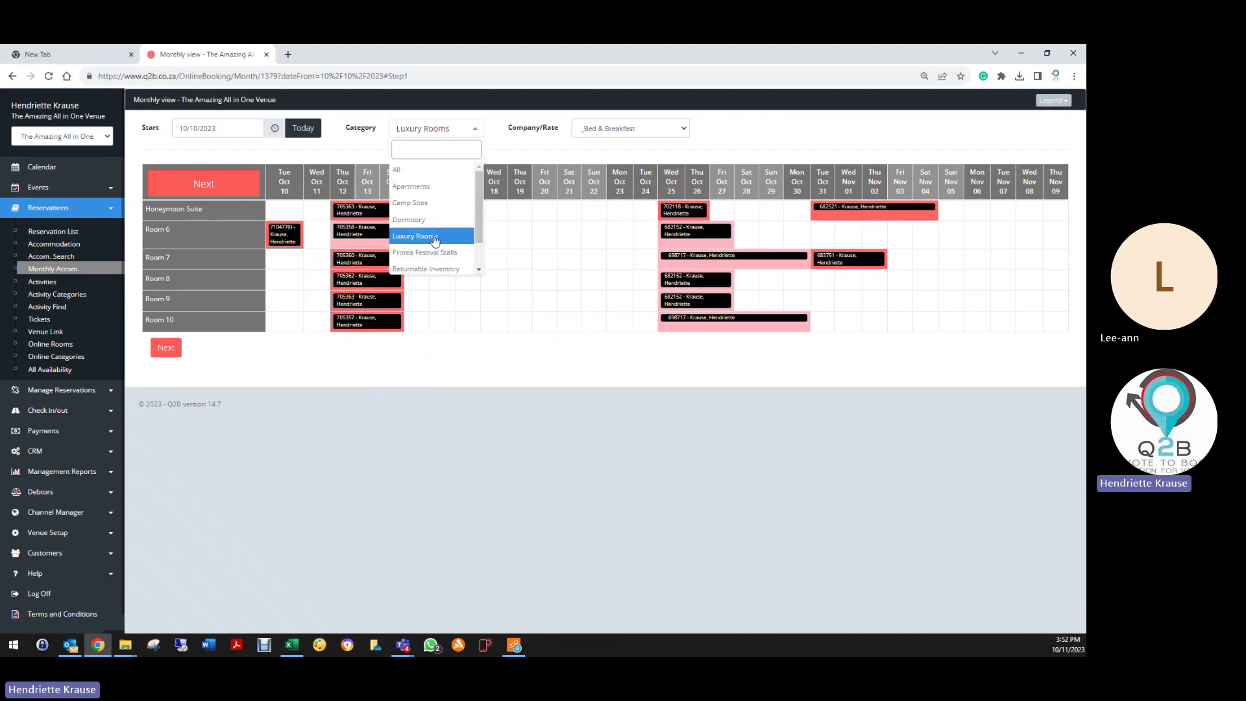
left_click(620, 129)
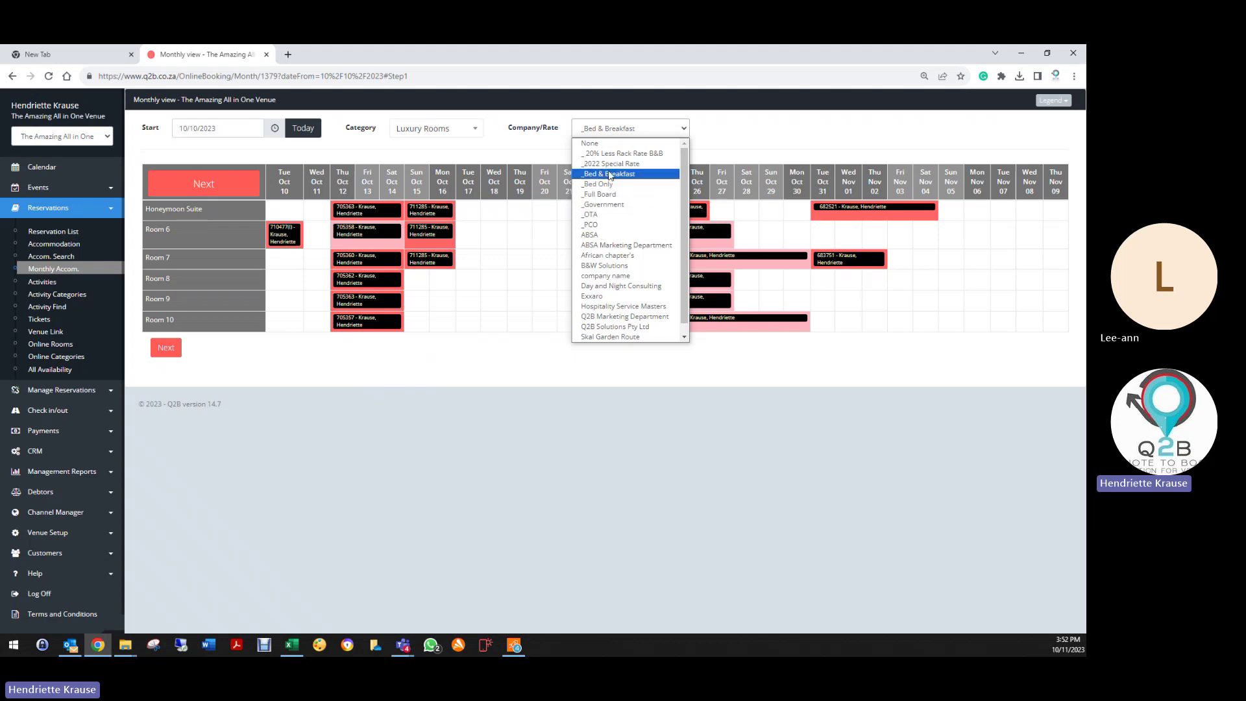
left_click(610, 176)
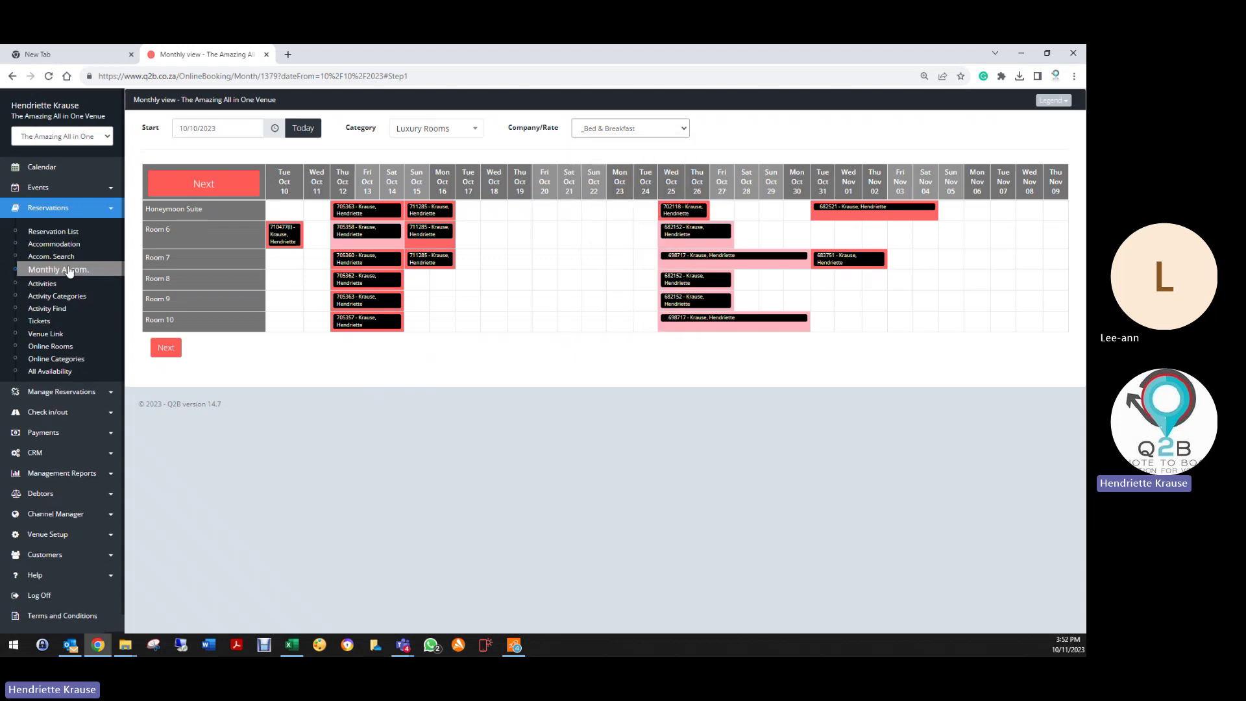
left_click(54, 244)
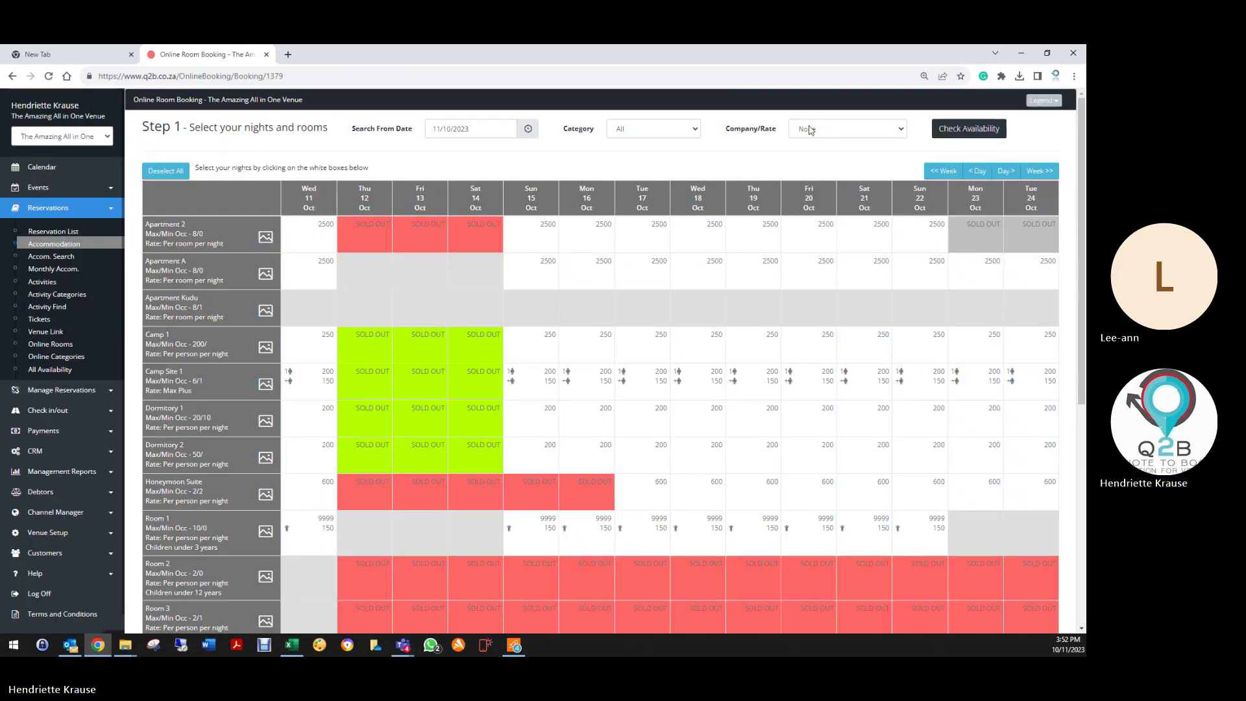
Step: Check availability prices at the _2022 Special Rate, then at _Bed & Breakfast
left_click(810, 130)
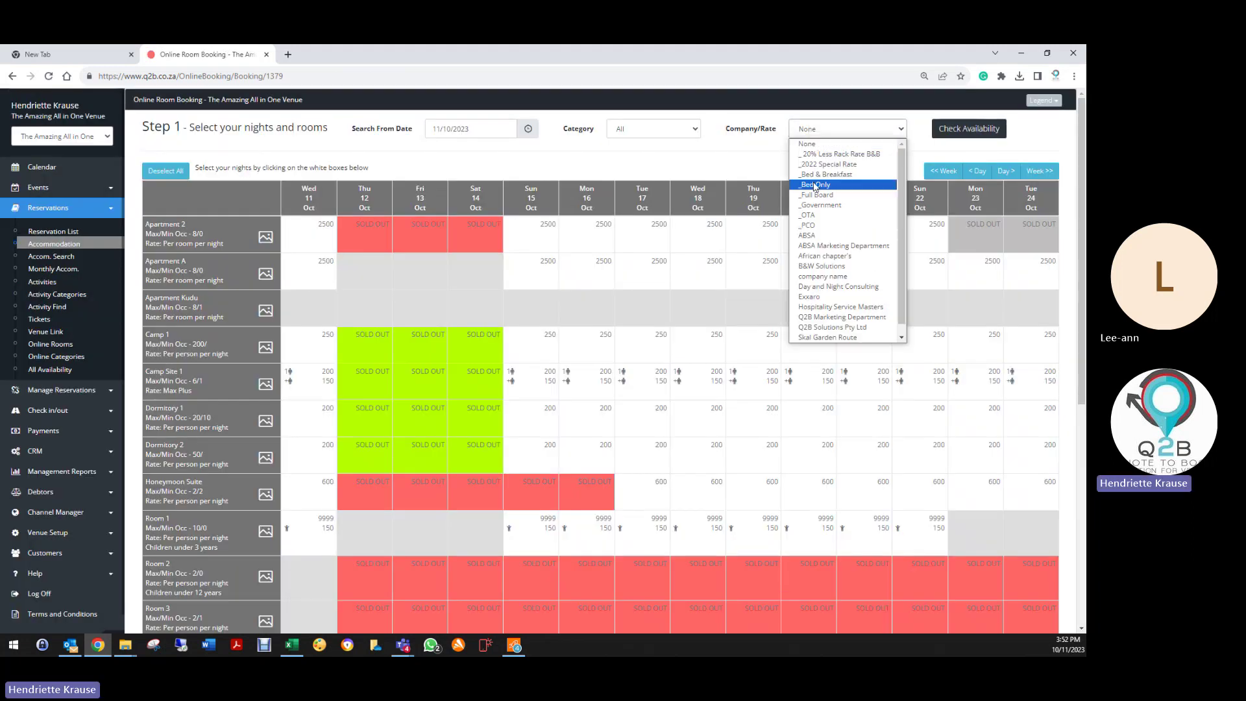
left_click(825, 168)
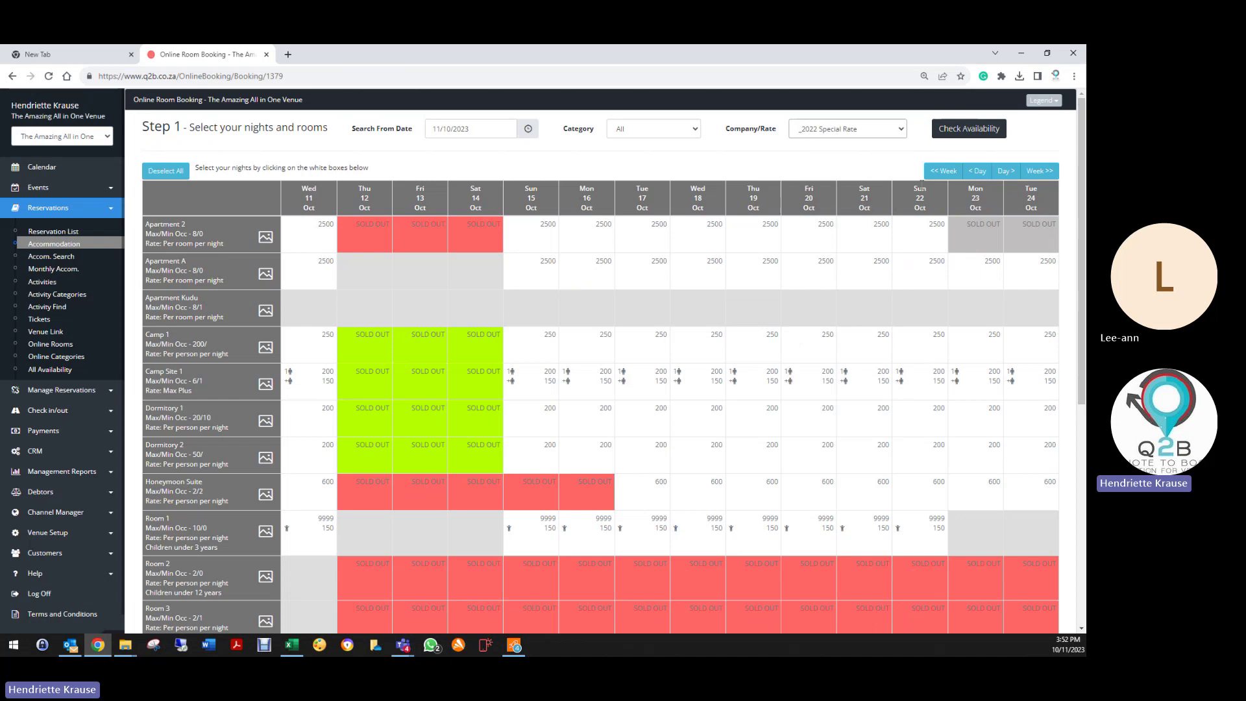
left_click(961, 128)
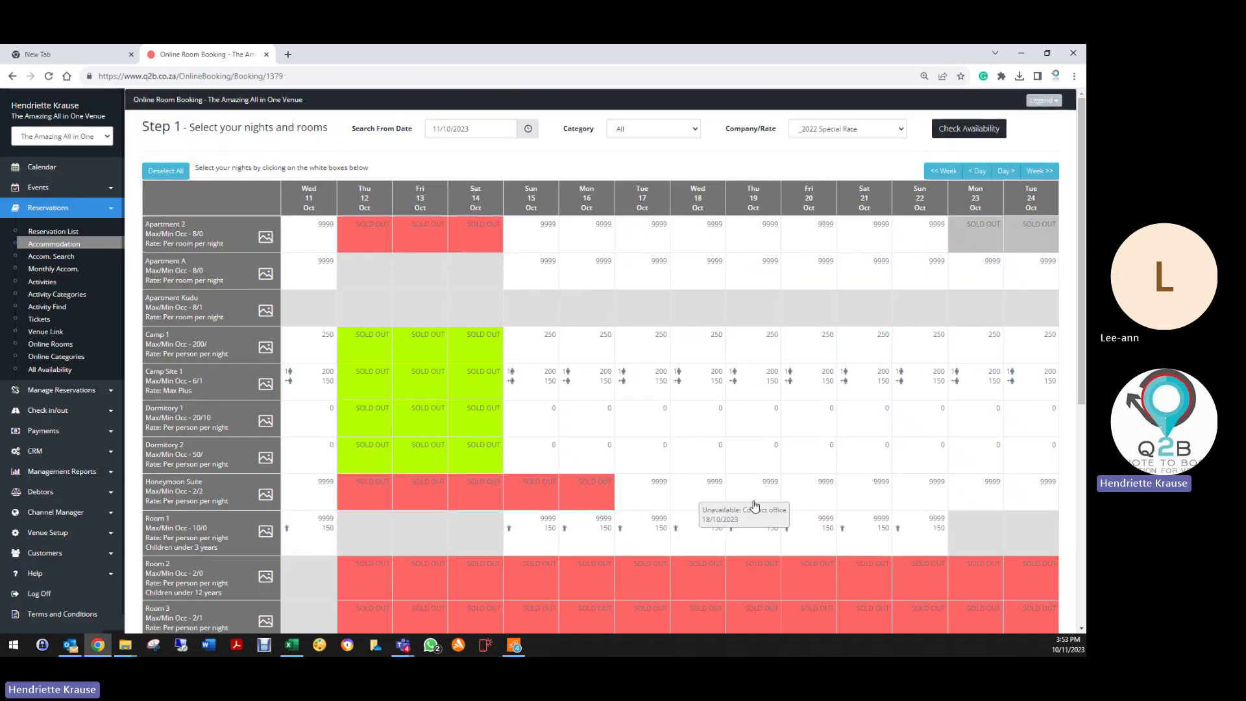
left_click(829, 129)
left_click(819, 175)
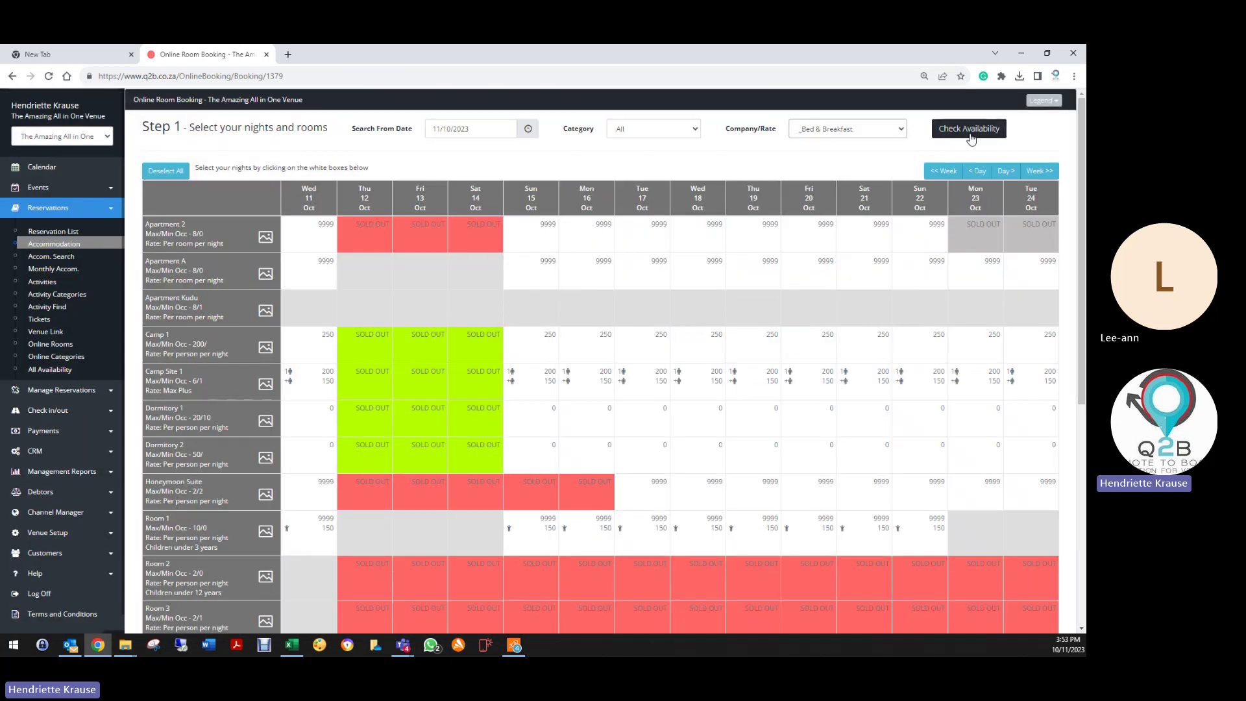
left_click(970, 135)
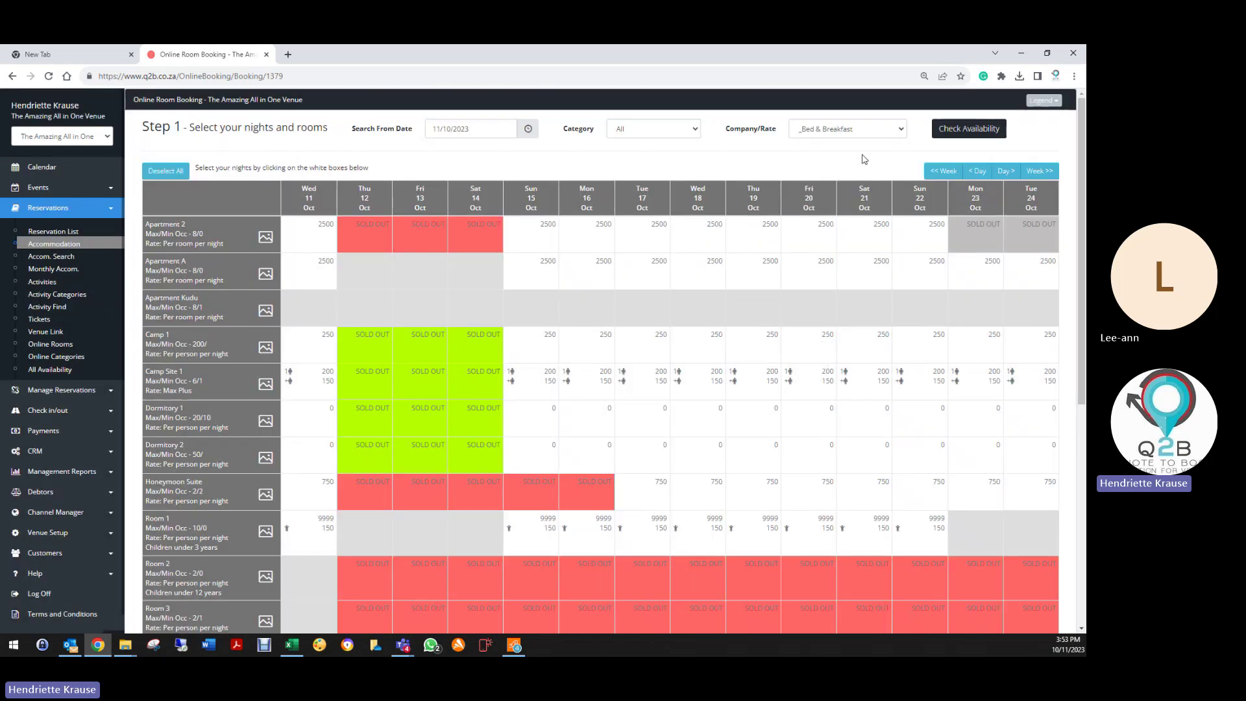
Step: Check prices at _Bed Only and _Full Board, then go to the All Availability planner
left_click(853, 132)
left_click(832, 188)
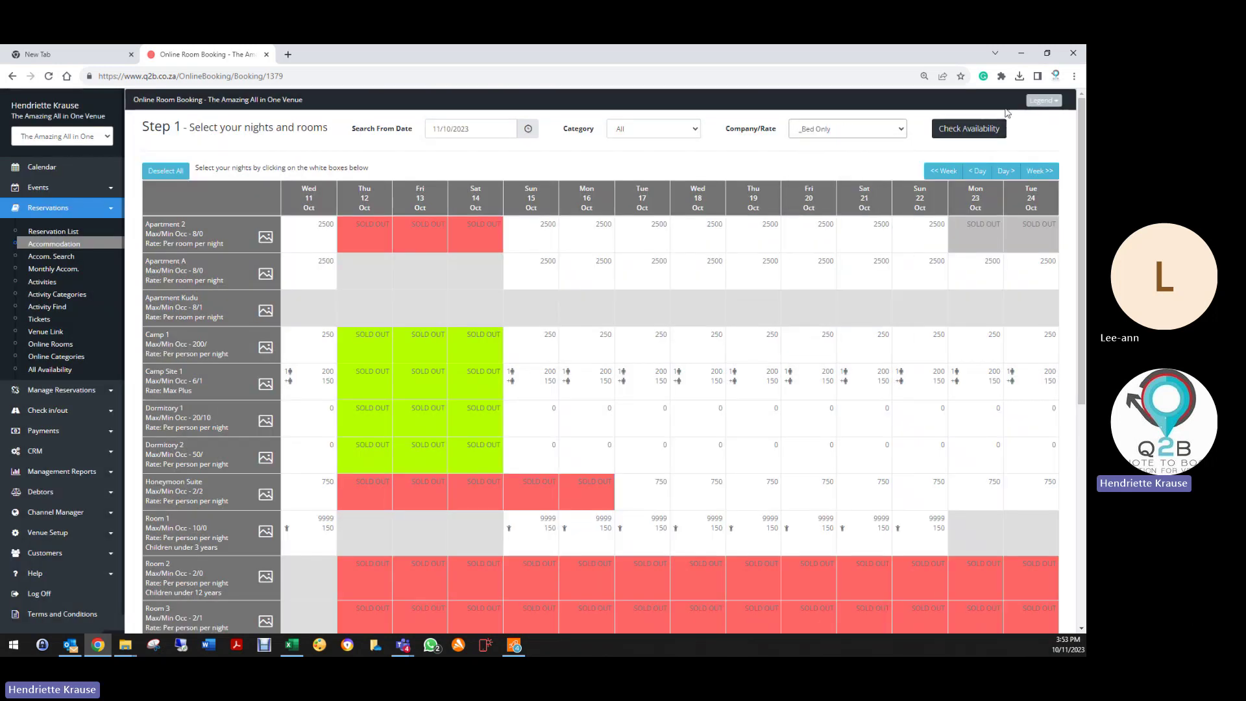
left_click(984, 134)
left_click(842, 128)
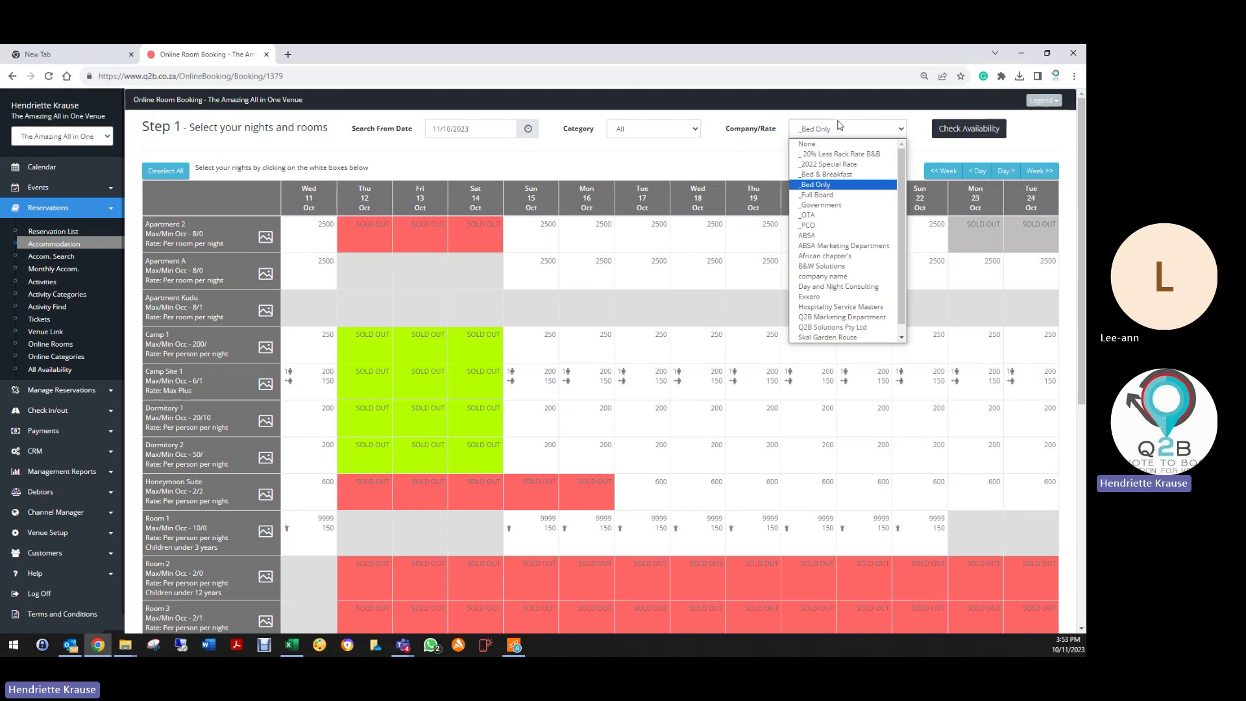
left_click(817, 194)
left_click(961, 129)
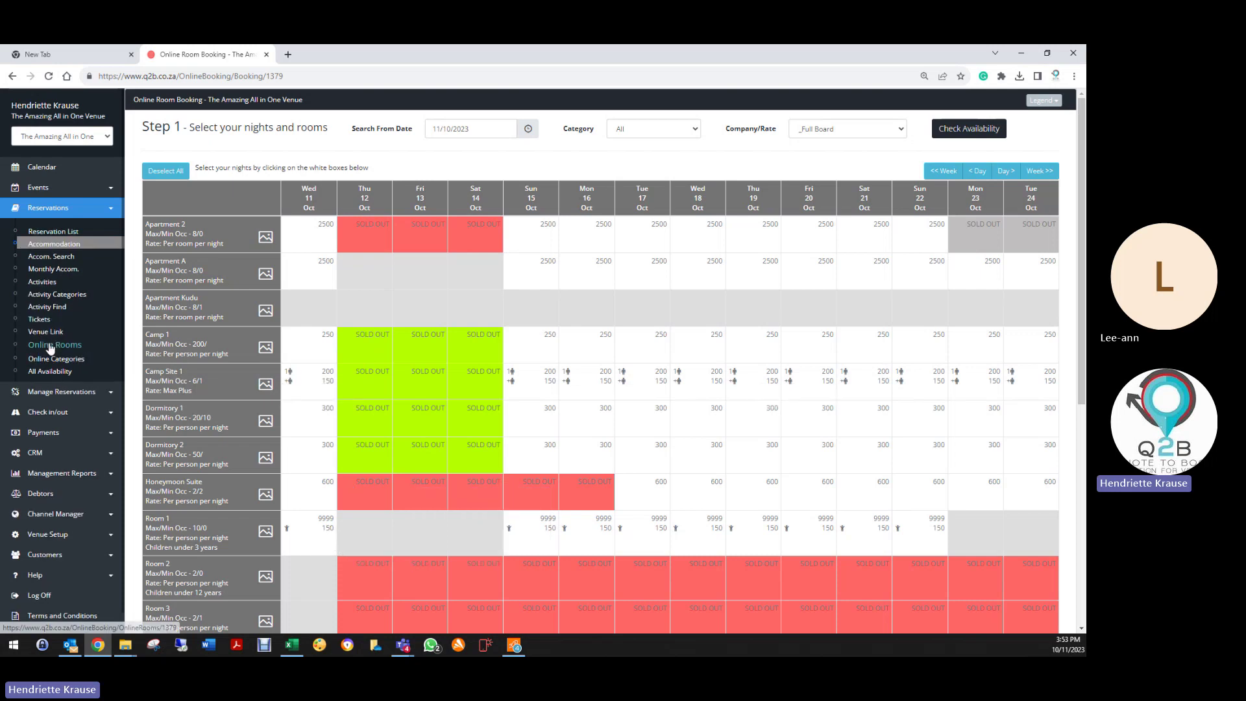
left_click(55, 247)
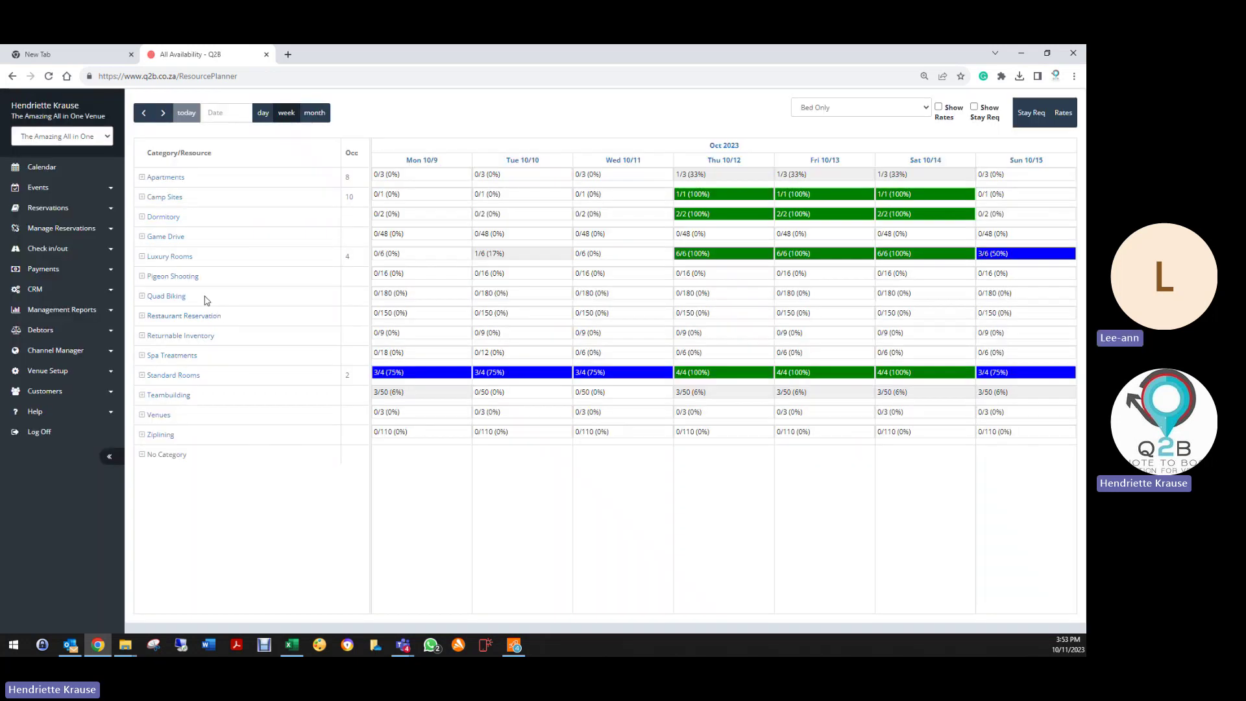
Step: Expand Luxury Rooms to list Honeymoon Suite and Rooms 6–10 with their October bookings
left_click(142, 257)
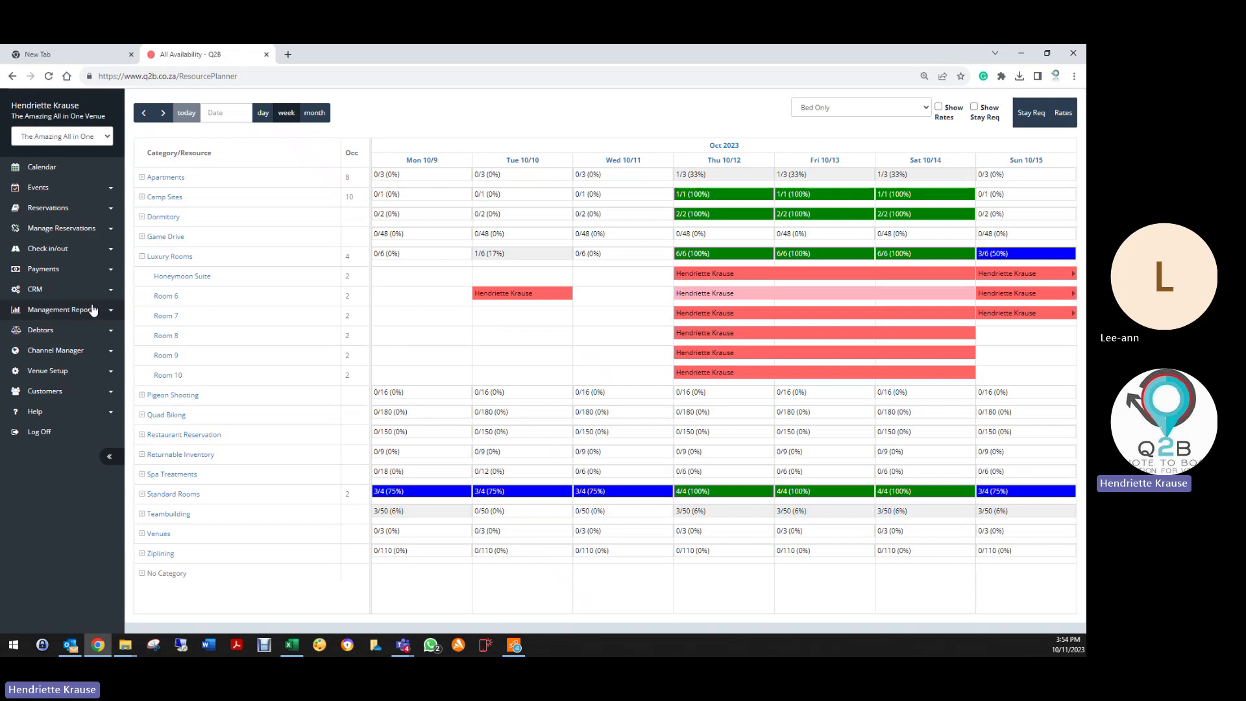
Step: Show Bed & Breakfast rates (750.00 per person per night) and pick Room 6 on Mon 10/9
left_click(939, 108)
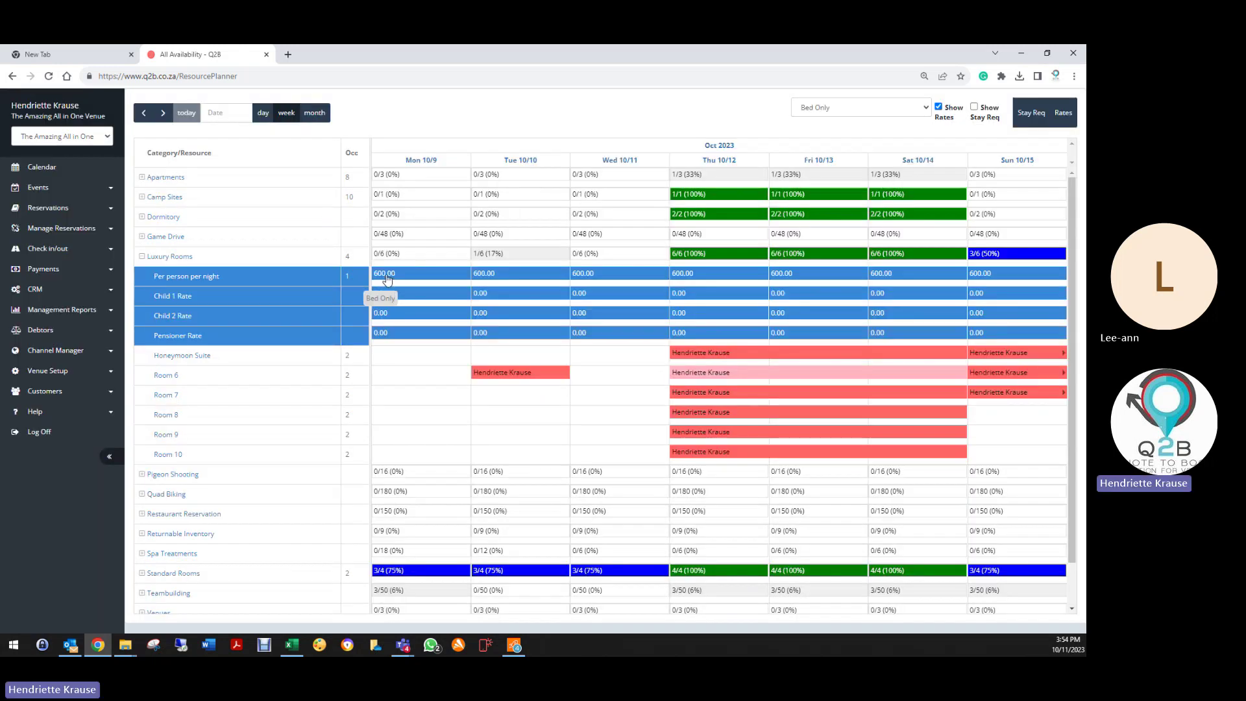
left_click(835, 111)
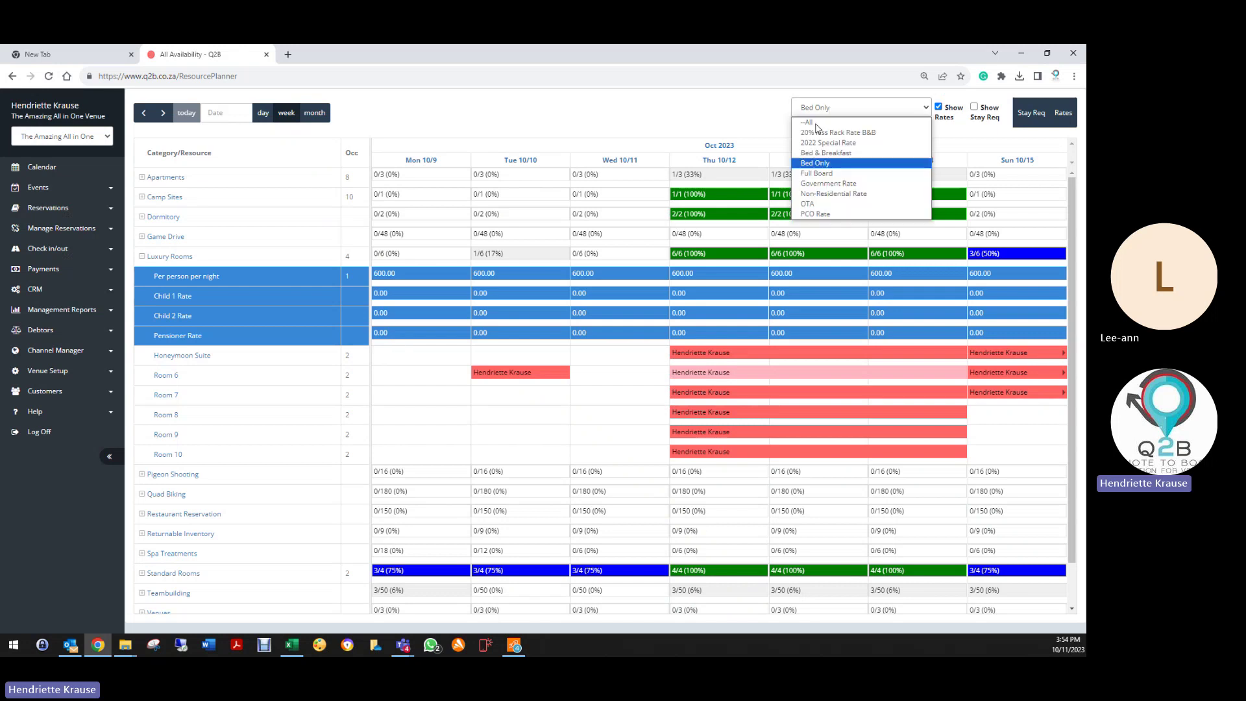
left_click(825, 153)
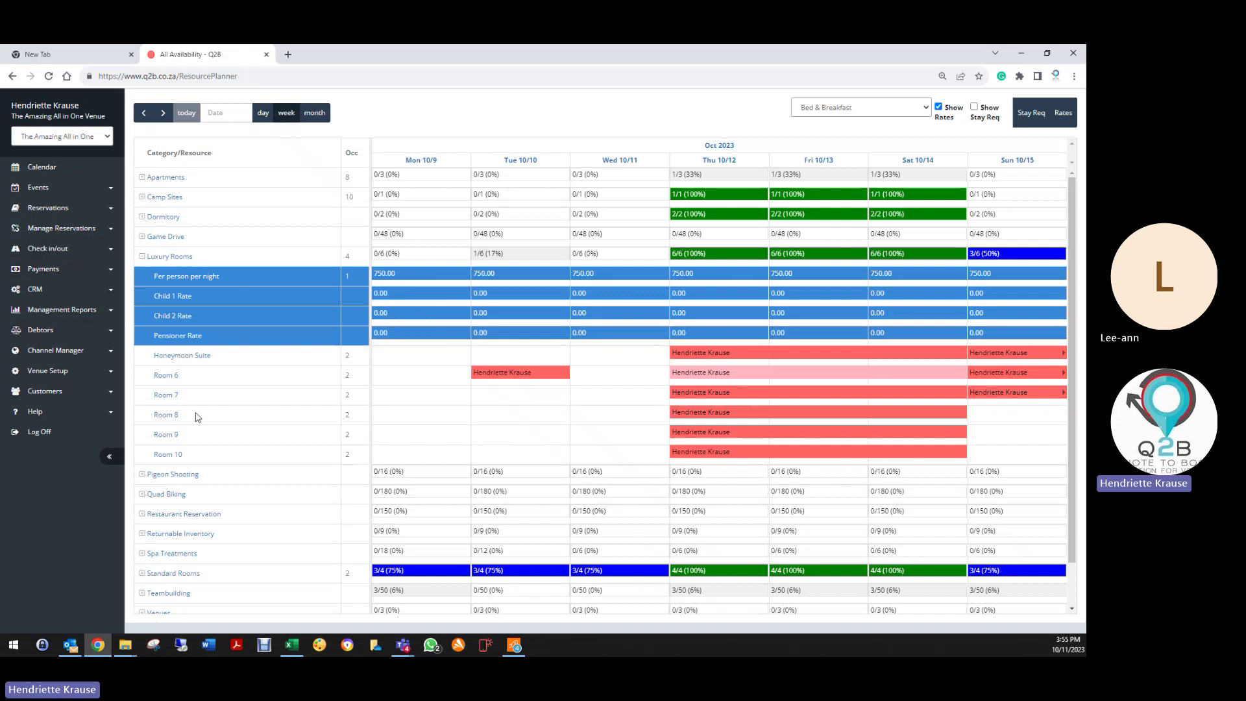
left_click(399, 382)
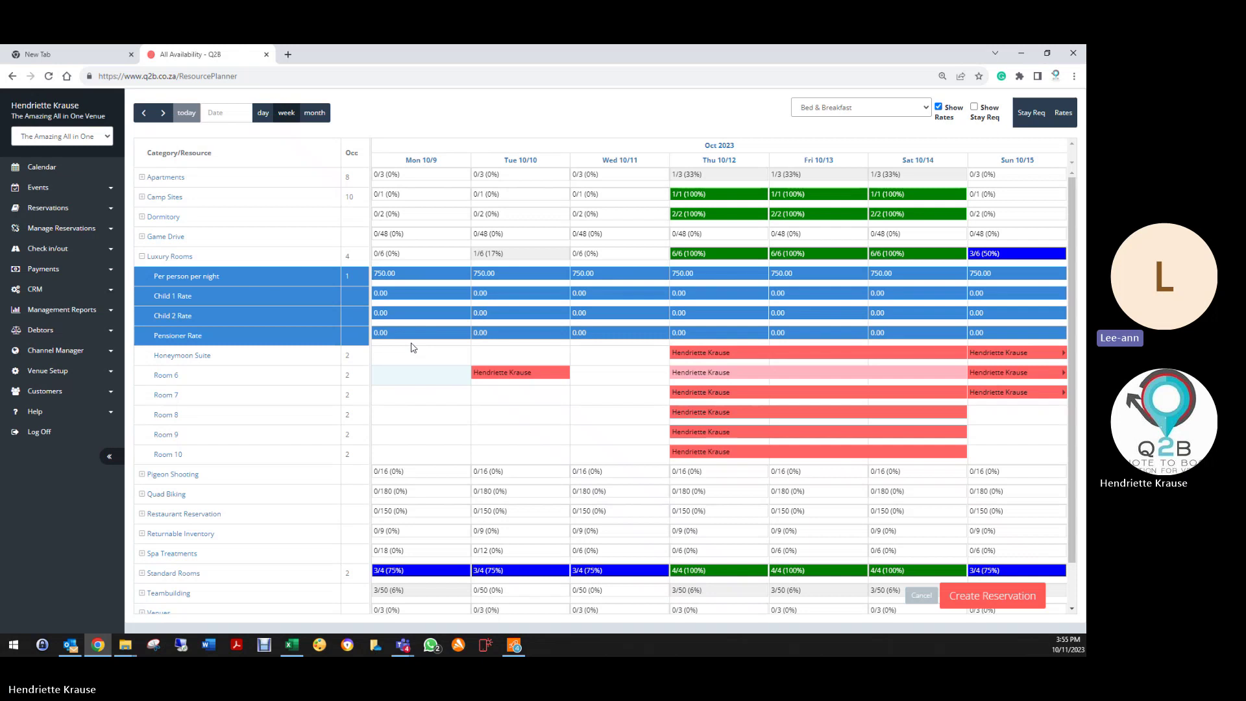
Step: Log off, sign back in with the saved Riverside Castle support login, and open the Reservation List
left_click(58, 431)
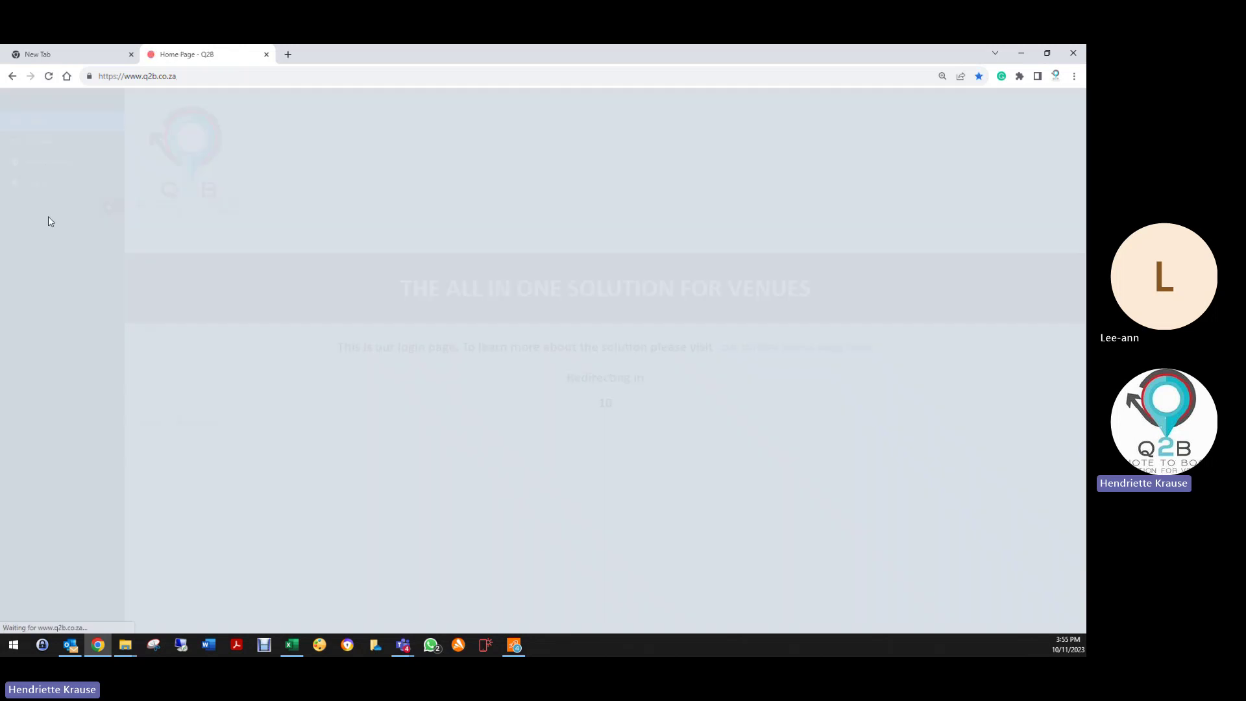
left_click(52, 181)
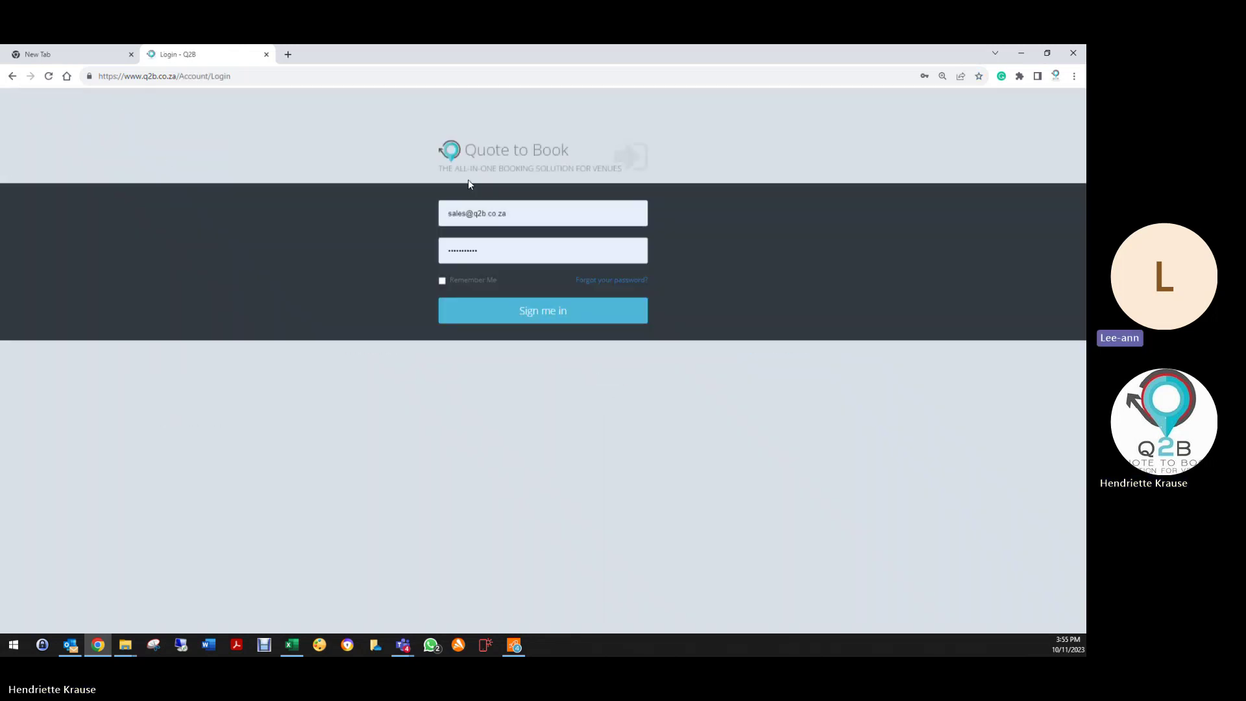
left_click_drag(527, 221, 423, 218)
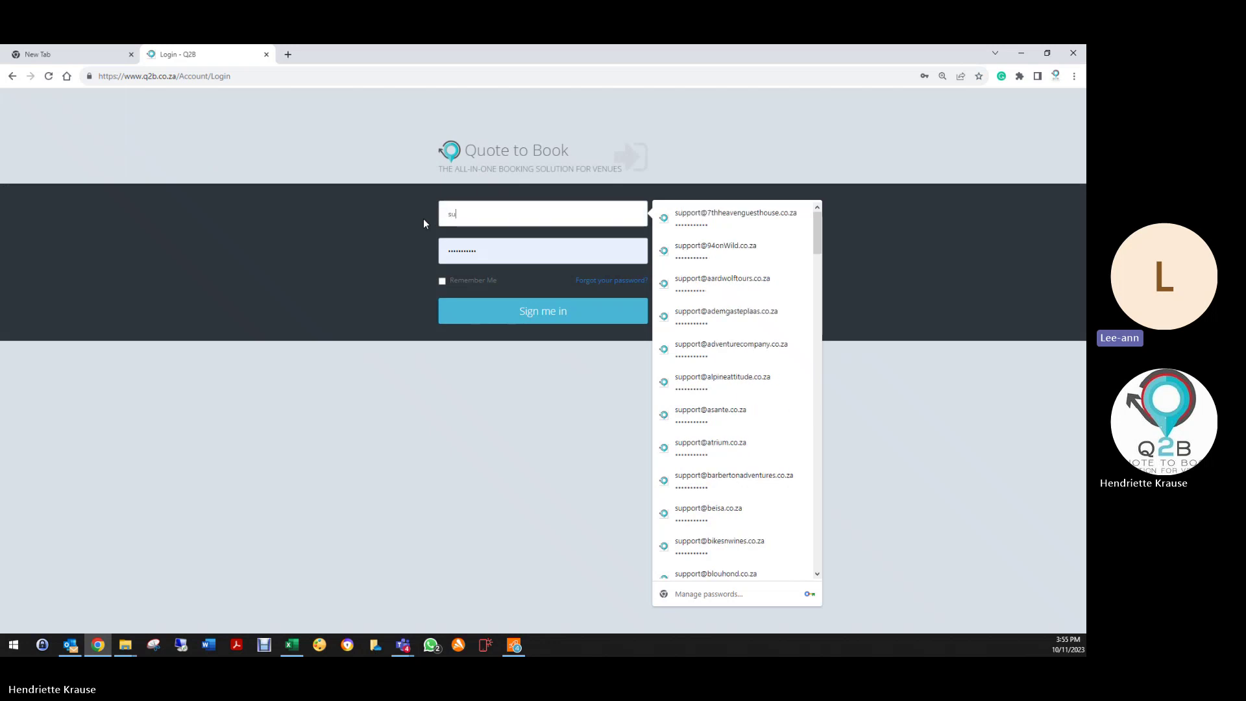
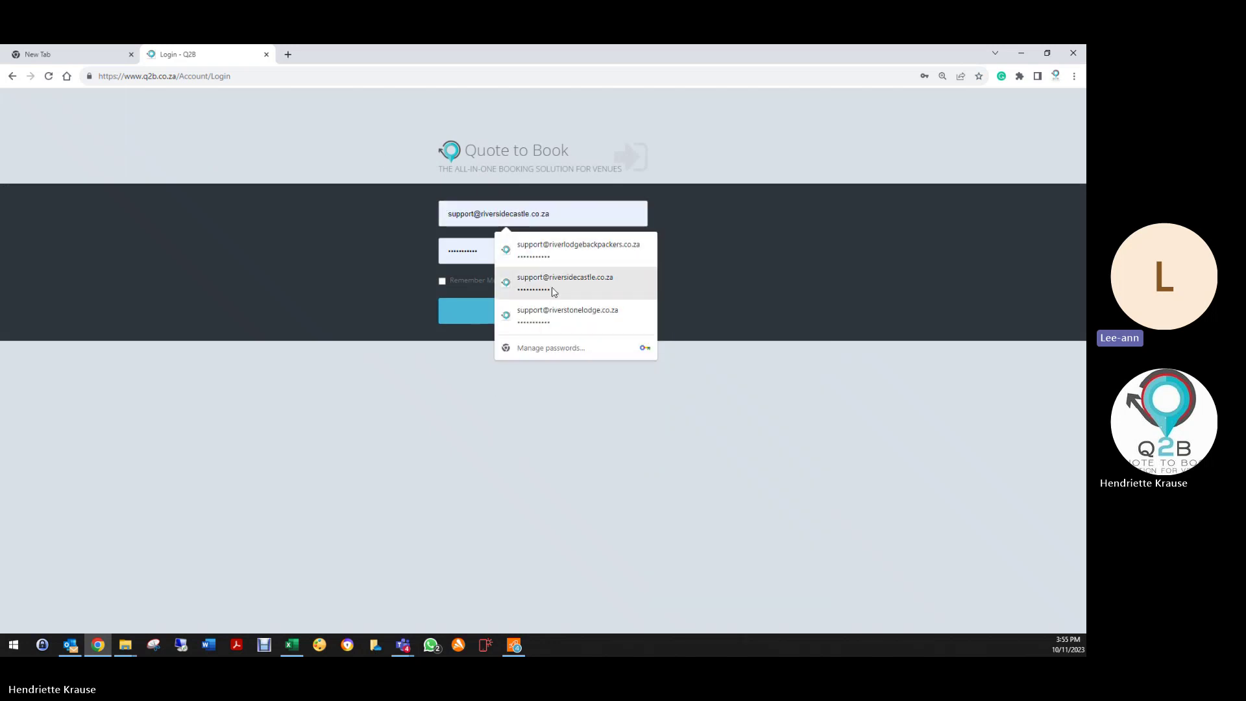
left_click(554, 283)
left_click(534, 308)
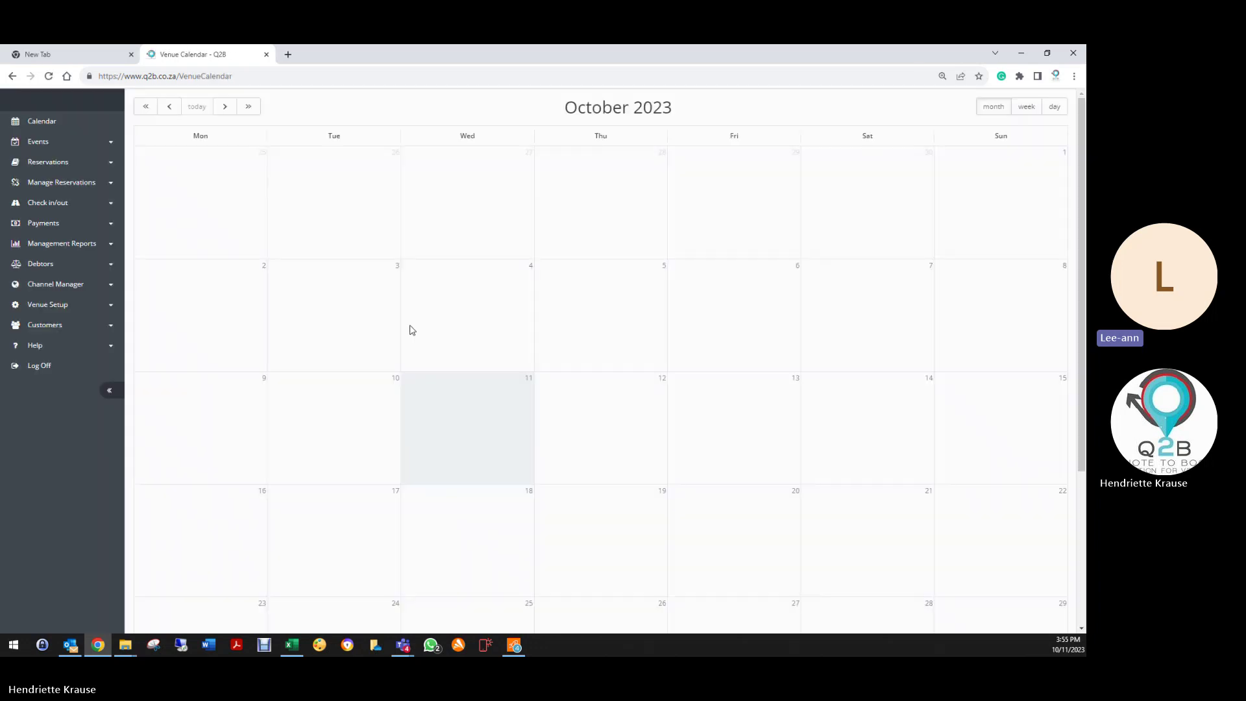
left_click(54, 198)
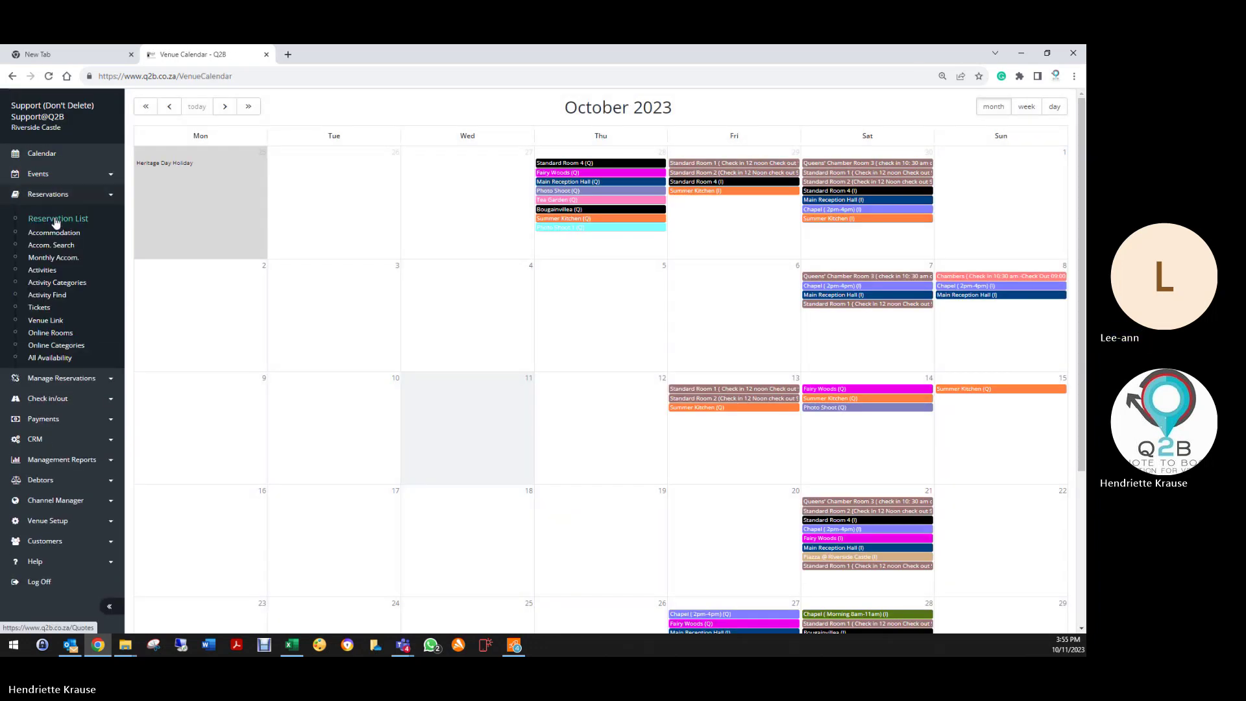
left_click(64, 222)
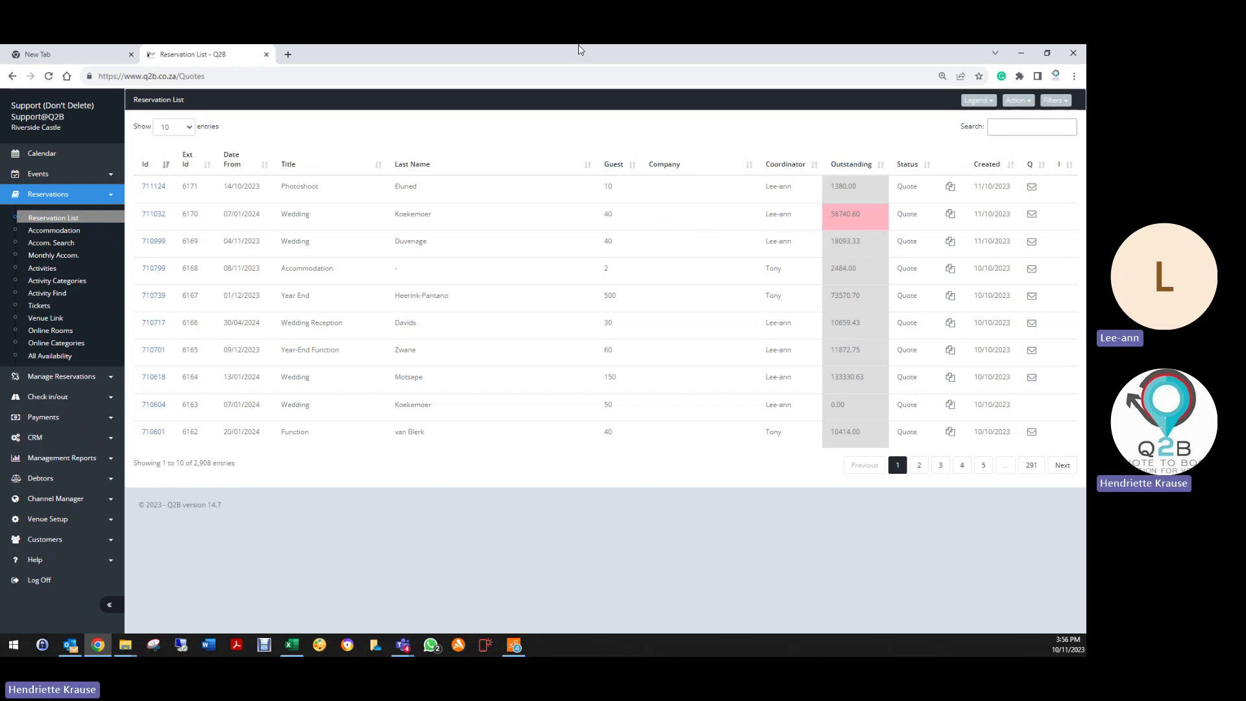
Step: Open quote 711032 and re-save its 2024 Chapel venue hire line
left_click(159, 215)
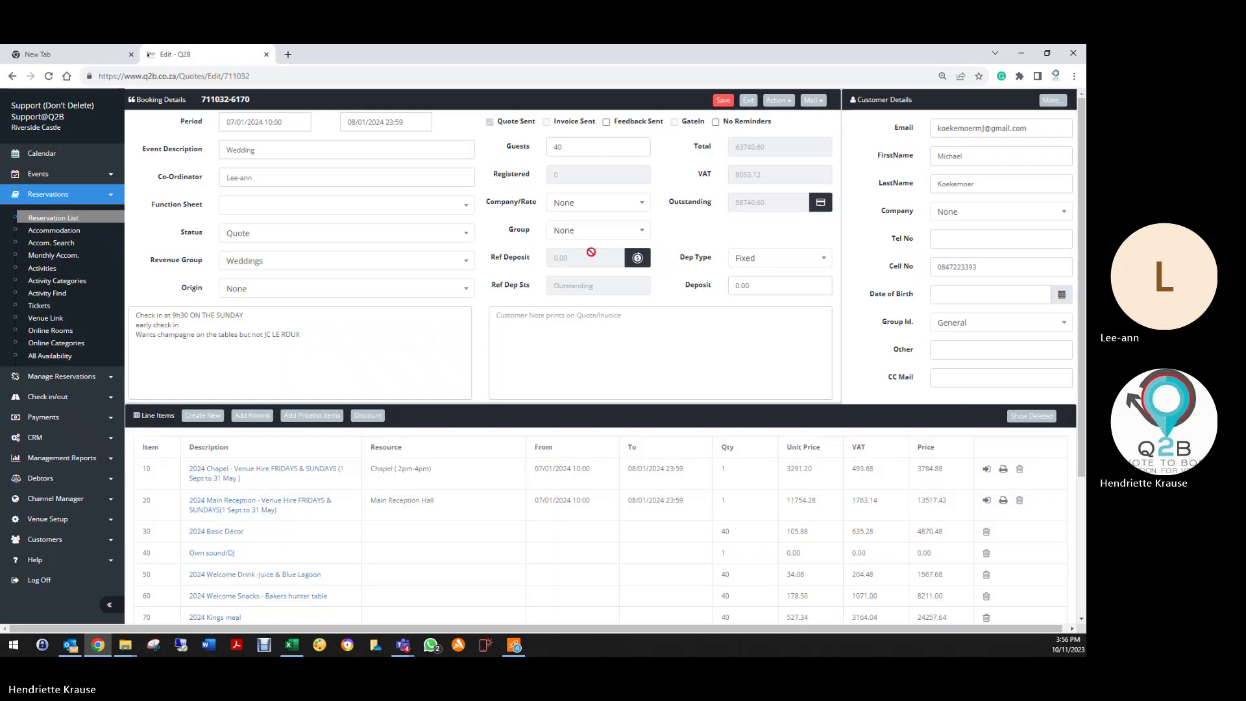
scroll(560, 380, "down", 3)
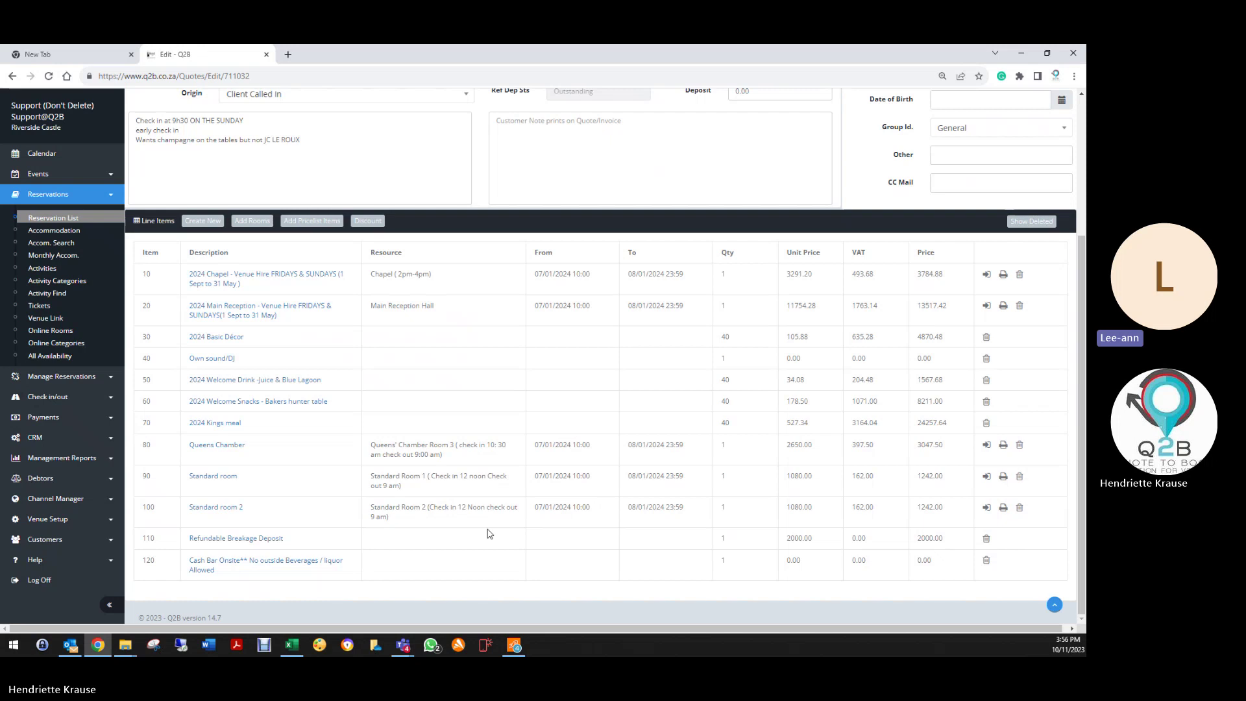
left_click(278, 278)
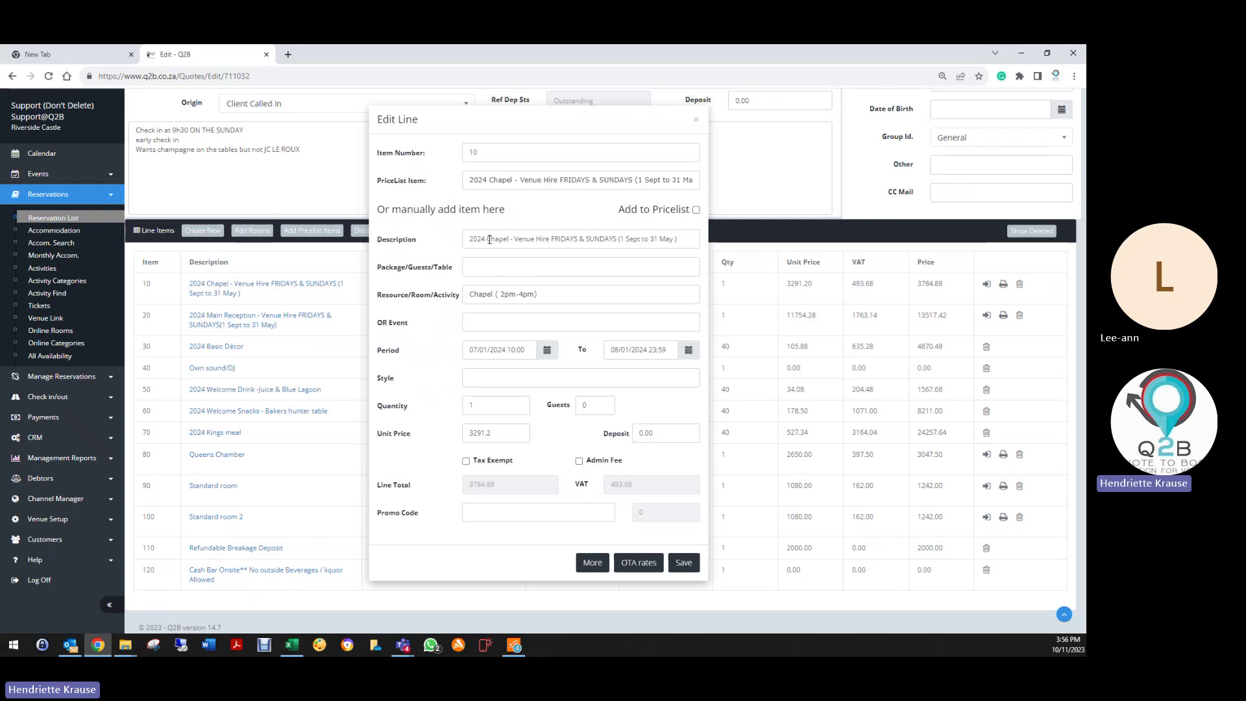
left_click(694, 568)
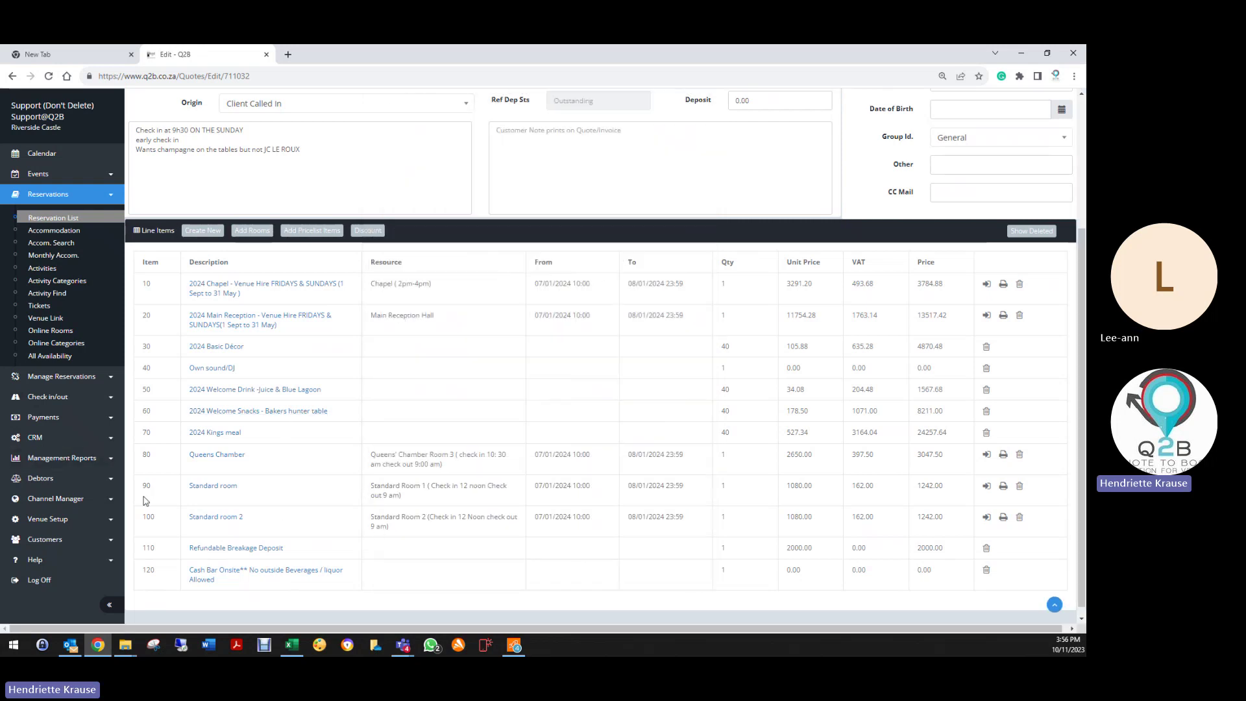
Step: Re-save the Standard room 2 line and start new line item 130
left_click(211, 518)
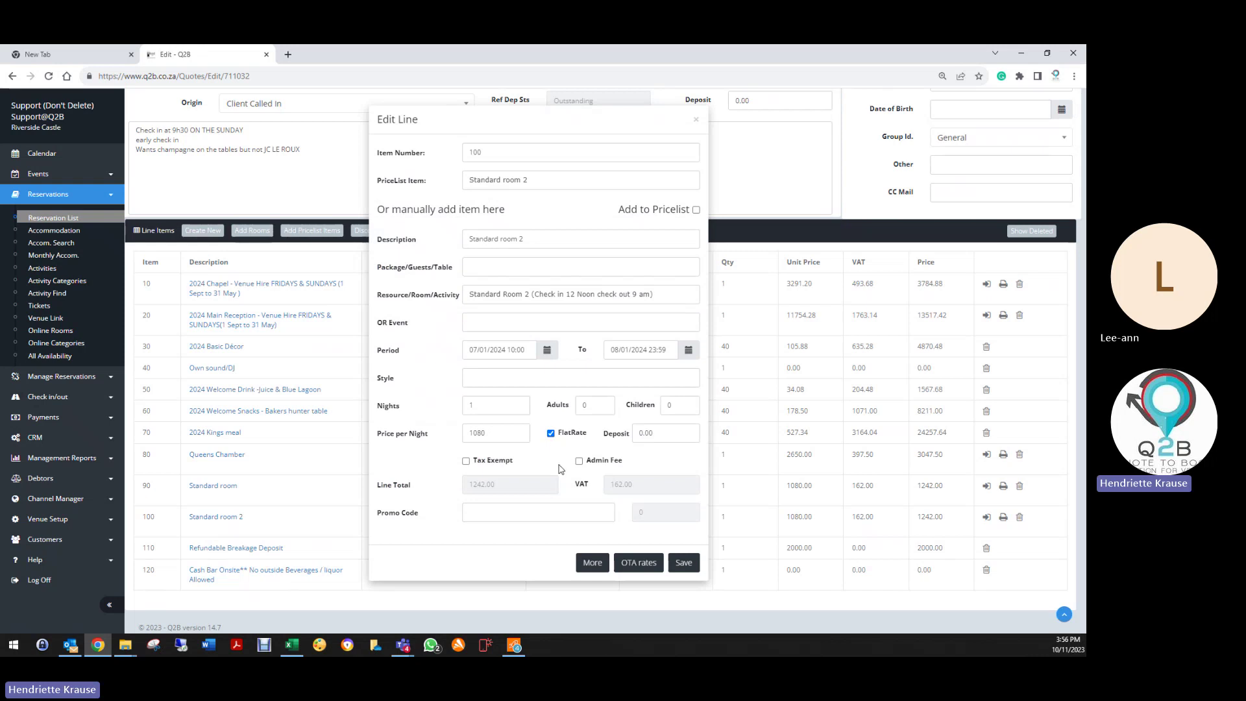
left_click(683, 565)
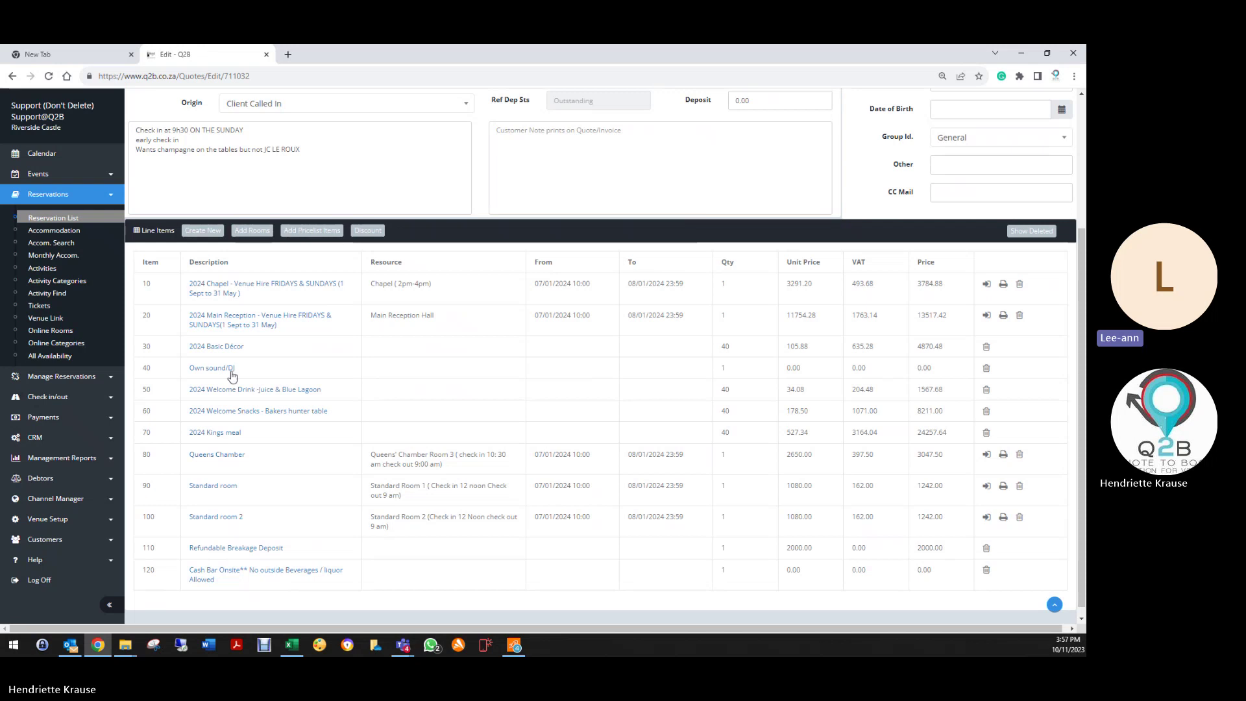
left_click(195, 230)
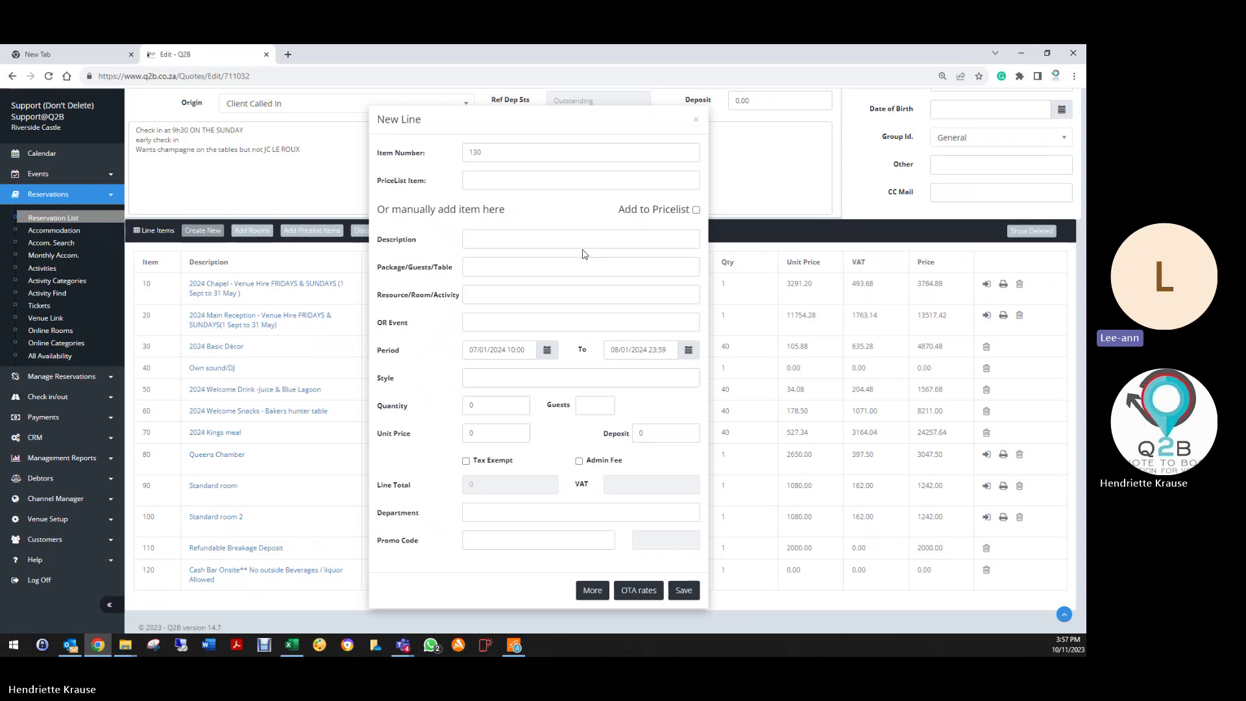
Step: Choose Queens Chamber as the new line's pricelist item
left_click(497, 176)
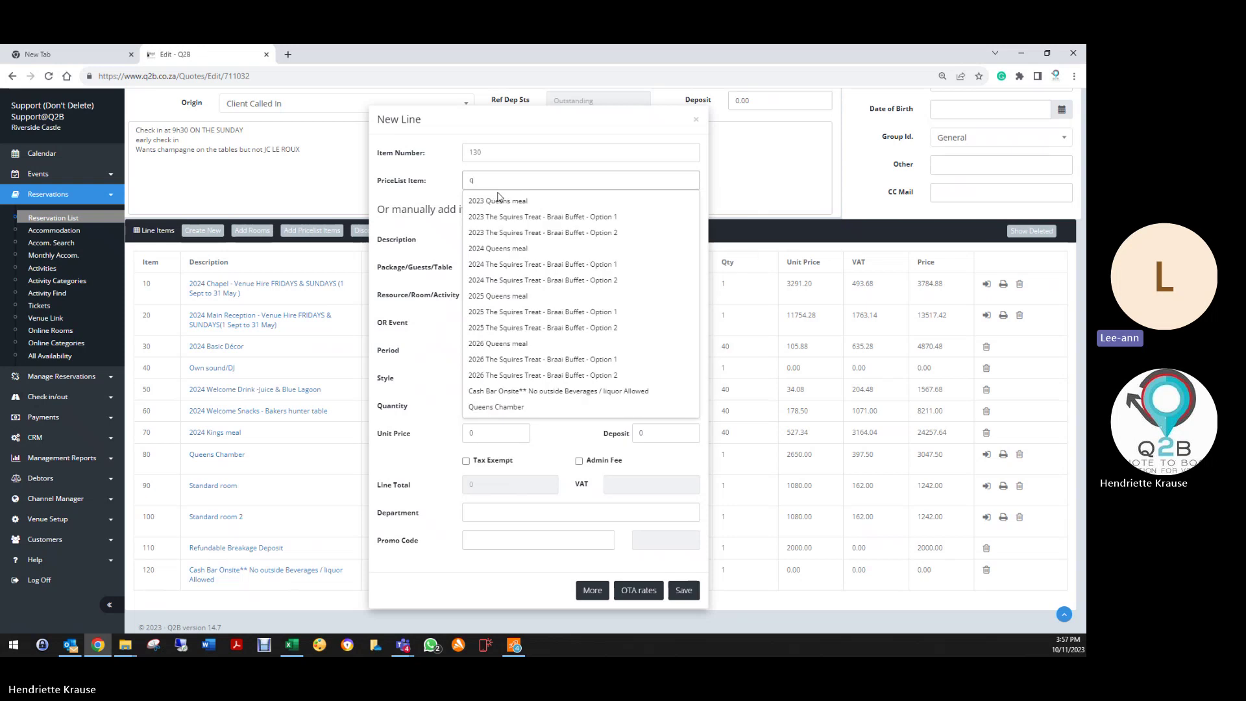
type("quee")
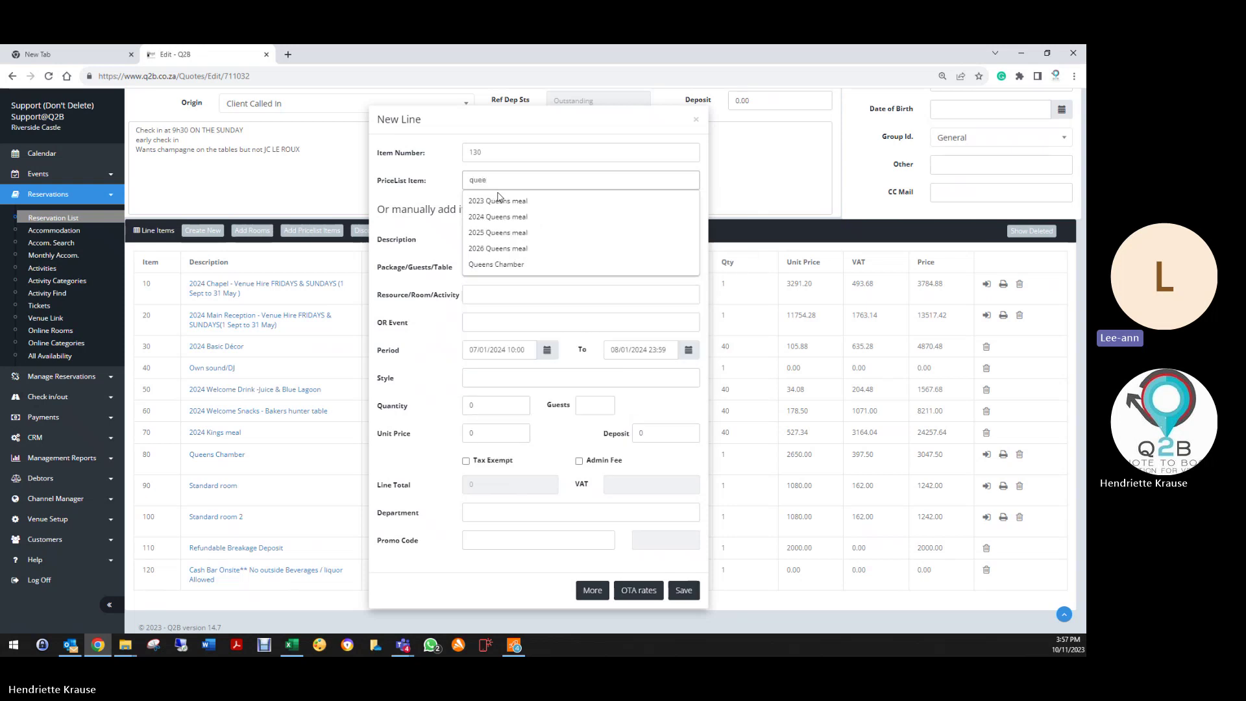
left_click(510, 266)
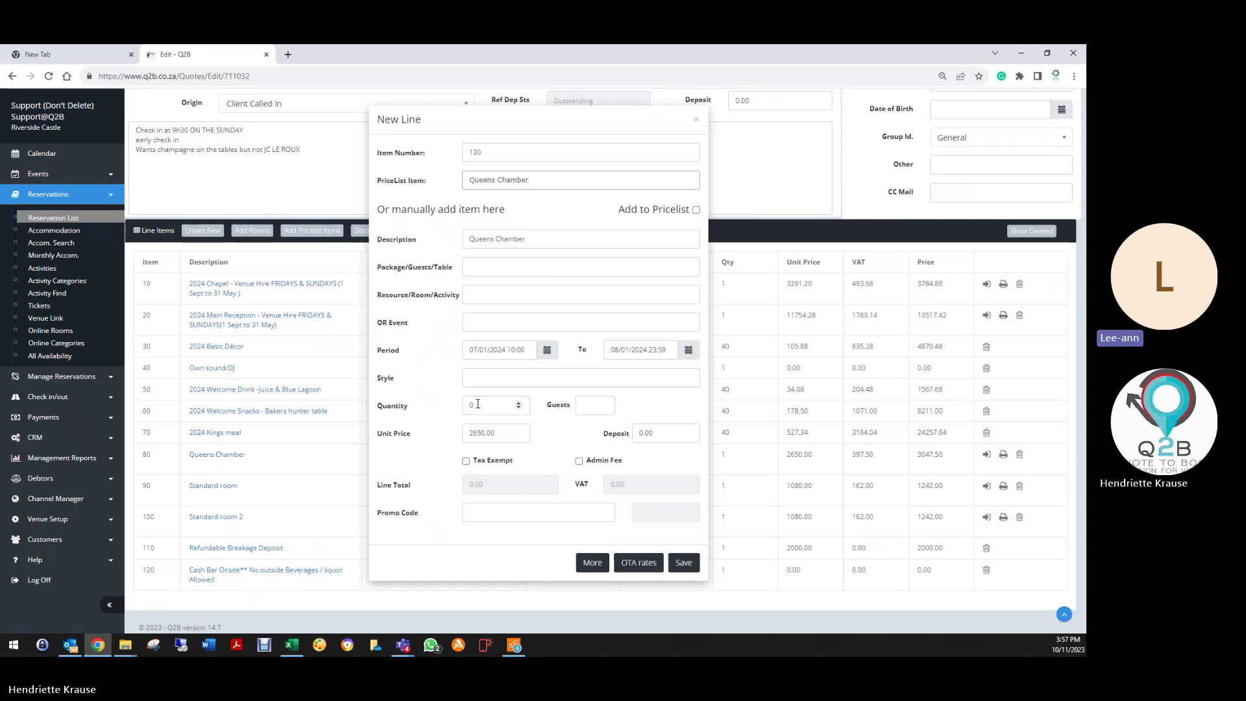
left_click(538, 180)
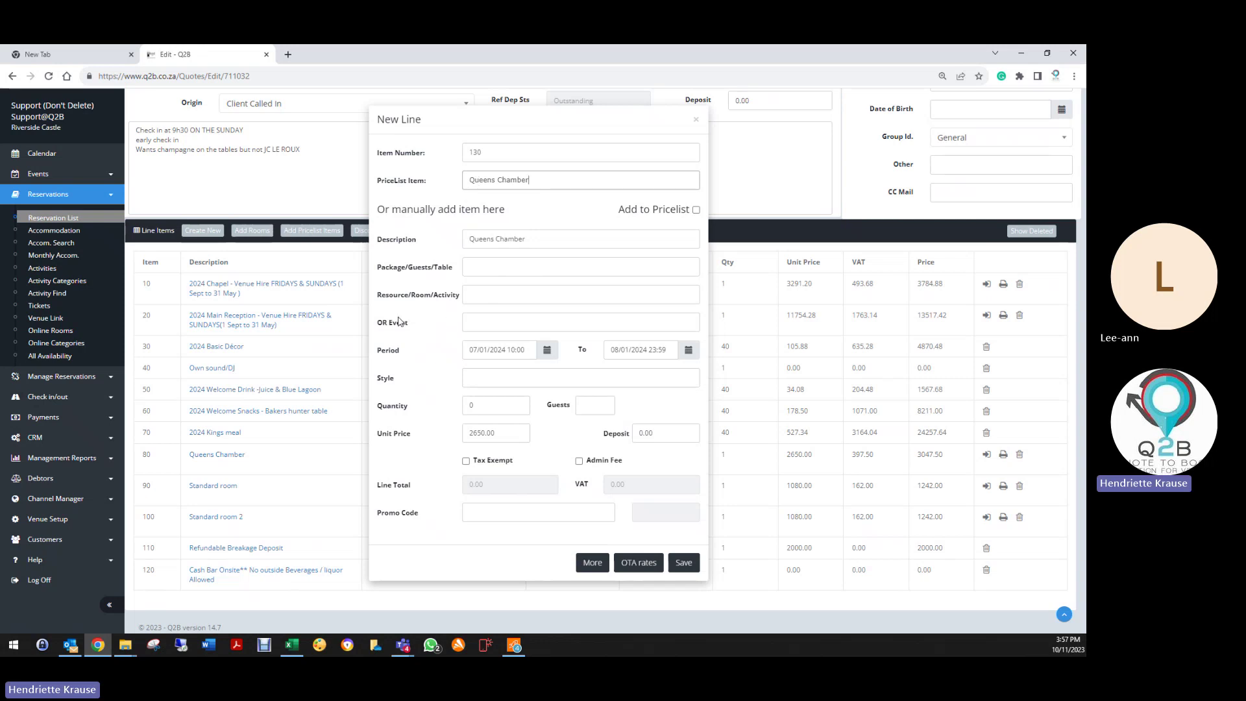
Step: Leave the room unset and quantity at 0, then close the new line without adding it
left_click(478, 294)
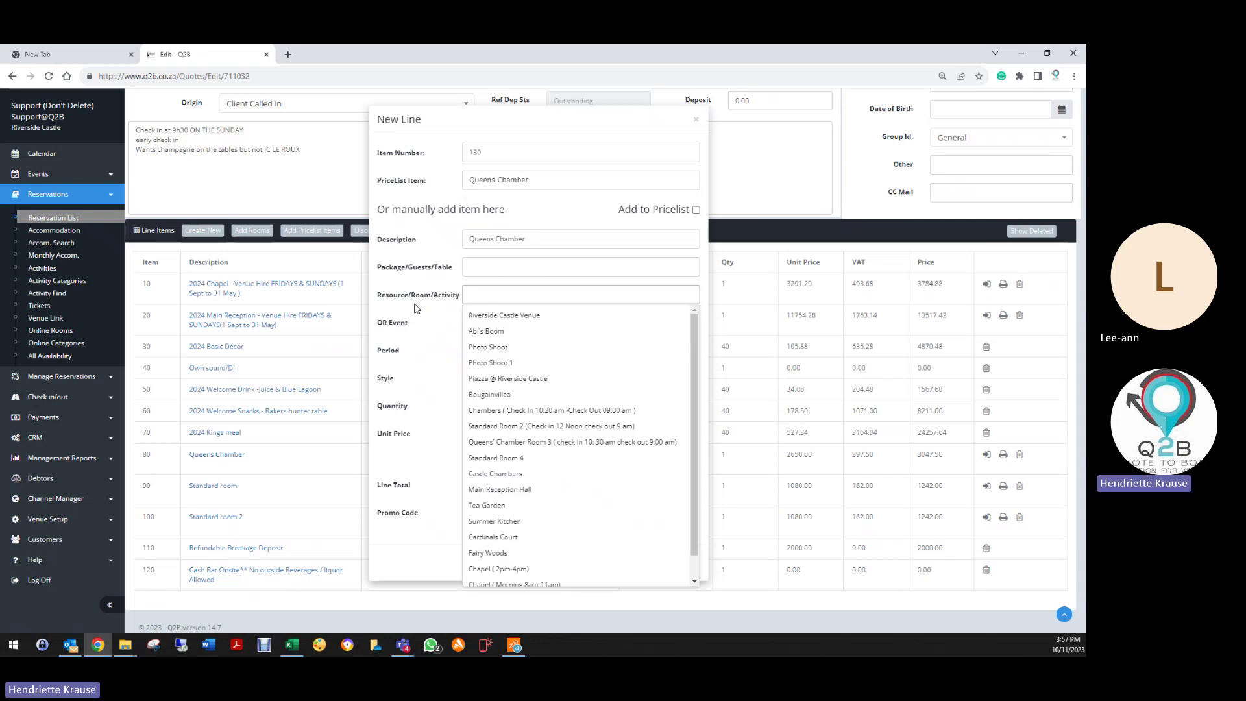
left_click(417, 308)
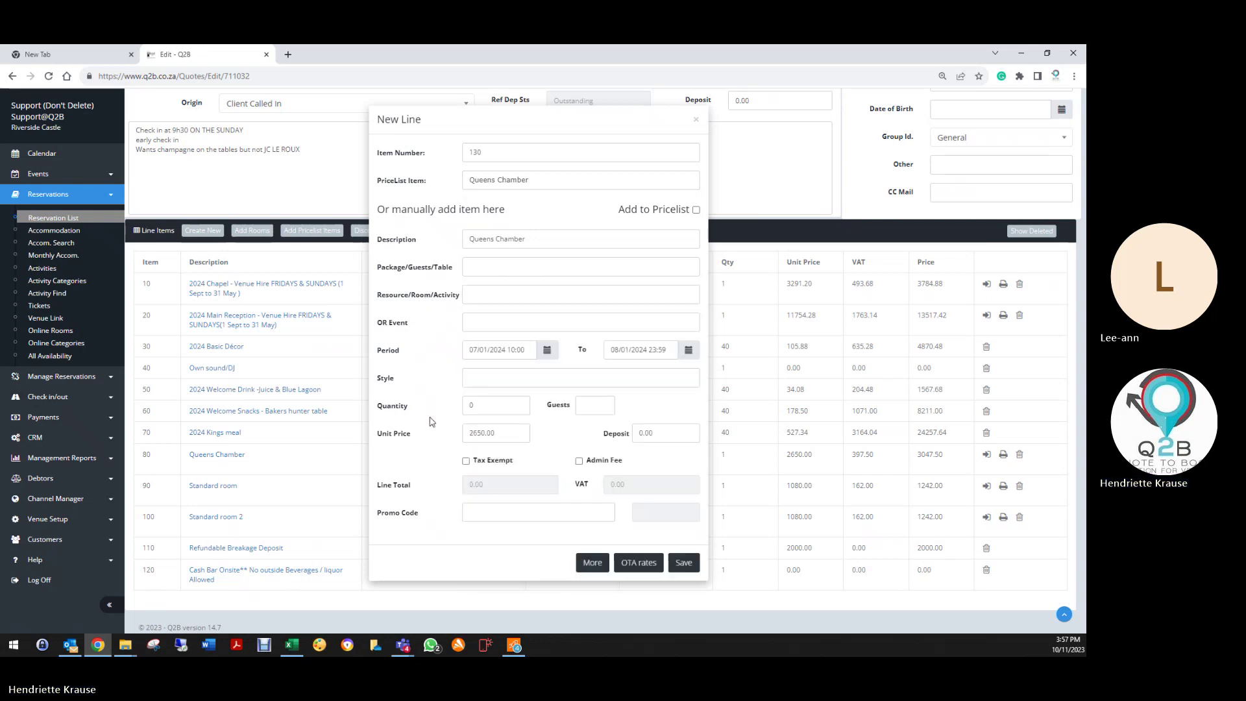
double_click(479, 407)
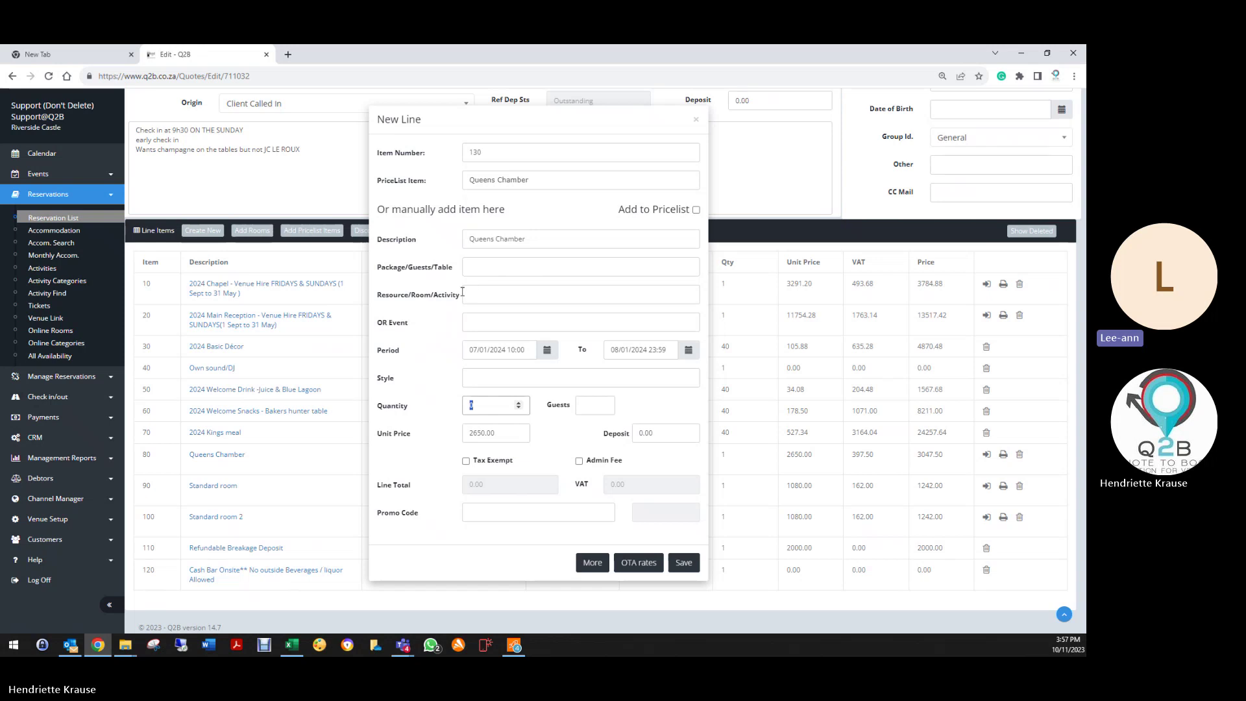
left_click(426, 318)
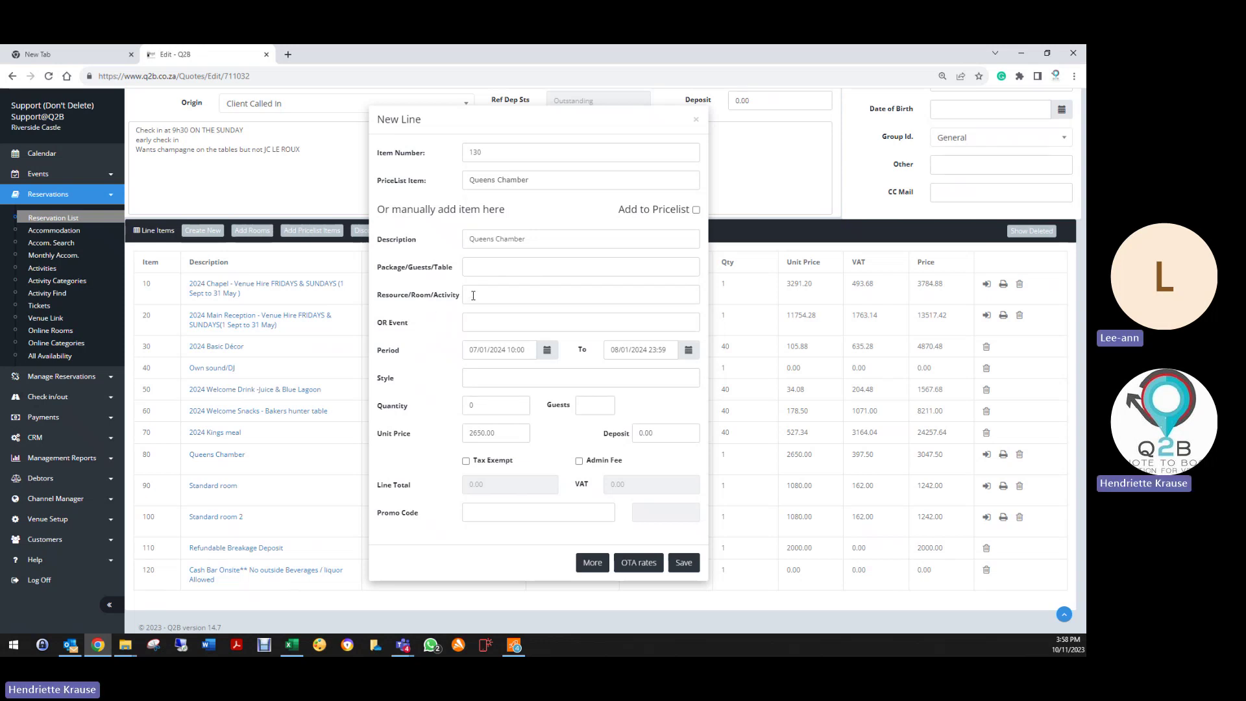
left_click(696, 120)
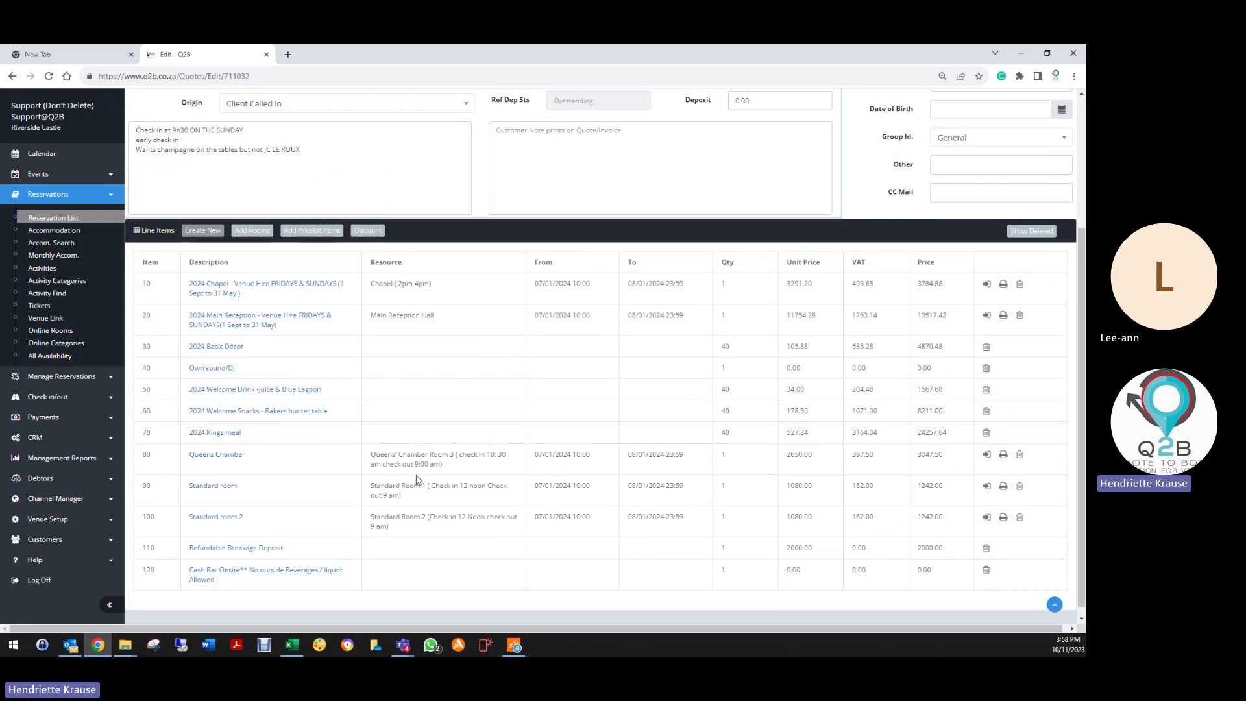
left_click_drag(373, 461, 453, 456)
left_click(432, 456)
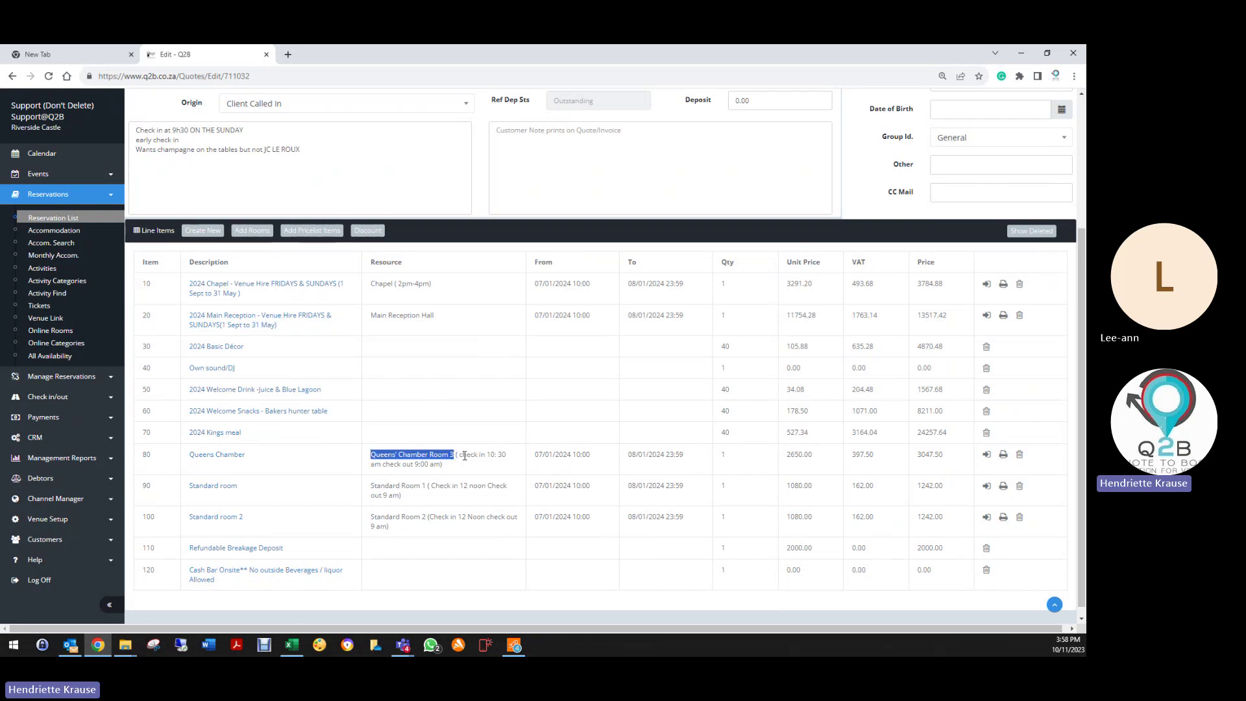
left_click(456, 454)
left_click_drag(456, 454, 493, 469)
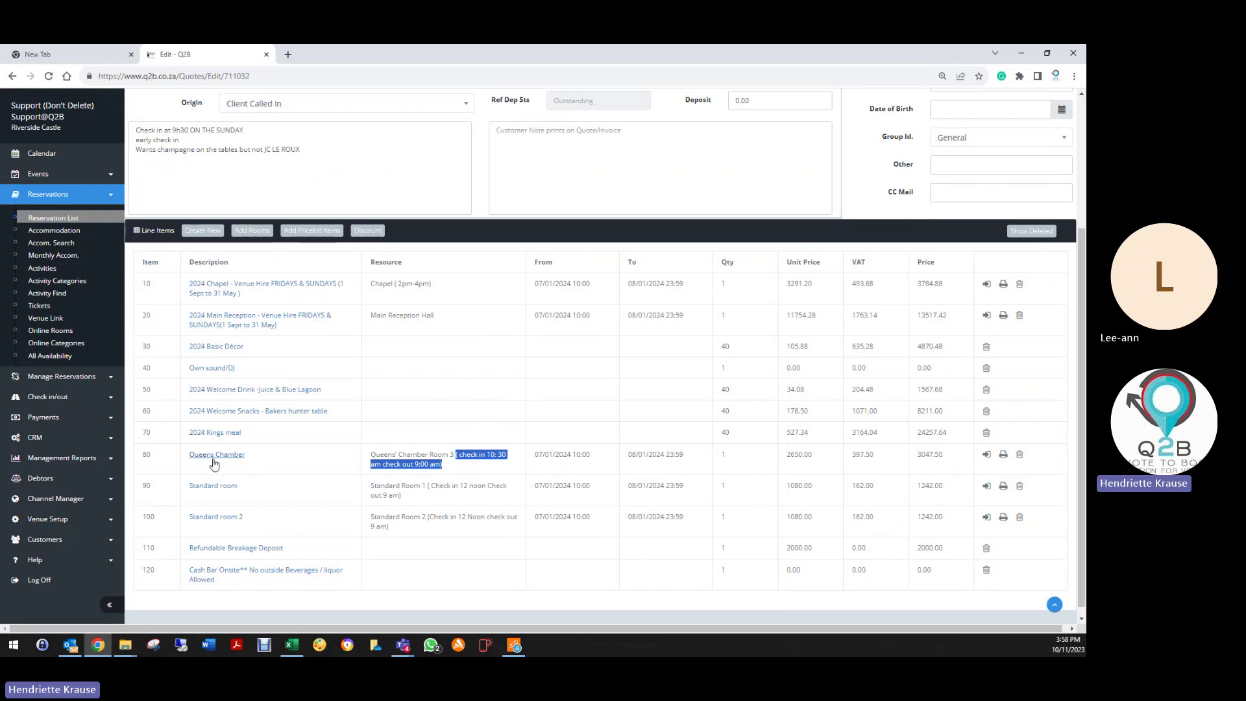
left_click(490, 508)
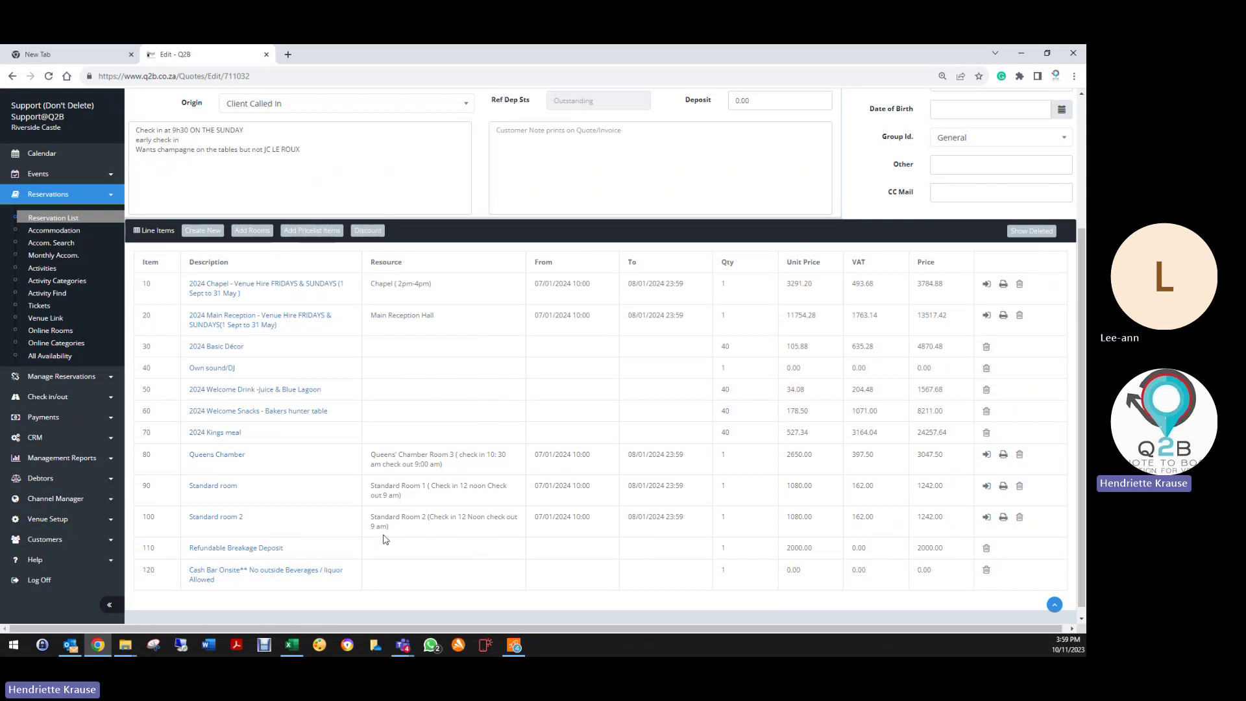
Step: Start another new line with Queens Chamber linked to Queens' Chamber Room 3
left_click(206, 234)
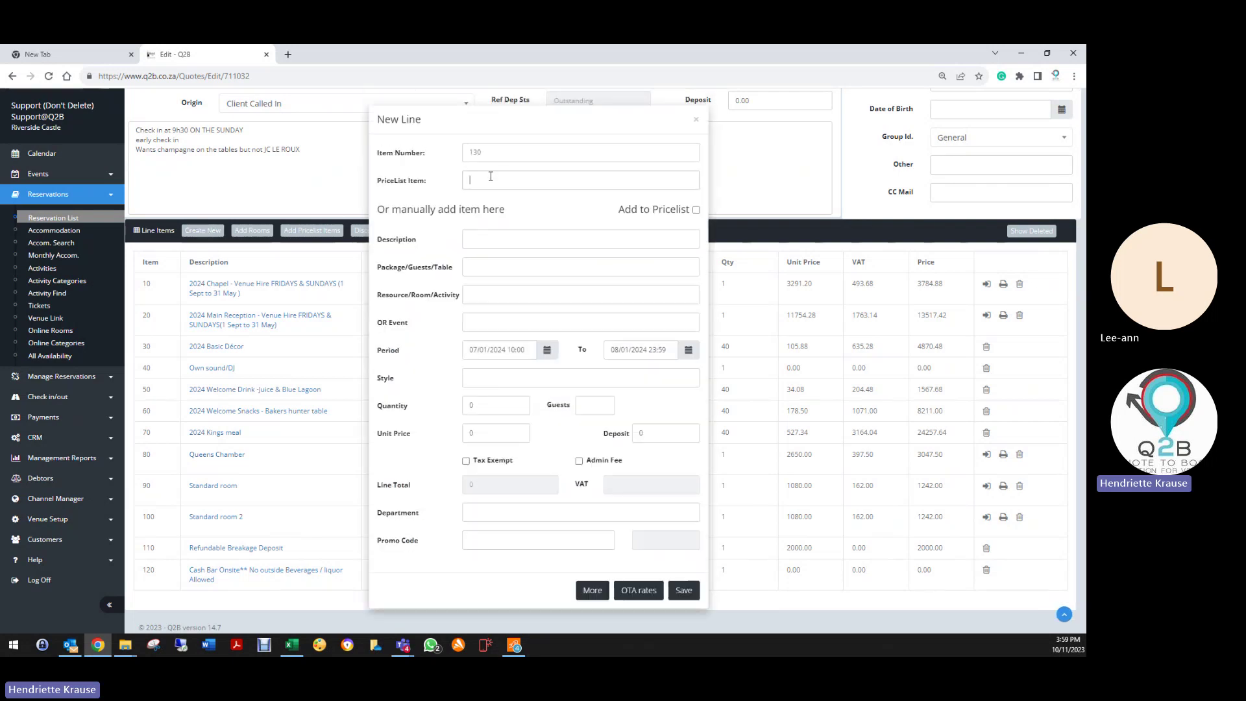
left_click(495, 180)
type("quee")
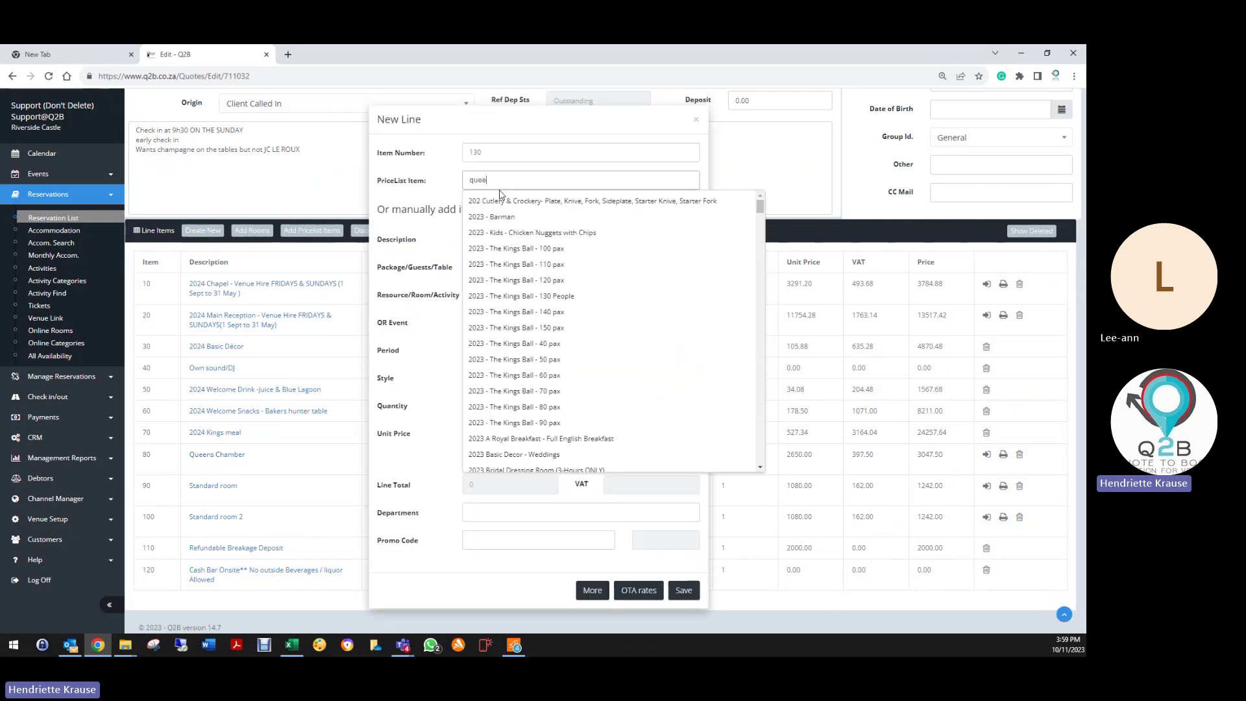
left_click(521, 265)
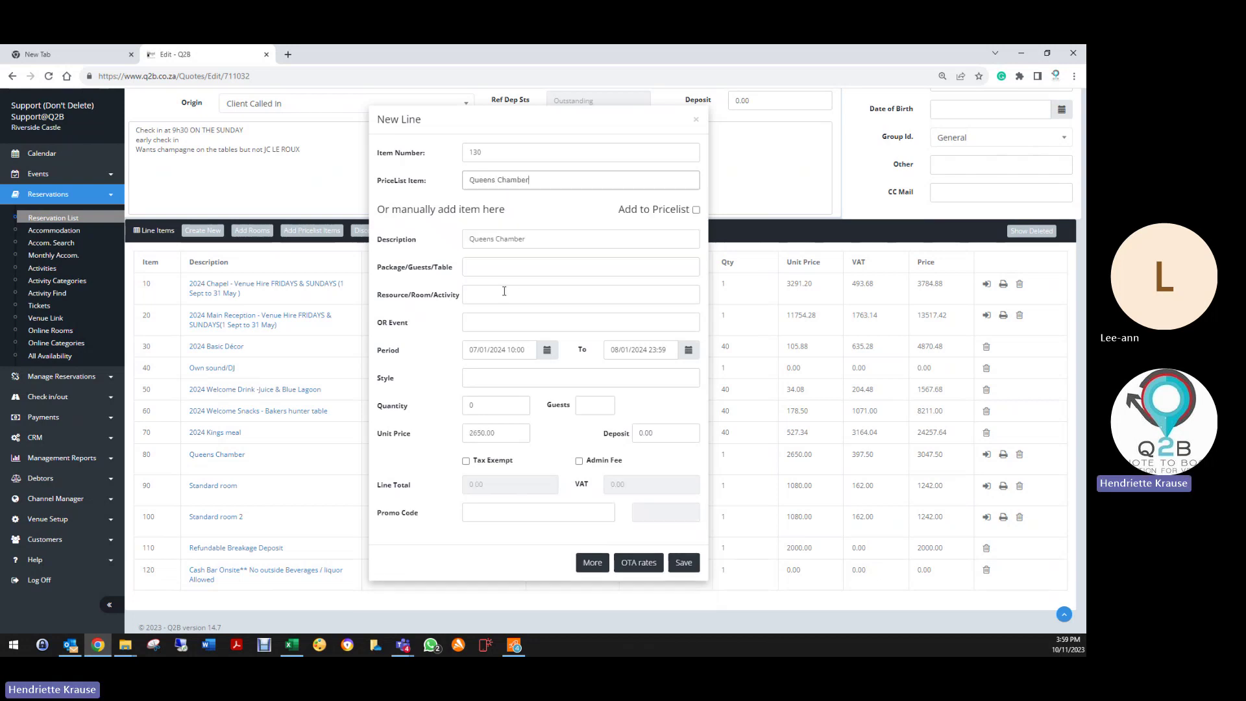
left_click(475, 295)
left_click(511, 300)
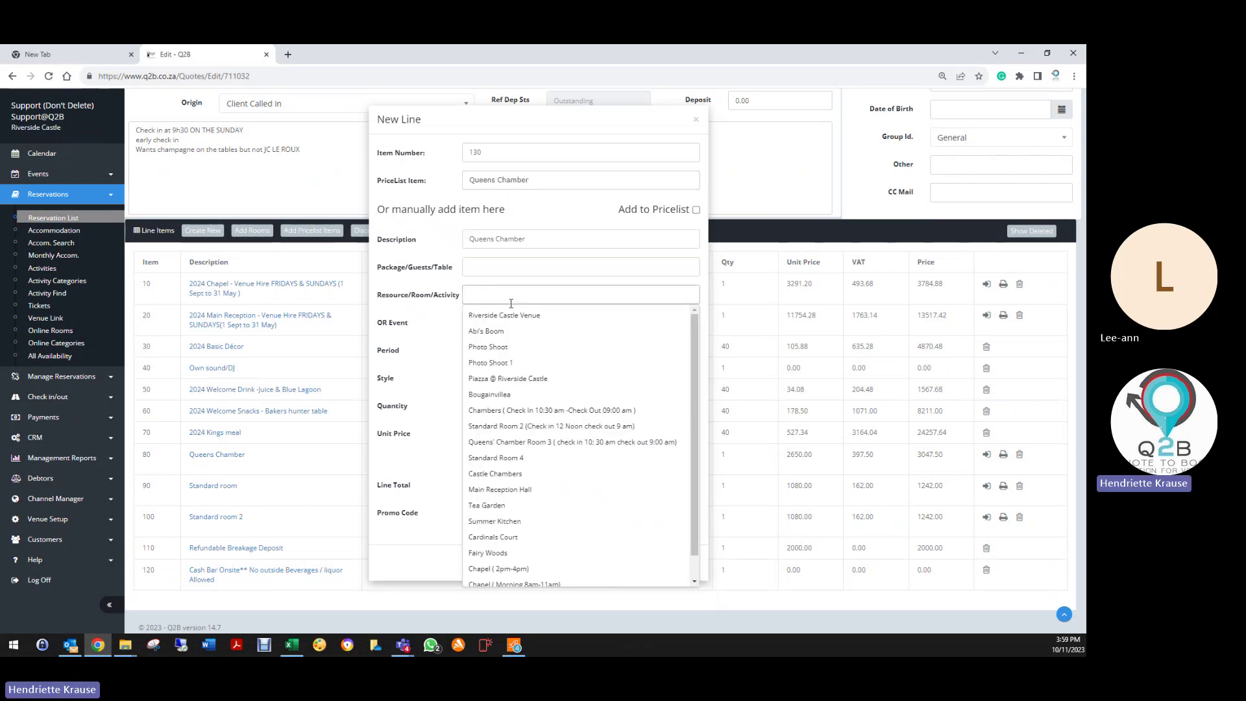
type("que")
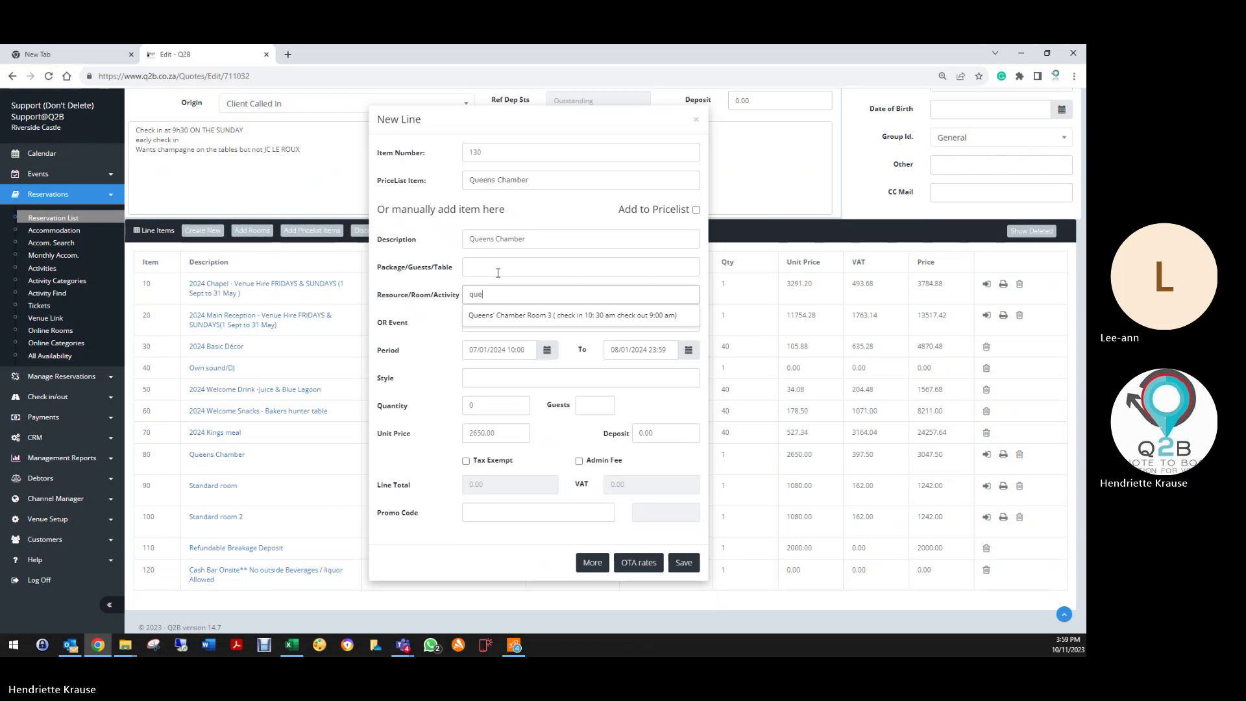
left_click(531, 316)
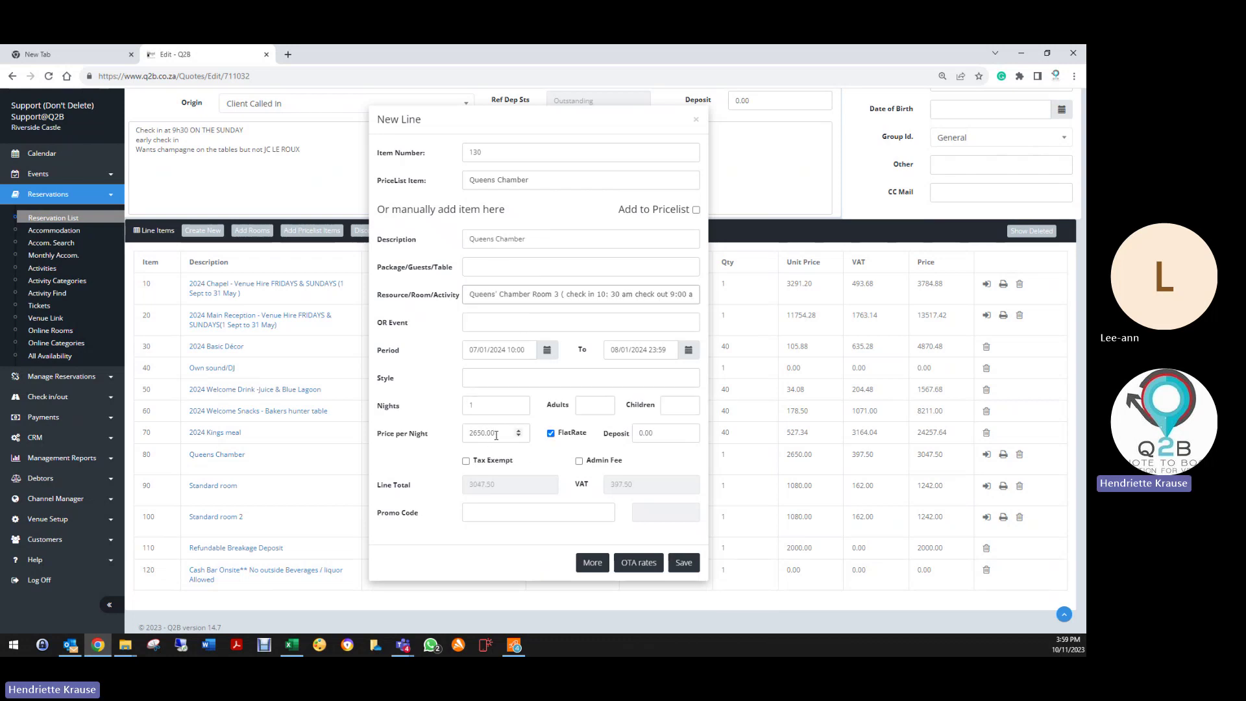
Step: Check the 2650.00 nightly price, discard the line, and exit quote 711032
left_click_drag(497, 435, 454, 445)
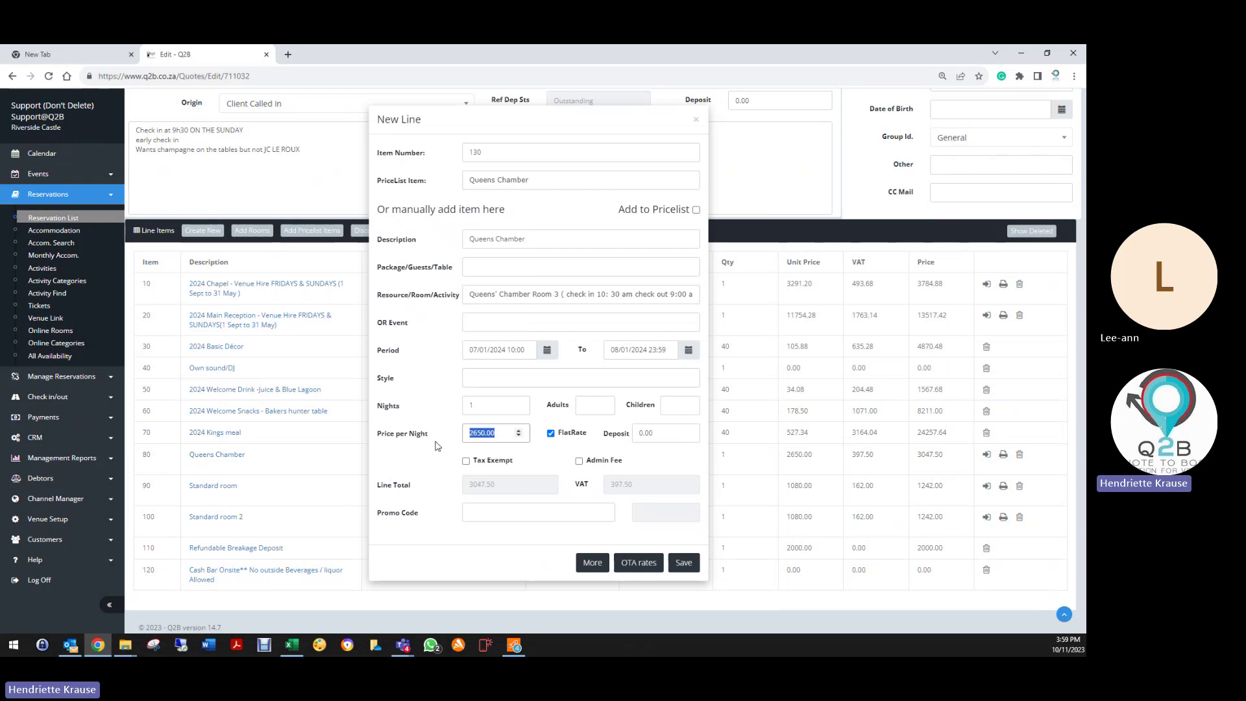
left_click(435, 444)
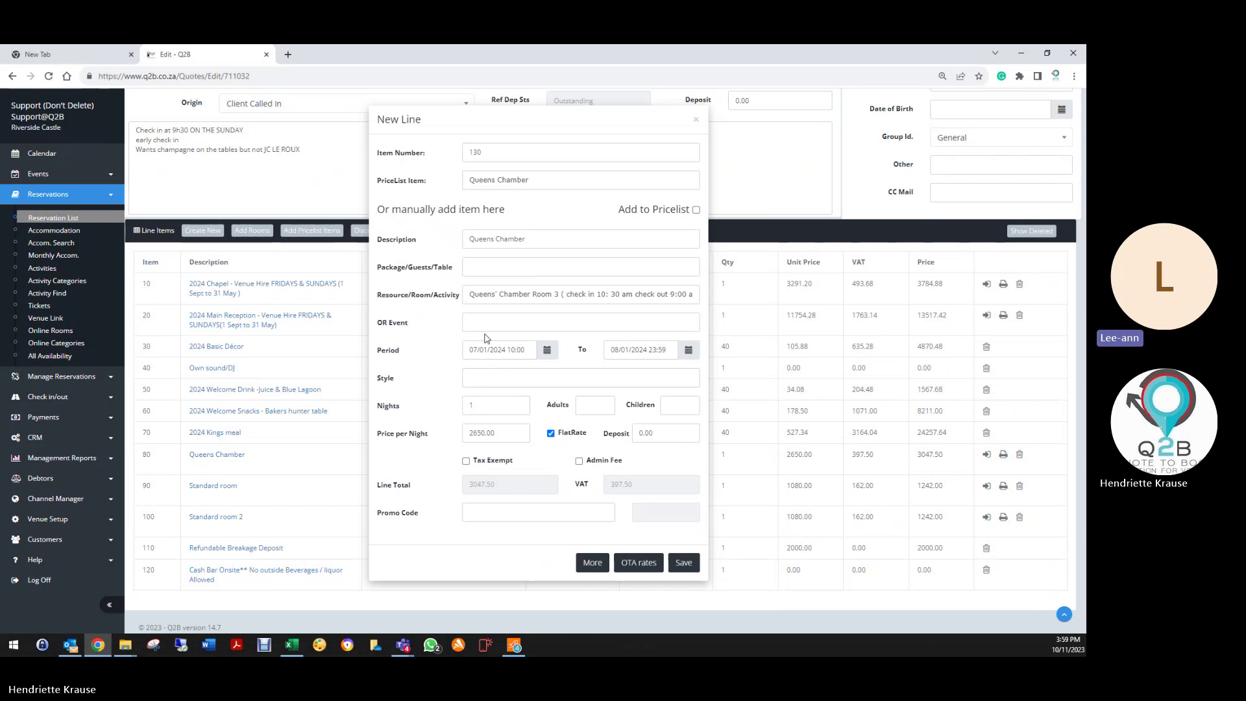
left_click(698, 122)
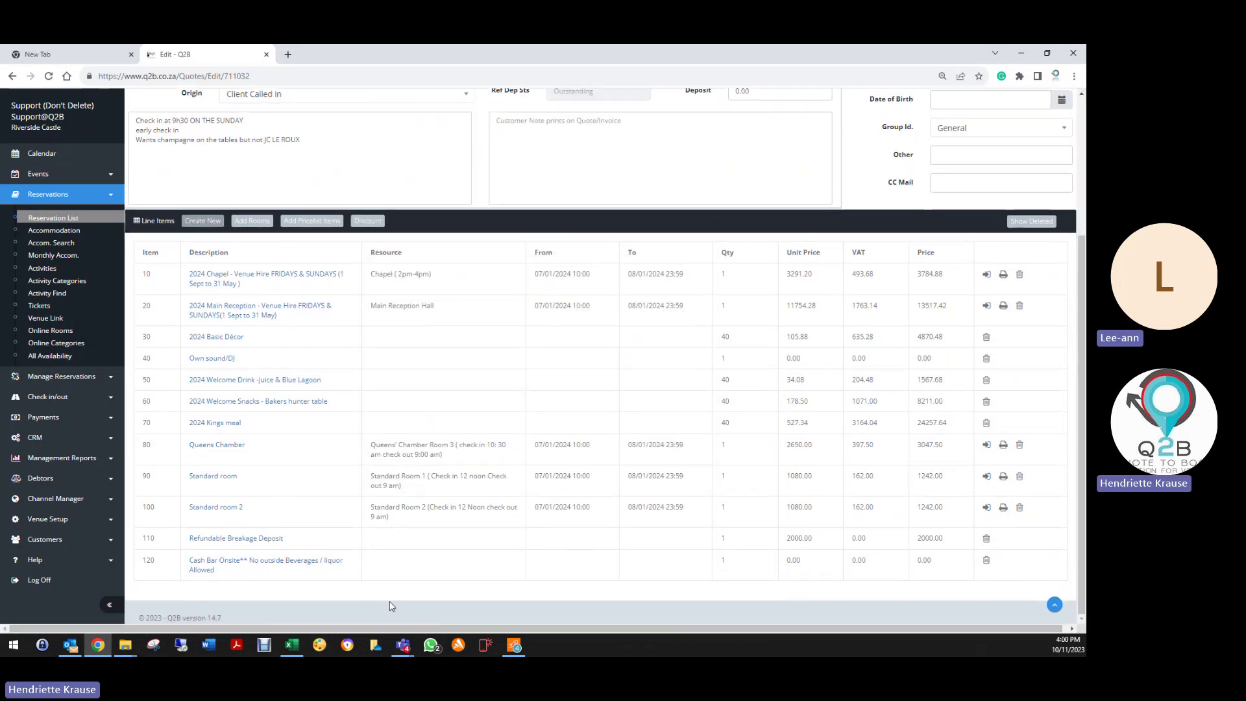
scroll(392, 588, "up", 3)
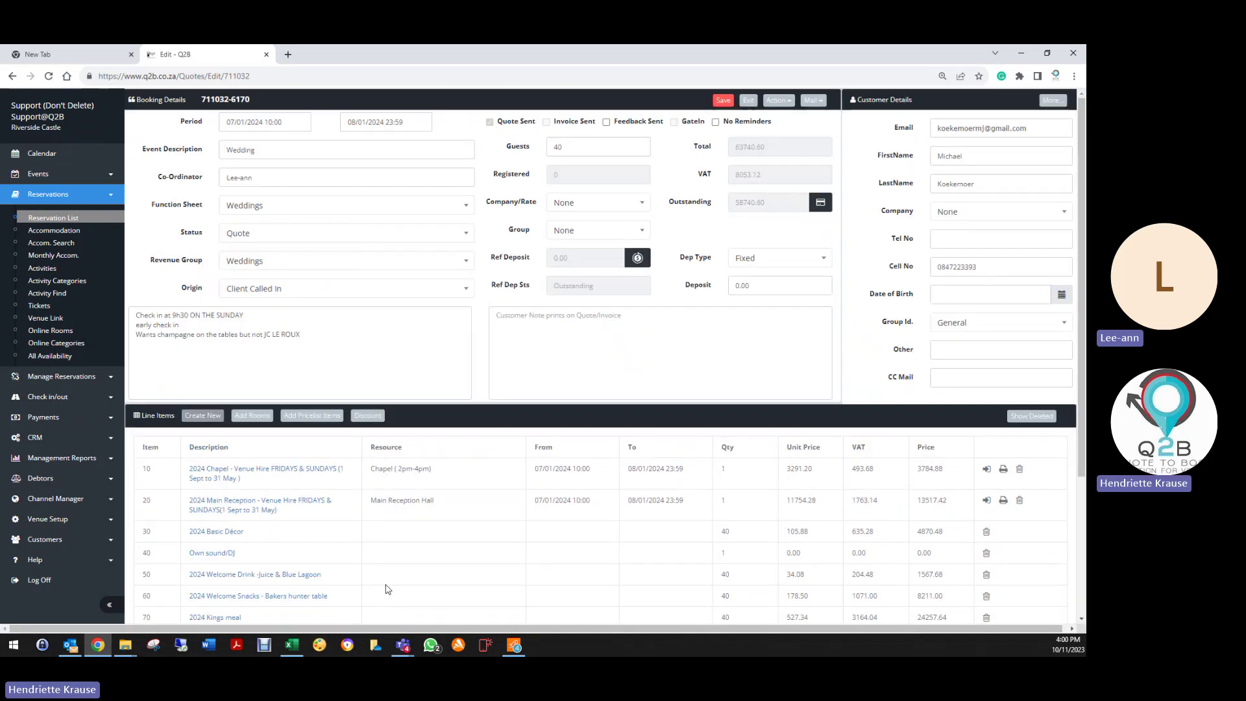
left_click(749, 100)
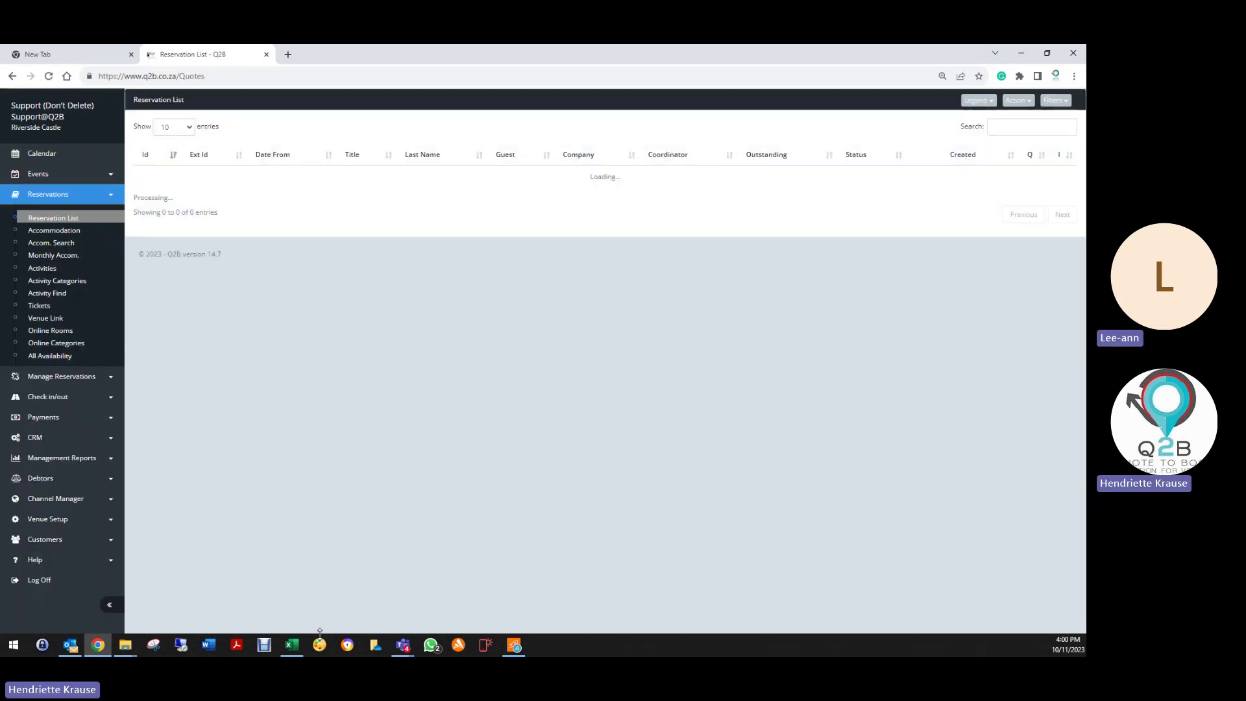